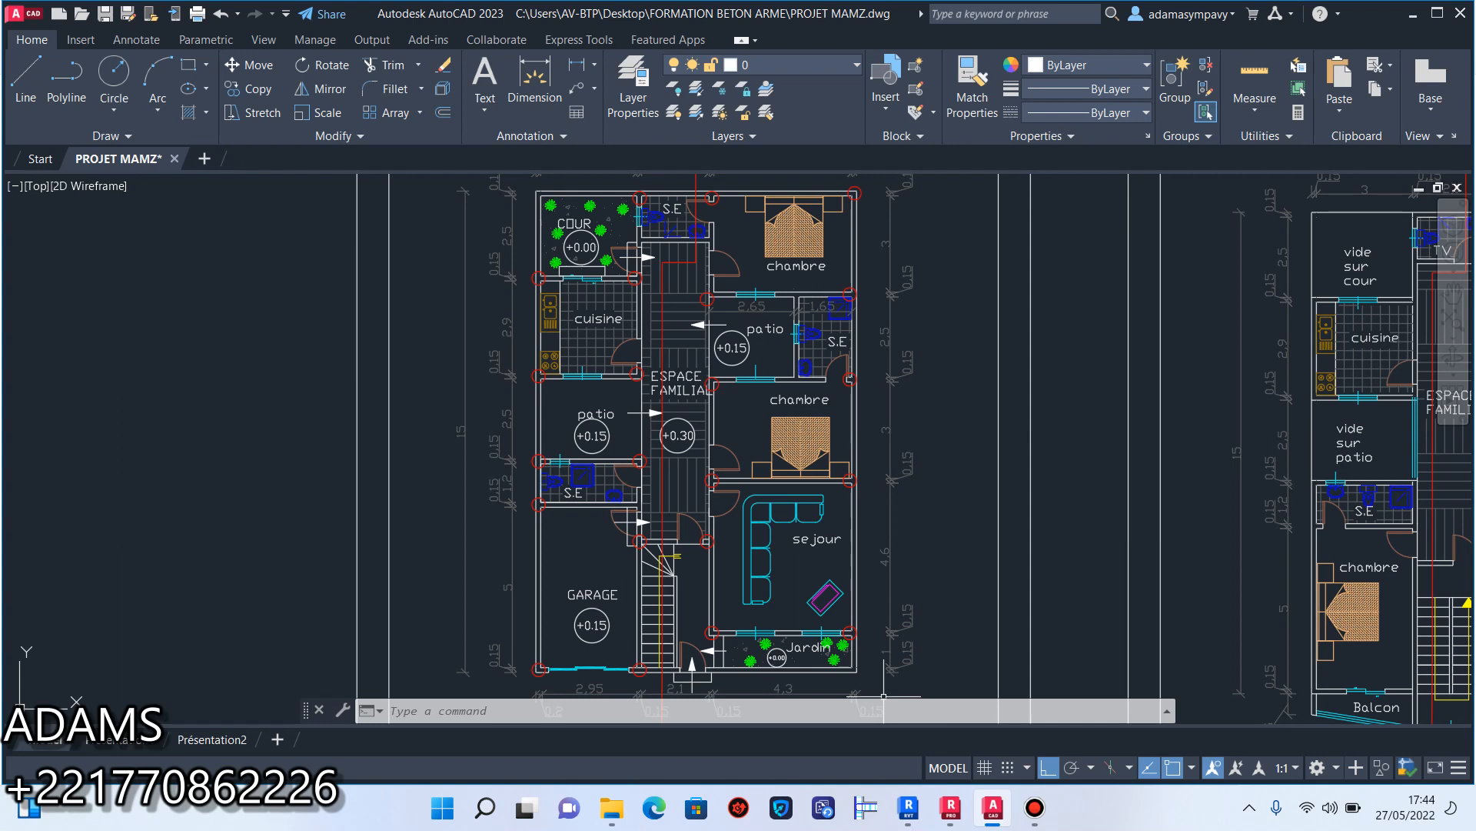
Select the lower part of section line A with its marker below the ground-floor plan.
scroll(816, 451, "down", 5)
scroll(812, 446, "up", 3)
scroll(813, 460, "up", 3)
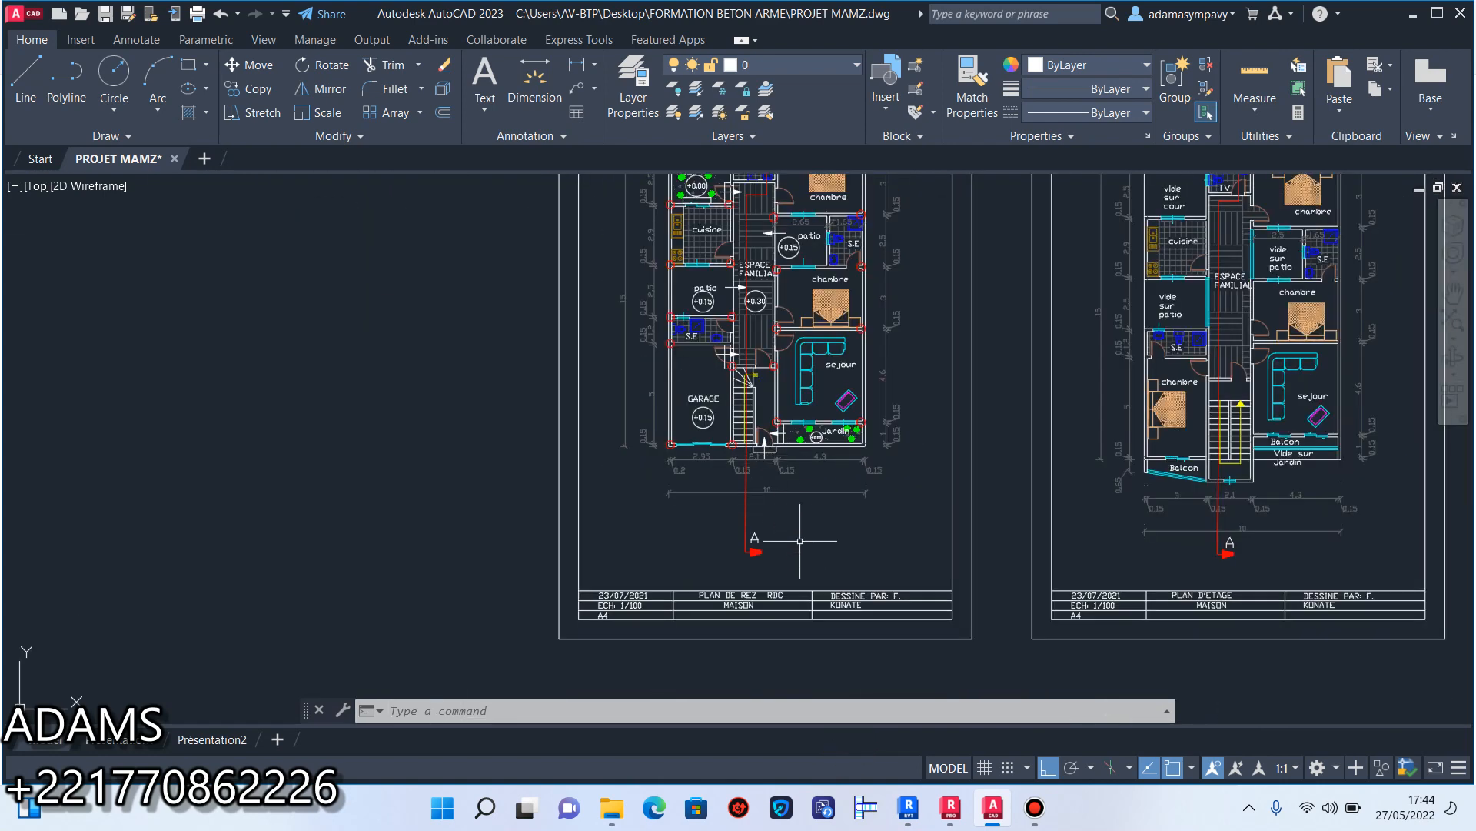
scroll(805, 561, "up", 2)
left_click(806, 576)
left_click(597, 471)
scroll(685, 518, "down", 4)
scroll(715, 319, "up", 2)
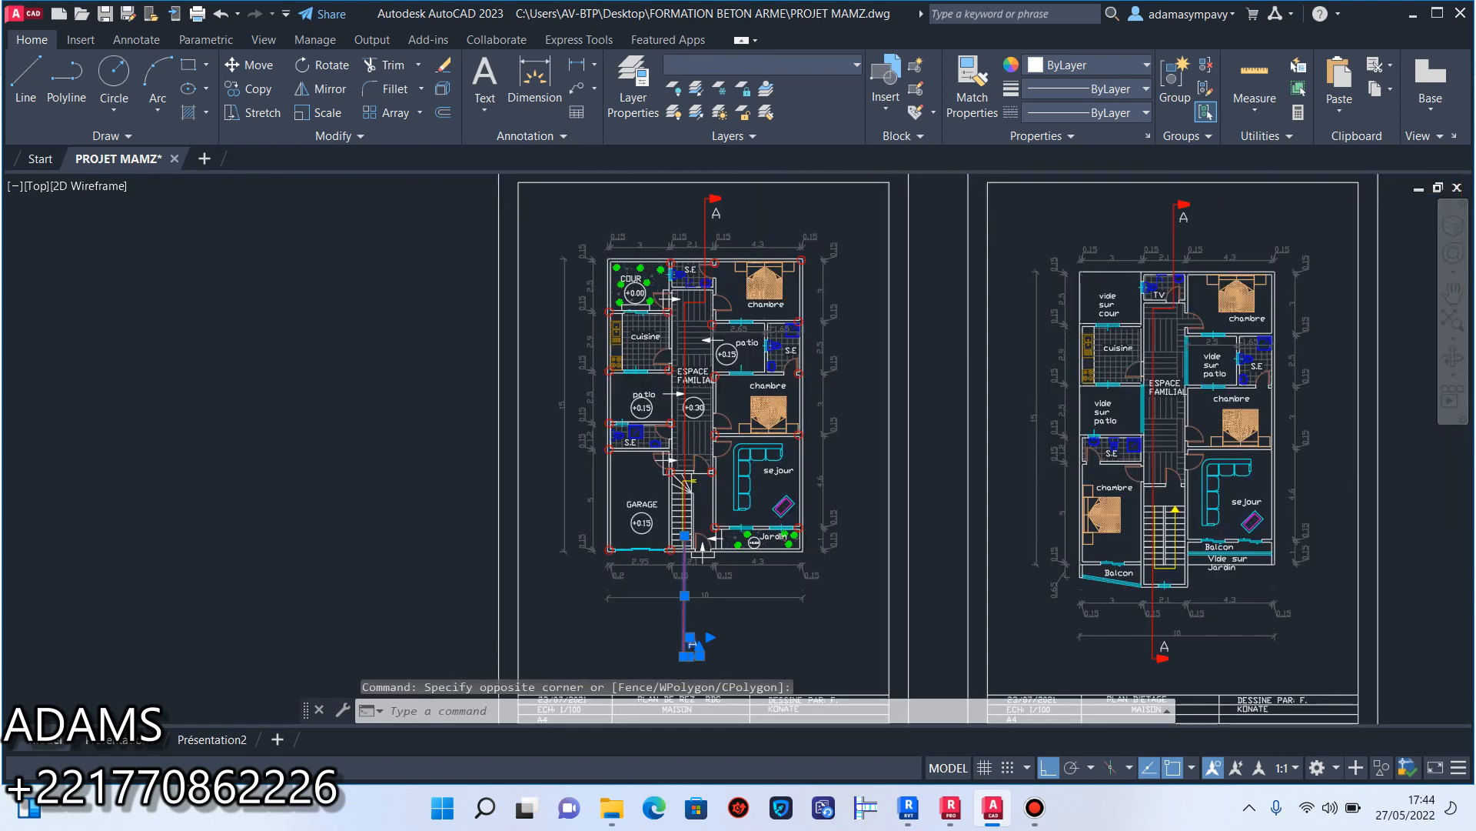
Add the ESPACE FAMILIAL floor hatch of the ground-floor plan to the selection.
scroll(715, 323, "up", 2)
scroll(692, 477, "down", 2)
scroll(678, 569, "up", 2)
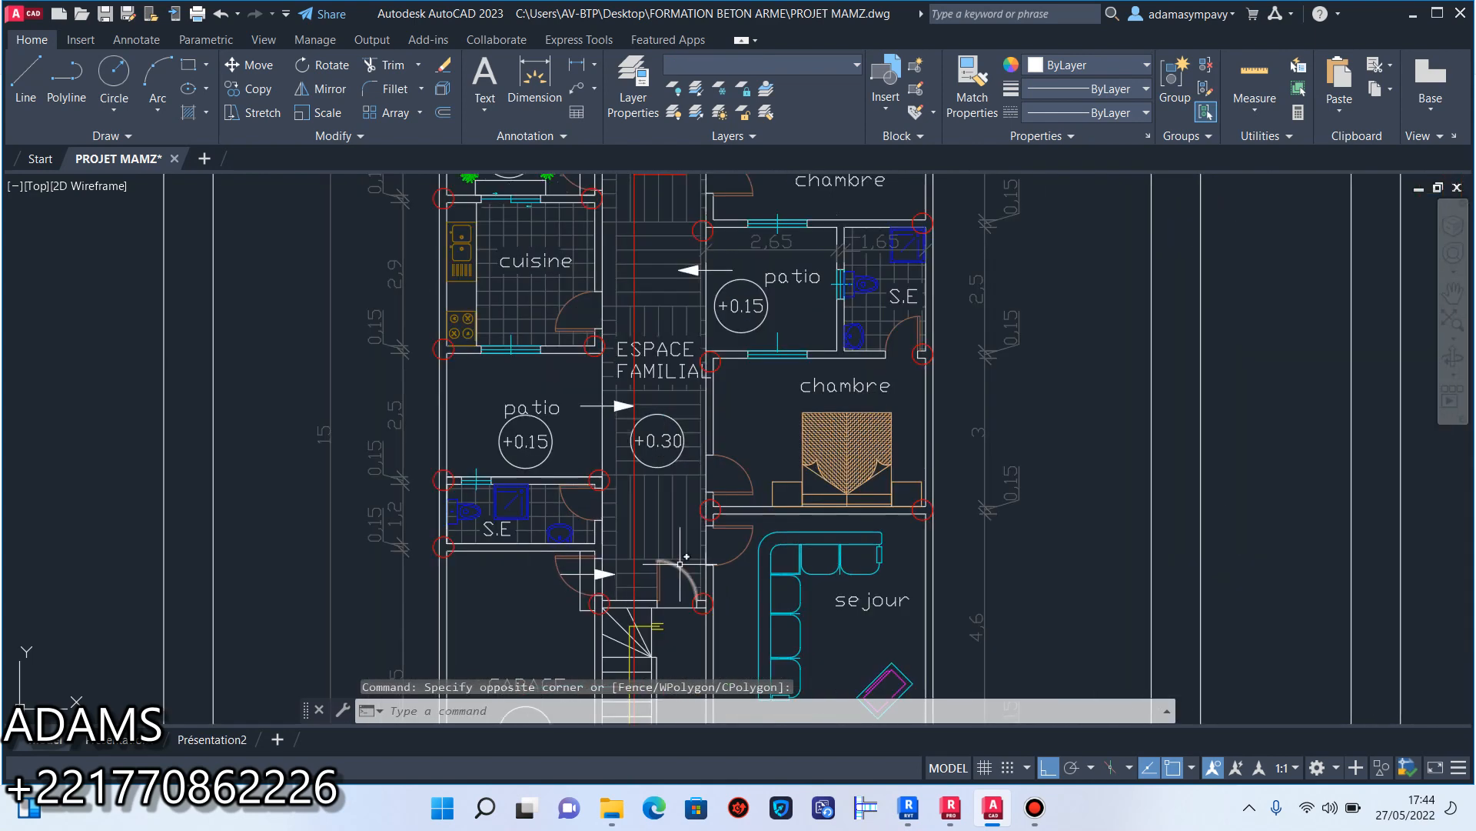
scroll(675, 515, "up", 4)
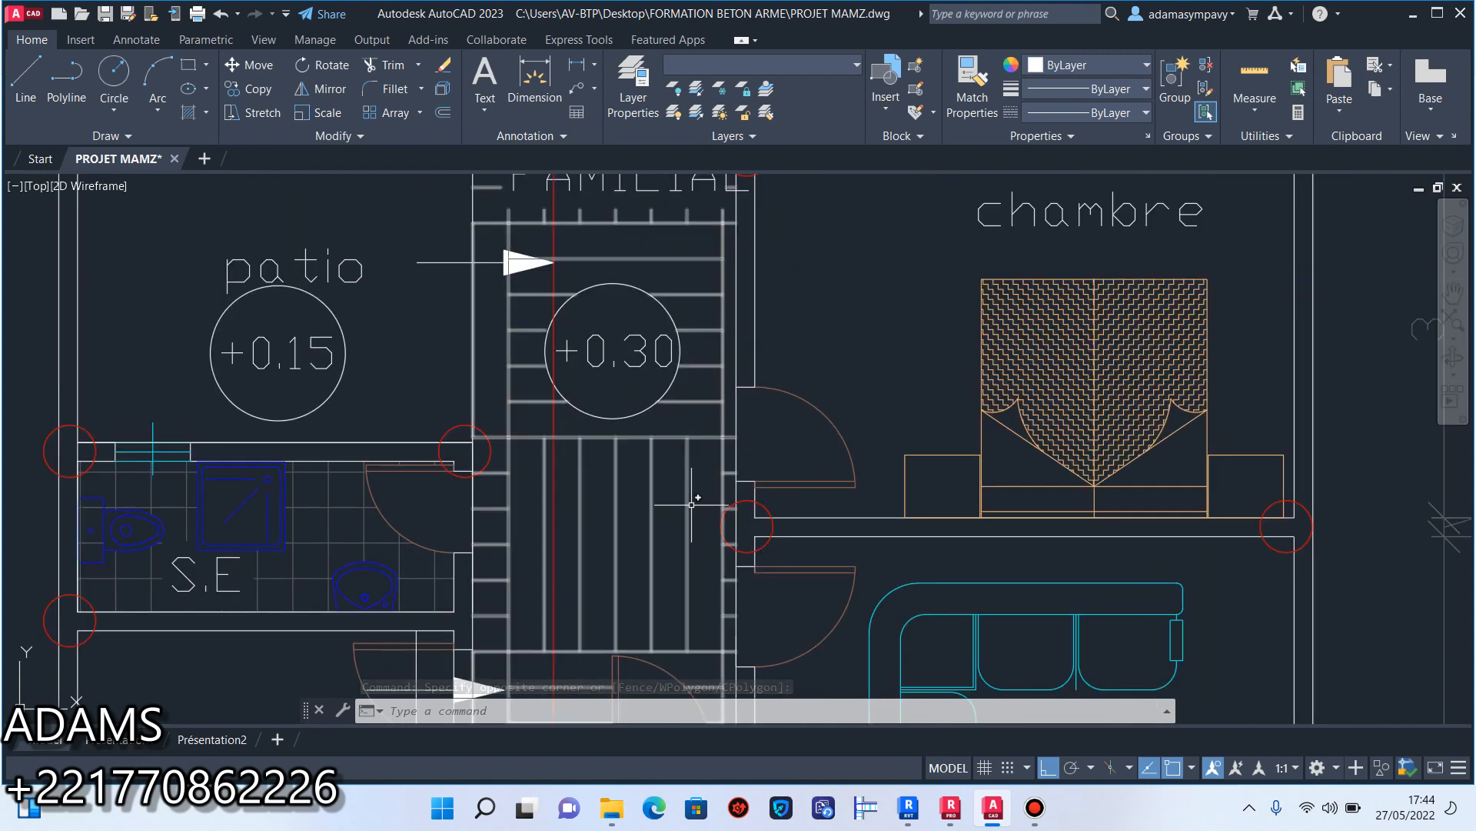
left_click(711, 506)
left_click(510, 436)
scroll(587, 477, "down", 4)
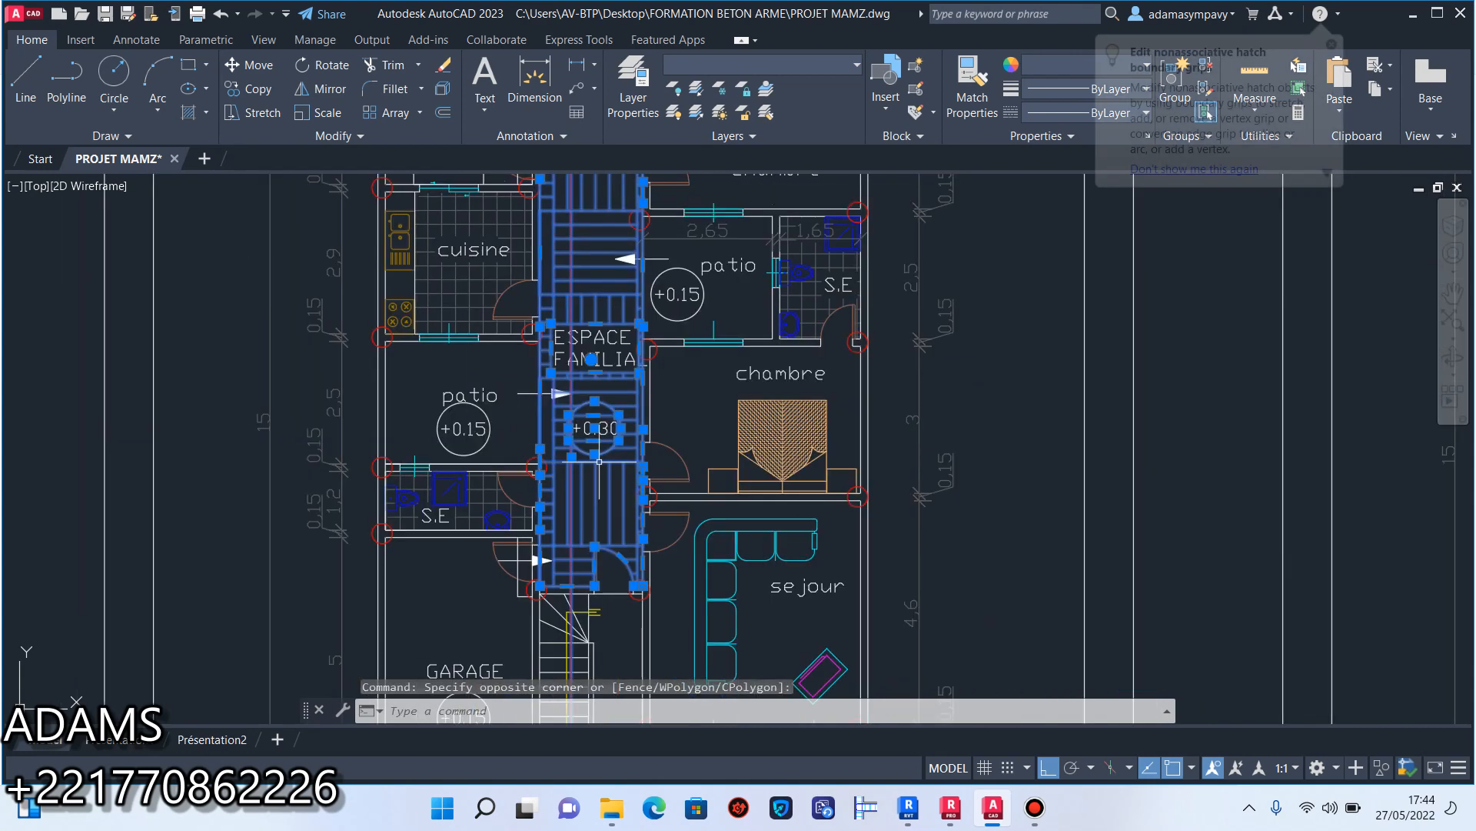
Add the fixtures, label and floor hatch of the S.E room beside the COUR to the selection.
middle_click_drag(617, 379, 627, 430)
middle_click_drag(642, 231, 659, 434)
scroll(660, 377, "up", 4)
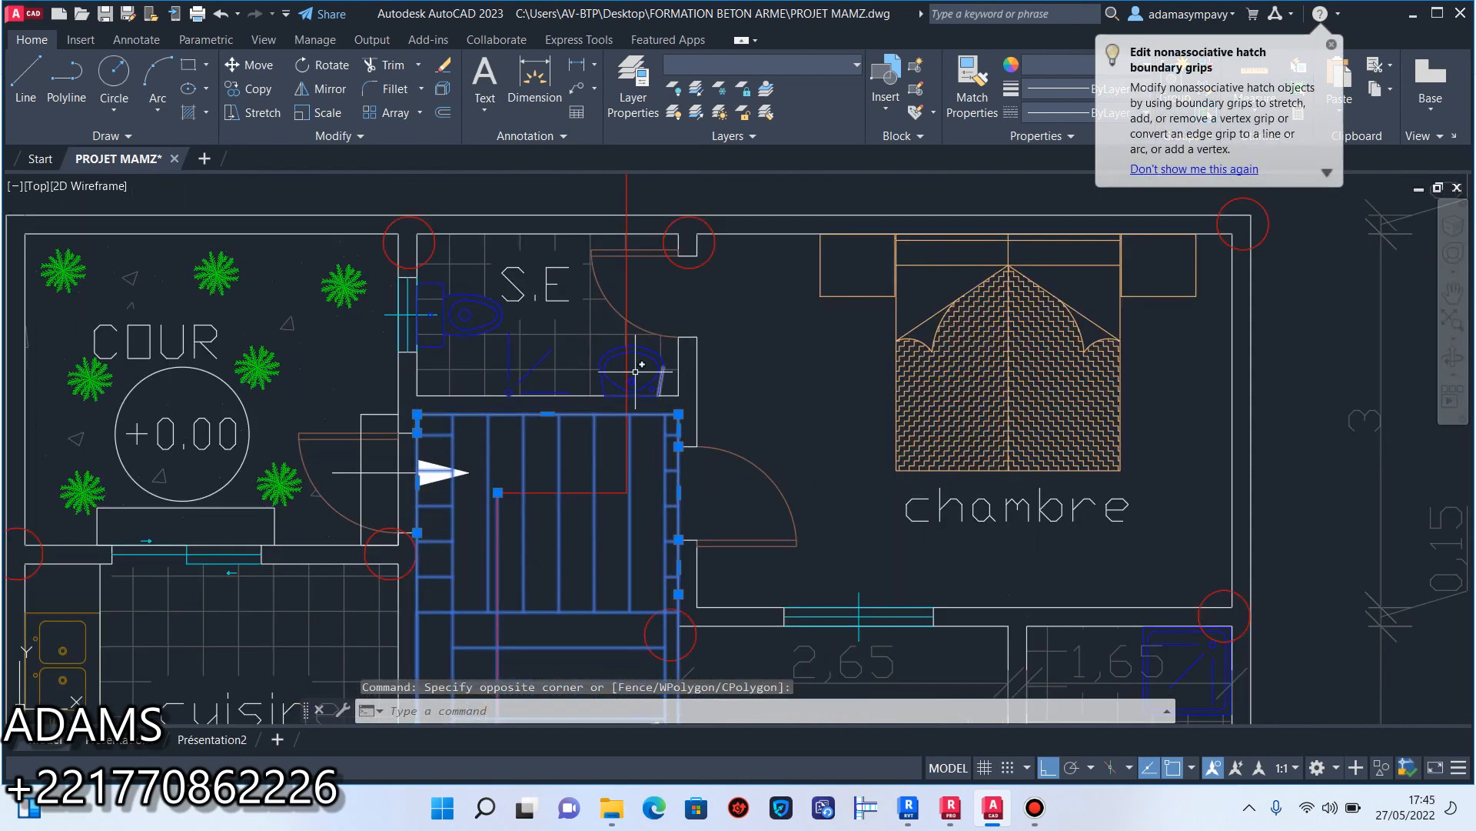
left_click(589, 396)
left_click(416, 232)
scroll(659, 371, "down", 2)
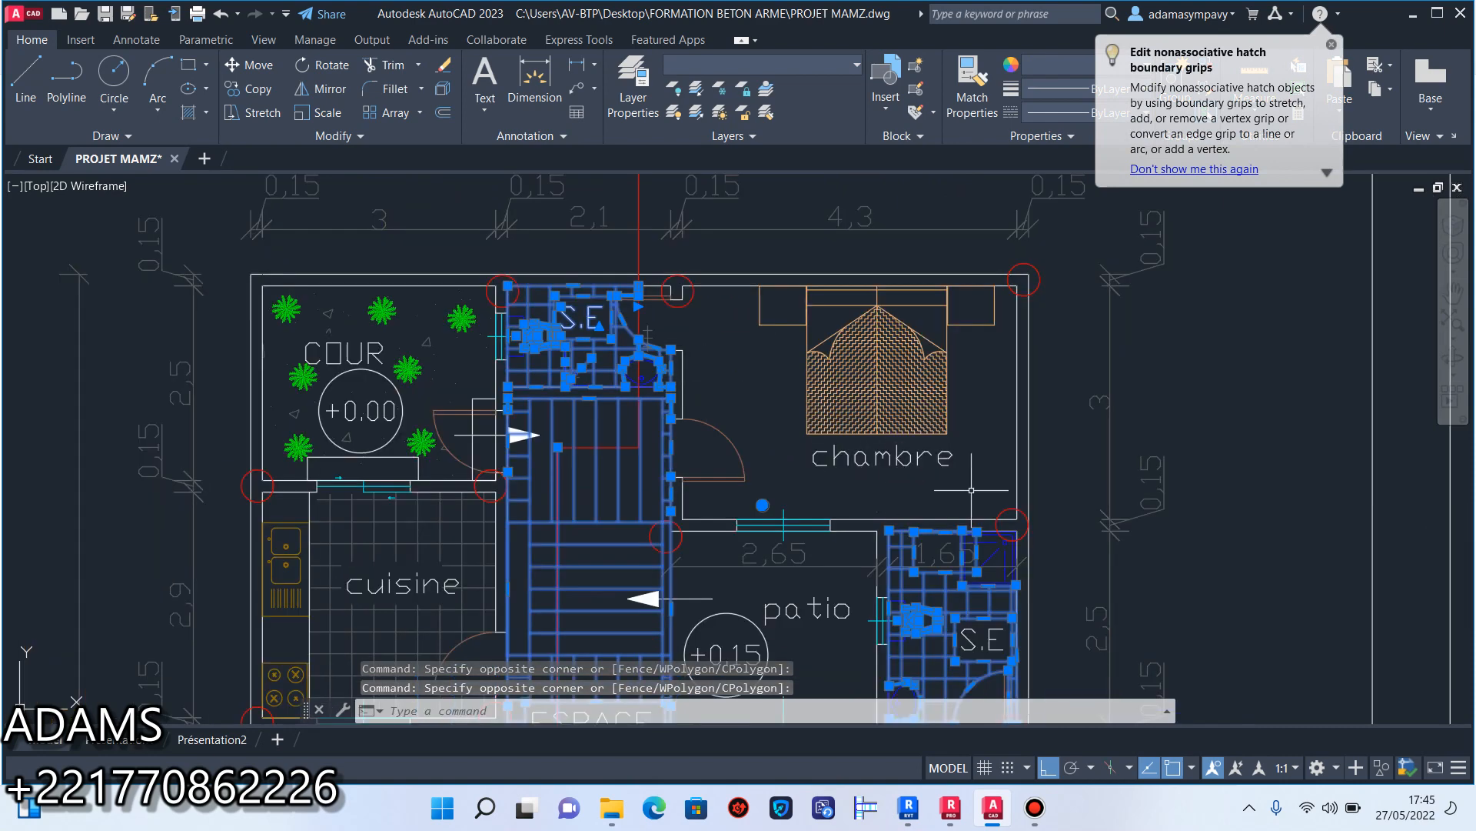
Add the upper chambre's bed, door and label and the patio label below it to the selection.
left_click(1000, 496)
left_click(807, 313)
scroll(744, 490, "up", 3)
left_click(760, 489)
left_click(634, 266)
scroll(634, 266, "down", 5)
scroll(793, 310, "up", 4)
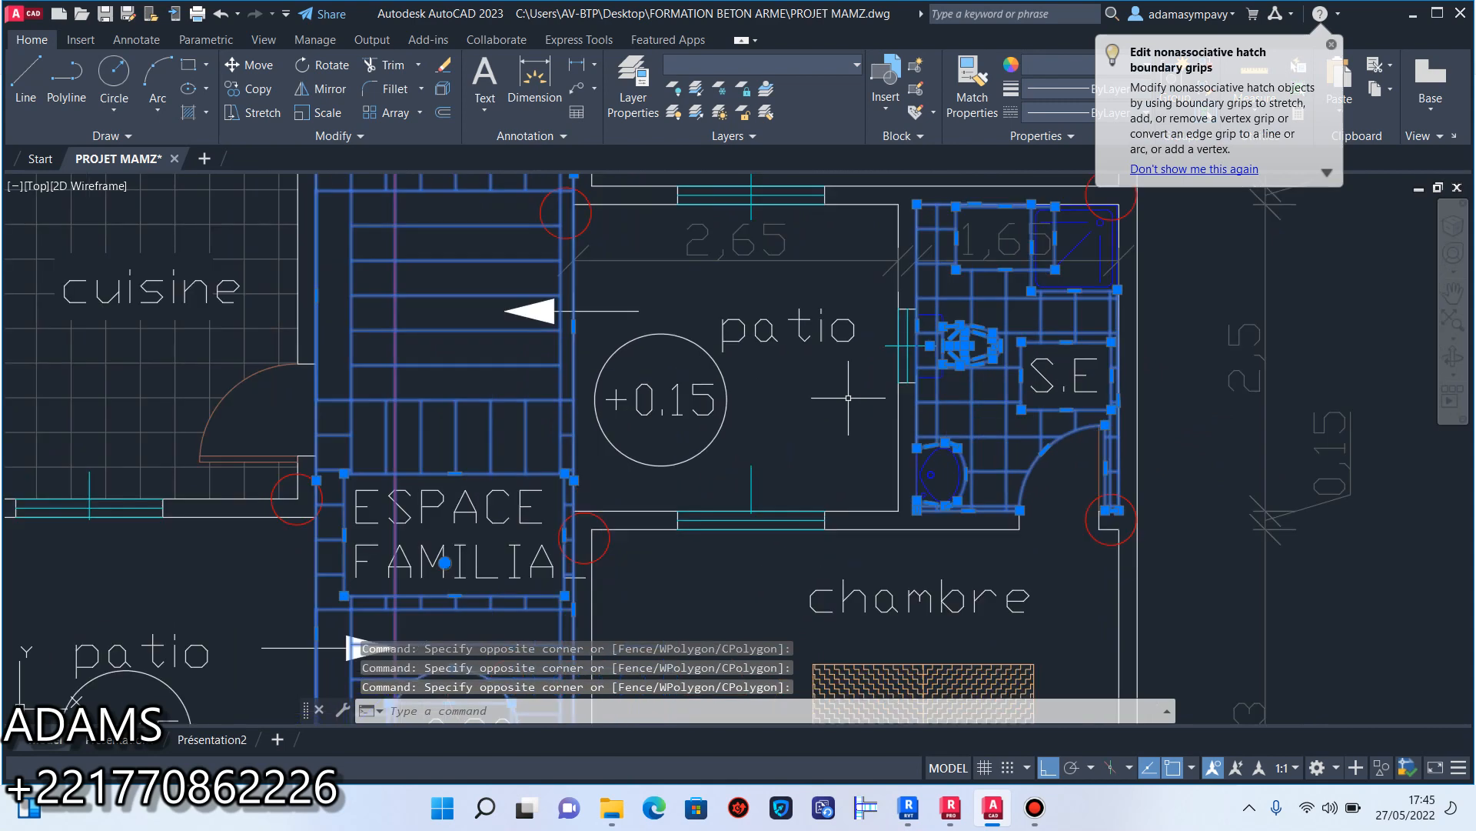
middle_click_drag(793, 310, 832, 504)
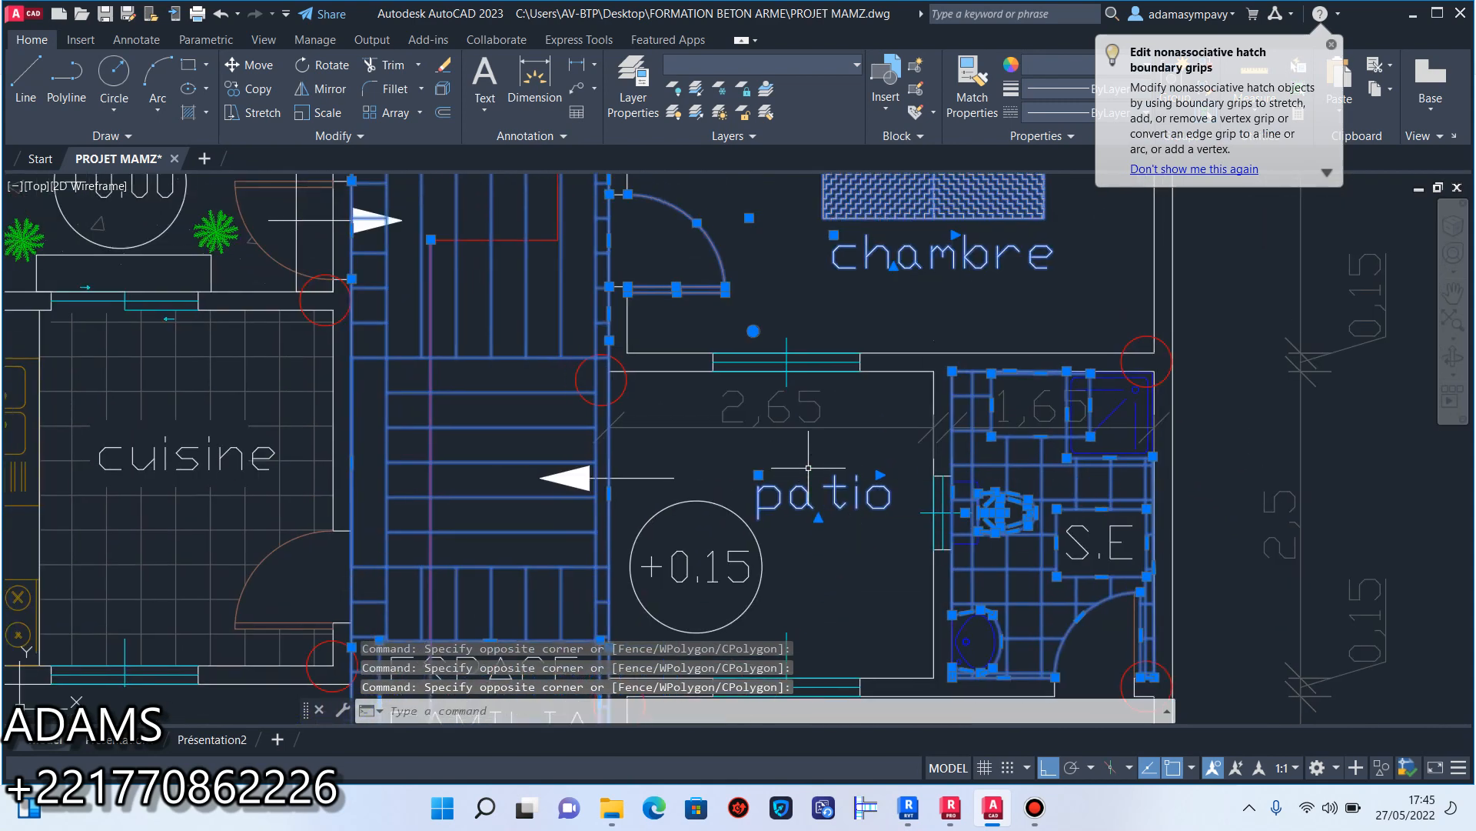
Add the sejour's sofa, table, label and door to the selection.
scroll(864, 439, "down", 5)
middle_click_drag(940, 531, 933, 360)
scroll(884, 506, "down", 5)
middle_click_drag(877, 521, 874, 376)
scroll(907, 436, "up", 6)
left_click(915, 468)
scroll(883, 435, "down", 2)
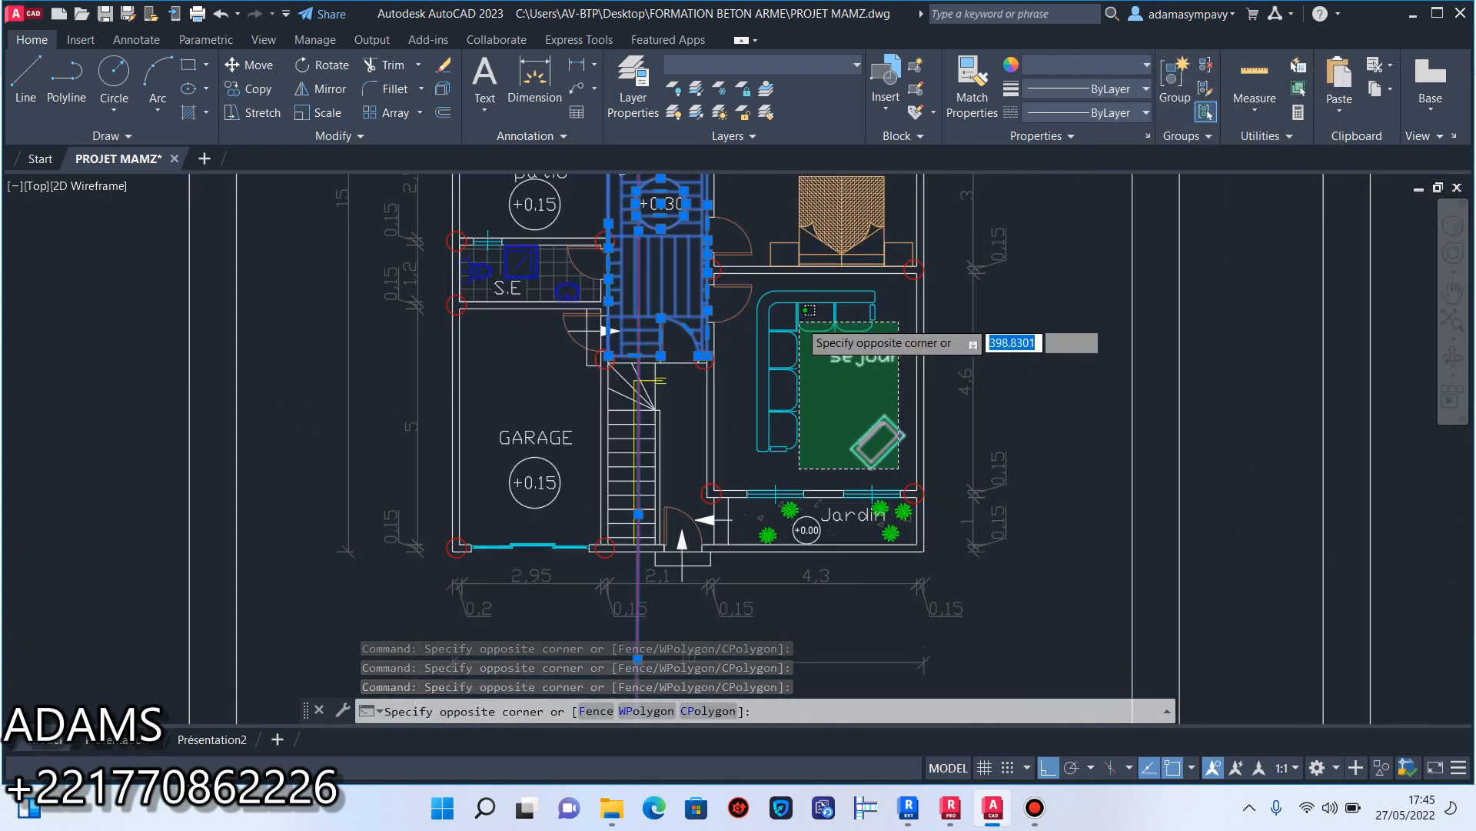
scroll(804, 319, "up", 4)
left_click(649, 256)
scroll(655, 658, "down", 5)
Add the fixtures, door, label and floor hatch of the S.E room above the garage to the selection.
scroll(655, 657, "up", 3)
scroll(571, 272, "up", 4)
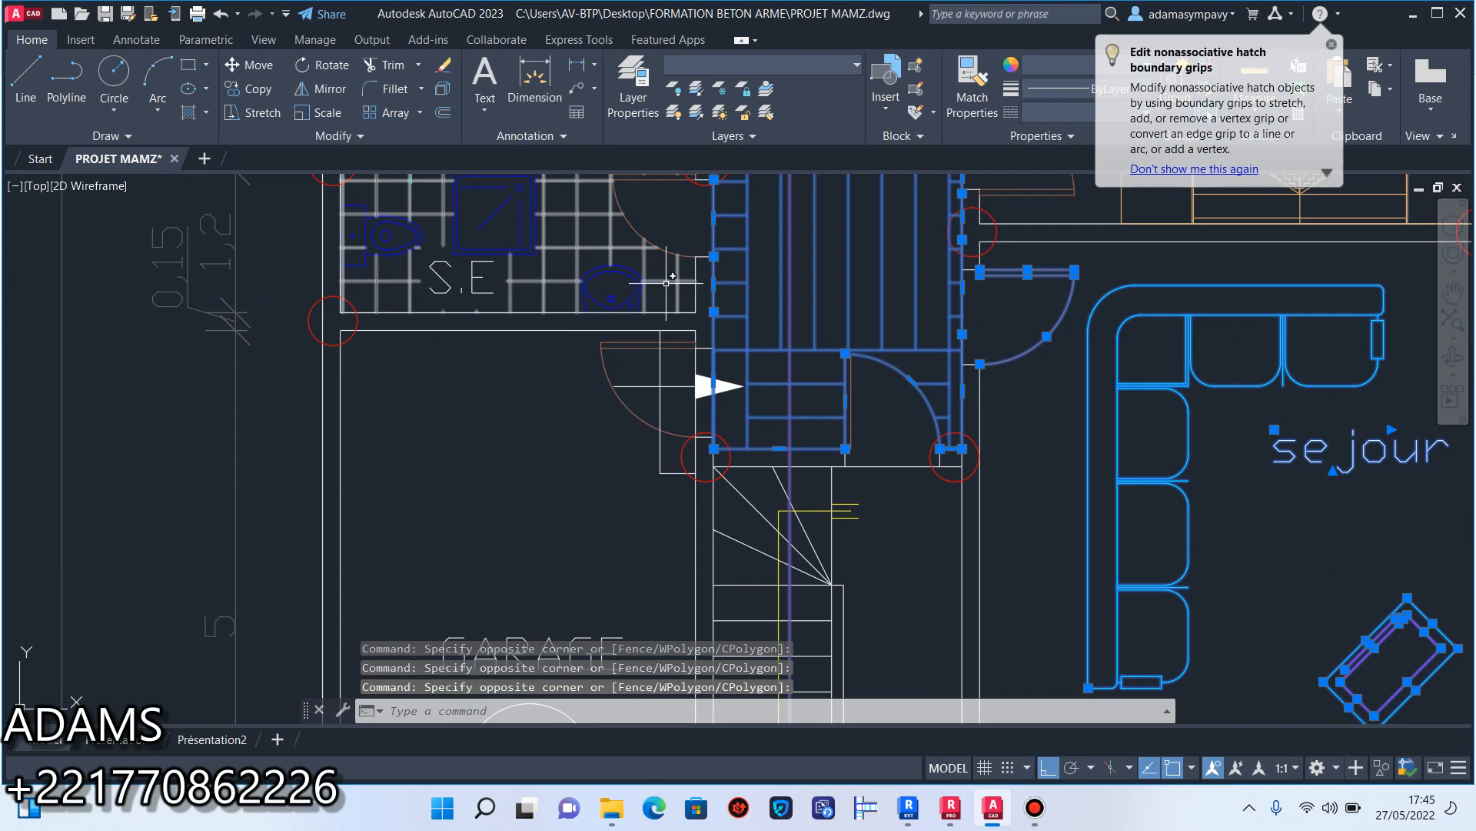
left_click(690, 287)
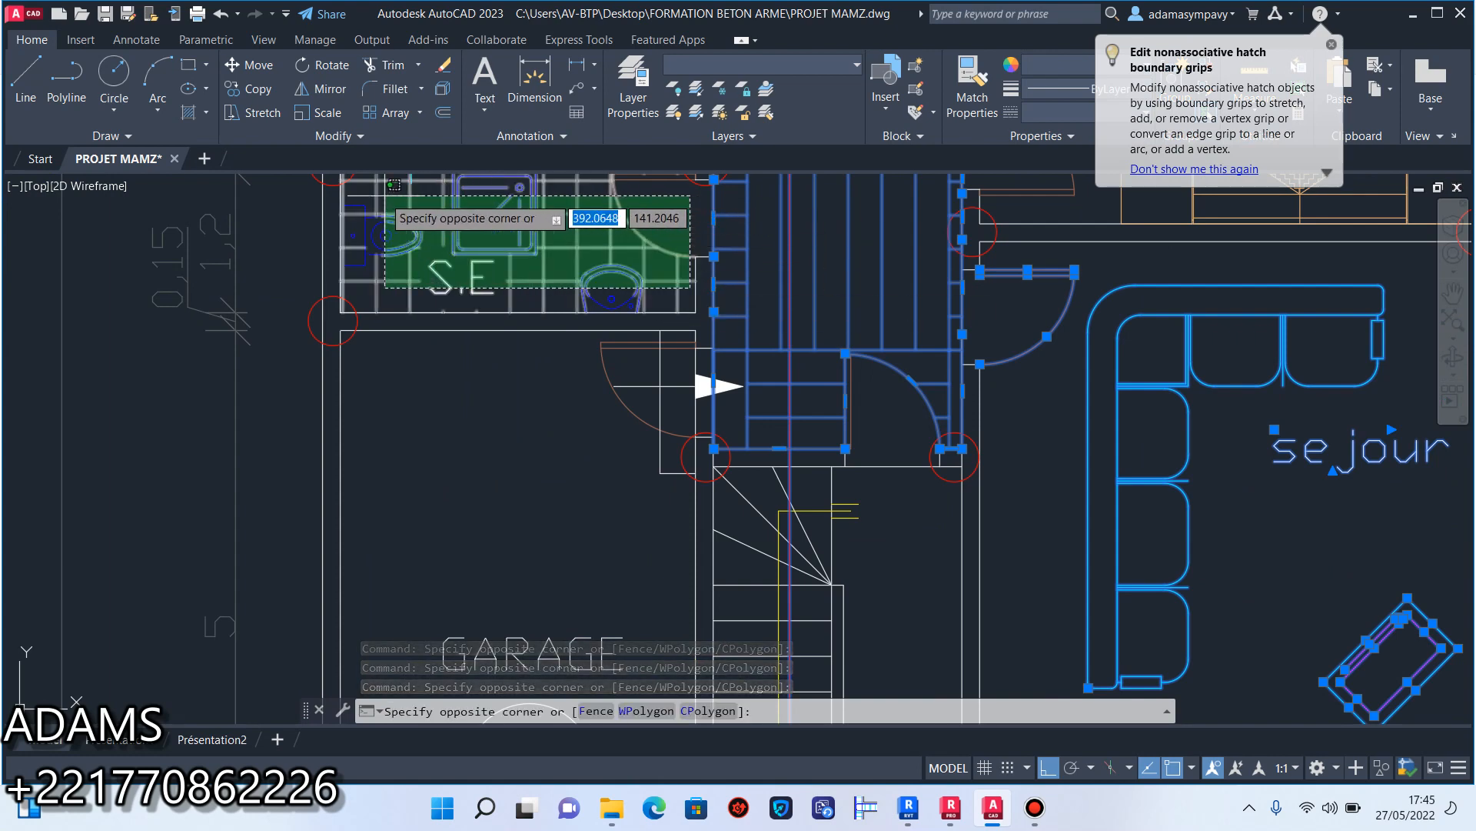
left_click(358, 183)
scroll(385, 281, "down", 2)
scroll(473, 396, "down", 3)
scroll(504, 349, "up", 3)
Add the cuisine's fittings, door, label and floor hatch to the selection, and erase all selected objects.
middle_click_drag(506, 346, 532, 434)
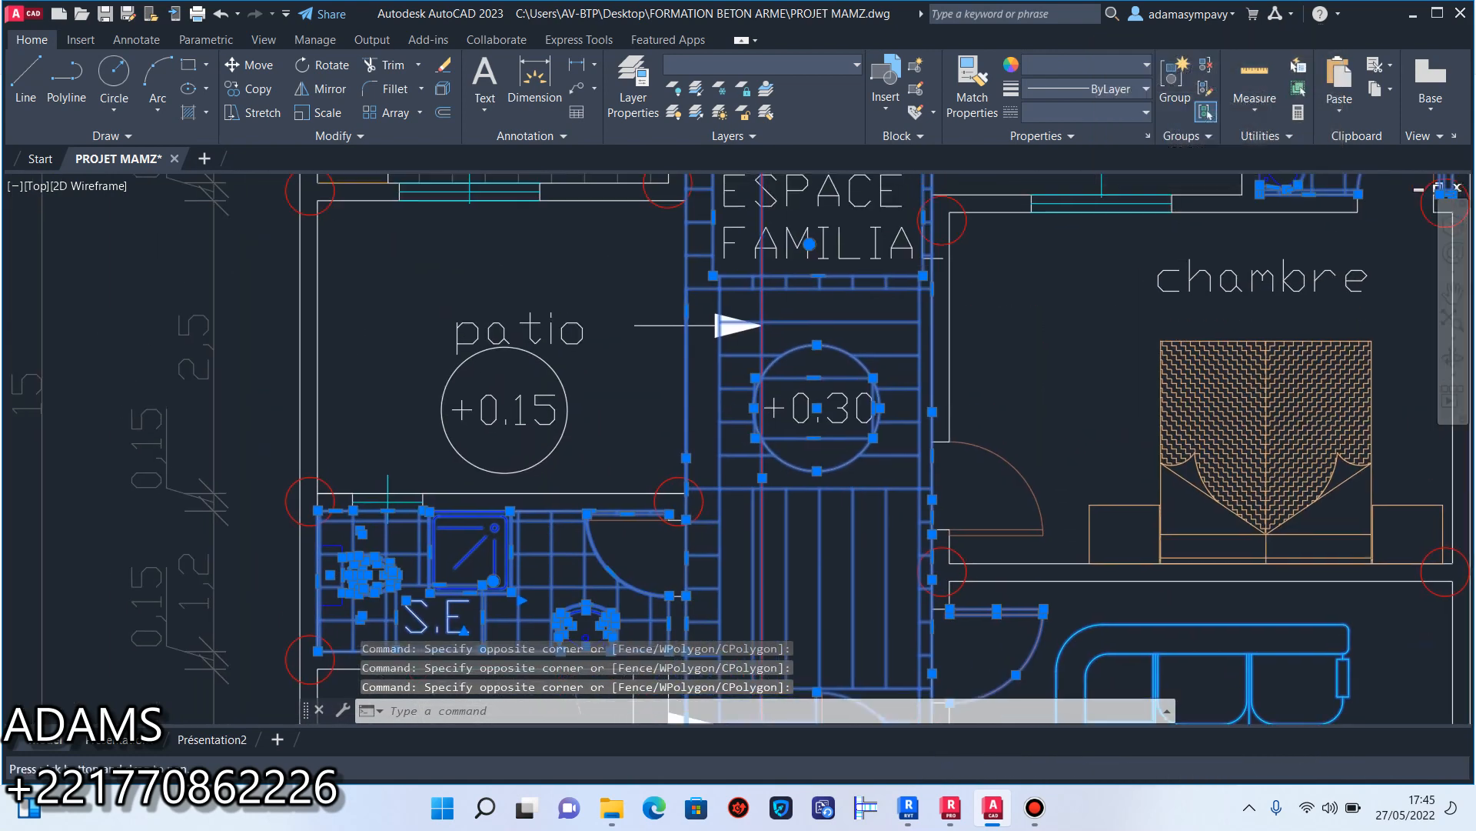
scroll(531, 435, "down", 2)
middle_click_drag(536, 289, 543, 323)
scroll(554, 343, "up", 2)
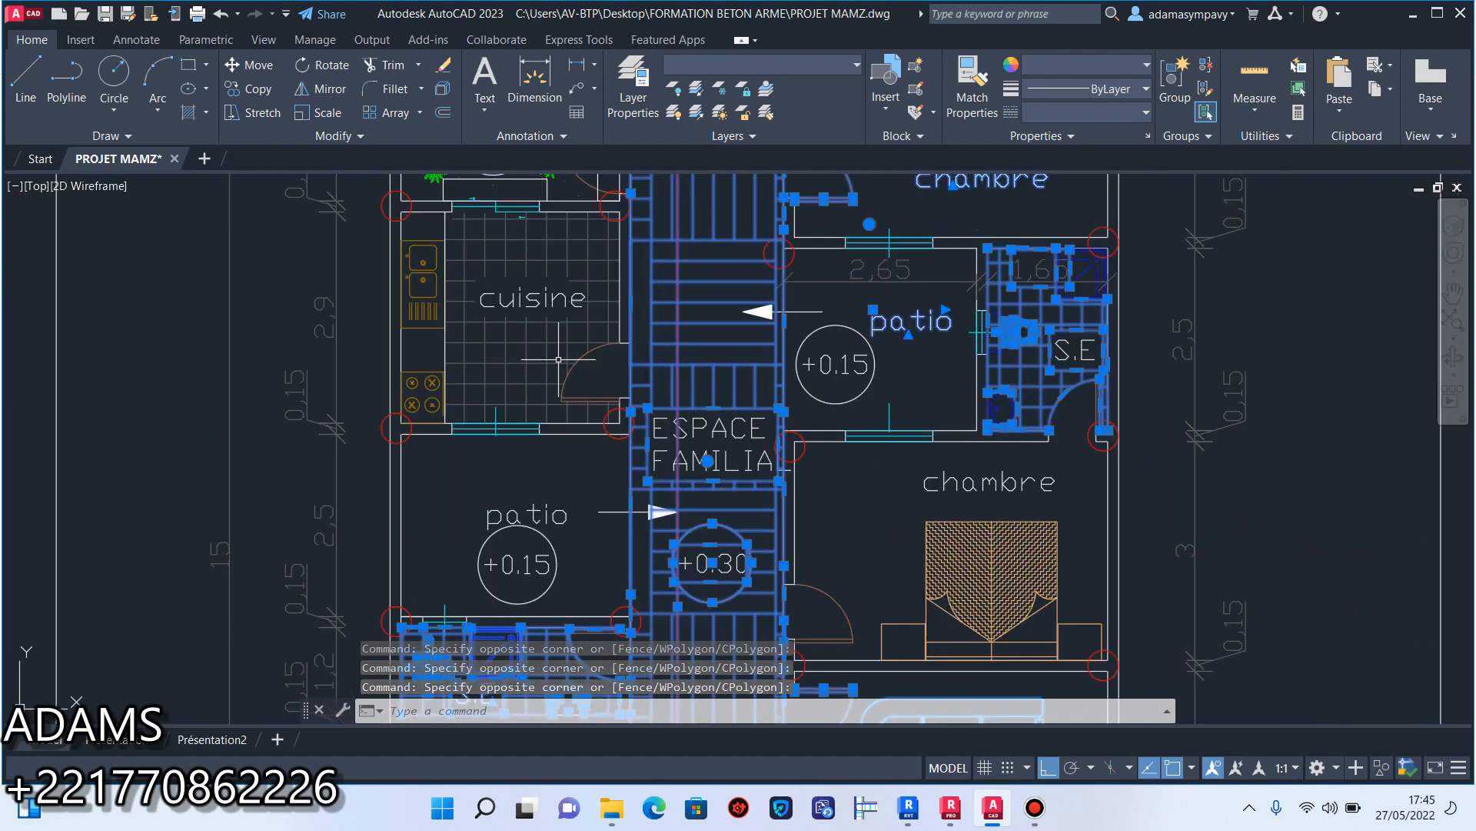
left_click(580, 409)
left_click(426, 242)
scroll(456, 271, "down", 2)
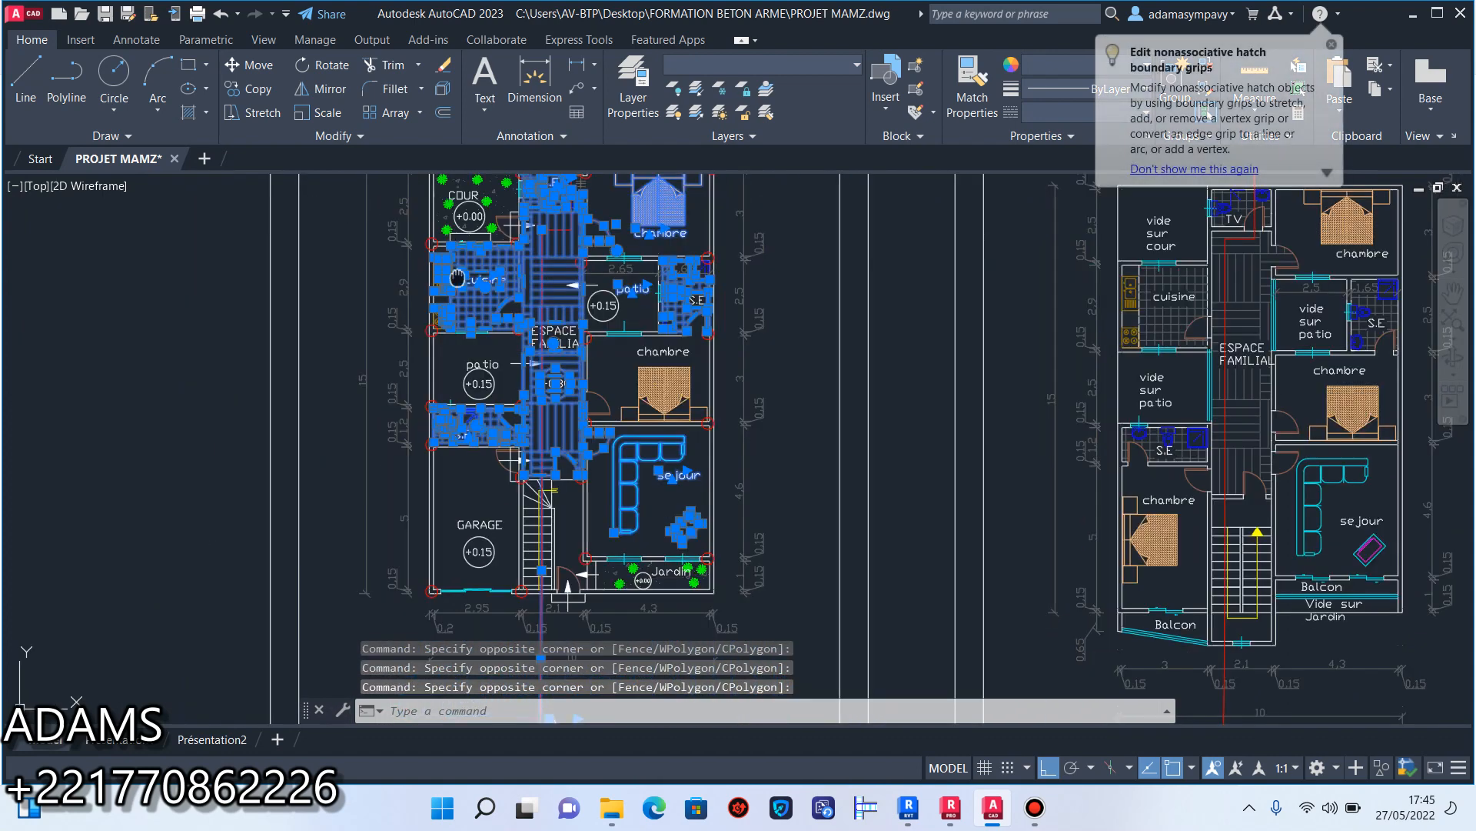
middle_click_drag(457, 278, 475, 339)
left_click(443, 71)
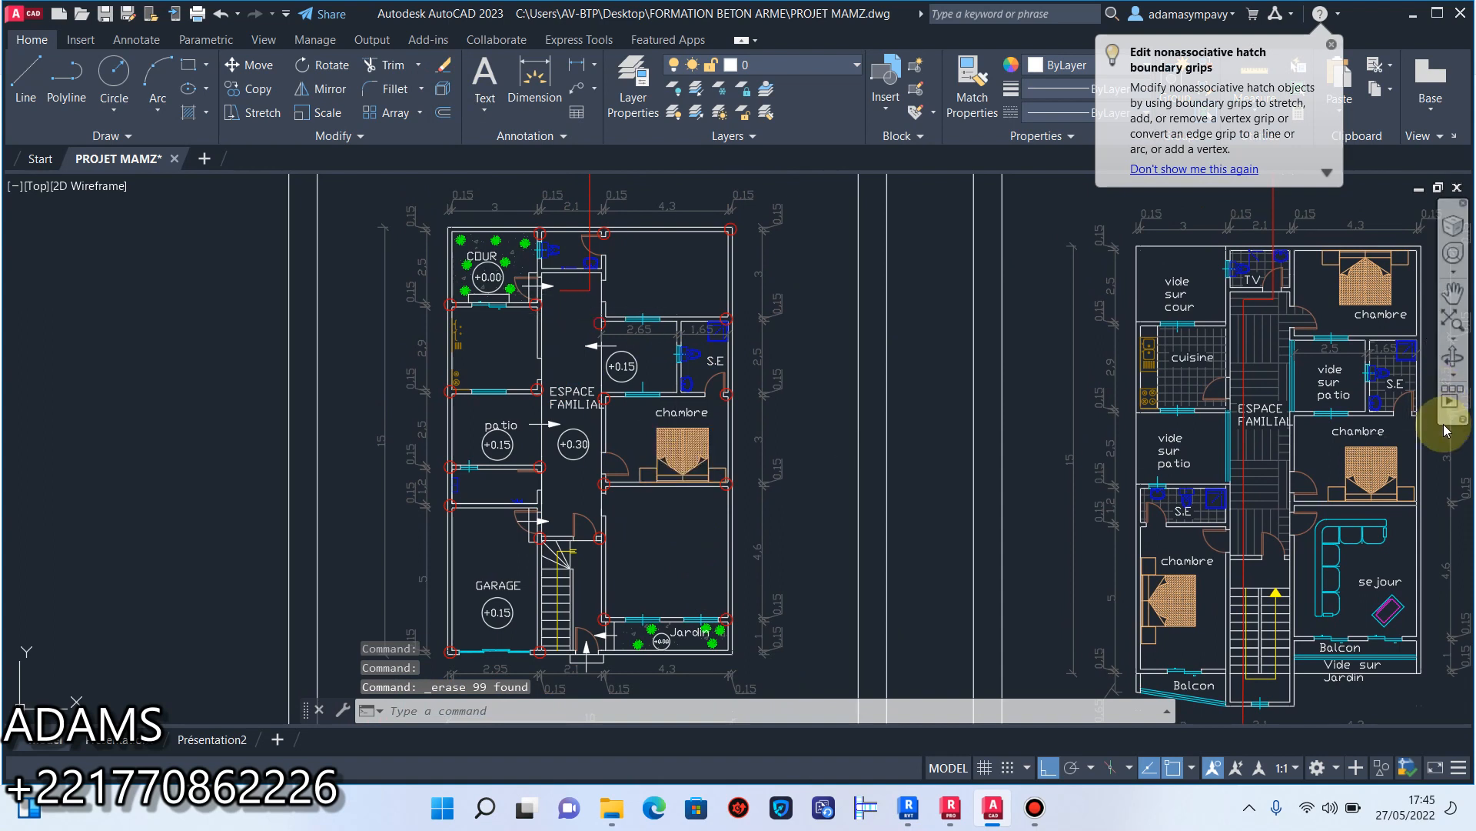
Erase the plants, label, level mark and hatch inside the Jardin area.
scroll(723, 652, "up", 8)
left_click(726, 654)
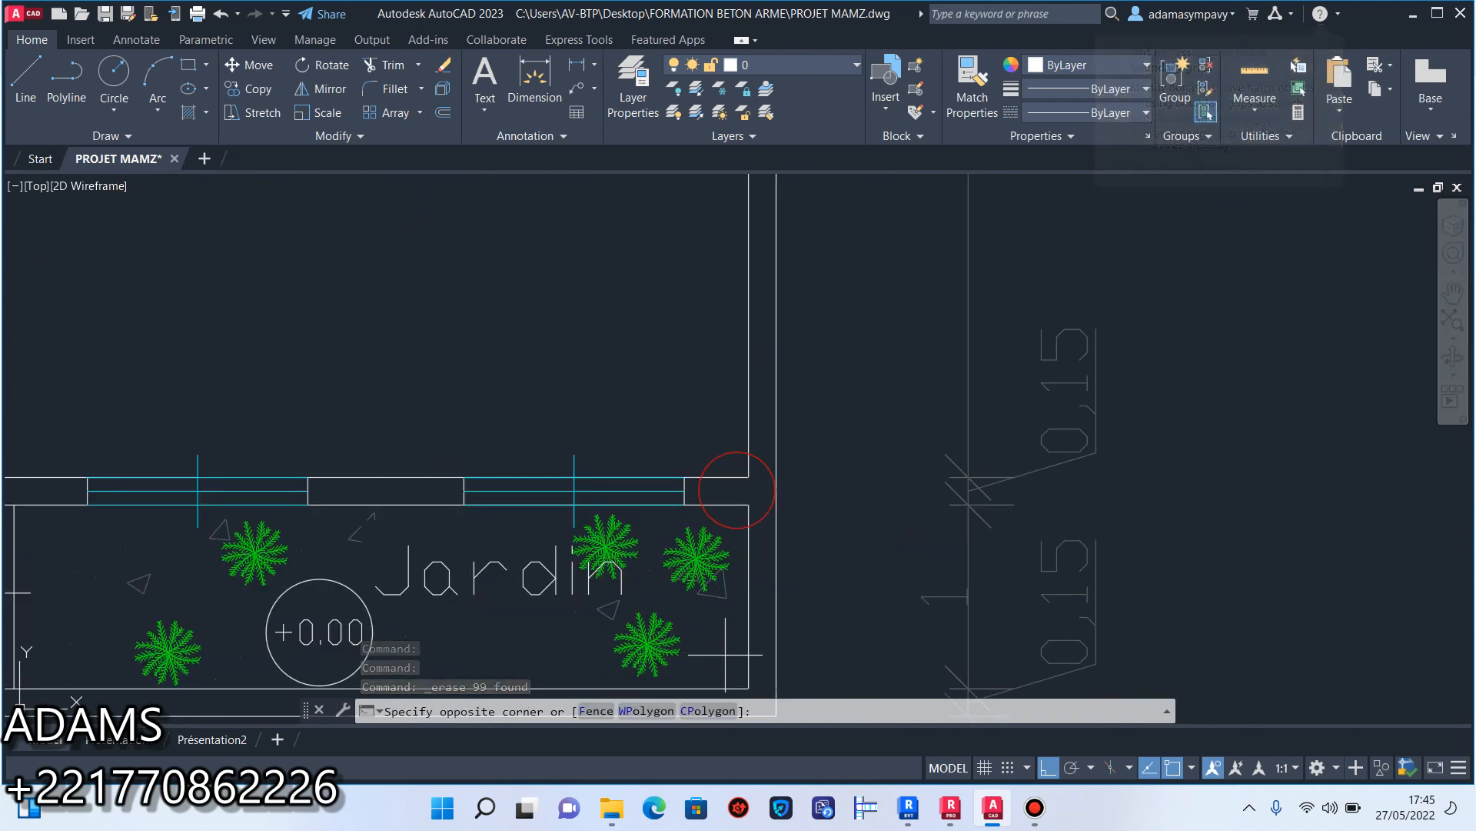
middle_click_drag(549, 569, 748, 417)
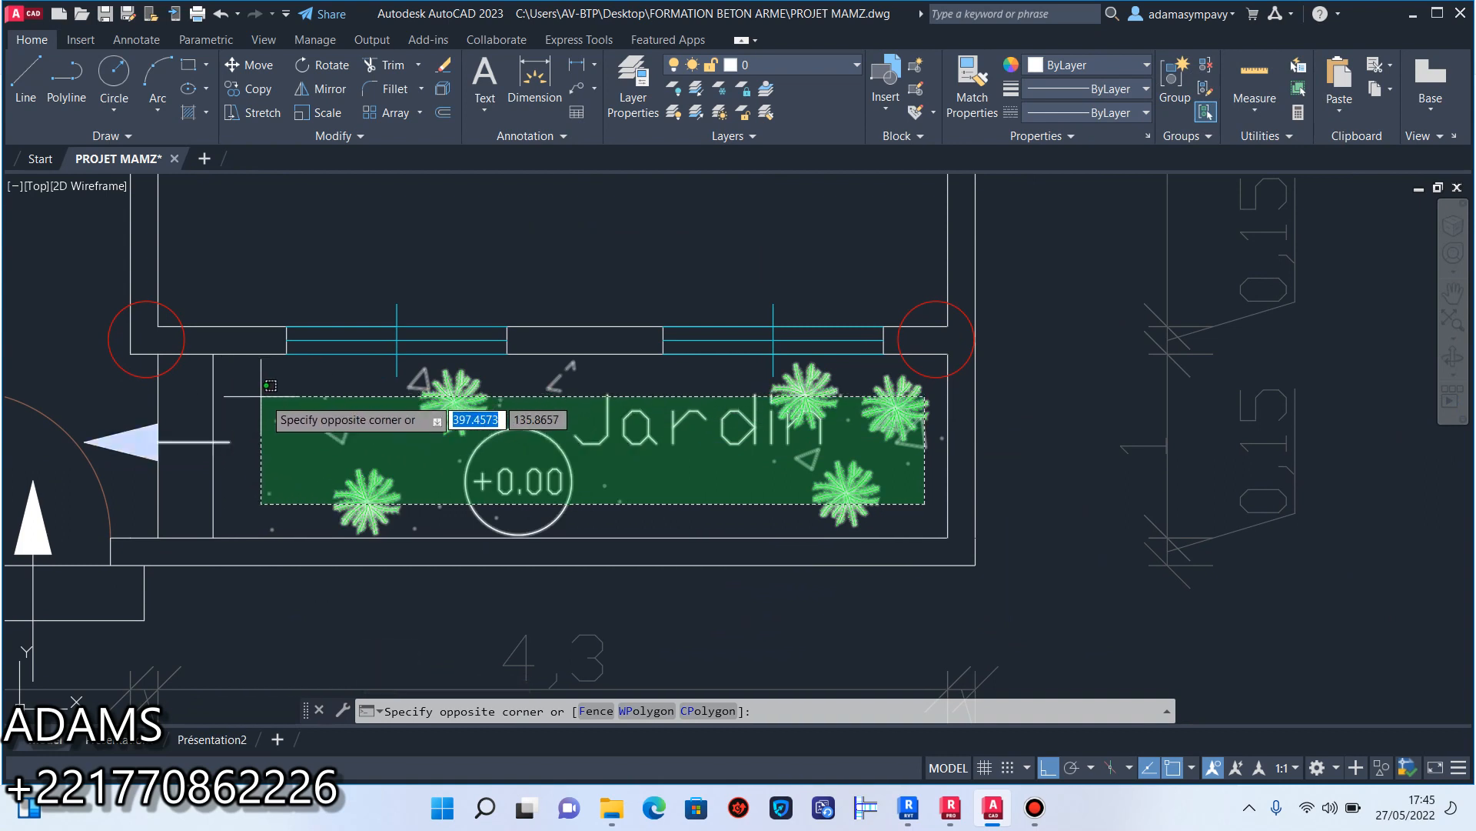
left_click(230, 357)
scroll(400, 439, "down", 4)
middle_click_drag(401, 439, 527, 470)
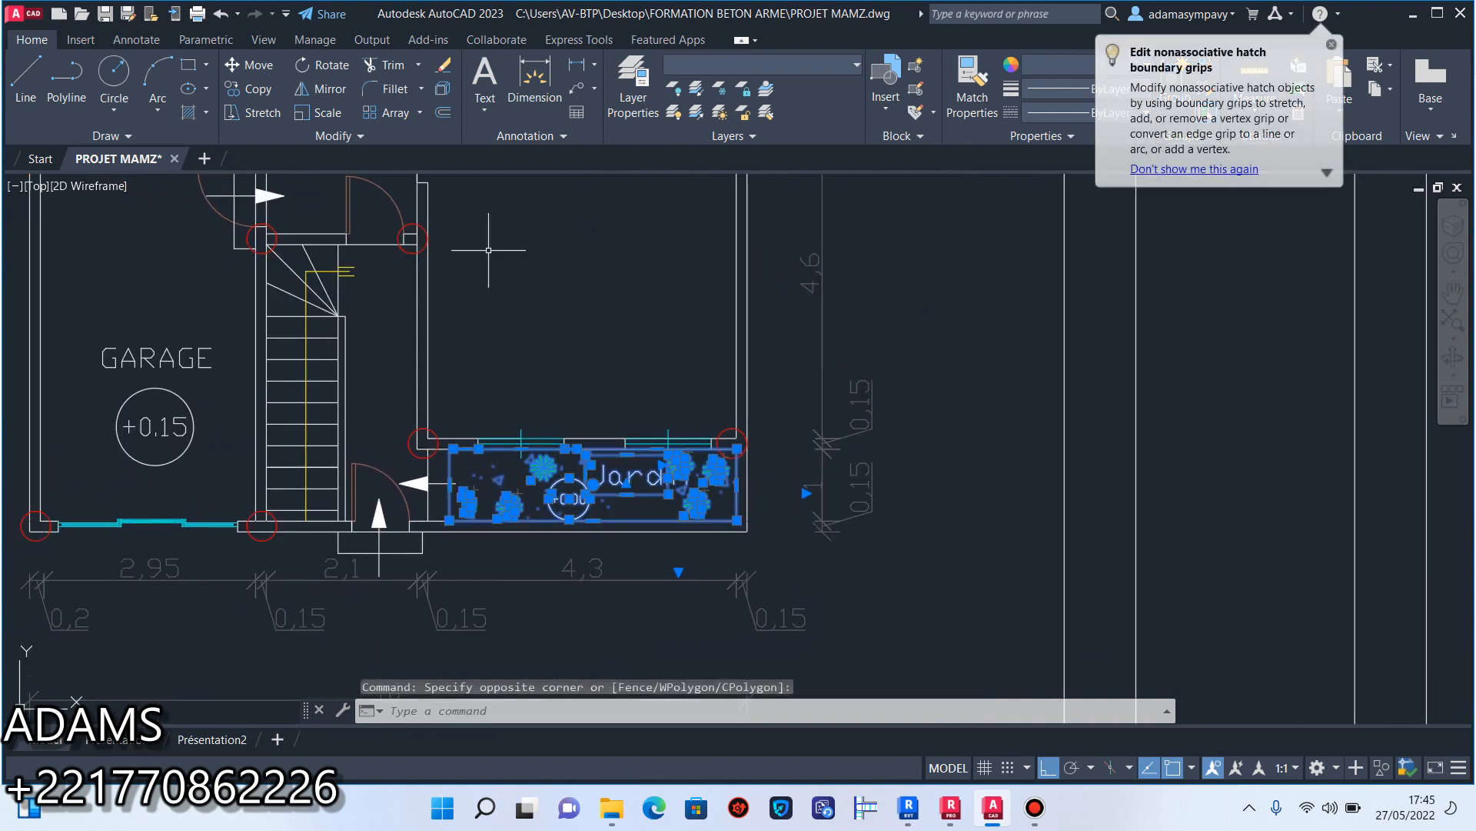
left_click(443, 65)
Erase the main entrance door's leaf and swing arc beside the staircase.
middle_click_drag(410, 468, 444, 466)
scroll(504, 474, "up", 4)
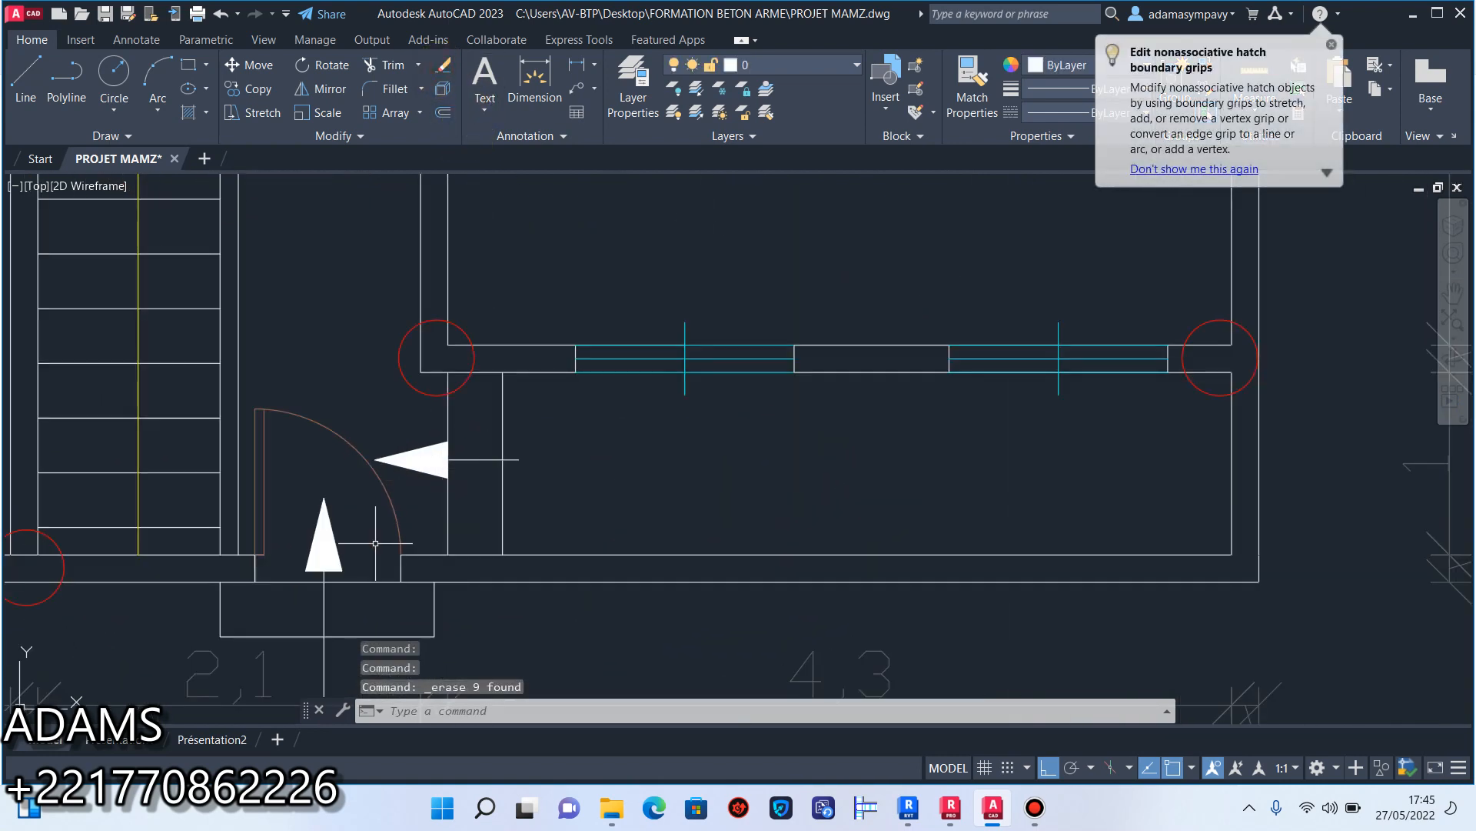
middle_click_drag(356, 586, 501, 496)
left_click(497, 288)
left_click(396, 422)
left_click(444, 405)
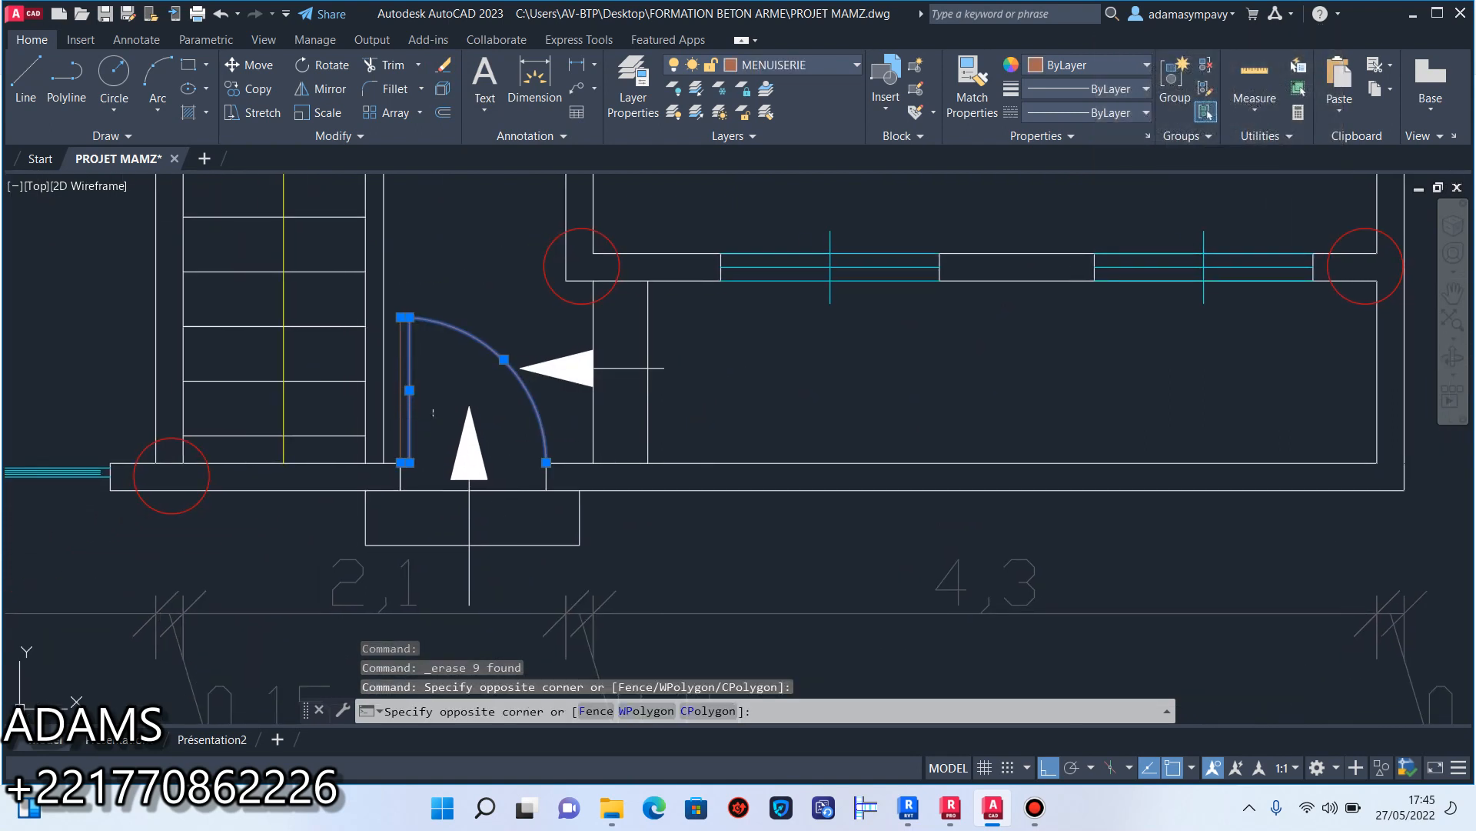
left_click(396, 319)
left_click(444, 73)
Erase the door, arrow and step lines between the garage and the hallway.
scroll(495, 362, "down", 3)
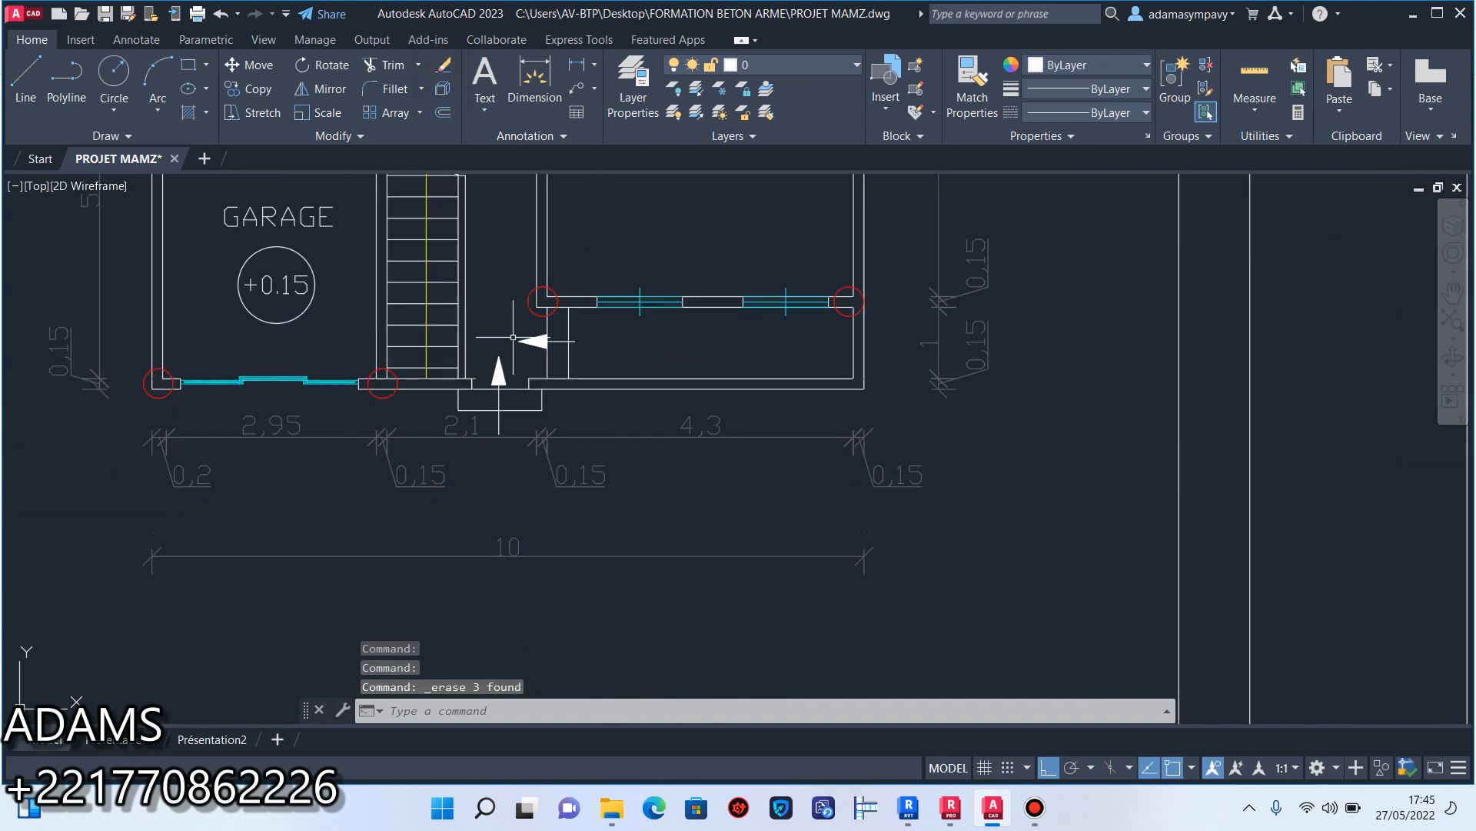
scroll(579, 433, "up", 2)
middle_click_drag(663, 384, 666, 459)
scroll(669, 461, "down", 3)
scroll(612, 377, "up", 6)
middle_click_drag(519, 397, 632, 446)
left_click(600, 496)
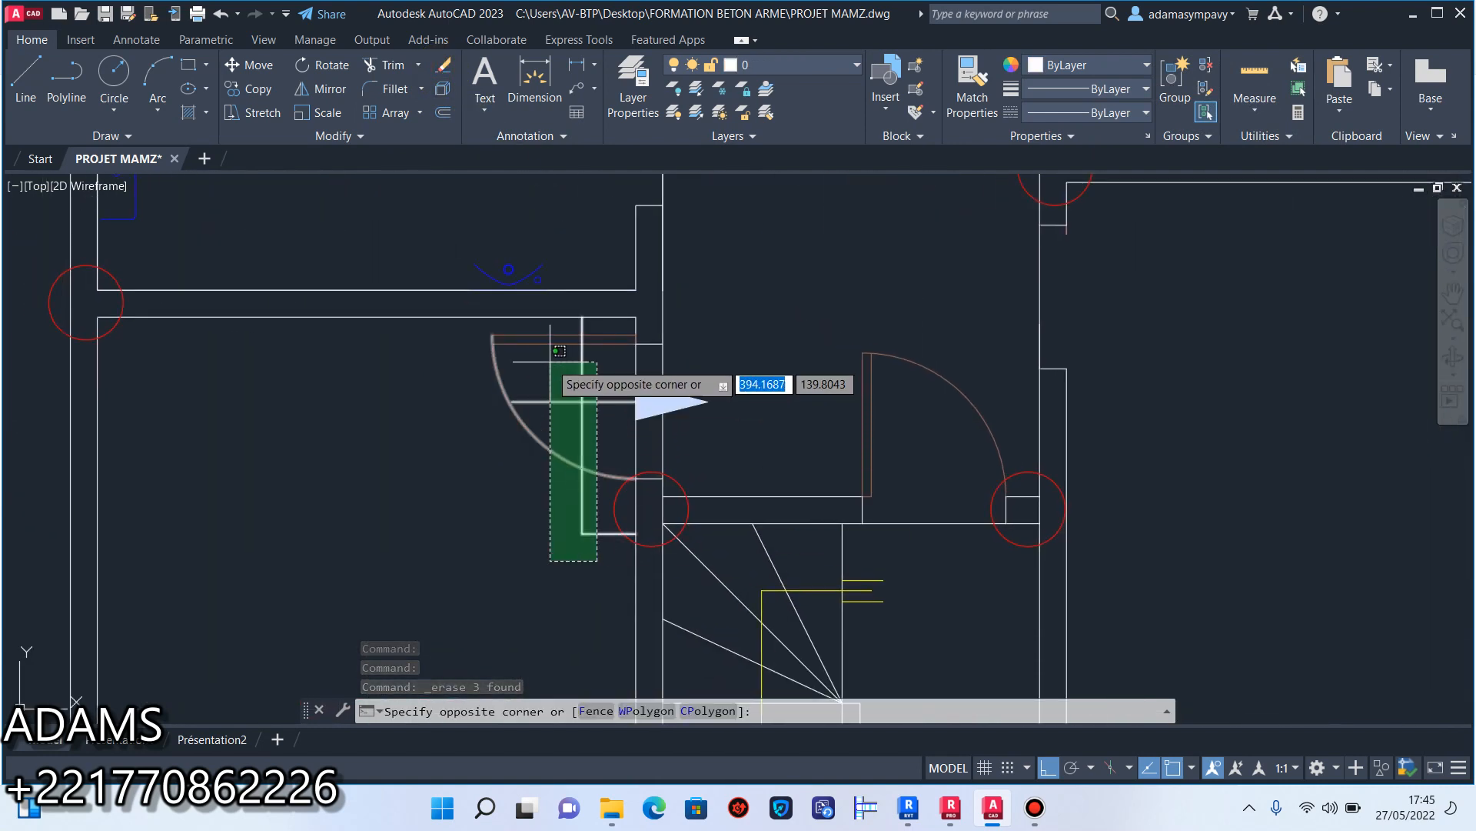
left_click(545, 329)
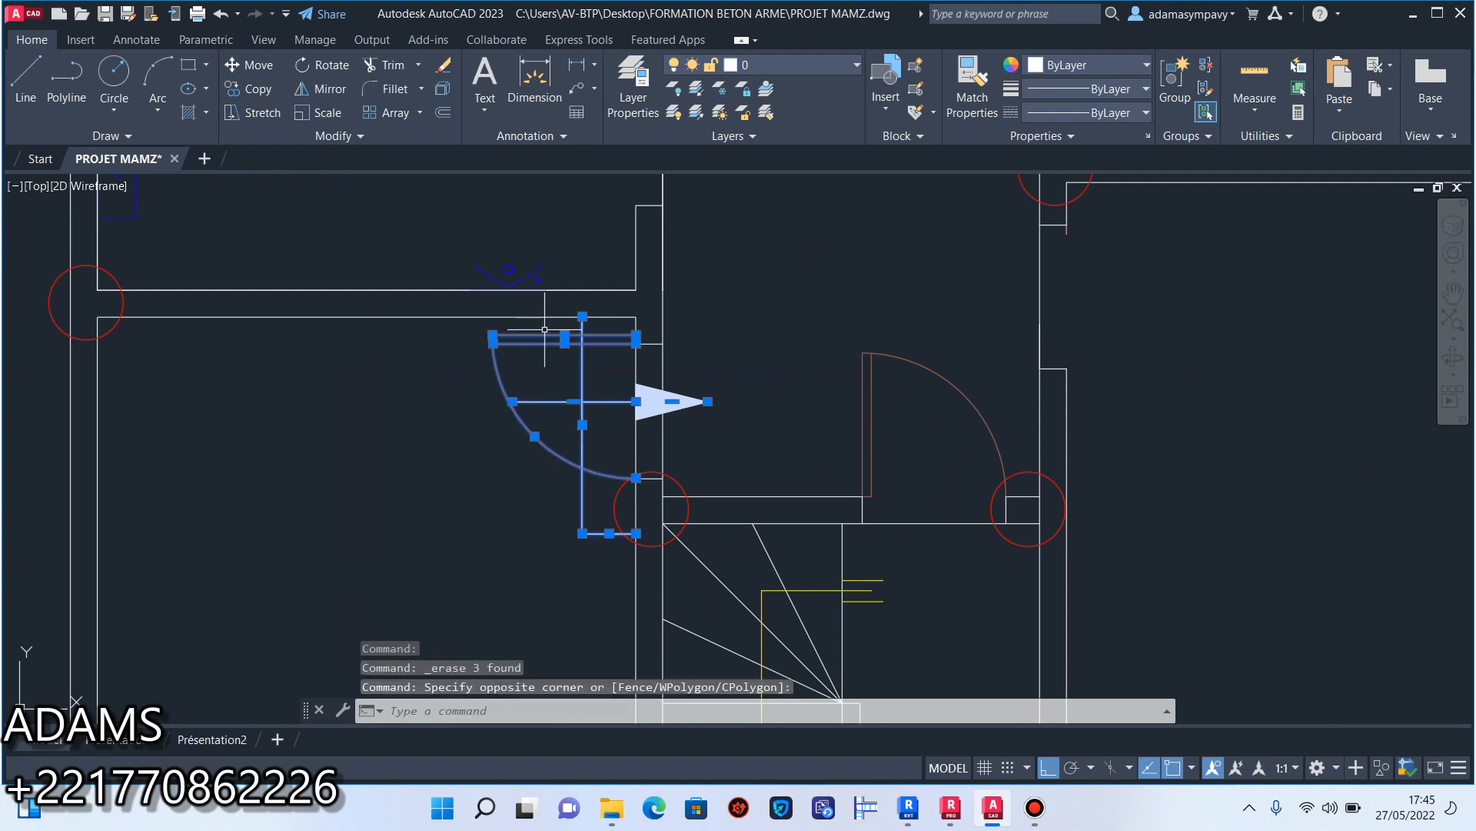
left_click(444, 66)
scroll(692, 674, "down", 3)
scroll(540, 304, "up", 6)
left_click(540, 304)
left_click(313, 231)
scroll(533, 452, "down", 5)
scroll(483, 488, "up", 9)
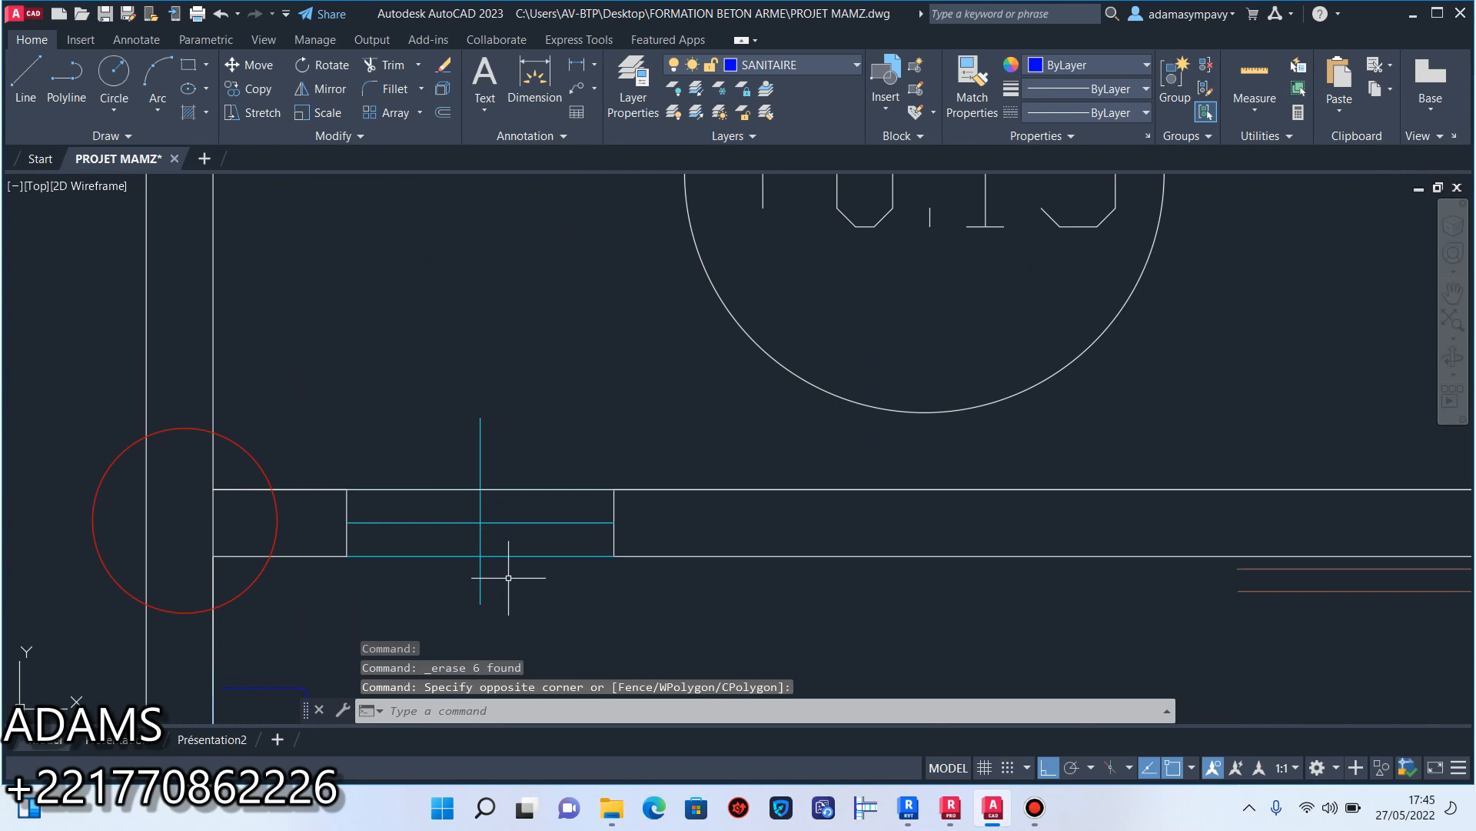
left_click(507, 588)
left_click(452, 454)
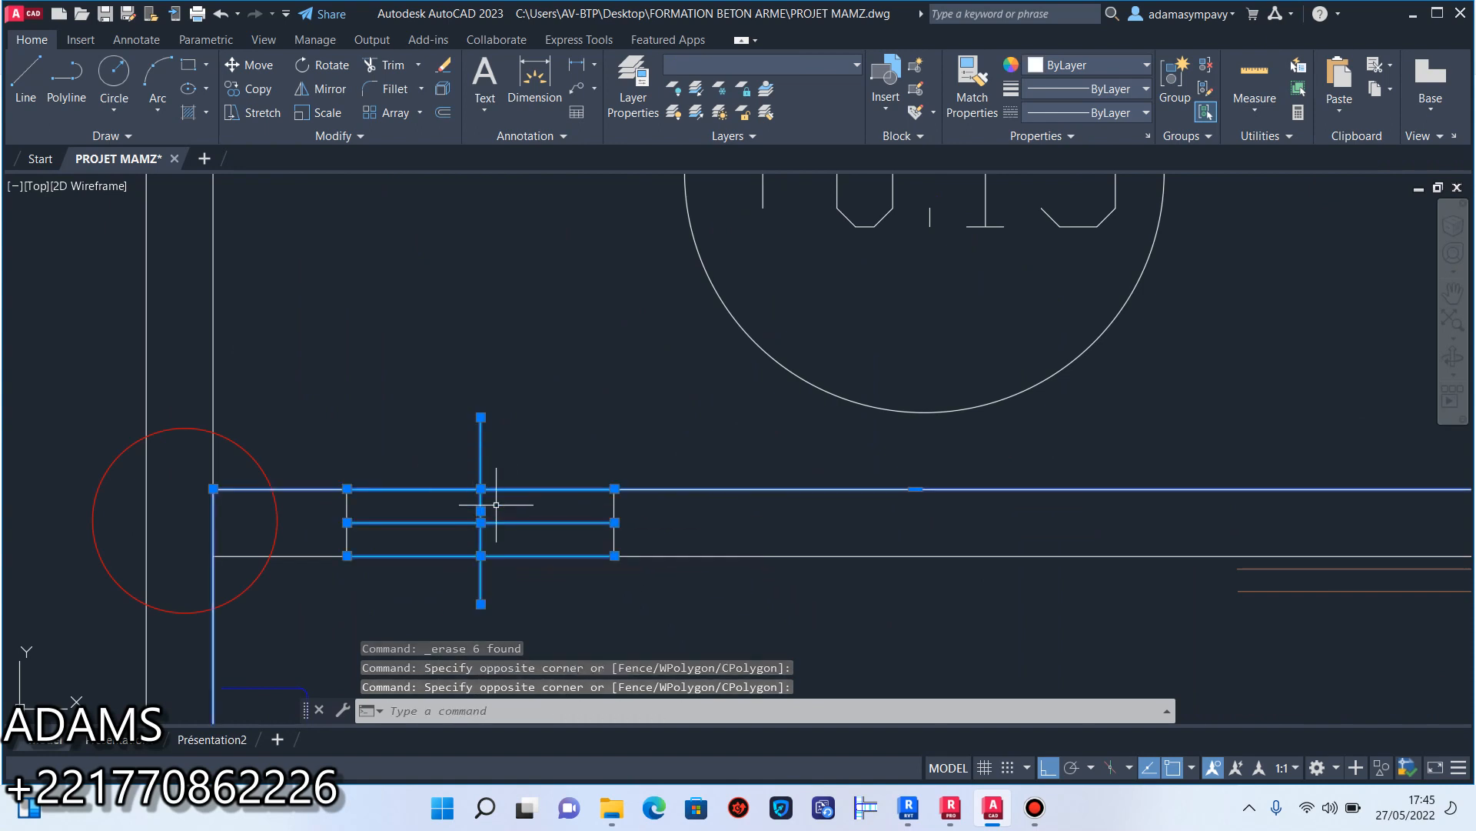
key("Escape")
Erase the cyan window lines in the wall between the +0.15 patio and the S.E room above the garage.
left_click(500, 540)
left_click(465, 514)
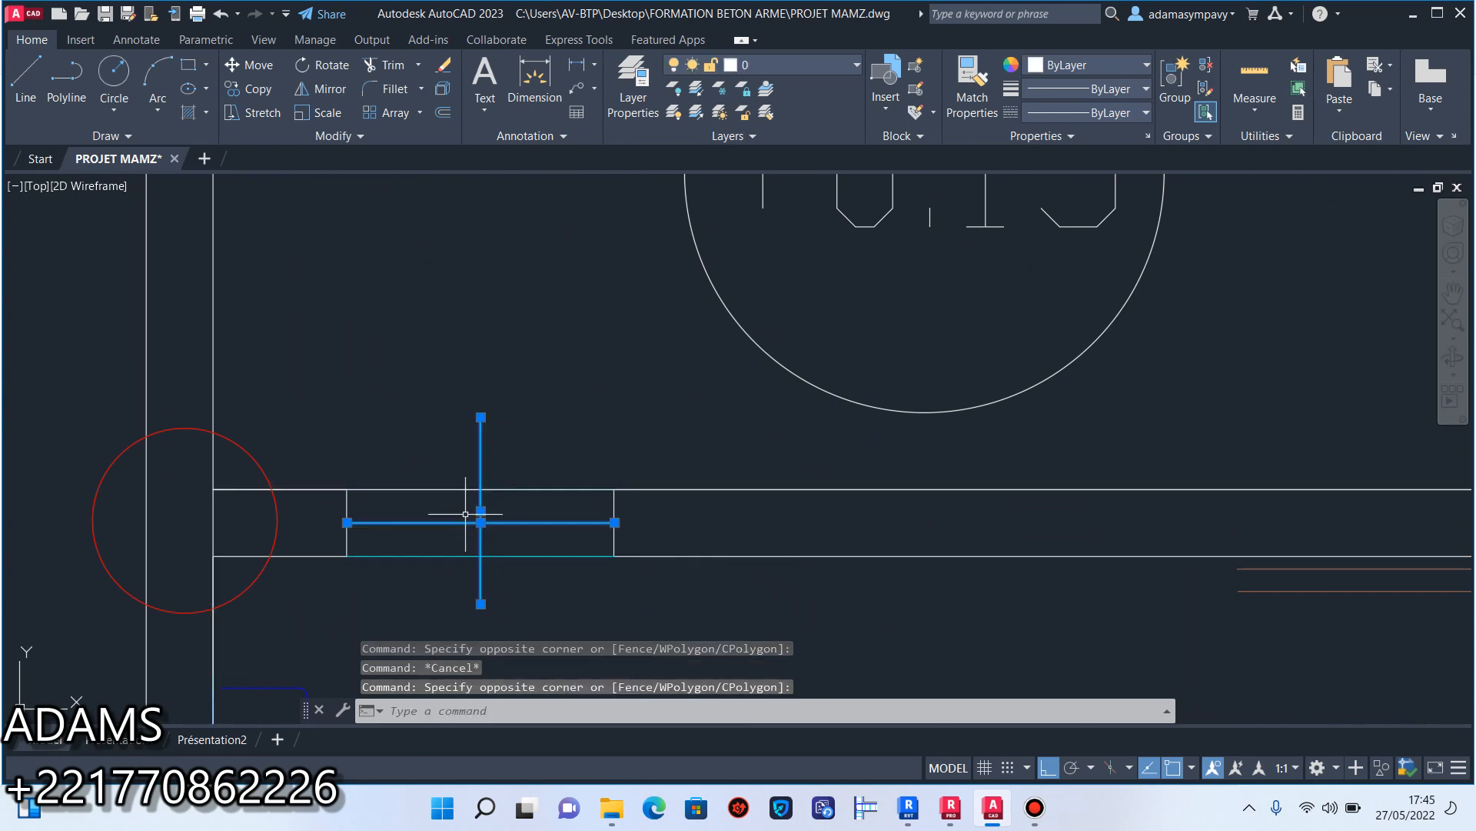
left_click(492, 555)
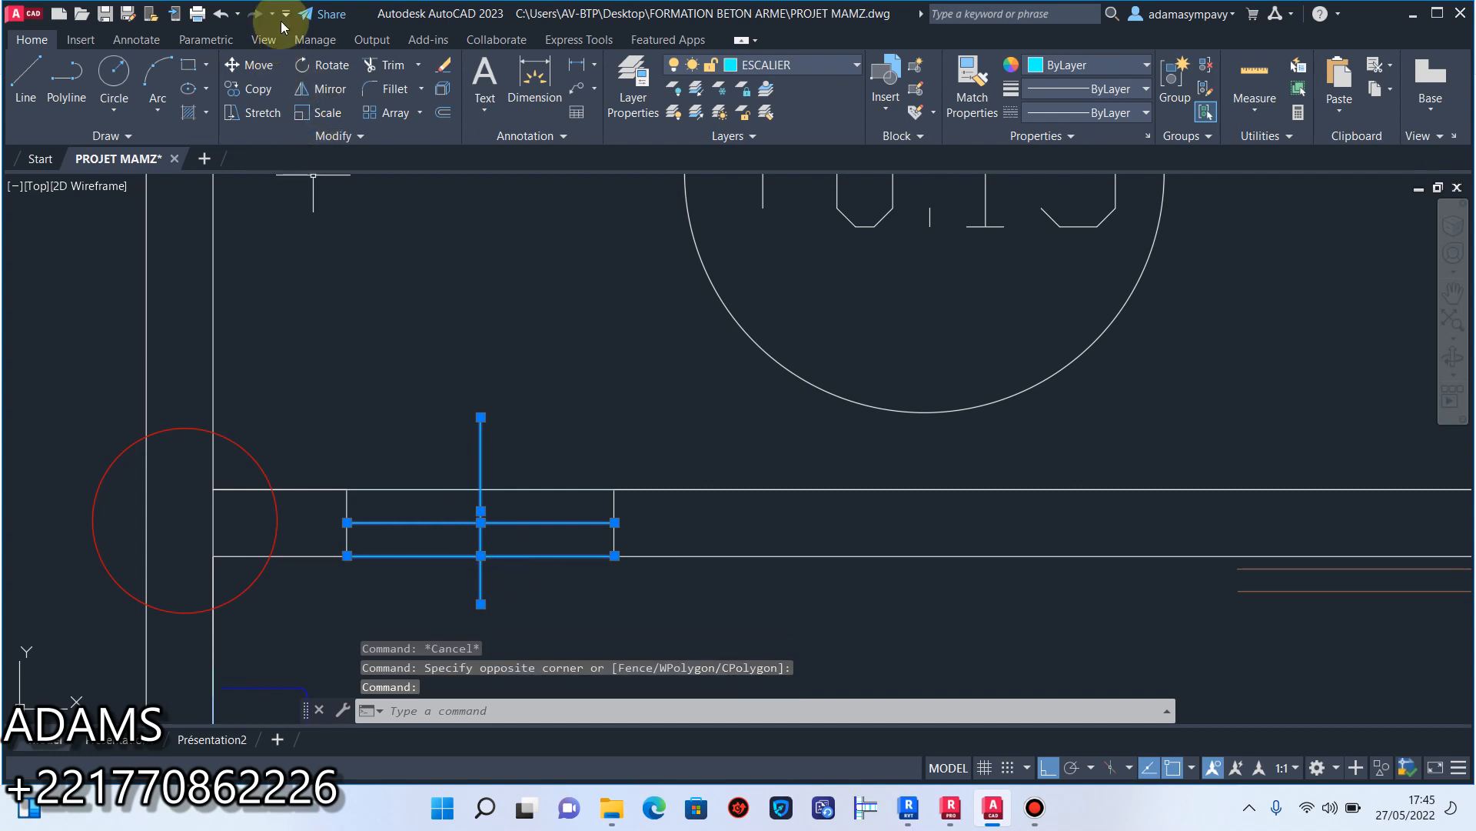
left_click(446, 68)
Erase the two end lines of the emptied window opening in that patio wall.
scroll(637, 527, "down", 5)
scroll(637, 527, "up", 5)
left_click(694, 554)
left_click(398, 542)
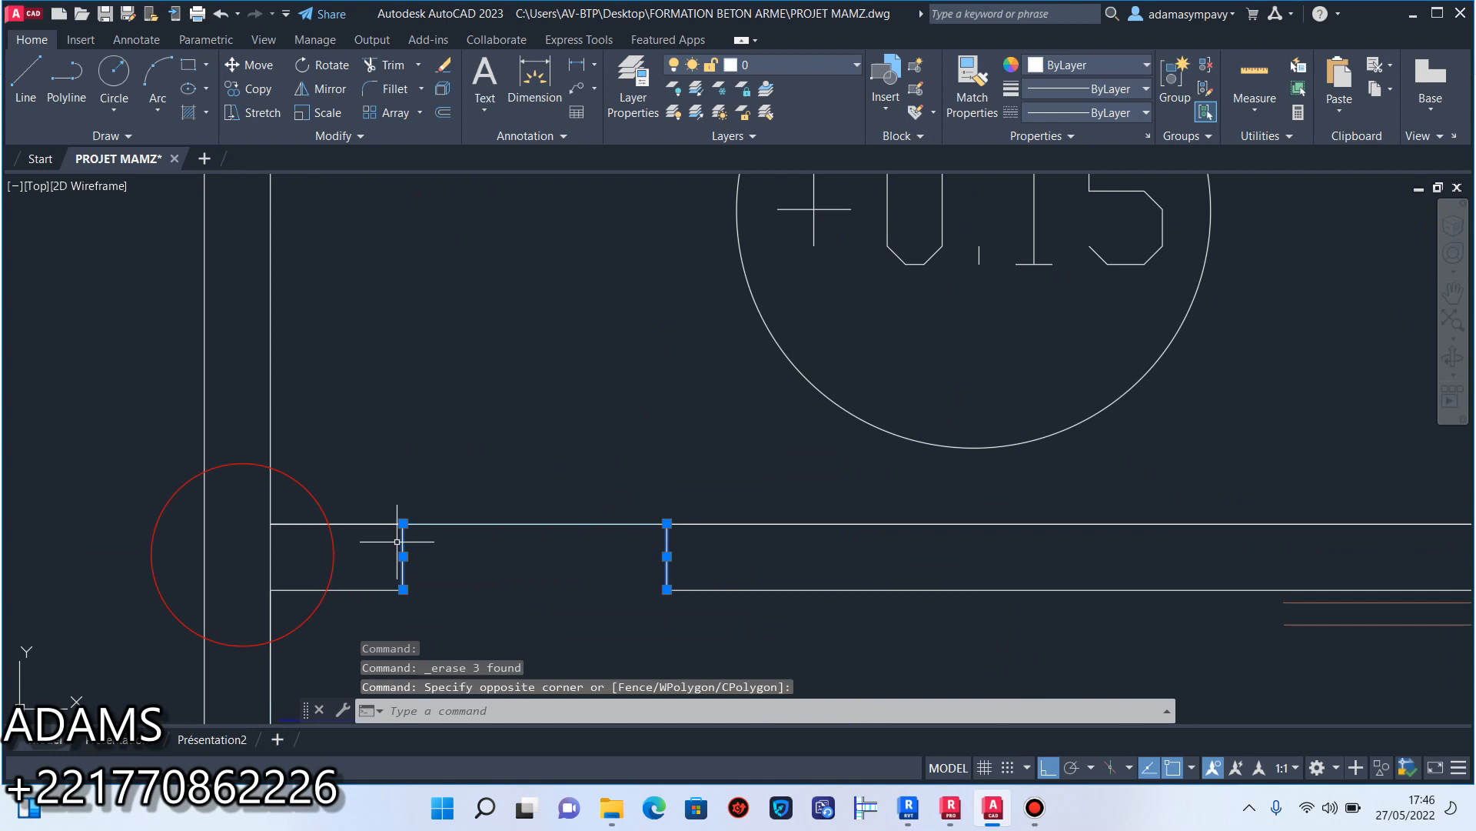
left_click(442, 66)
Erase the ESPACE FAMILIAL label, the cyan window lines between kitchen and patio, and the kitchen fixtures along the outer wall.
scroll(544, 389, "down", 5)
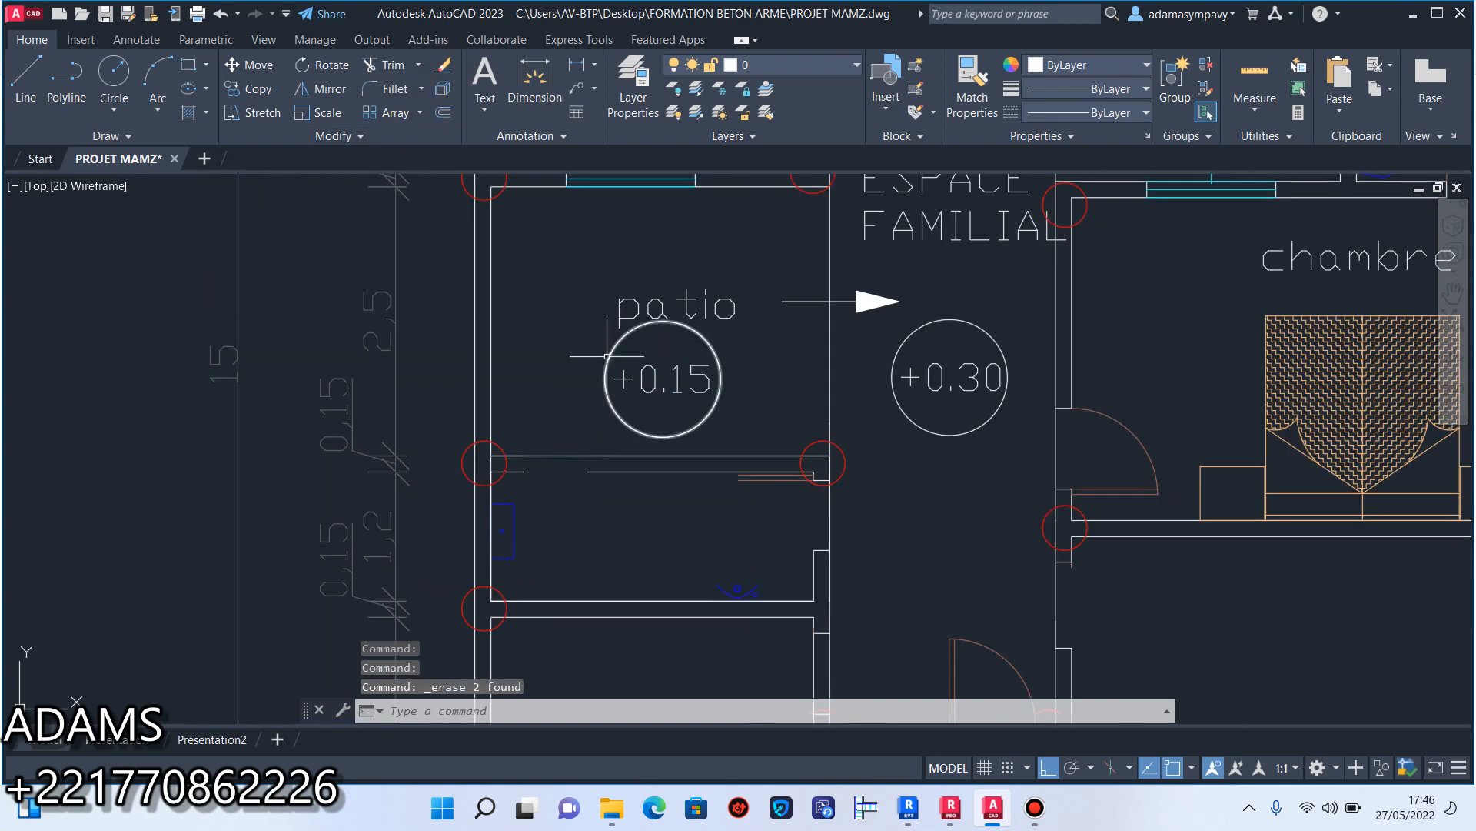
middle_click_drag(660, 360, 618, 458)
middle_click_drag(794, 365, 675, 548)
left_click(782, 534)
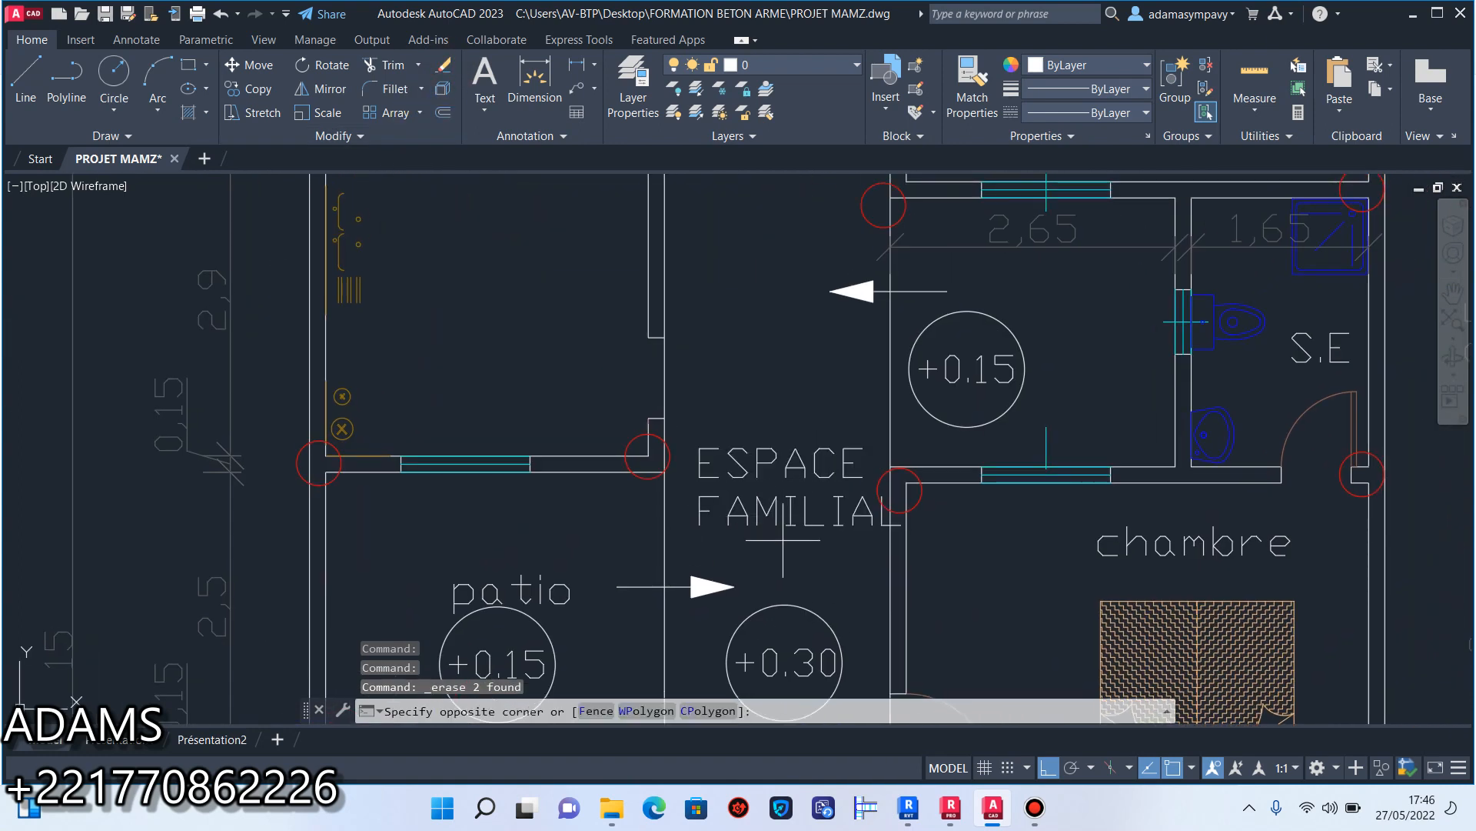
left_click(757, 406)
scroll(524, 438, "up", 5)
left_click(479, 536)
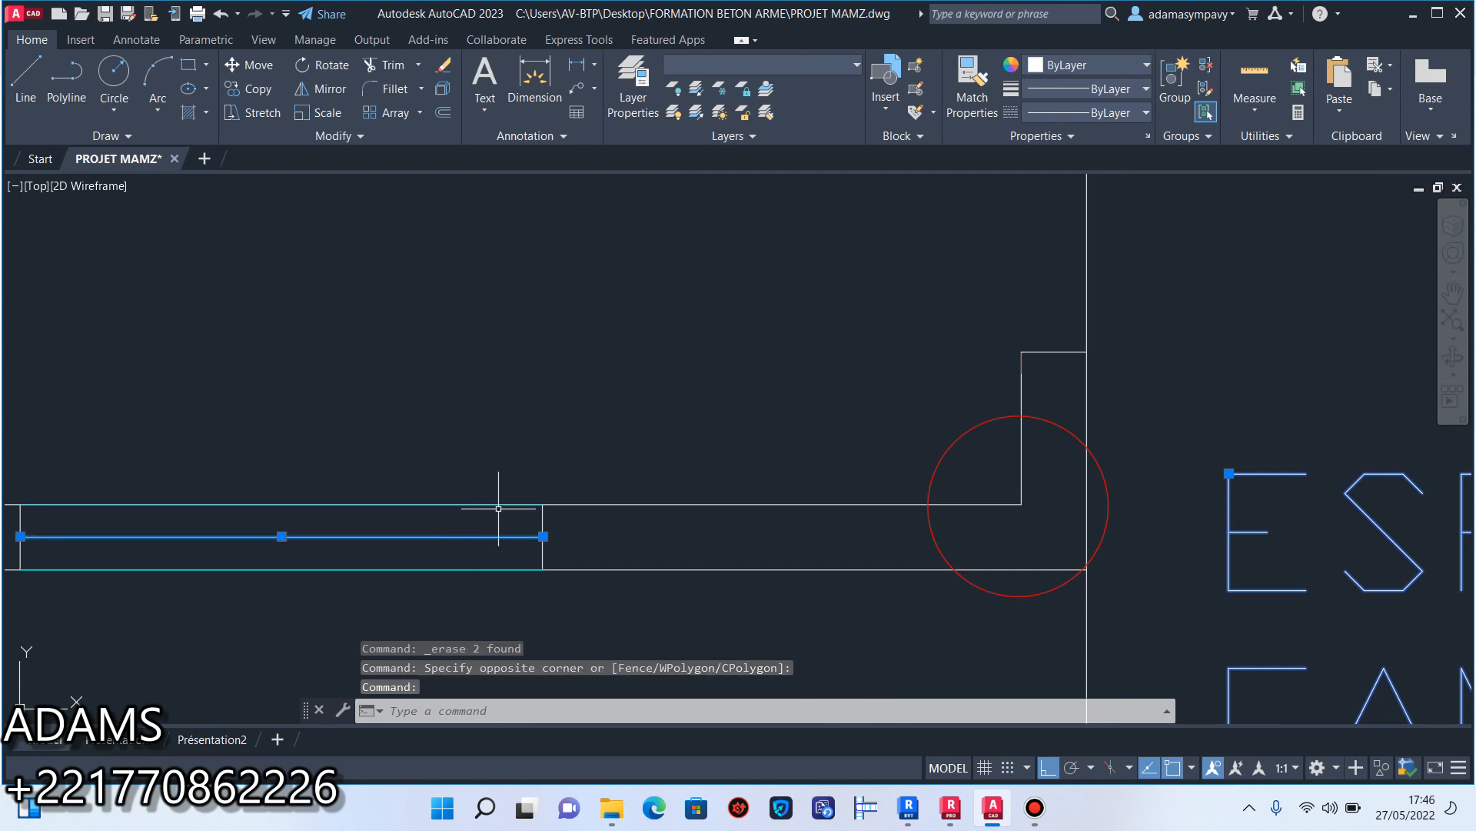
left_click(500, 504)
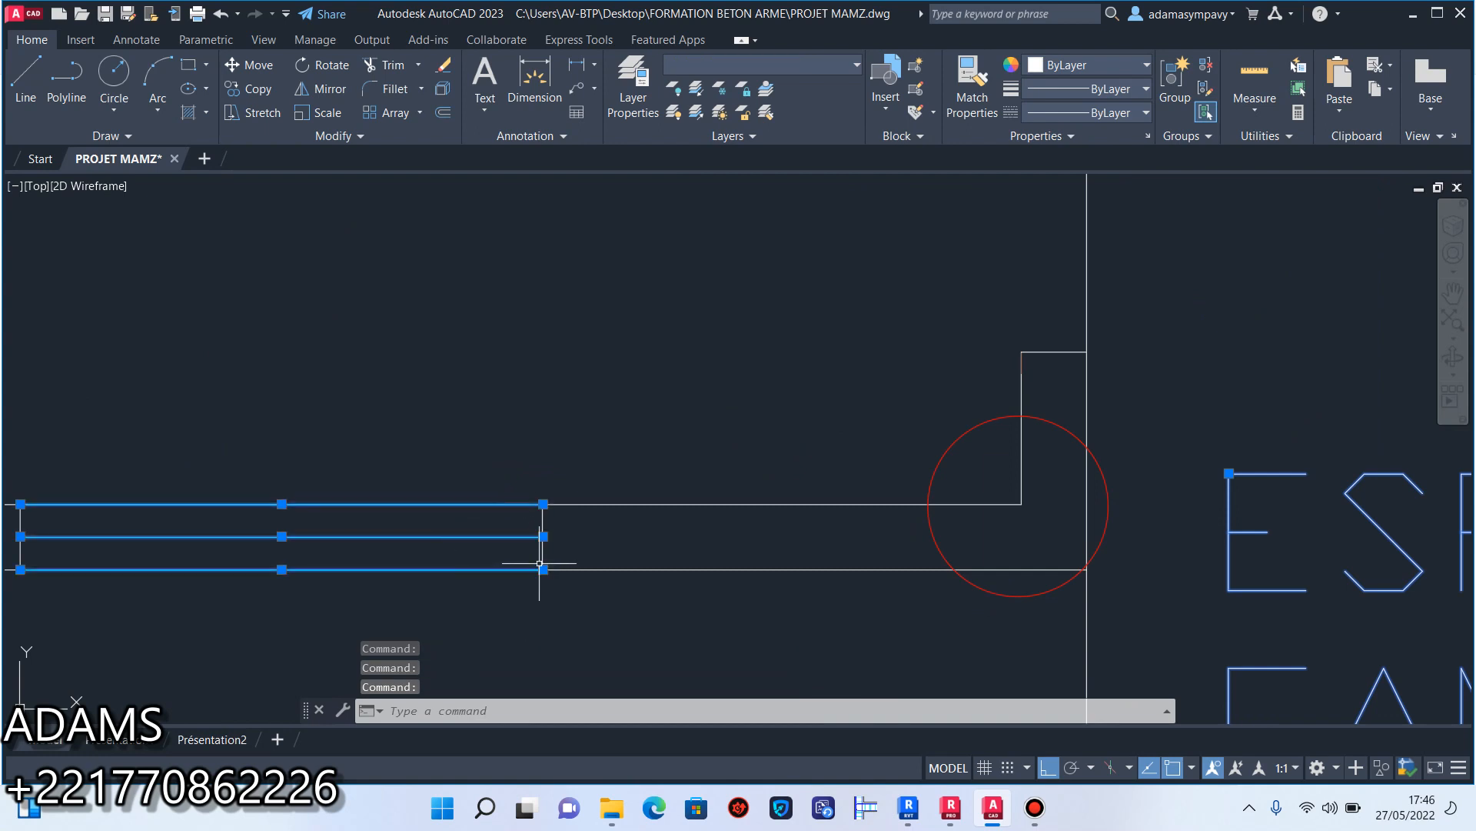
middle_click_drag(282, 536, 519, 483)
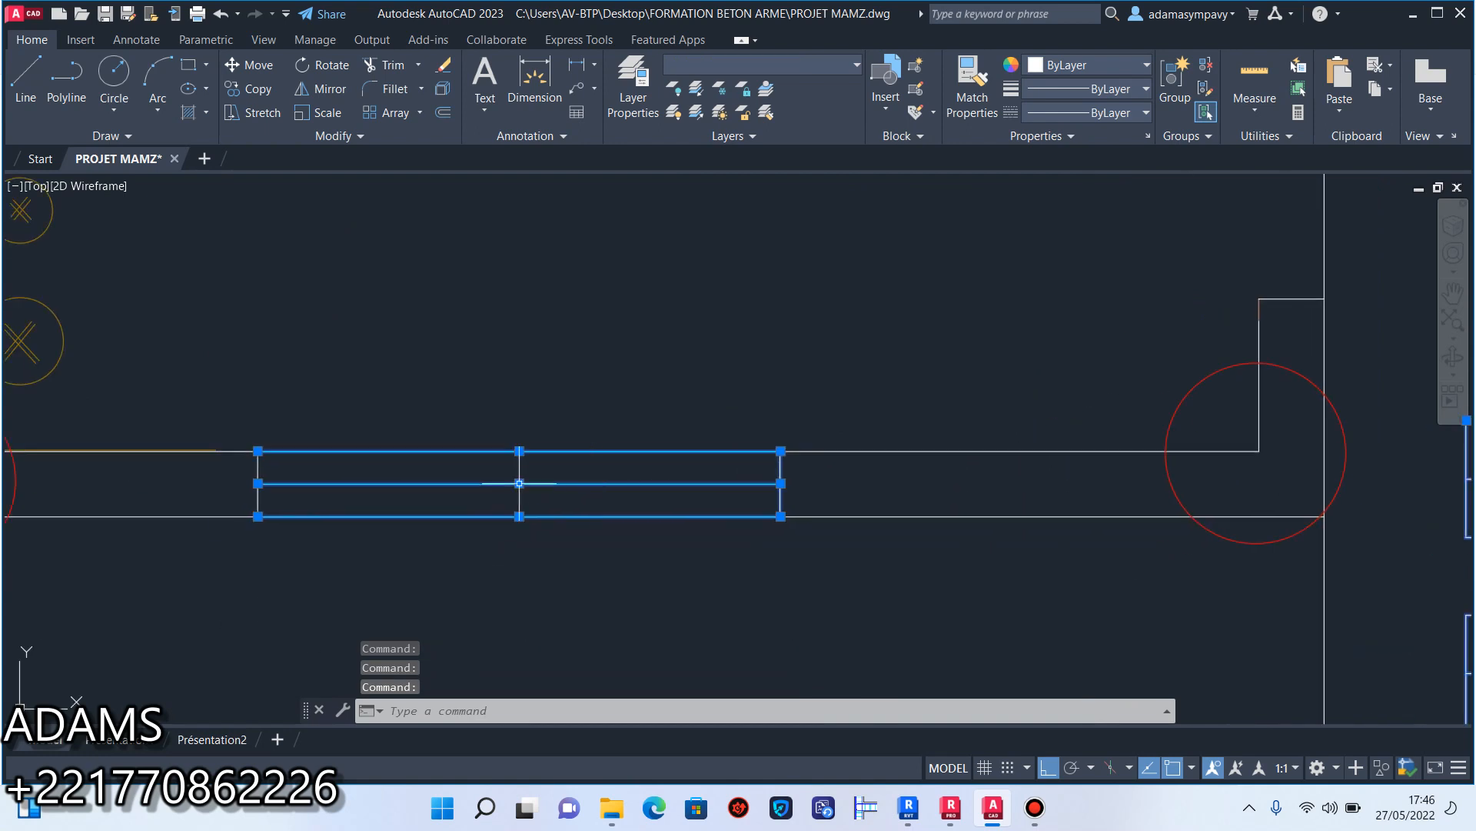
scroll(258, 498, "down", 5)
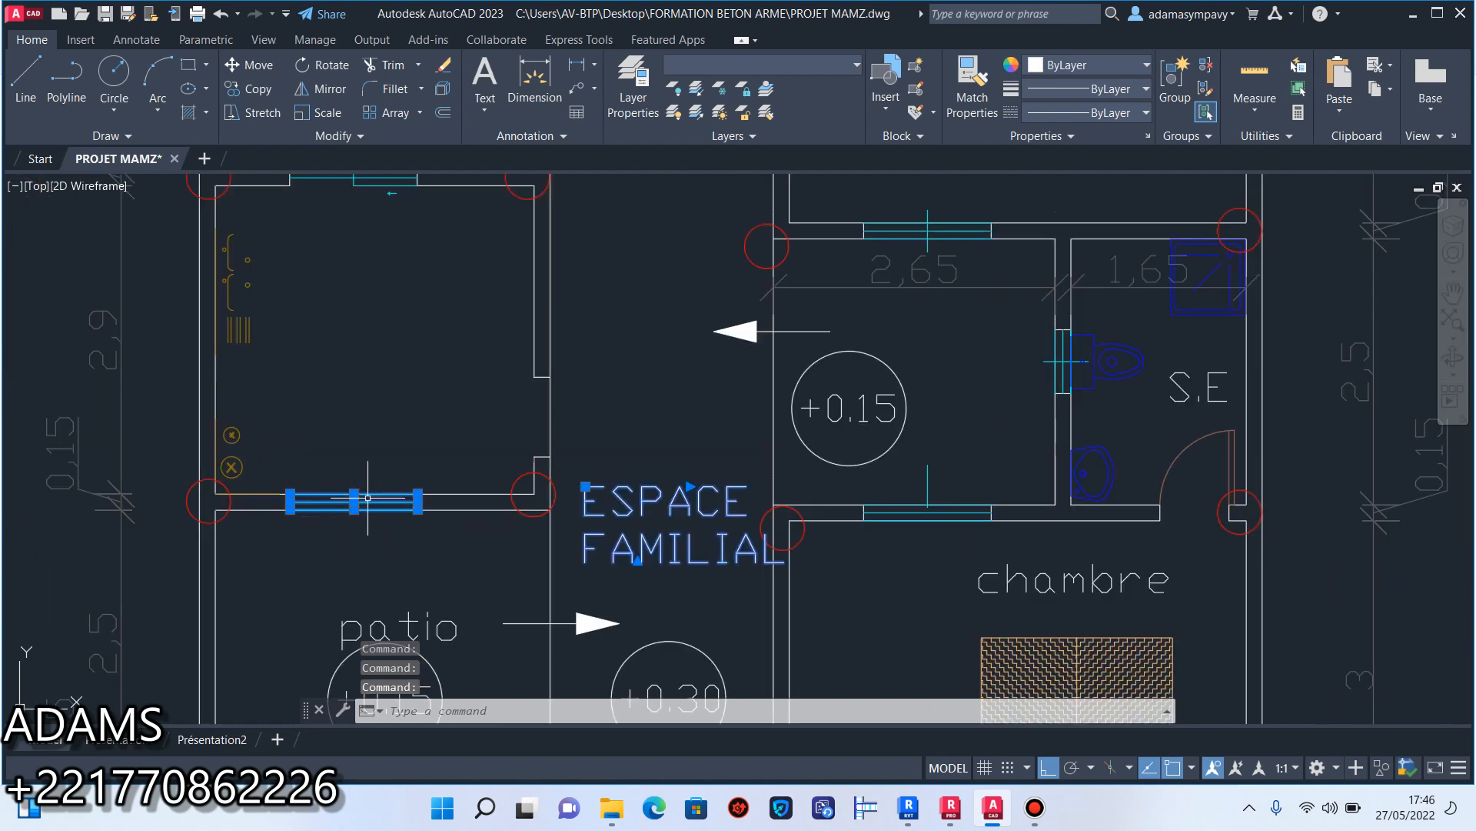
left_click(286, 473)
scroll(227, 227, "up", 2)
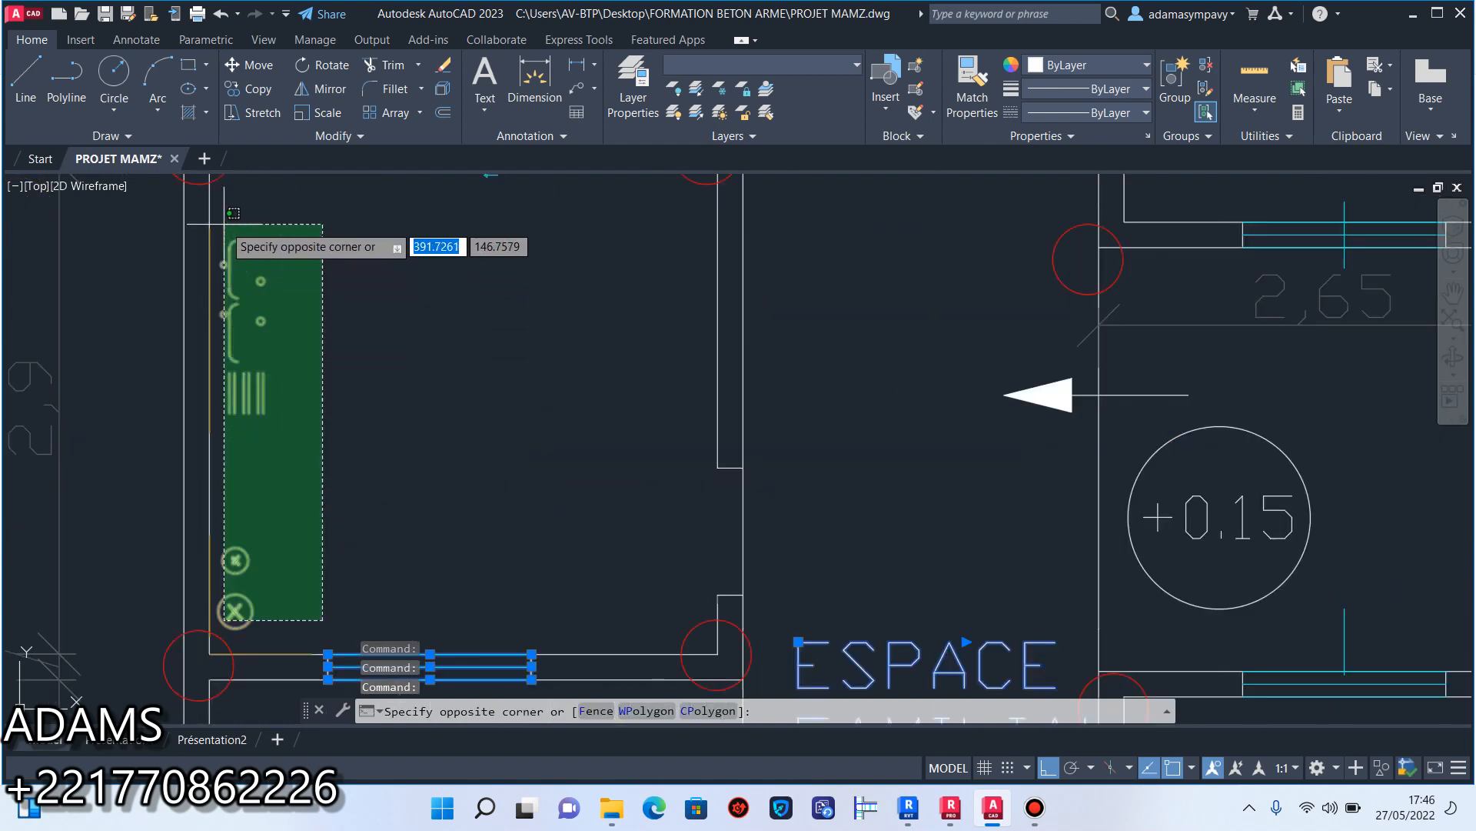
left_click(231, 216)
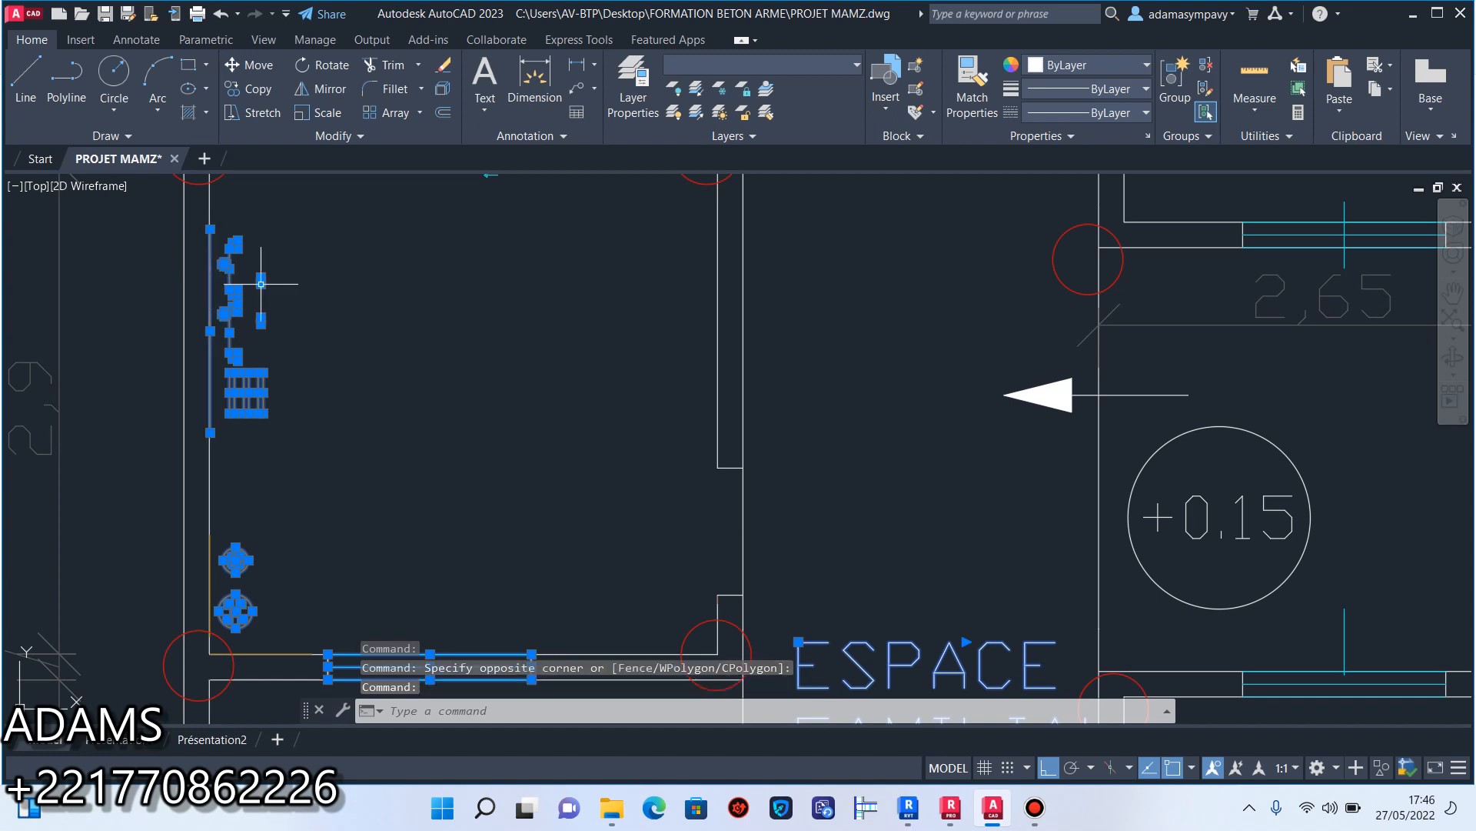
left_click(446, 71)
Erase the two leftover kitchen counter lines running along the inner wall faces at the kitchen's lower-left corner.
scroll(376, 293, "down", 2)
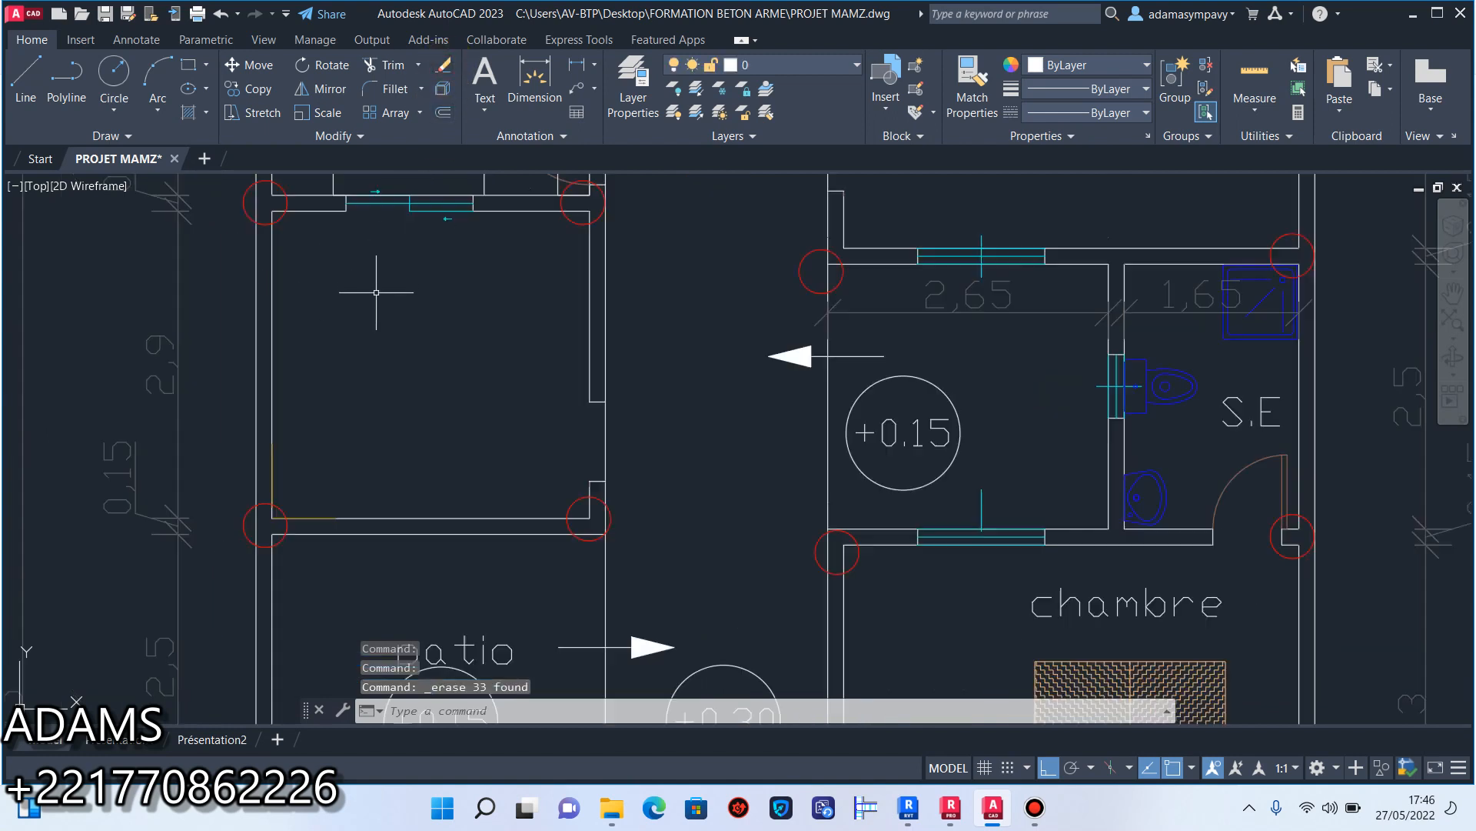
left_click(273, 470)
scroll(296, 503, "up", 4)
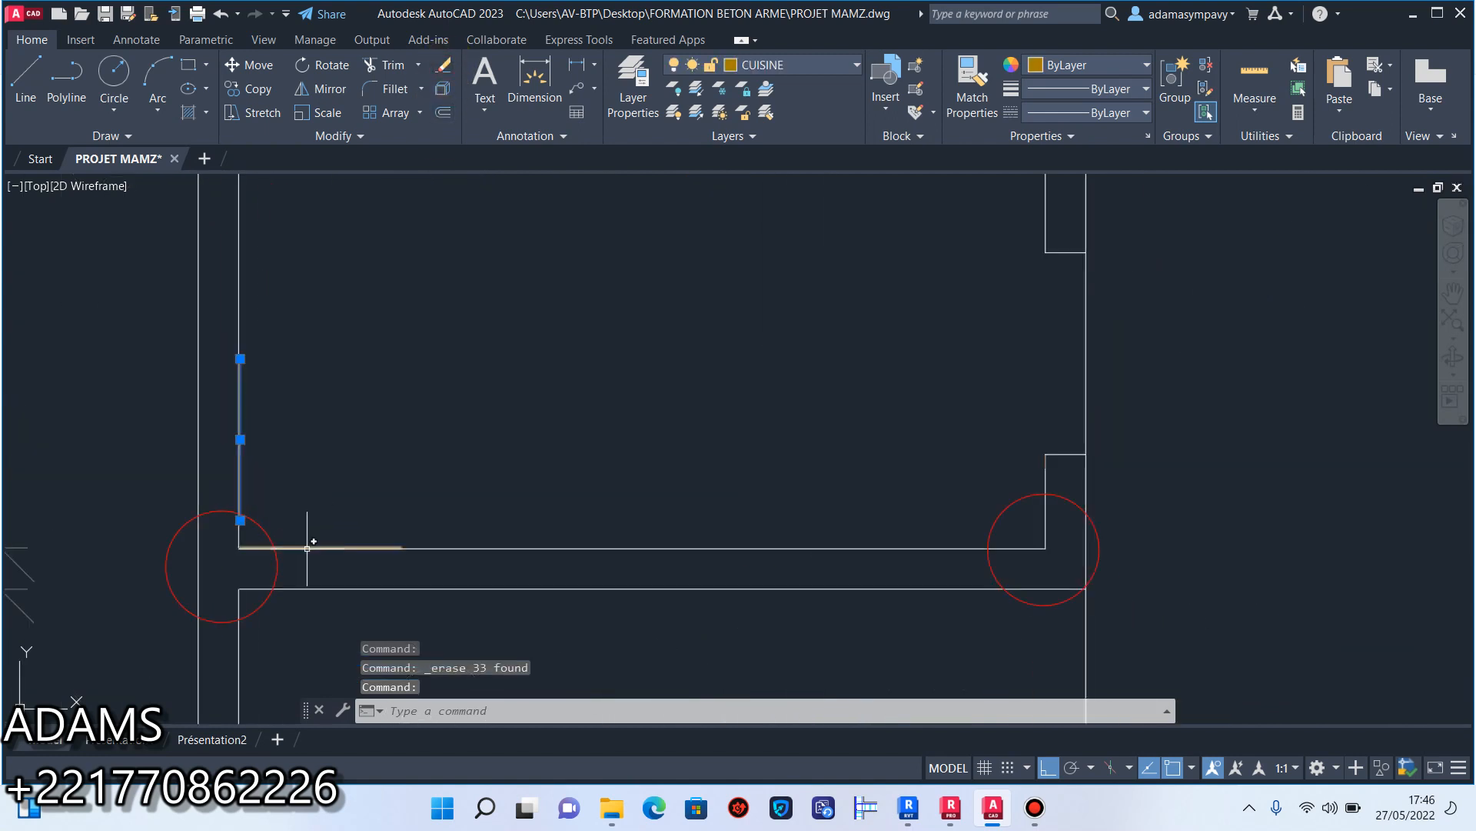
left_click(307, 548)
left_click(446, 73)
Erase the two end lines of the door opening in the wall between the kitchen and the family space.
scroll(550, 399, "down", 3)
middle_click_drag(659, 369, 557, 432)
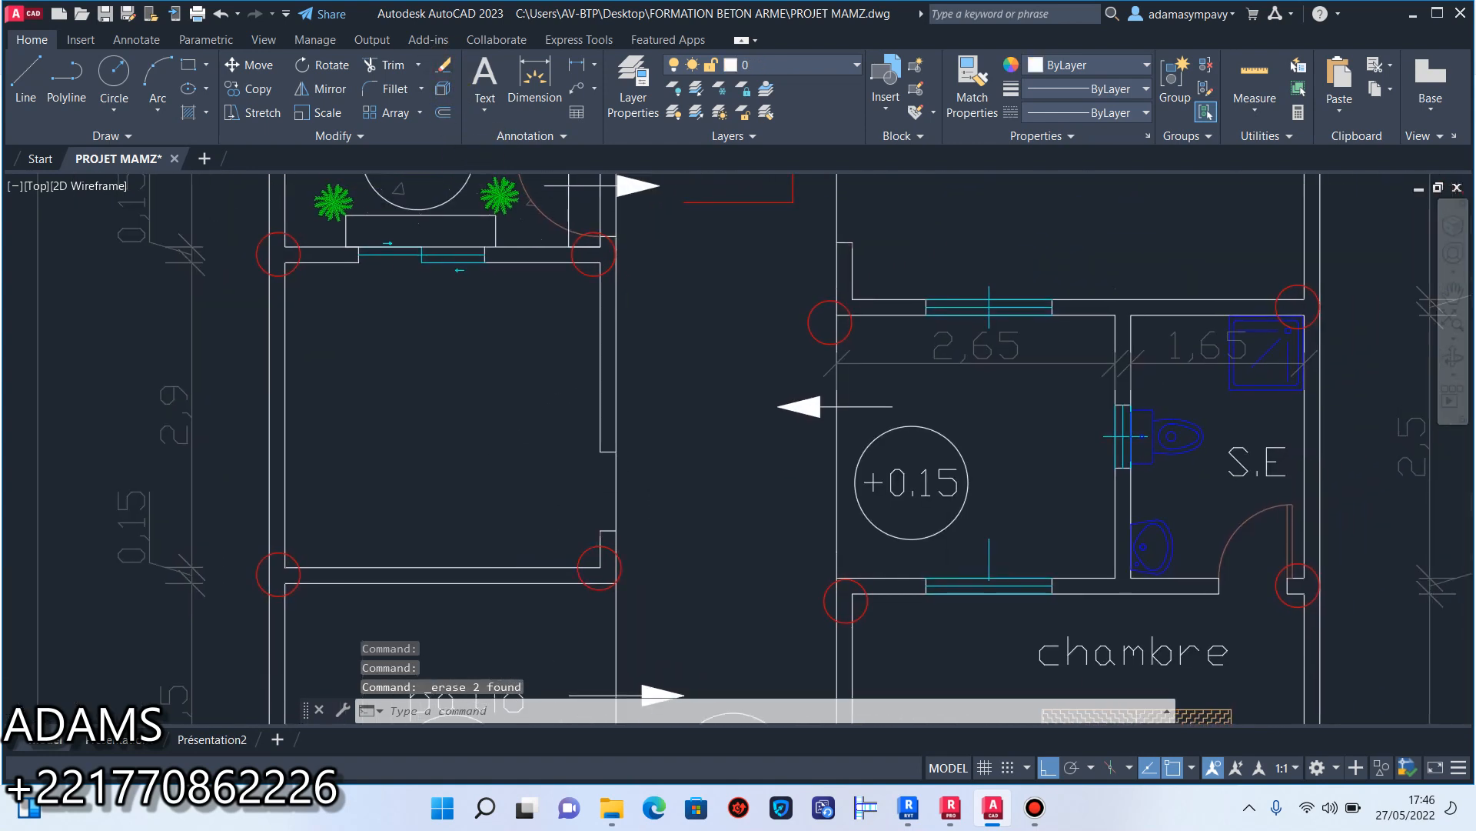
scroll(596, 527, "up", 2)
left_click(610, 544)
left_click(608, 392)
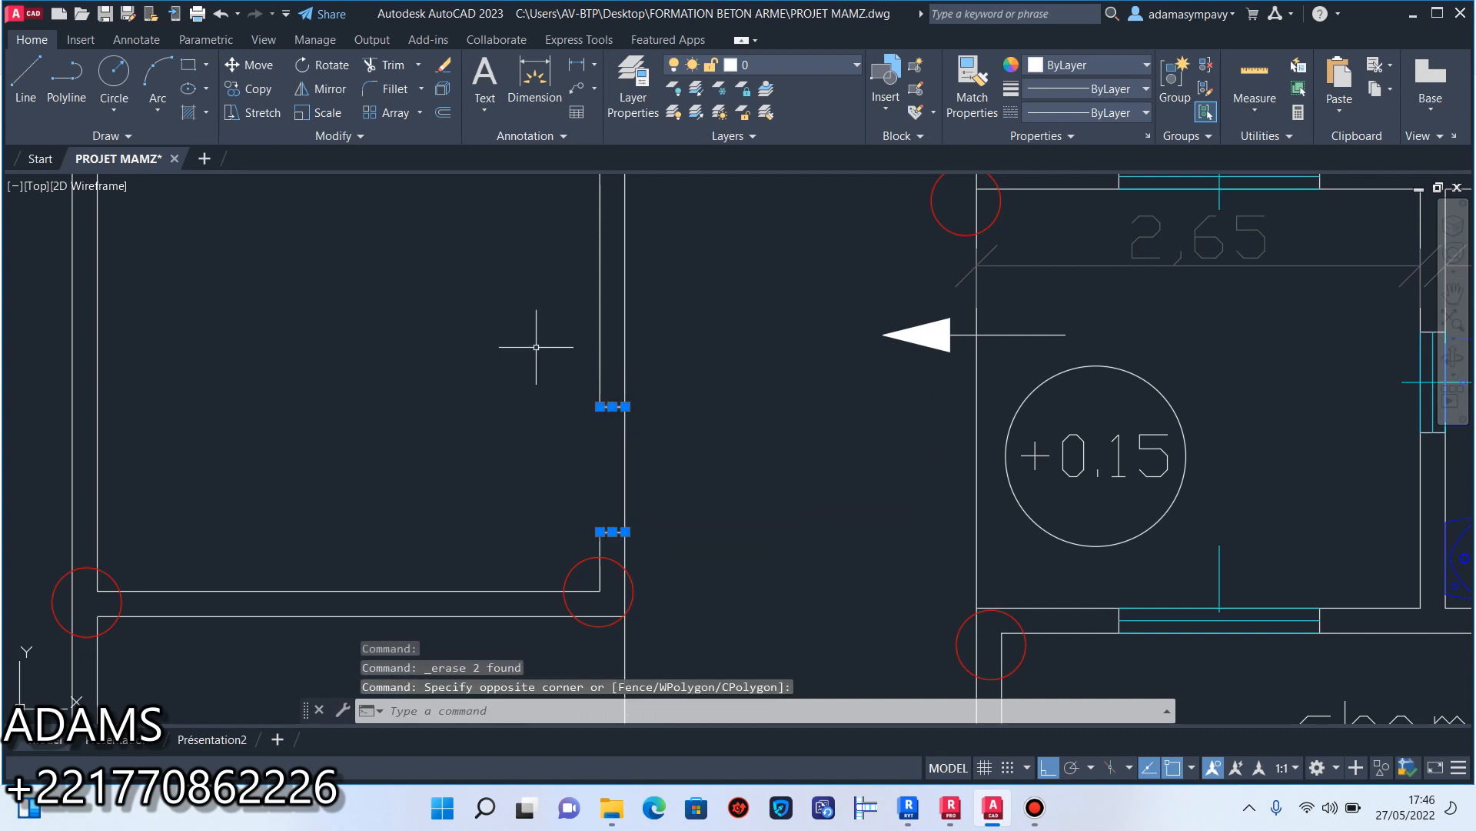
left_click(446, 71)
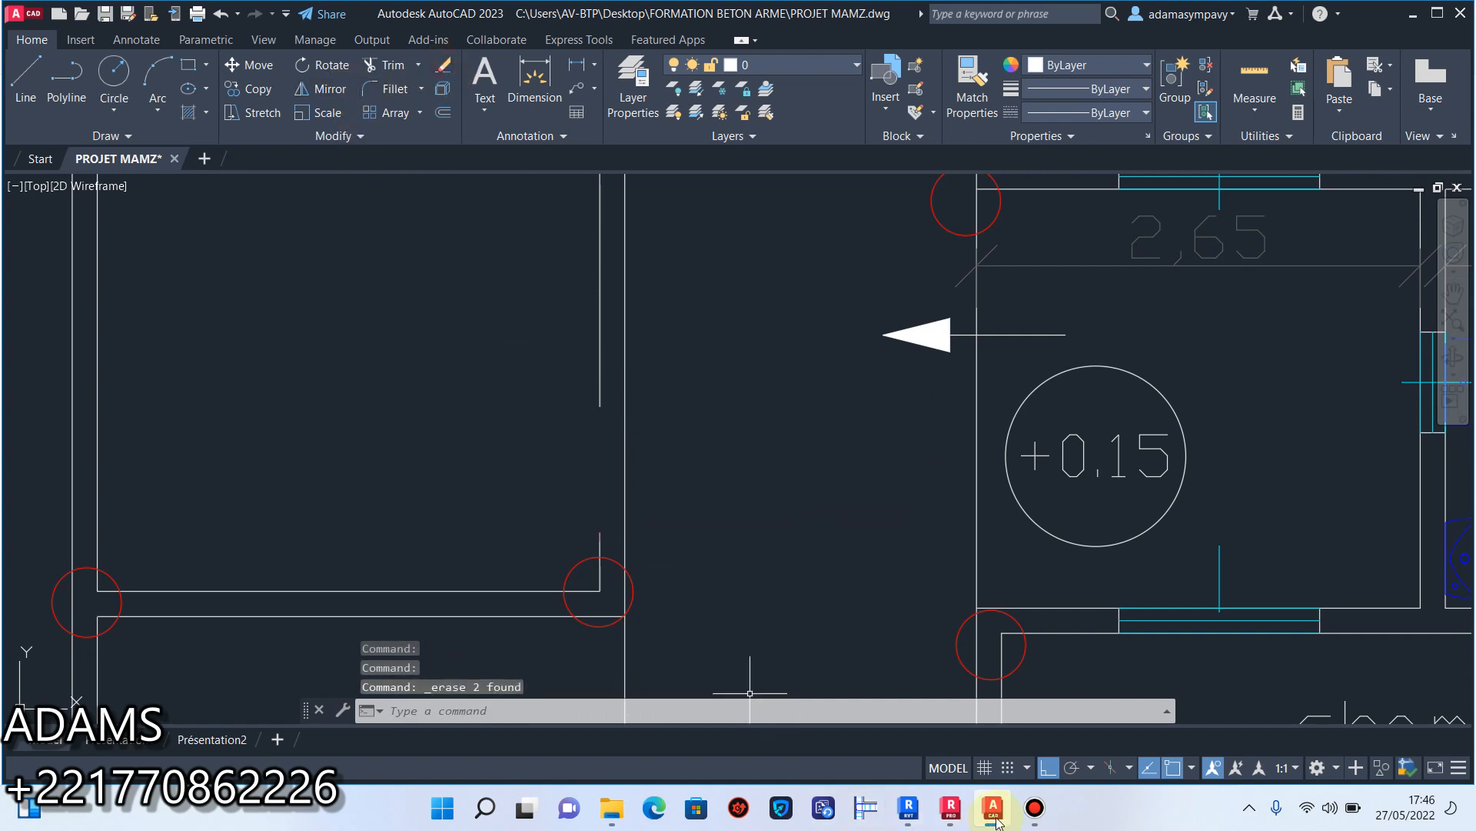
left_click(1035, 809)
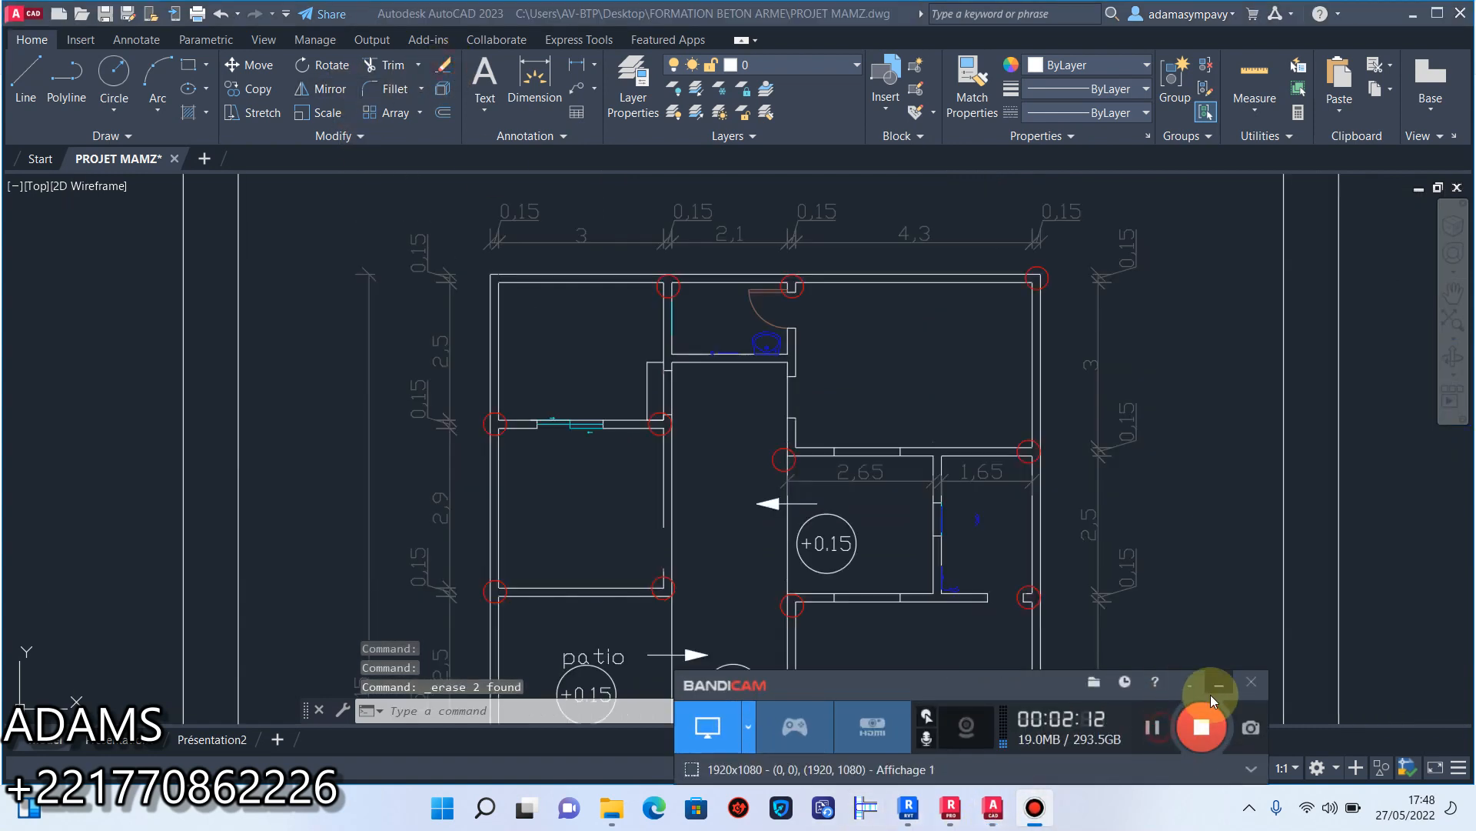
left_click(1220, 689)
Erase the leftover blue sanitary pieces in the room beside the +0.15 patio and the end lines of its window opening.
scroll(931, 480, "down", 5)
scroll(931, 480, "up", 10)
scroll(931, 479, "up", 2)
scroll(933, 654, "up", 5)
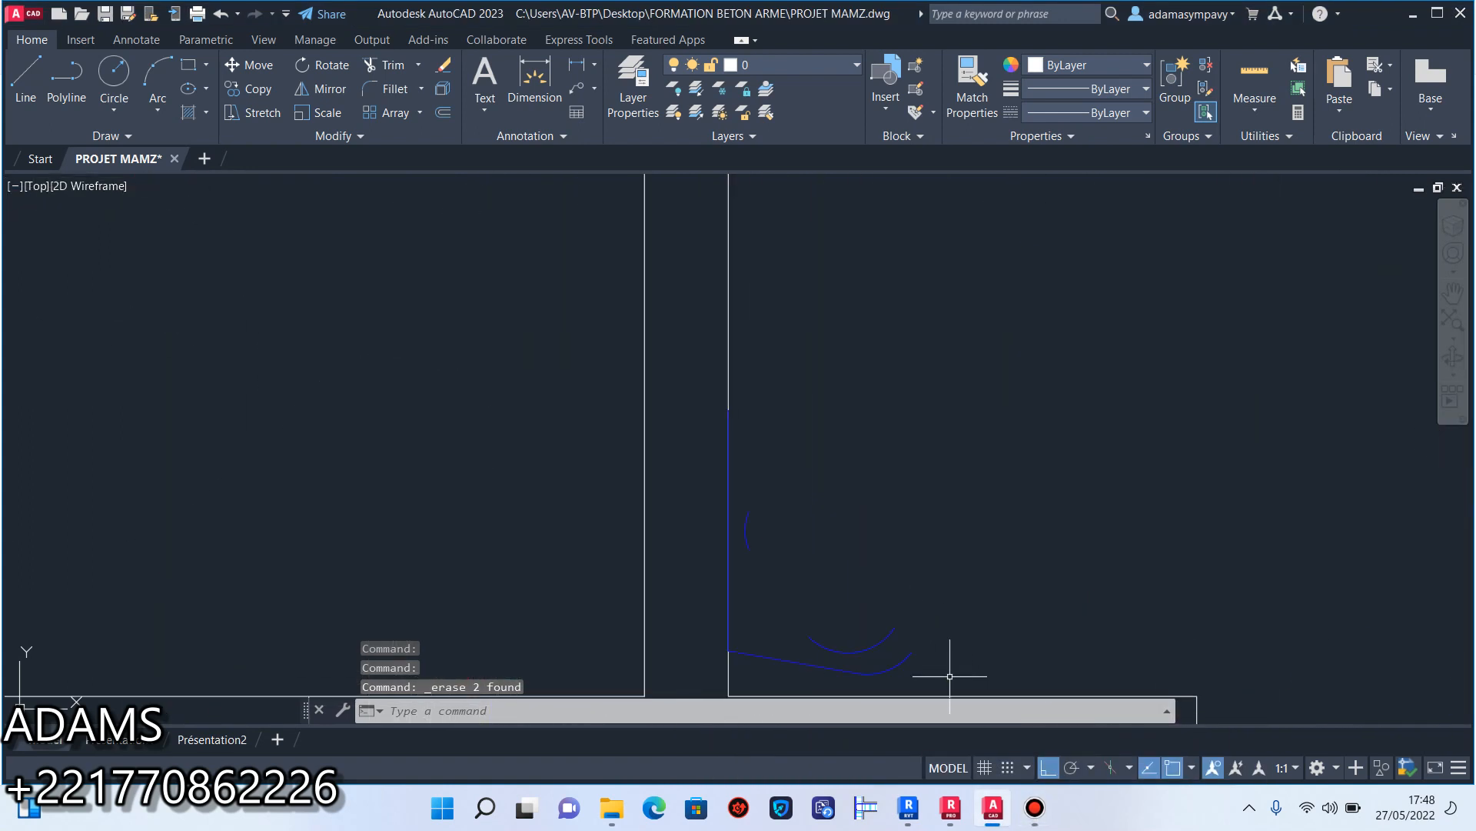
left_click(955, 681)
scroll(754, 427, "up", 6)
left_click(714, 423)
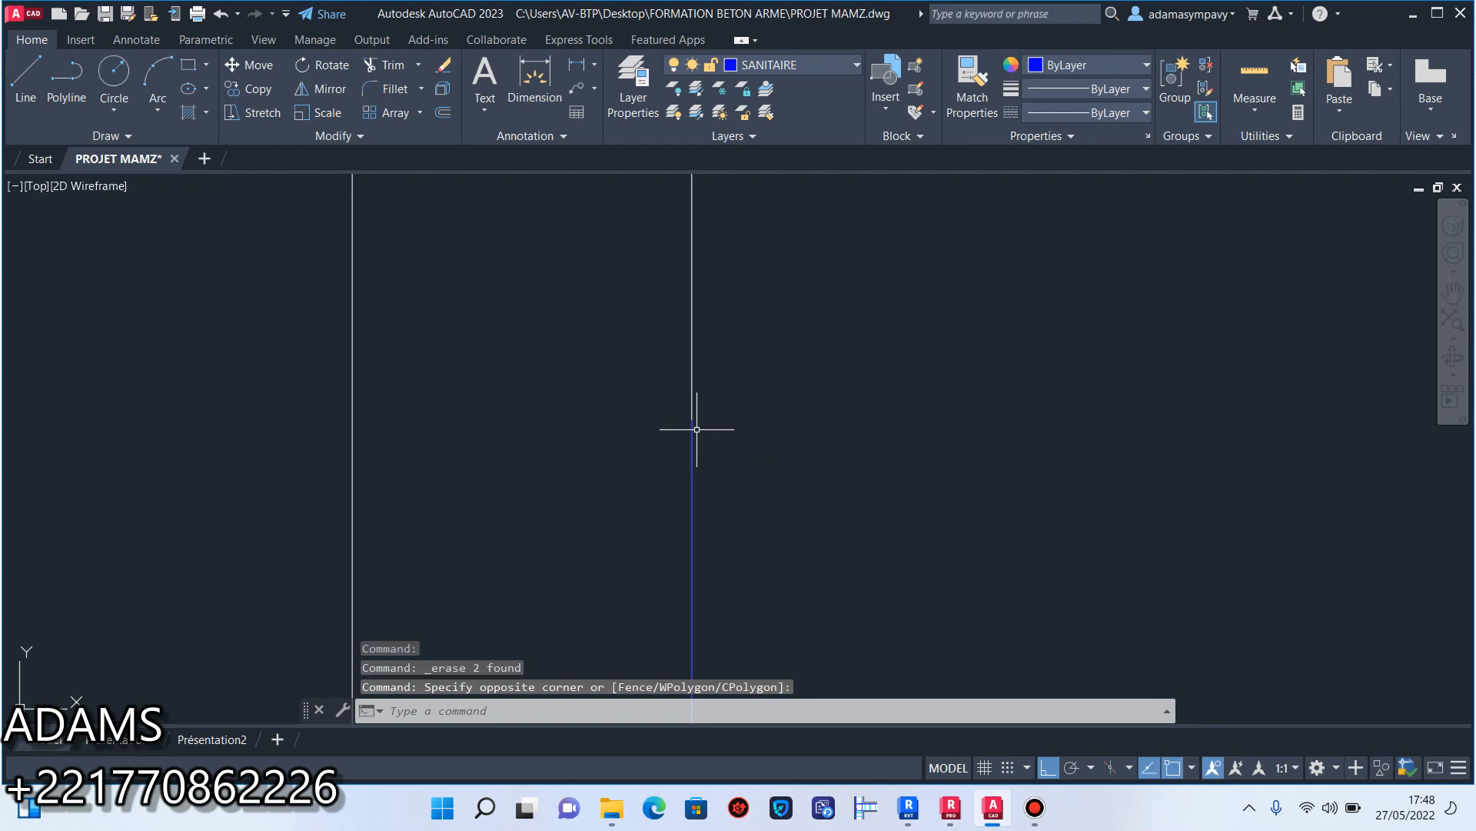
left_click(693, 443)
scroll(700, 553, "down", 6)
middle_click_drag(860, 418, 861, 635)
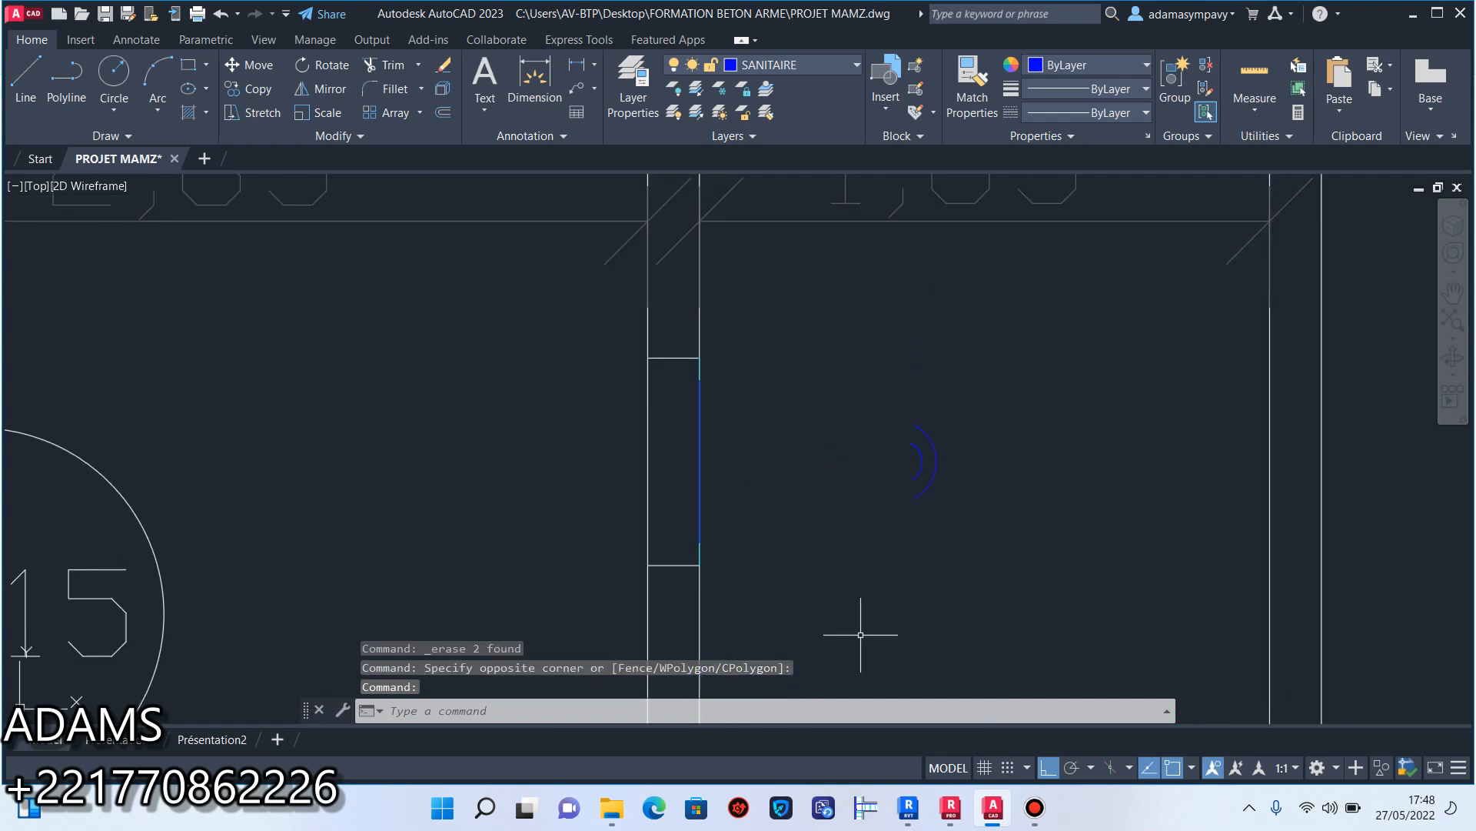
left_click(977, 573)
left_click(802, 317)
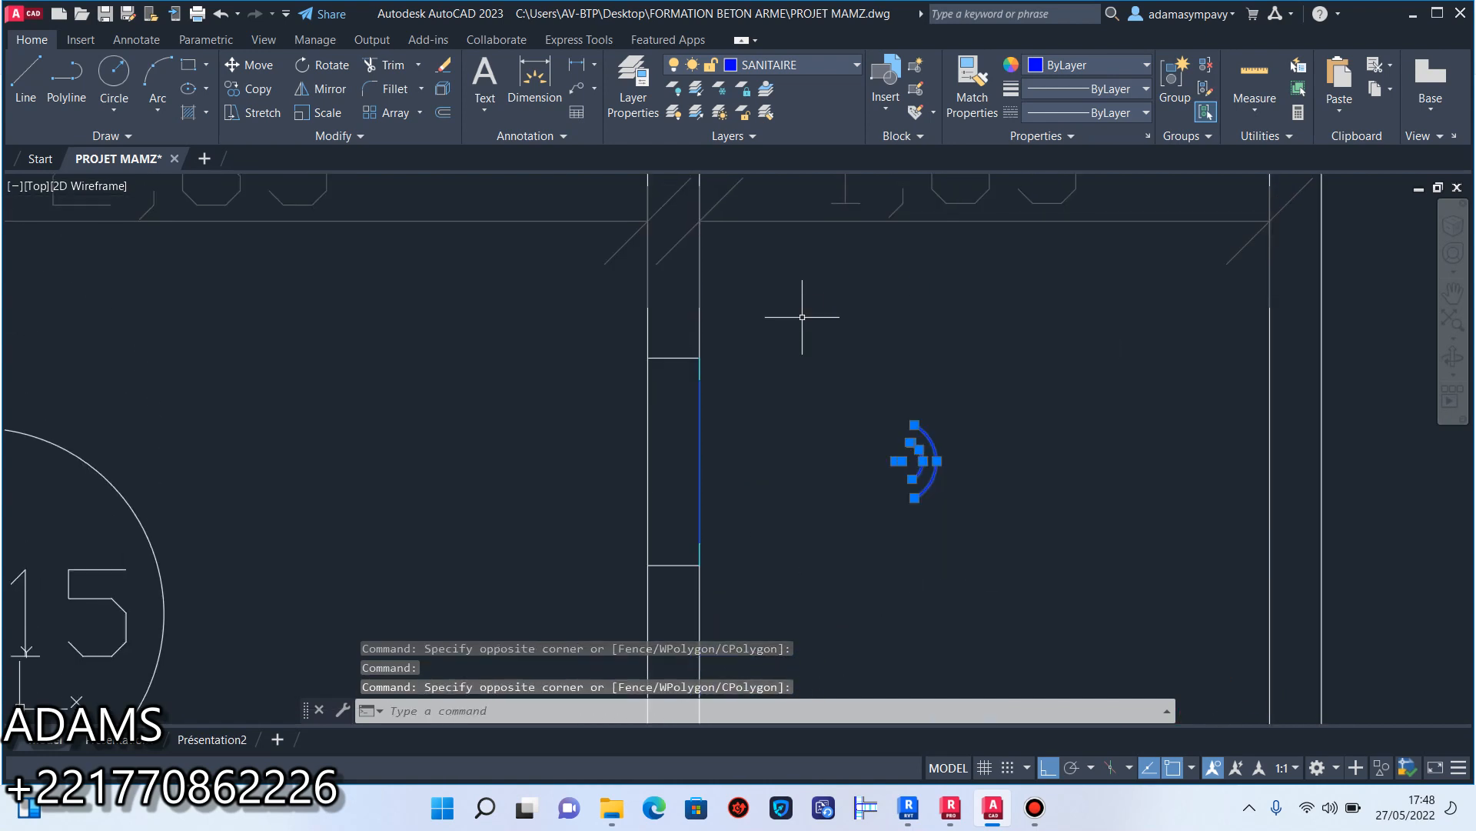
left_click(700, 415)
left_click(699, 506)
left_click(681, 596)
left_click(663, 350)
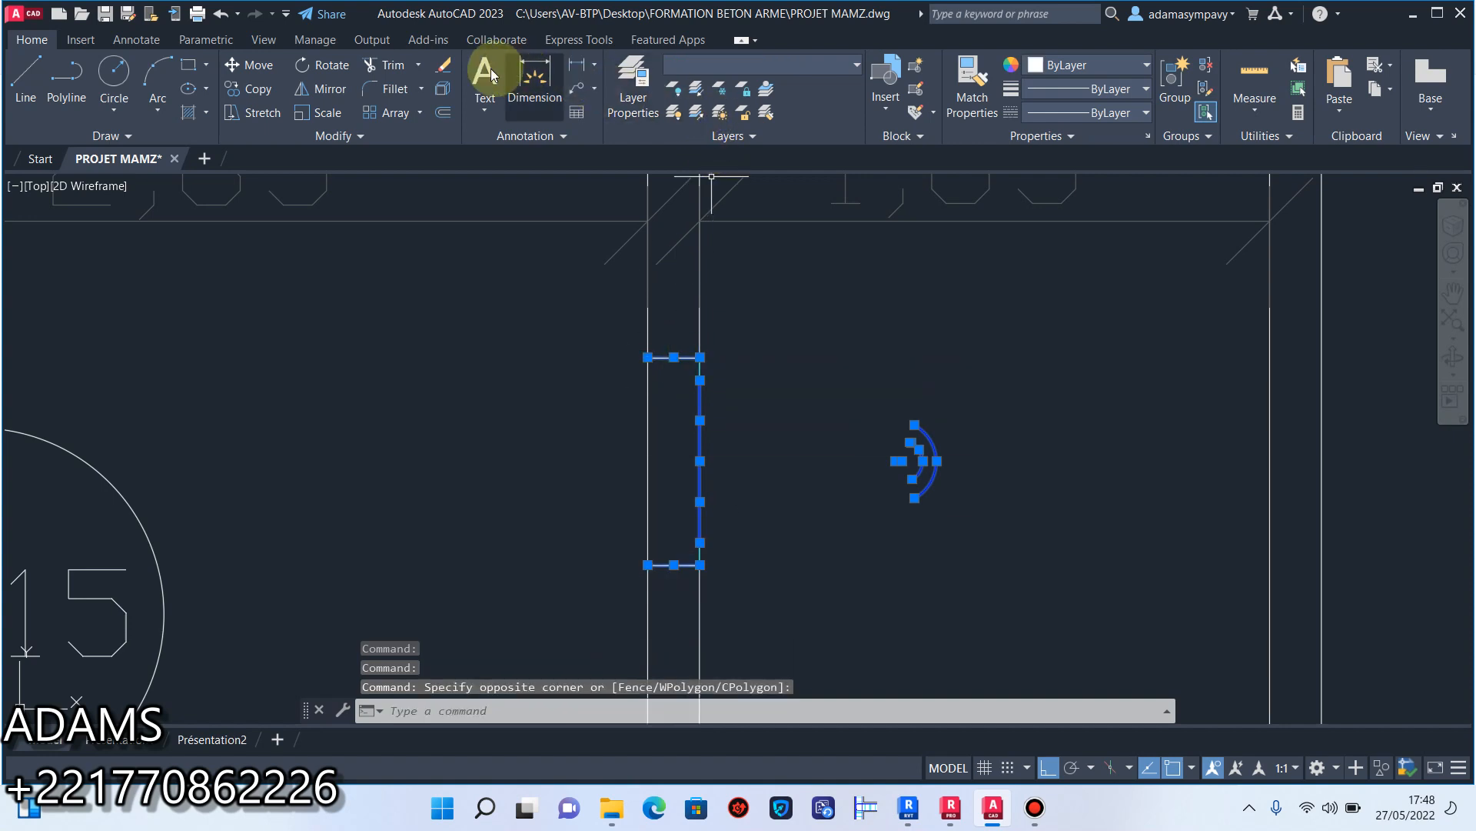
left_click(443, 64)
Erase the cyan lines of both windows in the front wall to the right of the staircase.
scroll(695, 389, "down", 3)
middle_click_drag(695, 389, 729, 400)
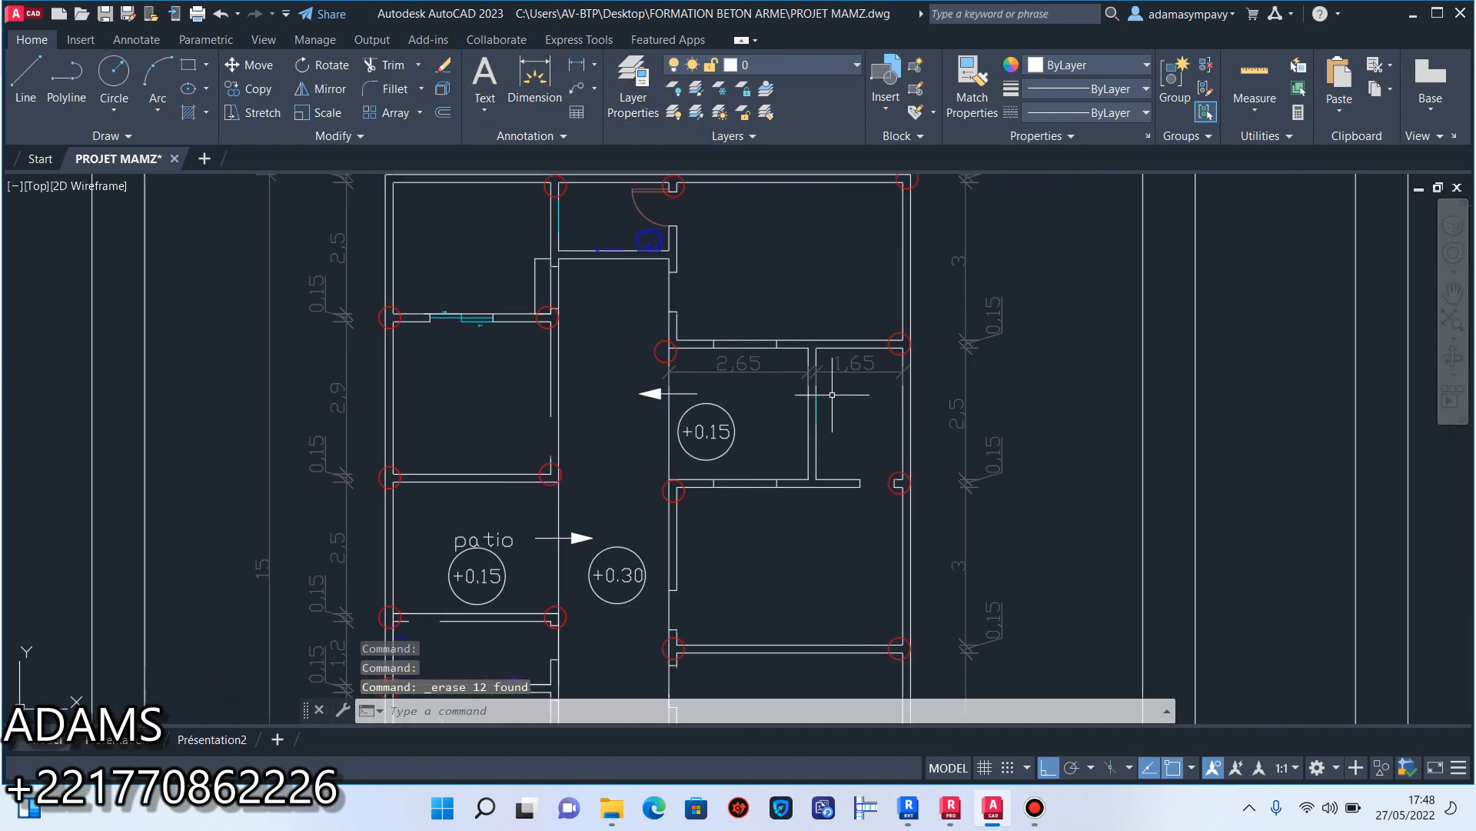
scroll(851, 370, "up", 2)
scroll(851, 370, "down", 2)
mouse_move(859, 462)
middle_mouse_down()
mouse_move(892, 281)
mouse_move(919, 300)
middle_mouse_up()
scroll(838, 538, "up", 4)
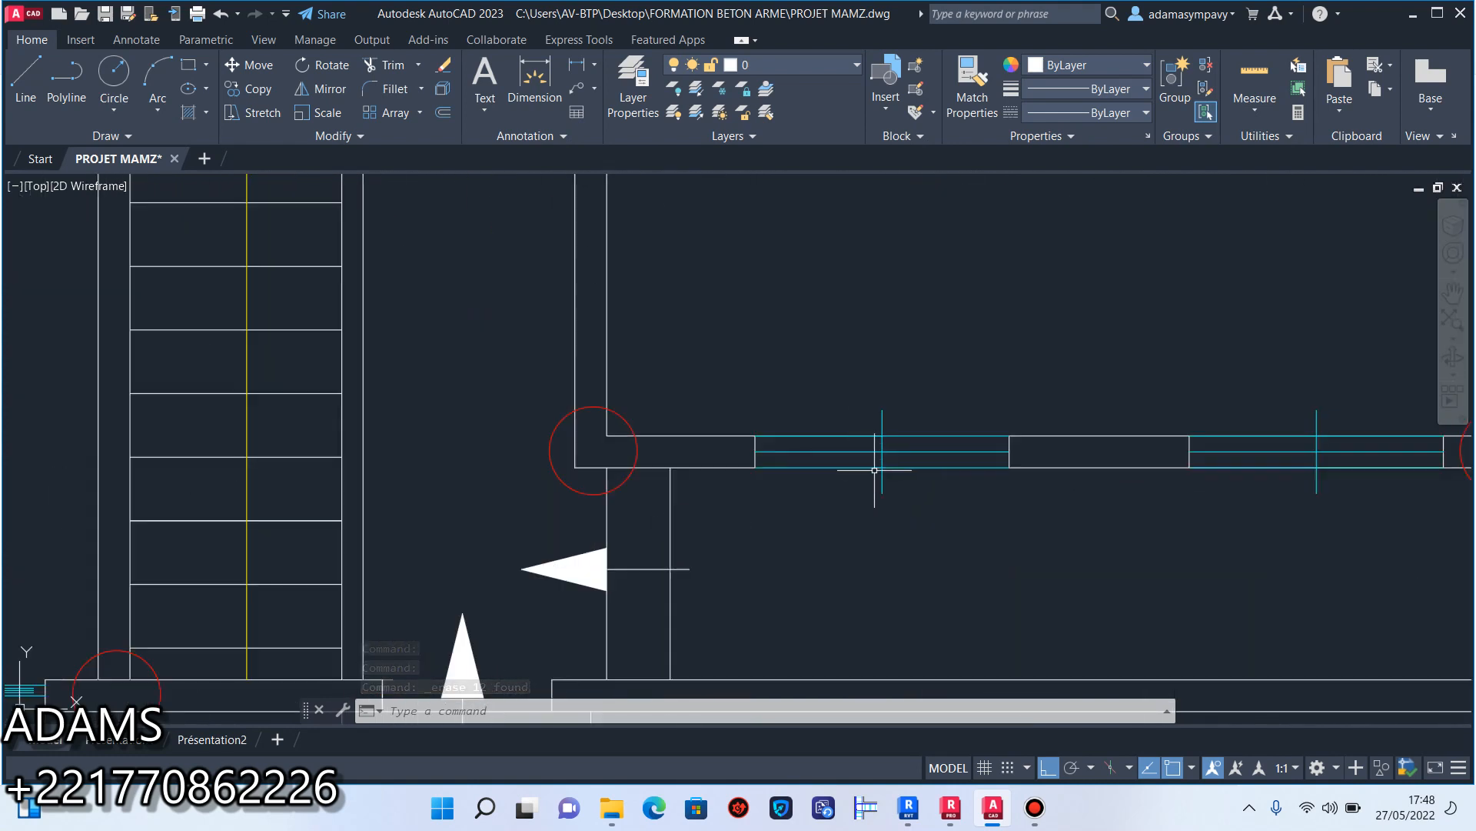
left_click(885, 470)
left_click(915, 452)
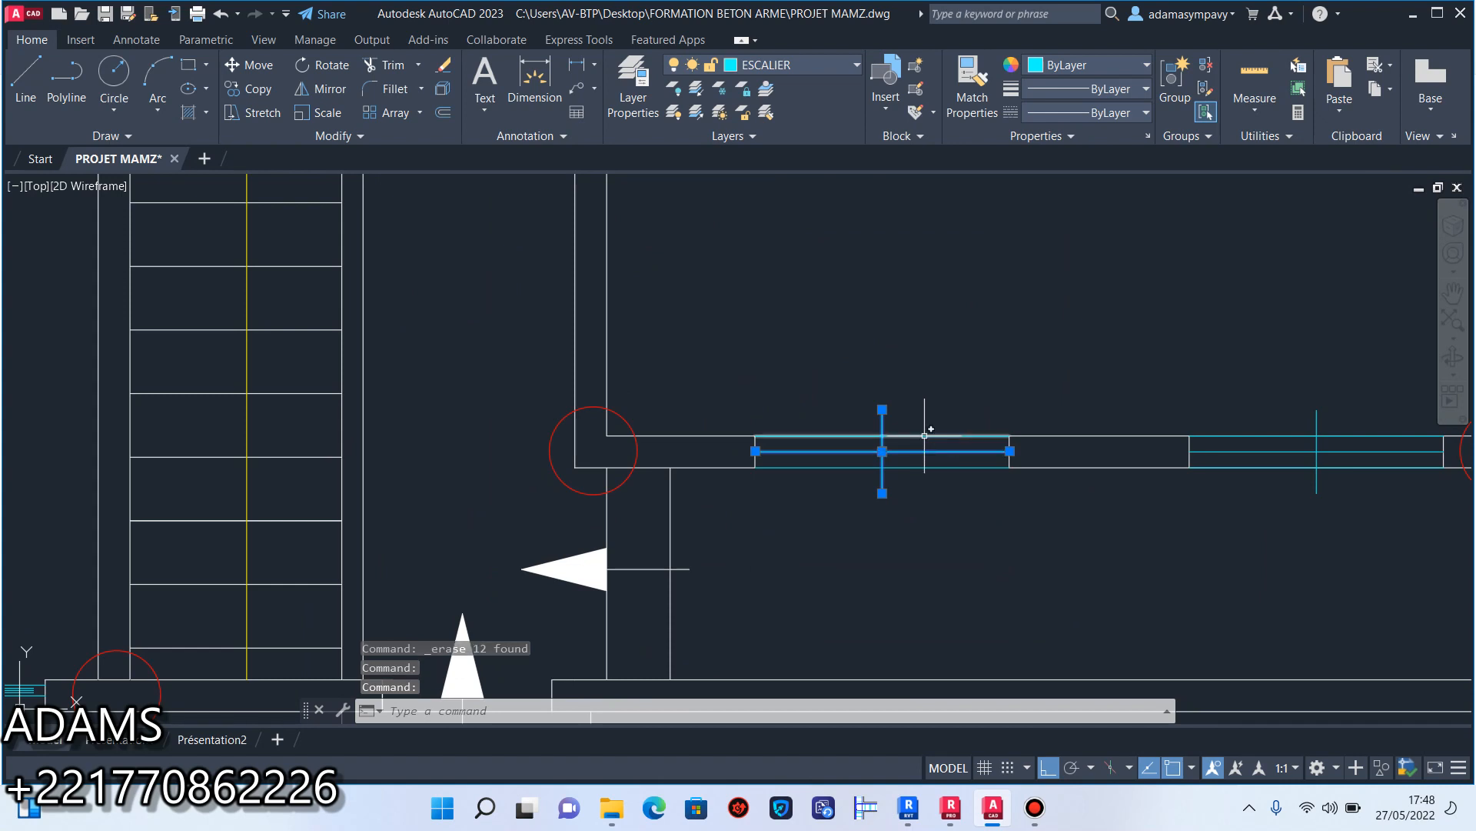
middle_click_drag(994, 481, 857, 479)
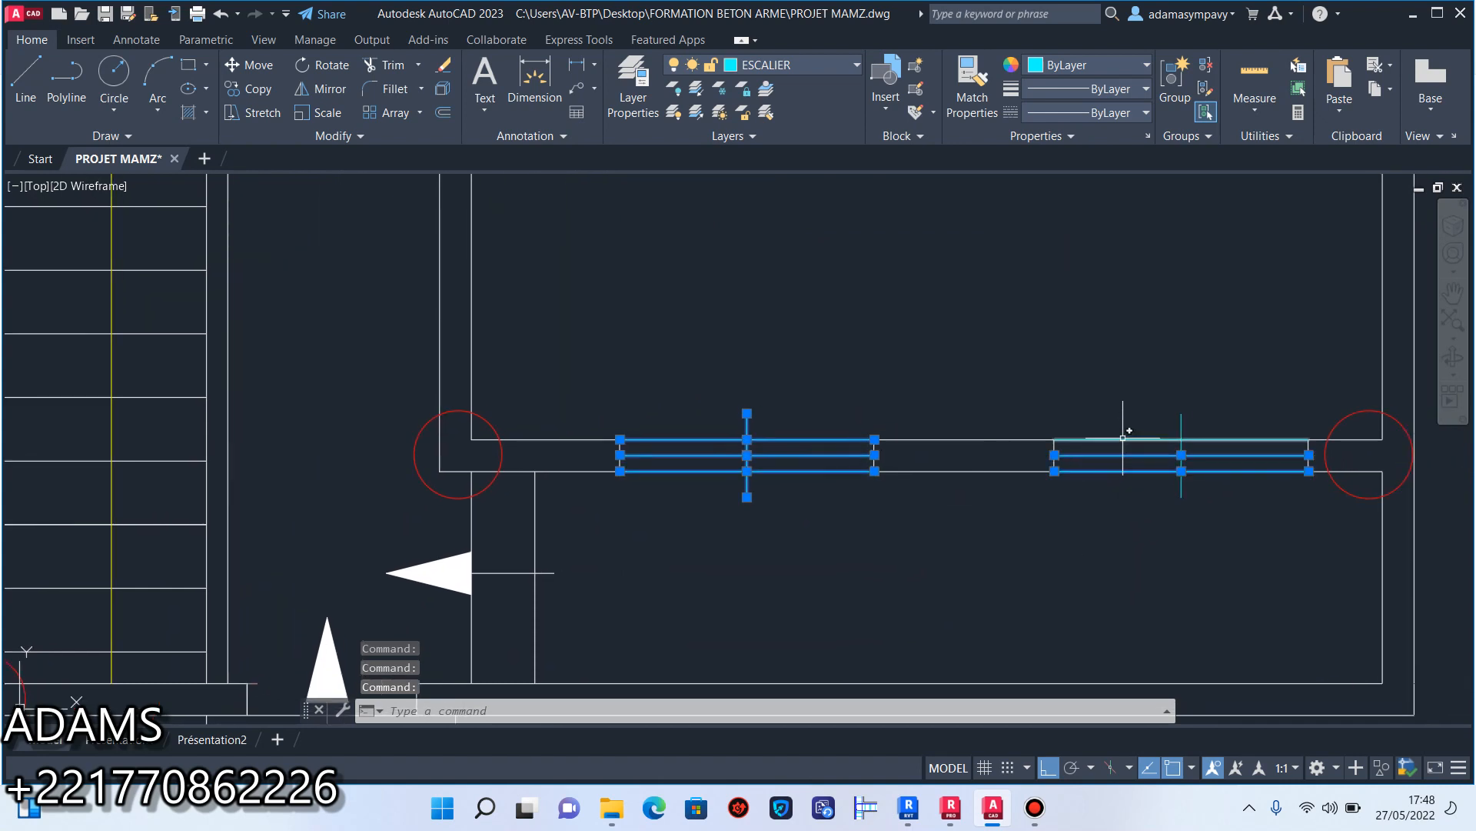
left_click_drag(1202, 436, 1138, 412)
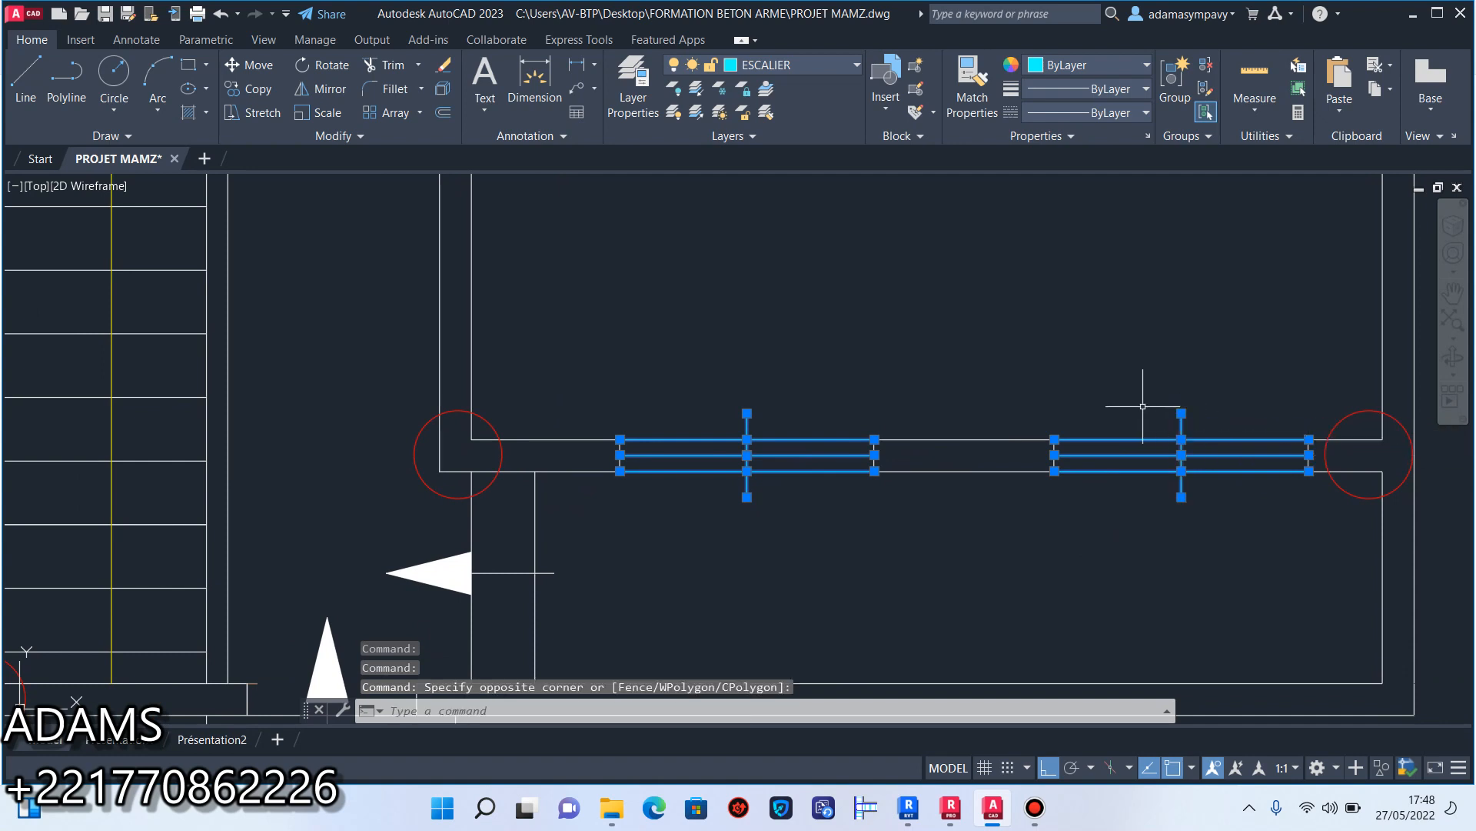
left_click(446, 69)
Erase the two end lines of the emptied window opening nearest the staircase in that front wall.
scroll(824, 445, "down", 3)
scroll(814, 471, "up", 3)
scroll(1050, 507, "up", 3)
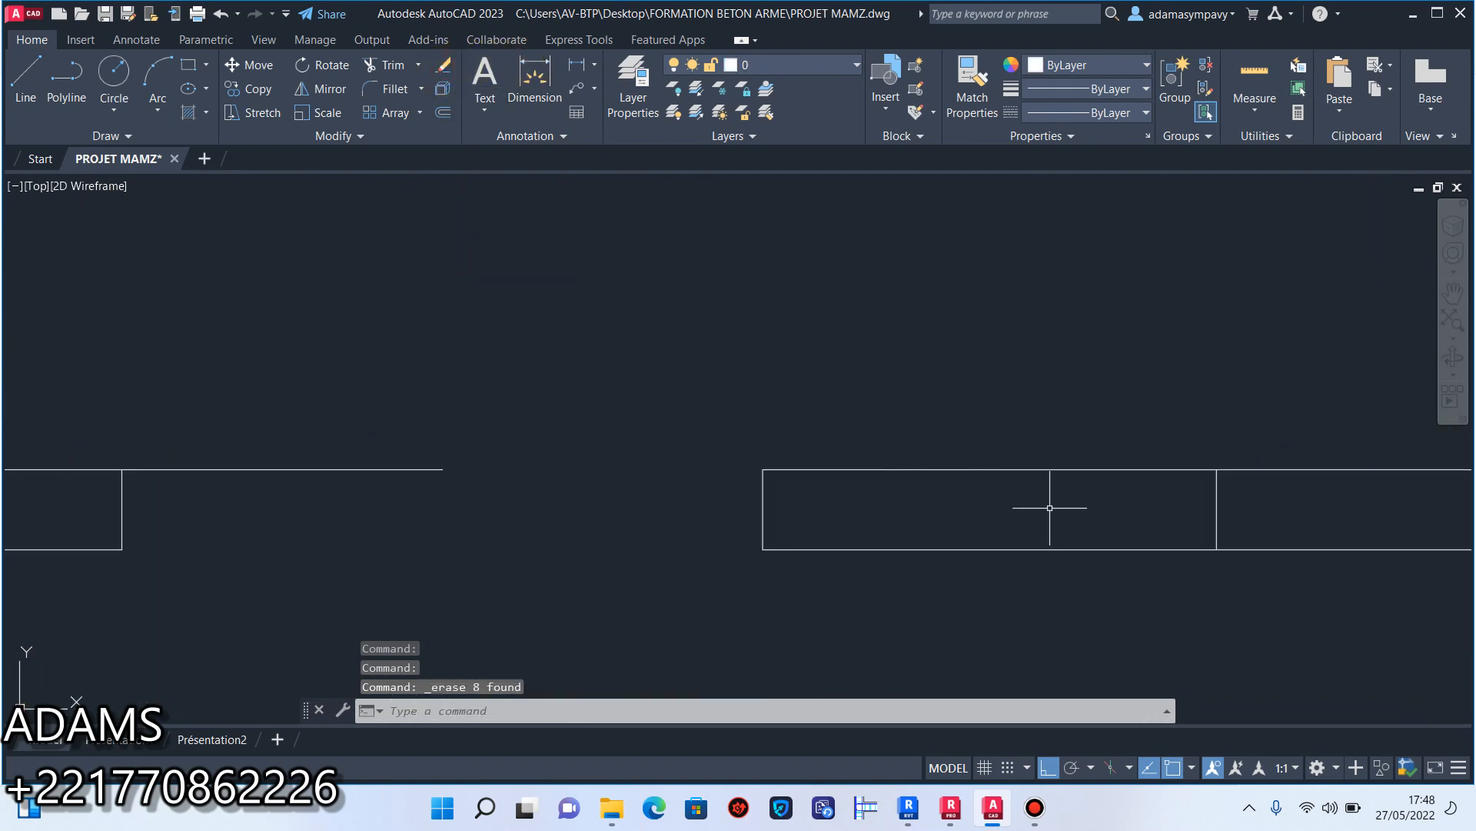
left_click(1111, 511)
left_click(85, 496)
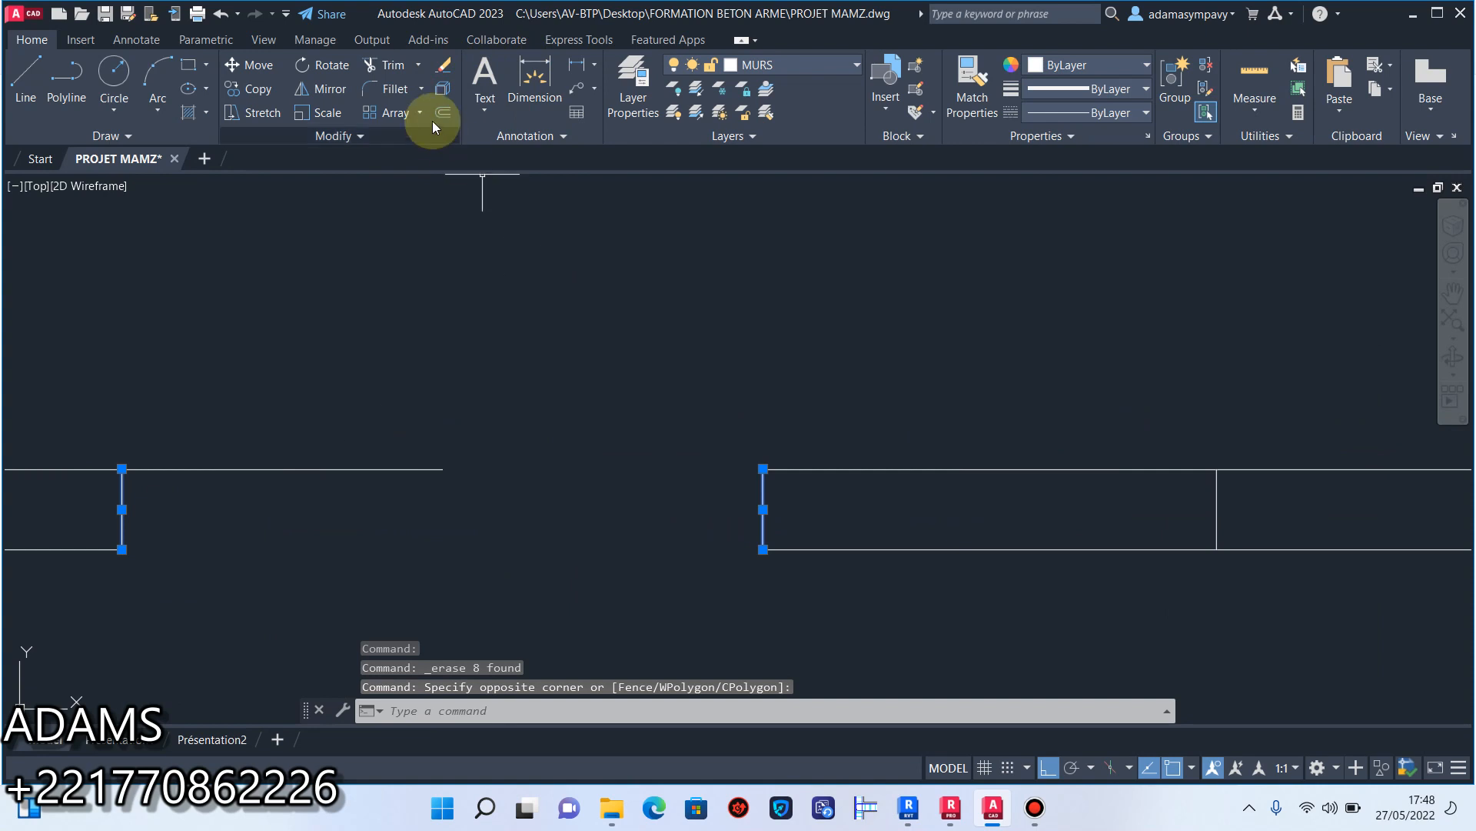
left_click(443, 64)
scroll(620, 302, "down", 3)
scroll(804, 492, "up", 3)
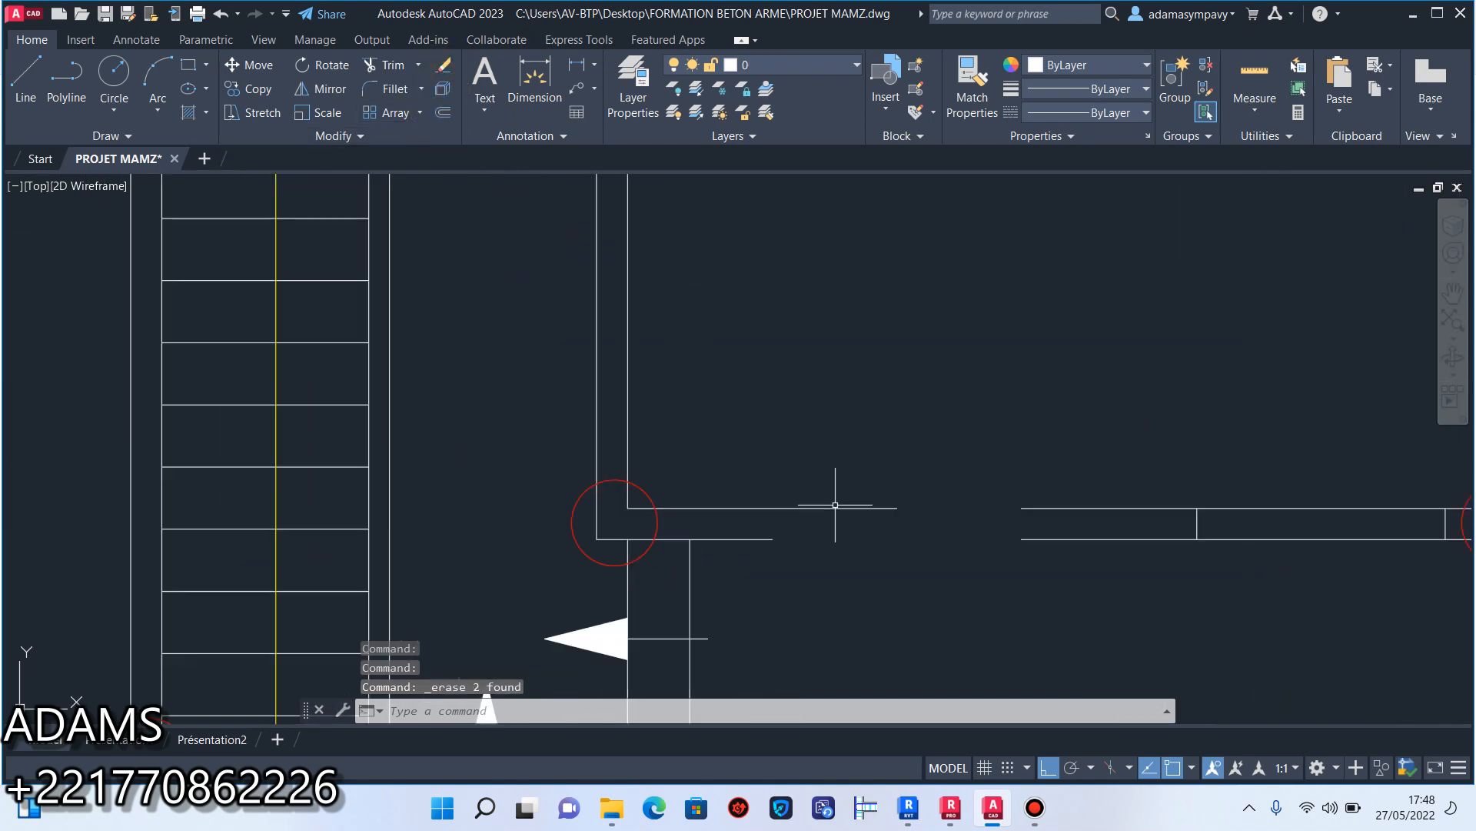
left_click(886, 494)
left_click(889, 469)
Erase the leftover blue sanitary fixture pieces in the small room directly below the patio.
scroll(810, 440, "down", 8)
middle_click_drag(633, 412, 646, 541)
scroll(631, 447, "up", 10)
left_click(662, 445)
left_click(567, 256)
scroll(791, 410, "down", 6)
scroll(851, 427, "up", 7)
left_click(888, 544)
left_click(584, 414)
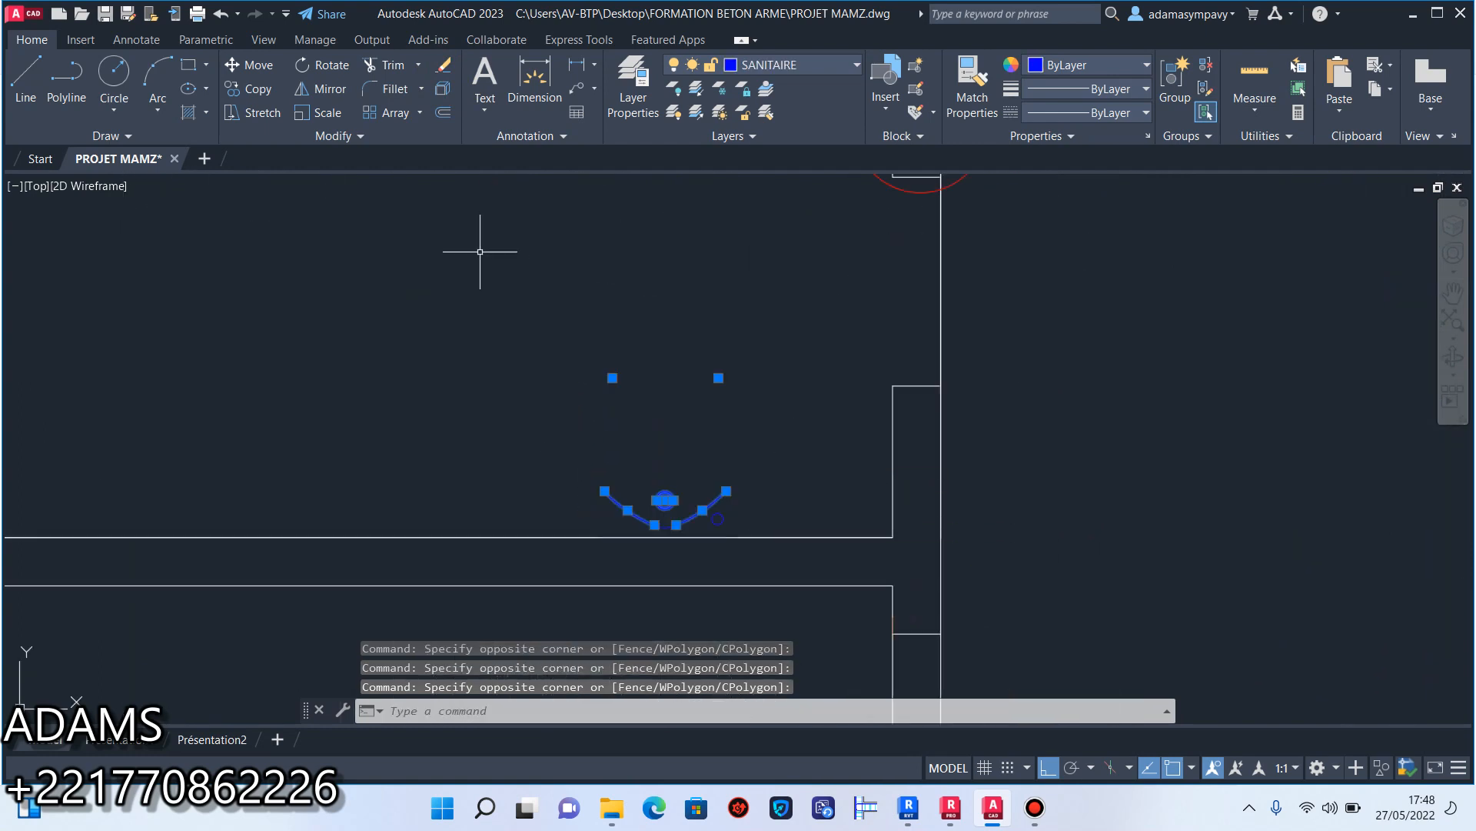
left_click(644, 446)
left_click(444, 65)
Erase the blue washbasin outline and the small blue circle beside it in the small bathroom at the top of the plan.
scroll(769, 396, "down", 5)
middle_click_drag(769, 396, 801, 560)
scroll(683, 458, "down", 3)
scroll(683, 458, "down", 2)
scroll(765, 446, "up", 8)
left_click(838, 492)
left_click(519, 334)
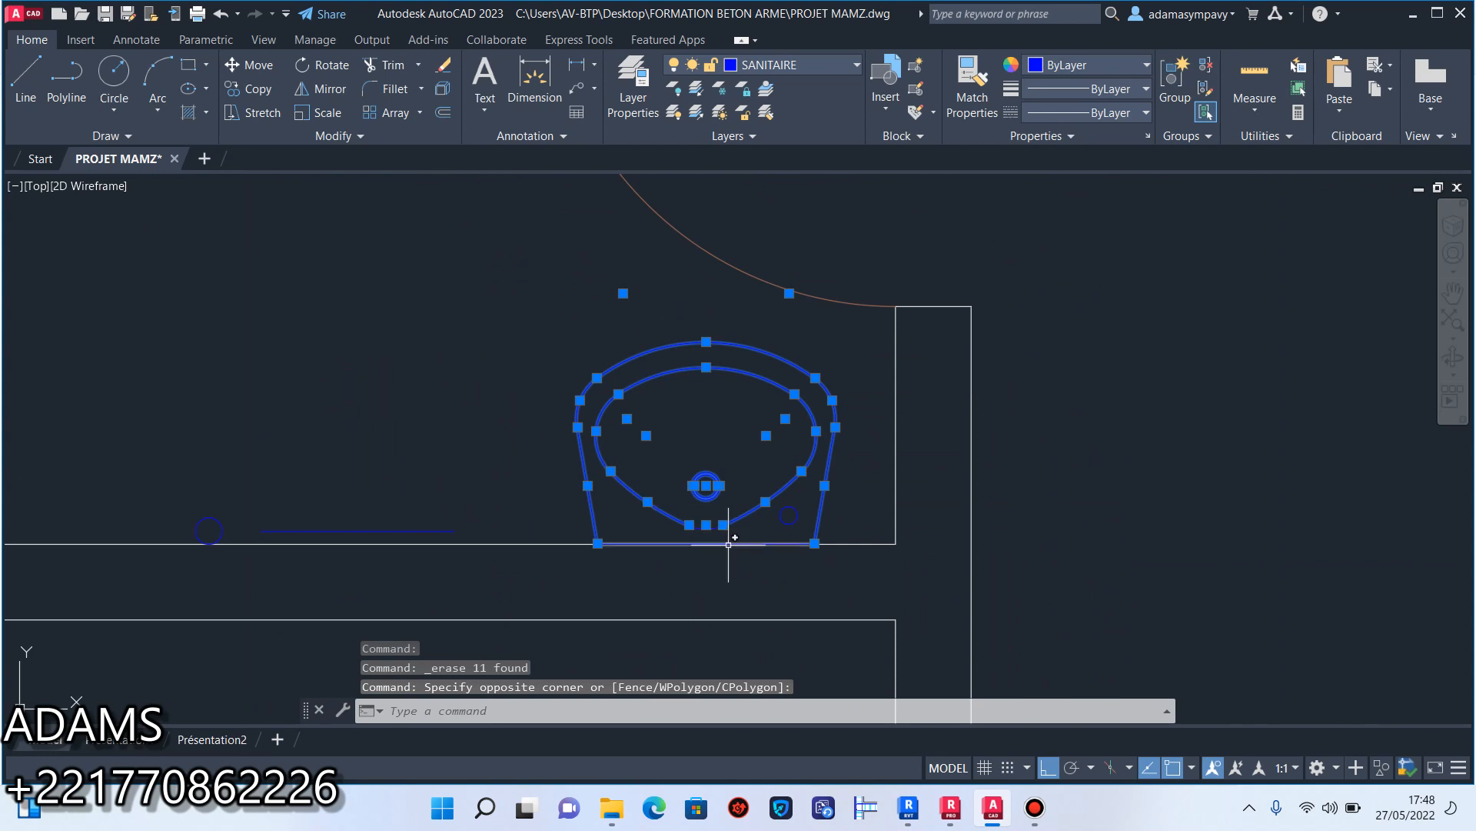
left_click(504, 527)
left_click(176, 438)
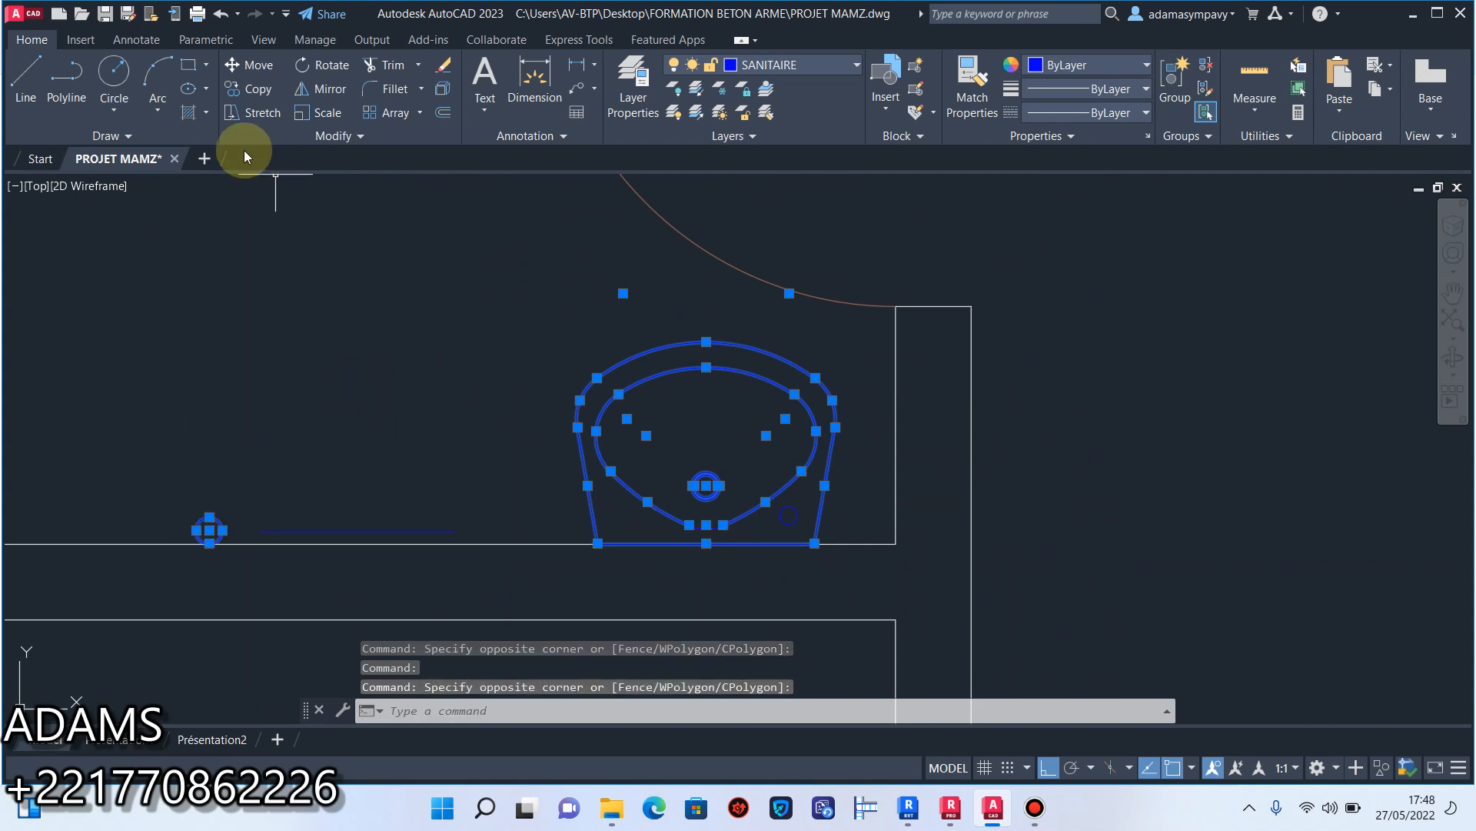
left_click(445, 69)
Erase the remaining blue arc, tiny circle and horizontal line along the lower wall of the top bathroom.
scroll(769, 500, "up", 3)
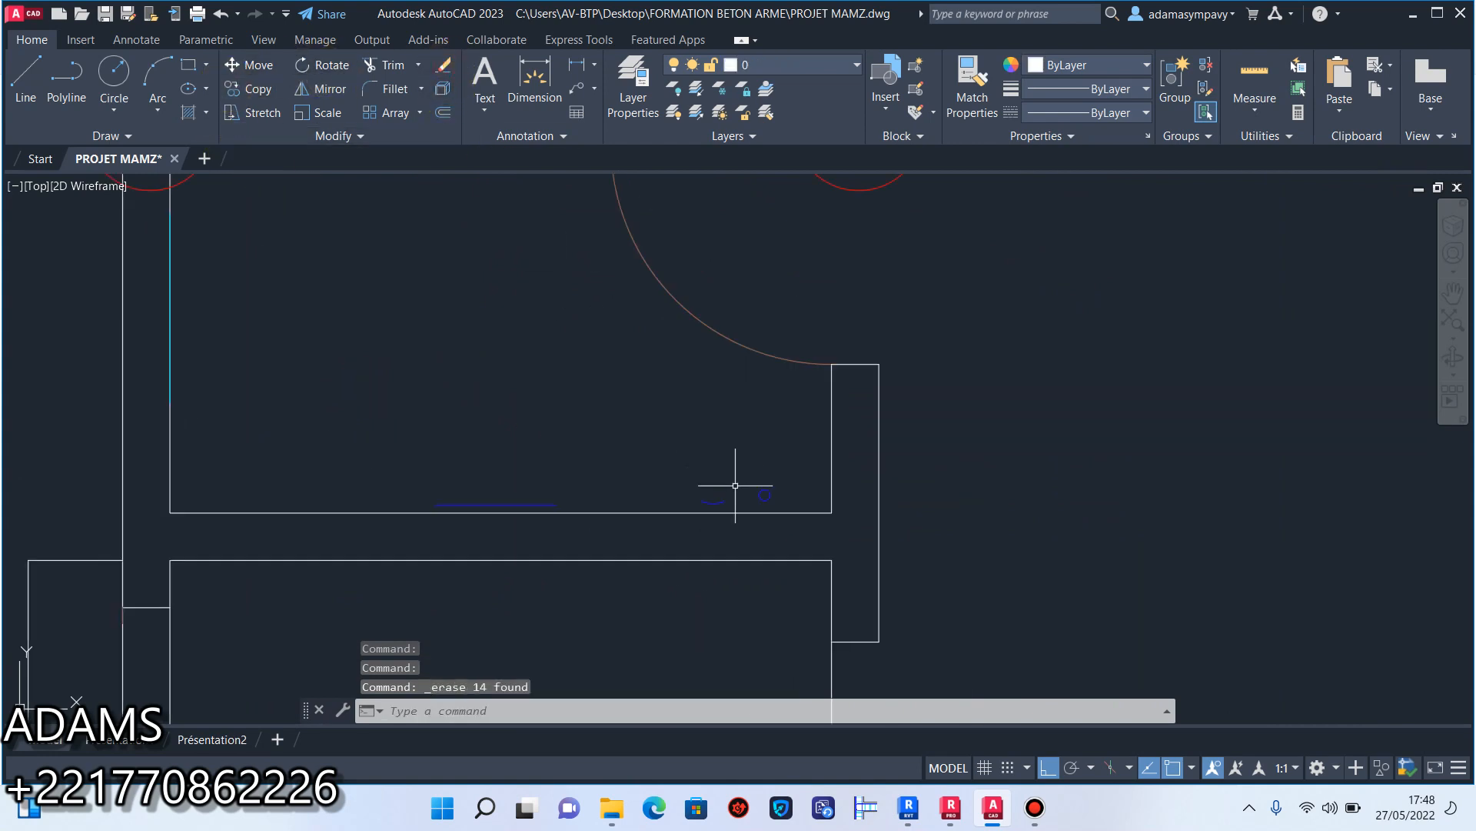
left_click(841, 537)
left_click(542, 442)
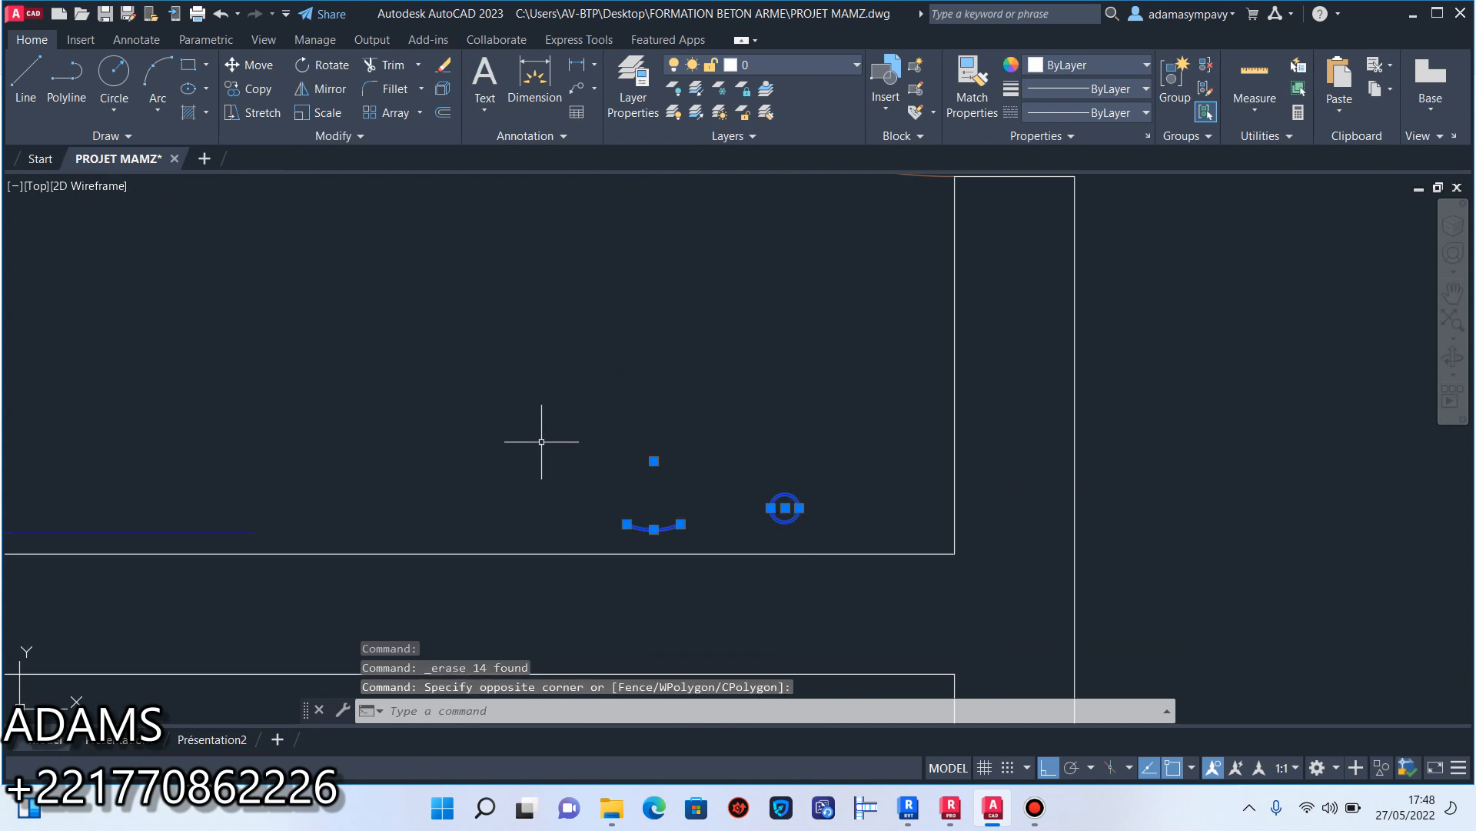
left_click(274, 530)
left_click(201, 510)
left_click(226, 541)
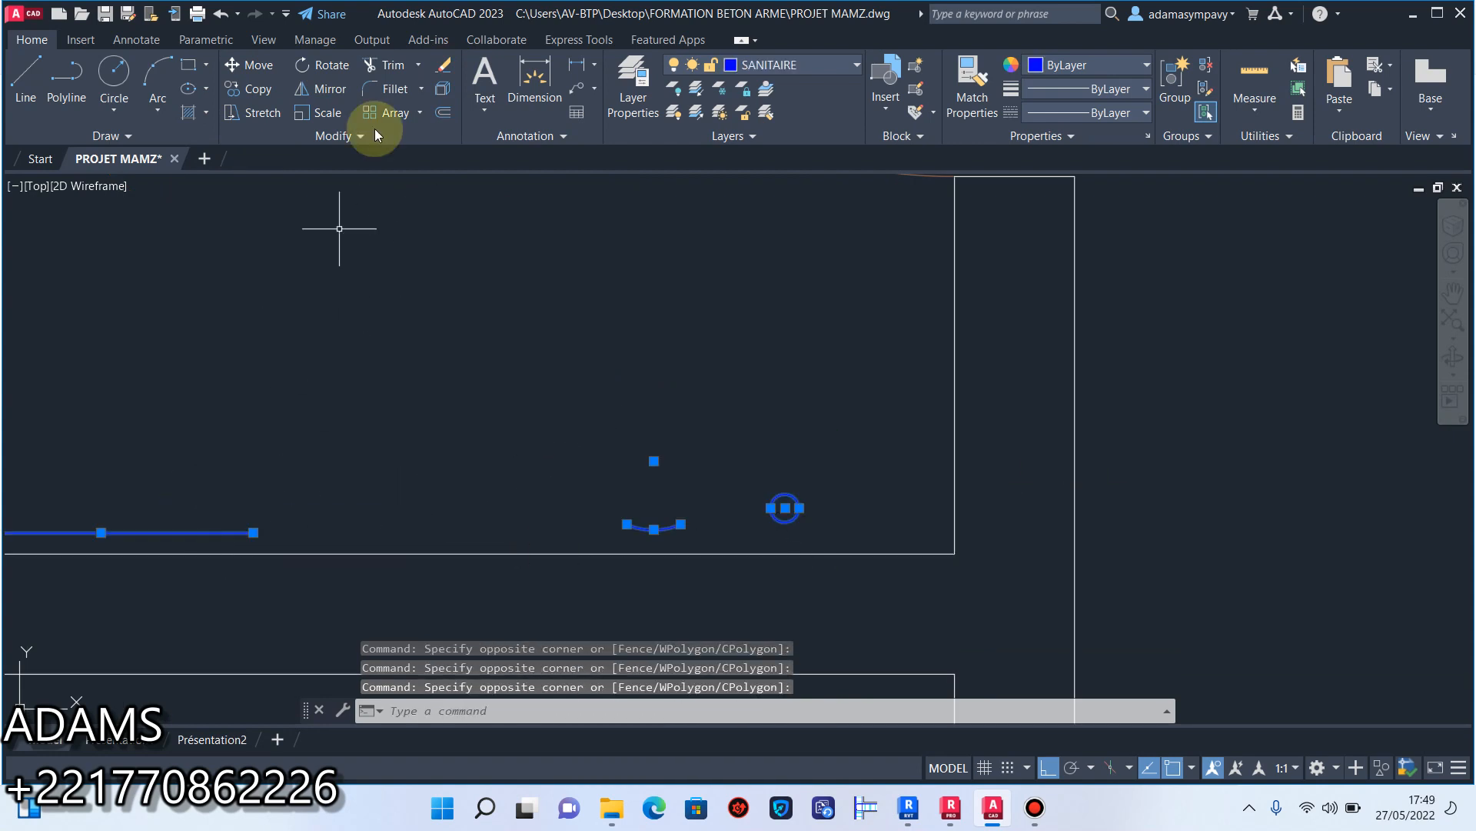
left_click(444, 66)
Erase the door leaf and swing arc of the small bathroom at the top of the plan.
scroll(659, 280, "down", 3)
scroll(785, 323, "up", 4)
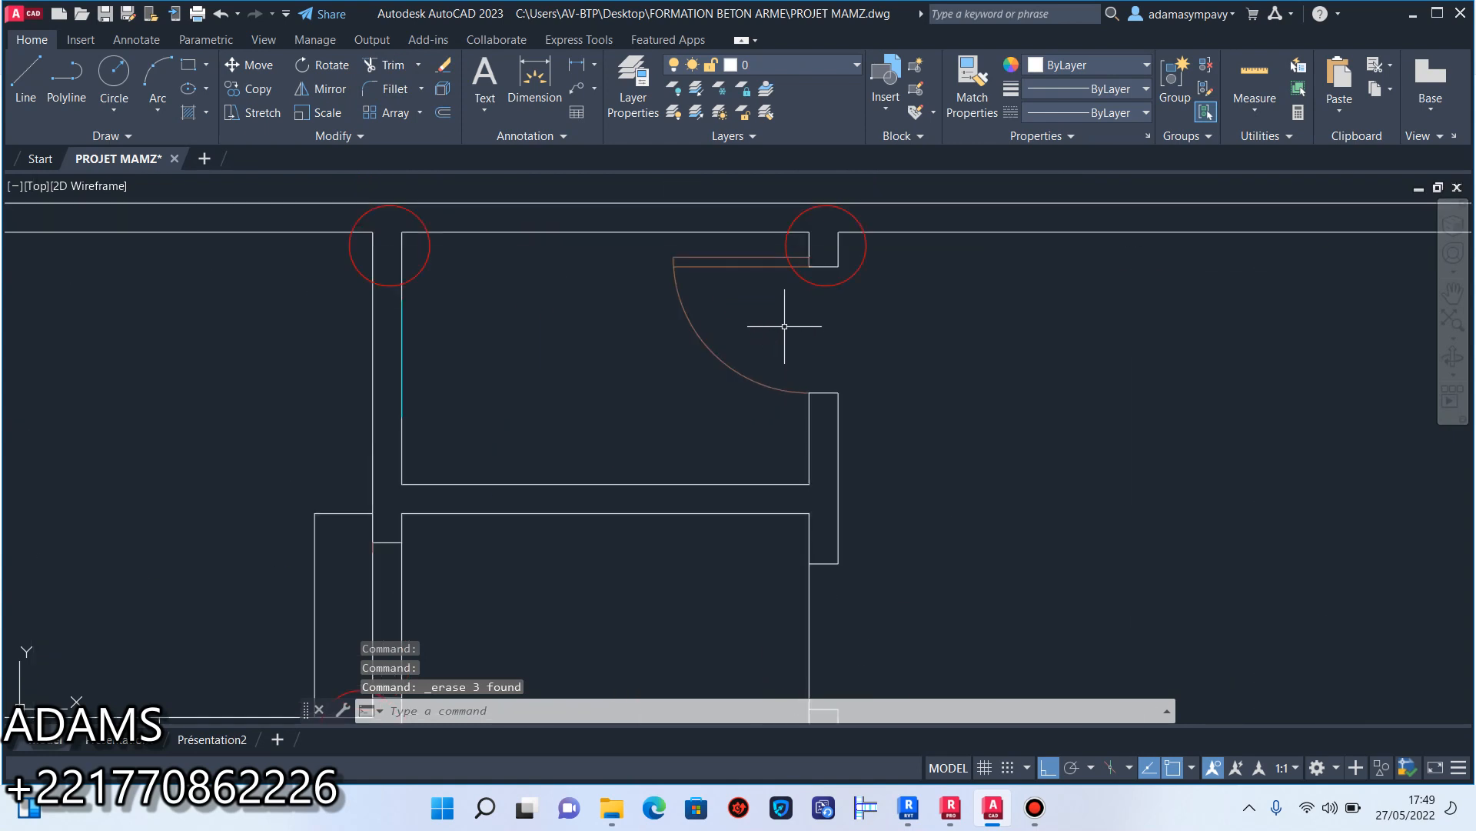
left_click(776, 415)
left_click(667, 246)
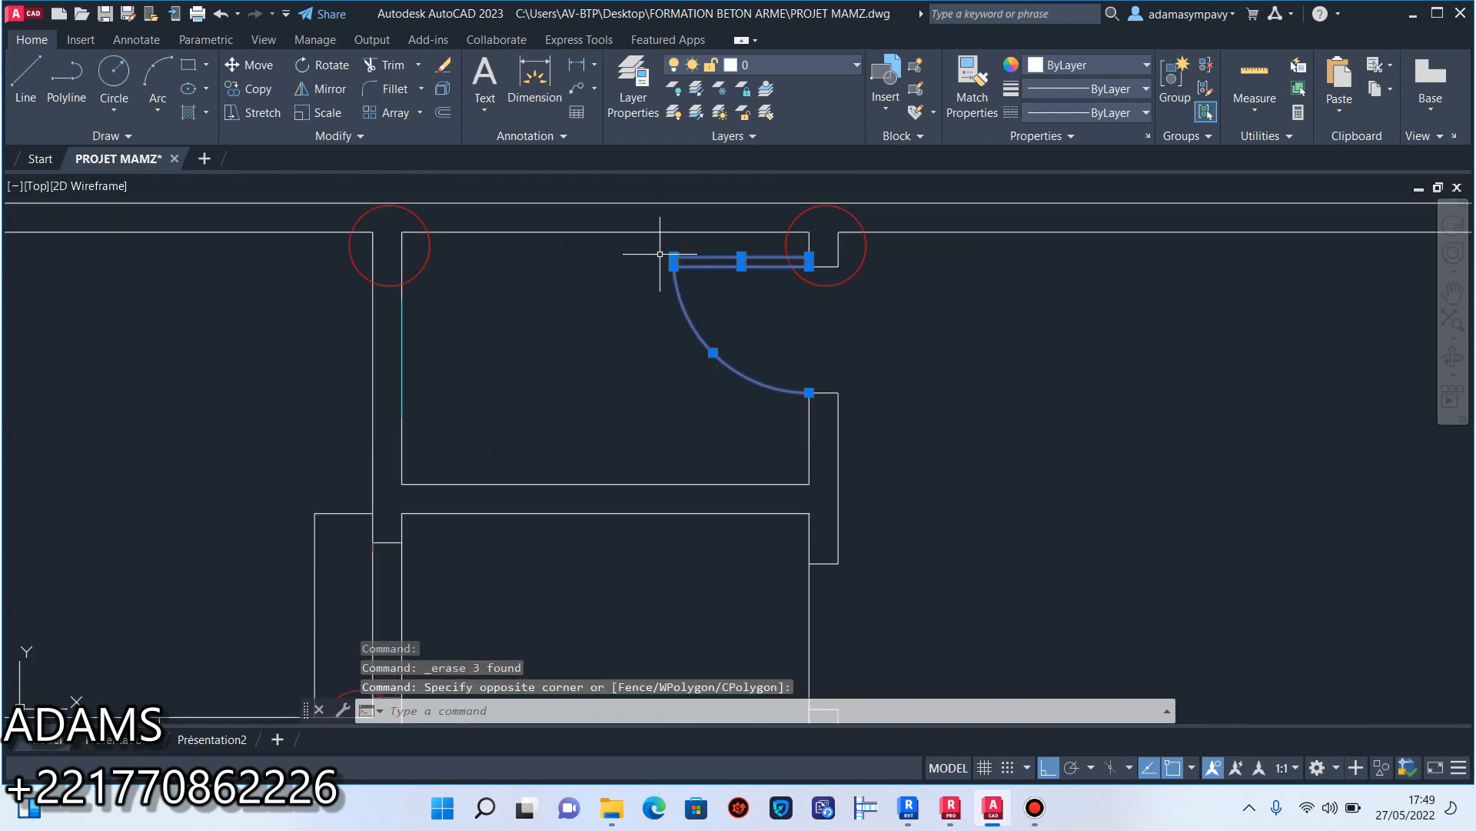
left_click(444, 66)
Erase the two short end lines closing the wall ends at the top bathroom's door opening.
scroll(669, 330, "down", 3)
scroll(731, 330, "up", 3)
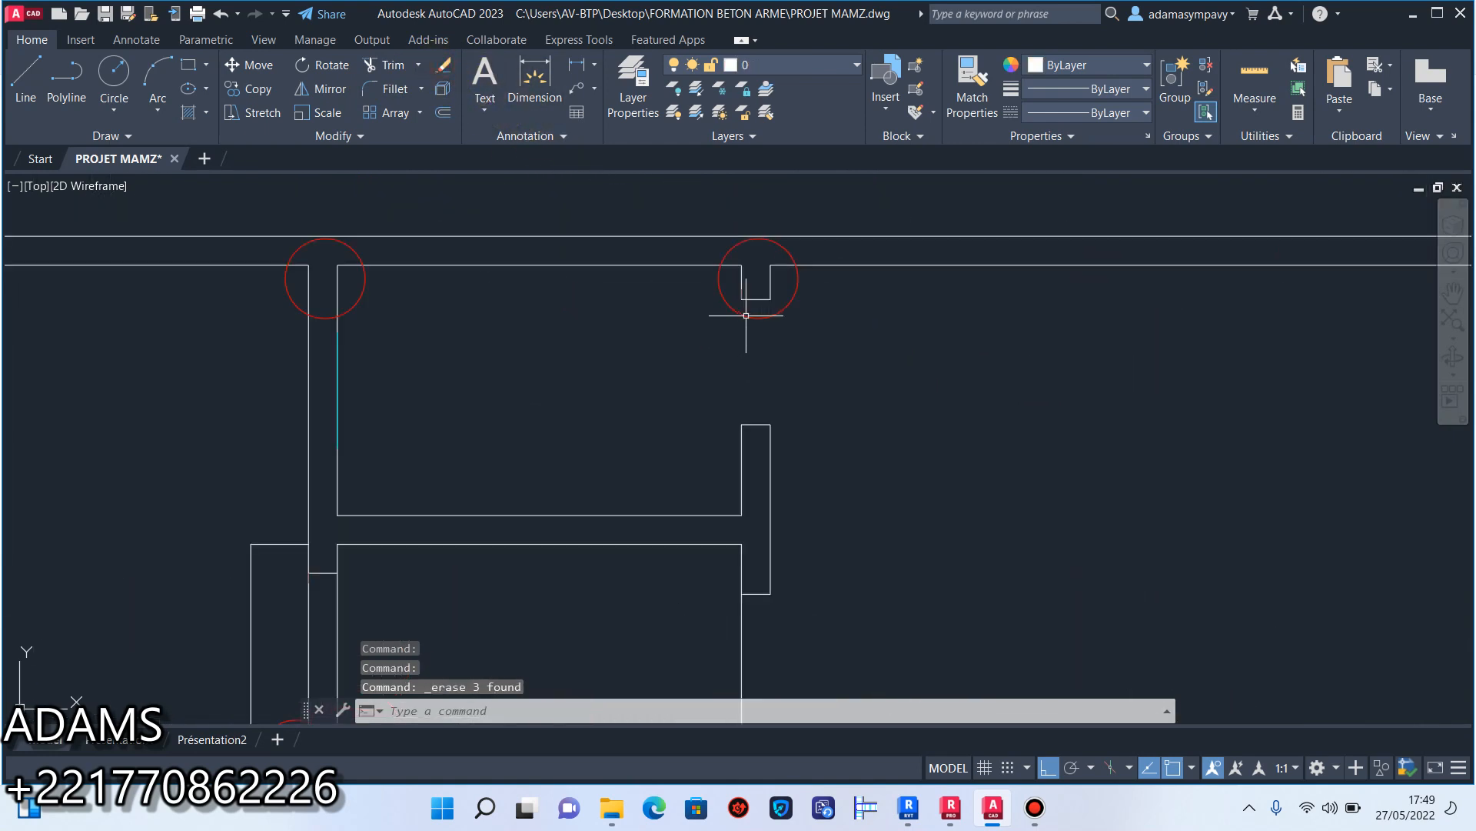
left_click(761, 431)
left_click(758, 367)
scroll(759, 298, "up", 4)
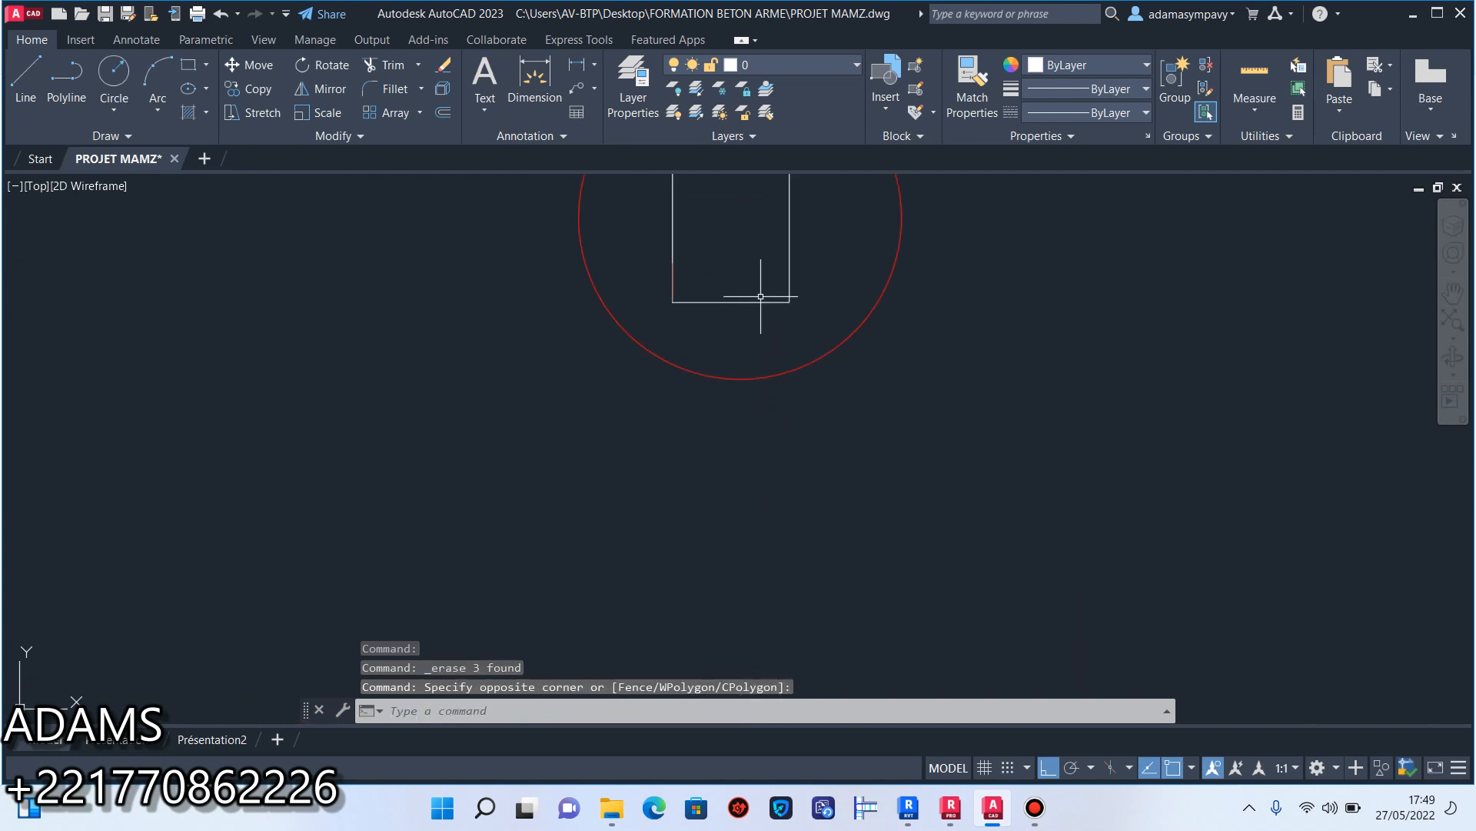
left_click(759, 296)
left_click(733, 311)
left_click(451, 71)
scroll(892, 384, "down", 4)
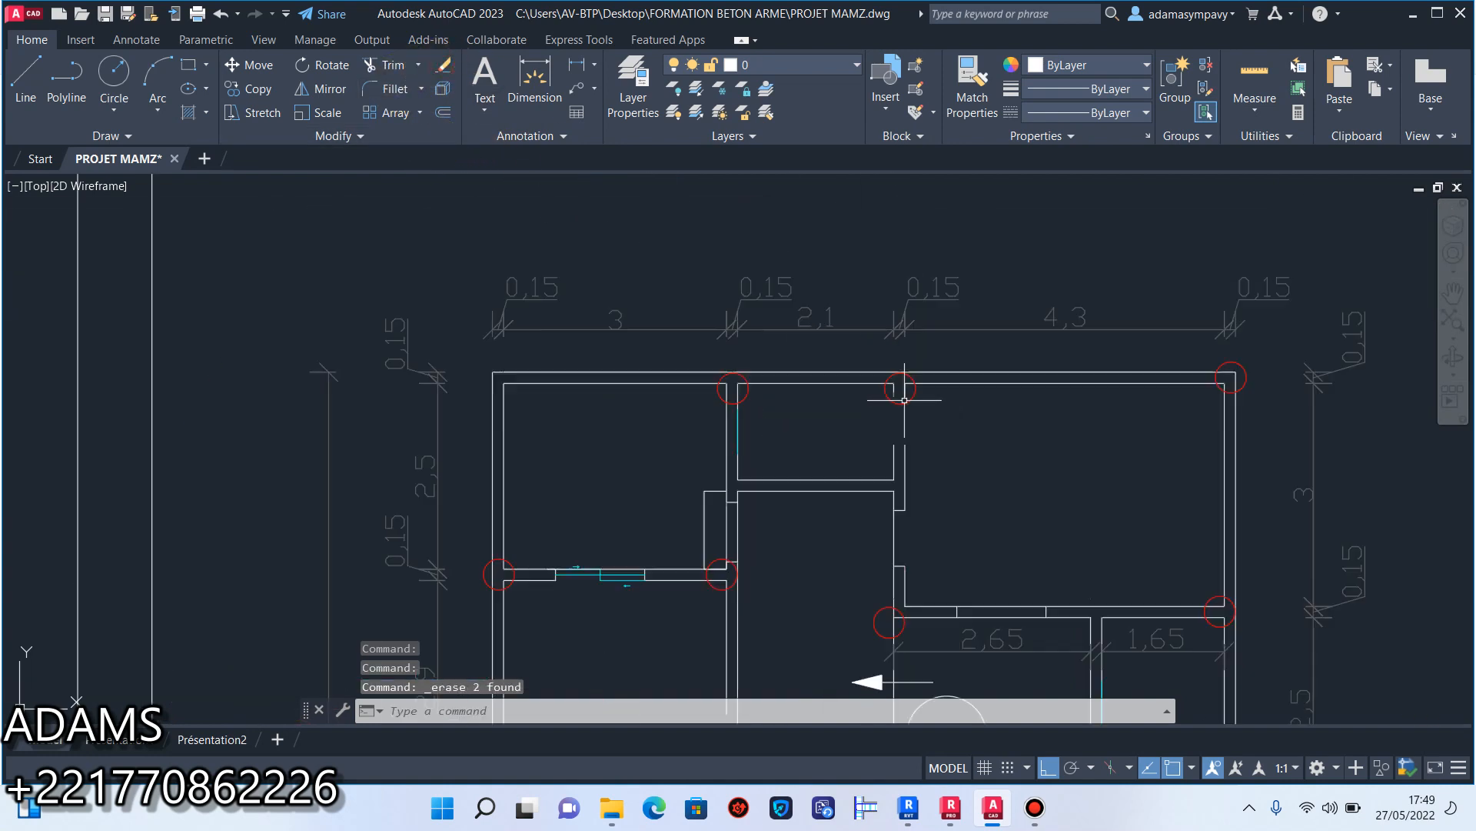
Erase the cyan line on the partition between the 2,65 and 1,65 wide rooms.
scroll(905, 408, "up", 4)
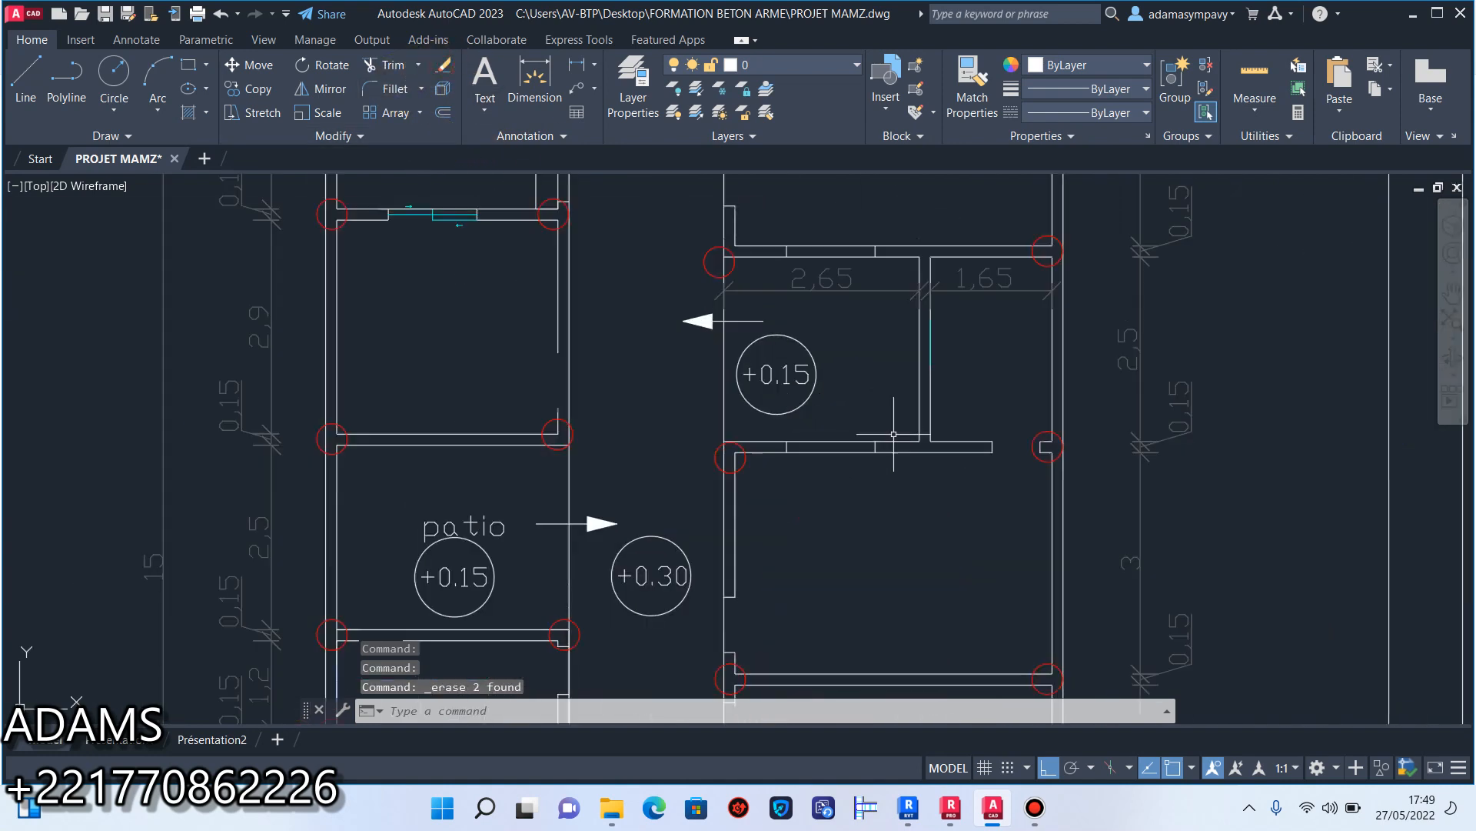
left_click(928, 333)
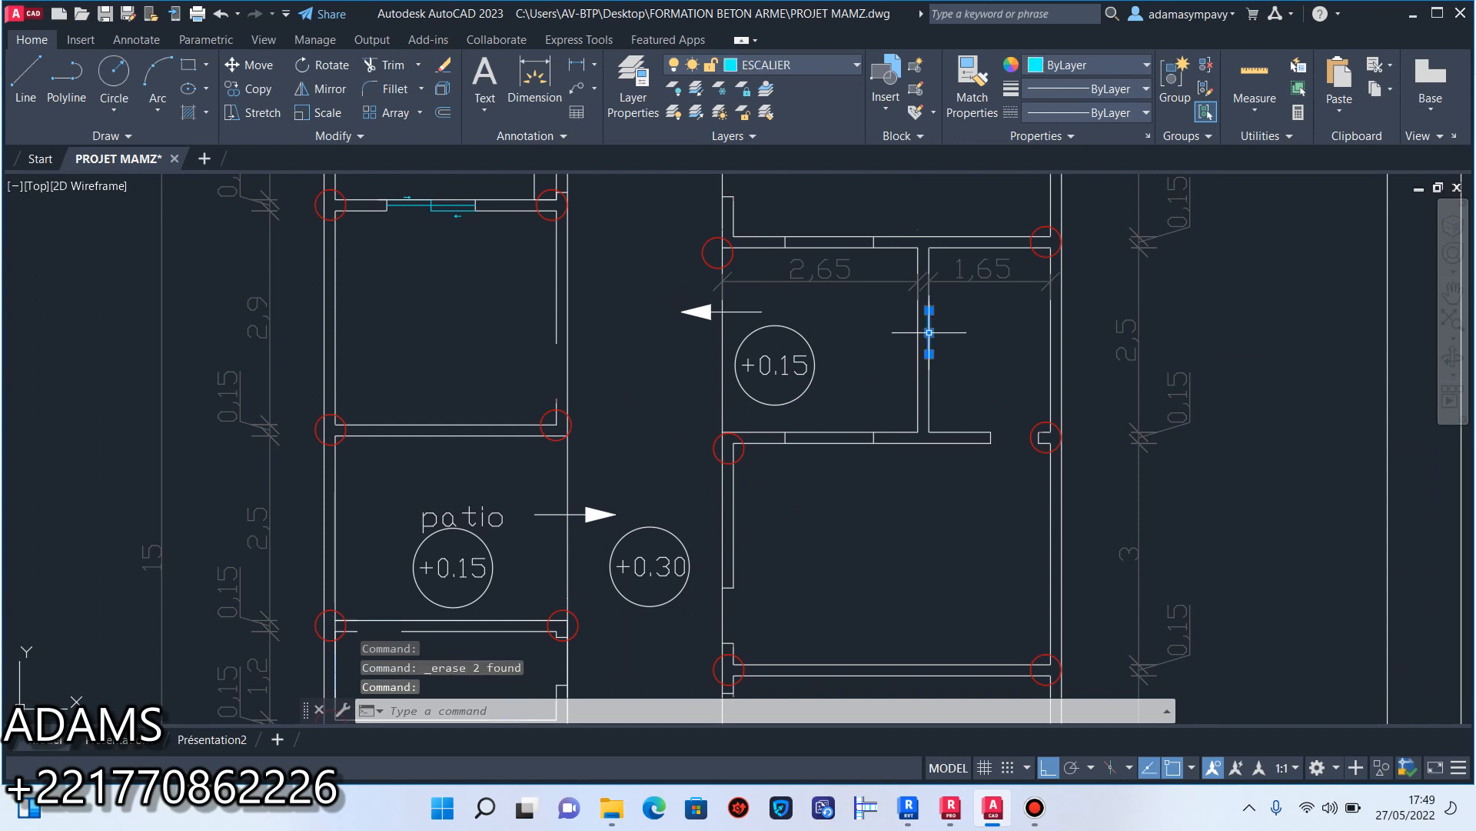
left_click(446, 69)
Erase the cyan sliding window panels and the small arrow below them in the wall under the 3 m wide top room.
mouse_move(452, 186)
middle_mouse_down()
mouse_move(517, 353)
mouse_move(584, 458)
middle_mouse_up()
scroll(585, 458, "up", 5)
left_click(640, 613)
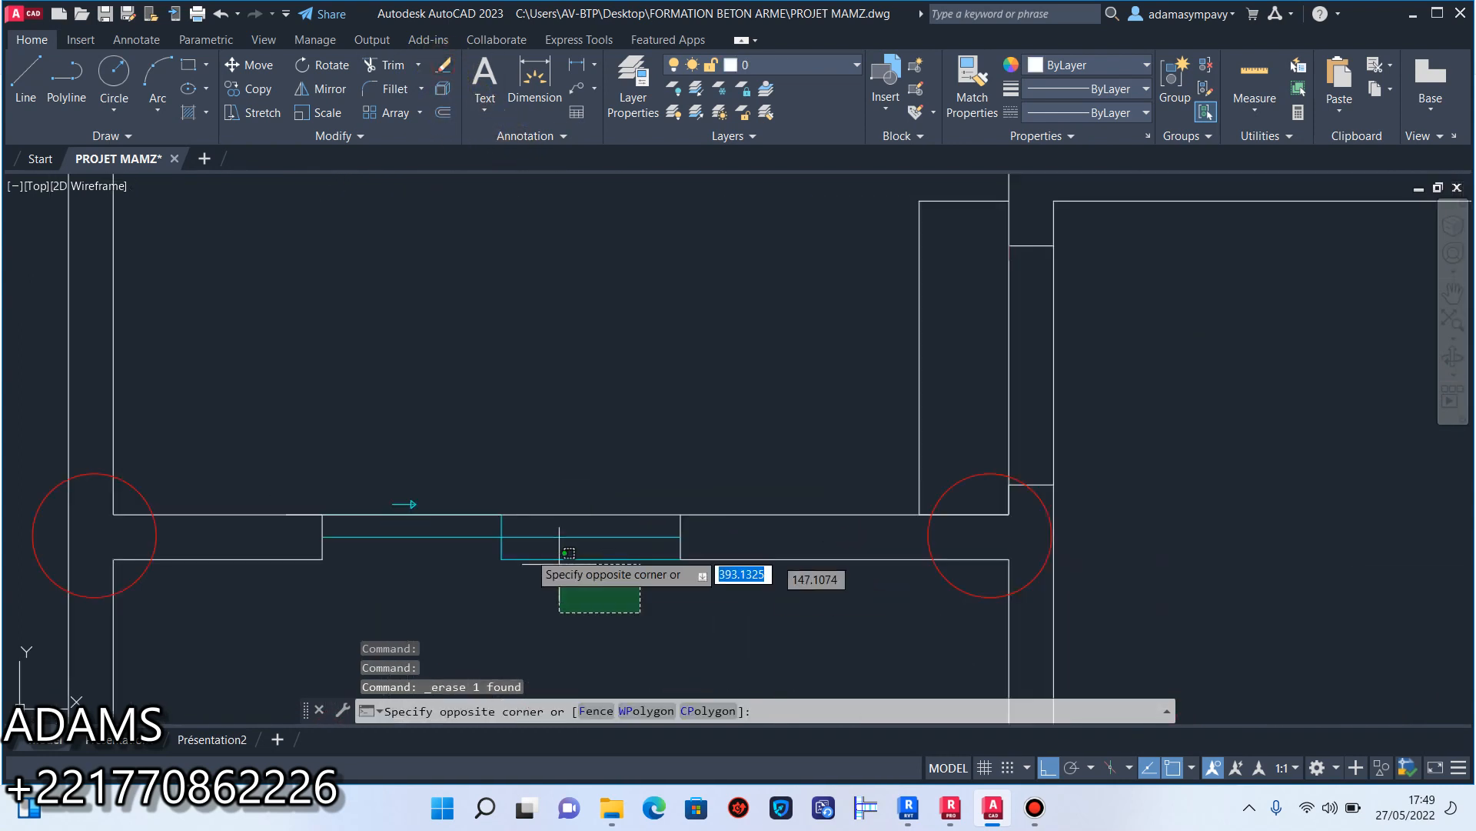
left_click(410, 508)
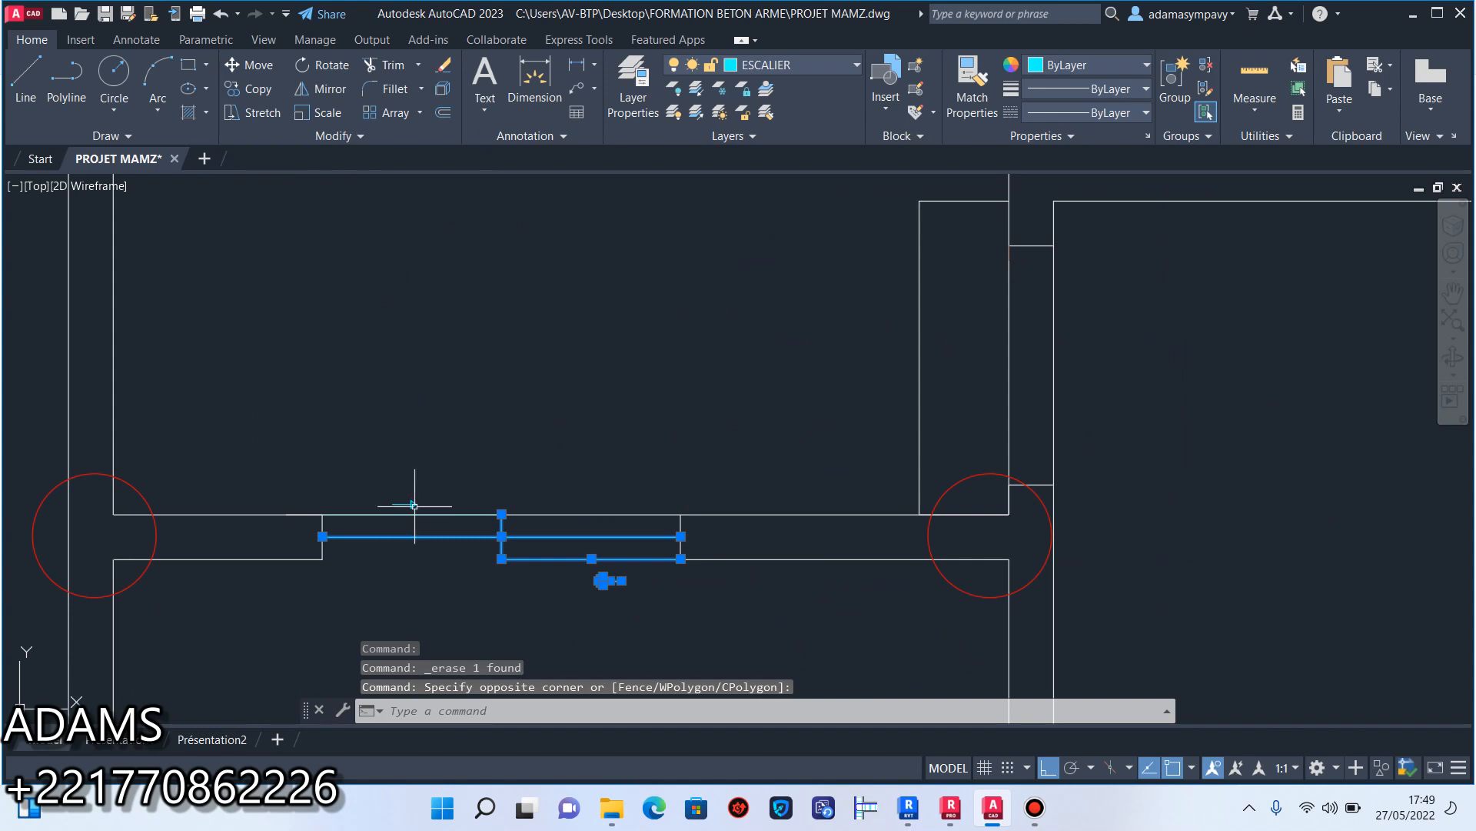
left_click(445, 67)
Erase the two end lines of that emptied window opening together with the remaining small cyan arrow.
left_click(684, 527)
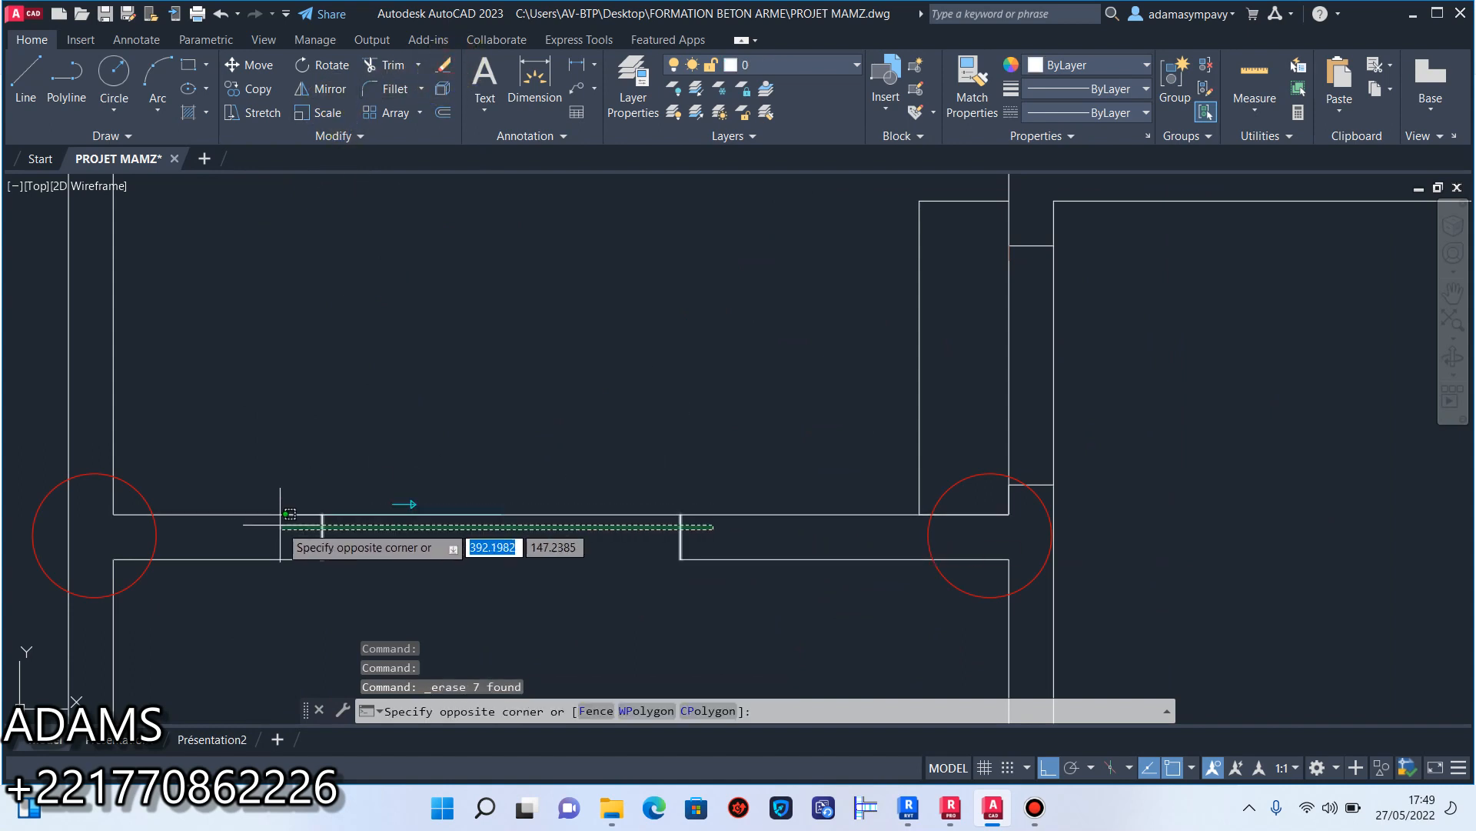
left_click(319, 501)
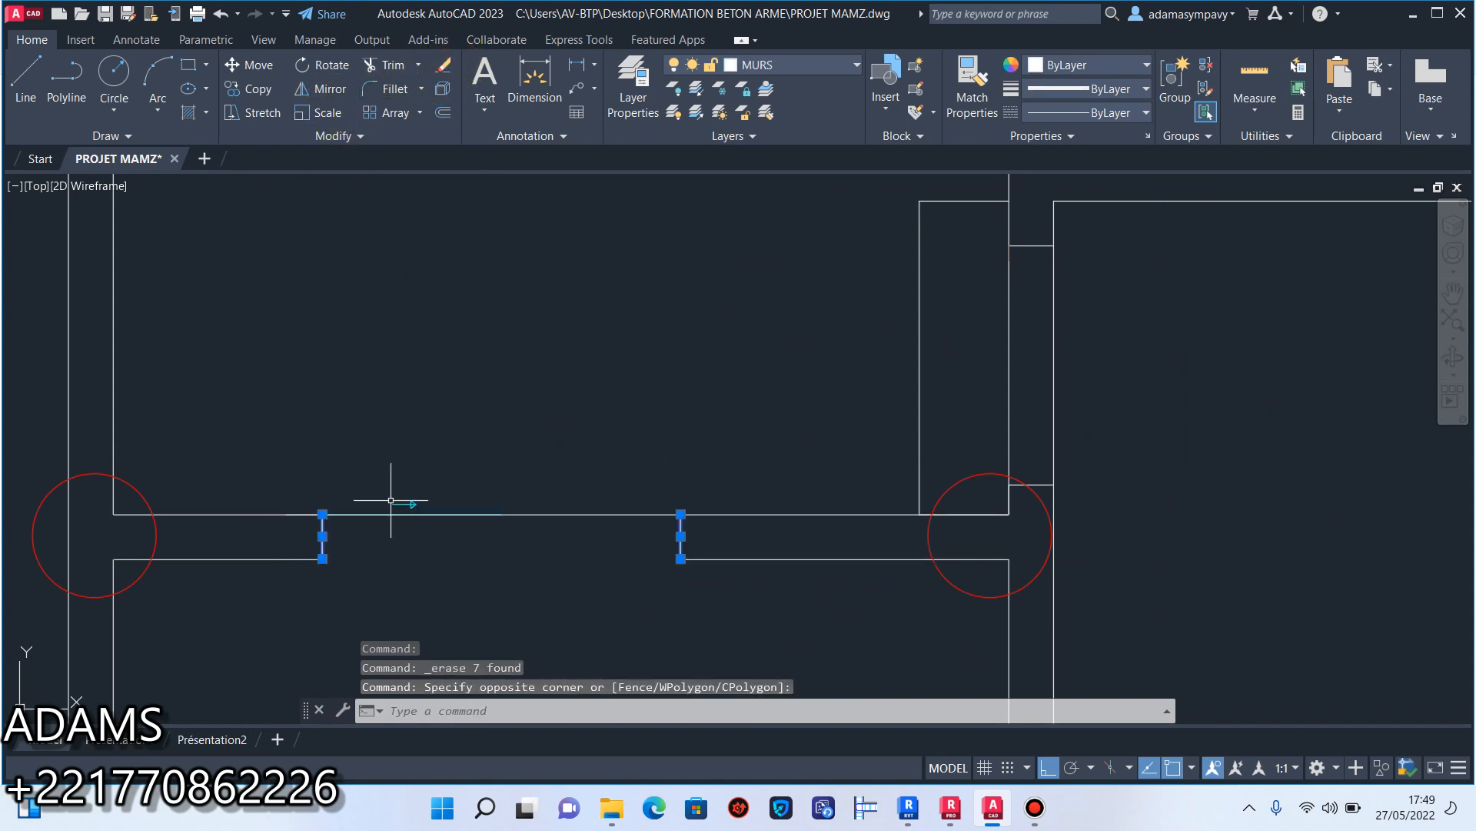
left_click(447, 74)
Erase the cyan sliding garage door panels in the front wall.
scroll(693, 362, "down", 4)
middle_click_drag(693, 362, 707, 194)
scroll(727, 310, "down", 2)
middle_click_drag(717, 491, 714, 457)
scroll(714, 457, "up", 2)
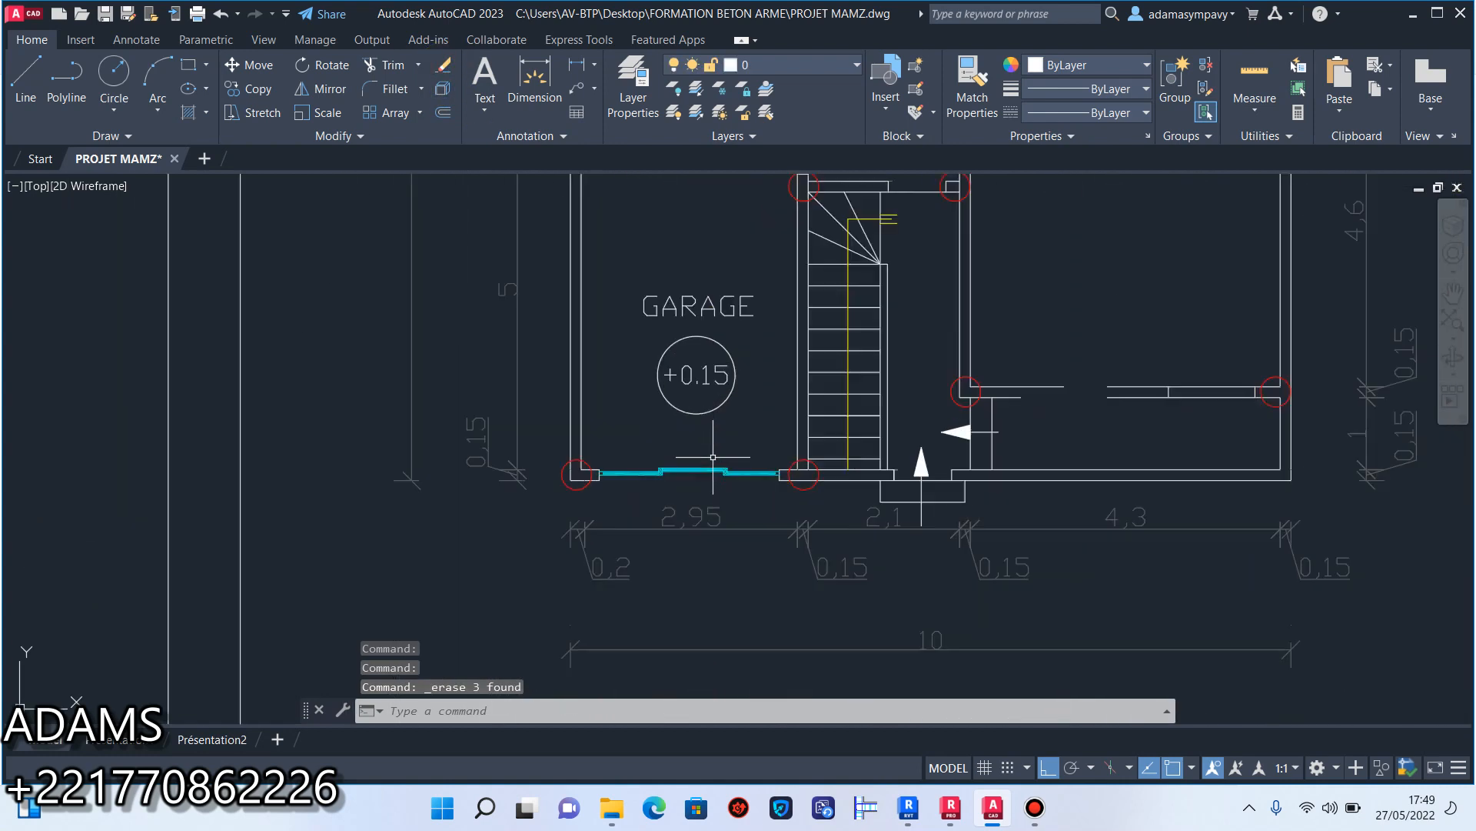
scroll(714, 456, "up", 6)
left_click(961, 511)
left_click(293, 418)
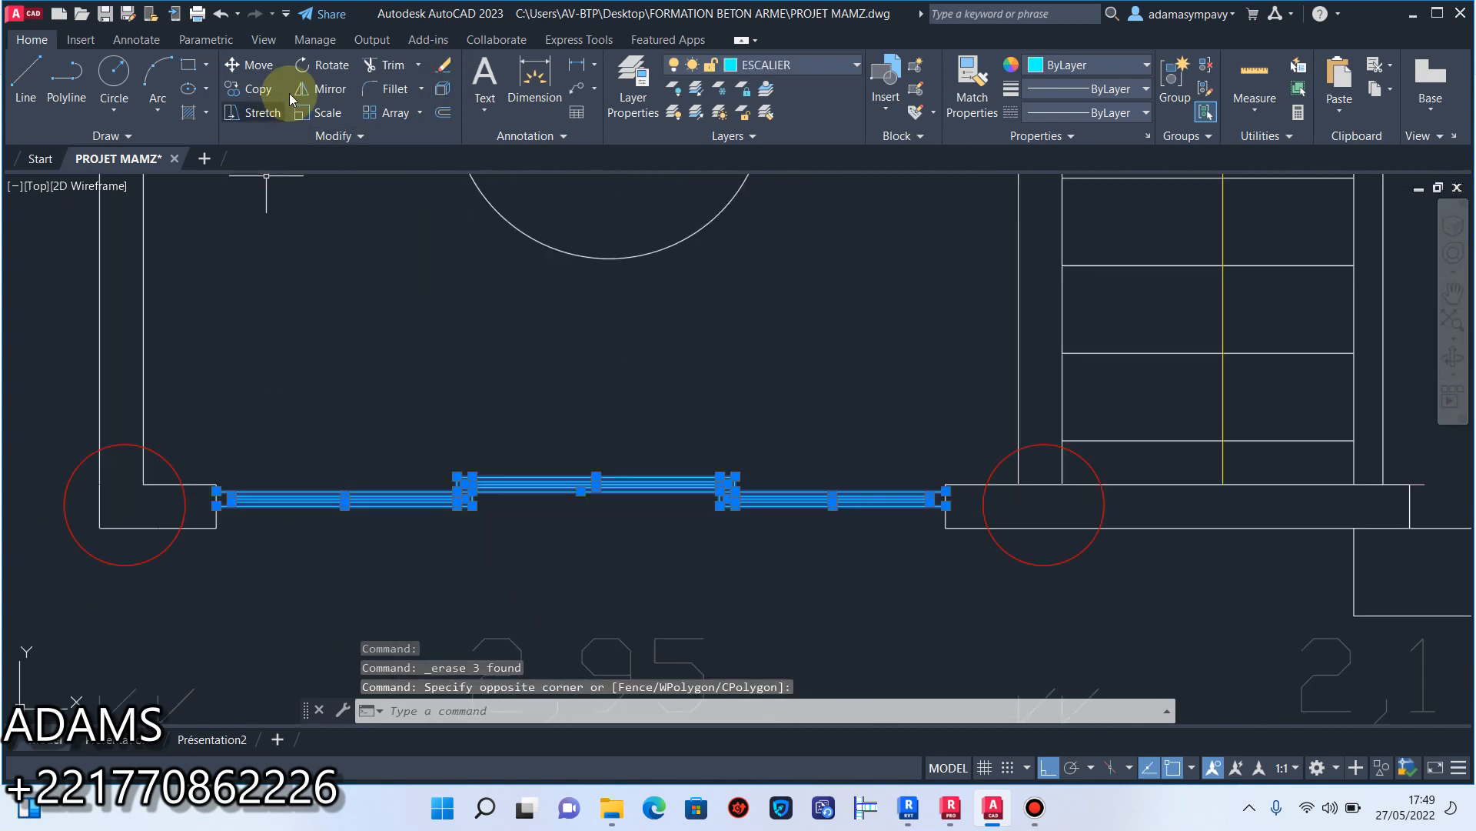
left_click(444, 71)
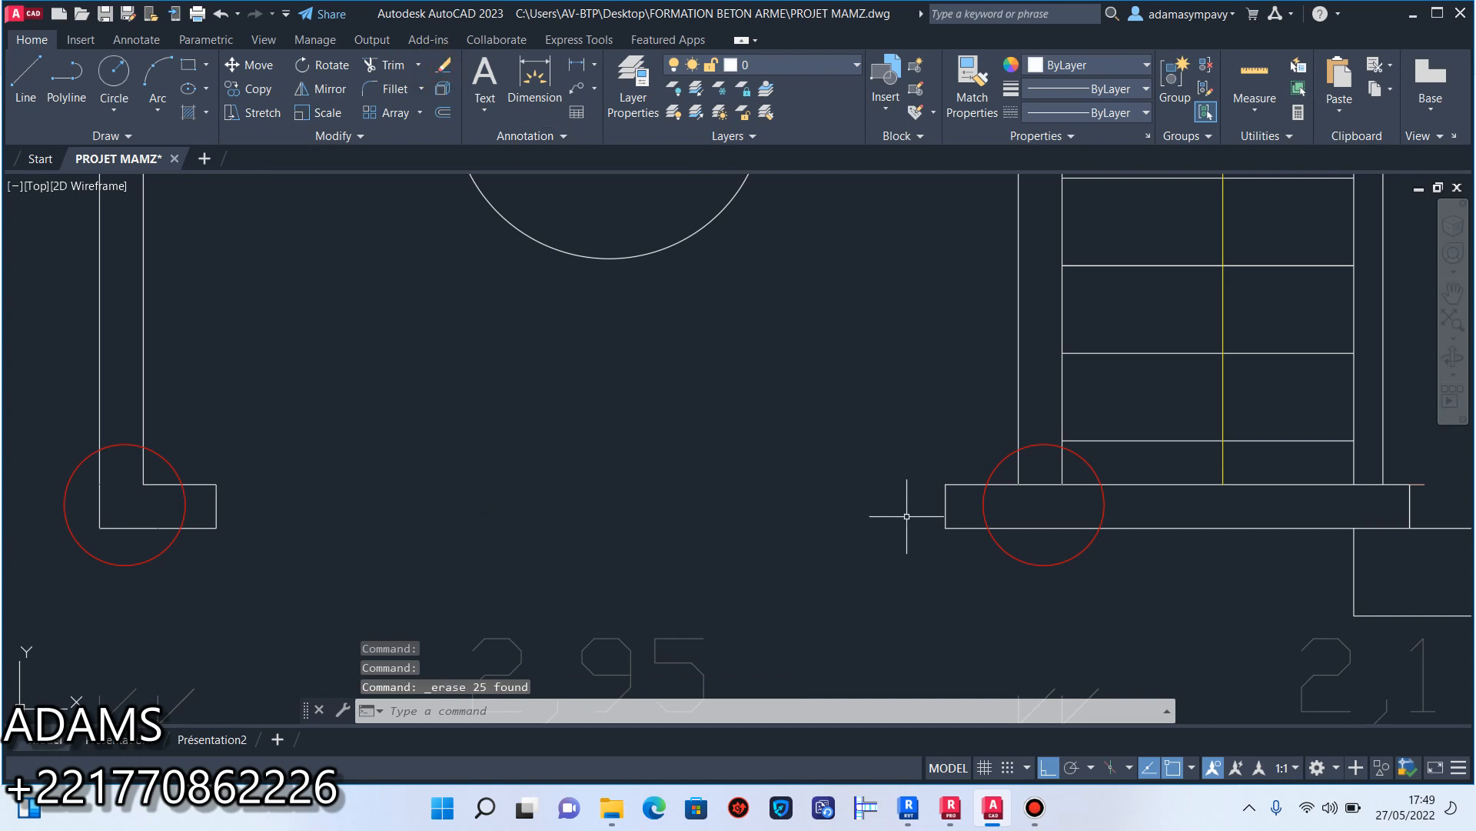
Erase the two wall end lines on both sides of the garage door opening.
left_click(953, 511)
scroll(312, 494, "up", 2)
left_click(166, 511)
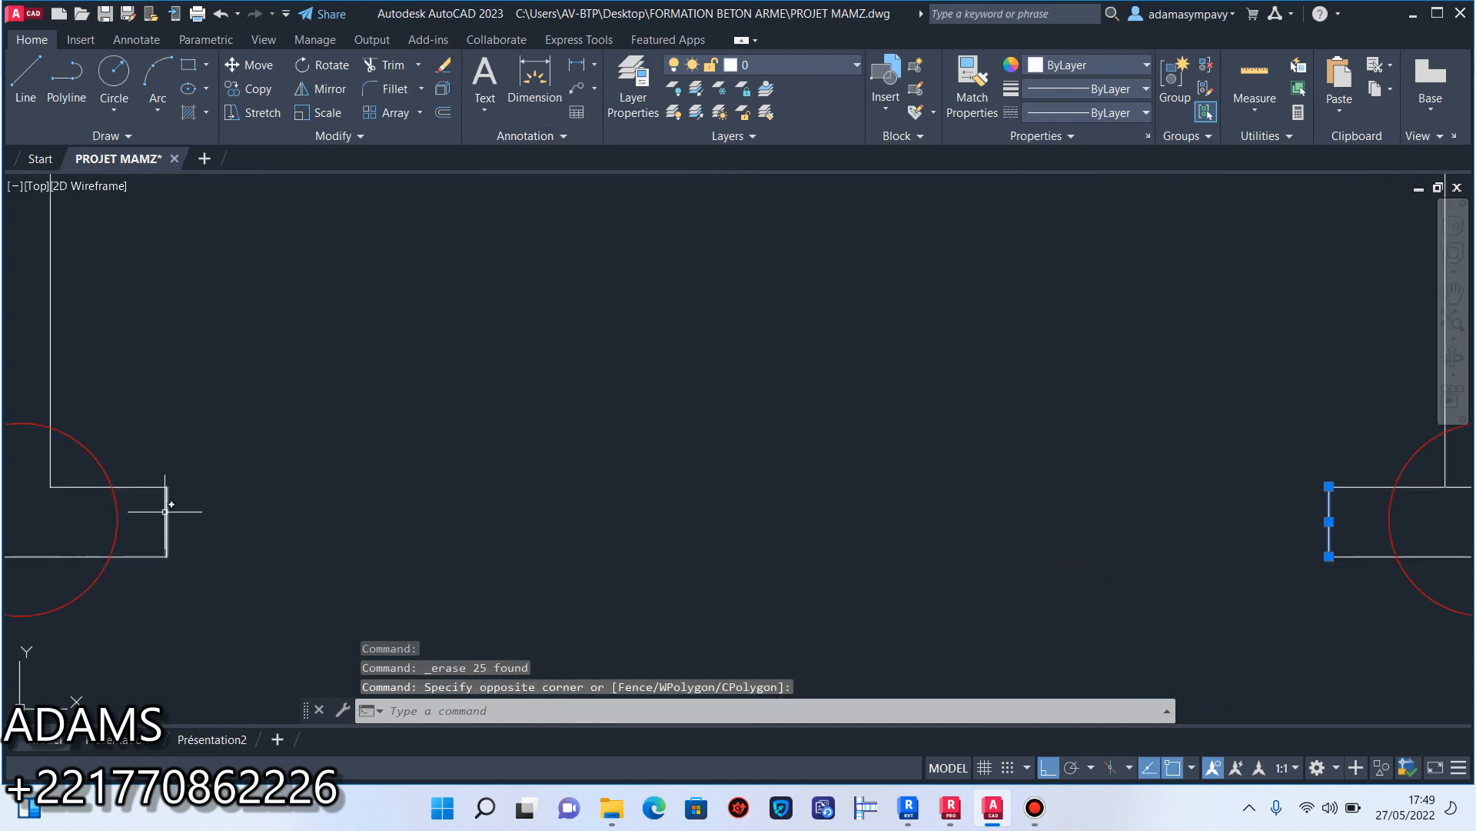
left_click(149, 519)
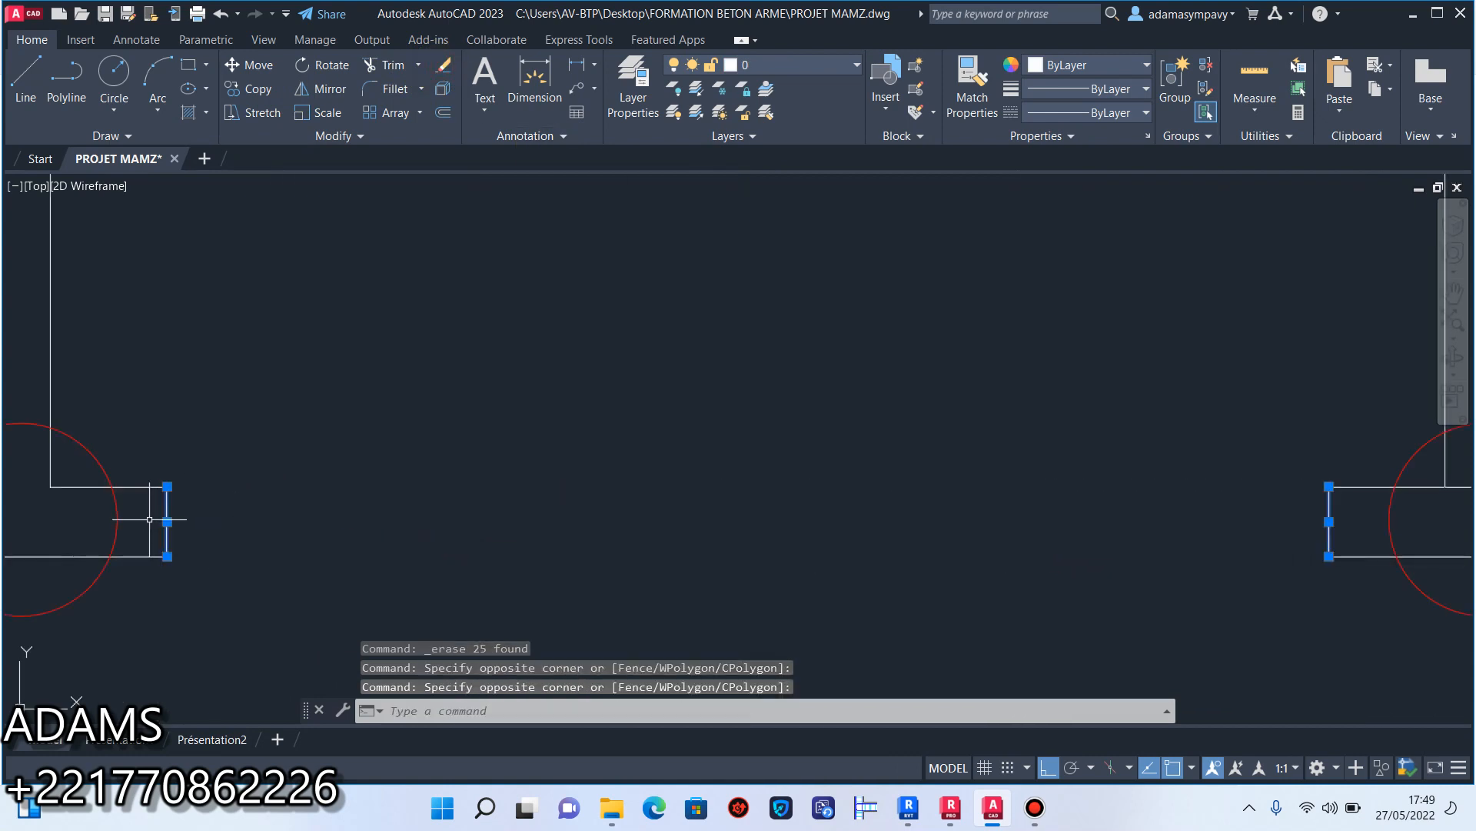
left_click(443, 66)
Select the front entrance's step outline, direction arrow and 2,1 dimension, keeping the front wall line out of the selection.
scroll(763, 331, "down", 3)
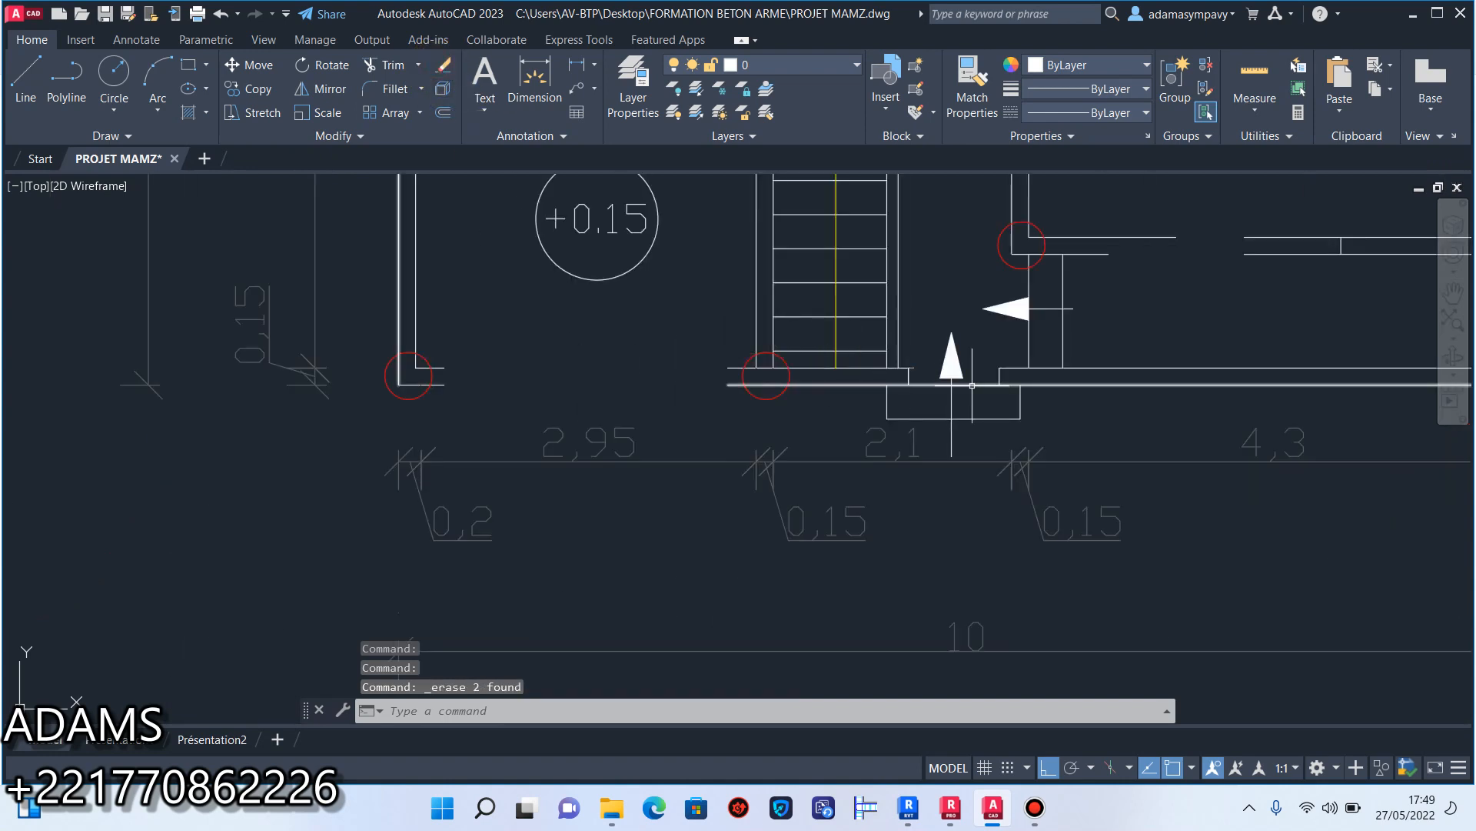
scroll(1023, 427, "up", 4)
left_click(1059, 421)
left_click(666, 356)
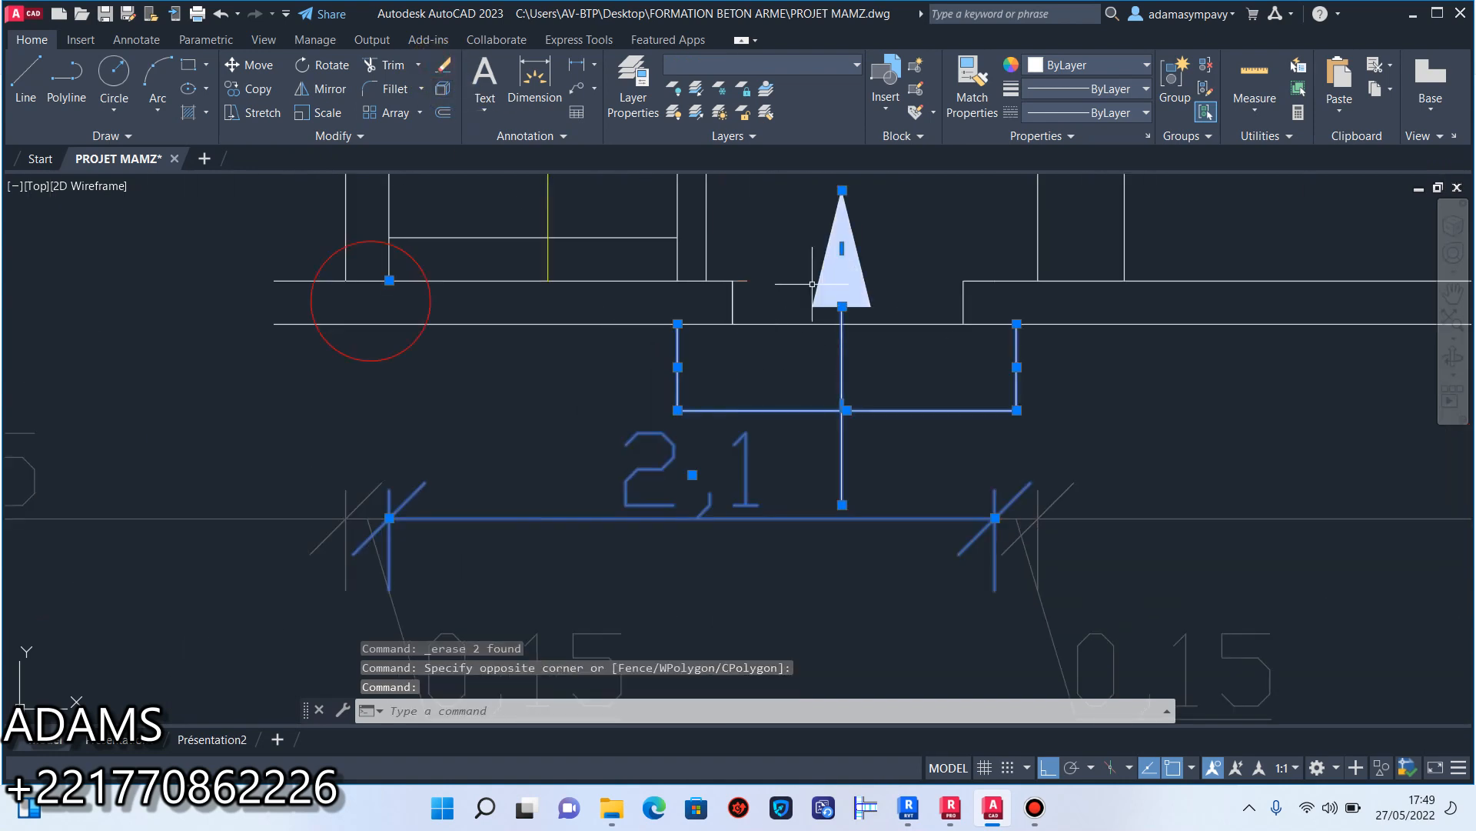
left_click(887, 350)
left_click(812, 241)
middle_click_drag(783, 310, 756, 382)
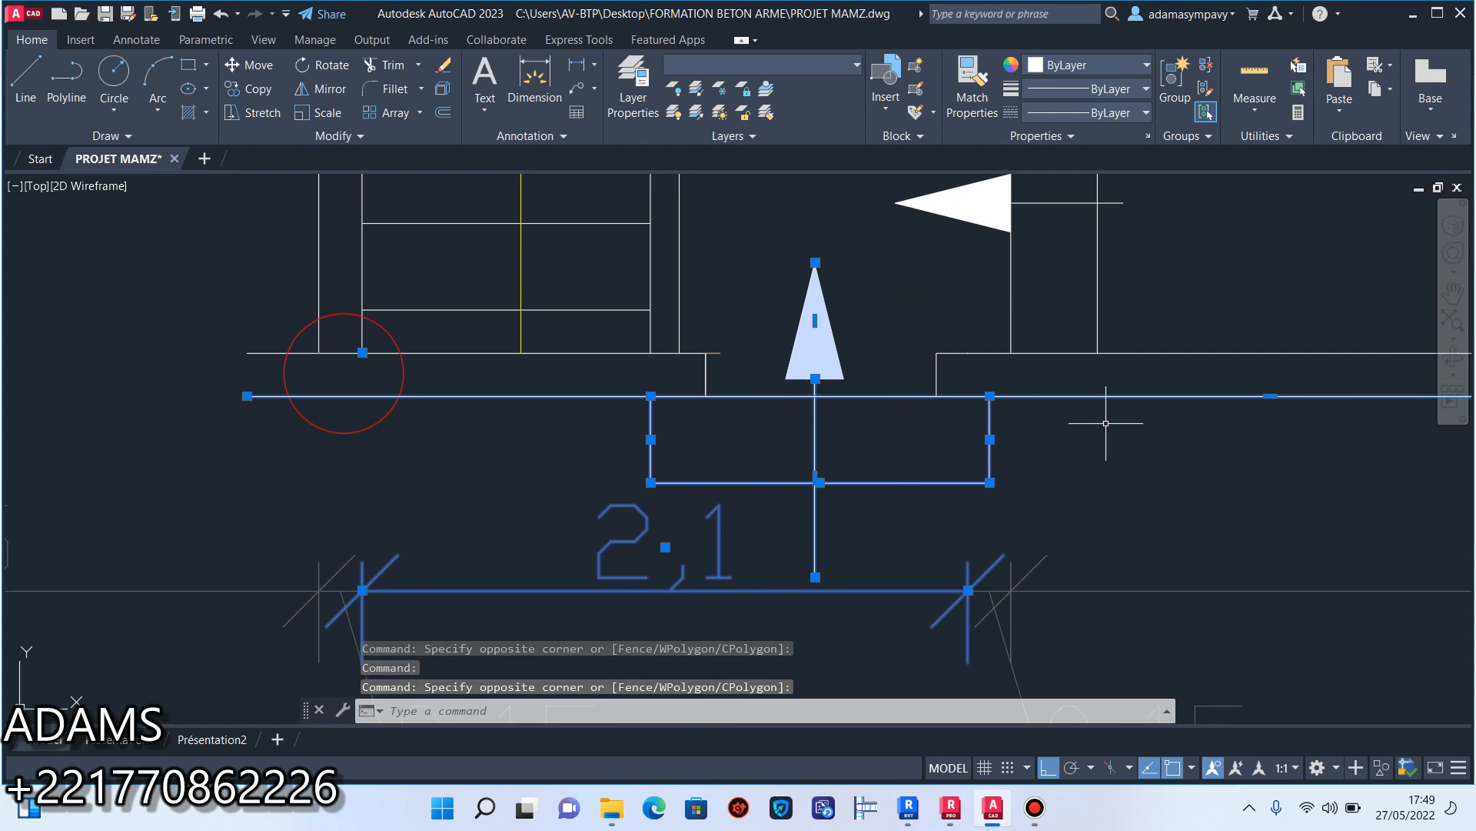
left_click(1098, 371, "shift")
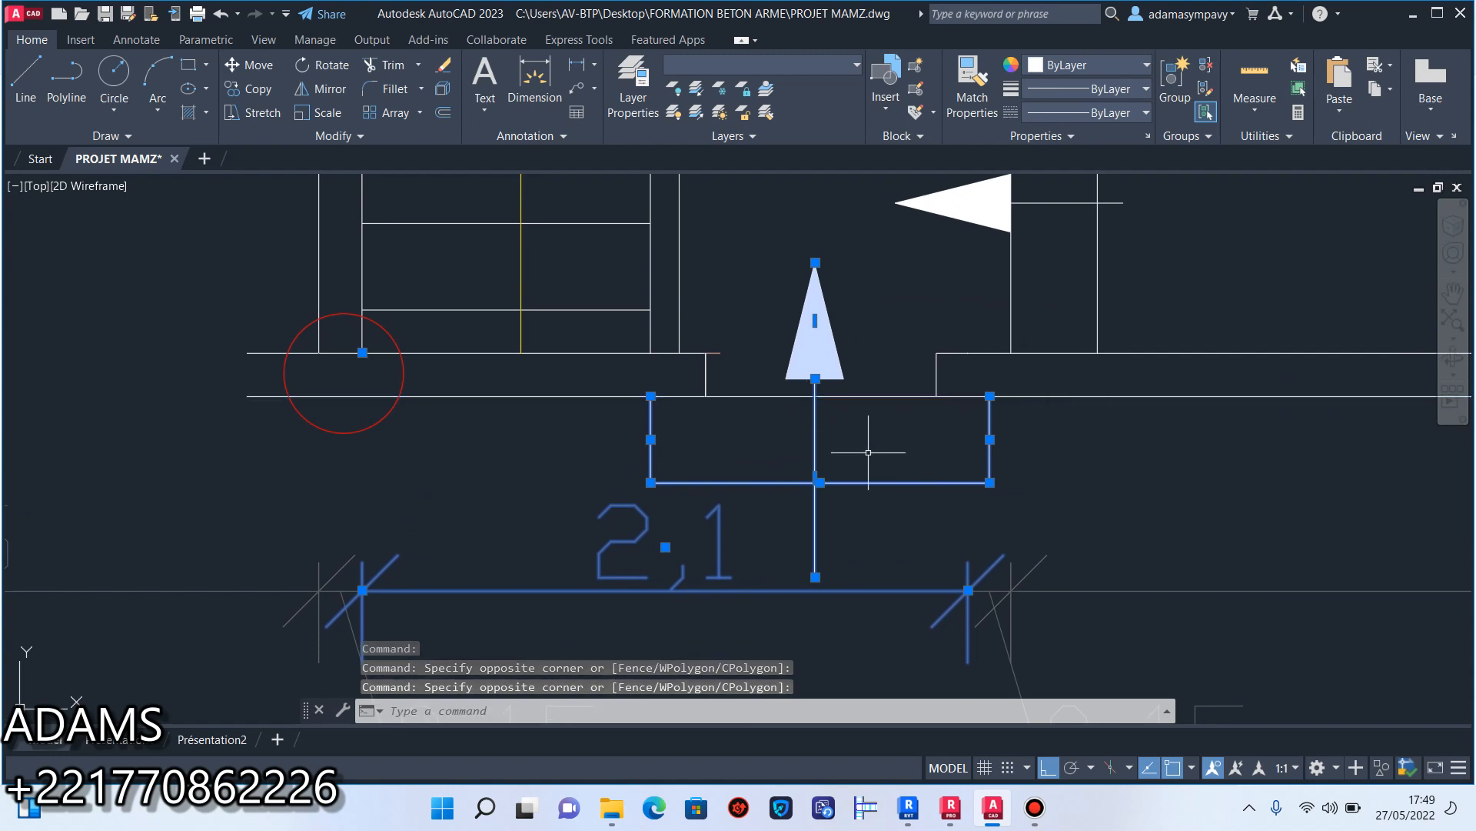
left_click(1034, 818)
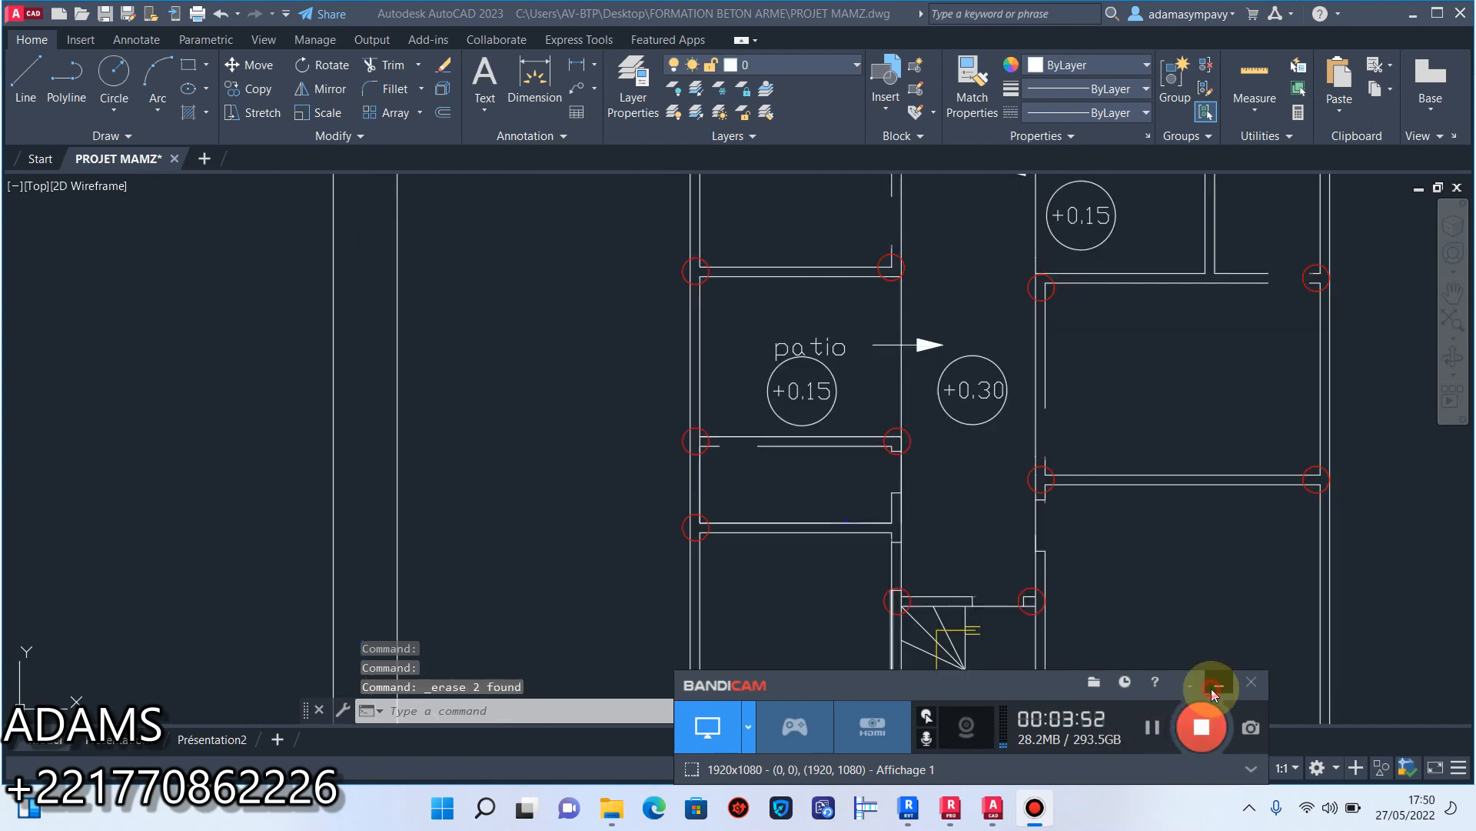
left_click(1217, 685)
Stretch the lower line of the wall below the patio across the gap to the short segment near the outer wall.
scroll(799, 423, "up", 5)
left_click(792, 496)
left_click(751, 527)
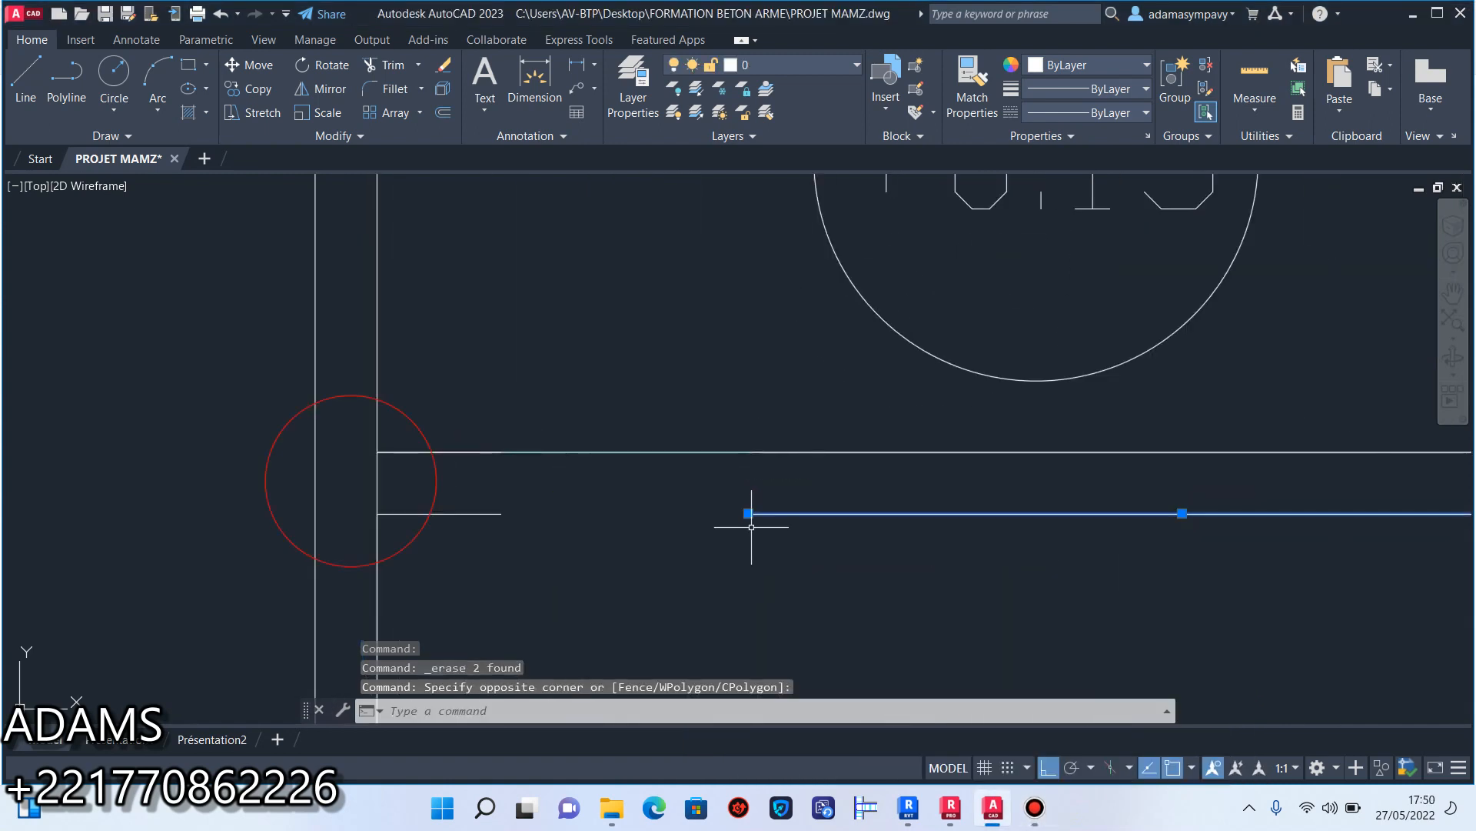
left_click(748, 513)
left_click(493, 508)
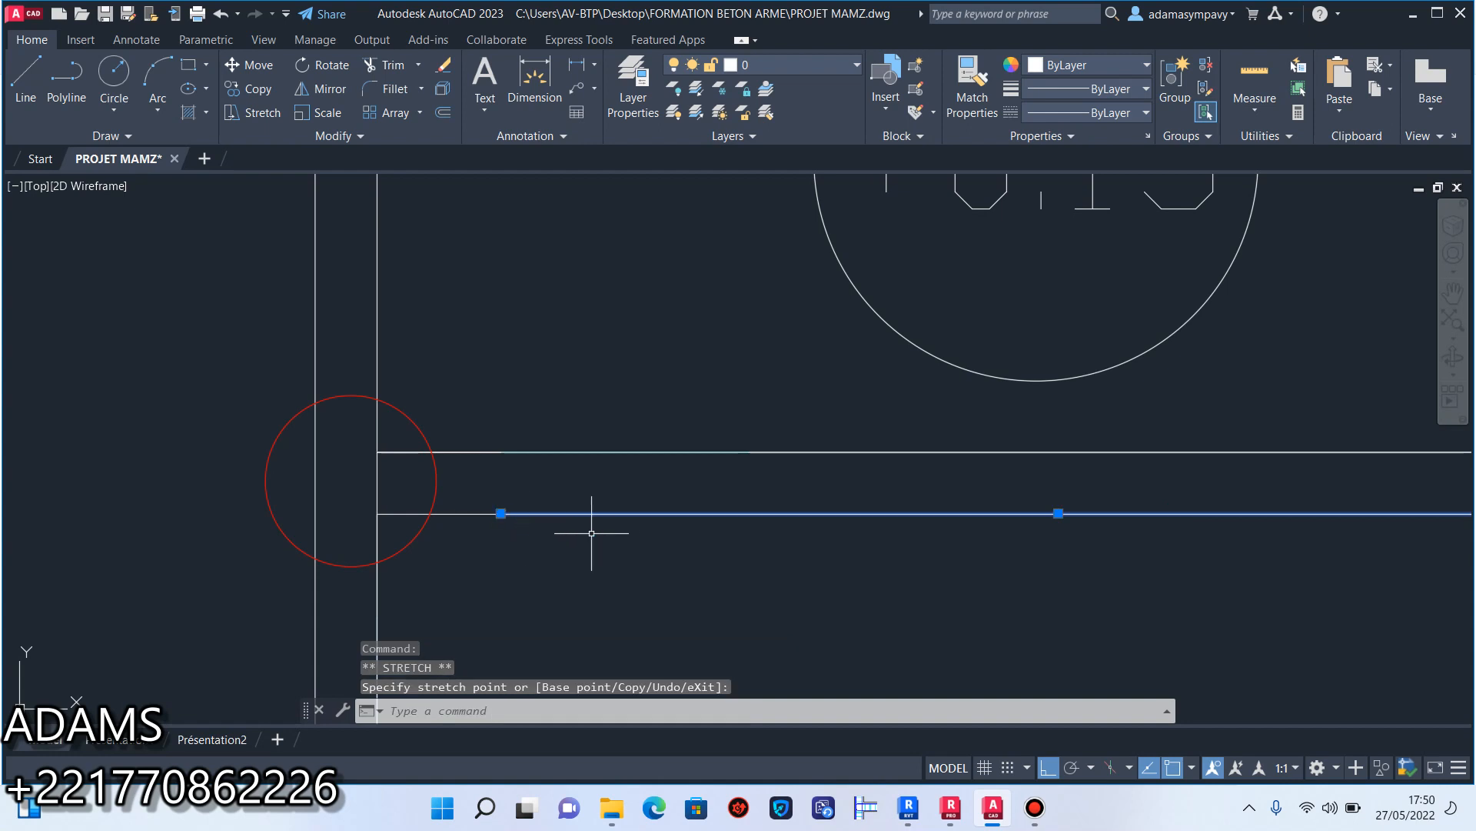
key("Escape")
Erase the two short end lines of the door opening between the corridor and the small room below the patio.
scroll(606, 529, "down", 5)
scroll(781, 528, "up", 4)
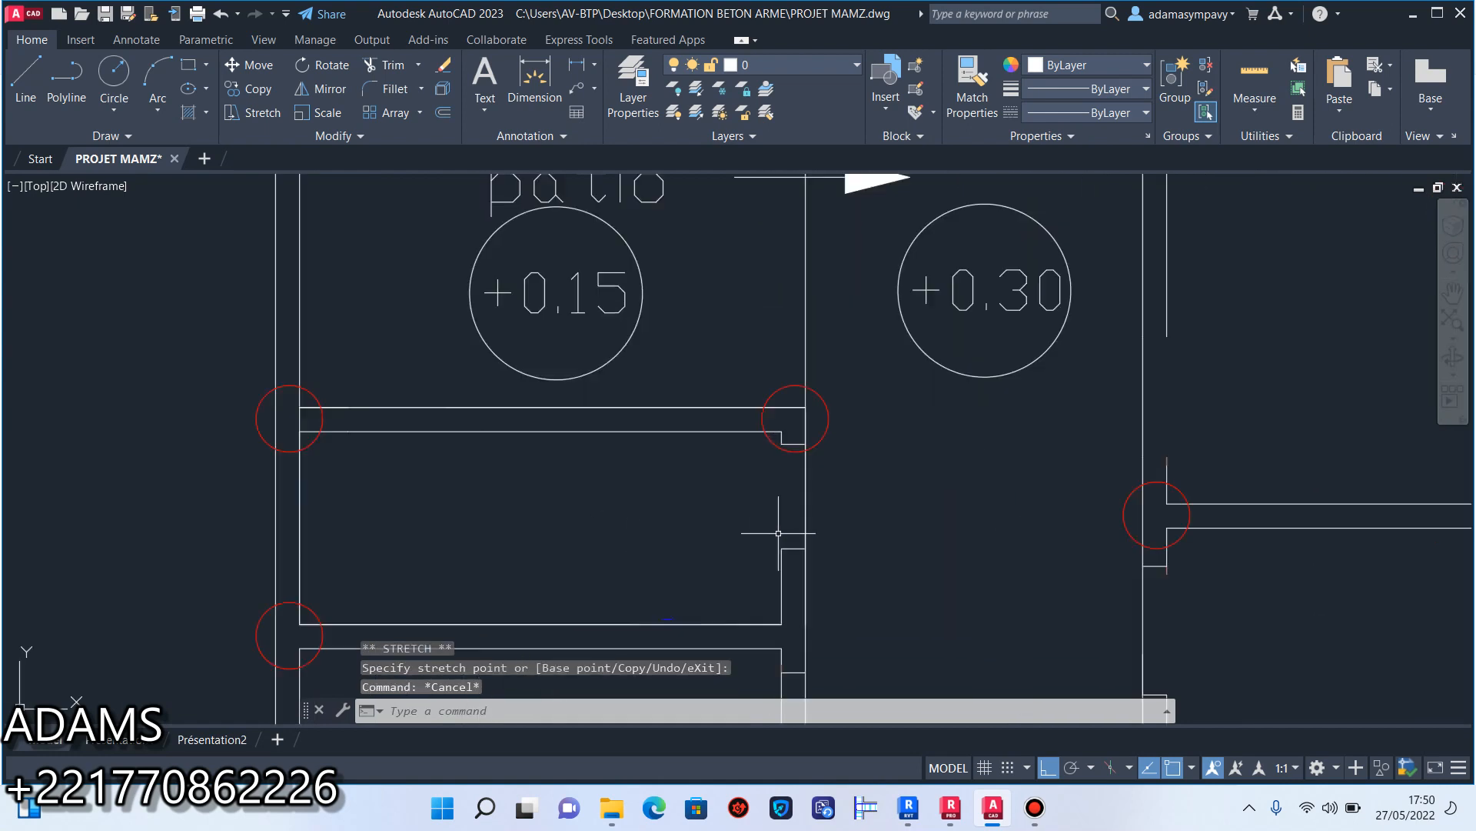
left_click(802, 568)
left_click(791, 420)
scroll(797, 389, "up", 4)
left_click(797, 390)
left_click(791, 355)
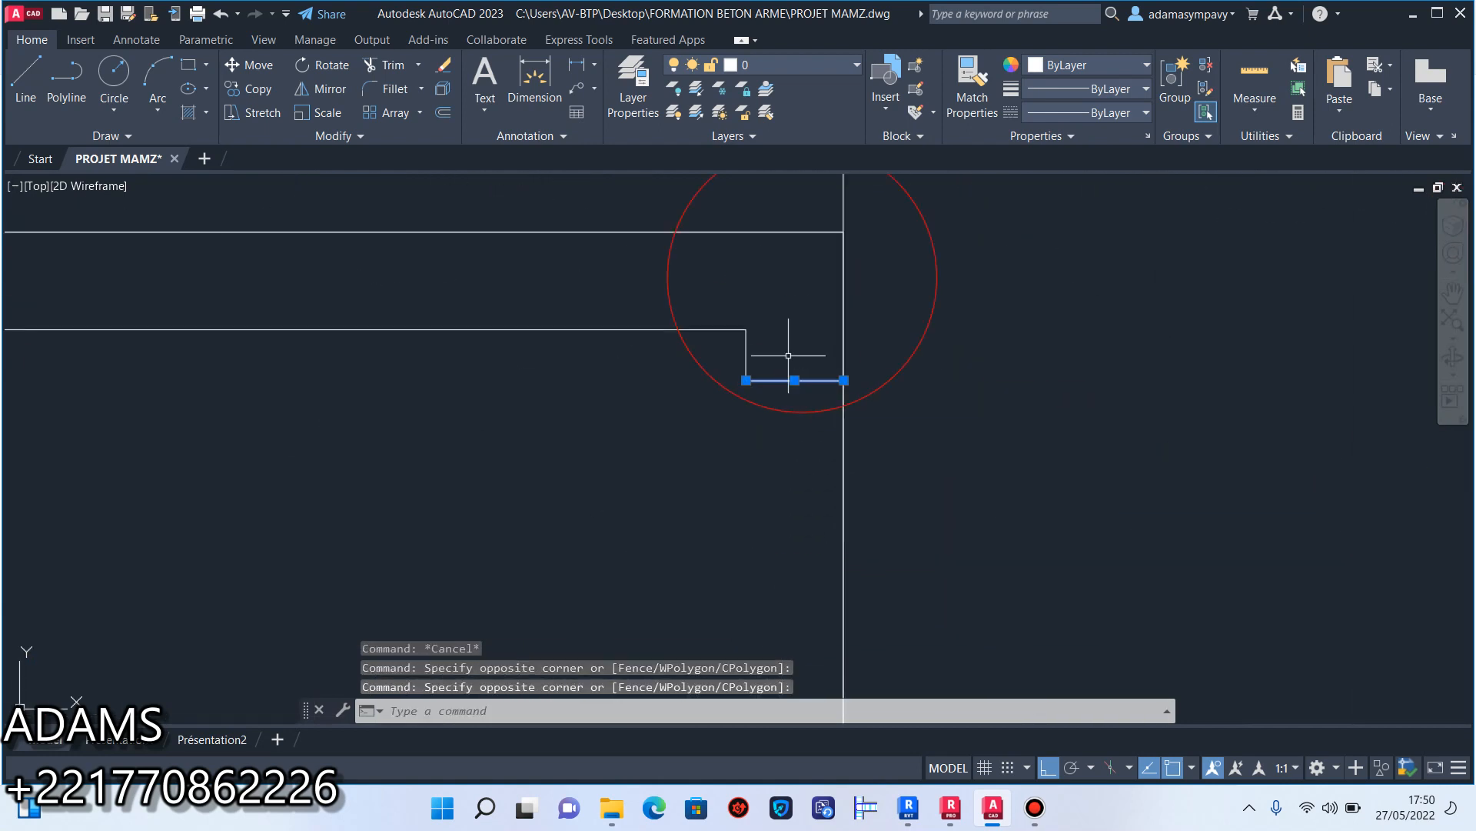
left_click(442, 69)
Stretch the small room's inner corridor-side wall line up to the room's upper corner to close the door opening.
scroll(883, 409, "down", 3)
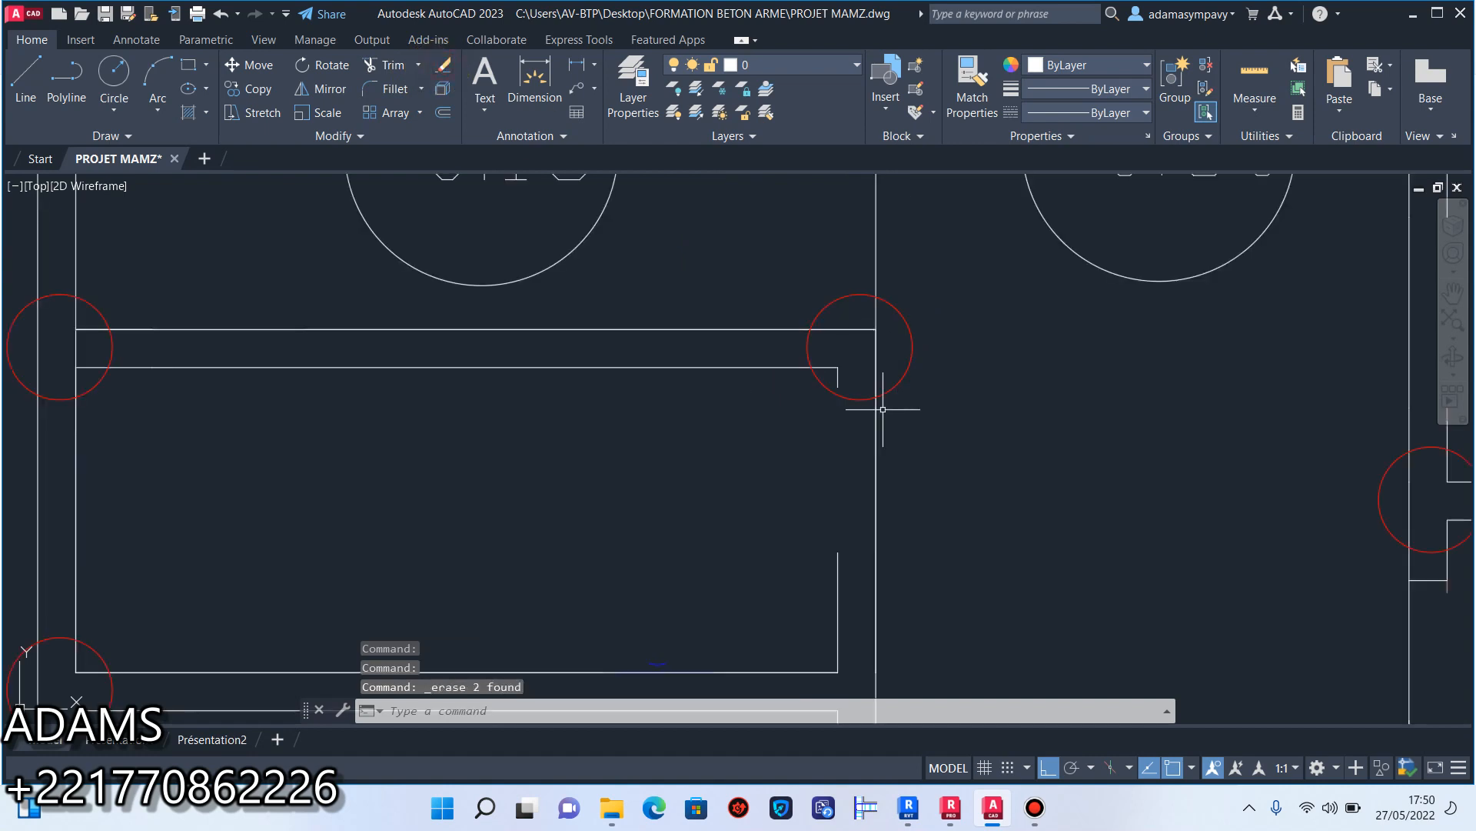
left_click(856, 548)
left_click(812, 553)
left_click(838, 552)
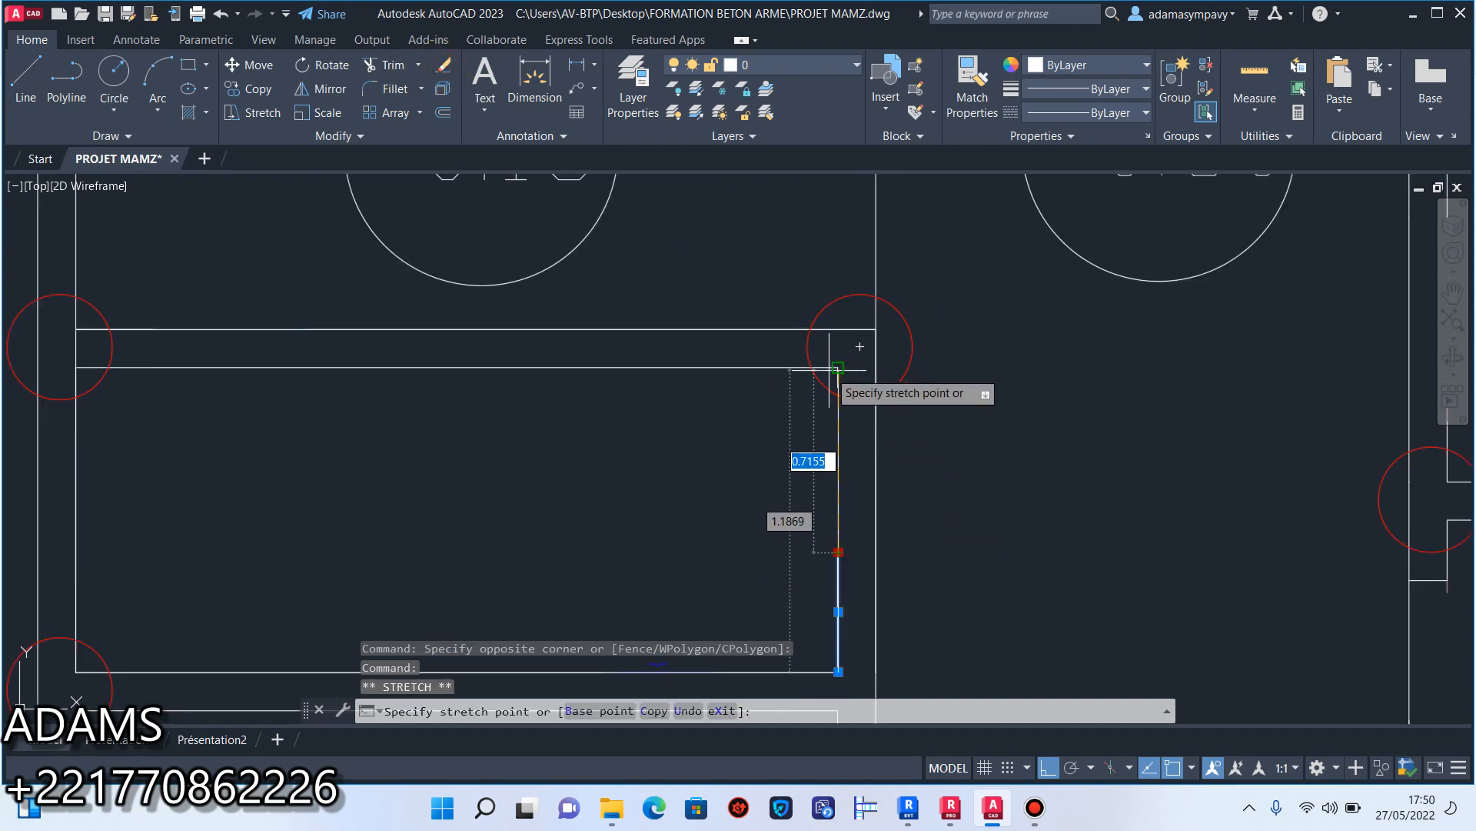
left_click(830, 371)
key("Escape")
Erase the short end line in the corridor-side wall just below that small room.
scroll(792, 396, "down", 5)
middle_click_drag(844, 473, 795, 461)
scroll(779, 480, "up", 4)
scroll(731, 466, "up", 2)
left_click(721, 464)
left_click(708, 444)
key("Delete")
Erase the two end lines of the opening in the opposite corridor wall, just below its junction with the cross wall.
scroll(870, 435, "down", 5)
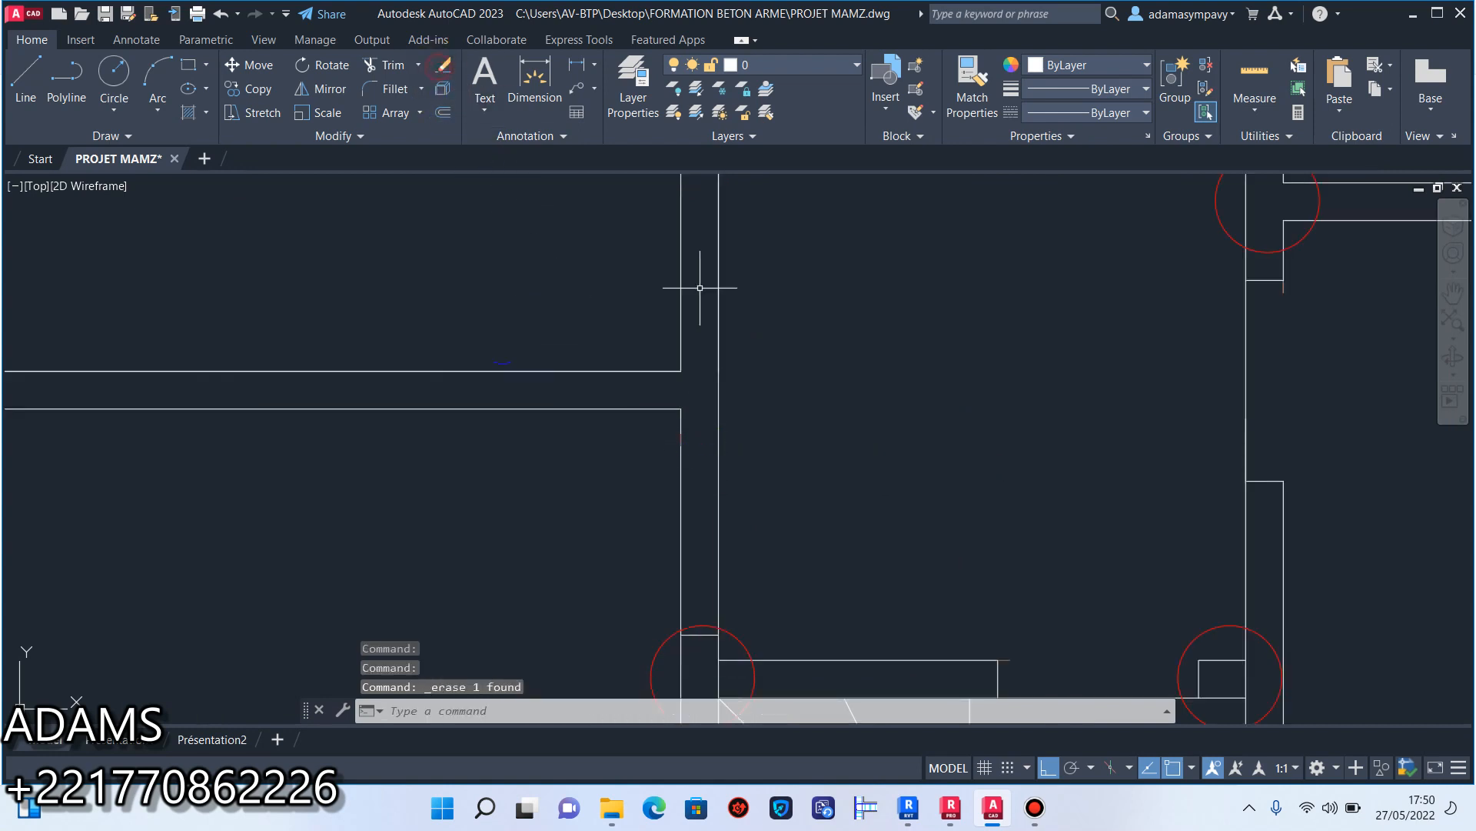
scroll(823, 461, "up", 5)
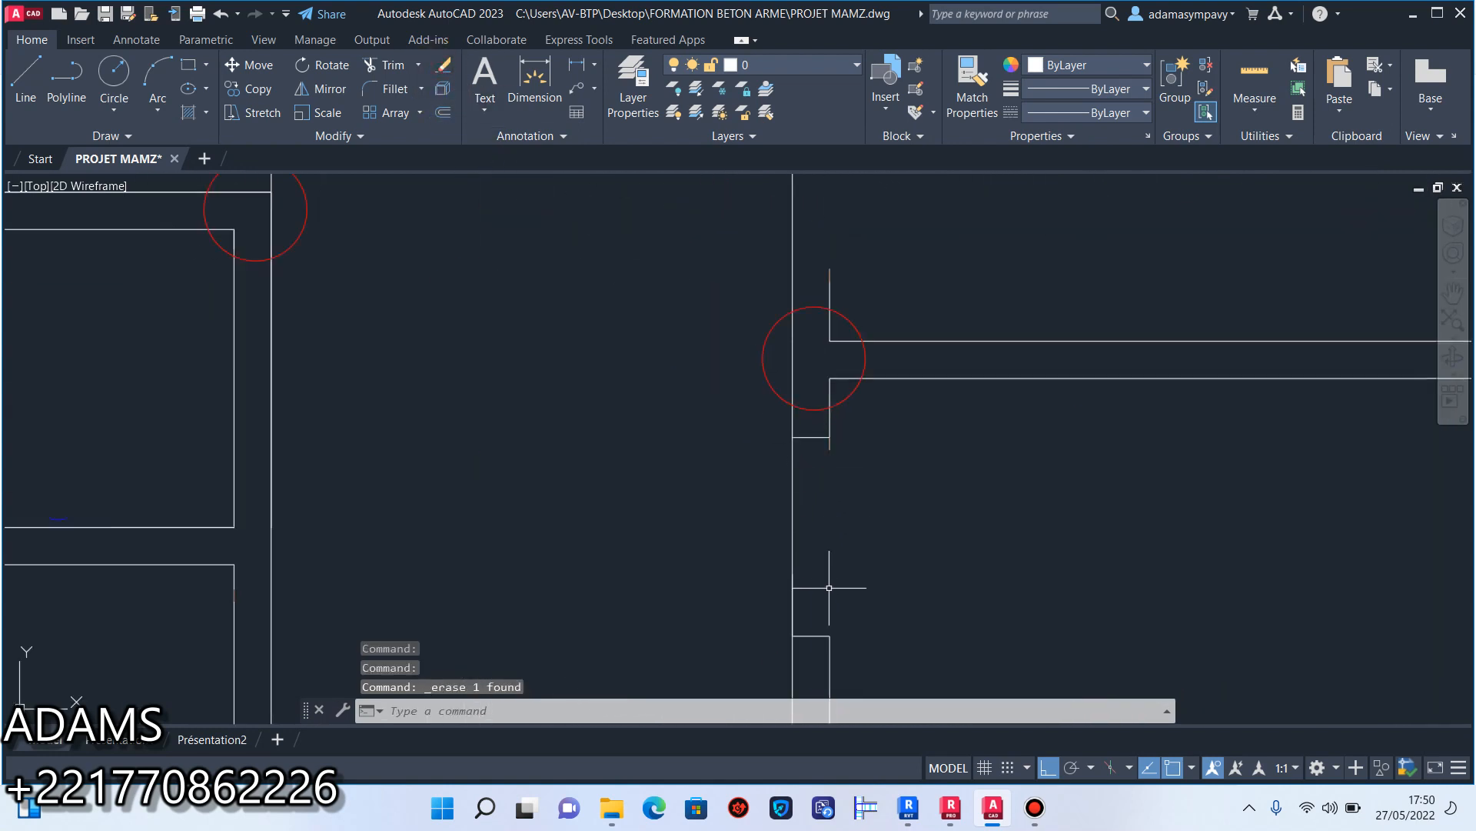
left_click(823, 641)
left_click(808, 428)
left_click(442, 73)
Stretch the room-side line of that corridor wall up past the cross wall to the next room's upper corner, closing the openings.
scroll(862, 542, "down", 2)
middle_click_drag(858, 546, 849, 481)
scroll(839, 559, "up", 4)
left_click(835, 559)
left_click(793, 466)
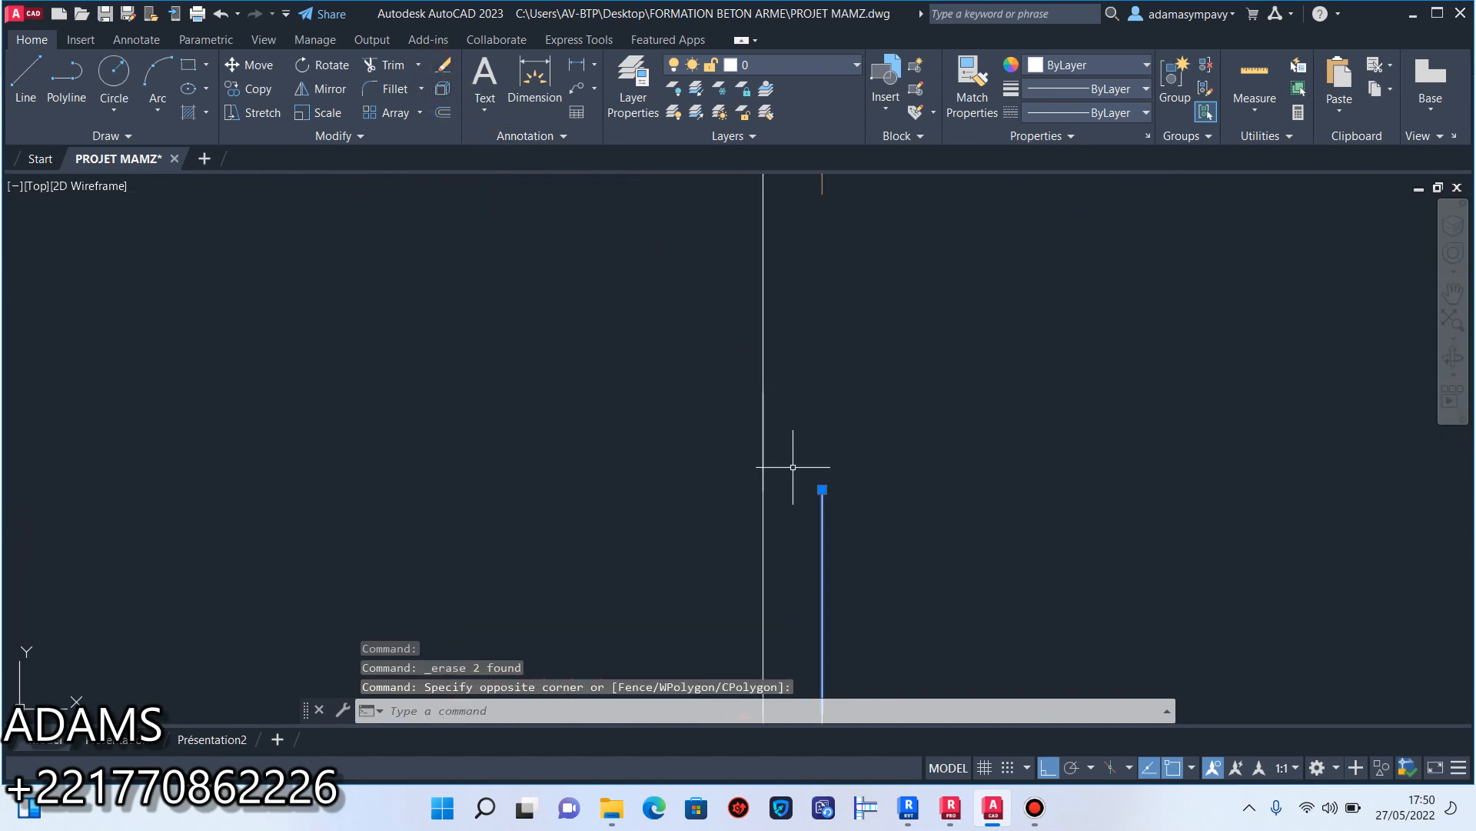
left_click(822, 490)
scroll(799, 492, "down", 3)
scroll(807, 423, "up", 6)
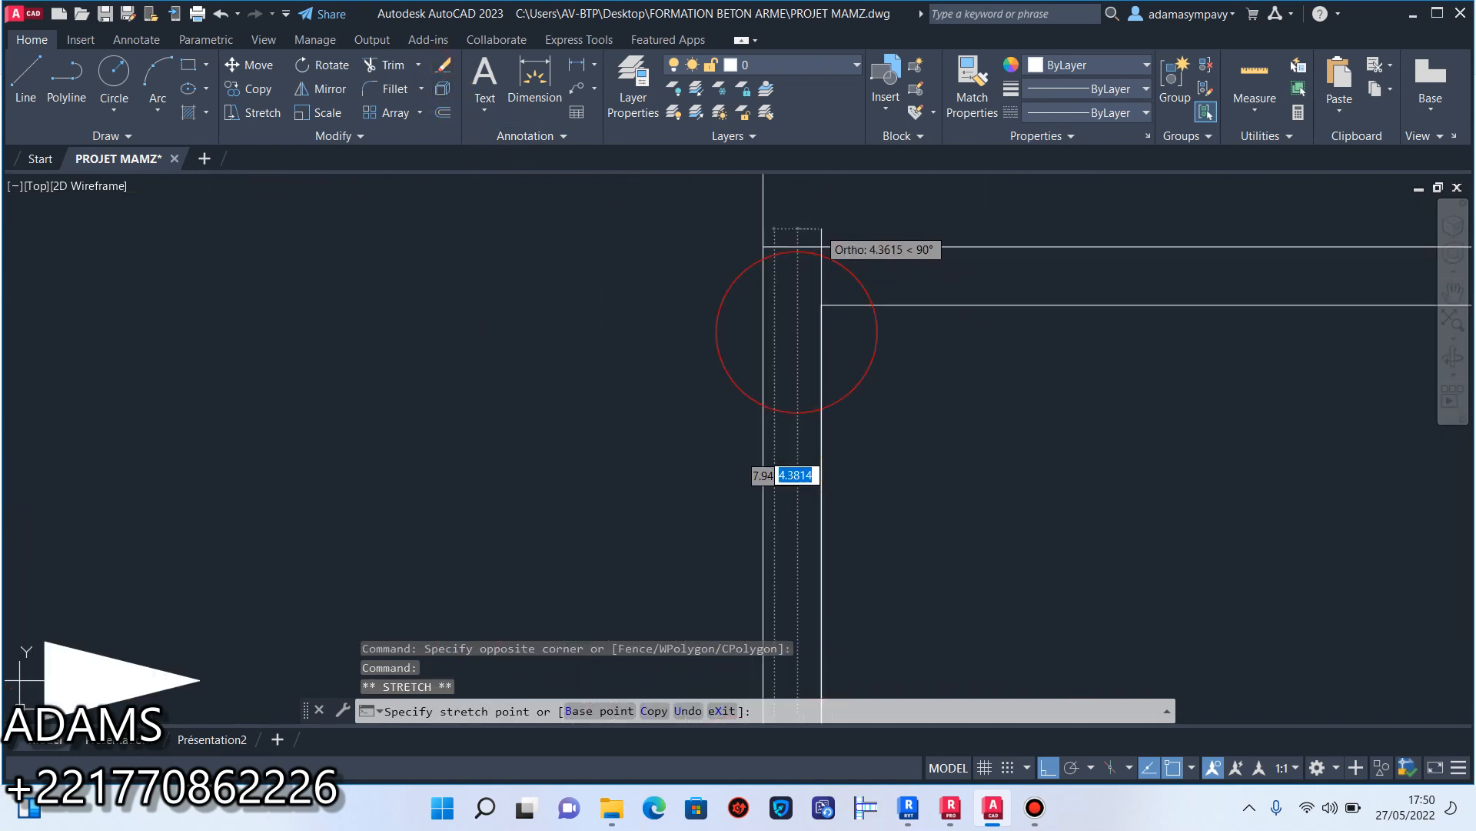
key("Escape")
Stretch the lower line of the wall below the 2,65 and 1,65 rooms across the gap to the segment near the outer wall.
scroll(824, 307, "down", 5)
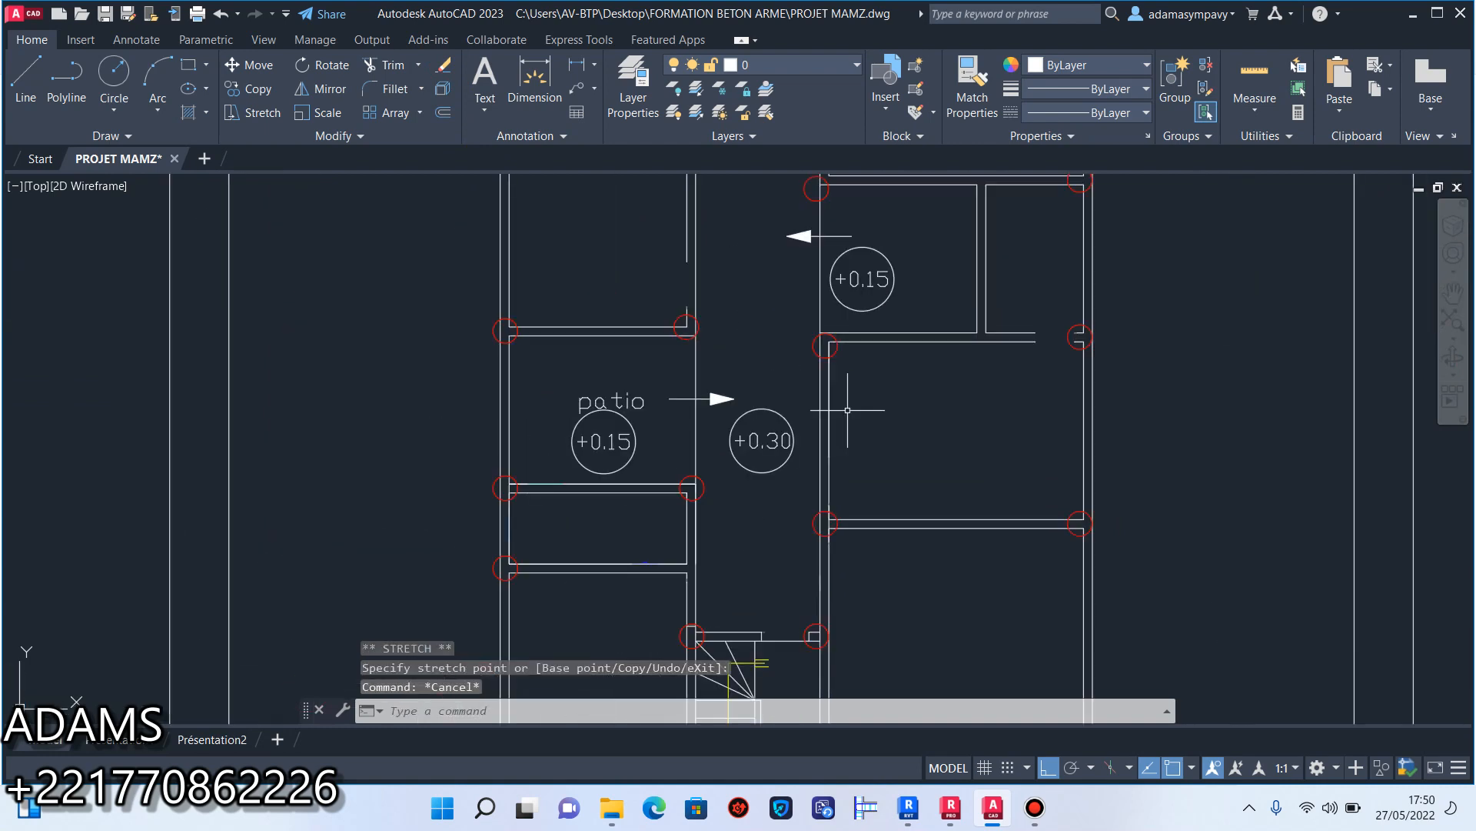
scroll(861, 415, "up", 1)
middle_click_drag(868, 381, 737, 522)
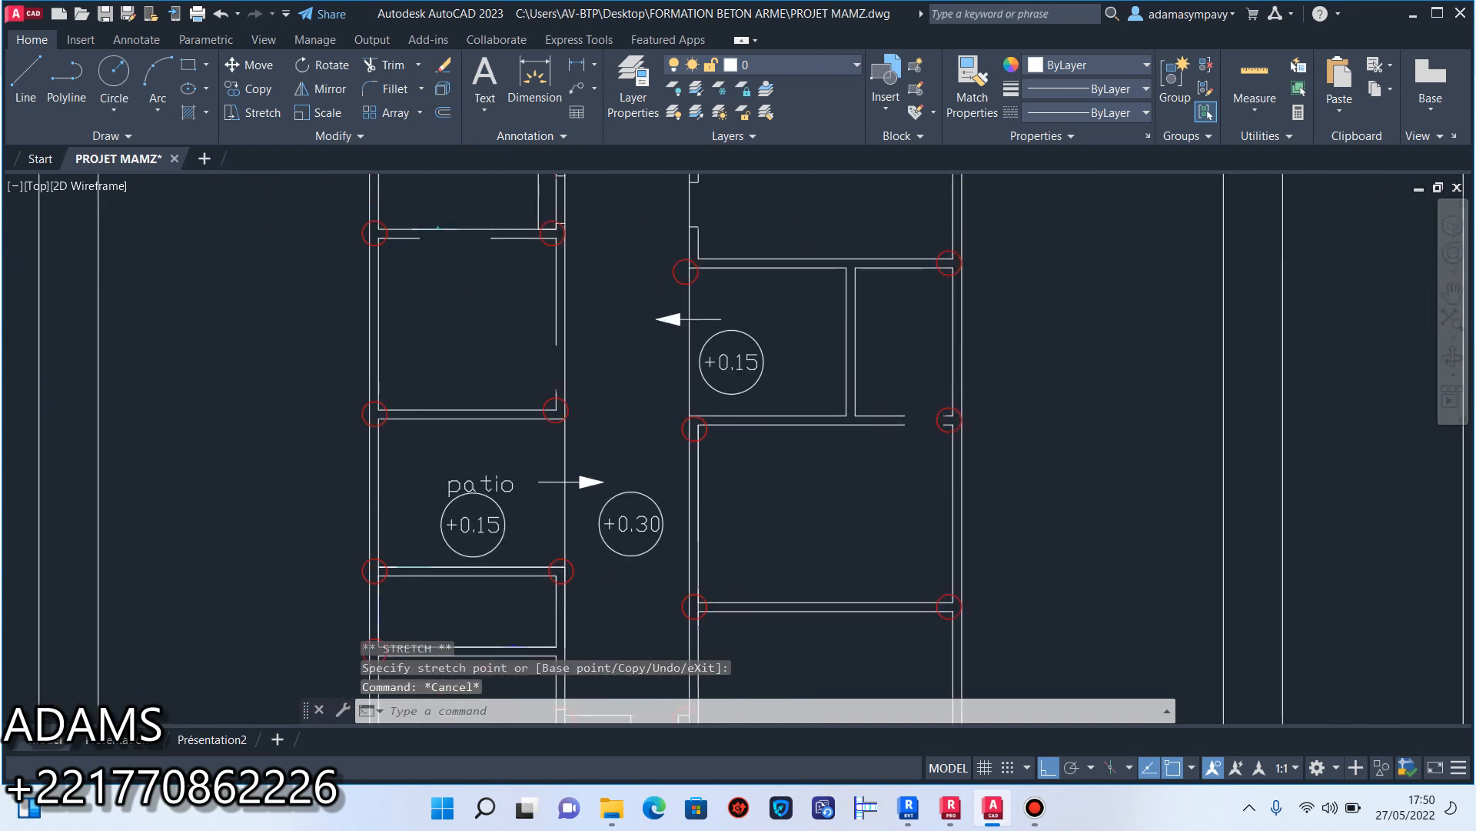
scroll(913, 422, "up", 7)
left_click(808, 481)
left_click(704, 504)
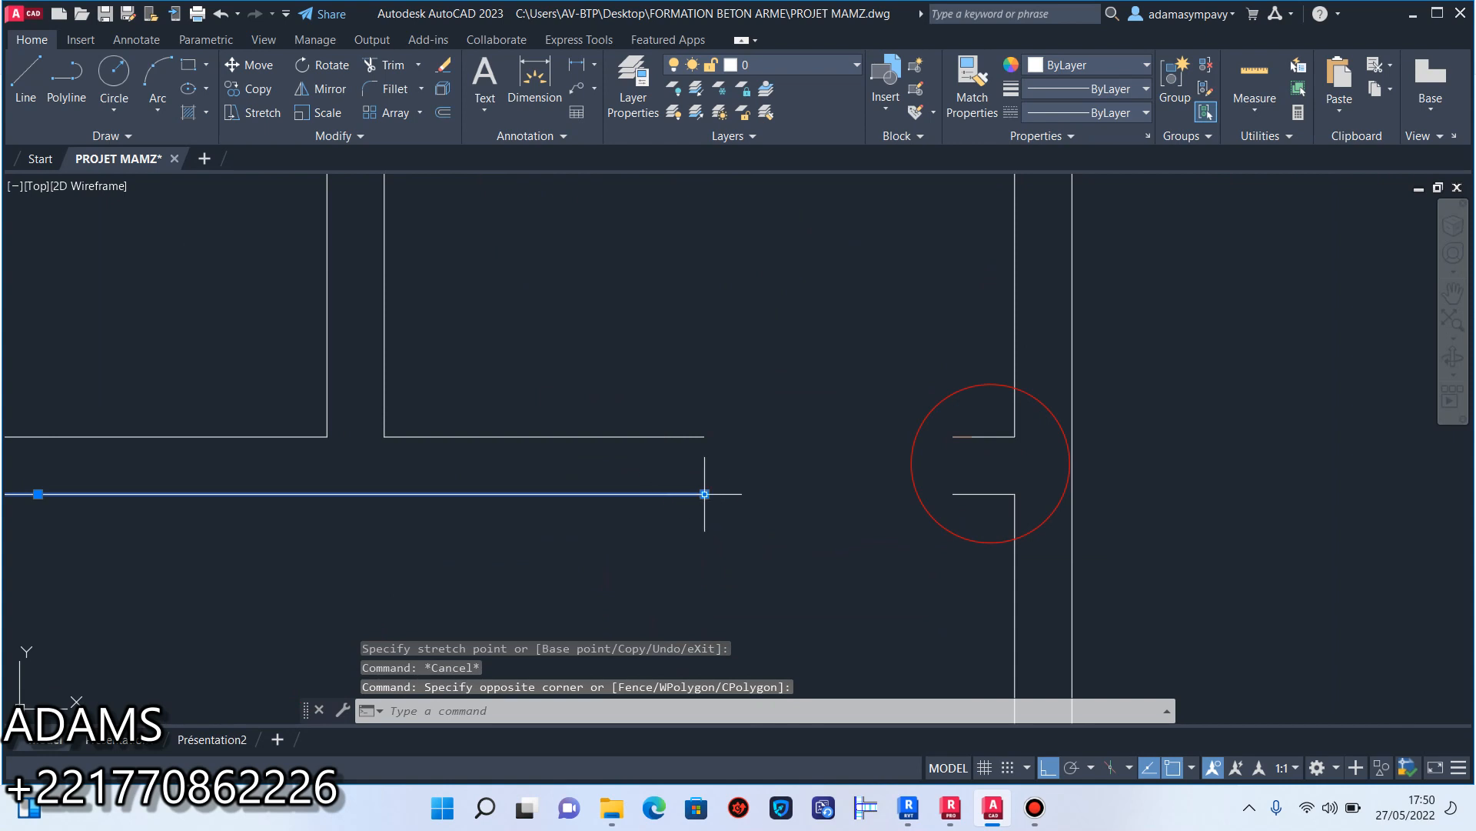
left_click(705, 494)
left_click(991, 462)
key("Escape")
Stretch the upper line of that same cross wall across the gap to the room's inner corner at the outer wall.
left_click(791, 379)
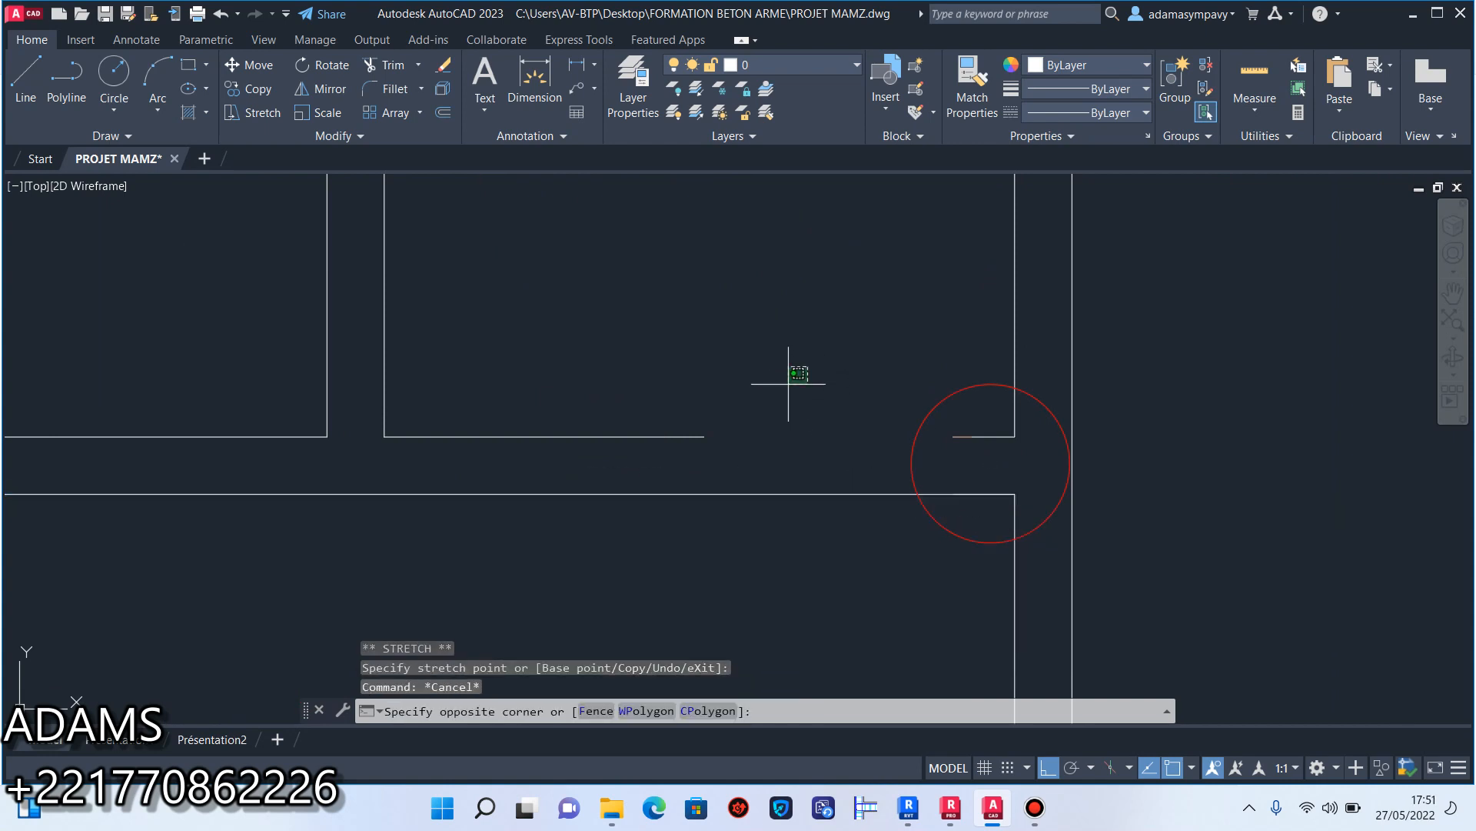
left_click(688, 442)
left_click(704, 436)
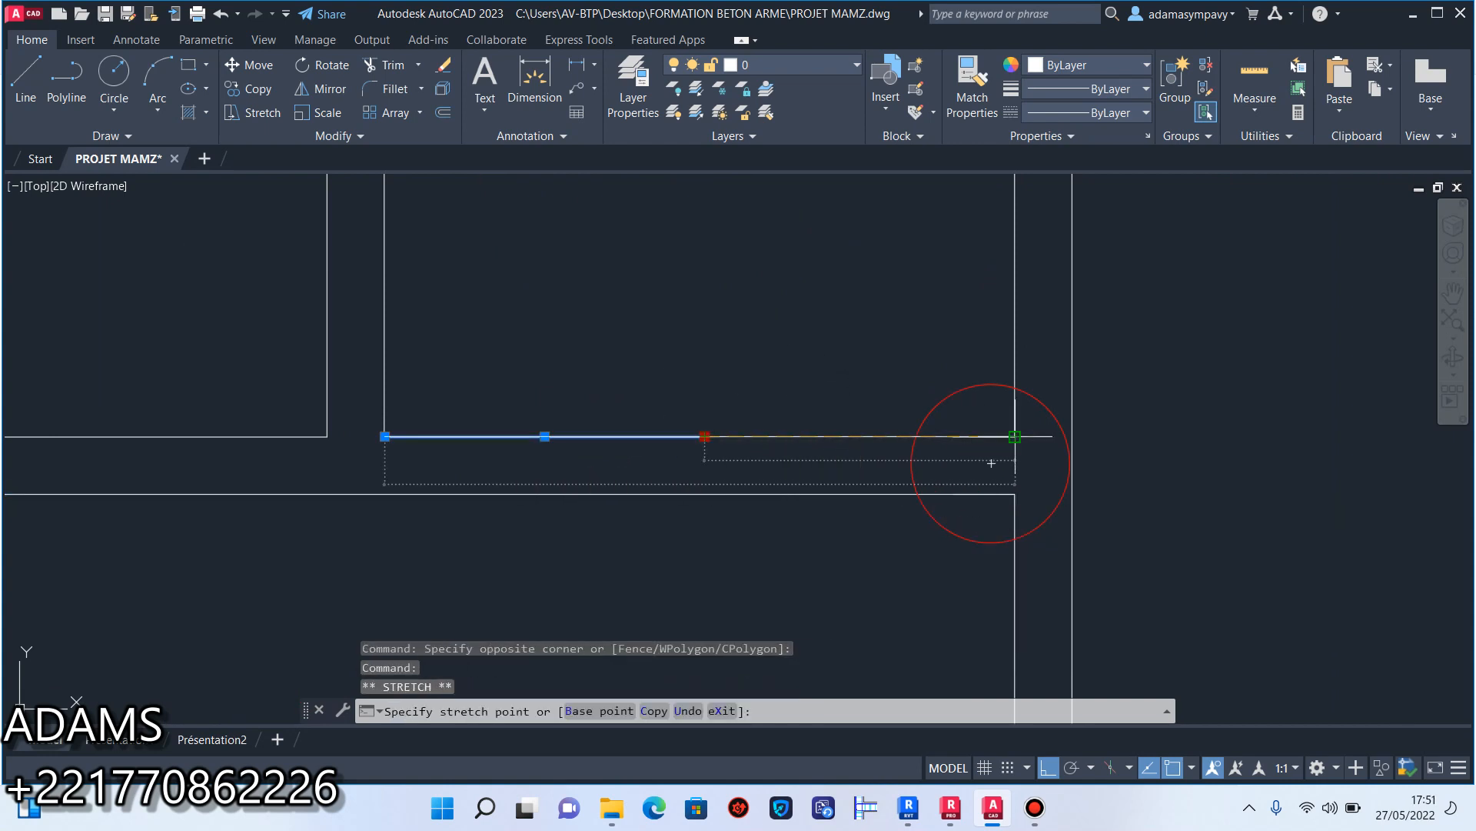
key("Escape")
Erase the two end lines of the opening in the right-hand corridor wall, near the corridor's upper end.
scroll(850, 482, "down", 5)
scroll(802, 452, "up", 8)
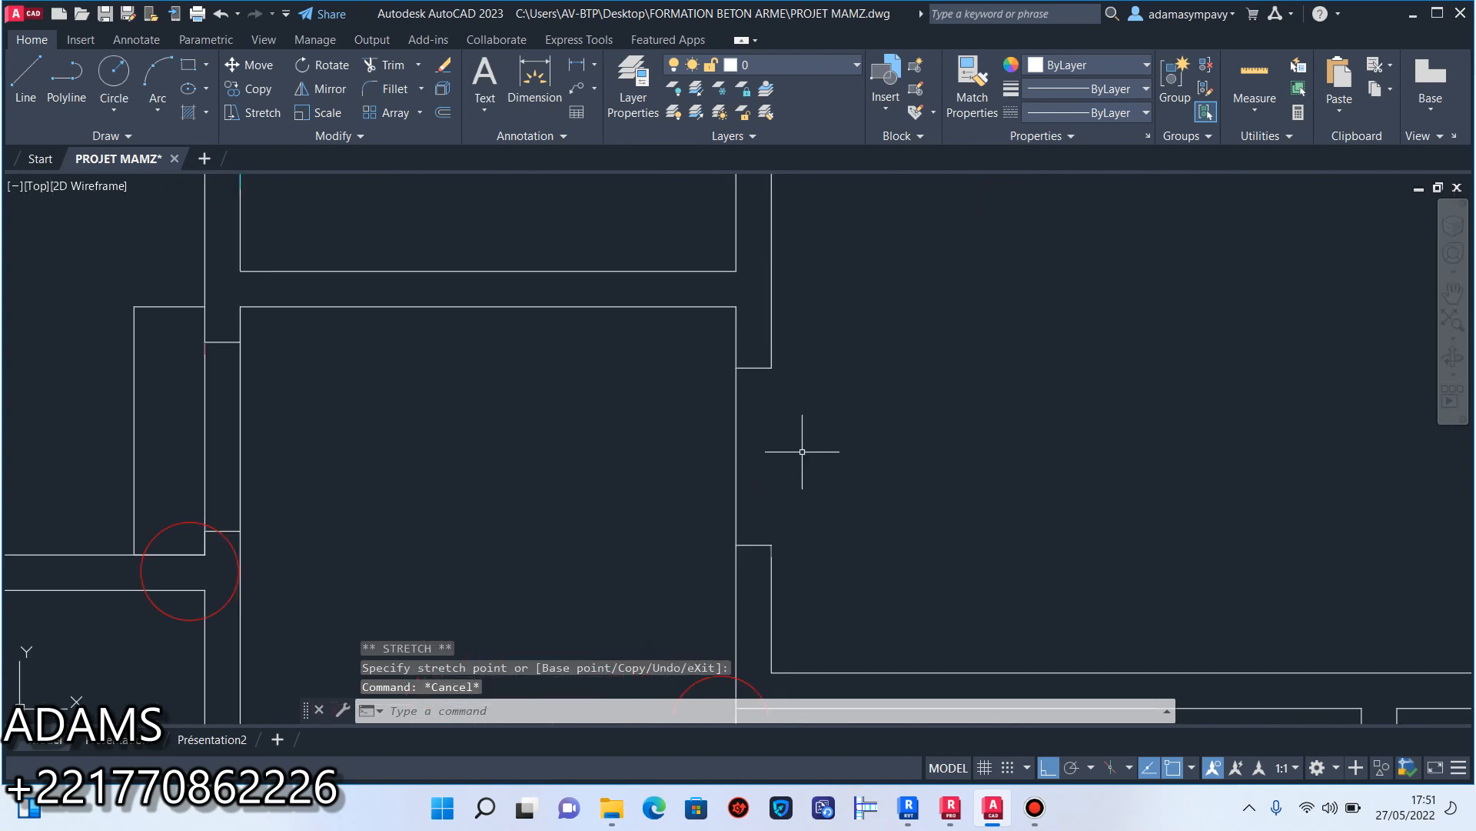
left_click(765, 560)
left_click(756, 362)
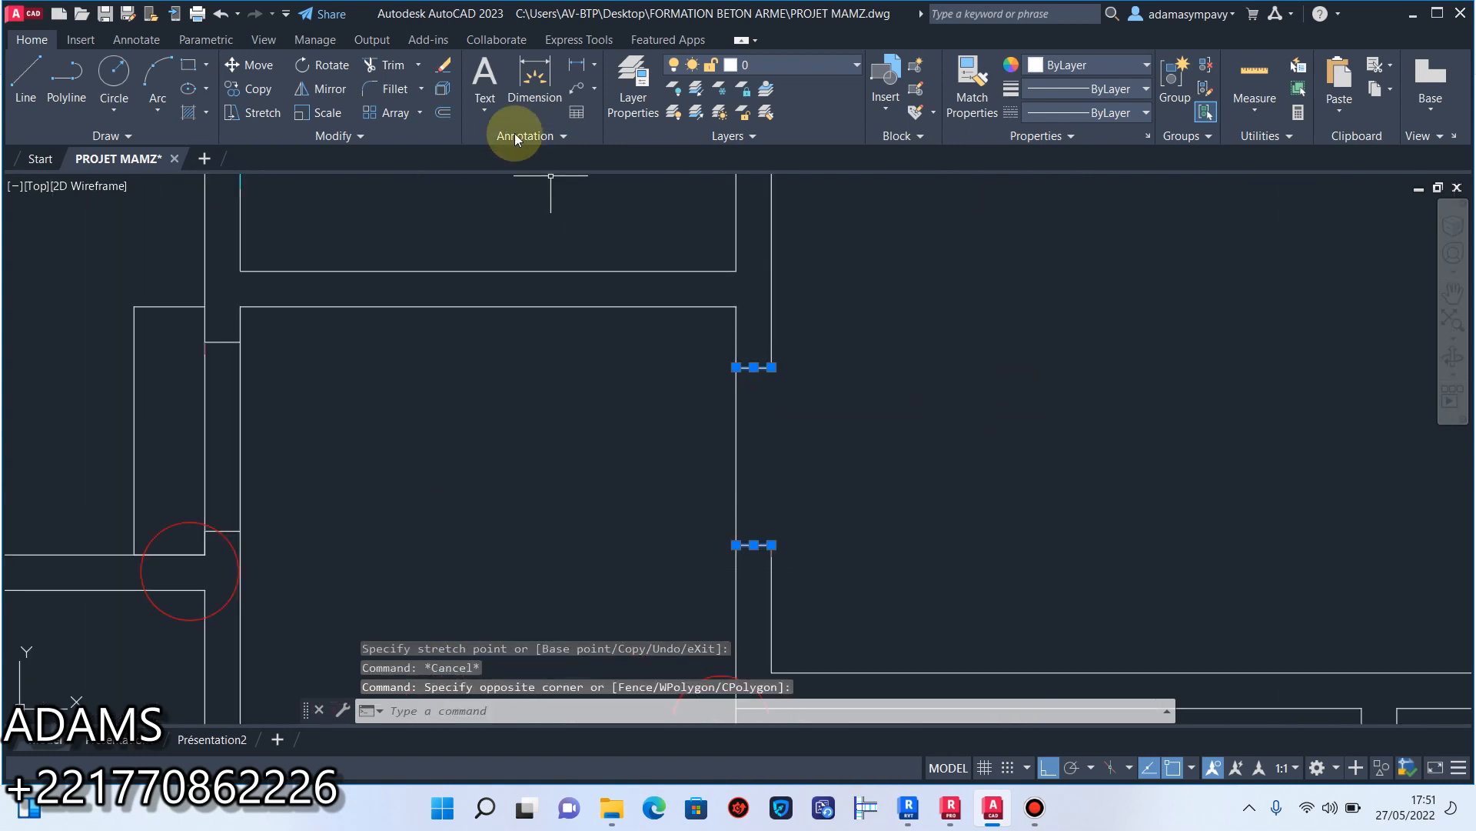
left_click(442, 86)
Stretch the room-side line of that corridor wall up across the opening to the inner line of the upper outer wall.
scroll(784, 400, "down", 3)
scroll(807, 469, "up", 3)
left_click(819, 540)
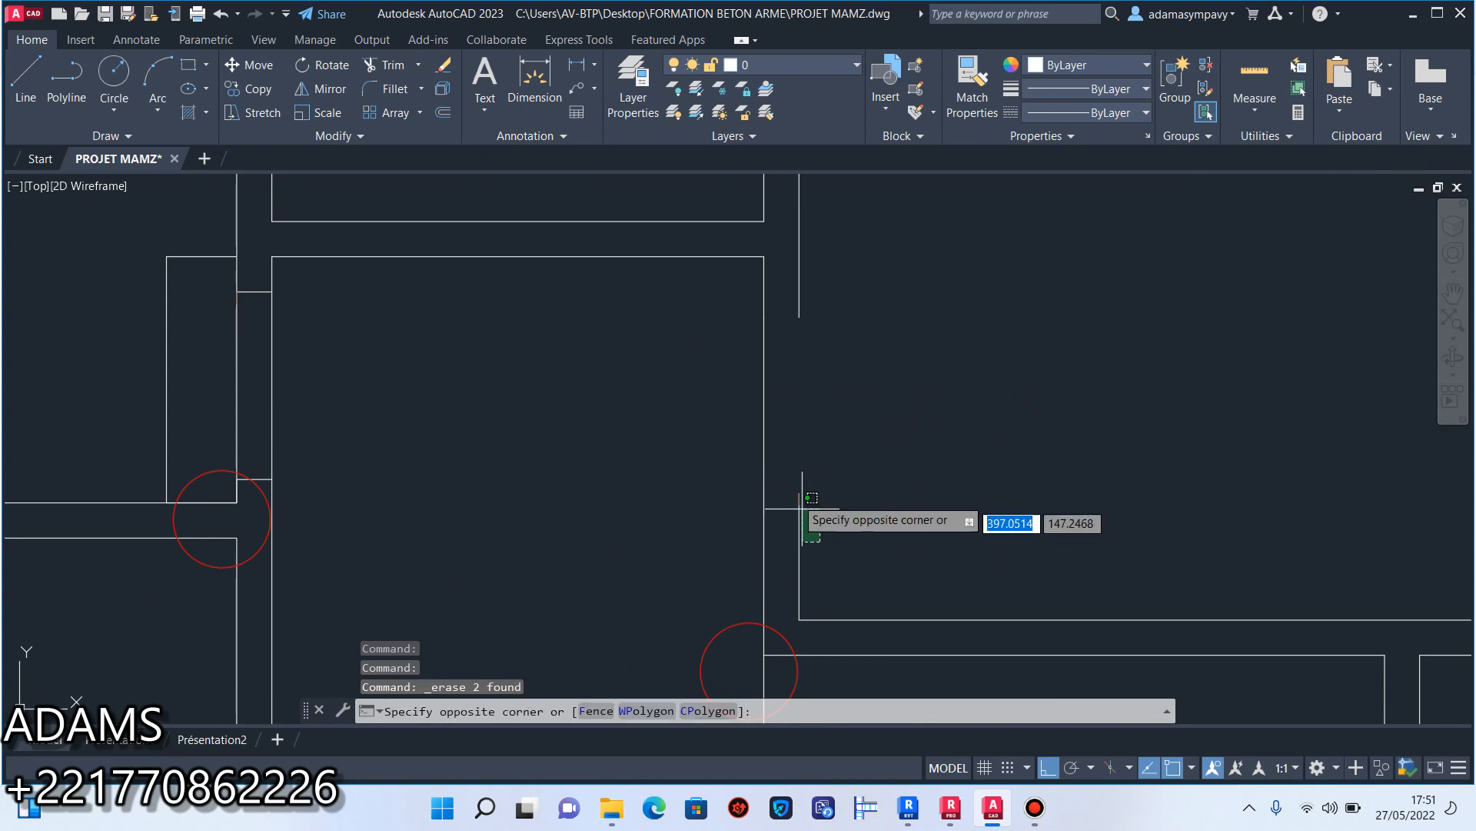
left_click(799, 498)
left_click(799, 498)
scroll(811, 443, "down", 3)
scroll(800, 557, "up", 4)
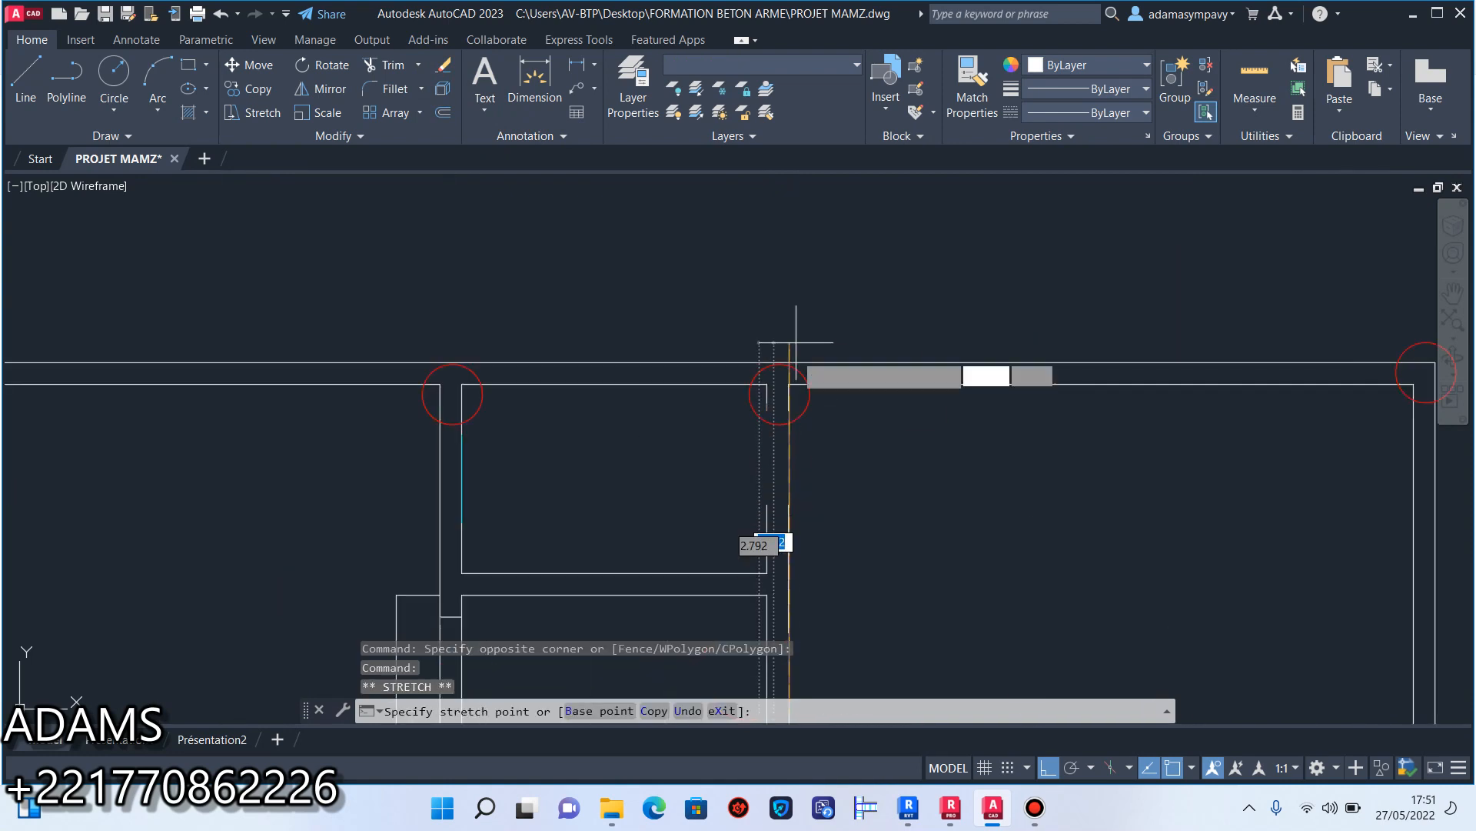
key("Escape")
left_click(779, 413)
left_click(767, 397)
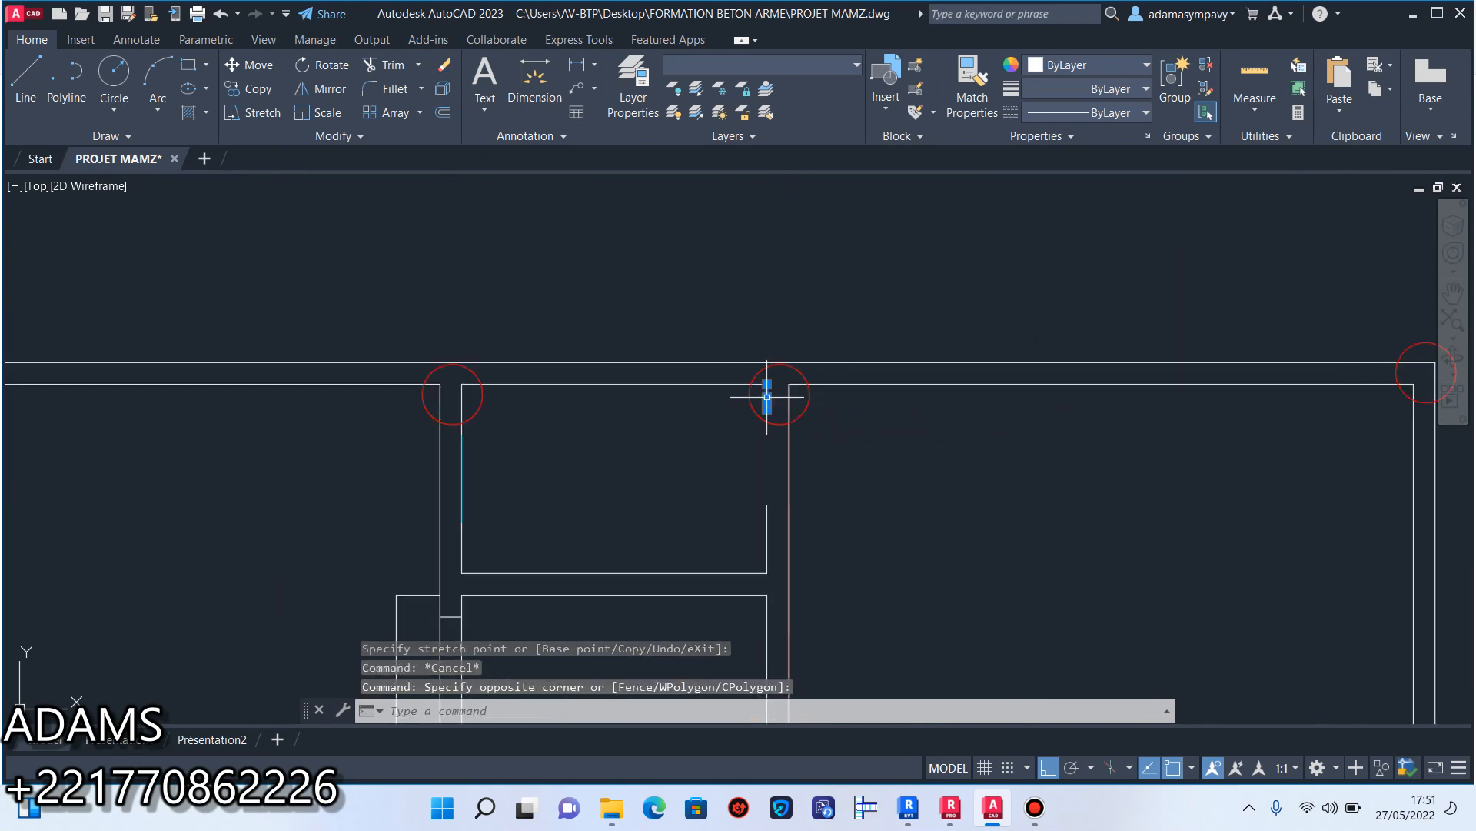
left_click(766, 406)
key("Escape")
Stretch the inner side-wall line of the small room above the corridor up across its gap to the short stub.
scroll(812, 512, "down", 2)
scroll(806, 515, "up", 3)
left_click(792, 519)
left_click(772, 501)
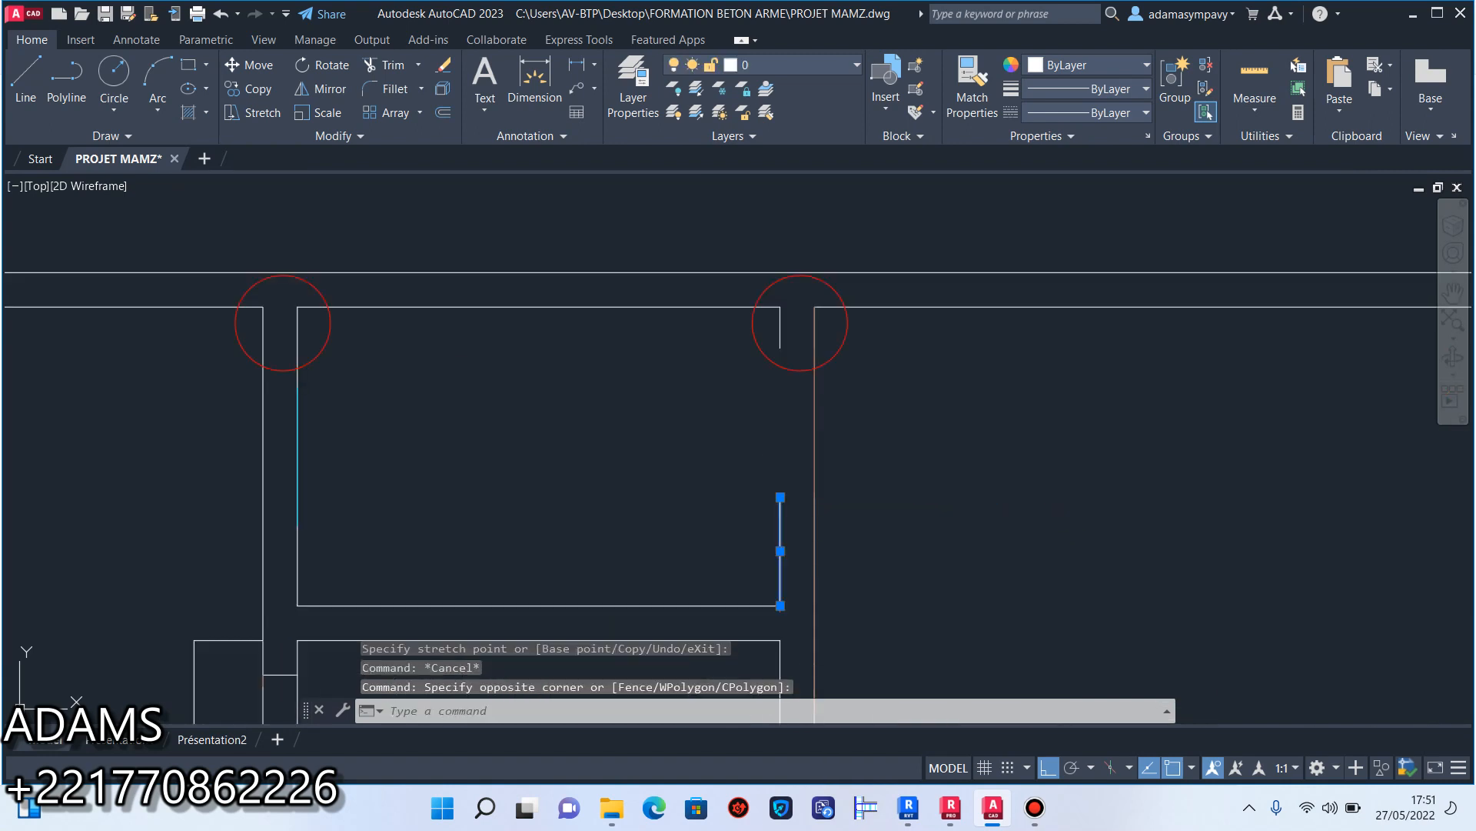
left_click(781, 497)
key("Escape")
Erase the narrow box outline in the left room and the two end lines of the adjoining opening in the corridor wall.
scroll(646, 387, "down", 3)
scroll(646, 386, "up", 5)
left_click(659, 435)
left_click(583, 312)
left_click(690, 430)
left_click(683, 382)
left_click(615, 477)
left_click(518, 356)
scroll(622, 512, "down", 4)
middle_click_drag(622, 512, 623, 313)
scroll(580, 421, "up", 2)
scroll(580, 421, "up", 2)
scroll(779, 314, "up", 6)
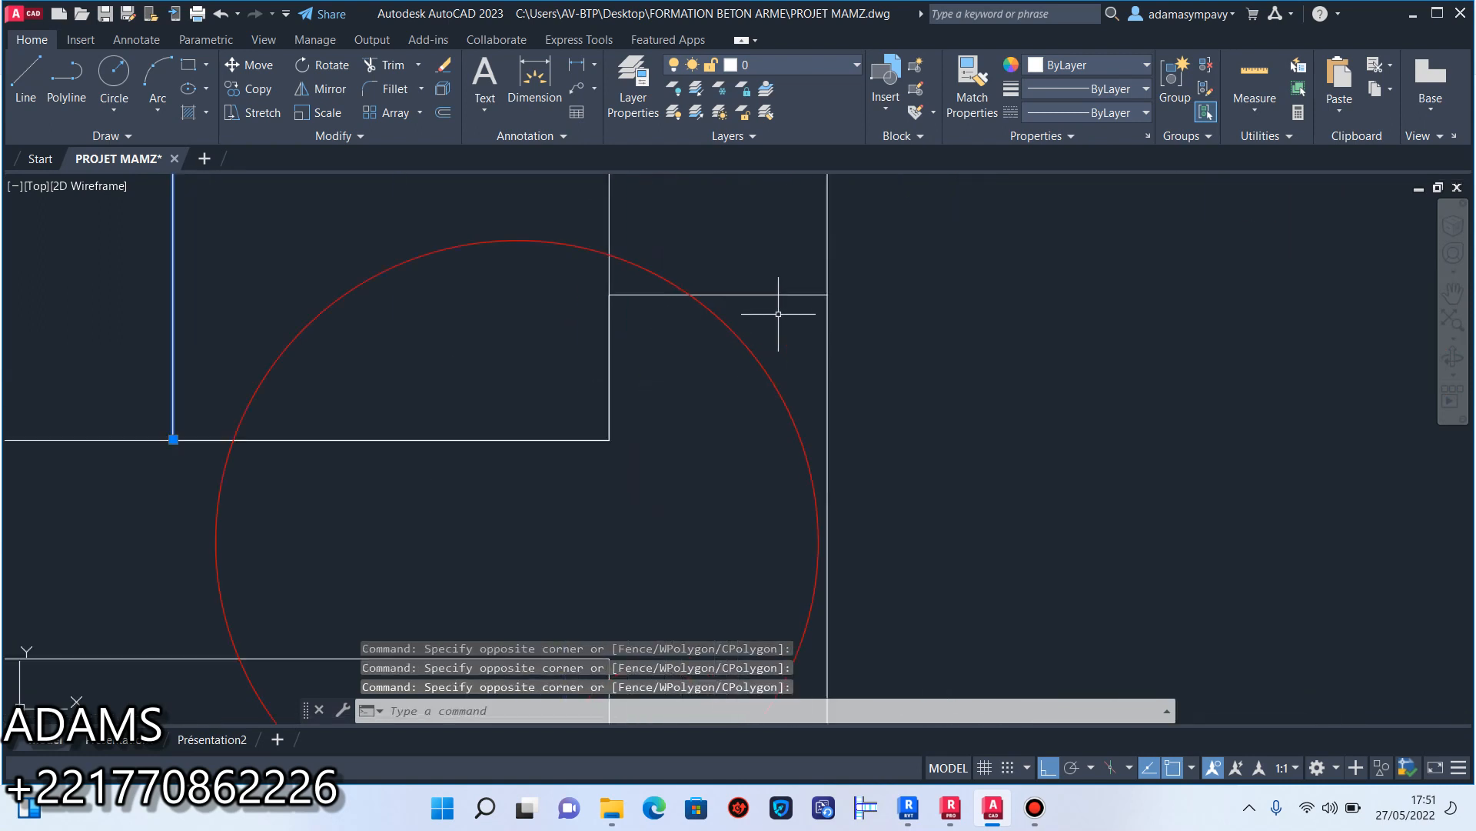
left_click(444, 66)
Stretch the lower line of the left rooms' cross wall across the gap to the opposite segment's end.
scroll(607, 270, "down", 8)
scroll(838, 402, "up", 1)
left_click(776, 435)
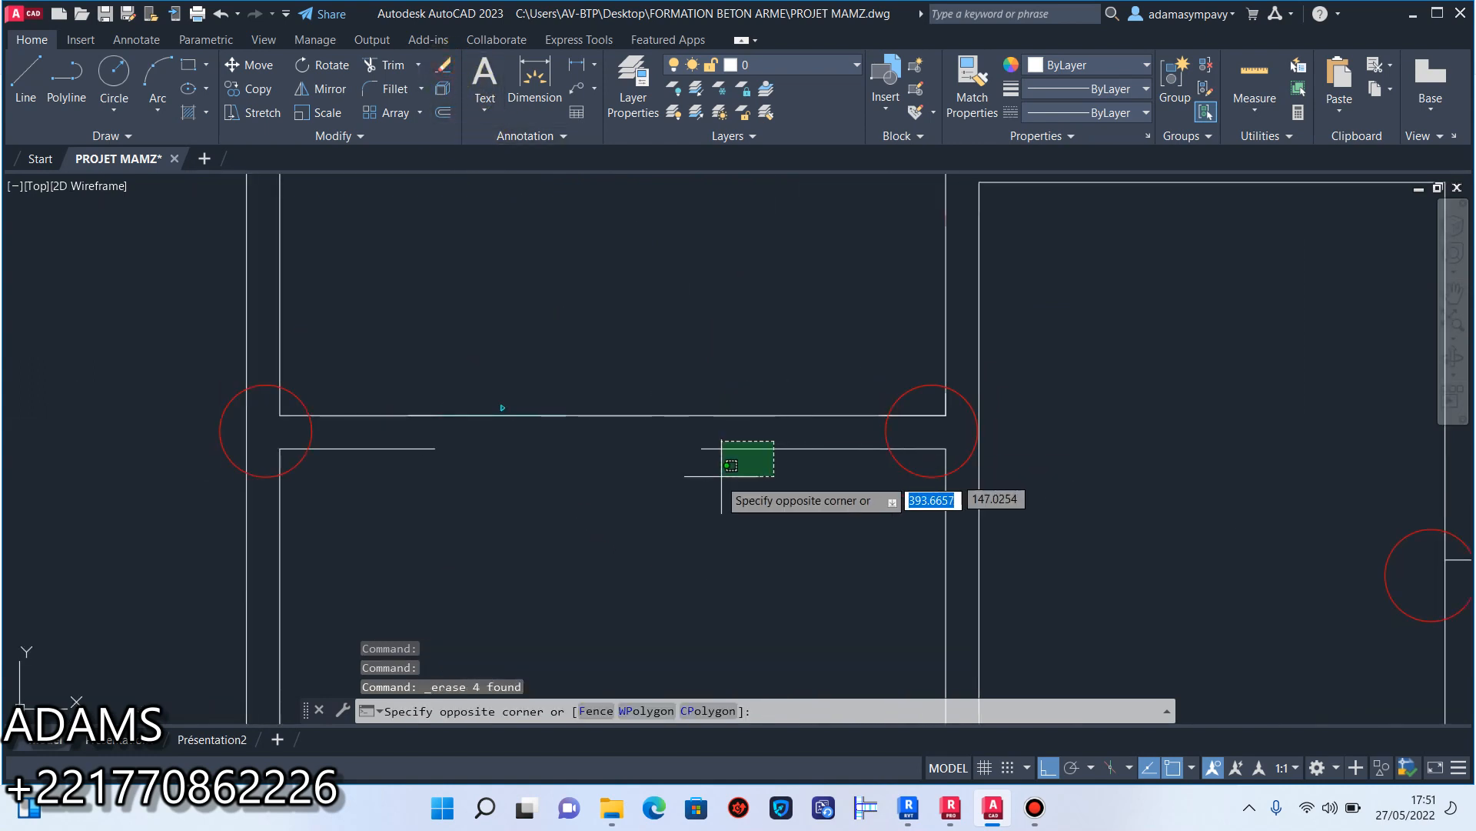
left_click(708, 457)
left_click(702, 447)
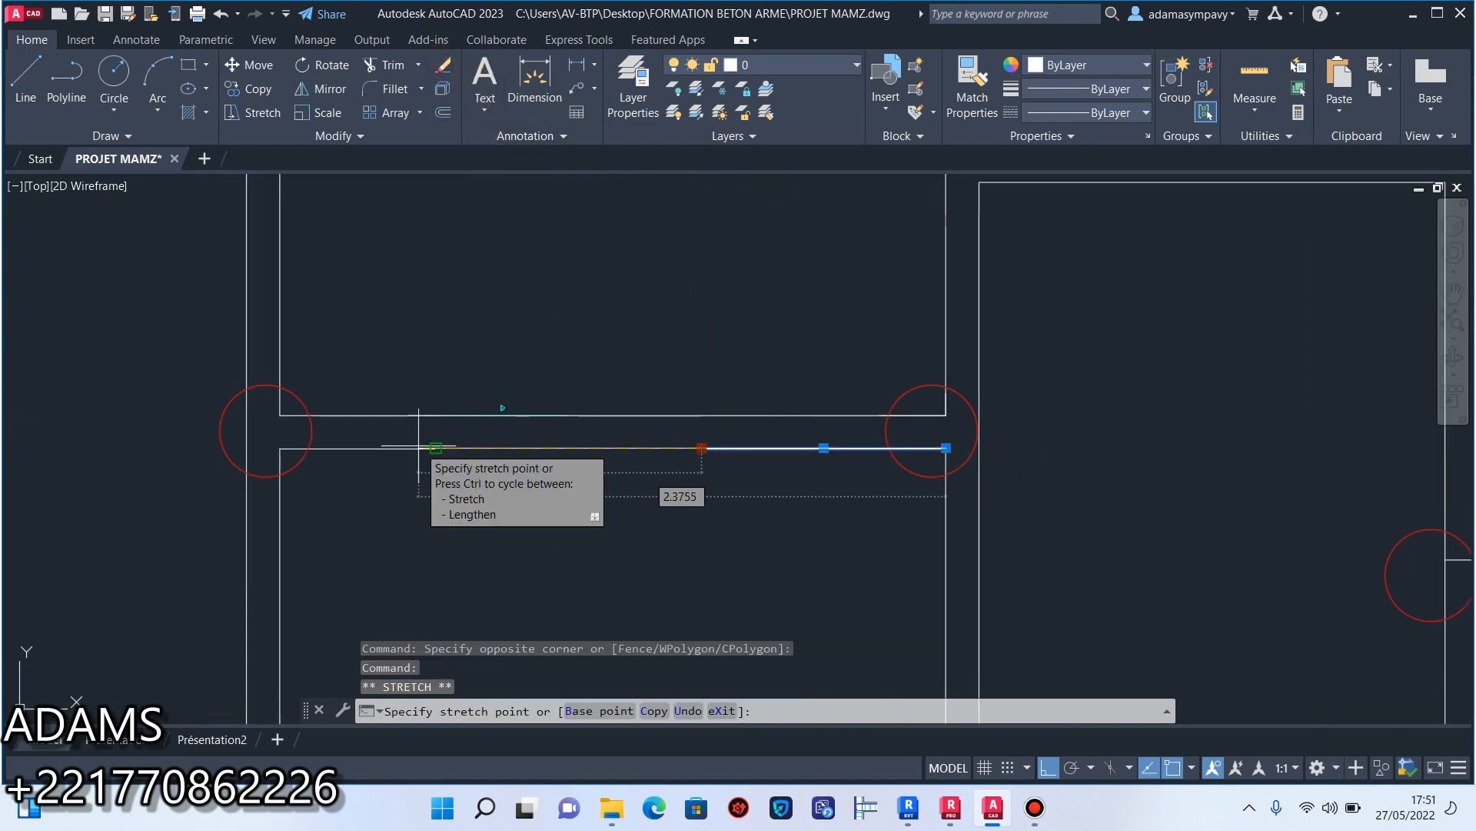
key("Escape")
Erase the small leftover triangular arrow on the ESCALIER layer above that cross wall.
scroll(537, 414, "up", 5)
left_click(566, 422)
left_click(461, 368)
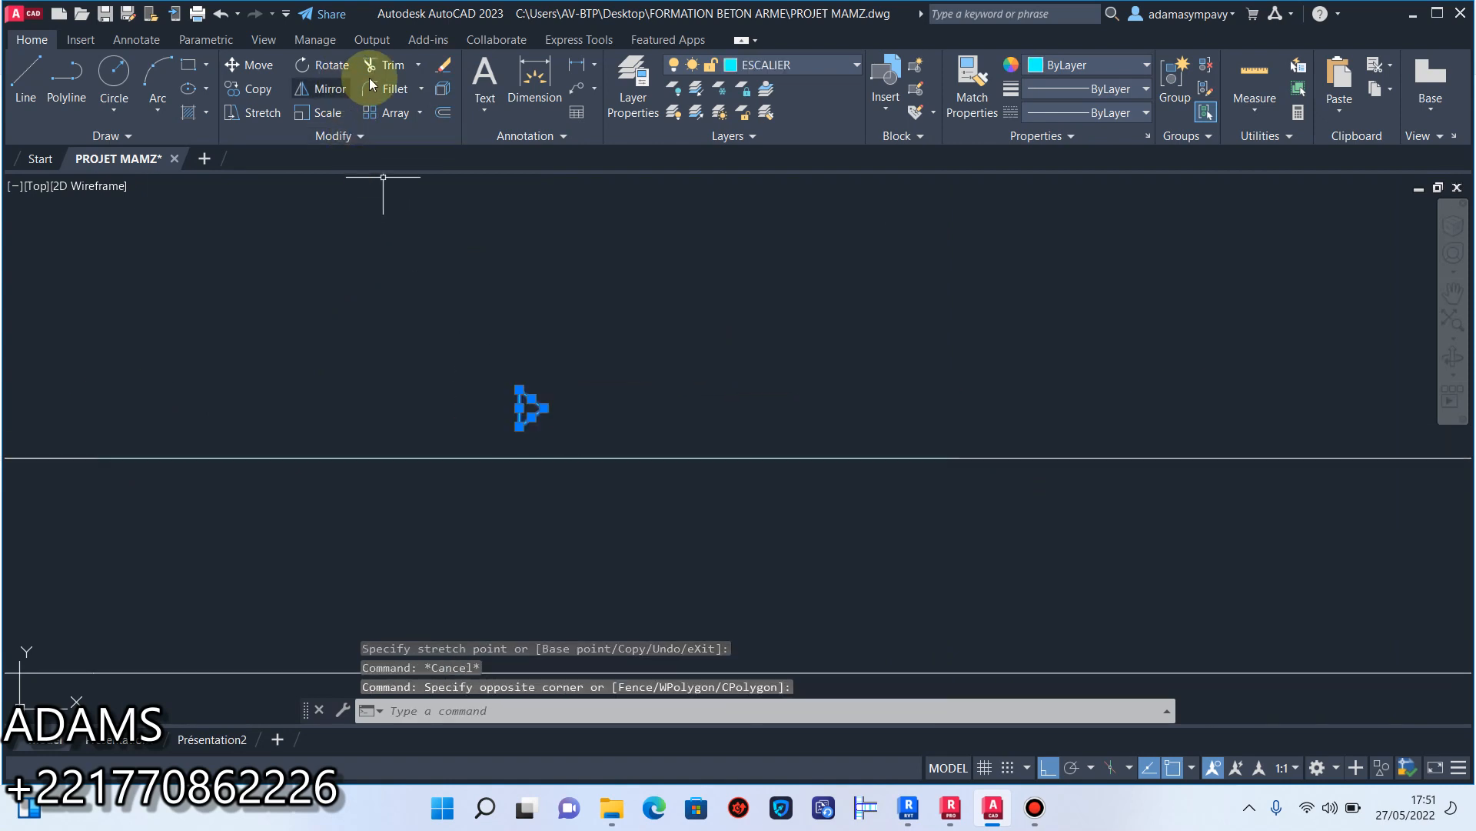
left_click(444, 66)
Stretch the left room's corridor-wall line down across the opening to the corner at the next cross wall.
scroll(529, 322, "down", 5)
scroll(644, 459, "up", 4)
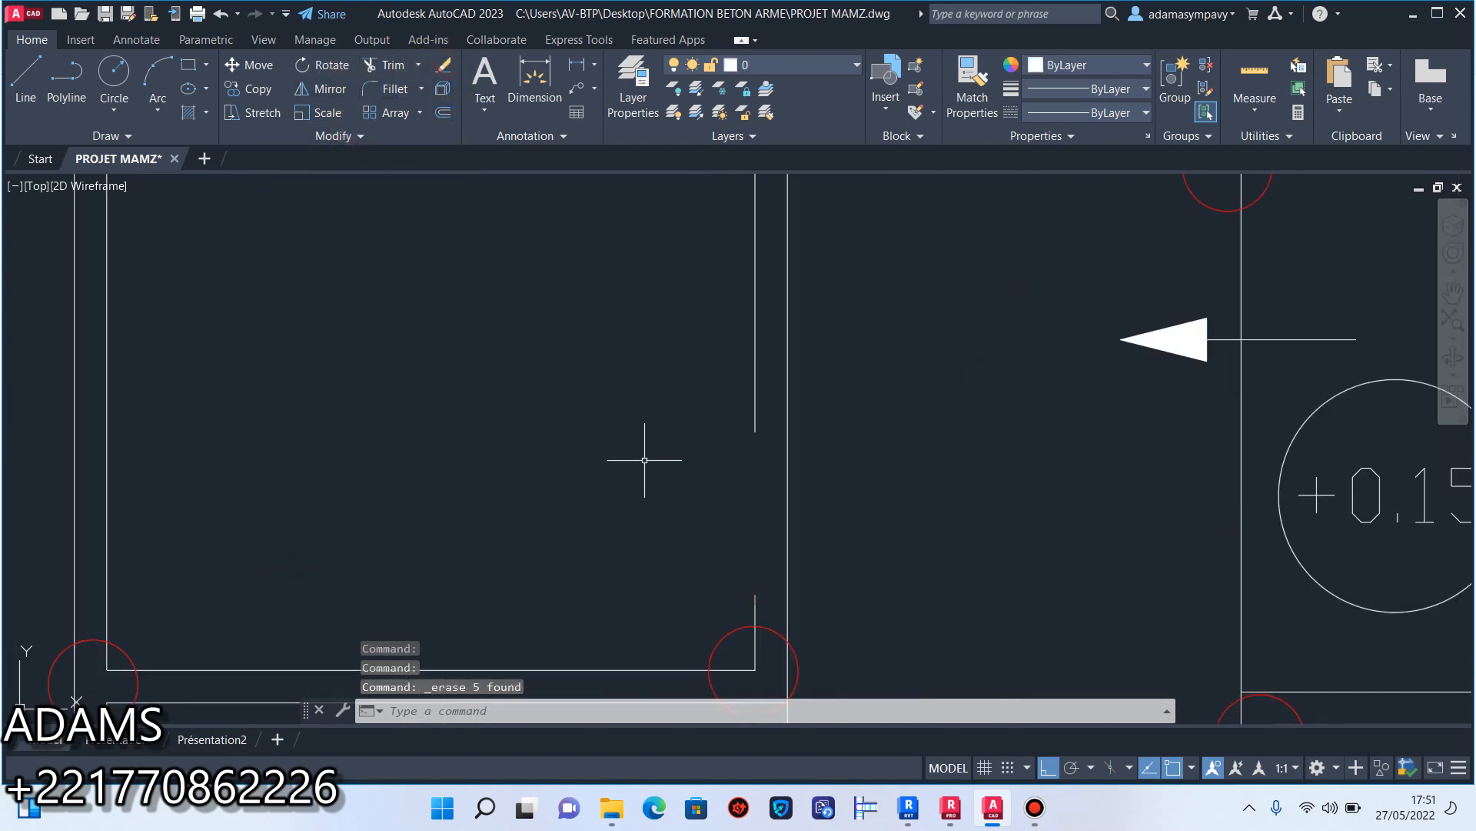
left_click(769, 411)
left_click(715, 360)
left_click(755, 431)
middle_click_drag(752, 565, 757, 344)
left_click(759, 448)
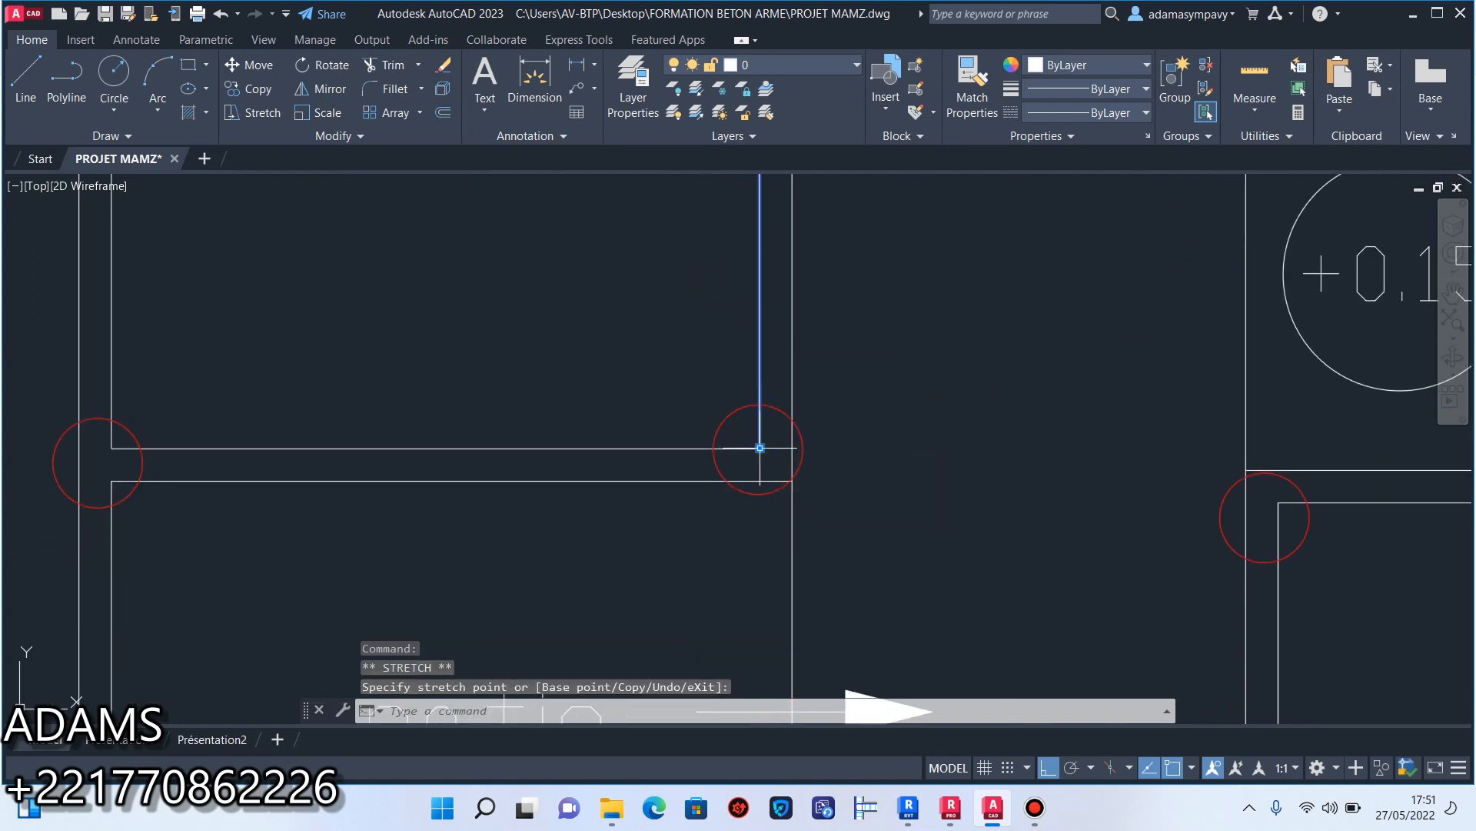
key("Escape")
Draw the missing patio-side line of the corridor wall from the cross wall above the patio to the one below.
scroll(757, 425, "down", 5)
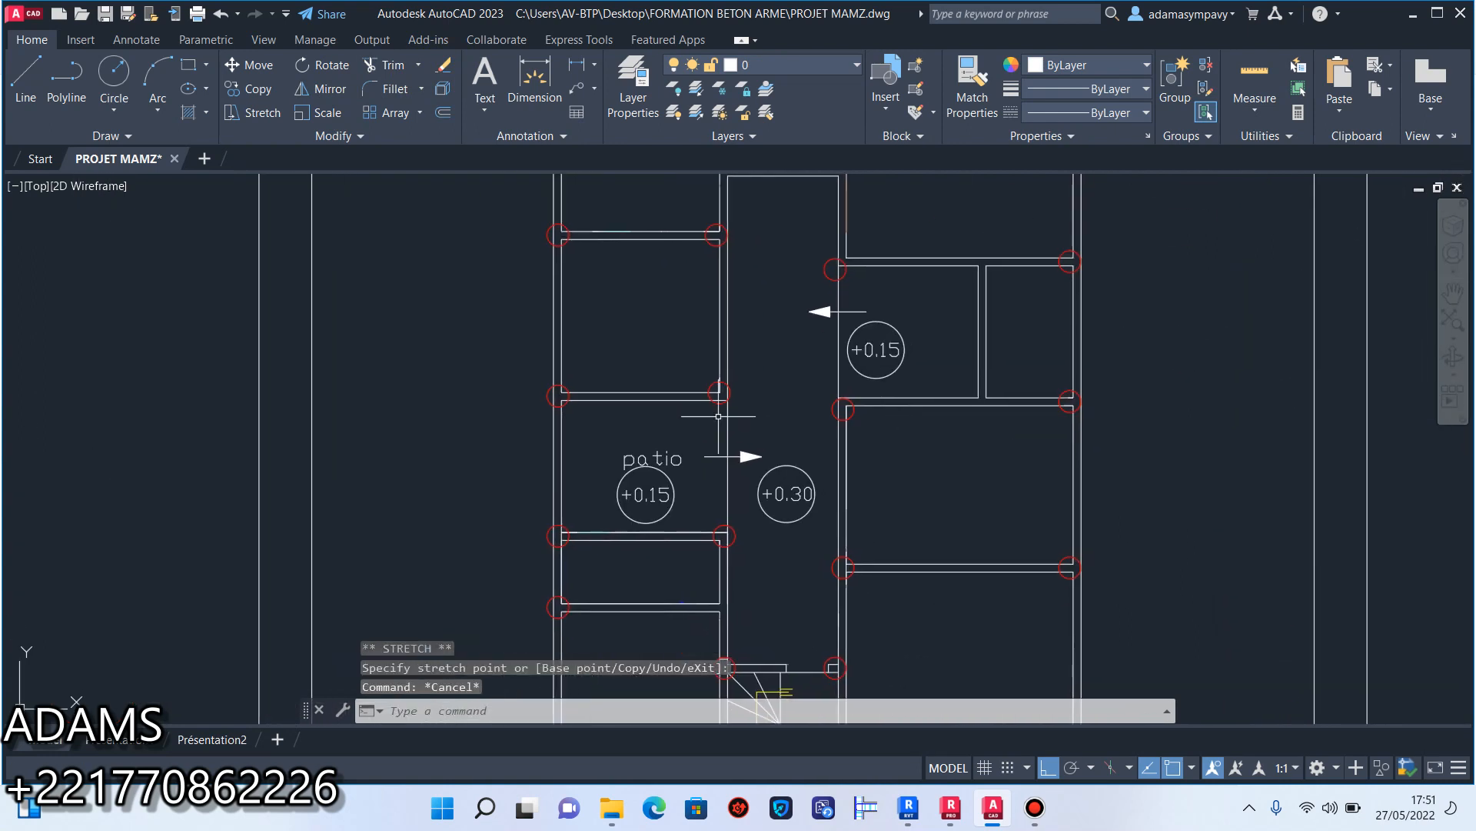
mouse_move(744, 439)
middle_mouse_down()
mouse_move(705, 460)
mouse_move(727, 435)
middle_mouse_up()
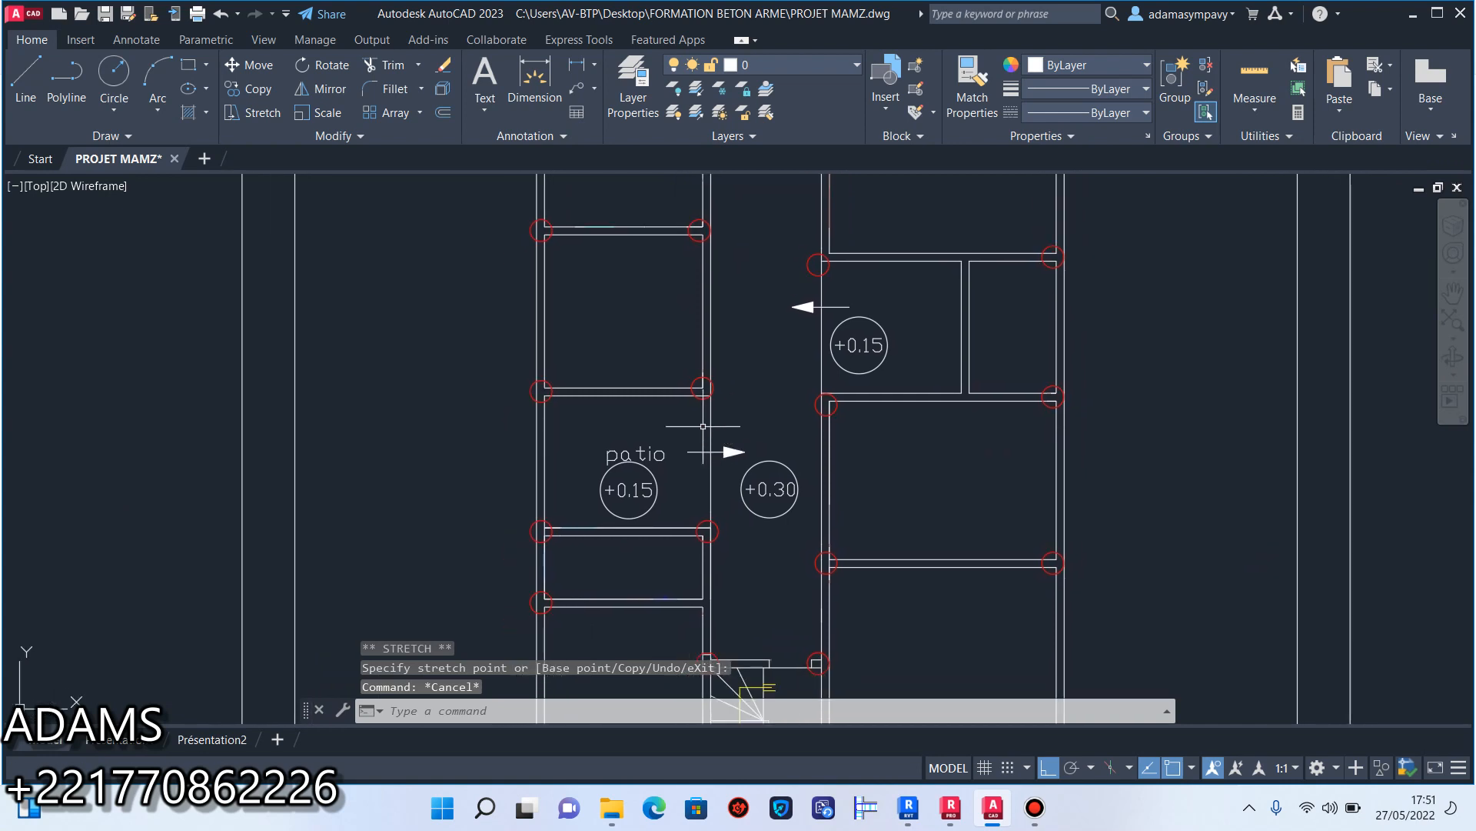
left_click(25, 79)
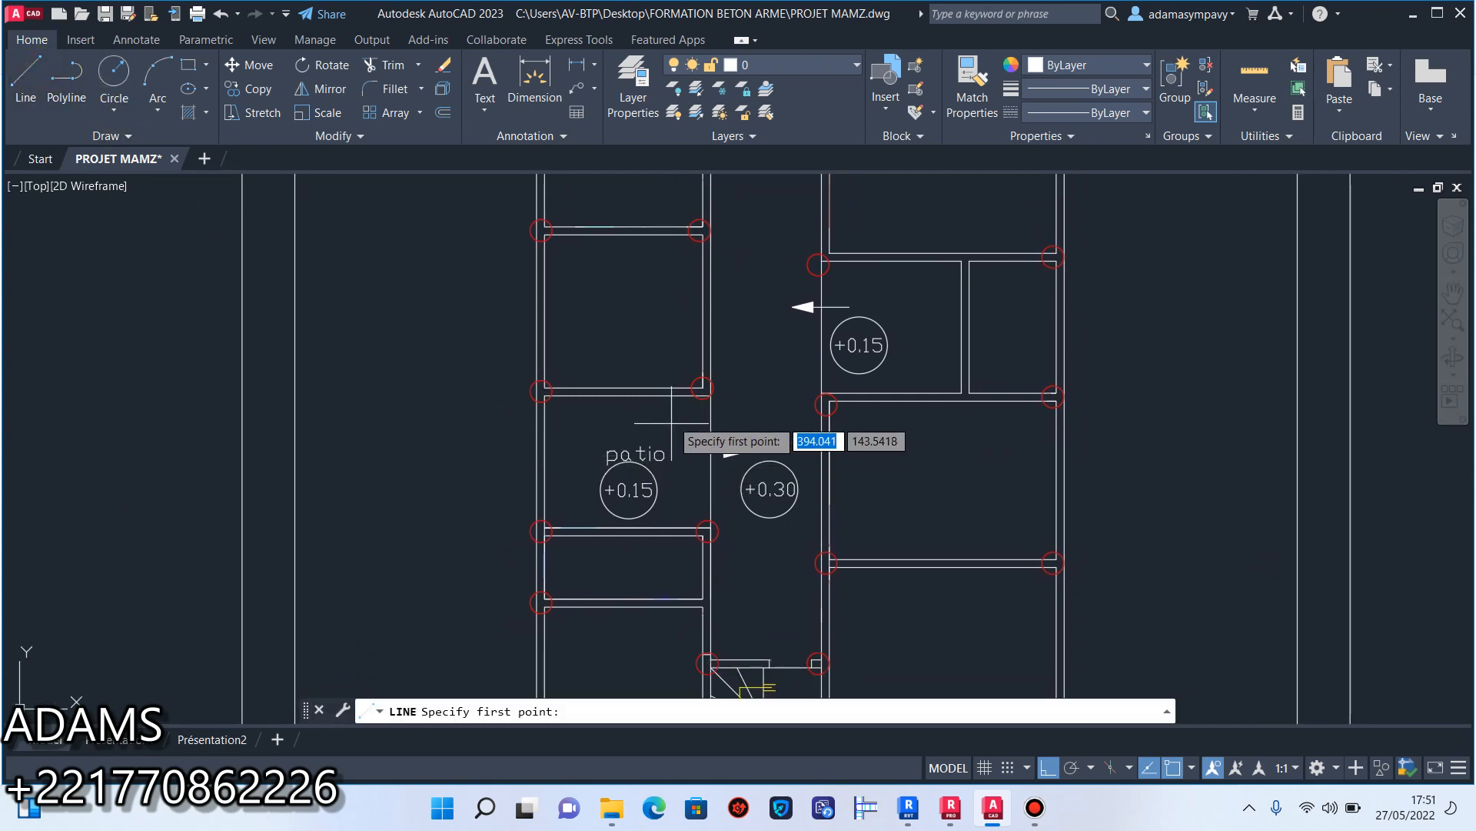
scroll(671, 422, "up", 5)
left_click(767, 335)
scroll(768, 338, "down", 4)
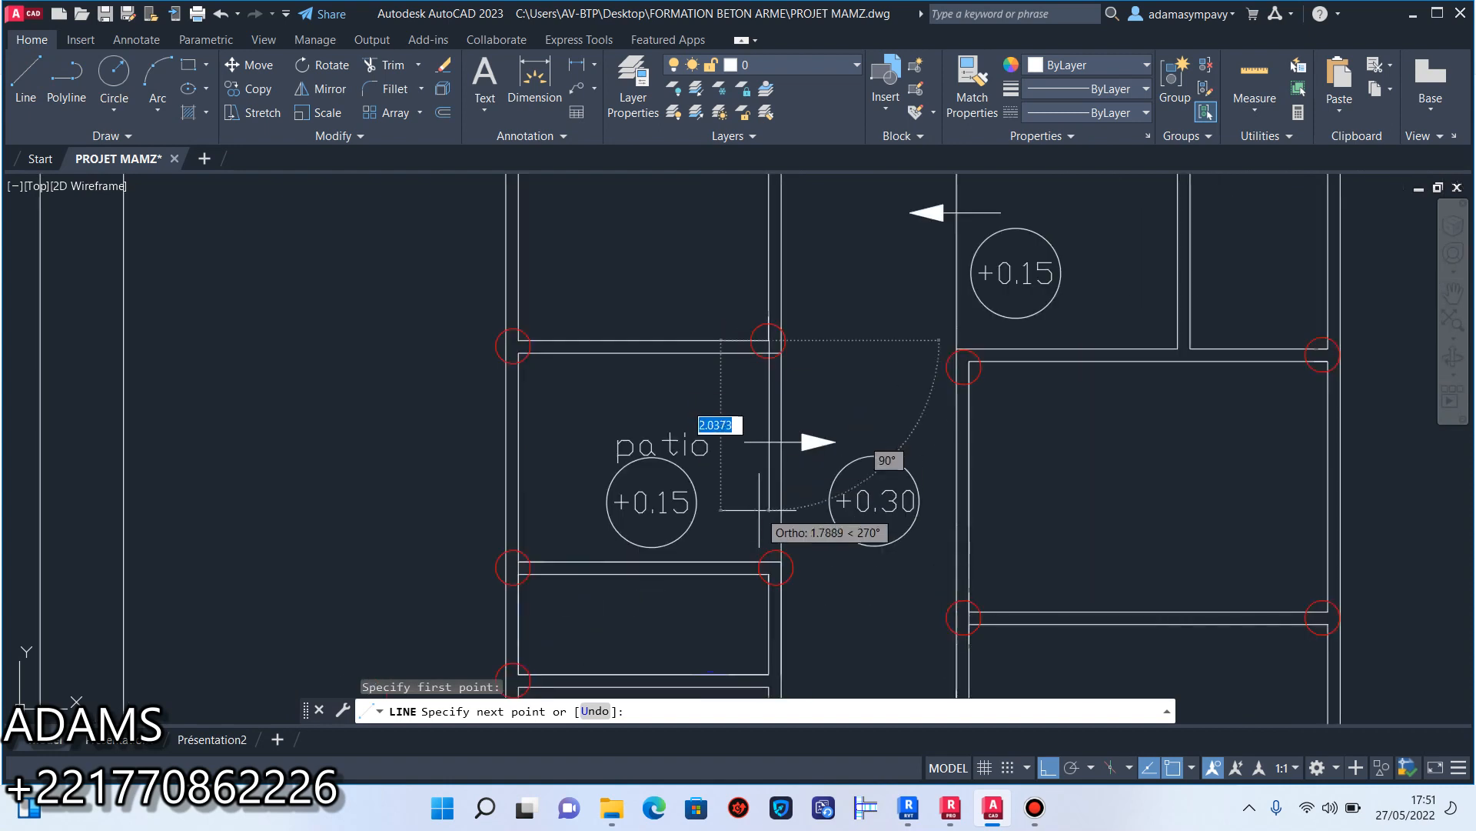
scroll(784, 538, "up", 2)
right_click(785, 584)
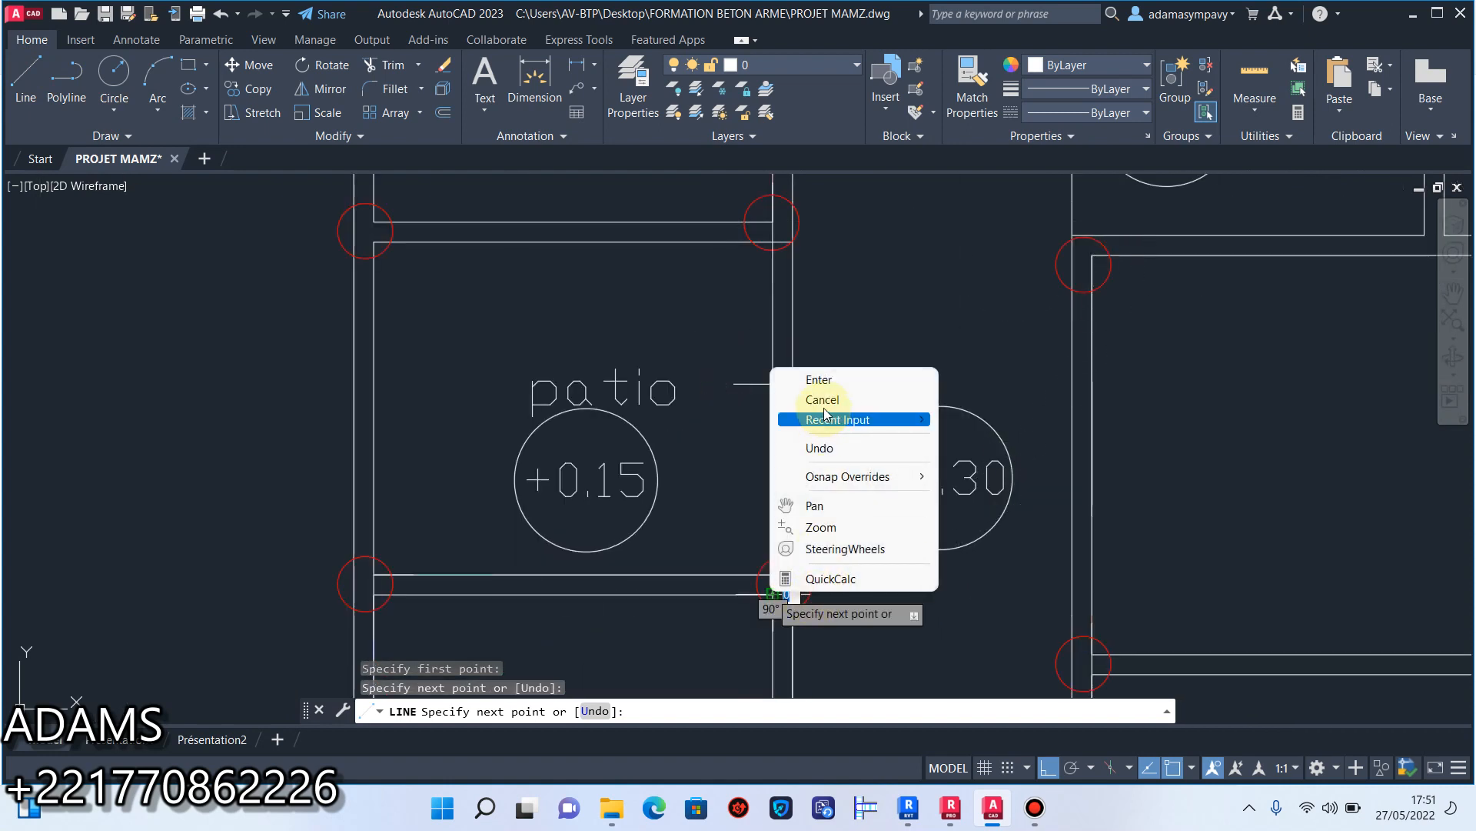
left_click(823, 380)
Draw the room-side line of the corridor wall beside the right-hand +0.15 room, from its lower cross wall up to the upper one.
scroll(884, 419, "down", 6)
scroll(886, 418, "up", 4)
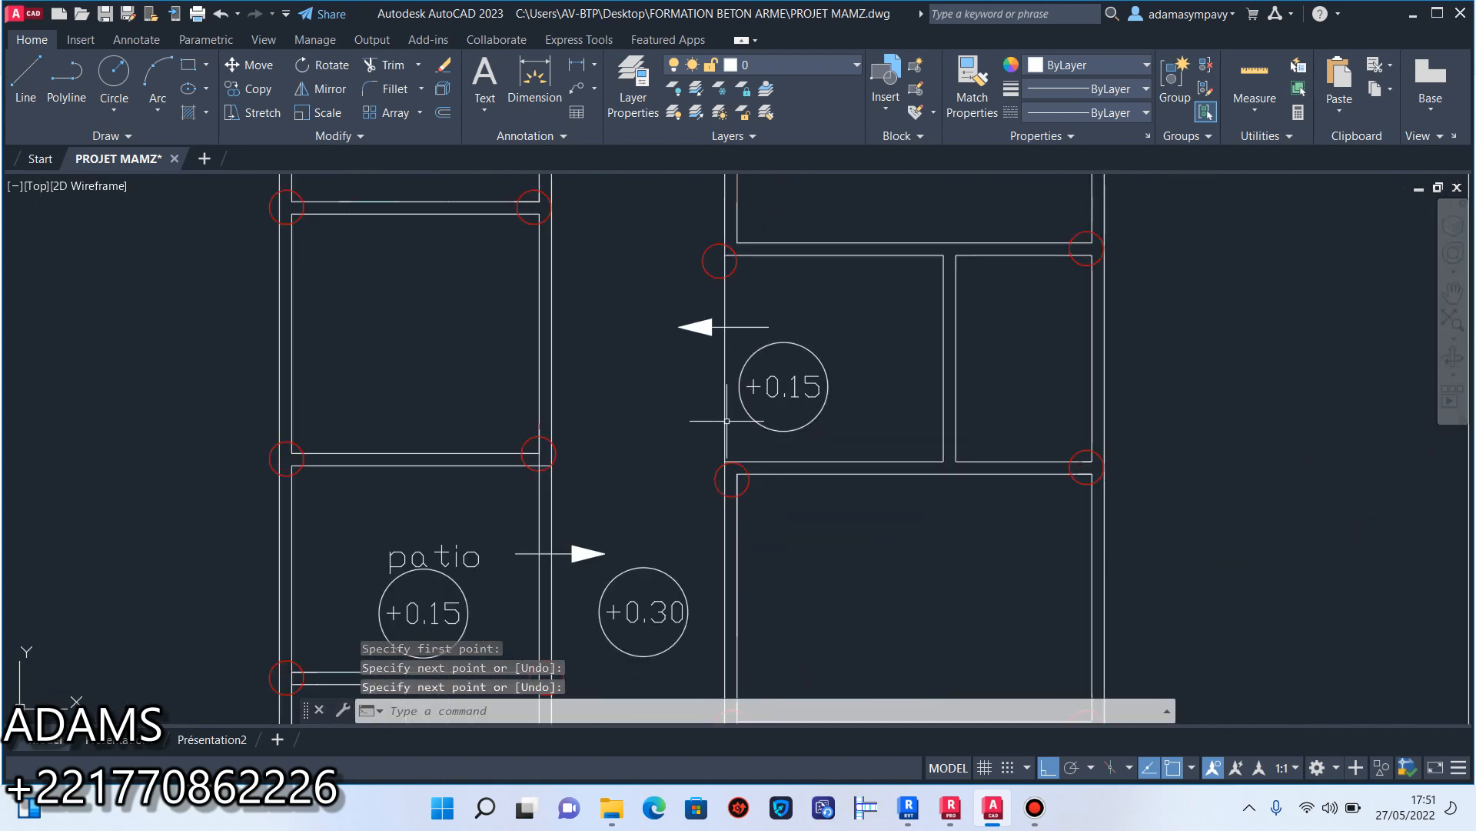
key("Return")
scroll(725, 438, "up", 2)
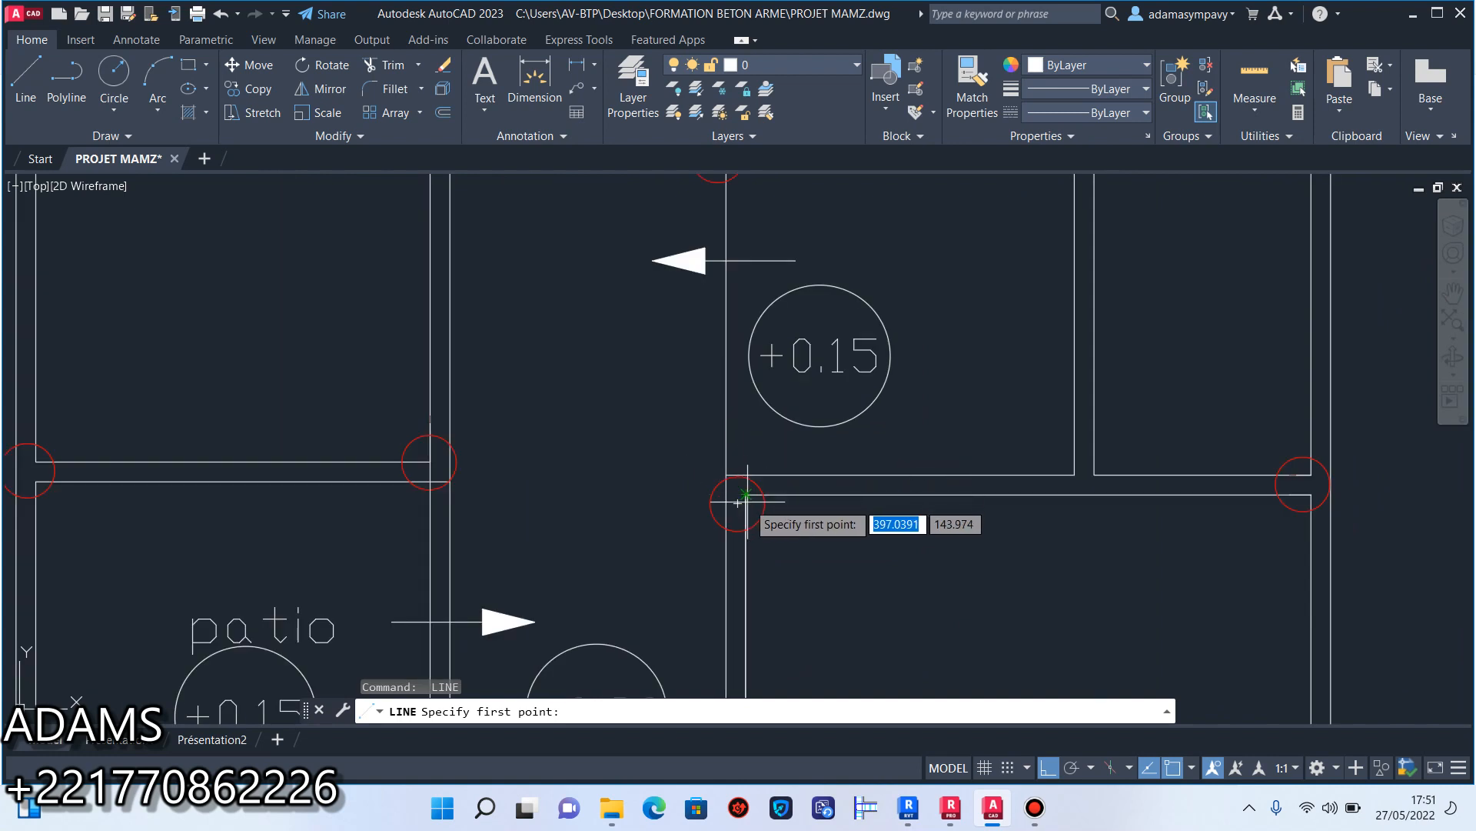
scroll(743, 496, "up", 4)
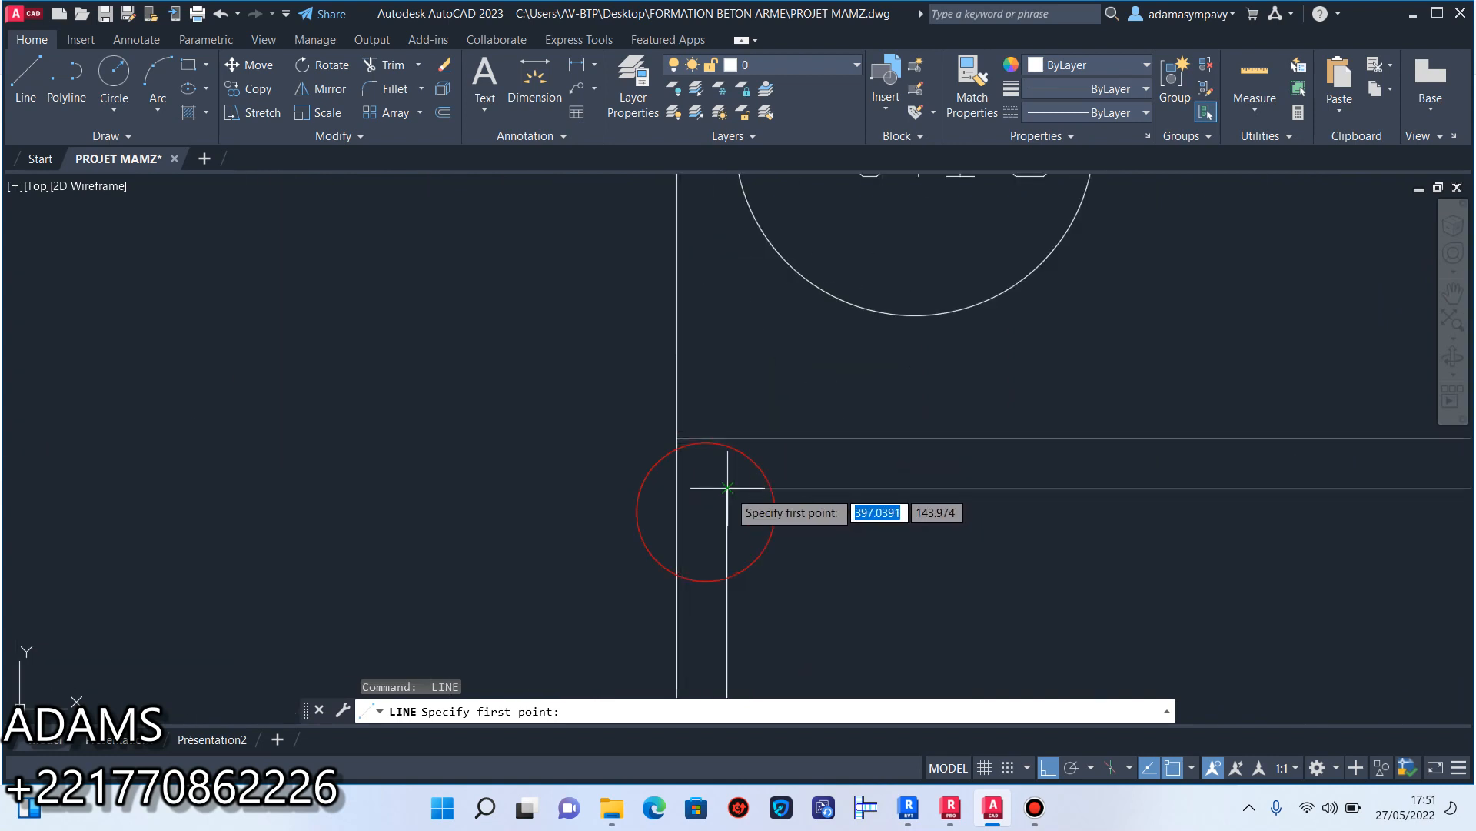
left_click(727, 487)
scroll(726, 484, "down", 5)
scroll(723, 269, "up", 3)
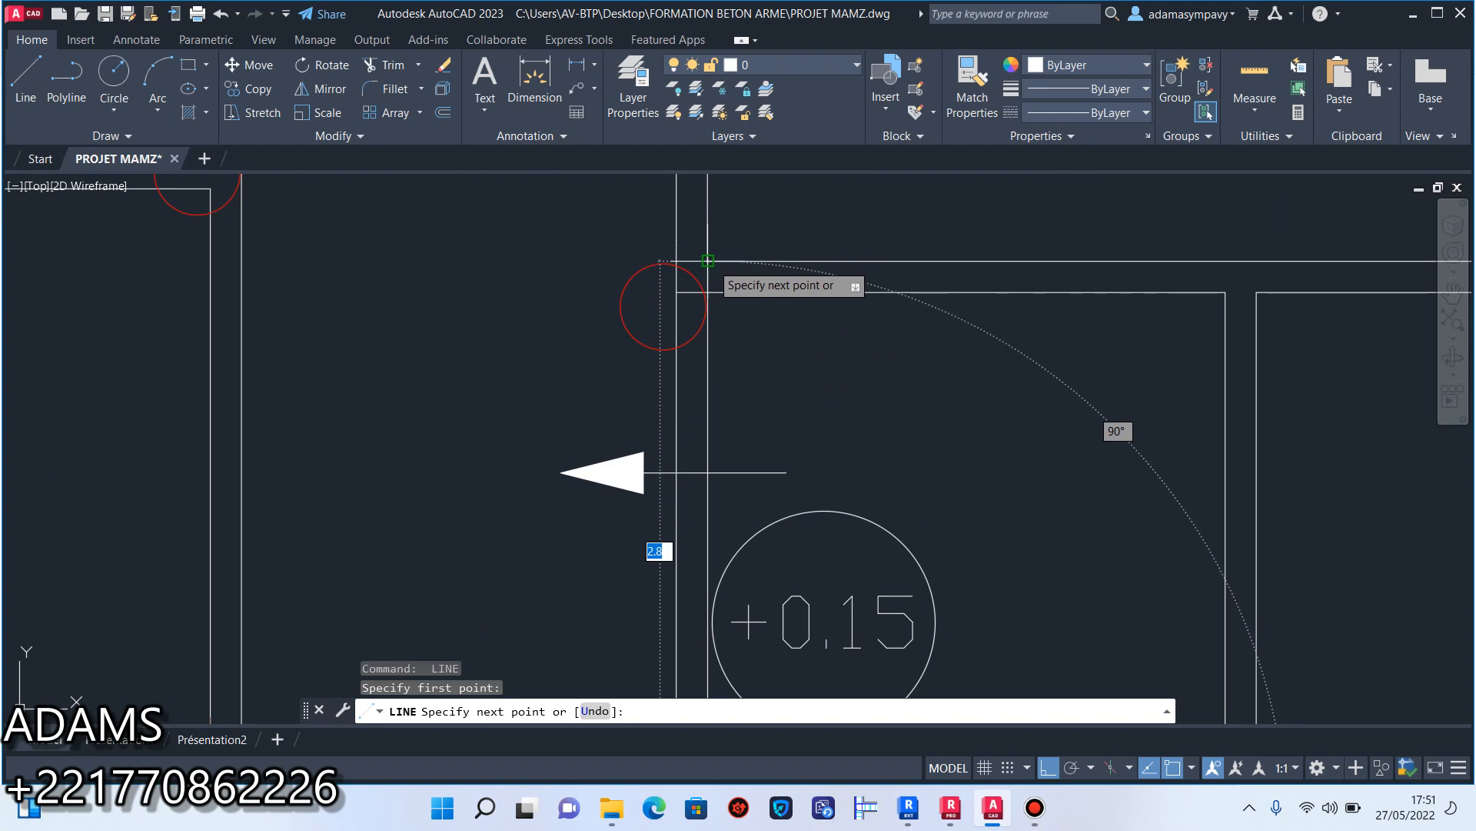
left_click(707, 260)
key("Escape")
Erase the two end lines of the opening in the lowest right-hand cross wall, near the outer wall.
scroll(699, 393, "down", 6)
scroll(695, 409, "up", 4)
scroll(751, 435, "down", 5)
middle_click_drag(685, 405, 795, 373)
scroll(778, 445, "down", 3)
scroll(778, 445, "up", 8)
left_click(1007, 513)
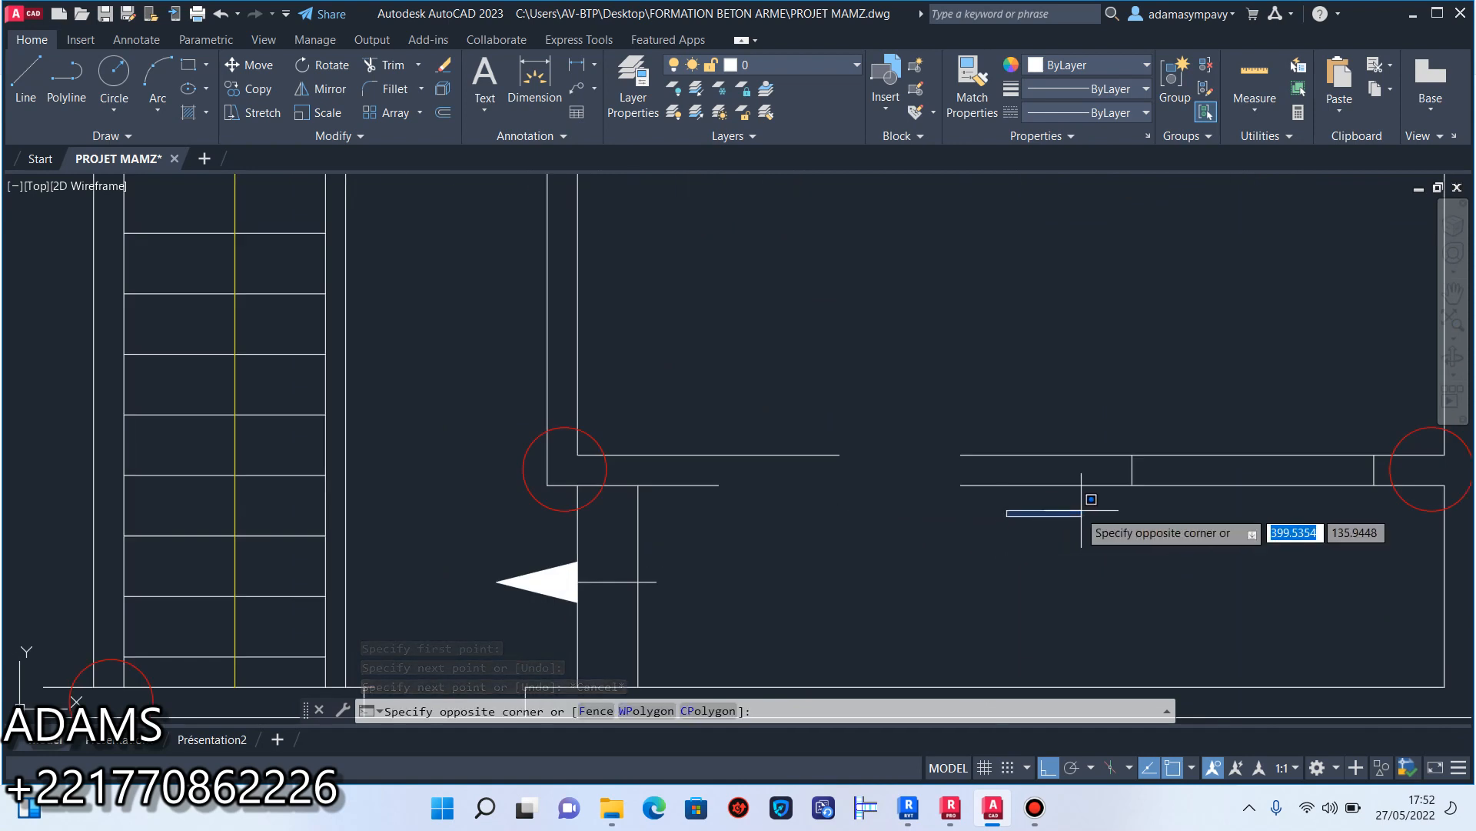
key("Escape")
scroll(1417, 439, "up", 5)
left_click(1423, 453)
left_click(755, 414)
scroll(755, 414, "down", 4)
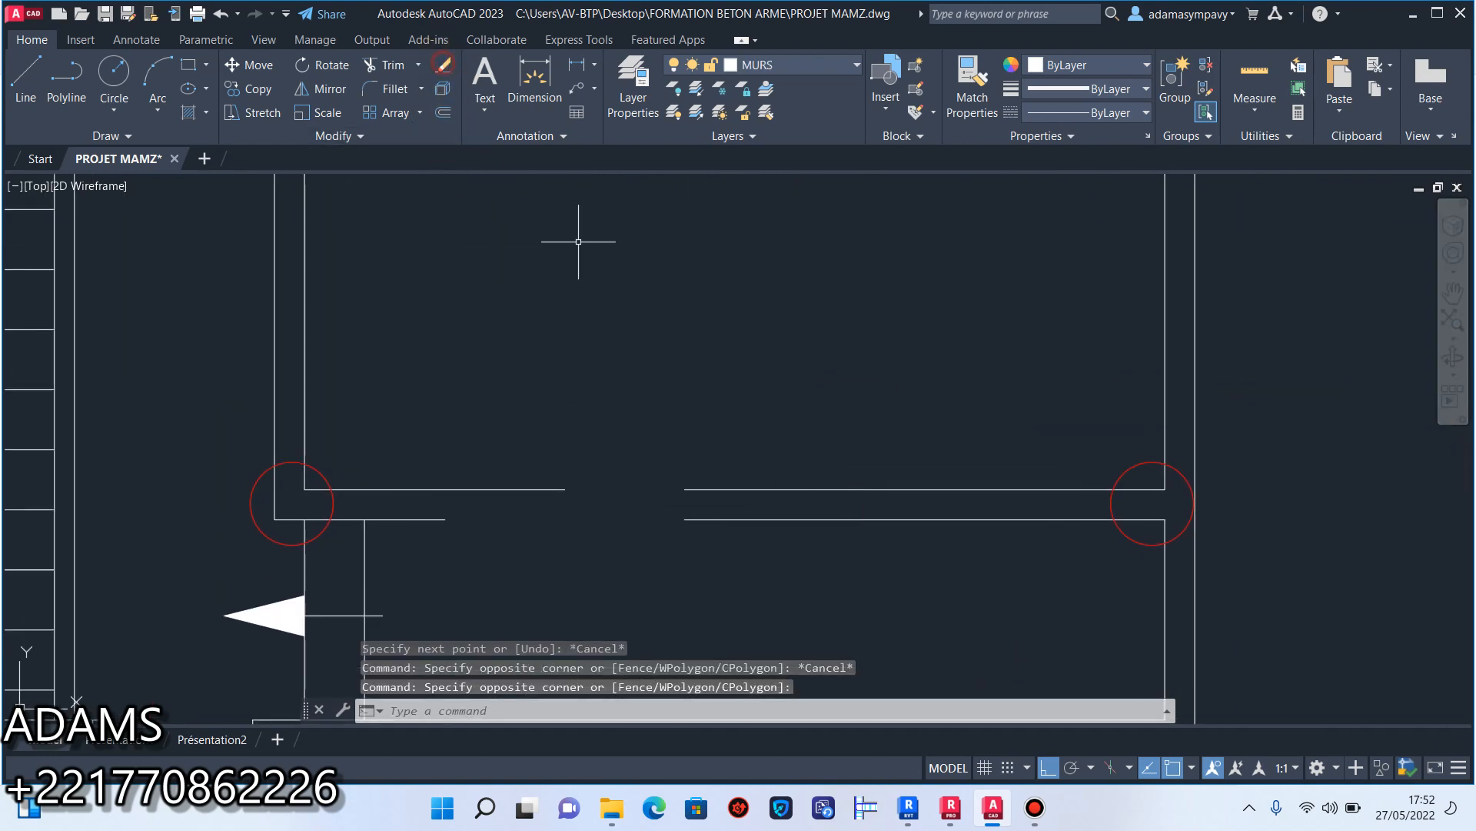
key("Delete")
left_click(1034, 808)
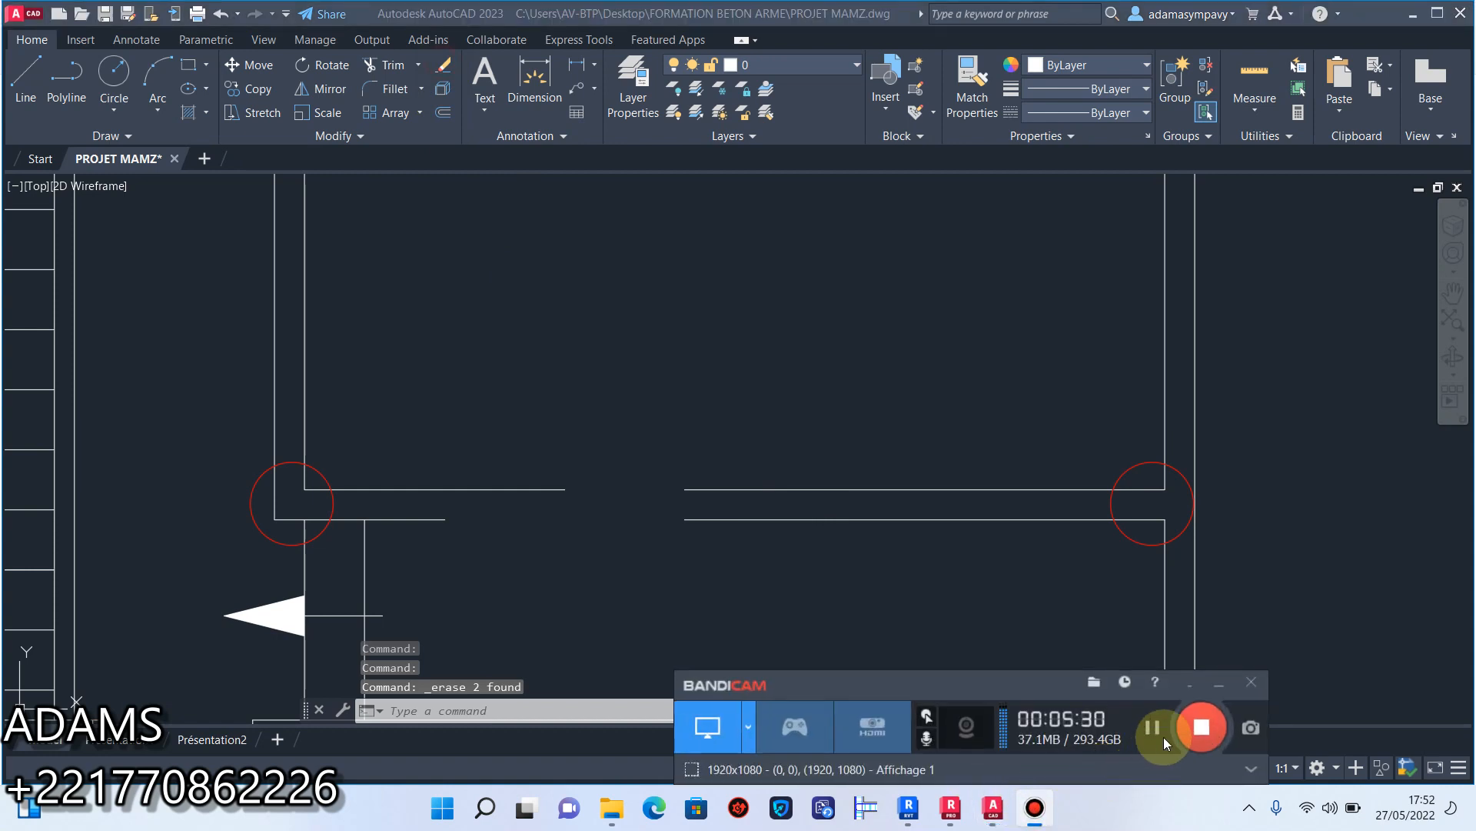
left_click(1210, 695)
Stretch the lower line of that cross wall across the gap to the end of the segment near the entrance arrow.
left_click(811, 531)
left_click(700, 513)
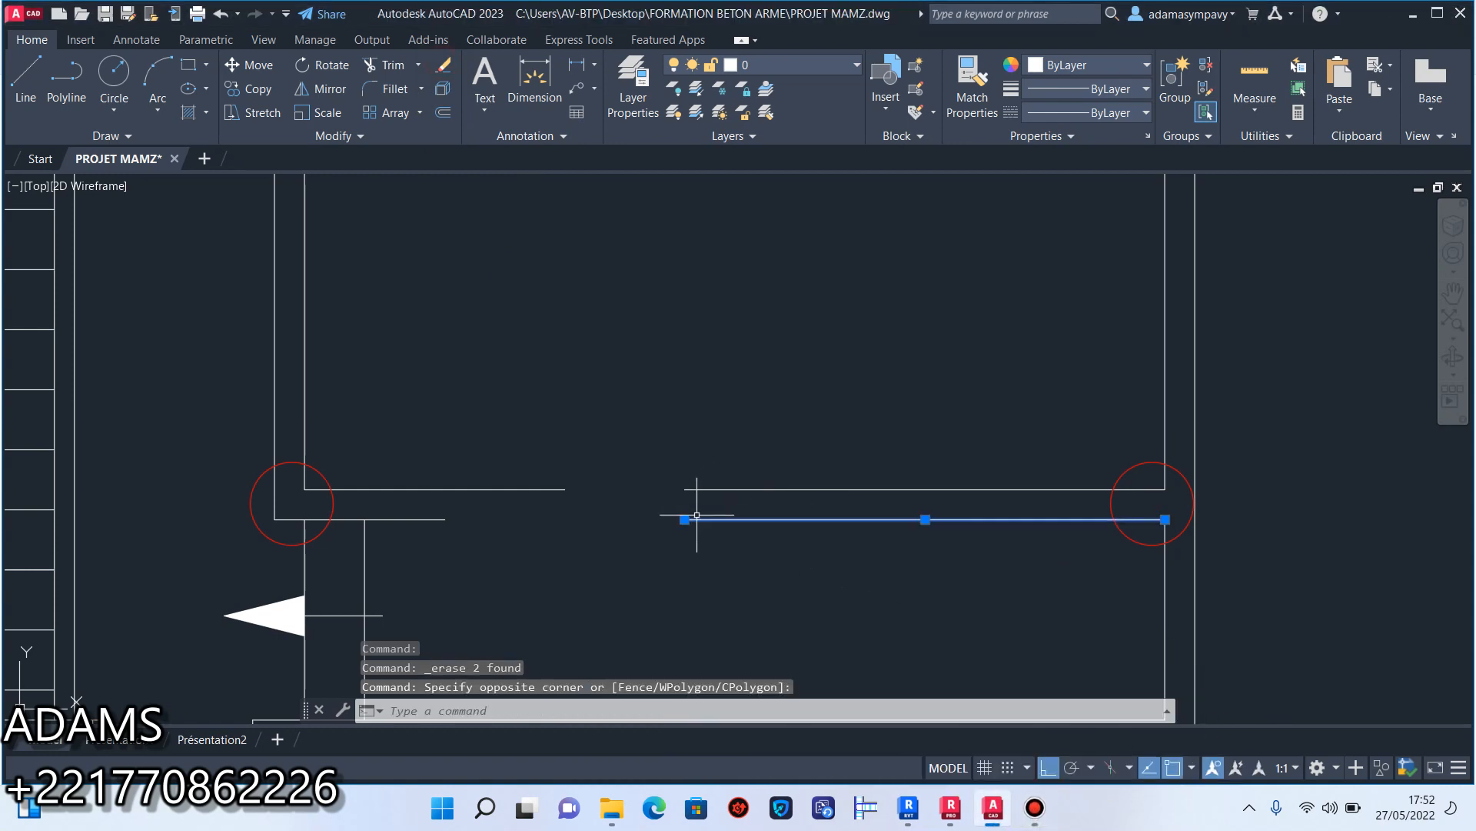
left_click(684, 519)
left_click(444, 515)
key("Escape")
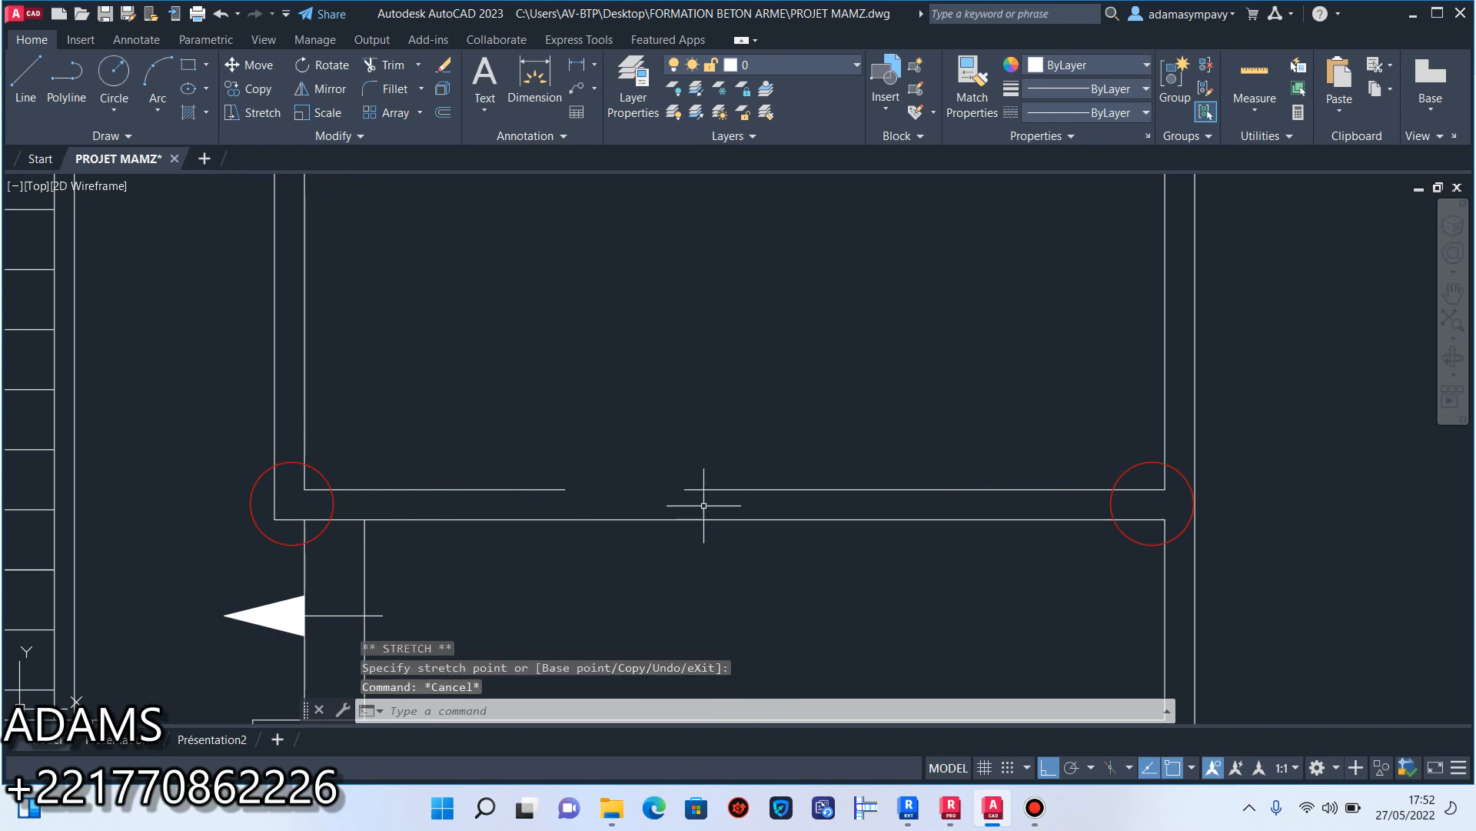
Stretch the upper line of the same cross wall across its remaining gap to the opposite segment's end.
left_click(715, 504)
left_click(691, 473)
left_click(685, 489)
left_click(565, 490)
key("Escape")
Look over the rest of the floor plan for wall openings that are still not closed.
scroll(656, 561, "down", 8)
middle_click_drag(600, 428, 791, 638)
scroll(736, 420, "up", 2)
scroll(736, 440, "down", 3)
middle_click_drag(744, 494, 736, 418)
mouse_move(751, 467)
middle_mouse_down()
mouse_move(754, 480)
mouse_move(758, 448)
middle_mouse_up()
scroll(803, 408, "up", 3)
scroll(802, 408, "down", 1)
scroll(805, 438, "up", 1)
middle_click_drag(782, 650, 774, 481)
scroll(774, 481, "up", 2)
middle_click_drag(784, 571, 774, 386)
Stretch the inner line of the garage's front wall across the door opening to the corner beside the staircase wall.
middle_click_drag(784, 703, 863, 520)
scroll(708, 472, "up", 2)
middle_click_drag(339, 366, 577, 518)
scroll(437, 549, "up", 4)
left_click(431, 535)
left_click(362, 485)
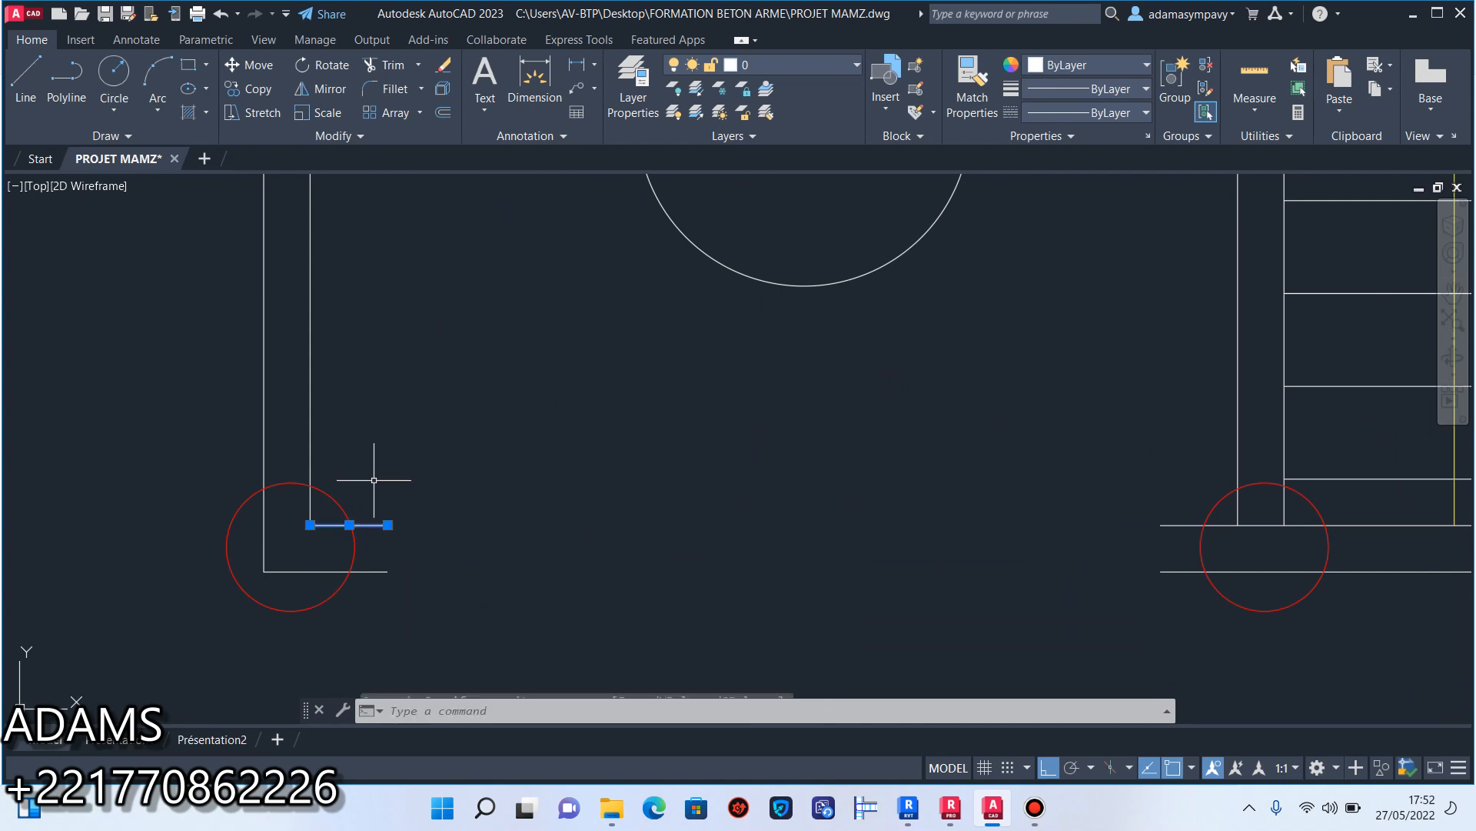
left_click(388, 525)
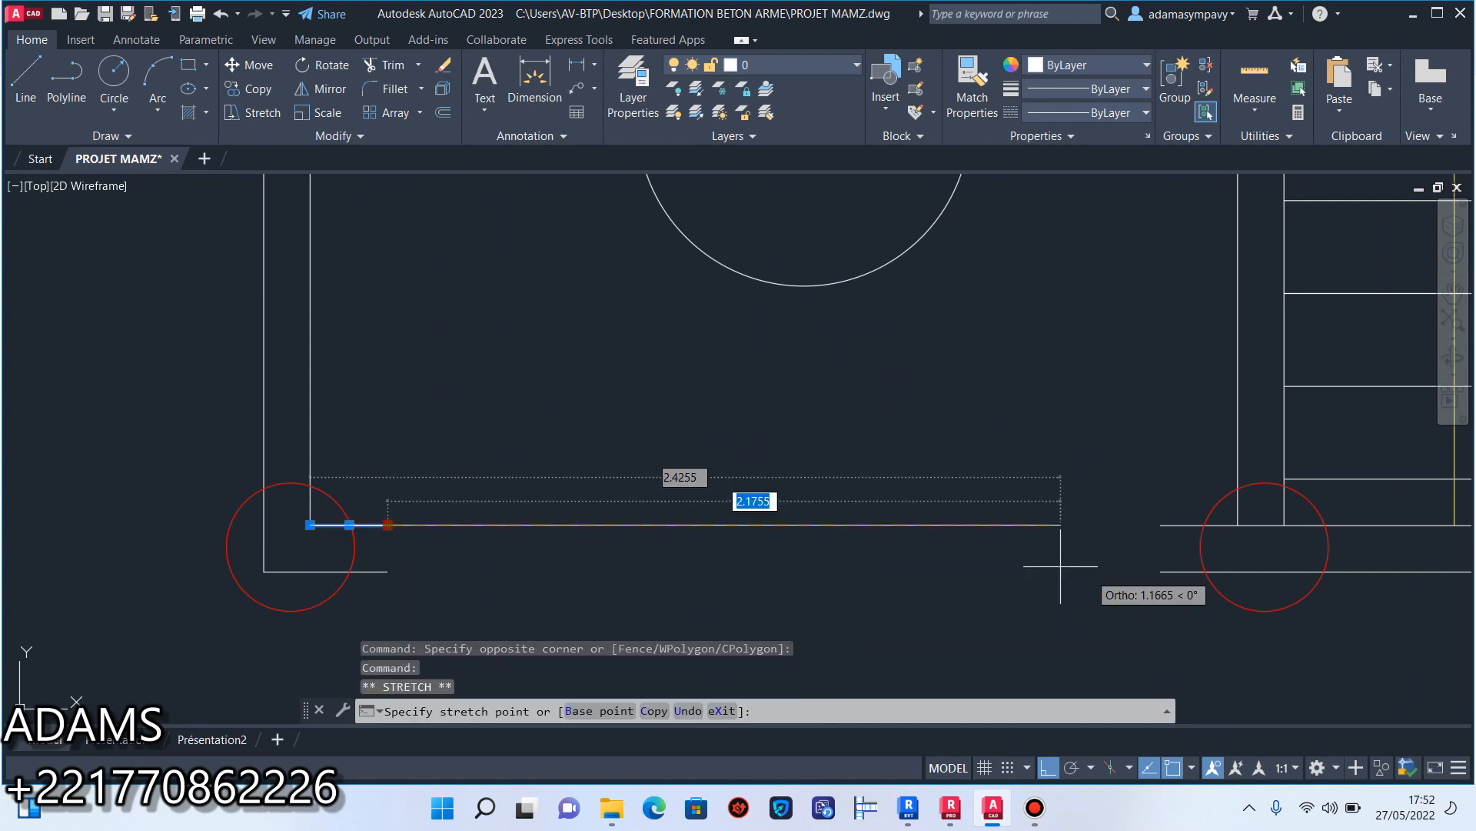
left_click(1237, 527)
Stretch the outer line of the garage's front wall across the door opening to the end of the staircase-side segment.
left_click(425, 550)
left_click(377, 584)
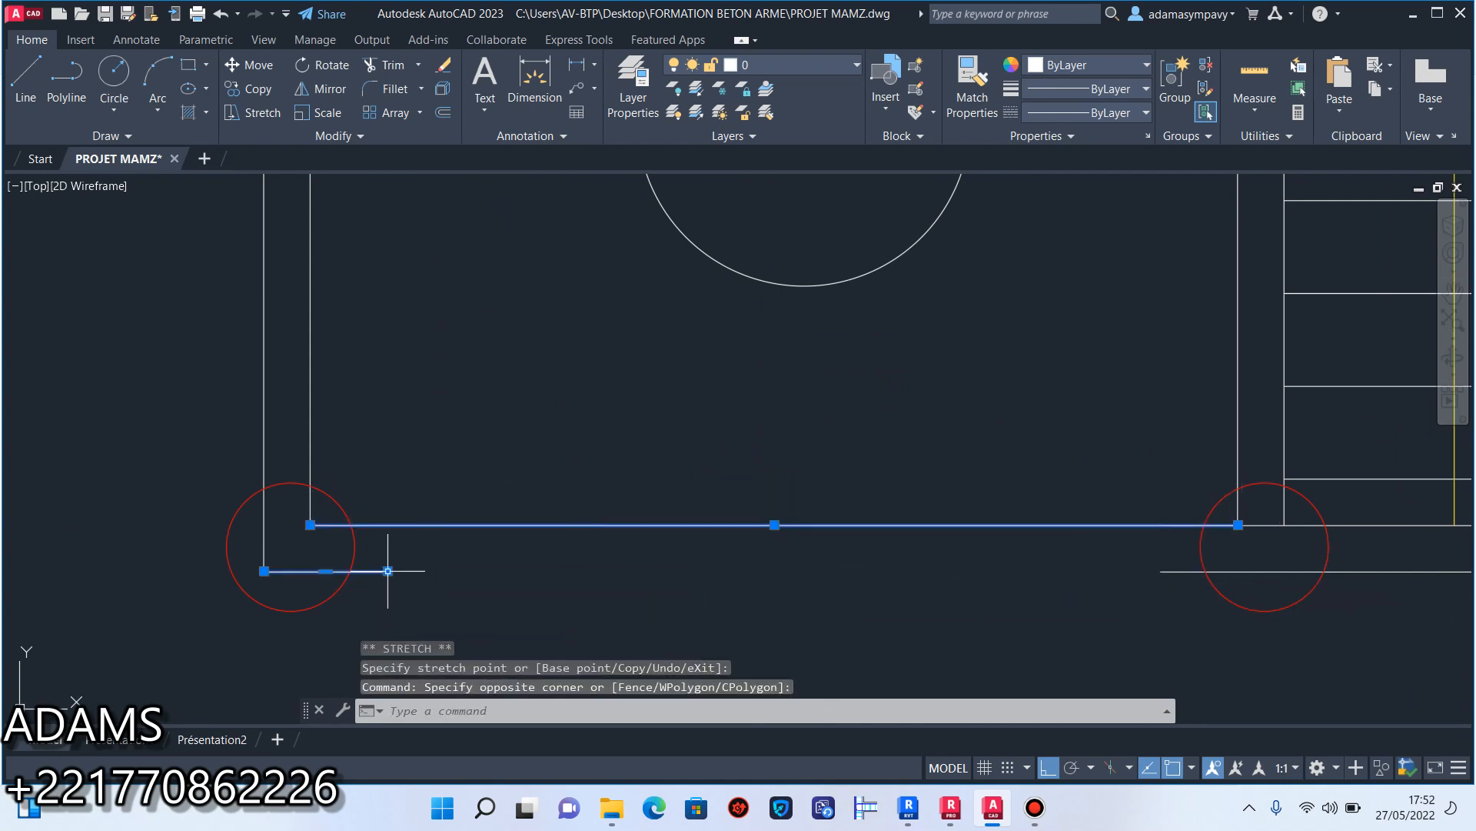
left_click(388, 571)
left_click(1161, 571)
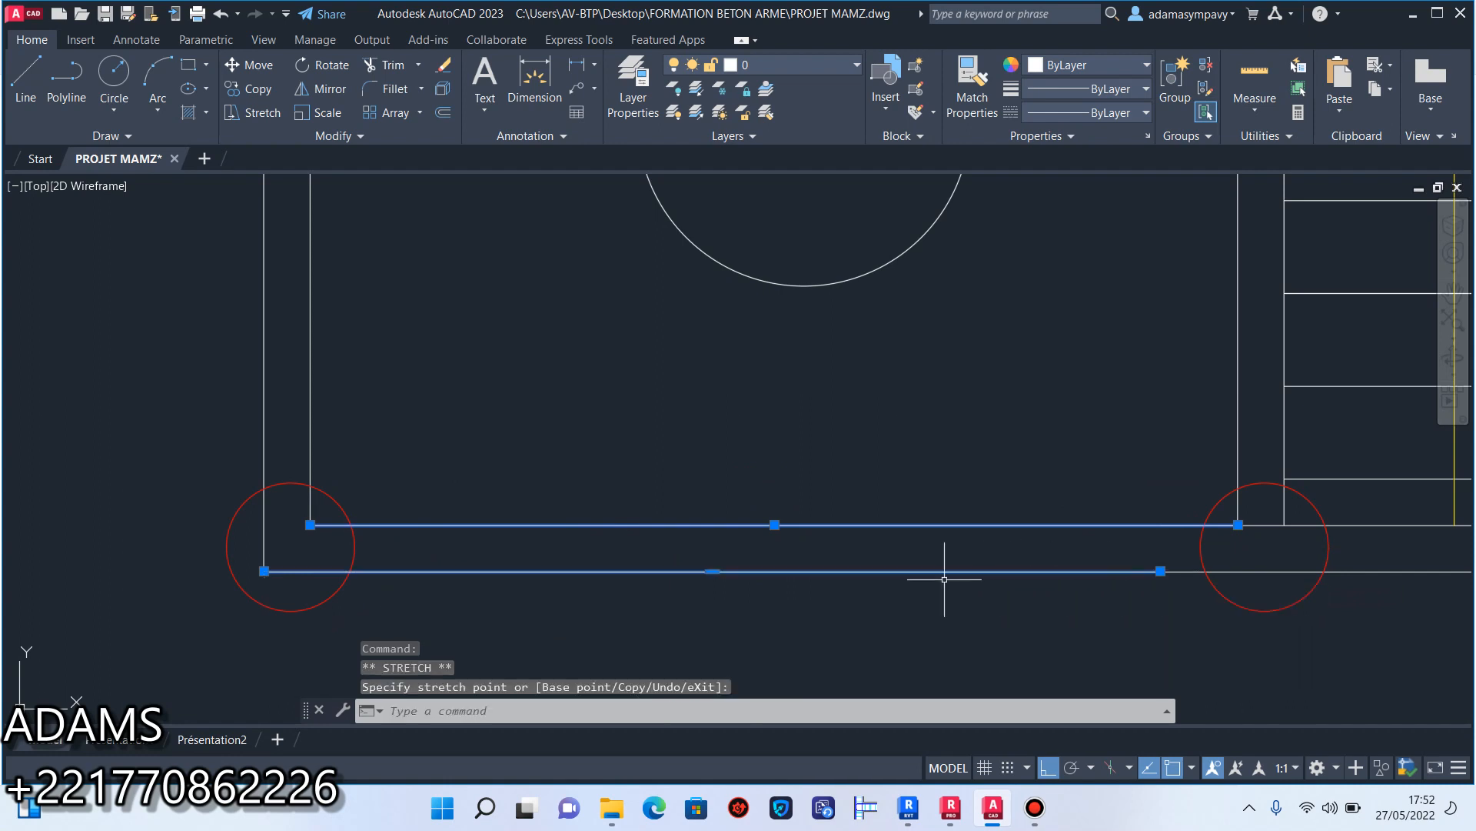
key("Escape")
Erase the leftover opening lines in the front wall between the staircase and the entrance arrow.
scroll(928, 582, "down", 3)
scroll(961, 598, "up", 5)
left_click(1029, 593)
left_click(793, 576)
left_click(444, 65)
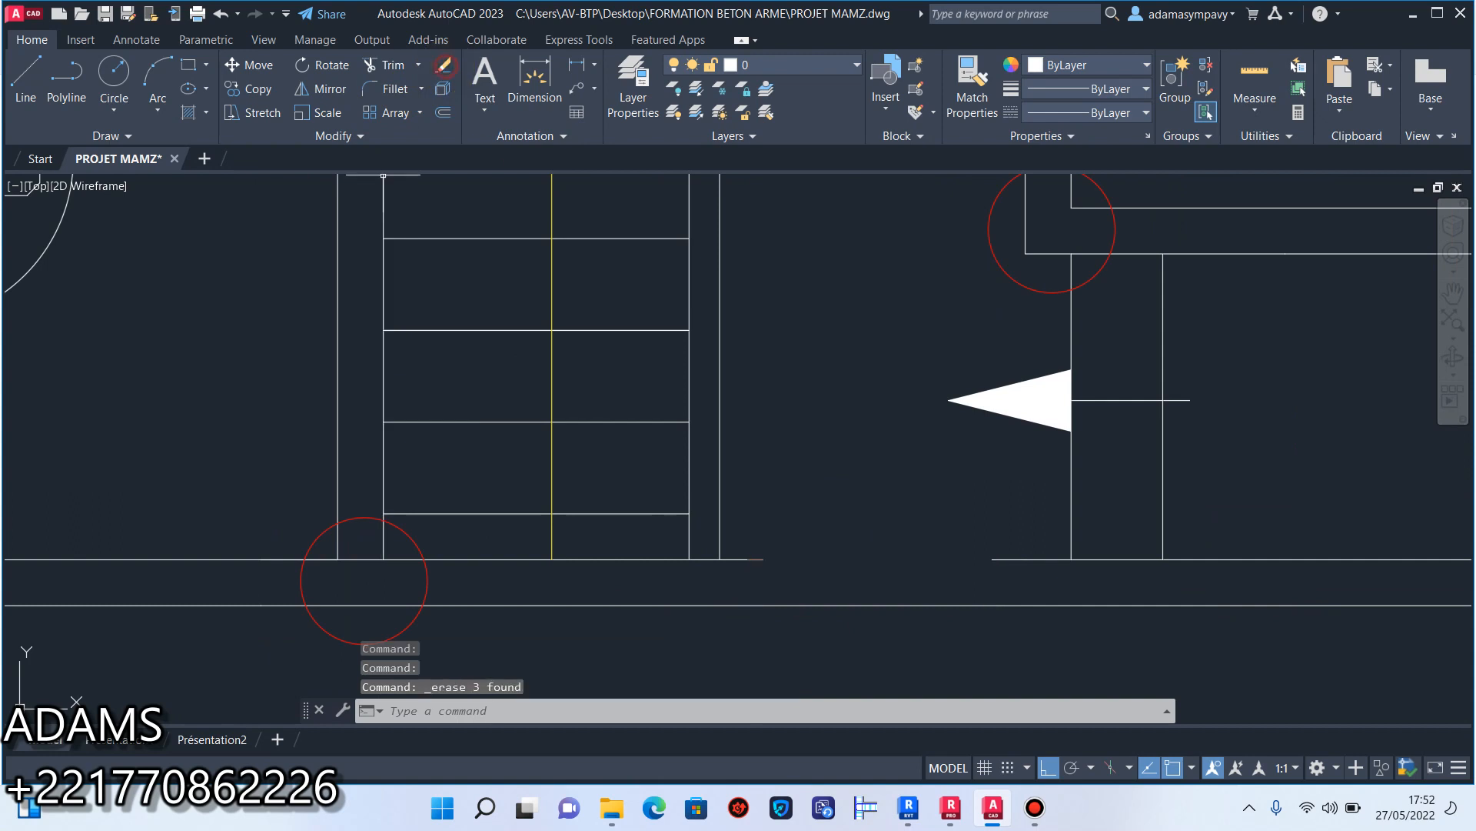
Stretch the inner front-wall line below the entrance arrow across the gap to the segment by the staircase.
left_click(1005, 588)
left_click(975, 519)
left_click(992, 559)
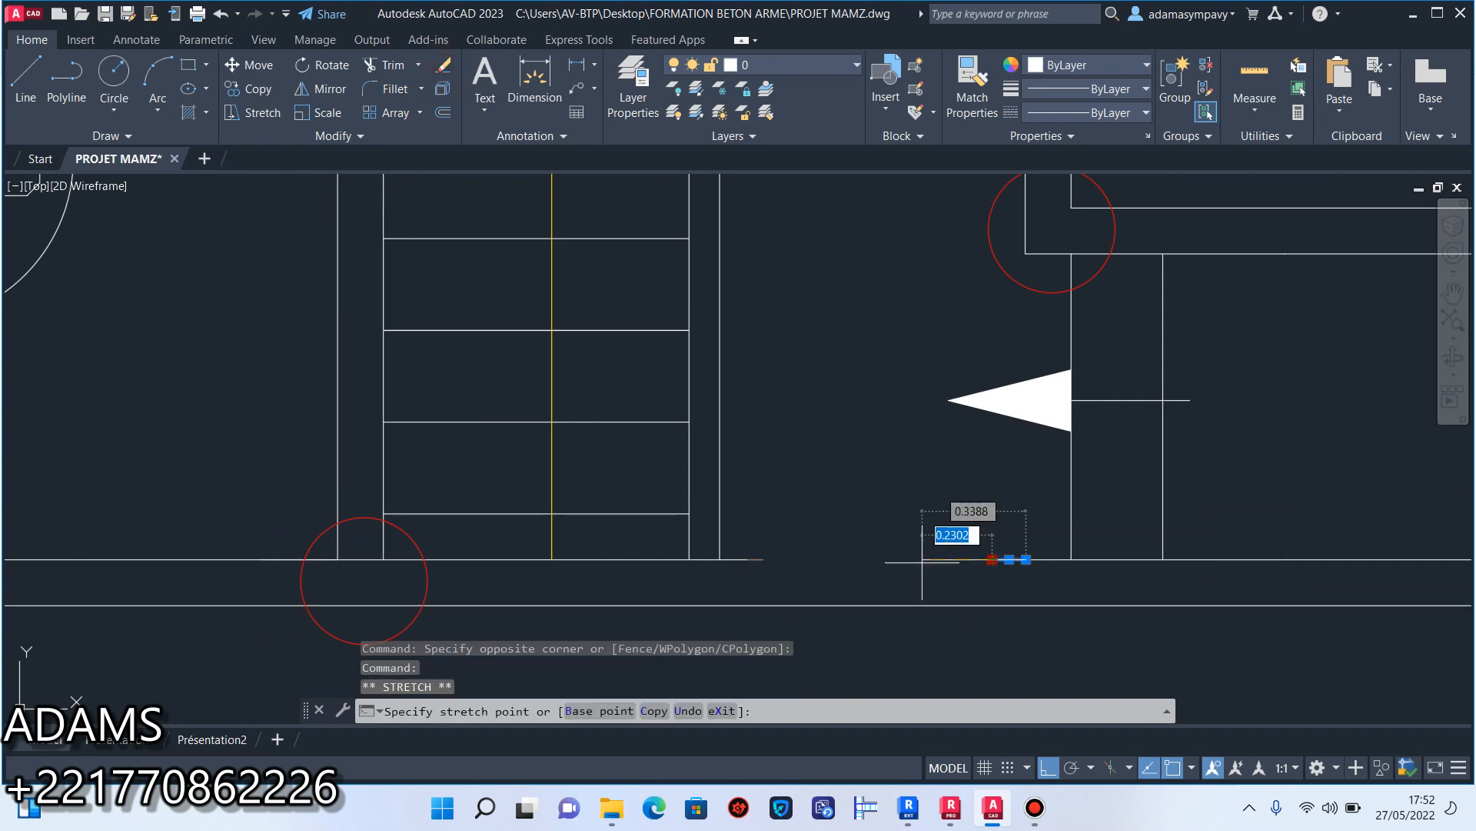
left_click(751, 559)
key("Escape")
scroll(820, 606, "down", 5)
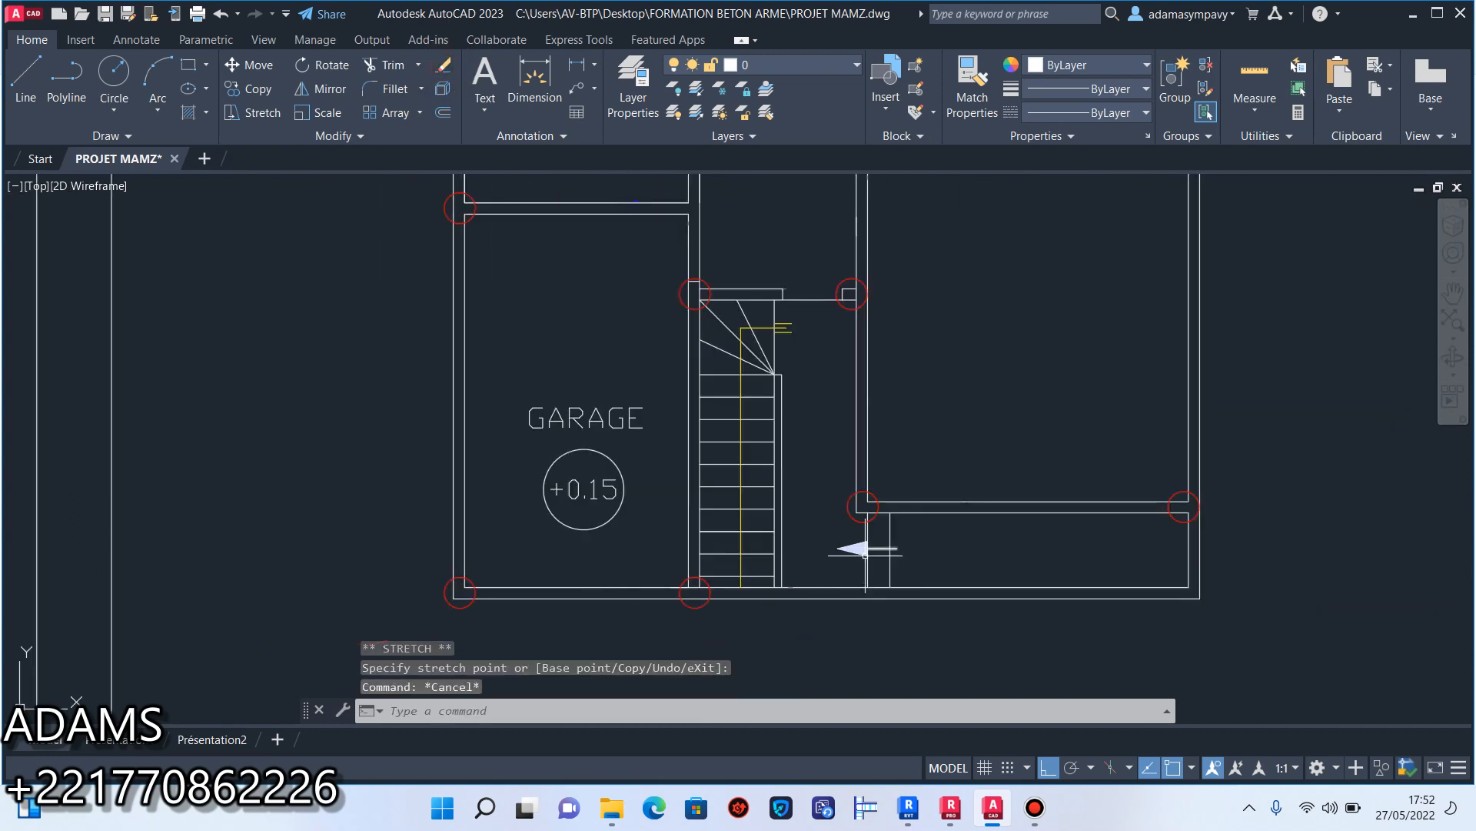
Erase the entrance arrow and the two vertical lines beside it in the front strip, and save the drawing.
scroll(871, 557, "up", 3)
left_click(942, 554)
left_click(805, 540)
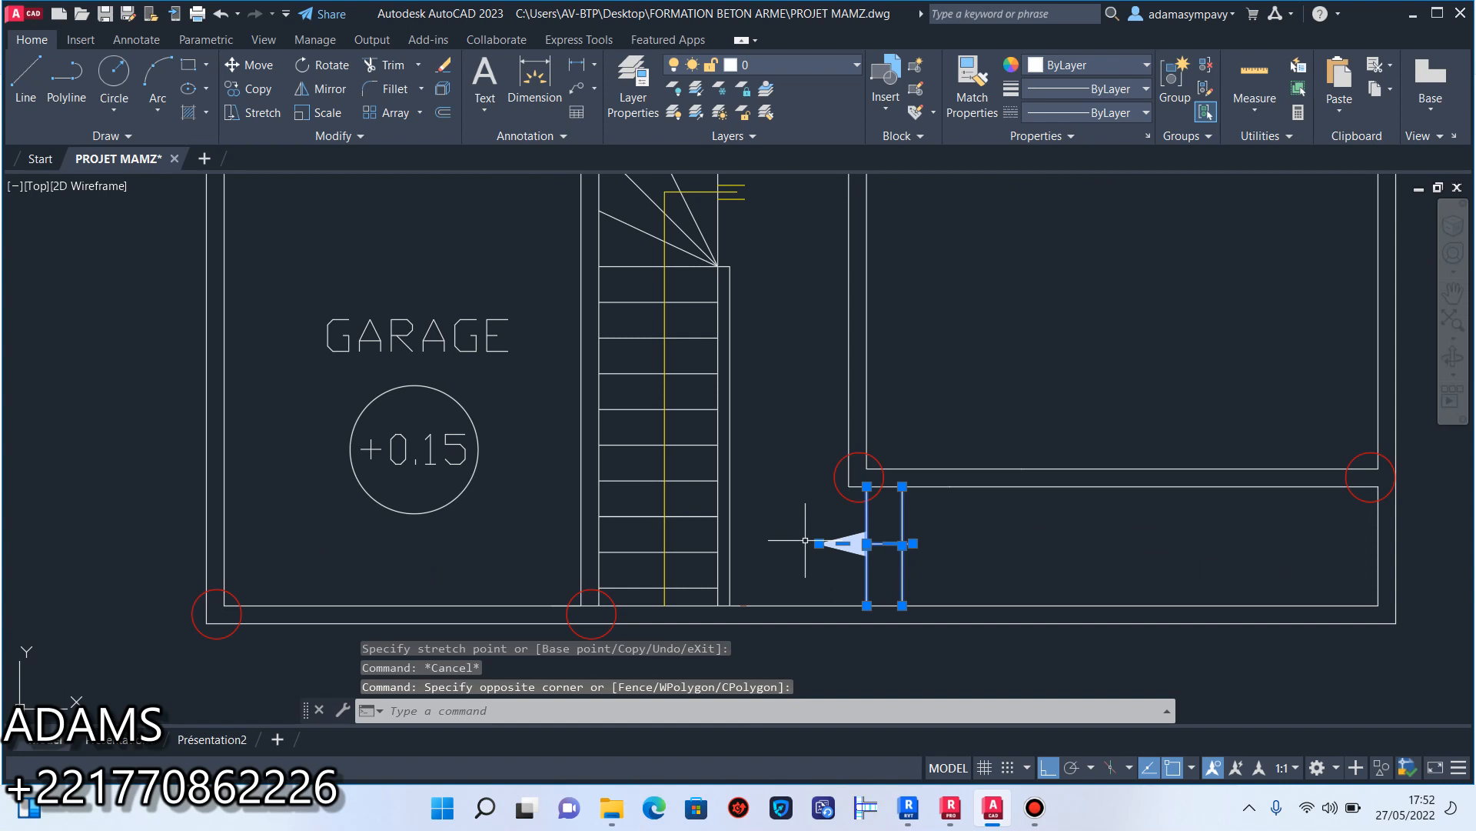
left_click(445, 67)
scroll(861, 219, "down", 5)
scroll(811, 453, "up", 7)
scroll(817, 434, "down", 3)
scroll(807, 438, "down", 6)
scroll(739, 431, "up", 4)
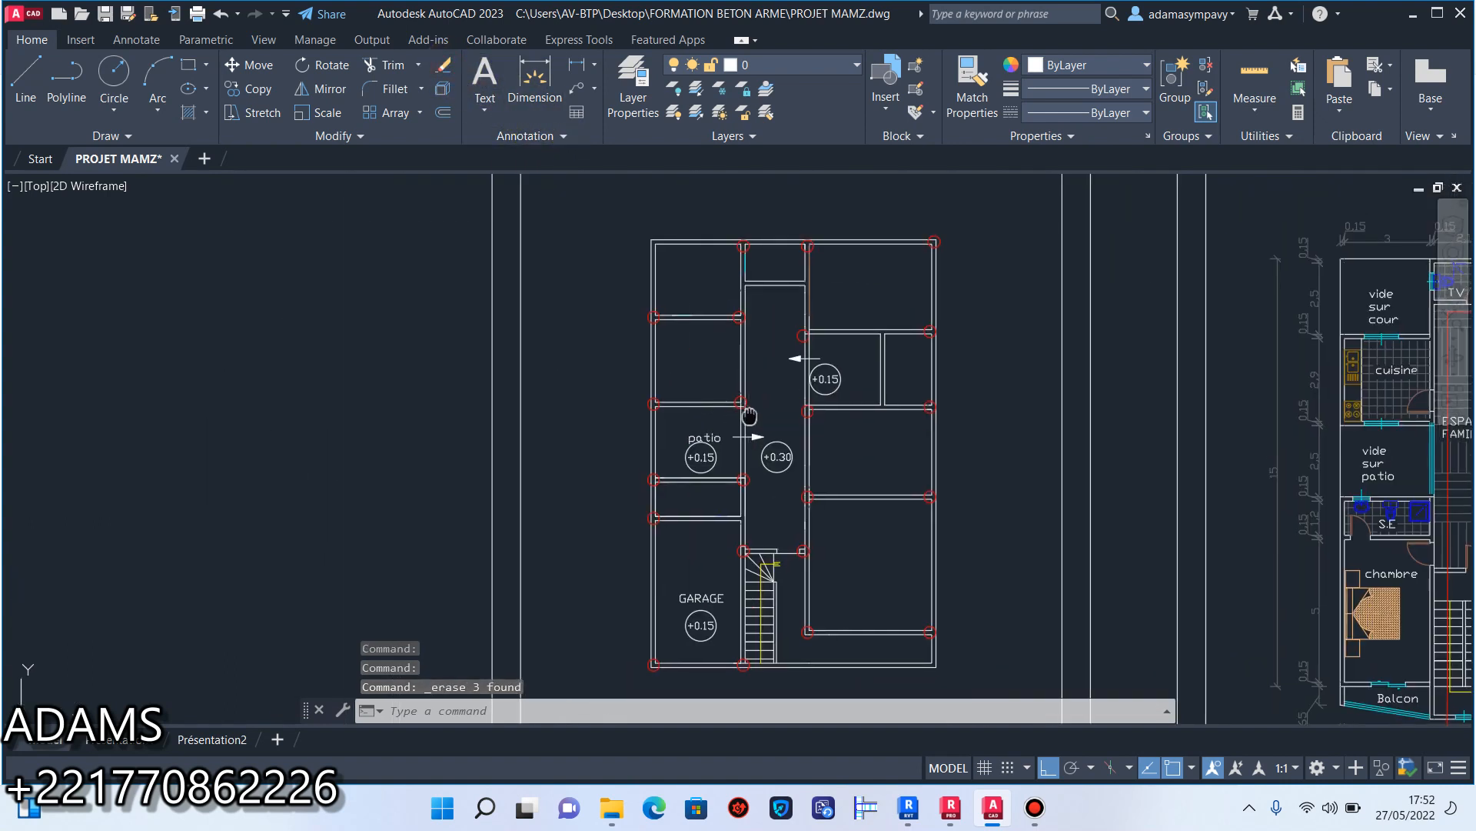
left_click(107, 14)
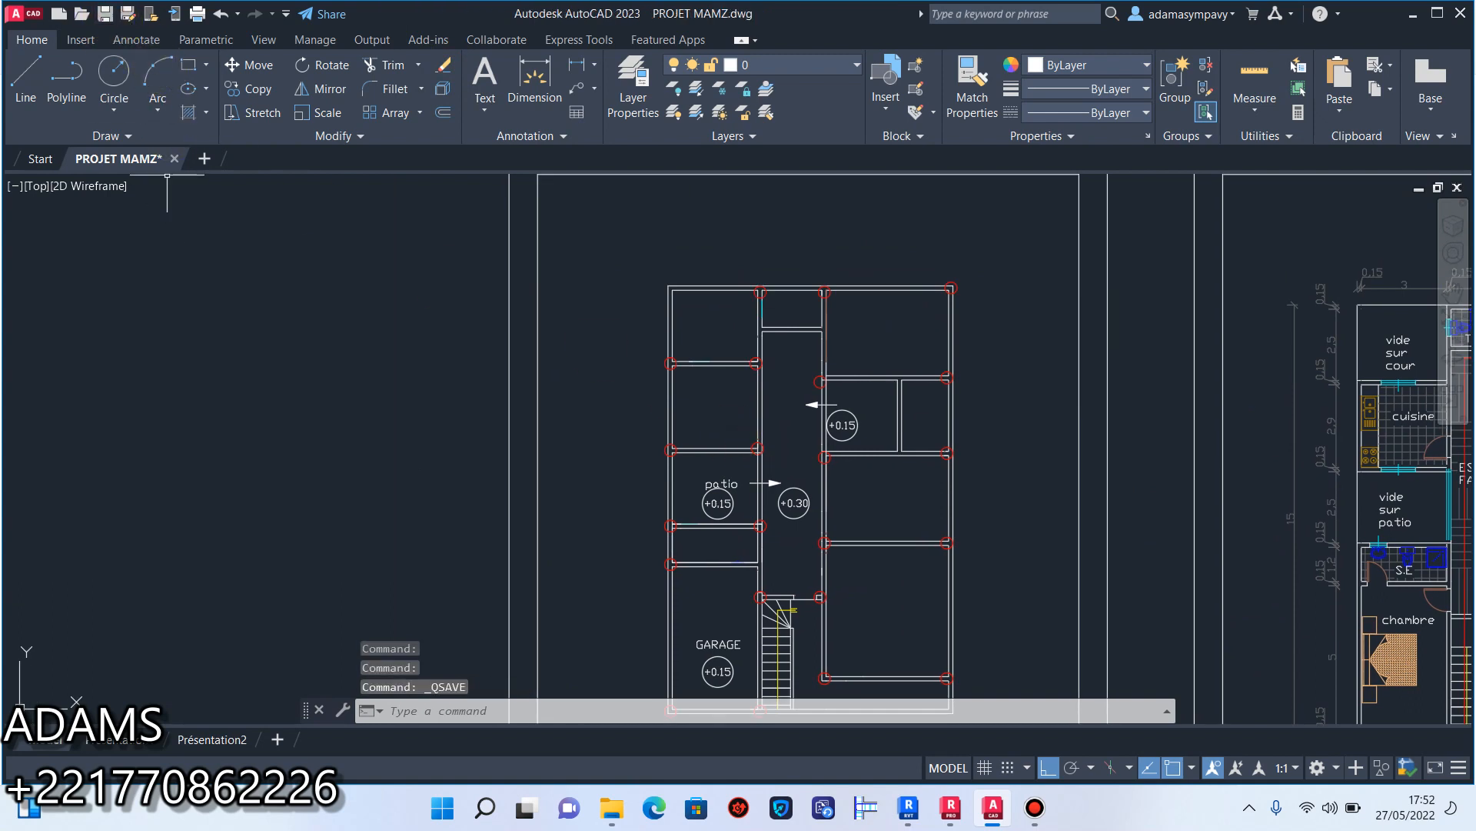
Examine the cleared ground-floor plan from the rear rooms to the garage and the staircase front for wall continuity.
scroll(769, 438, "down", 5)
scroll(758, 488, "up", 6)
scroll(769, 431, "down", 1)
middle_click_drag(770, 431, 780, 502)
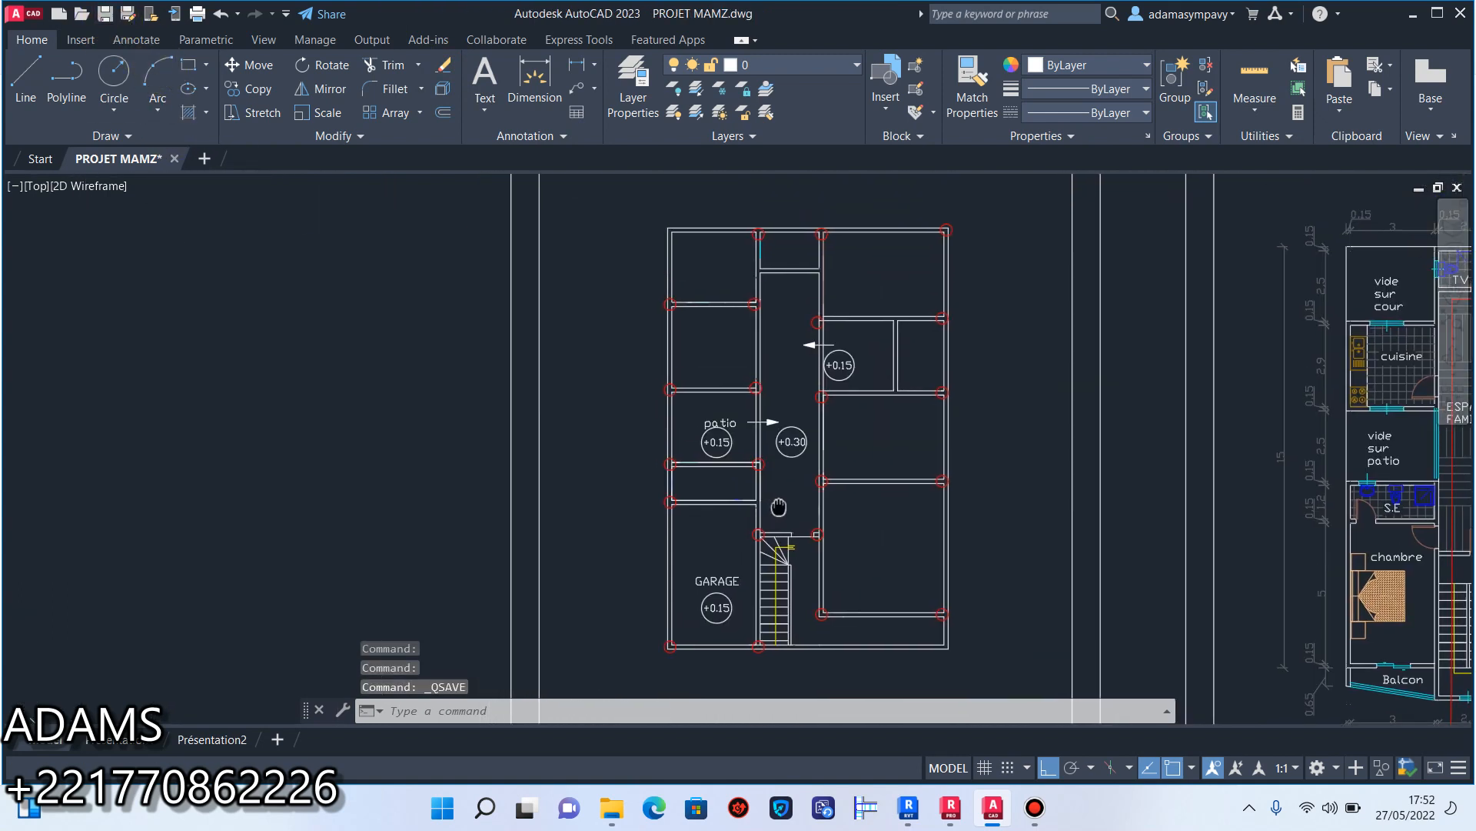
scroll(703, 240, "up", 5)
scroll(695, 269, "down", 3)
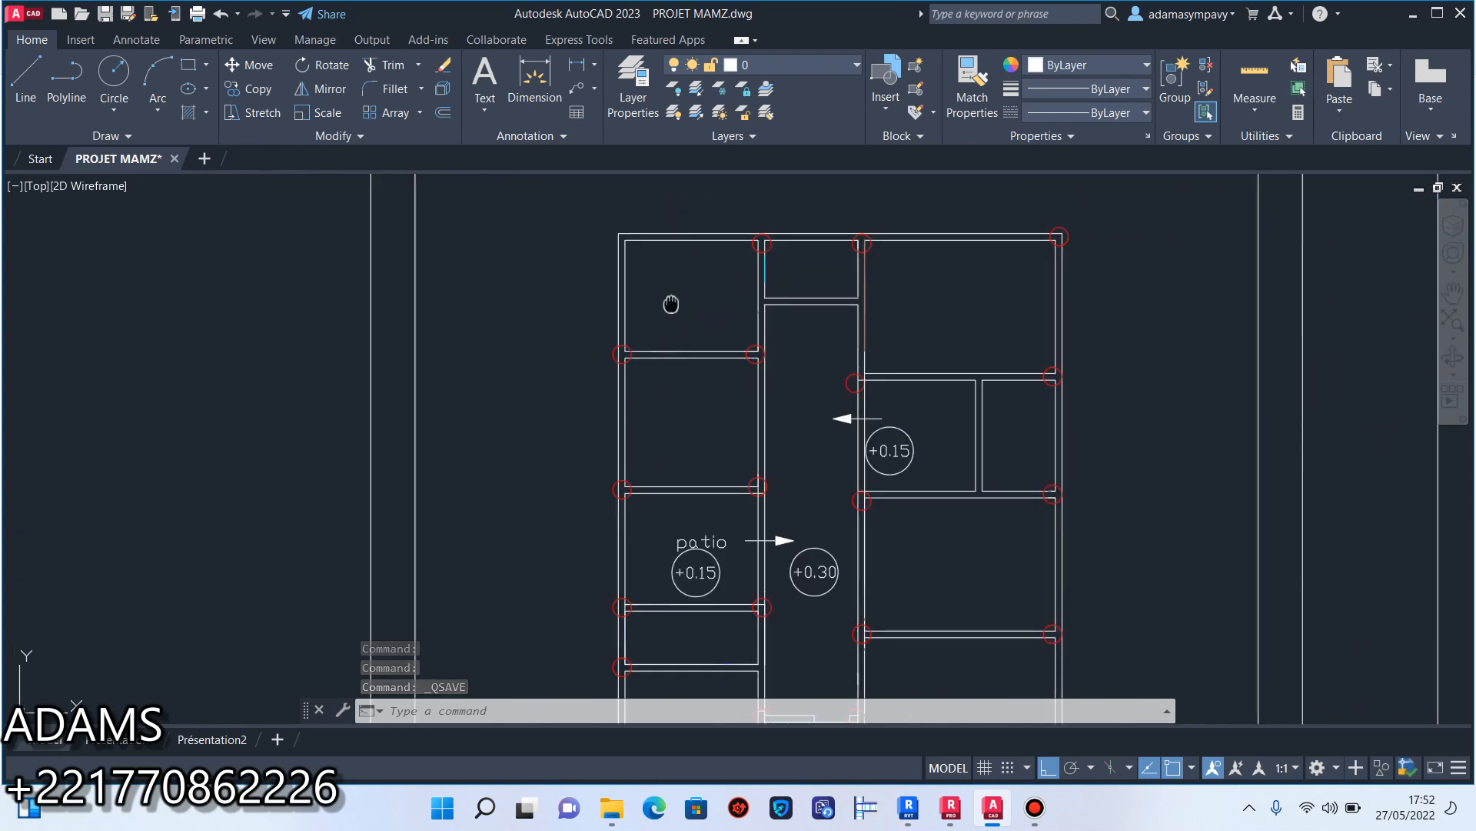
scroll(695, 289, "up", 3)
scroll(770, 359, "down", 2)
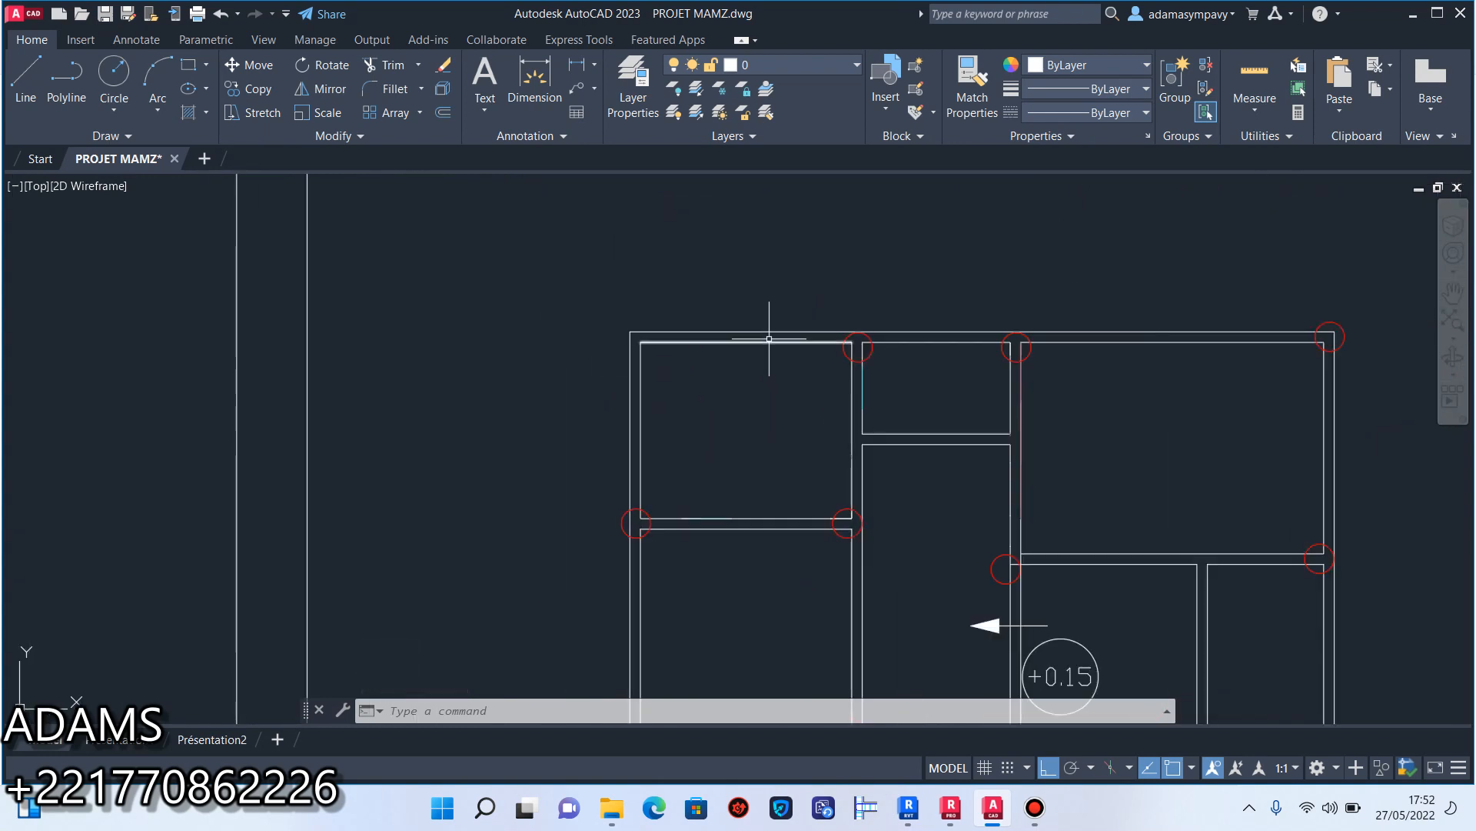
scroll(612, 350, "down", 2)
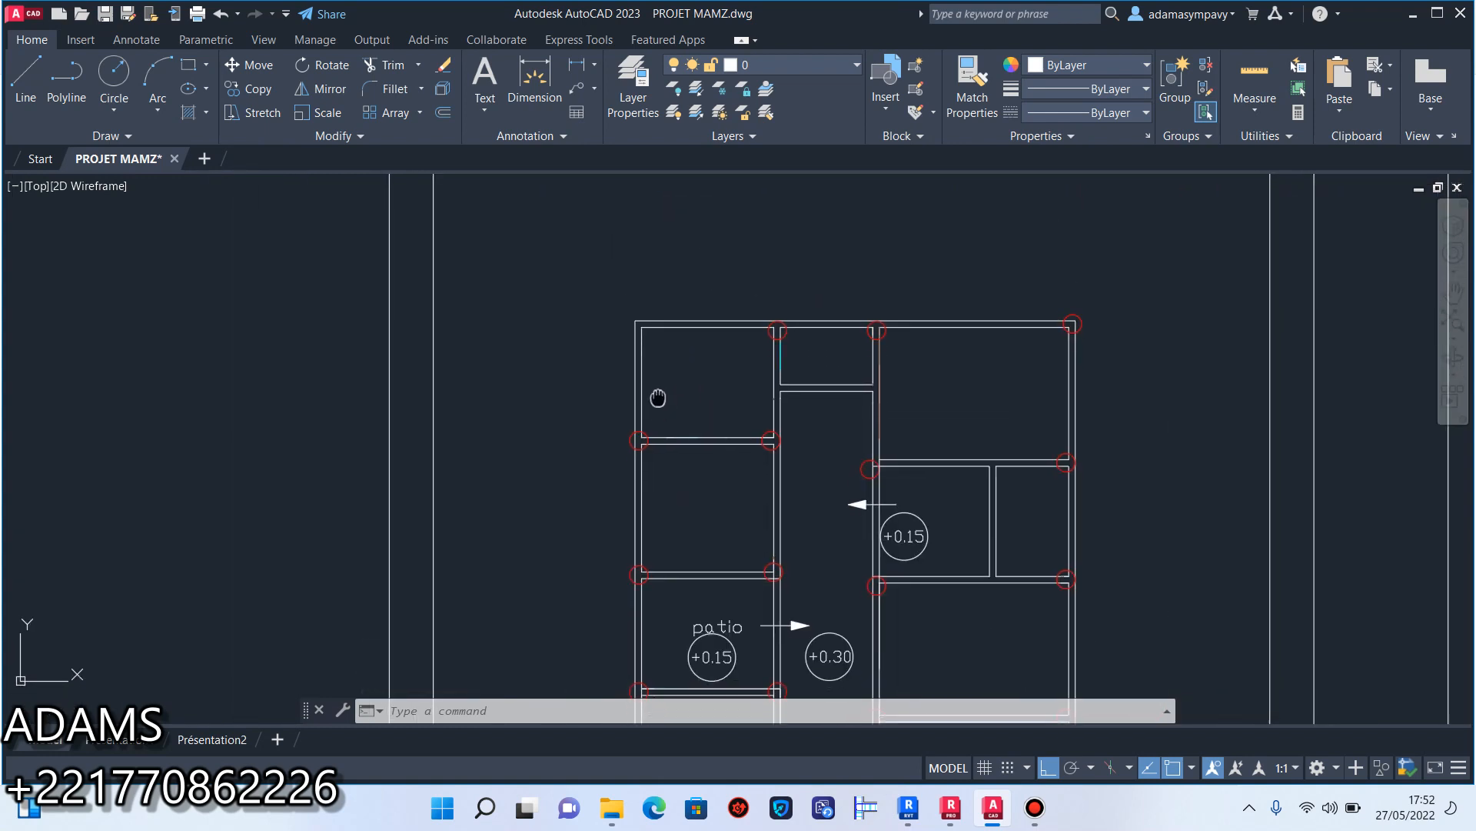
scroll(746, 329, "up", 2)
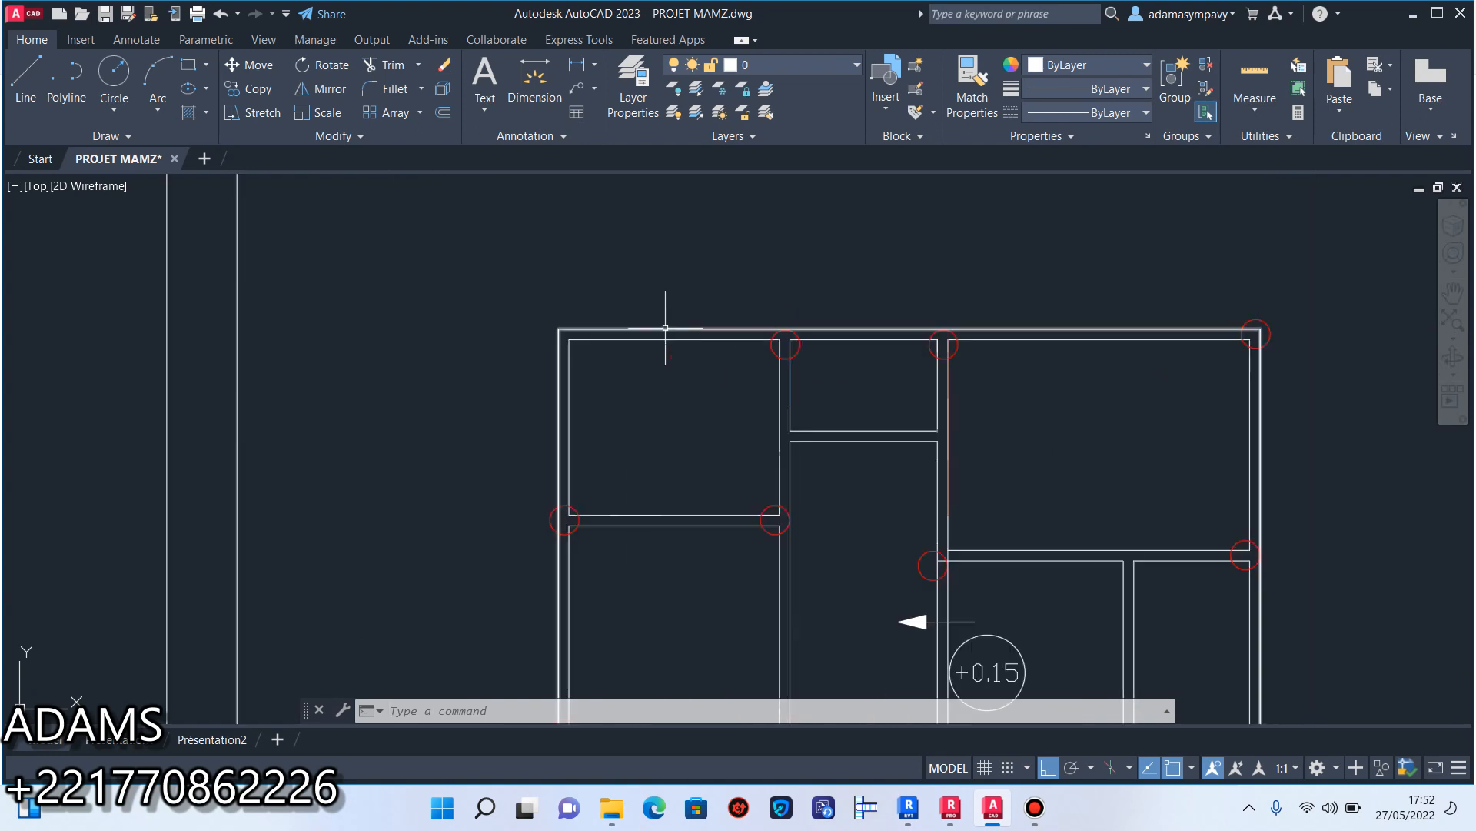
scroll(645, 359, "down", 4)
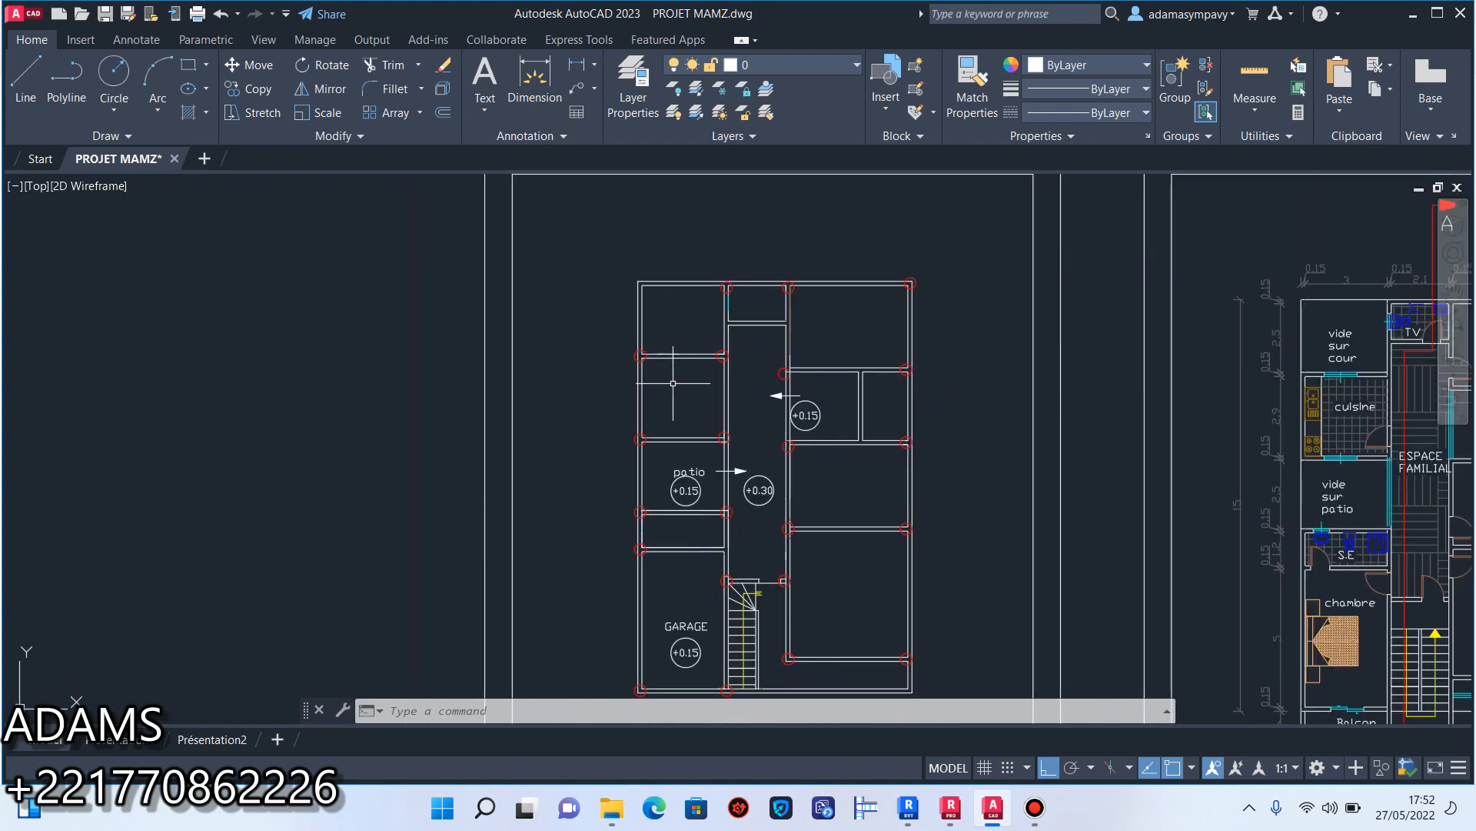
middle_click_drag(673, 292, 683, 282)
middle_click_drag(699, 351, 703, 312)
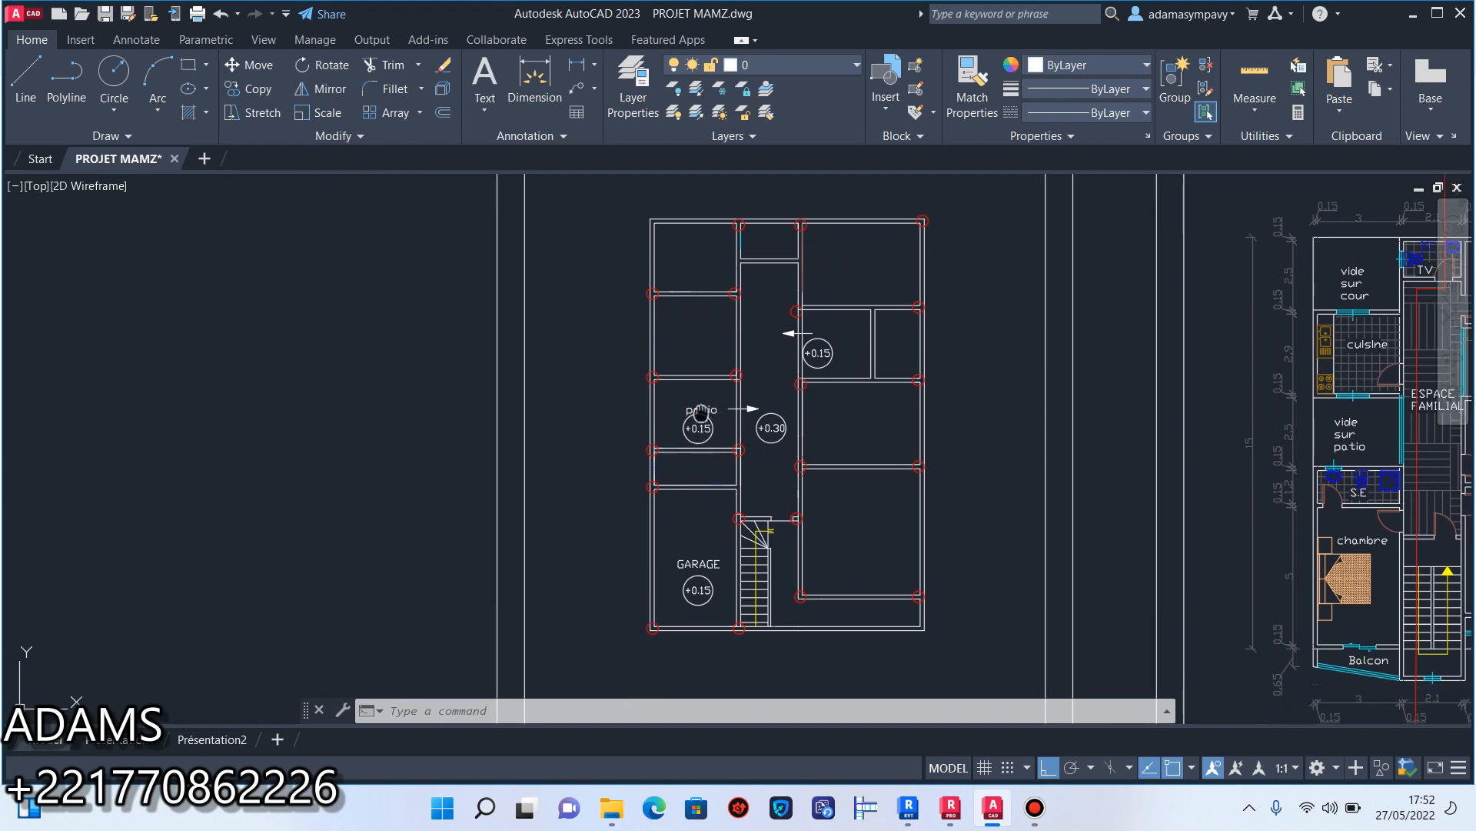
scroll(769, 431, "down", 2)
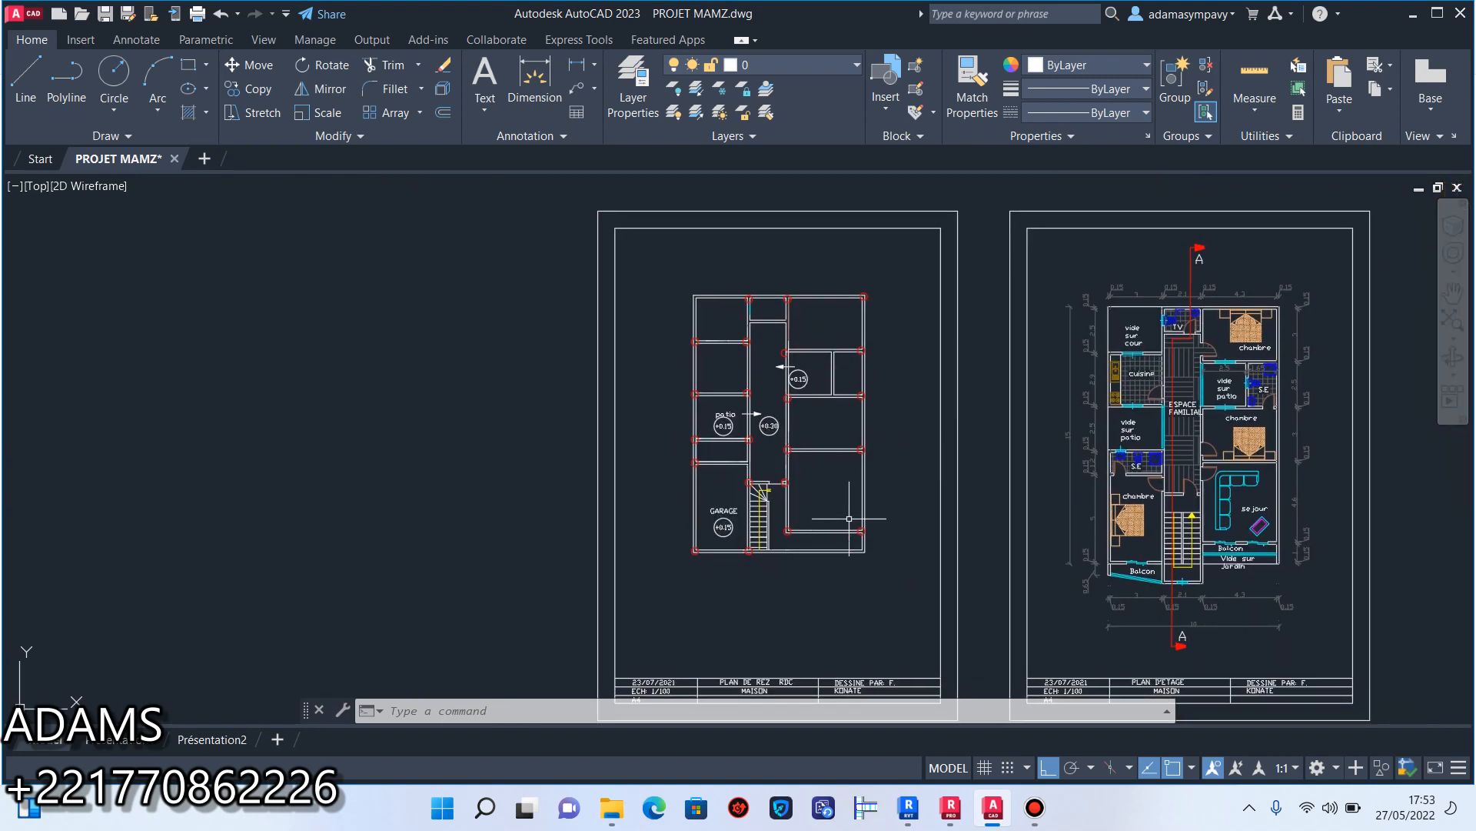
scroll(735, 529, "up", 3)
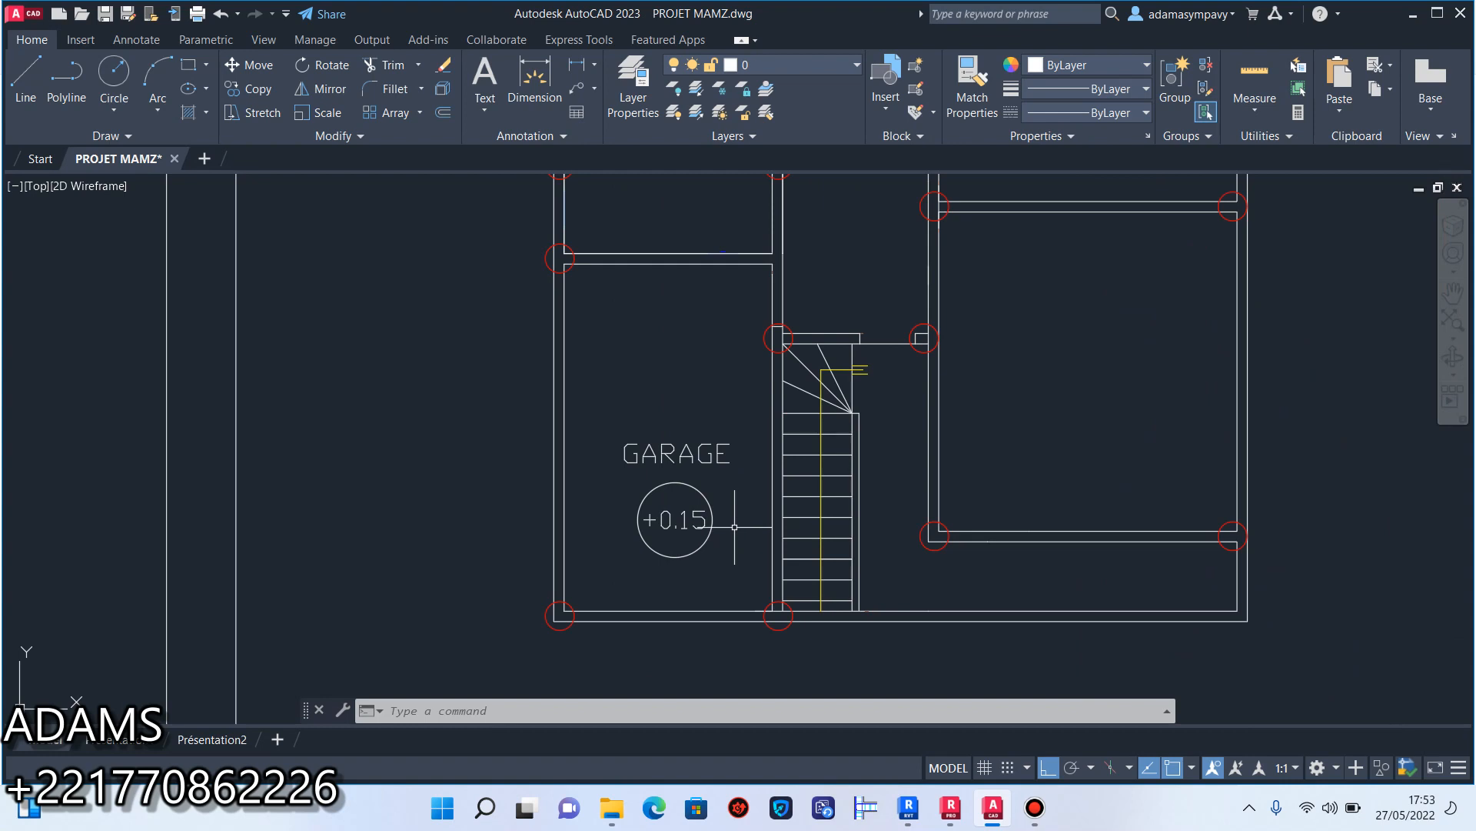
scroll(799, 527, "down", 3)
scroll(850, 528, "up", 3)
mouse_move(816, 510)
middle_mouse_down()
mouse_move(830, 623)
mouse_move(831, 501)
middle_mouse_up()
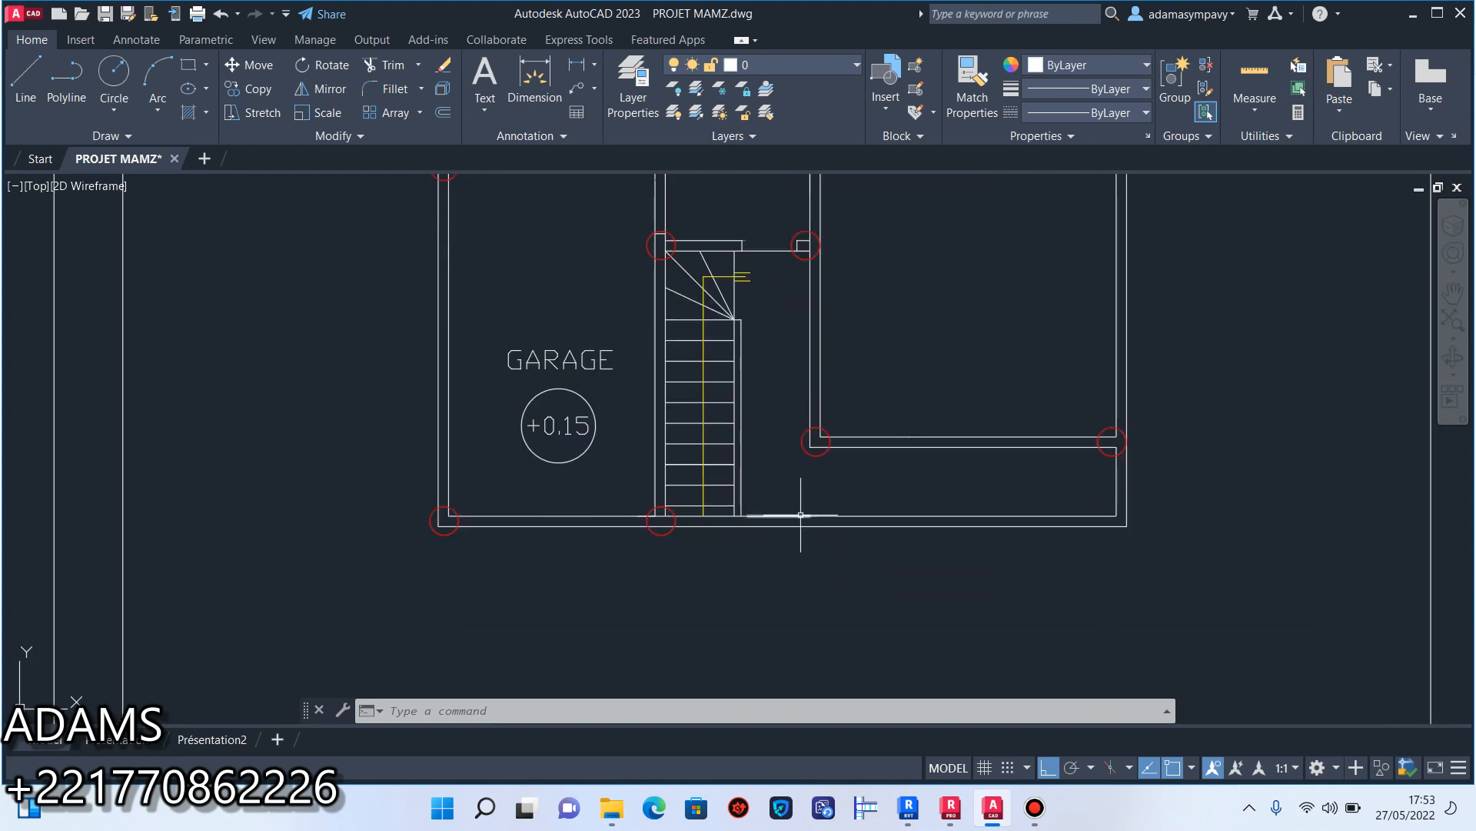
Stretch both lines of the long vertical wall between the staircase and the large front room down past the front wall.
scroll(834, 414, "up", 1)
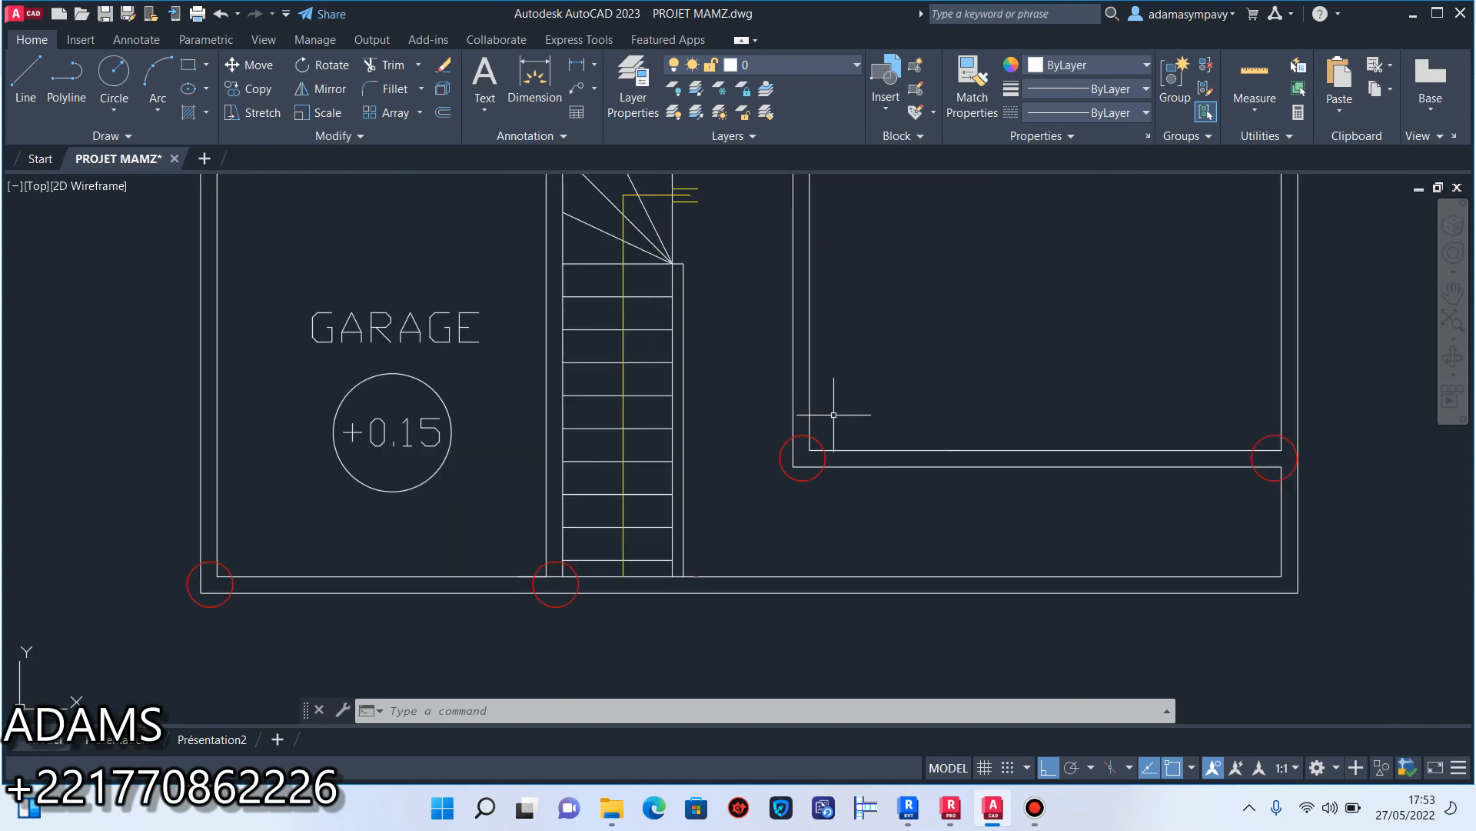
left_click(795, 466)
key("Escape")
left_click(808, 392)
left_click(810, 449)
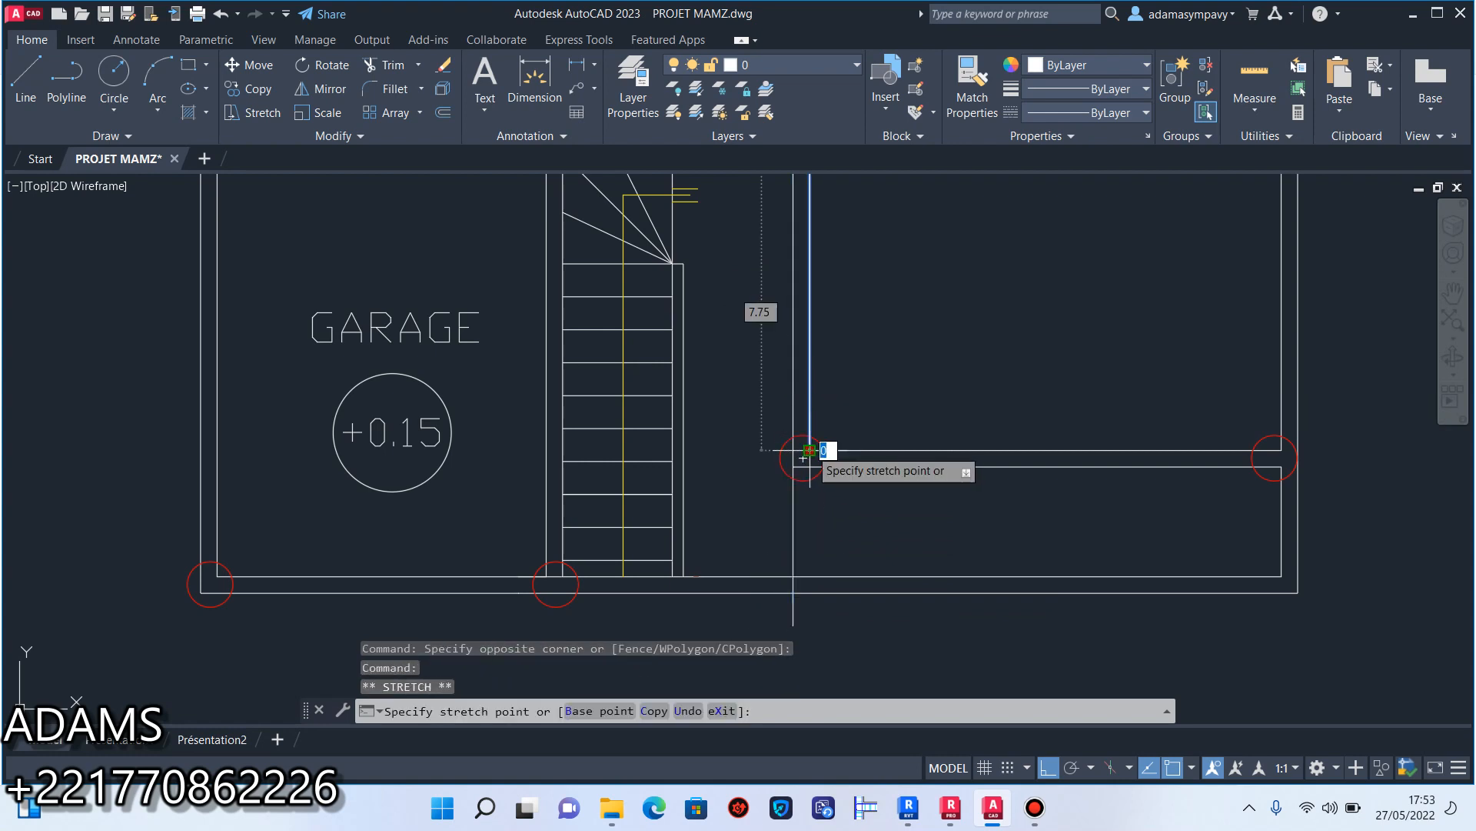
left_click(812, 629)
key("Escape")
Stretch the lower ends of the two extended wall lines back to the outer line of the front wall.
middle_click_drag(811, 639, 814, 586)
scroll(816, 577, "up", 6)
left_click(820, 545)
left_click(780, 554)
left_click(798, 592)
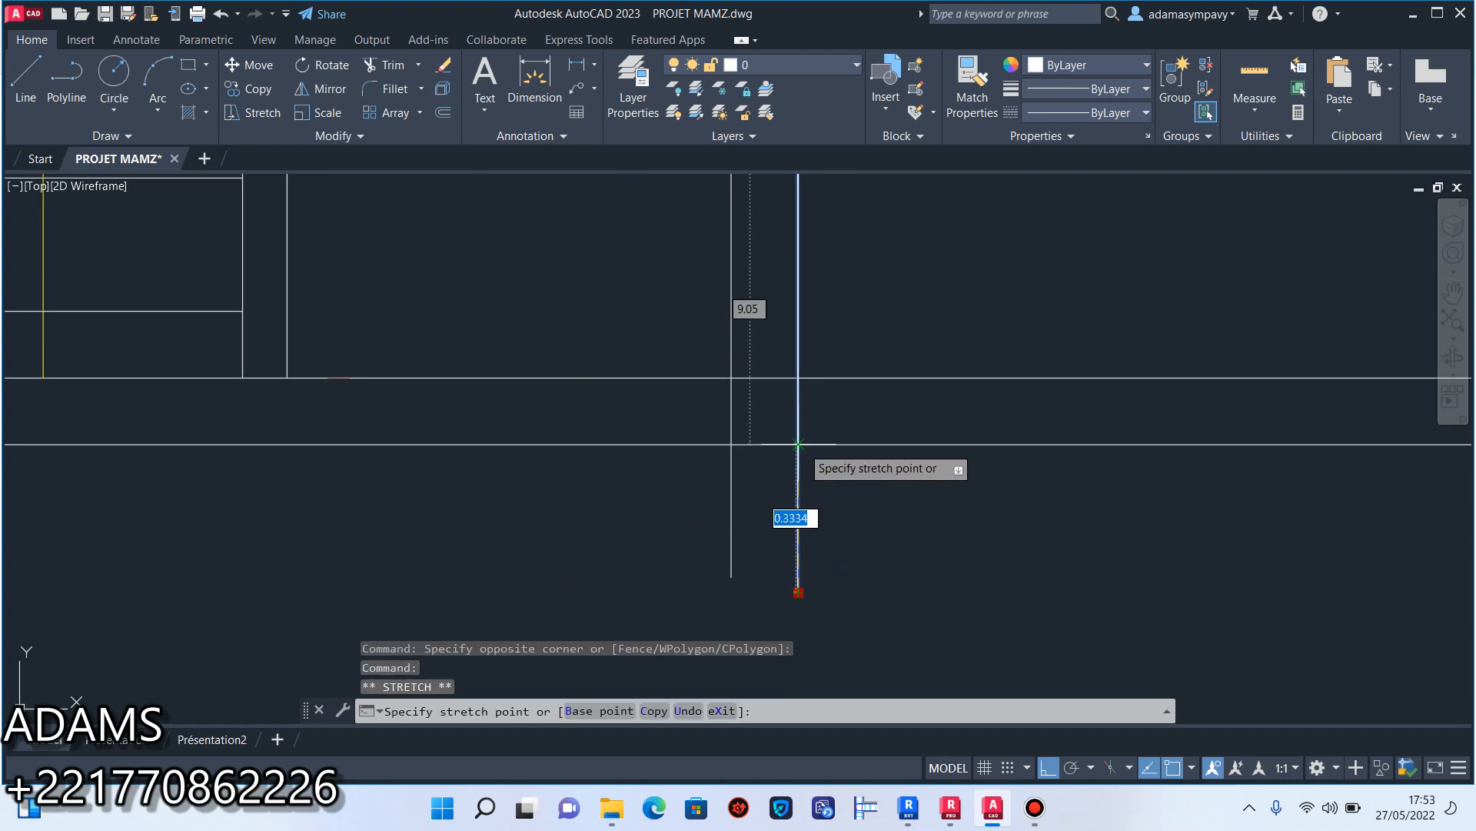
left_click(798, 444)
key("Escape")
left_click(769, 498)
left_click(703, 527)
left_click(731, 576)
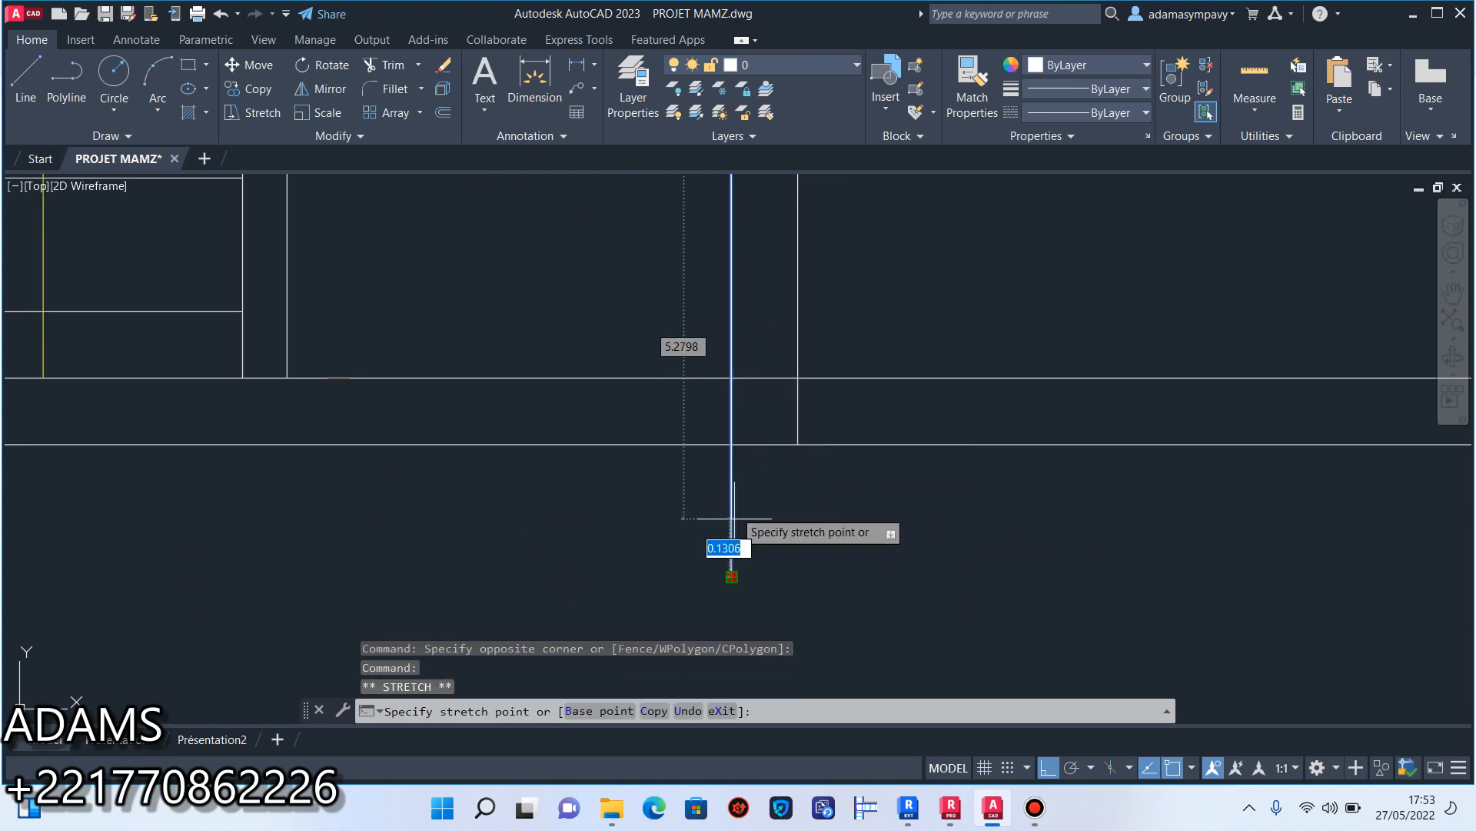
key("Escape")
Erase the short line crossing the extended wall at the large front room's corner by the staircase, and save the drawing.
scroll(731, 443, "down", 5)
scroll(751, 452, "up", 6)
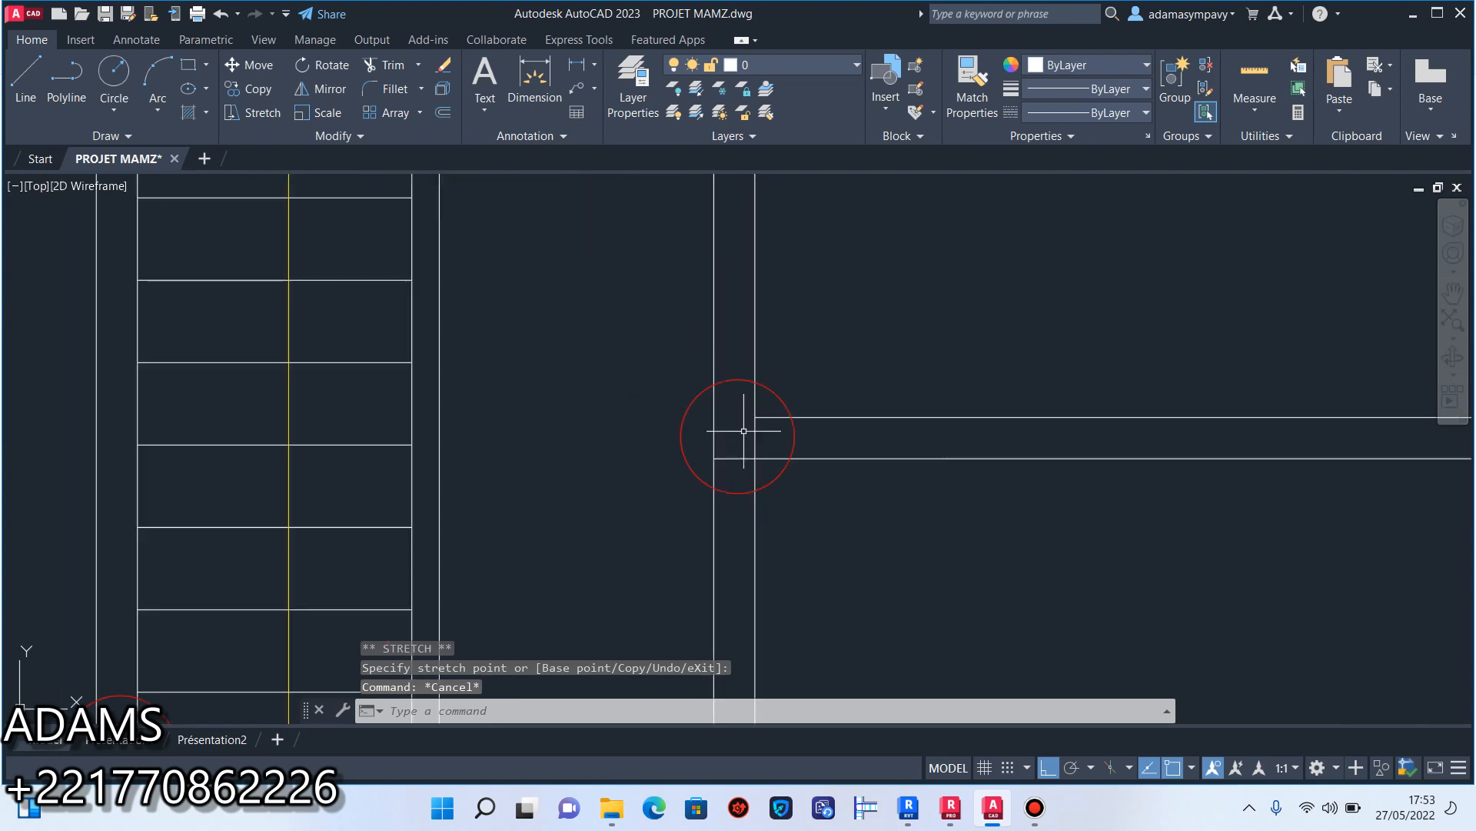
scroll(750, 452, "down", 4)
scroll(765, 416, "down", 3)
scroll(764, 438, "up", 6)
scroll(752, 485, "up", 5)
left_click(663, 439)
left_click(619, 492)
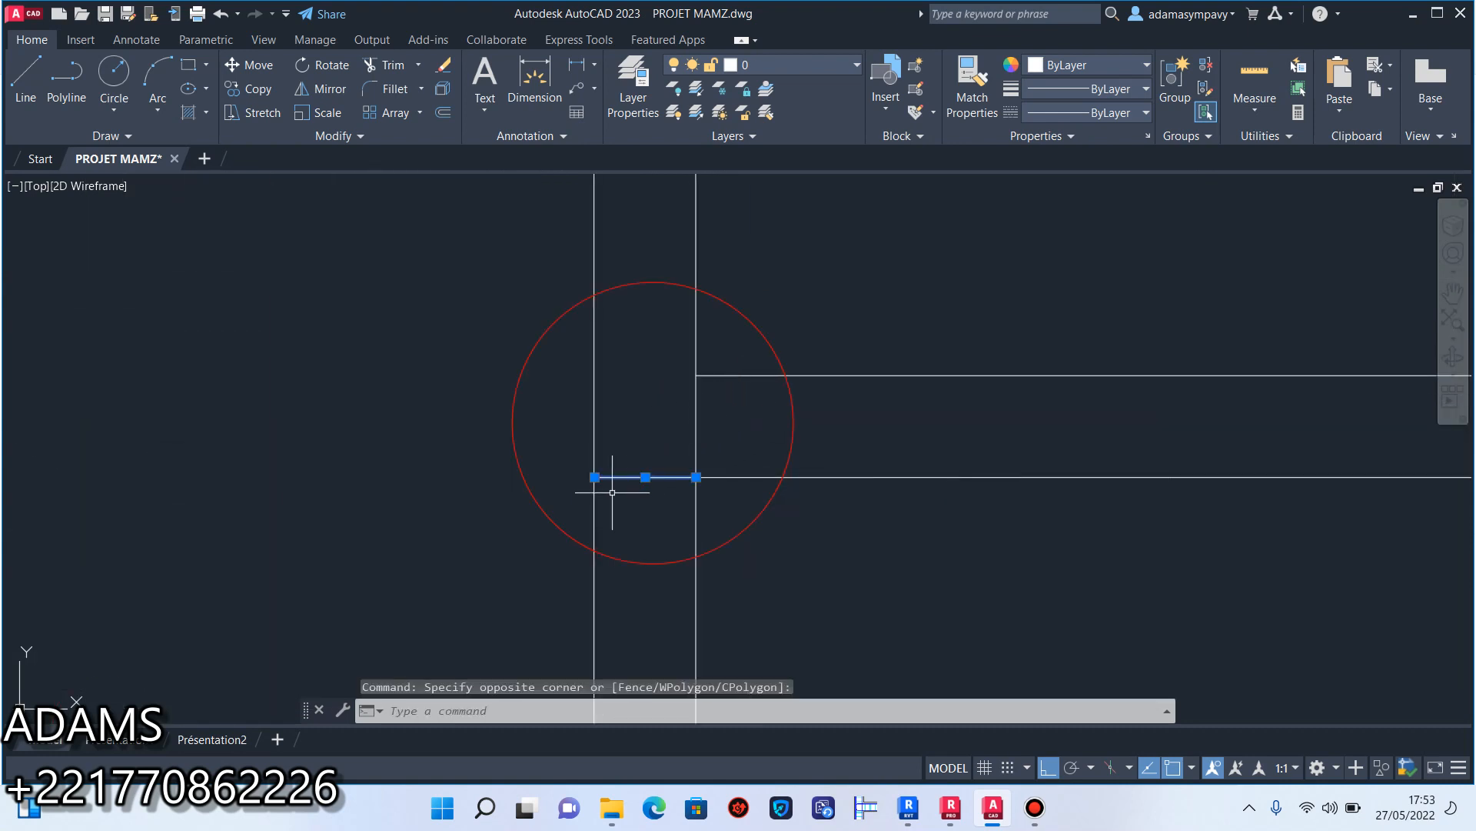
left_click(443, 68)
left_click(106, 14)
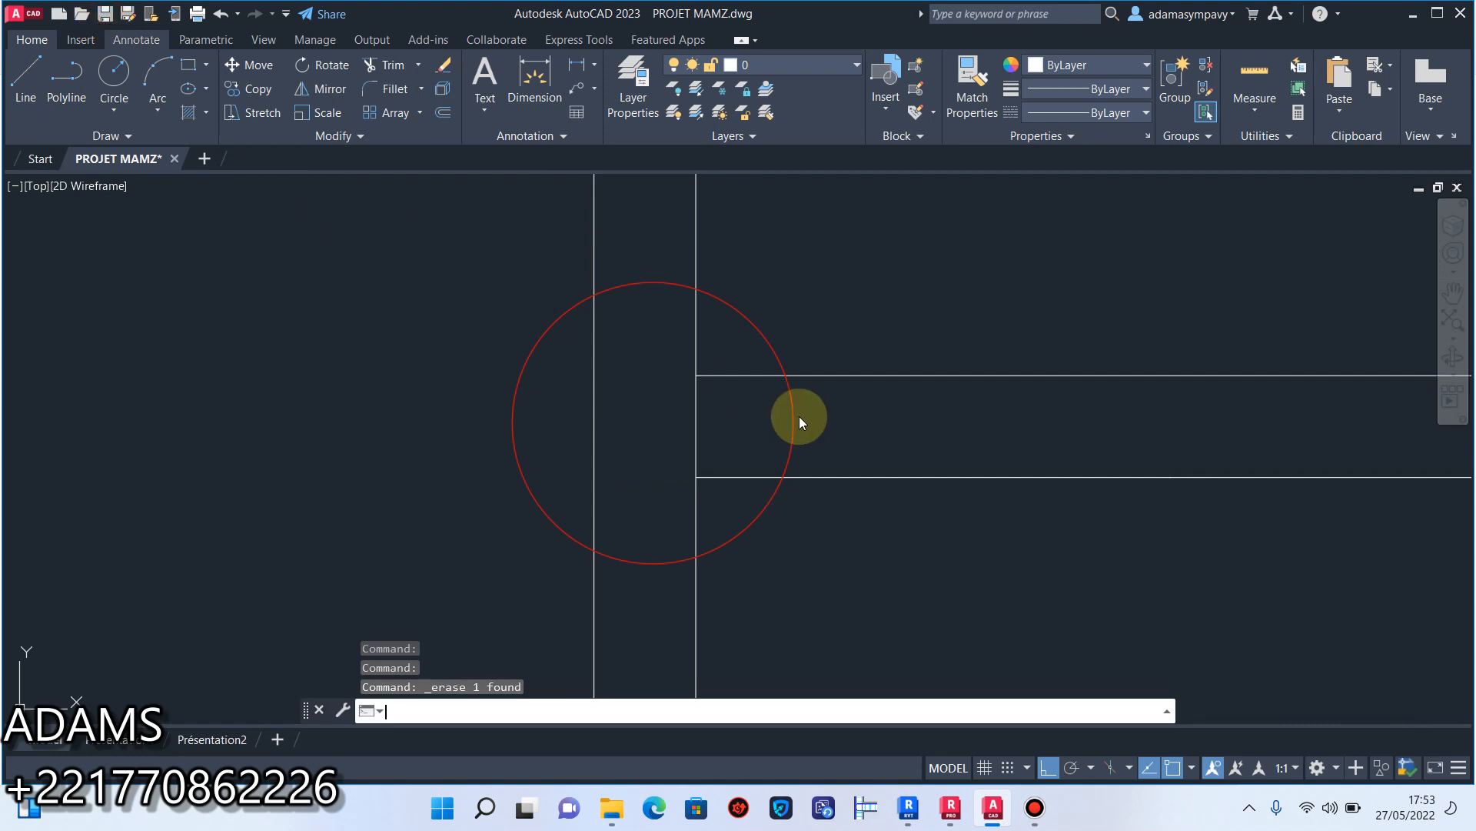
Erase the two opening end lines and the leftover MENUISERIE piece in the short wall at the head of the staircase.
scroll(800, 417, "down", 10)
scroll(769, 396, "up", 3)
scroll(743, 375, "up", 4)
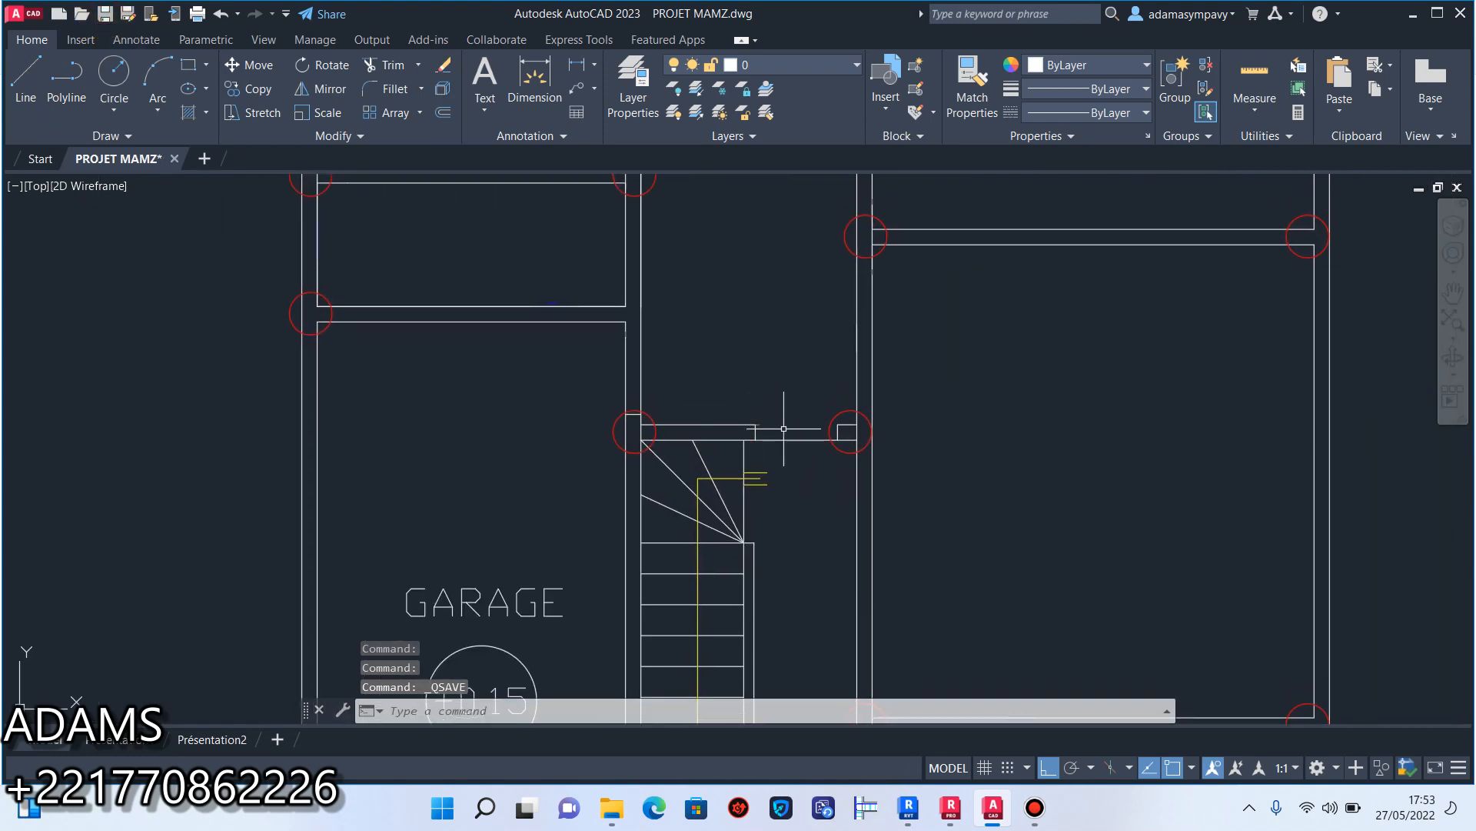
left_click(996, 430)
left_click(987, 424)
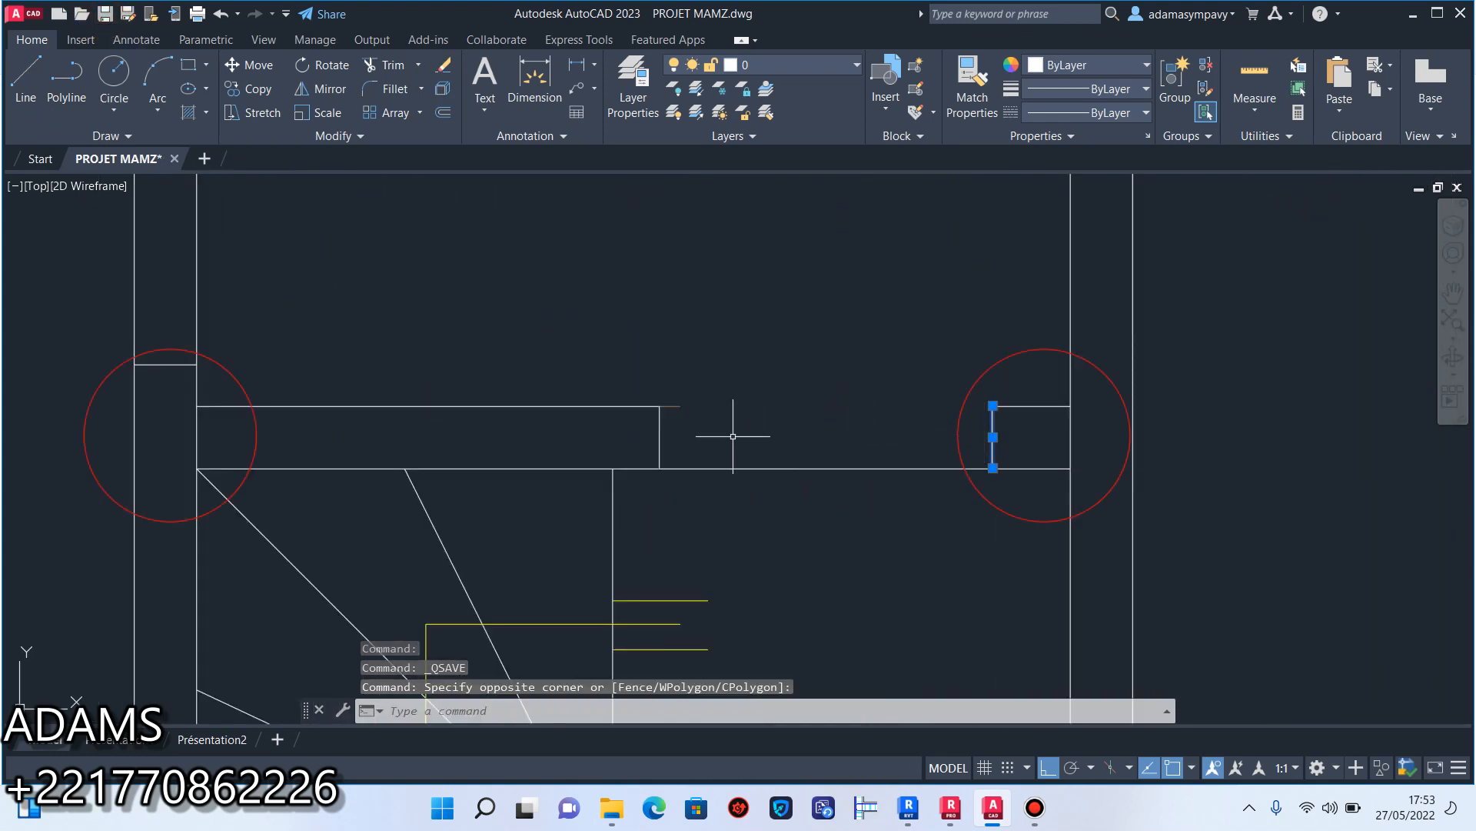
left_click(744, 430)
left_click(622, 430)
left_click(450, 75)
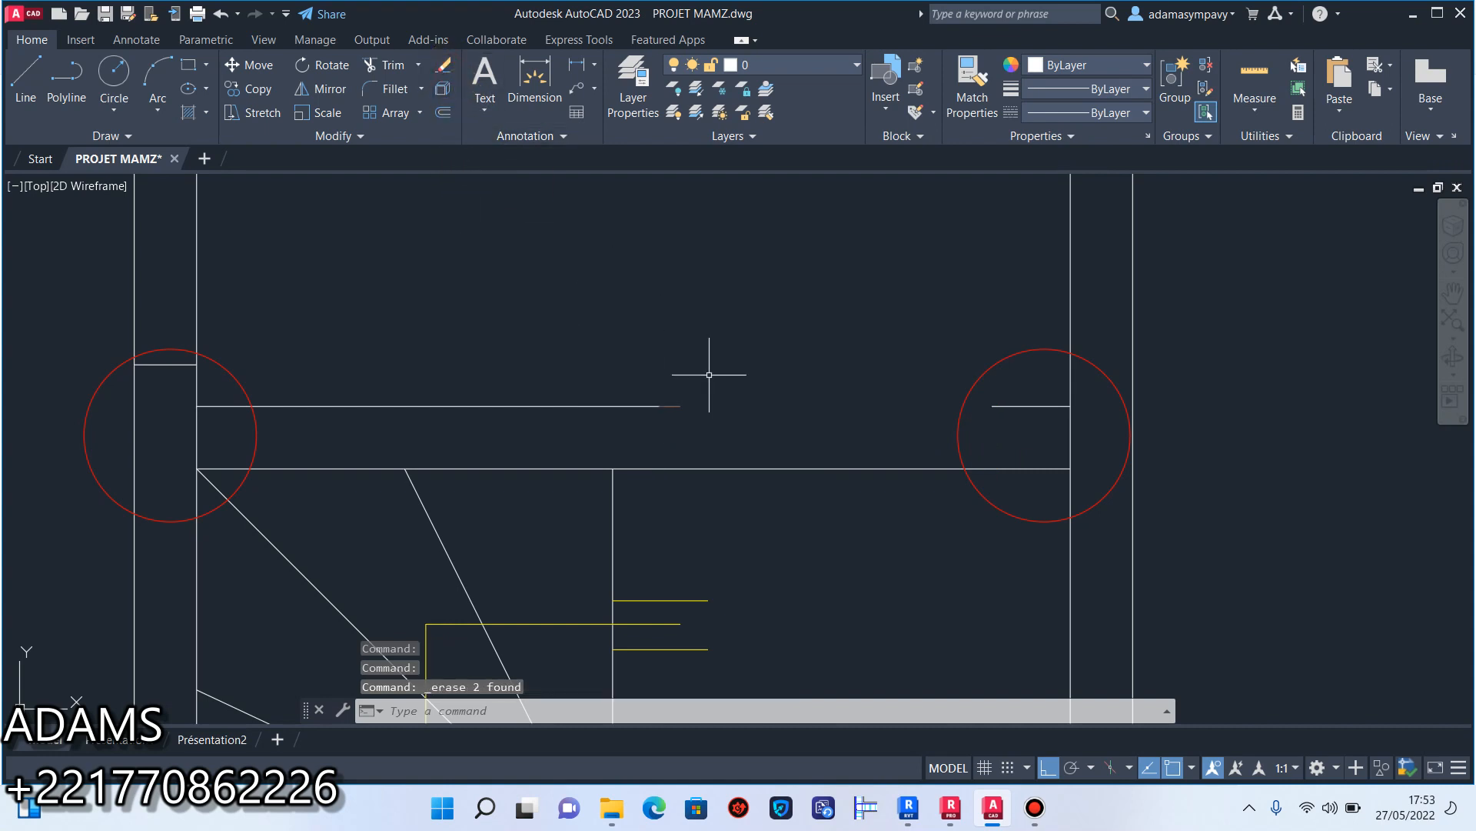
left_click(693, 407)
left_click(666, 396)
left_click(444, 65)
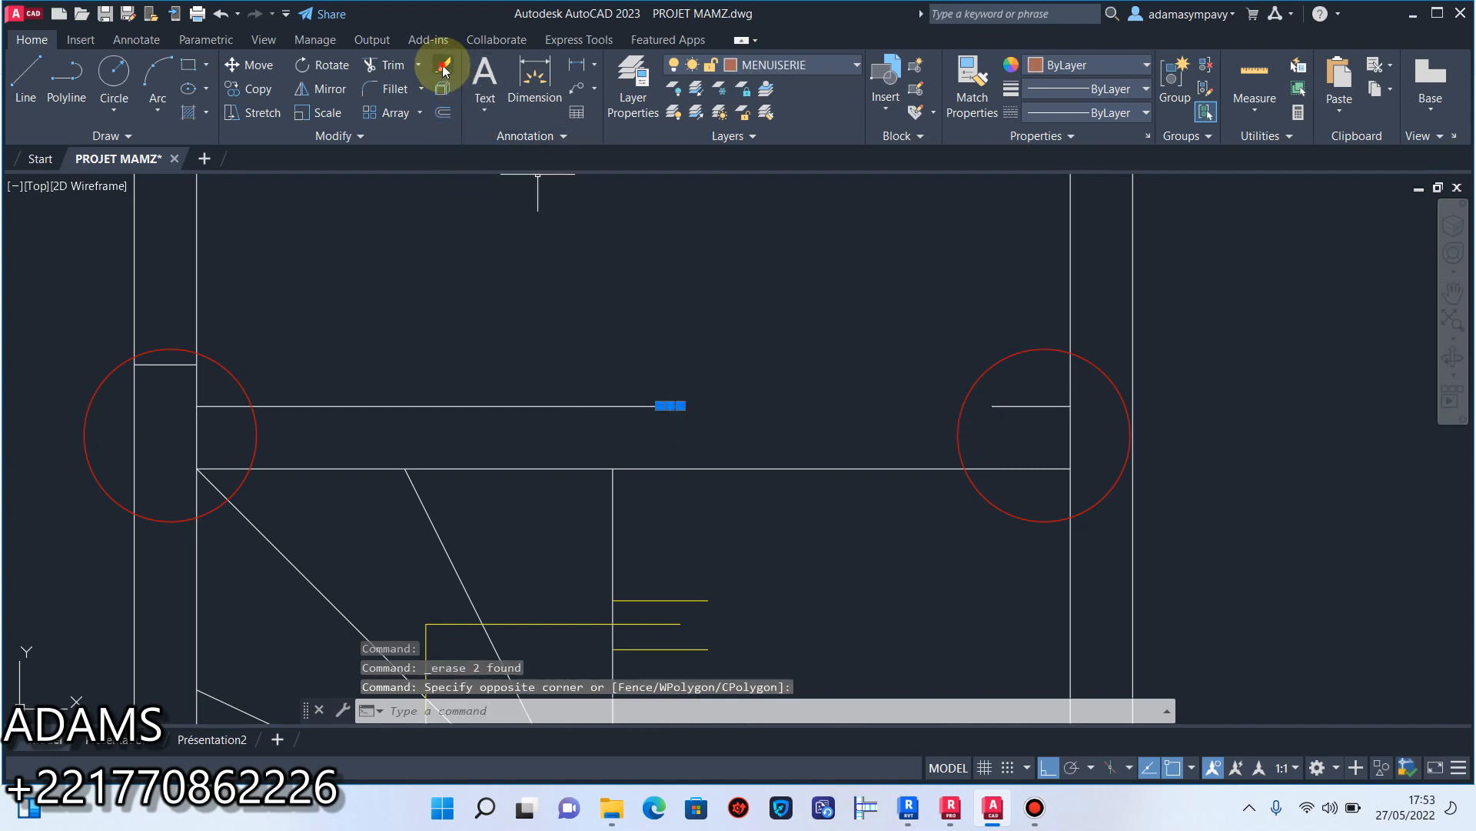
Stretch the short upper wall line at the head of the staircase across the opening to the opposite segment, and save the drawing.
left_click(1003, 406)
left_click(993, 405)
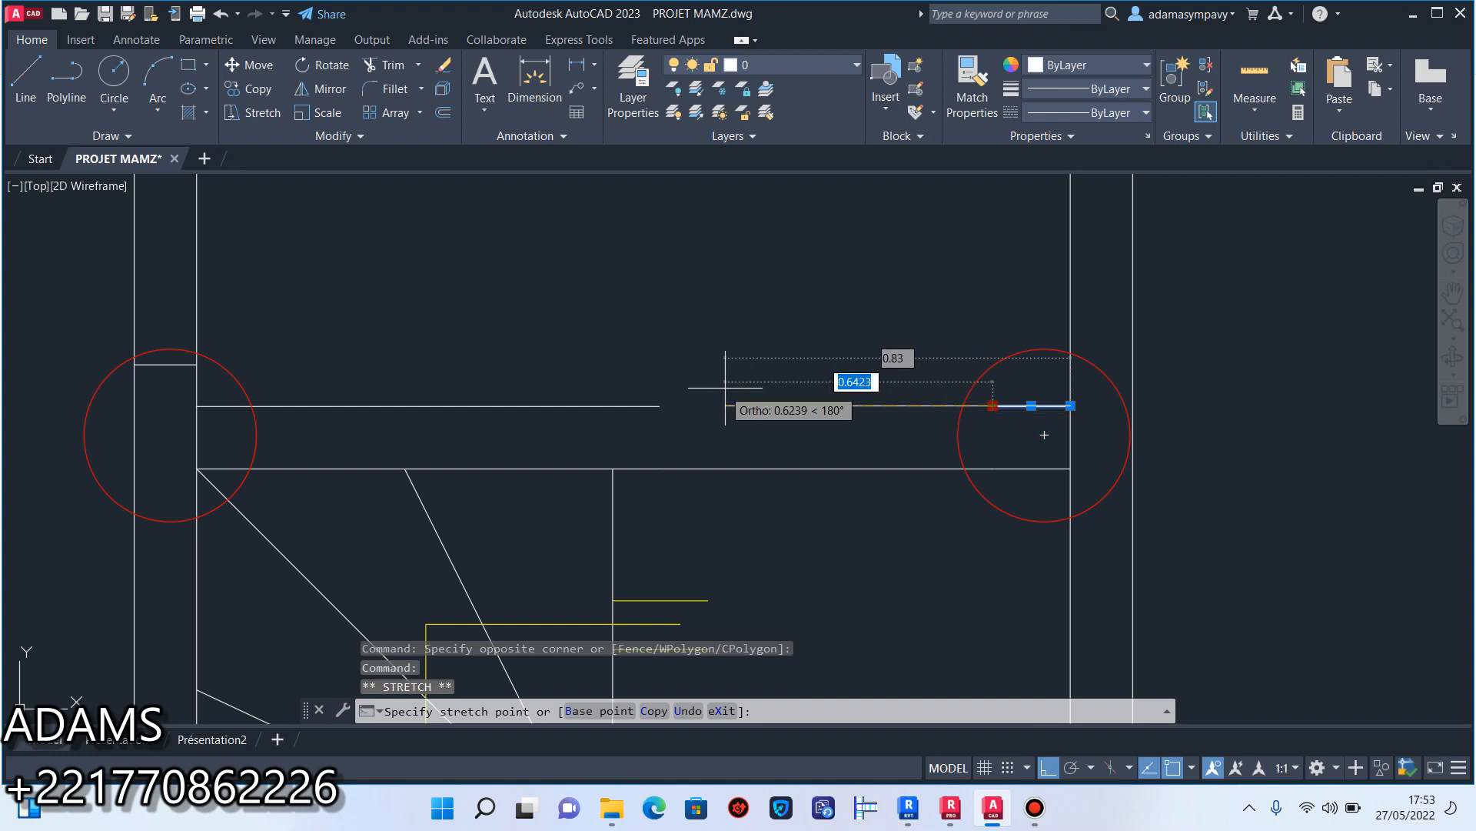
left_click(660, 405)
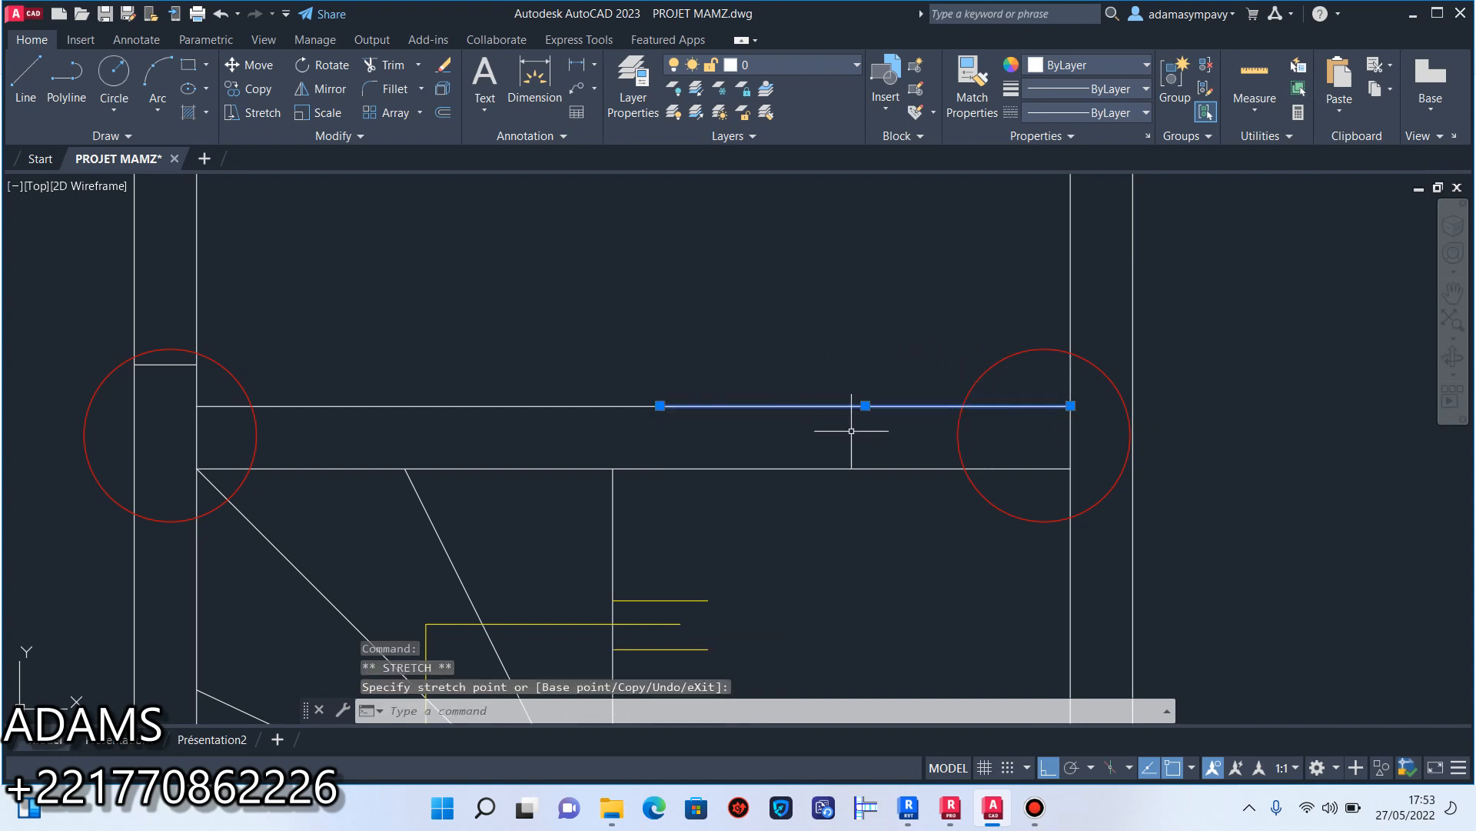
key("Escape")
key("Escape")
scroll(861, 423, "down", 3)
scroll(973, 421, "down", 1)
scroll(577, 320, "down", 4)
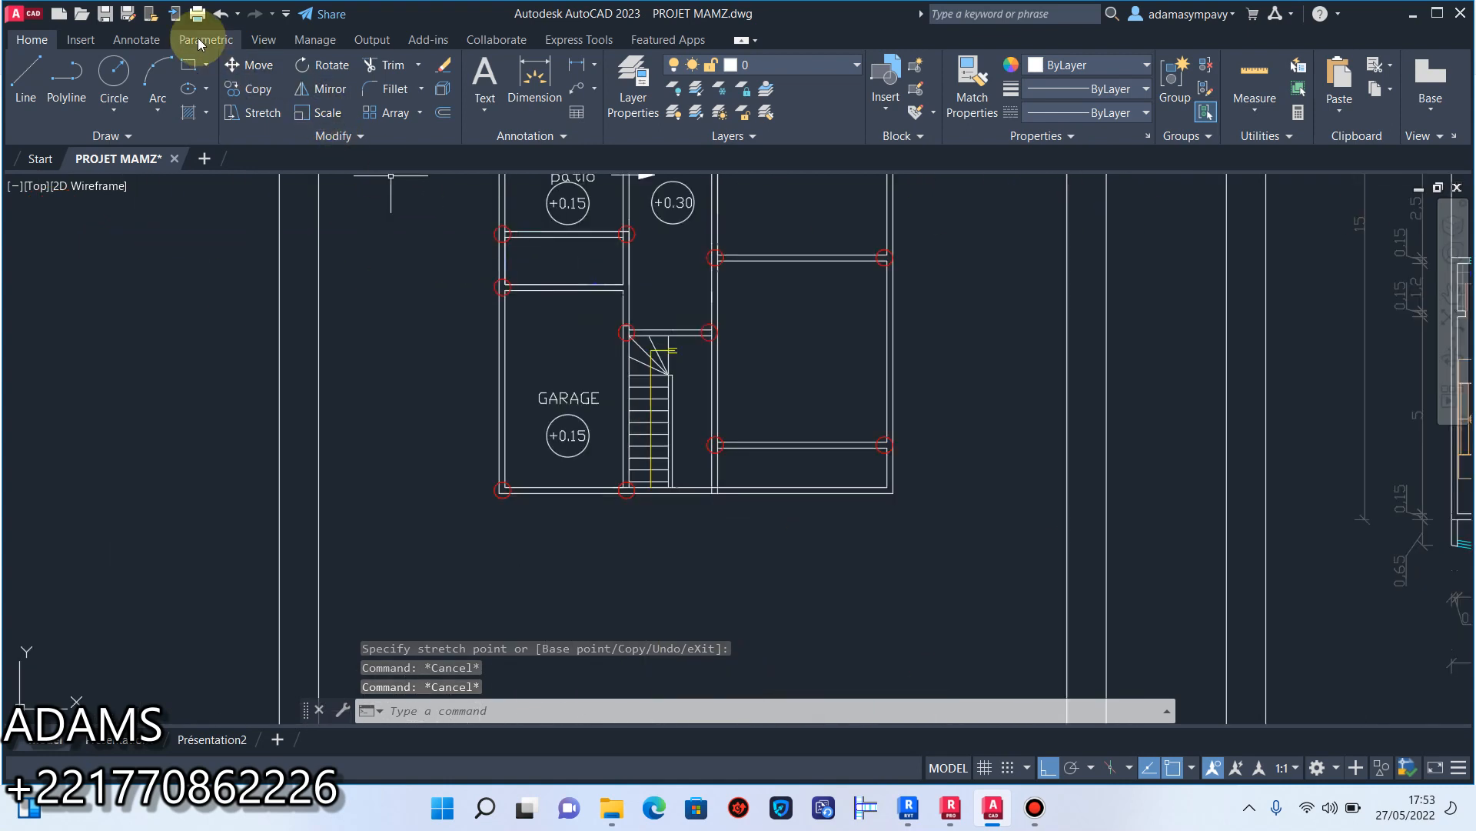
left_click(106, 15)
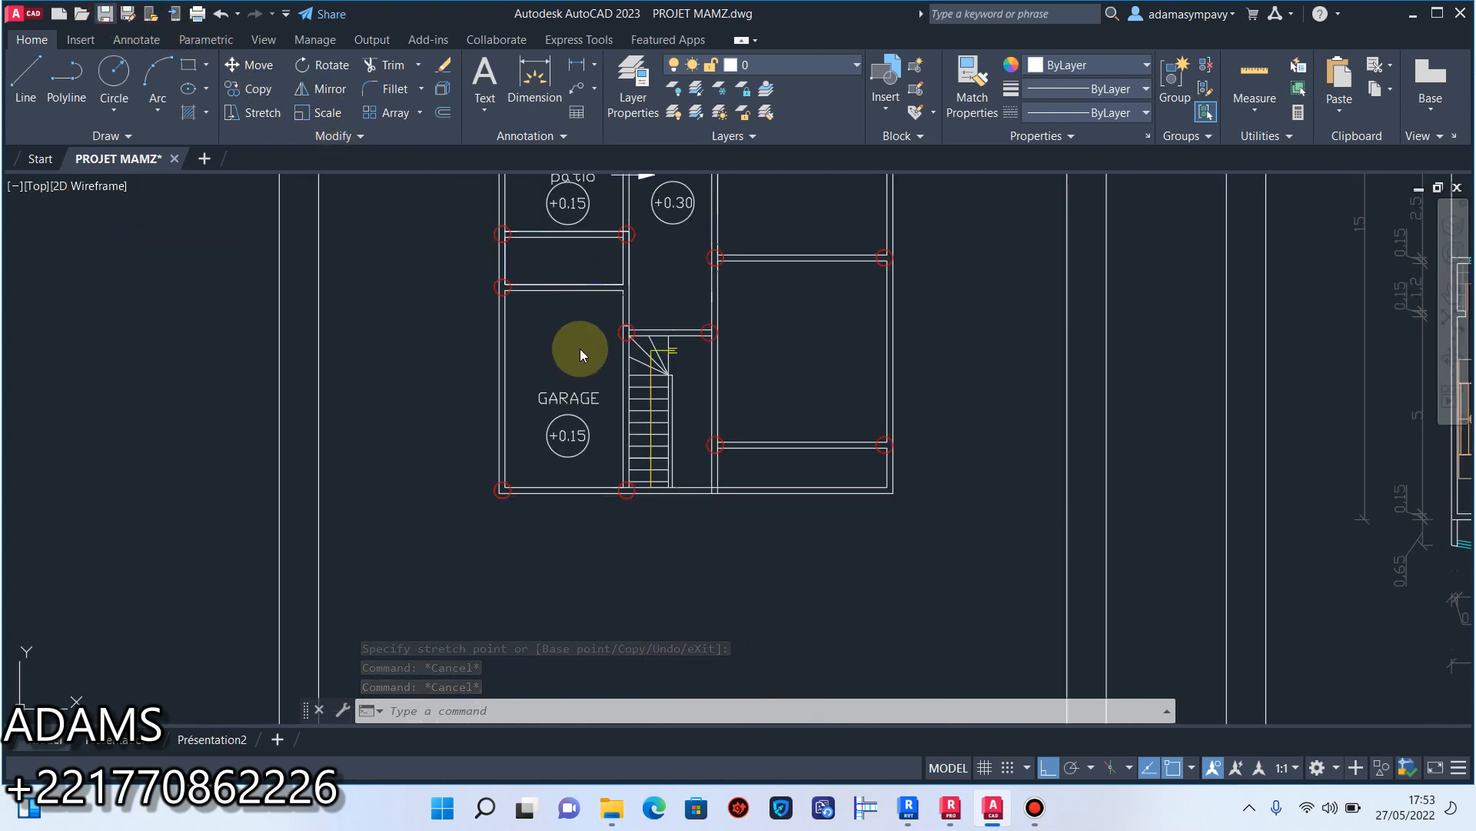
Examine the closed ground-floor walls, including the junction near the right-hand +0.15 level mark and the staircase area.
scroll(582, 354, "down", 6)
middle_click_drag(604, 338, 719, 425)
scroll(740, 391, "up", 8)
scroll(680, 394, "down", 5)
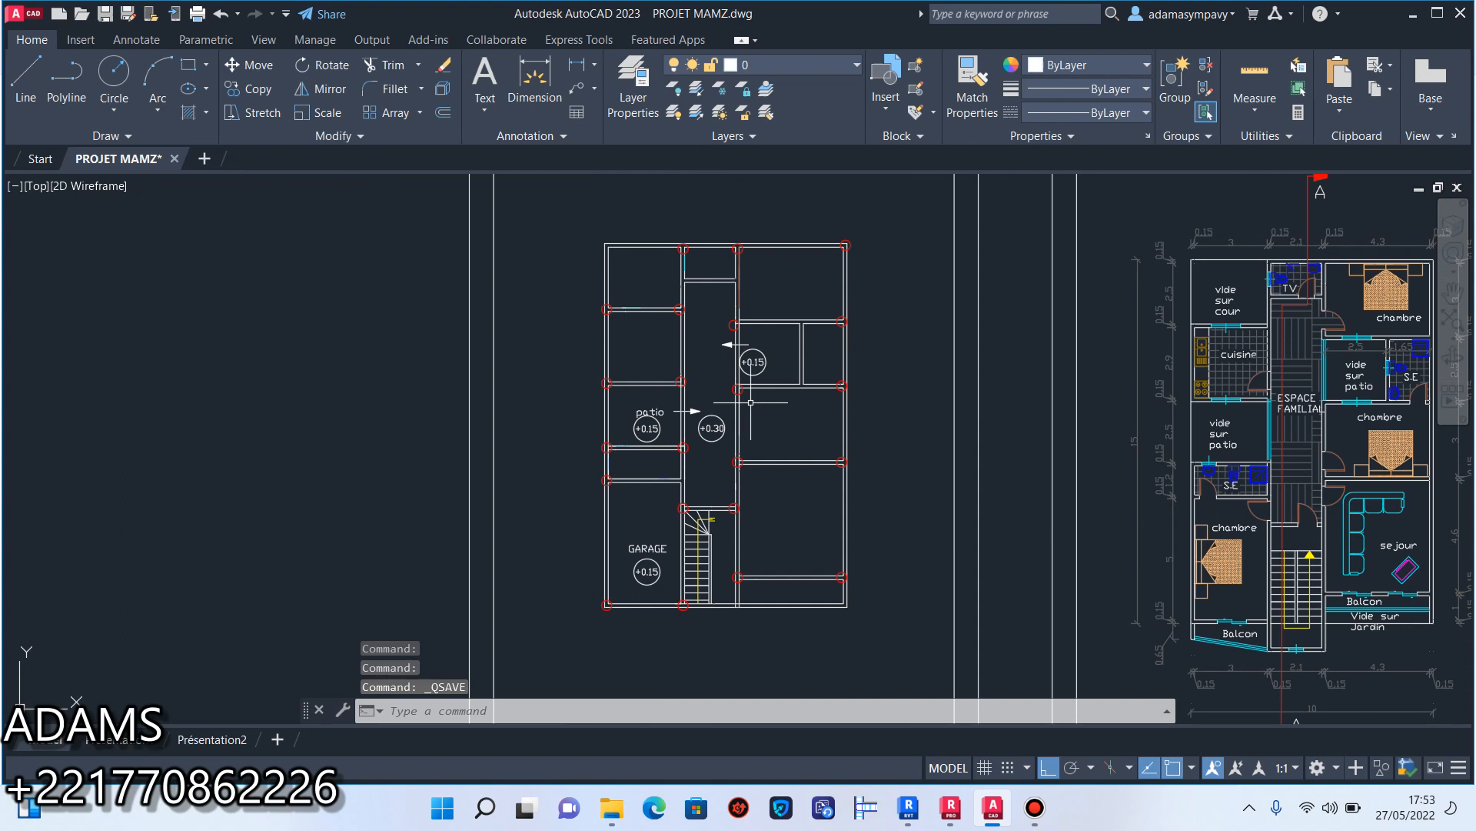
scroll(746, 375, "up", 12)
scroll(741, 424, "down", 5)
scroll(734, 412, "up", 3)
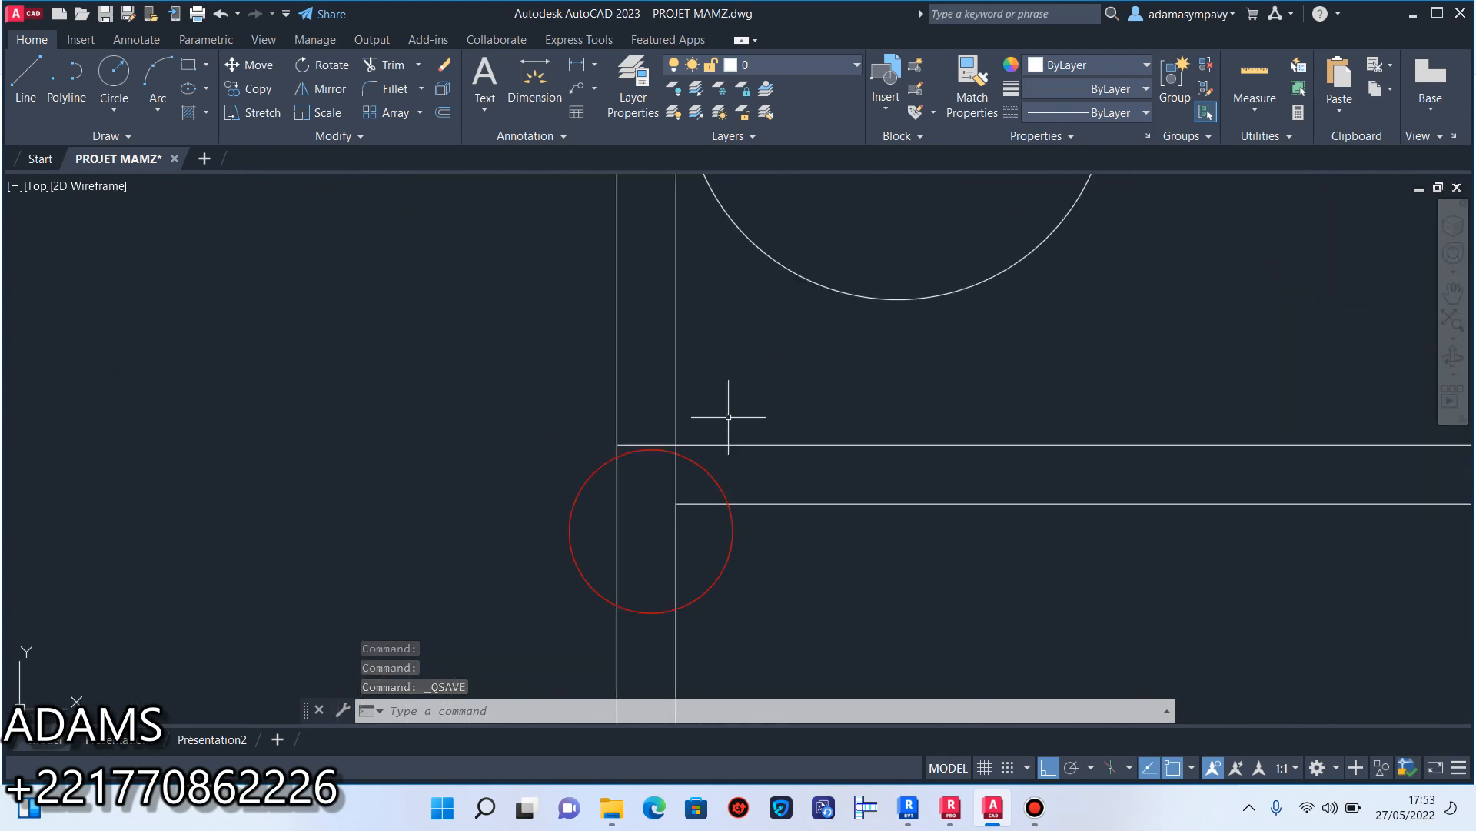
scroll(677, 443, "down", 8)
middle_click_drag(716, 439, 733, 415)
middle_click_drag(766, 497, 780, 476)
scroll(780, 476, "up", 2)
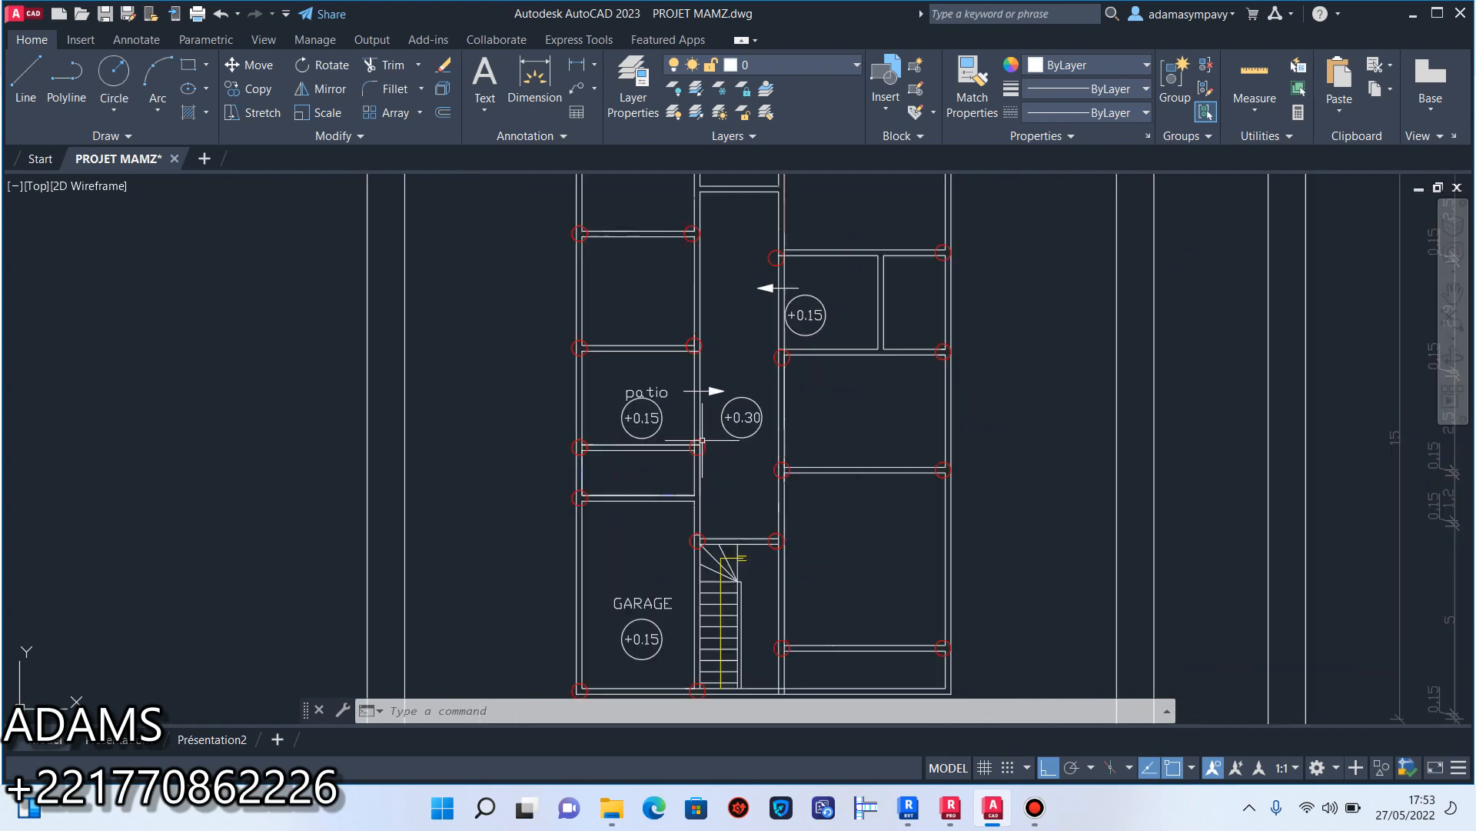
scroll(807, 508, "up", 2)
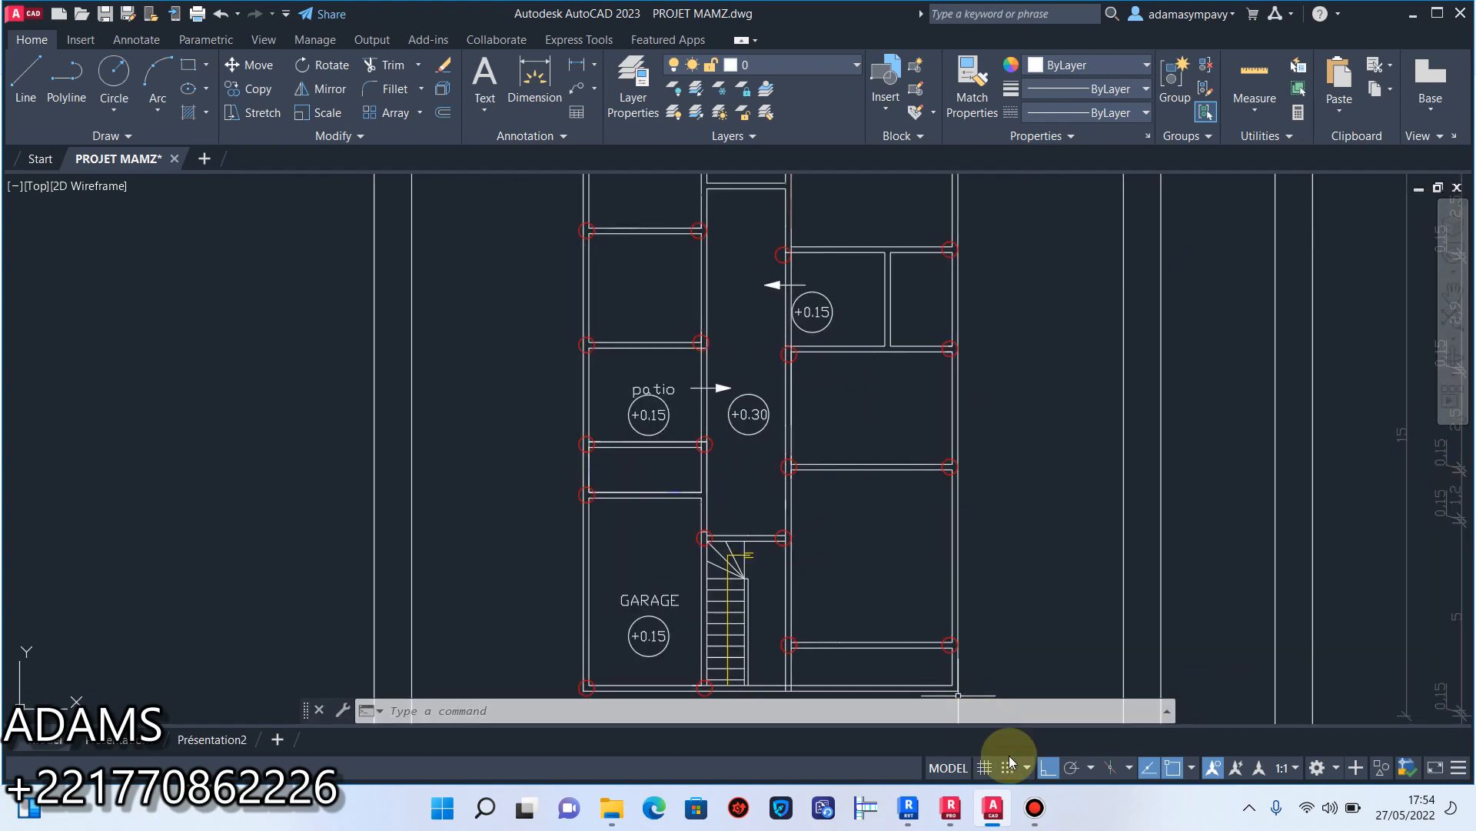
left_click(1035, 807)
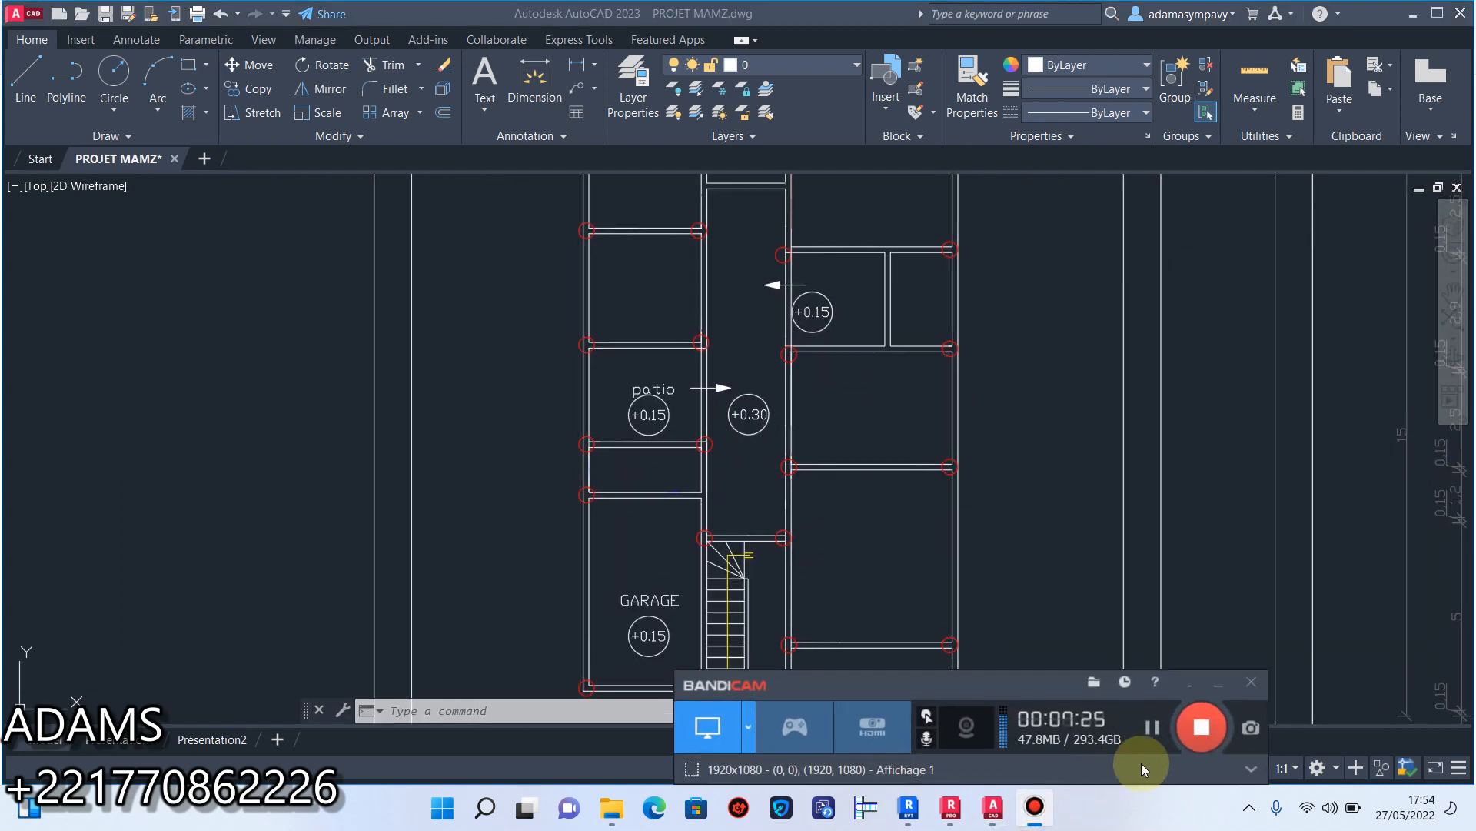
left_click(1218, 682)
scroll(851, 561, "down", 2)
middle_click_drag(805, 536, 747, 531)
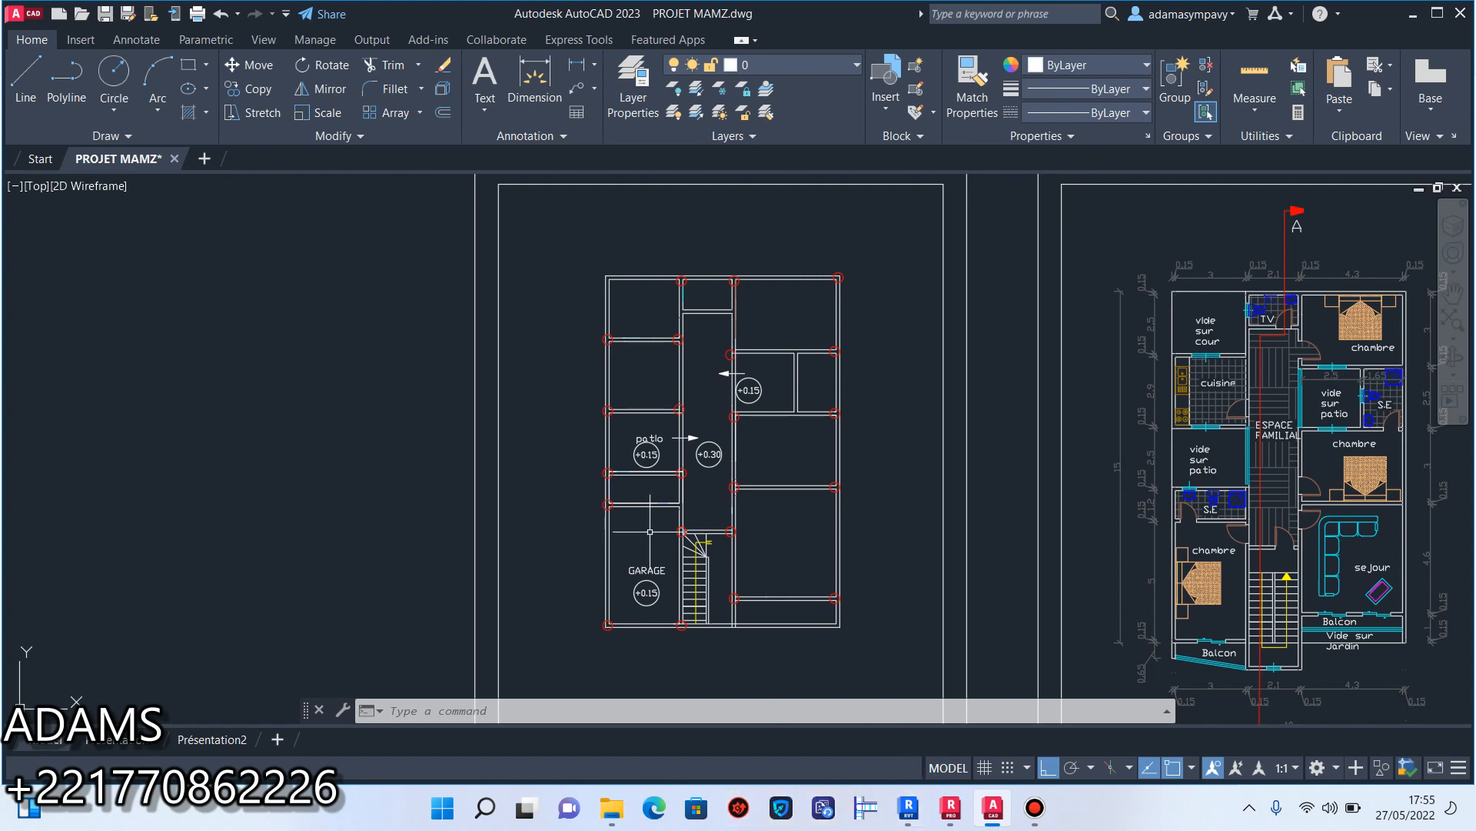
middle_click_drag(994, 543, 1049, 451)
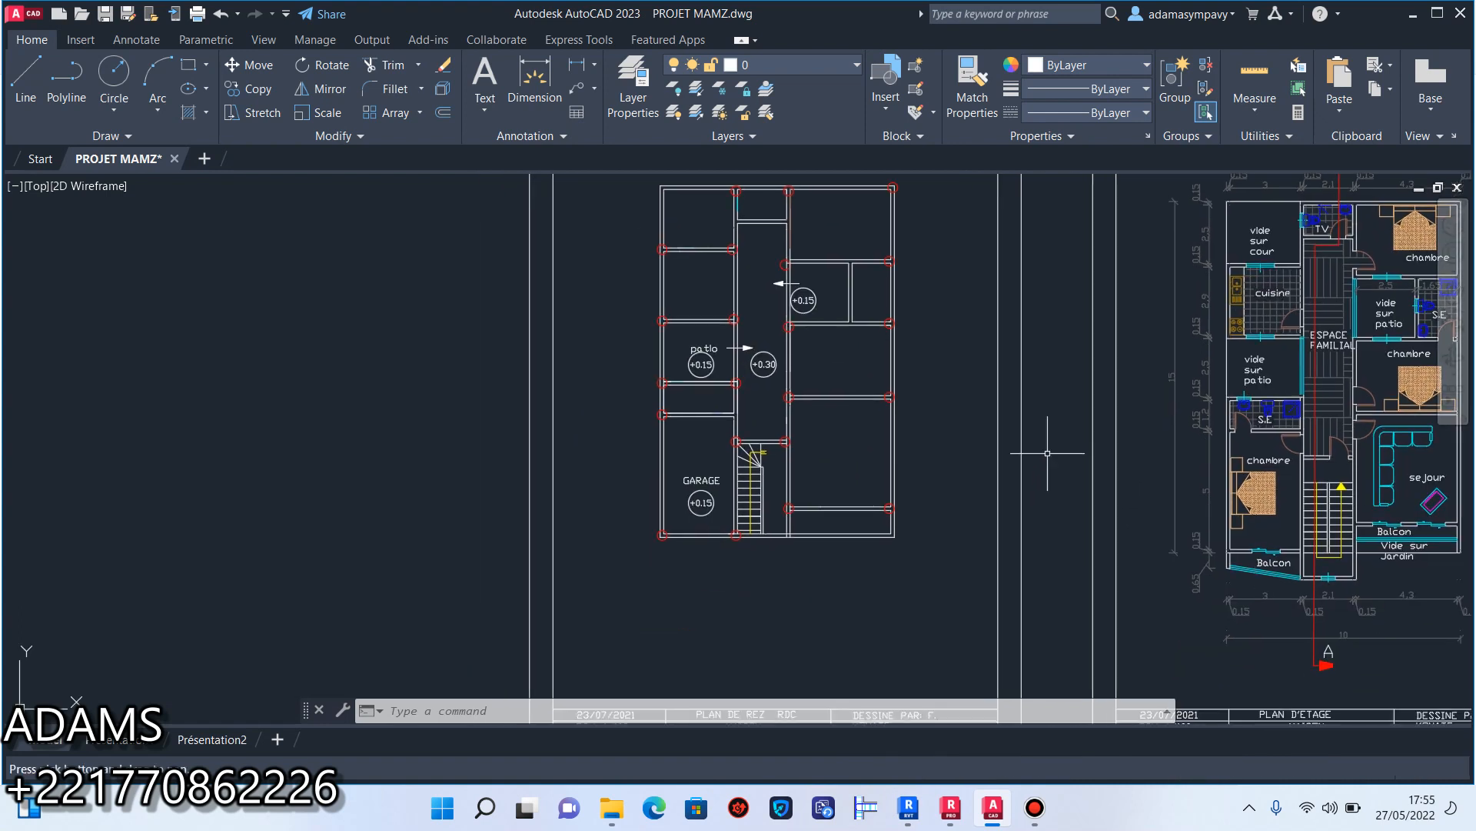
Examine the stripped ground-floor plan against the section, terrace, furnished ground-floor and upper-floor sheets, including its title block.
scroll(755, 515, "up", 6)
scroll(723, 469, "down", 6)
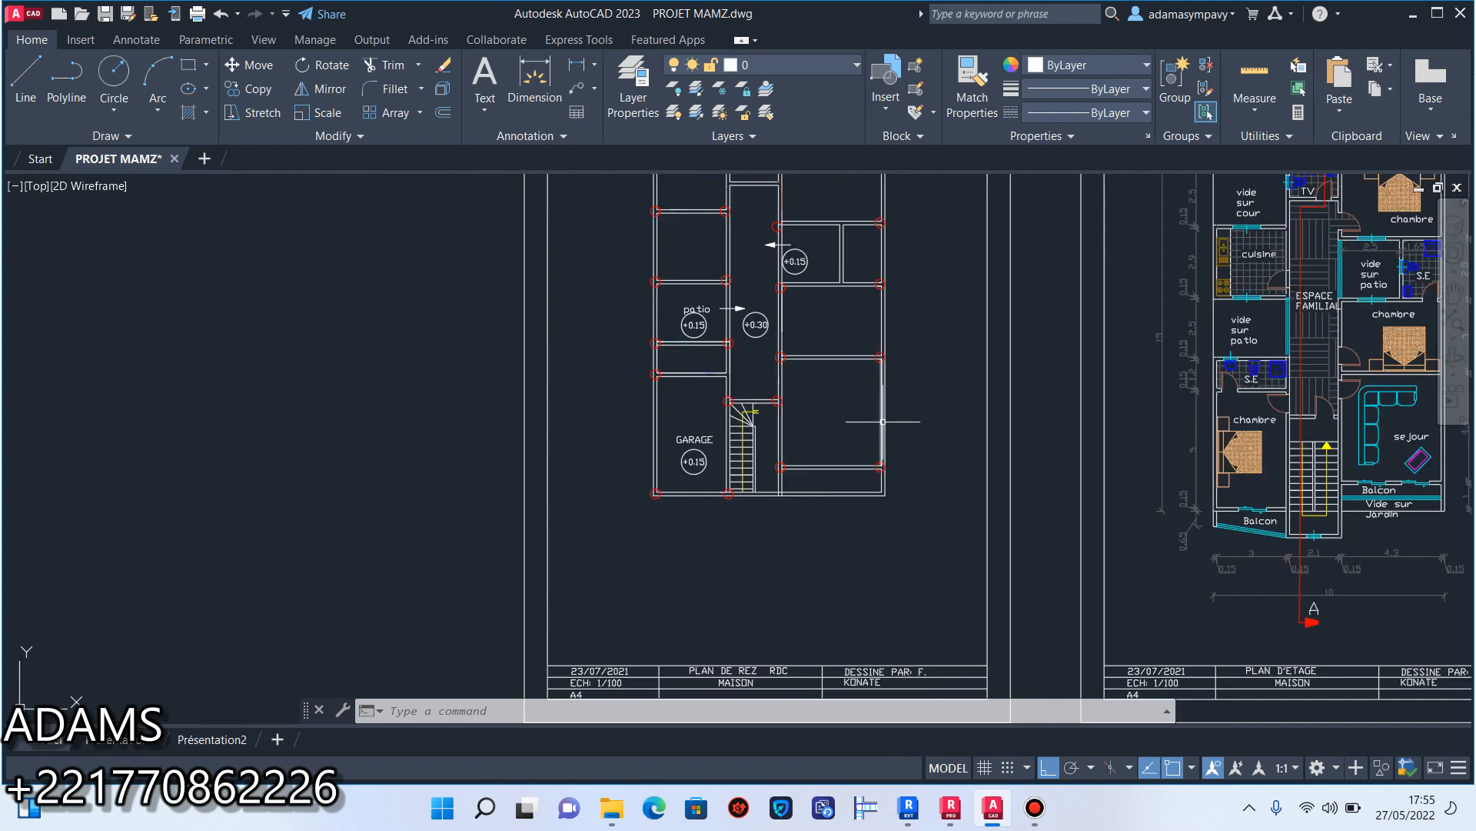
scroll(1046, 508, "down", 5)
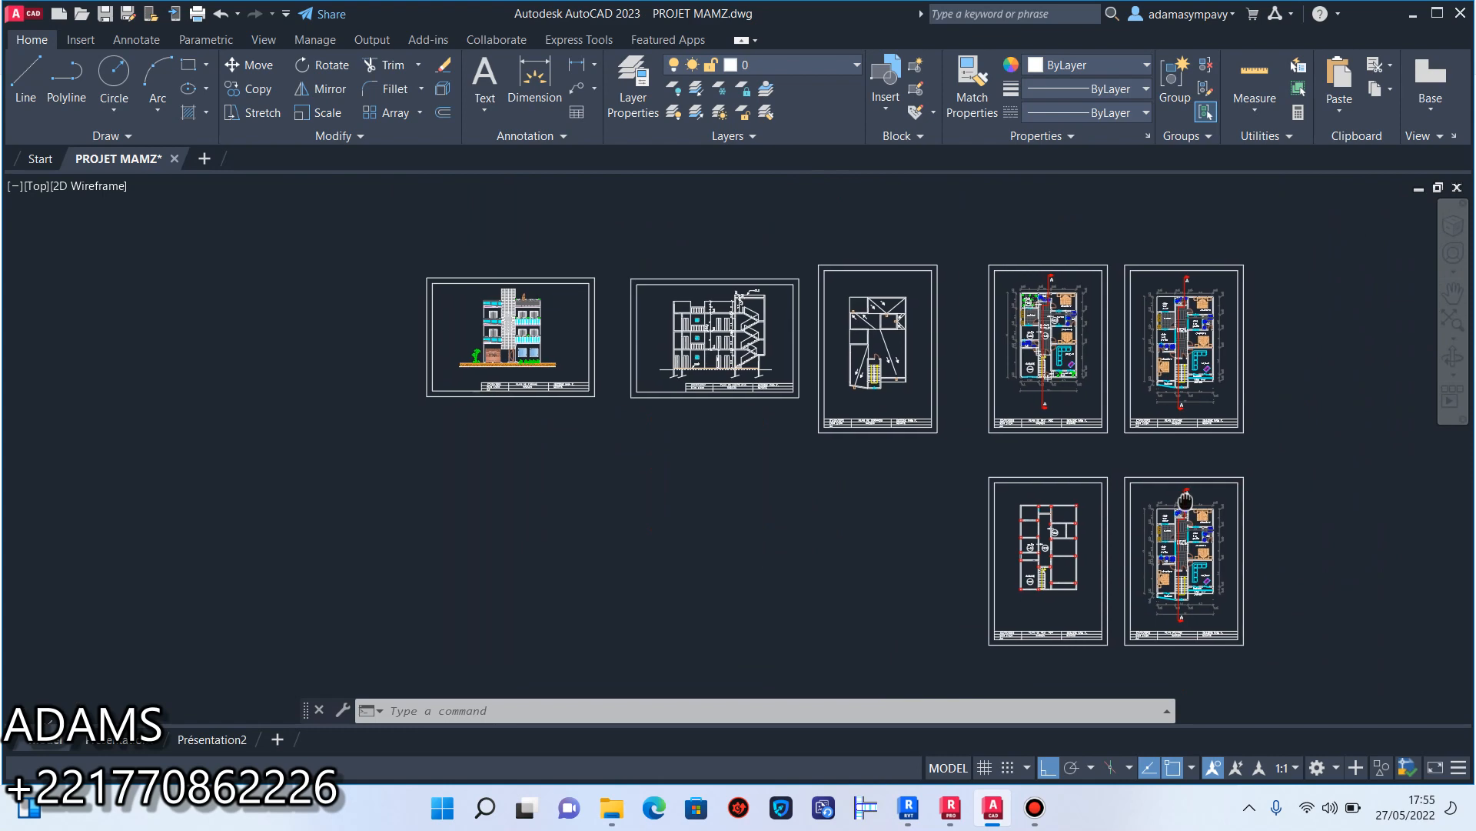
scroll(1055, 376, "up", 7)
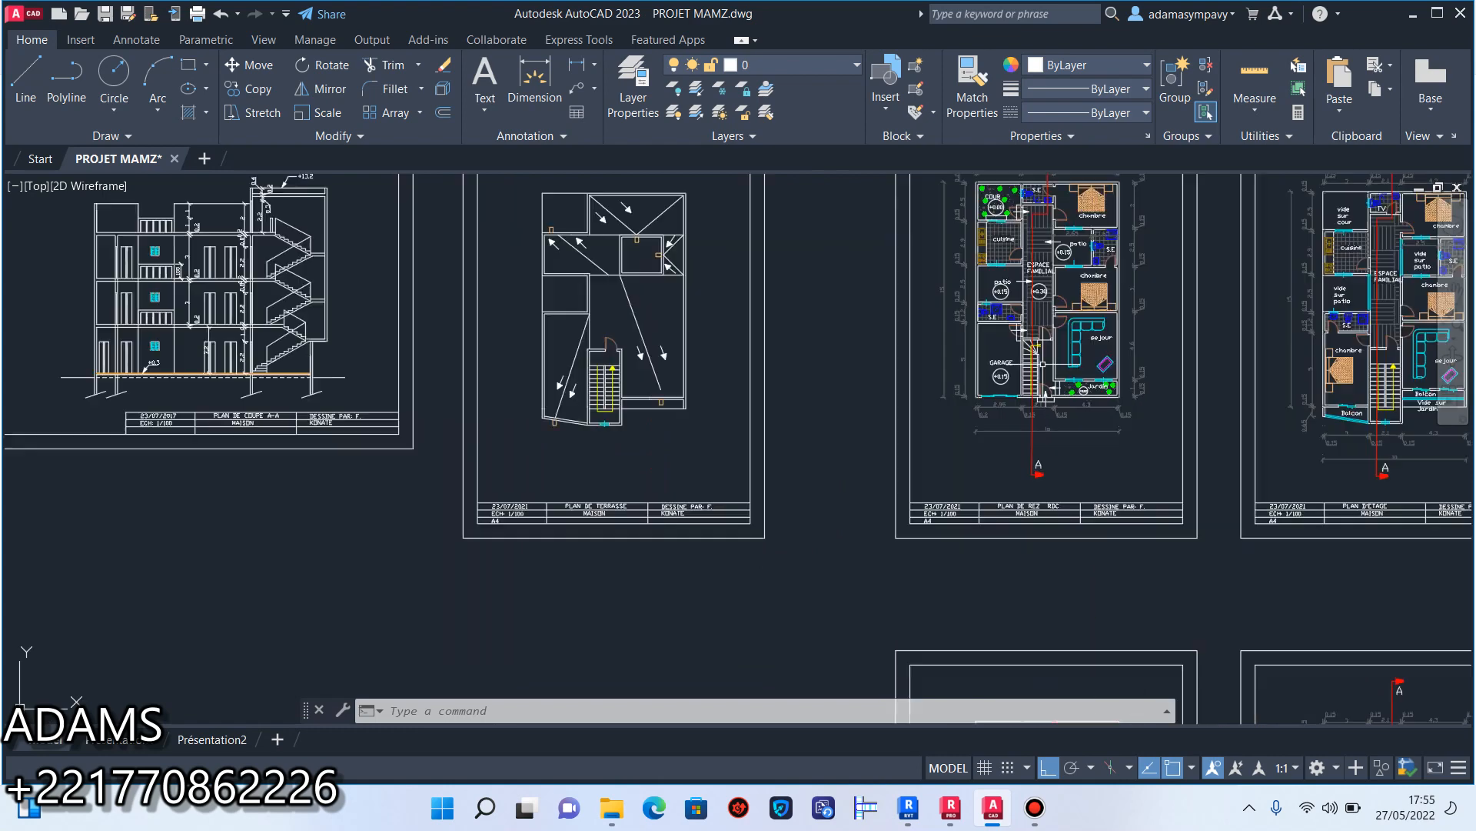
scroll(947, 354, "down", 6)
scroll(947, 369, "up", 4)
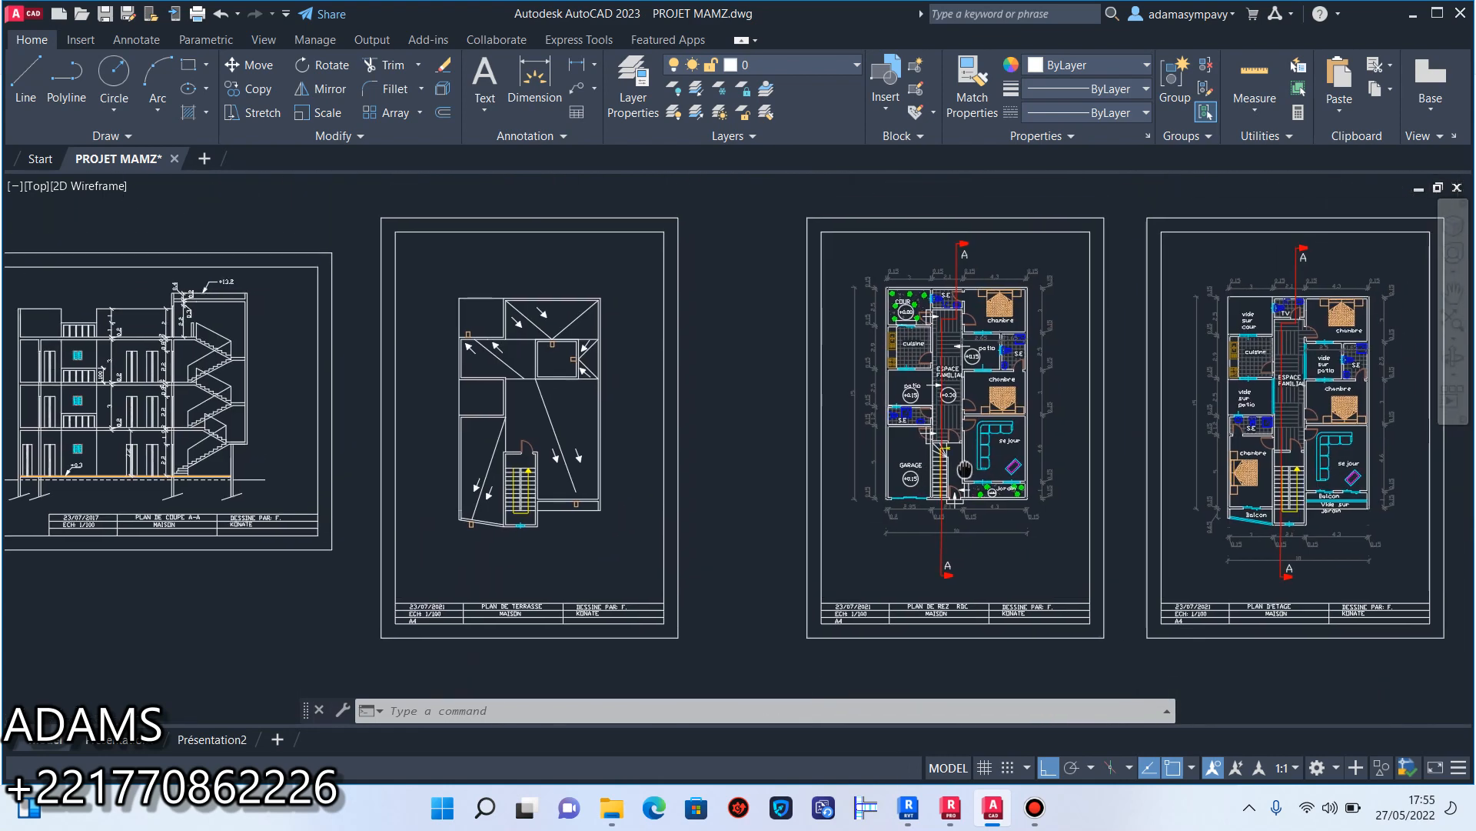
scroll(948, 375, "down", 6)
scroll(969, 462, "up", 7)
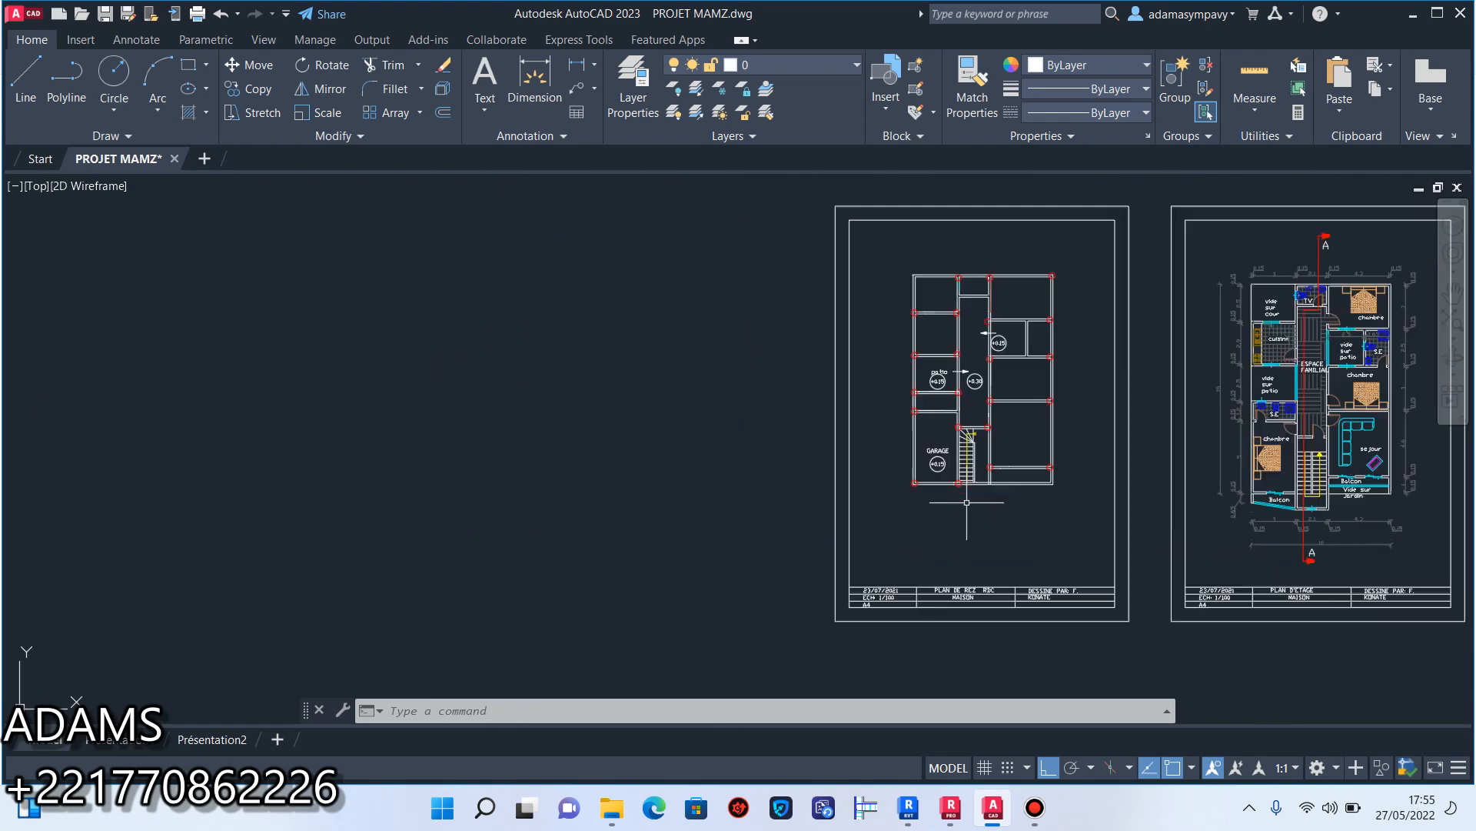
scroll(928, 542, "down", 4)
scroll(896, 574, "up", 5)
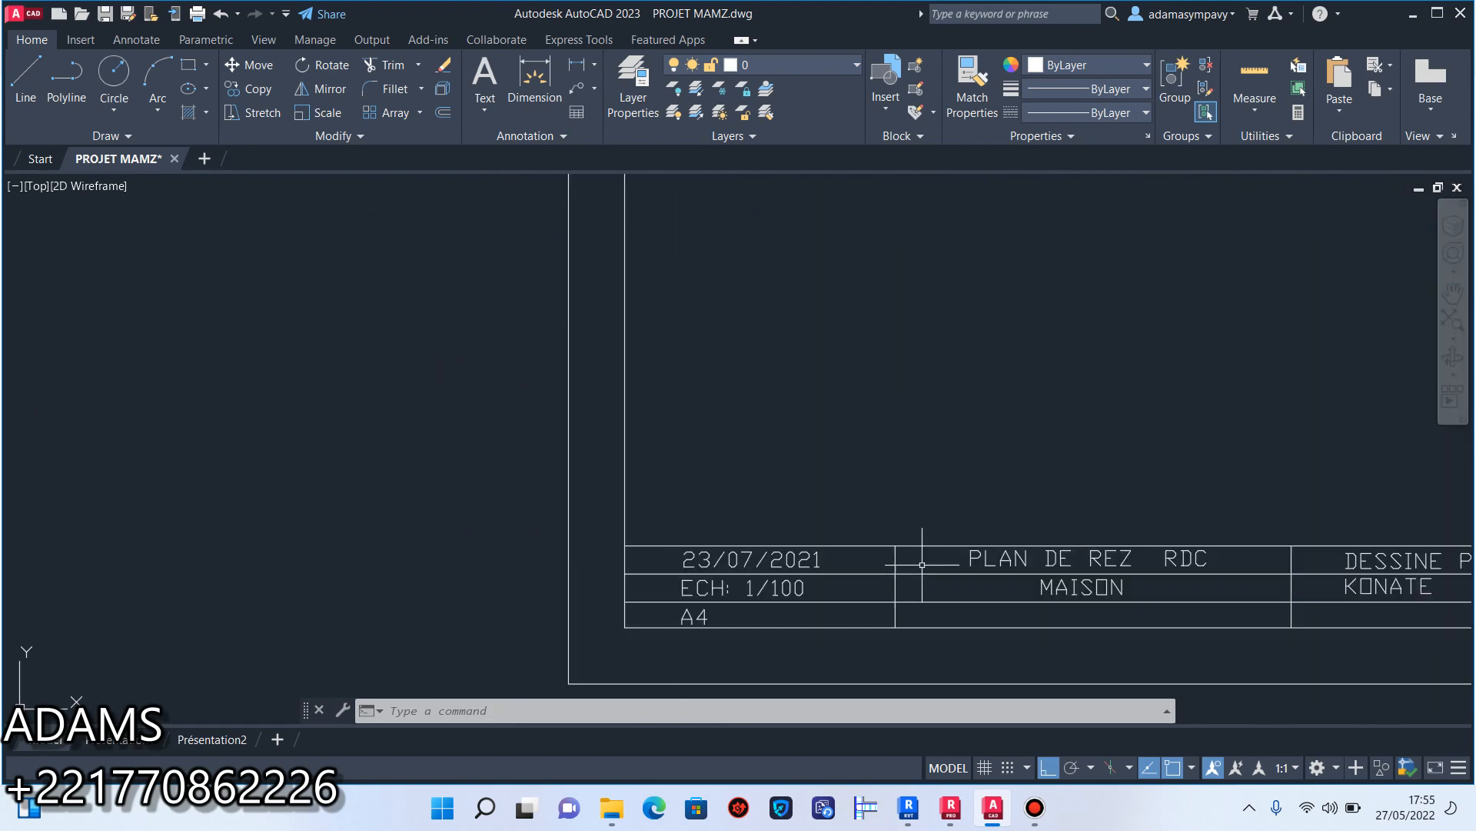
scroll(1068, 577, "down", 5)
middle_click_drag(1173, 566, 1043, 609)
scroll(1212, 604, "up", 5)
scroll(1180, 609, "down", 3)
middle_click_drag(990, 553, 1075, 591)
Copy the garage's +0.15 level text straight down to just below the front wall.
scroll(888, 487, "up", 3)
scroll(743, 424, "up", 3)
left_click(799, 444)
left_click(780, 434)
left_click(783, 425)
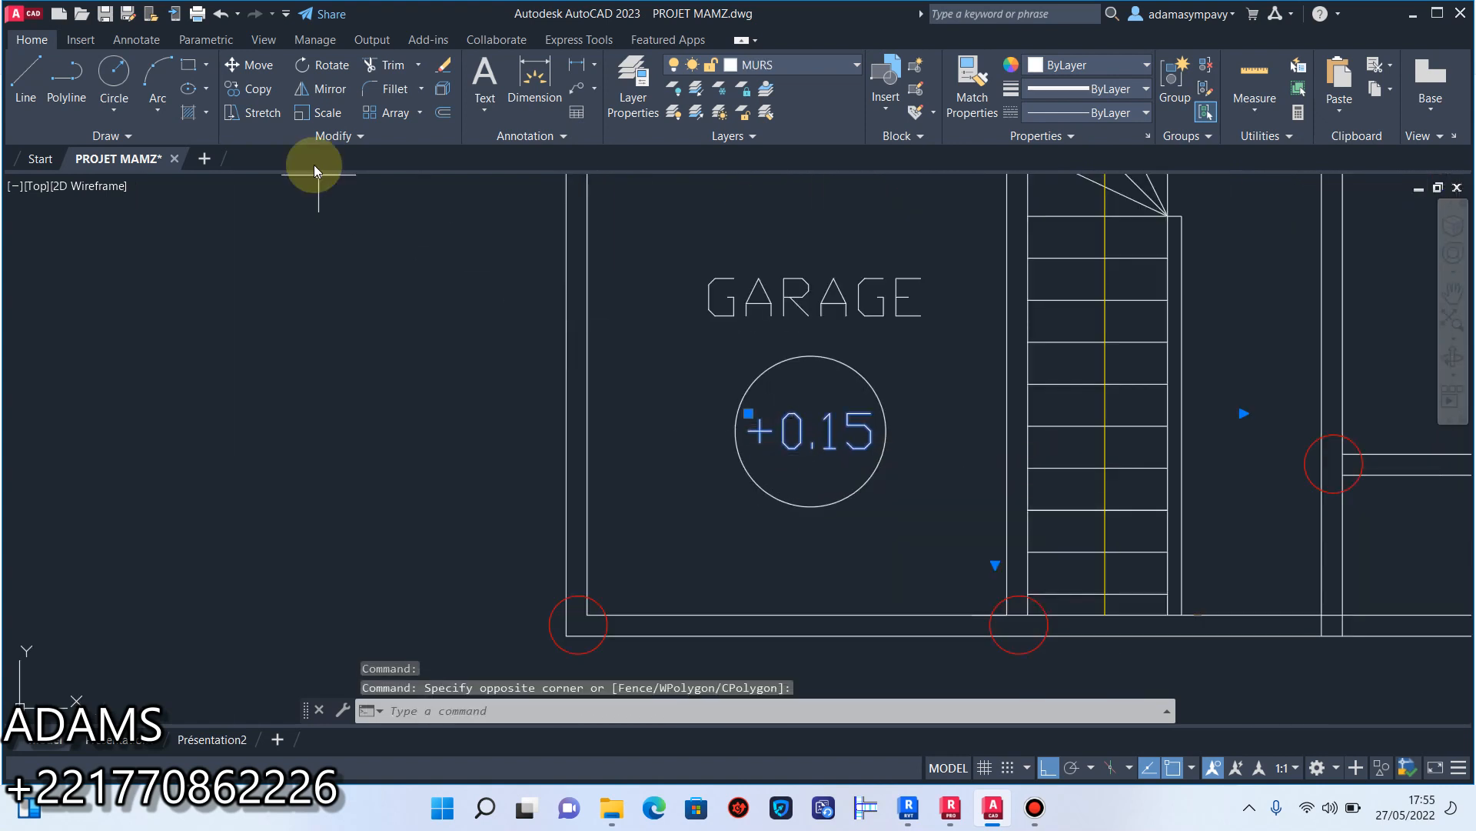
left_click(254, 88)
left_click(782, 446)
scroll(877, 431, "down", 5)
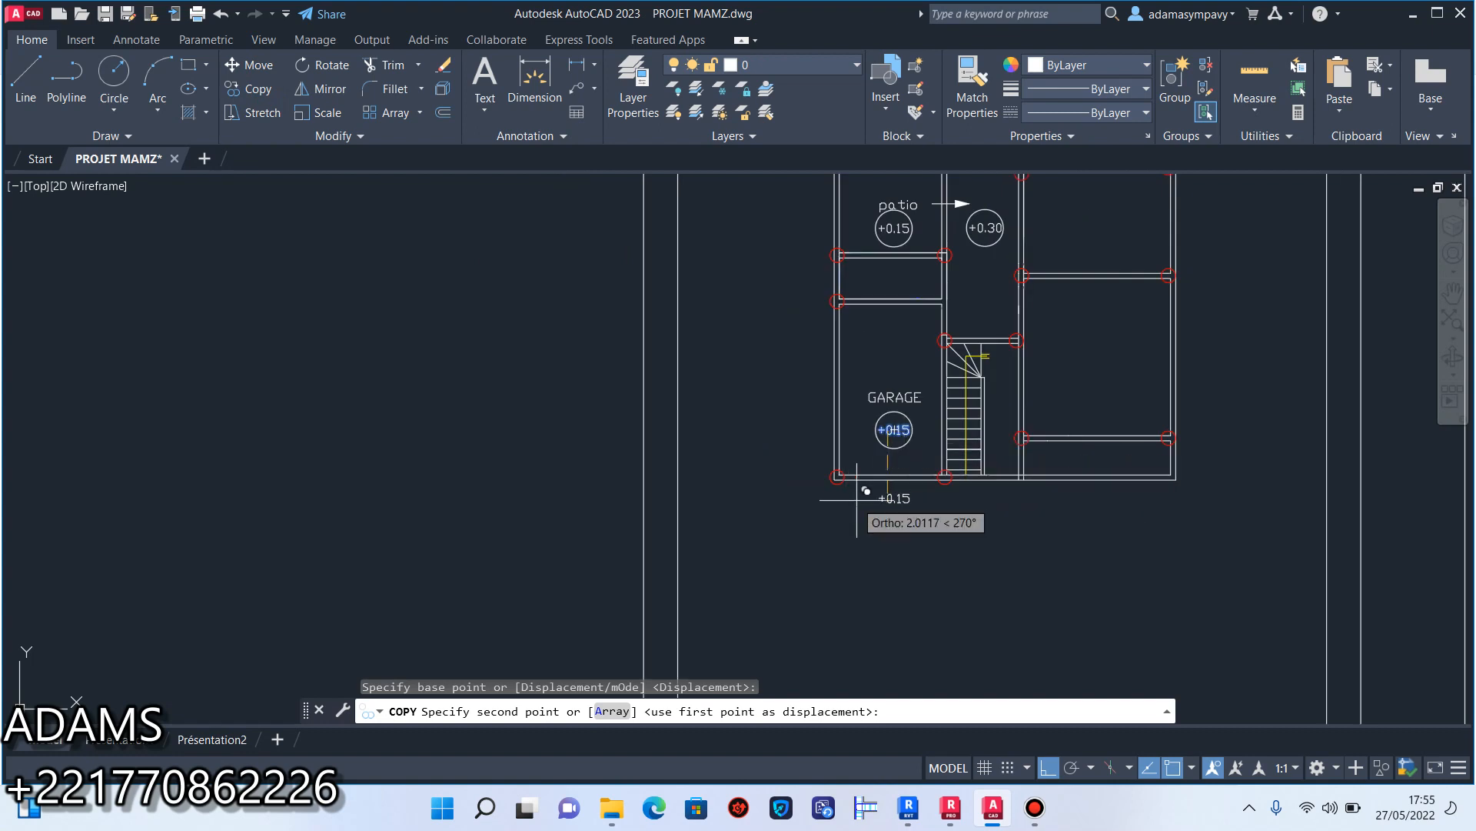
scroll(892, 493, "up", 5)
left_click(894, 467)
key("Escape")
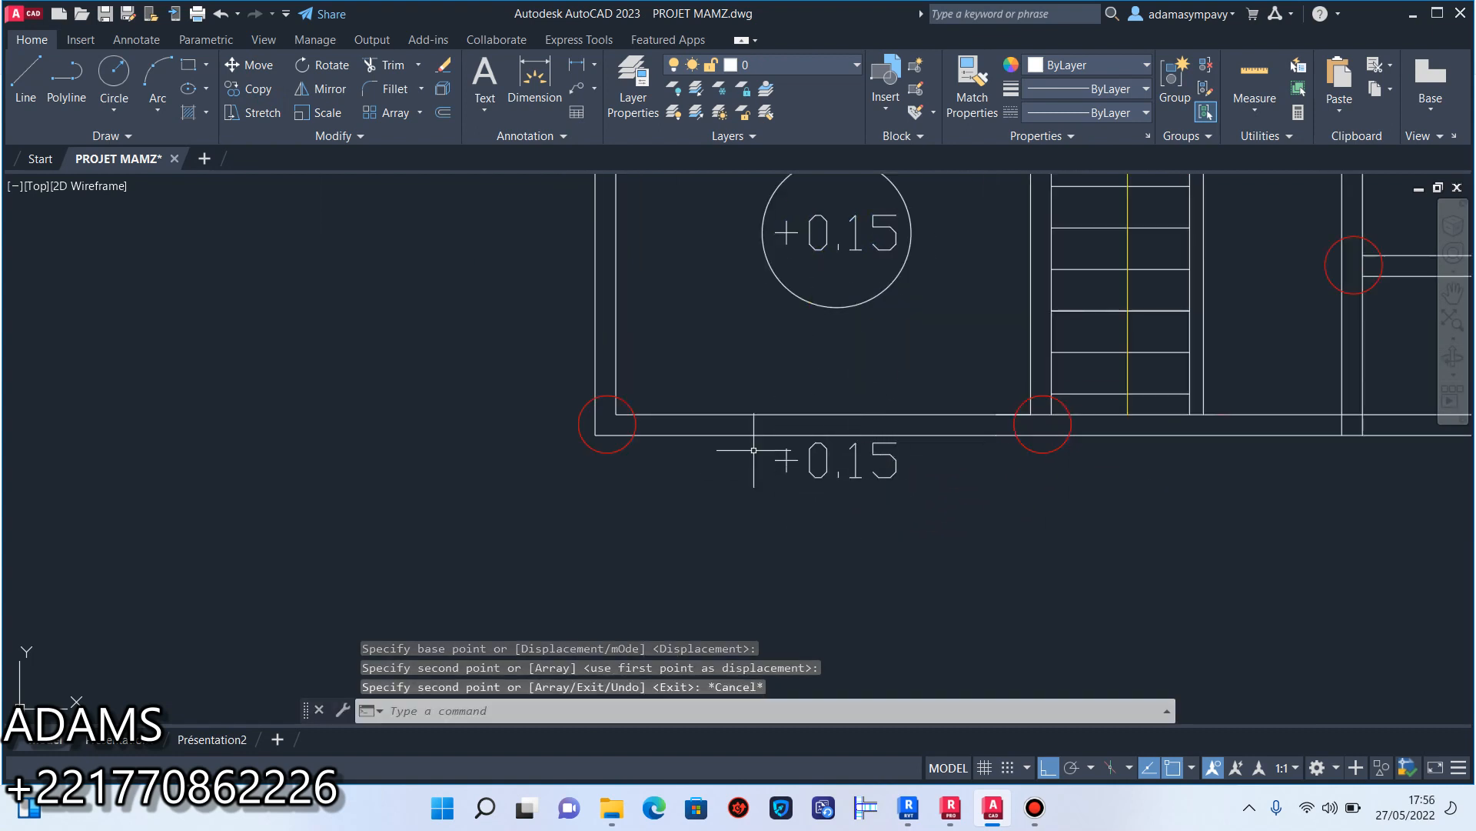
Create a new text style, entering the author's name as the style name.
left_click(880, 463)
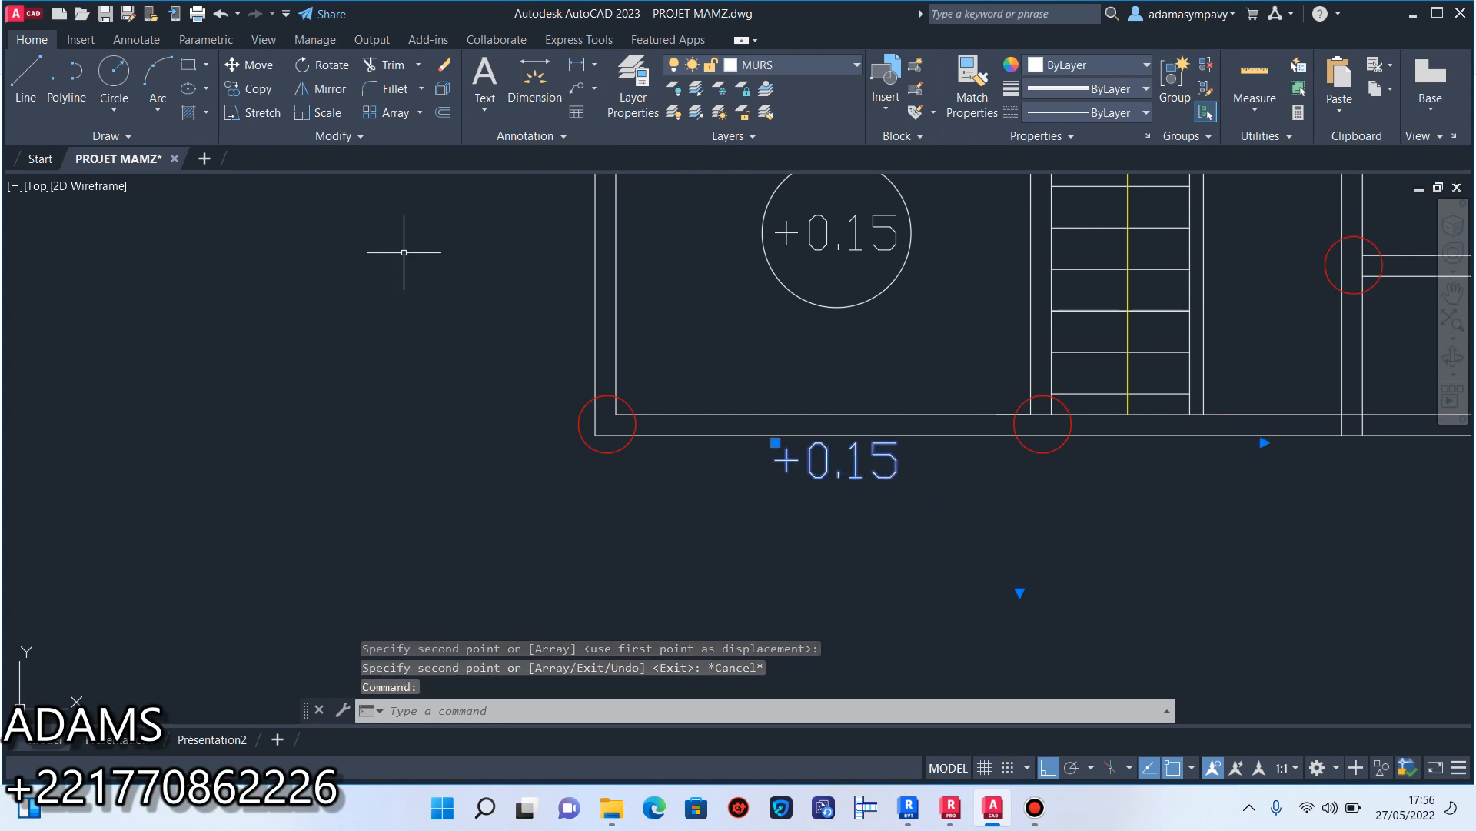
left_click(154, 45)
left_click(286, 137)
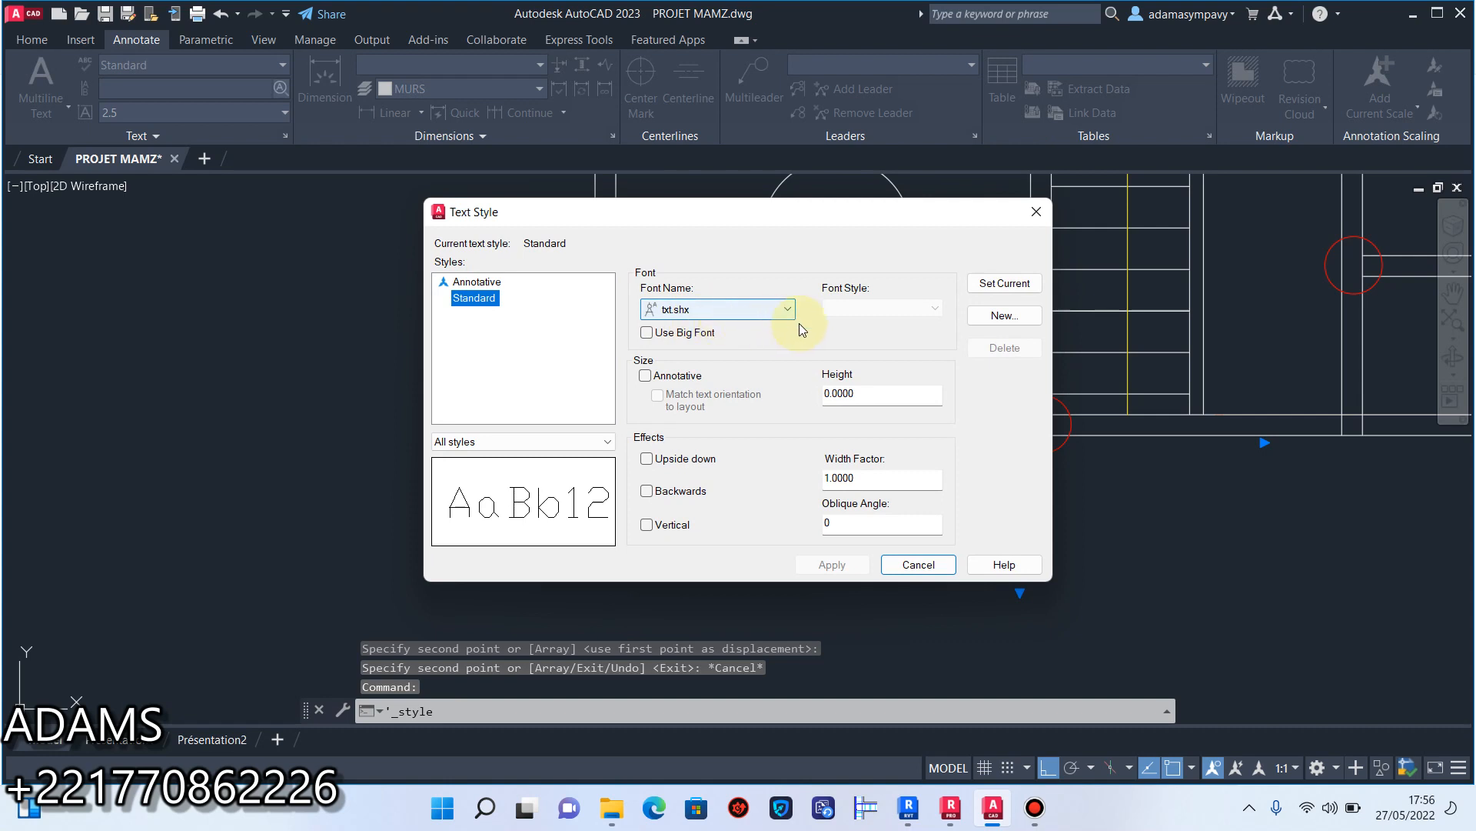
left_click(973, 319)
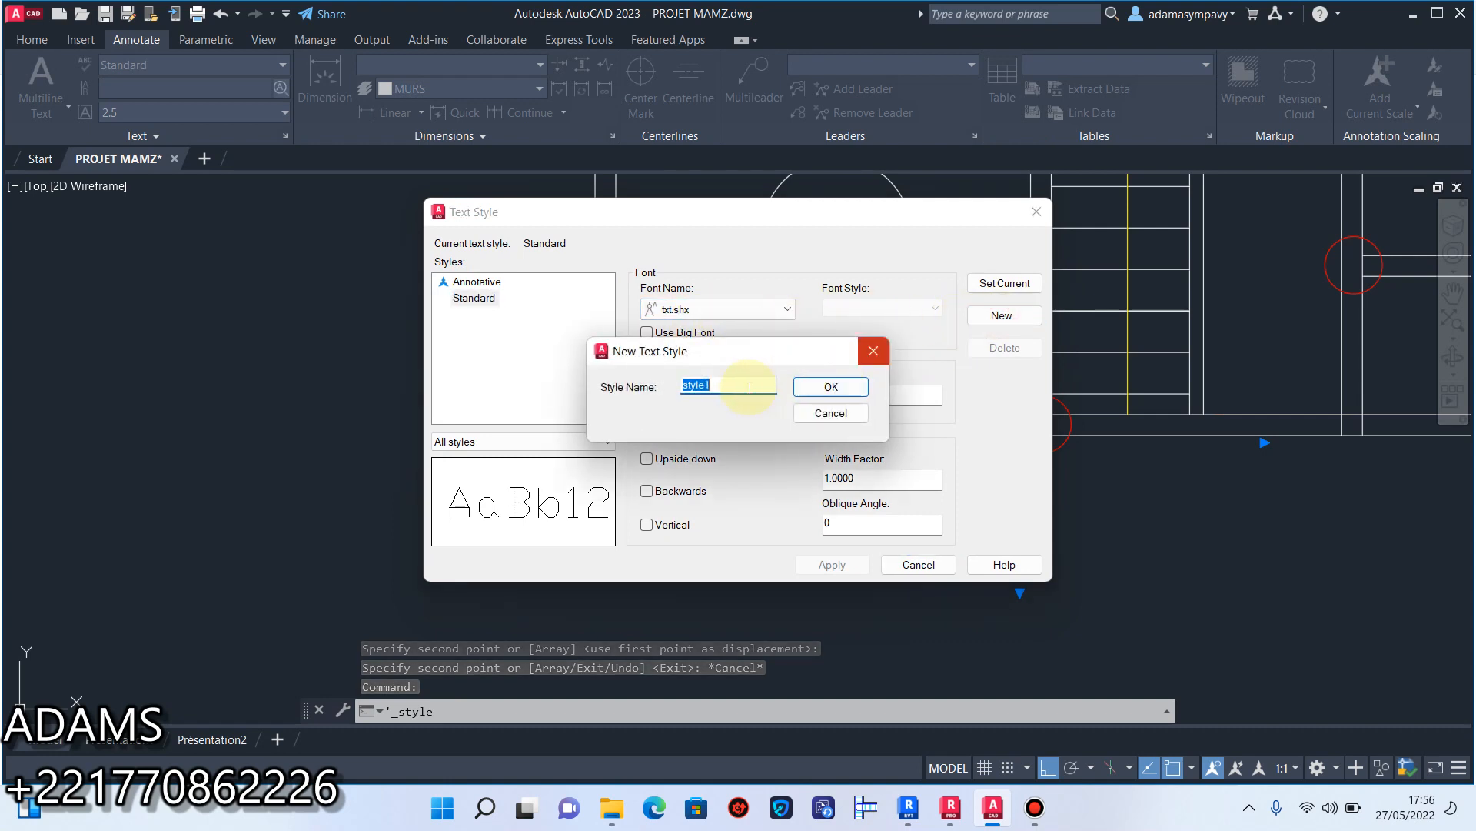
type("ADAMS")
left_click(830, 386)
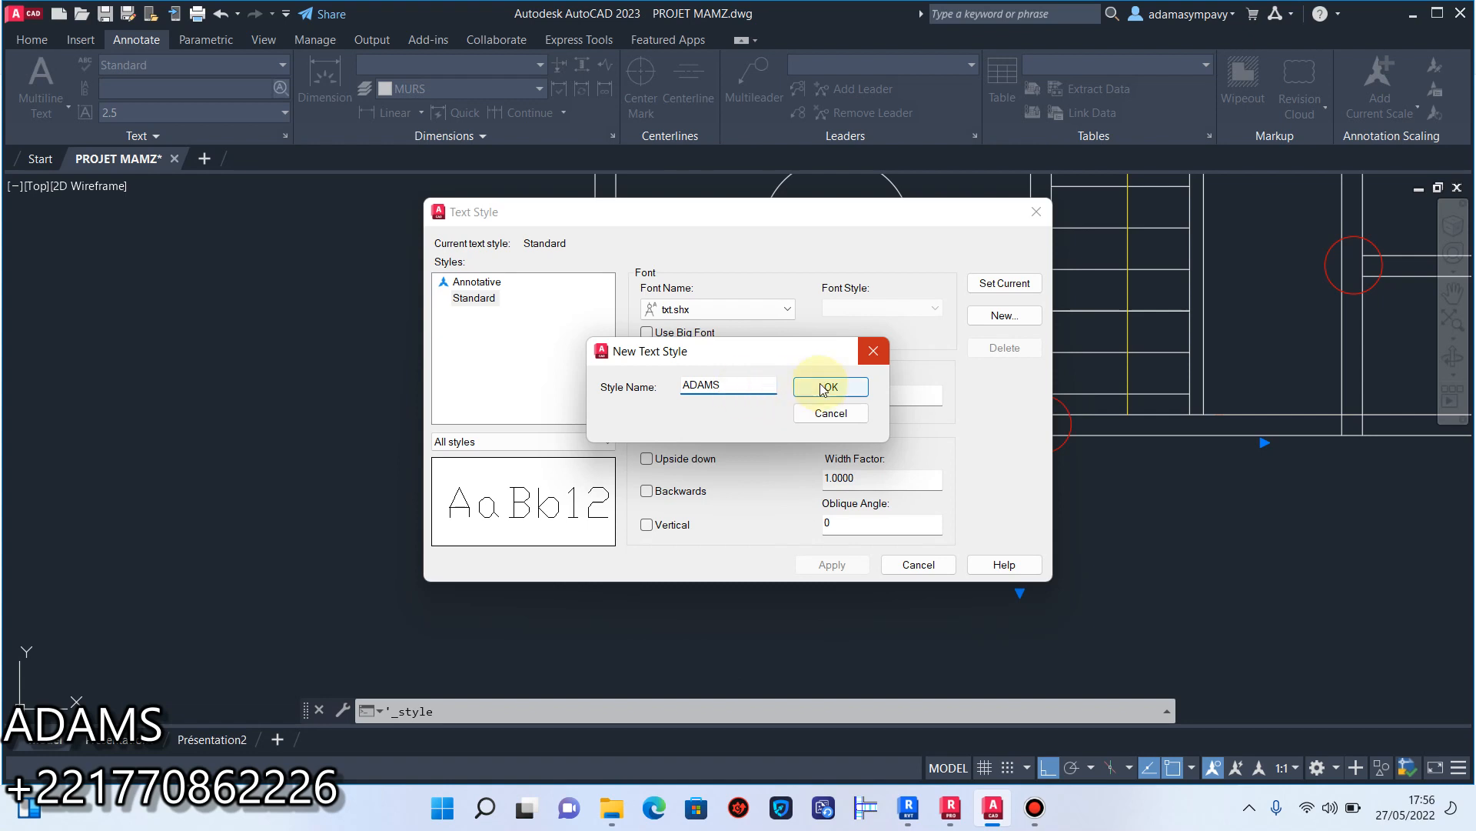
Set the new text style's font to Times New Roman with the Gras Italique font style, and apply it.
left_click(772, 307)
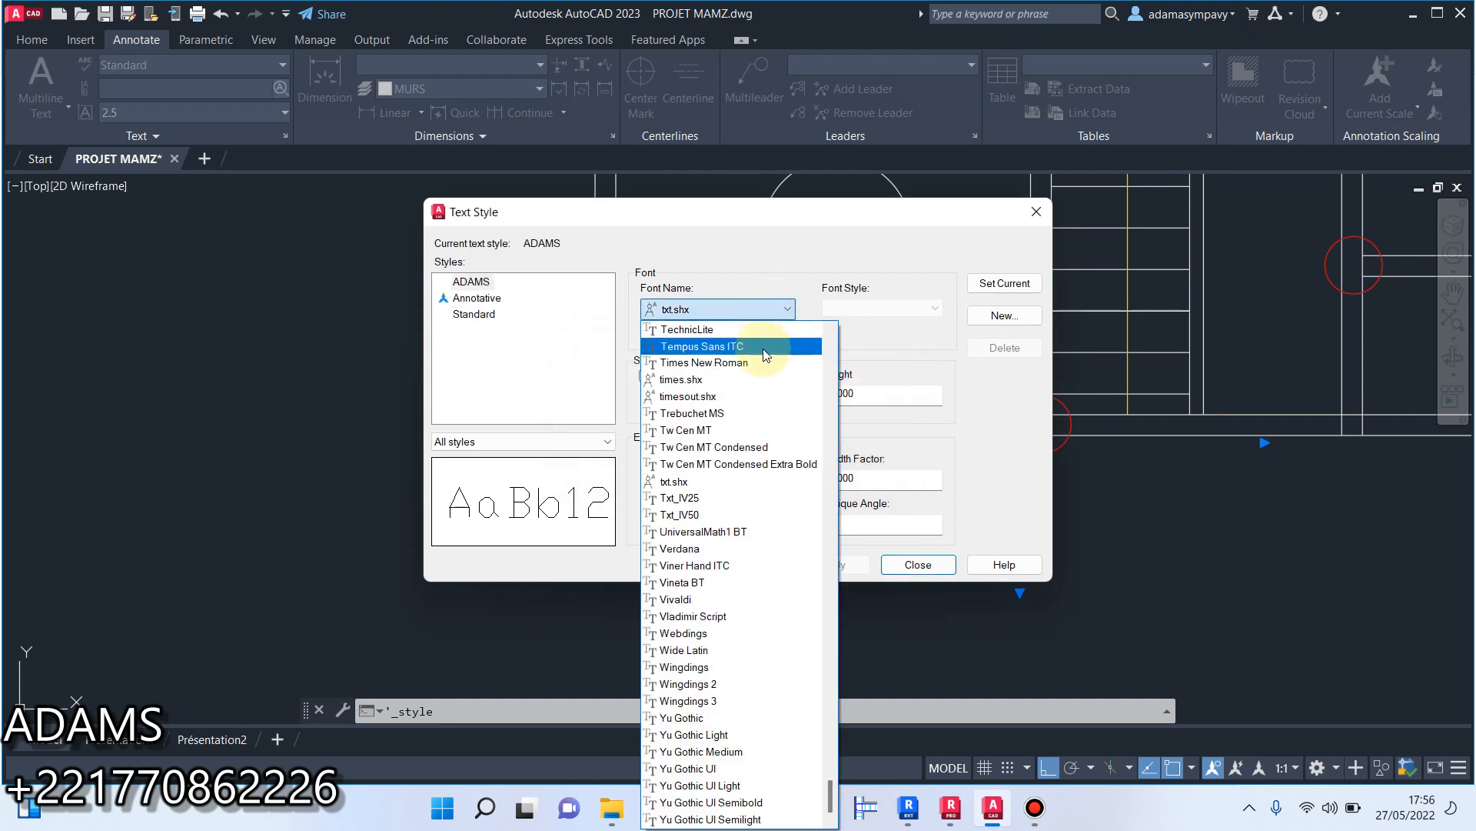
left_click(734, 362)
left_click(921, 310)
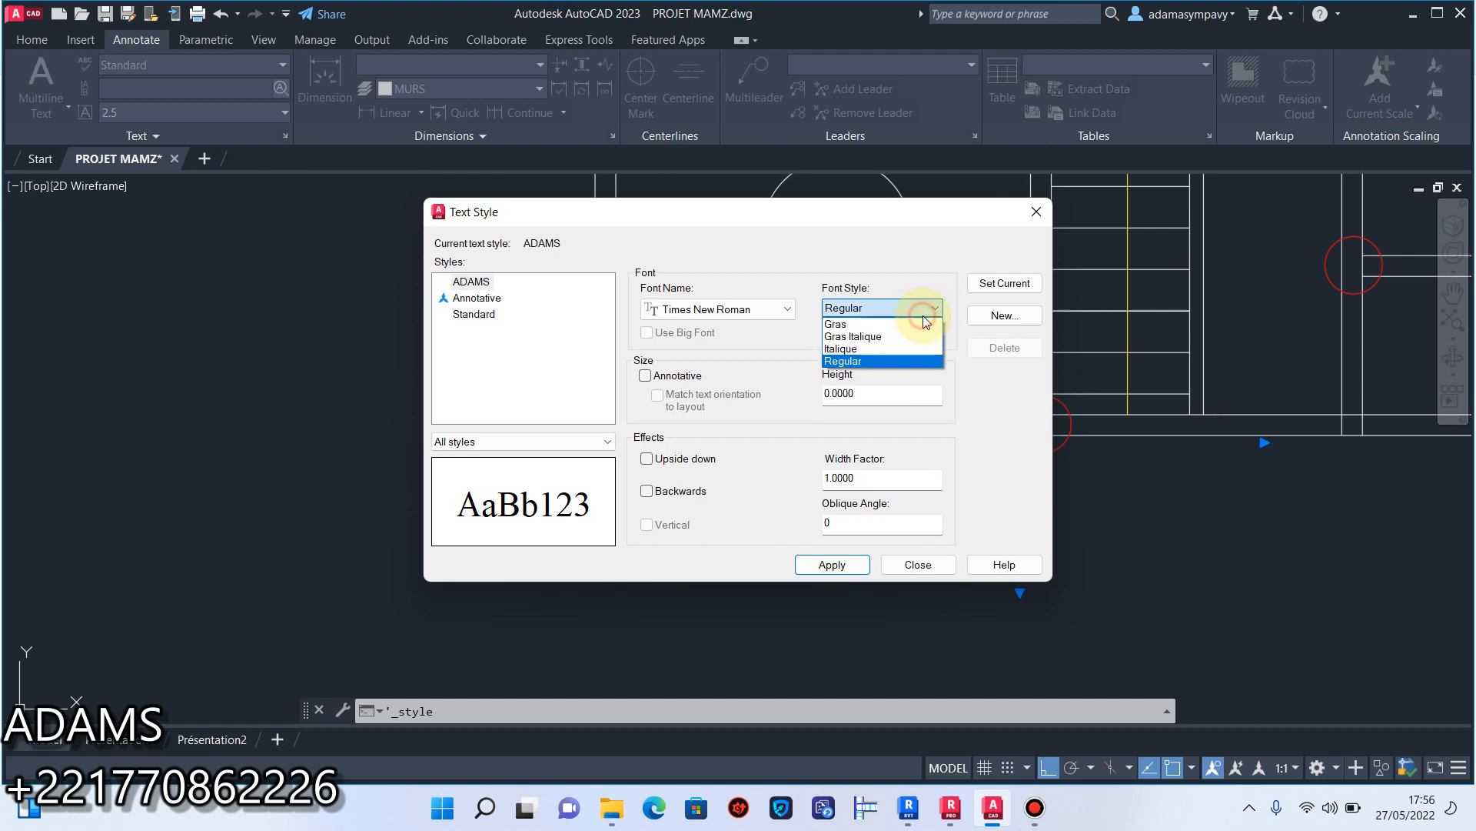
left_click(880, 337)
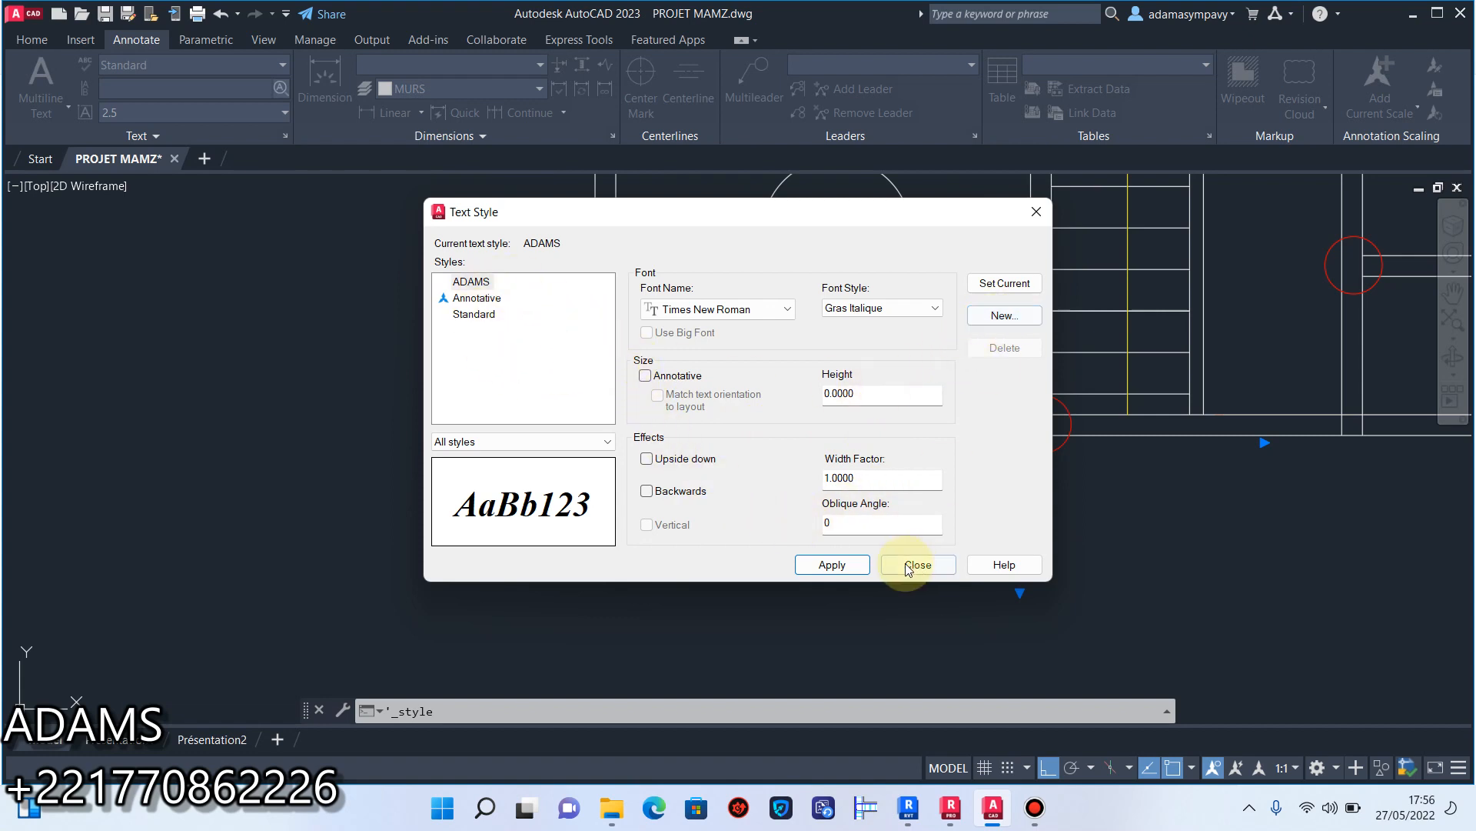
left_click(835, 565)
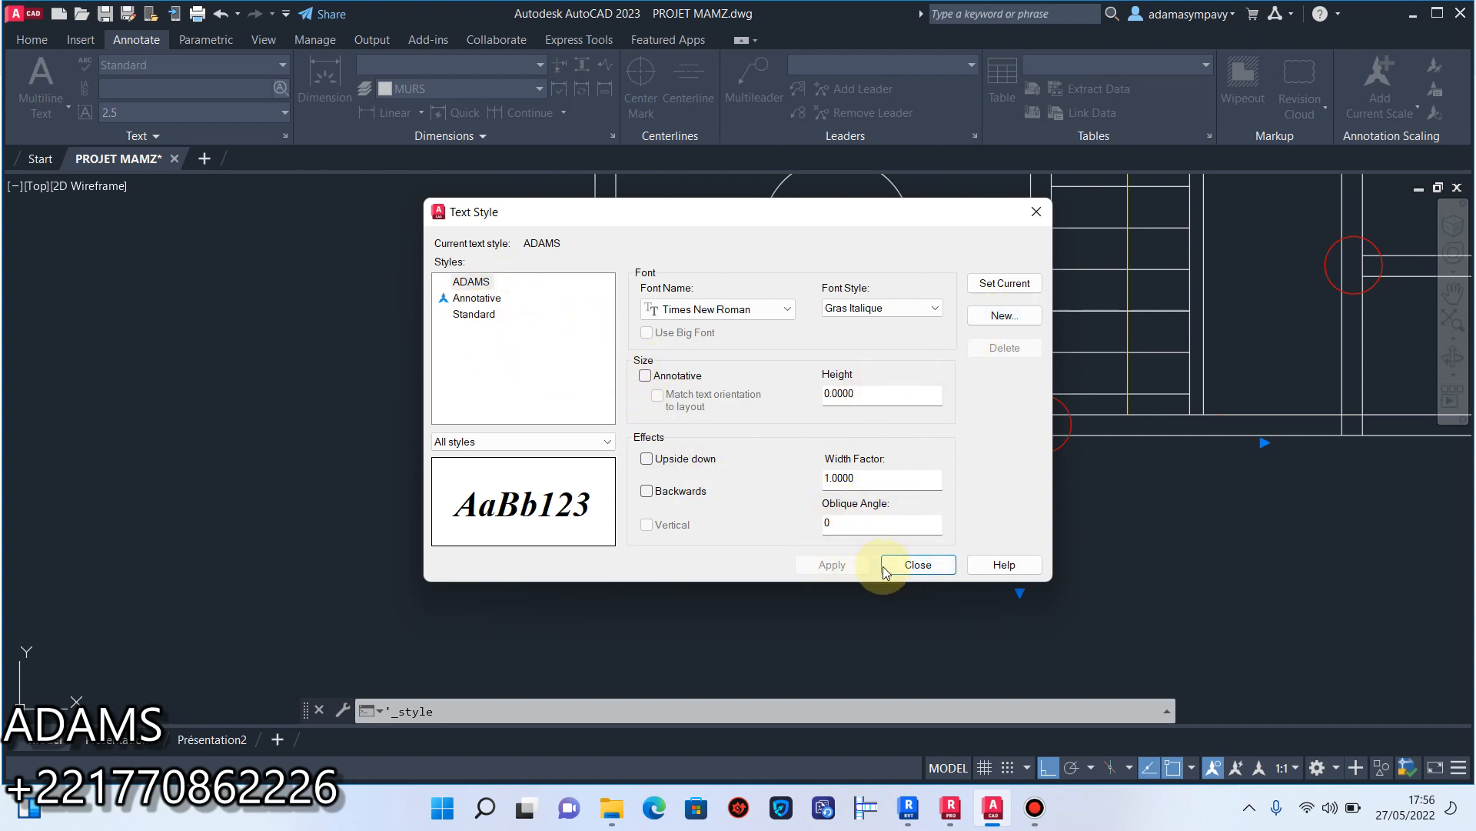
left_click(918, 564)
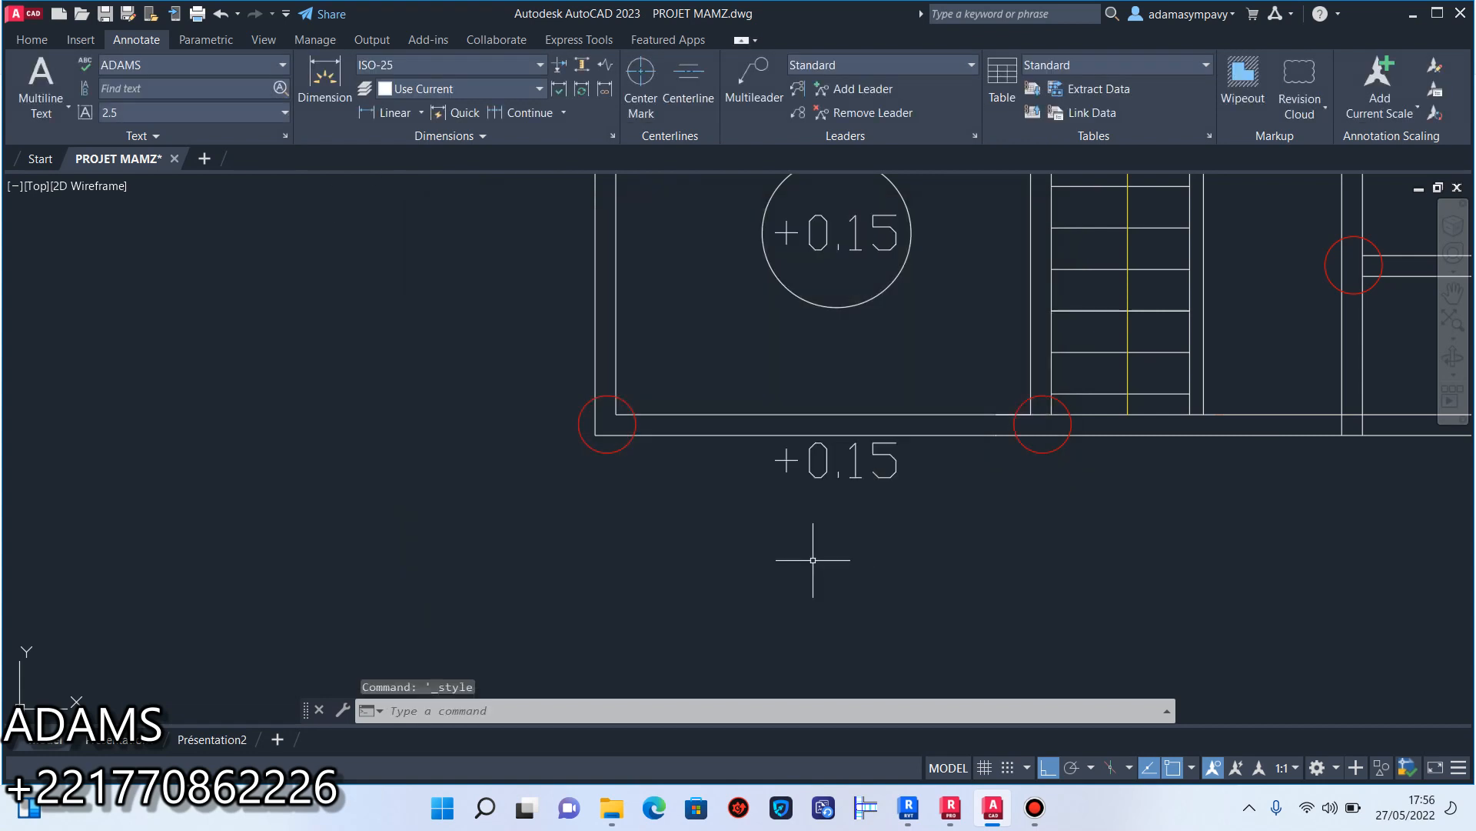
Assign the new Times New Roman text style to the copied +0.15 text below the garage wall.
scroll(884, 470, "down", 2)
scroll(891, 469, "up", 5)
left_click(925, 495)
left_click(793, 473)
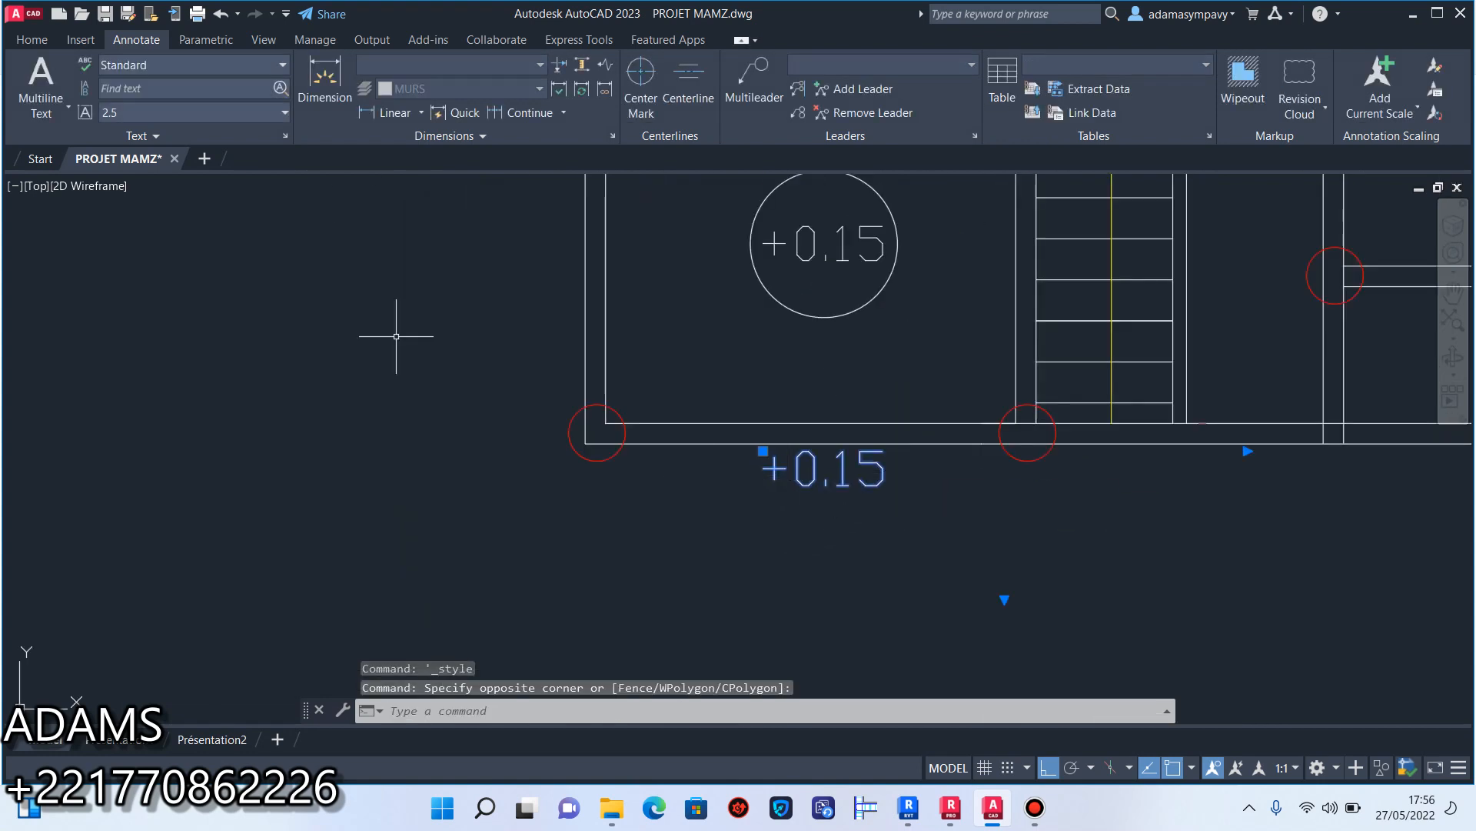
left_click(228, 63)
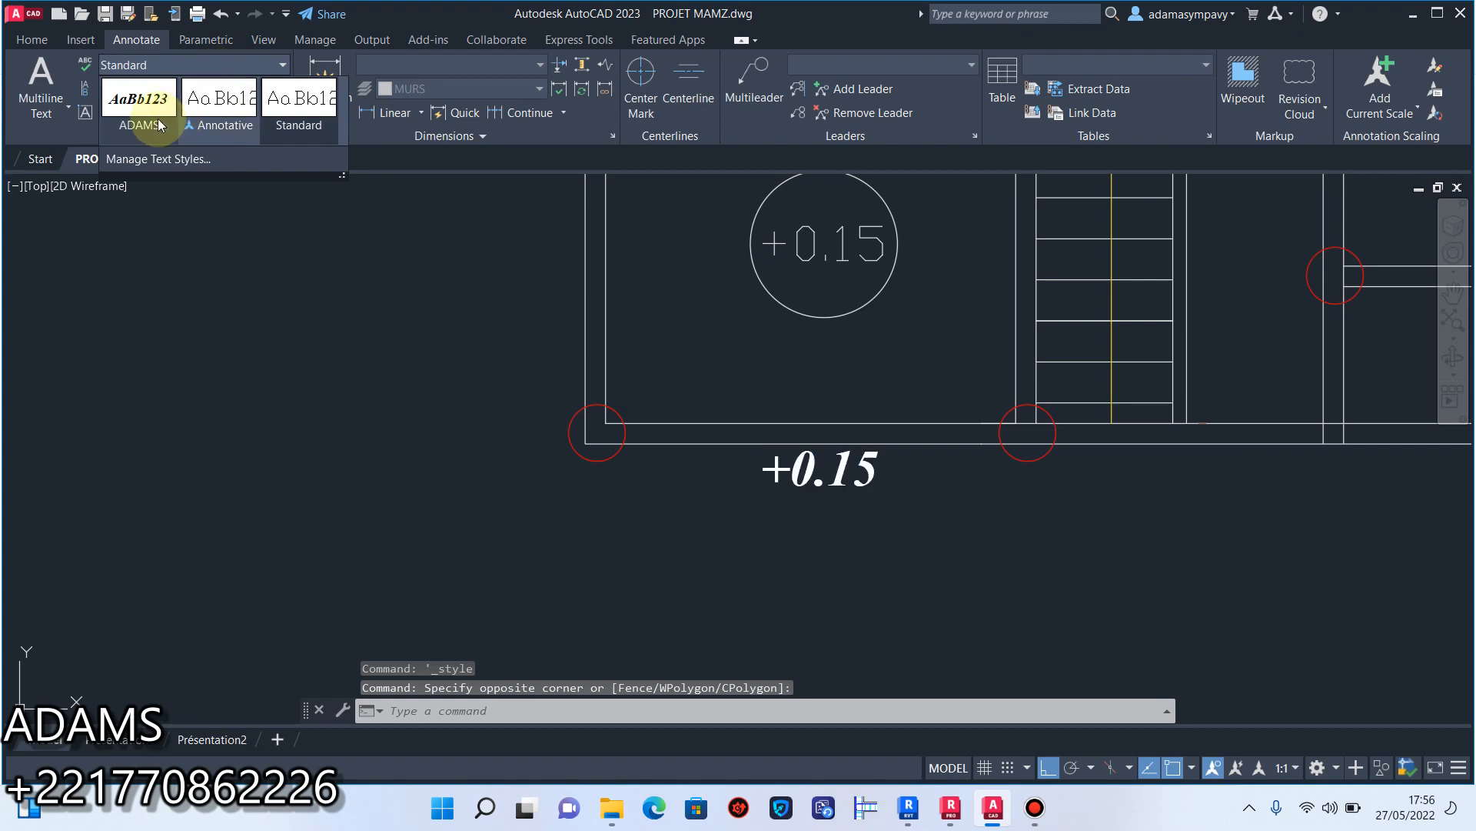
left_click(146, 109)
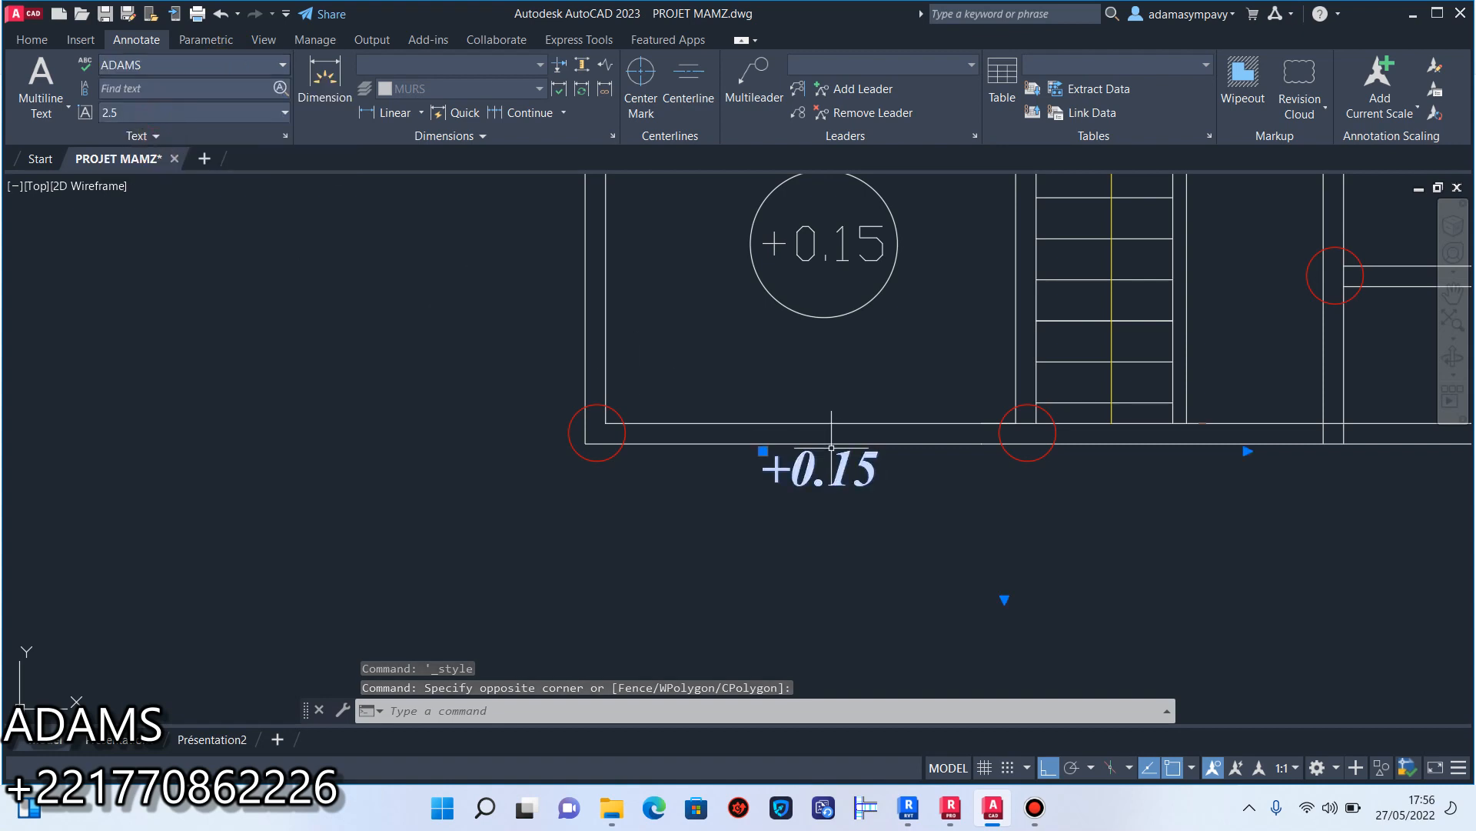
Replace the copied text below the garage wall with the beam label "L1 15*40".
double_click(866, 468)
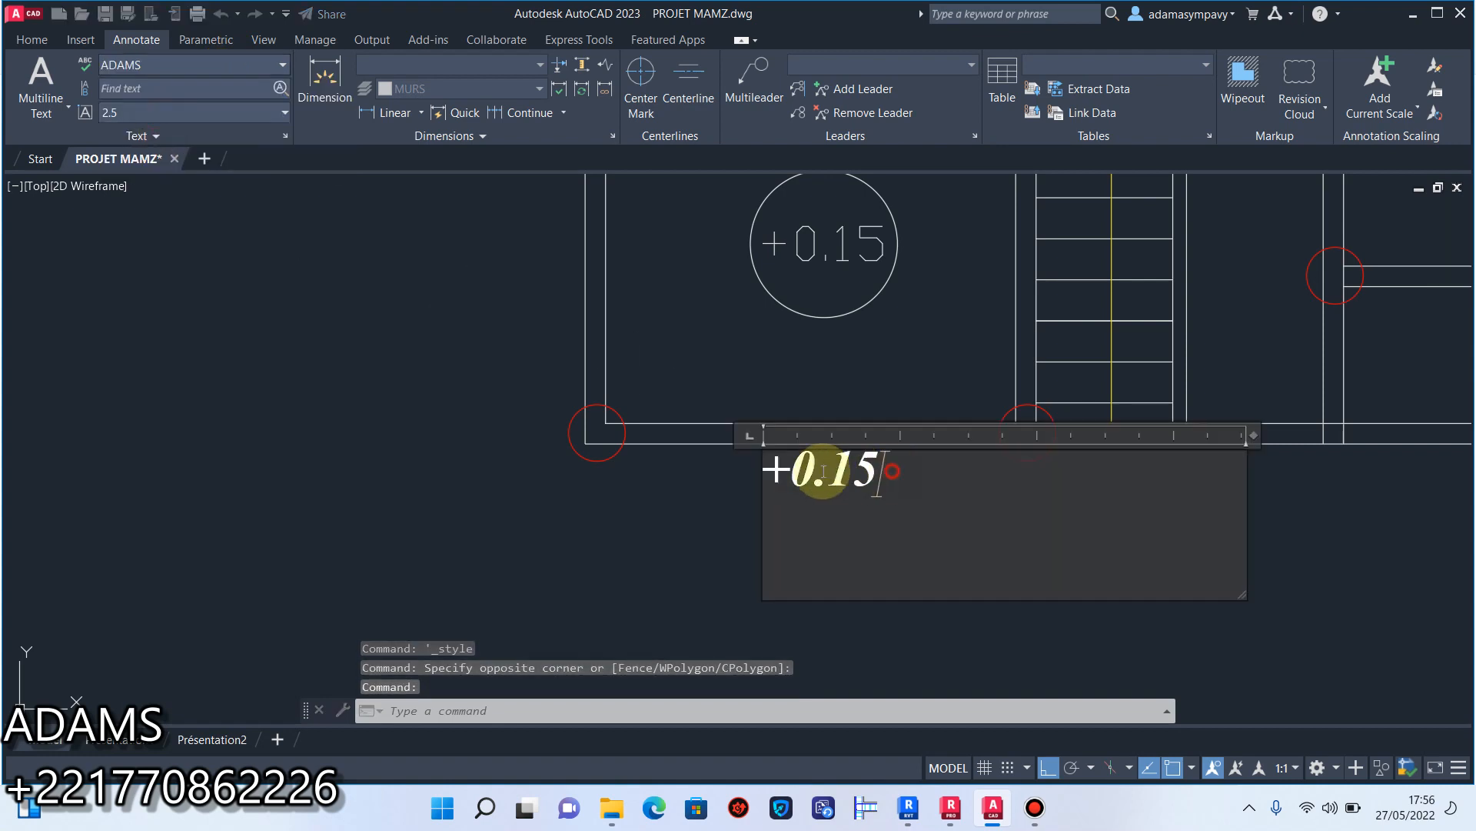
type("L")
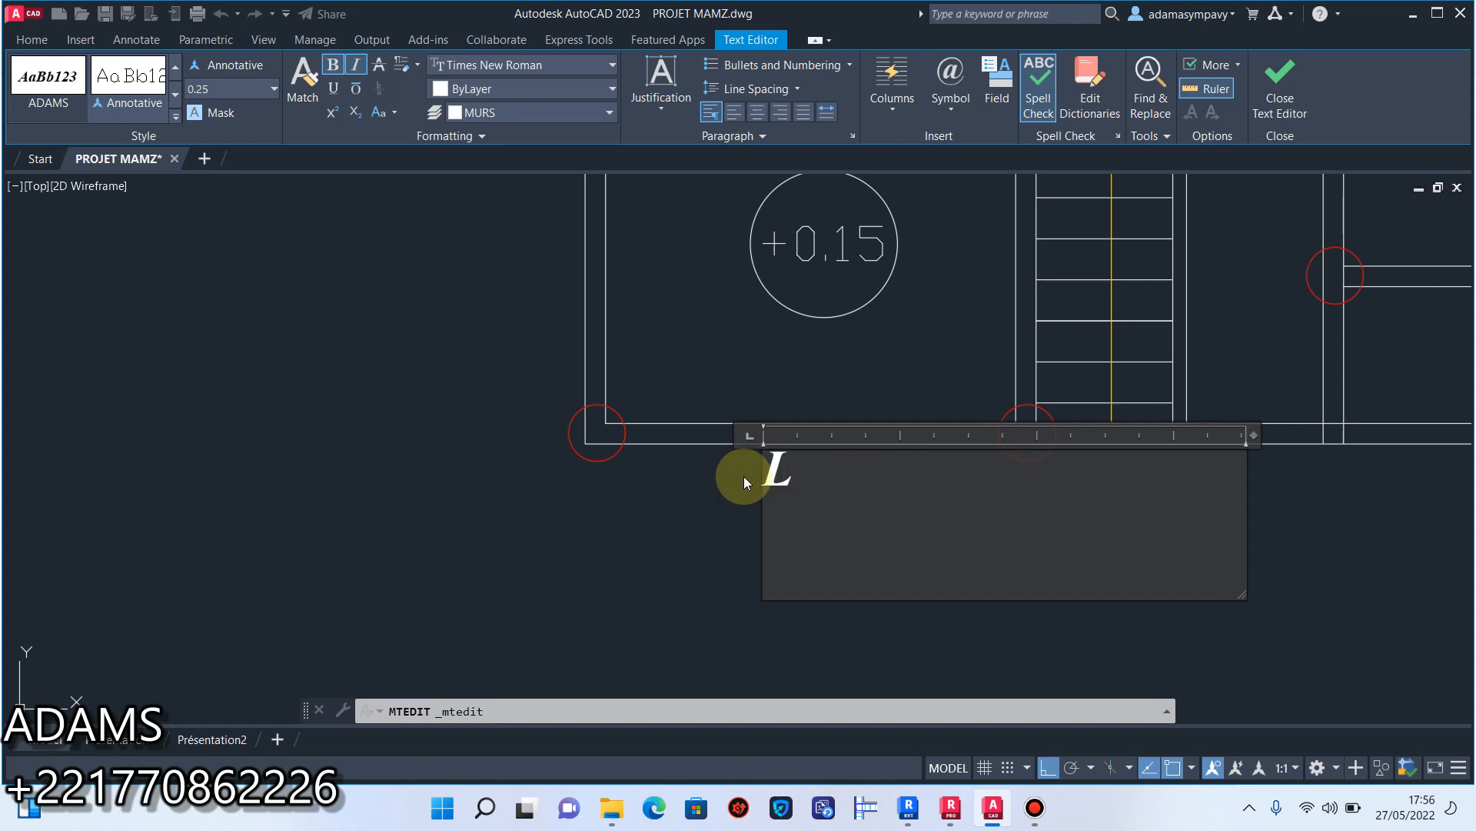
type("1 15*40")
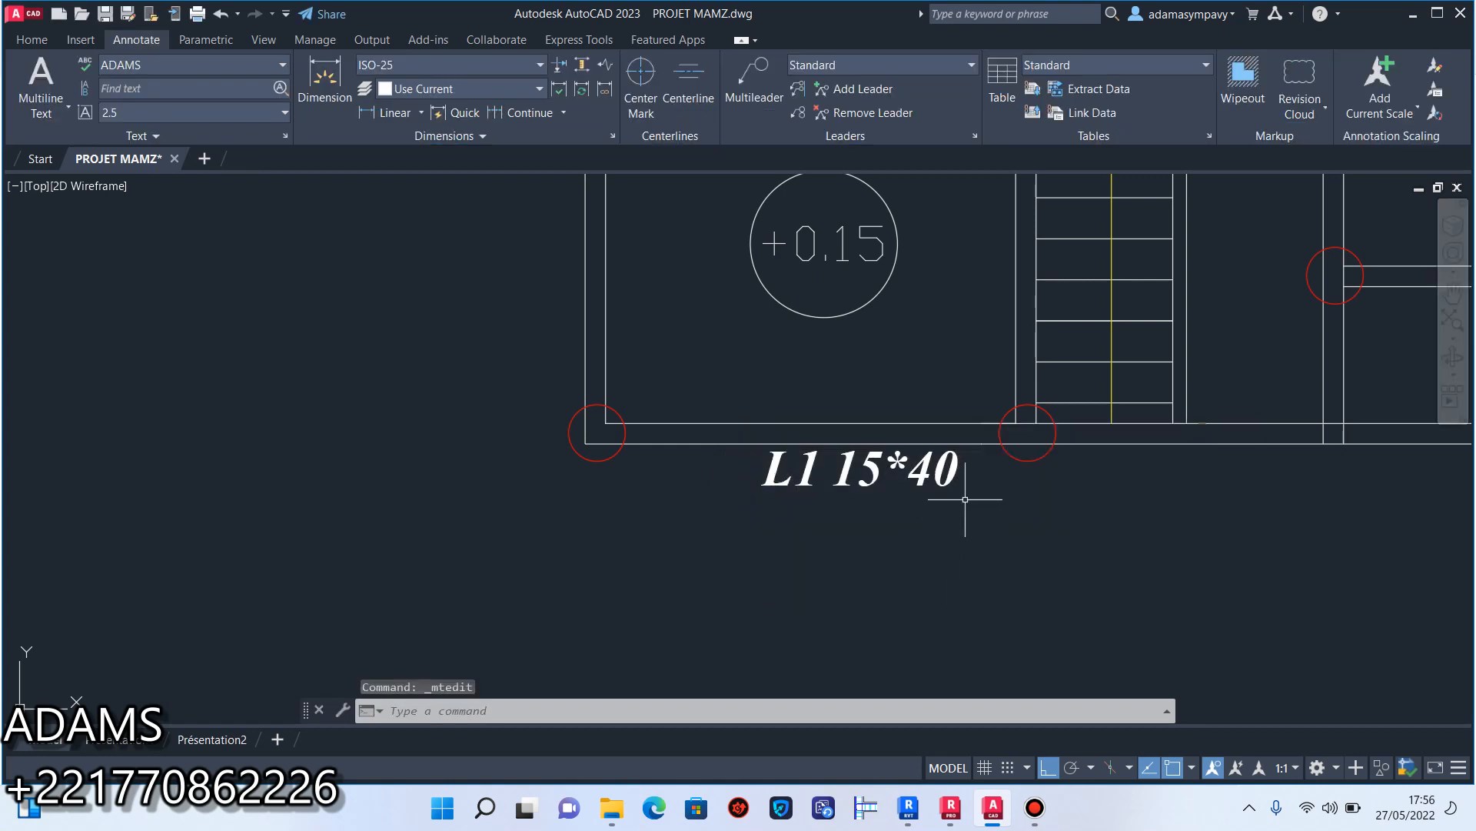
Move the L1 15*40 label so that it starts at the garage's outer front corner.
left_click(966, 501)
left_click(795, 463)
left_click(764, 453)
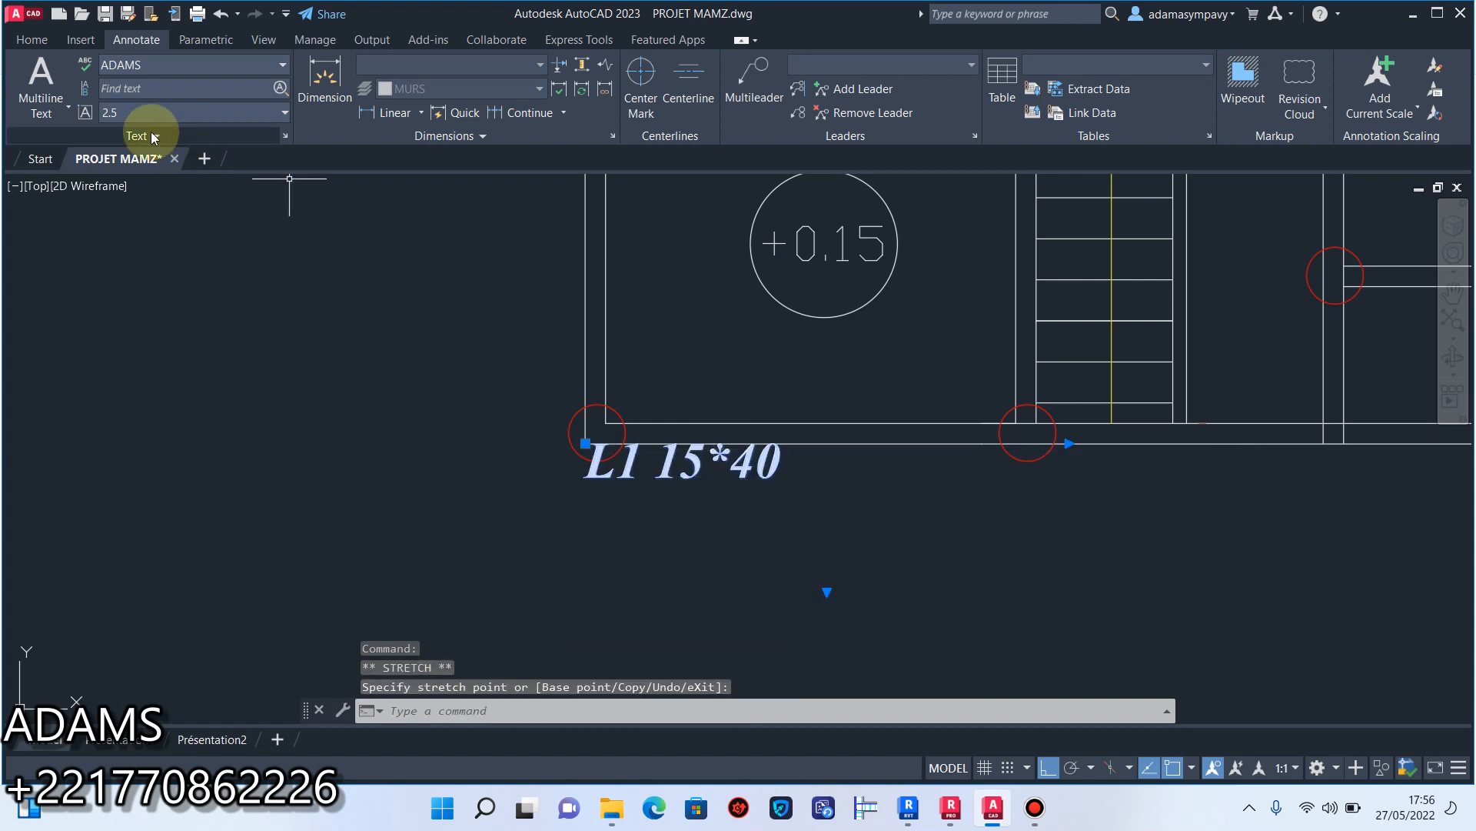
Copy the L1 15*40 label with ortho off below the garage and staircase wall spans, and erase the original at the corner.
left_click(38, 40)
left_click(226, 90)
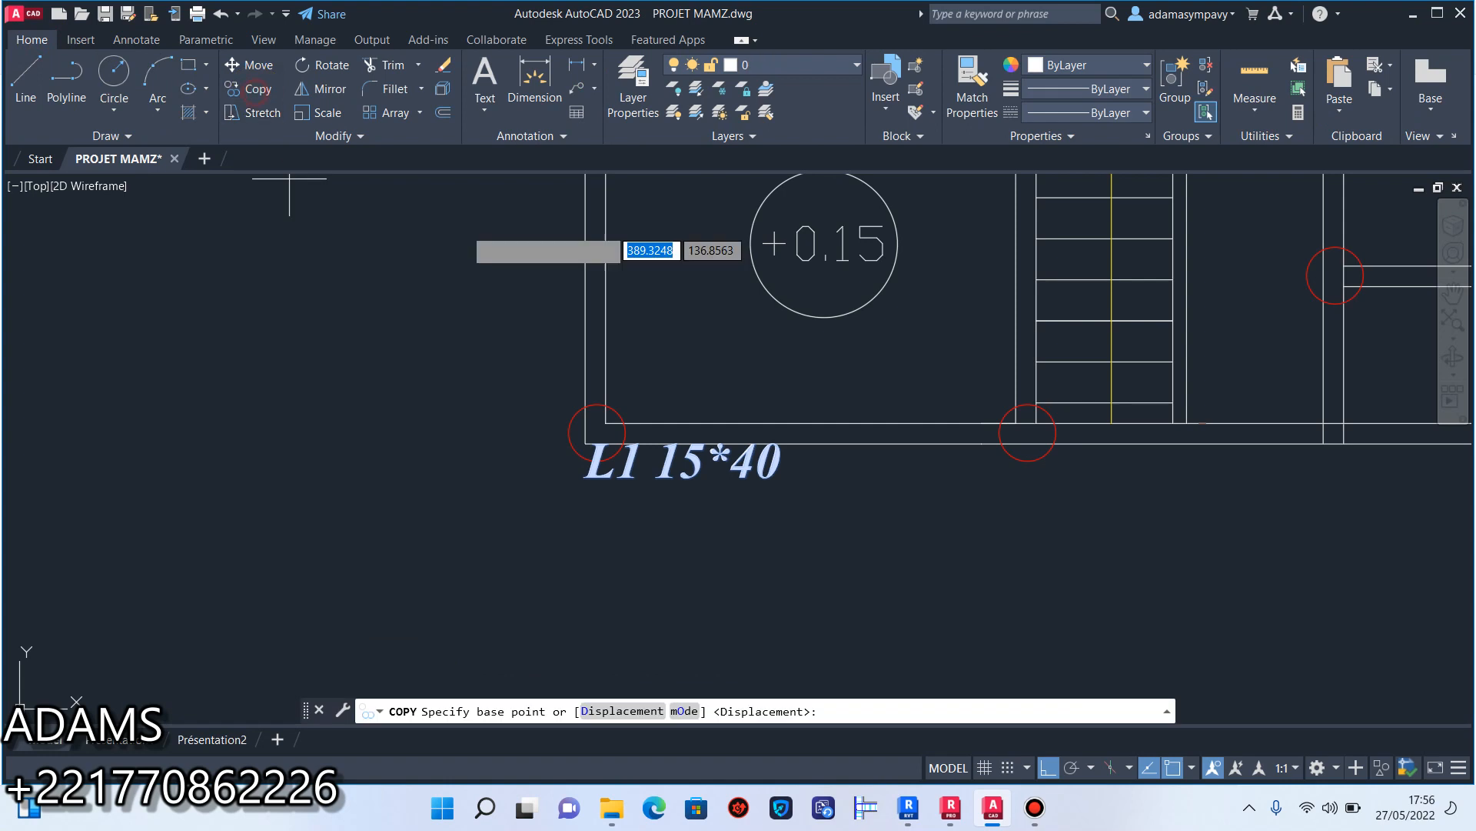
left_click(1058, 774)
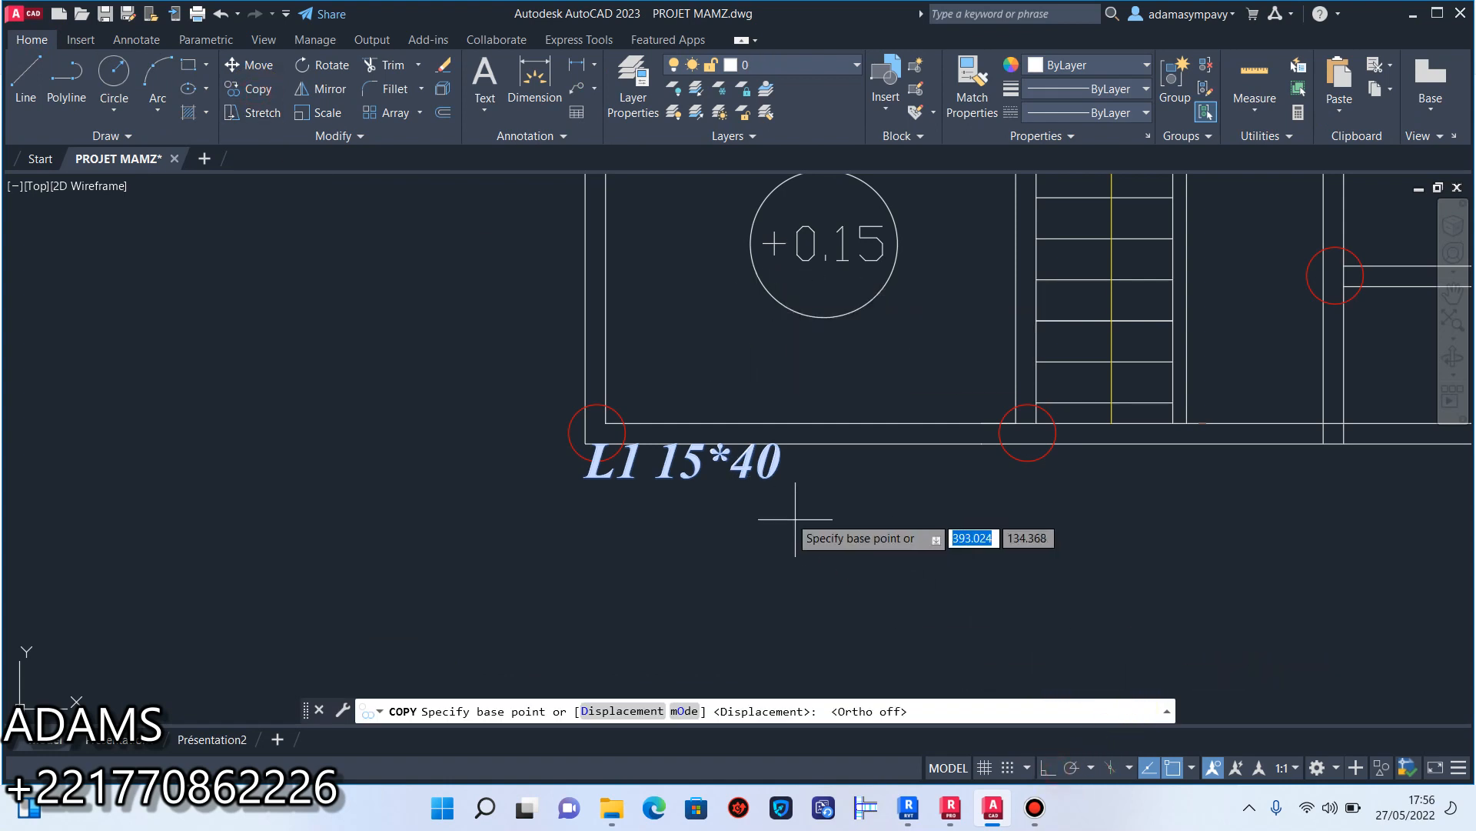
left_click(751, 465)
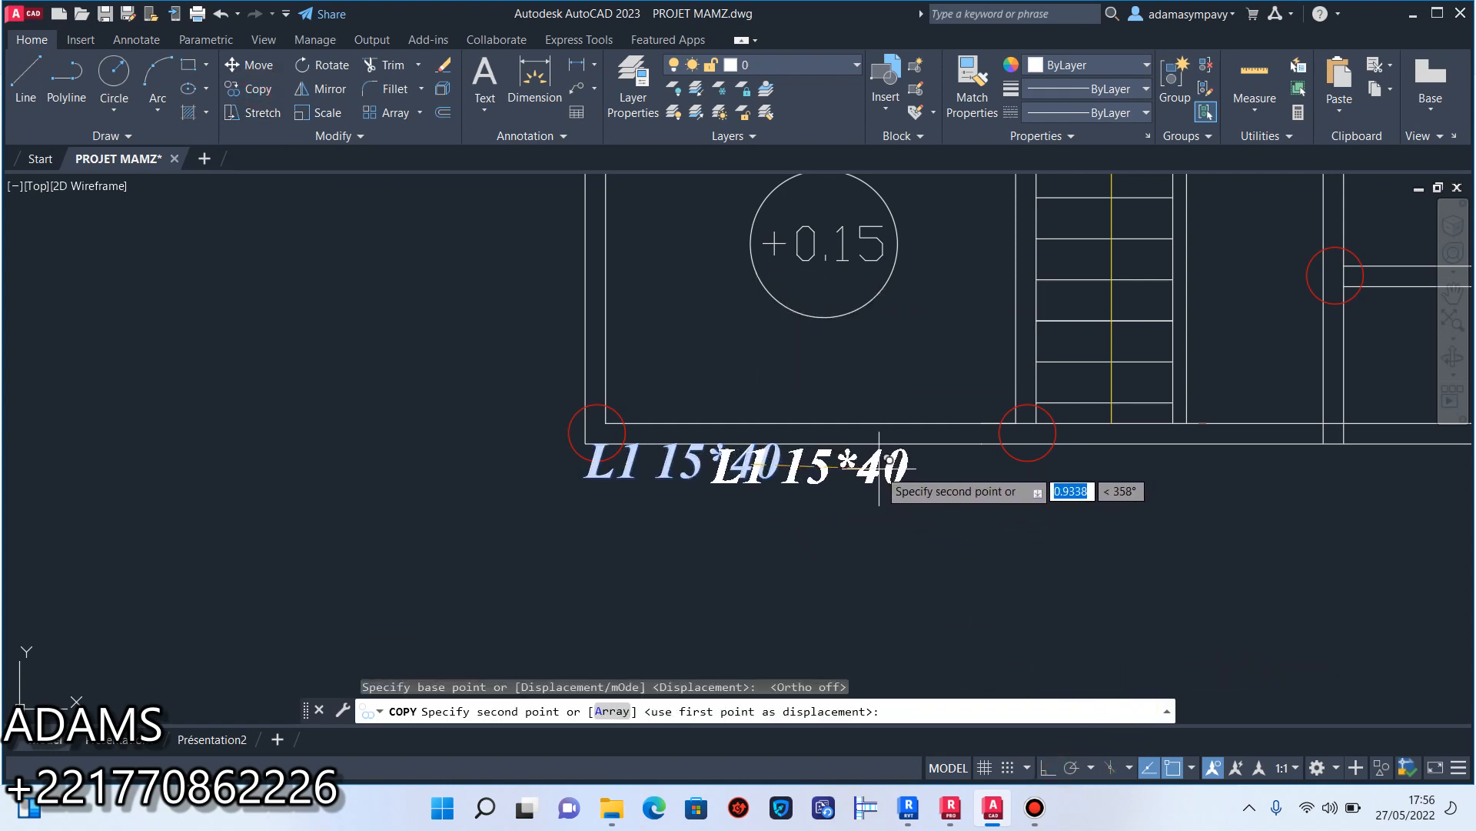
left_click(894, 458)
left_click(1267, 464)
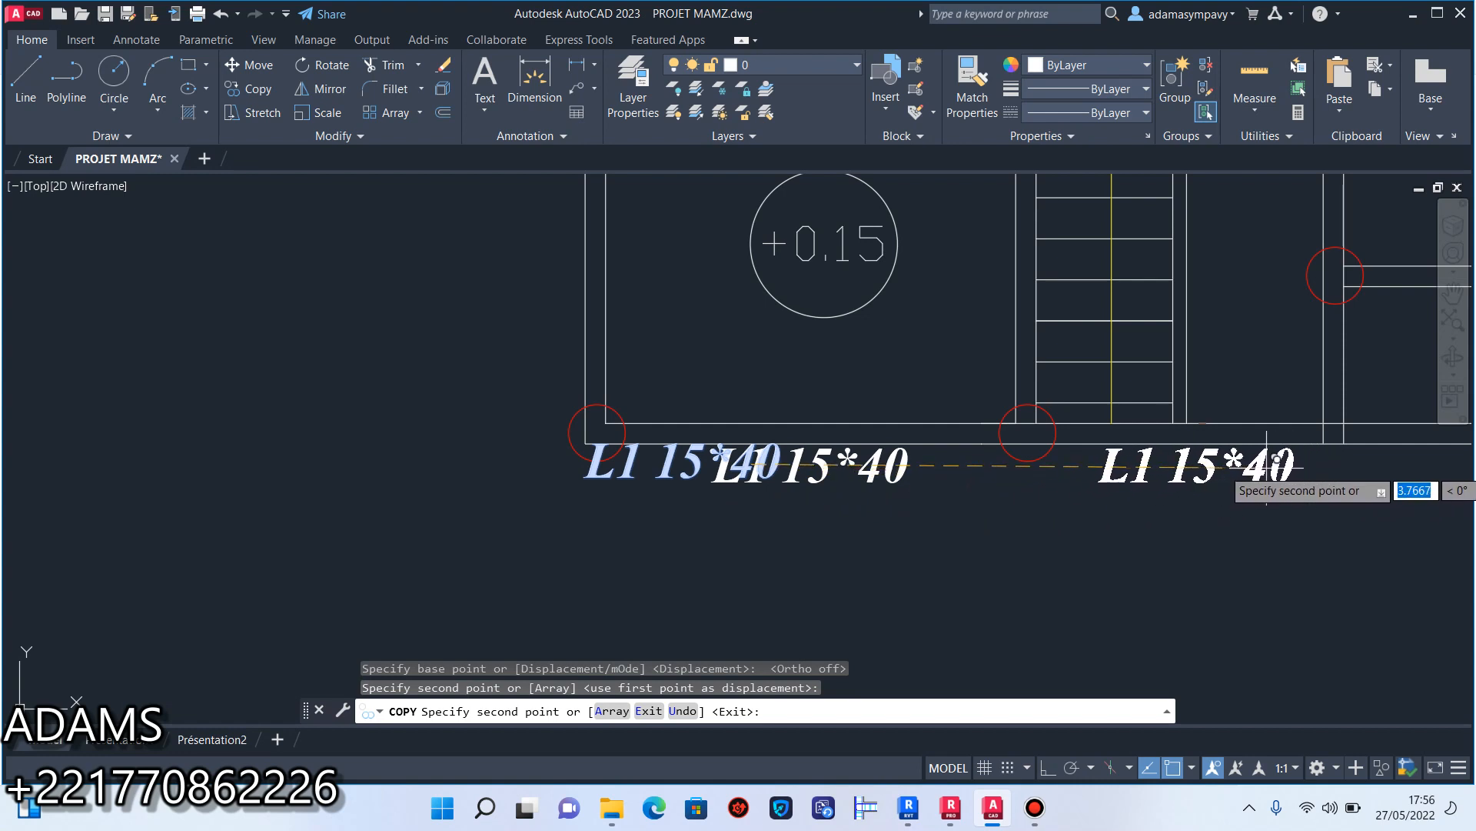
key("Escape")
left_click(633, 477)
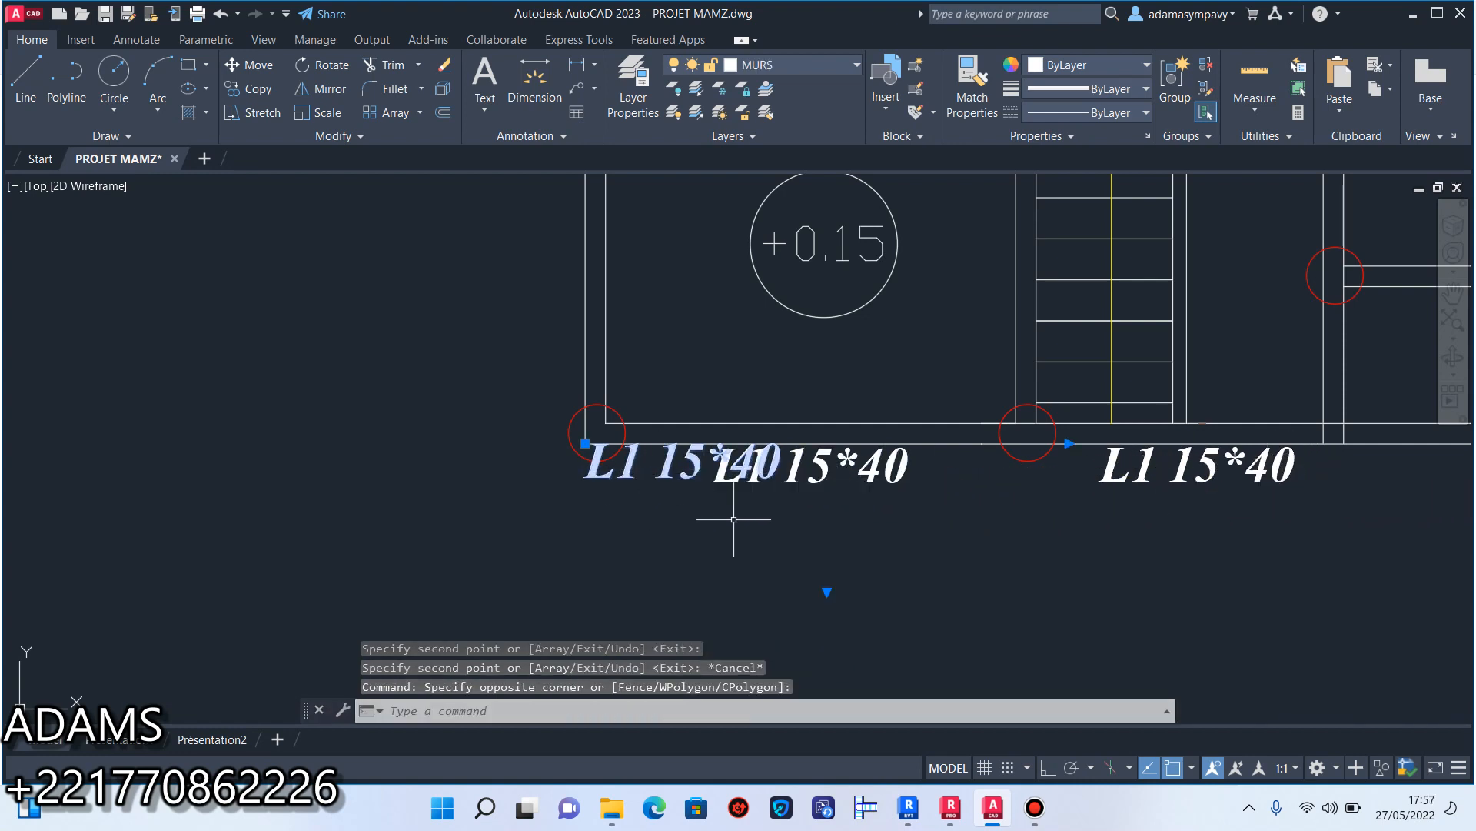
key("Delete")
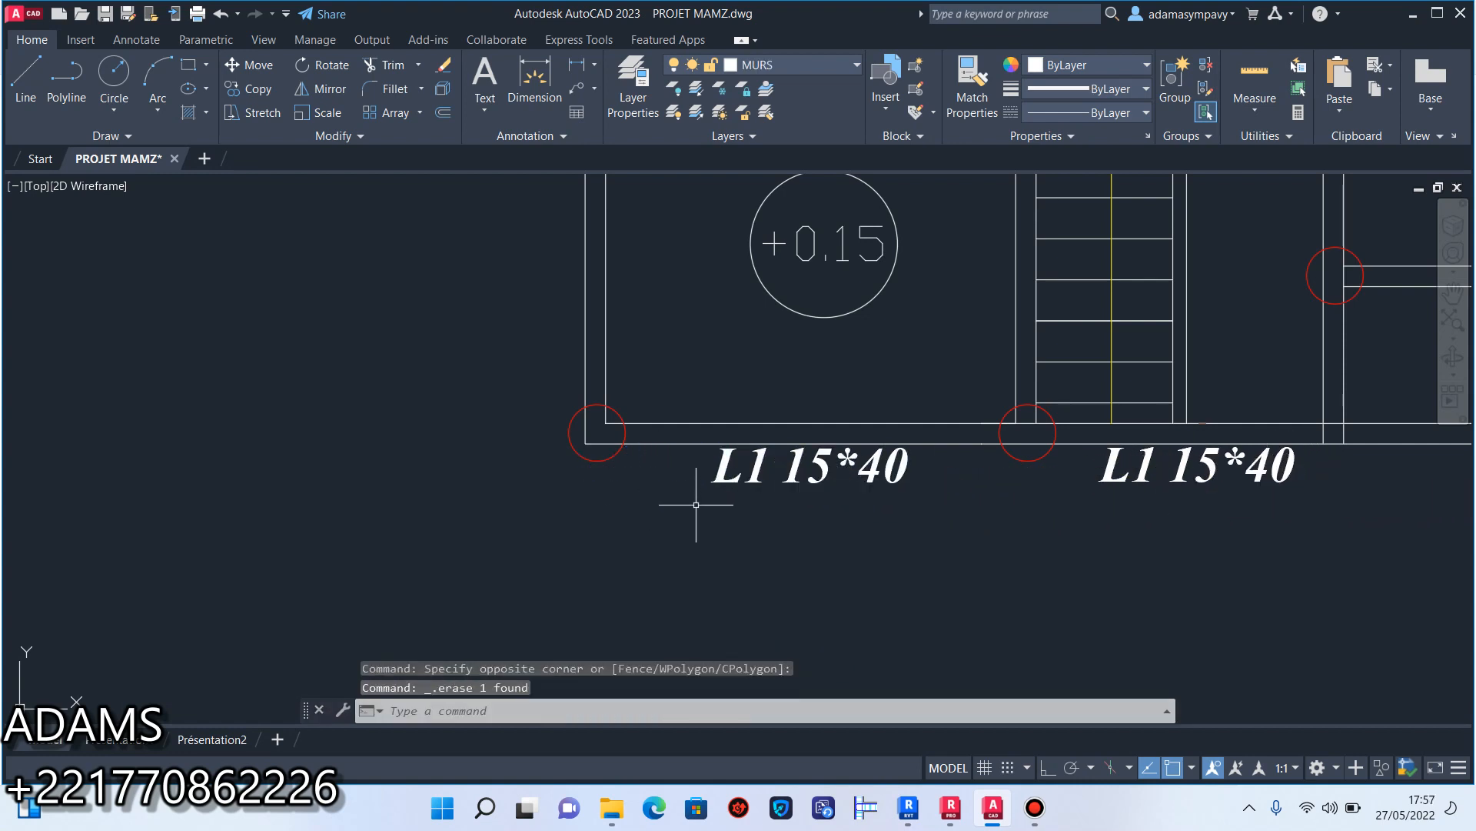
Change the beam label below the staircase span to "L2 15*40".
scroll(616, 520, "up", 1)
scroll(936, 297, "down", 5)
scroll(871, 509, "up", 5)
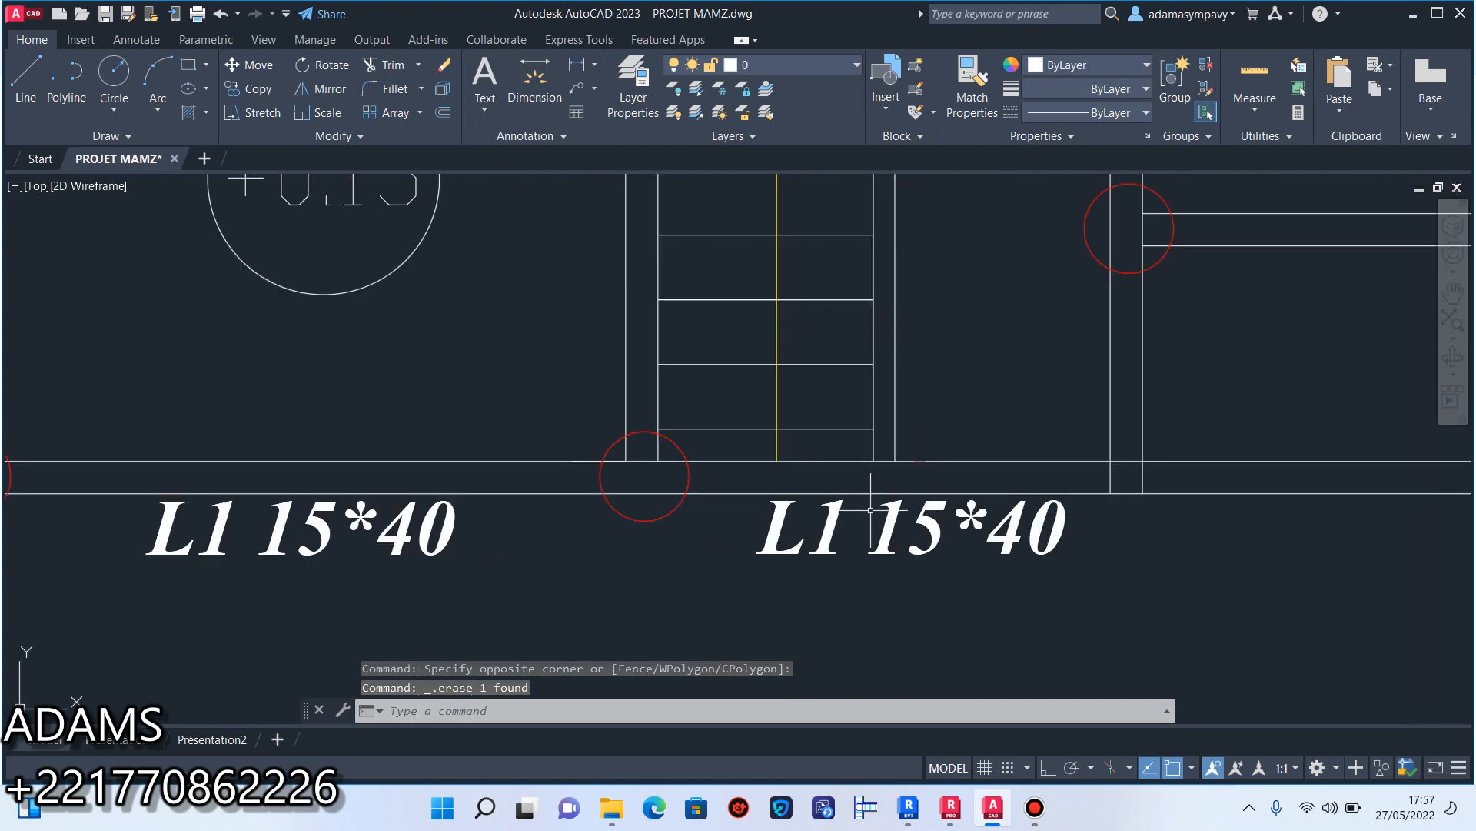
left_click(848, 502)
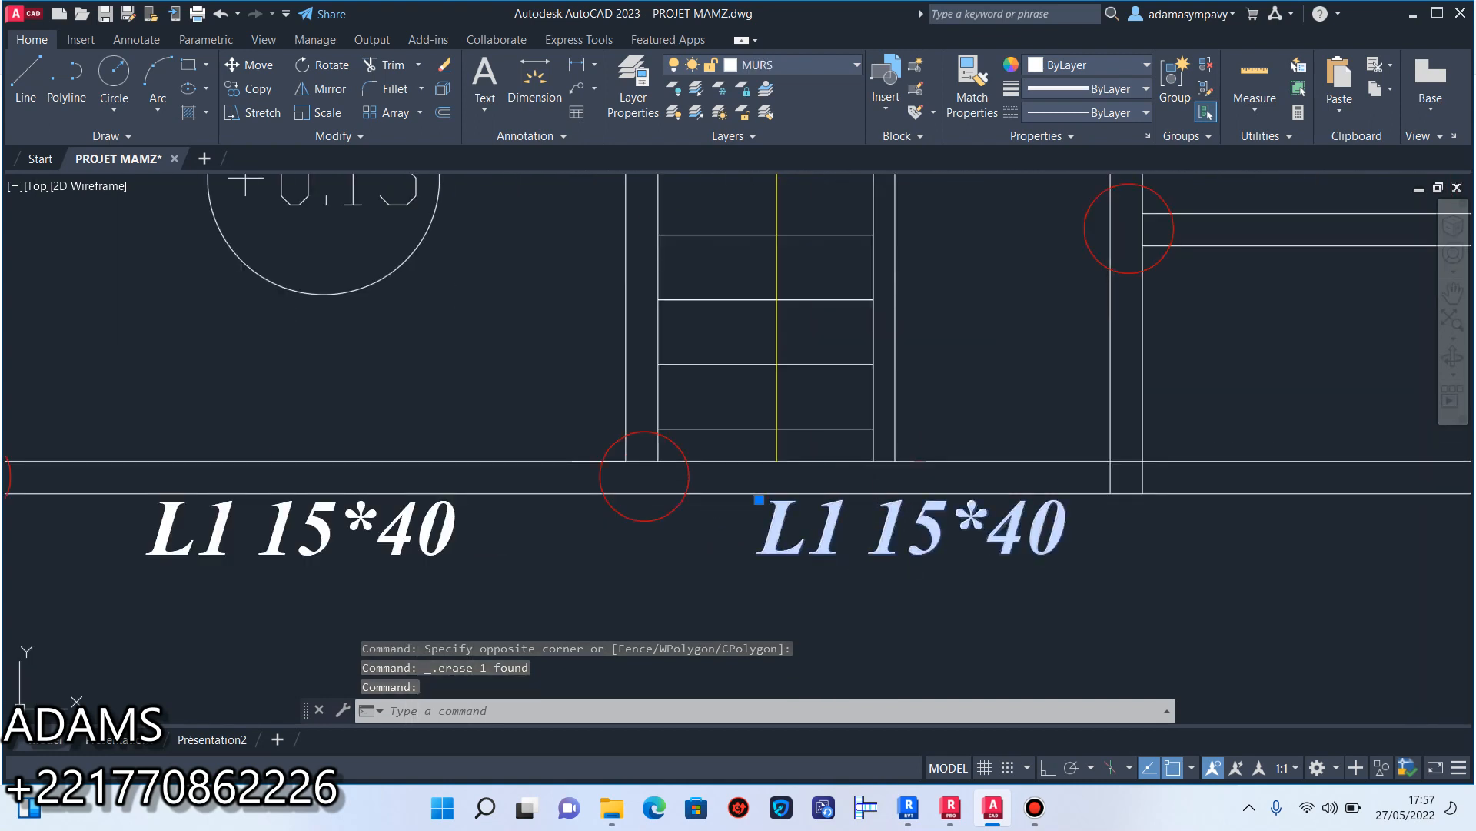
double_click(839, 509)
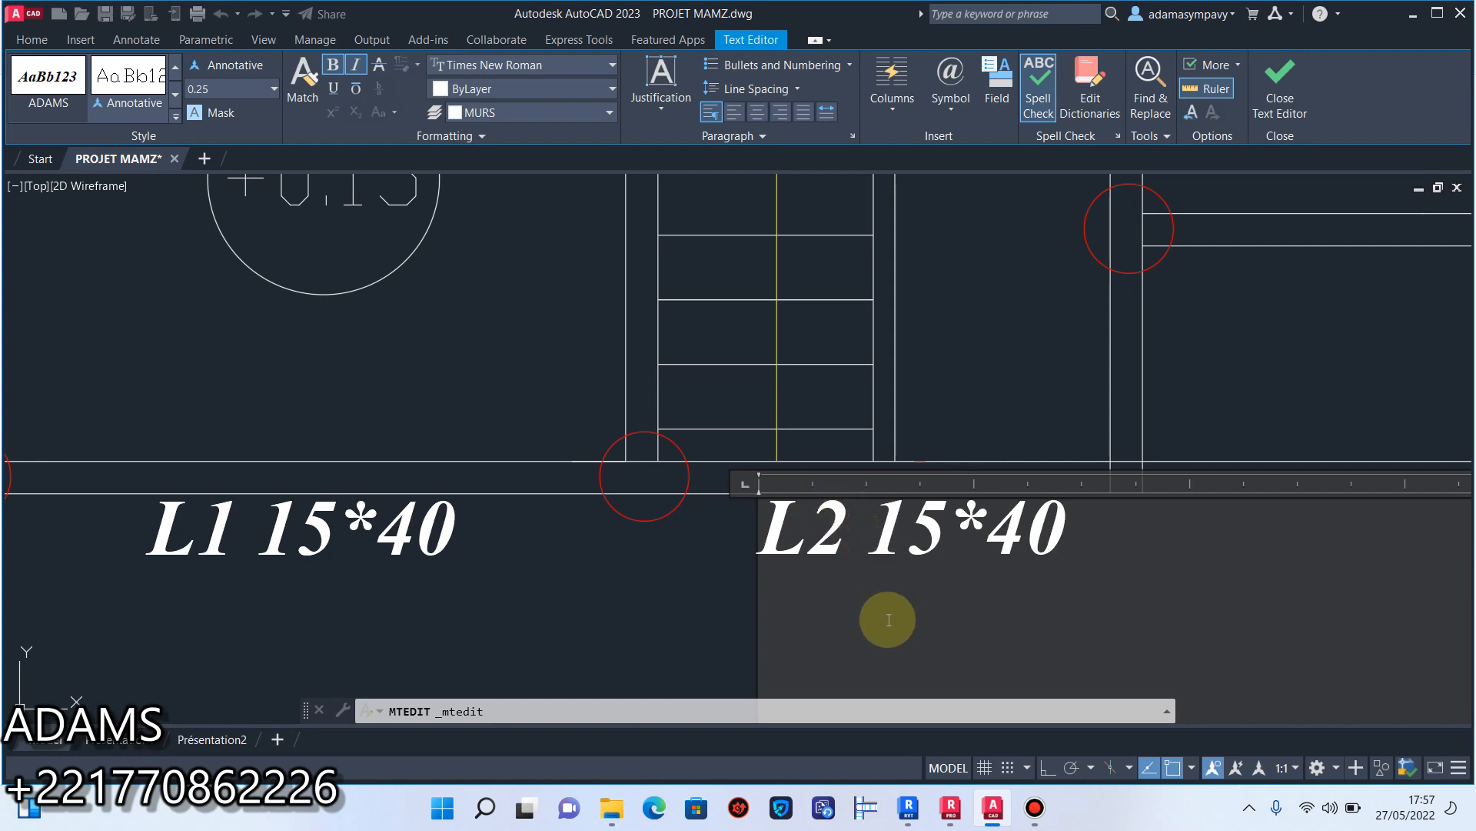
left_click(893, 612)
scroll(771, 512, "down", 3)
scroll(854, 517, "up", 2)
middle_click_drag(855, 517, 821, 556)
left_click(1048, 577)
key("Escape")
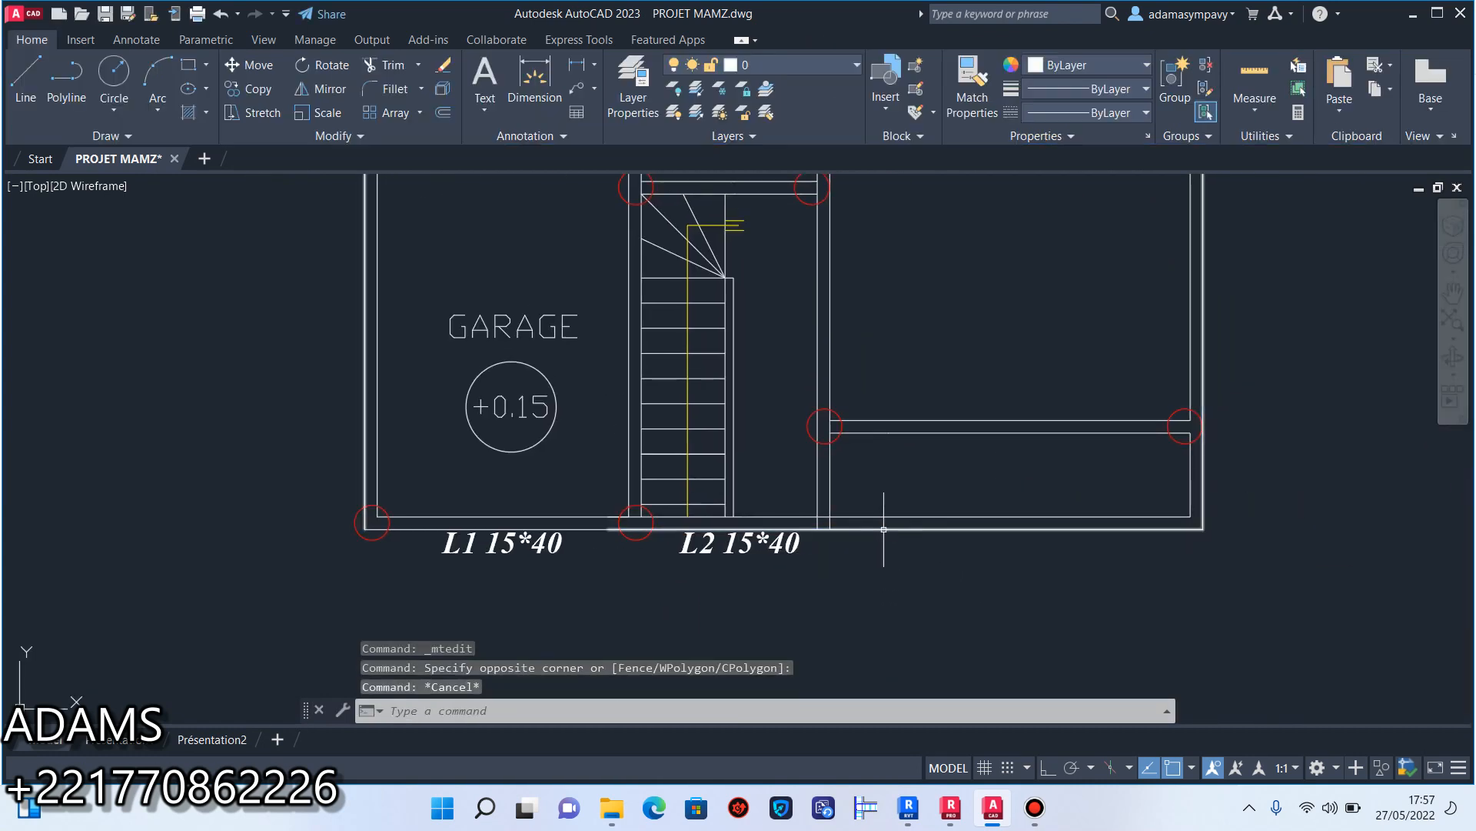
Stretch the lower line of the front wall right of the staircase until it passes the outer side wall.
scroll(884, 529, "up", 2)
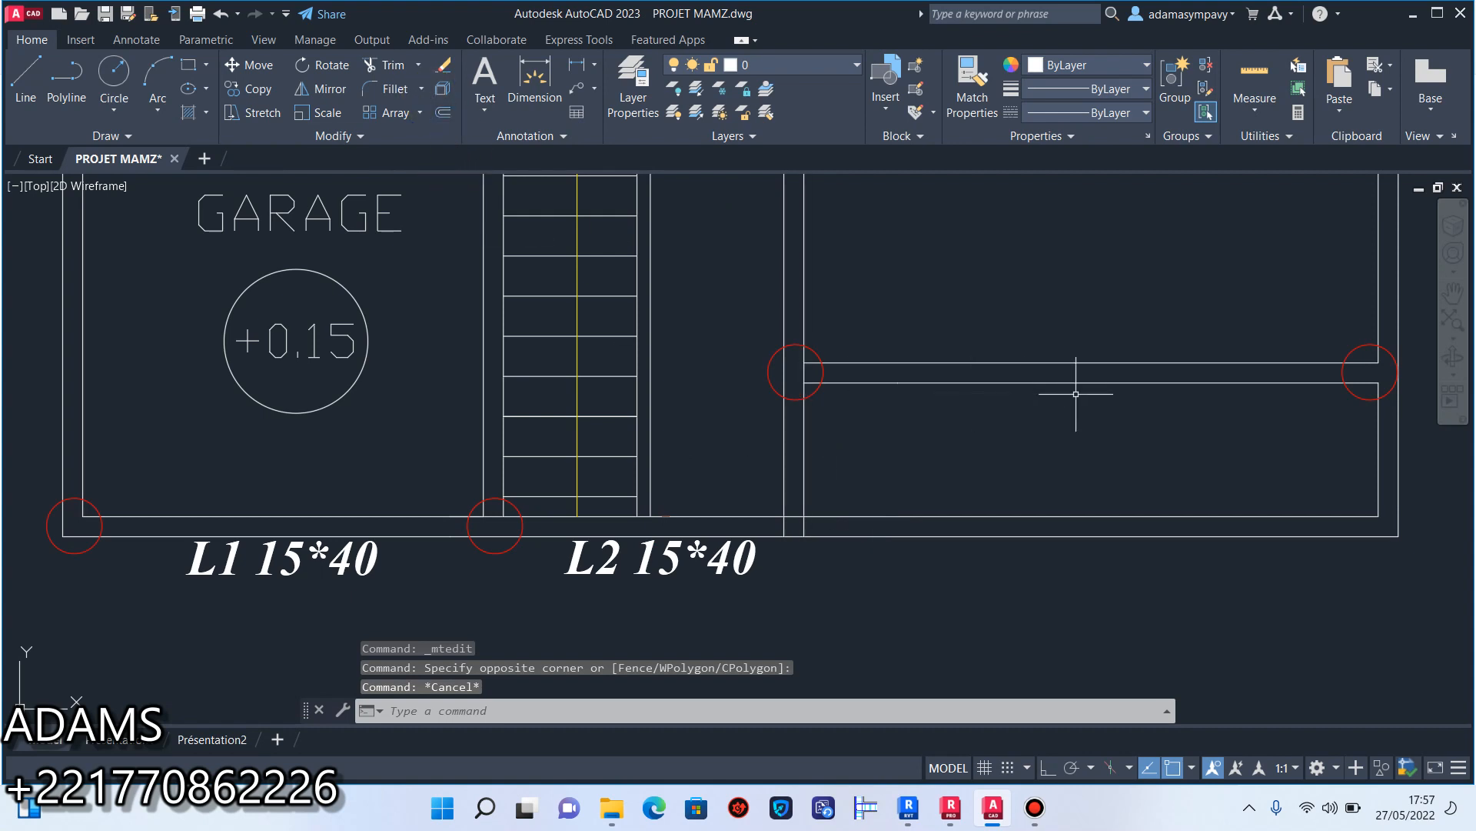
middle_click_drag(1076, 394, 909, 419)
left_click(953, 430)
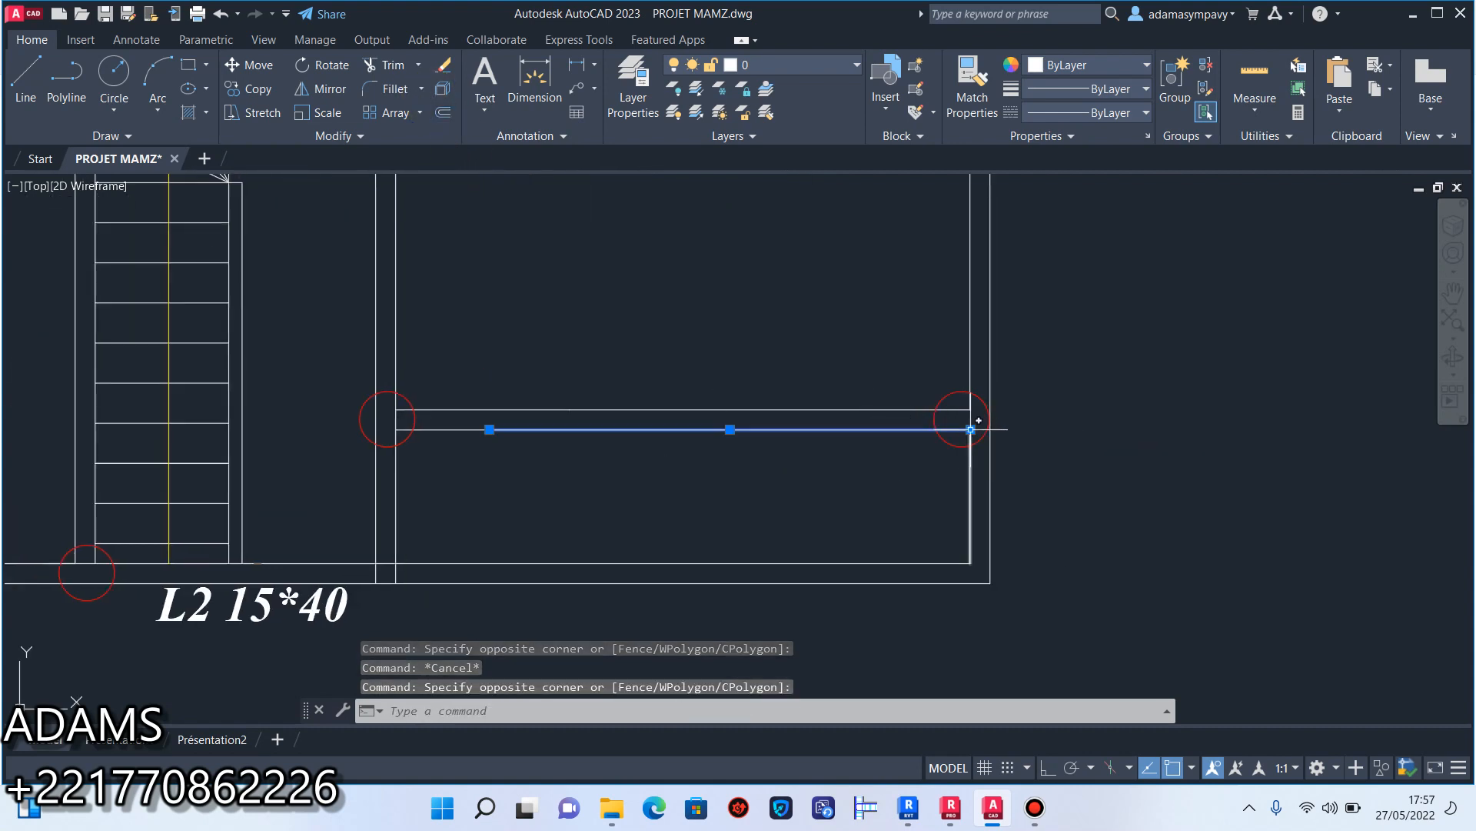
left_click(972, 430)
key("Escape")
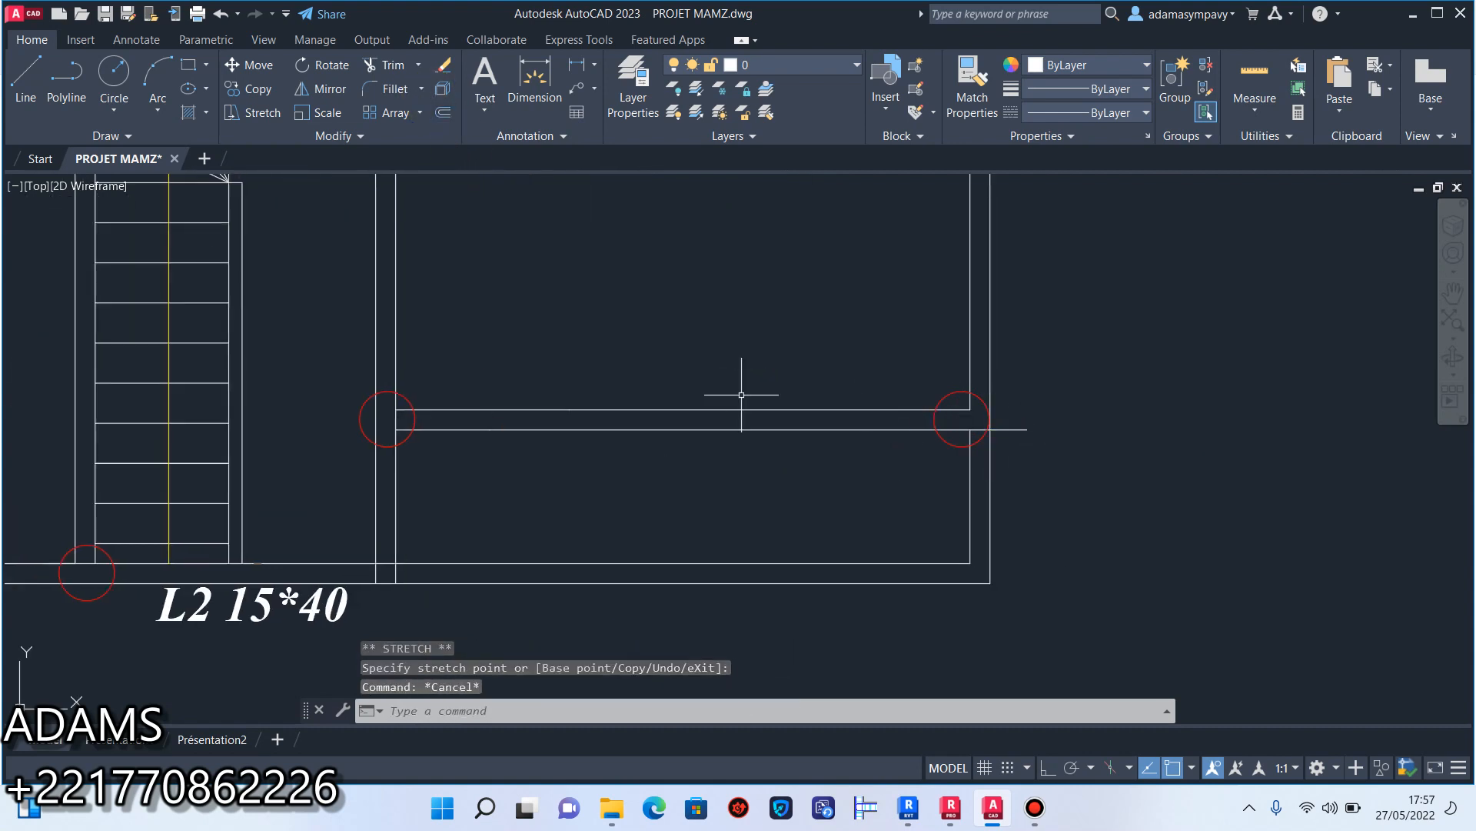
Trim off the wall outline projecting in front of the right-hand room's front wall and erase the leftover stub at its outer corner.
left_click(400, 77)
left_click_drag(750, 492, 730, 607)
left_click_drag(1060, 535, 850, 504)
left_click_drag(1003, 363, 1001, 519)
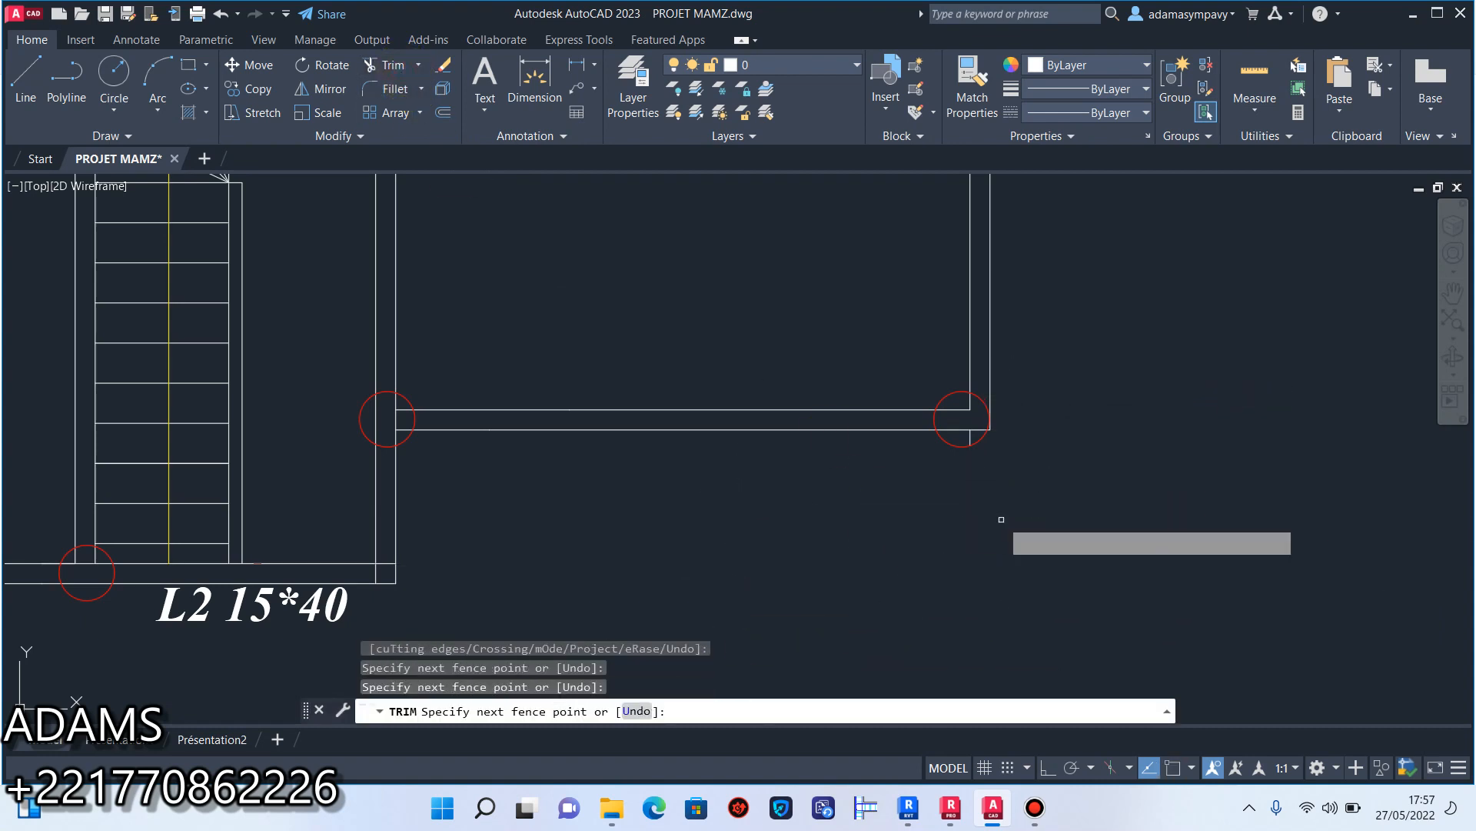
key("Escape")
scroll(985, 432, "up", 6)
left_click(946, 448)
left_click(802, 453)
key("Delete")
Clean the staircase's outer front corner by erasing the short line across the wall and shortening the inner side line to the inner front line.
scroll(929, 486, "down", 1)
scroll(929, 487, "down", 2)
middle_click_drag(769, 487, 1049, 431)
scroll(1048, 432, "down", 3)
middle_click_drag(870, 452, 979, 455)
scroll(839, 496, "up", 3)
middle_click_drag(805, 560, 874, 478)
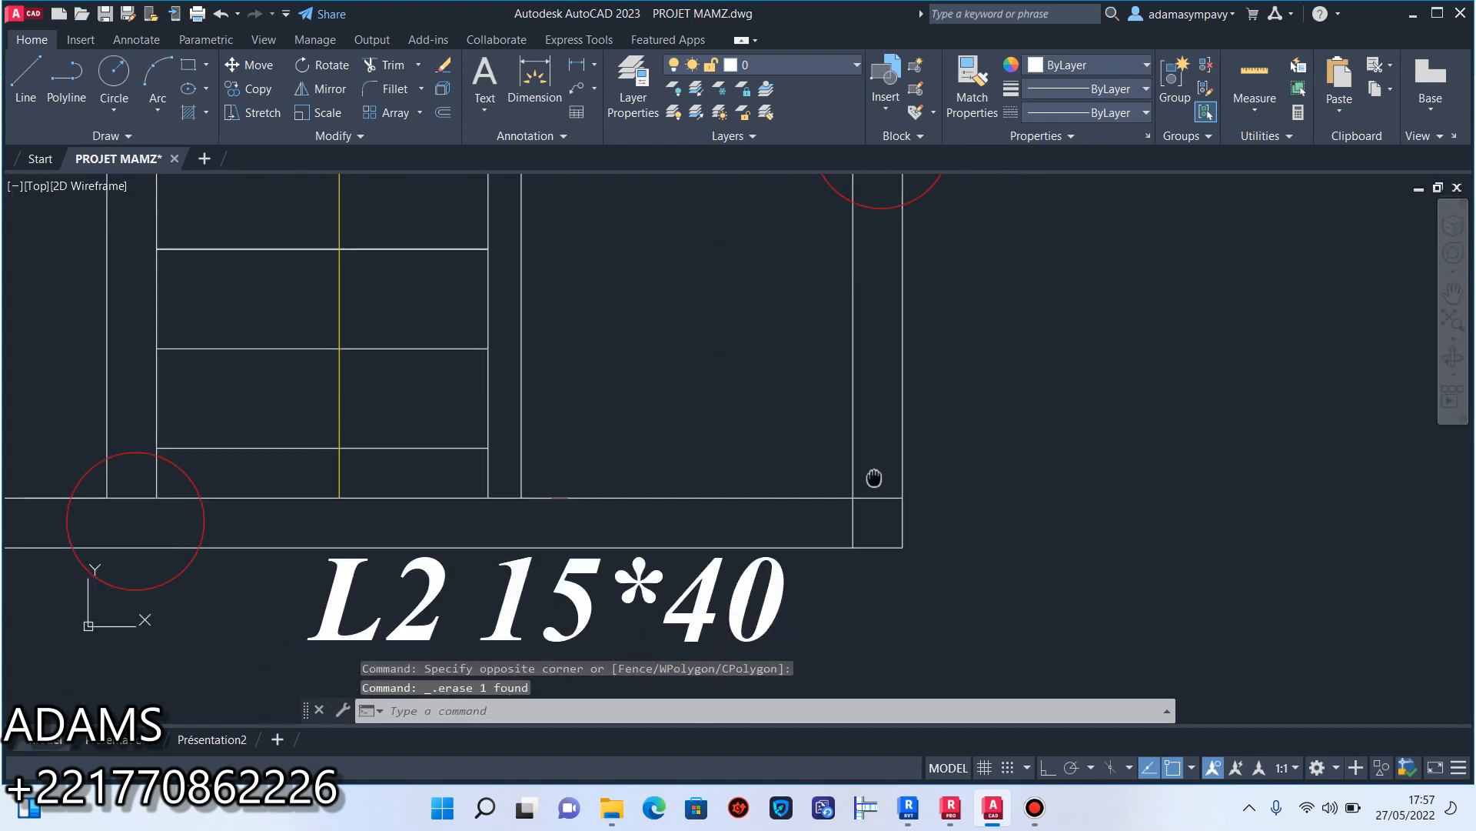
left_click(906, 514)
scroll(906, 513, "up", 3)
key("Delete")
left_click(802, 557)
left_click(802, 638)
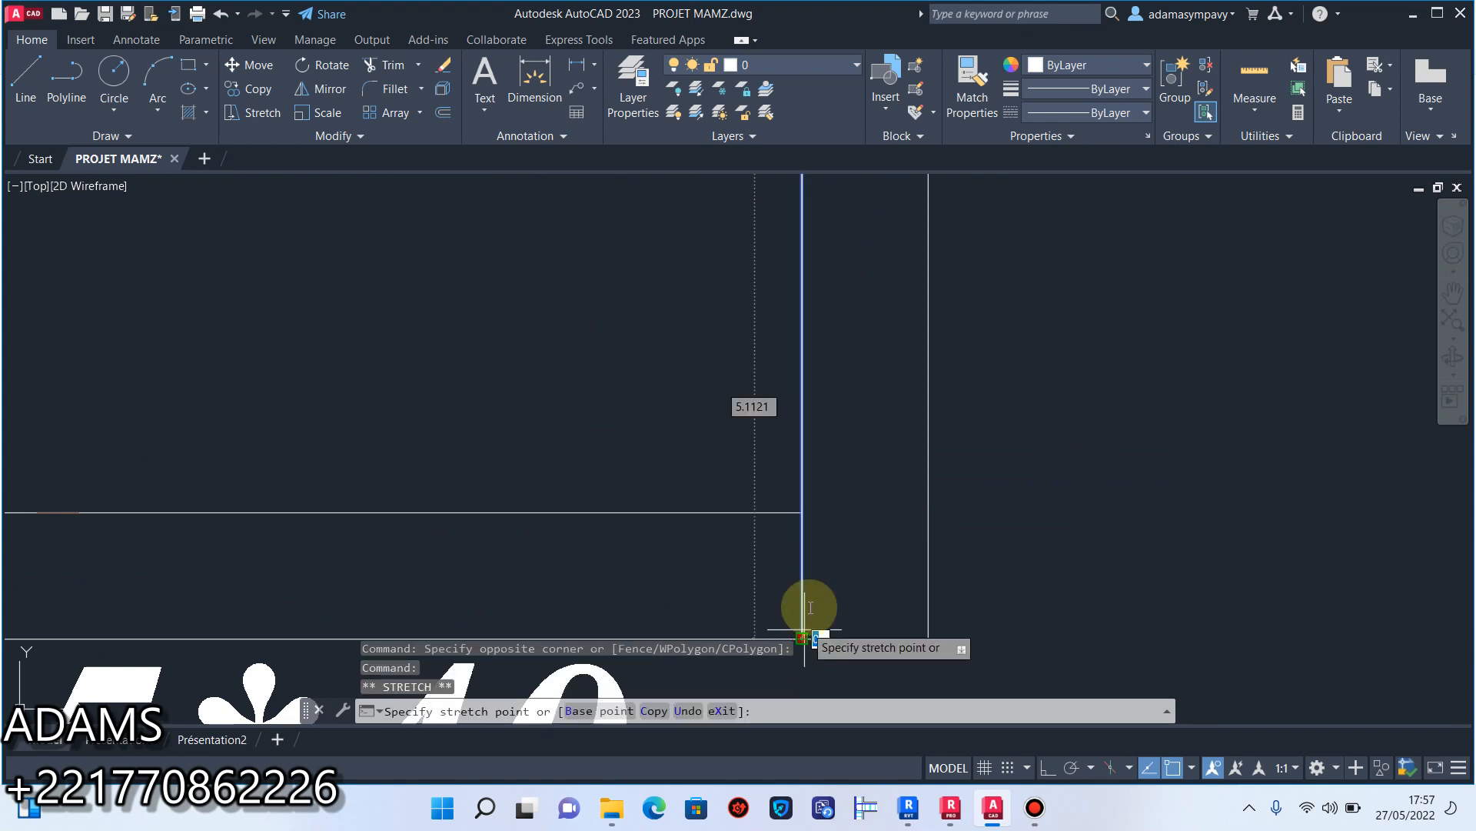
left_click(802, 513)
key("Escape")
scroll(850, 546, "down", 3)
scroll(856, 542, "down", 4)
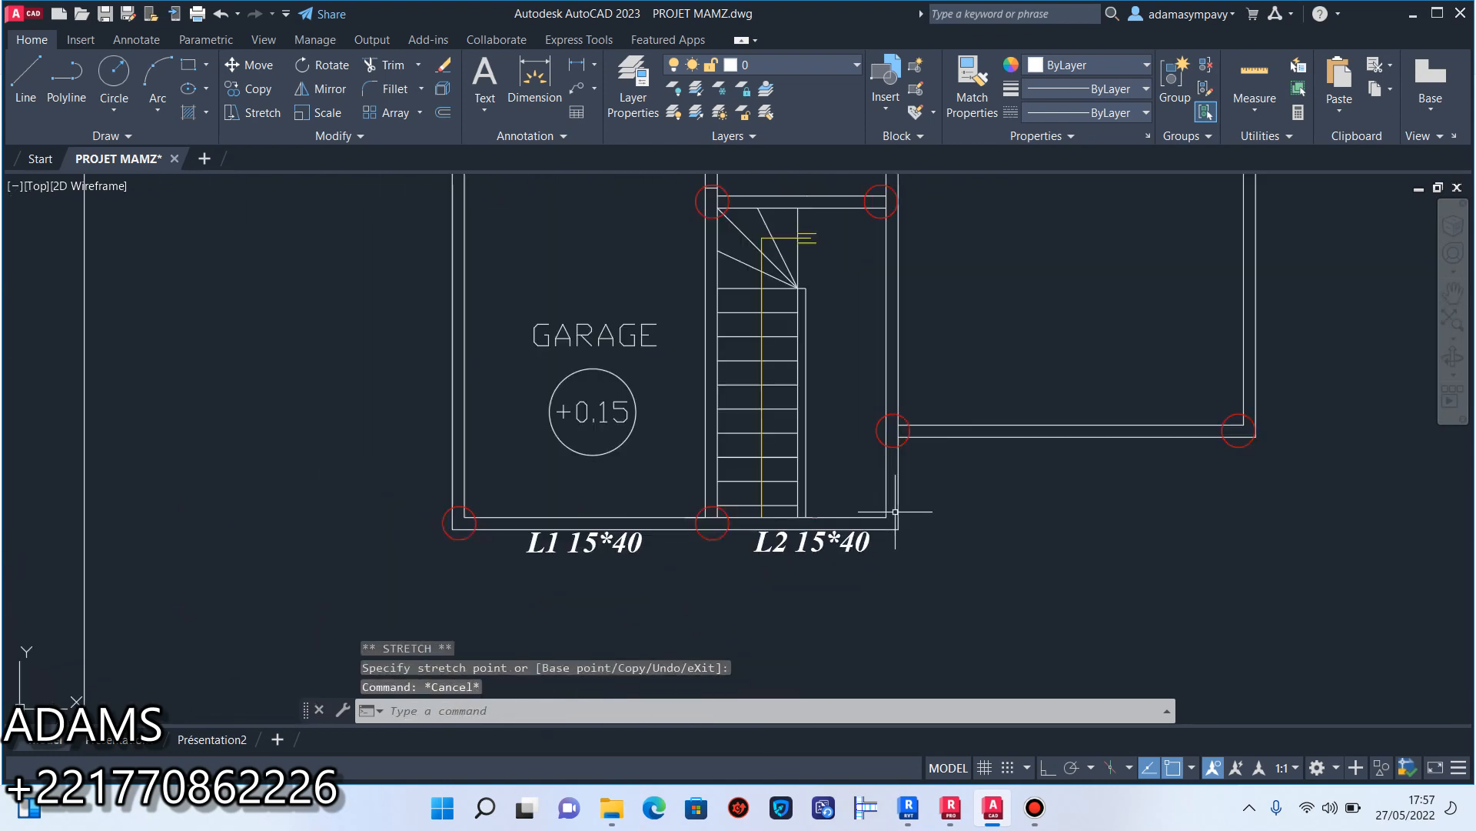
Copy the L2 15*40 label from the staircase span to just below the right-hand room's front wall.
scroll(902, 542, "up", 2)
scroll(902, 542, "up", 2)
left_click(905, 542)
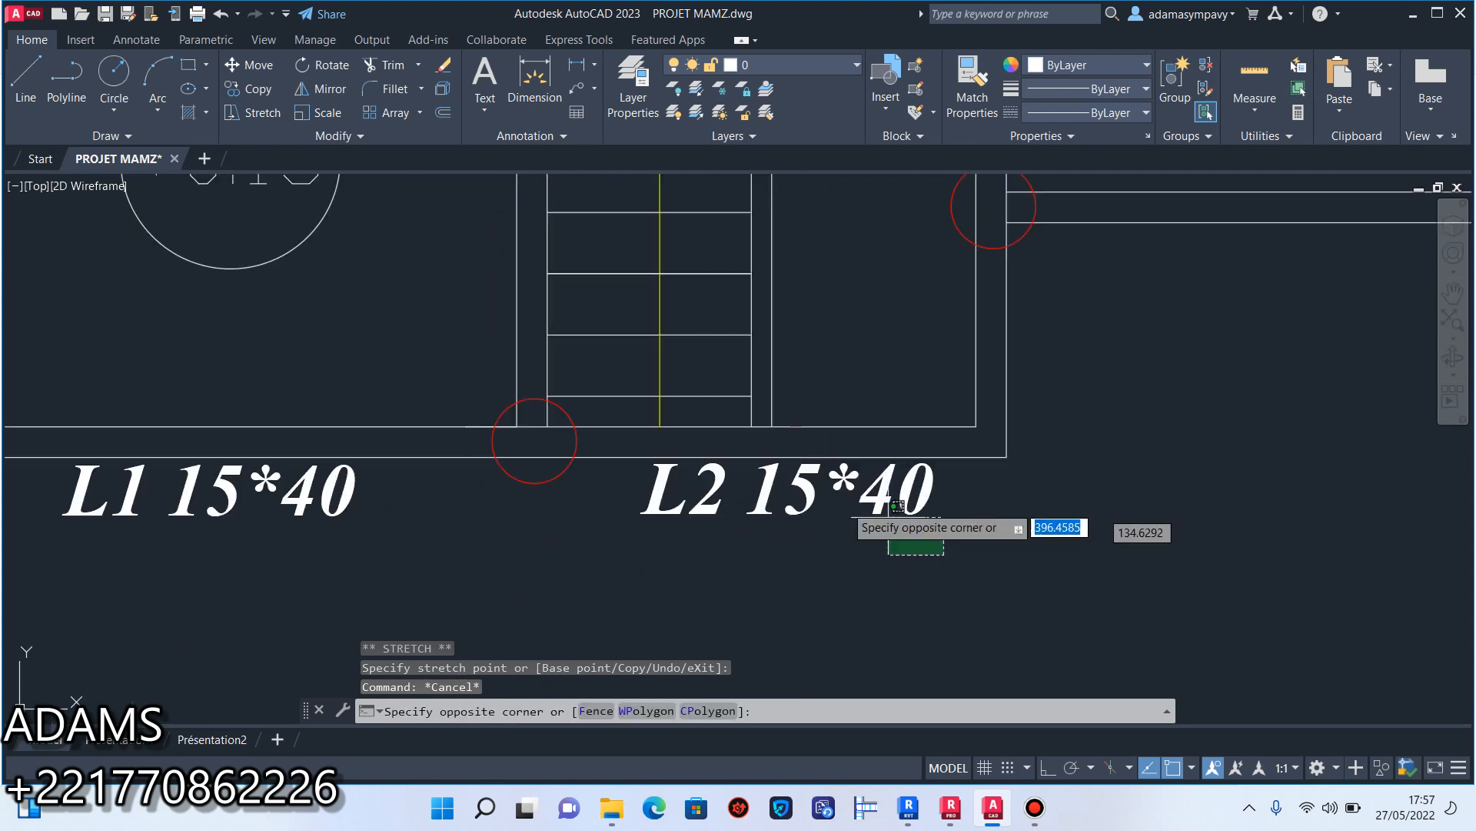
left_click(884, 465)
left_click(259, 91)
left_click(721, 488)
middle_click_drag(1082, 366, 761, 481)
left_click(1025, 394)
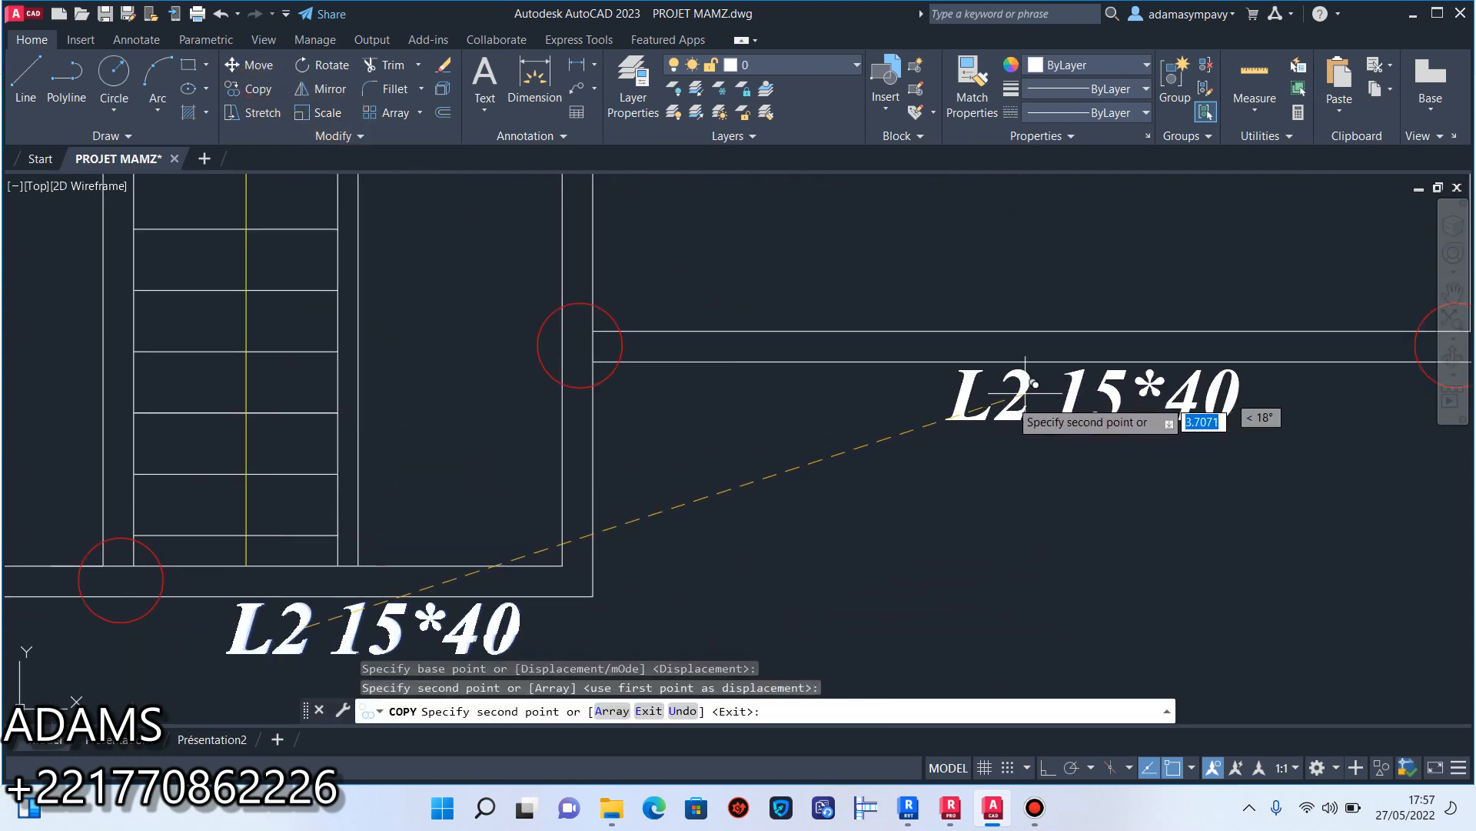
key("Escape")
scroll(945, 501, "down", 4)
scroll(946, 501, "up", 1)
scroll(844, 558, "up", 4)
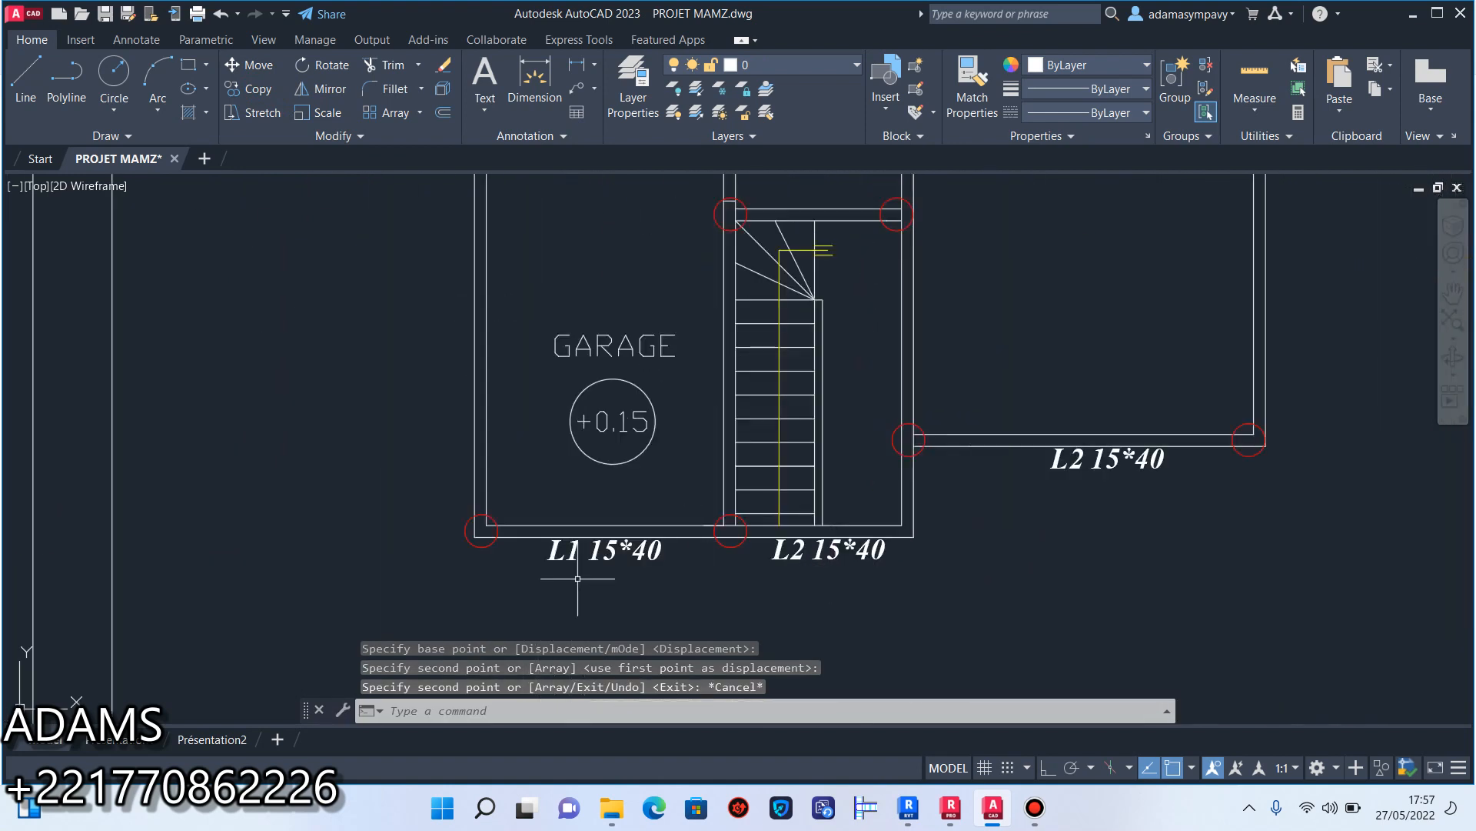
left_click(636, 566)
left_click(631, 555)
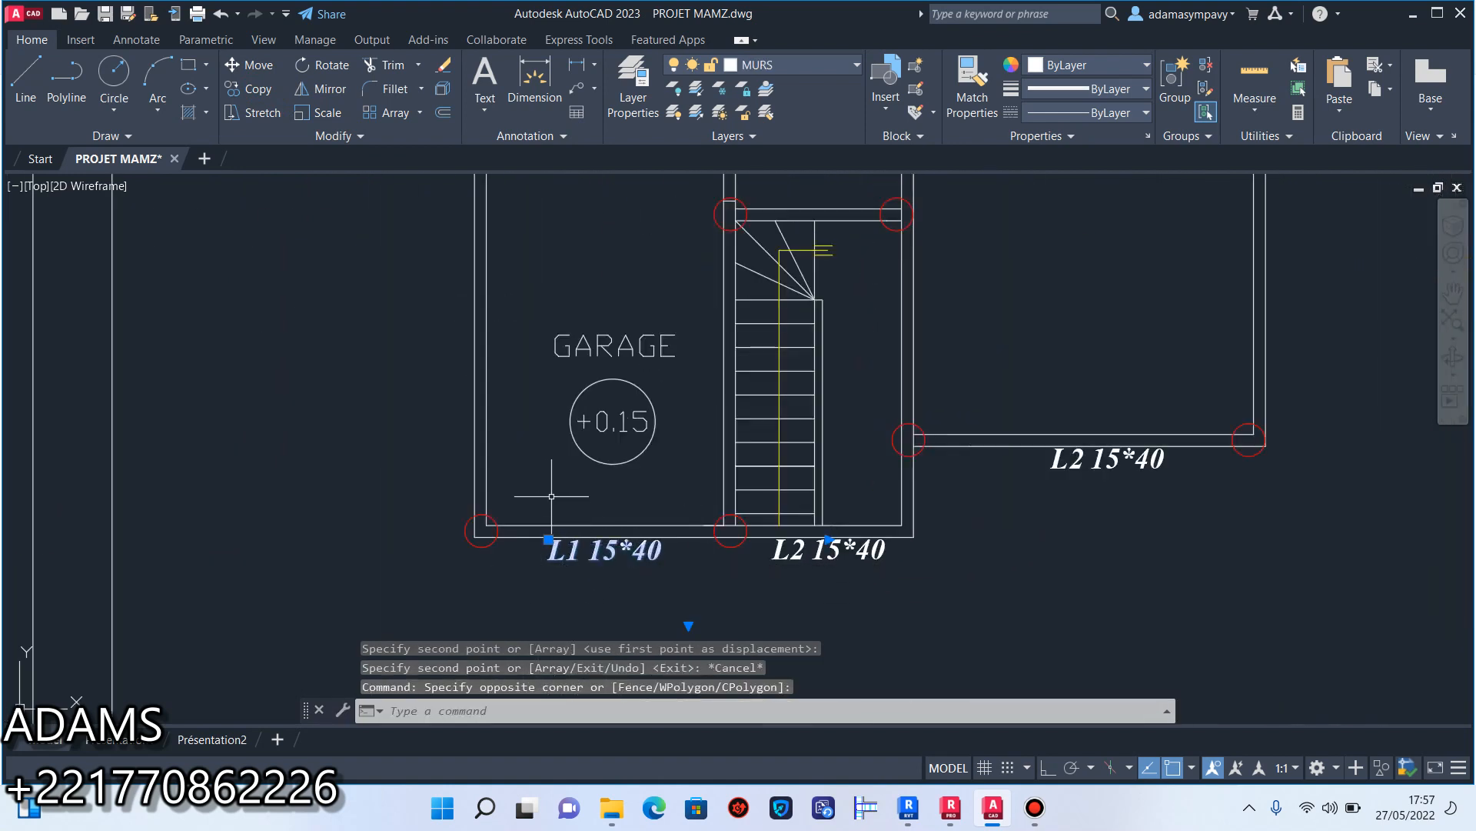
key("Escape")
Copy the beam label from the right-hand room's front wall to just above the wall at the head of the staircase.
left_click(1101, 461)
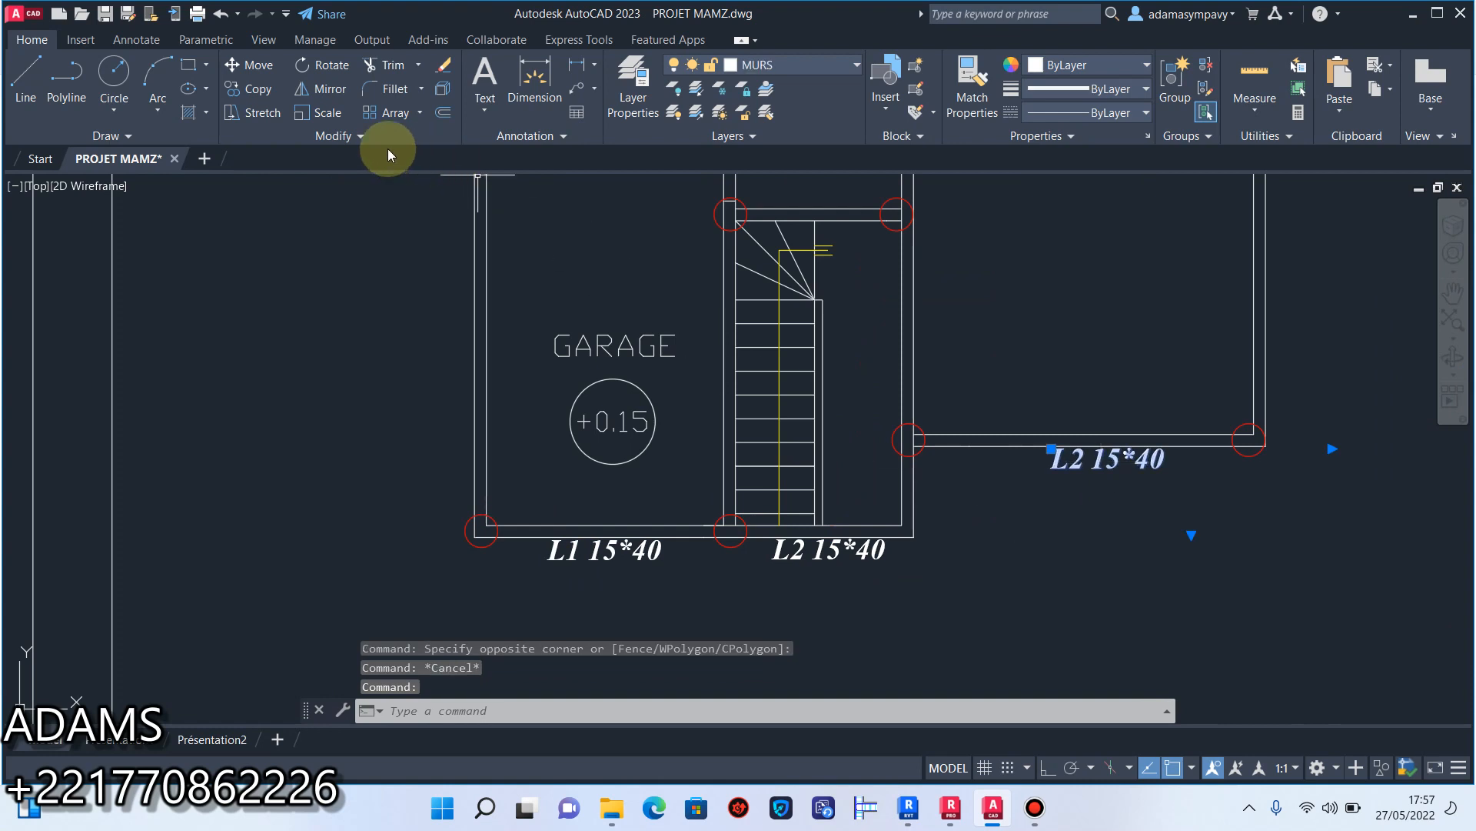
left_click(266, 98)
left_click(968, 447)
middle_click_drag(819, 218, 809, 341)
scroll(809, 342, "up", 4)
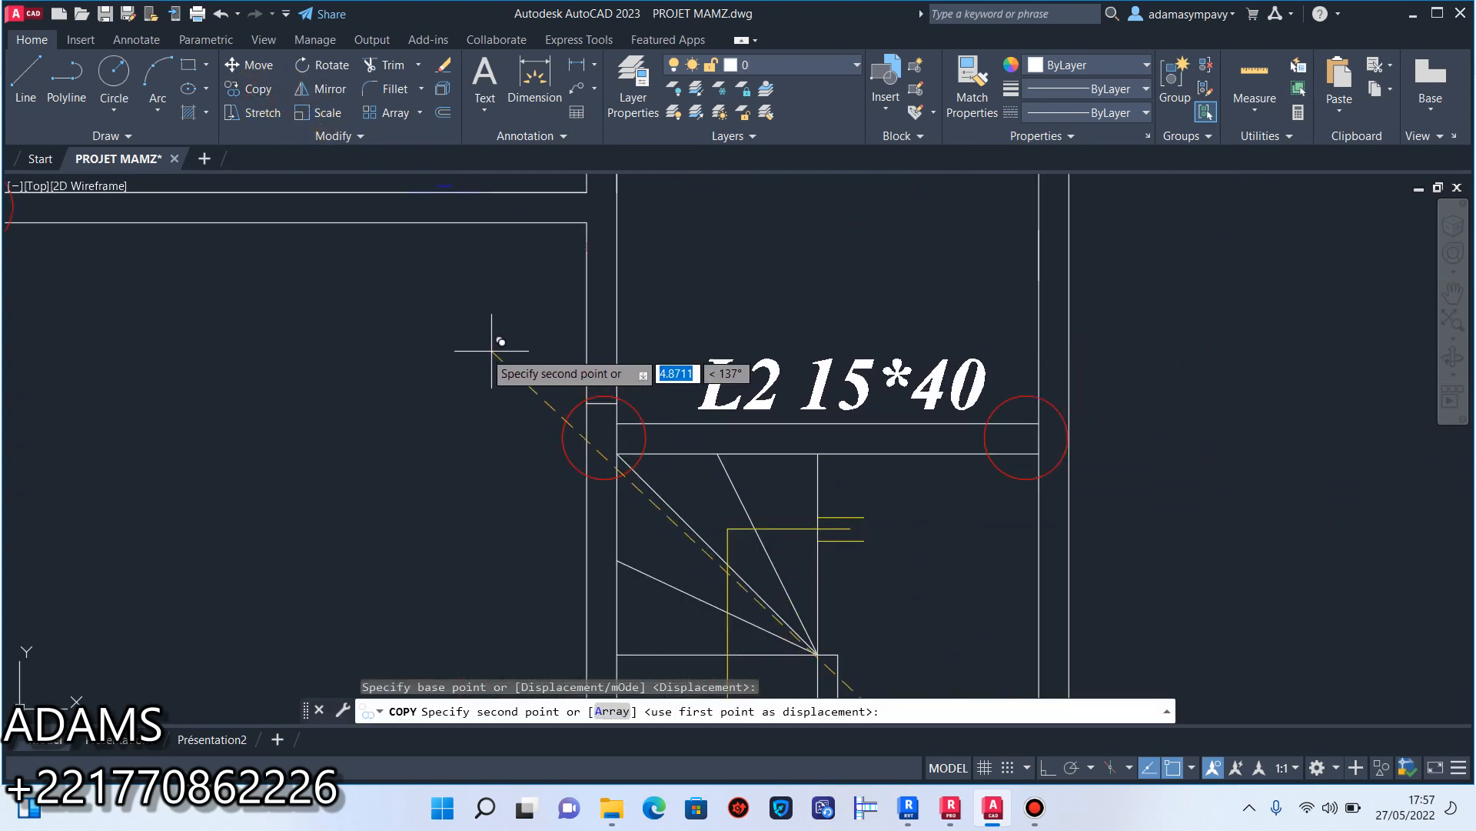
left_click(470, 339)
scroll(851, 500, "down", 4)
key("Escape")
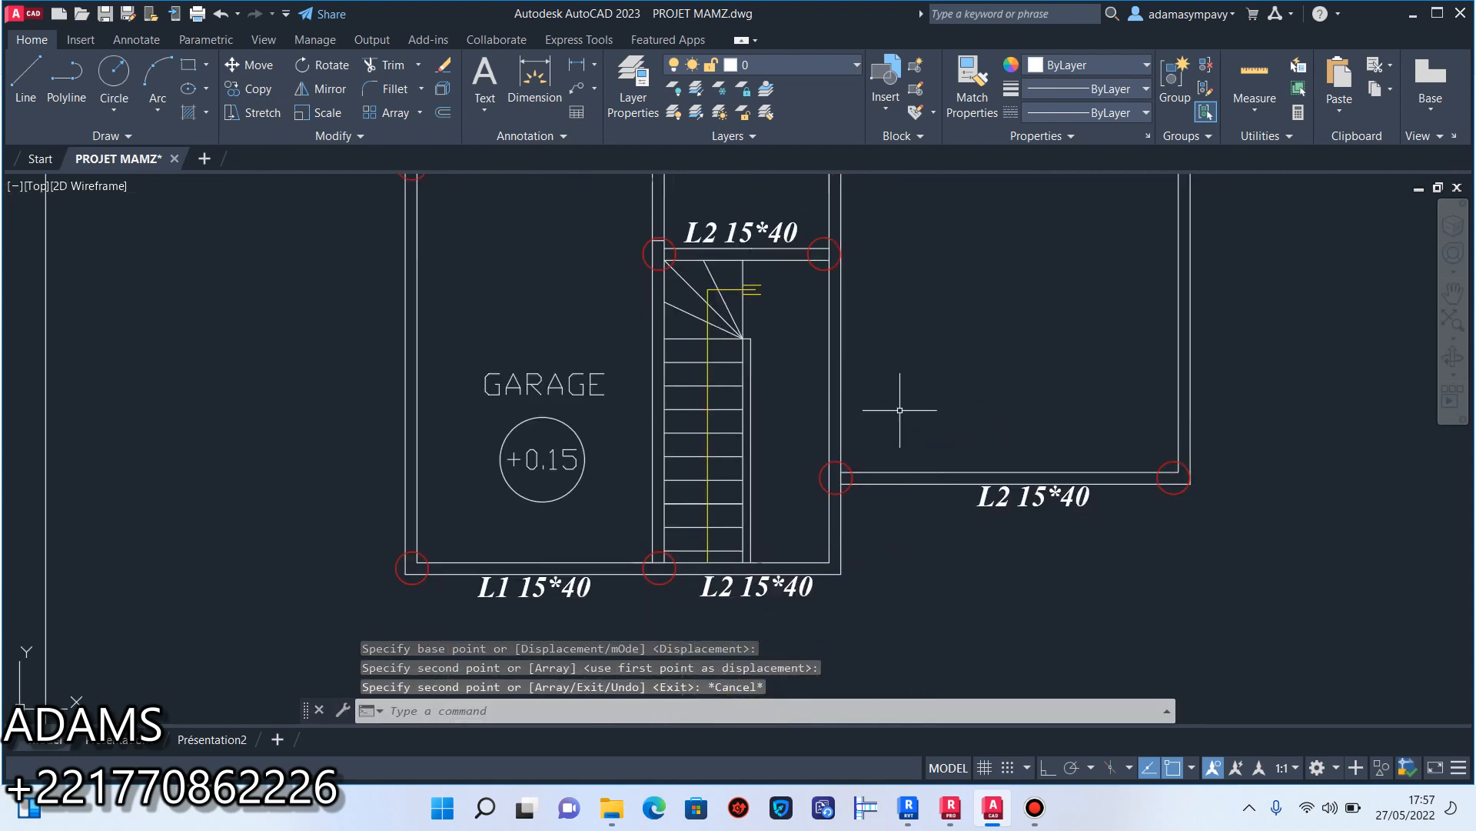
Change the beam label below the right-hand room's front wall to "L3 15*40".
scroll(1008, 506, "up", 4)
left_click(998, 477)
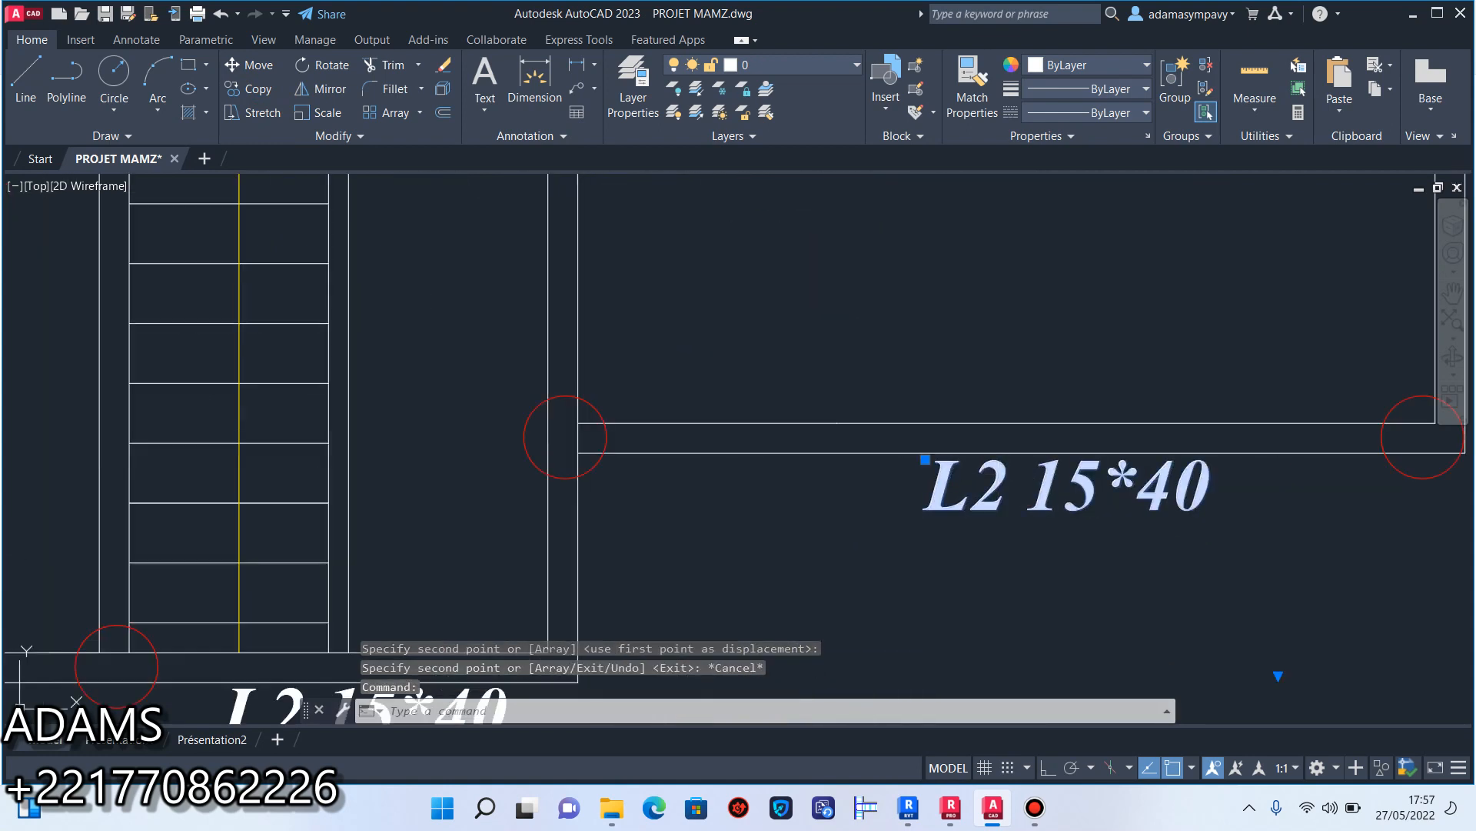
double_click(995, 482)
left_click(819, 516)
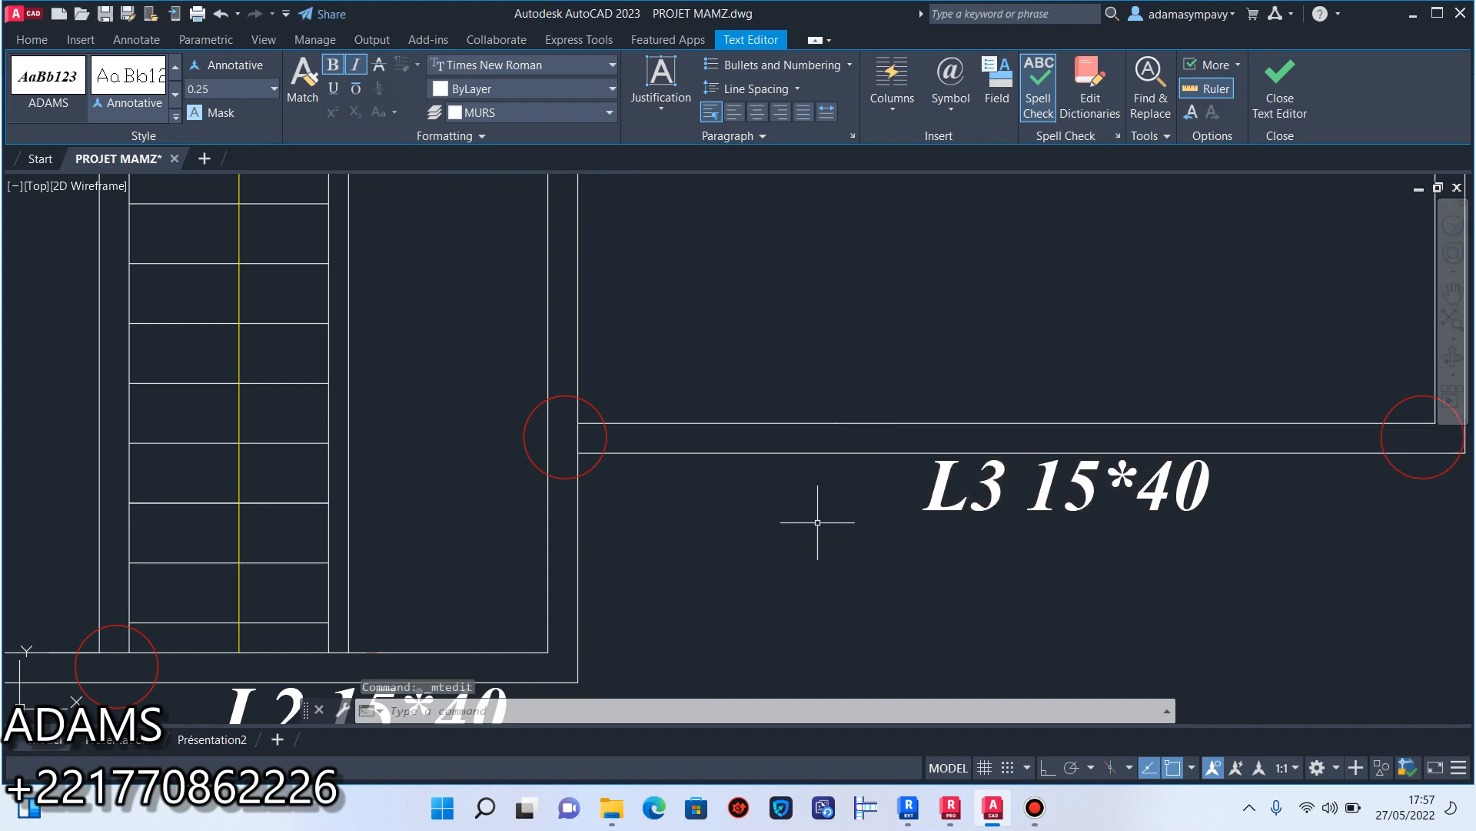
Change the beam label above the wall at the head of the staircase to "L4 15*40".
scroll(818, 511, "down", 4)
scroll(951, 419, "up", 6)
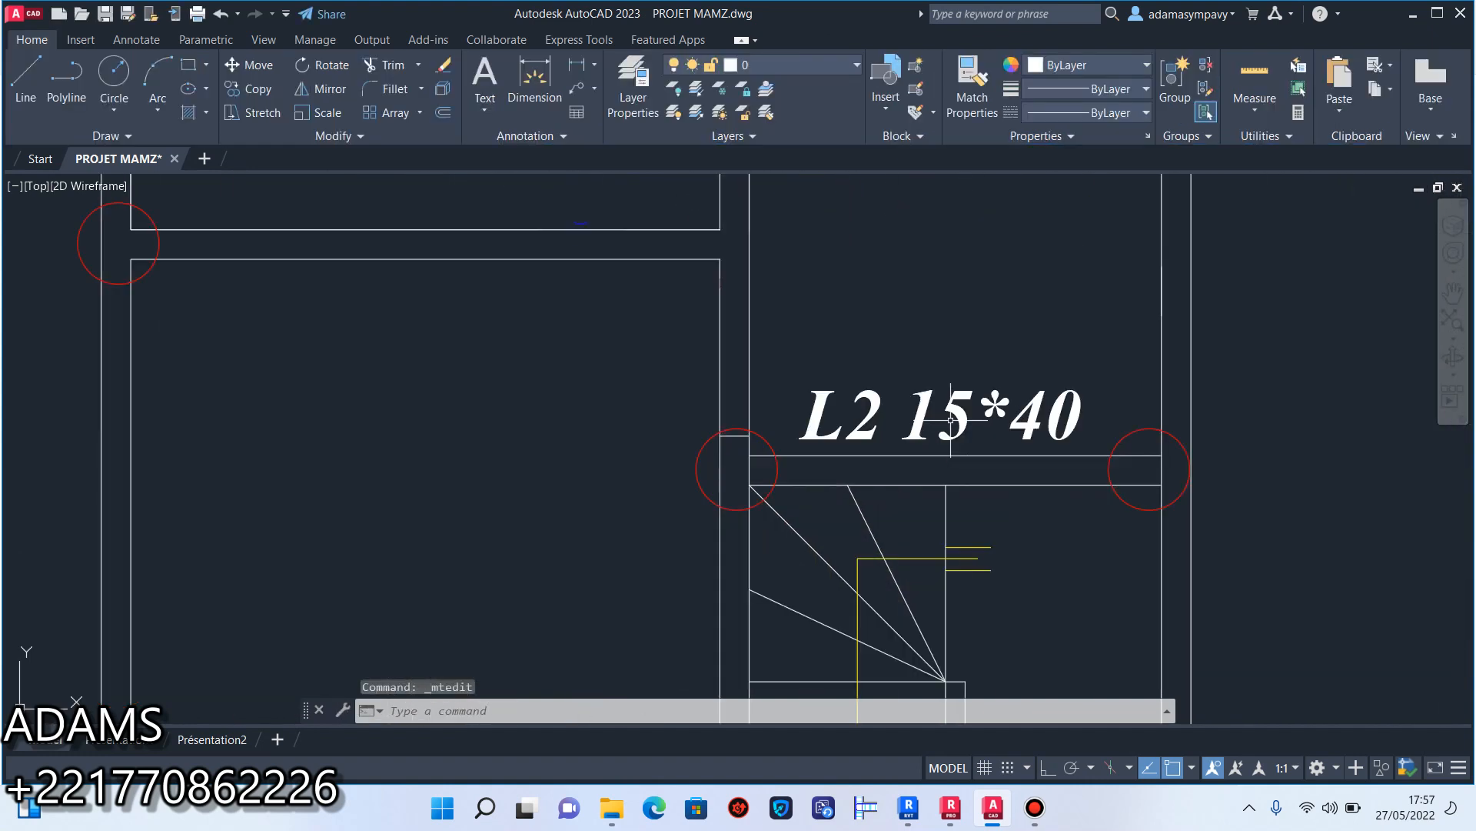
double_click(896, 418)
left_click_drag(897, 419, 860, 404)
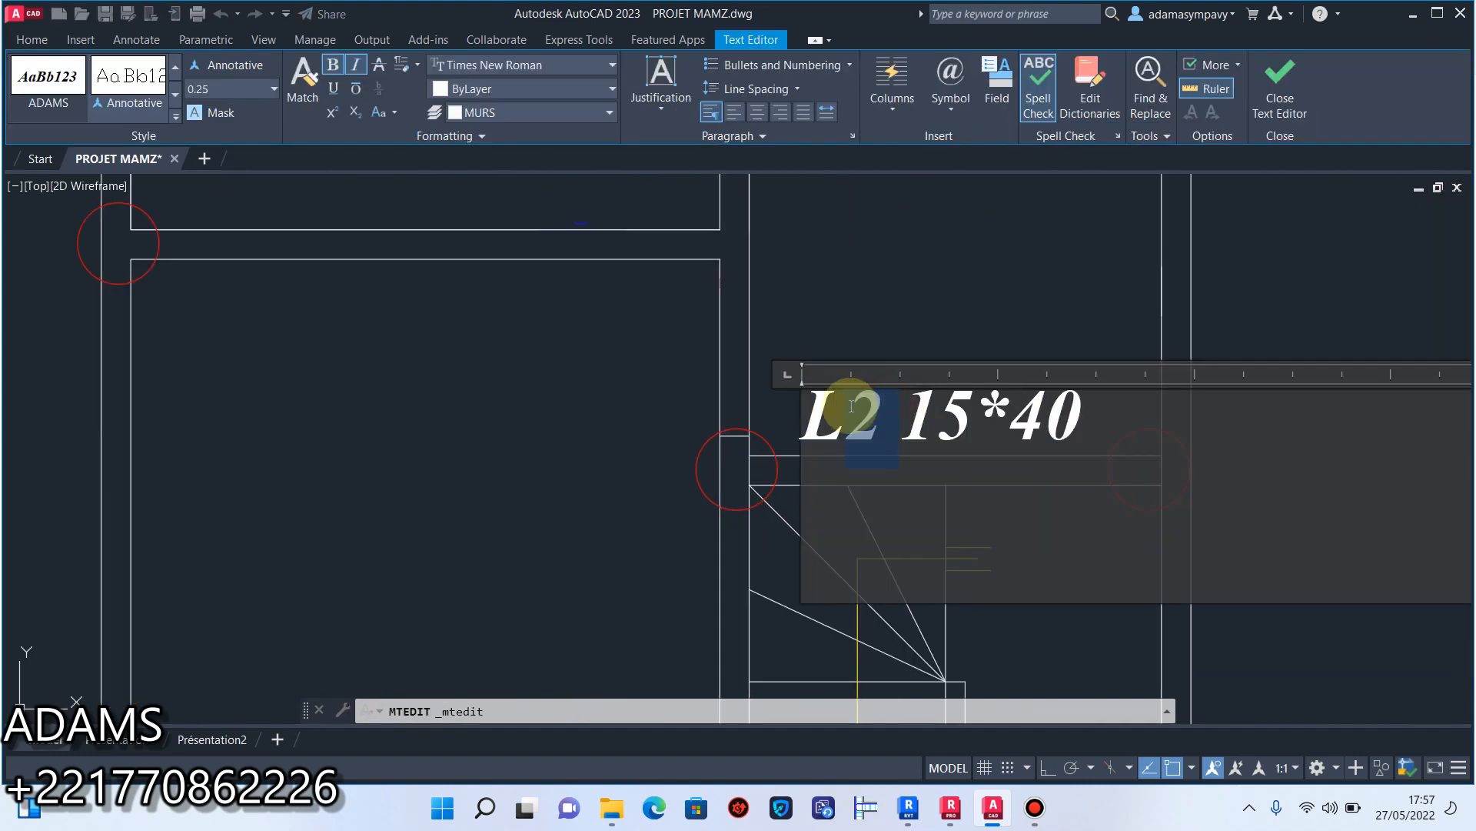
type("5")
left_click(901, 362)
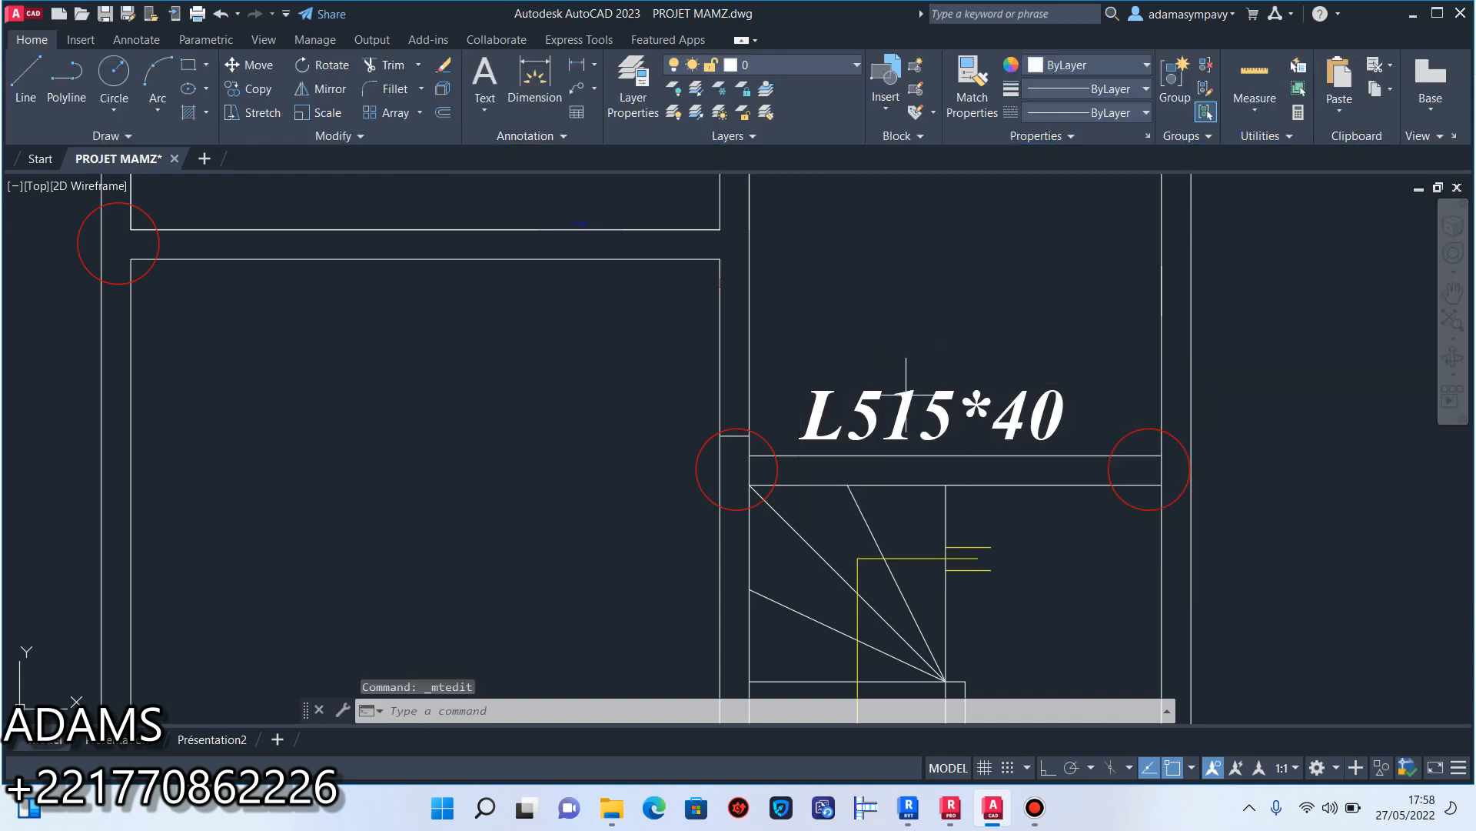
double_click(888, 406)
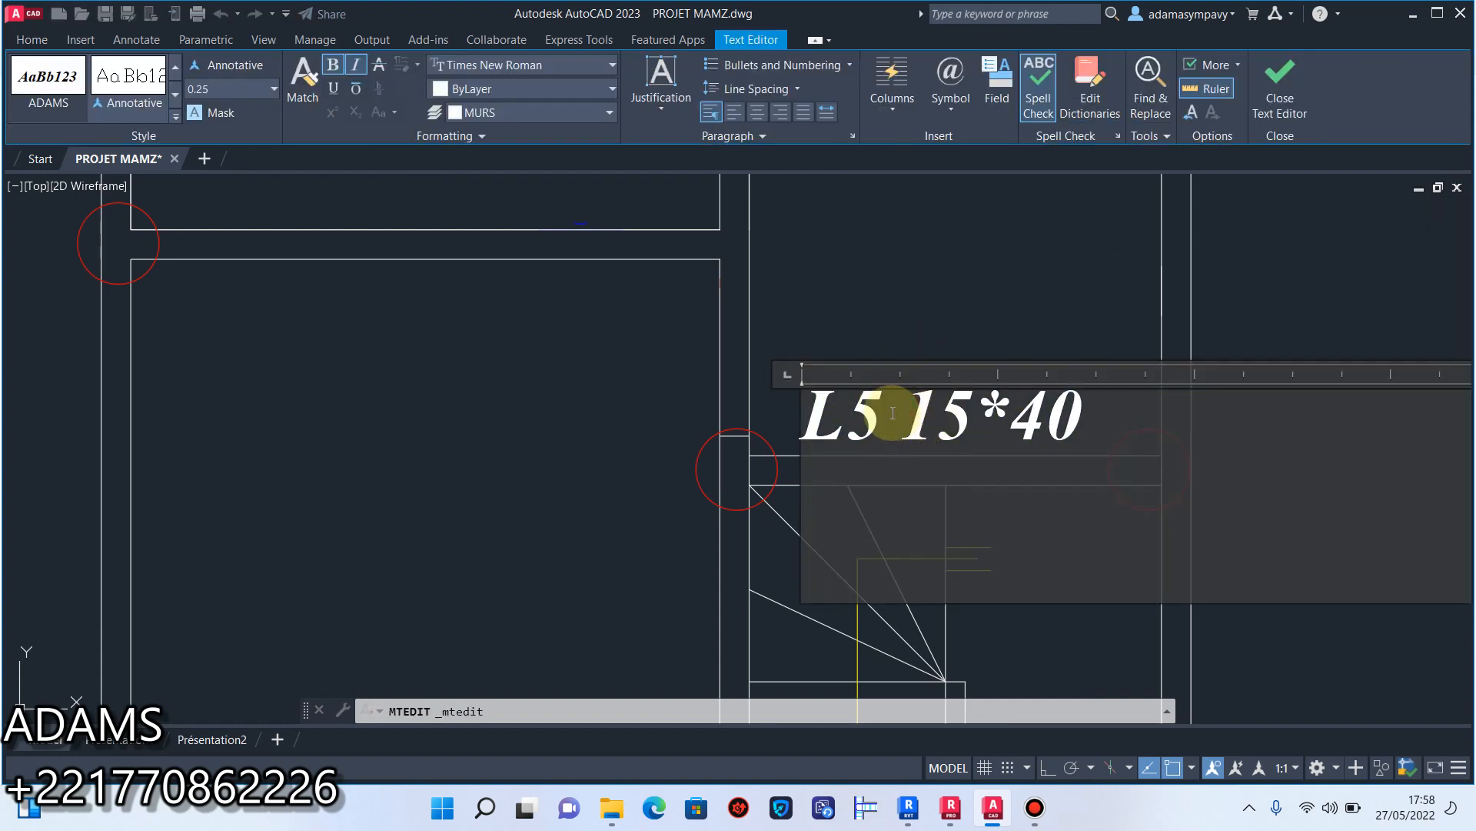
type("4")
left_click(942, 342)
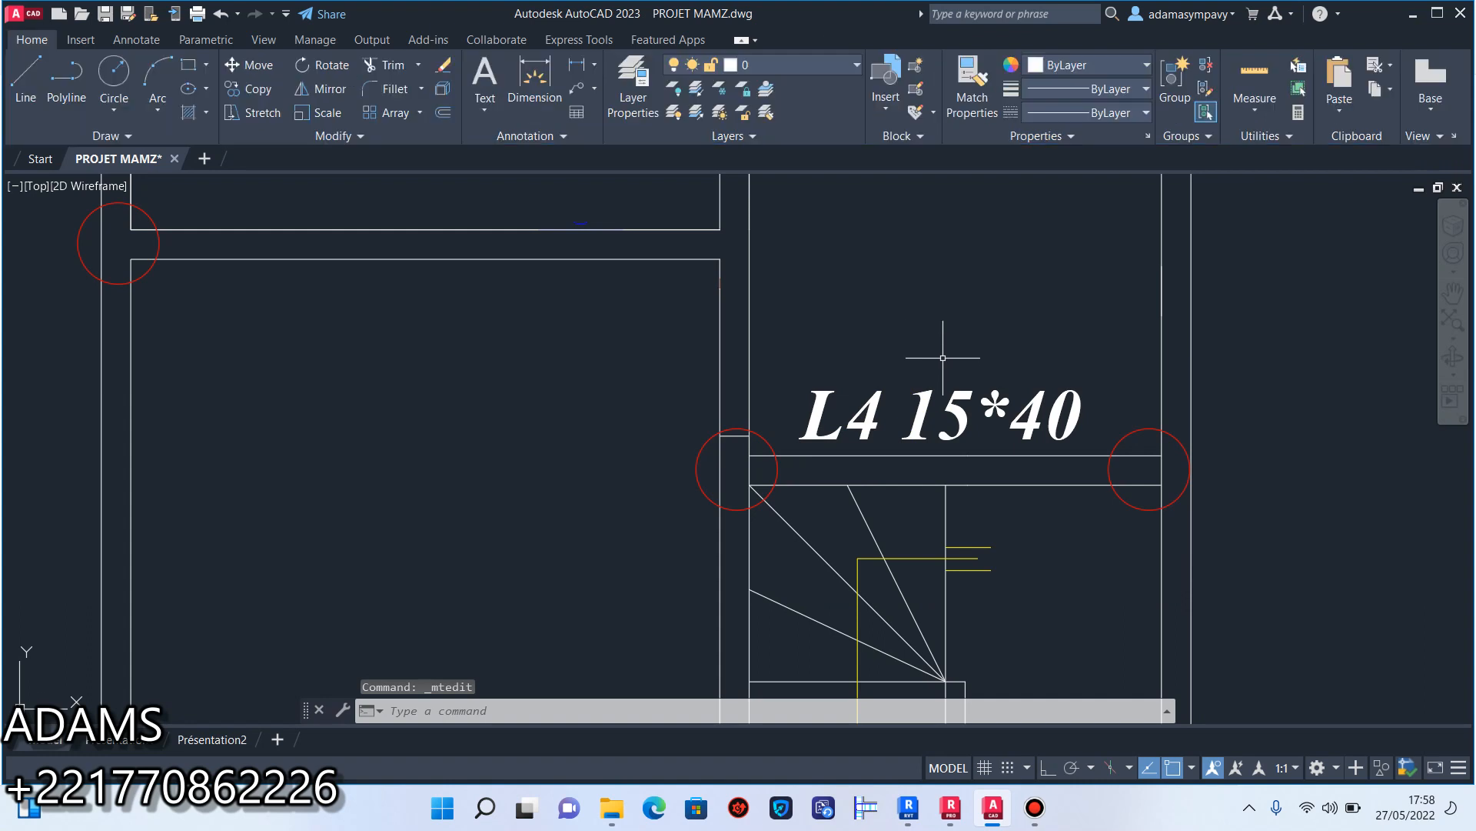
Scale down the L4 15*40 label by eye about a base point within its text.
scroll(915, 361, "down", 5)
middle_click_drag(923, 405, 912, 453)
scroll(918, 385, "up", 8)
left_click(929, 386)
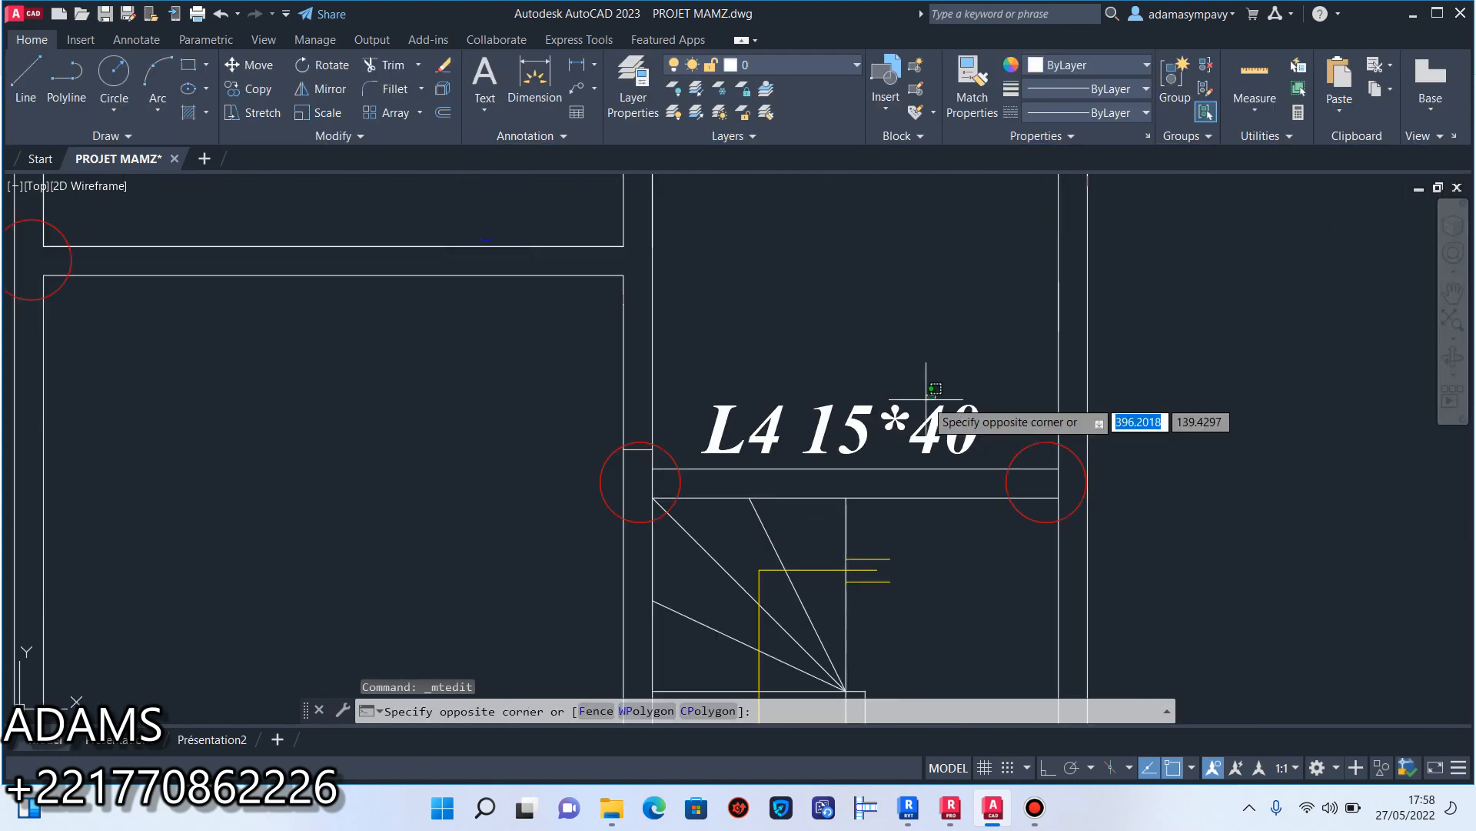
left_click(838, 421)
left_click(329, 114)
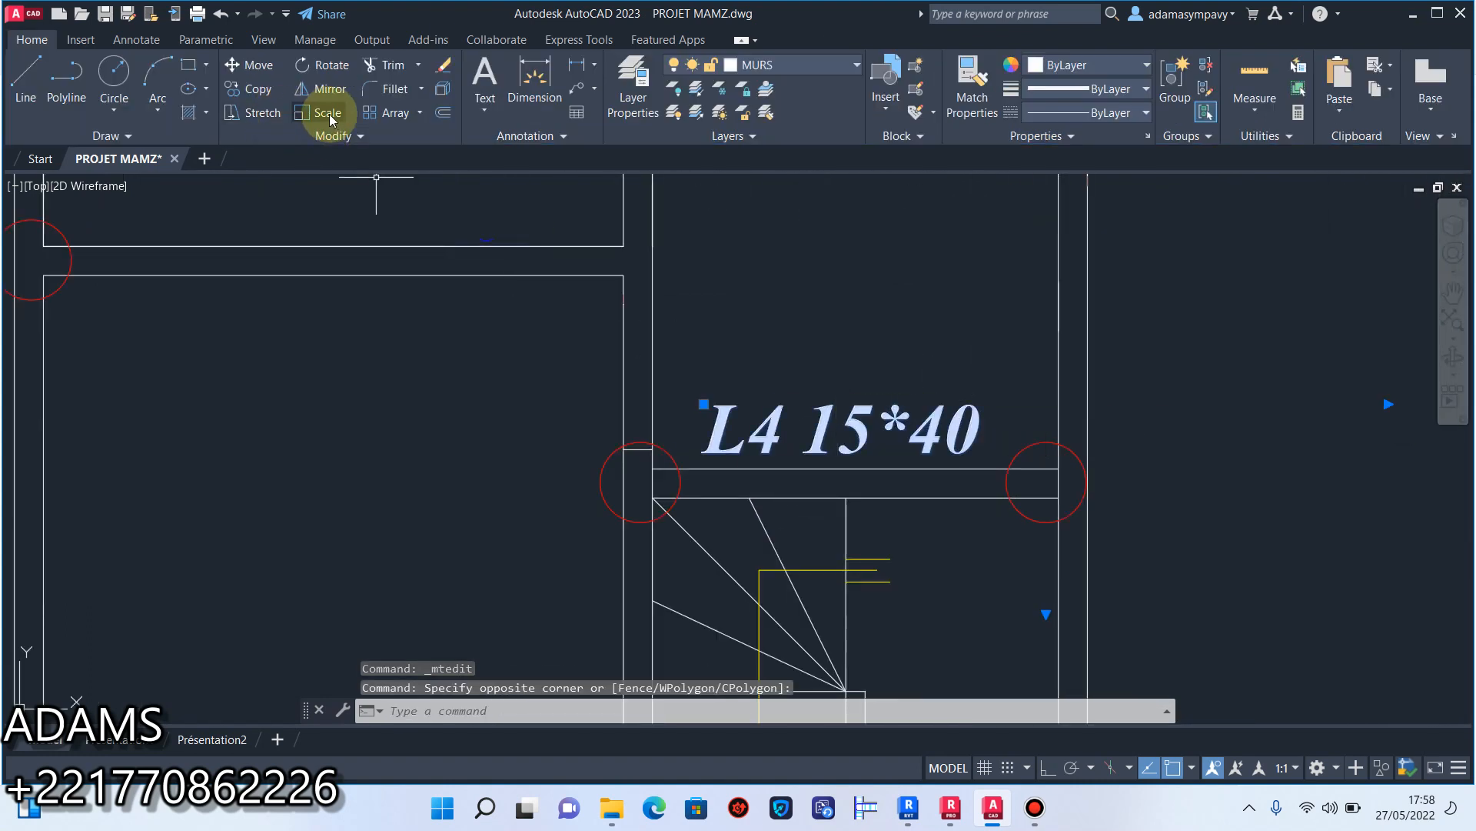
left_click(800, 422)
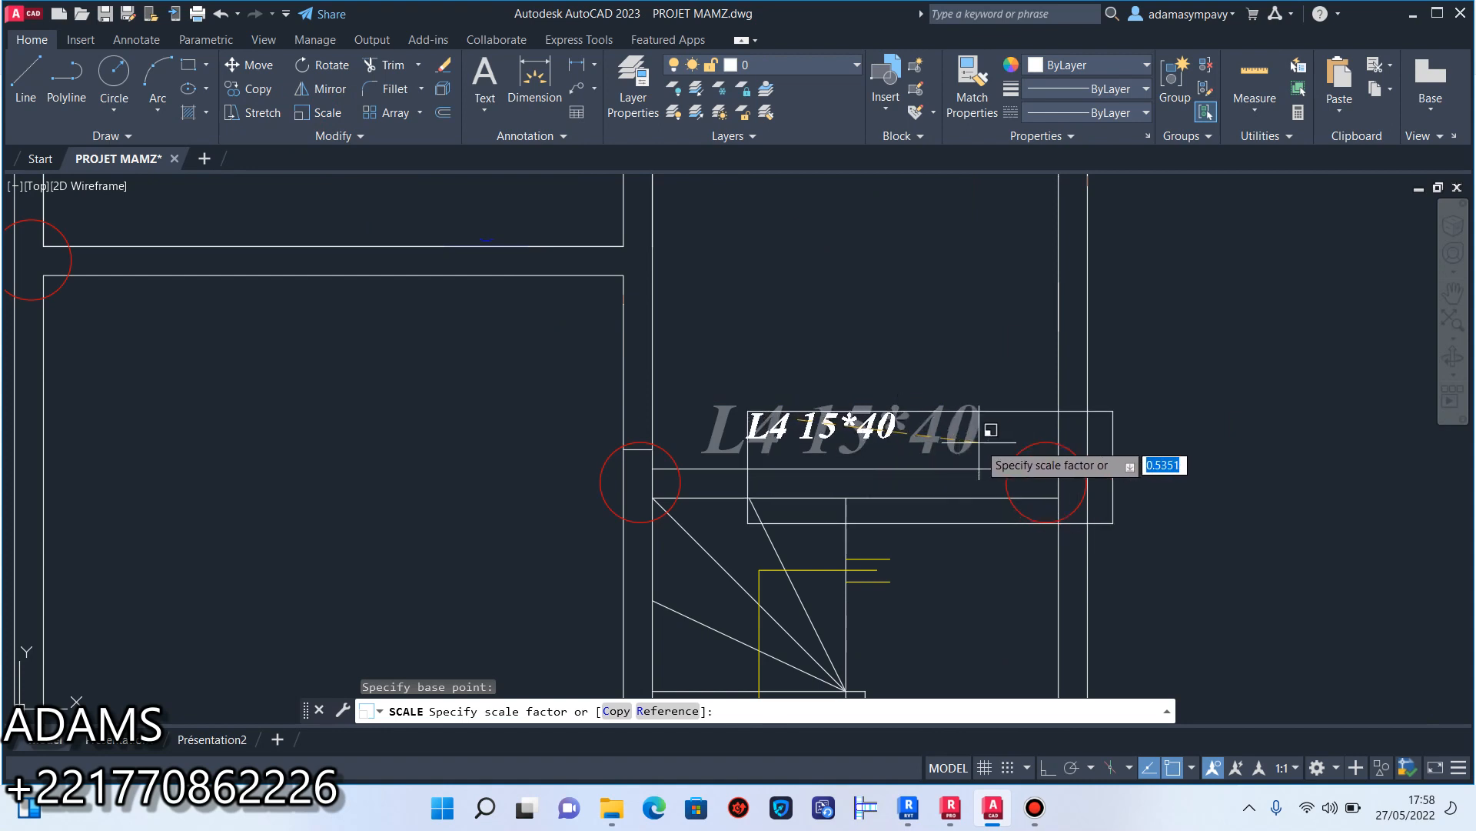
left_click(1011, 436)
Move the L4 15*40 label slightly down so that it sits closer to the wall at the head of the staircase.
left_click(747, 398)
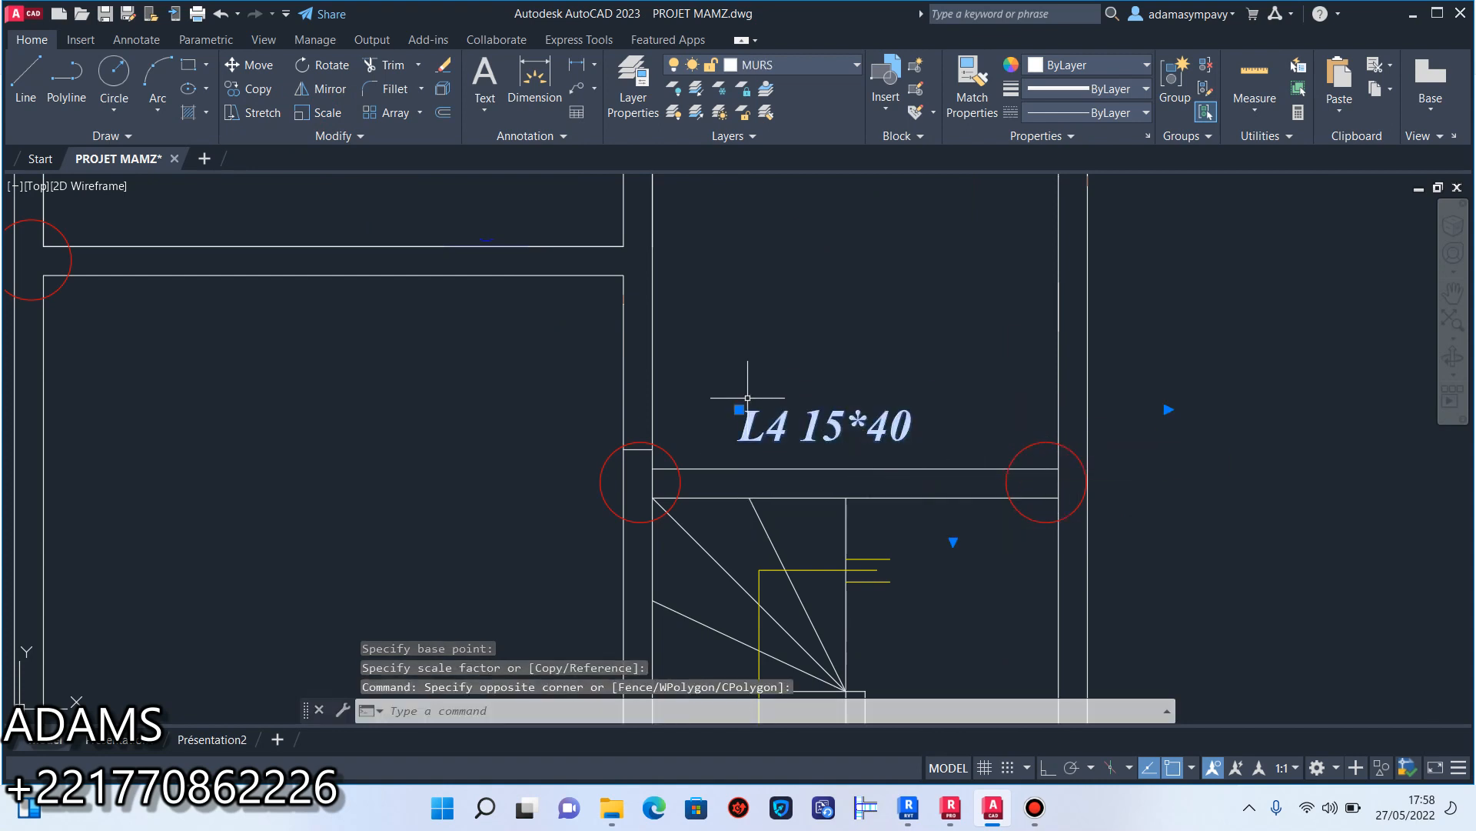
left_click(733, 404)
left_click(739, 409)
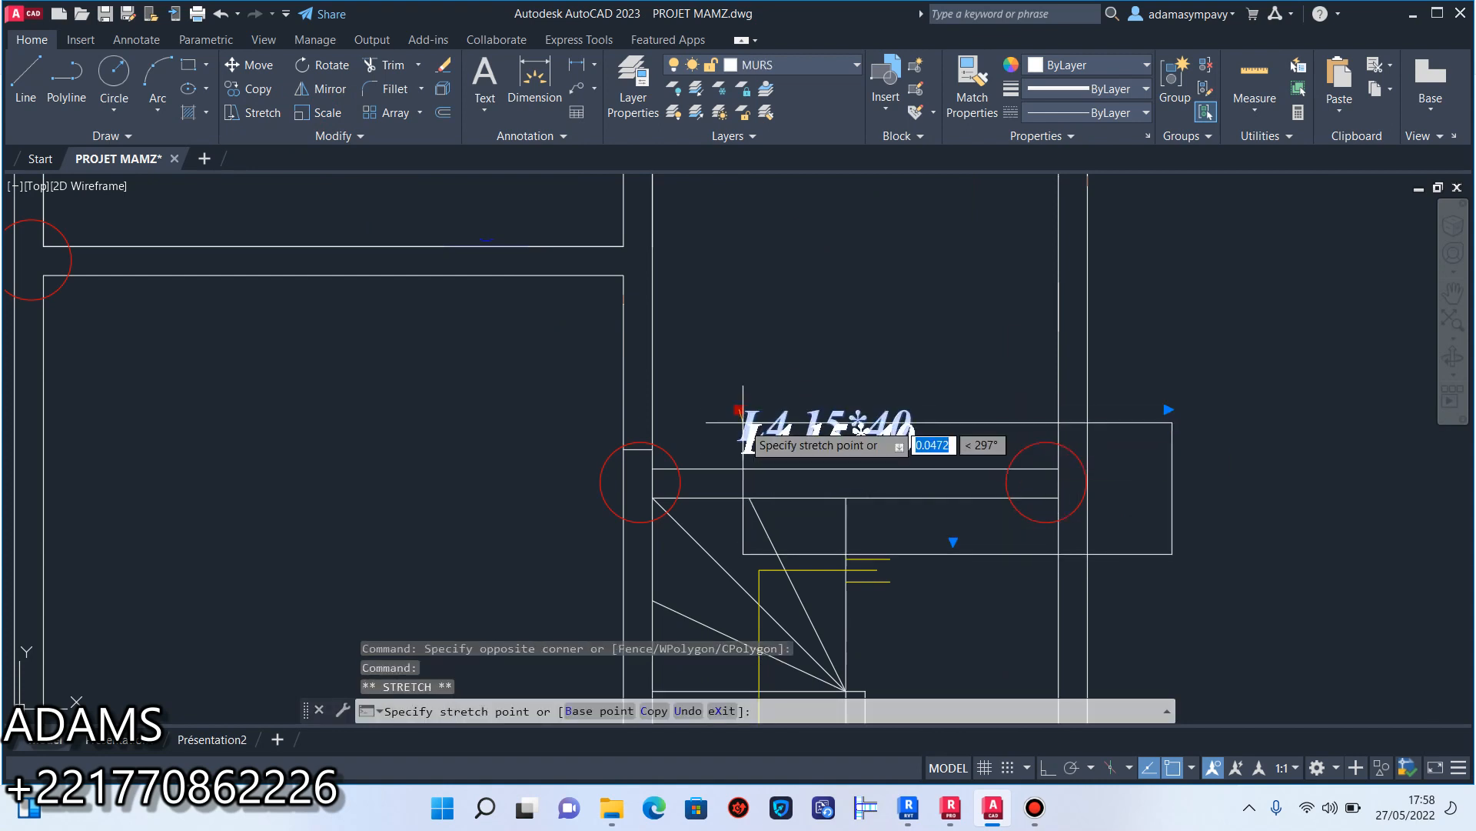
key("Escape")
key("Escape")
scroll(769, 415, "down", 8)
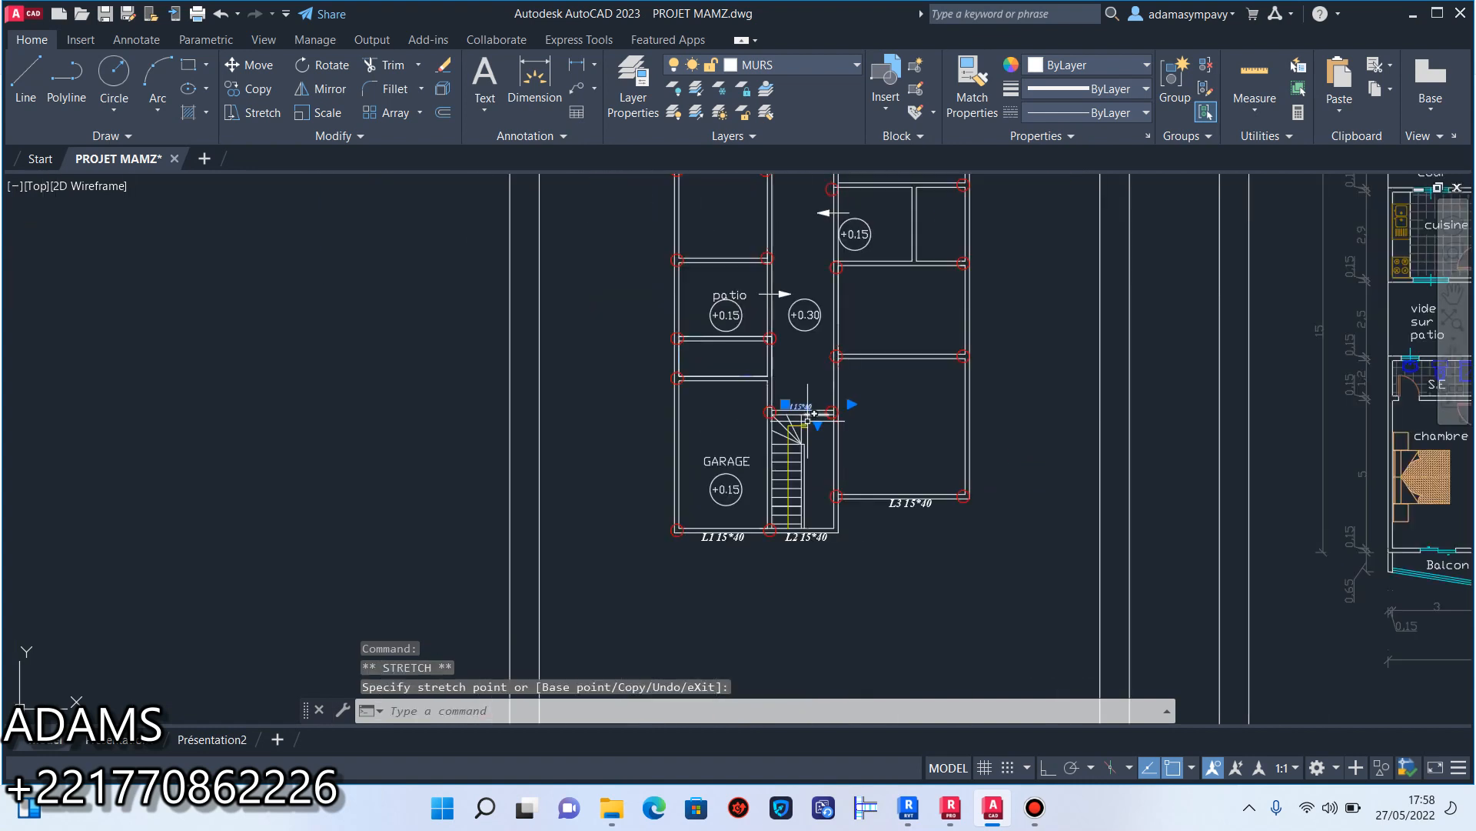
Match the properties of the L4 15*40 label onto the L3, L2 and L1 beam labels.
left_click(951, 123)
scroll(797, 488, "up", 4)
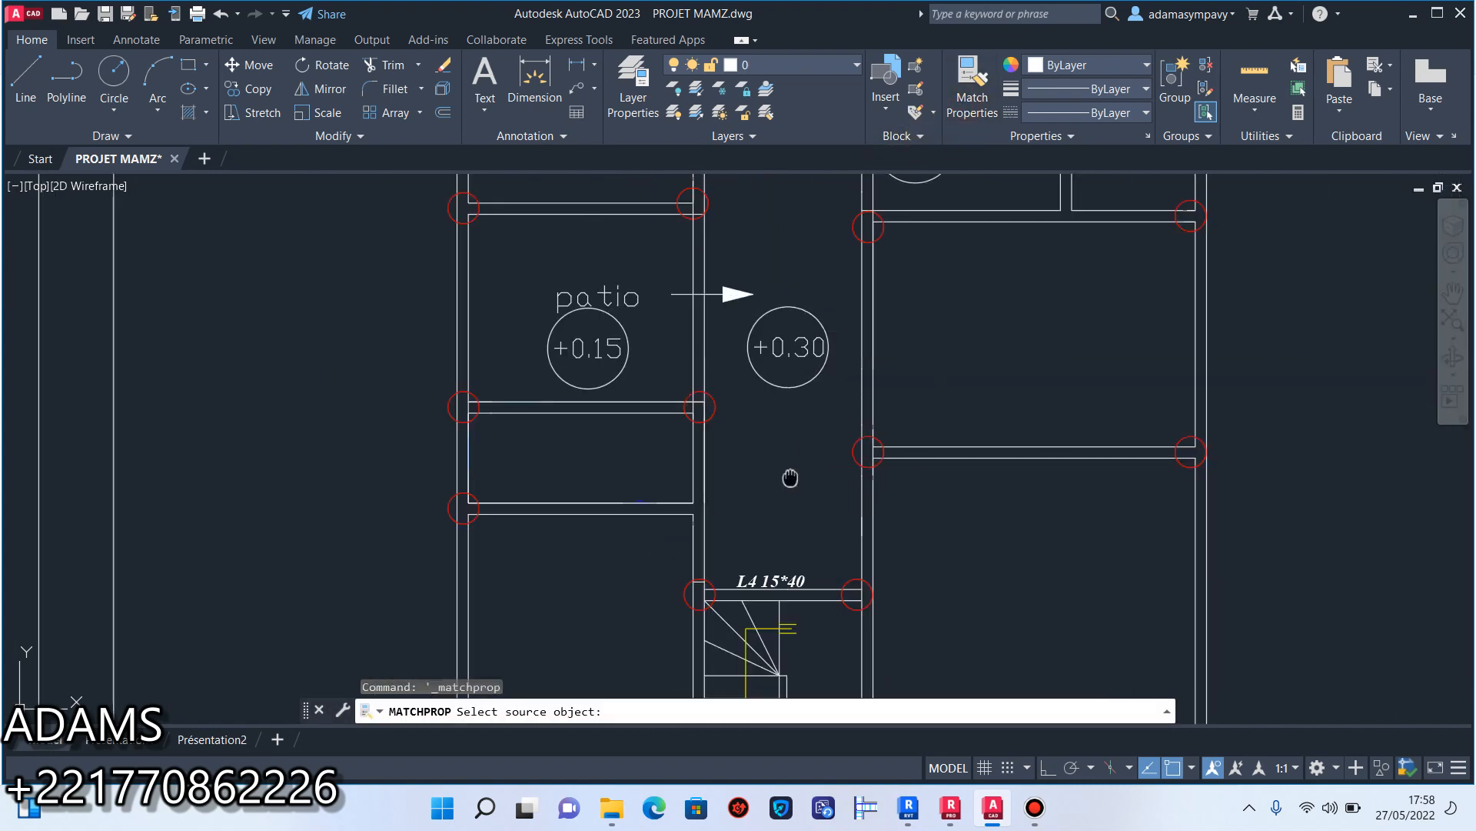
left_click(795, 371)
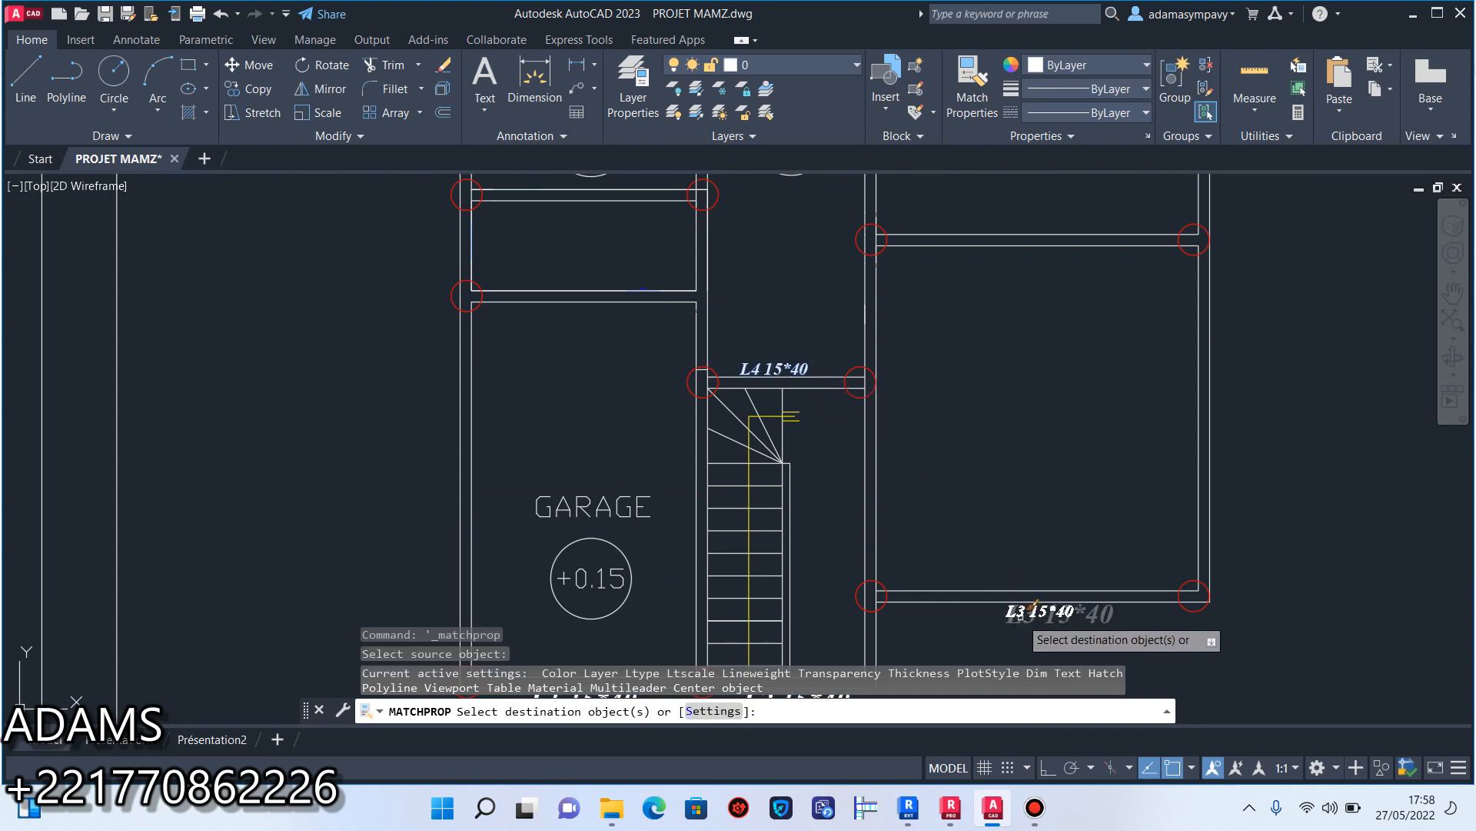
left_click(1034, 611)
middle_click_drag(988, 583, 1014, 361)
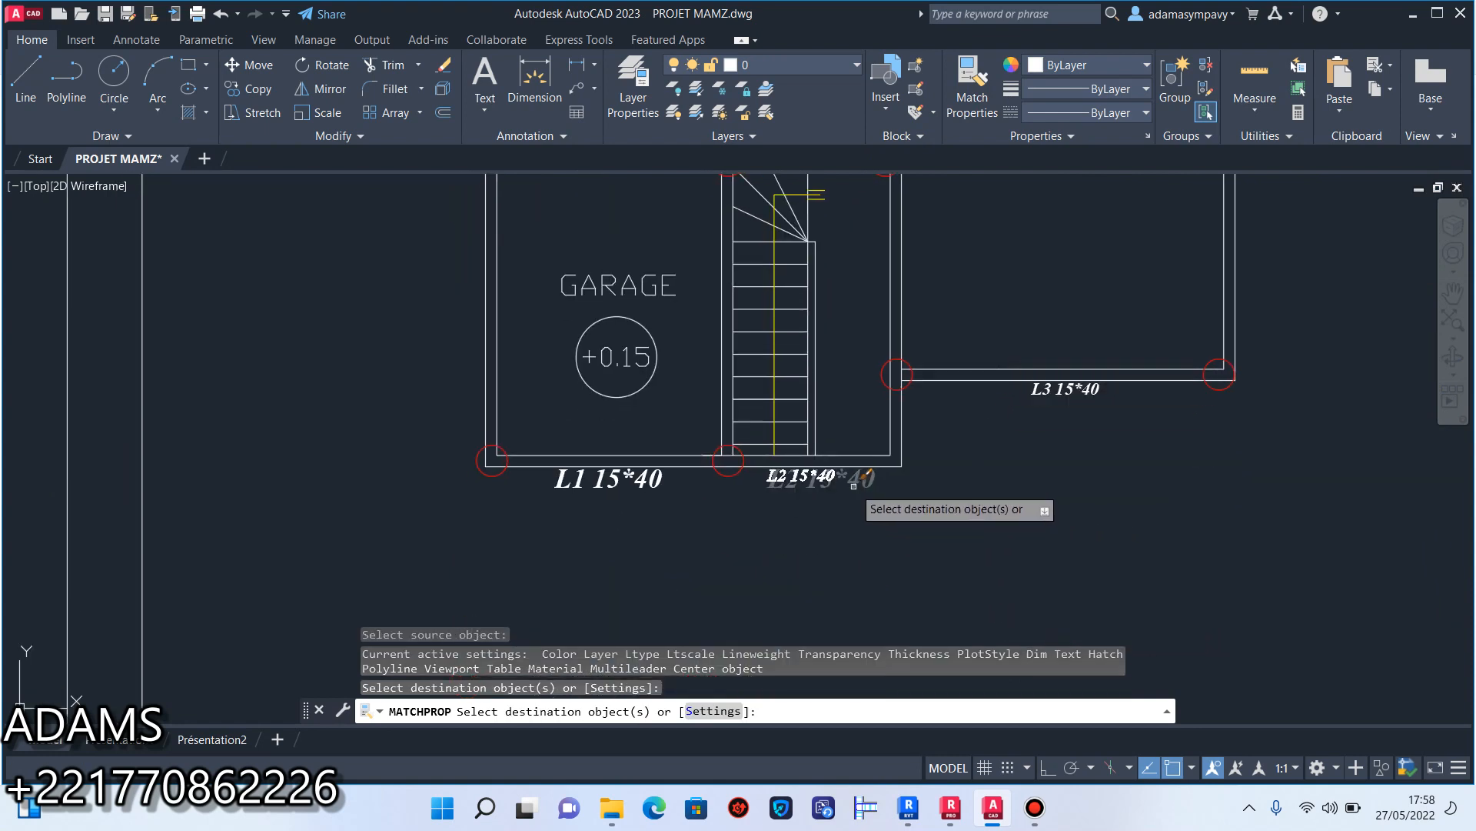
left_click(776, 477)
left_click(651, 485)
right_click(702, 531)
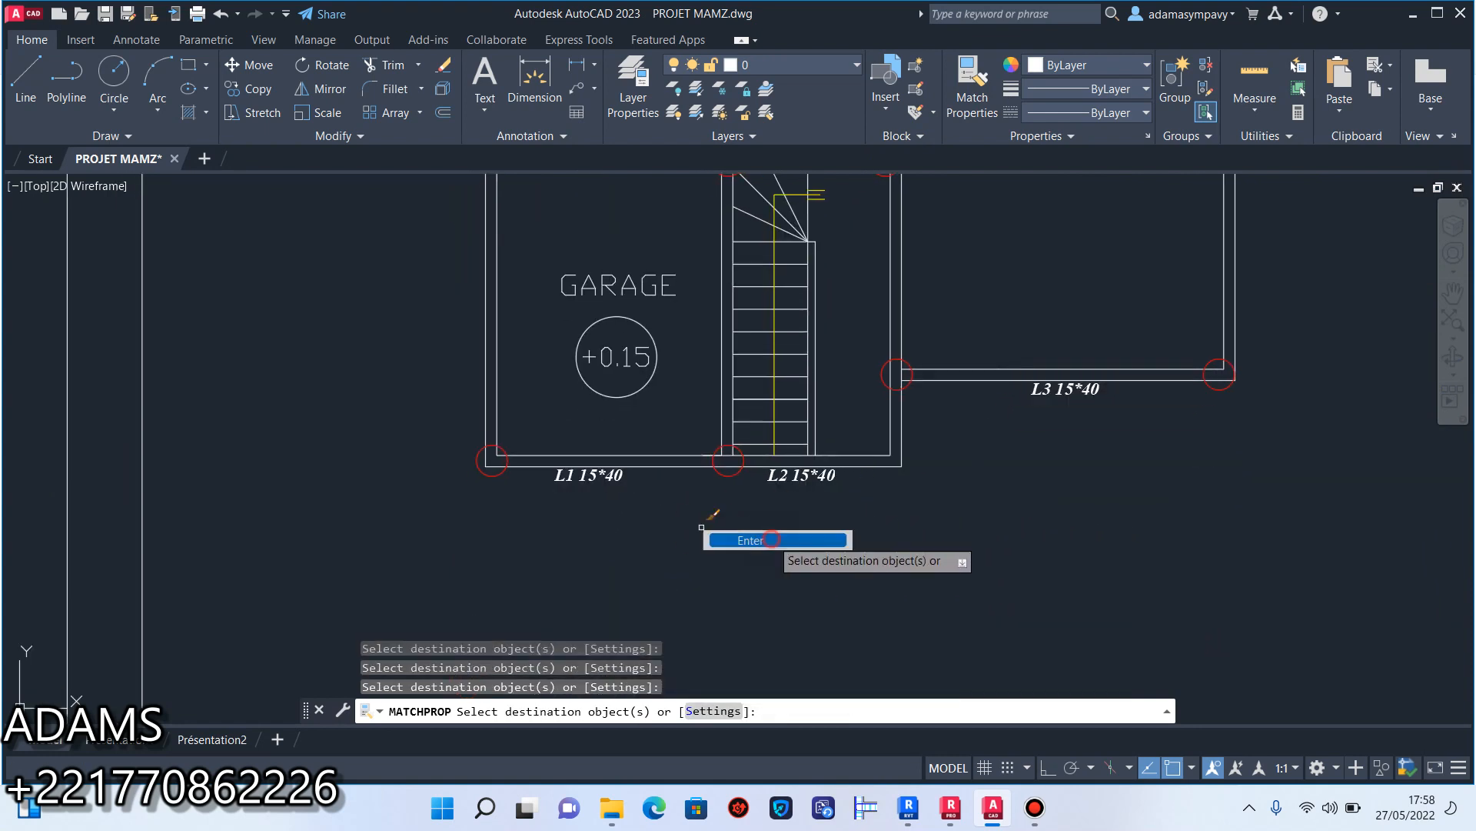
left_click(764, 545)
scroll(831, 507, "down", 3)
middle_click_drag(905, 387, 869, 460)
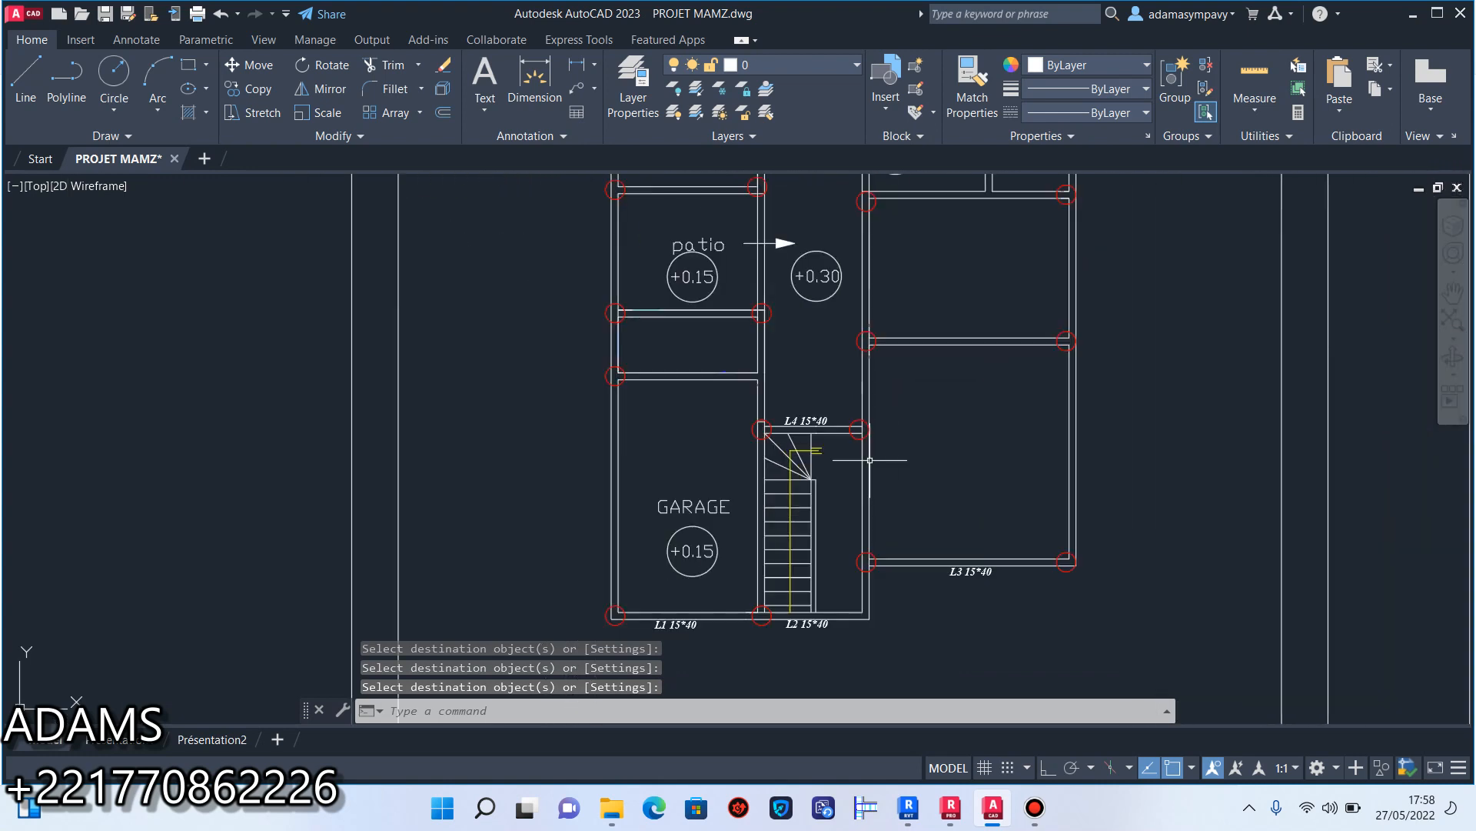
scroll(849, 494, "up", 4)
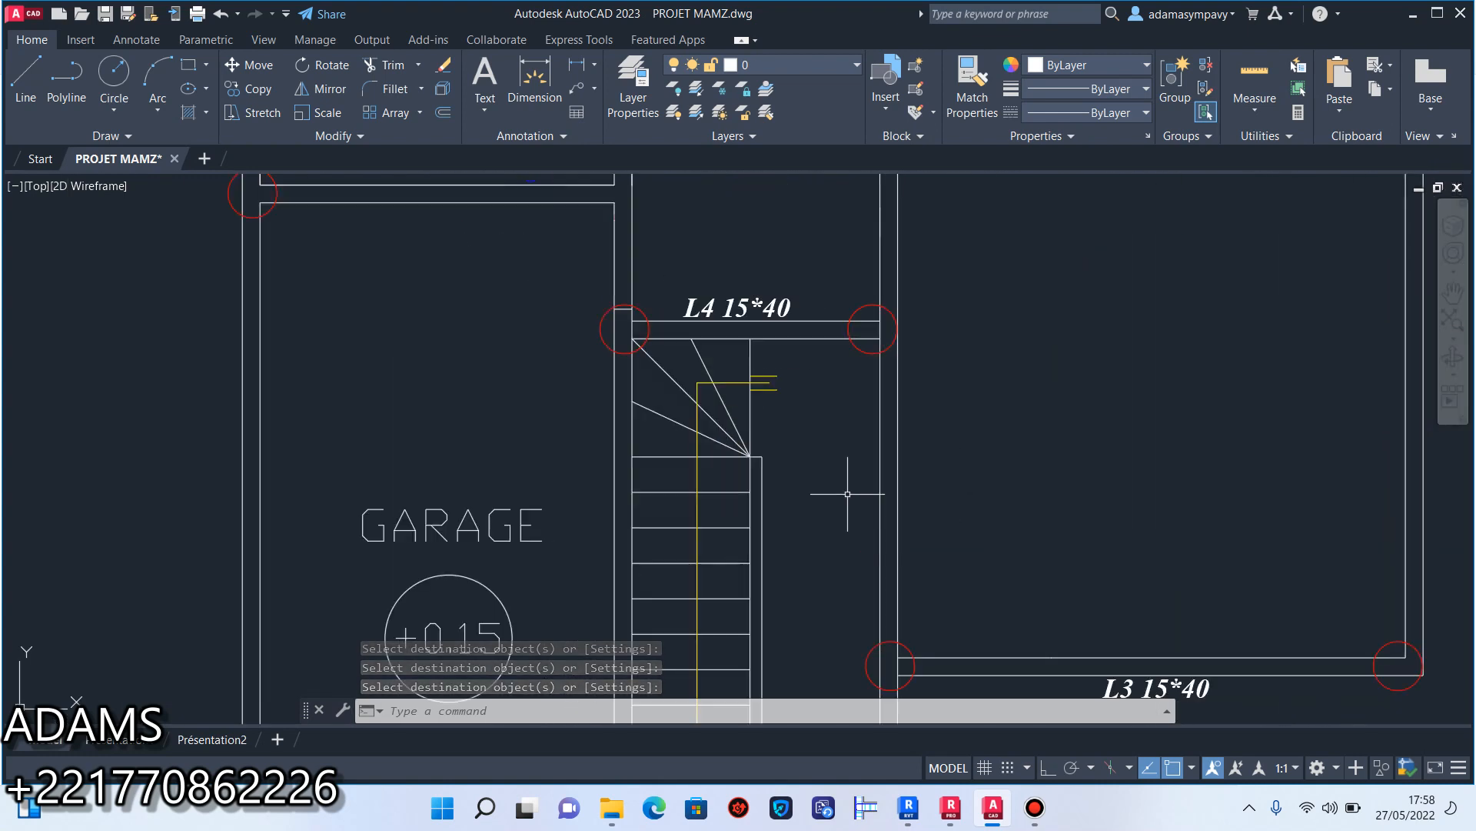
middle_click_drag(826, 480, 867, 293)
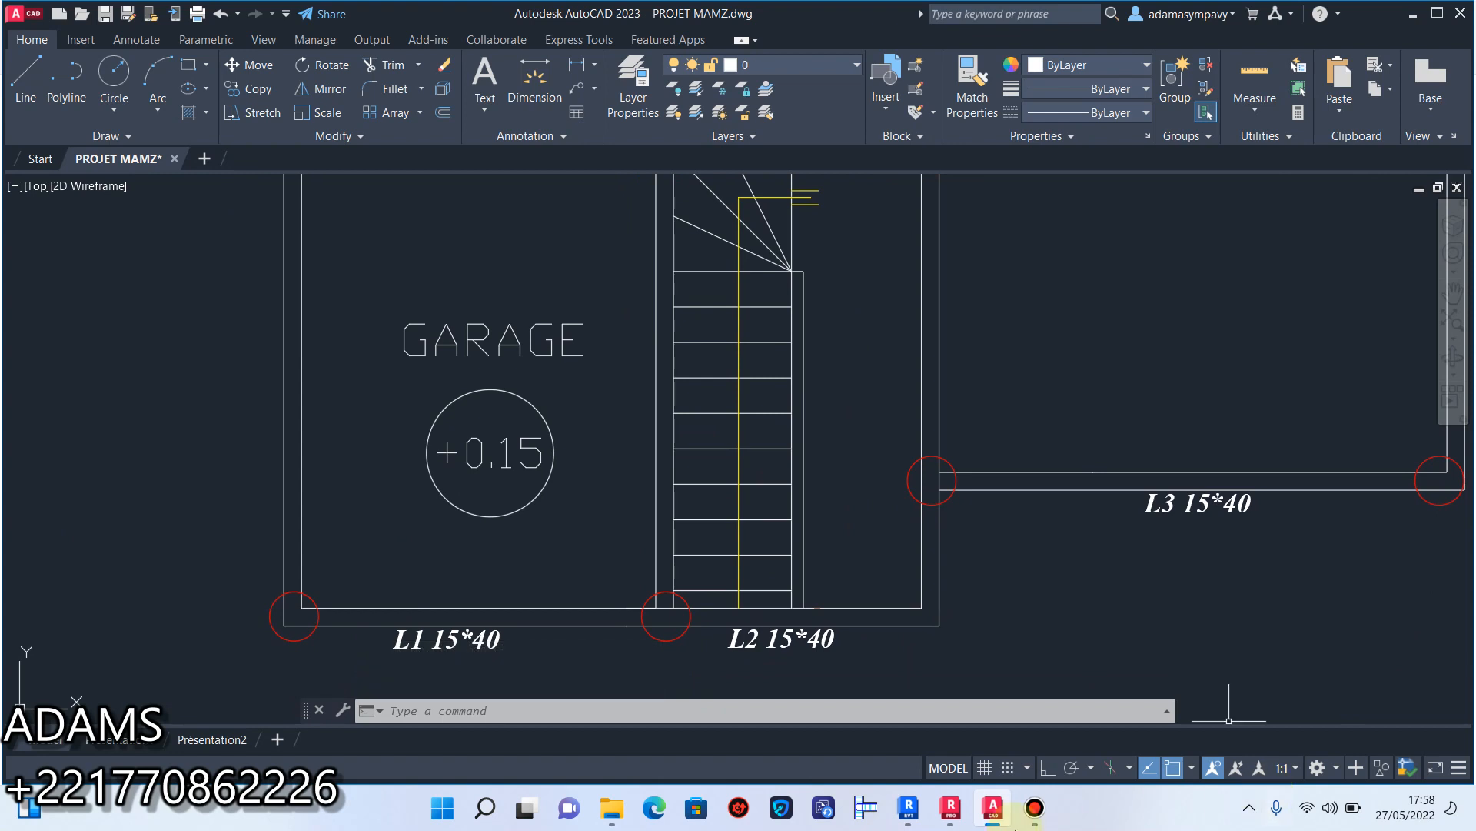
left_click(1033, 809)
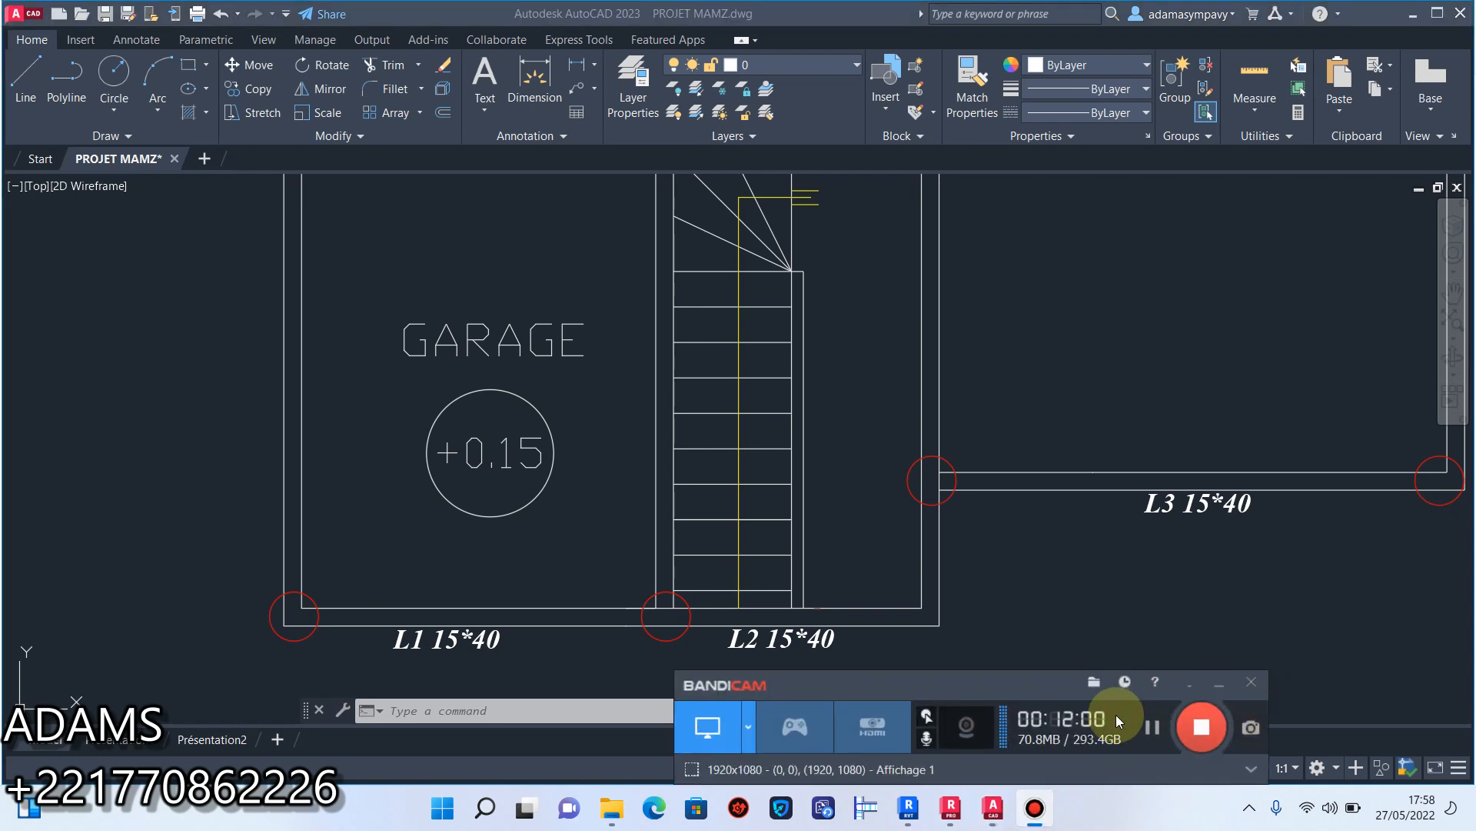
left_click(1152, 727)
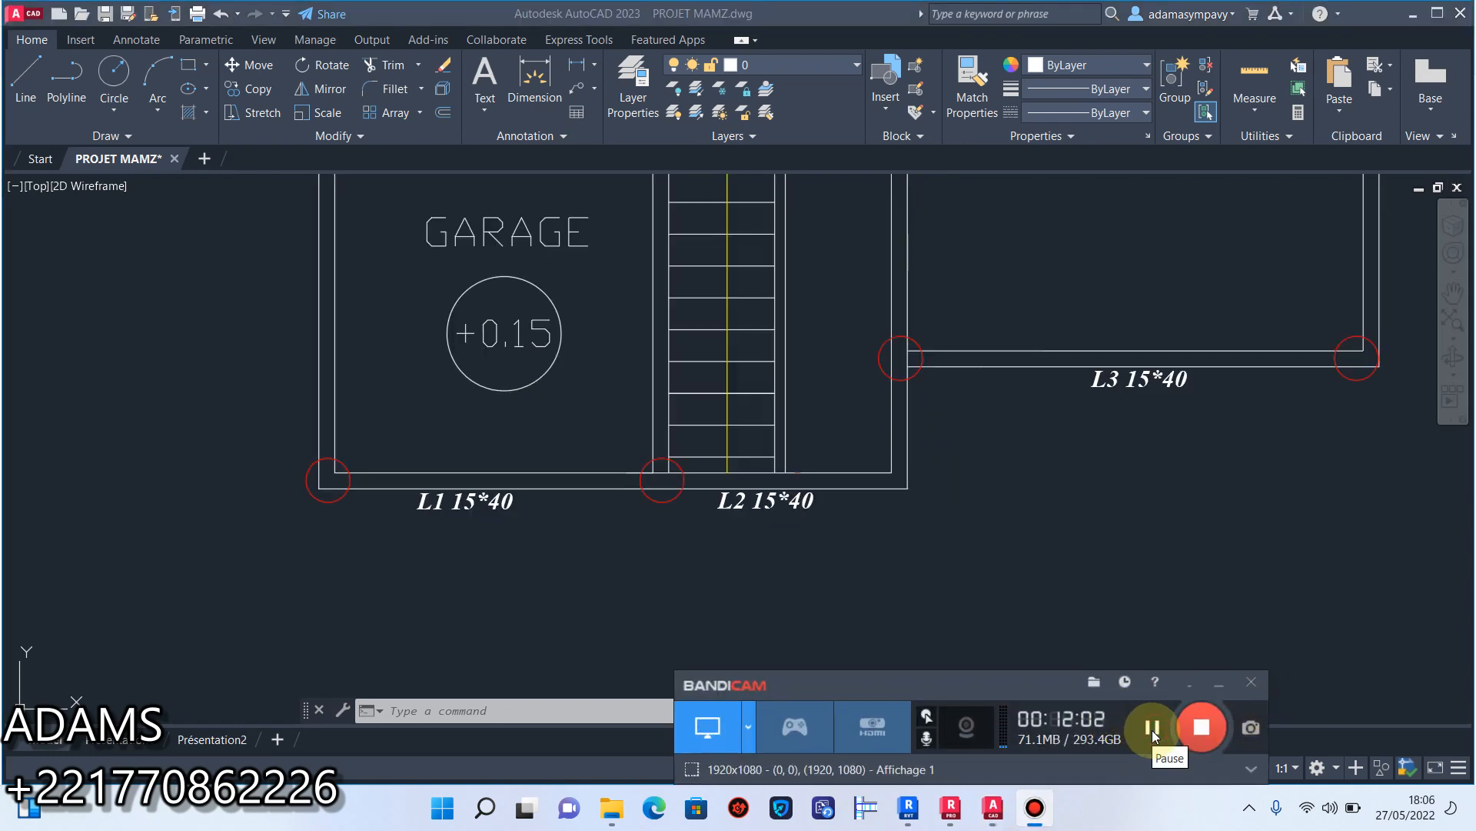
scroll(599, 439, "down", 6)
left_click(599, 438)
scroll(616, 444, "up", 2)
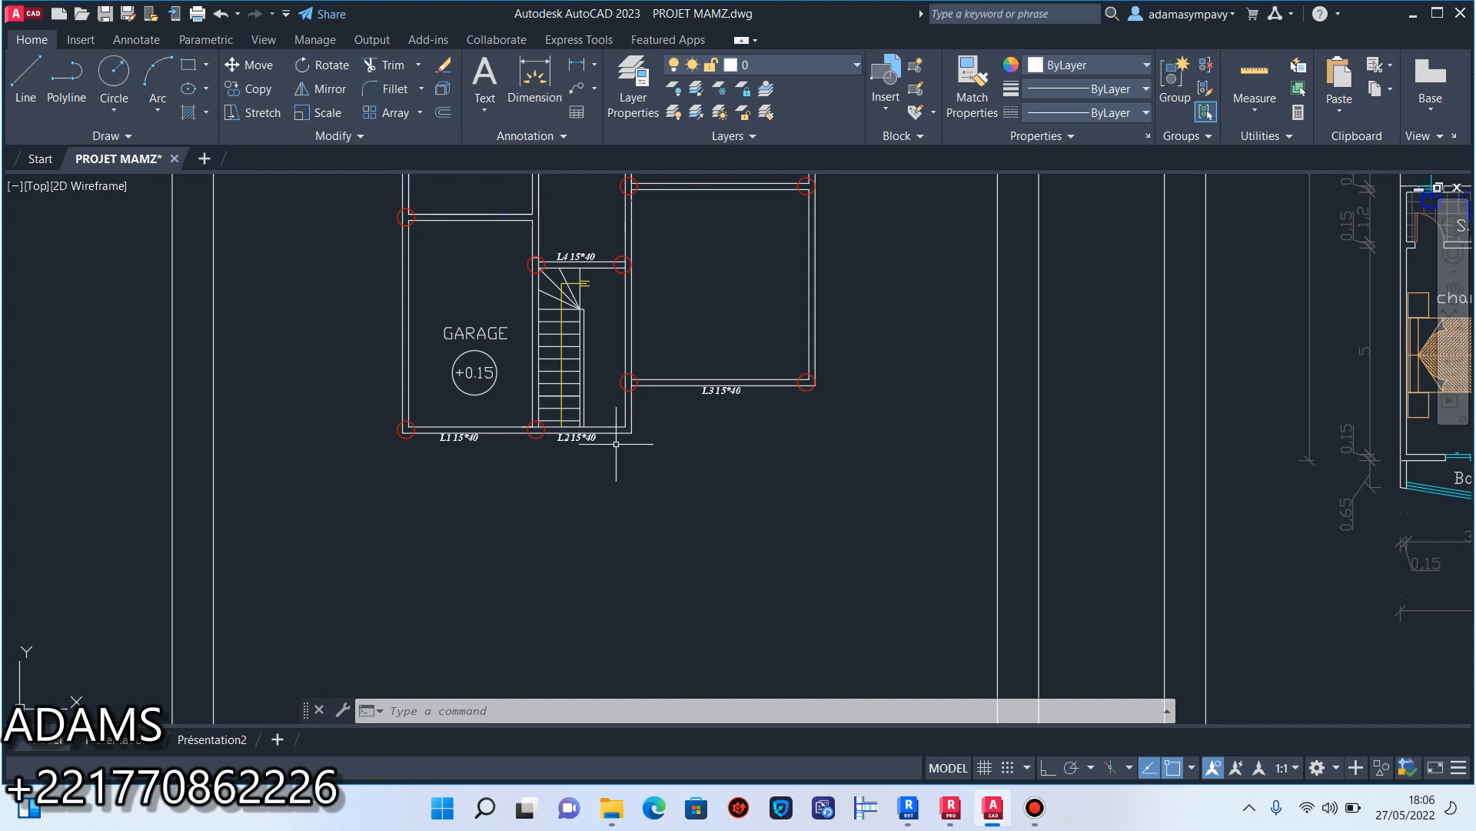
scroll(577, 492, "down", 8)
scroll(585, 419, "up", 4)
scroll(603, 568, "up", 4)
middle_click_drag(639, 504, 690, 419)
scroll(689, 419, "down", 2)
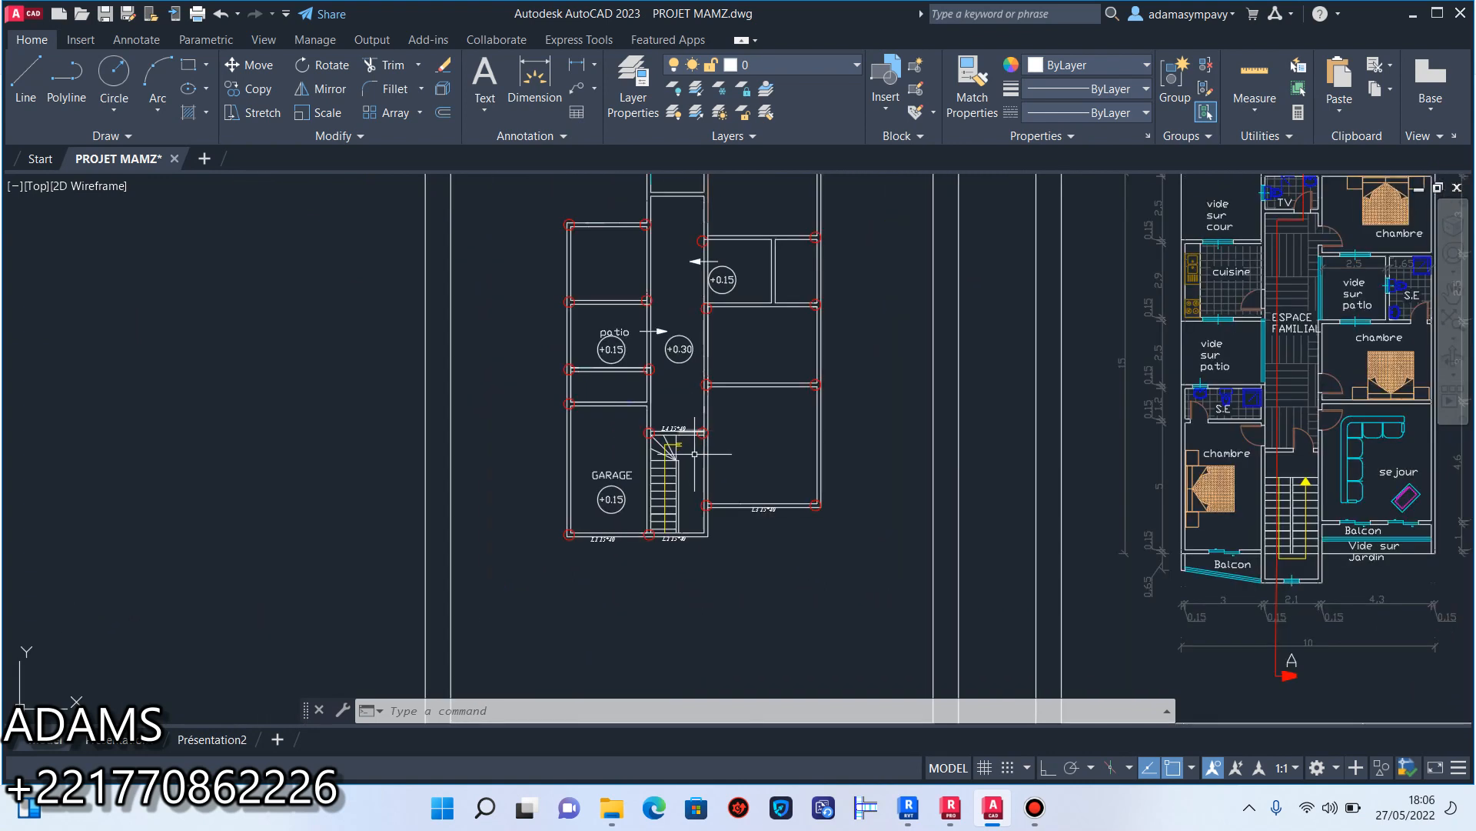
middle_click_drag(763, 569, 756, 602)
left_click(1036, 809)
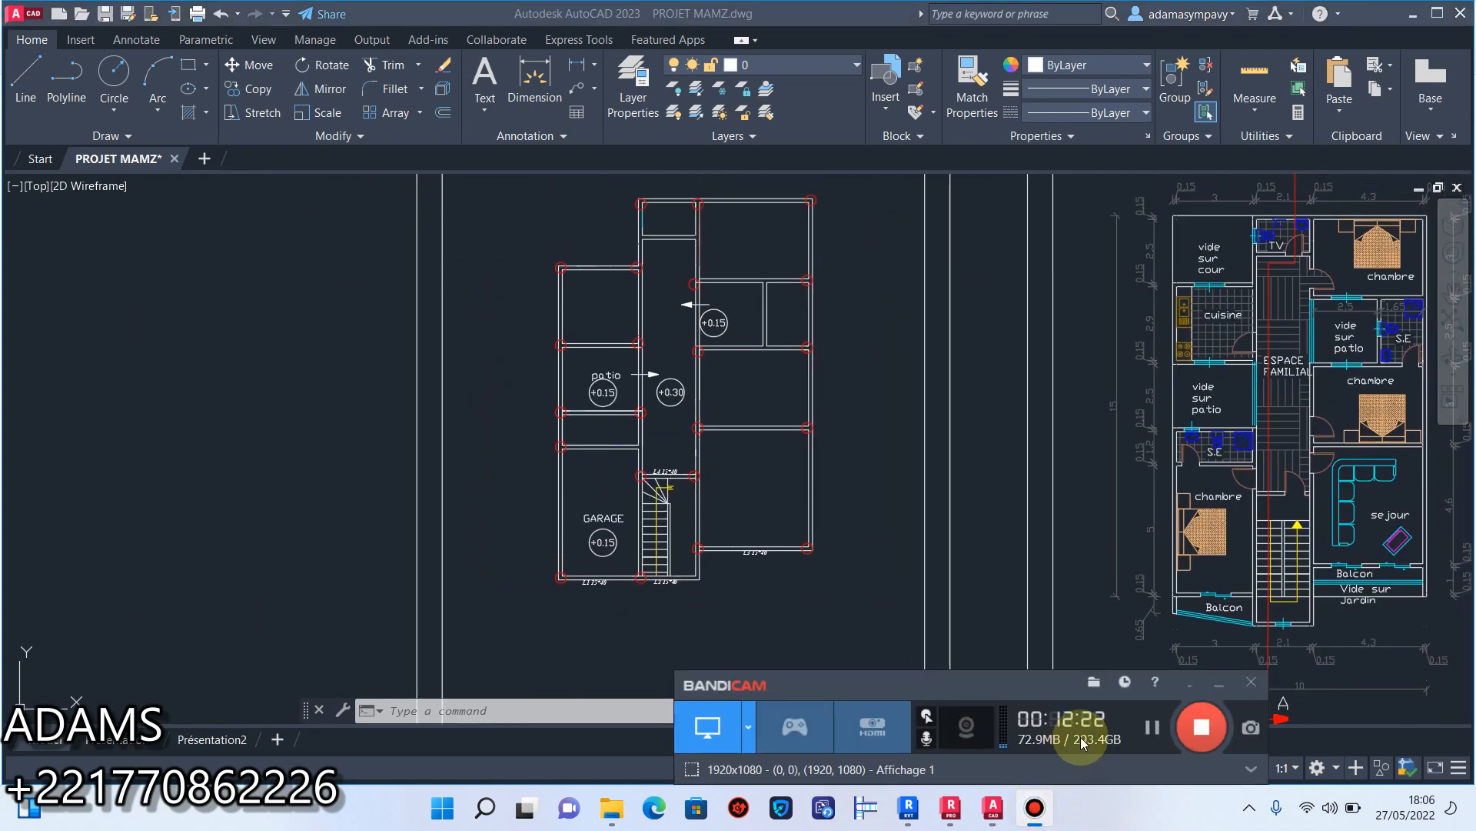
scroll(948, 578, "down", 5)
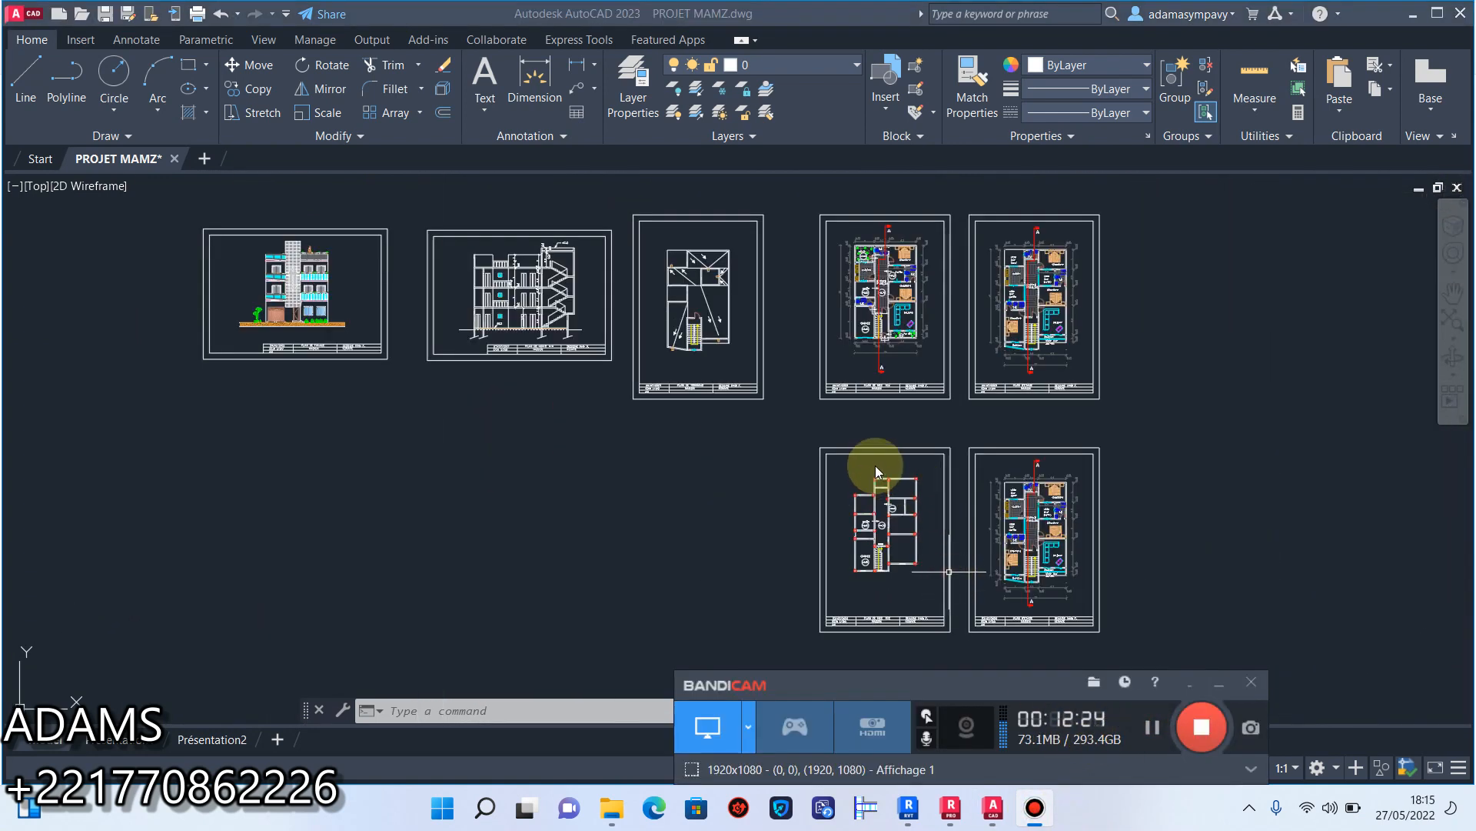
Copy the L4 15*40 label from the staircase head above the garage's upper wall and above the patio's lower wall.
scroll(888, 470, "up", 10)
scroll(902, 489, "down", 8)
left_click(929, 555)
scroll(896, 611, "up", 6)
scroll(900, 629, "up", 4)
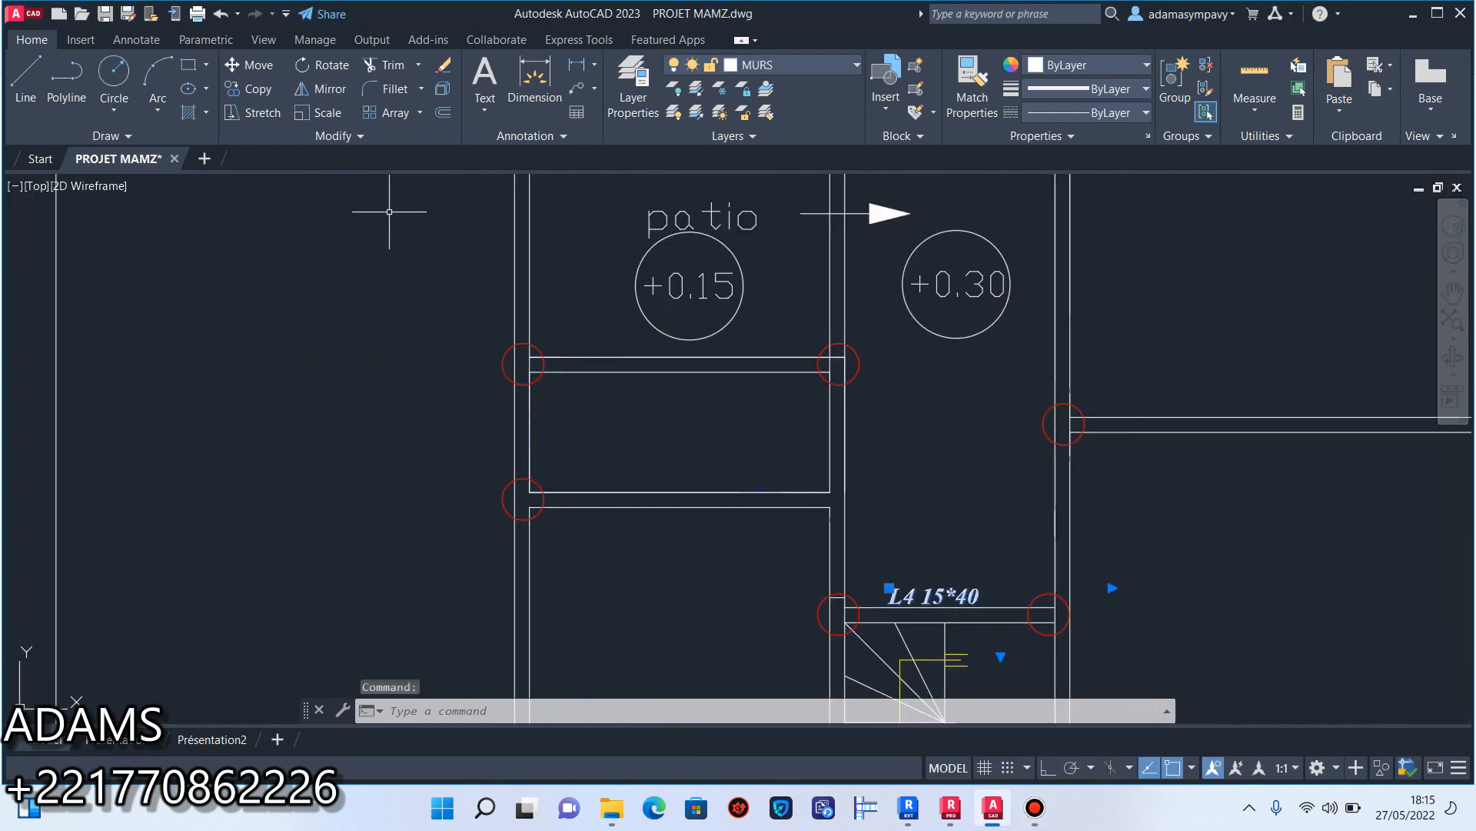
left_click(251, 92)
left_click(919, 598)
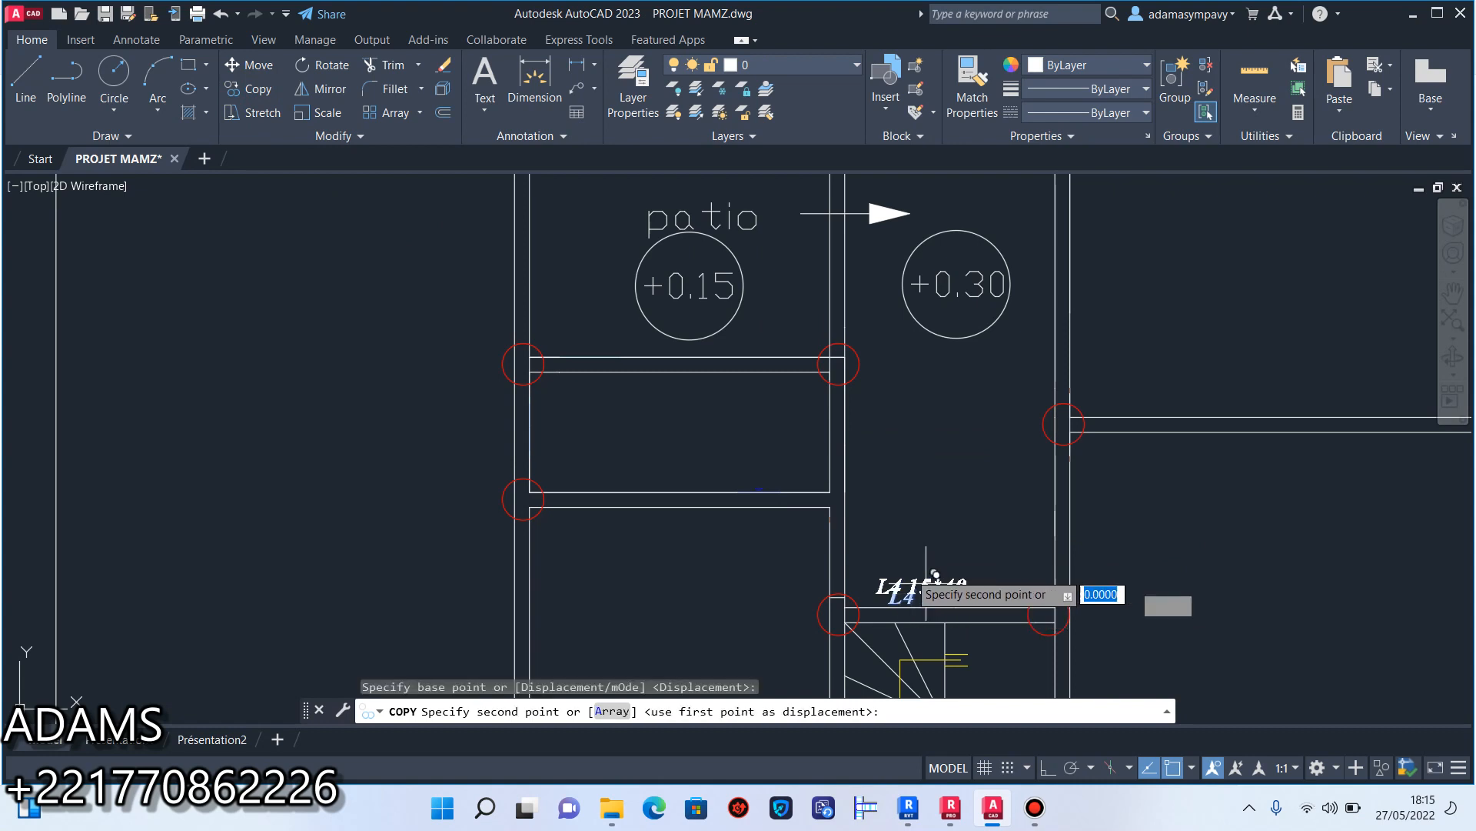
scroll(679, 504, "up", 4)
left_click(679, 504)
scroll(677, 396, "down", 3)
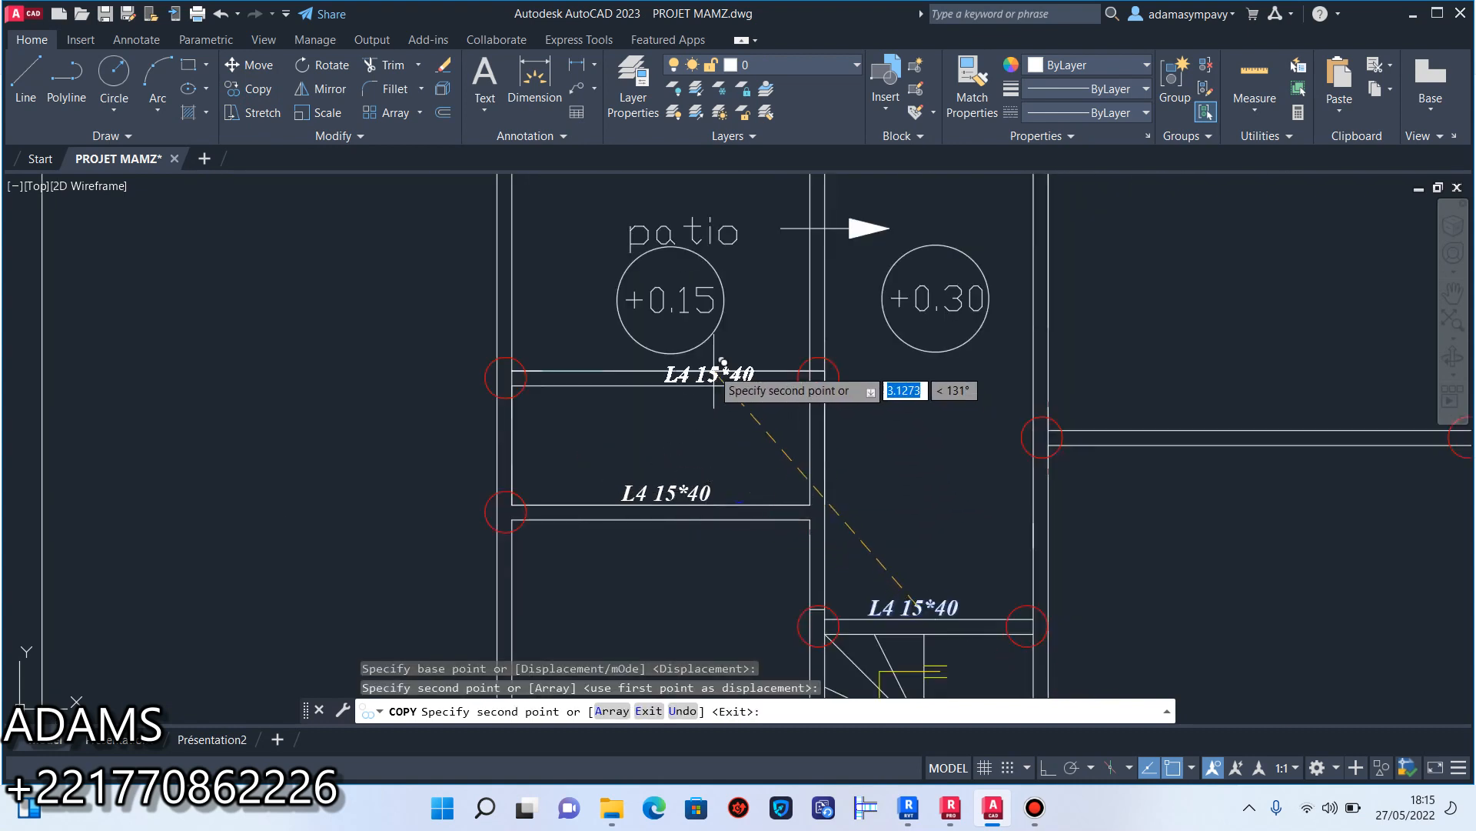
scroll(669, 408, "up", 2)
middle_click_drag(641, 395, 640, 498)
scroll(710, 444, "up", 5)
left_click(790, 491)
scroll(790, 492, "down", 6)
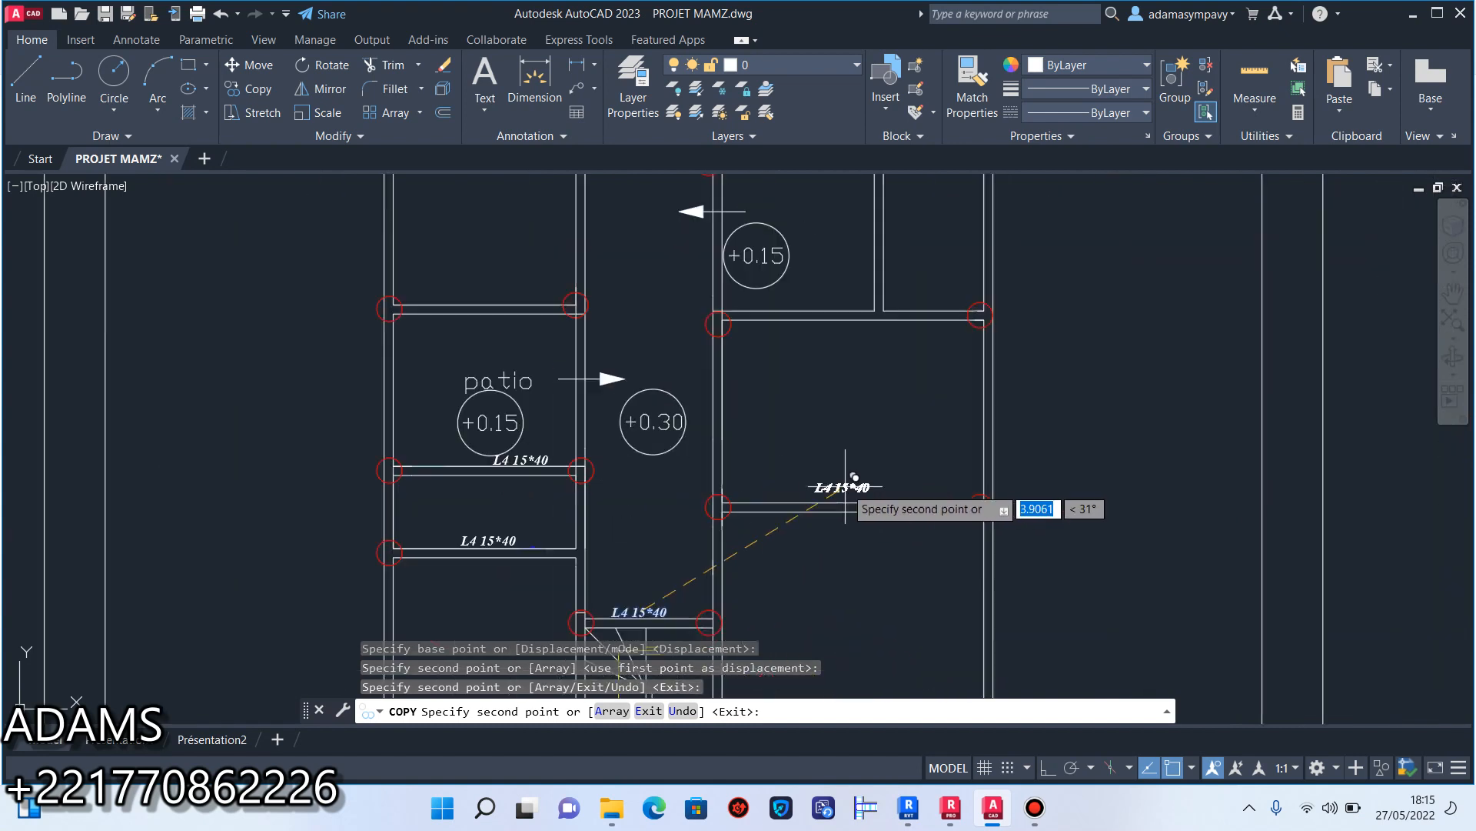
Place label copies above the first inner cross wall of the right-hand rooms and below the wall closing the two small rooms.
scroll(853, 494, "up", 4)
left_click(877, 497)
scroll(816, 403, "down", 4)
middle_click_drag(826, 312, 854, 489)
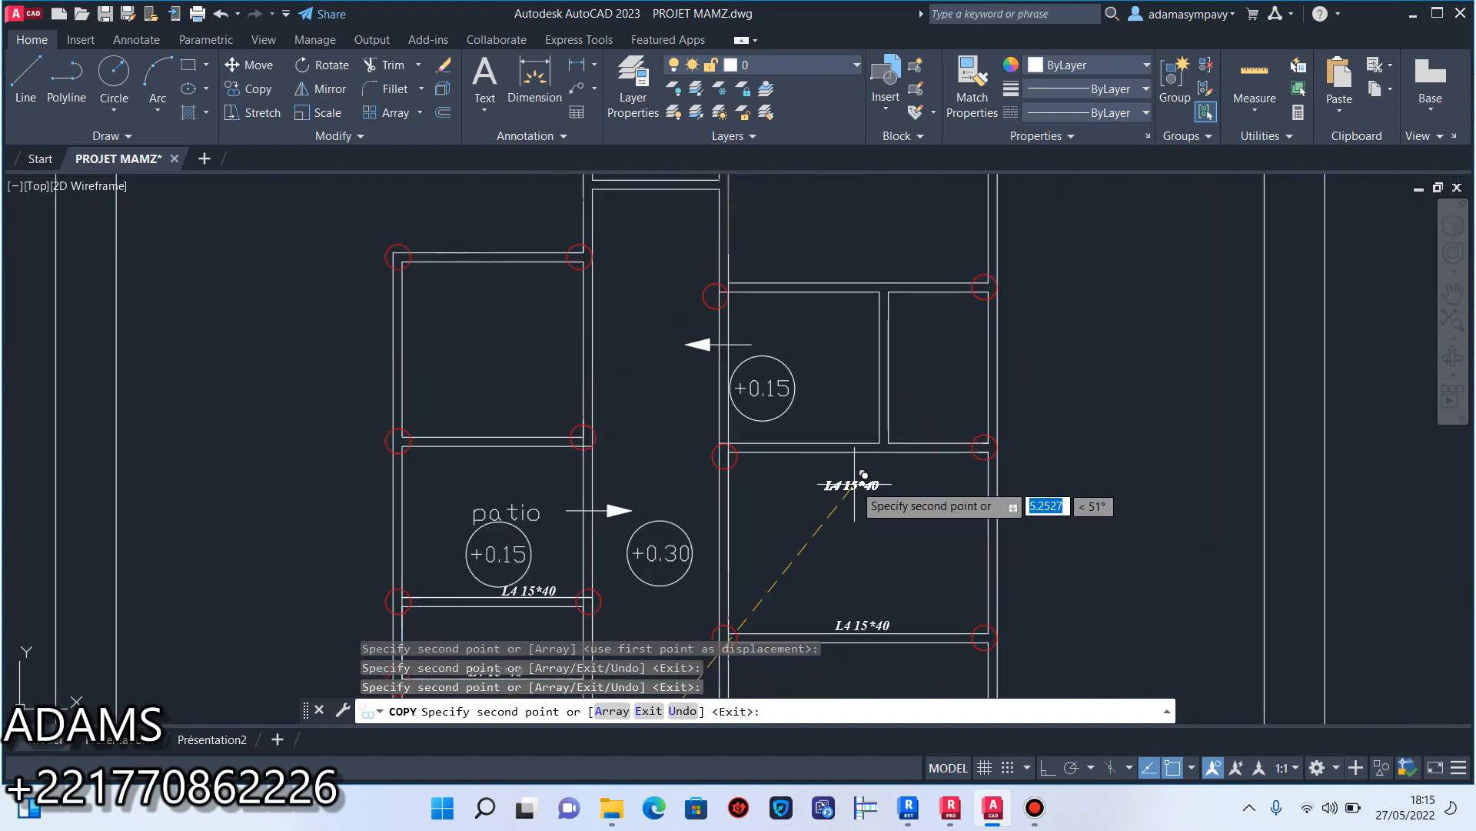
scroll(856, 492, "up", 4)
left_click(868, 424)
Place label copies above the patio's upper wall and above the upper wall of the two small right-hand rooms.
middle_click_drag(396, 374, 992, 469)
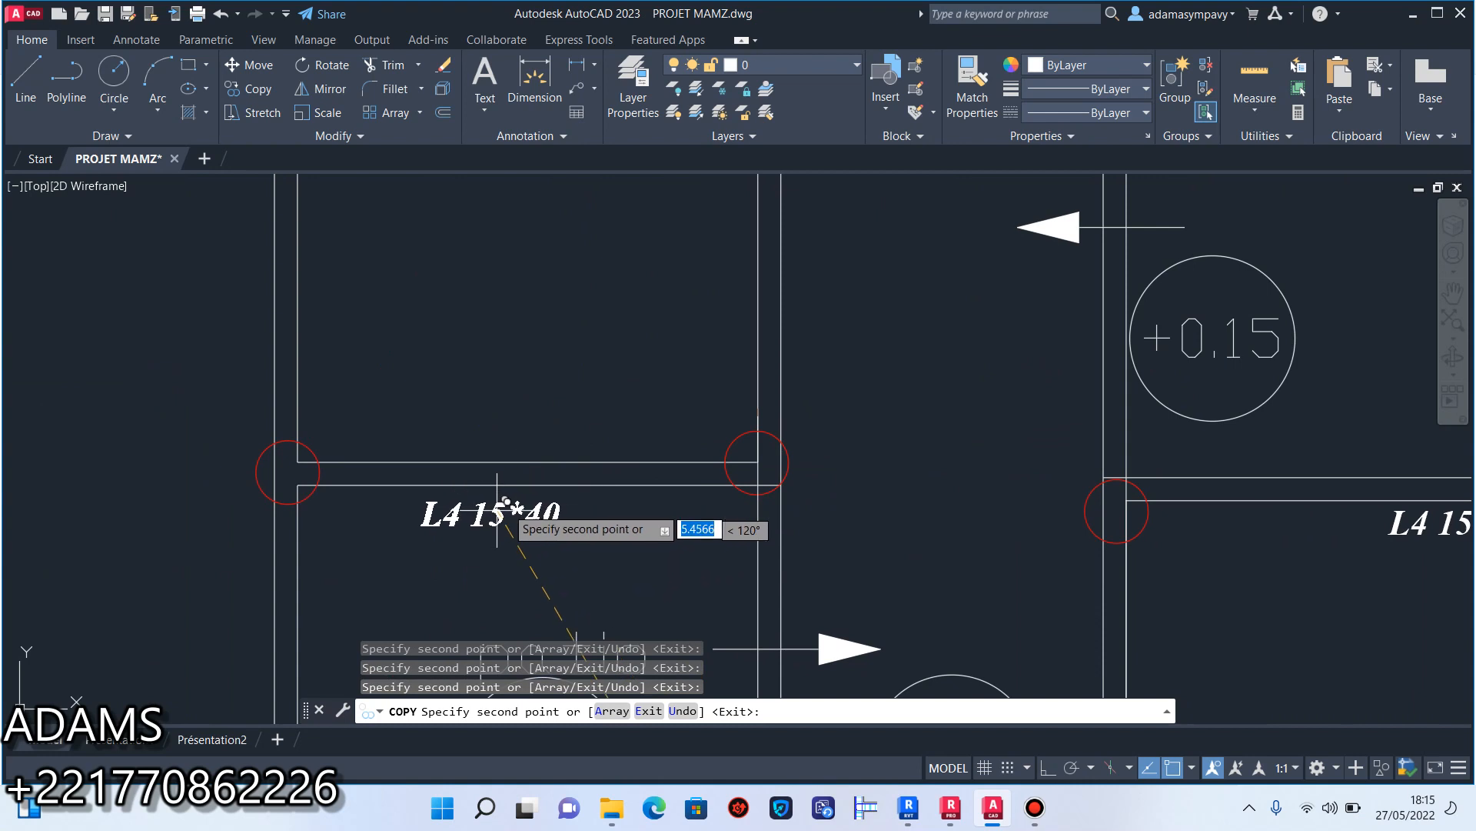
left_click(538, 431)
scroll(579, 366, "down", 4)
middle_click_drag(592, 336, 529, 412)
middle_click_drag(857, 313, 829, 418)
scroll(825, 416, "up", 4)
left_click(843, 442)
Place label copies above the upper-left room's outer wall and below the cross wall at the head of the corridor.
scroll(461, 389, "up", 2)
middle_click_drag(462, 390, 1022, 481)
scroll(358, 422, "down", 4)
middle_click_drag(357, 426, 504, 422)
scroll(418, 409, "up", 2)
left_click(419, 418)
middle_click_drag(823, 281, 796, 377)
left_click(797, 419)
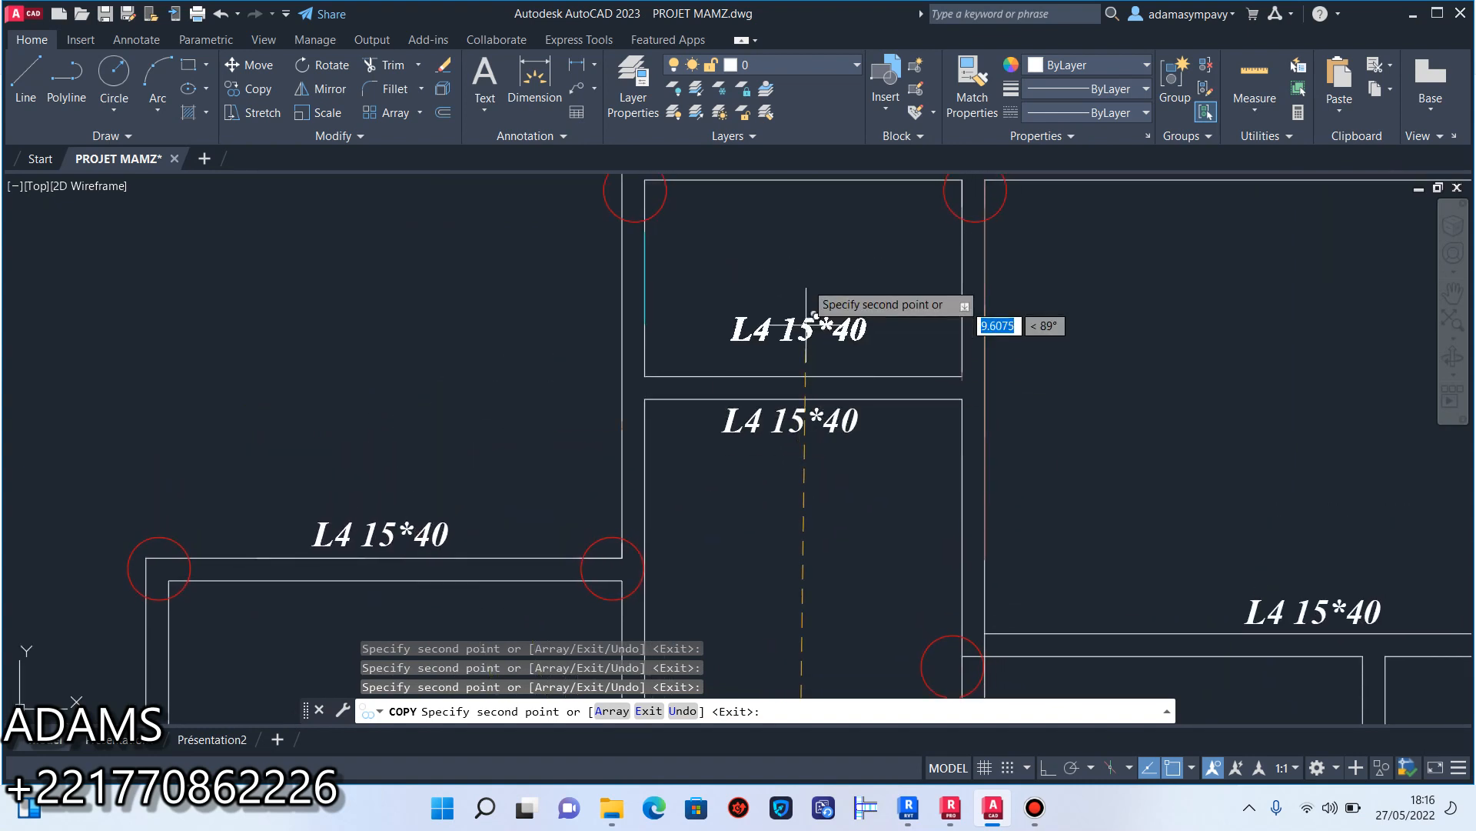
Place the last label copies above the plan's uppermost outer wall, over the small room and the large right-hand room, and end copying.
middle_click_drag(808, 308, 762, 579)
scroll(794, 402, "down", 3)
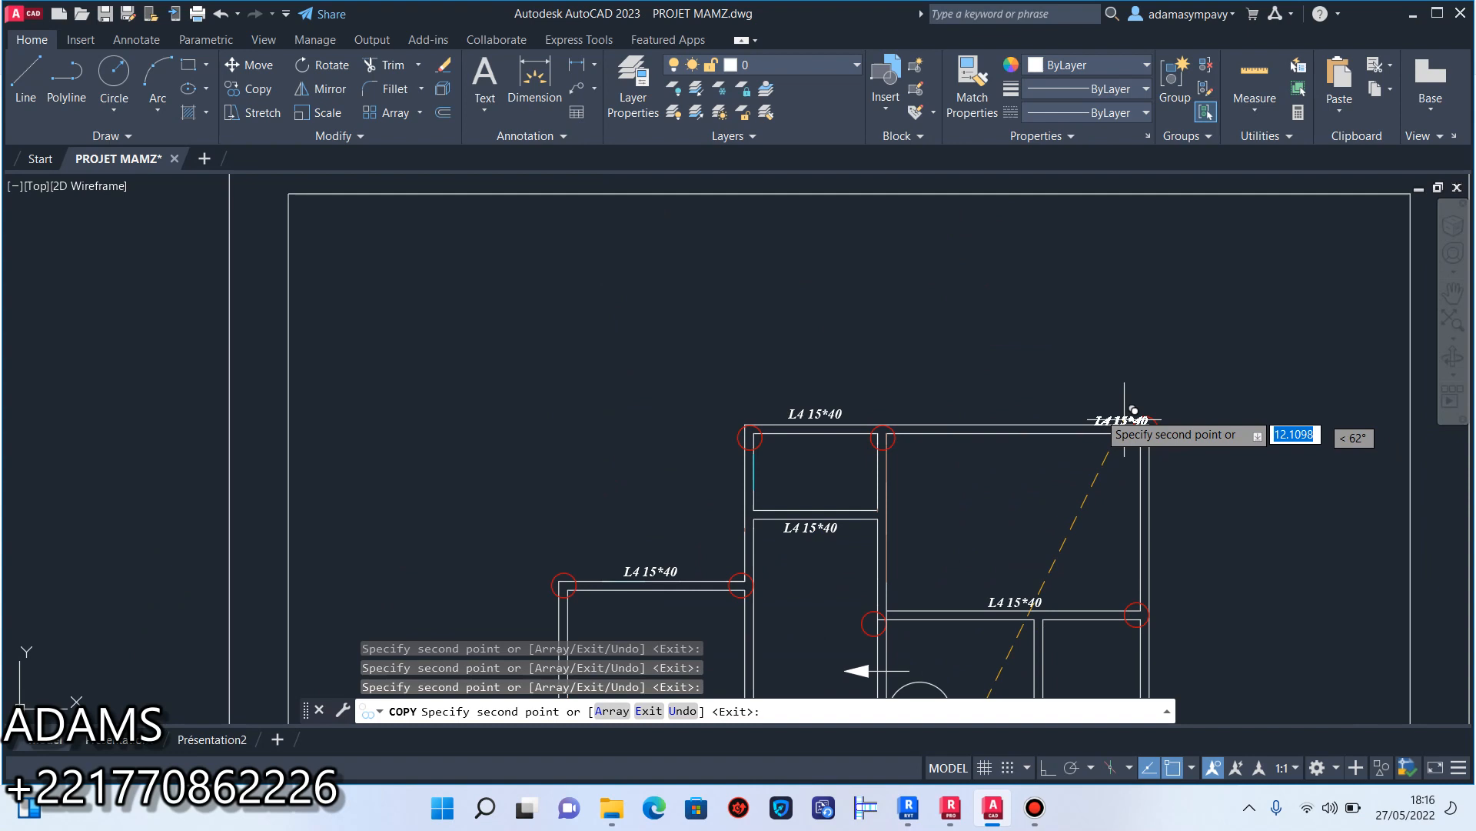
scroll(992, 416, "up", 4)
left_click(947, 419)
key("Escape")
Change the beam label on the garage's upper wall to "L5 15*40".
scroll(947, 419, "down", 3)
scroll(897, 422, "up", 4)
middle_click_drag(897, 422, 924, 262)
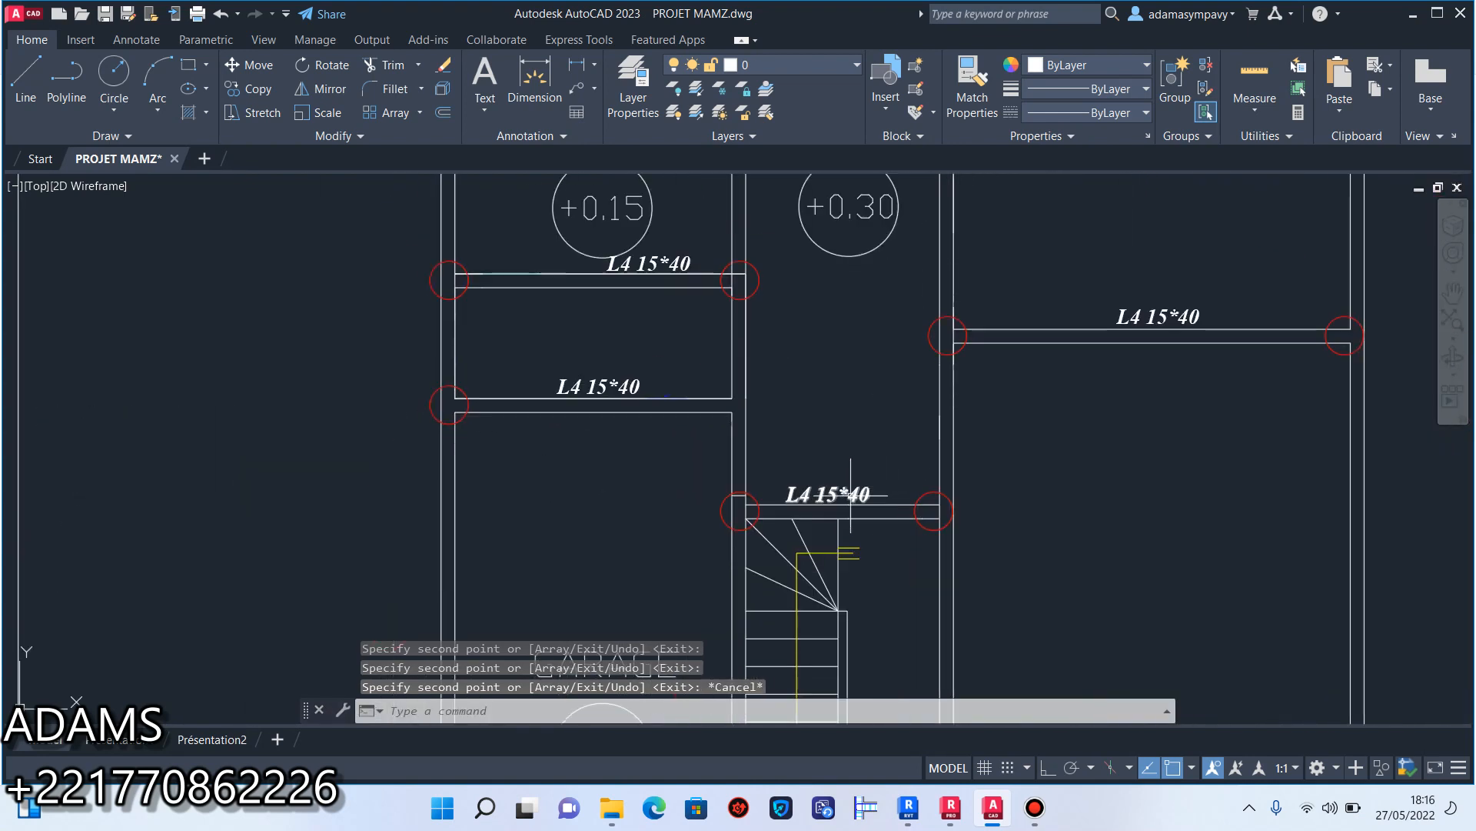
scroll(594, 401, "up", 3)
double_click(608, 375)
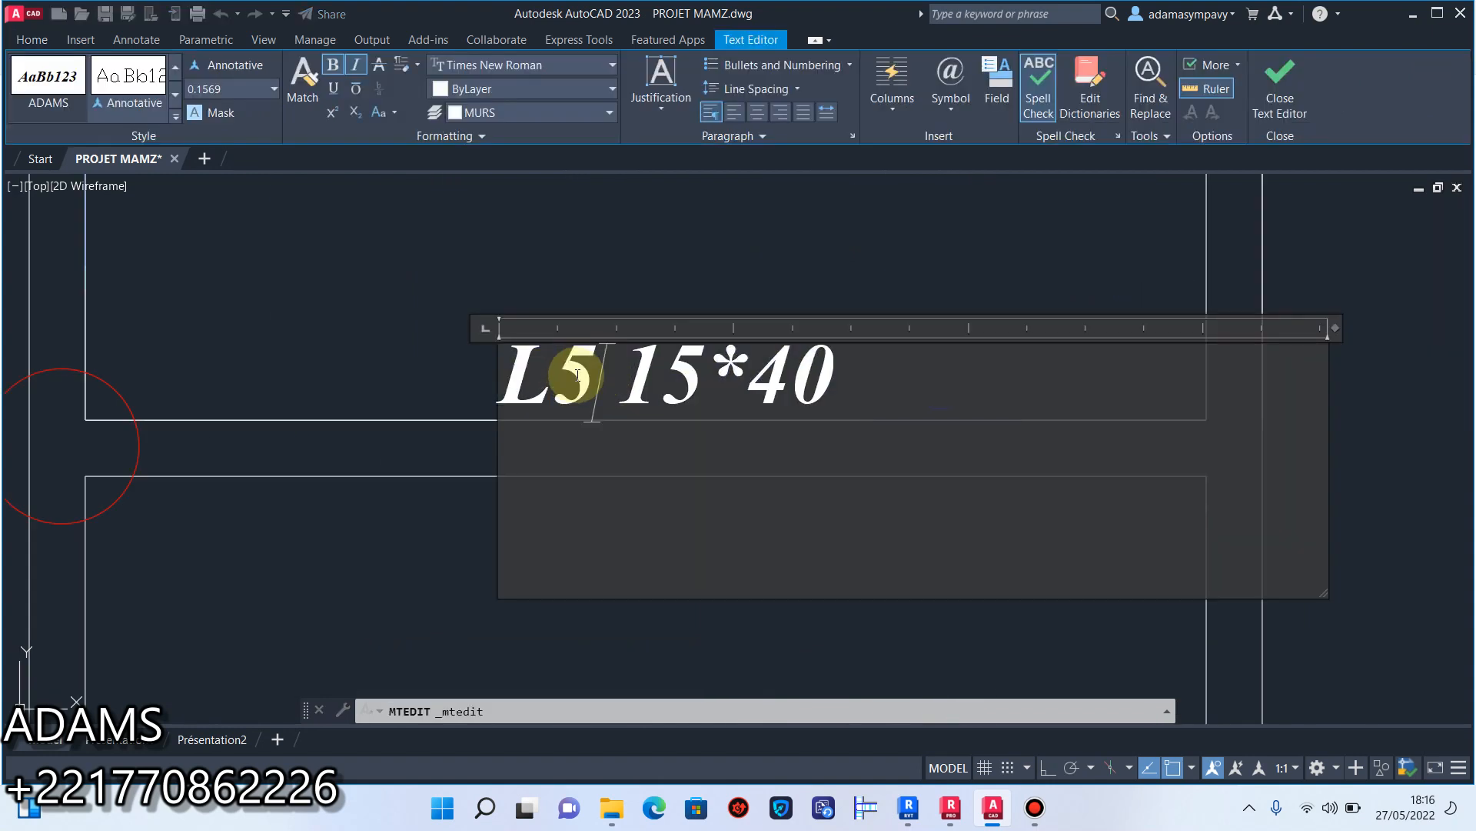
left_click(375, 510)
Change the beam label on the right-hand cross wall just above the staircase level to "L6 15*40".
scroll(495, 500, "down", 3)
scroll(1187, 406, "up", 4)
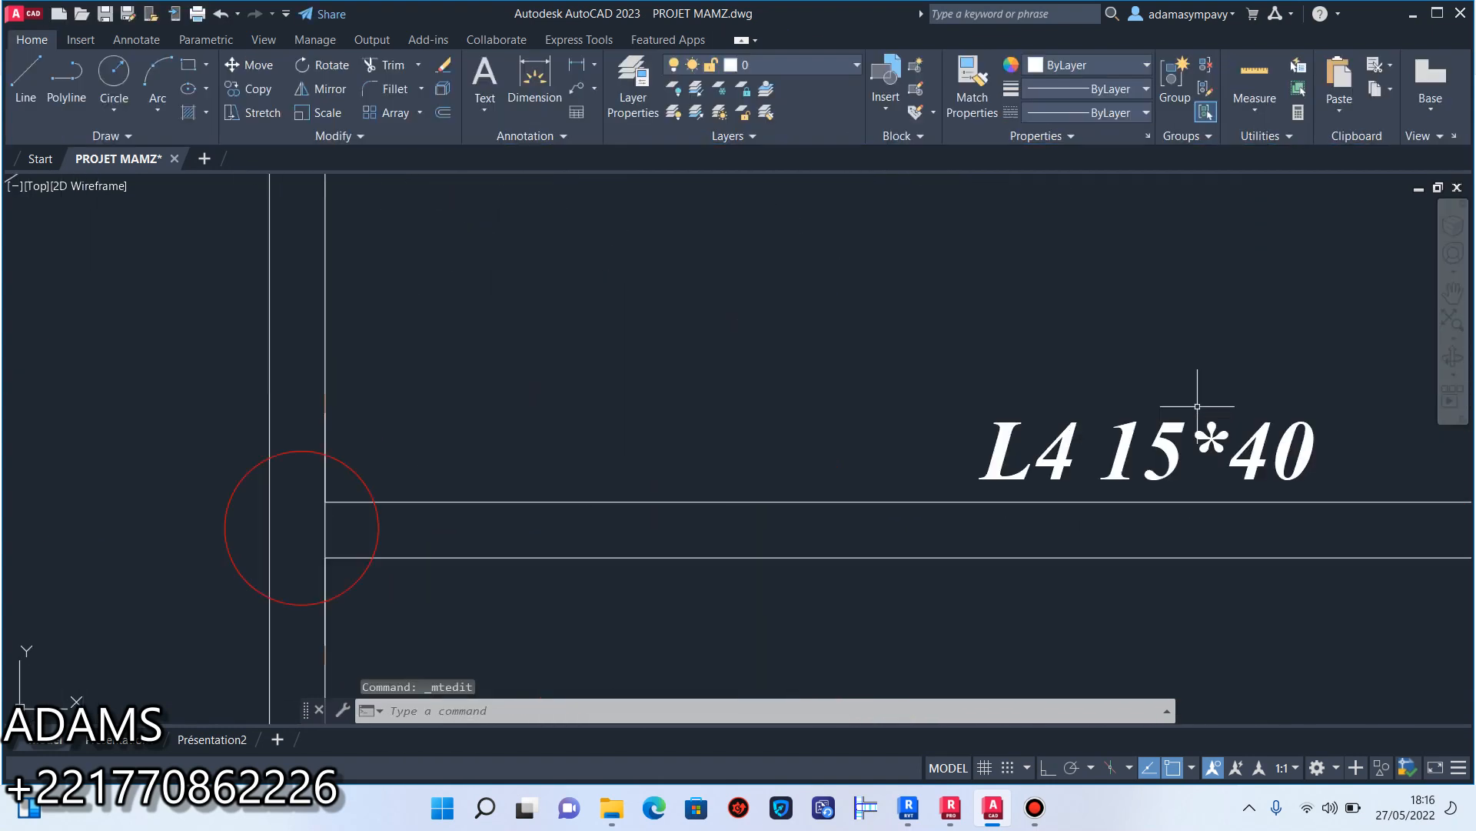
scroll(1058, 452, "up", 2)
left_click(1023, 425)
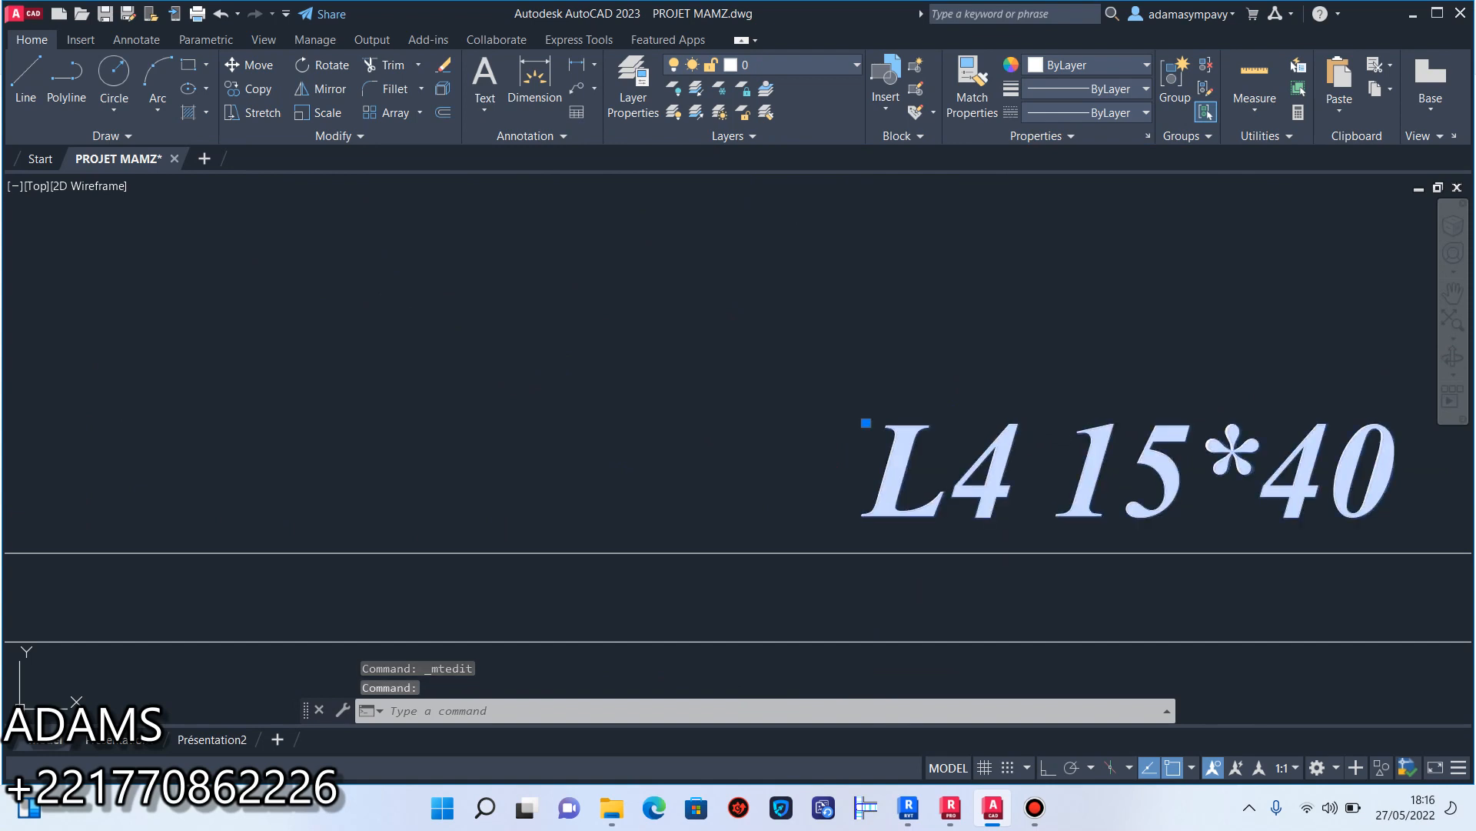
double_click(1022, 437)
left_click_drag(1022, 438, 975, 444)
type("6")
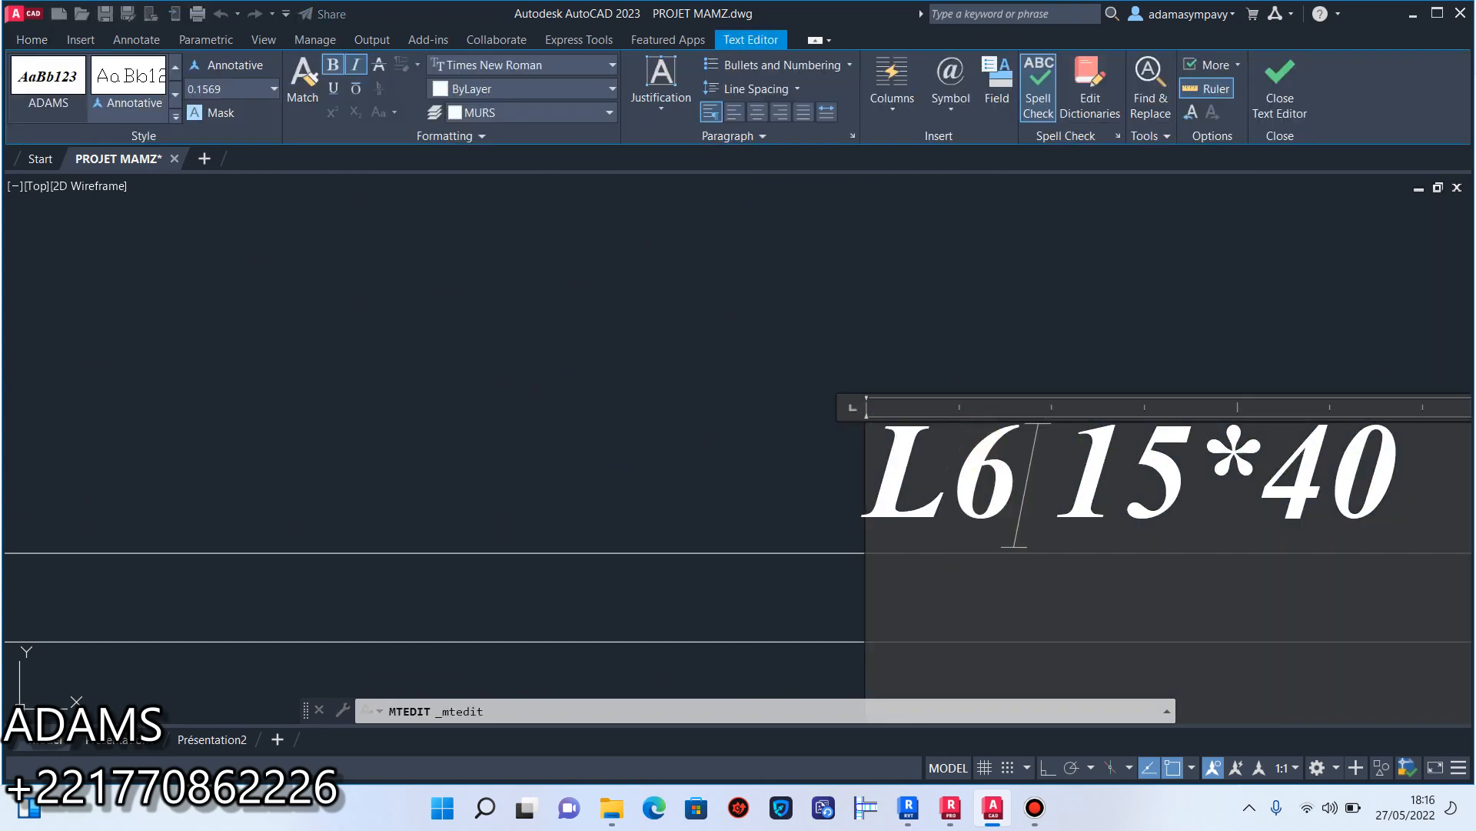
left_click(729, 302)
Change the beam label on the patio's lower wall to "L7 15*40", keeping the space before the section.
scroll(729, 301, "down", 6)
scroll(800, 395, "up", 2)
middle_click_drag(800, 395, 962, 433)
scroll(966, 436, "up", 4)
scroll(955, 498, "up", 5)
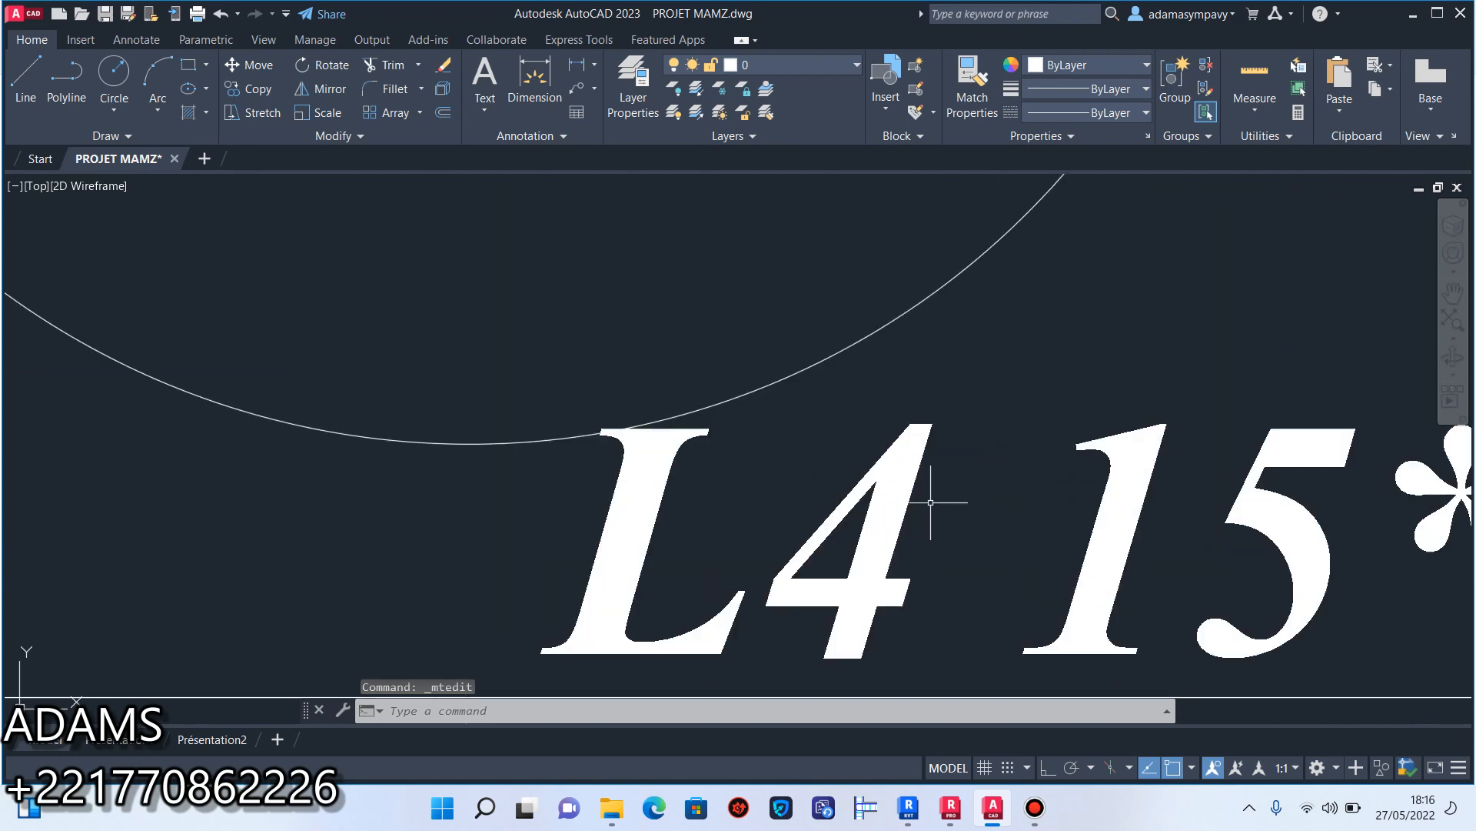
left_click(935, 426)
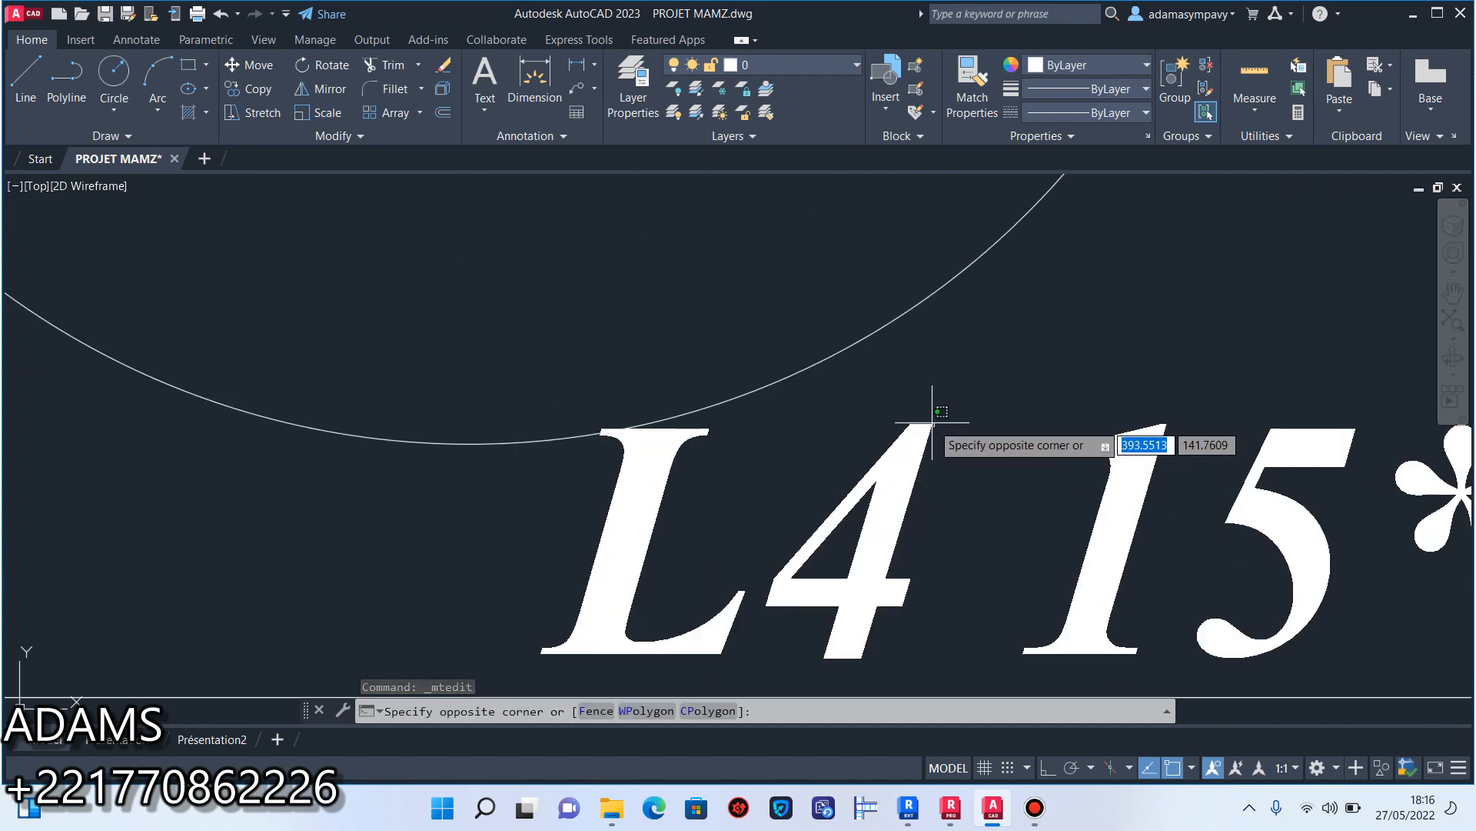
left_click(937, 424)
double_click(949, 438)
left_click_drag(949, 438, 846, 449)
type("6")
scroll(880, 431, "down", 6)
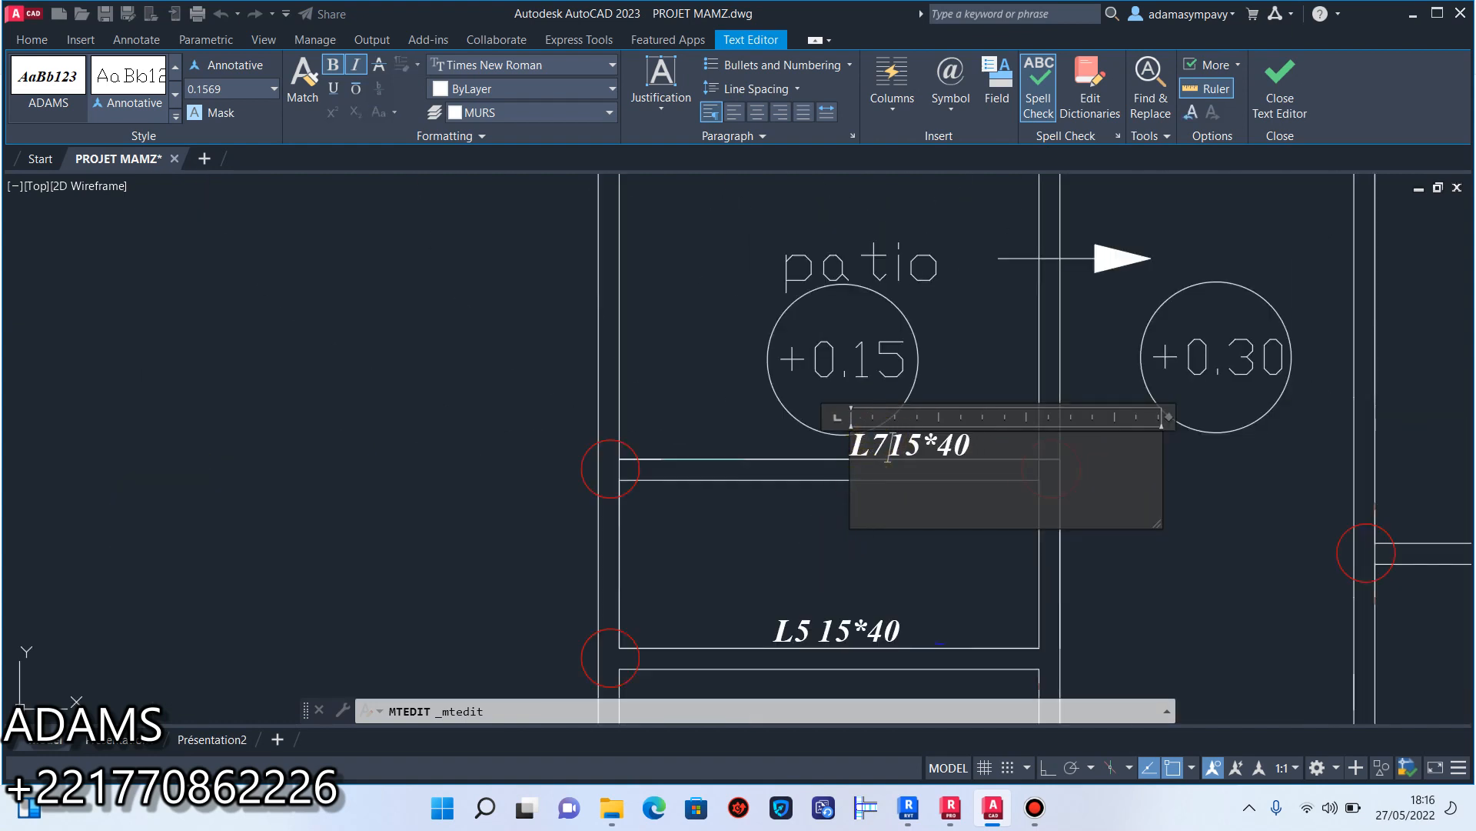
left_click(829, 567)
double_click(891, 438)
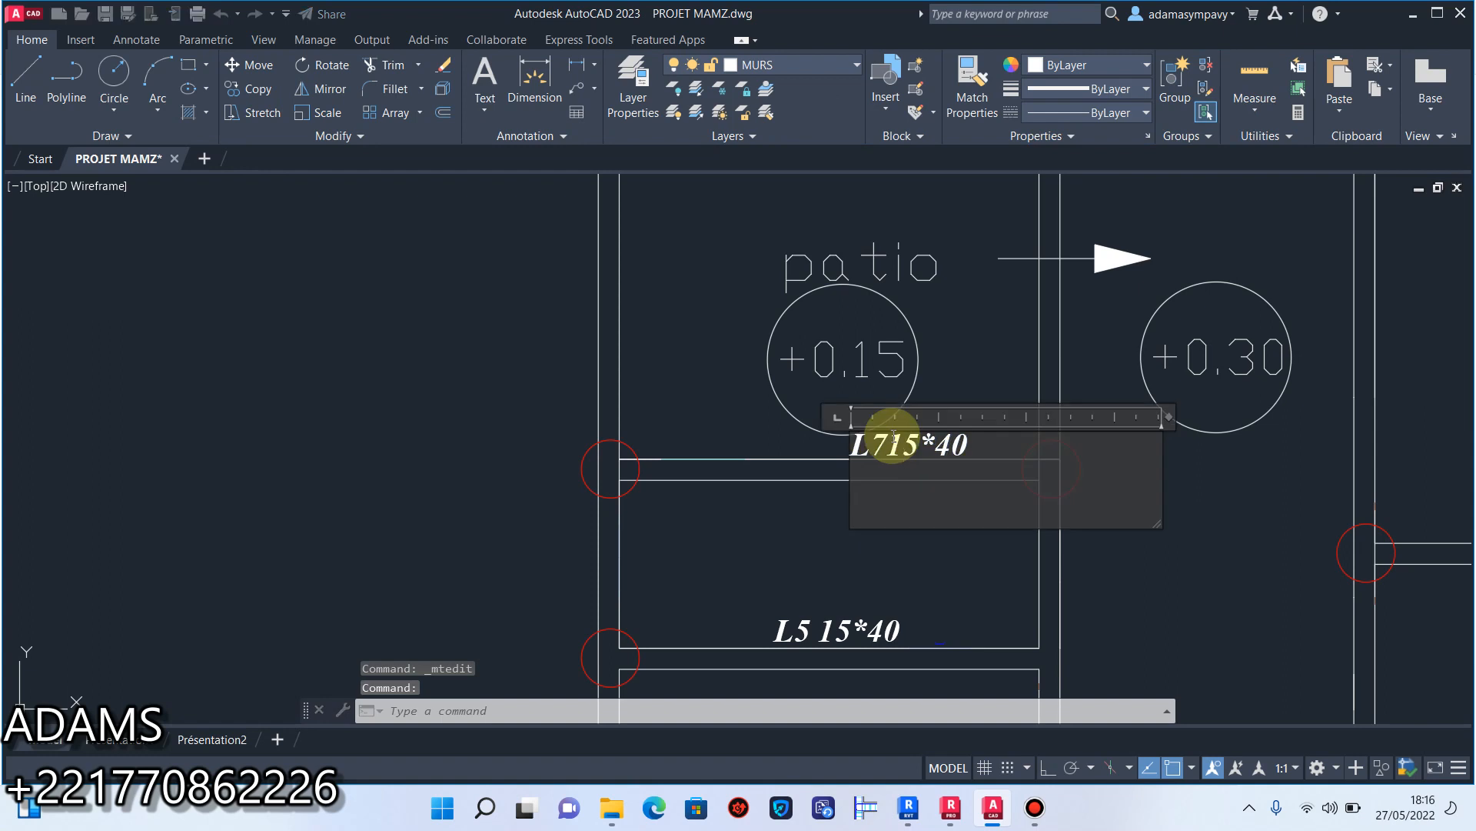
left_click(966, 375)
Change the beam label below the two small right-hand rooms to "L8 15*40".
scroll(971, 381, "down", 5)
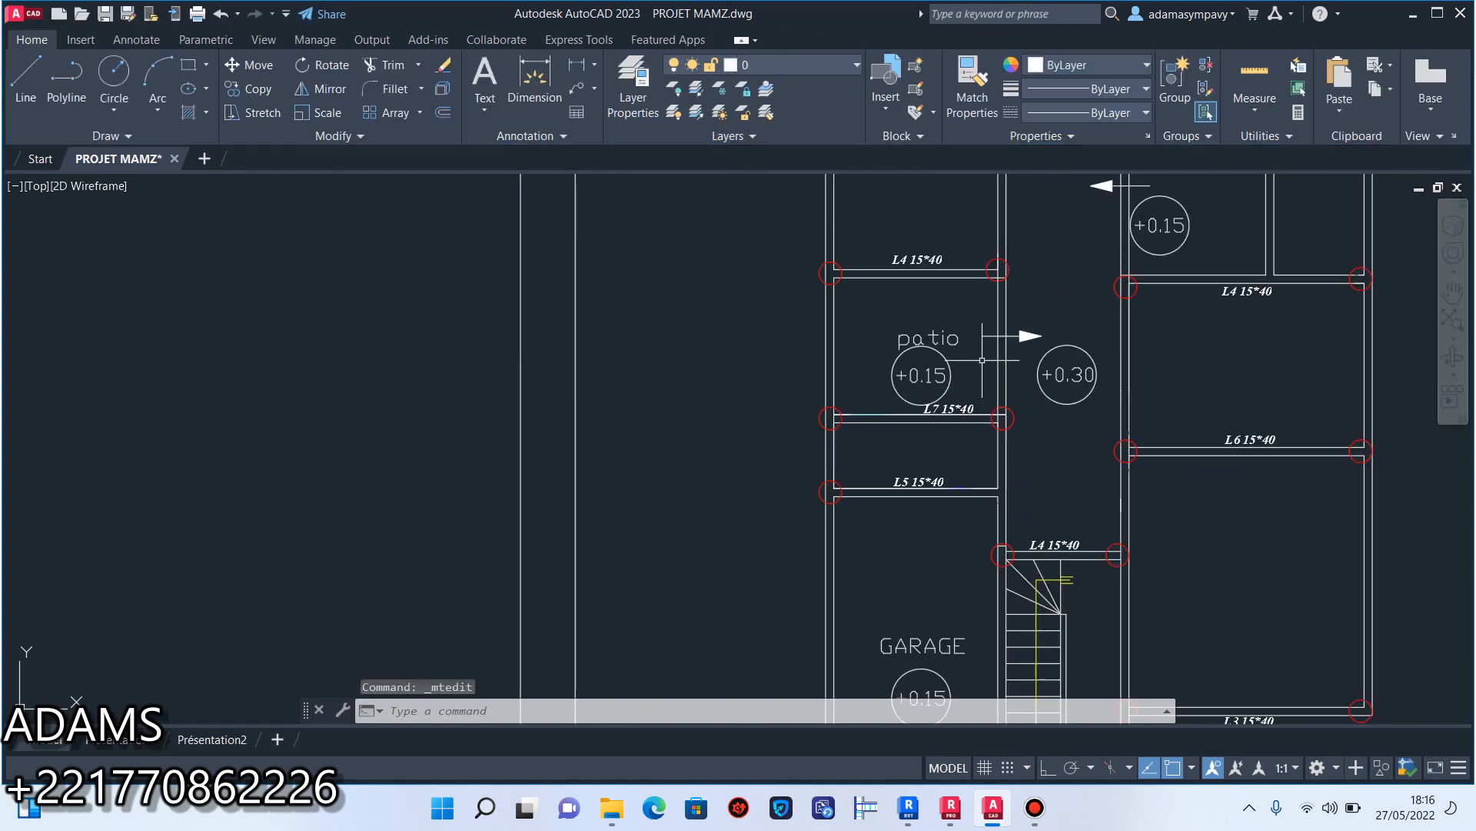
middle_click_drag(986, 316, 907, 419)
scroll(1167, 394, "up", 8)
double_click(1073, 410)
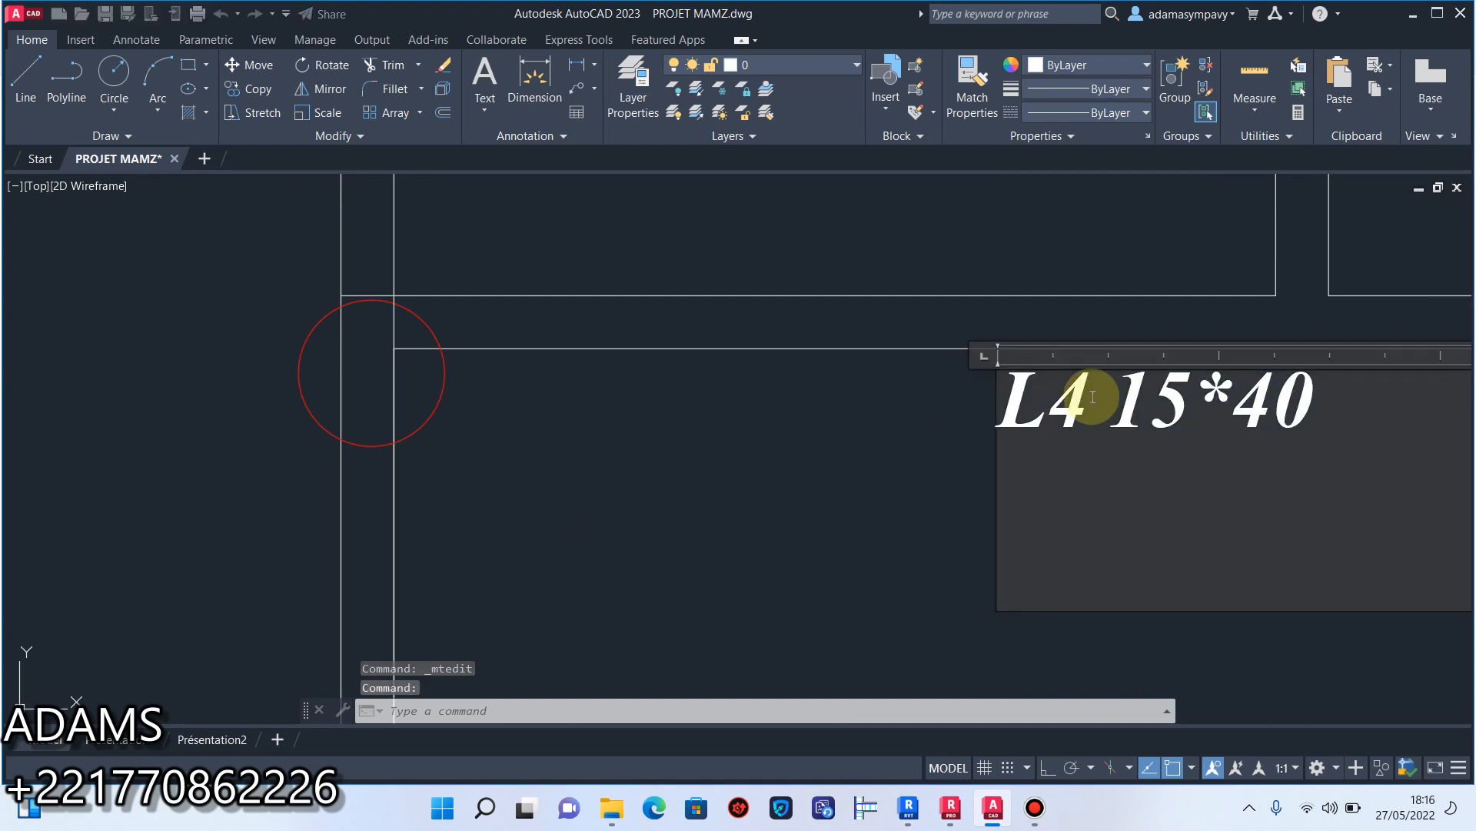
left_click_drag(1094, 397, 1062, 400)
scroll(1062, 406, "down", 5)
left_click(1028, 423)
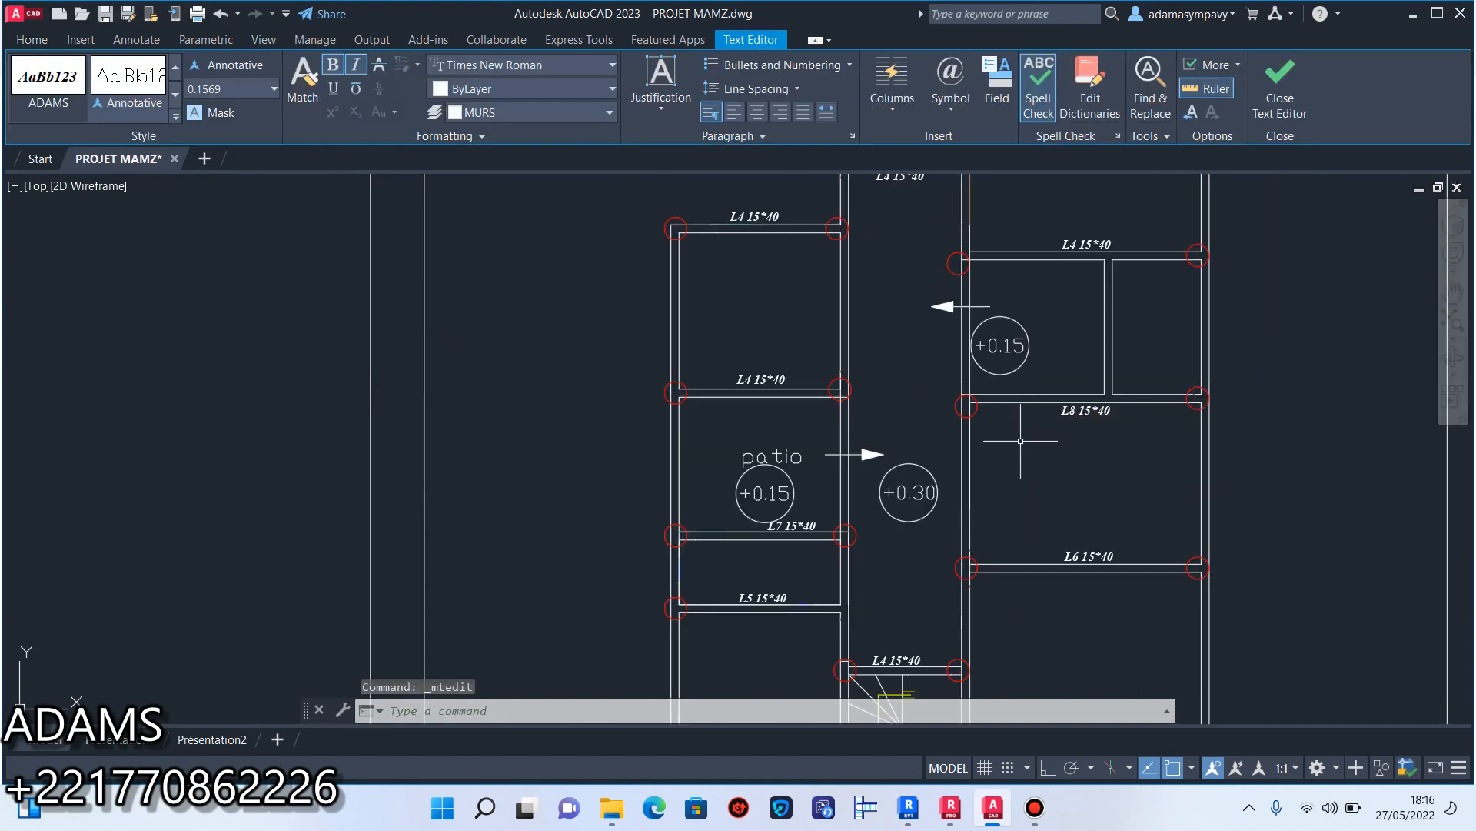
Change the beam label on the patio's upper wall to "L9 15*40".
scroll(781, 356, "up", 6)
double_click(547, 469)
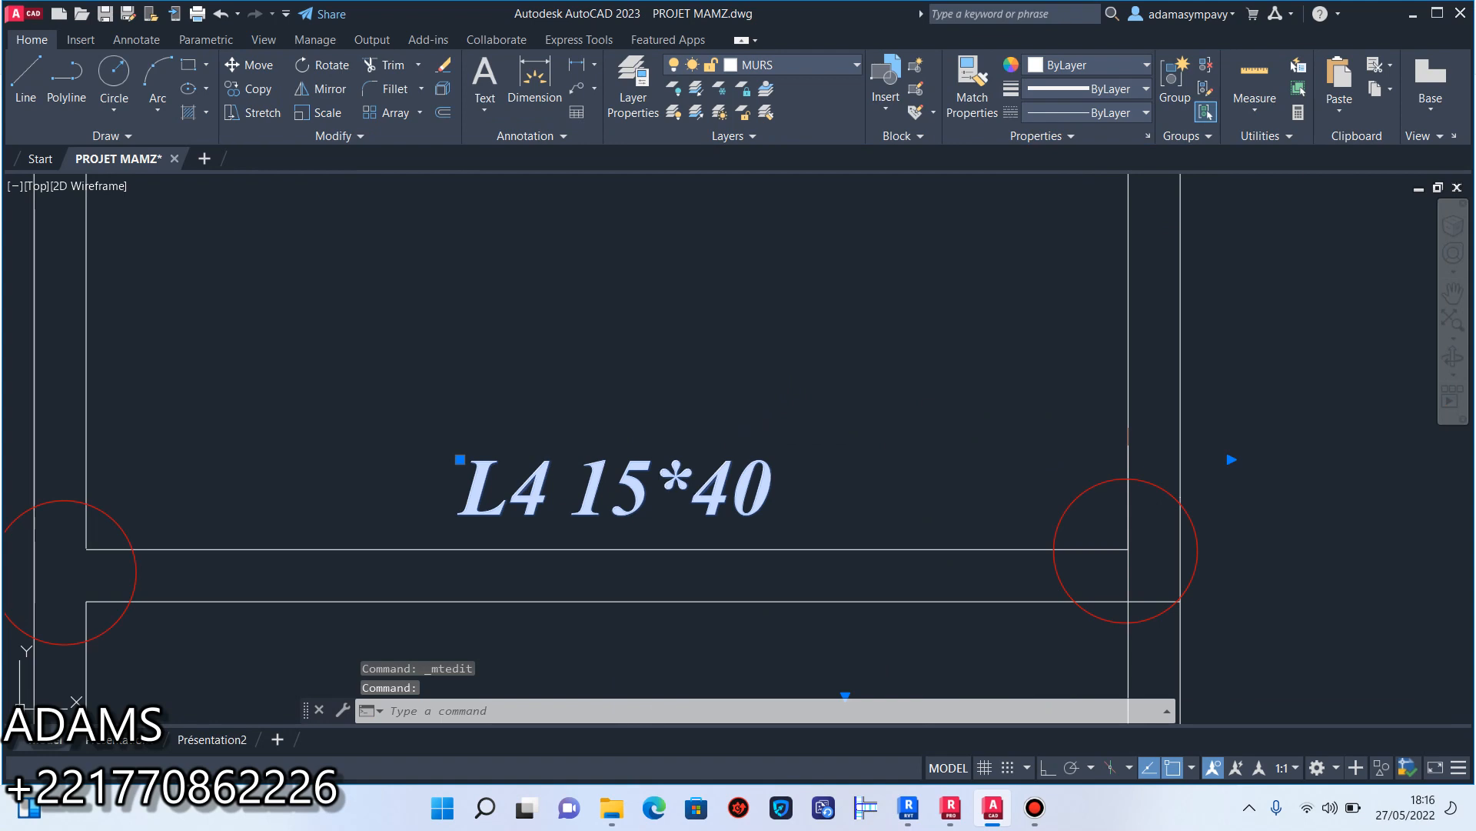
left_click_drag(548, 469, 527, 468)
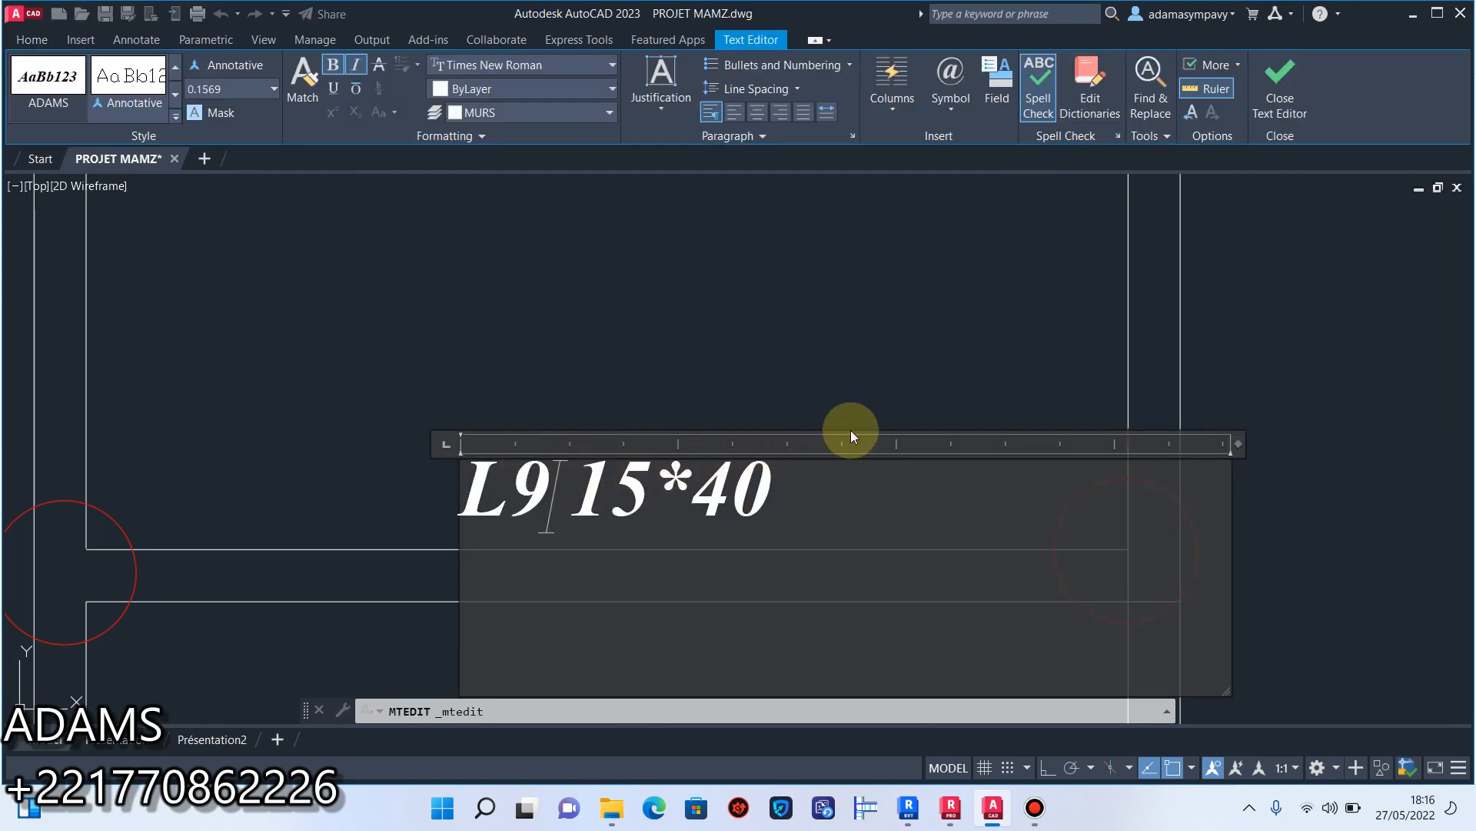
scroll(850, 435, "down", 6)
left_click(859, 368)
Change the beam label above the two small right-hand rooms to "L10 15*40".
scroll(830, 391, "up", 4)
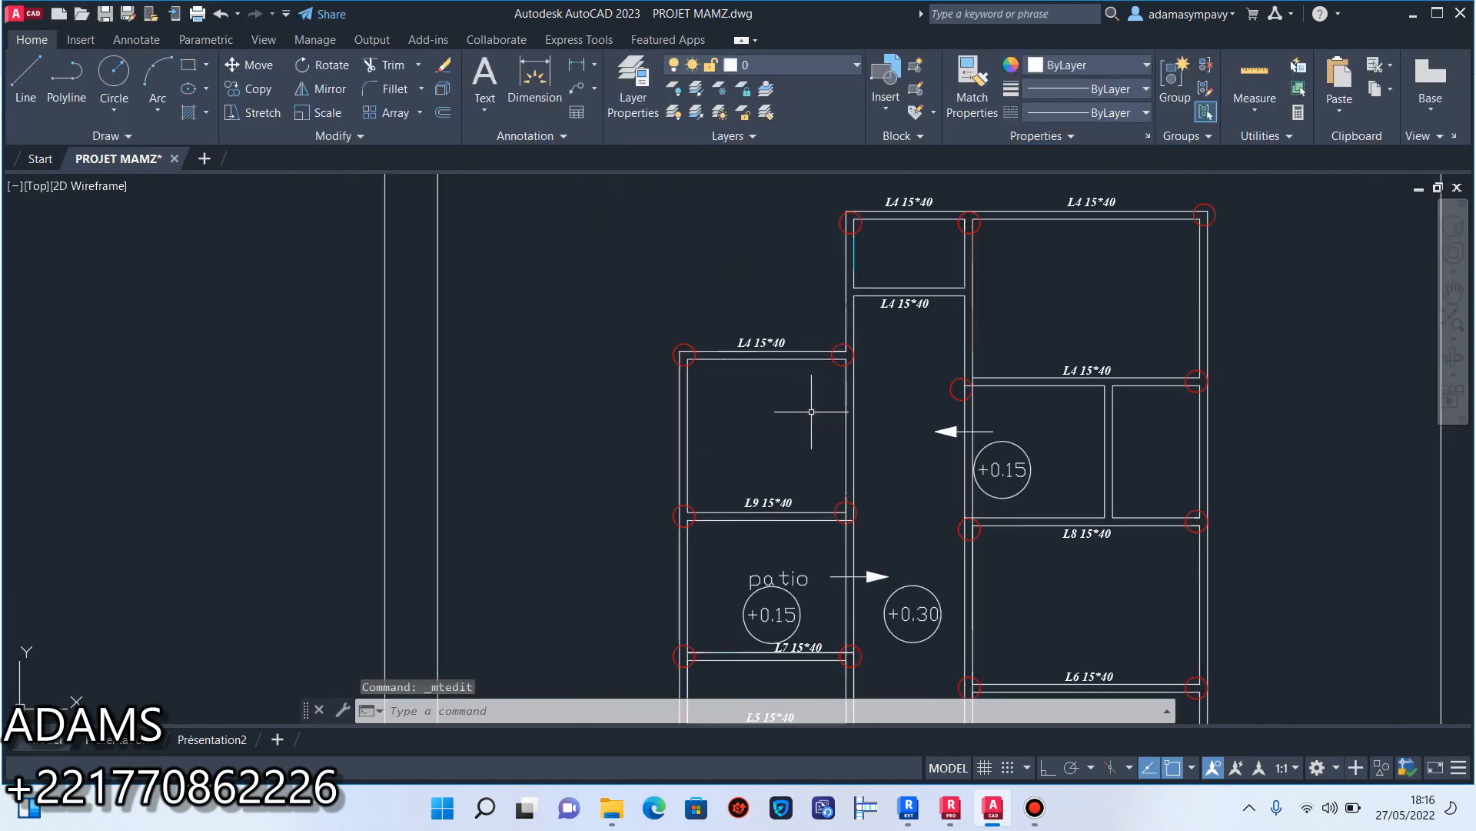
scroll(907, 372, "down", 2)
scroll(1098, 330, "up", 10)
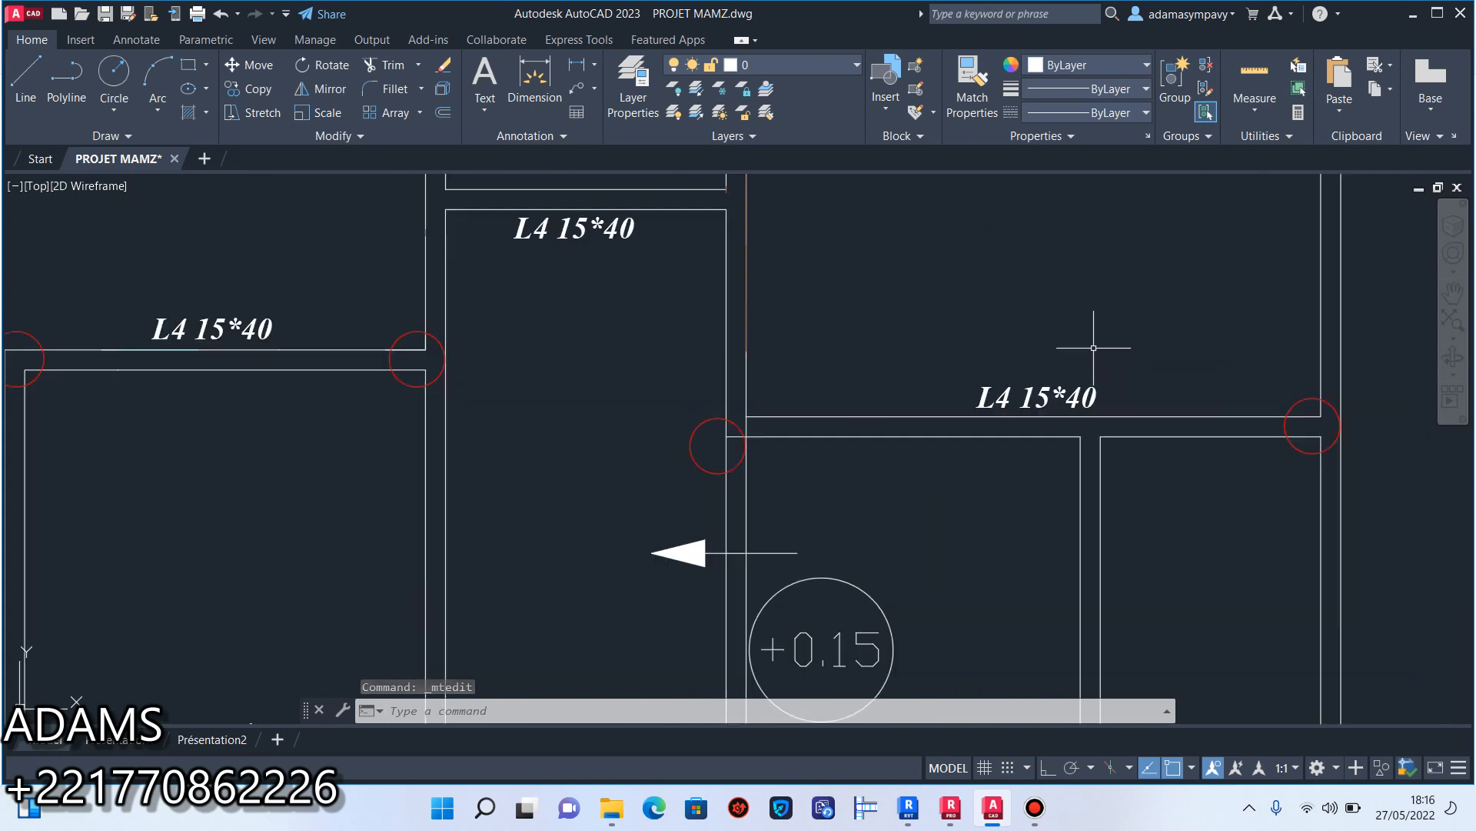
double_click(932, 422)
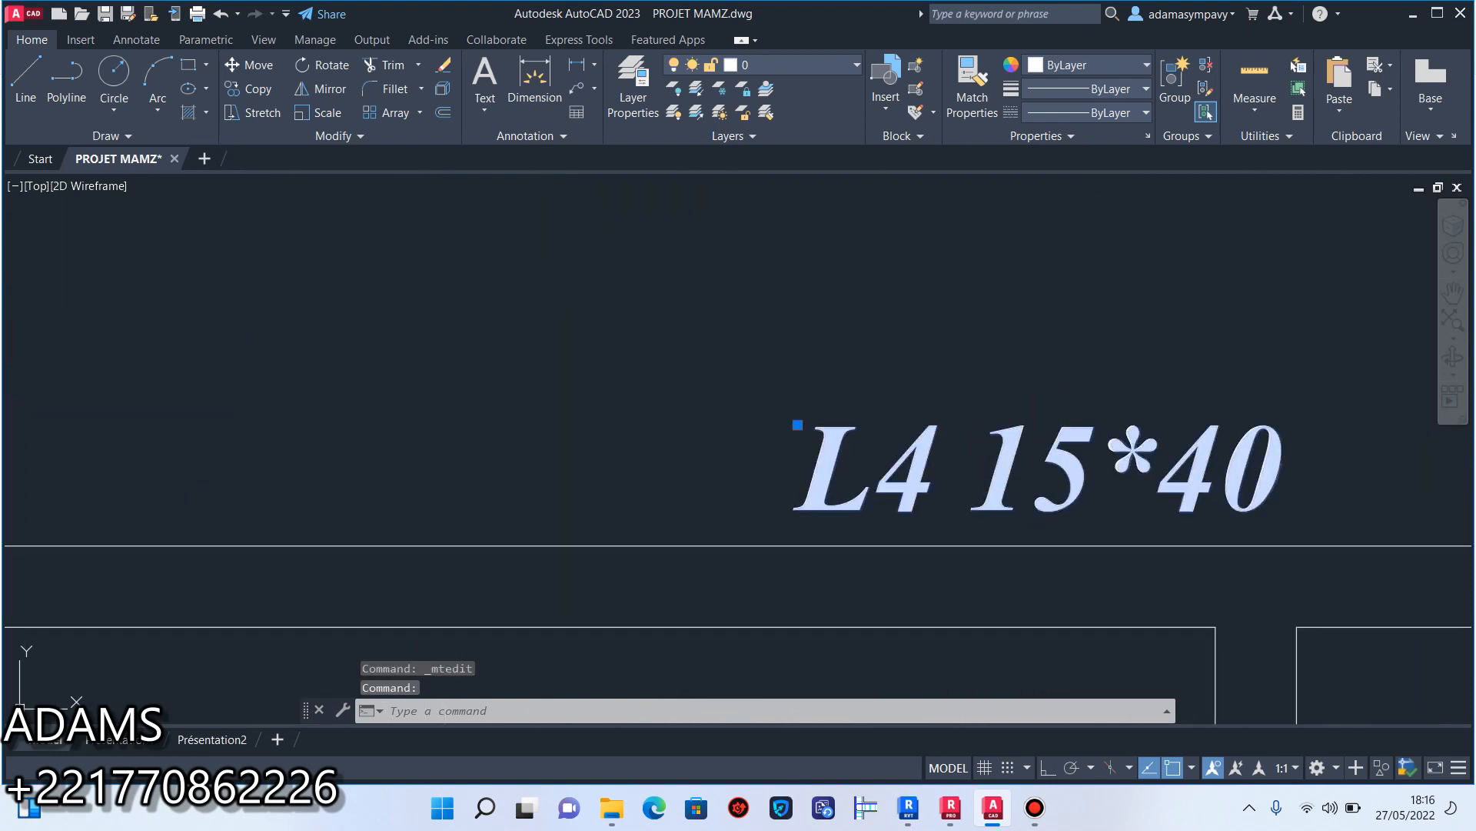
left_click_drag(946, 447, 892, 446)
type("10")
left_click(1018, 357)
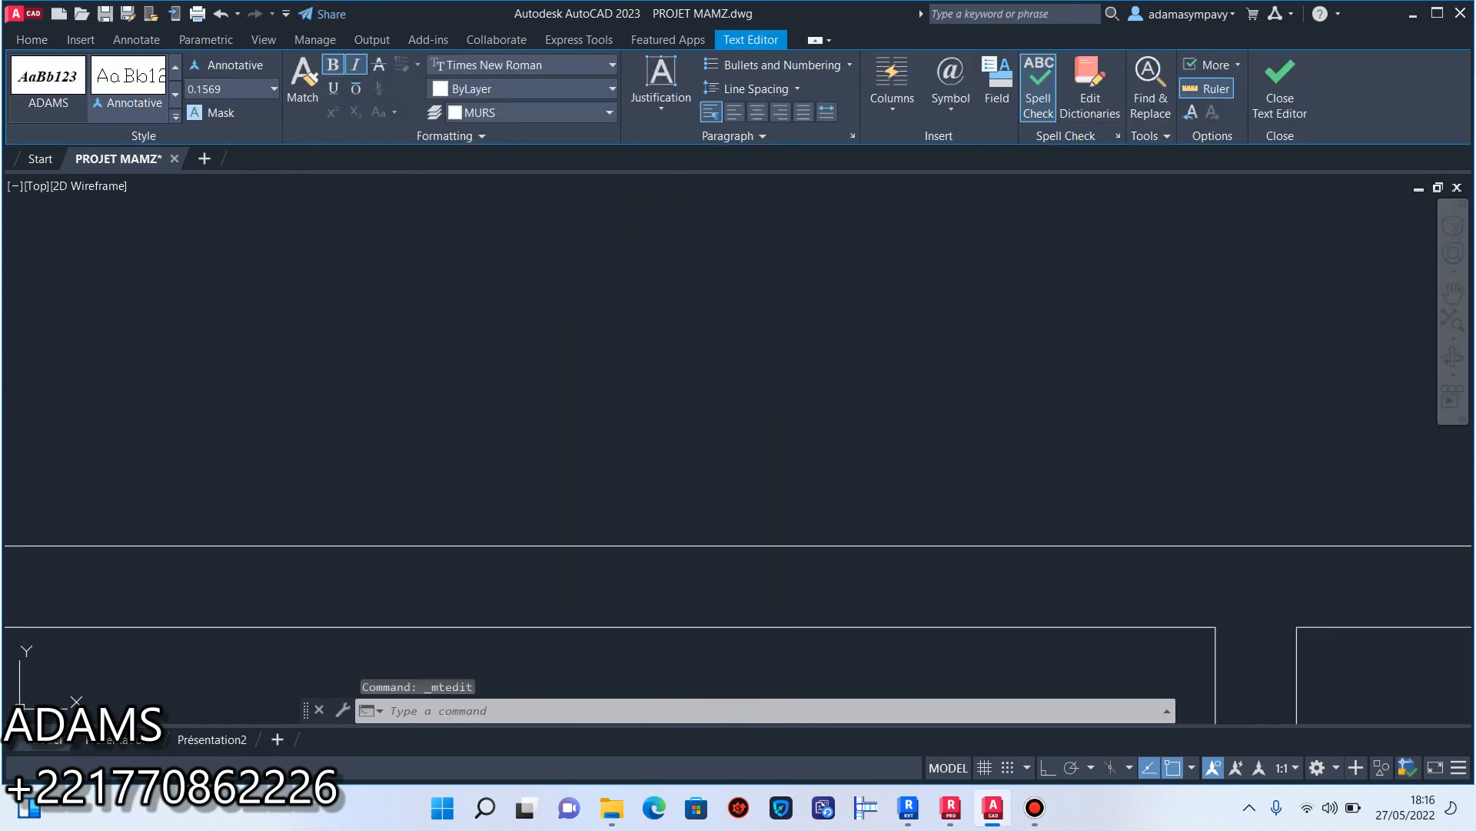
Change the beam label on the upper-left room's outer wall to "L11 15*40".
scroll(1025, 356, "down", 10)
middle_click_drag(911, 366, 1086, 445)
scroll(706, 408, "up", 6)
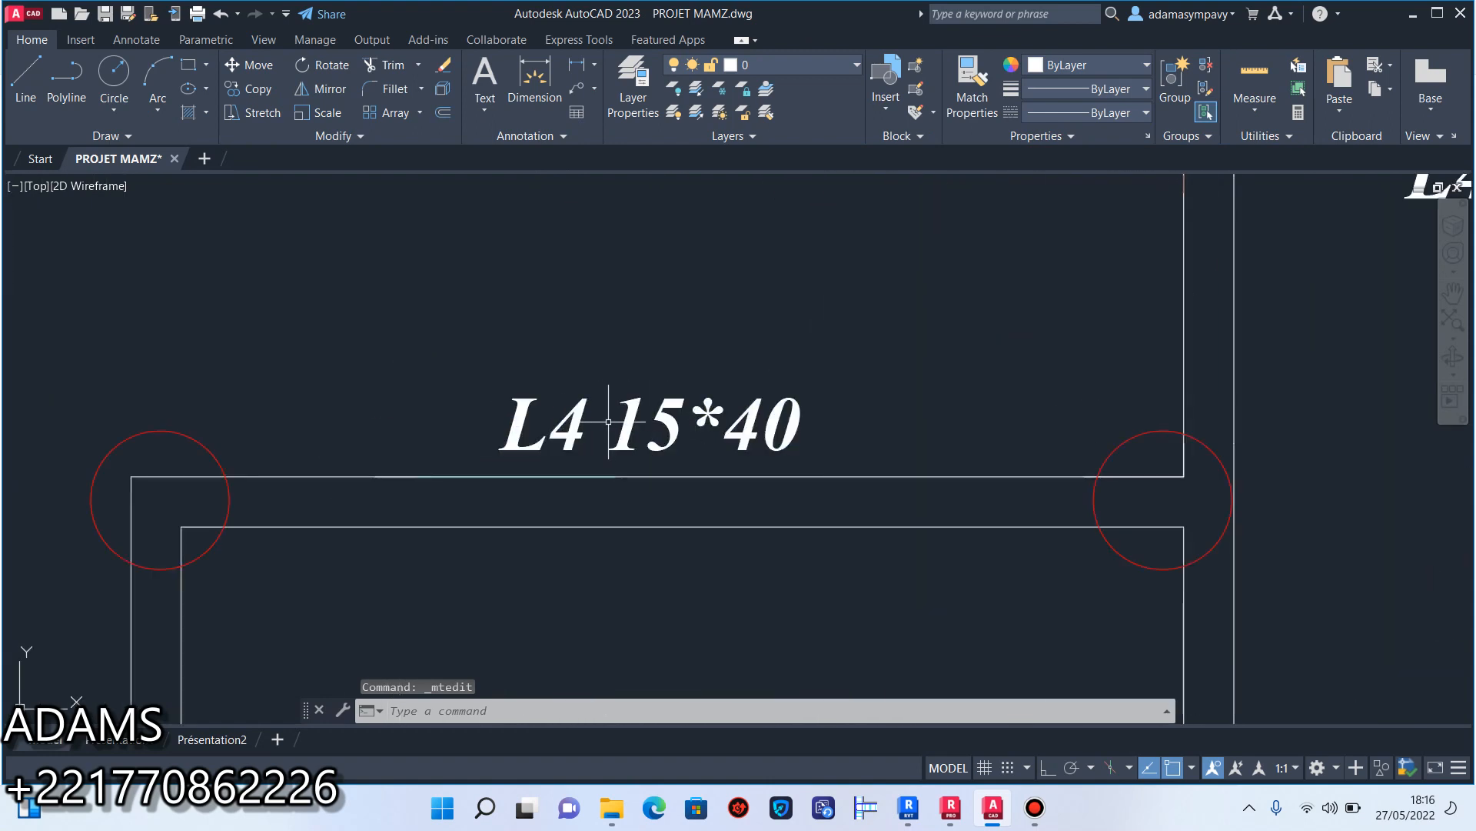
left_click(586, 412)
double_click(573, 406)
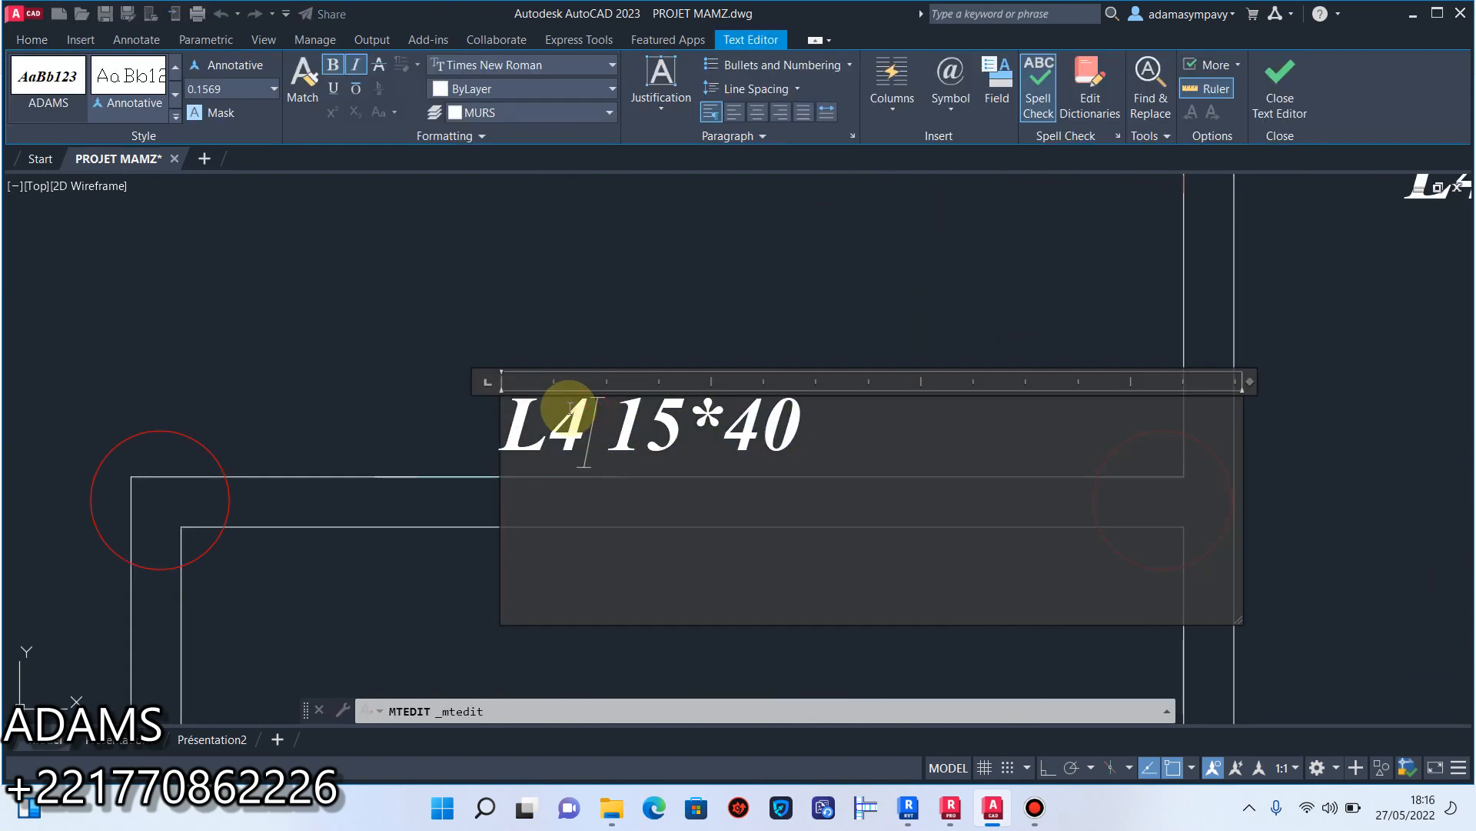
type("11")
left_click(734, 333)
Change the beam label at the cross wall heading the corridor to "L12 15*40".
scroll(818, 330, "down", 5)
scroll(877, 345, "up", 5)
double_click(853, 374)
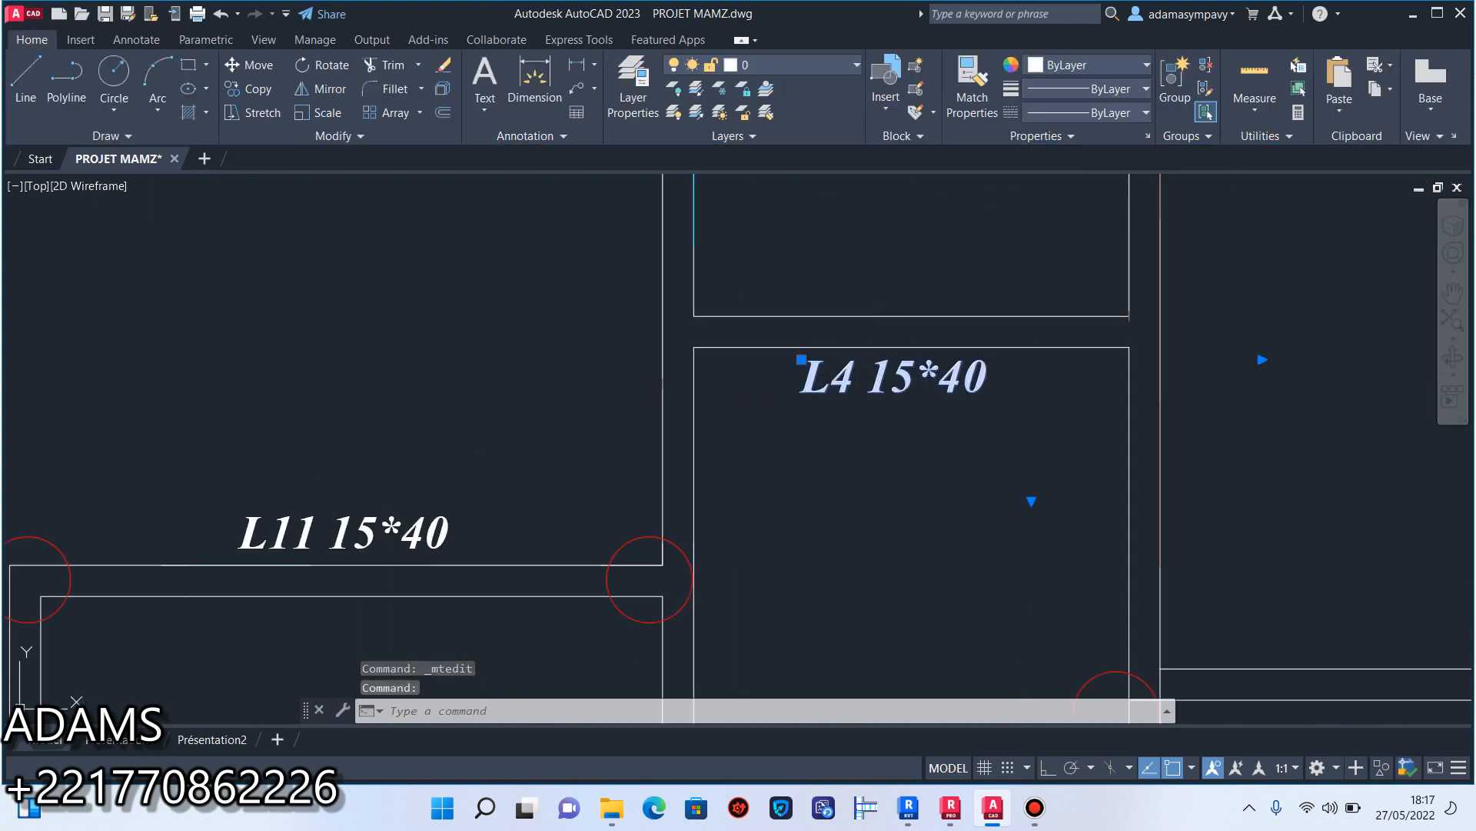
type("12")
left_click(860, 309)
Move the L12 15*40 label from below to just above its cross wall at the head of the corridor.
scroll(876, 381, "down", 6)
middle_click_drag(877, 381, 884, 331)
scroll(868, 334, "up", 6)
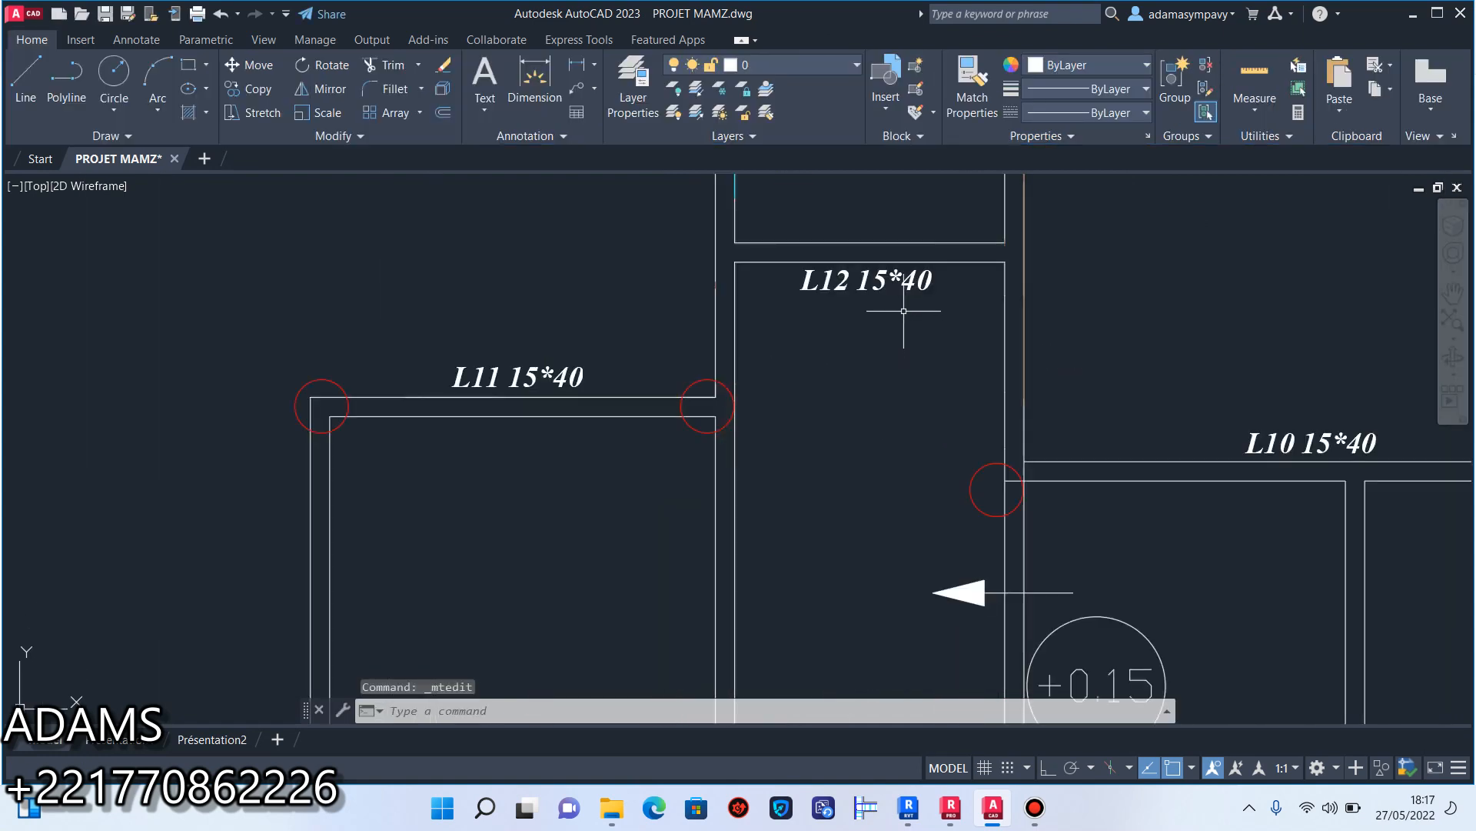
left_click(756, 415)
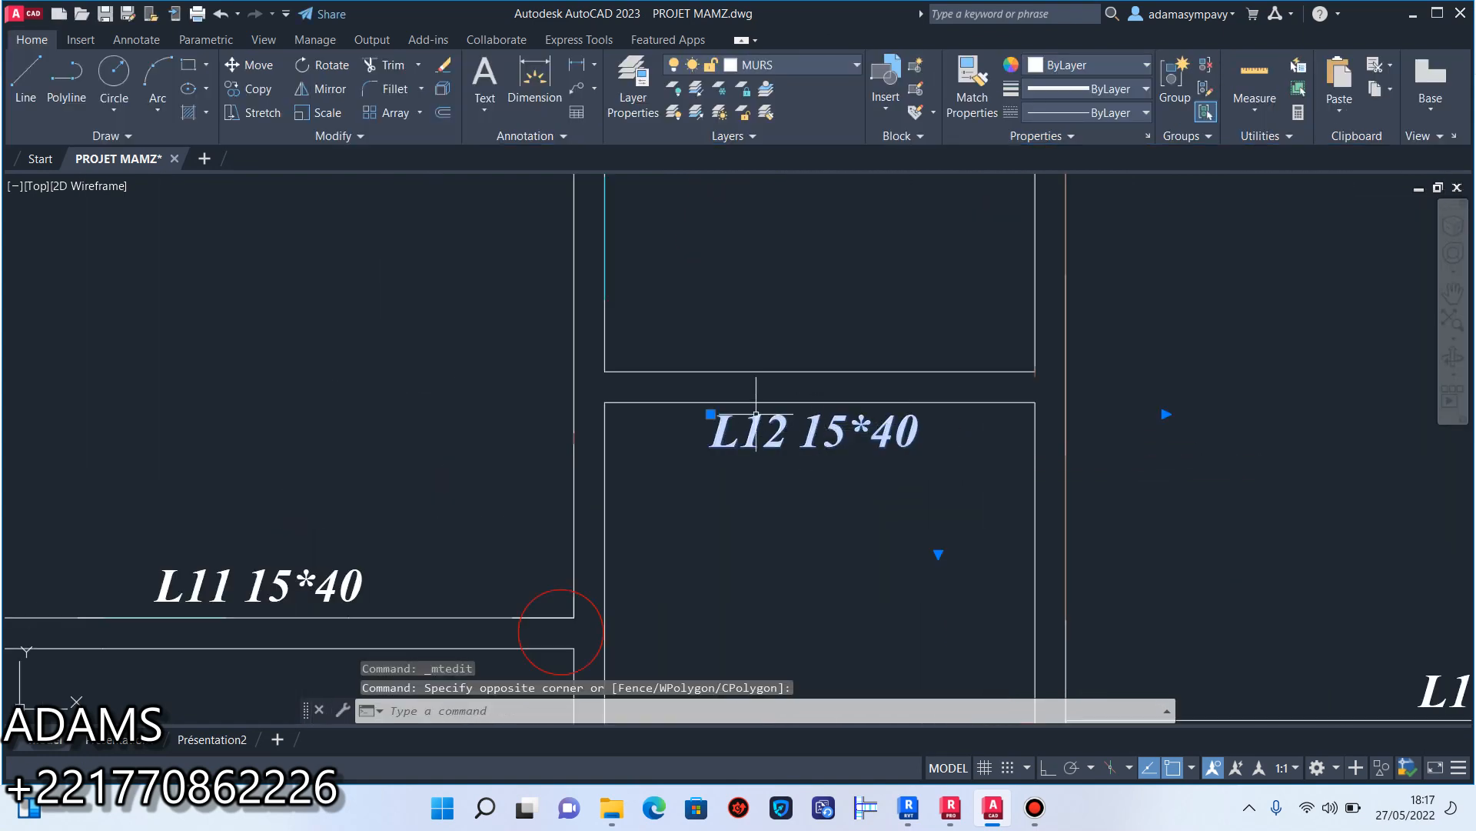
left_click(711, 414)
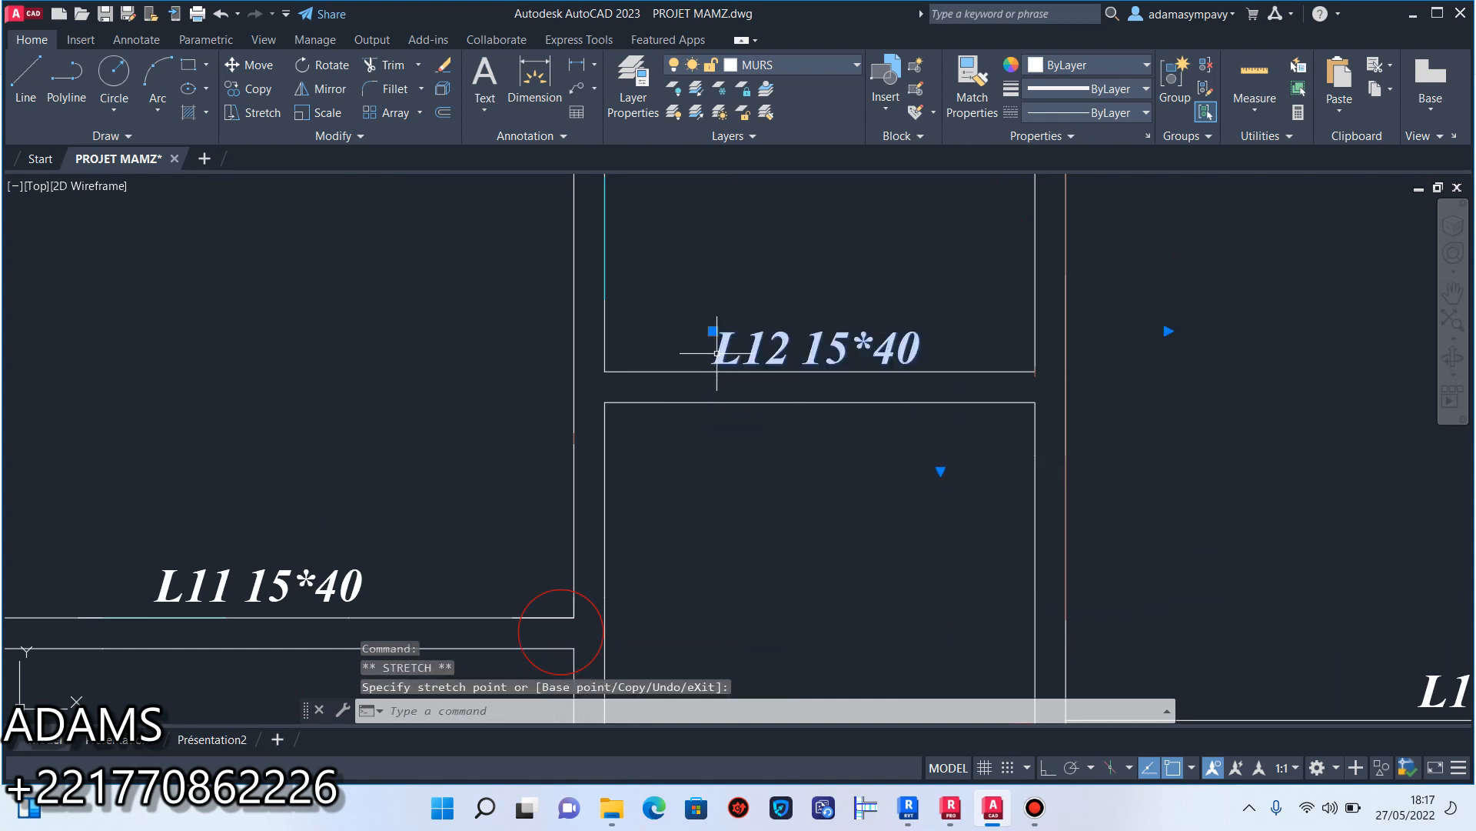
Move the L12 15*40 label back to just below its cross wall at the head of the corridor.
key("Escape")
scroll(742, 477, "down", 2)
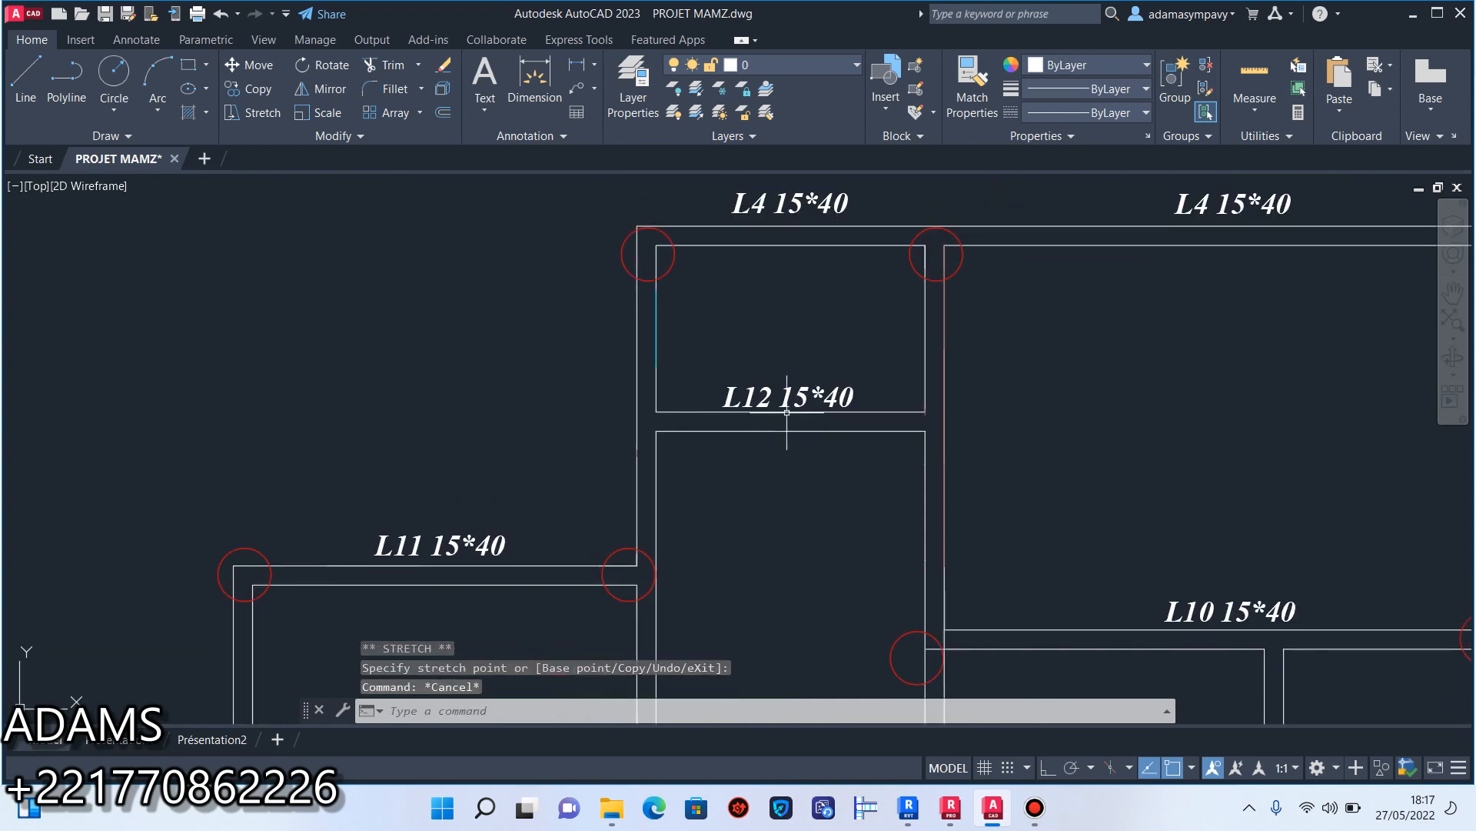
left_click(852, 389)
left_click(827, 392)
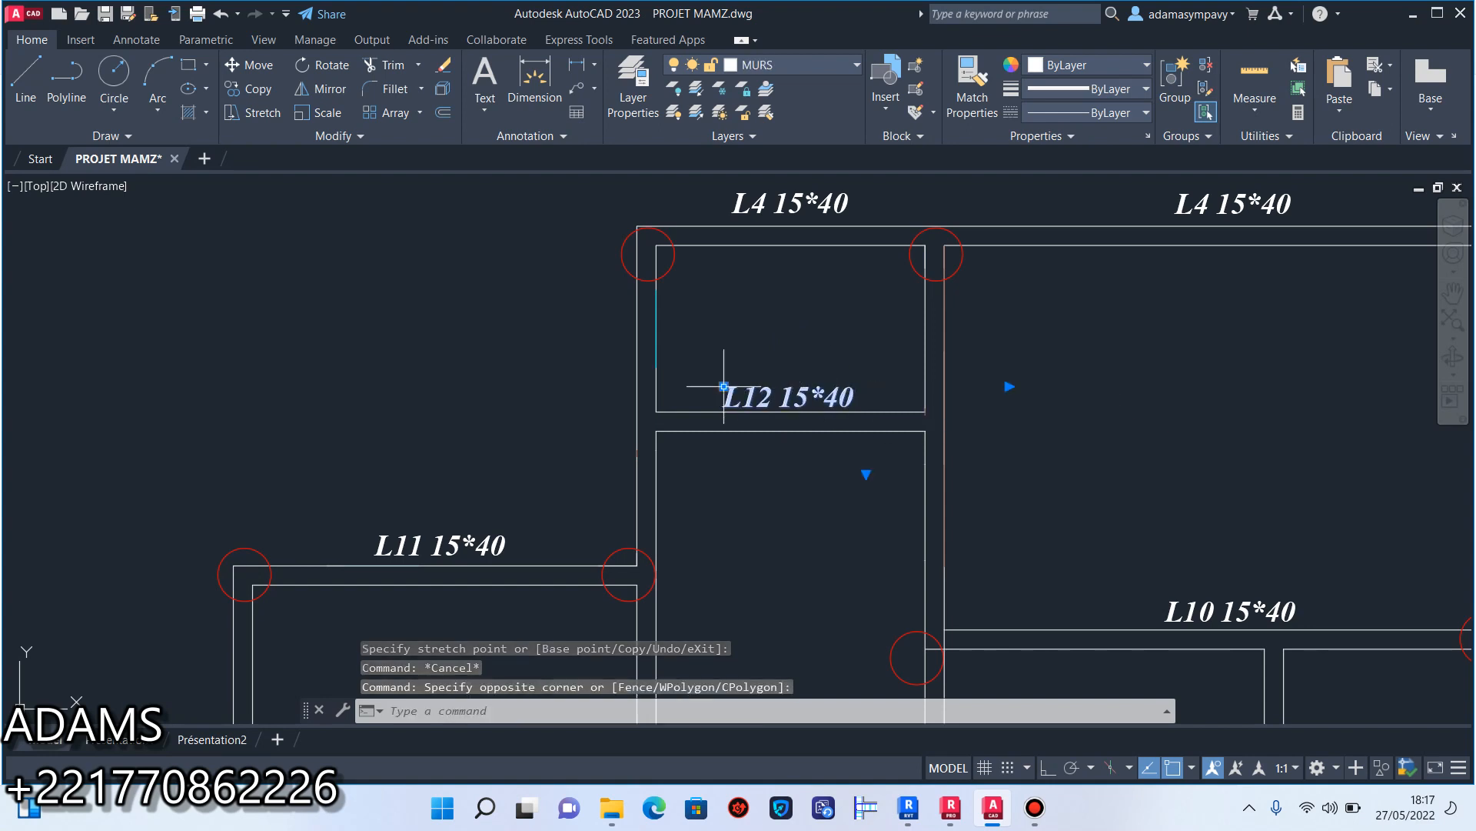
left_click(722, 388)
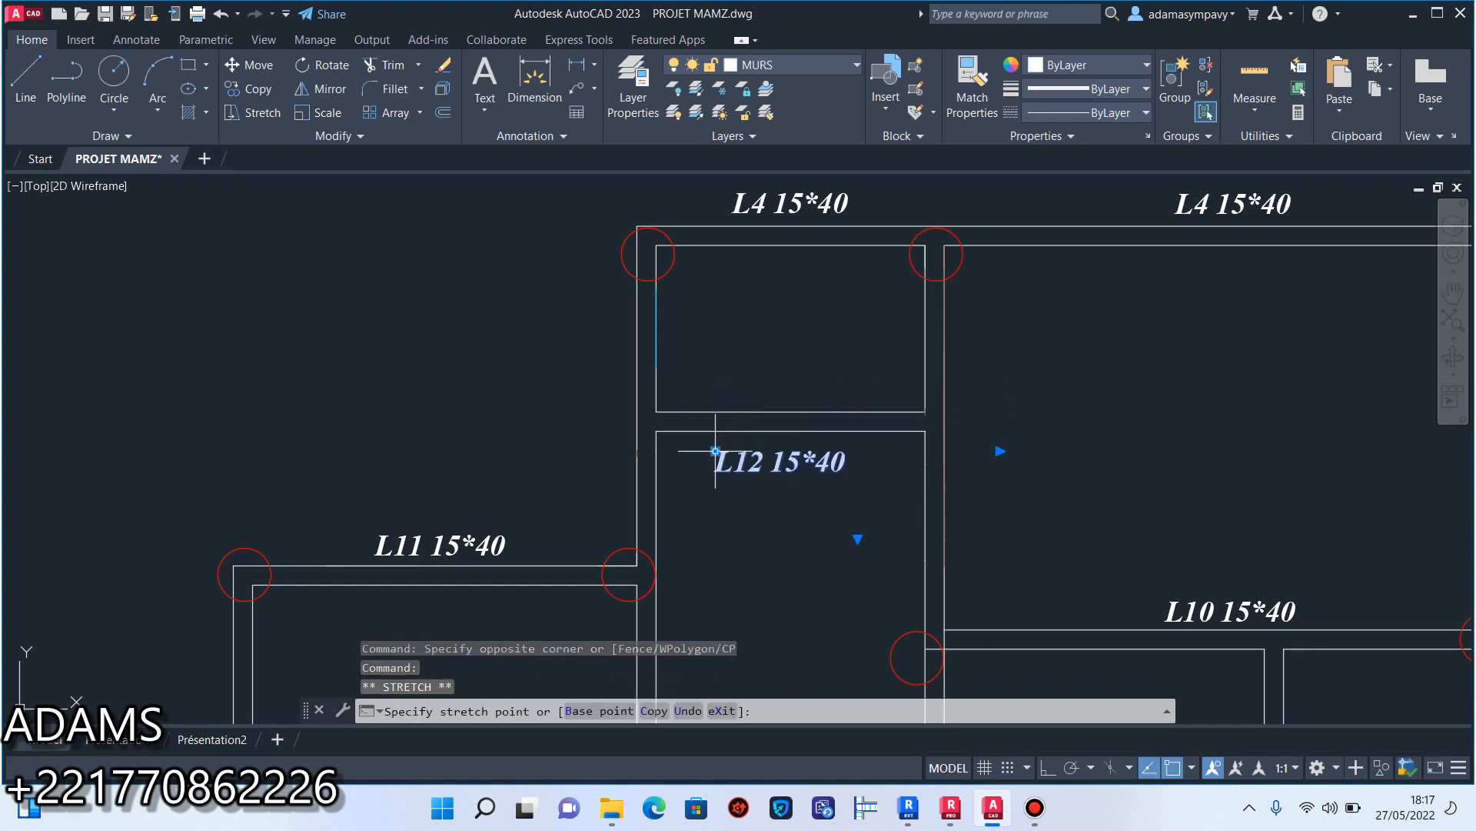
left_click(721, 460)
scroll(811, 373, "down", 3)
middle_click_drag(820, 366, 841, 282)
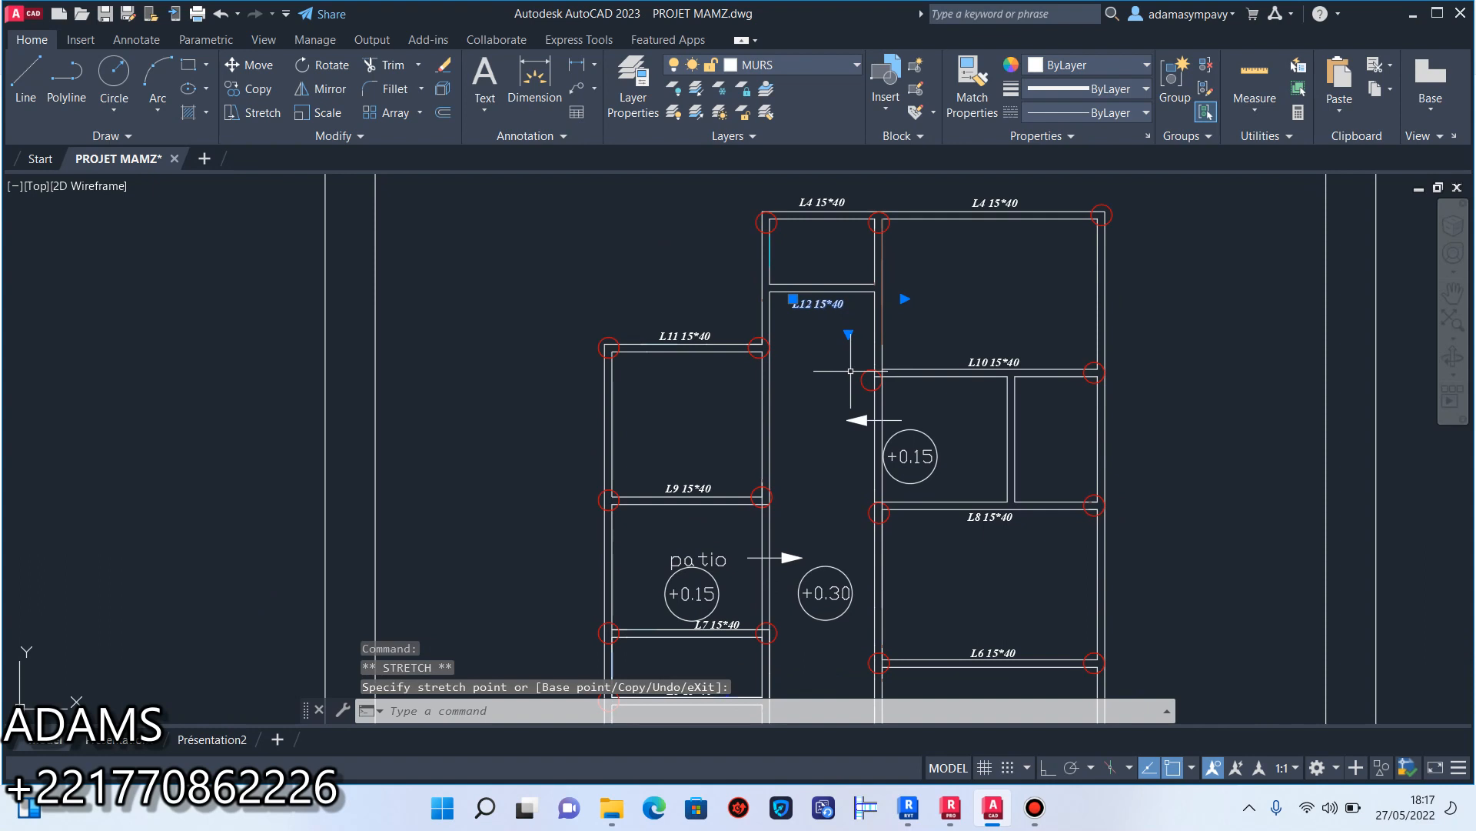
middle_click_drag(854, 371, 839, 440)
scroll(791, 300, "up", 3)
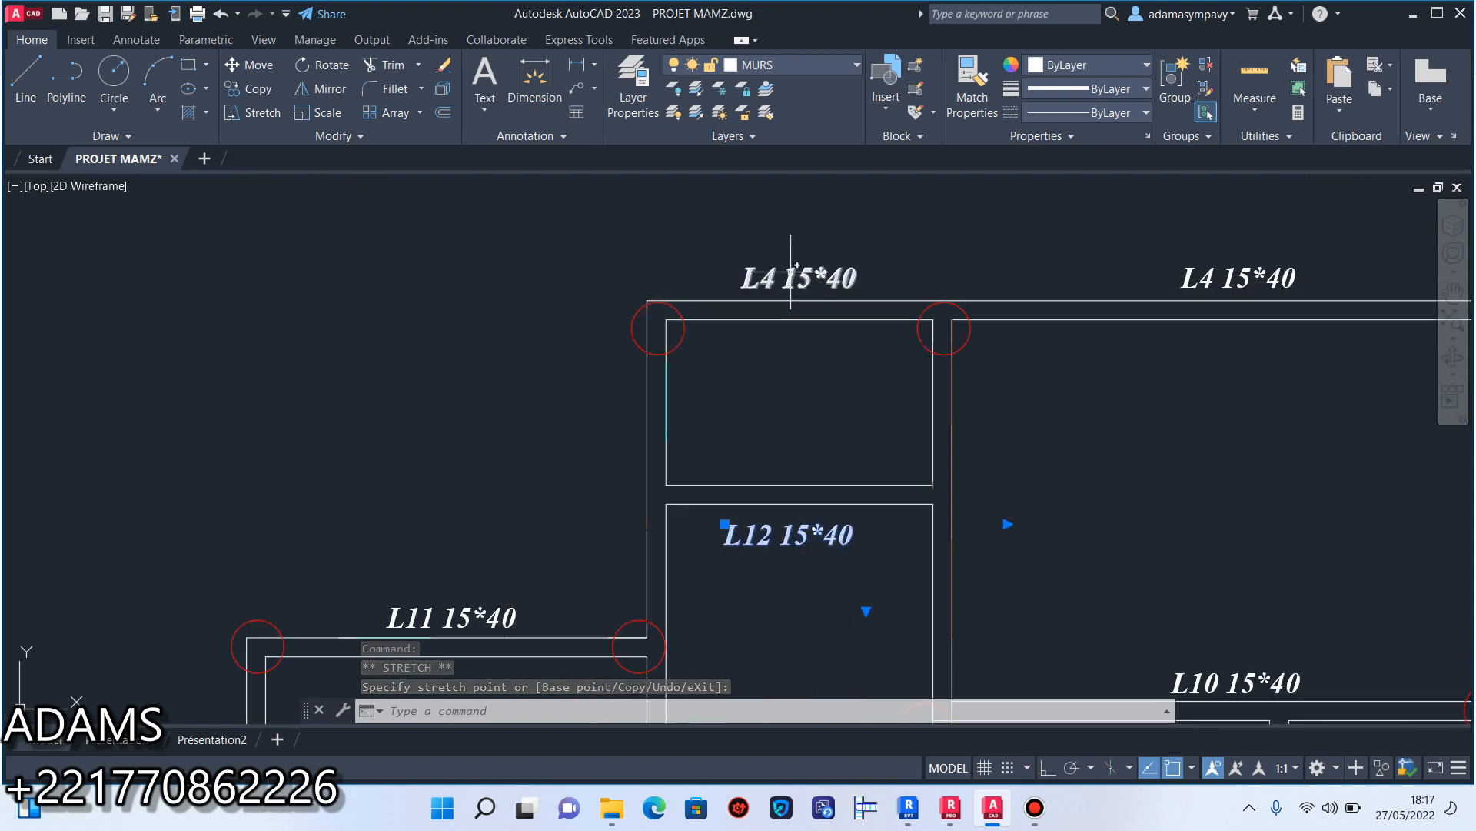
key("Escape")
Change the L4 label above the small room at the head of the corridor to "L13 15*40".
scroll(764, 273, "up", 2)
left_click(780, 269)
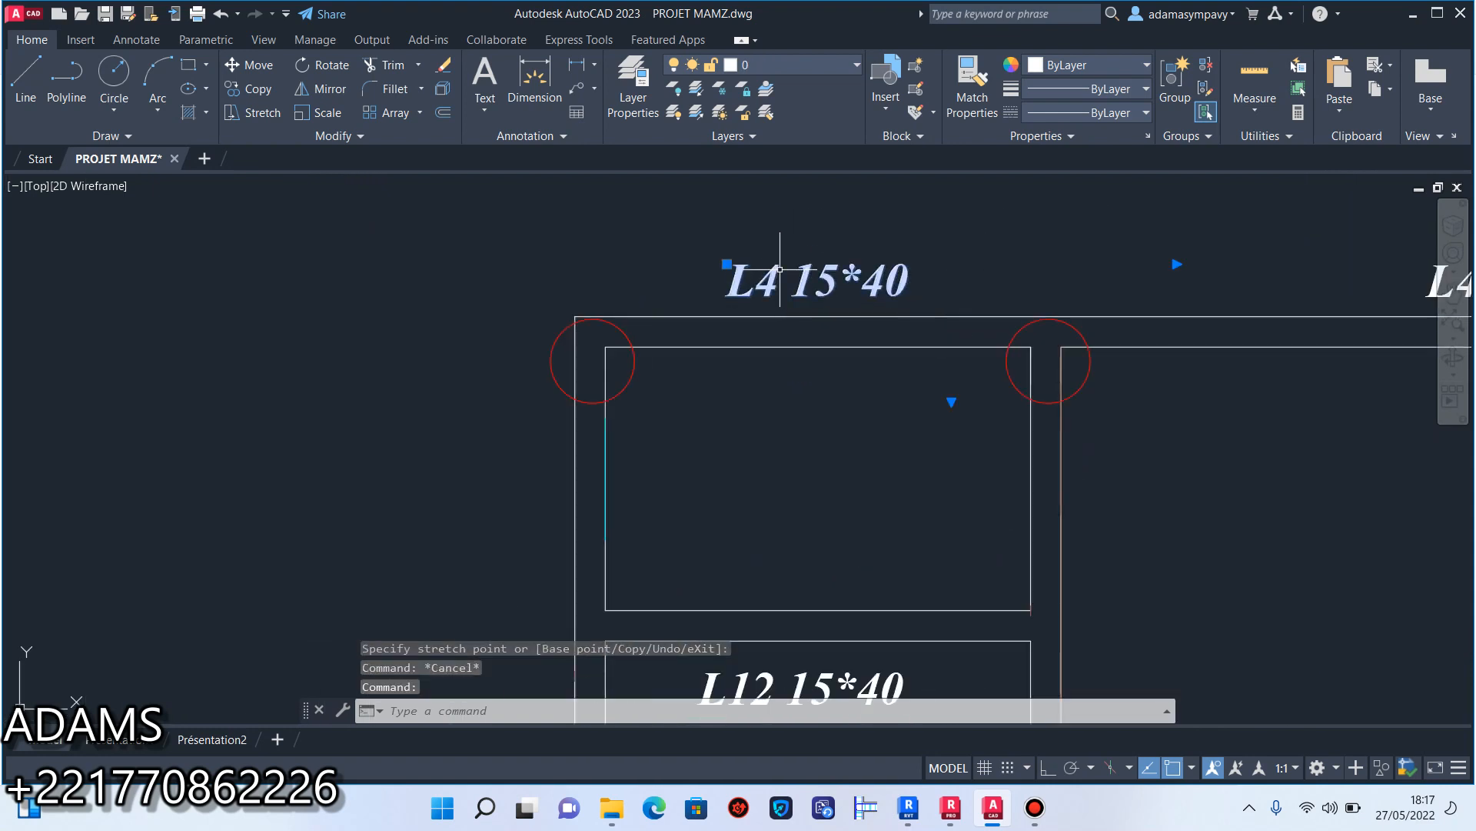
double_click(775, 274)
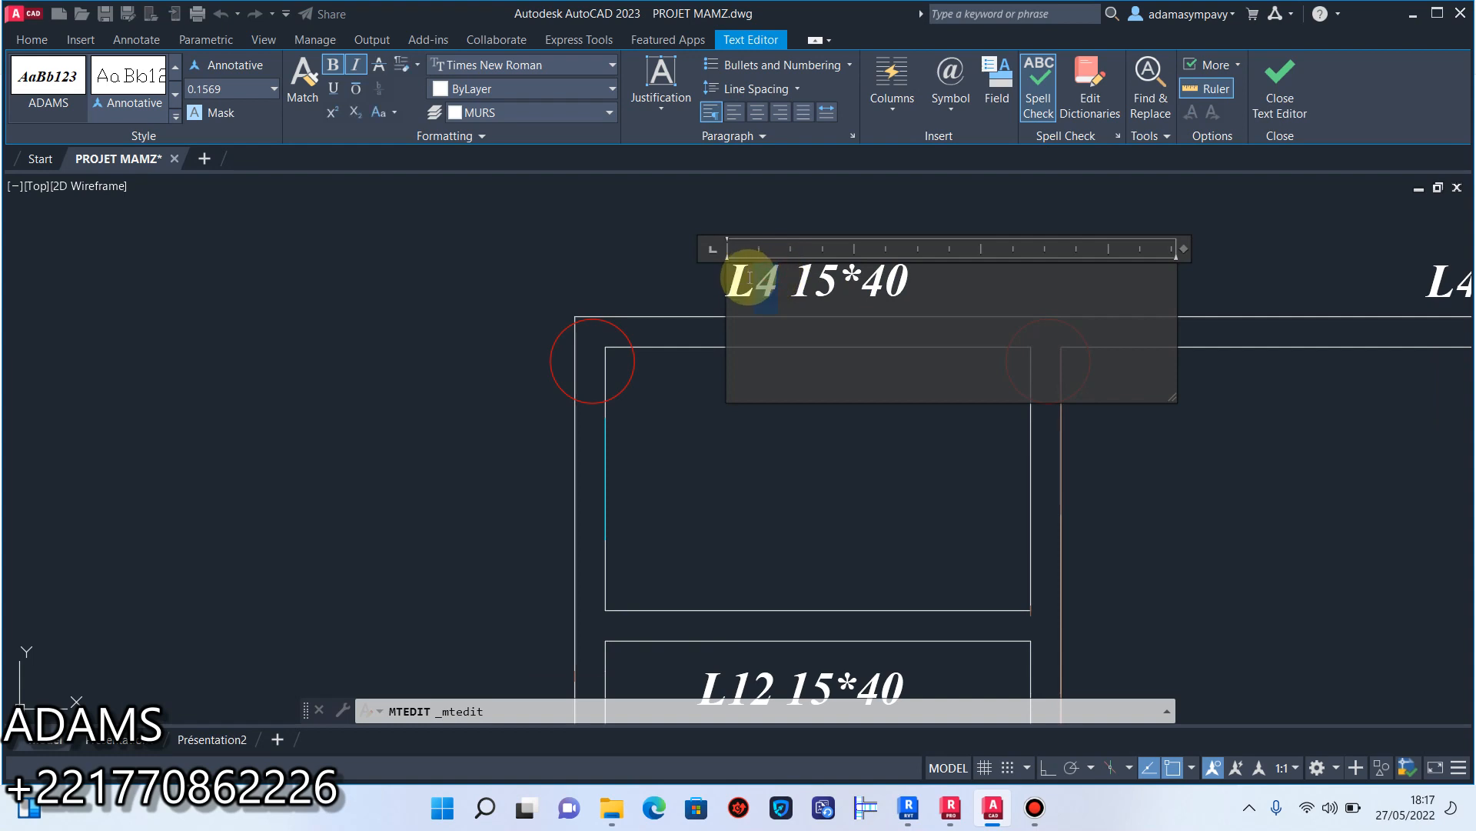
type("13")
left_click(749, 379)
scroll(1005, 363, "down", 3)
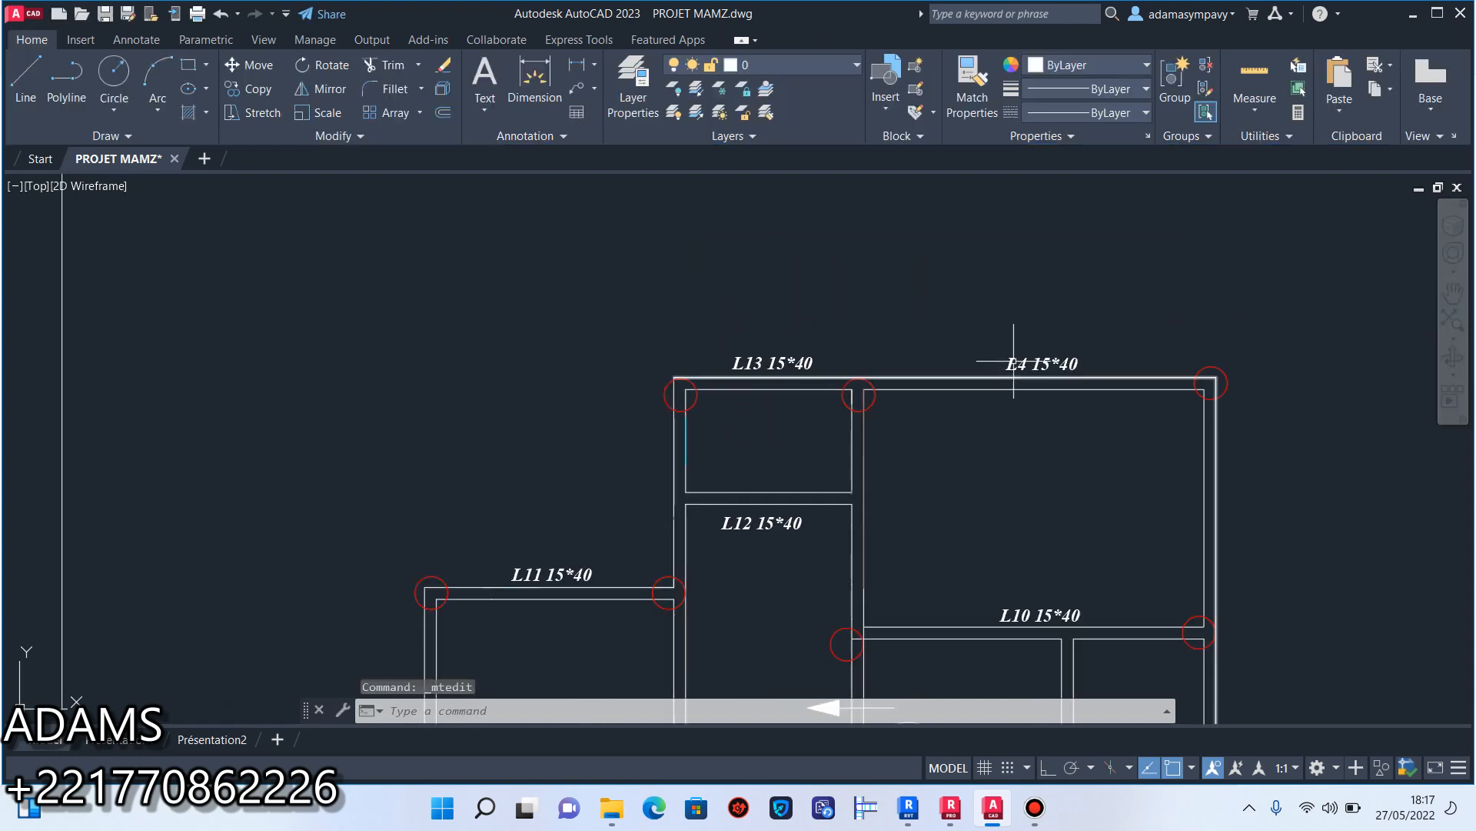
Change the beam label above the upper-right room's outer wall to "L14 15*40".
scroll(997, 350, "up", 5)
left_click(977, 343)
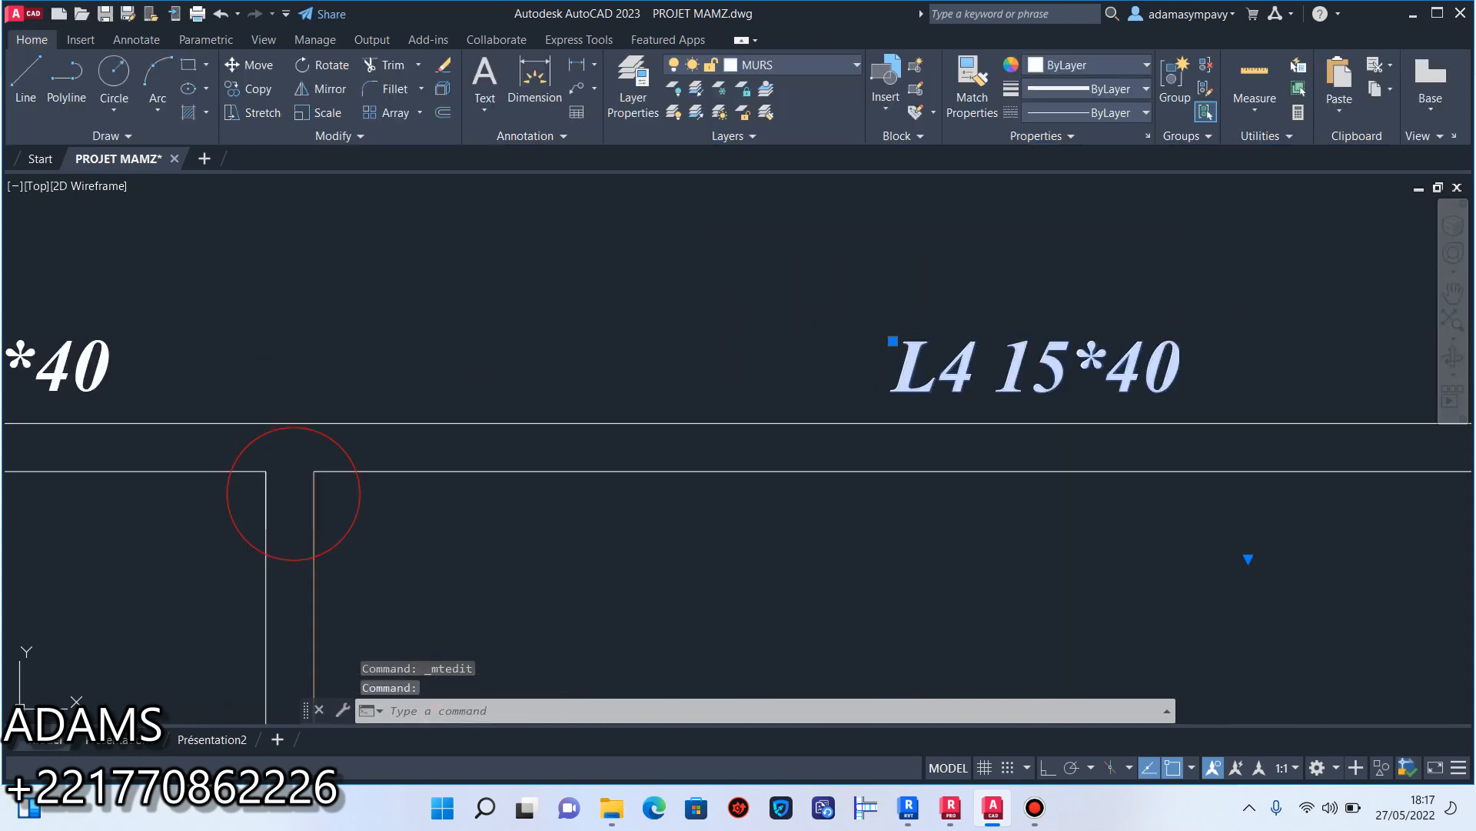
double_click(951, 366)
type("1")
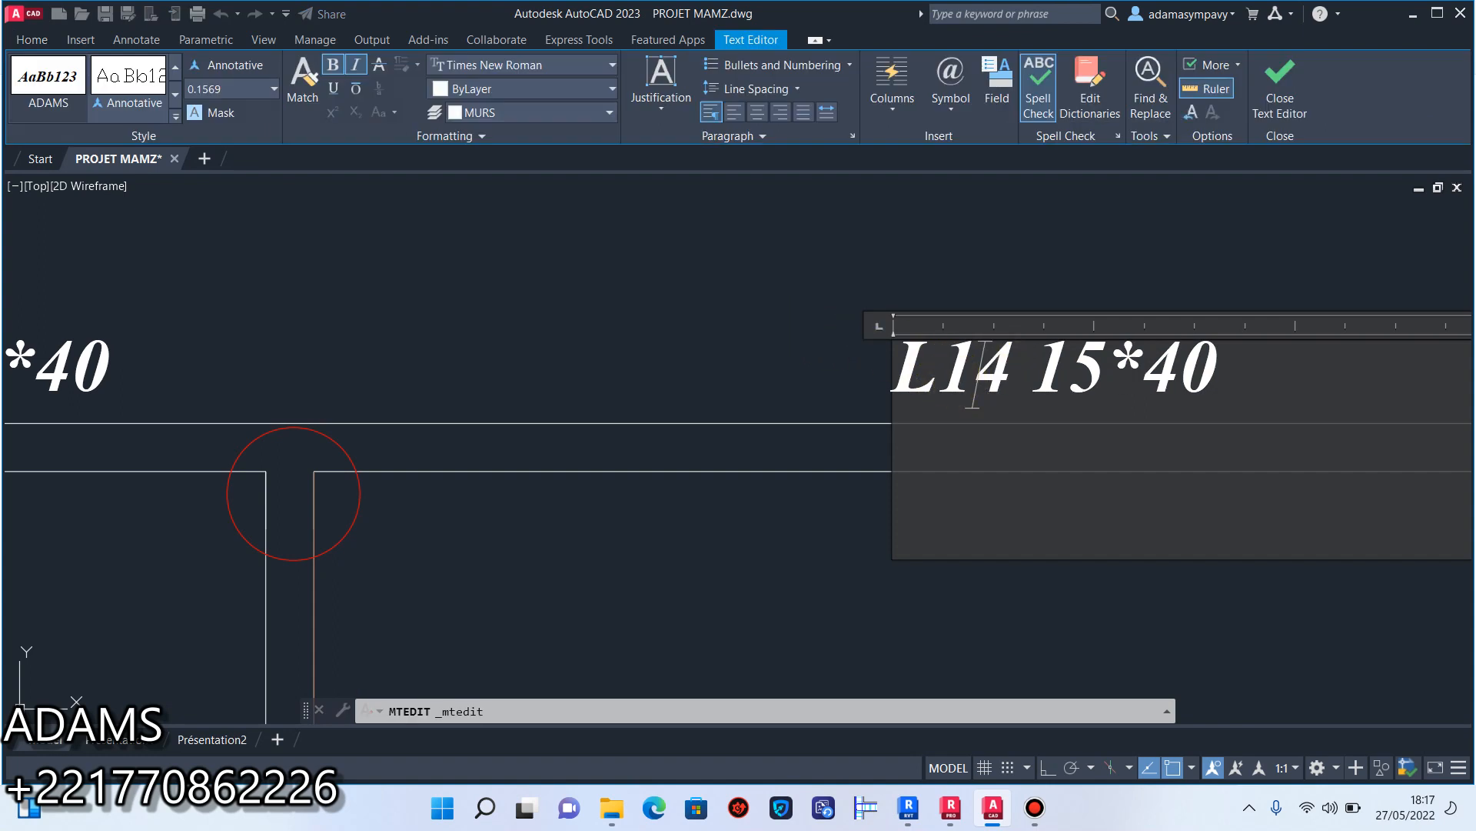
left_click(995, 288)
Copy the L14 15*40 label down to the garage's left outer wall.
scroll(1000, 362, "down", 6)
middle_click_drag(955, 376, 970, 300)
scroll(965, 356, "down", 4)
middle_click_drag(912, 455, 946, 244)
scroll(996, 232, "up", 3)
scroll(985, 242, "down", 3)
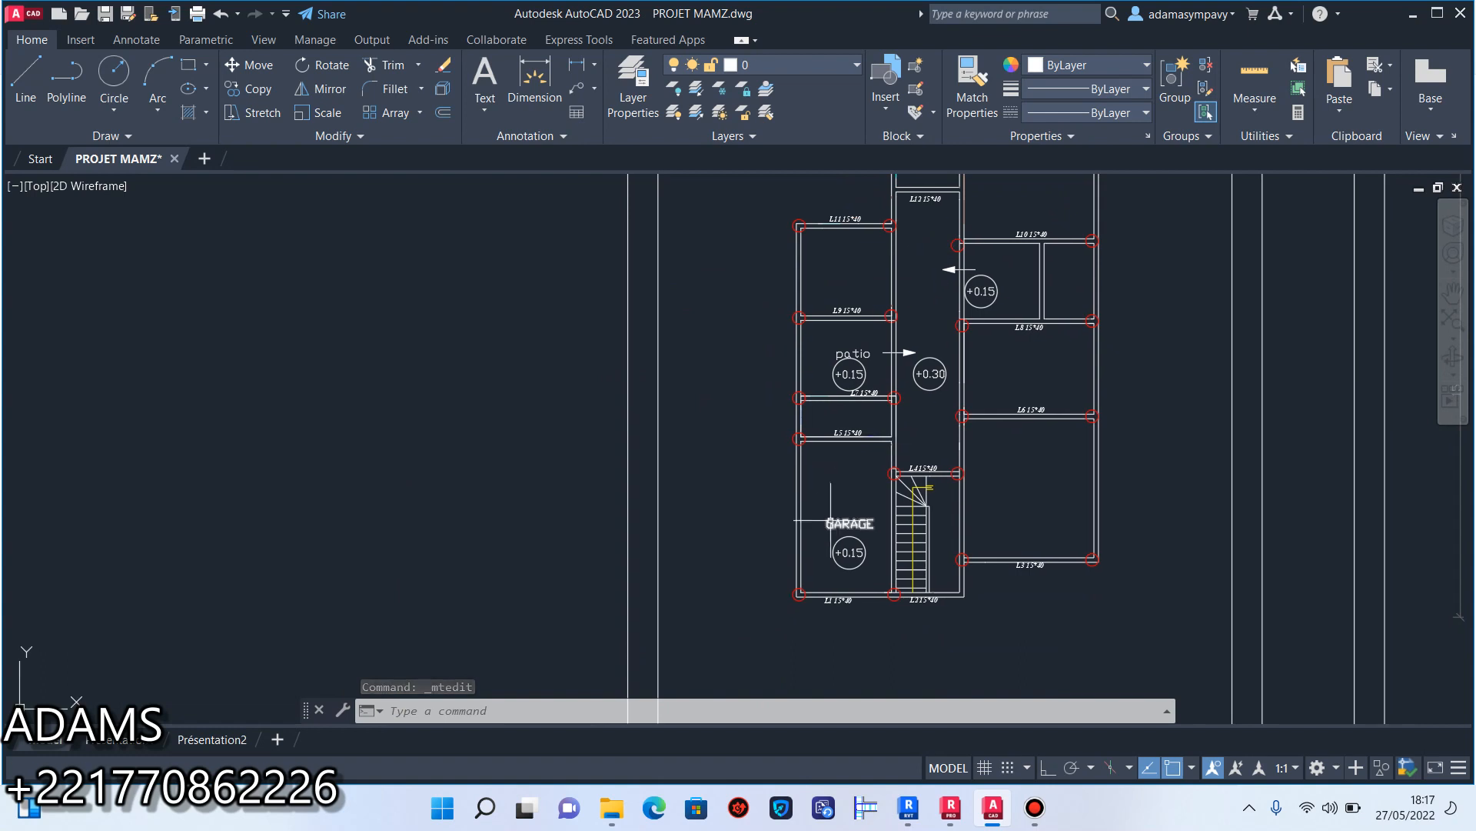
scroll(894, 497, "down", 1)
middle_click_drag(912, 358, 898, 459)
scroll(976, 366, "up", 5)
left_click(992, 469)
left_click(618, 328)
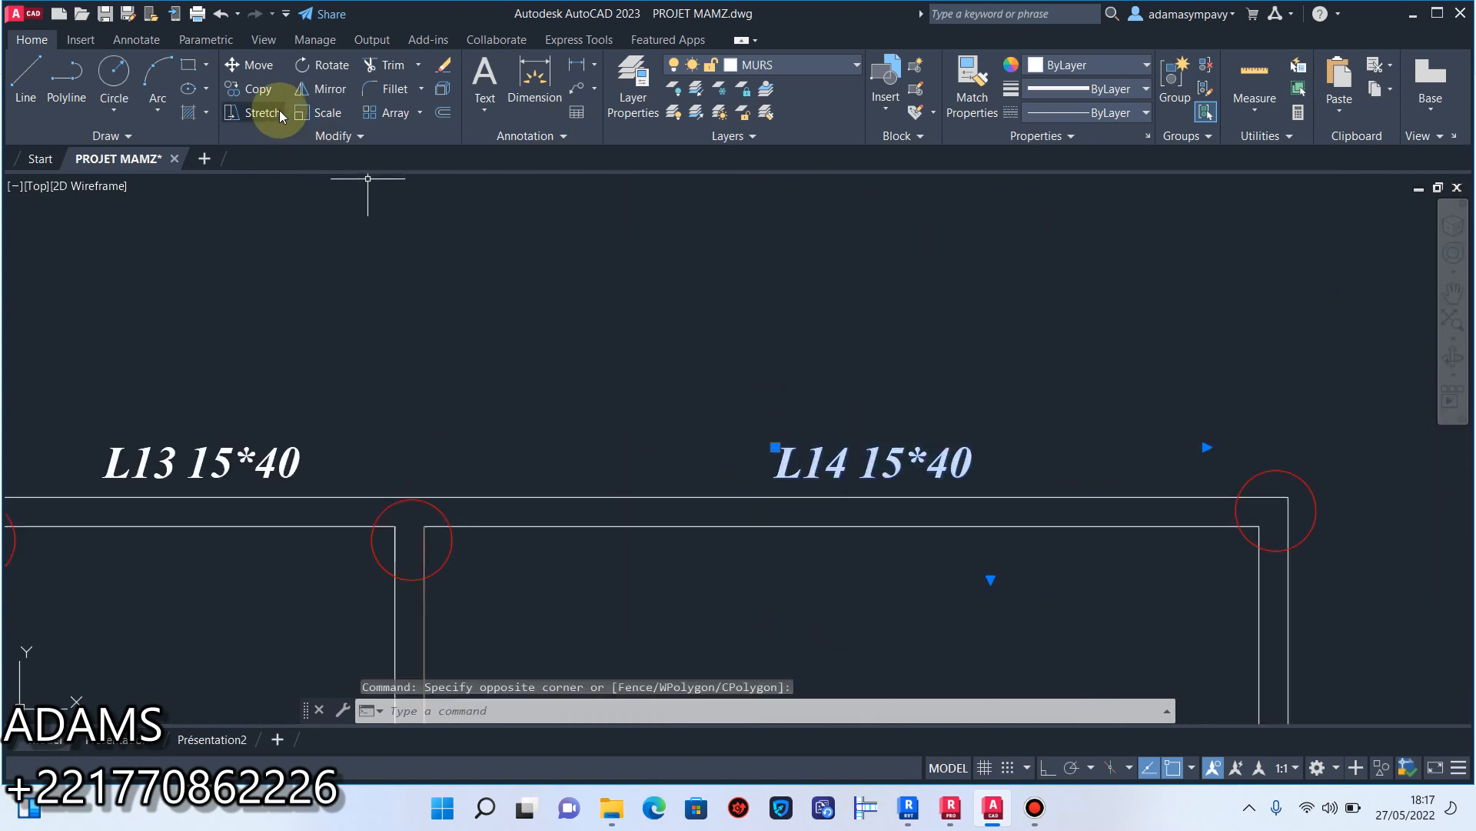
left_click(249, 88)
left_click(873, 350)
scroll(873, 350, "down", 5)
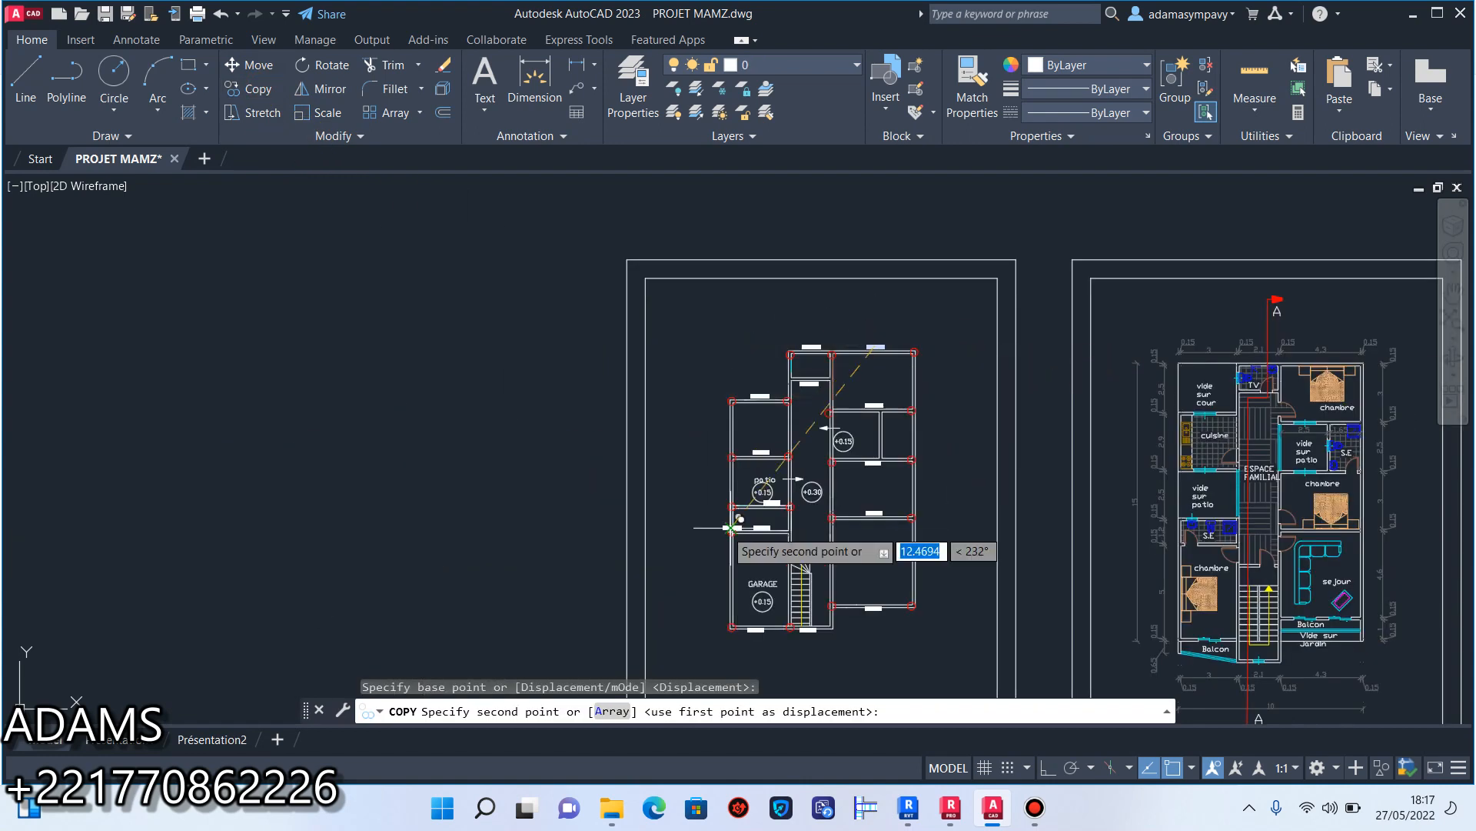
scroll(729, 615, "up", 8)
left_click(697, 463)
key("Escape")
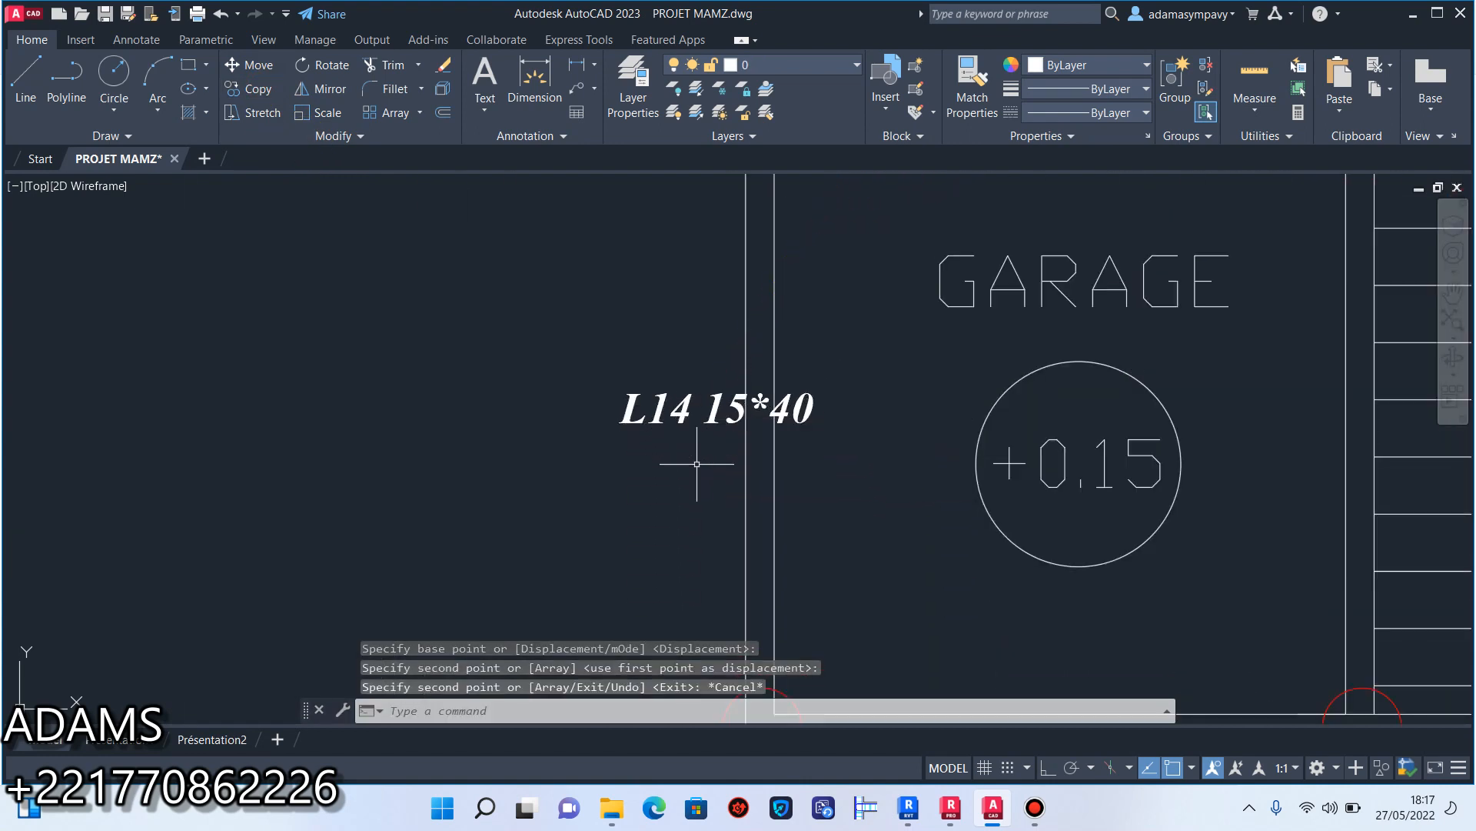
Rotate the copied L14 label beside the garage to vertical with Ortho mode on.
left_click(697, 463)
left_click(494, 369)
left_click(320, 66)
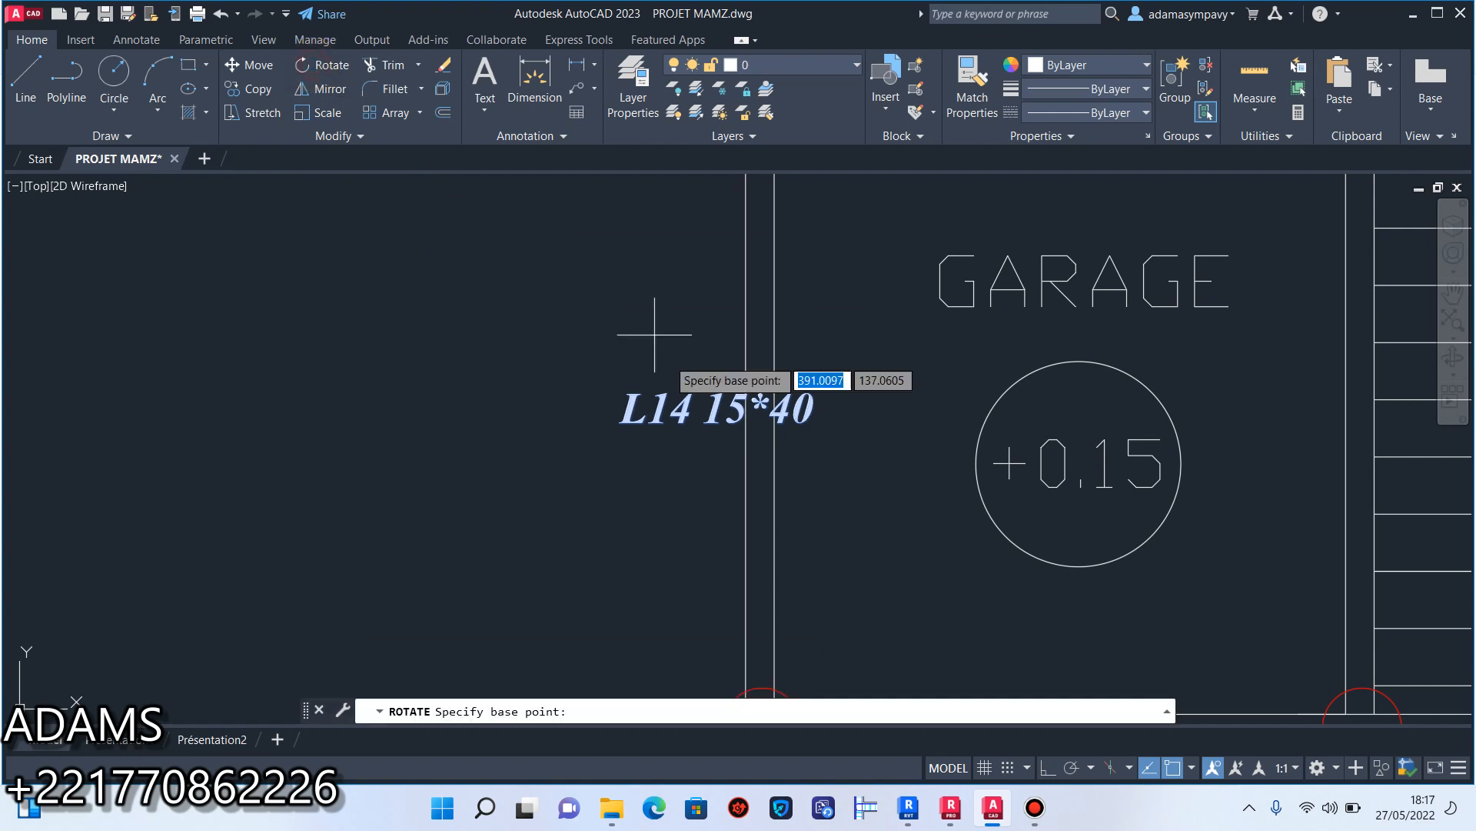
left_click(673, 408)
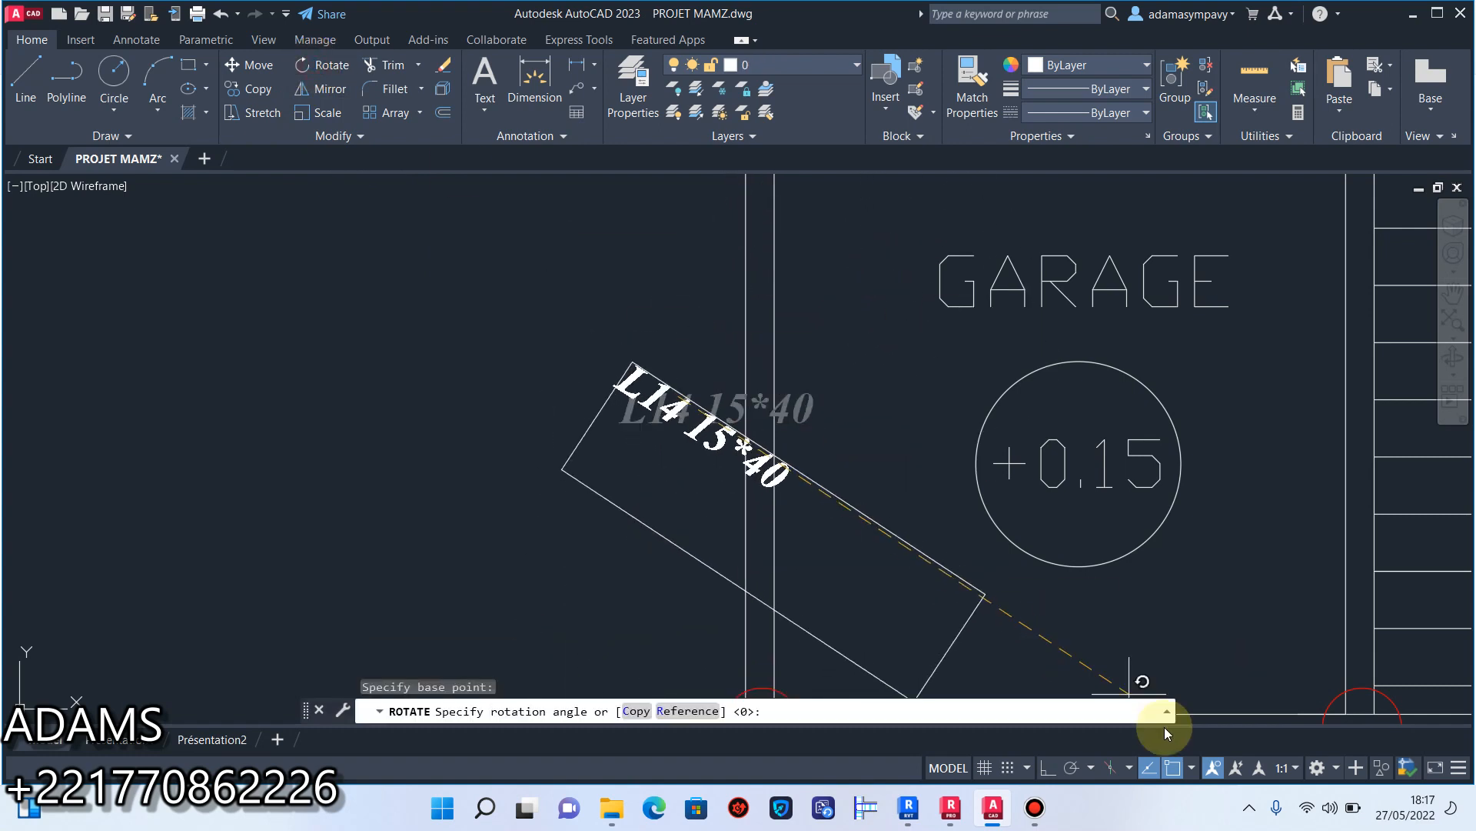
left_click(1047, 767)
left_click(674, 296)
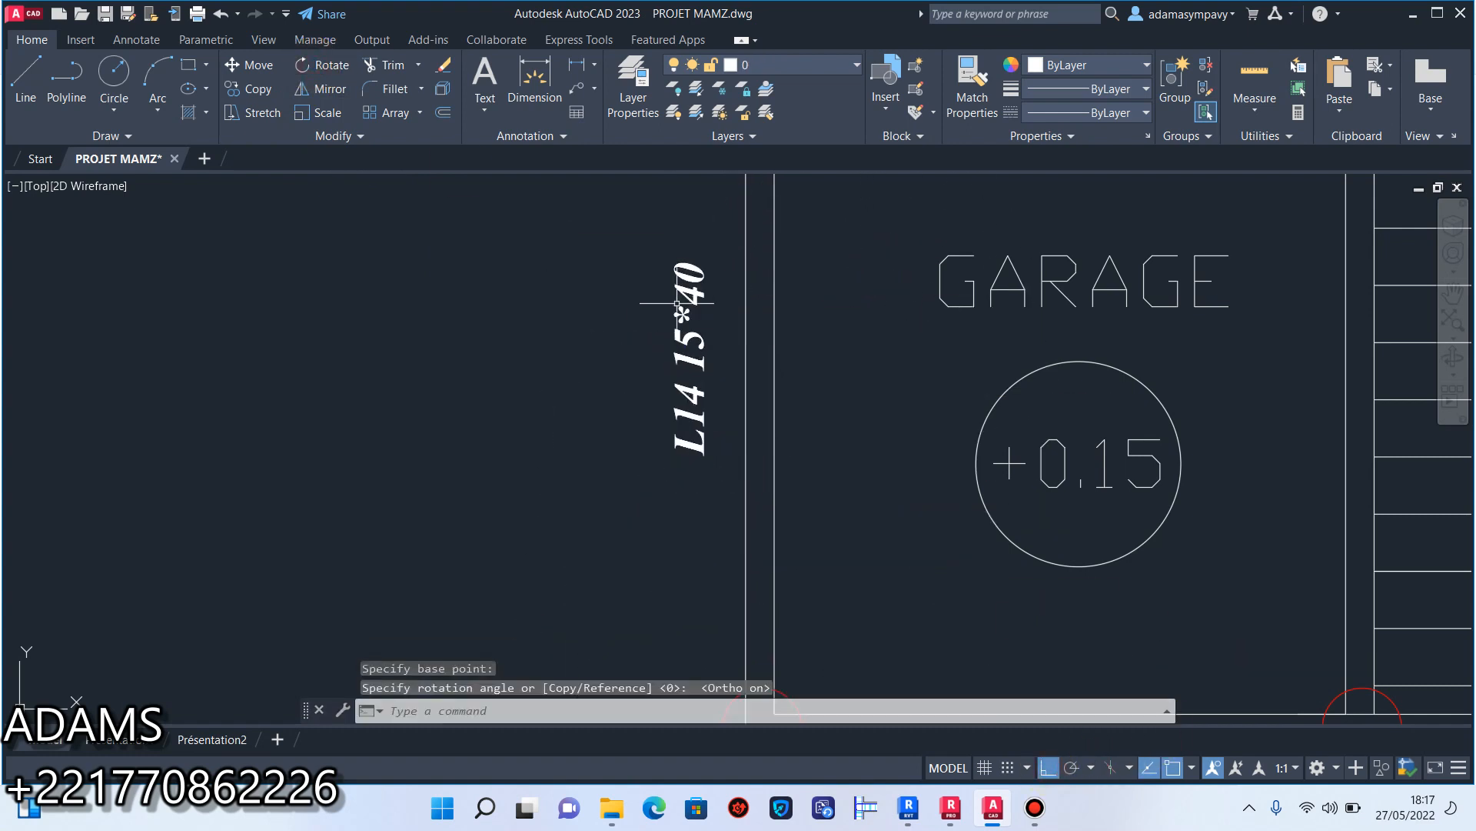
Nudge the vertical label rightwards until it sits close beside the garage's outer wall.
key("F1")
left_click(1181, 25)
left_click(702, 477)
left_click(698, 364)
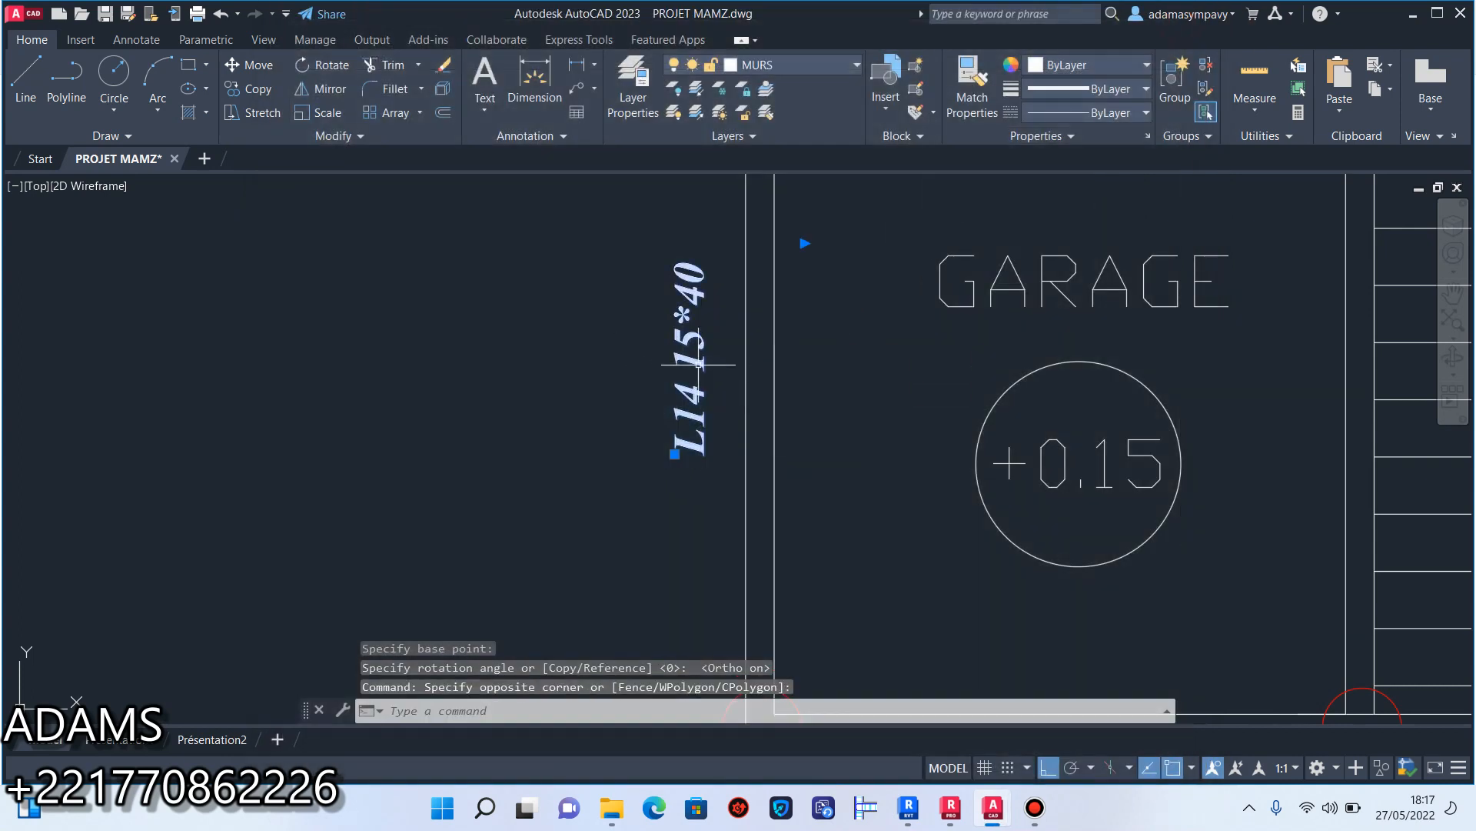
type("m")
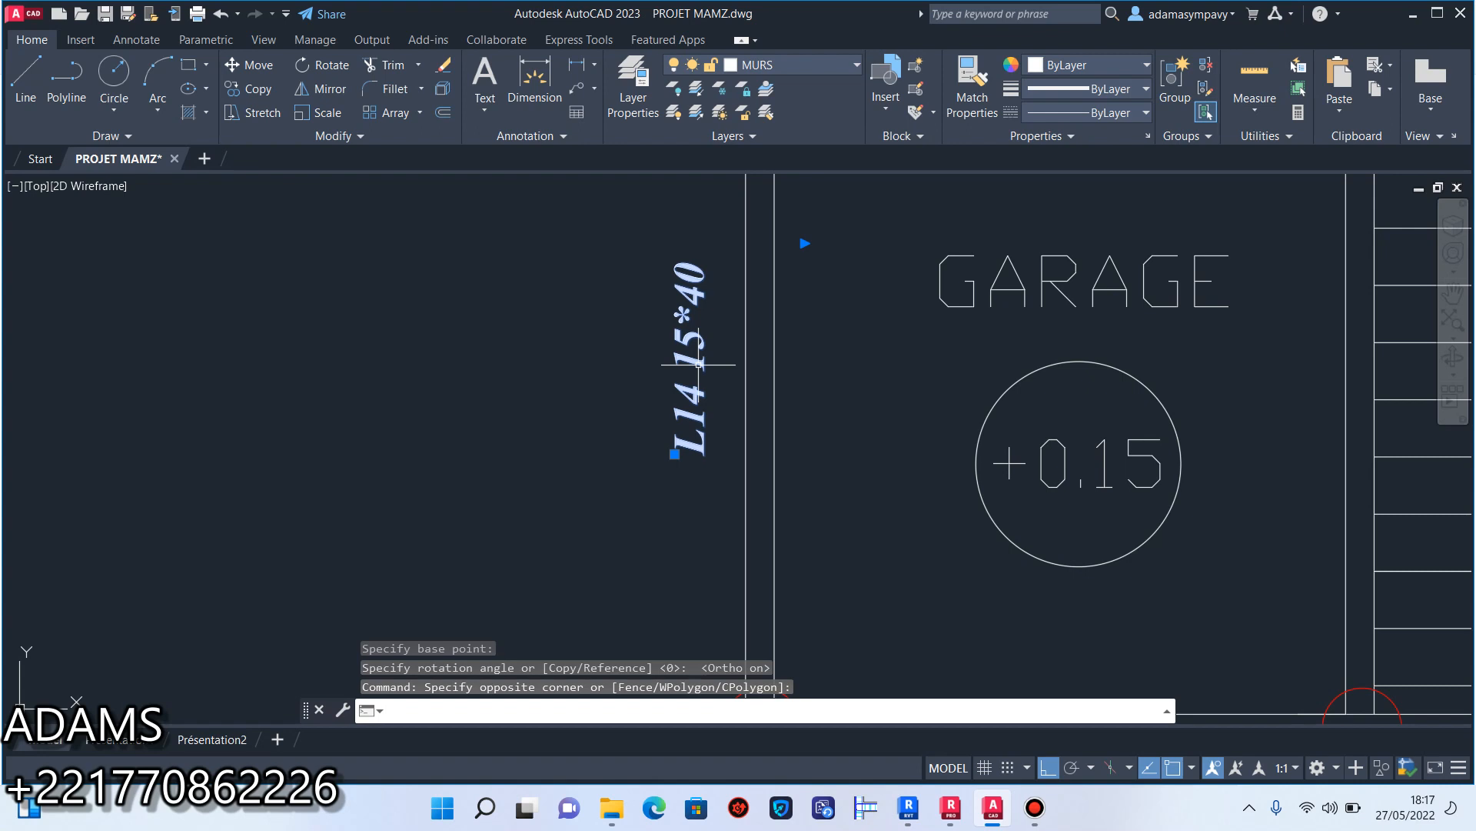
key("ctrl+Right")
key("ctrl+Right")
key("ctrl+Right")
key("ctrl+Right")
key("ctrl+Right")
key("ctrl+Right")
key("ctrl+Right")
key("ctrl+Right")
key("ctrl+Right")
key("ctrl+Right")
key("ctrl+Right")
key("ctrl+Right")
key("ctrl+Right")
key("ctrl+Right")
key("ctrl+Right")
key("ctrl+Right")
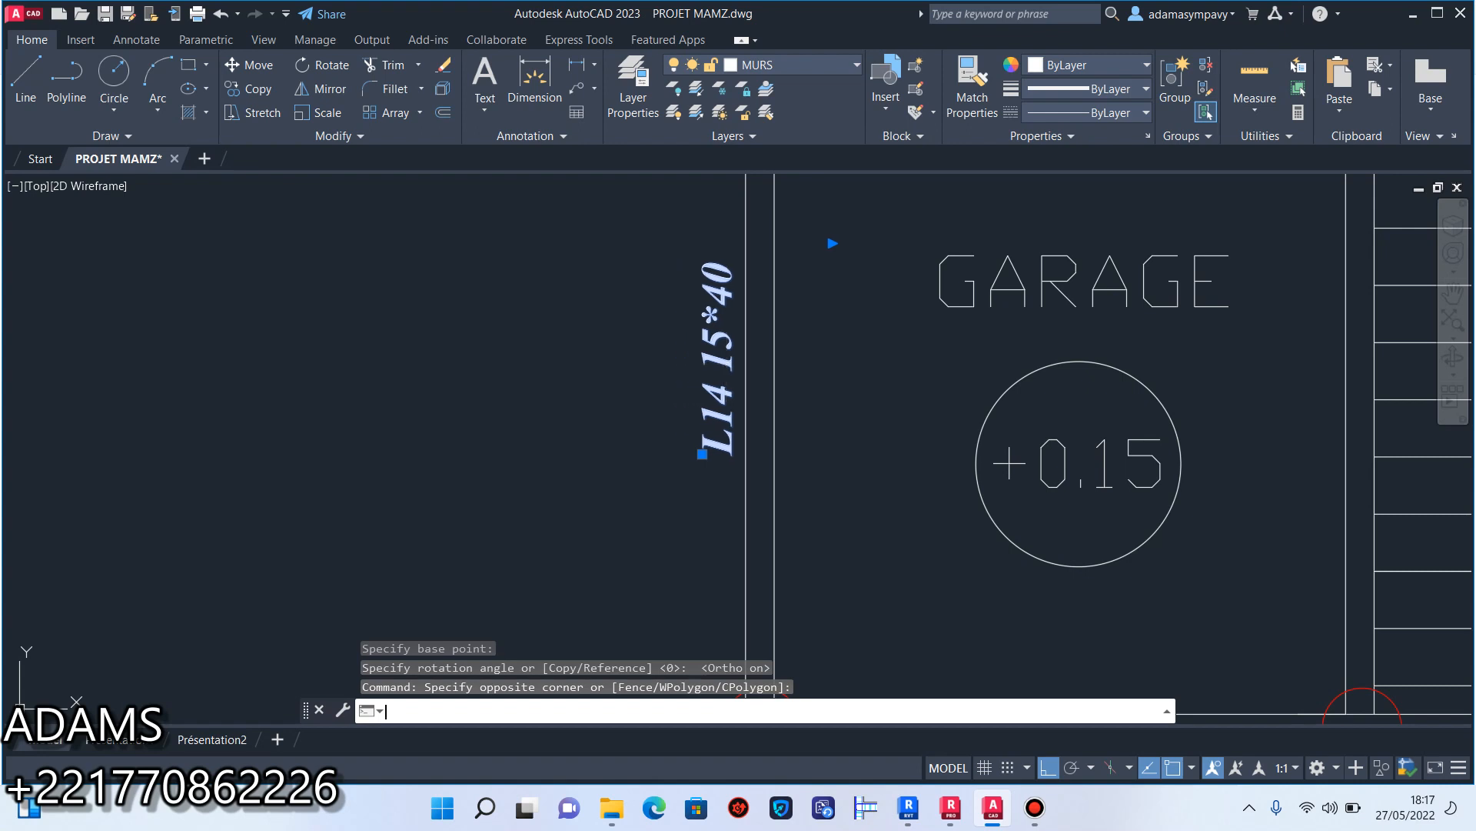
key("Escape")
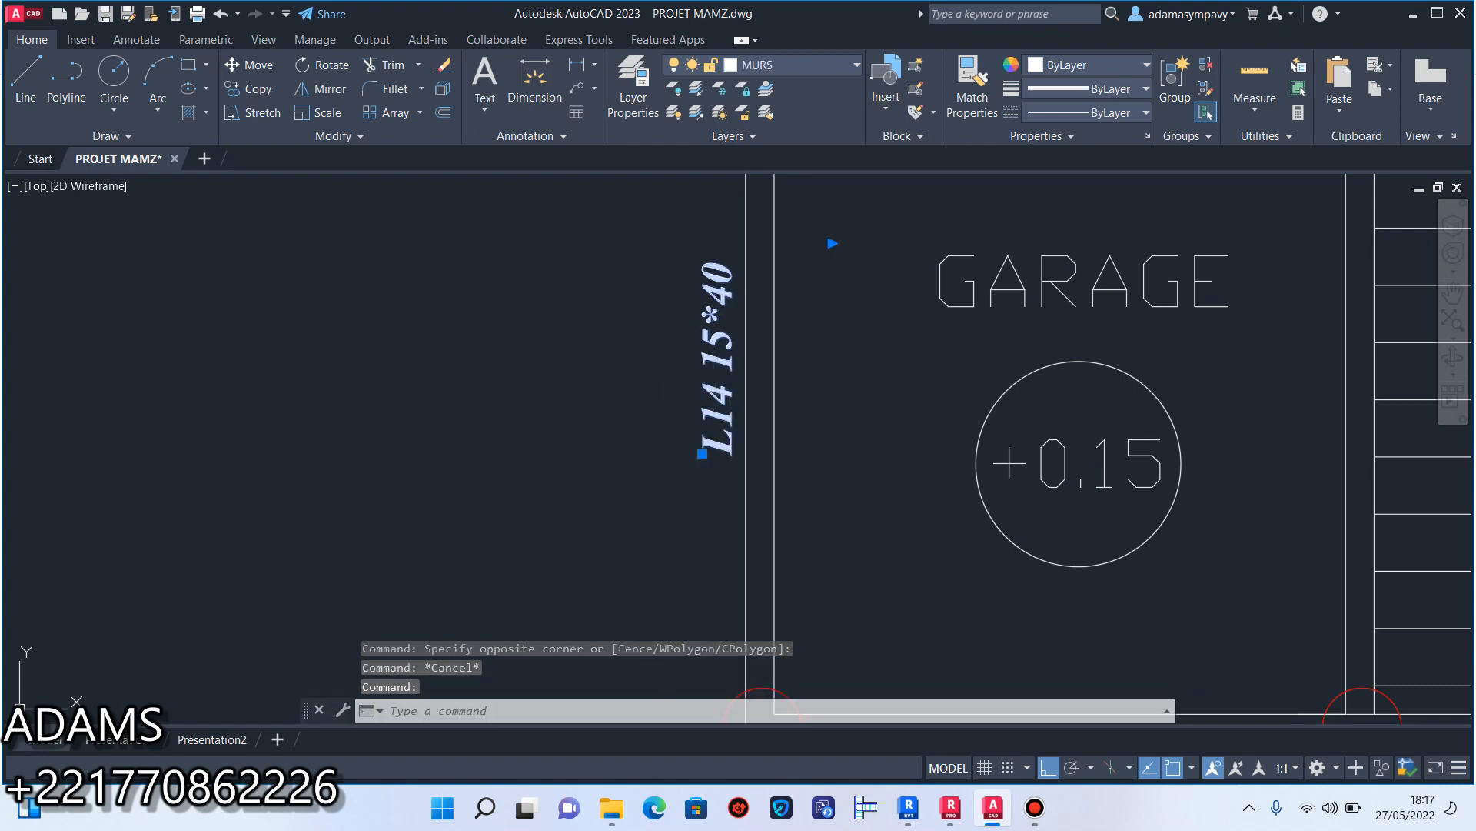
Change the vertical label beside the garage's outer wall to "L15 15*40".
double_click(719, 384)
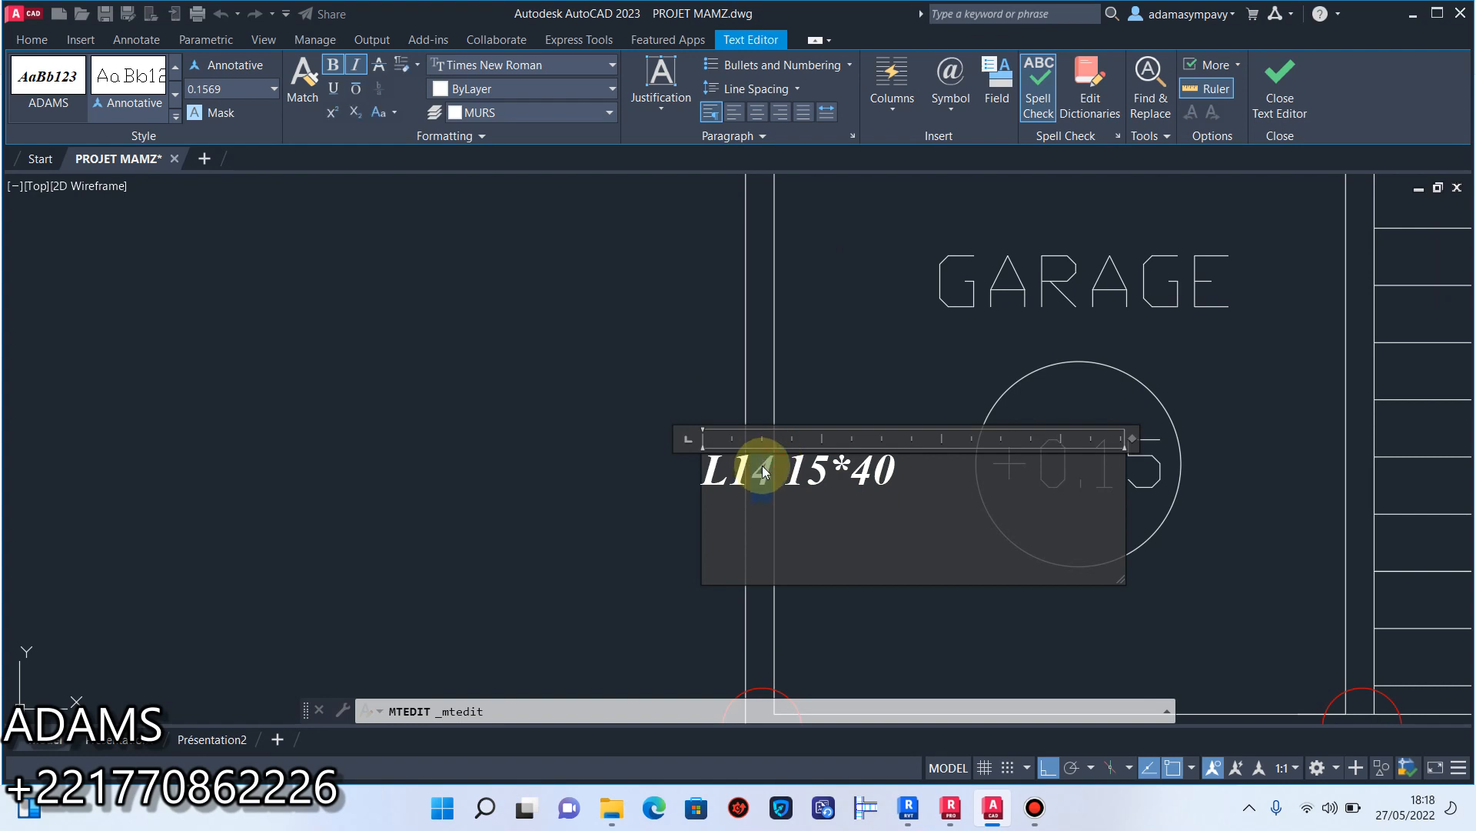
left_click(609, 422)
scroll(741, 495, "down", 5)
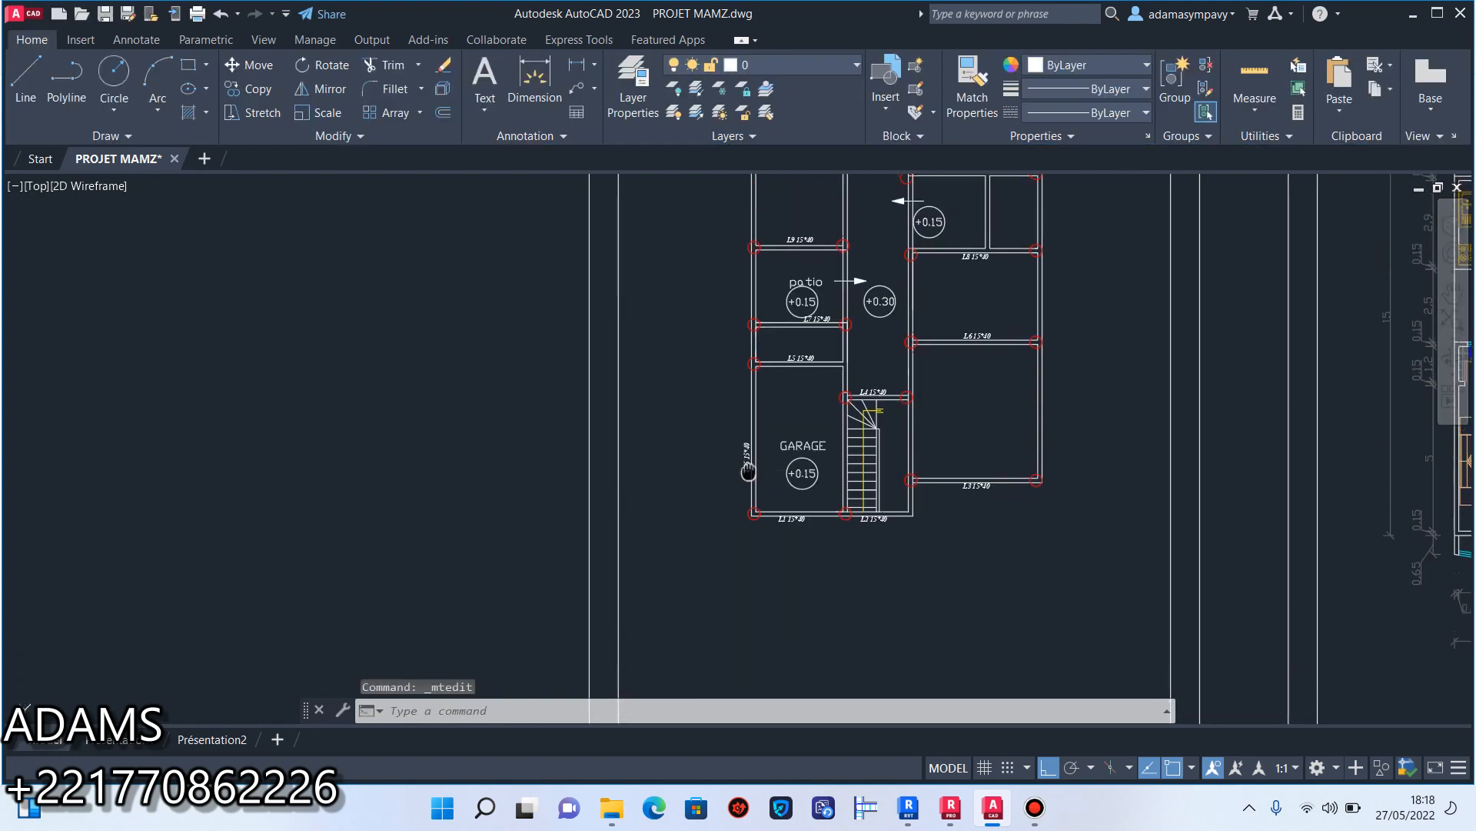
Copy the vertical L15 label up the left outer wall beside the small room, the patio and the upper-left room.
scroll(741, 494, "up", 5)
left_click(744, 509)
left_click(716, 399)
left_click(251, 88)
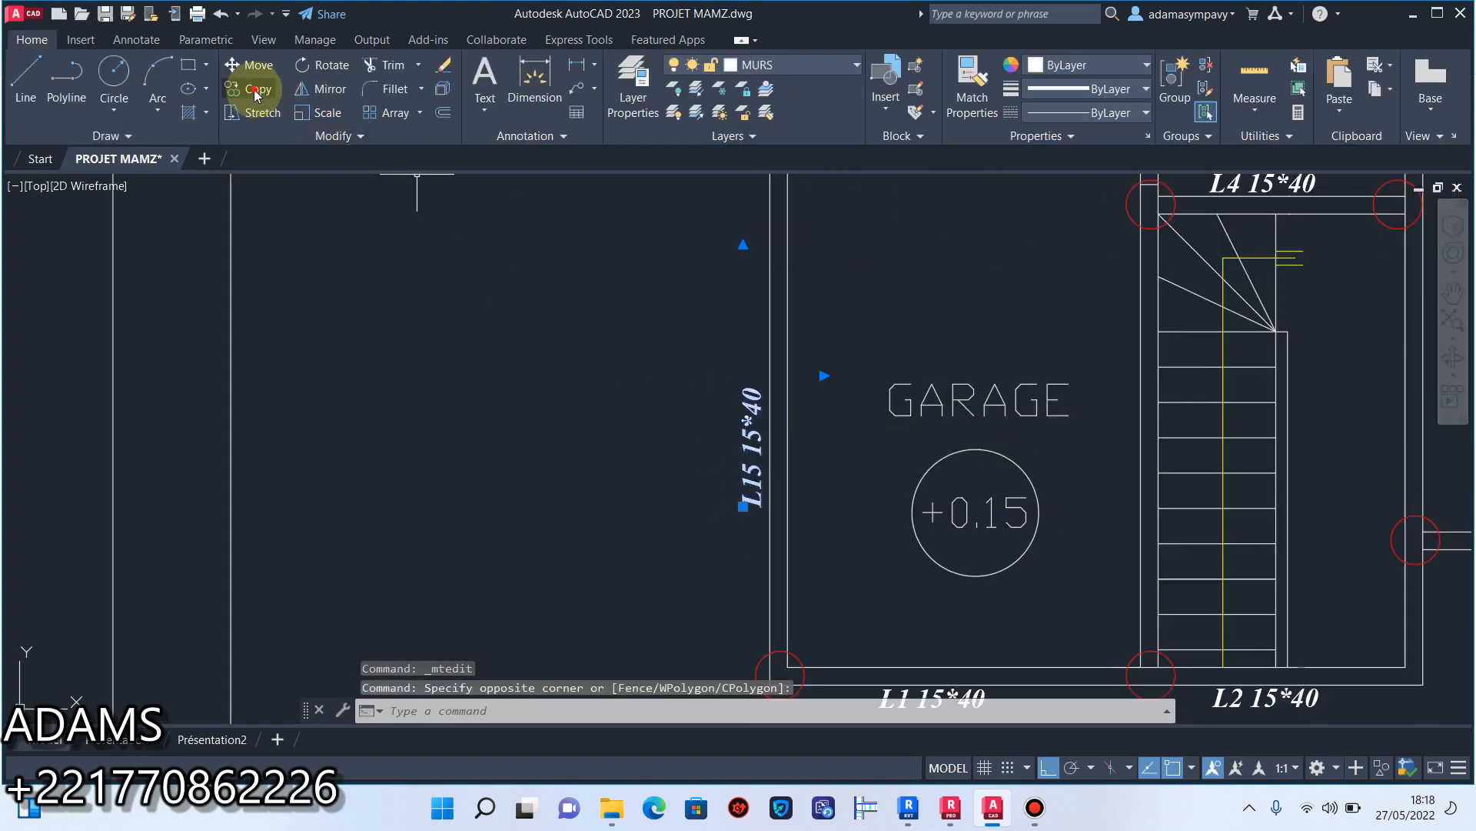
left_click(738, 430)
middle_click_drag(753, 257, 754, 549)
left_click(755, 265)
scroll(753, 298, "down", 6)
scroll(760, 293, "up", 5)
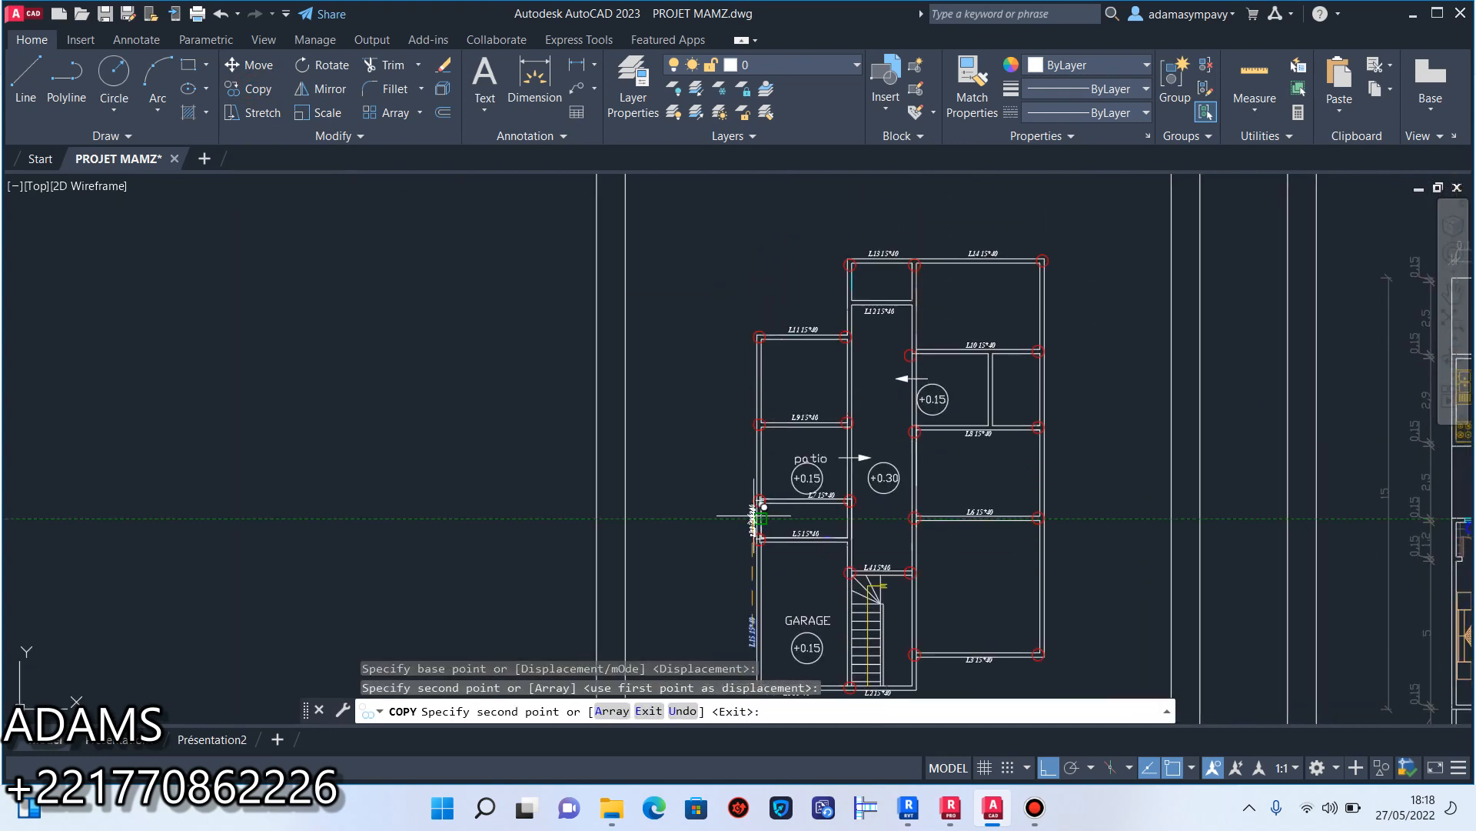
left_click(737, 421)
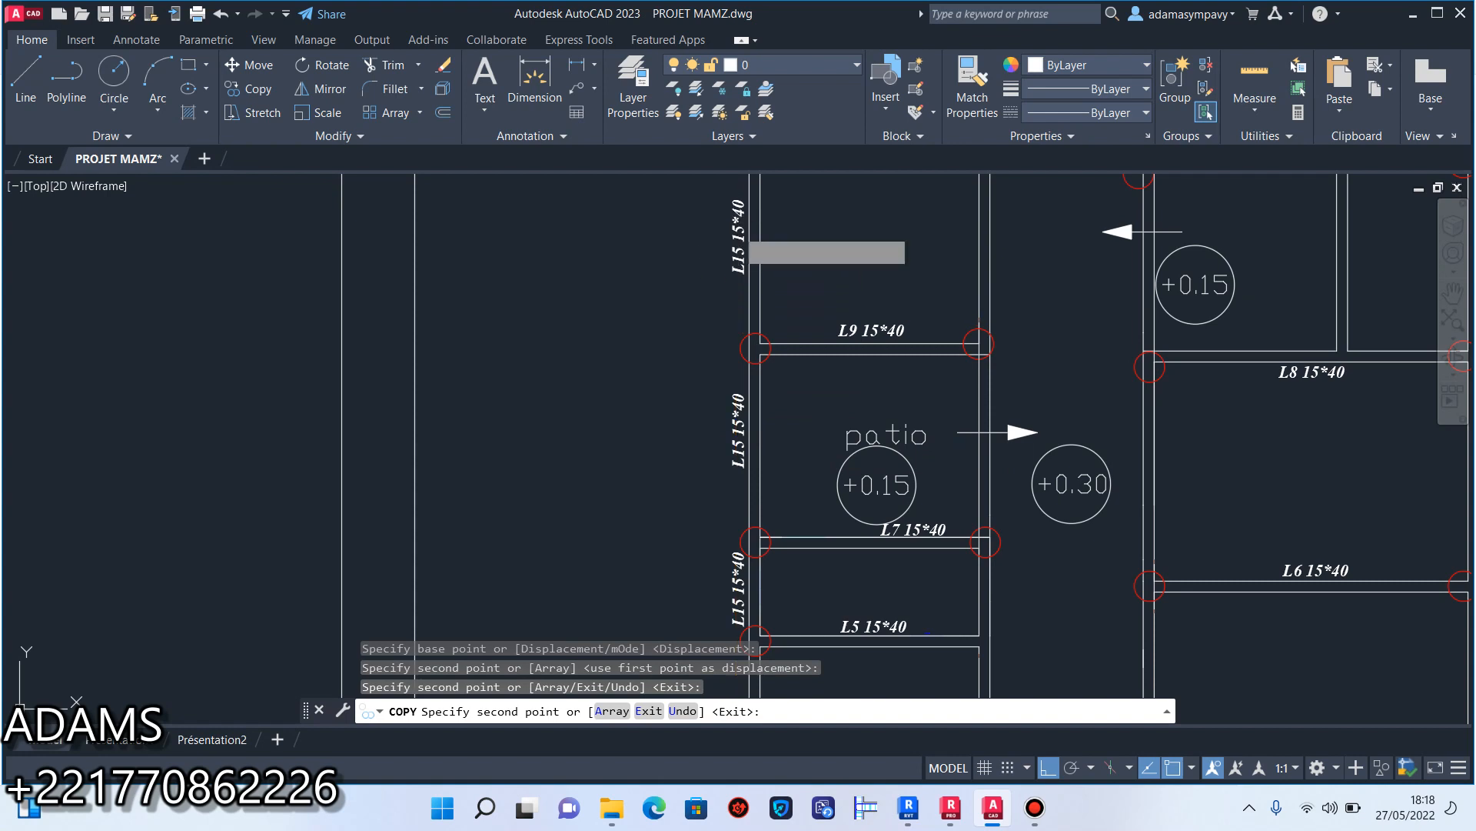
left_click(738, 235)
scroll(761, 427, "down", 2)
key("Escape")
Change the vertical label beside the small room between the garage and patio to "L16 15*40".
middle_click_drag(763, 381, 764, 259)
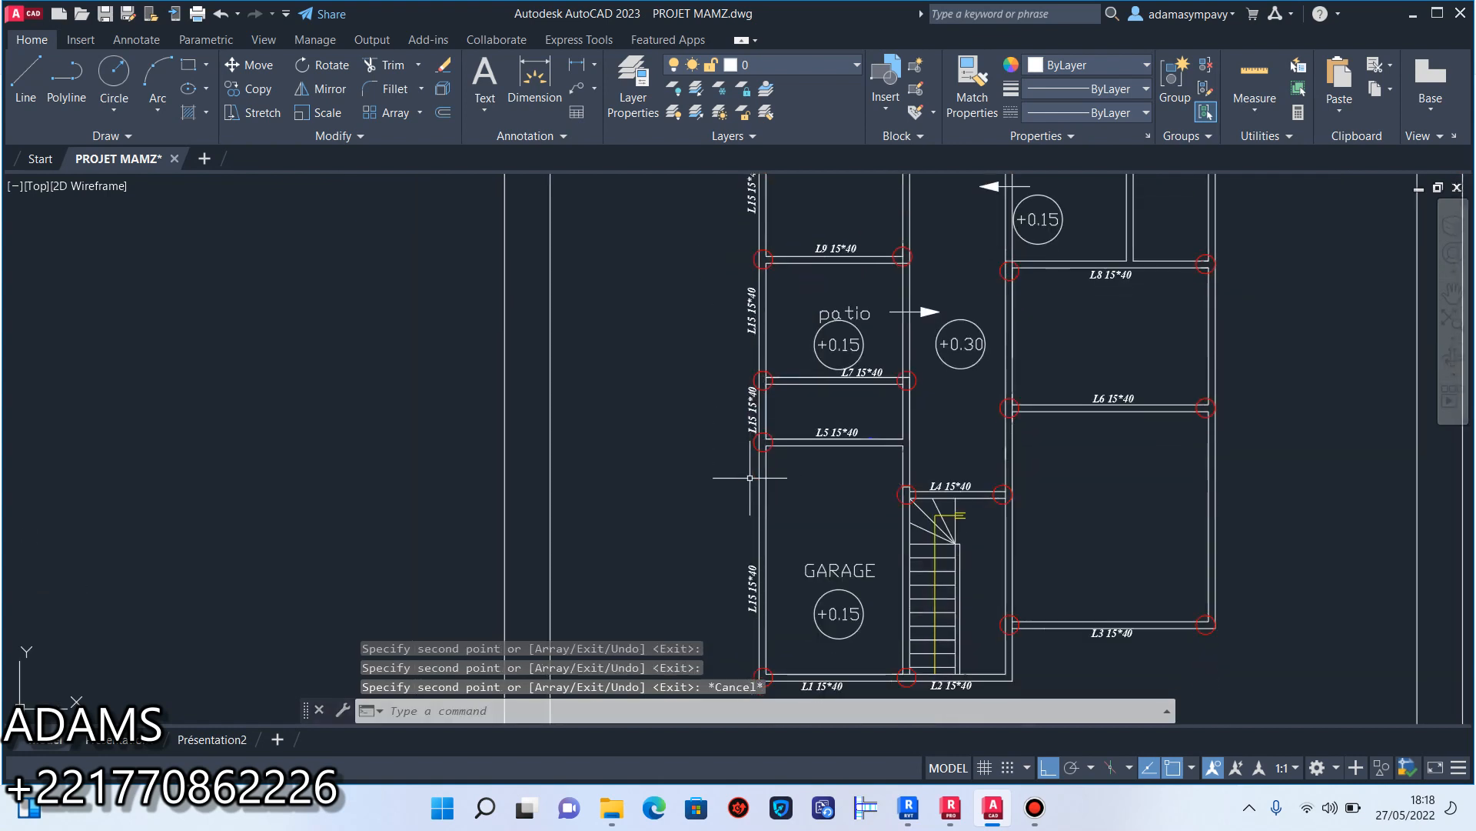
scroll(750, 431, "down", 4)
scroll(746, 455, "up", 8)
scroll(746, 455, "down", 5)
scroll(695, 514, "up", 8)
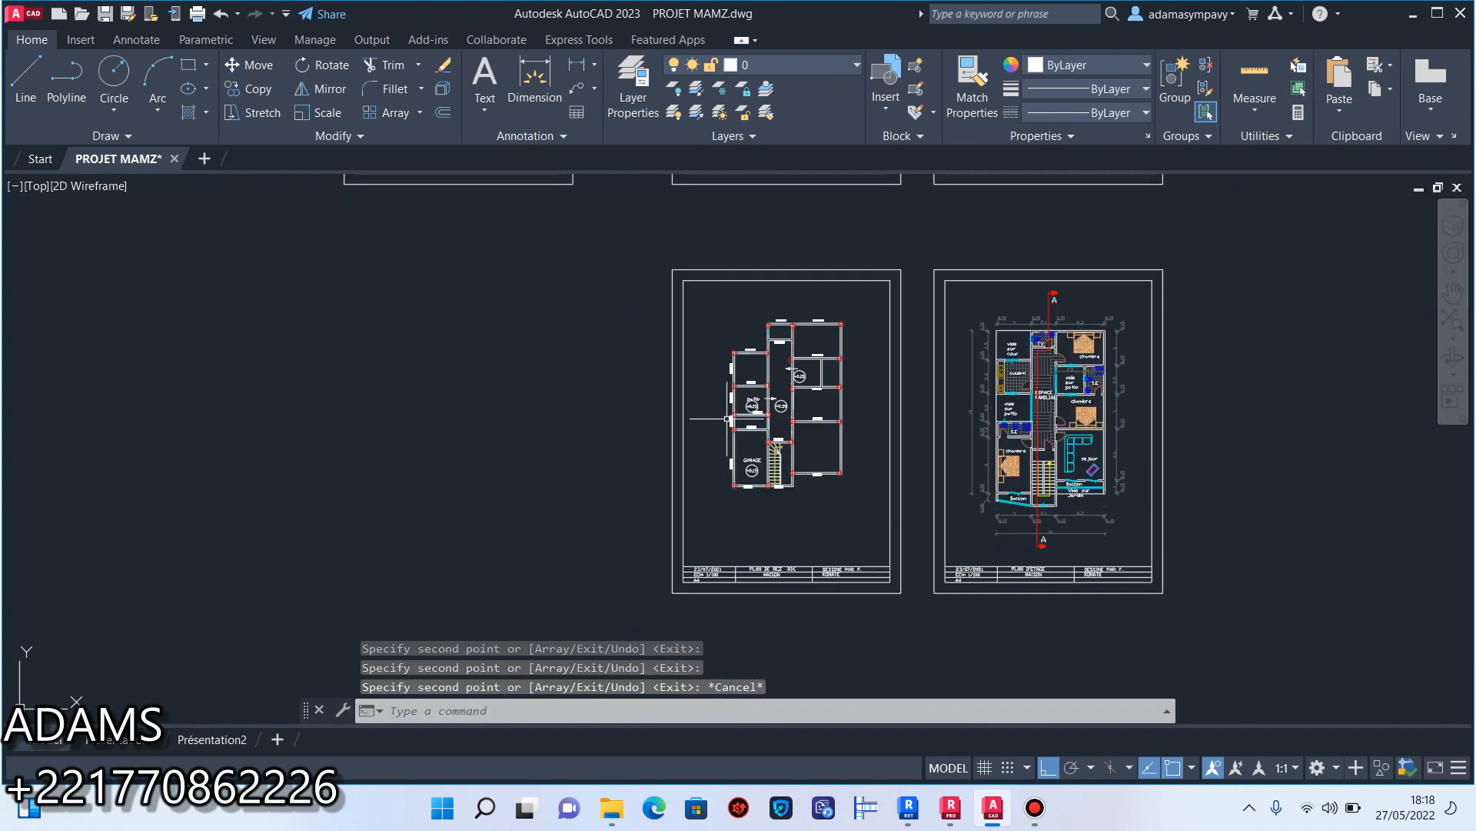
double_click(702, 510)
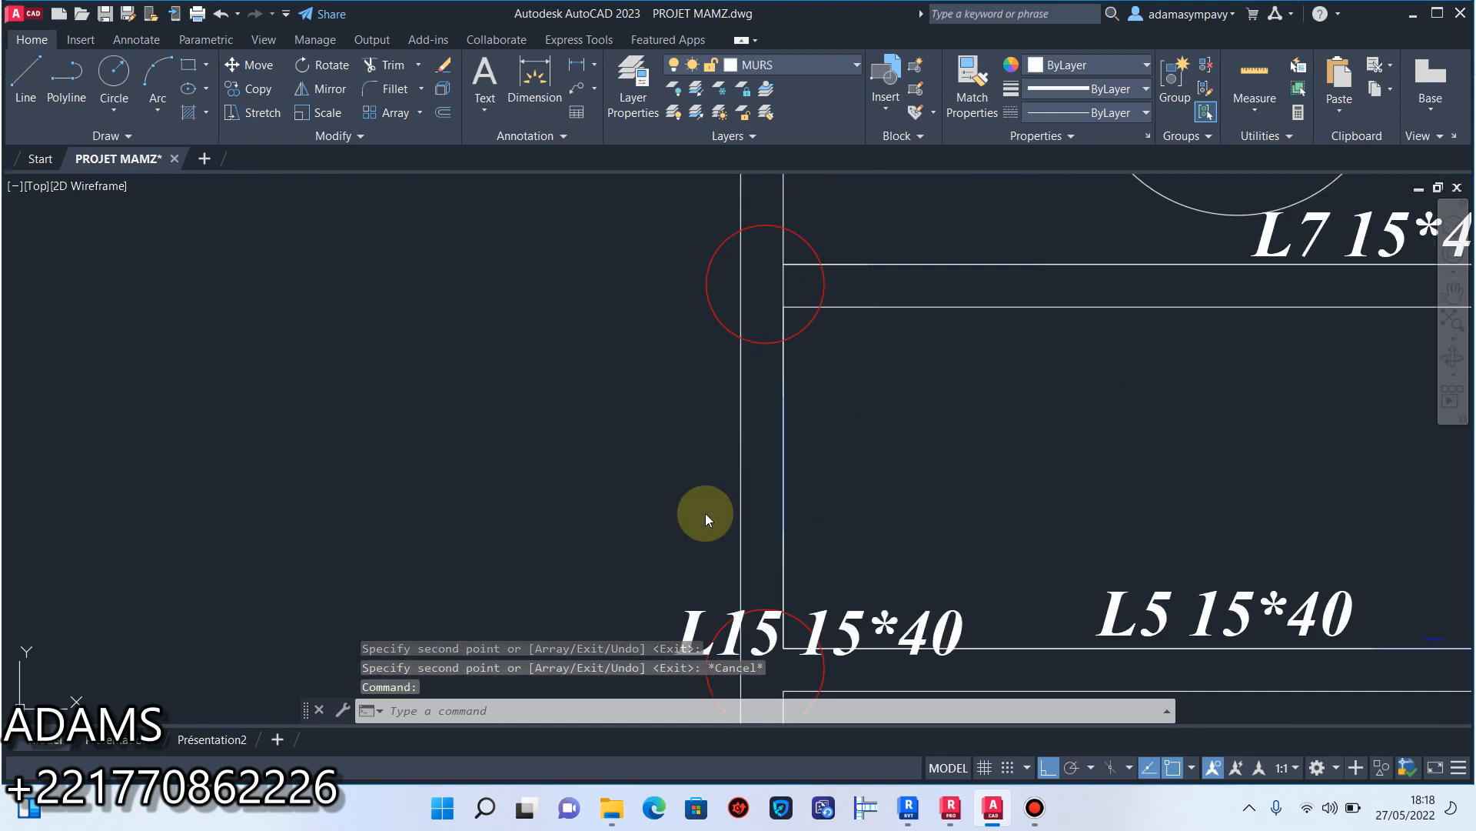
left_click(777, 607)
type("6")
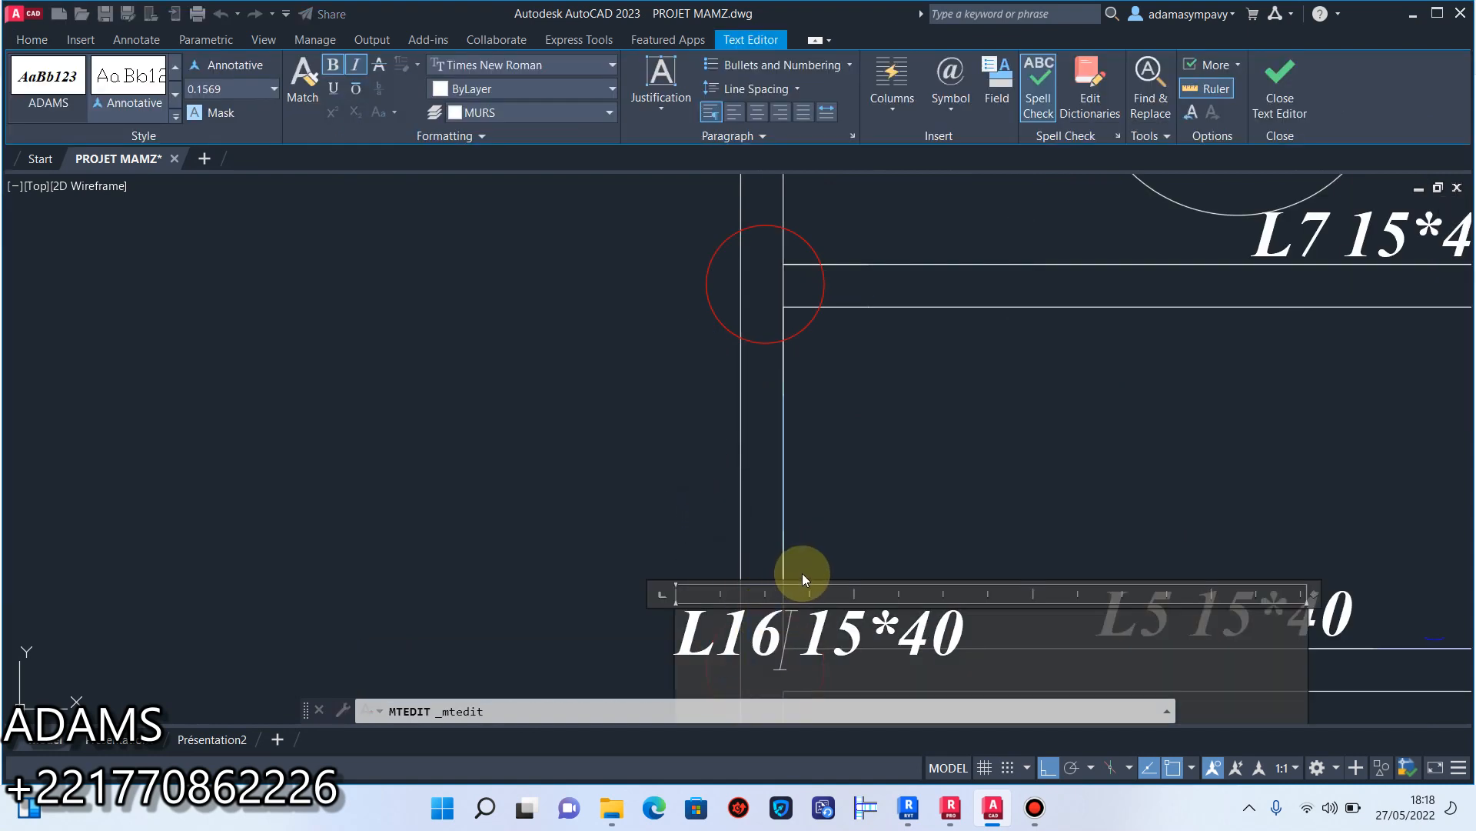
left_click(802, 573)
Edit the beam number in the vertical L15 label beside the patio's outer wall.
scroll(880, 520, "down", 3)
scroll(798, 436, "up", 3)
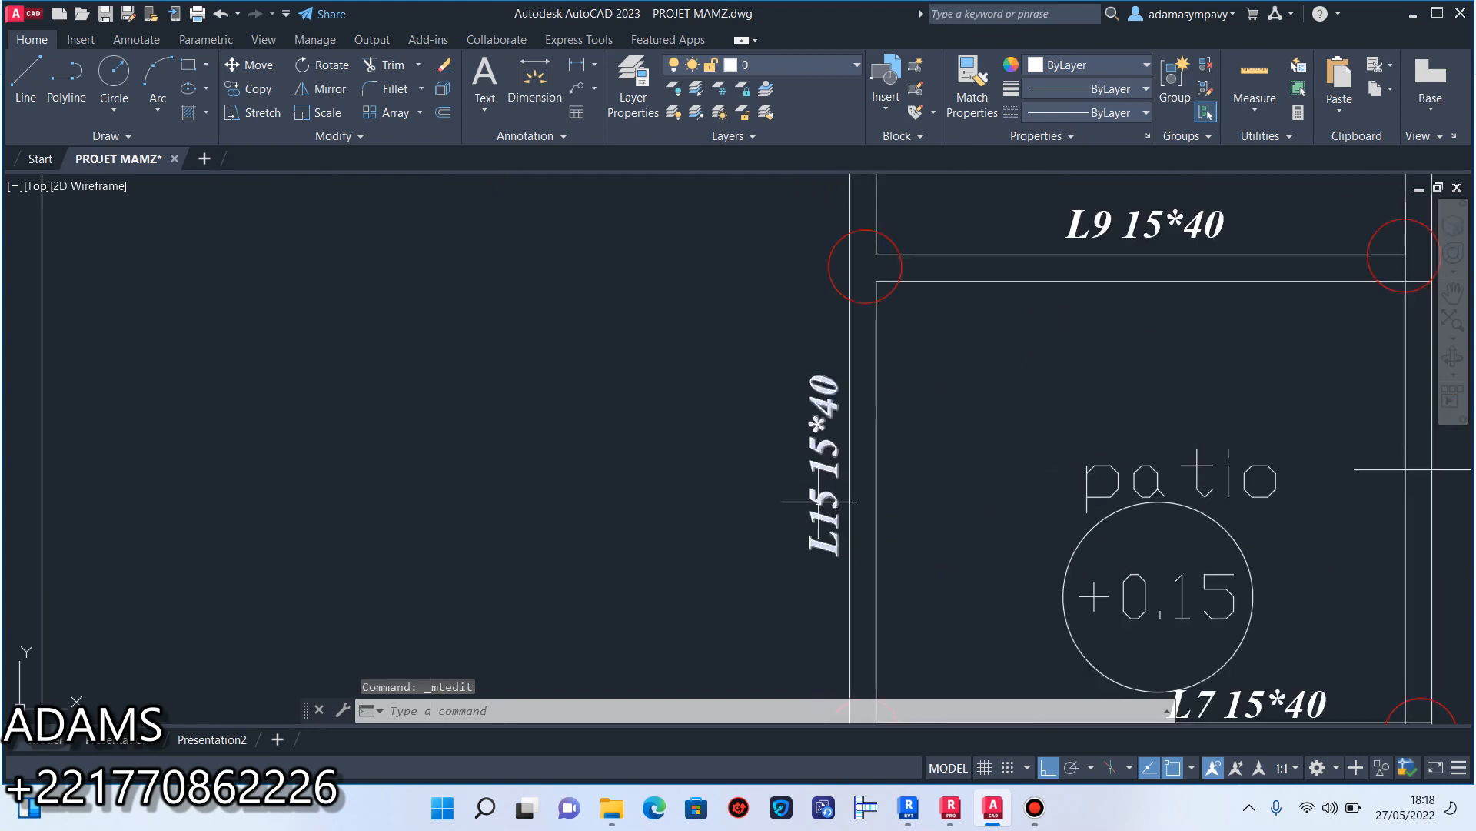
left_click(827, 499)
double_click(827, 530)
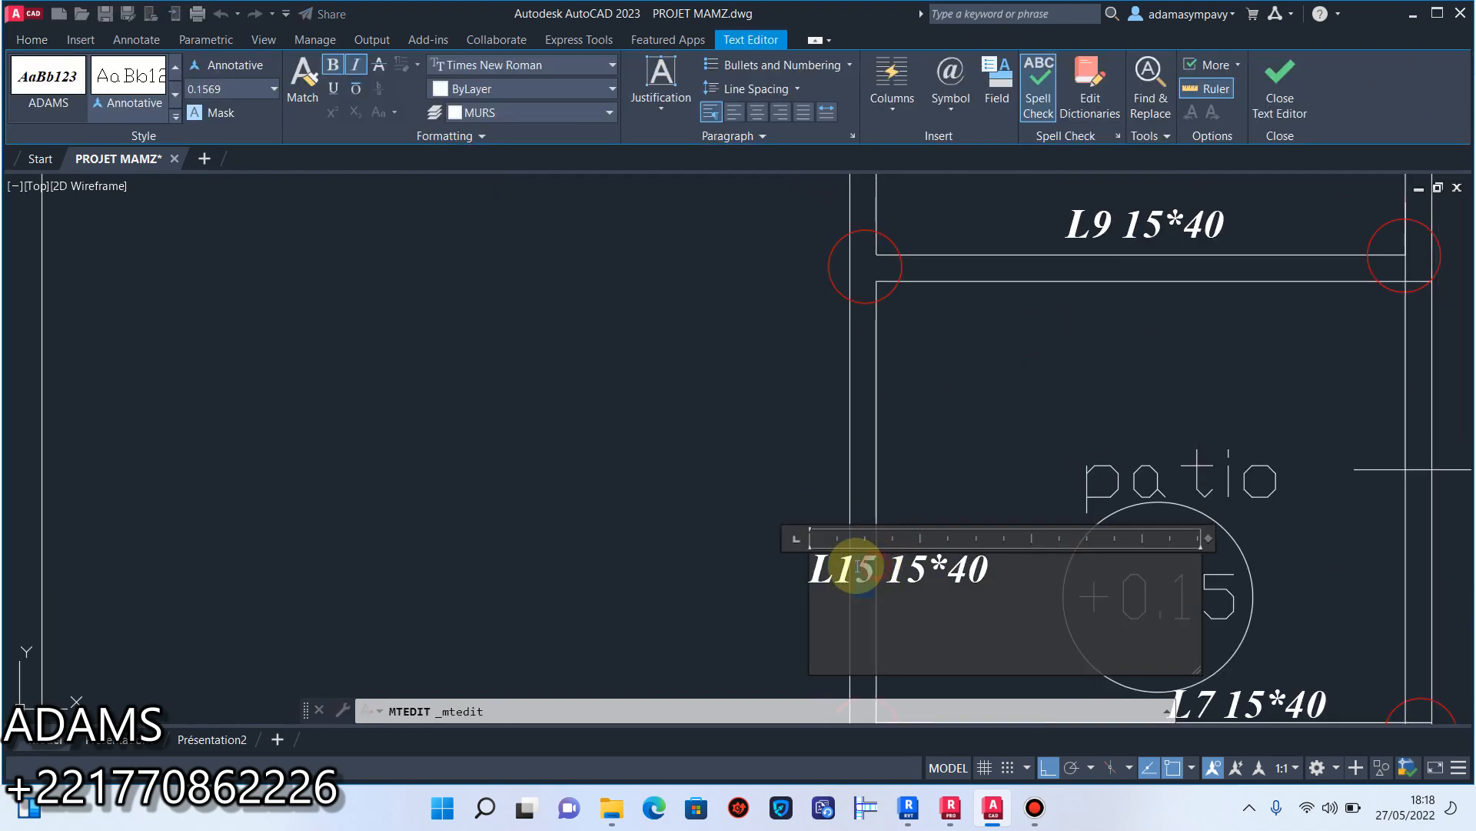
left_click(677, 488)
Change the remaining vertical L15 label on the left outer wall to "L16 15*40".
scroll(676, 488, "down", 3)
scroll(792, 461, "up", 4)
left_click(742, 318)
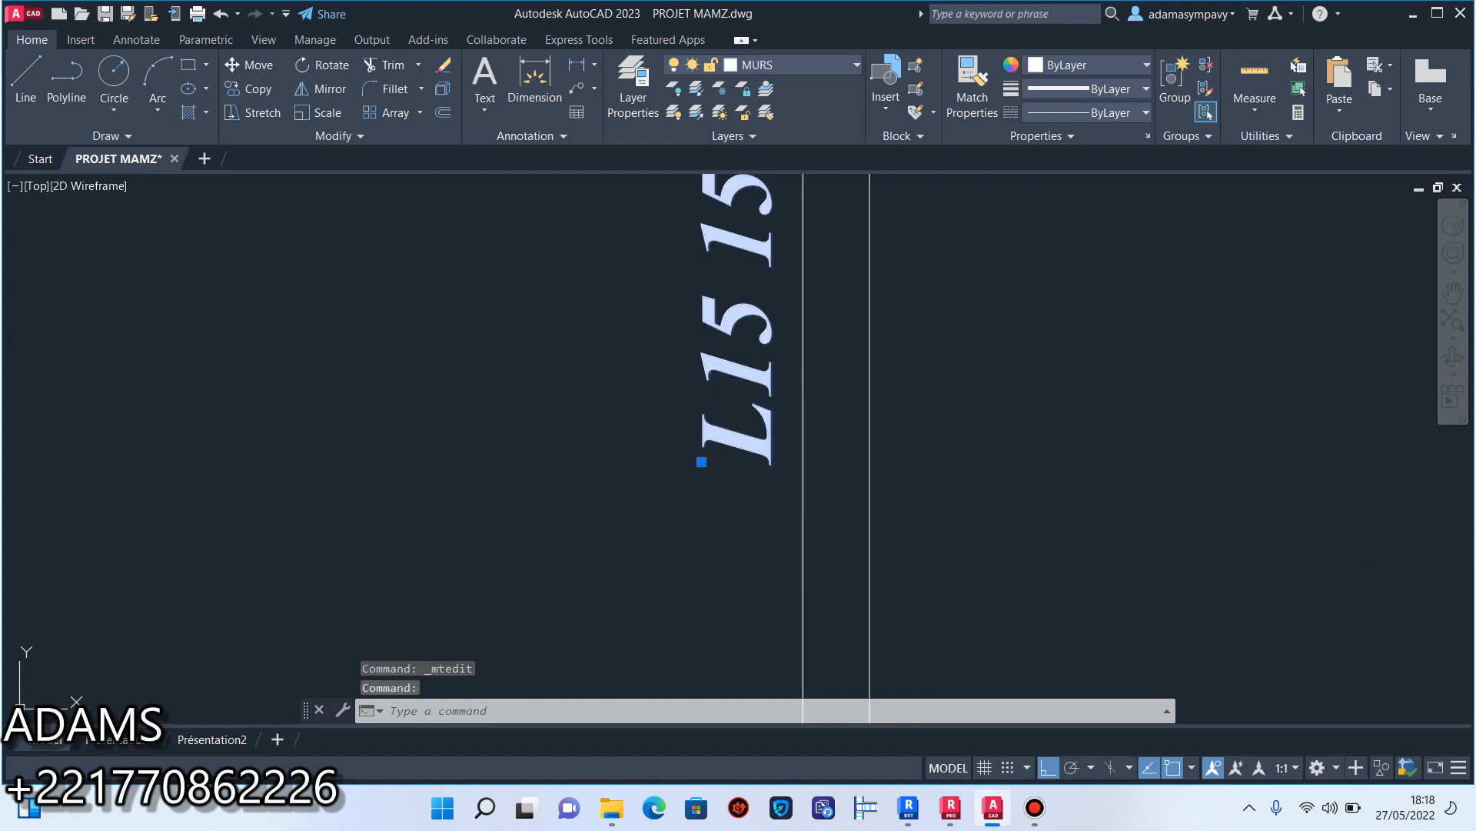
double_click(797, 402)
left_click(845, 494)
type("6")
left_click(732, 390)
Change the vertical label on the upper-left room's outer wall to "L18 15*40".
left_click(758, 317)
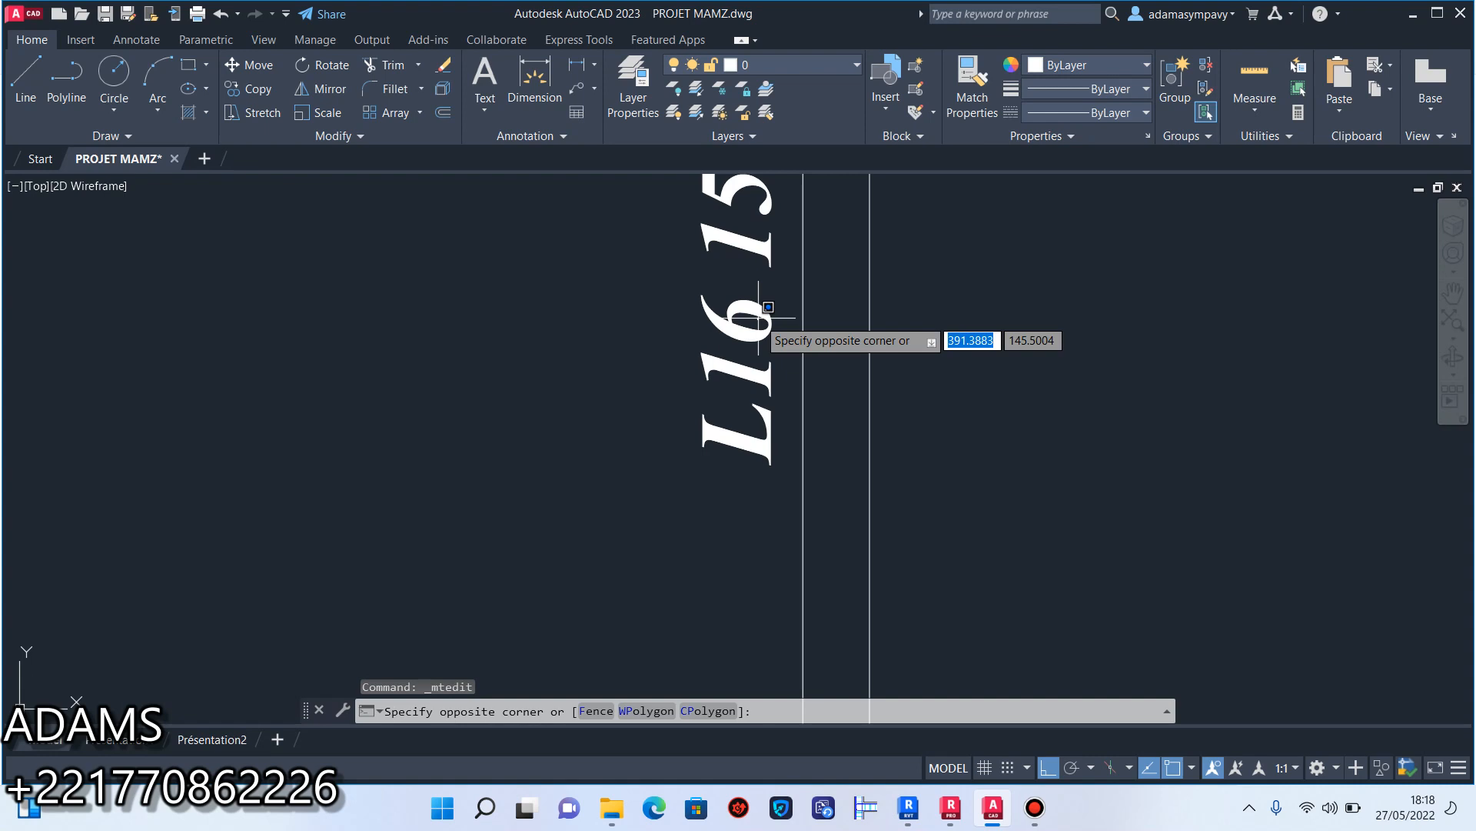
left_click(768, 307)
left_click(763, 300)
left_click(734, 296)
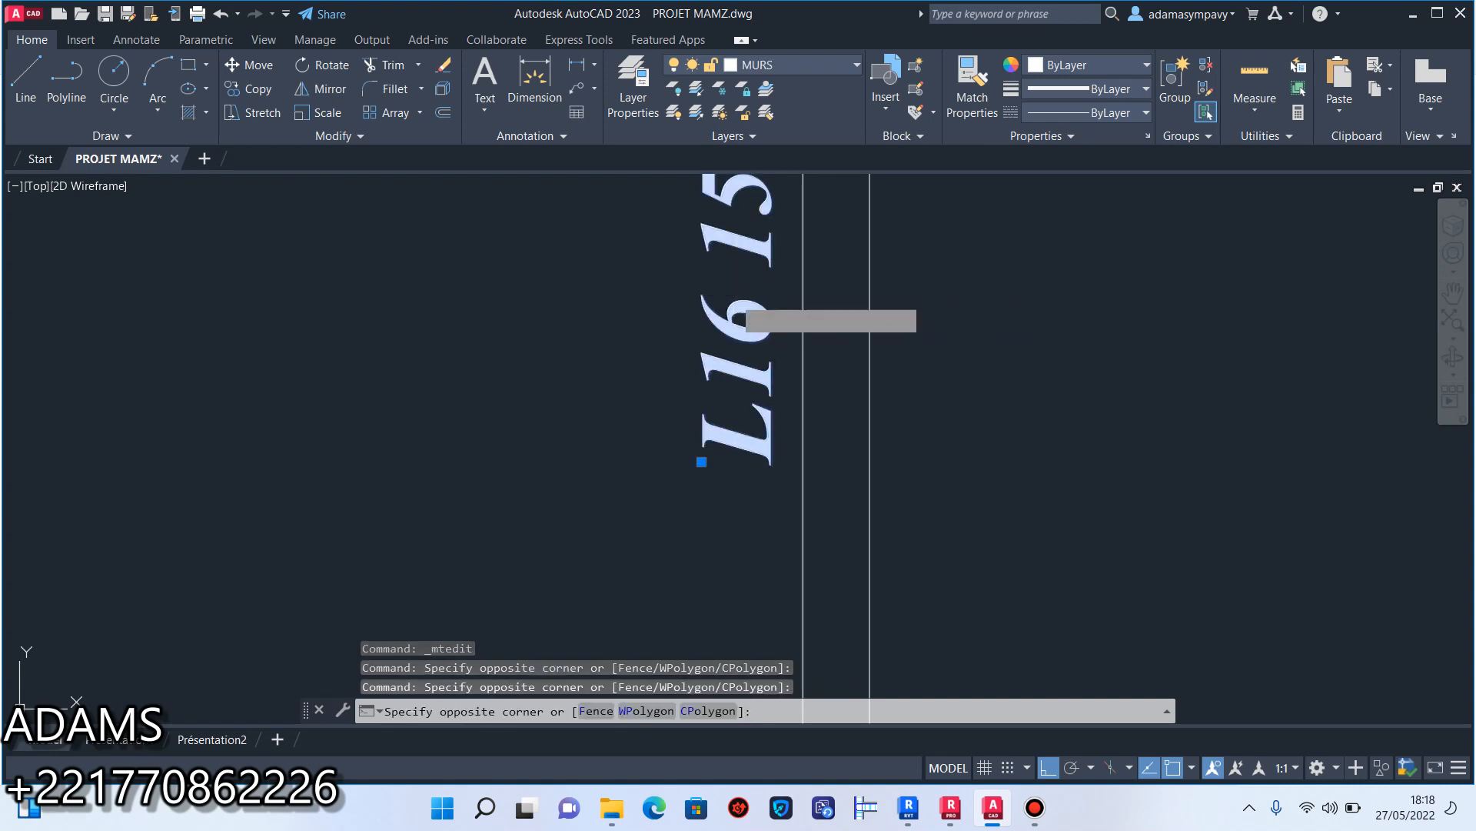
left_click(735, 296)
double_click(736, 300)
left_click(830, 483)
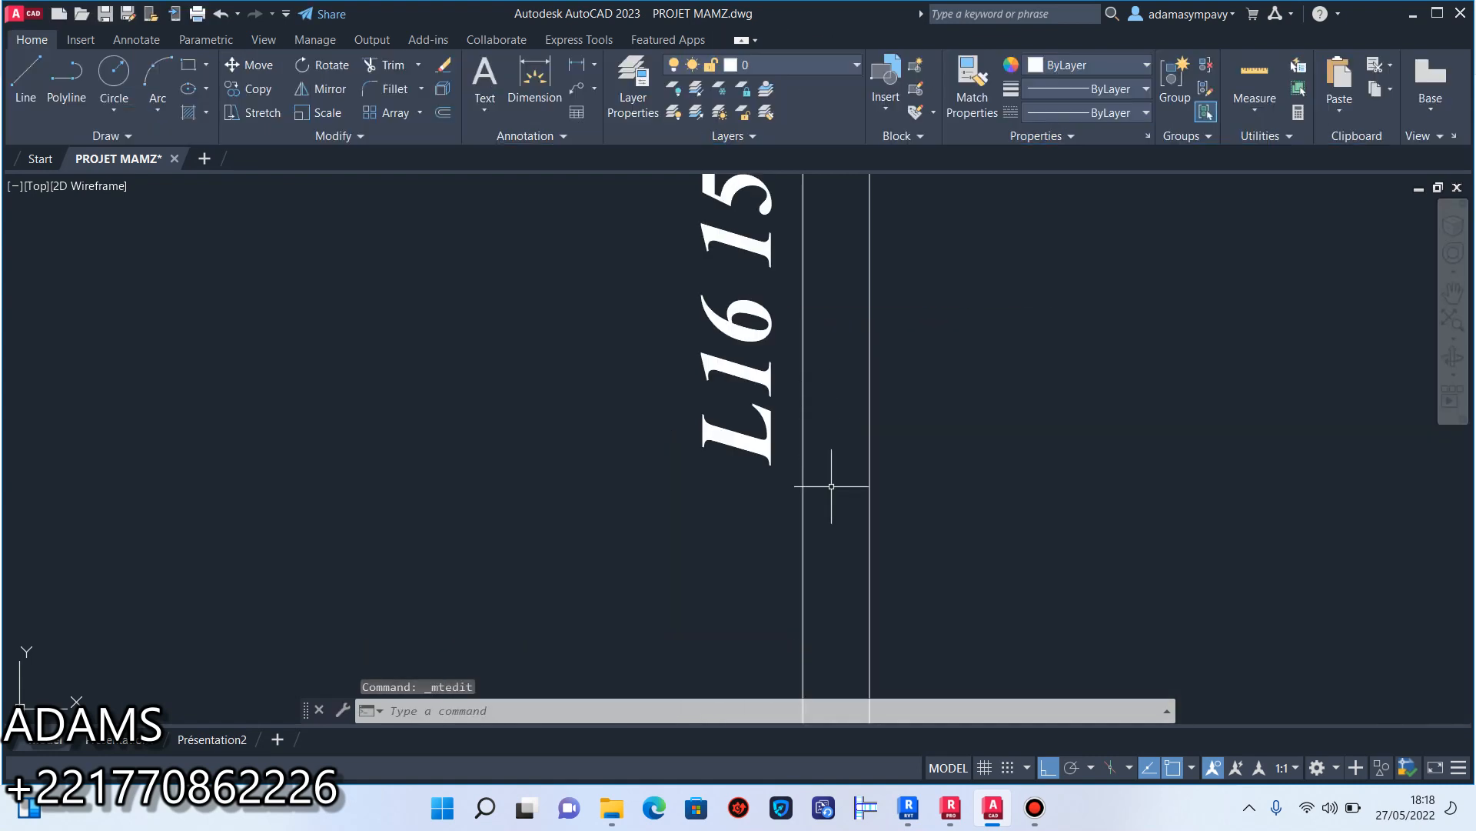
double_click(744, 327)
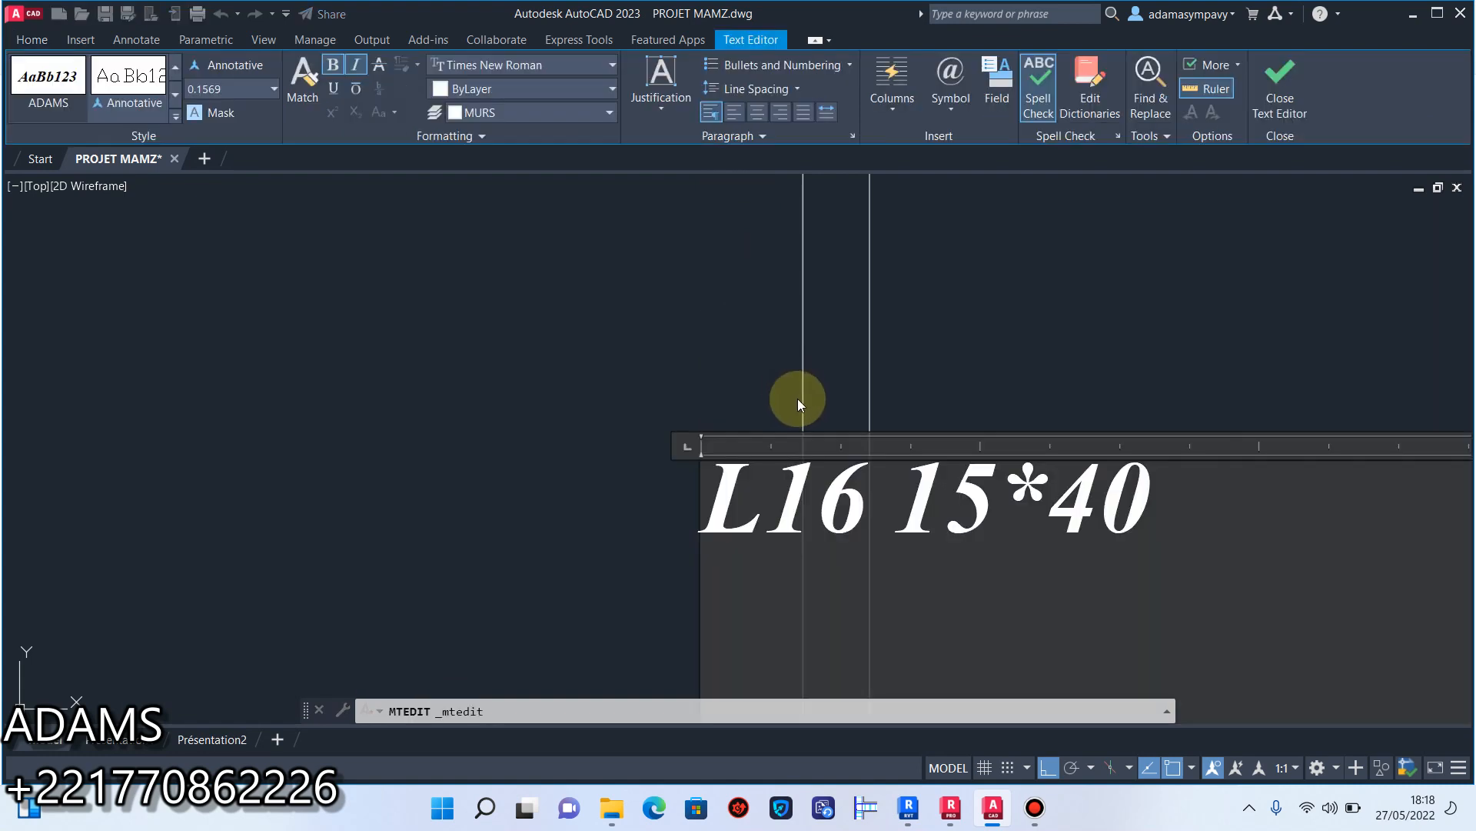
left_click_drag(866, 499, 832, 496)
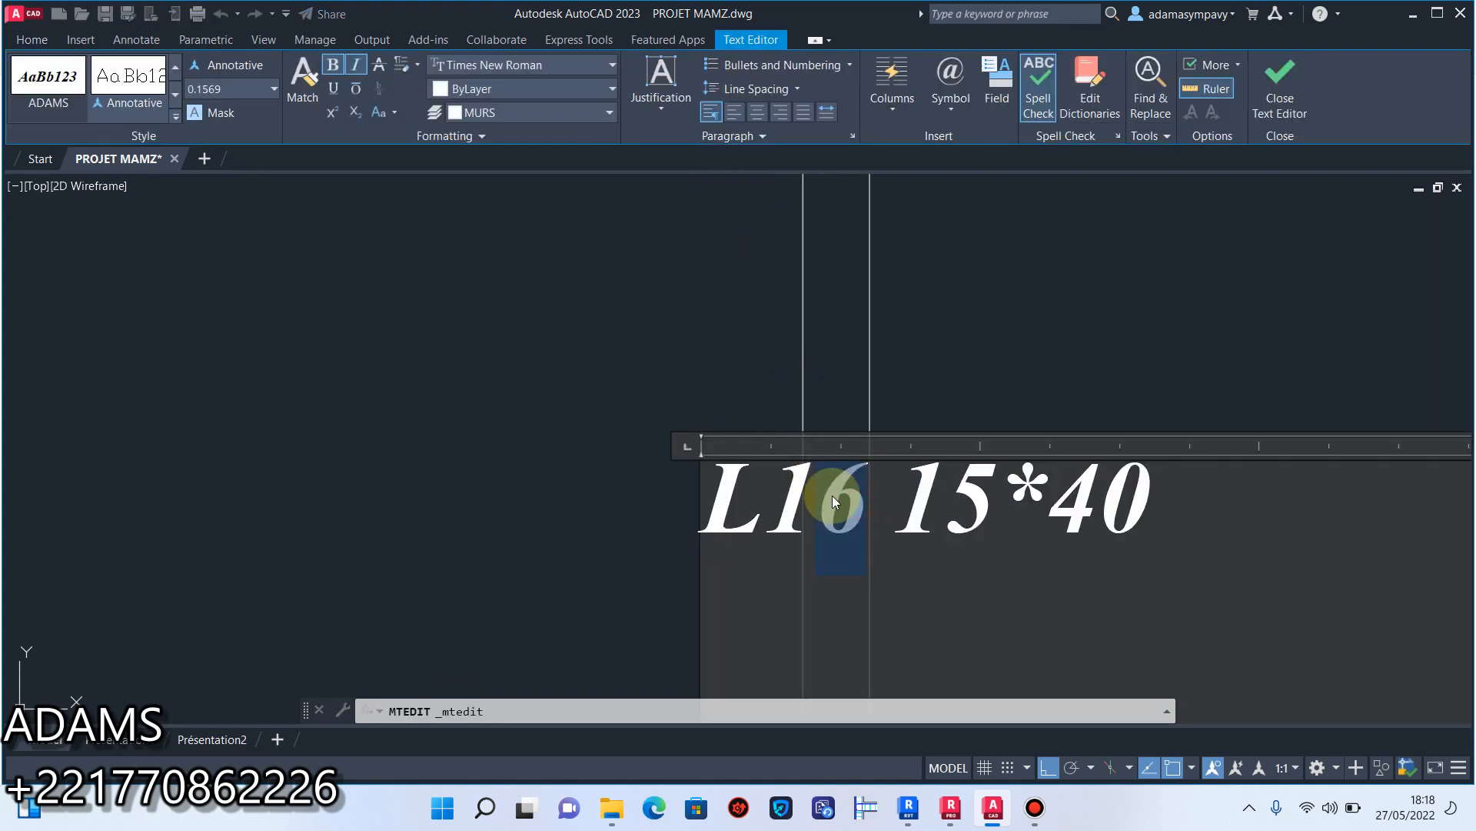
type("8")
left_click(662, 409)
Examine the beam labels and unlabelled wall spans across the ground-floor plan, from the garage and staircase to the upper rooms.
scroll(753, 445, "down", 5)
scroll(753, 445, "up", 8)
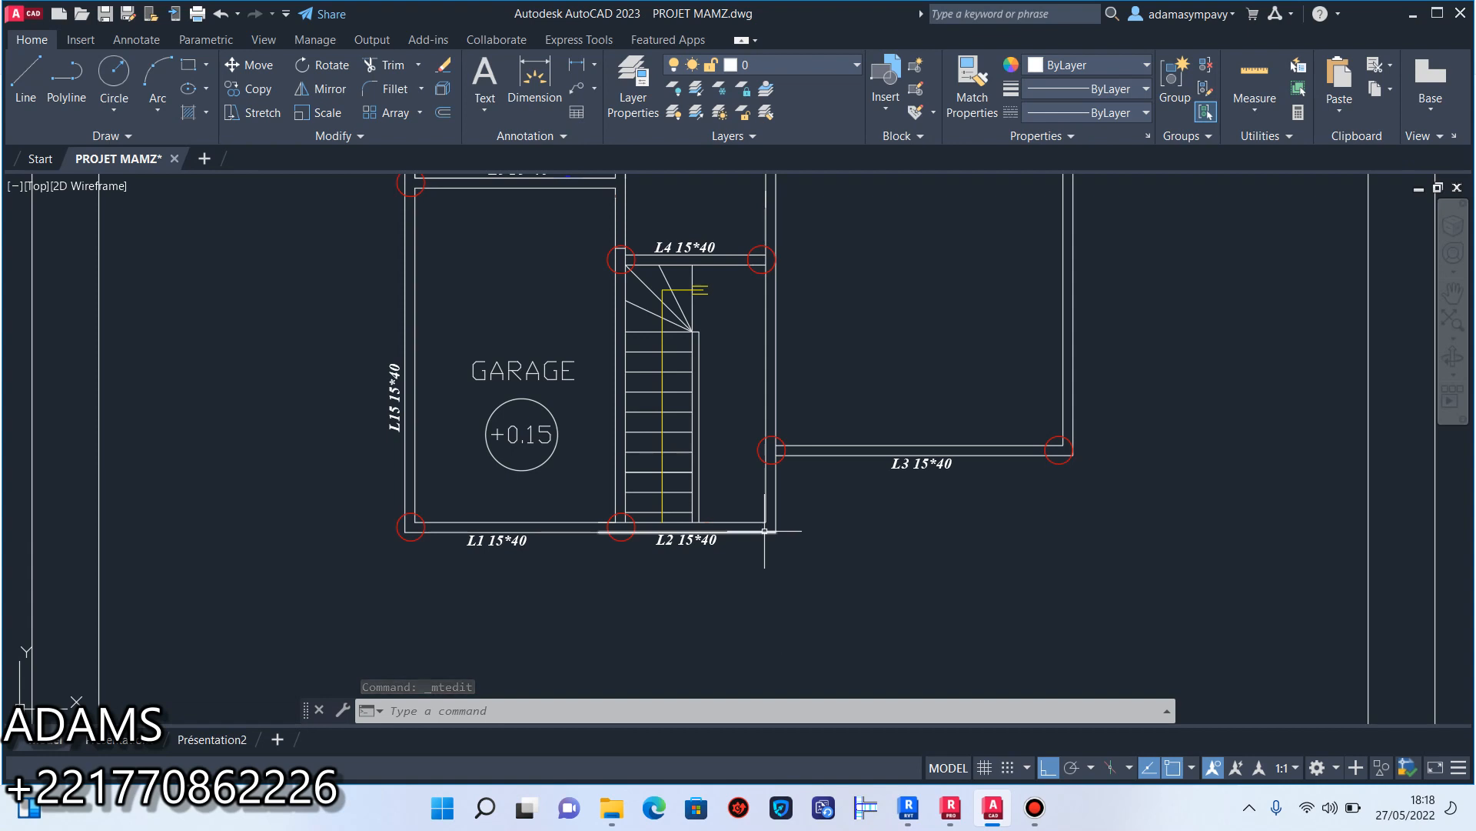
scroll(779, 500, "down", 2)
scroll(784, 487, "up", 4)
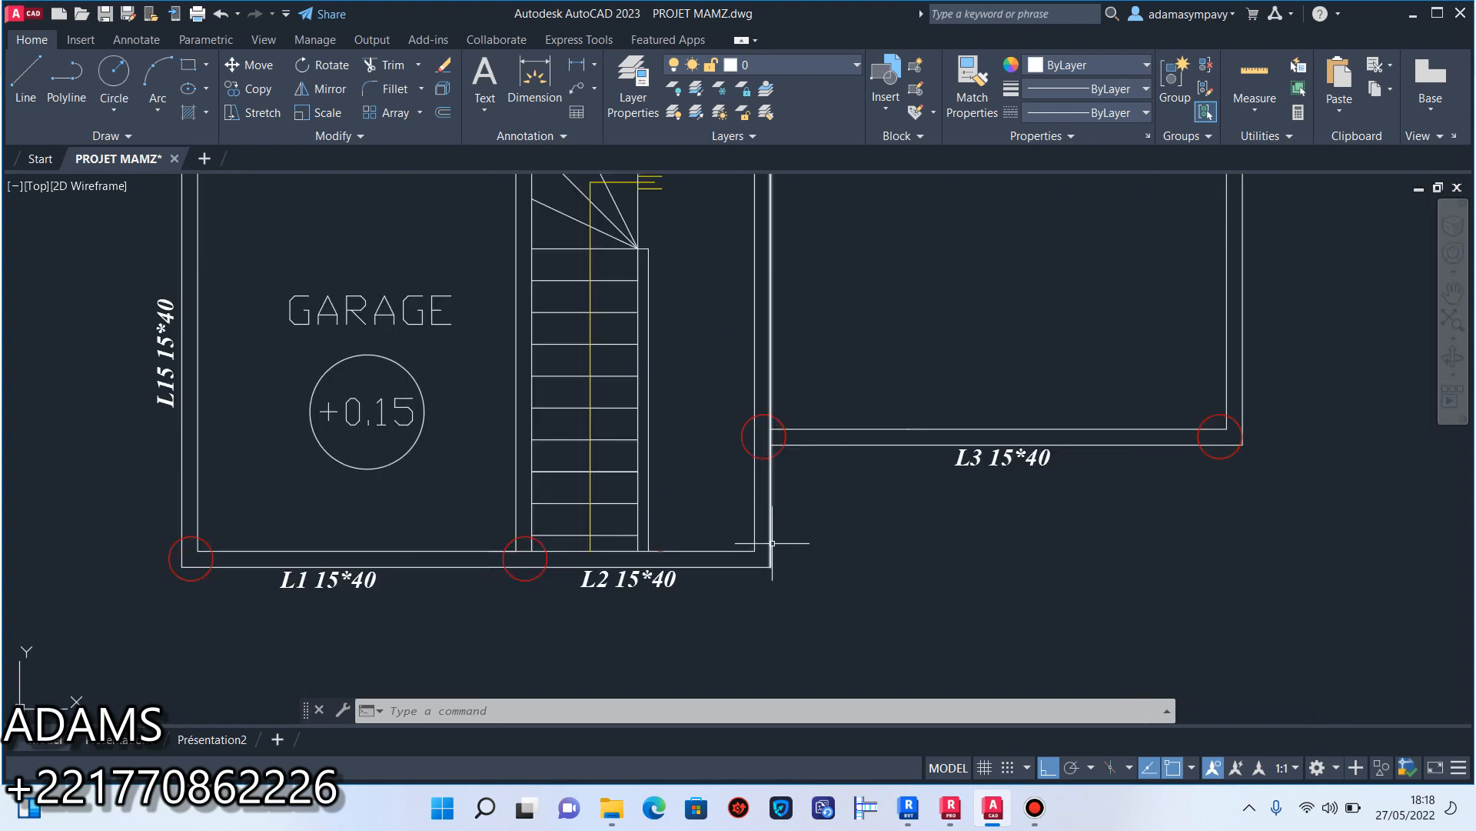
scroll(737, 555, "down", 4)
mouse_move(737, 555)
middle_mouse_down()
mouse_move(734, 483)
mouse_move(757, 484)
middle_mouse_up()
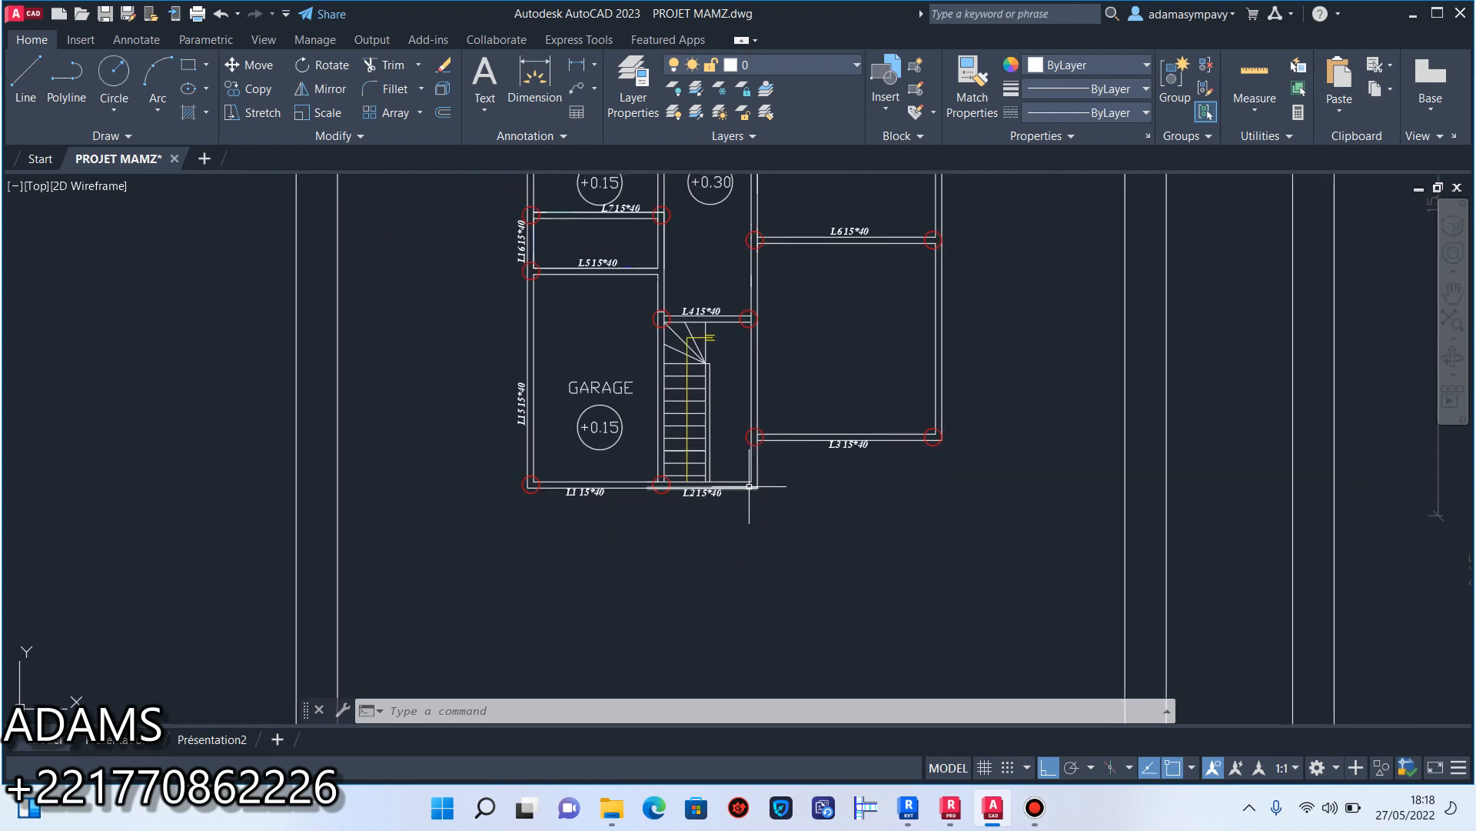
scroll(749, 486, "up", 5)
scroll(749, 486, "down", 5)
scroll(694, 460, "up", 3)
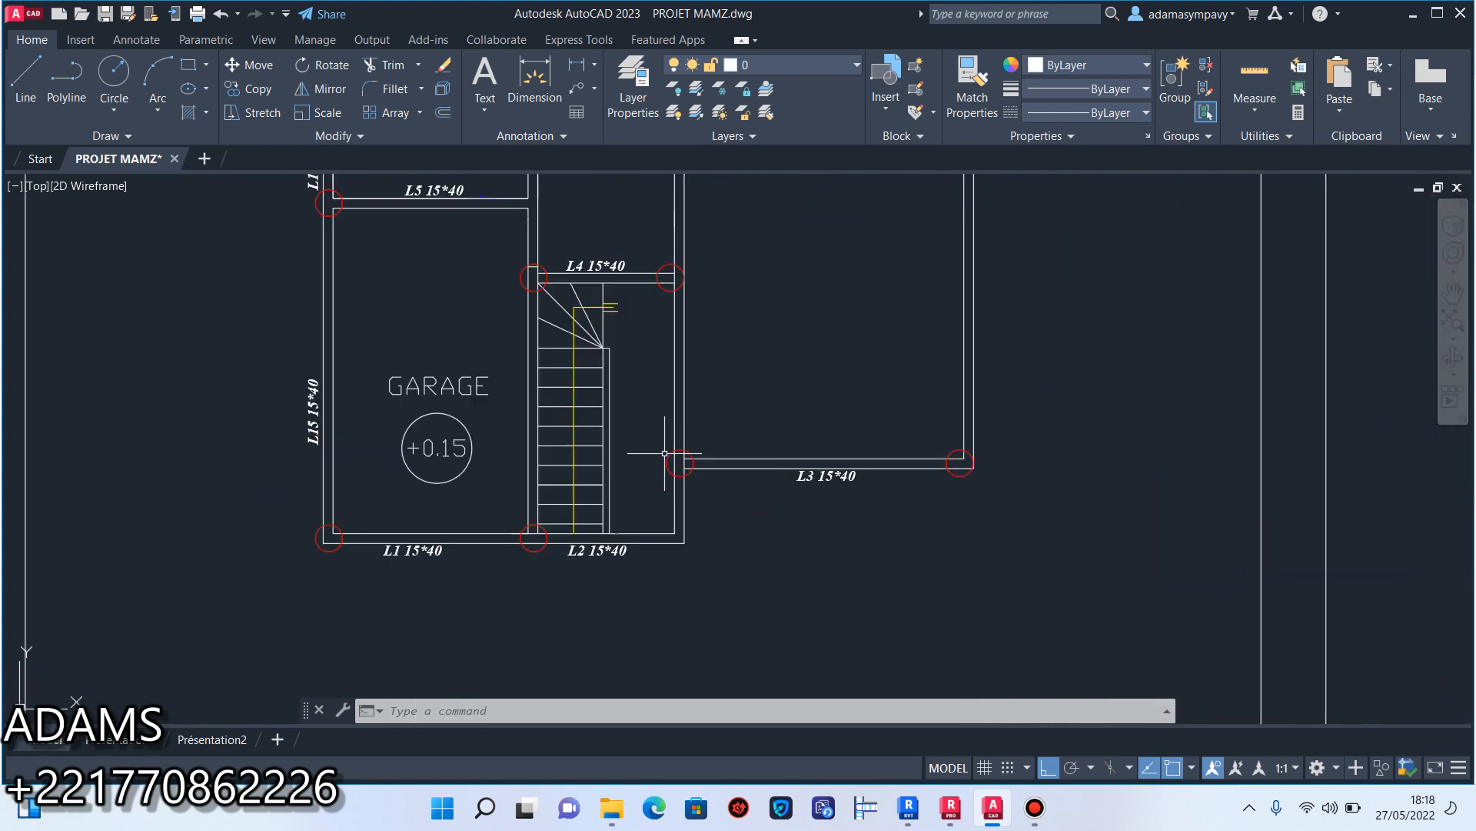
scroll(665, 453, "down", 5)
scroll(664, 479, "up", 5)
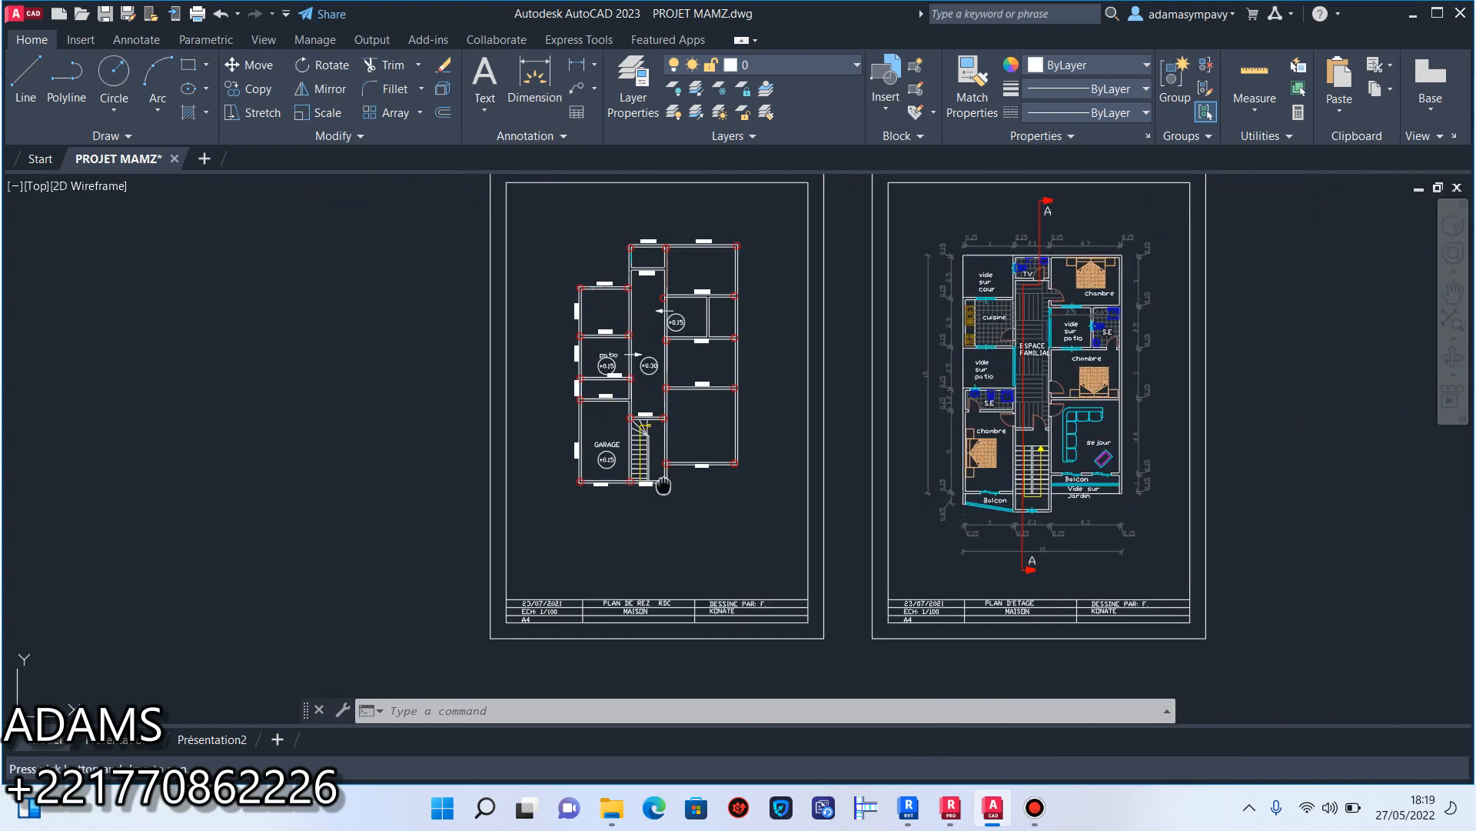
scroll(664, 479, "down", 5)
scroll(664, 479, "up", 4)
scroll(655, 513, "down", 2)
scroll(655, 513, "up", 2)
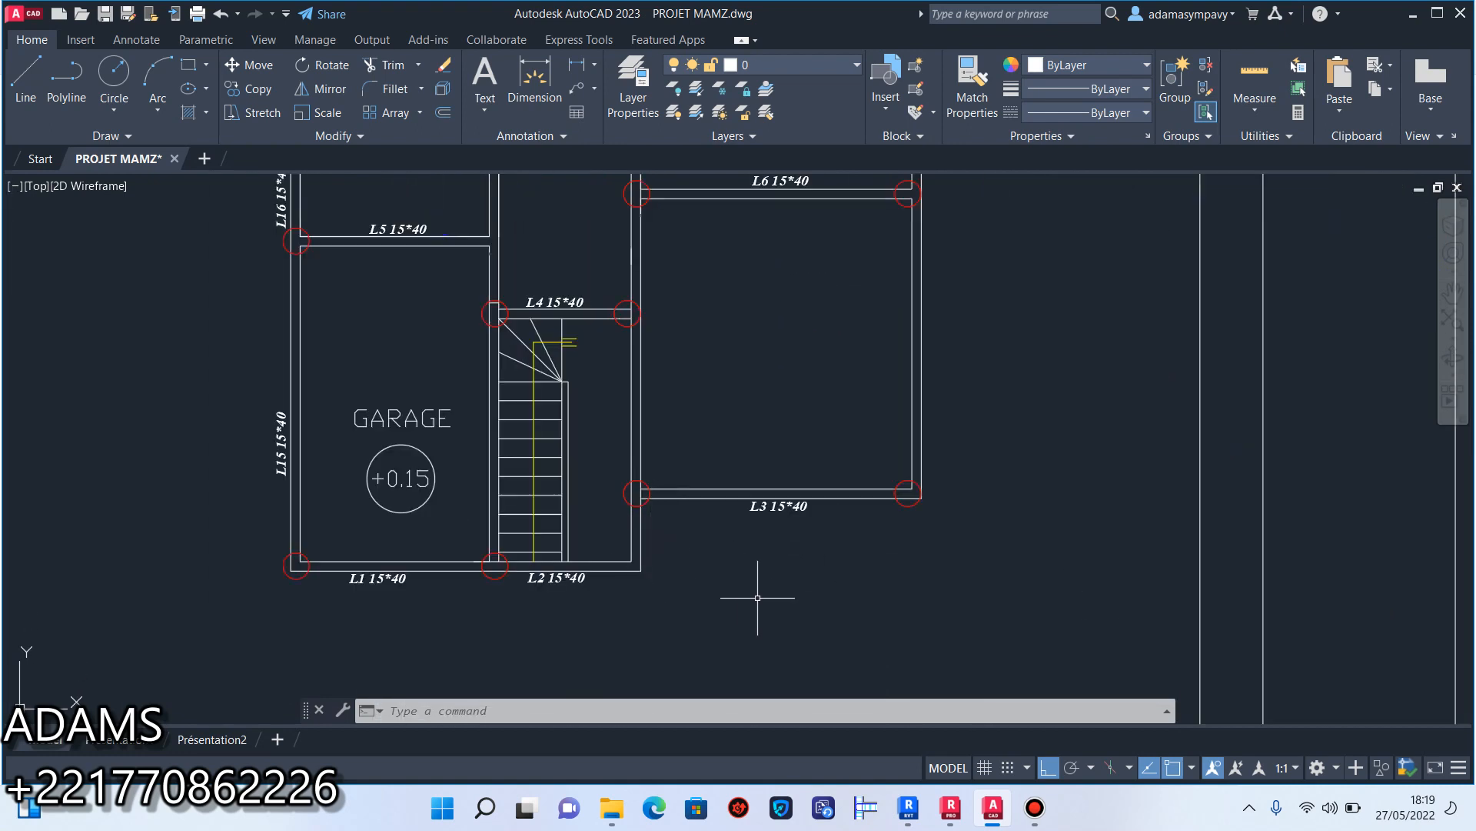
scroll(806, 576, "down", 4)
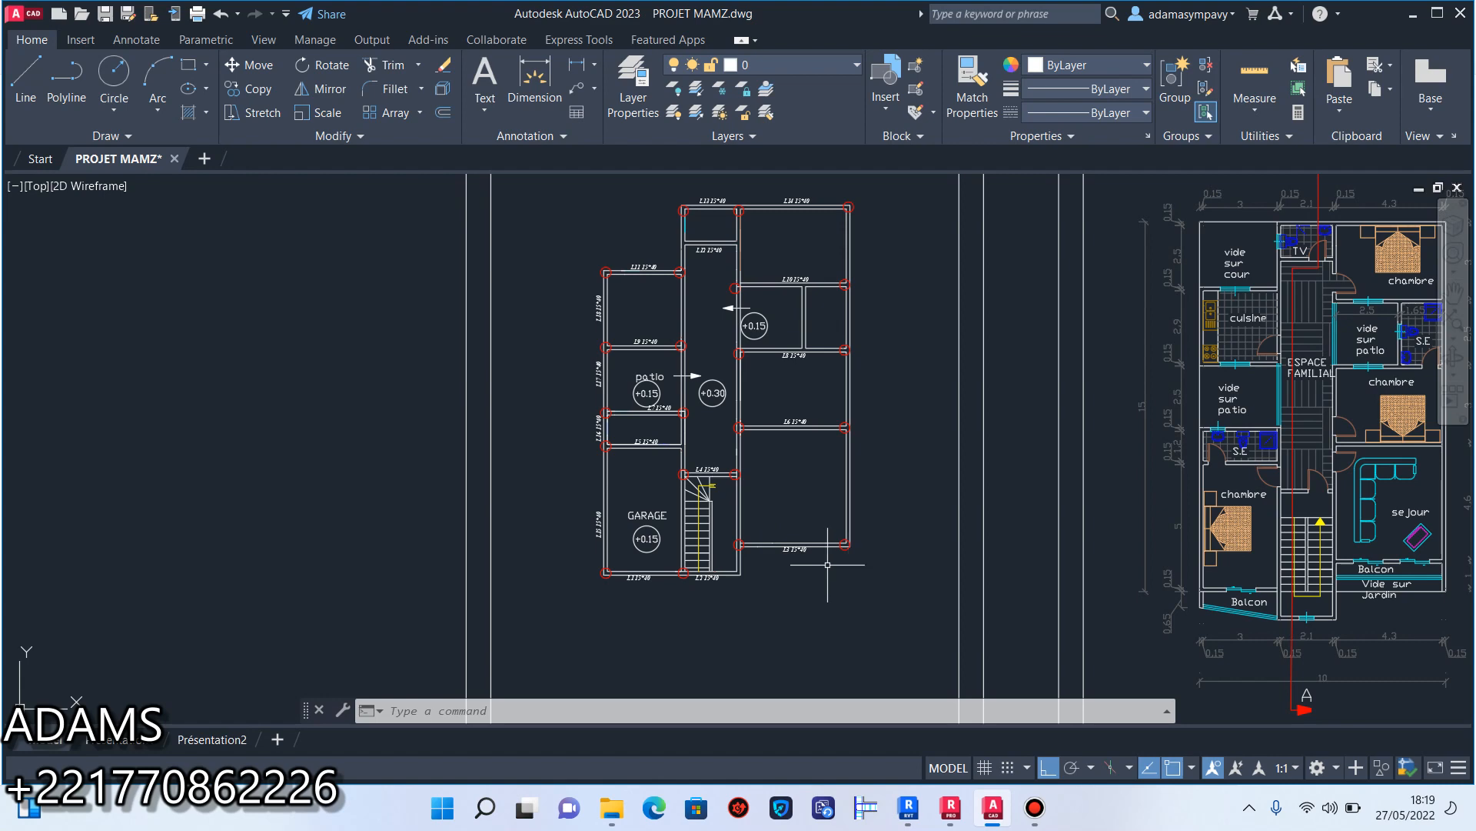
middle_click_drag(648, 299, 654, 364)
scroll(671, 316, "up", 4)
scroll(597, 248, "down", 2)
middle_click_drag(624, 219, 688, 315)
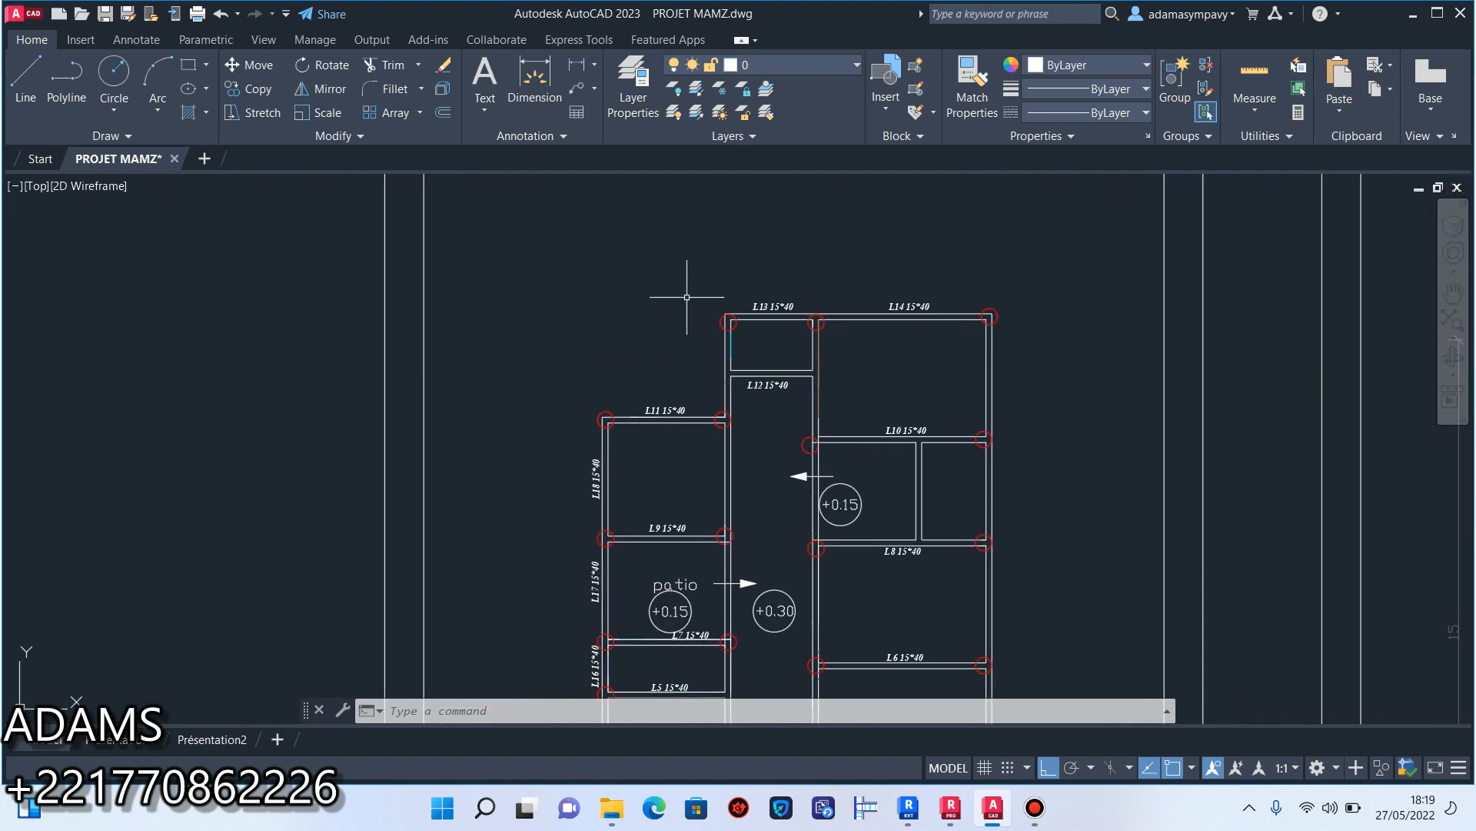
scroll(735, 389, "down", 5)
scroll(620, 328, "up", 5)
scroll(663, 296, "down", 3)
mouse_move(663, 296)
middle_mouse_down()
mouse_move(652, 429)
mouse_move(637, 400)
middle_mouse_up()
scroll(634, 377, "up", 4)
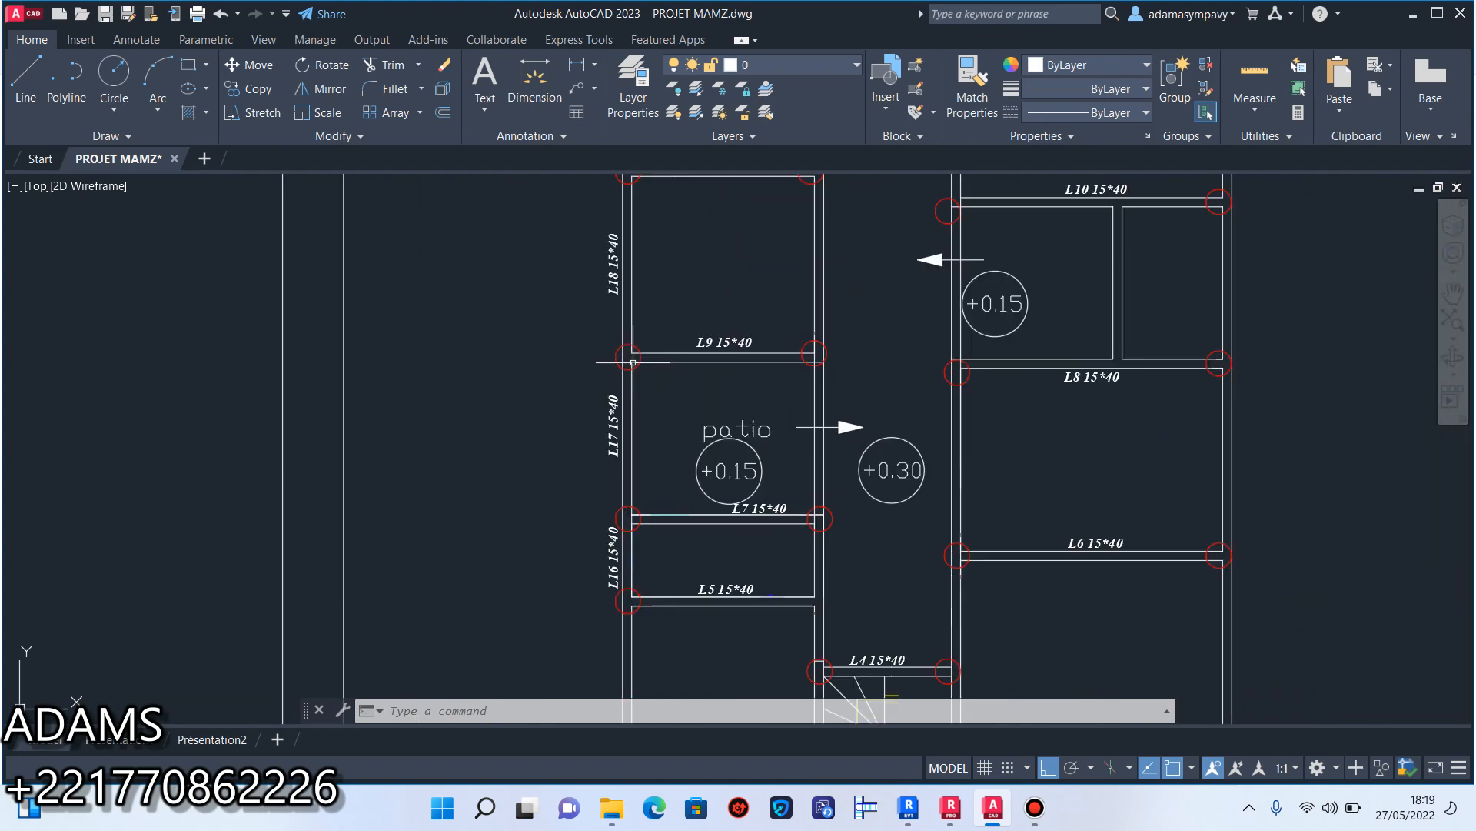
scroll(639, 519, "down", 5)
scroll(679, 356, "up", 2)
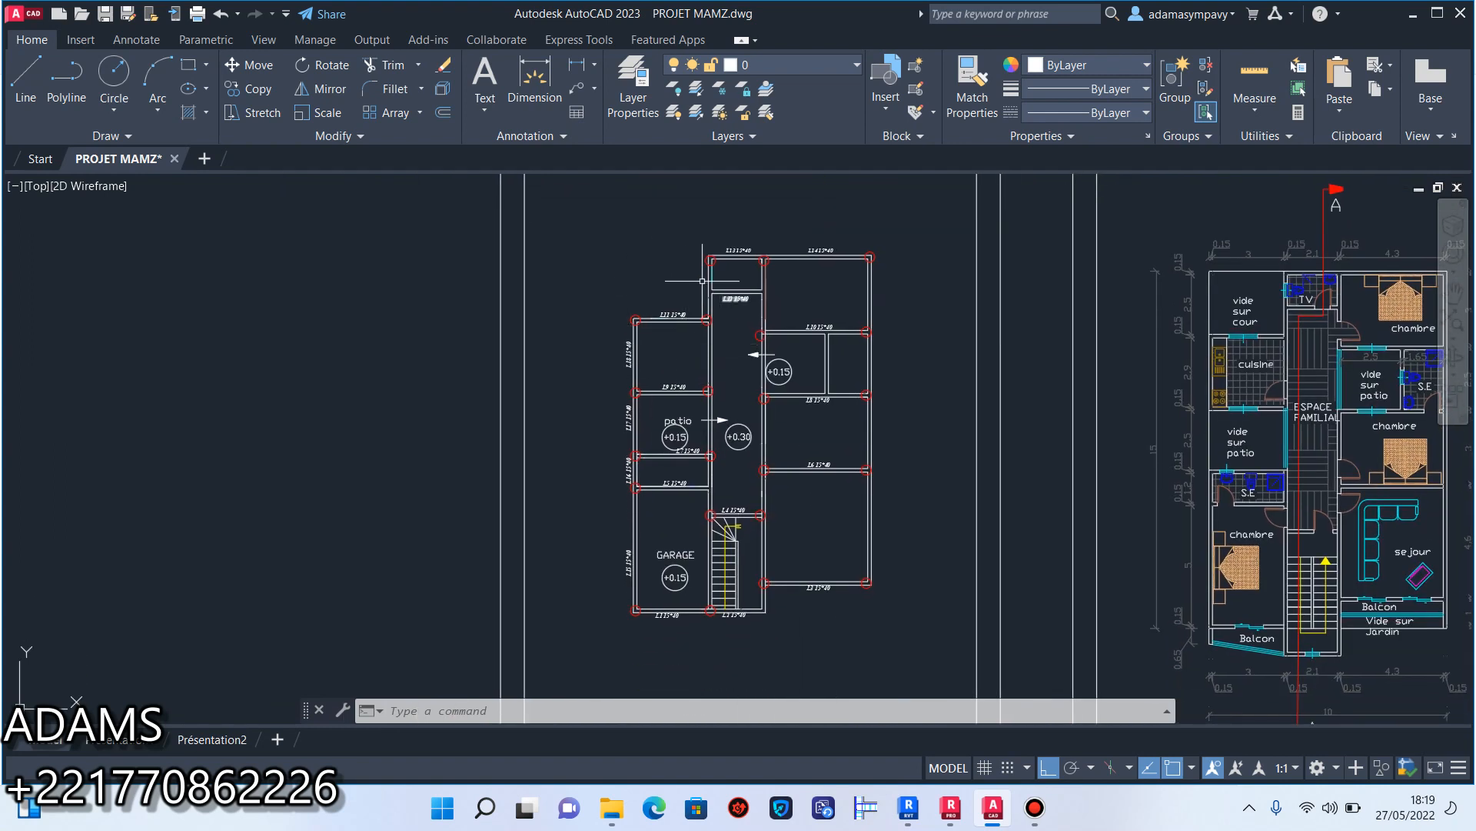
scroll(863, 593, "up", 4)
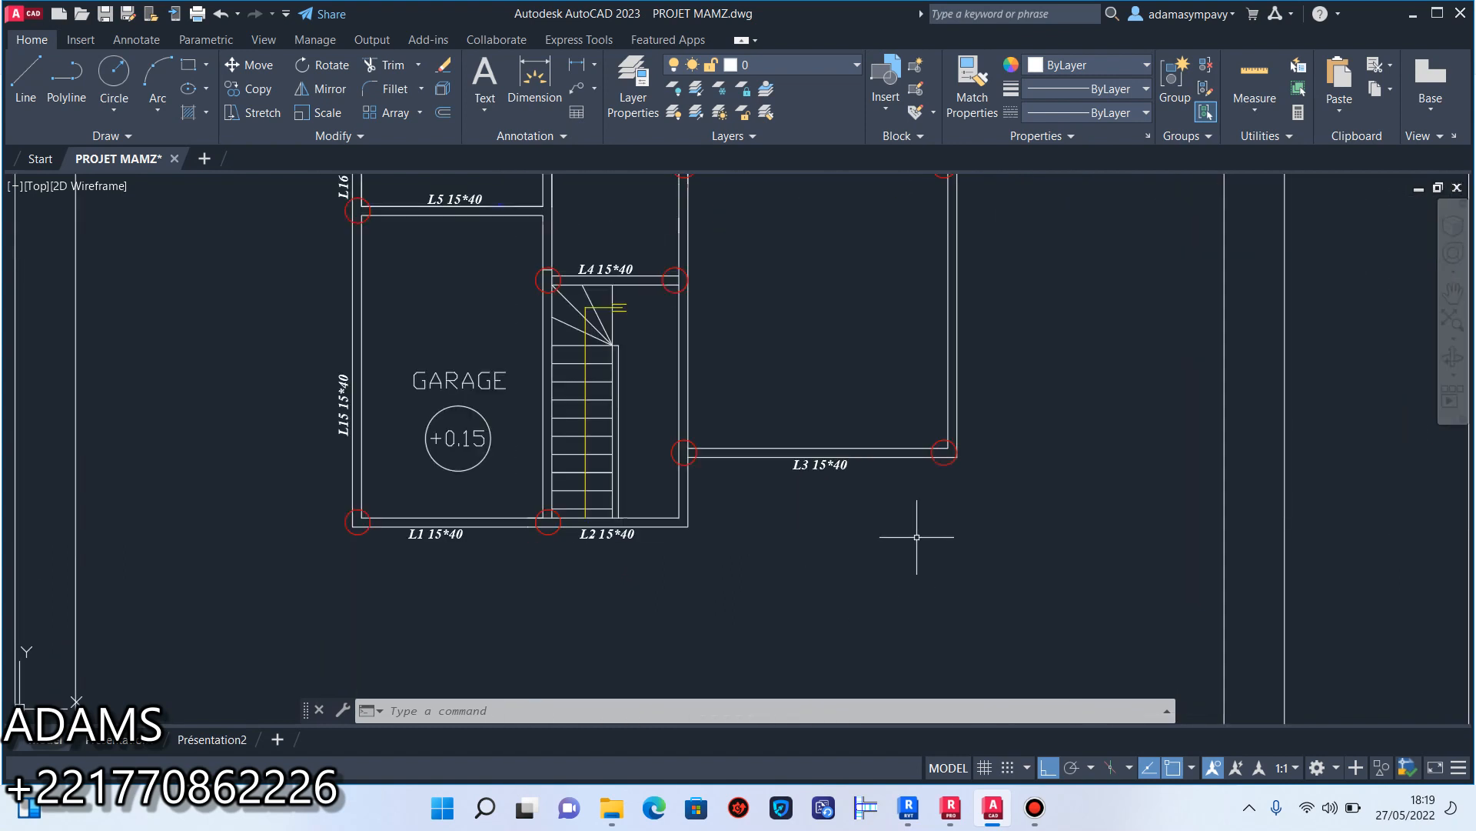
scroll(945, 546, "down", 4)
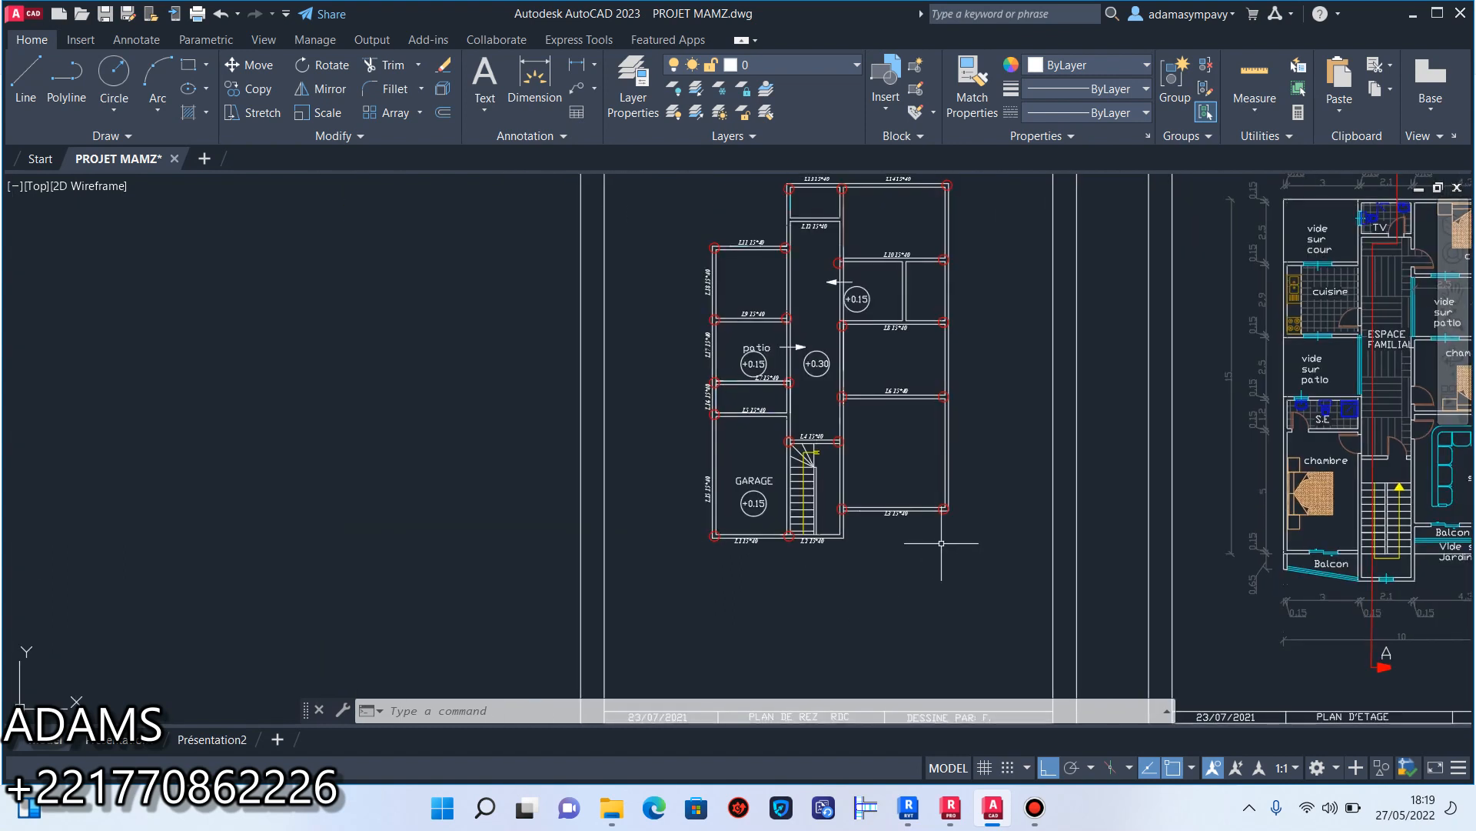
scroll(838, 389, "up", 6)
scroll(839, 389, "down", 6)
scroll(693, 385, "up", 5)
Copy the vertical L18 label beside the wall between the garage and the staircase, with Ortho mode off.
middle_click_drag(694, 384, 849, 582)
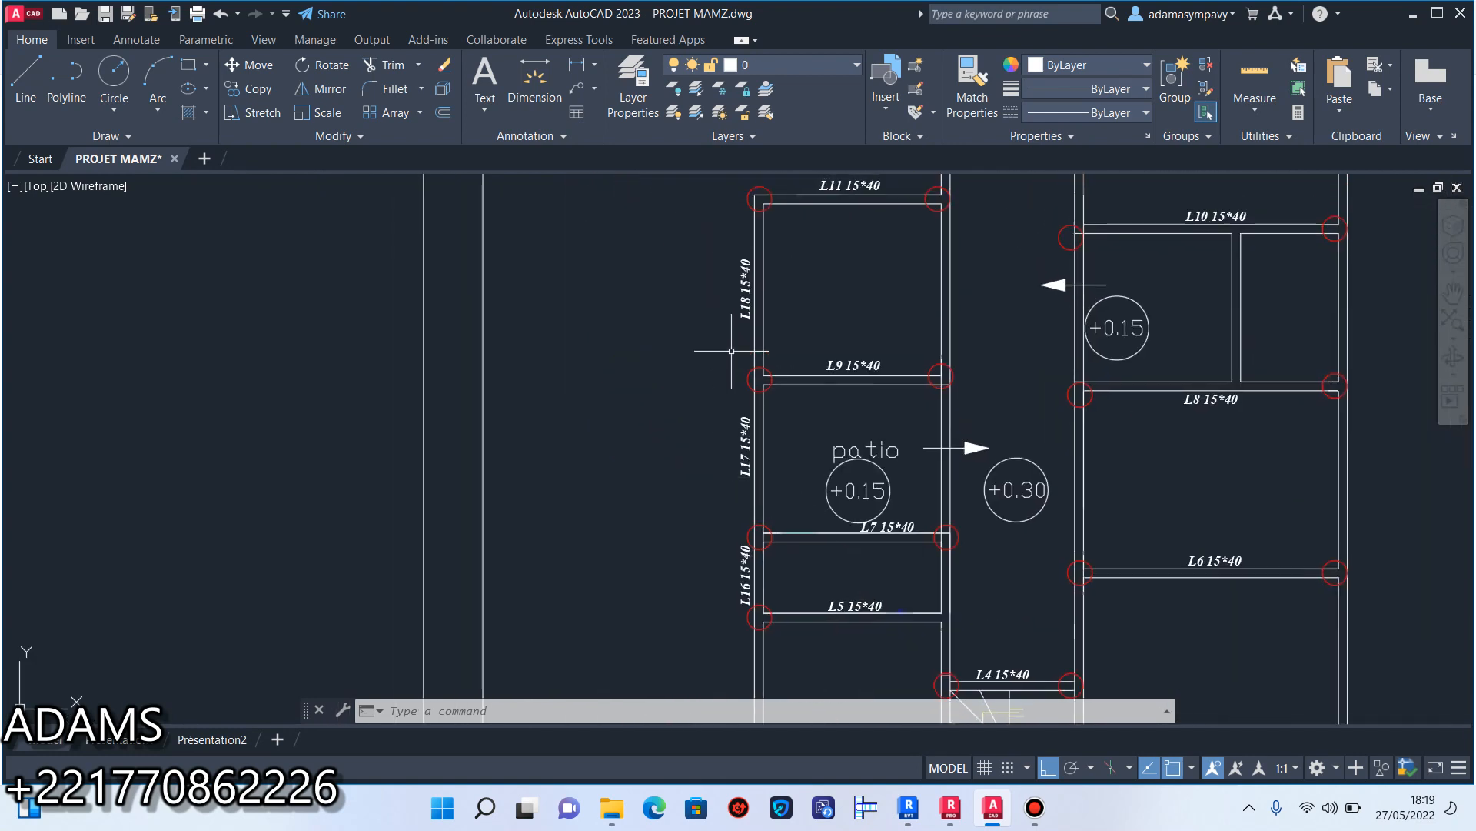
scroll(732, 329, "up", 4)
left_click(736, 407)
left_click(626, 269)
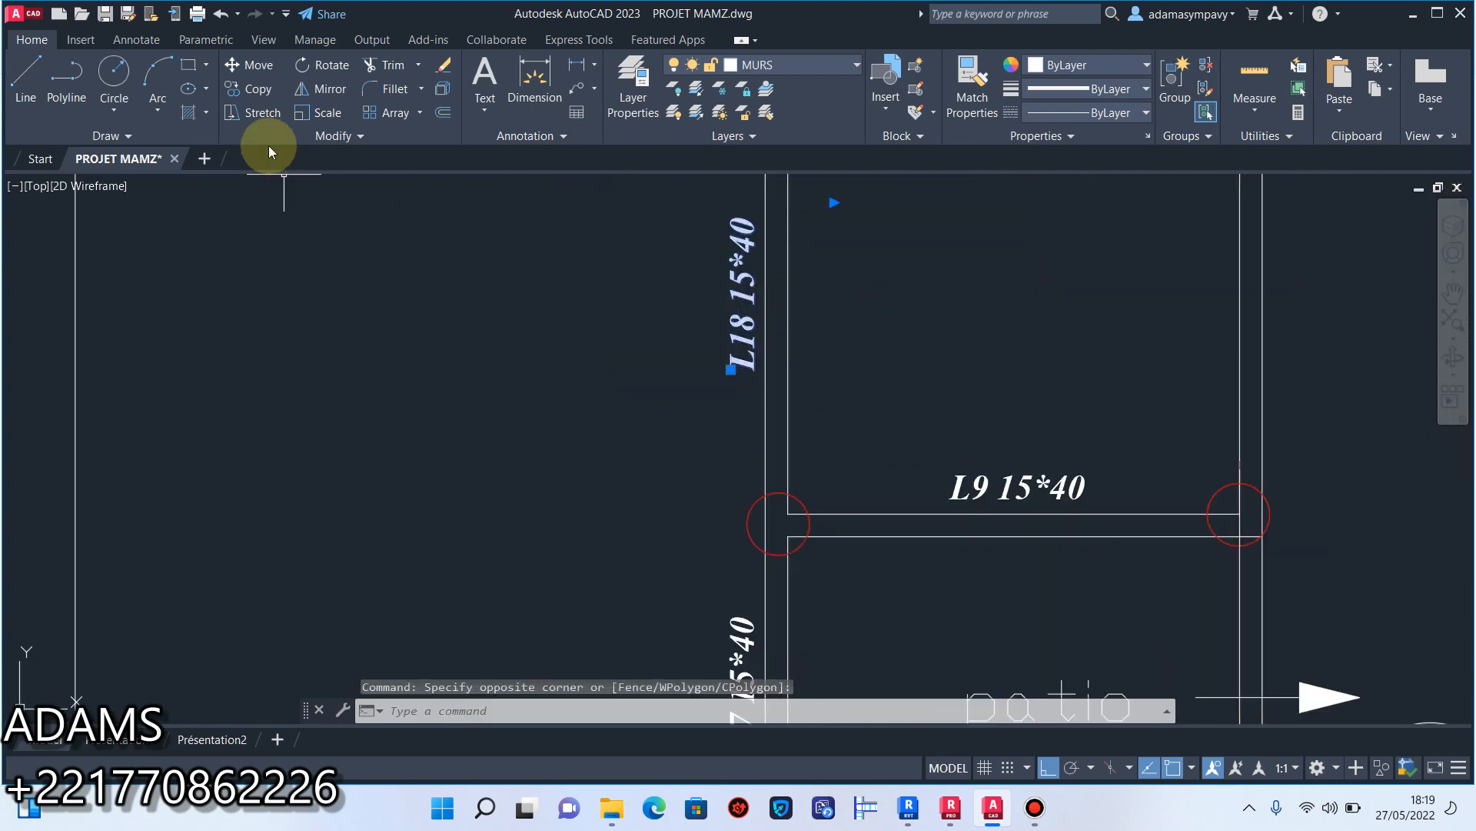
left_click(248, 88)
left_click(733, 368)
scroll(769, 392, "down", 6)
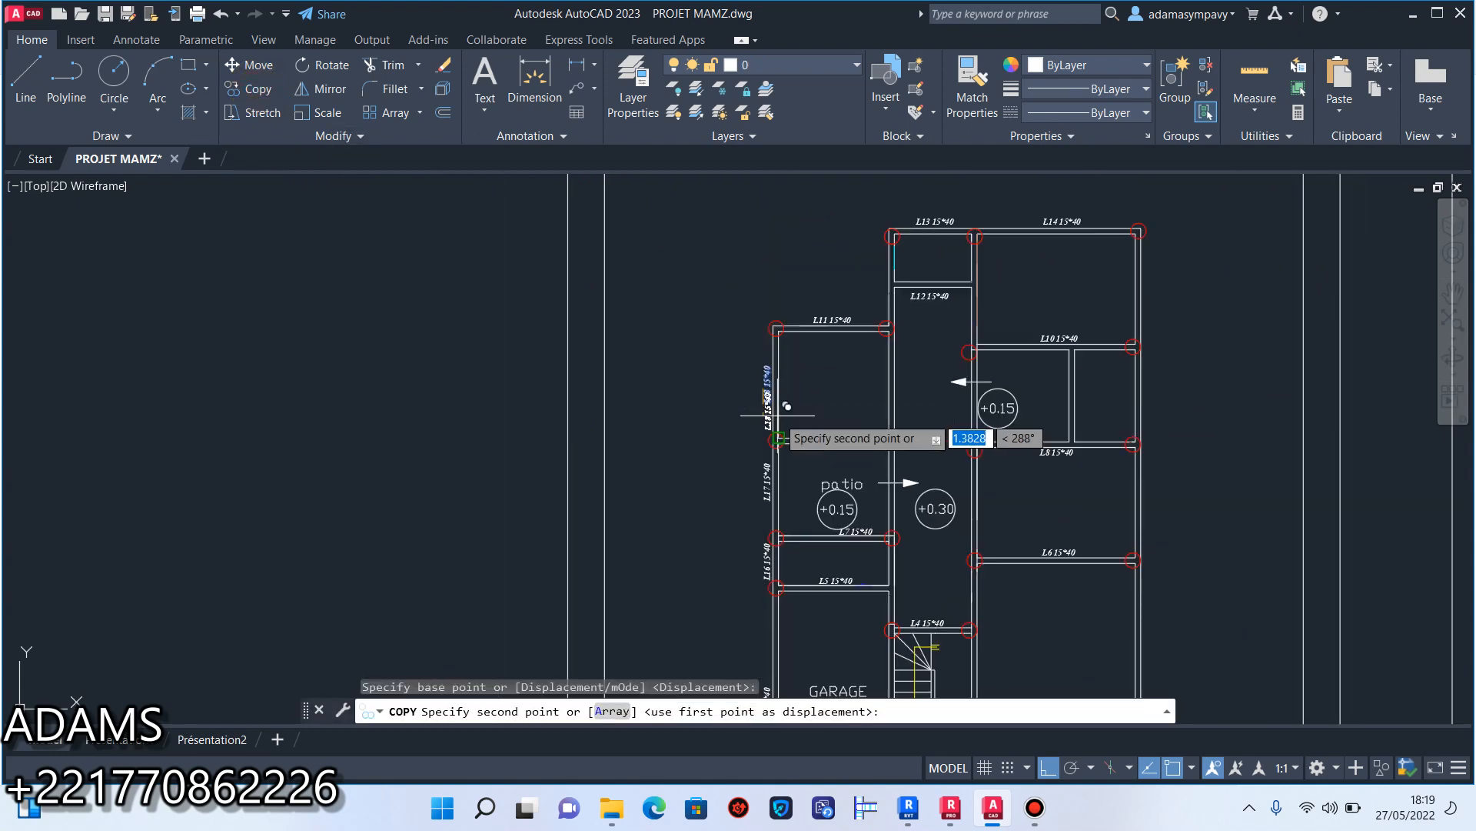
scroll(777, 416, "down", 4)
left_click(1048, 767)
scroll(842, 477, "up", 5)
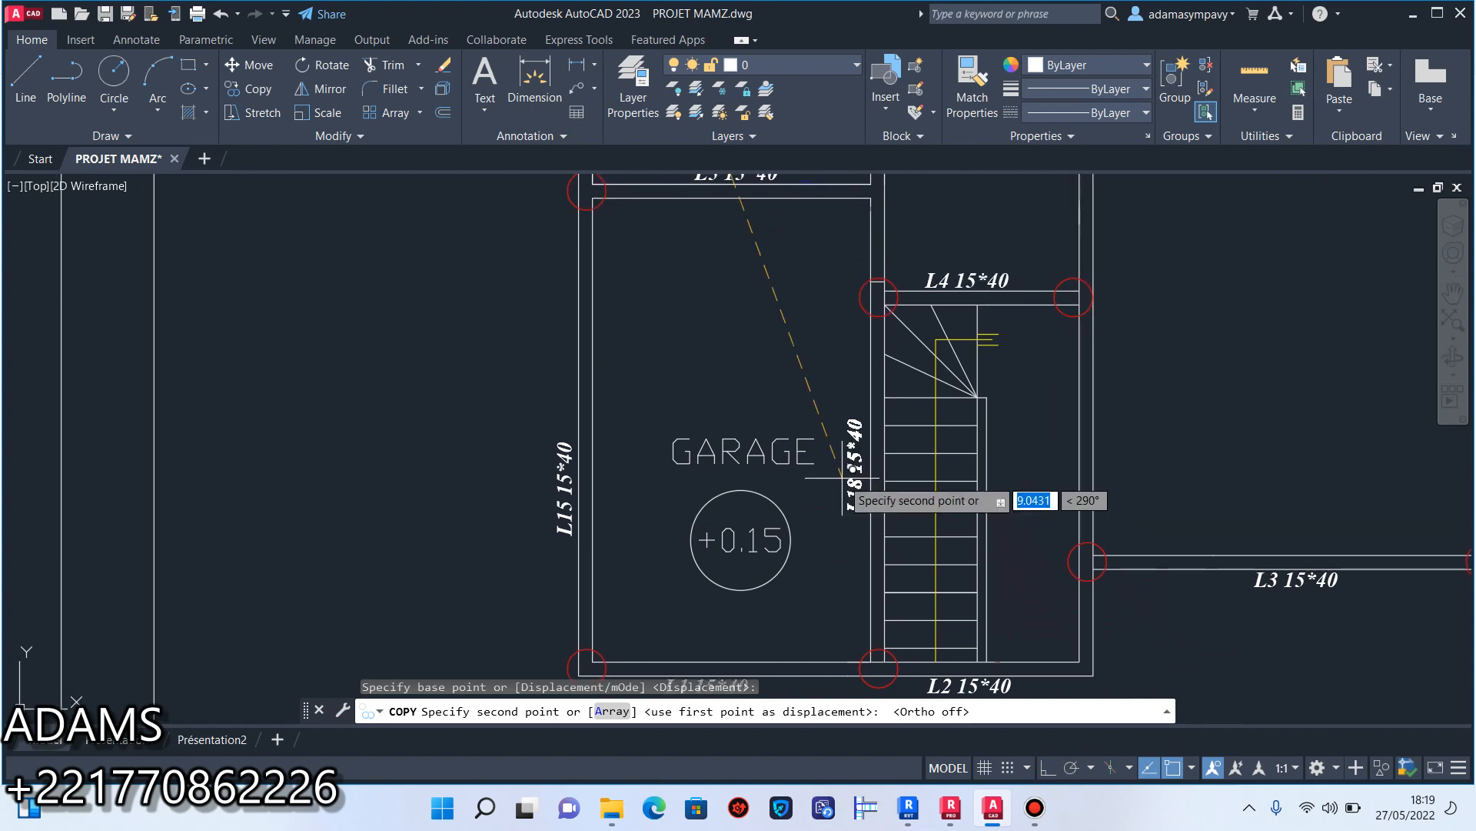
scroll(842, 477, "up", 4)
left_click(848, 484)
Place another copy of the L18 label on the corridor side of the inner wall between the L7 and L4 beams.
scroll(853, 419, "down", 6)
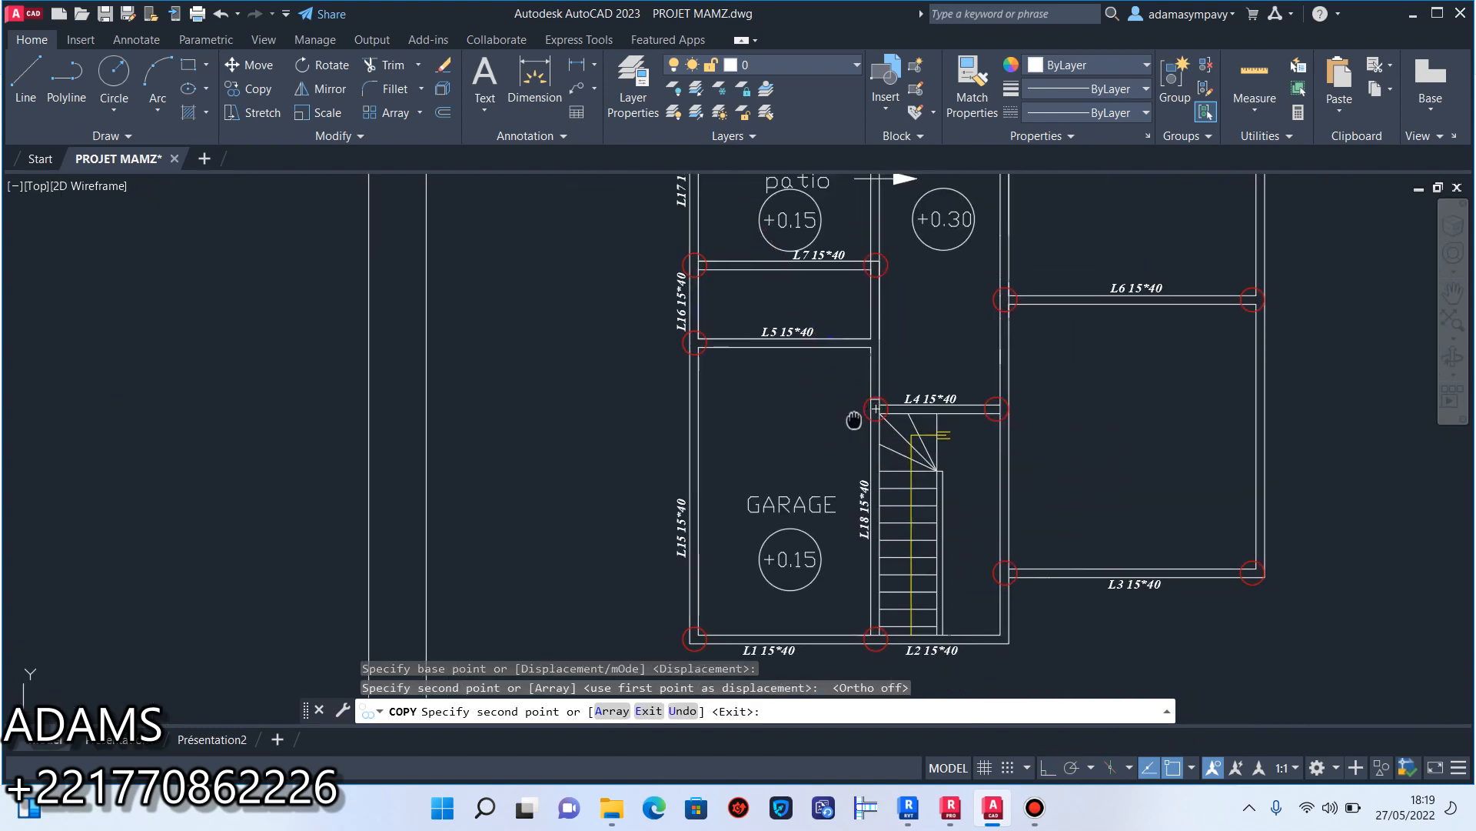
middle_click_drag(853, 419, 856, 530)
scroll(882, 448, "up", 4)
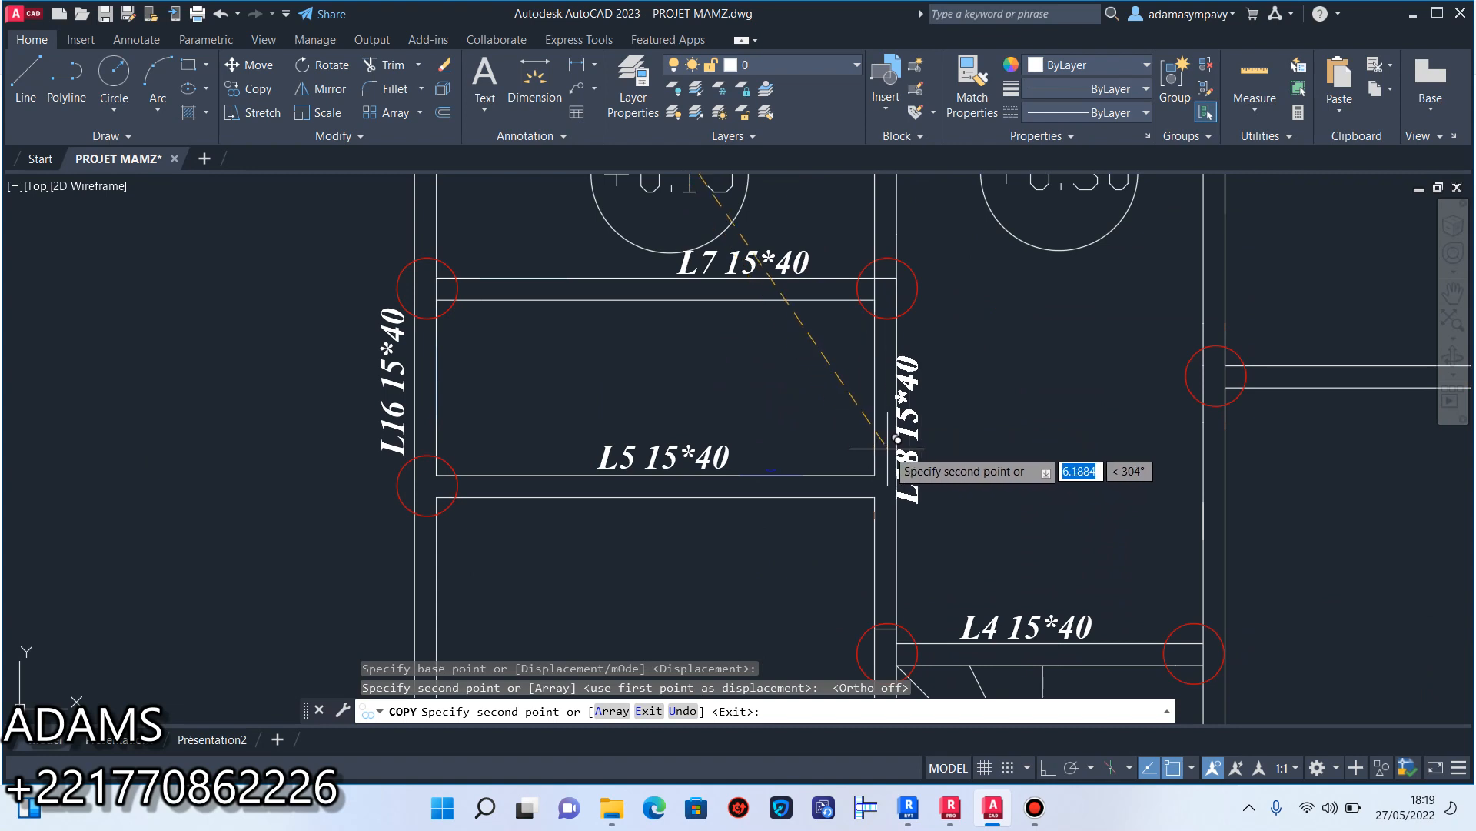
scroll(900, 468, "up", 6)
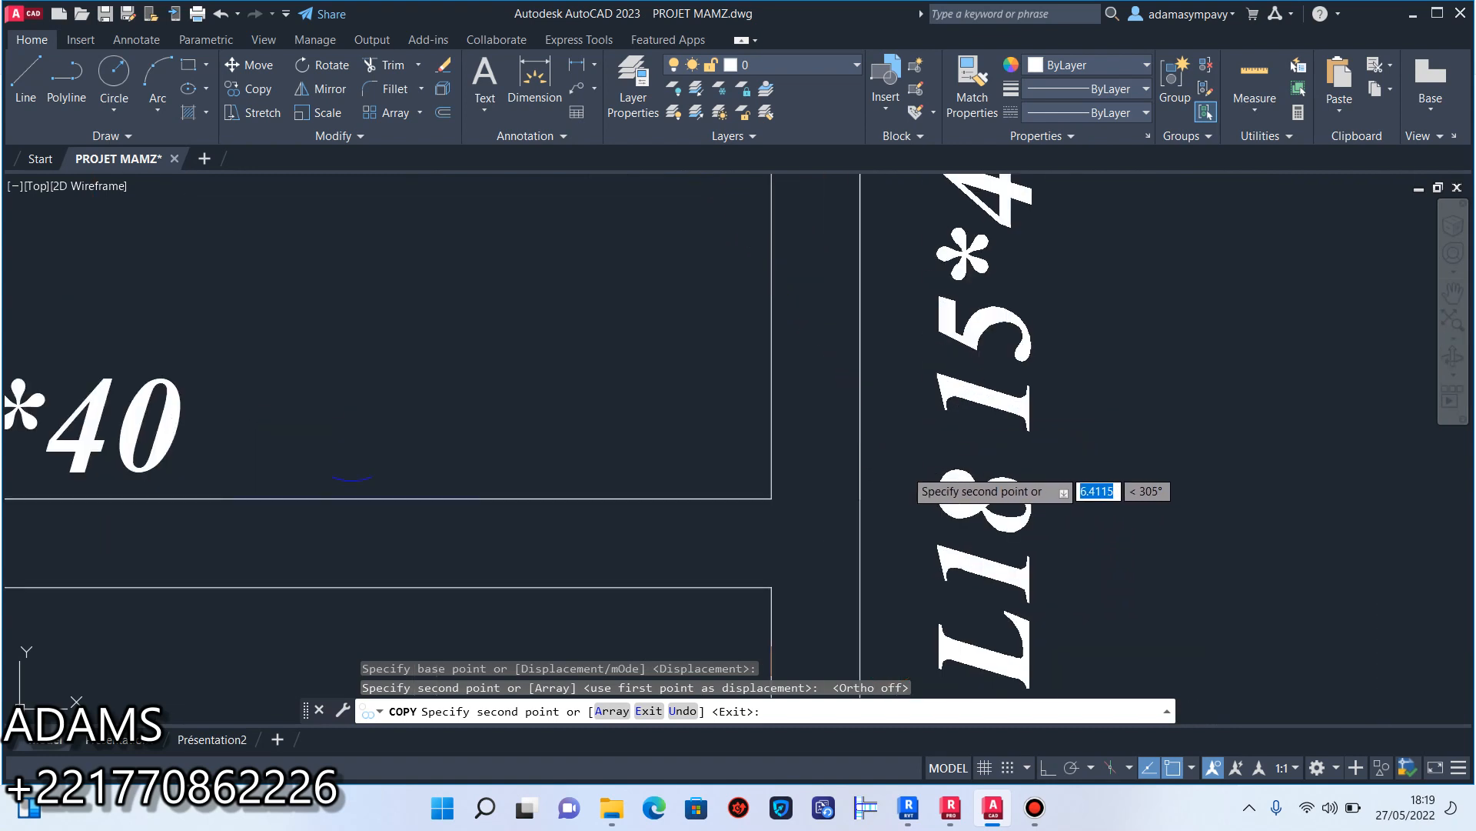
left_click(897, 468)
scroll(897, 462, "down", 6)
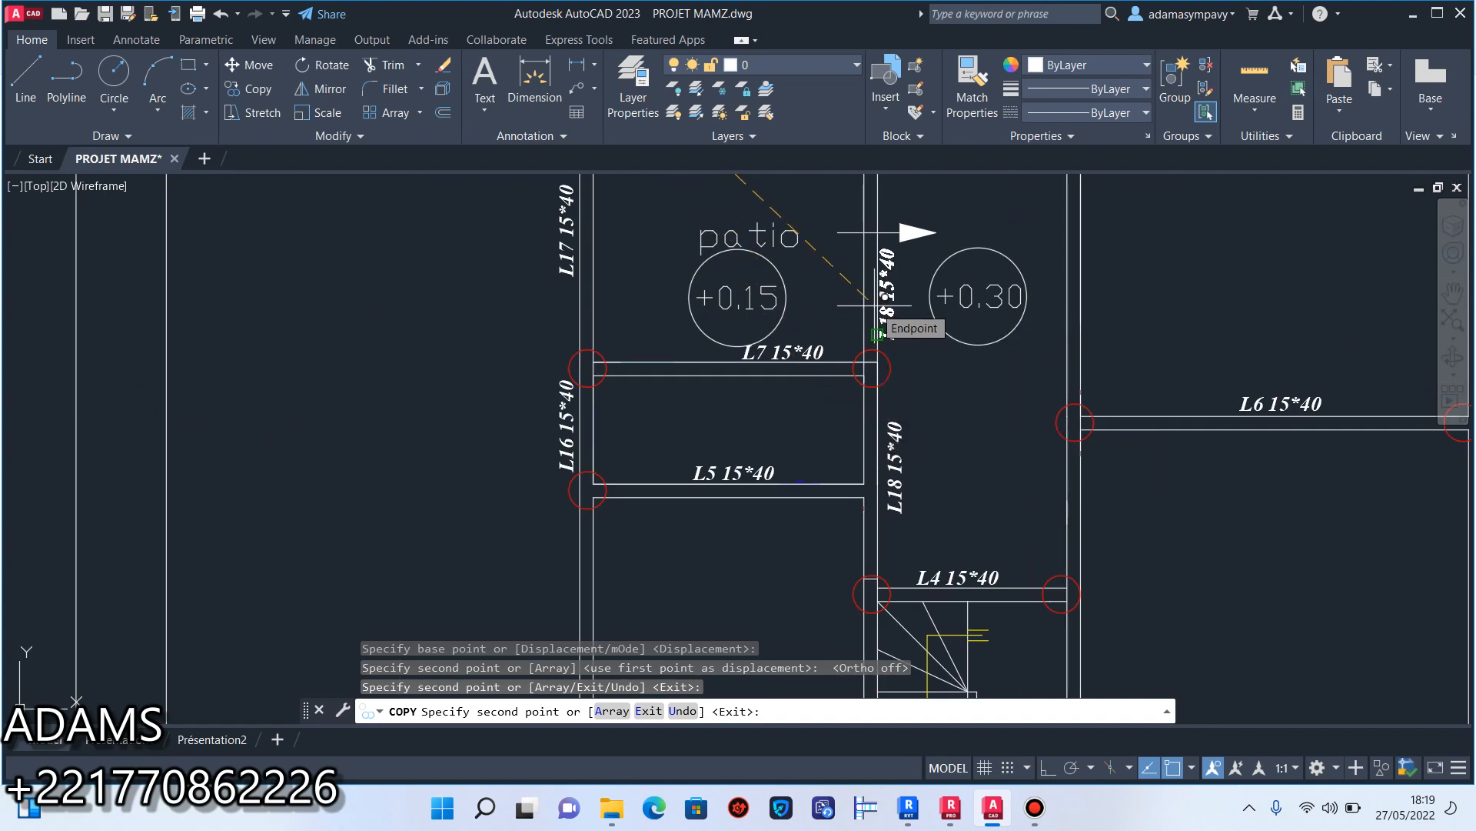
left_click(1047, 812)
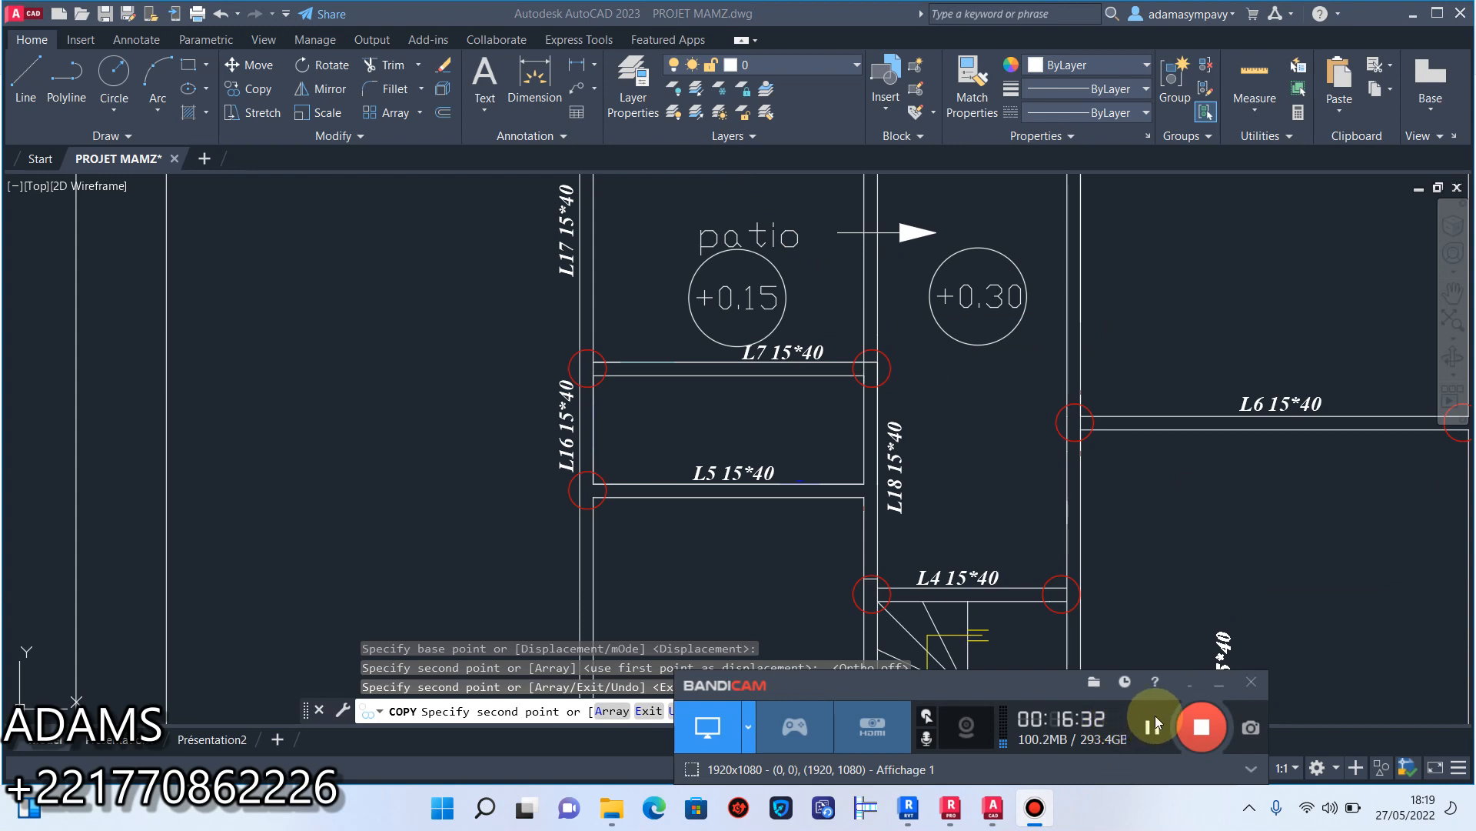
left_click(1156, 721)
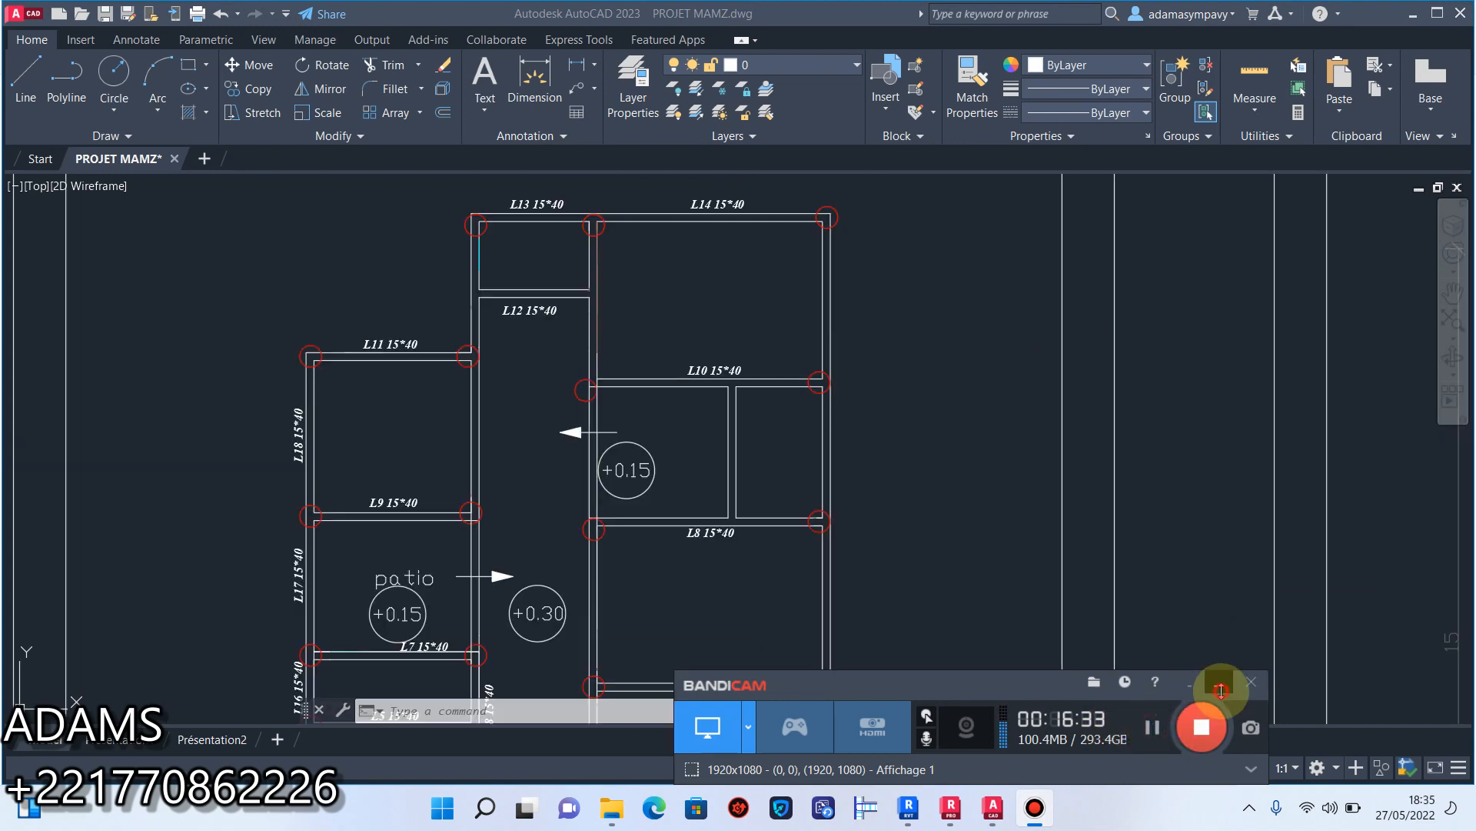
left_click(1221, 689)
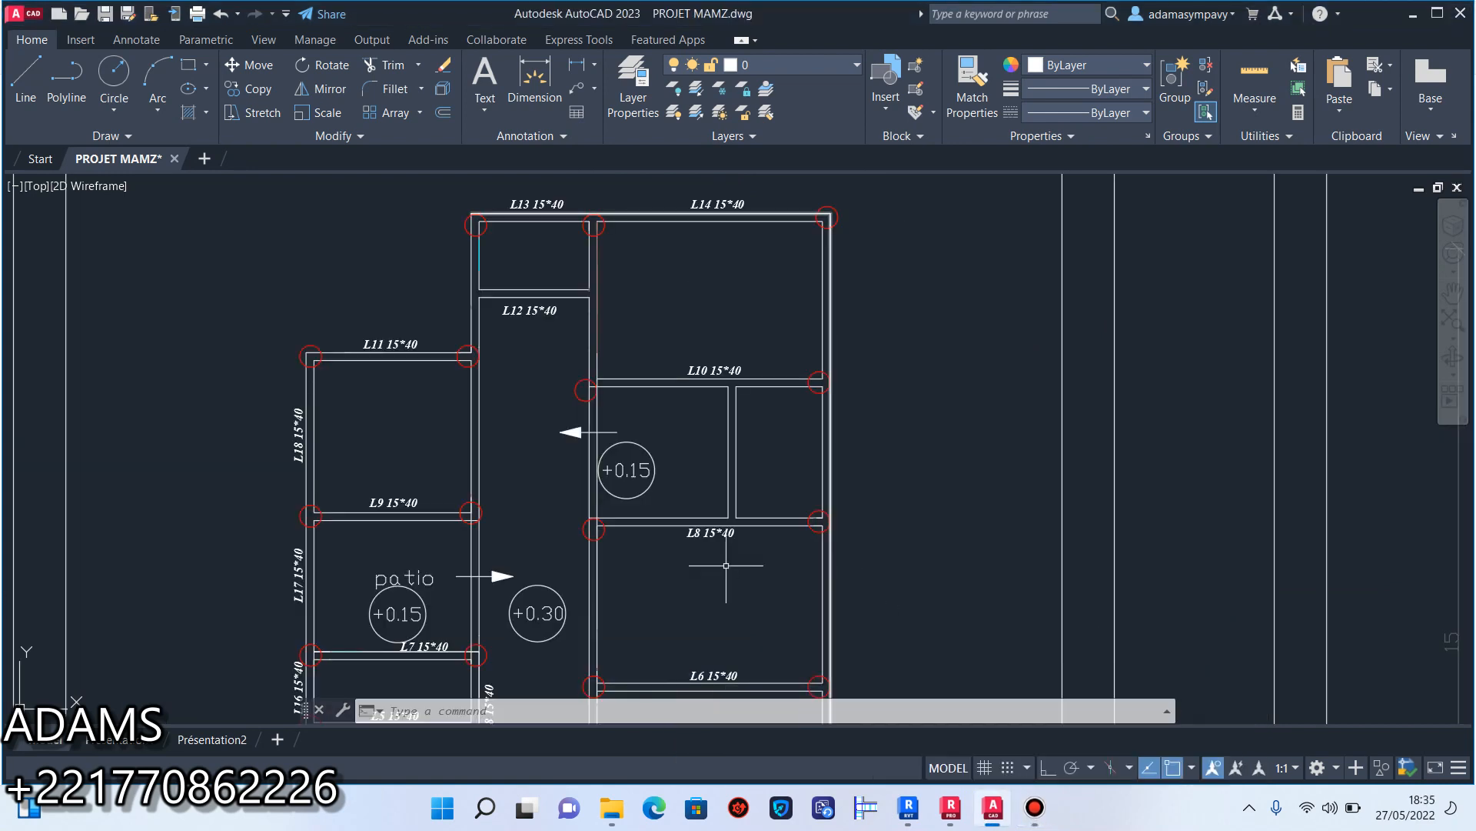
Delete the GARAGE room name from the ground-floor plan.
middle_click_drag(674, 569, 712, 372)
middle_click_drag(593, 466, 662, 379)
scroll(524, 501, "down", 2)
middle_click_drag(524, 501, 556, 411)
scroll(535, 454, "up", 4)
key("Delete")
Copy the horizontal L5 label into the garage area below its beam and end the copy.
left_click(239, 89)
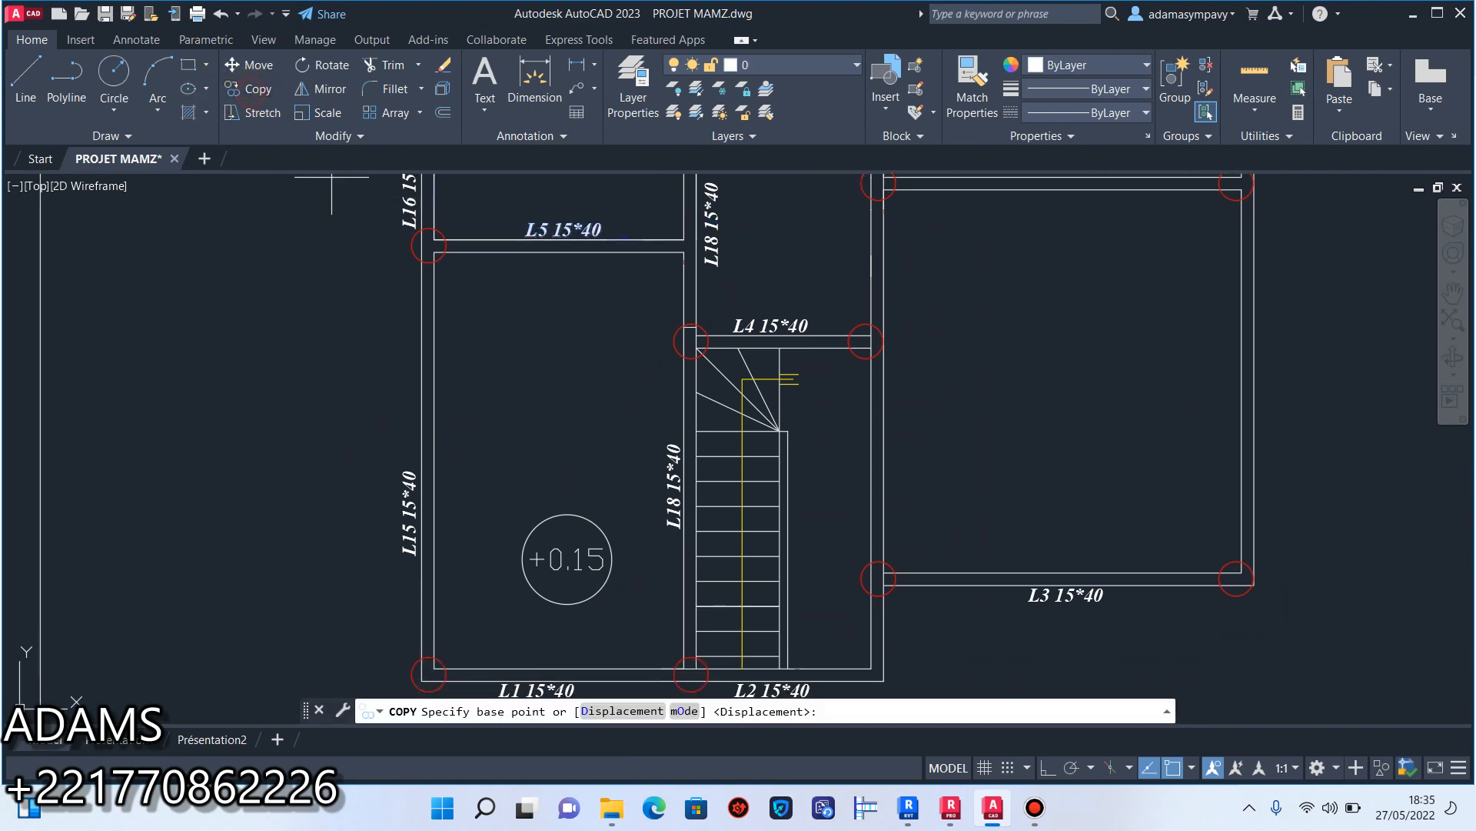
left_click(571, 233)
key("Escape")
Replace the text of the copied L5 label in the garage area with "Dallage sol".
scroll(556, 372, "up", 8)
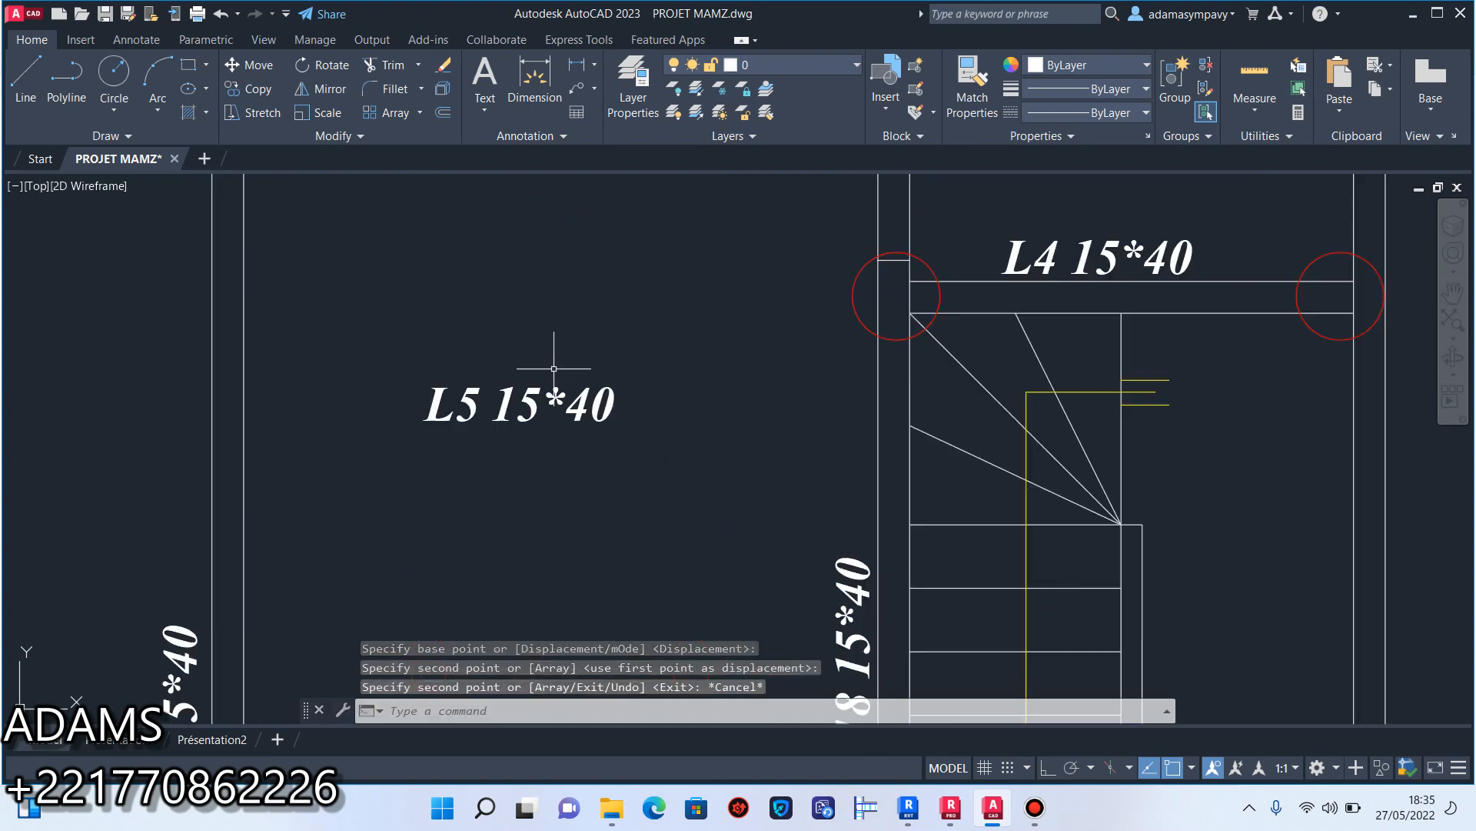
double_click(671, 428)
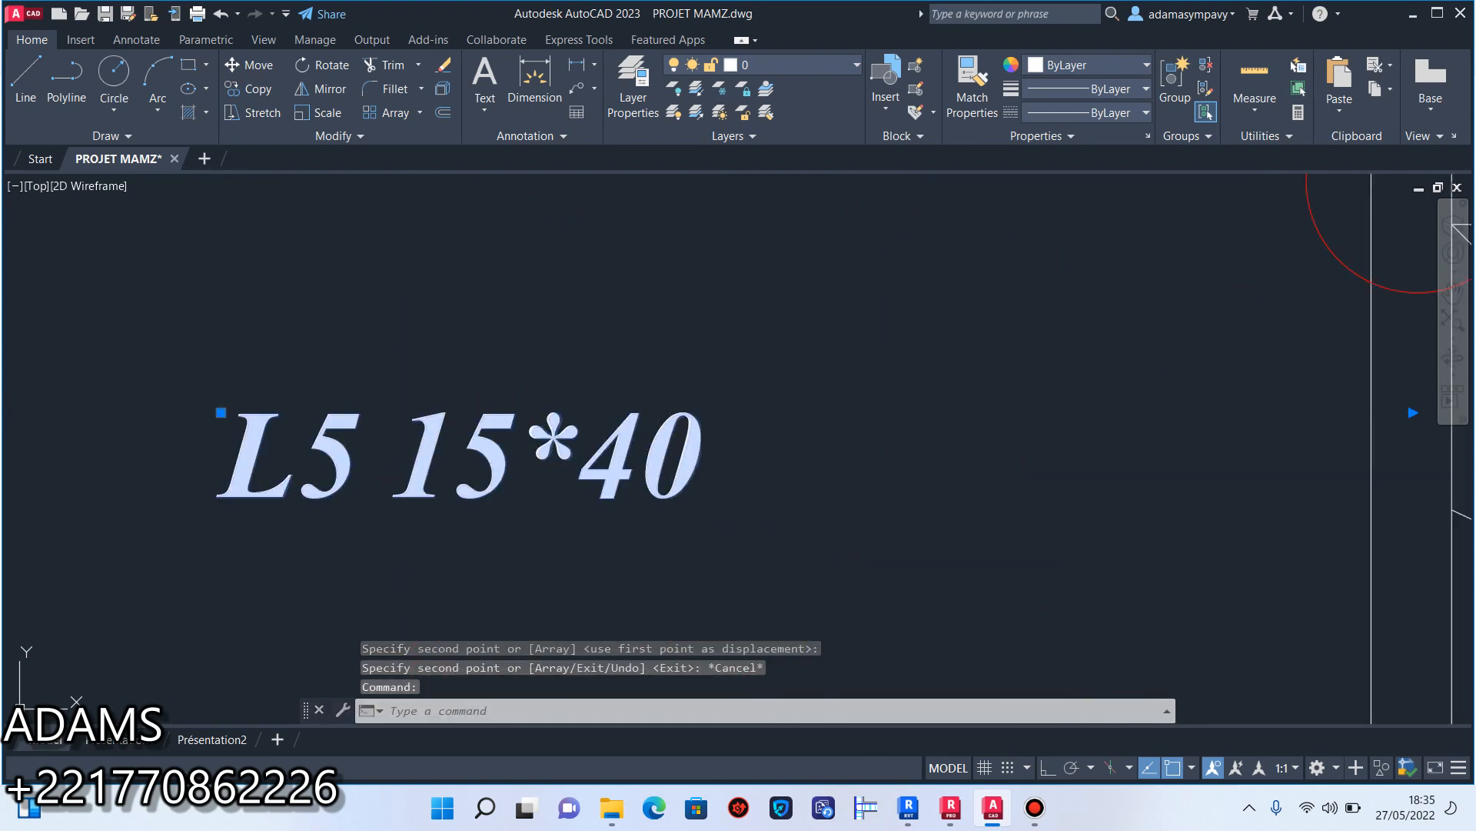
left_click_drag(732, 437, 216, 367)
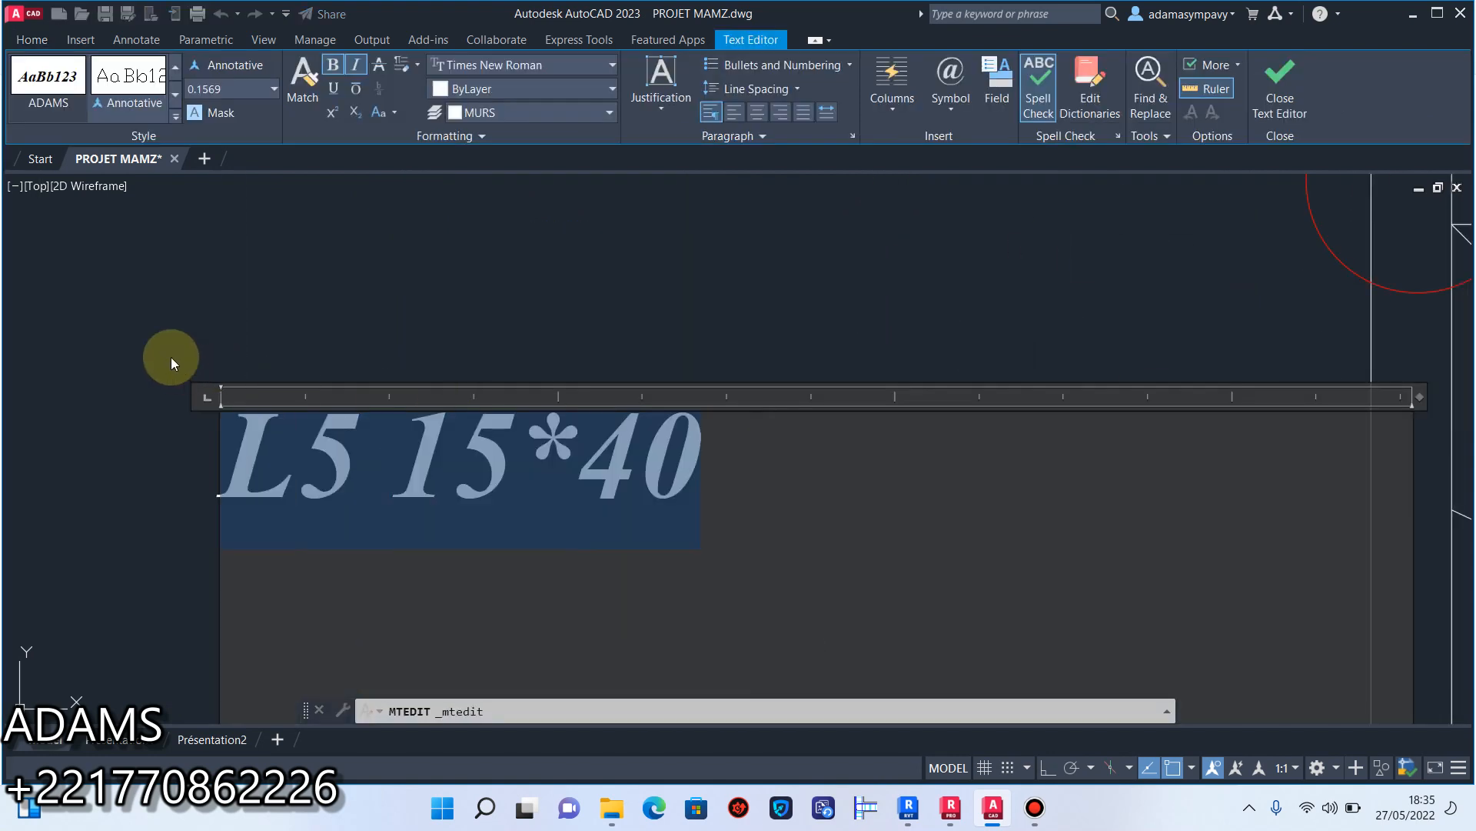
type("DALLE")
key("BackSpace")
key("BackSpace")
key("BackSpace")
key("BackSpace")
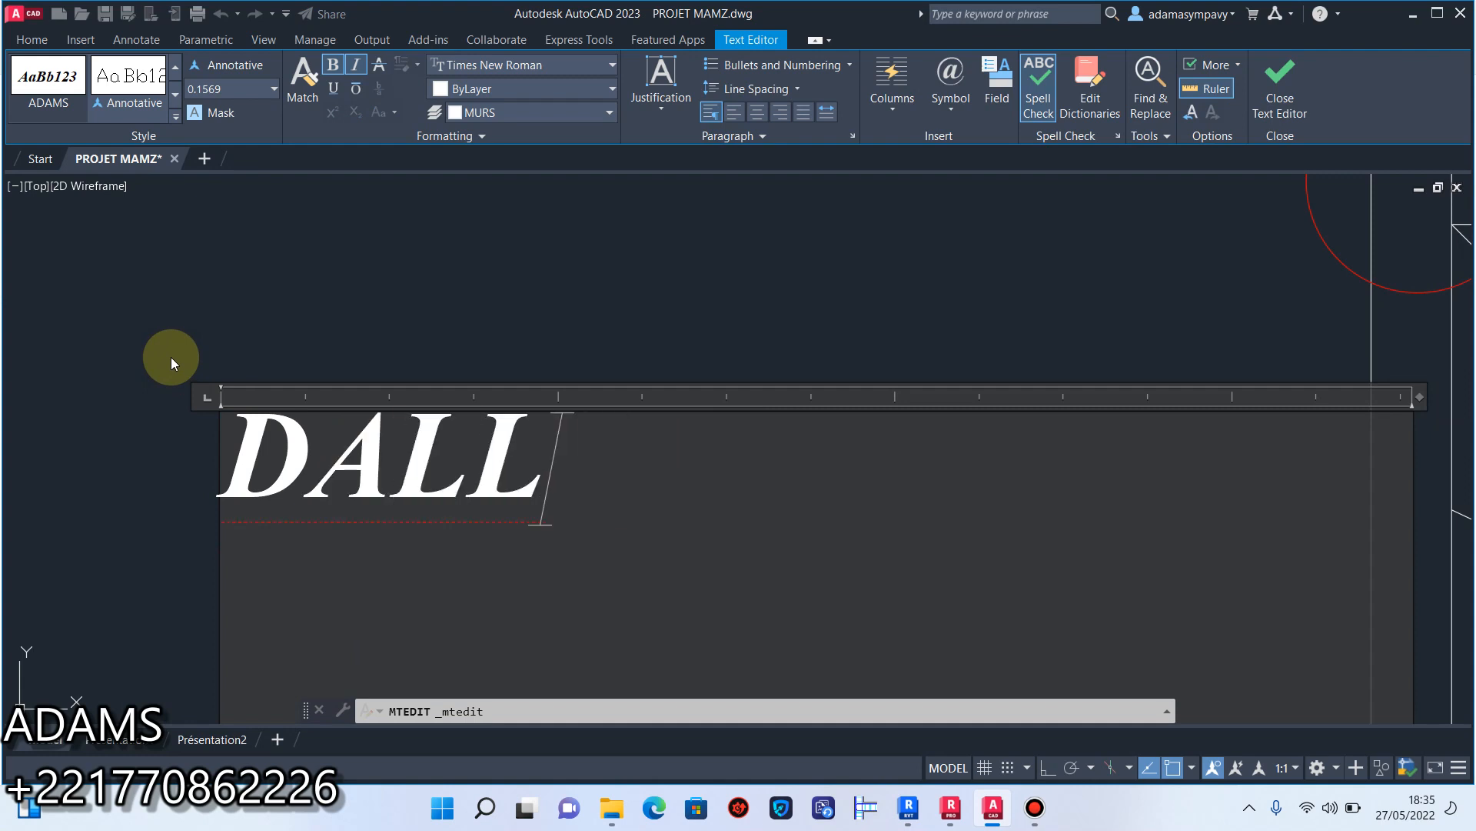
type("a")
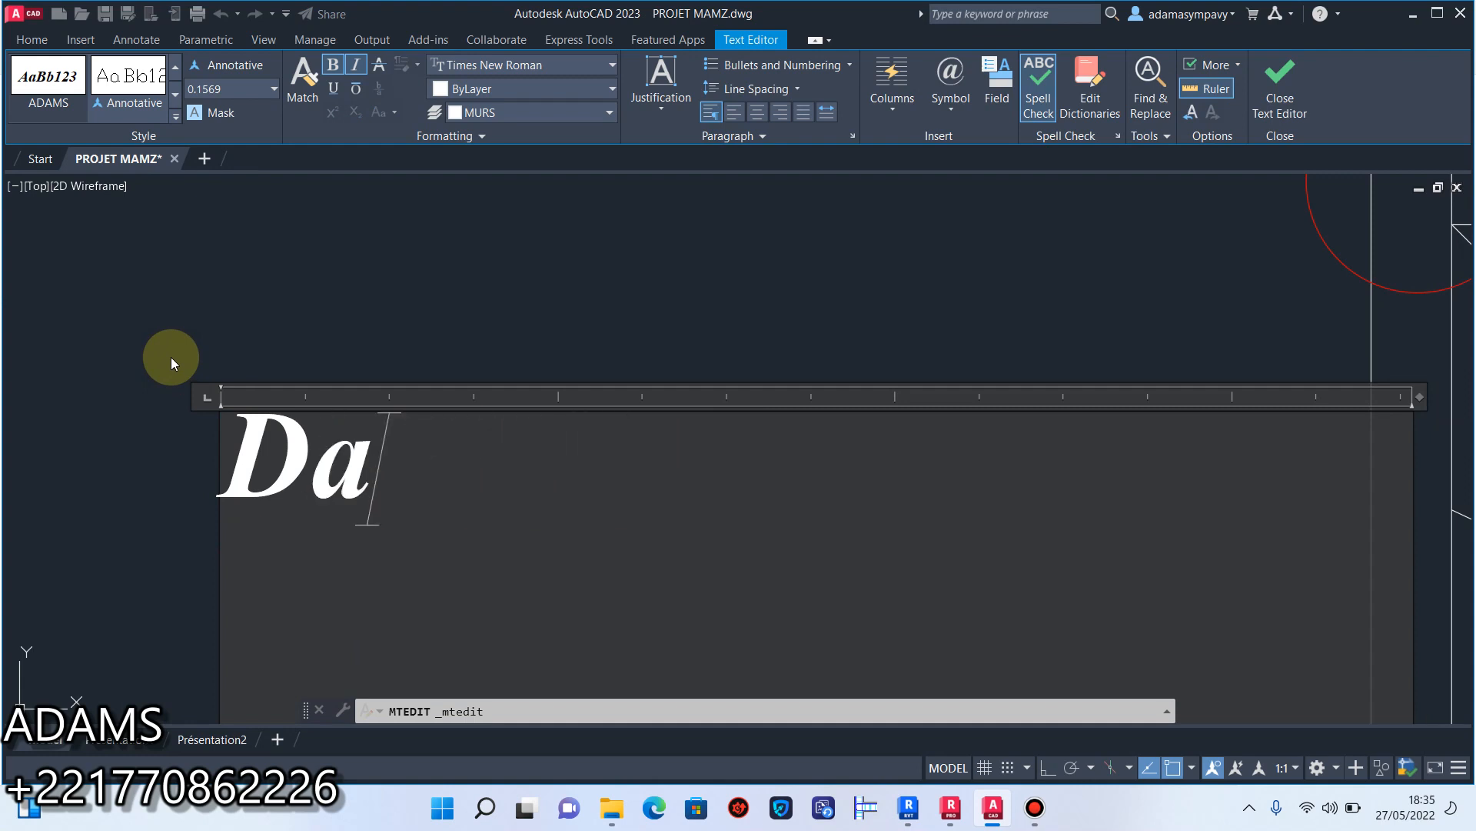
type("llage ")
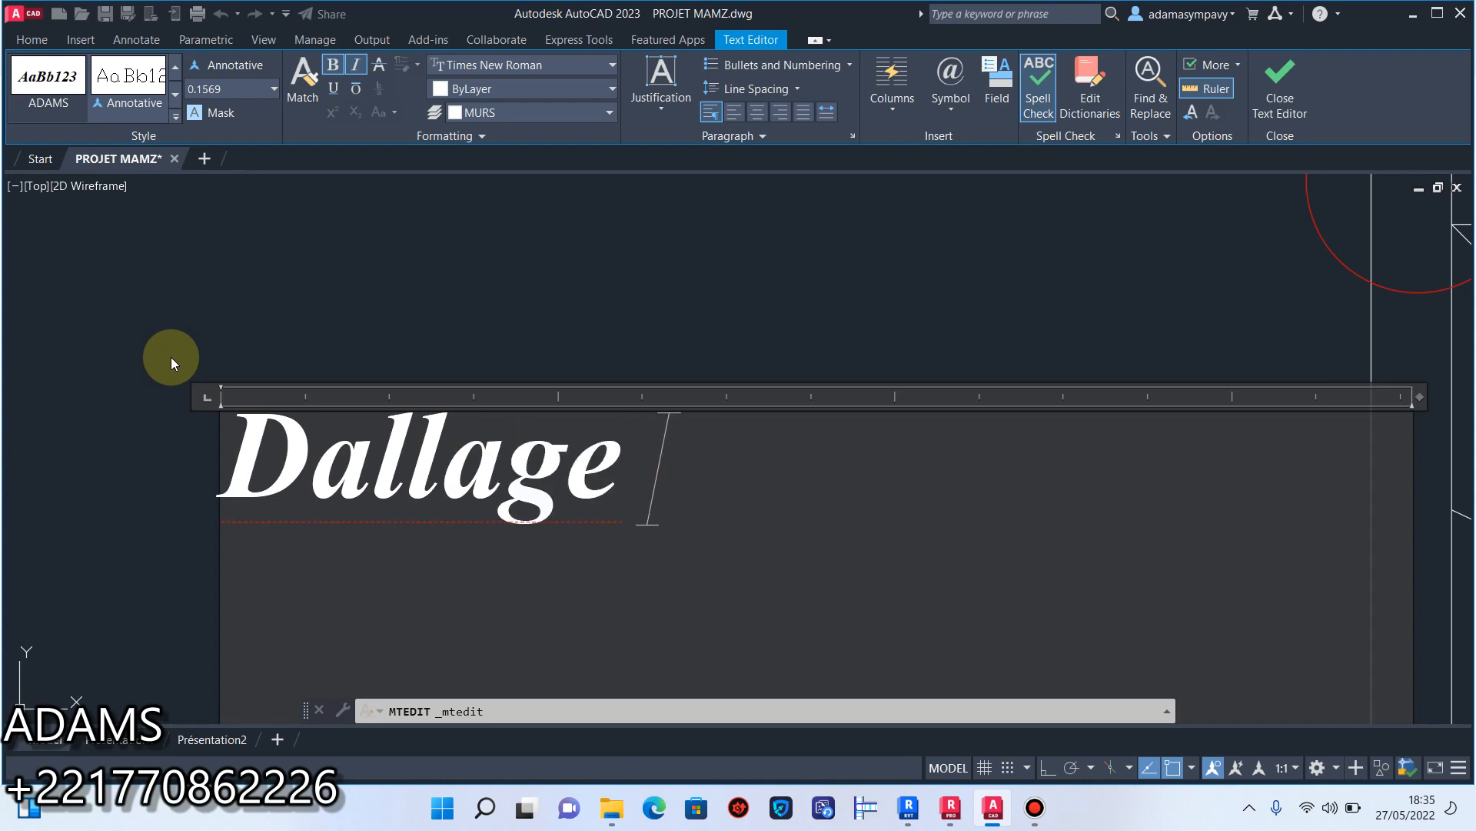
type("sol")
Add a second line reading "e=13cm" to the garage slab note, indented by one space.
key("Return")
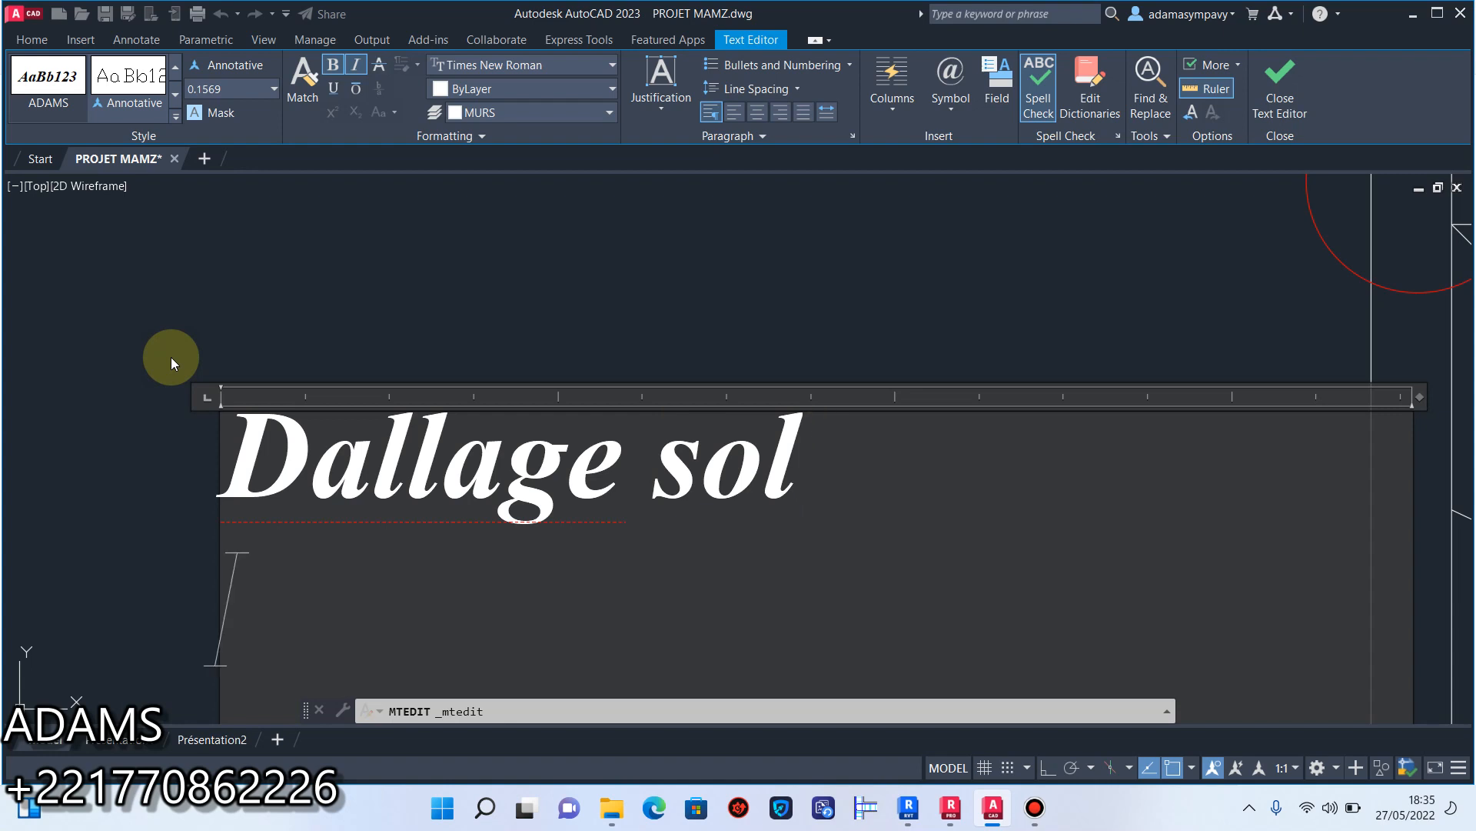
type("e")
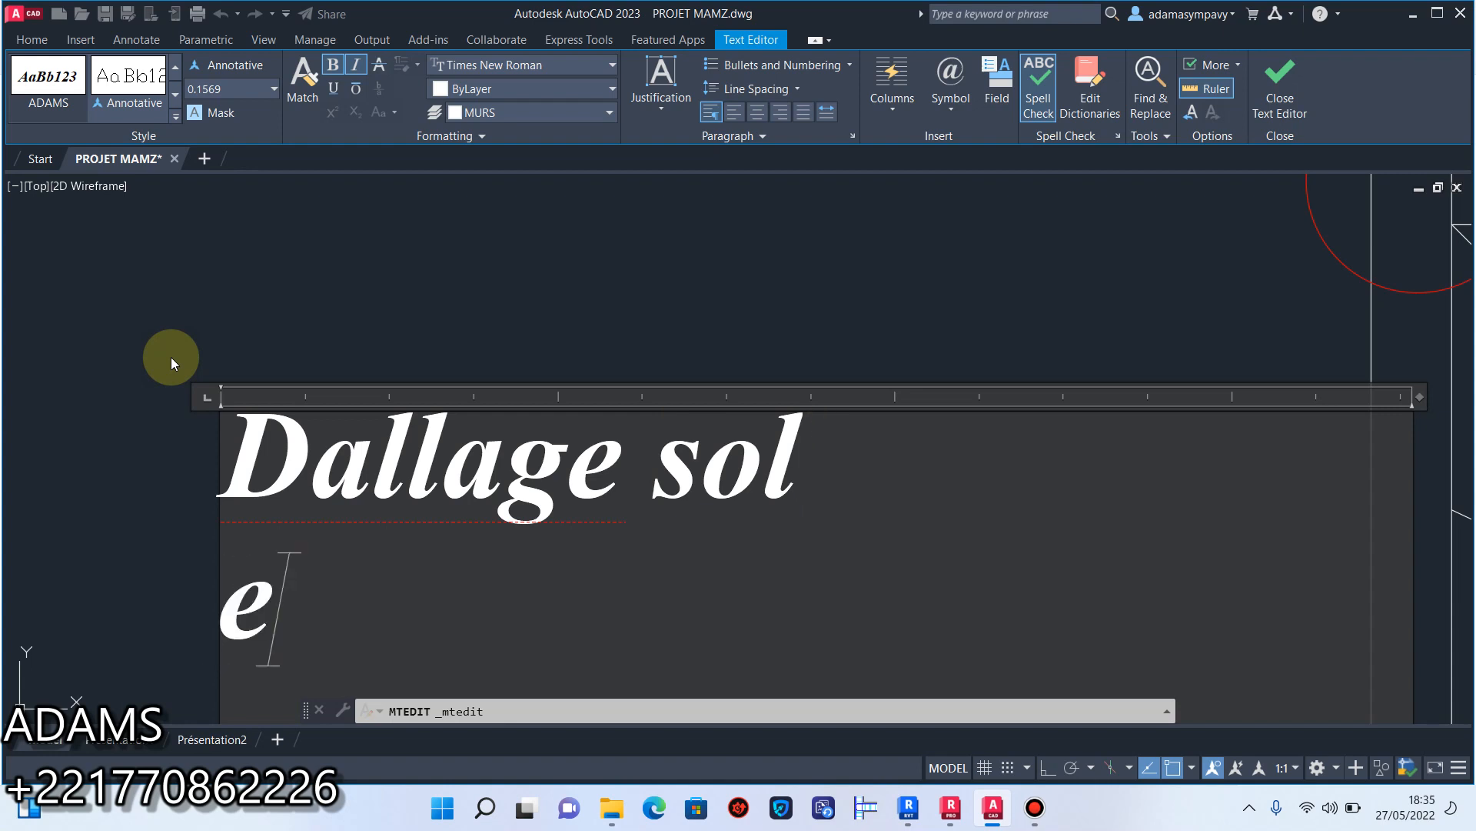
type("=1")
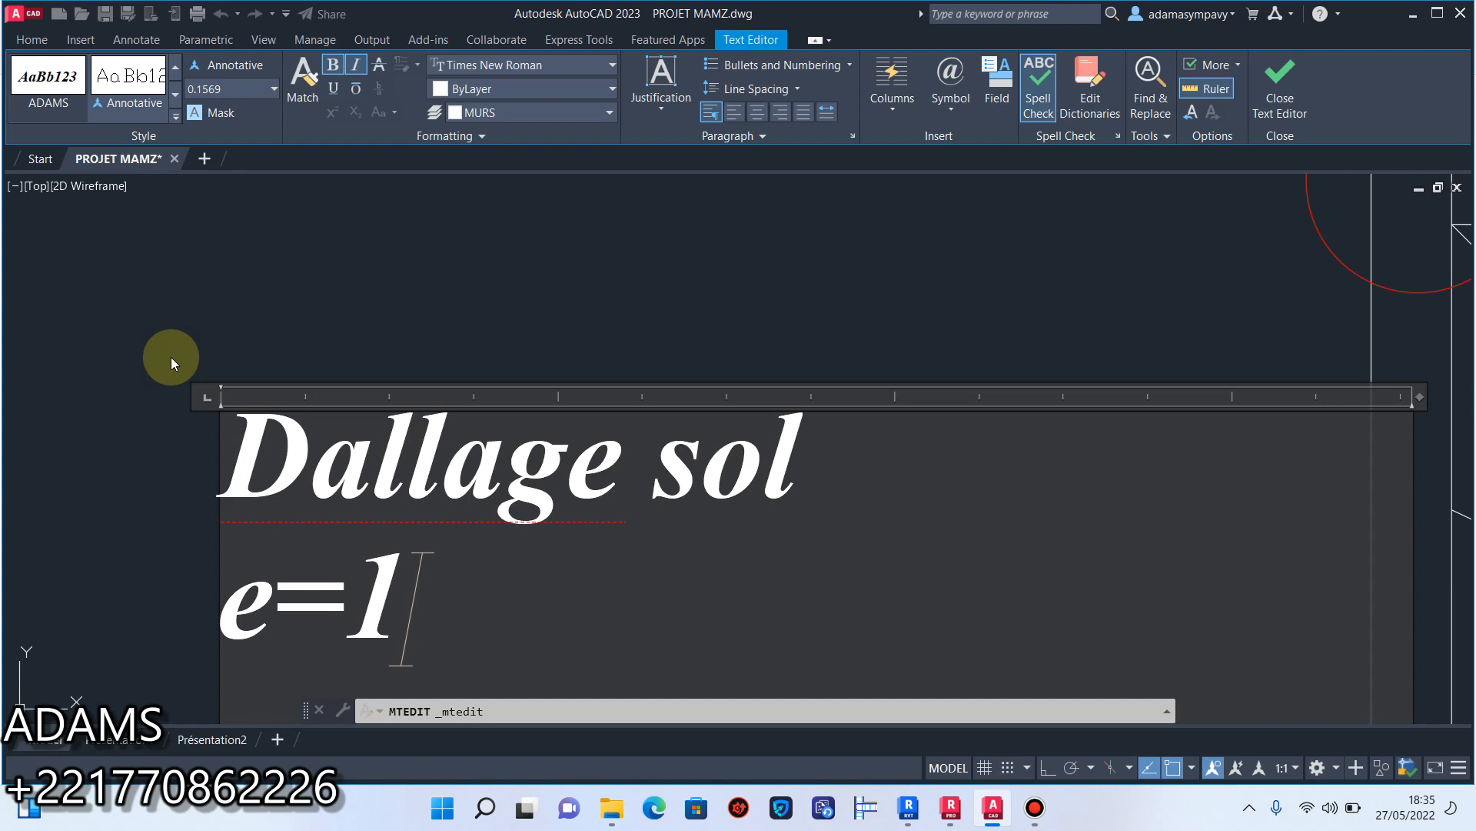
type("3cm")
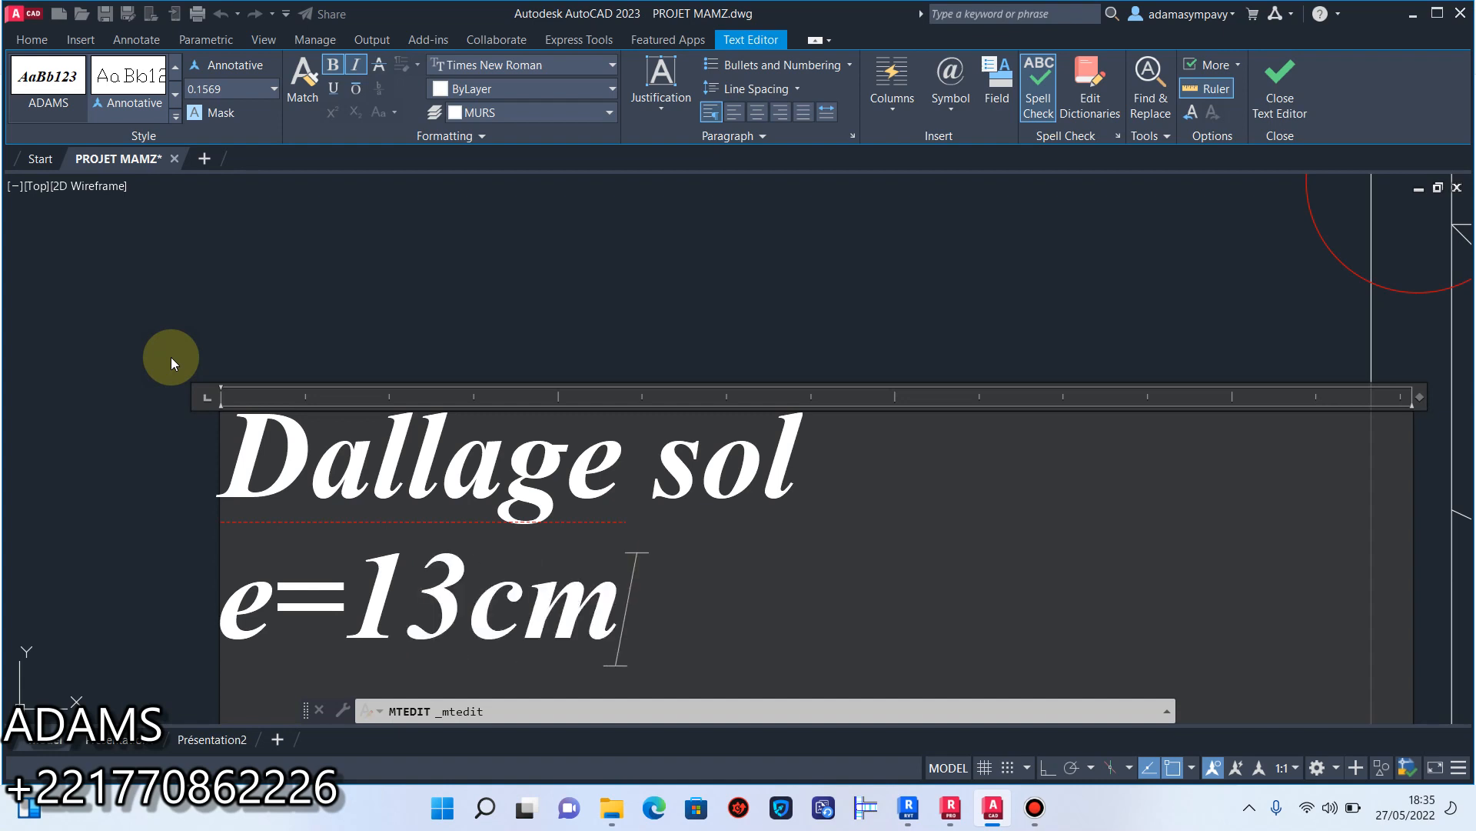
scroll(284, 284, "down", 5)
scroll(265, 355, "up", 1)
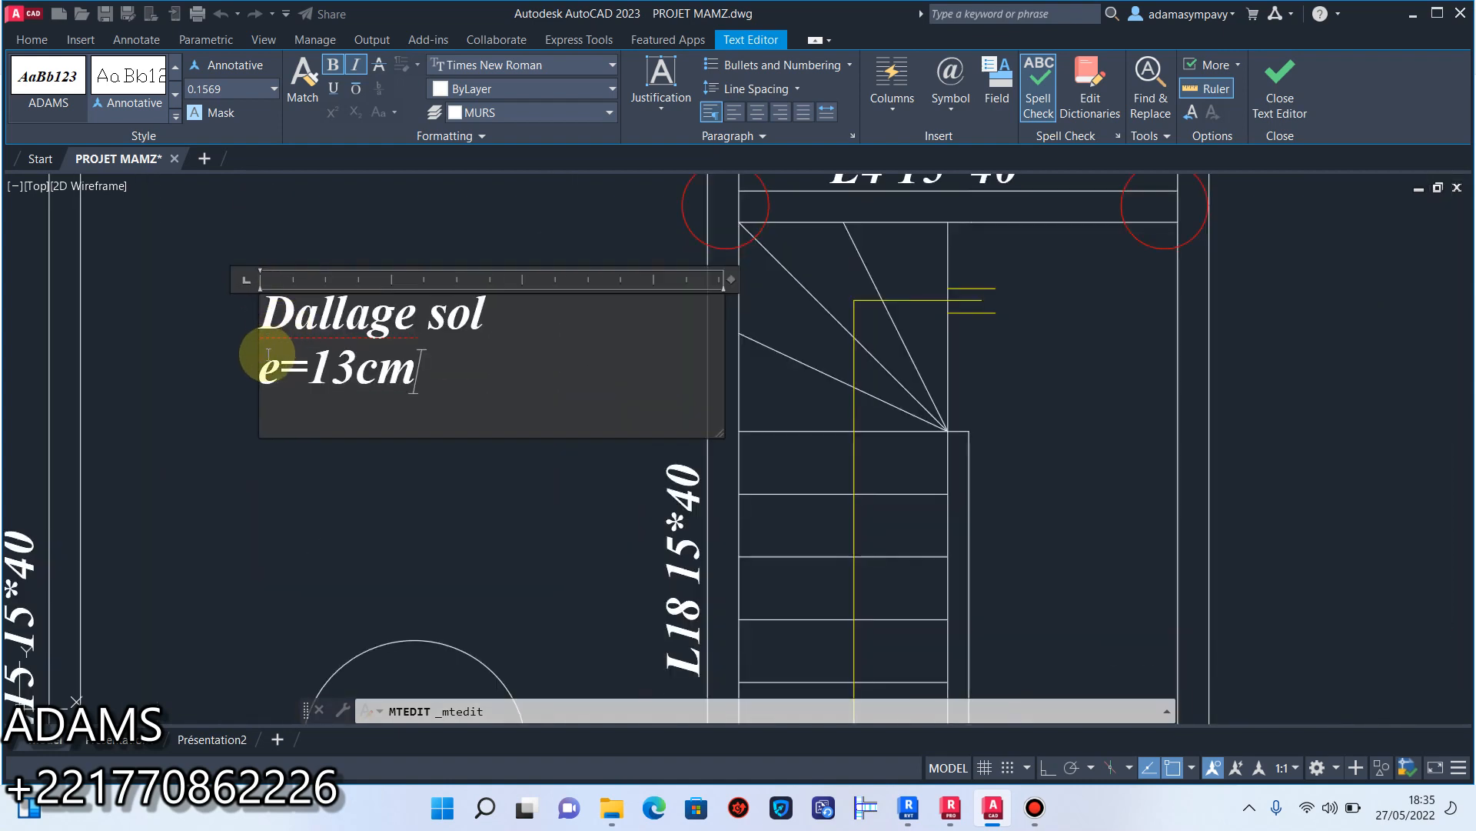
left_click(430, 369)
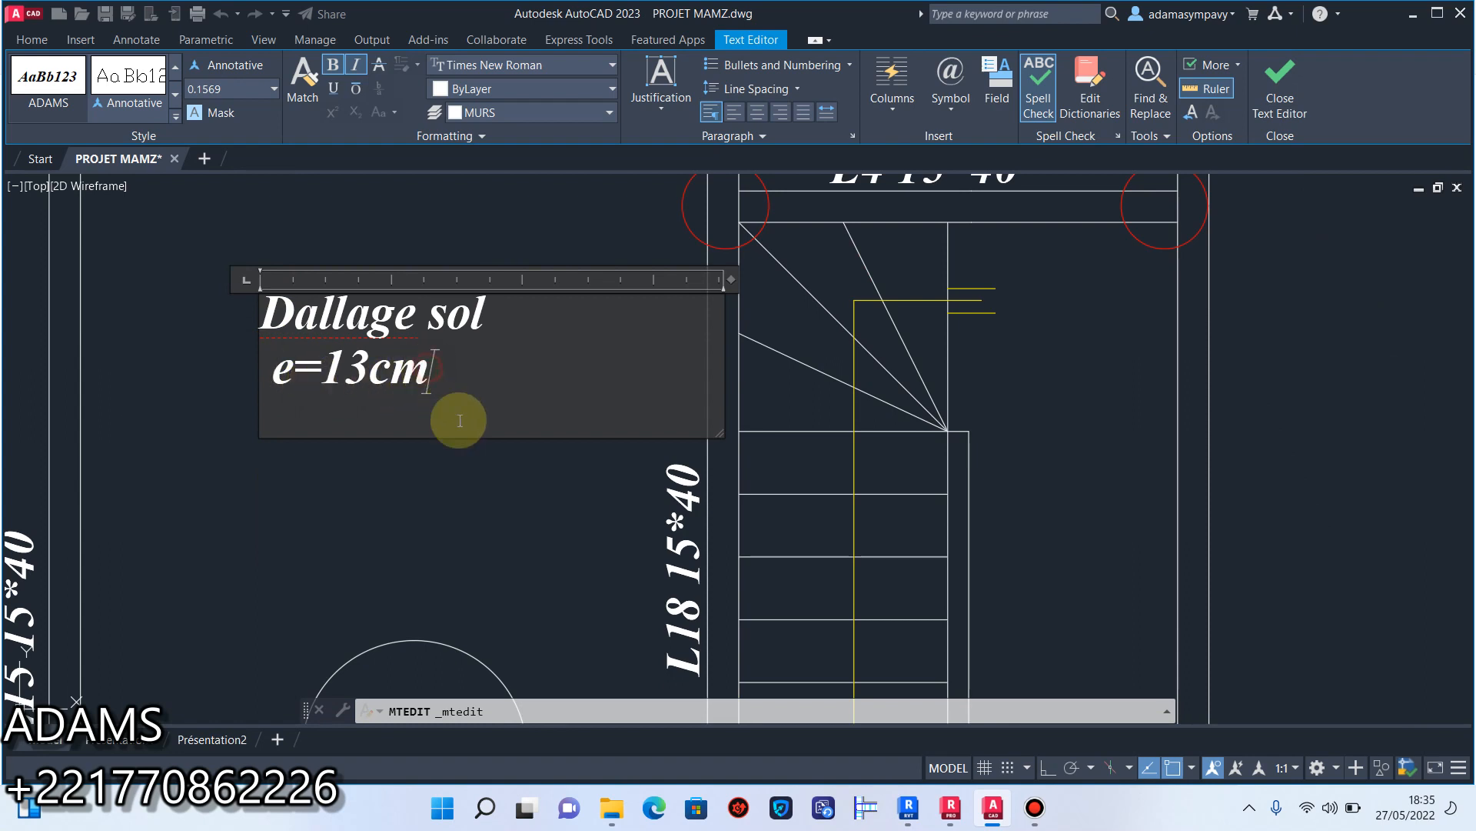
Append the reinforcement note "T-S HA8" after "e=13cm" on the slab note's second line.
key("Return")
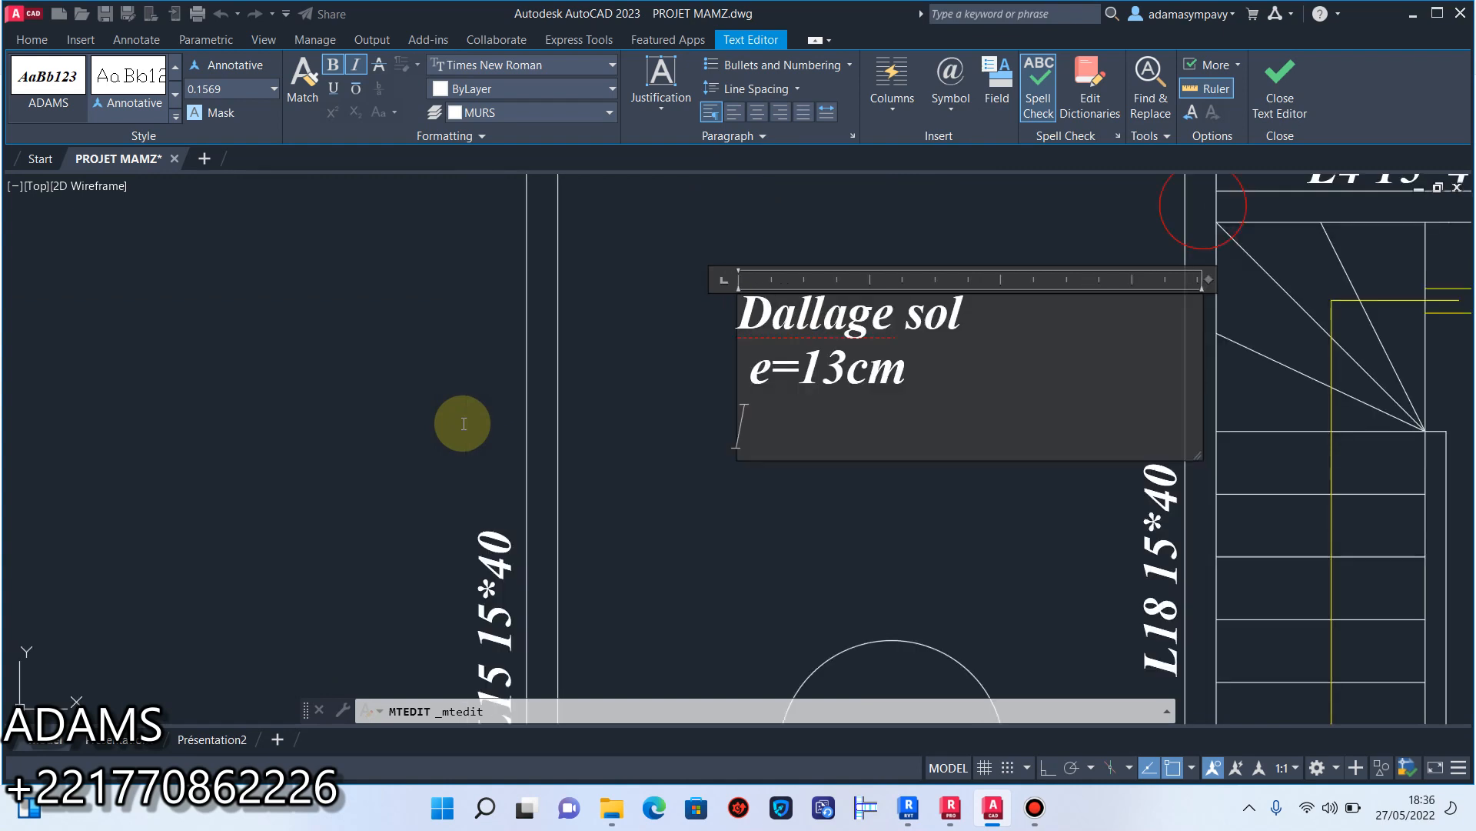
left_click(908, 360)
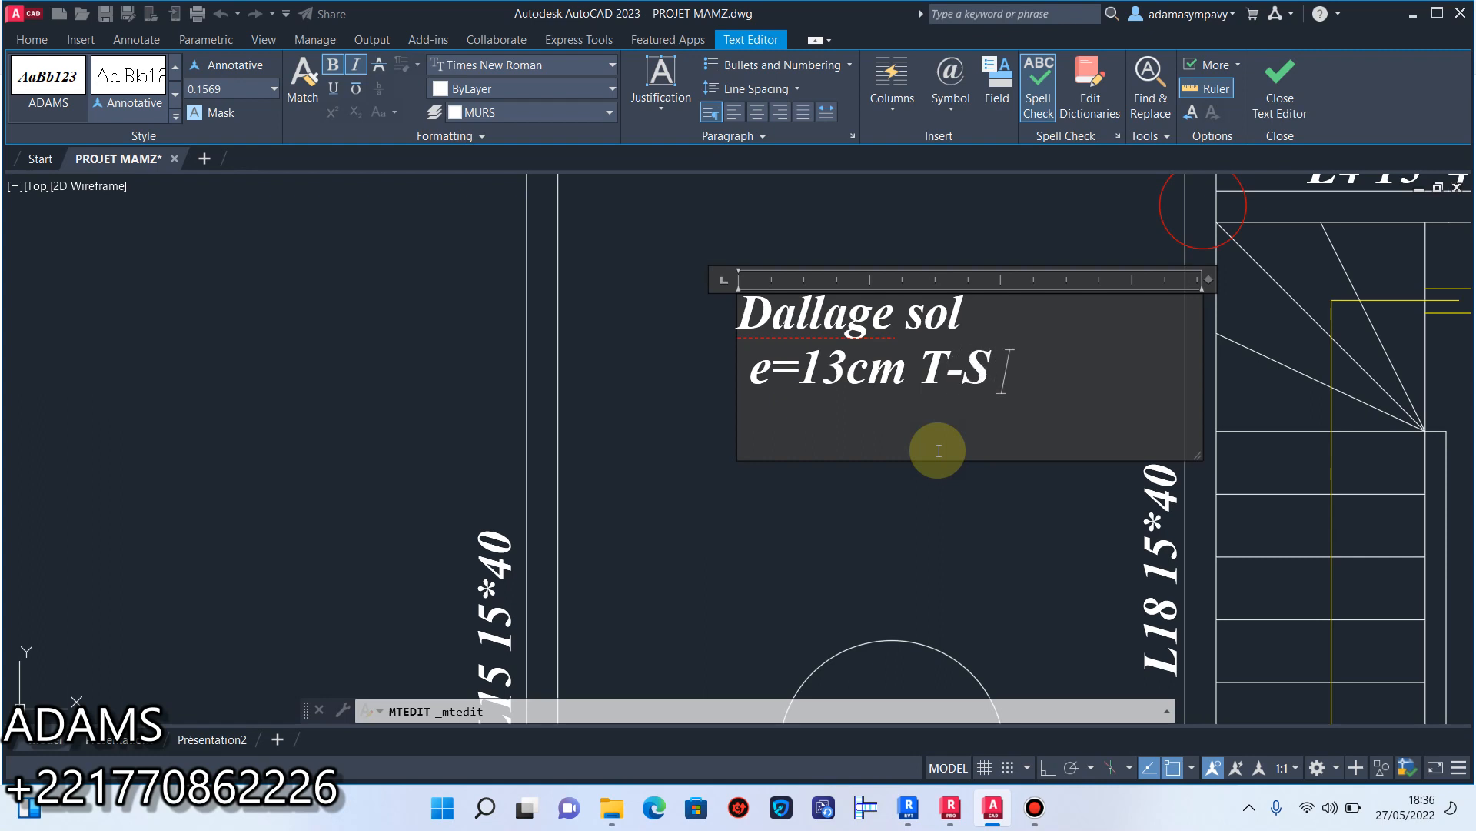
type("a")
key("BackSpace")
key("BackSpace")
type("HA8")
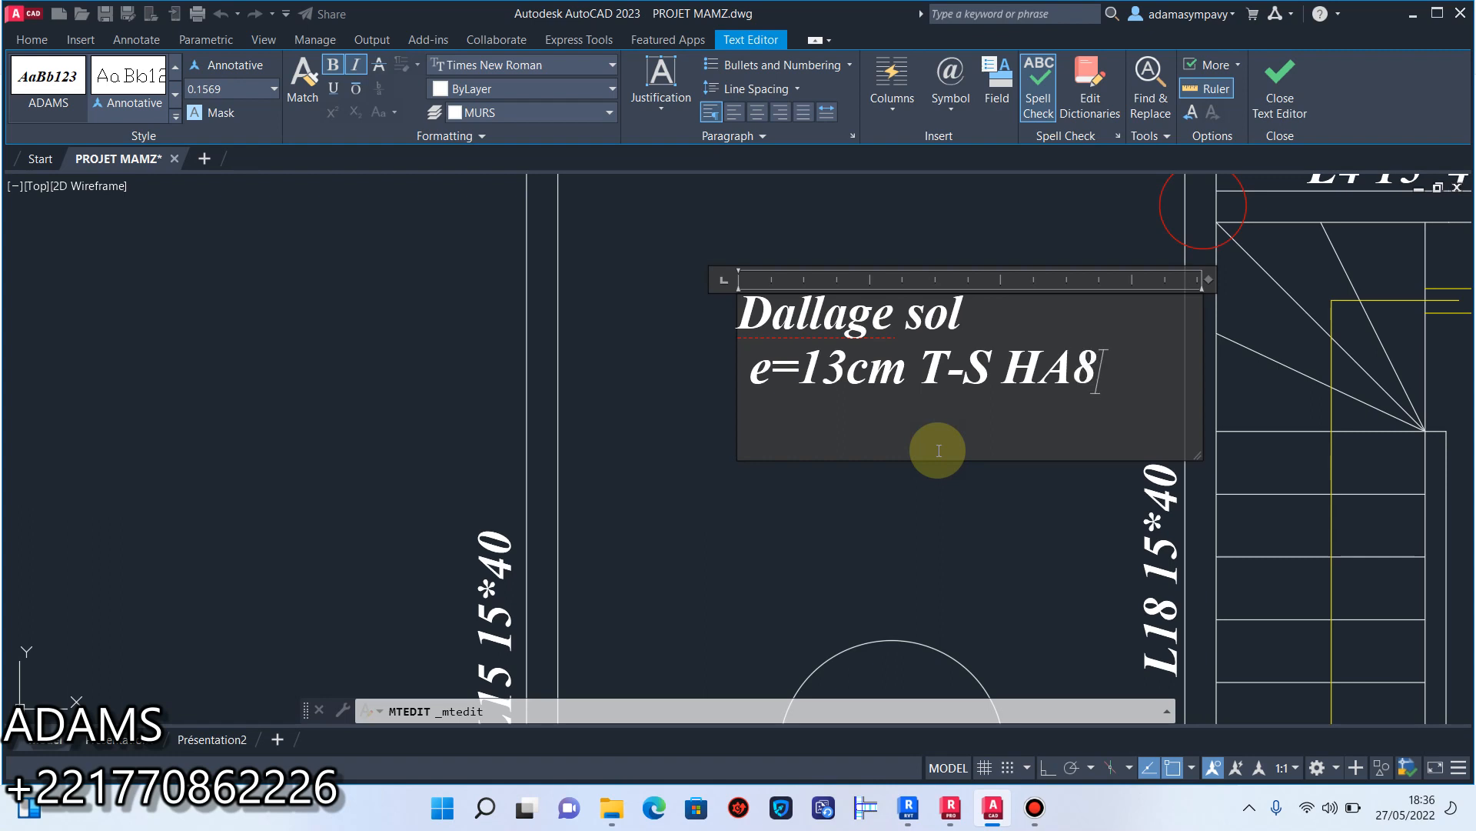
Try to add "ESP=15cm" on a new line of the slab note, finish editing and select the note.
key("Return")
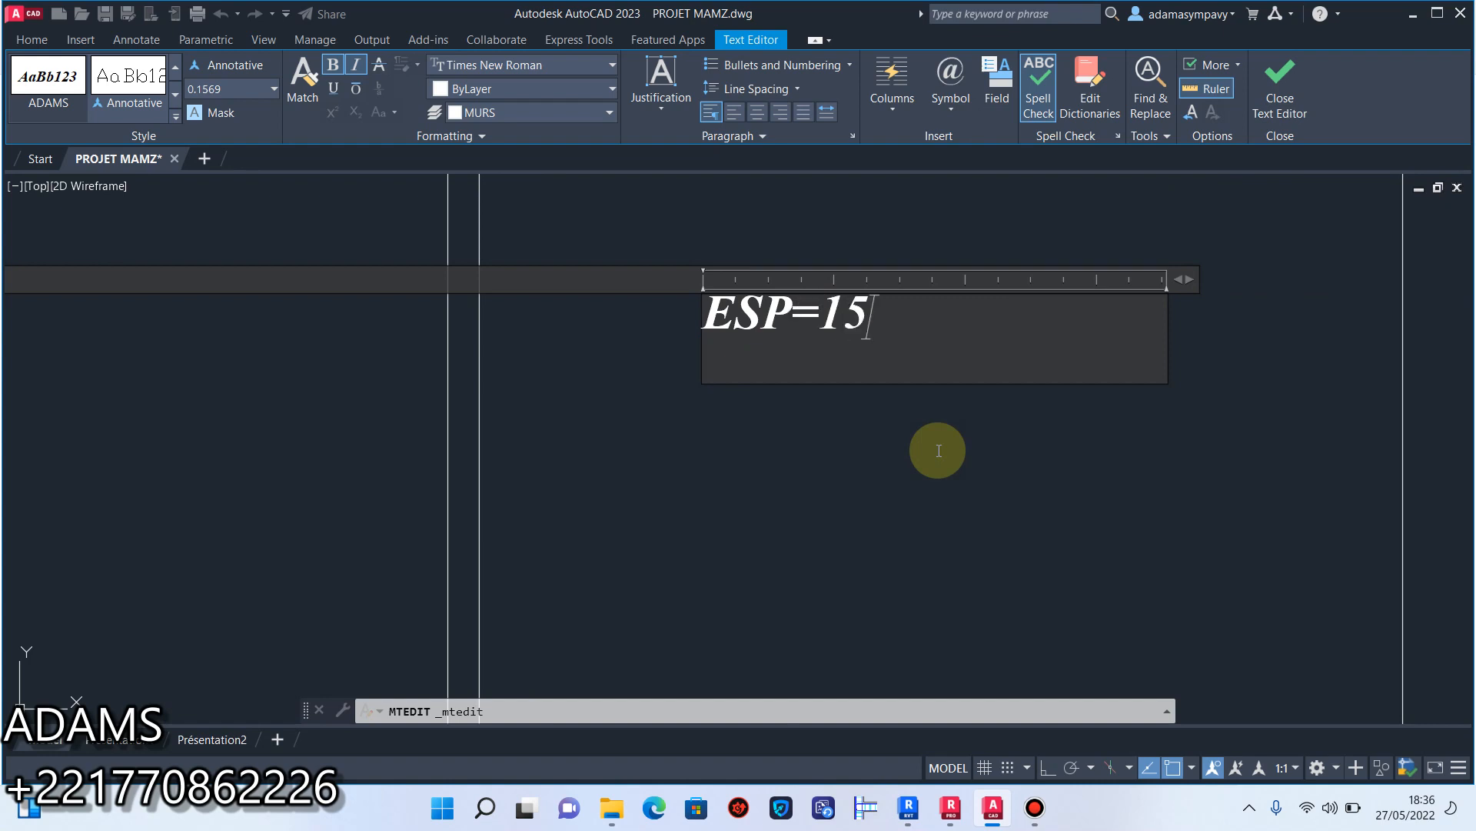
type("cm")
left_click(939, 451)
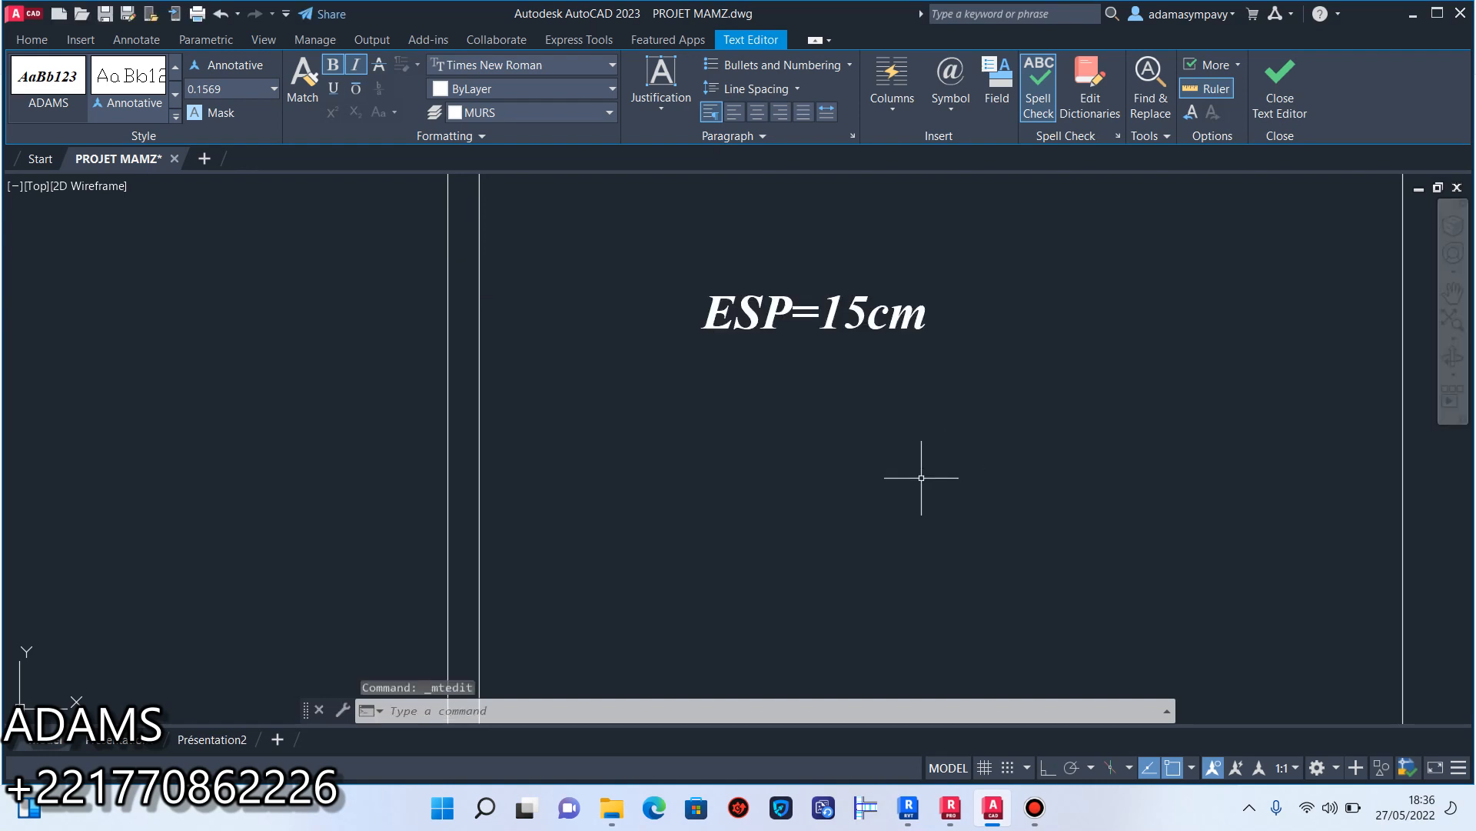
left_click(935, 390)
left_click(842, 505)
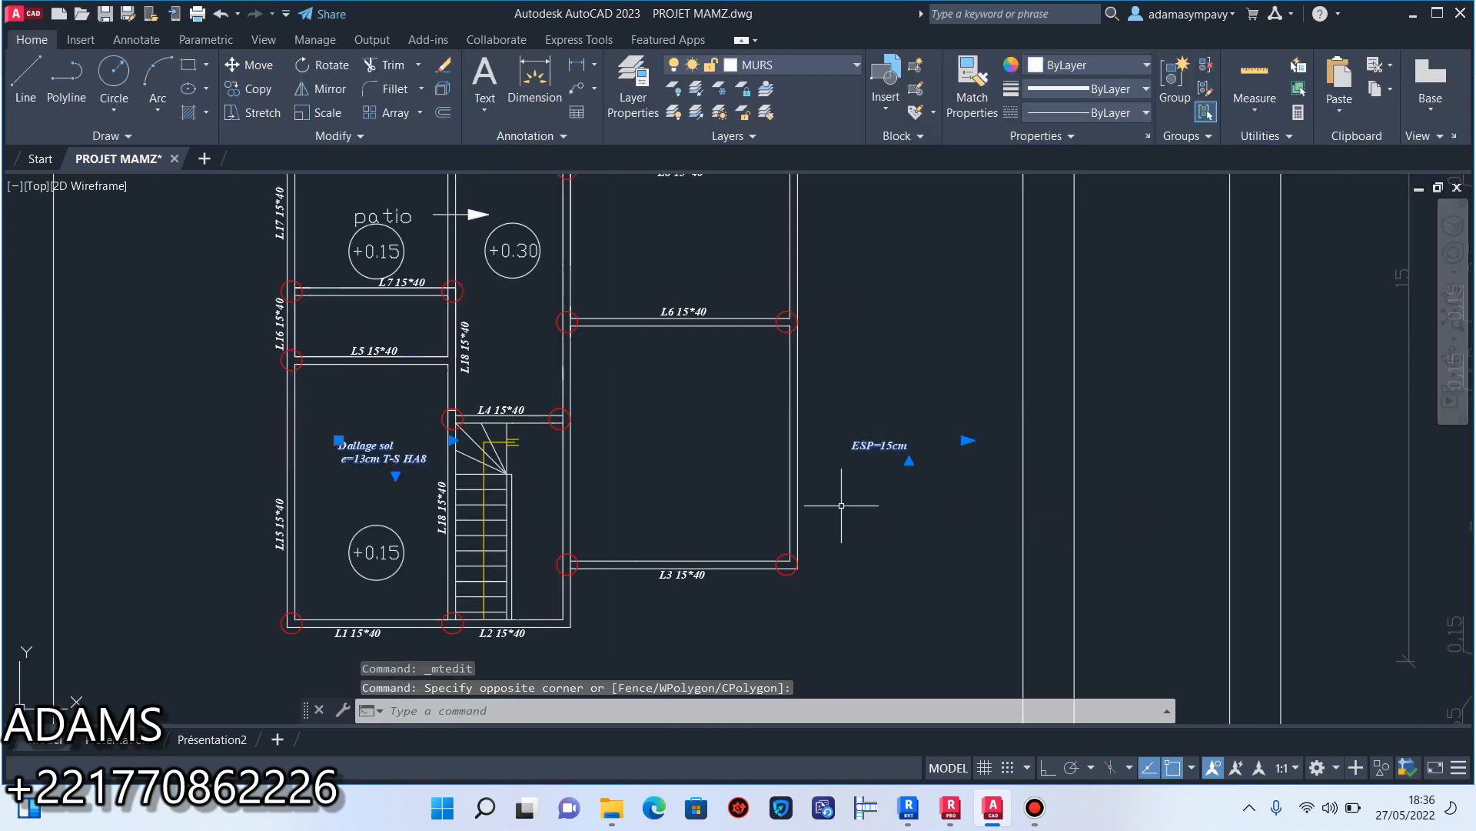
Undo the slab note's text edit and the L5 label copy, and redo them.
left_click(220, 14)
left_click(221, 17)
left_click(221, 17)
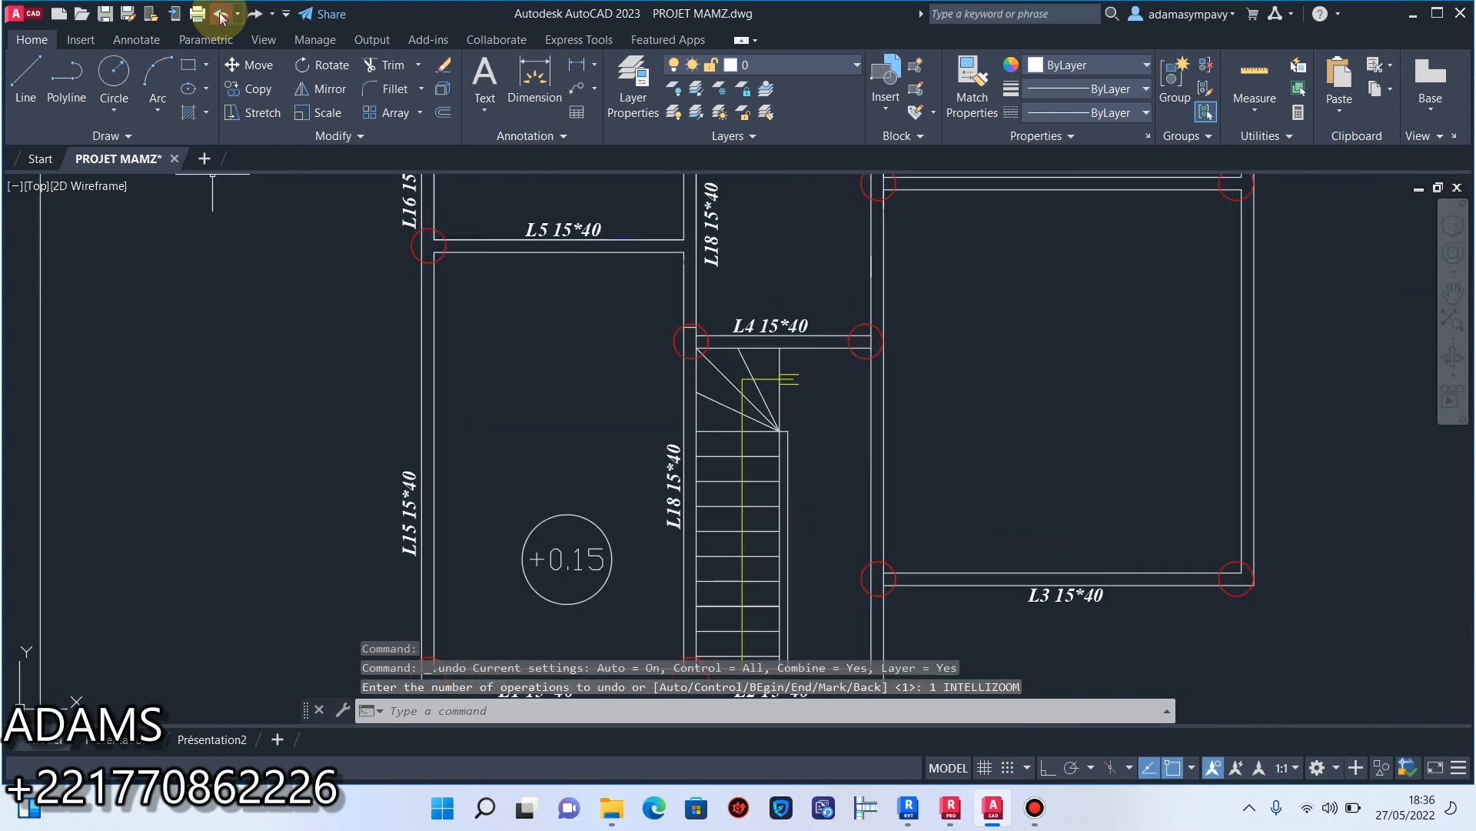
left_click(220, 17)
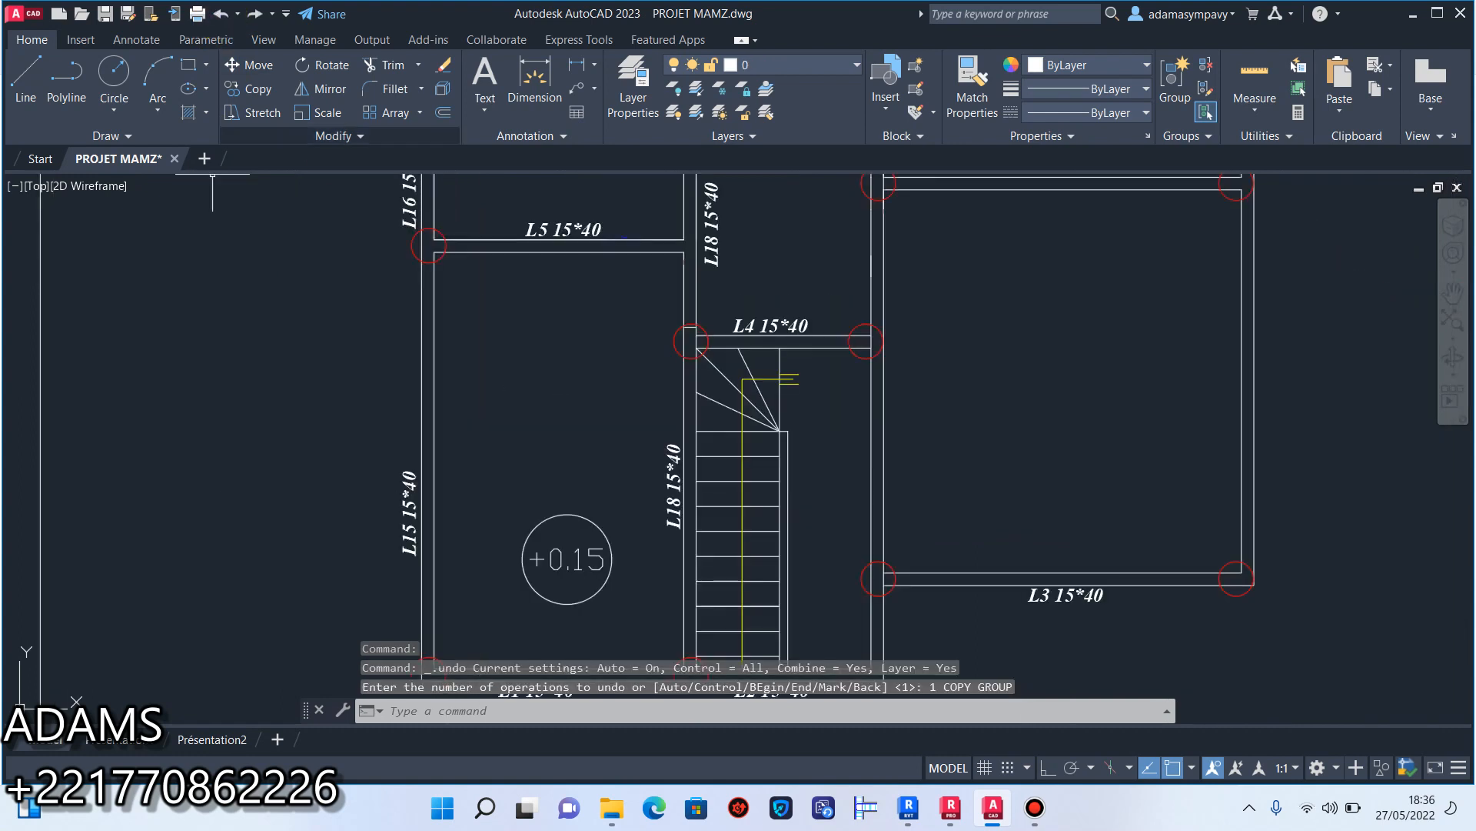
left_click(256, 14)
left_click(256, 14)
left_click(256, 14)
left_click(256, 14)
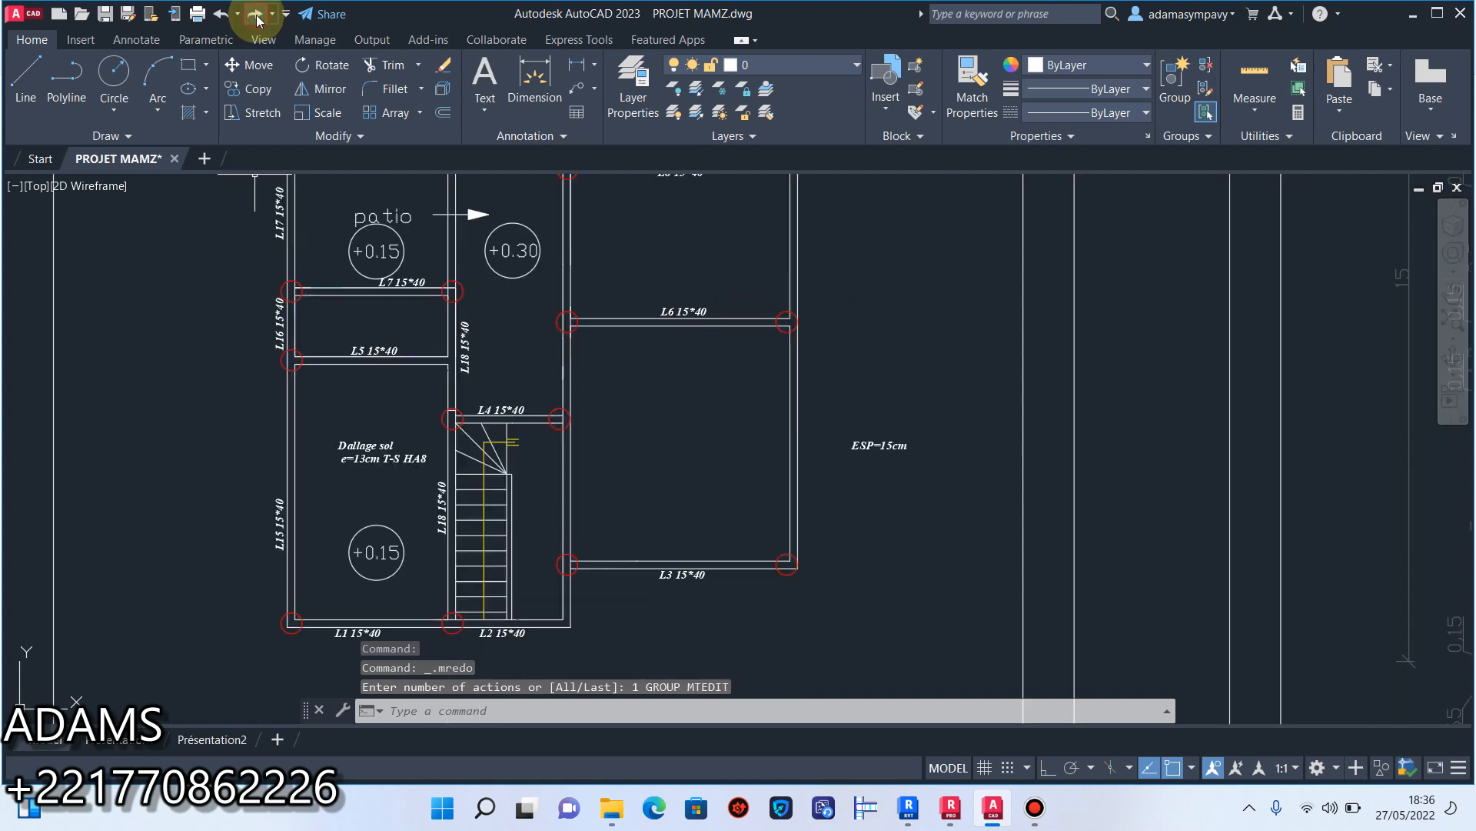
left_click(256, 13)
Reopen the slab note for editing and delete its detached "ESP=15cm" text.
left_click(979, 513)
left_click(917, 453)
left_click(879, 409)
left_click(900, 445)
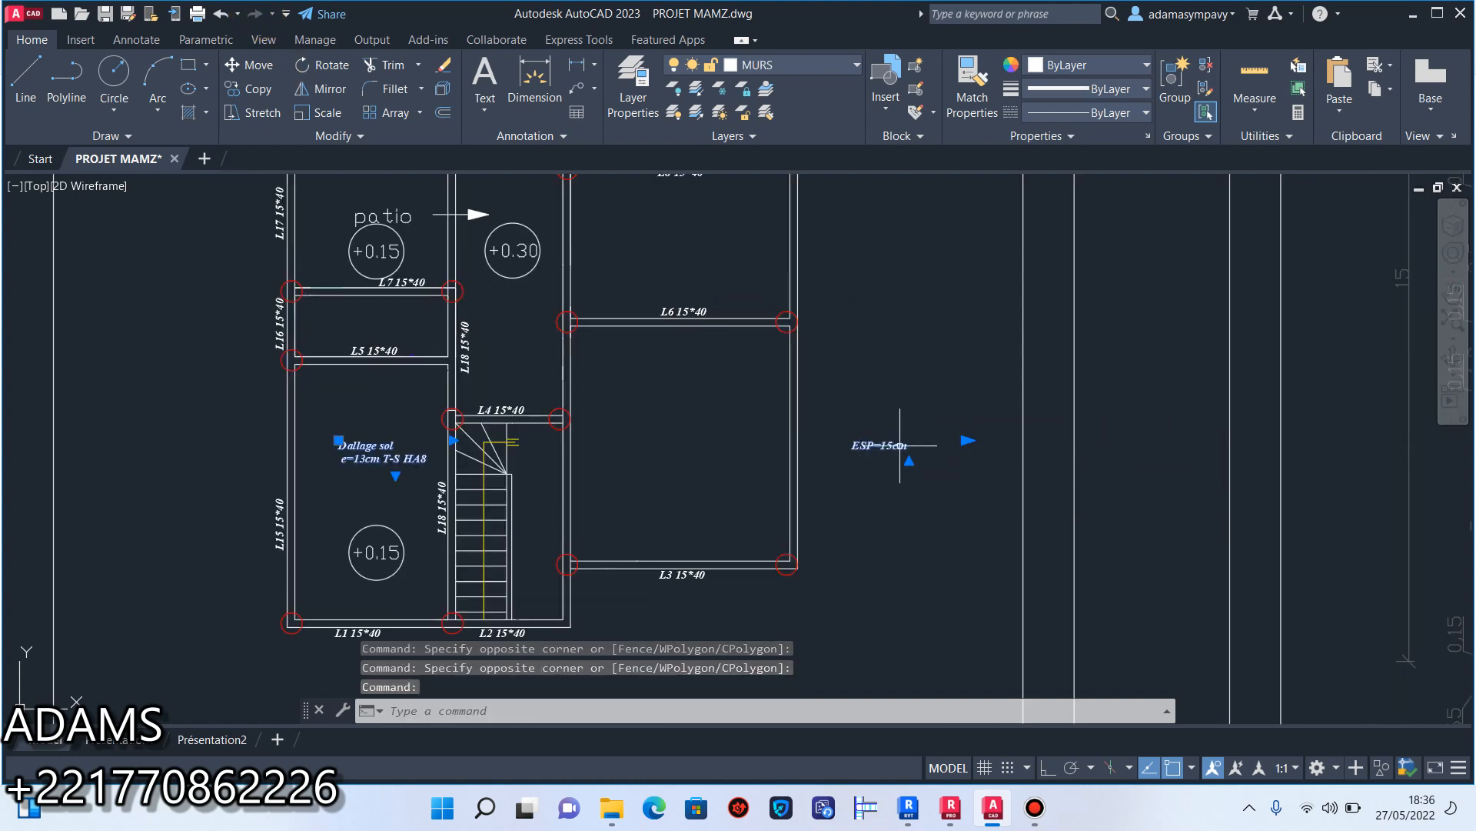
double_click(907, 442)
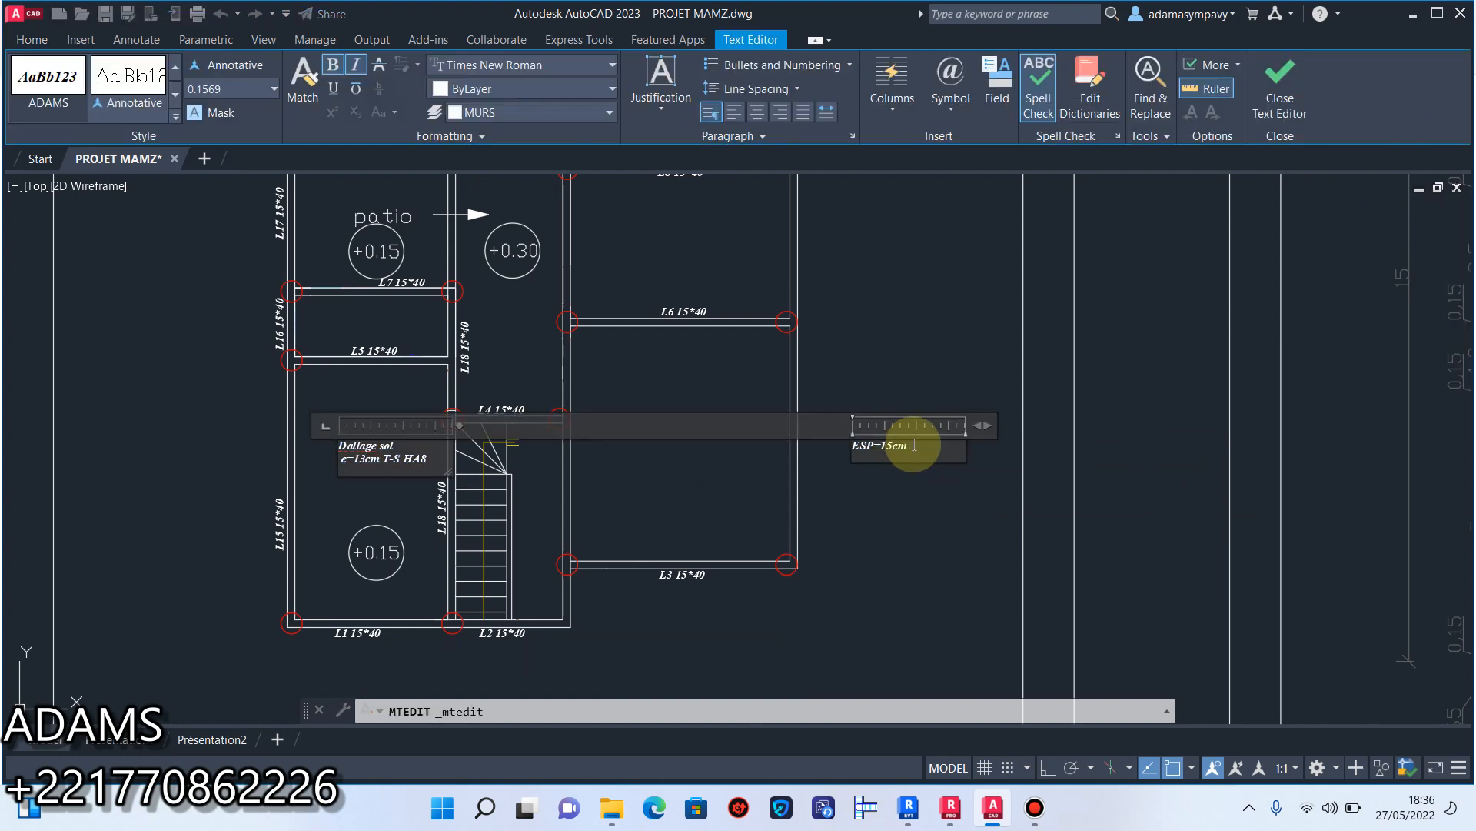
key("Delete")
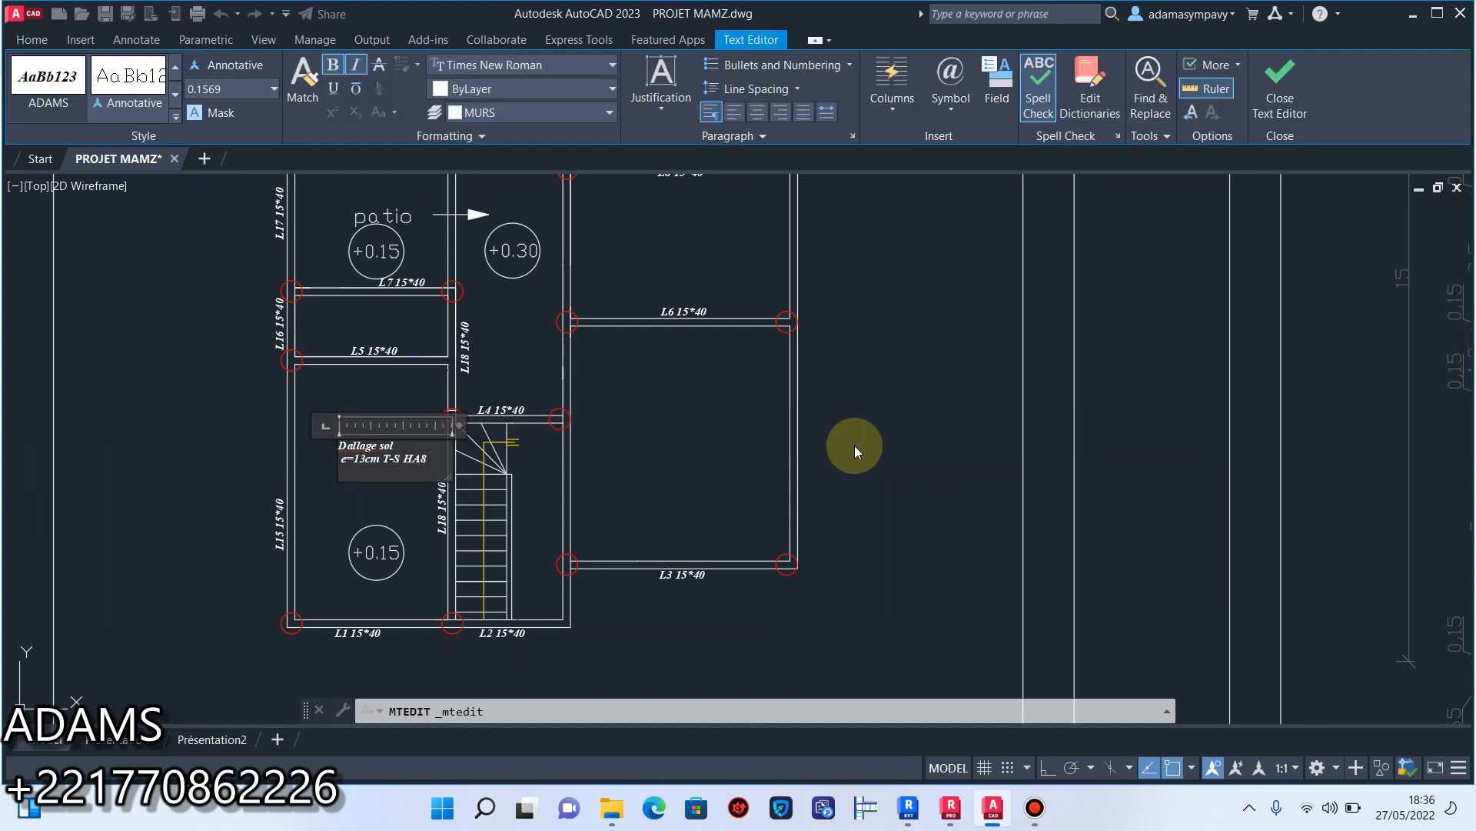
scroll(355, 461, "up", 6)
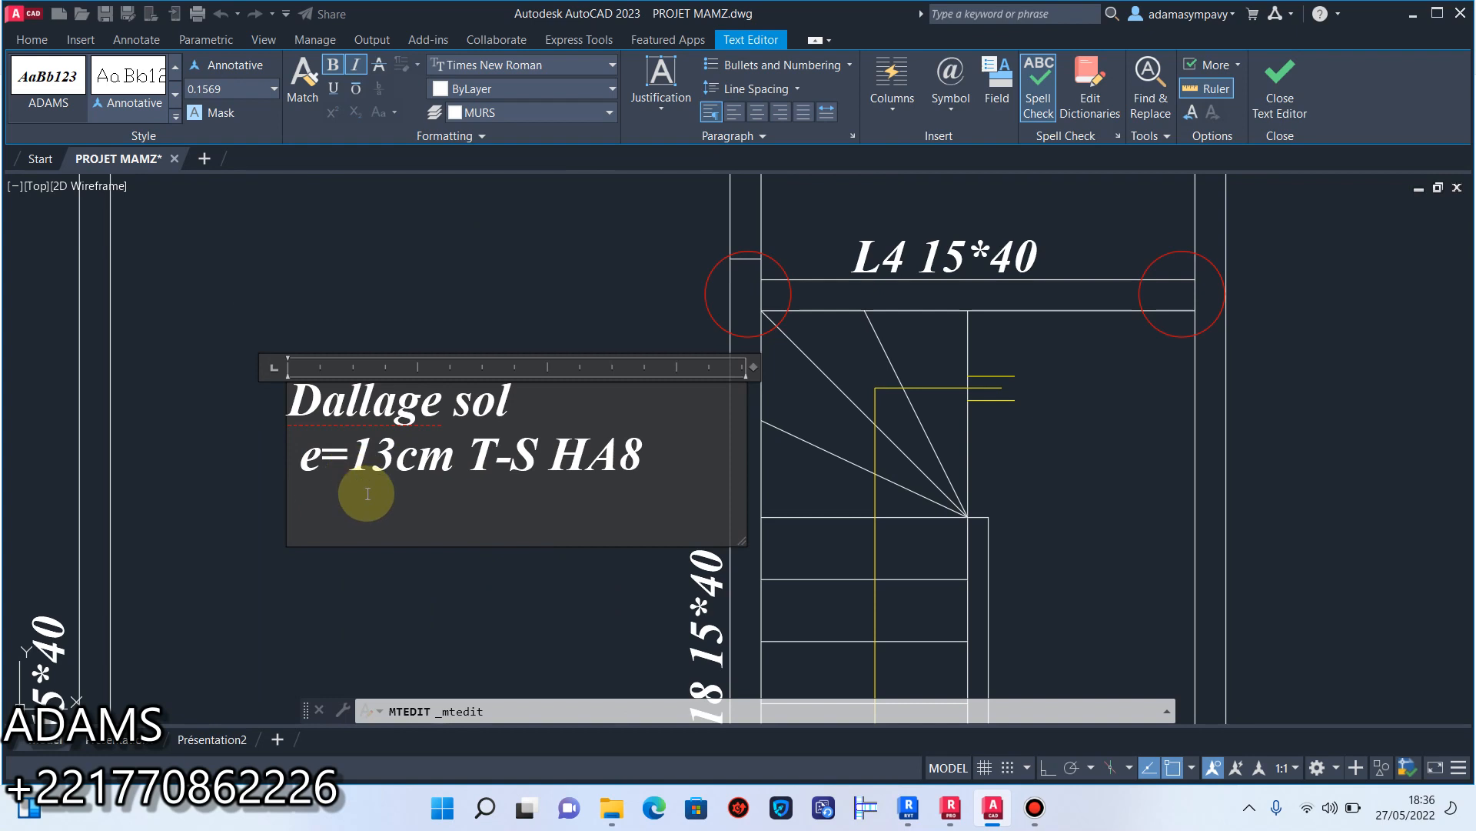
type("E")
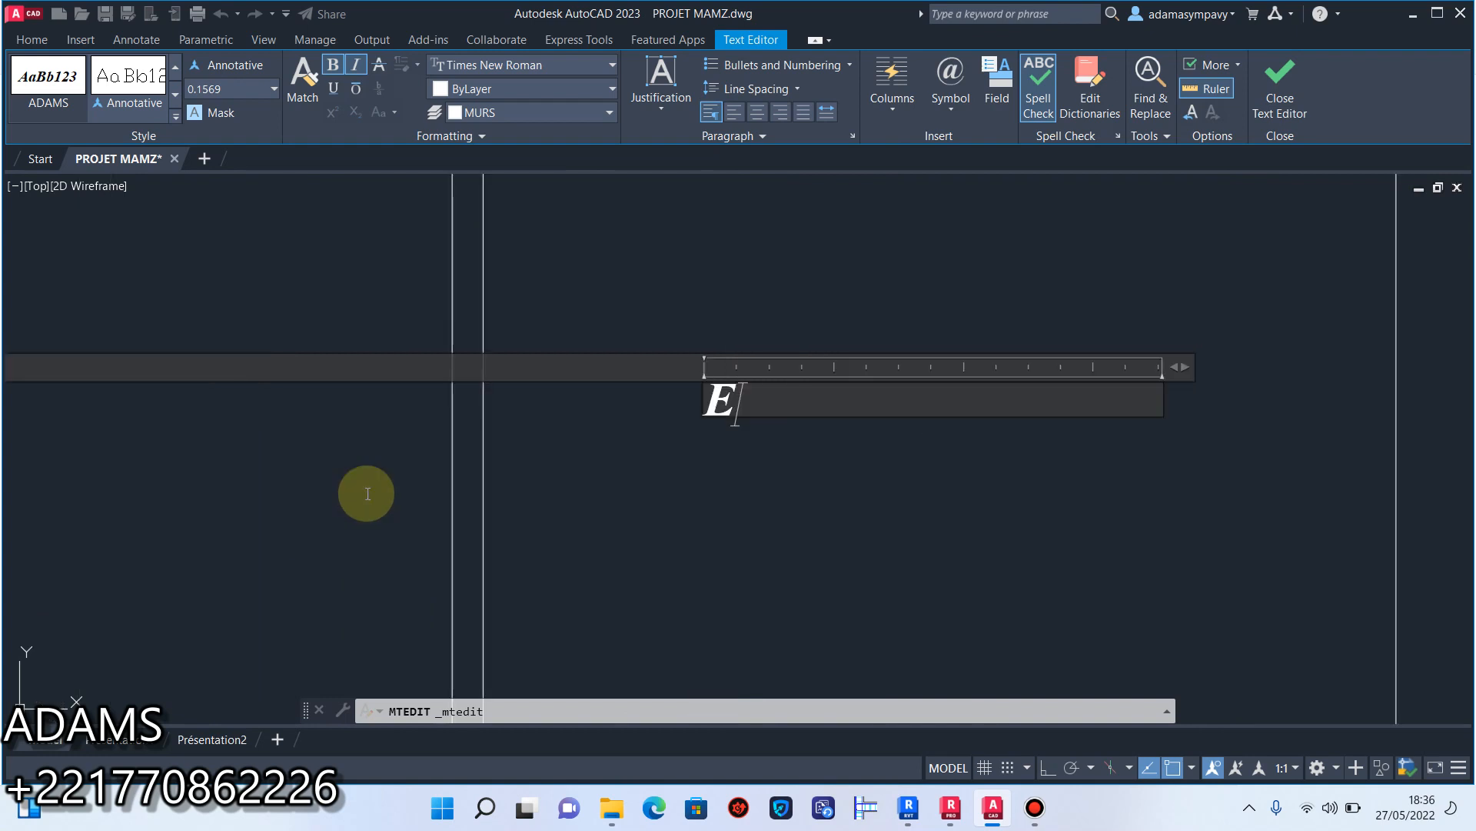
key("BackSpace")
key("BackSpace")
key("BackSpace")
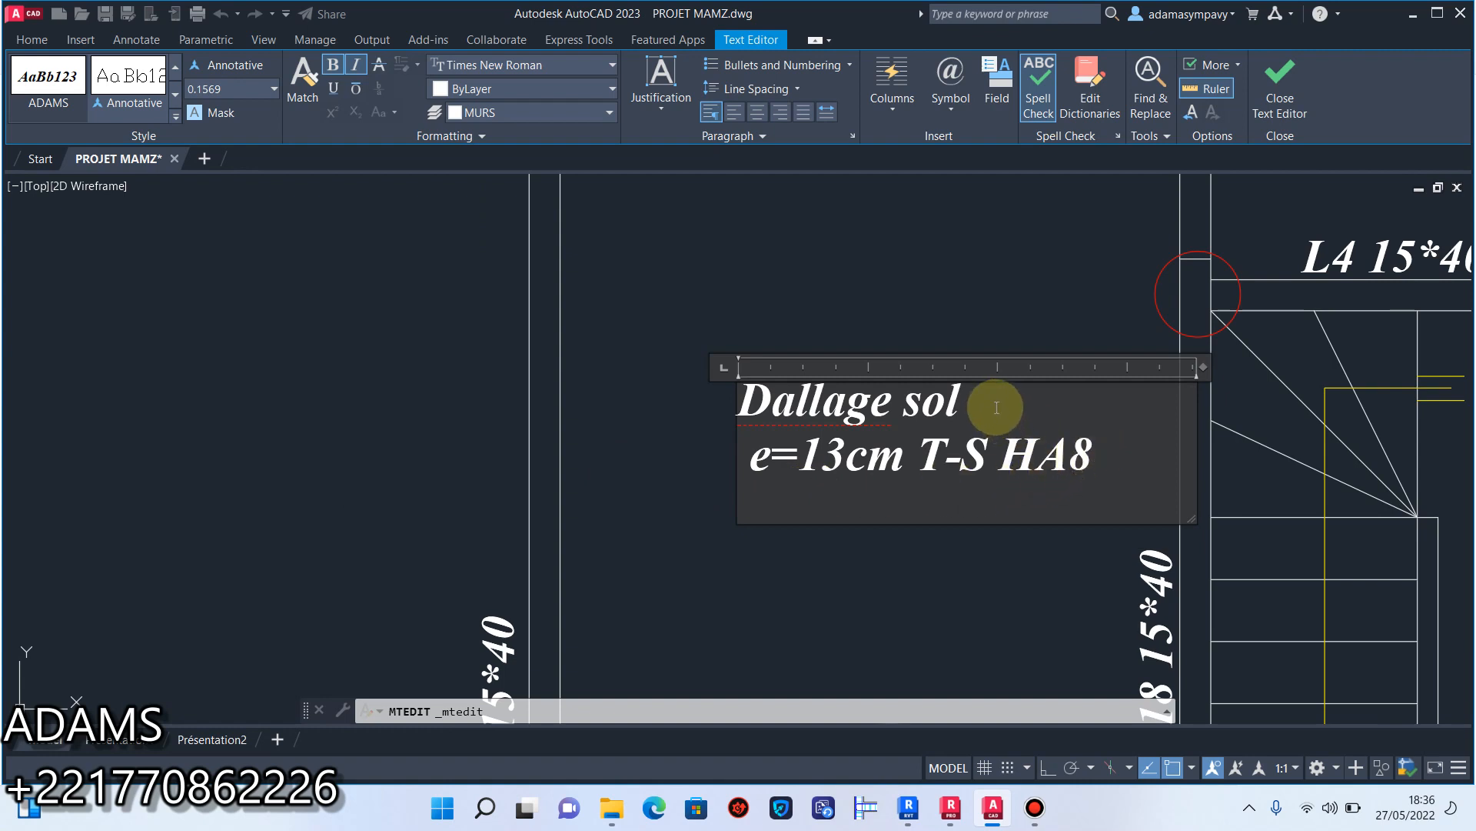
Append "esp=20cm" after HA8 in a widened text frame and indent "Dallage sol" to centre it above that line.
left_click_drag(1204, 367, 1363, 367)
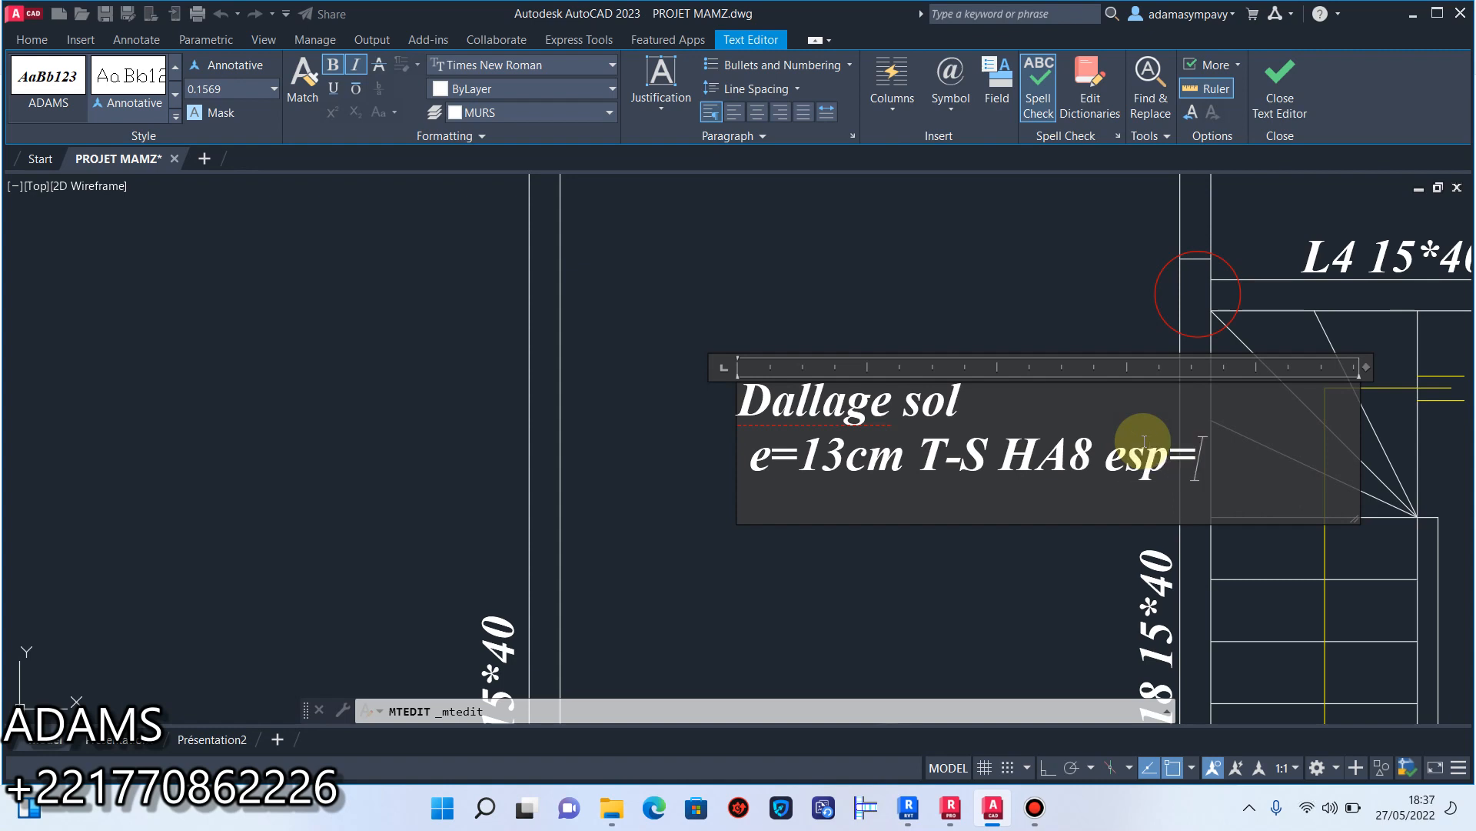
type("esp=20cm")
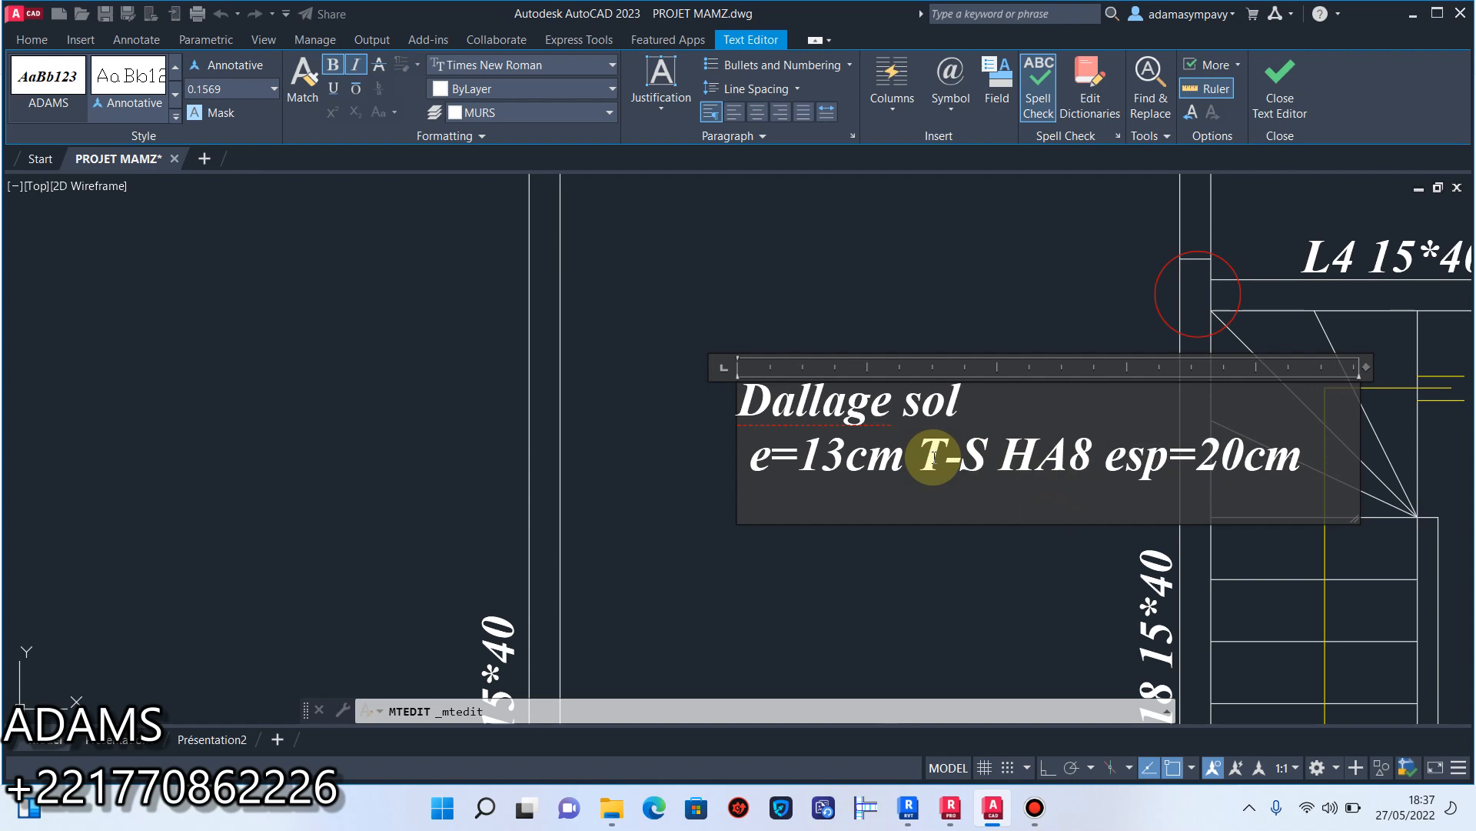
key("Return")
key("BackSpace")
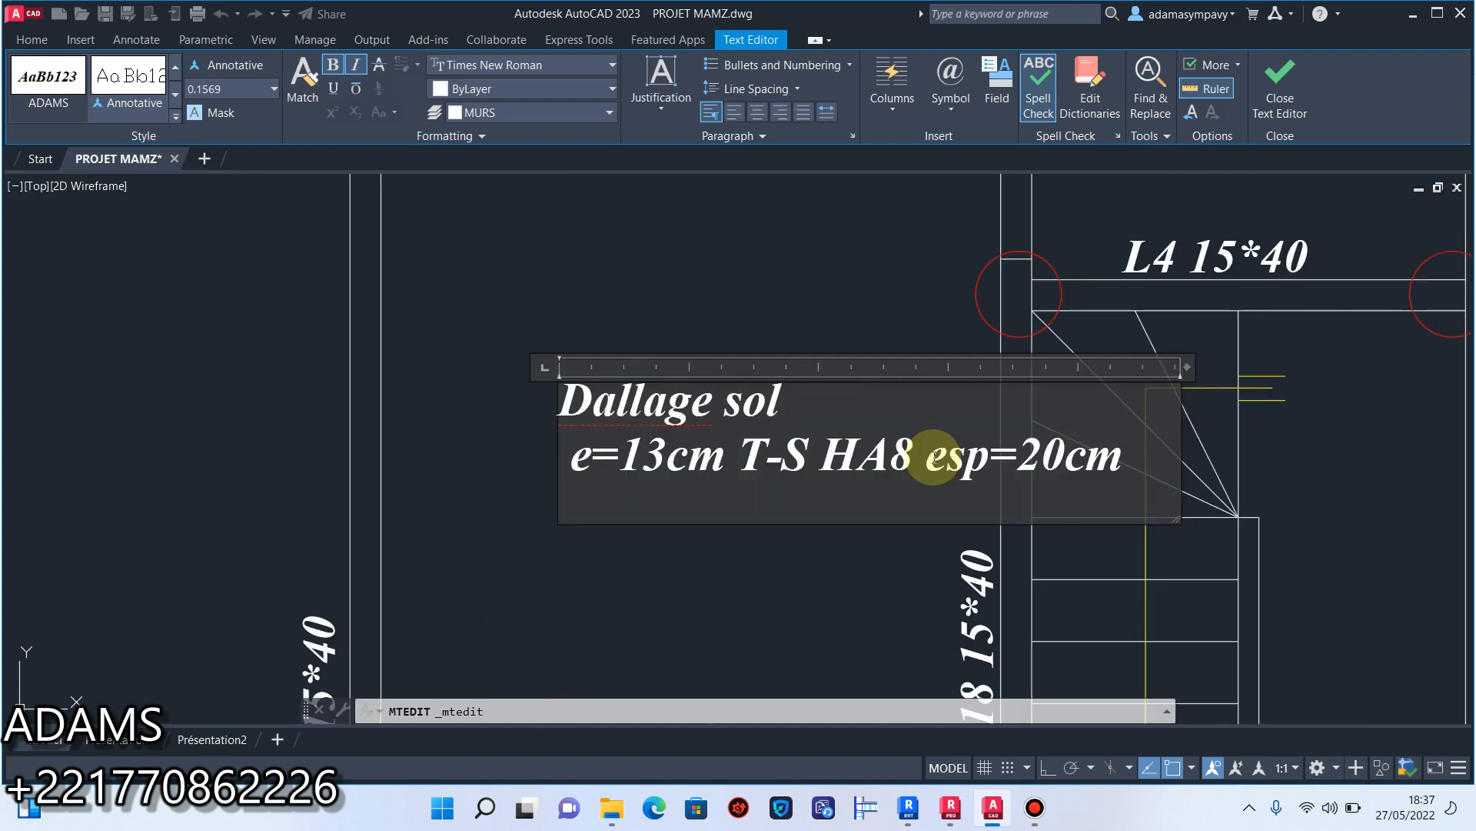
left_click(567, 398)
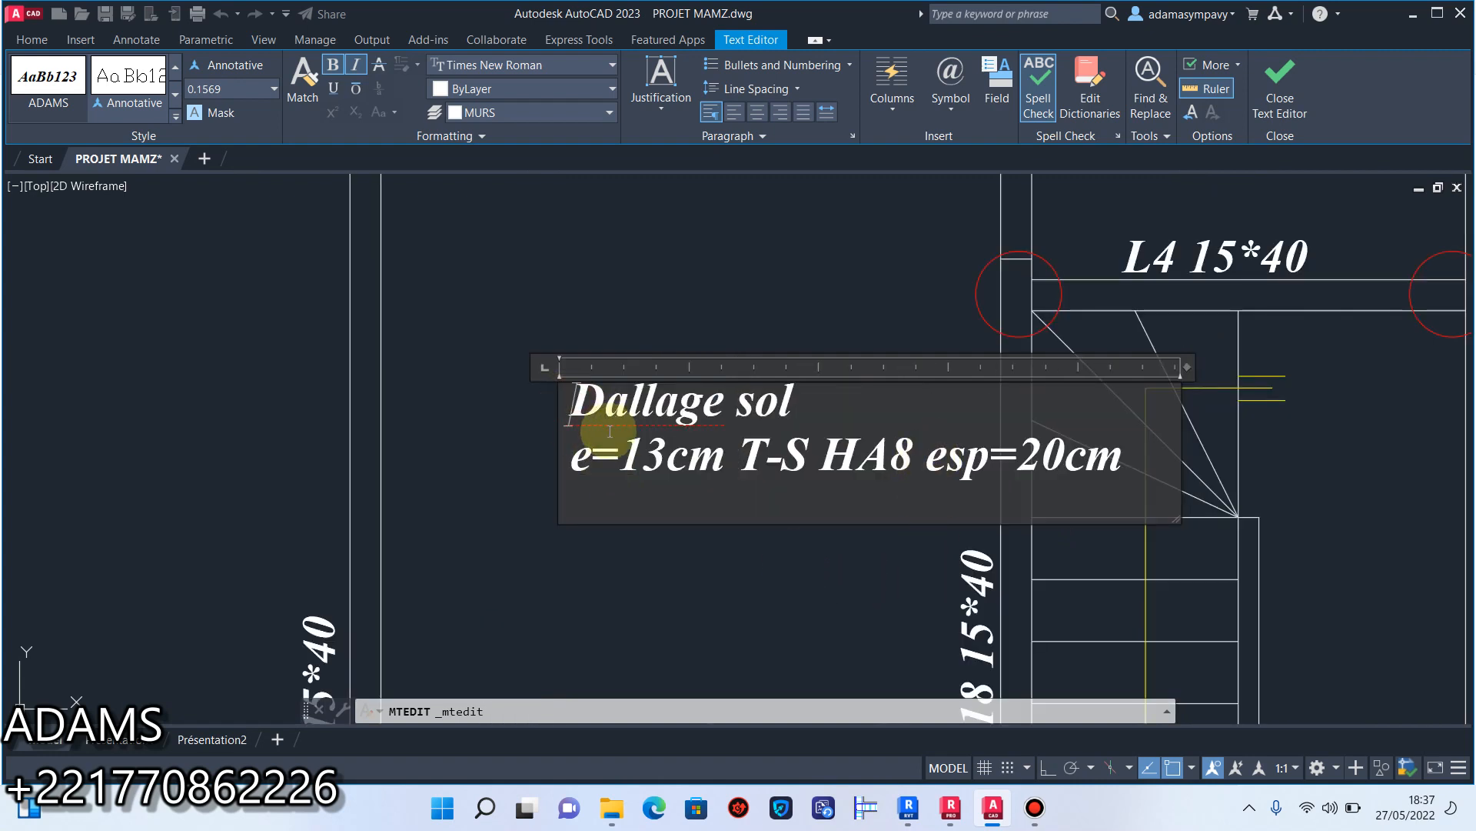
left_click(748, 573)
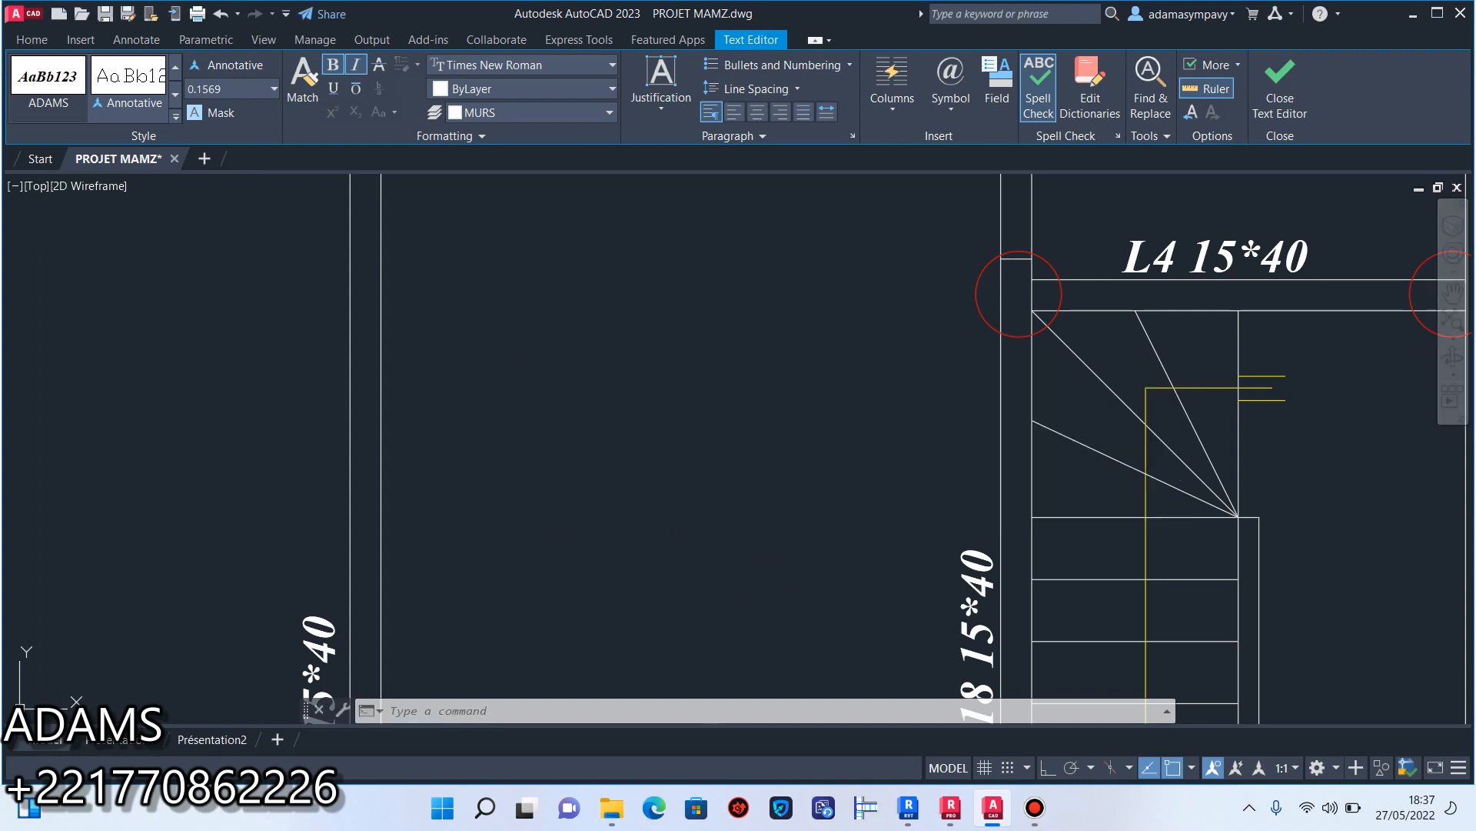
Move the finished slab note toward the L15 wall so it fits between the garage walls.
left_click(801, 529)
left_click(606, 399)
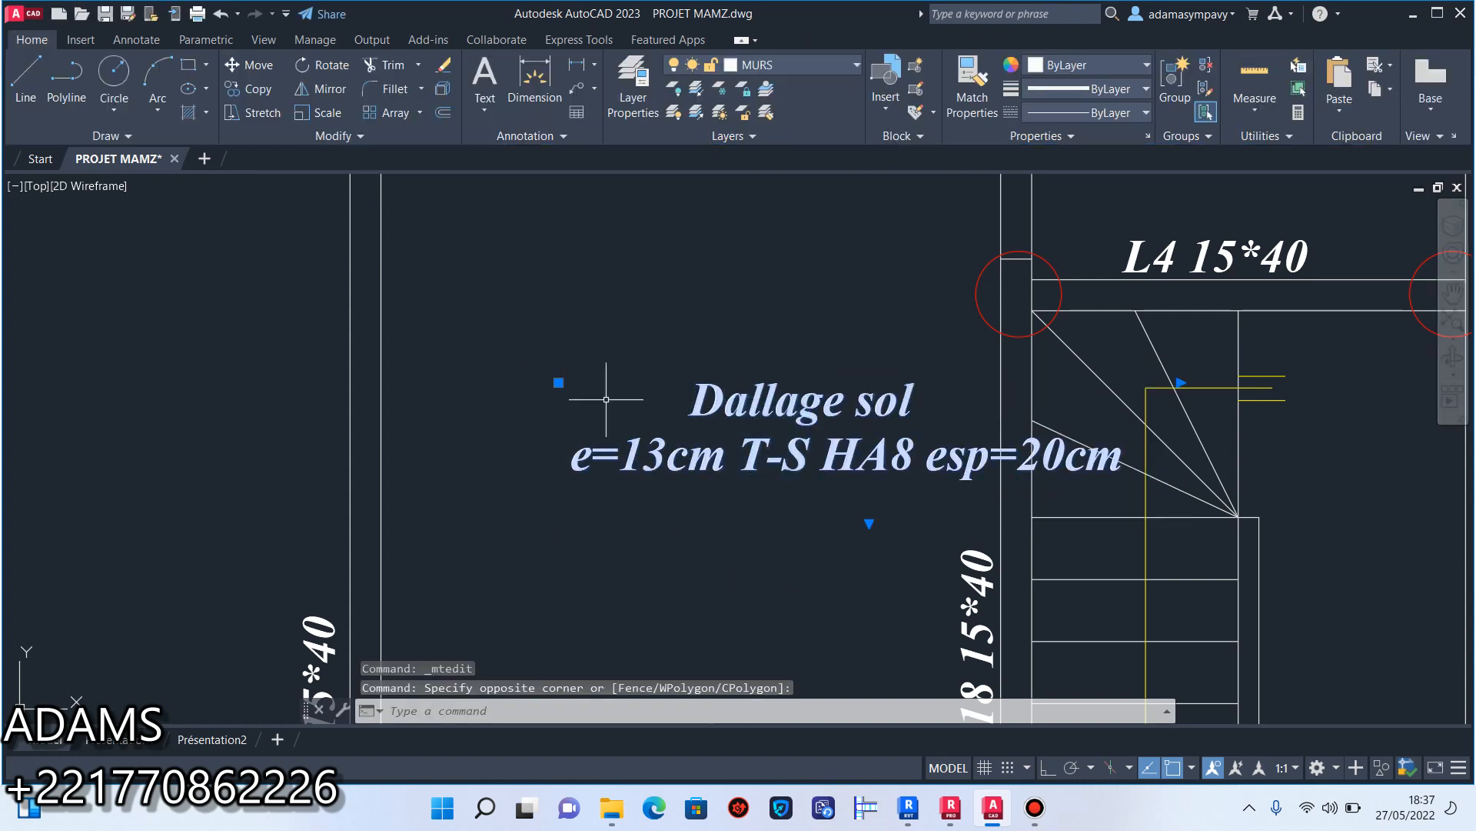
left_click(563, 381)
left_click(534, 380)
left_click(558, 382)
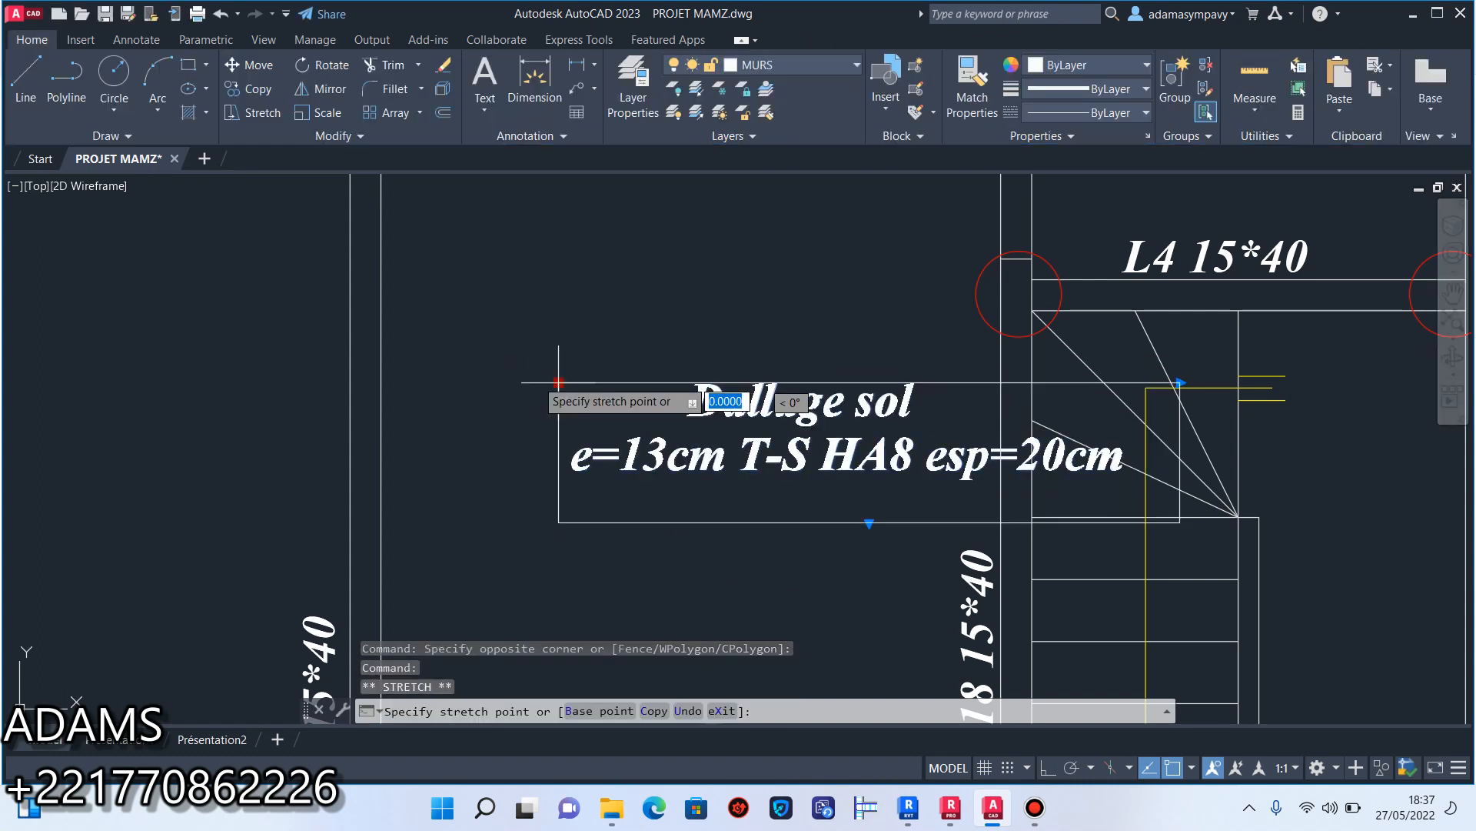
left_click(436, 375)
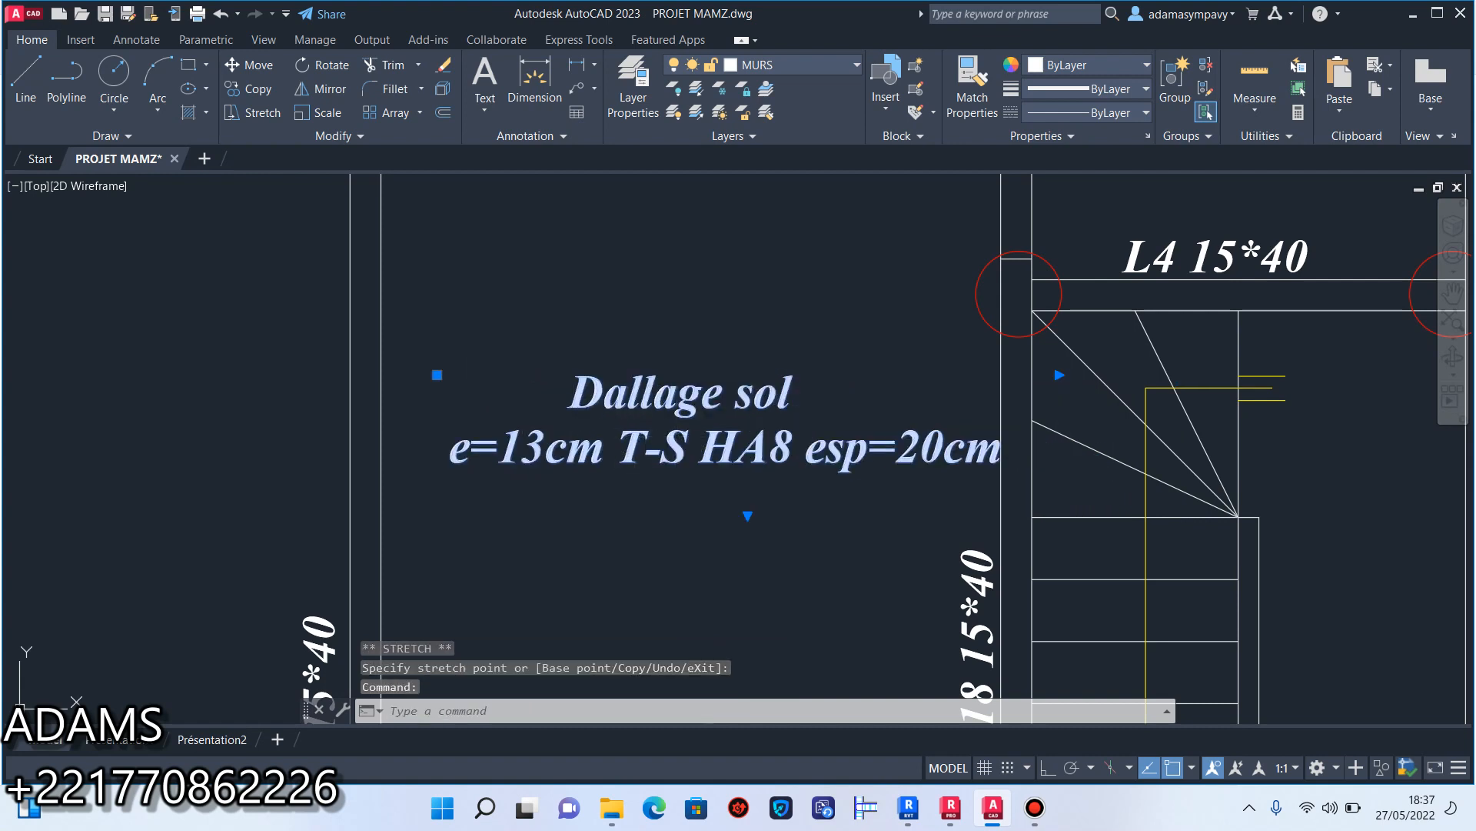
Try to break the slab note onto a new line before "T-S HA8 esp=20cm".
double_click(659, 451)
left_click(629, 457)
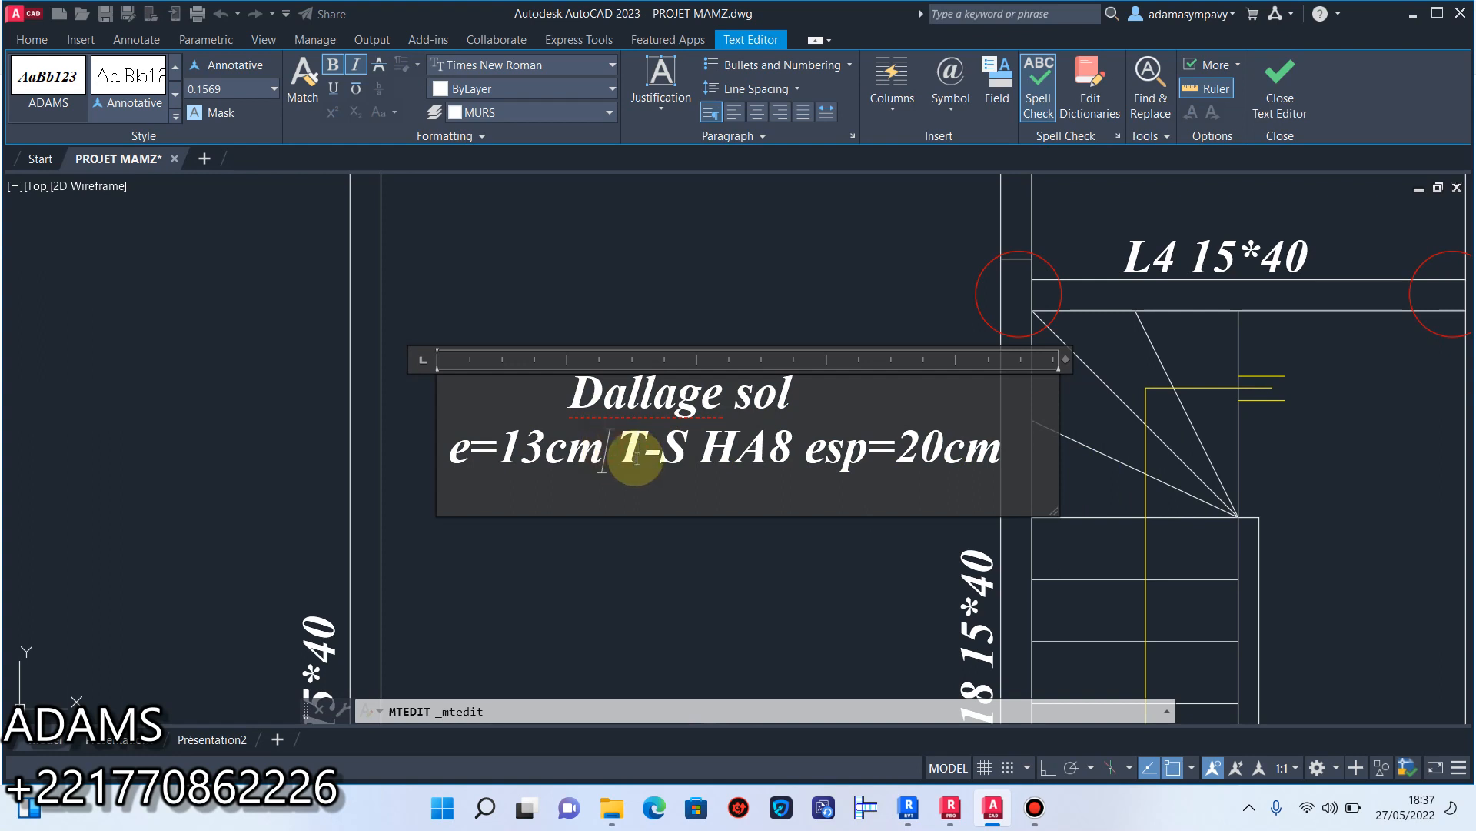
key("Return")
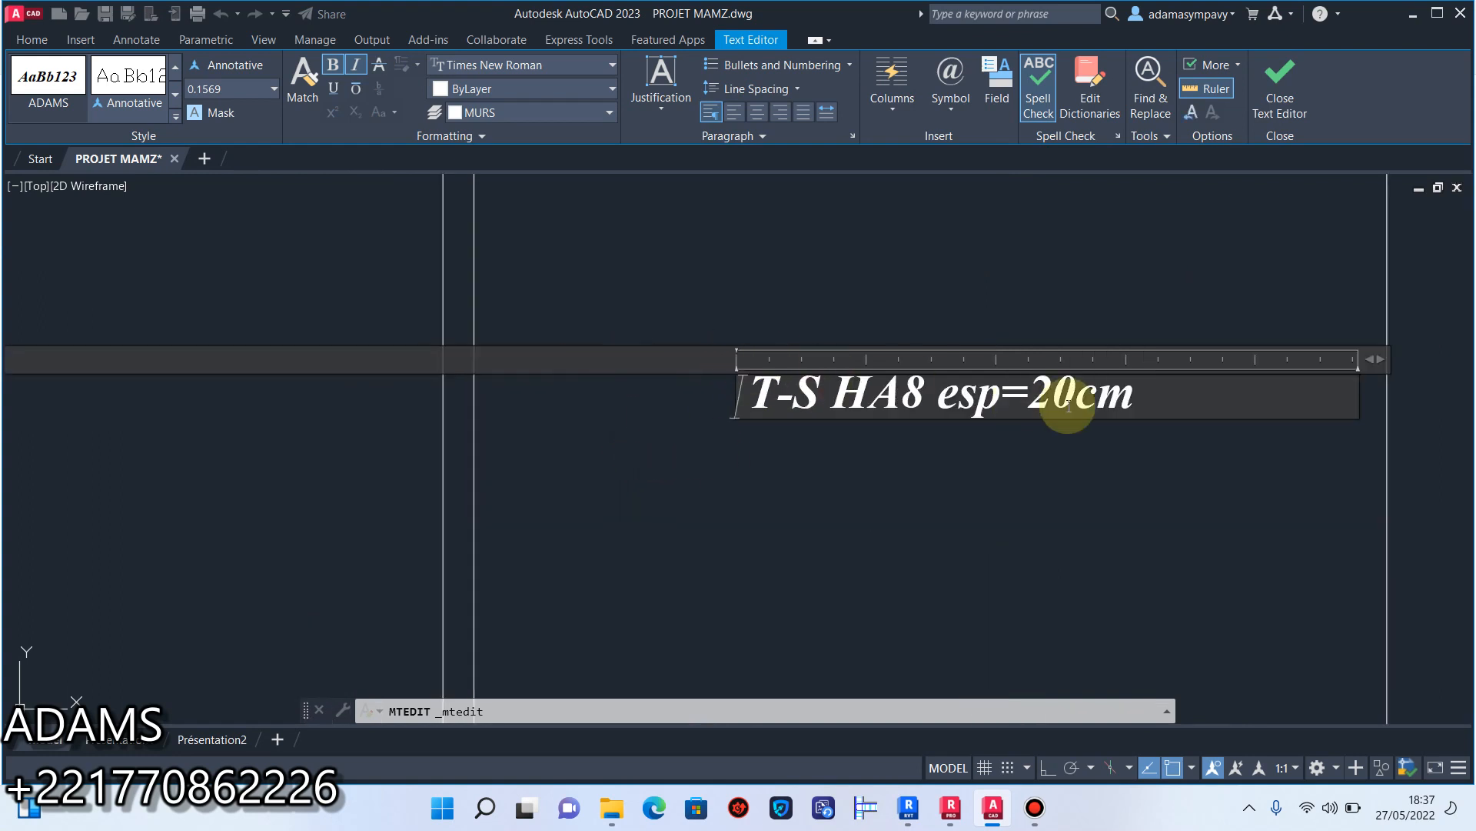
scroll(1030, 397, "down", 10)
scroll(1065, 404, "up", 4)
scroll(1070, 406, "up", 2)
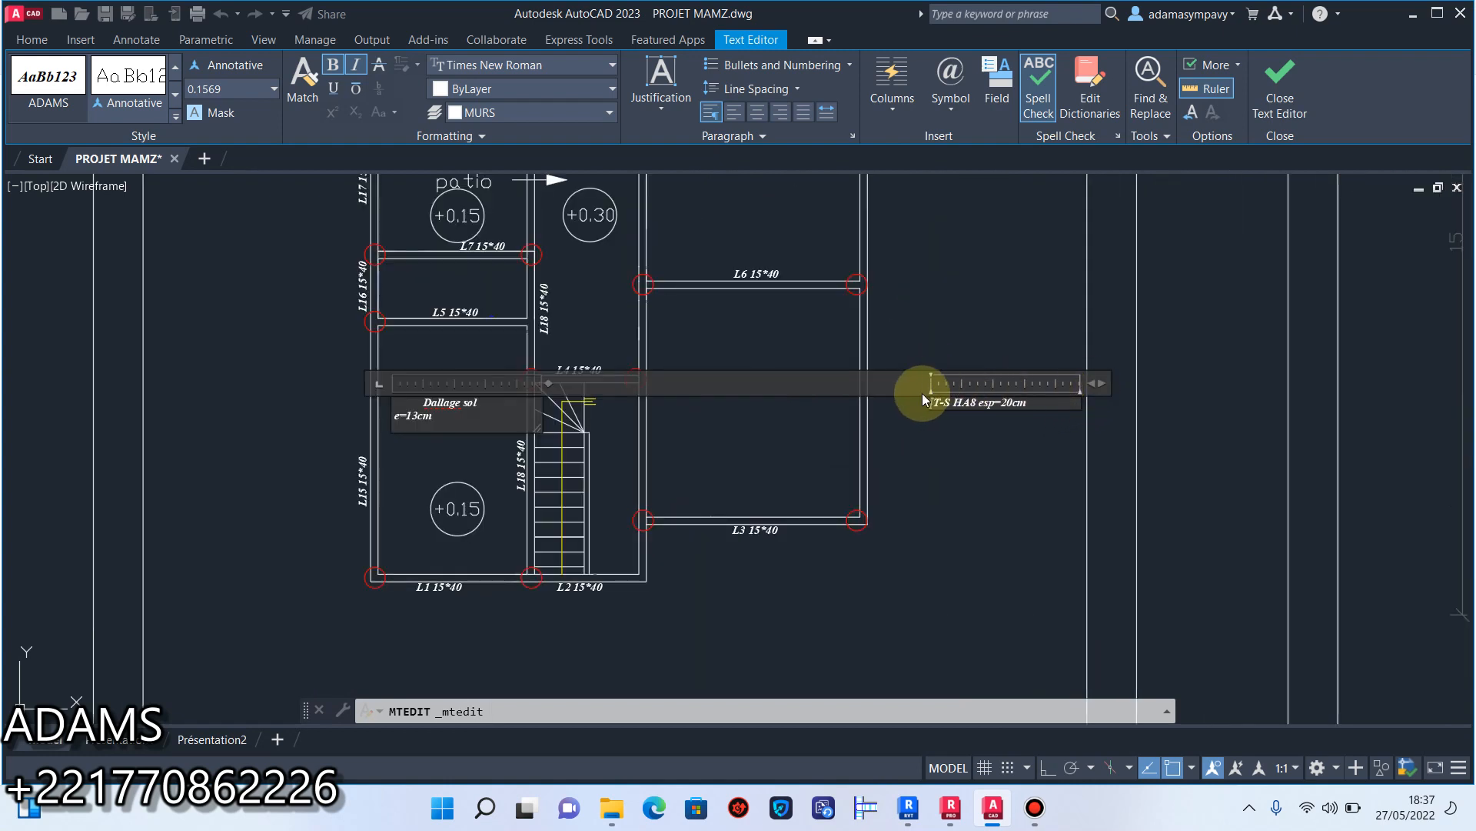
left_click(944, 447)
left_click(981, 403)
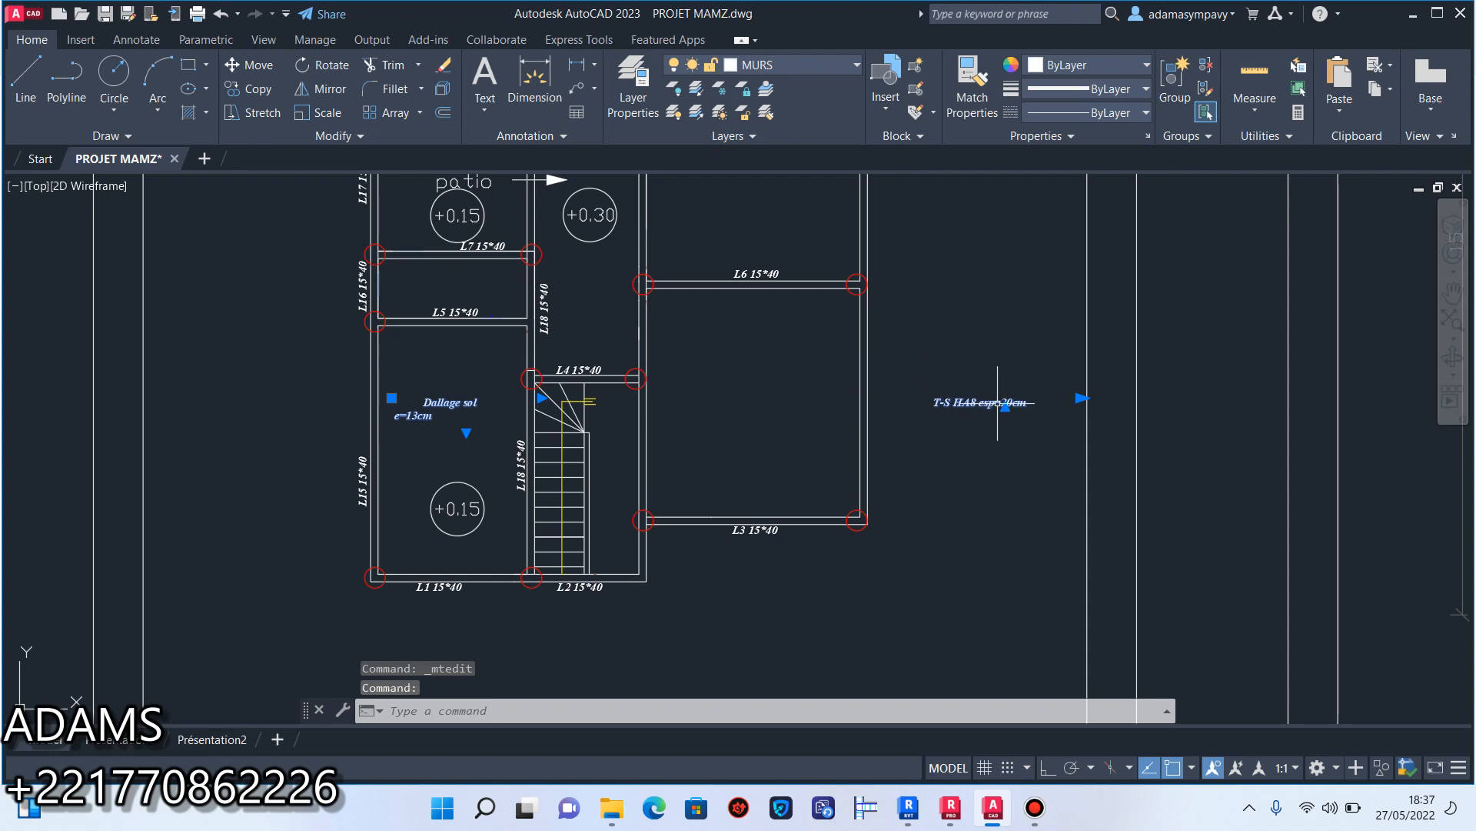
double_click(1005, 406)
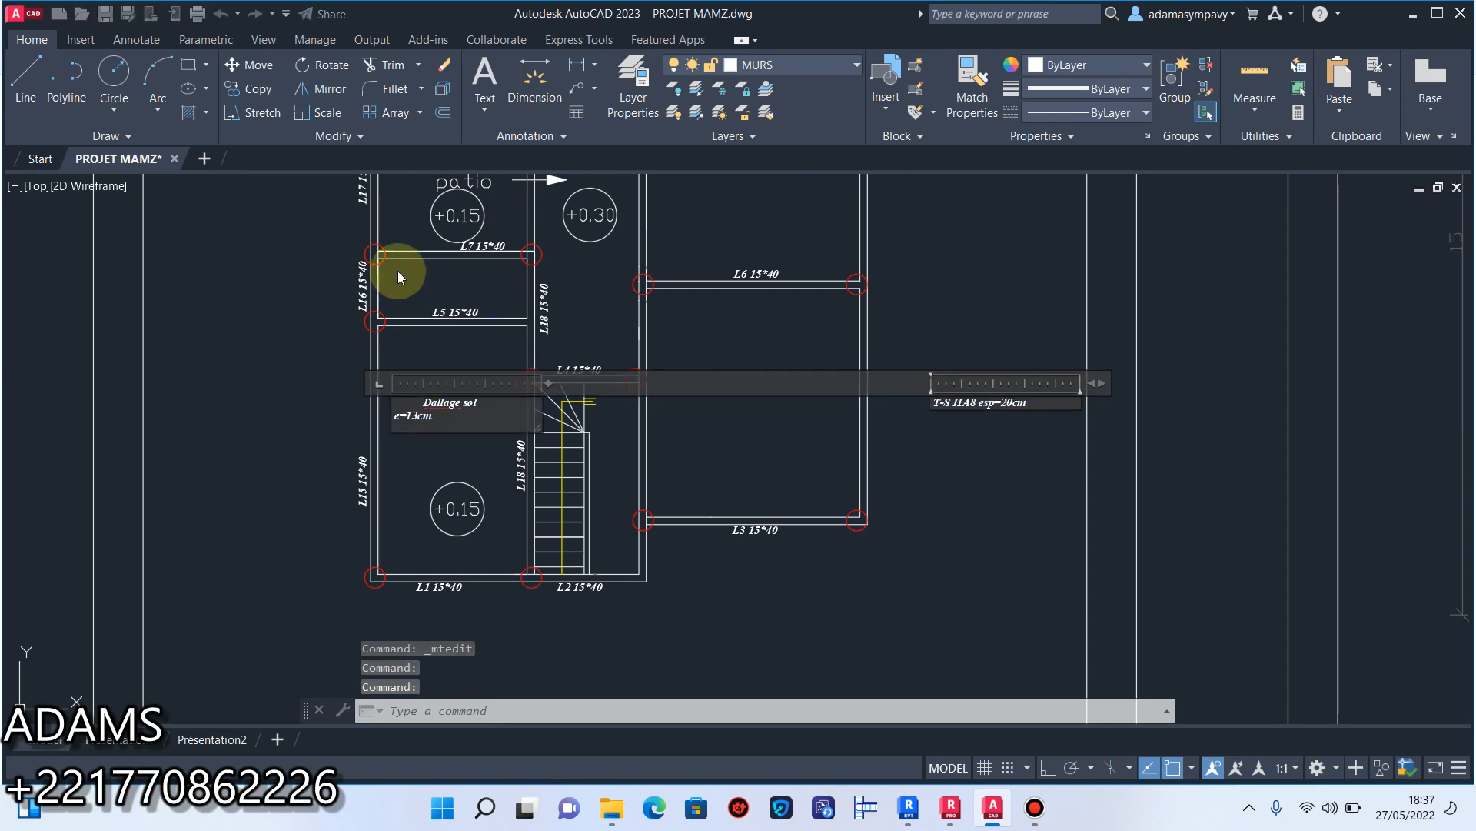
Undo the line break in the slab note.
left_click(220, 114)
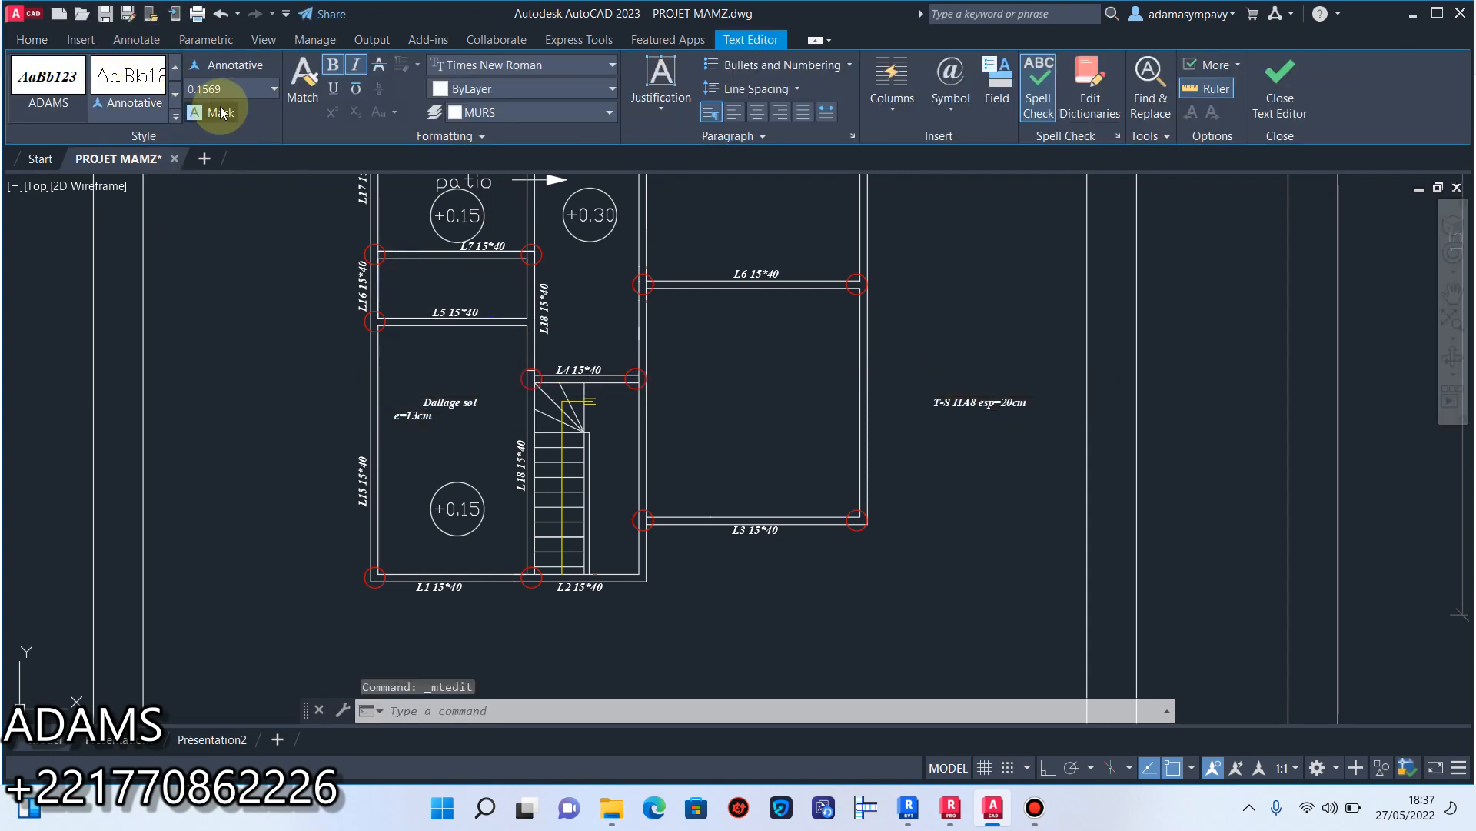
left_click(221, 15)
left_click(220, 15)
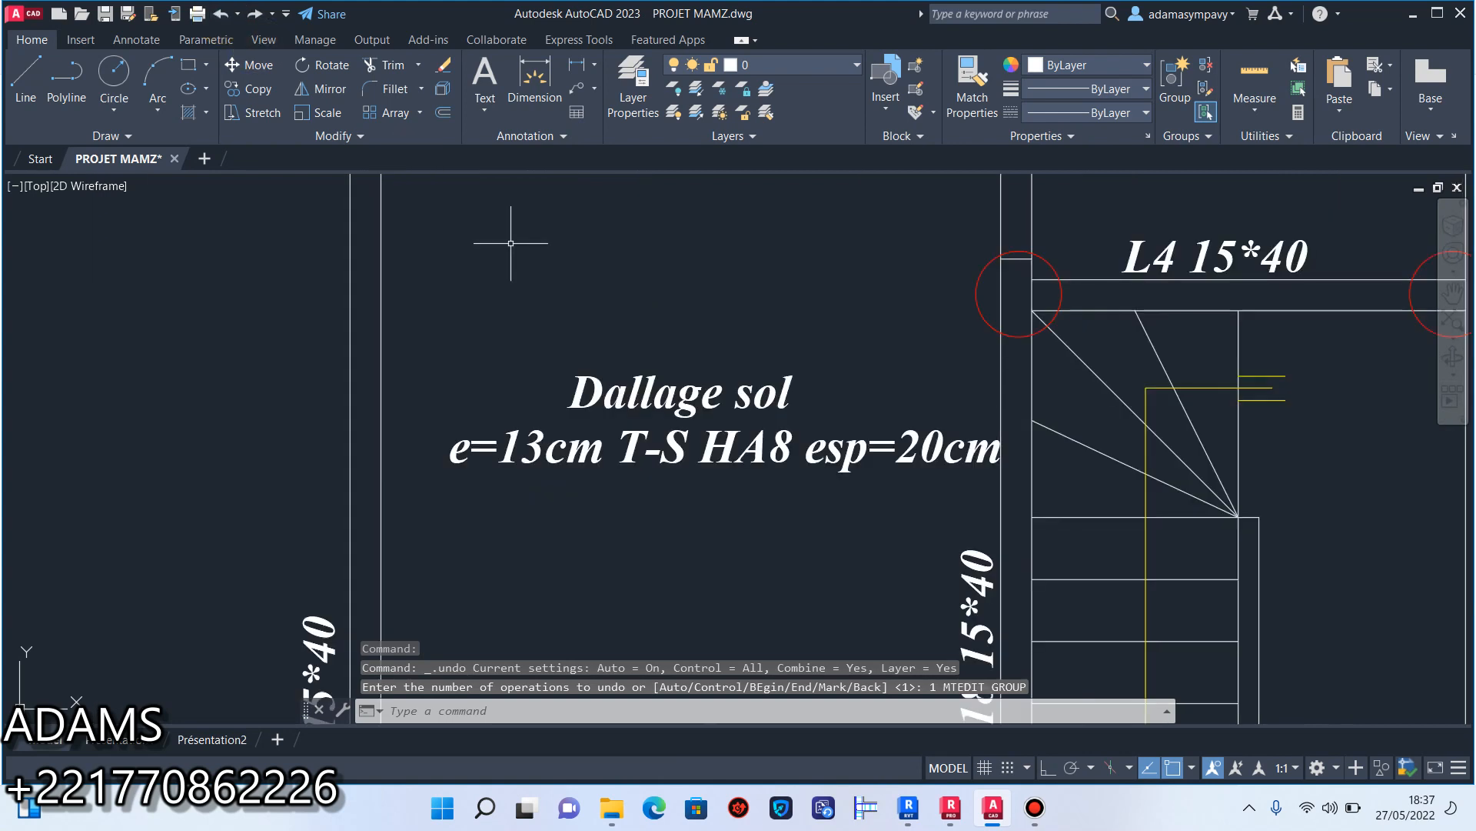
Copy the slab note from the room beside L15 into the rooms between L3 and L6 and between L6 and L8.
middle_click_drag(717, 417, 639, 385)
left_click(689, 337)
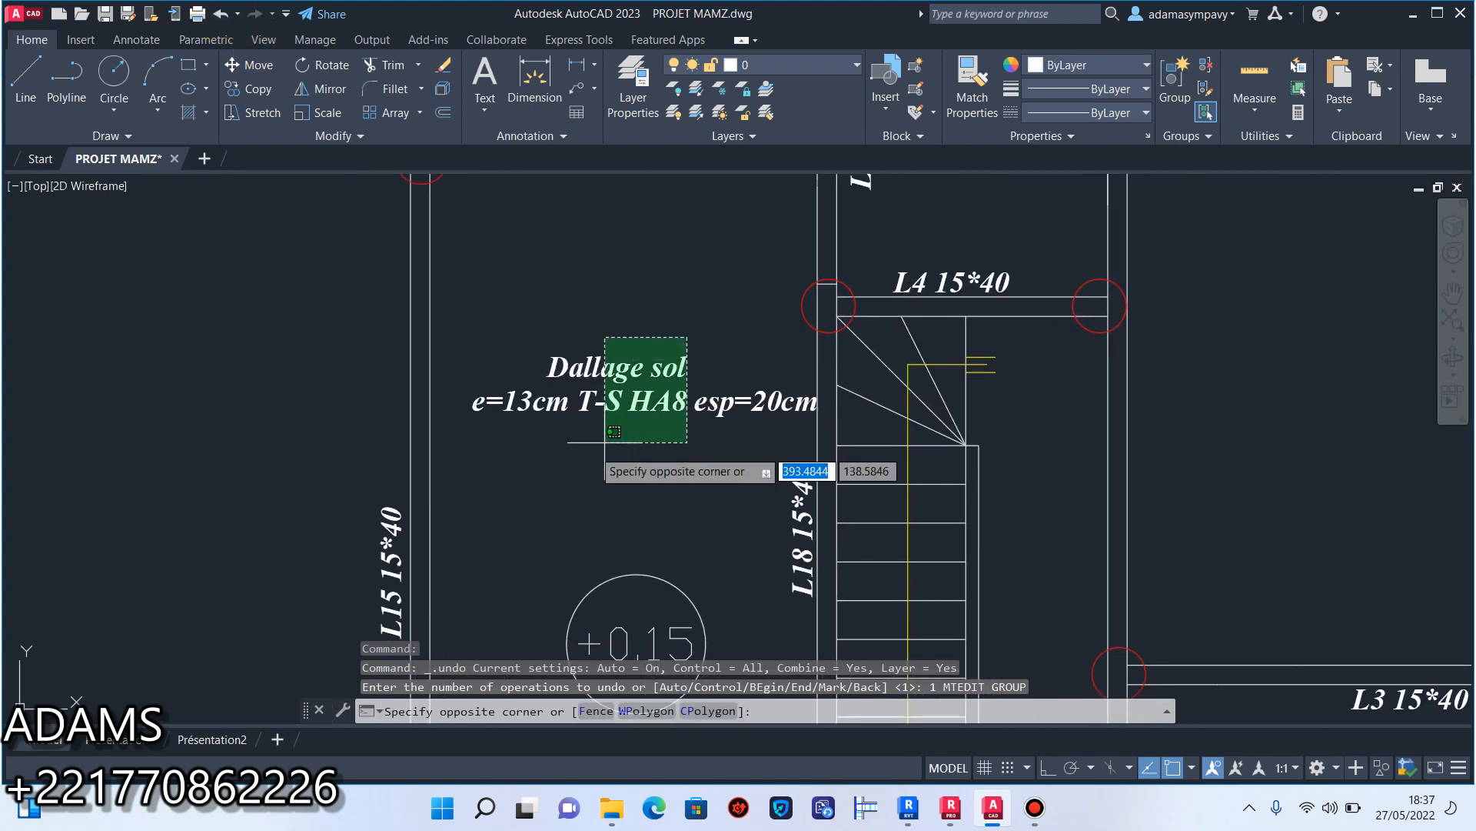
left_click(604, 446)
left_click(254, 90)
left_click(631, 386)
scroll(542, 416, "down", 3)
scroll(808, 423, "down", 3)
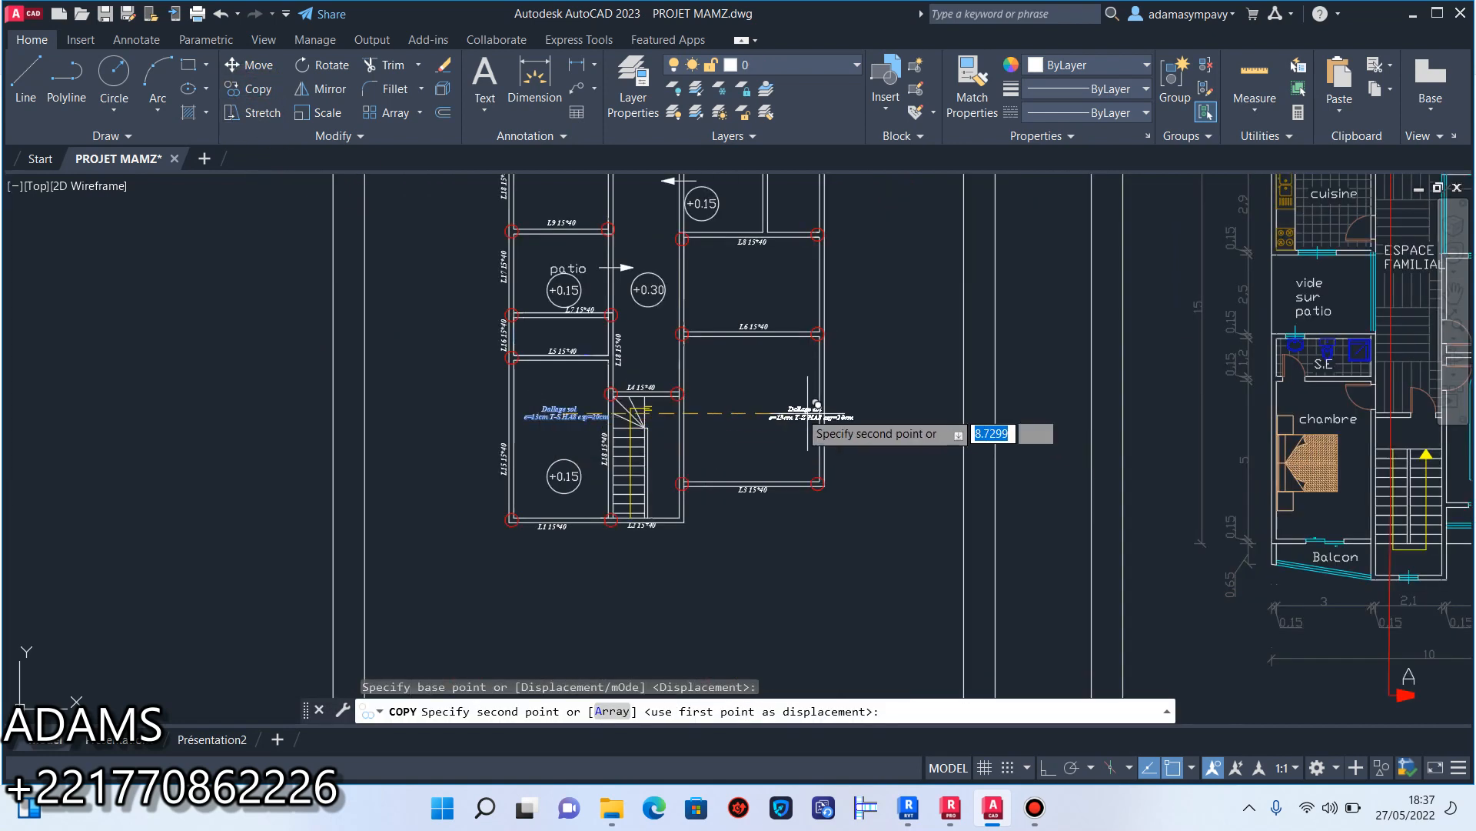
scroll(758, 411, "up", 3)
left_click(749, 420)
middle_click_drag(751, 352, 808, 574)
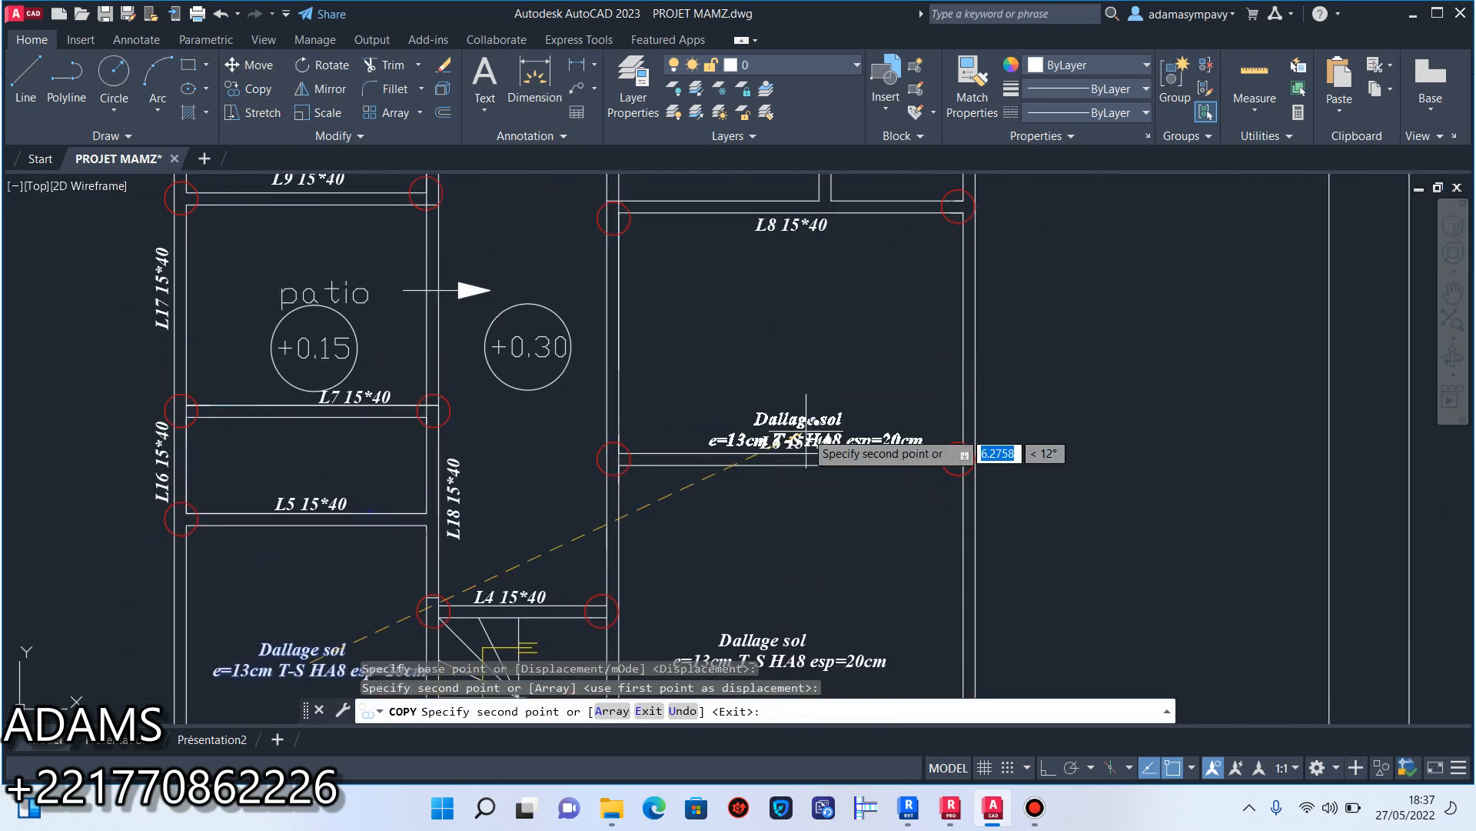
left_click(808, 329)
Place further copies of the slab note in the L9–L11 room, the L10–L14 room and the central corridor.
middle_click_drag(680, 368, 820, 605)
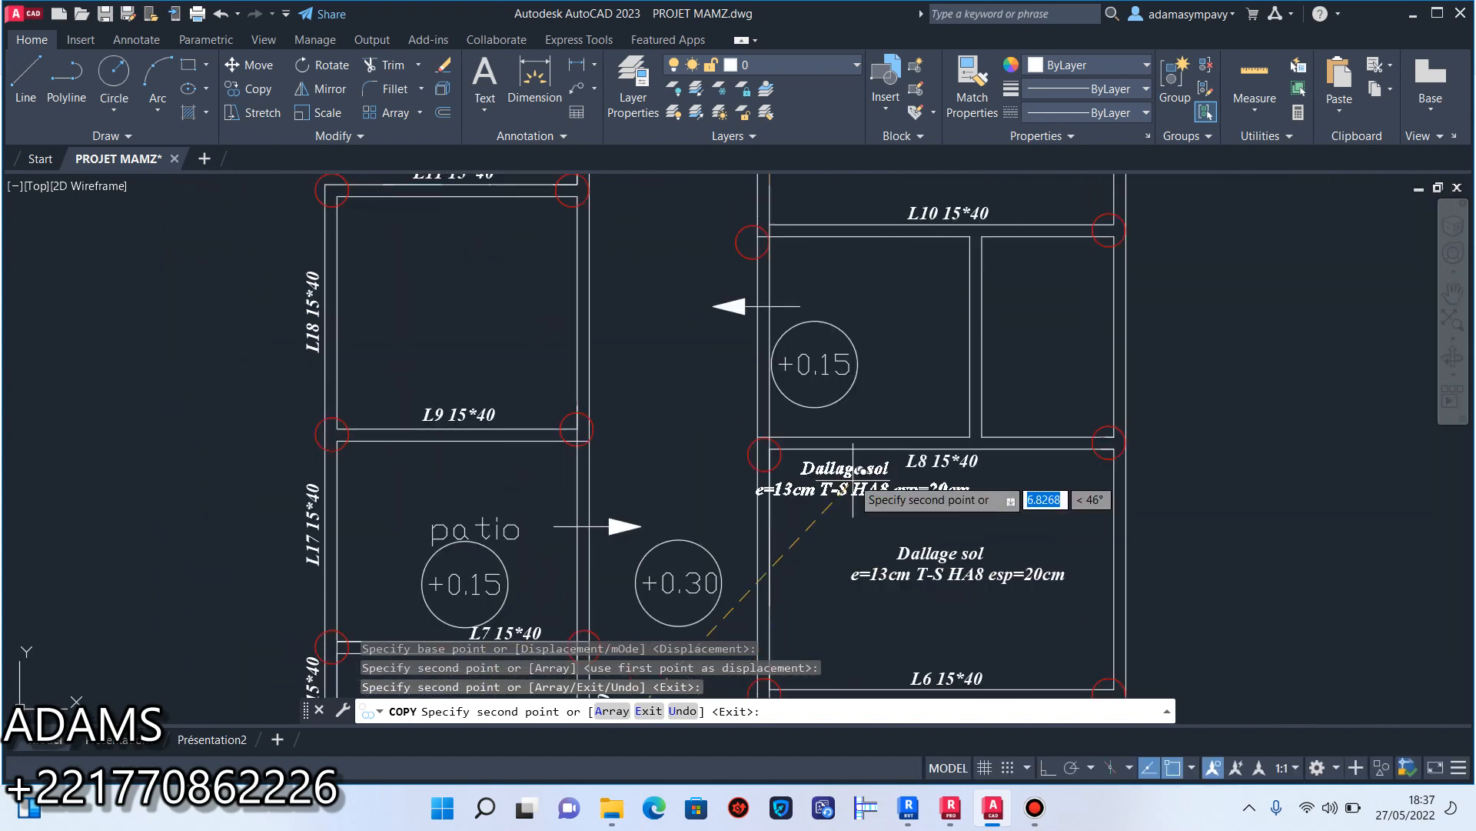
left_click(501, 304)
middle_click_drag(544, 281, 522, 457)
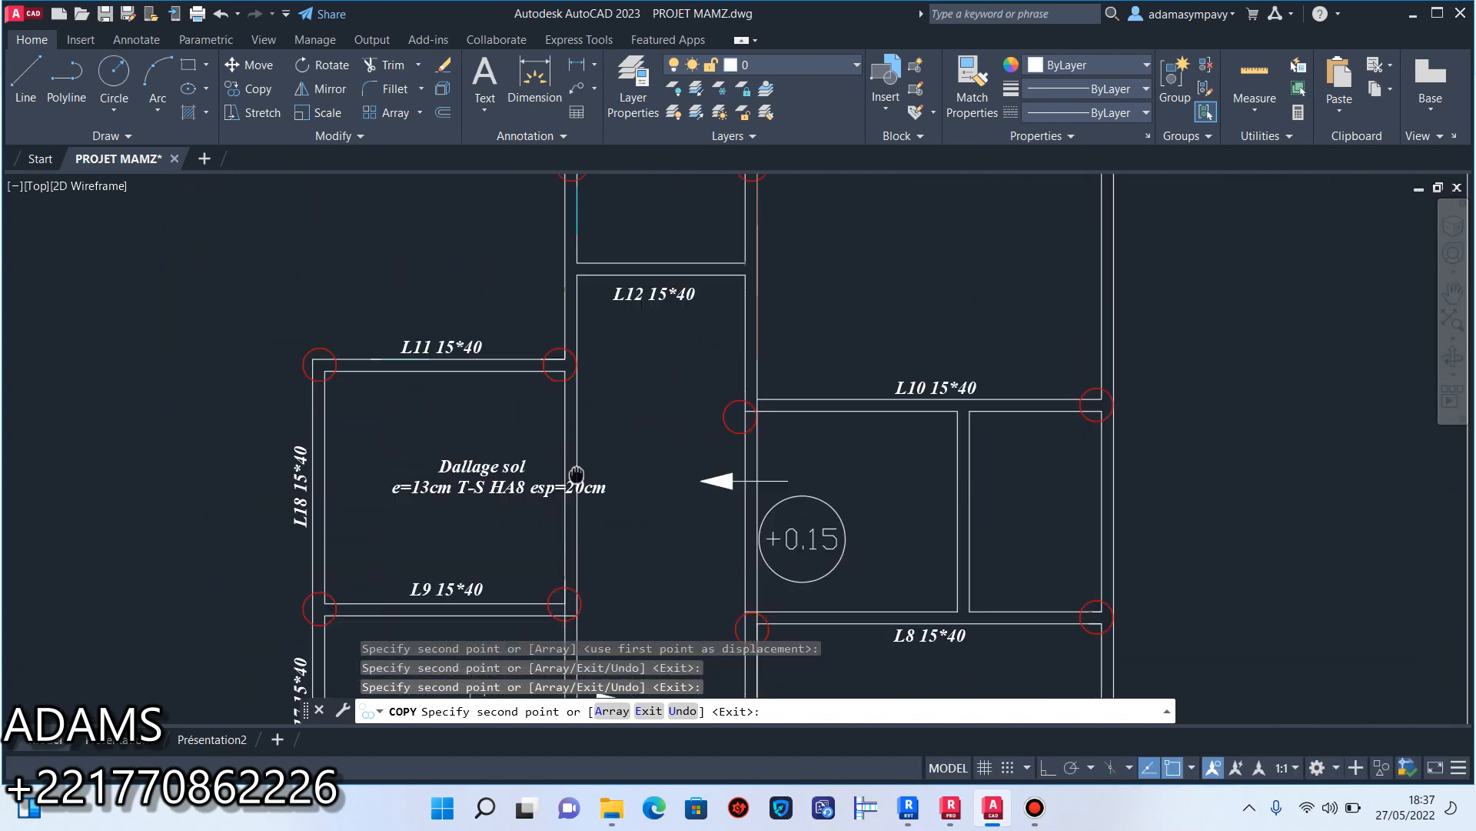
middle_click_drag(808, 314, 751, 419)
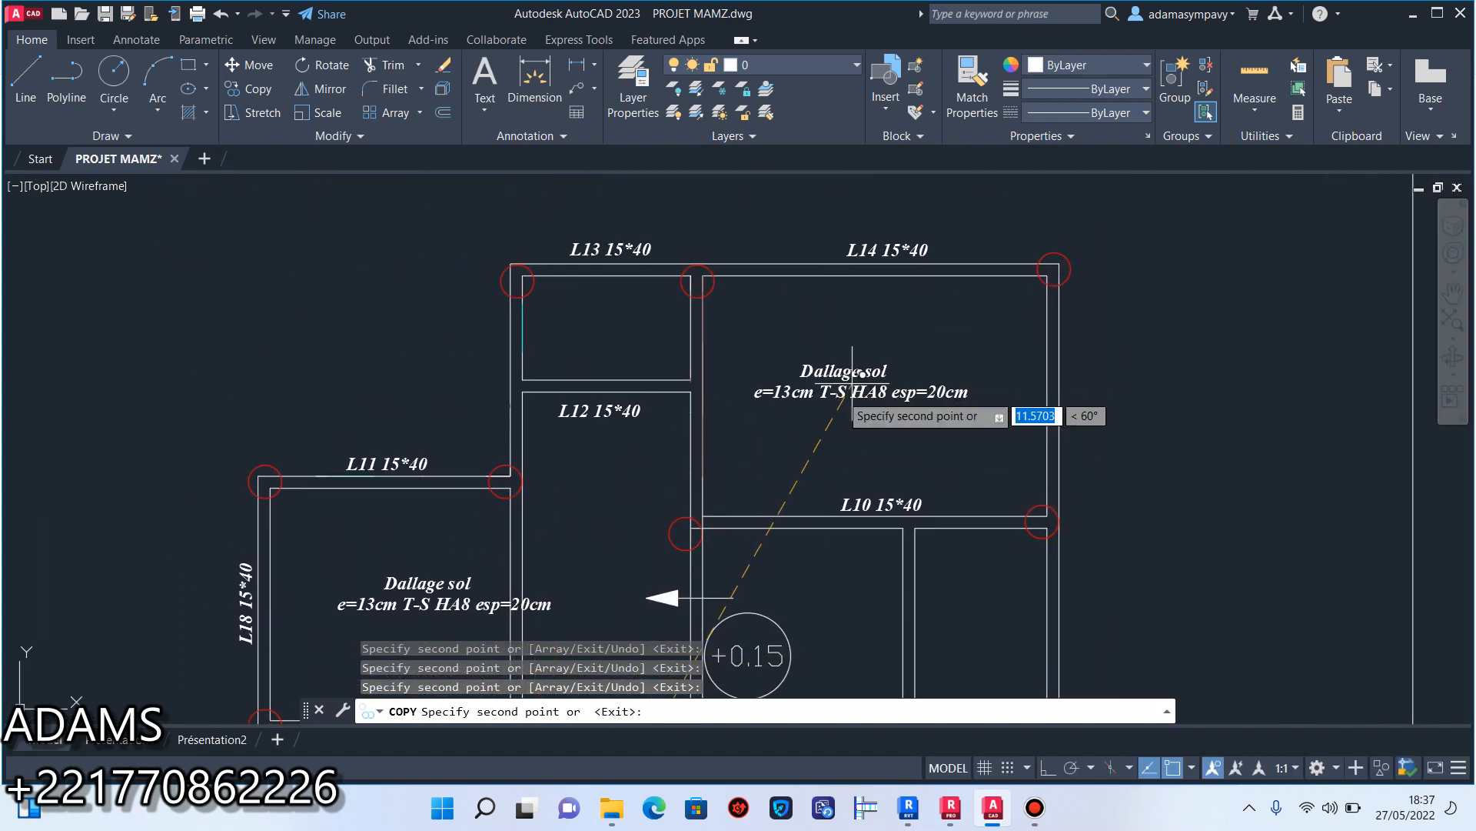
scroll(769, 439, "down", 5)
scroll(800, 408, "up", 7)
scroll(815, 402, "down", 6)
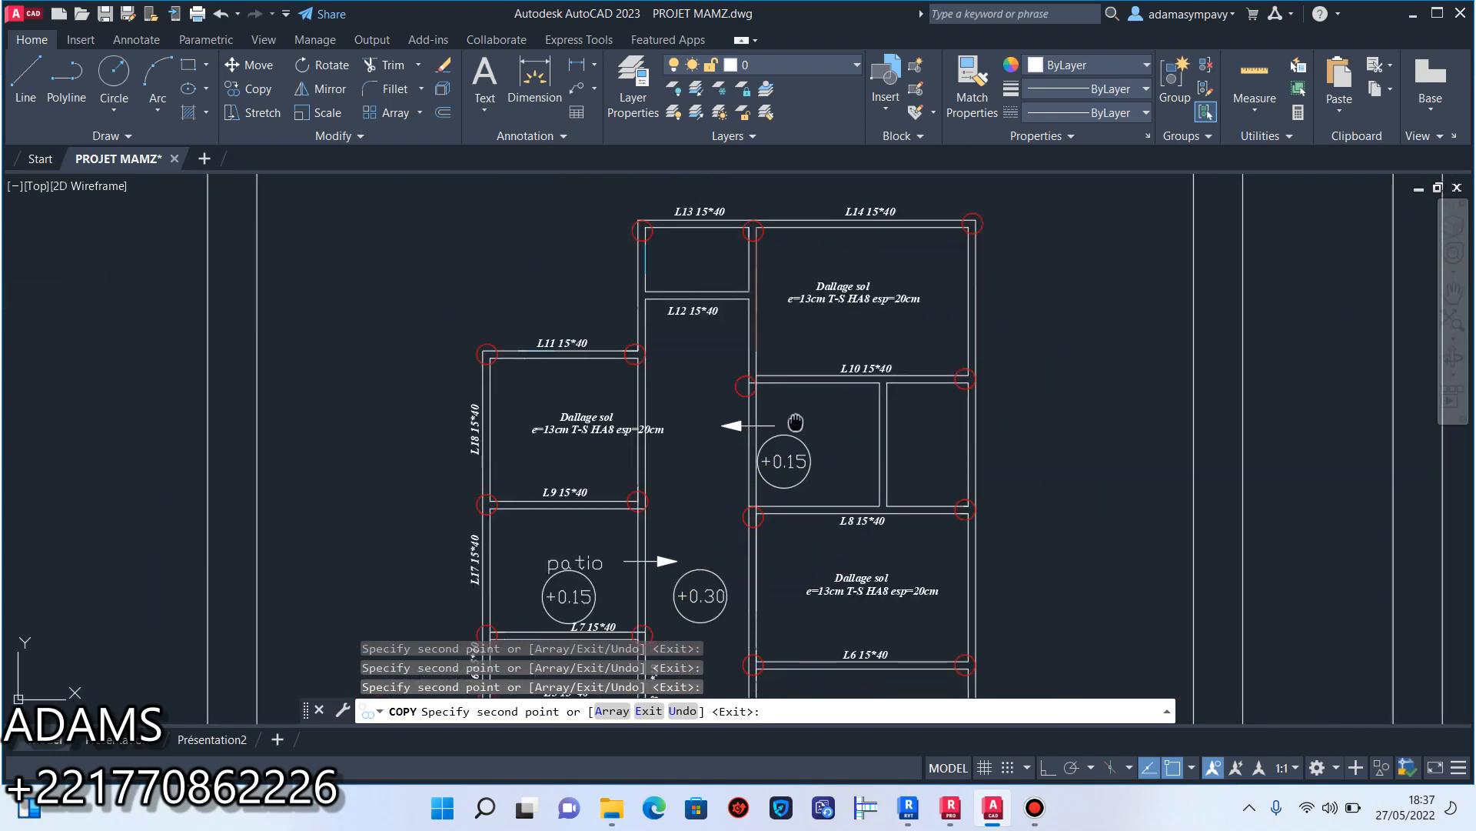
scroll(822, 327, "up", 2)
mouse_move(742, 461)
middle_mouse_down()
mouse_move(780, 291)
mouse_move(732, 533)
middle_mouse_up()
scroll(736, 449, "up", 4)
left_click(737, 423)
key("Escape")
Rotate the corridor's slab note 90° clockwise with Ortho on so it runs vertically along the corridor.
left_click(745, 475)
left_click(718, 358)
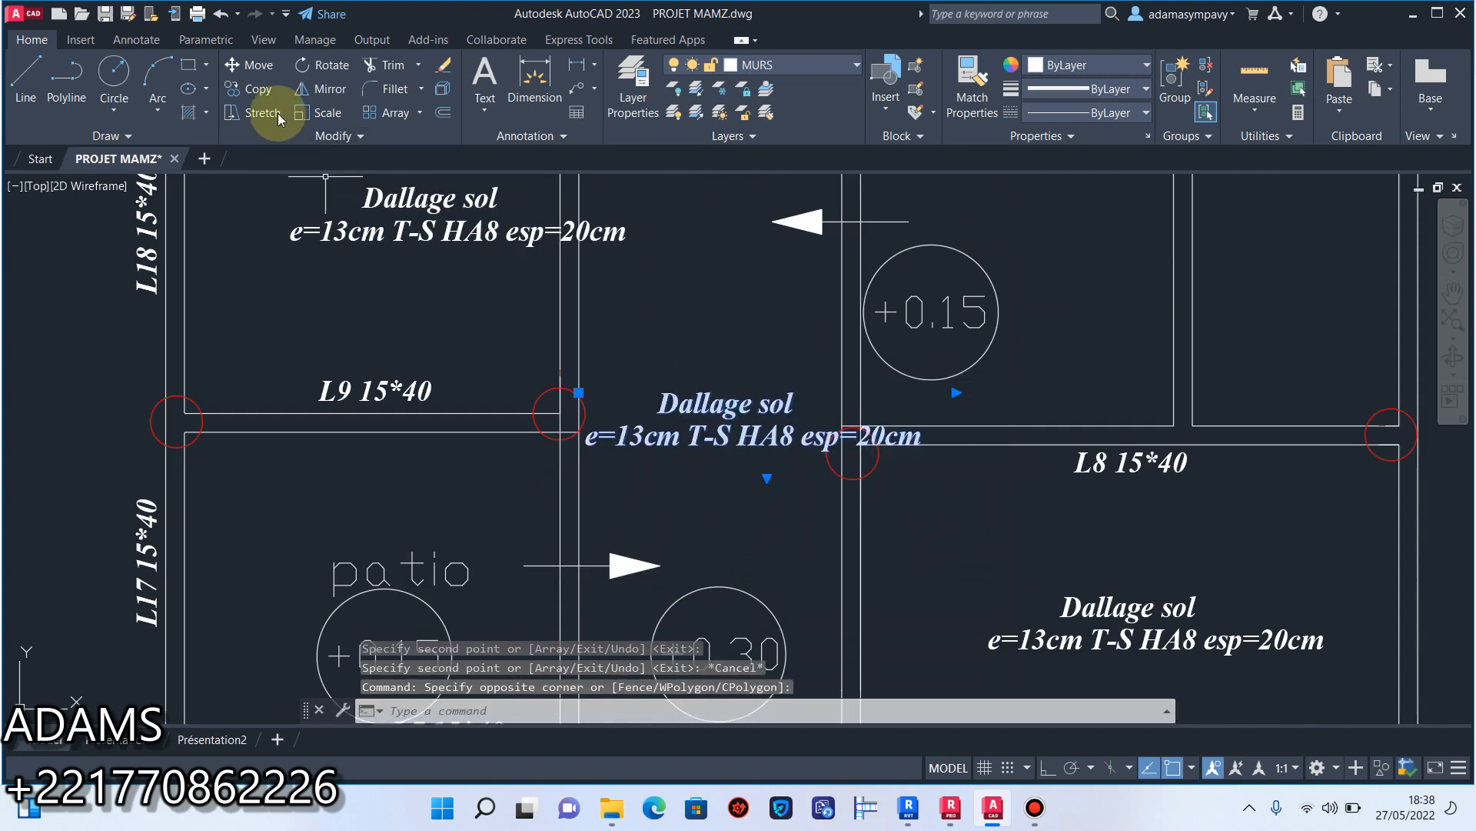
left_click(331, 70)
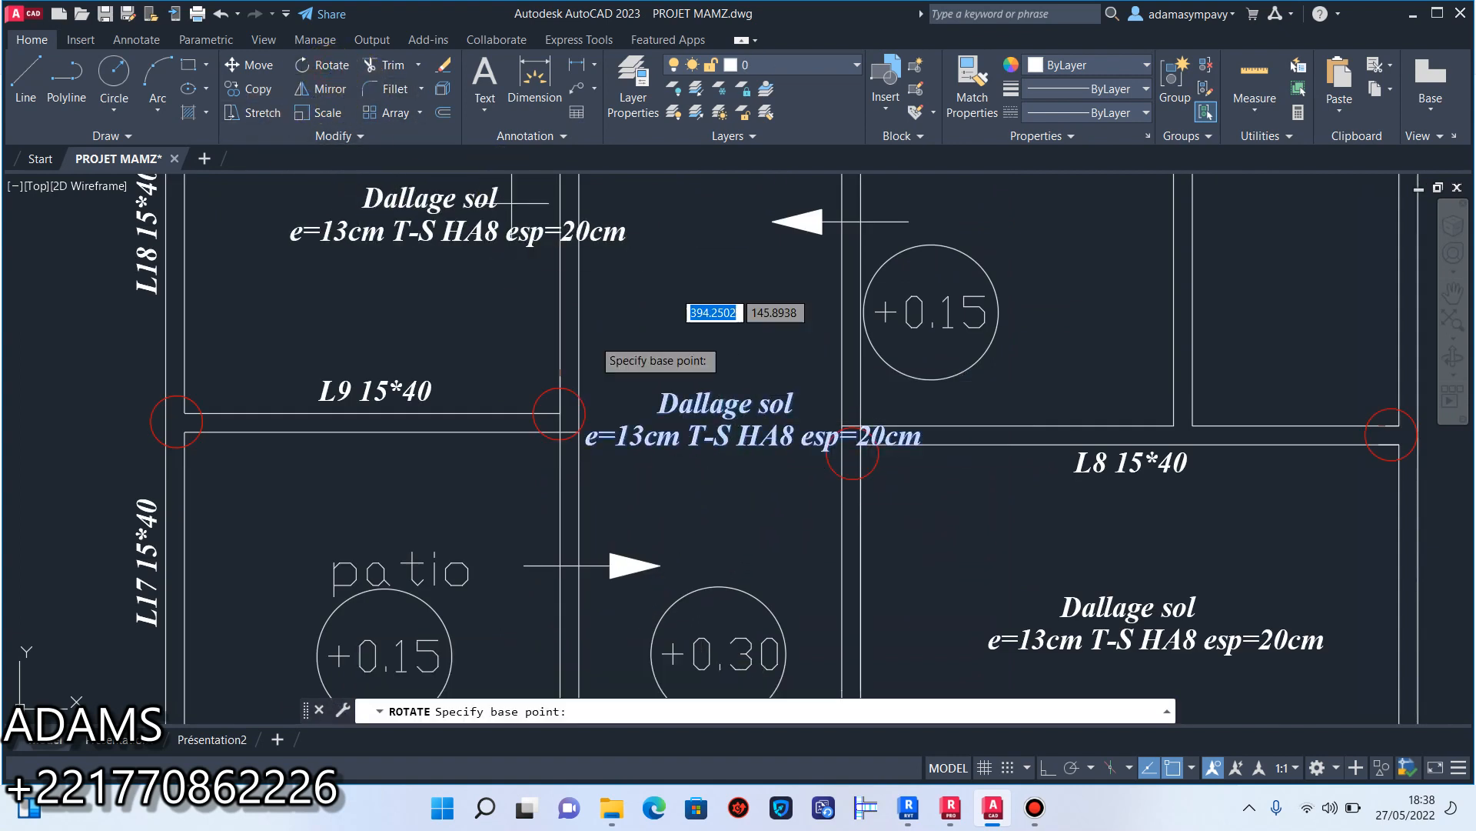
left_click(1048, 768)
left_click(717, 424)
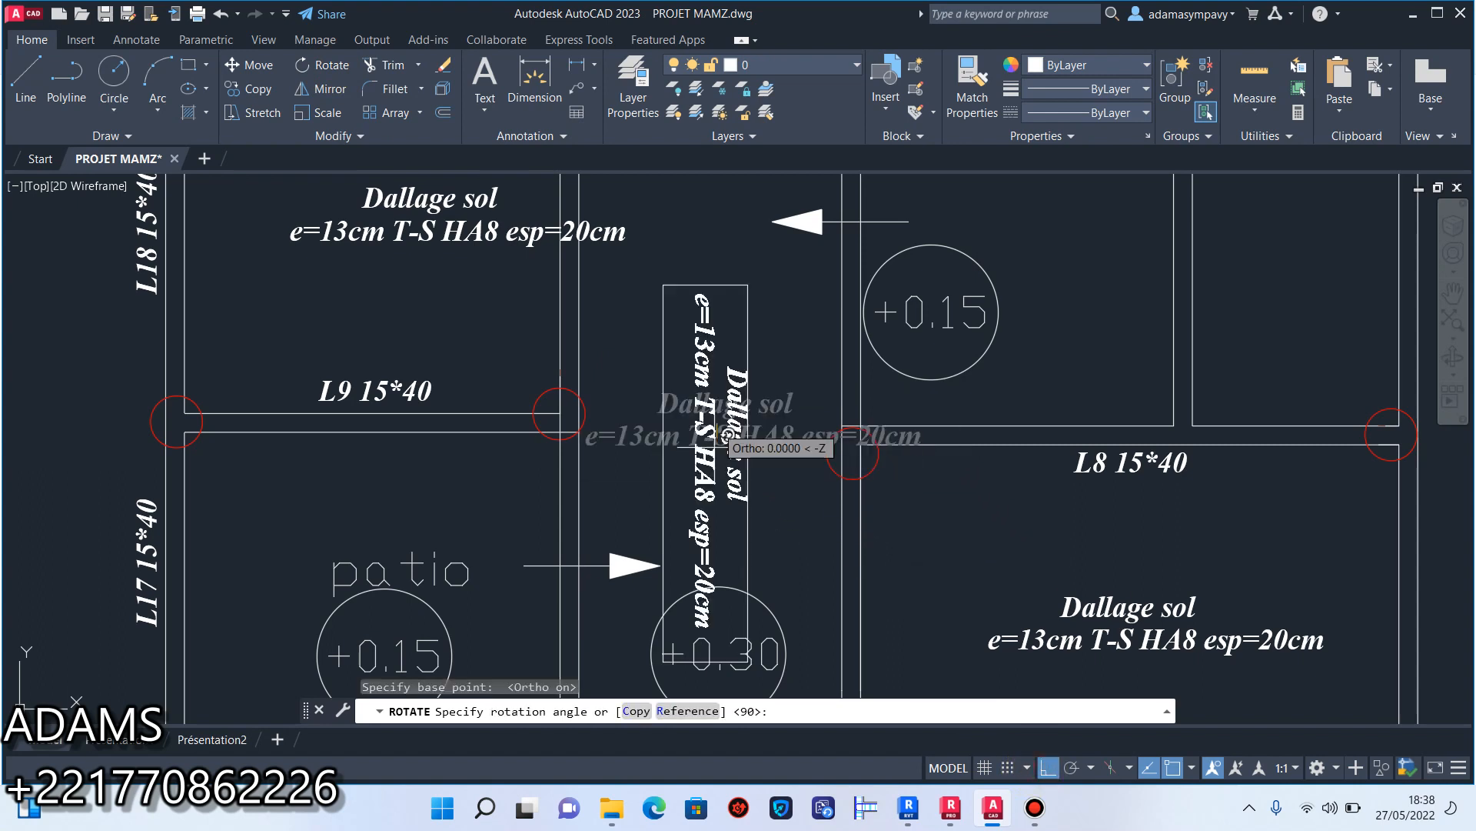
left_click(743, 515)
scroll(745, 519, "down", 4)
scroll(669, 369, "down", 2)
scroll(669, 369, "up", 5)
scroll(669, 369, "down", 5)
scroll(653, 367, "up", 1)
scroll(708, 466, "up", 2)
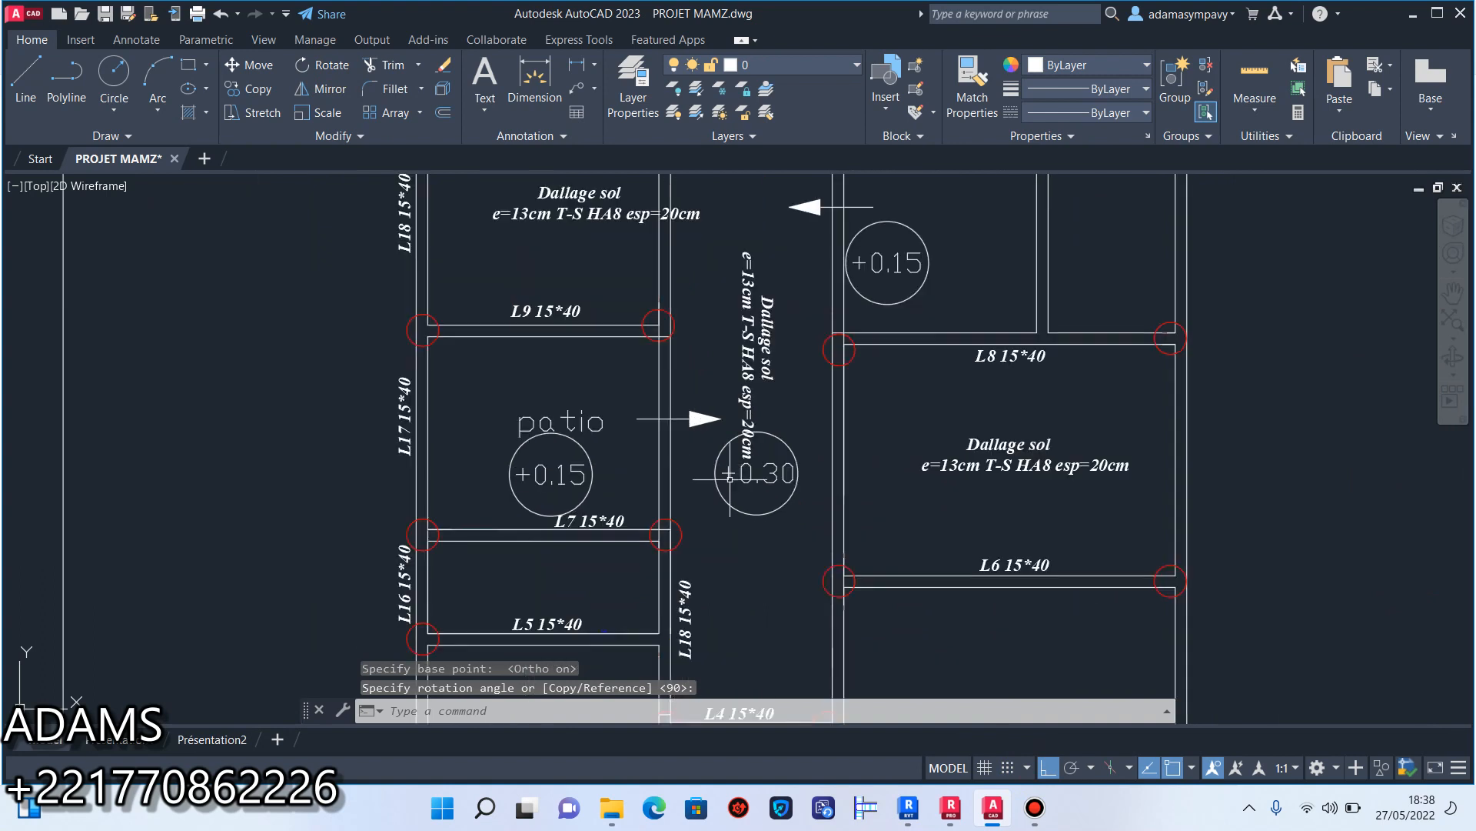
Copy the corridor's +0.30 level marker beneath the slab notes in the L9–L11 and L10–L14 rooms, with Ortho off.
scroll(806, 472, "up", 2)
left_click(817, 561)
left_click(764, 421)
left_click(254, 89)
left_click(727, 471)
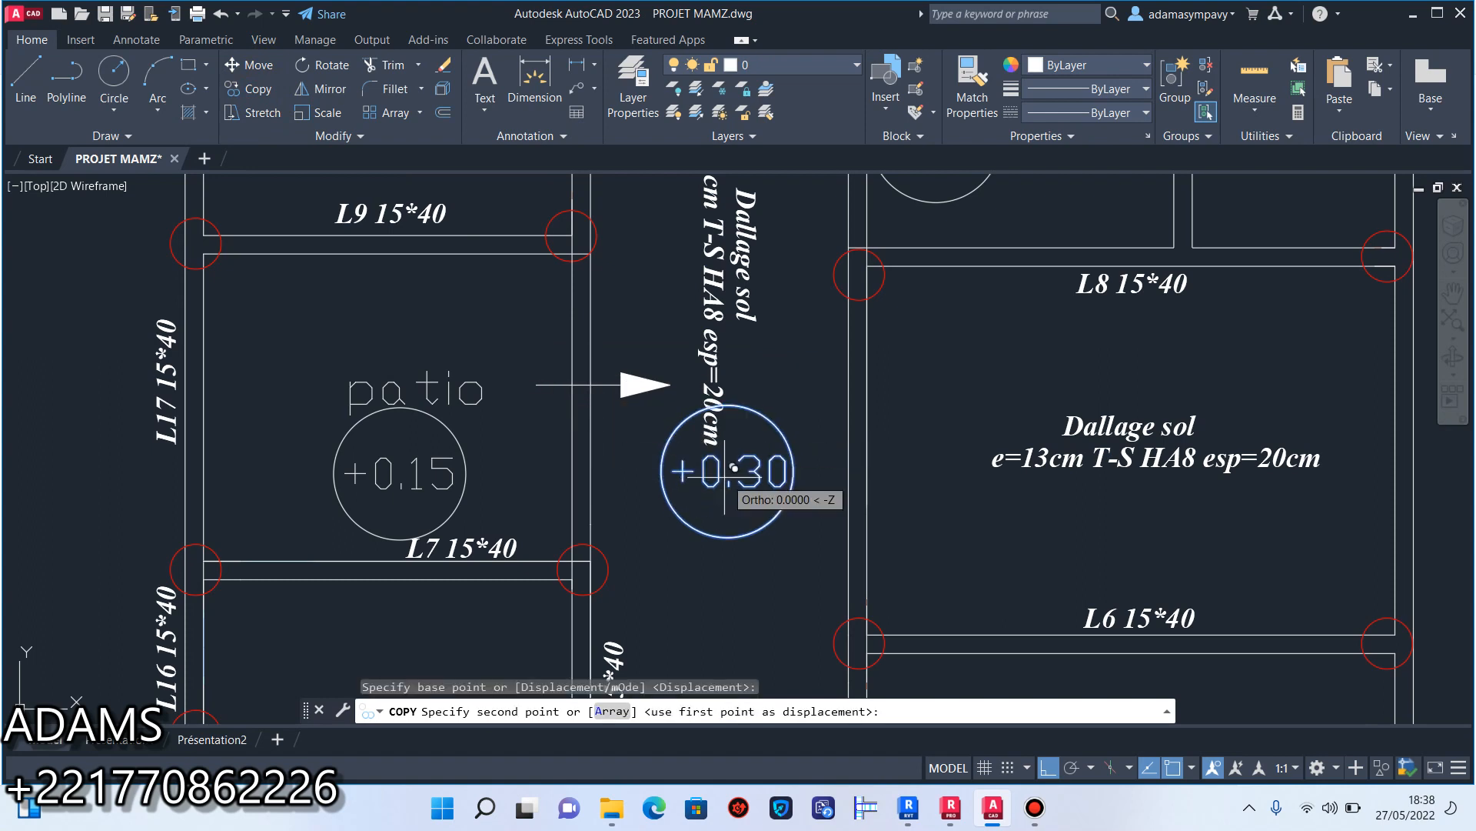
middle_click_drag(539, 284, 663, 578)
left_click(1051, 774)
left_click(529, 415)
middle_click_drag(676, 390, 605, 420)
scroll(653, 415, "down", 5)
scroll(769, 339, "up", 5)
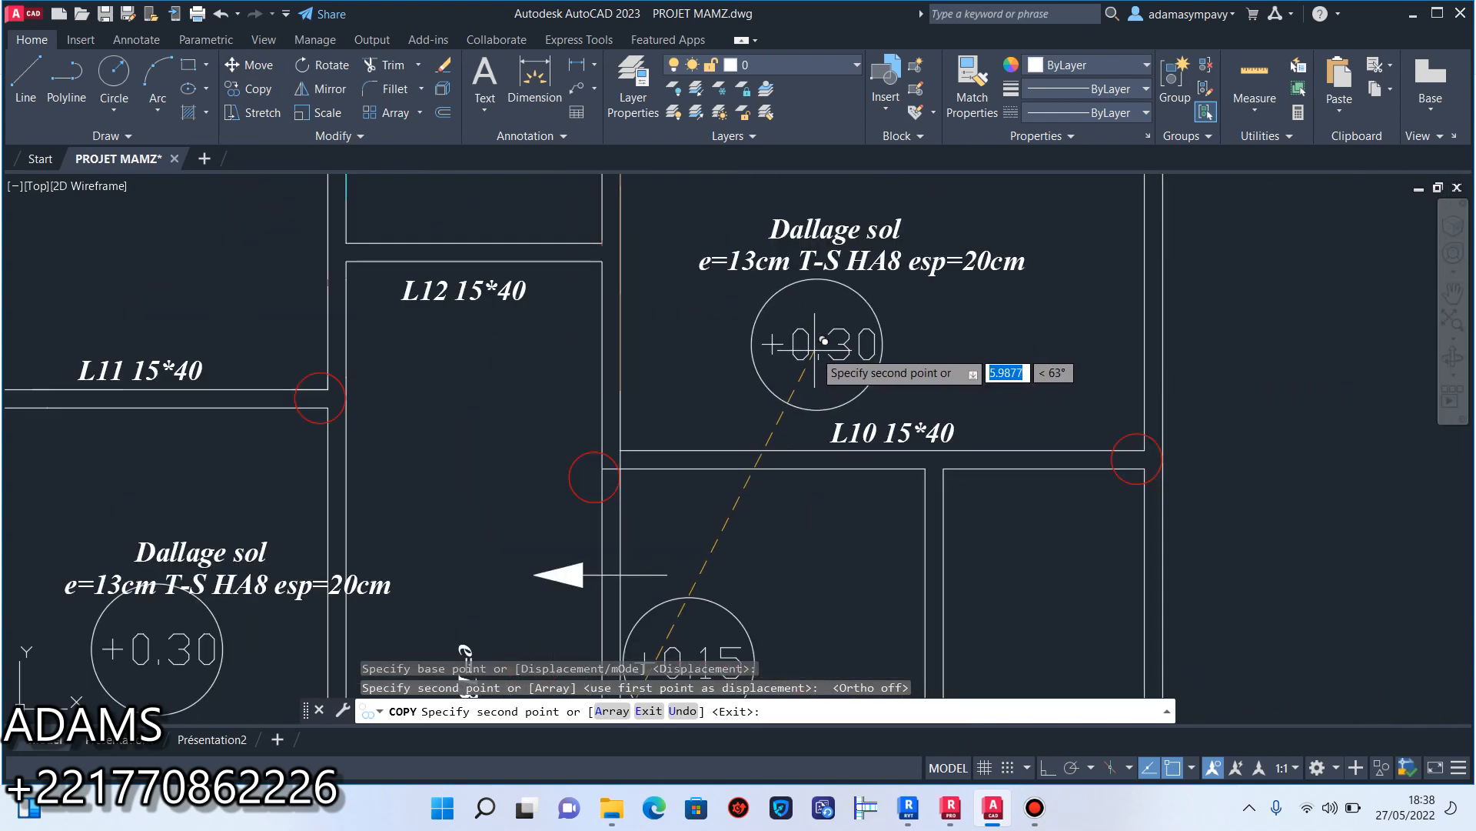
Place another +0.30 level marker beneath the slab note in the L3–L6 room and finish copying.
scroll(790, 333, "down", 6)
scroll(708, 331, "up", 4)
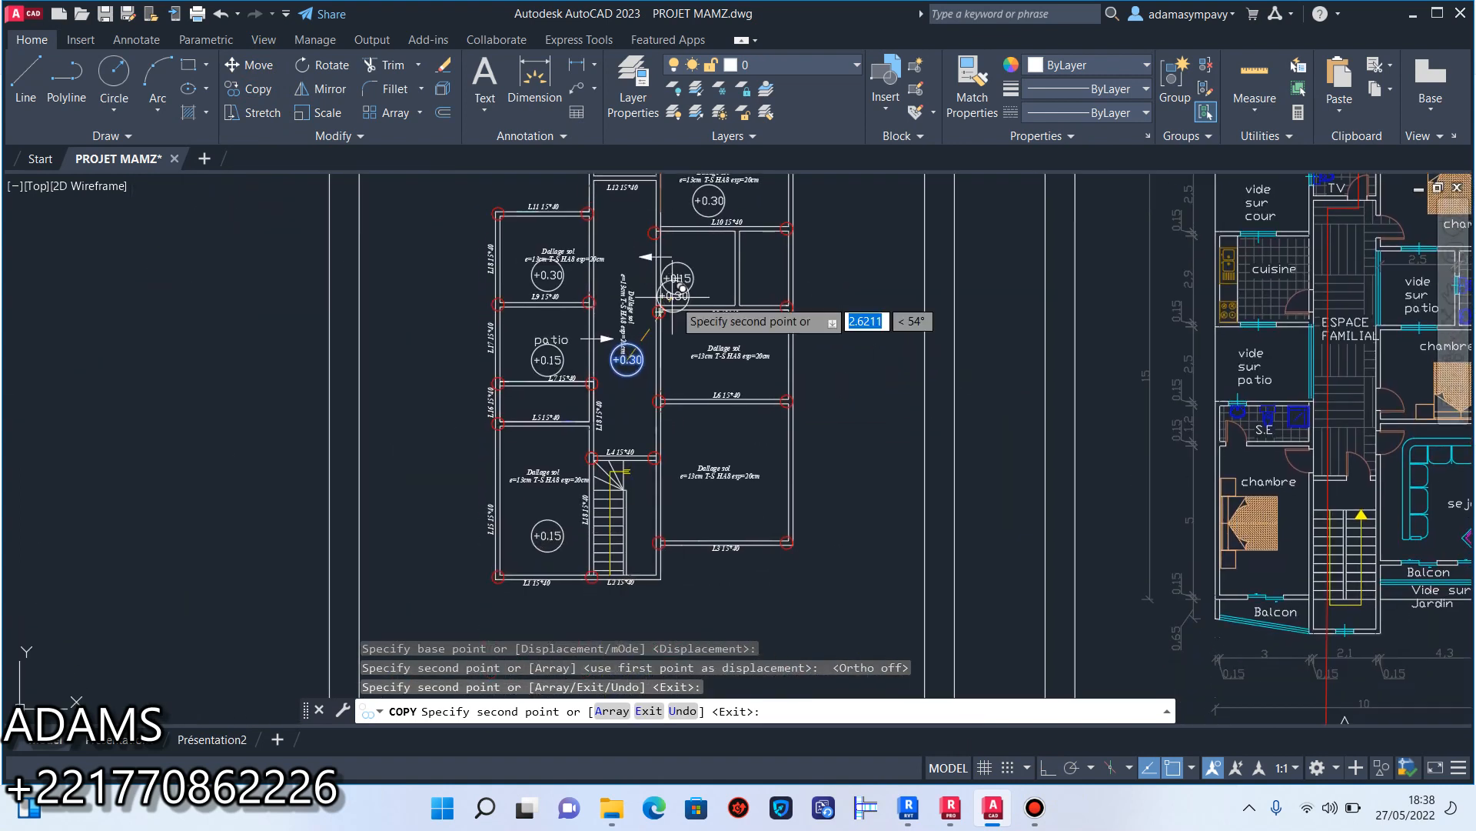
middle_click_drag(715, 458, 742, 270)
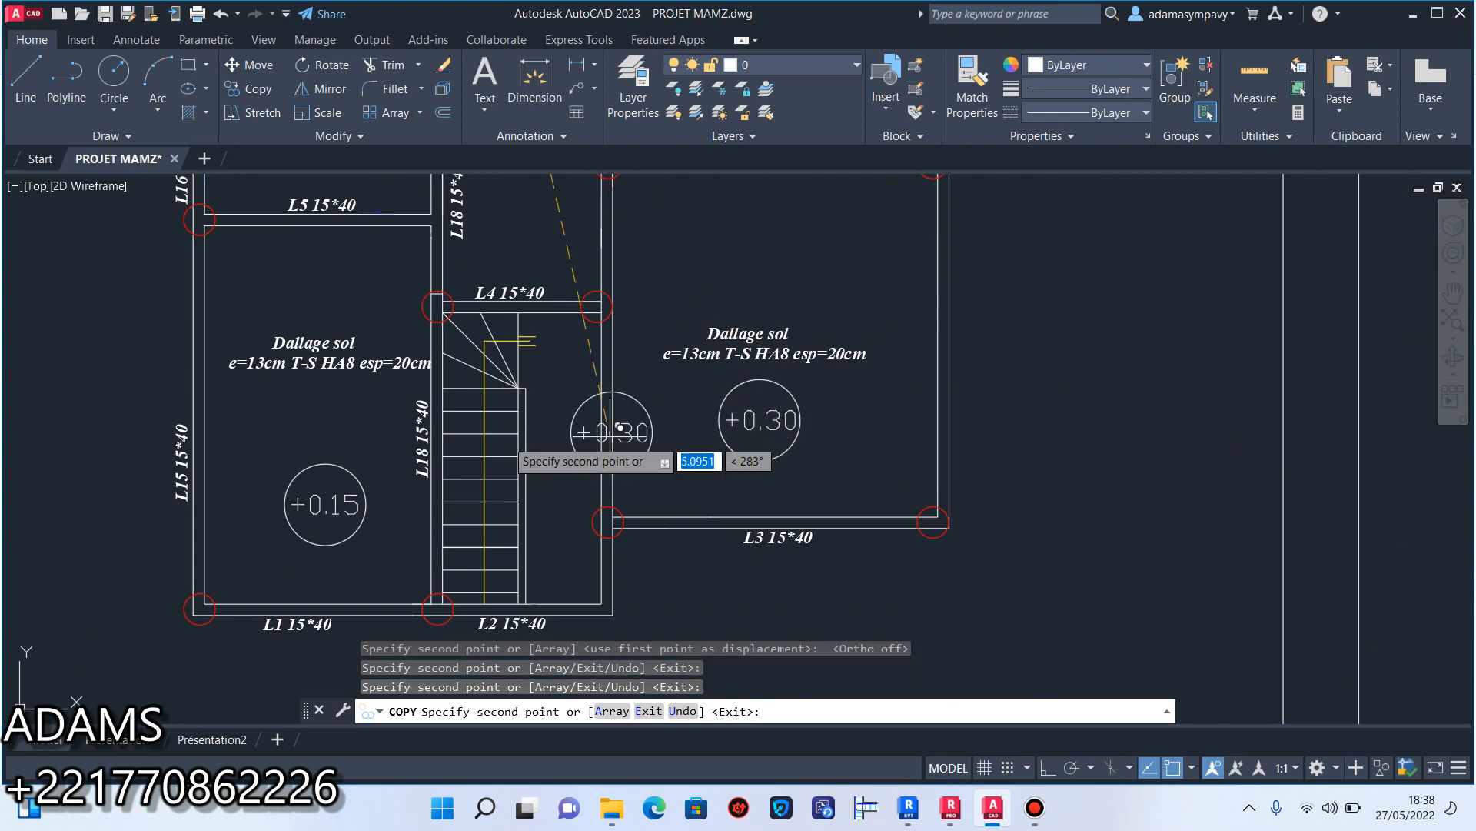
middle_click_drag(457, 430, 544, 554)
scroll(469, 423, "down", 4)
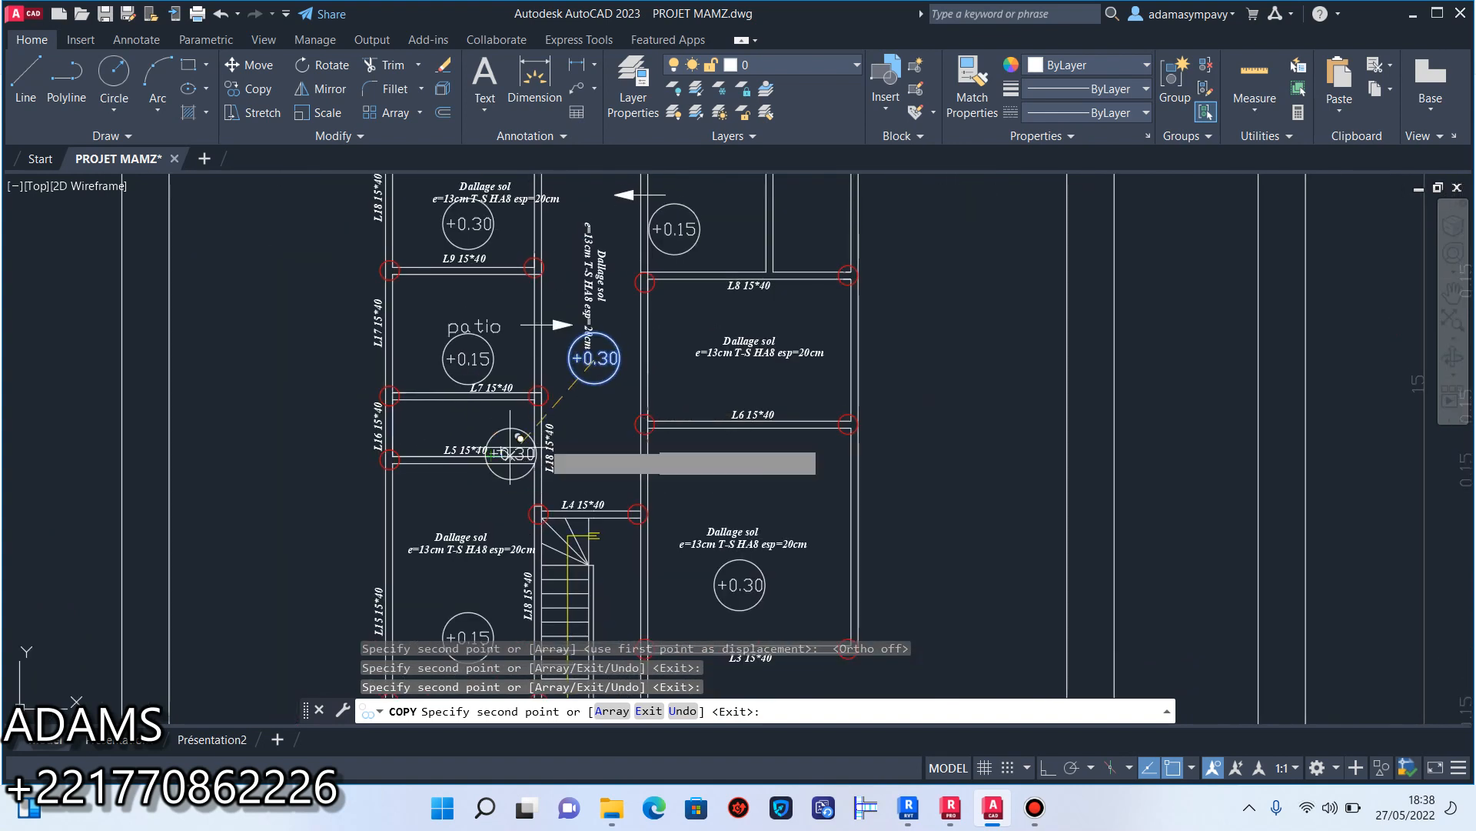
right_click(756, 443)
left_click(784, 455)
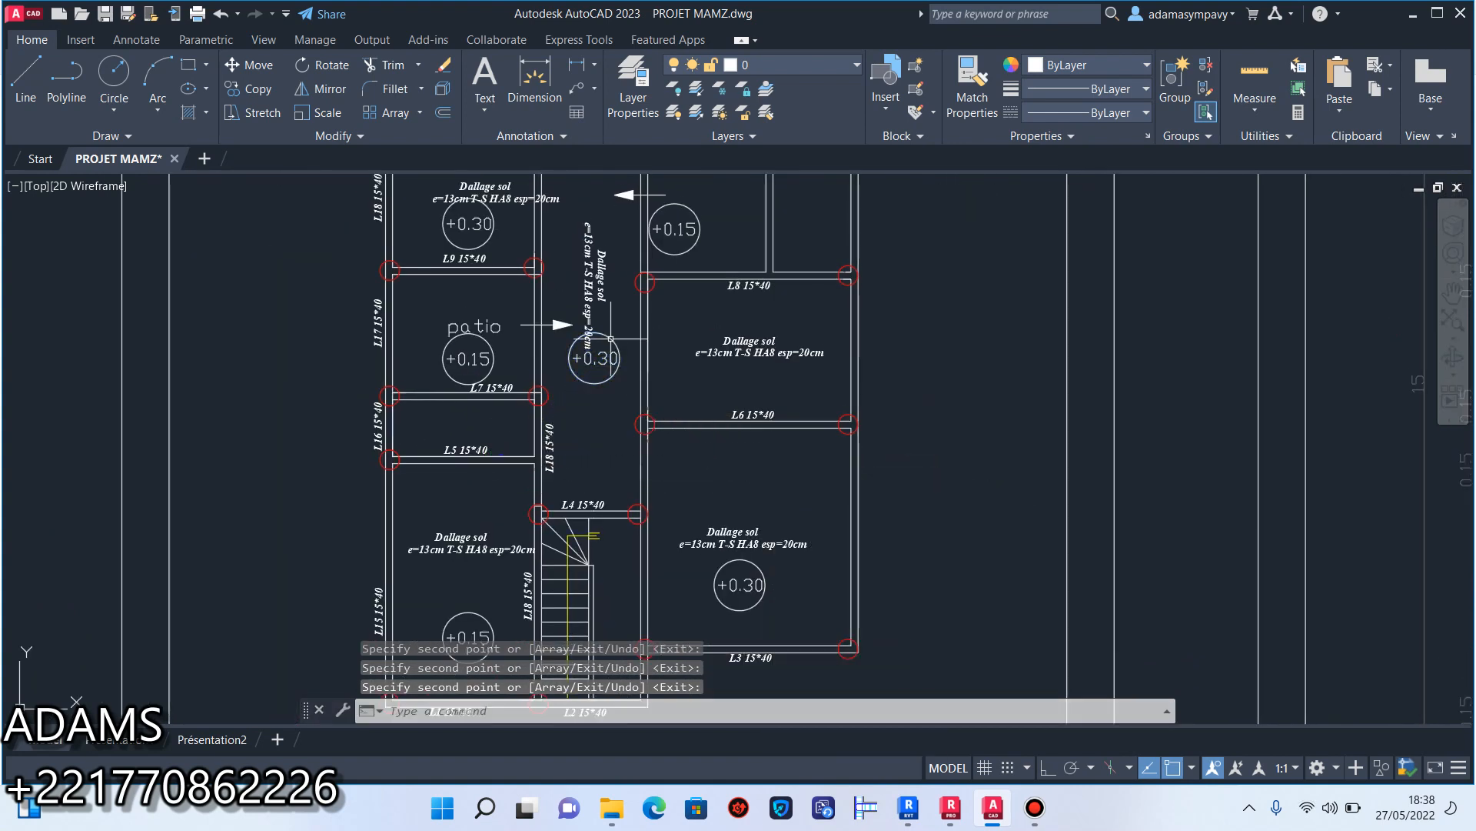
Select the corridor and L9–L11 slab notes and move the room's note to the inner wall corner beneath L11.
scroll(594, 330, "up", 4)
middle_click_drag(612, 297, 660, 565)
left_click(669, 535)
left_click(580, 357)
middle_click_drag(489, 359, 558, 489)
left_click(704, 432)
left_click(503, 389)
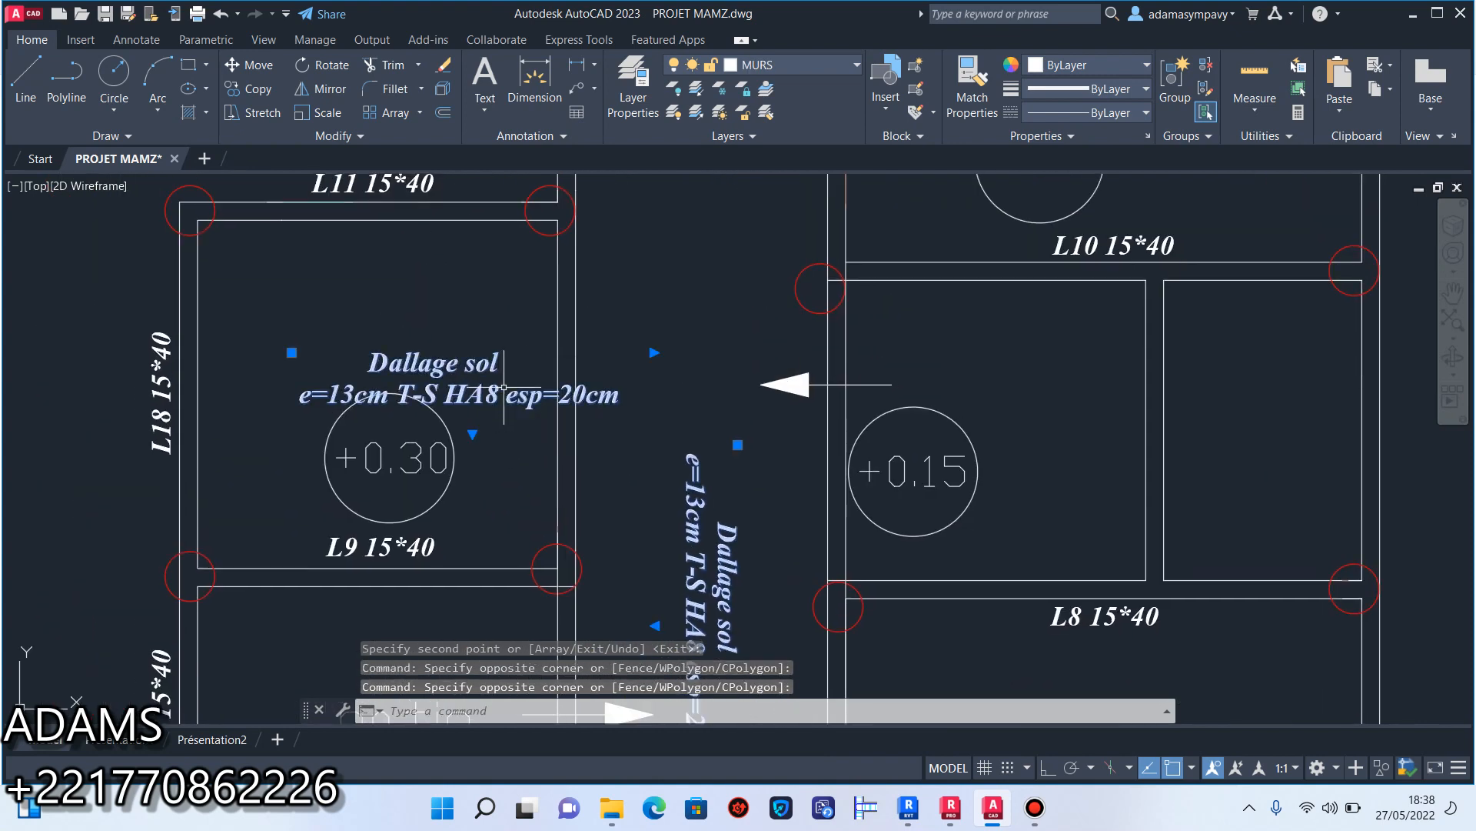
left_click(292, 352)
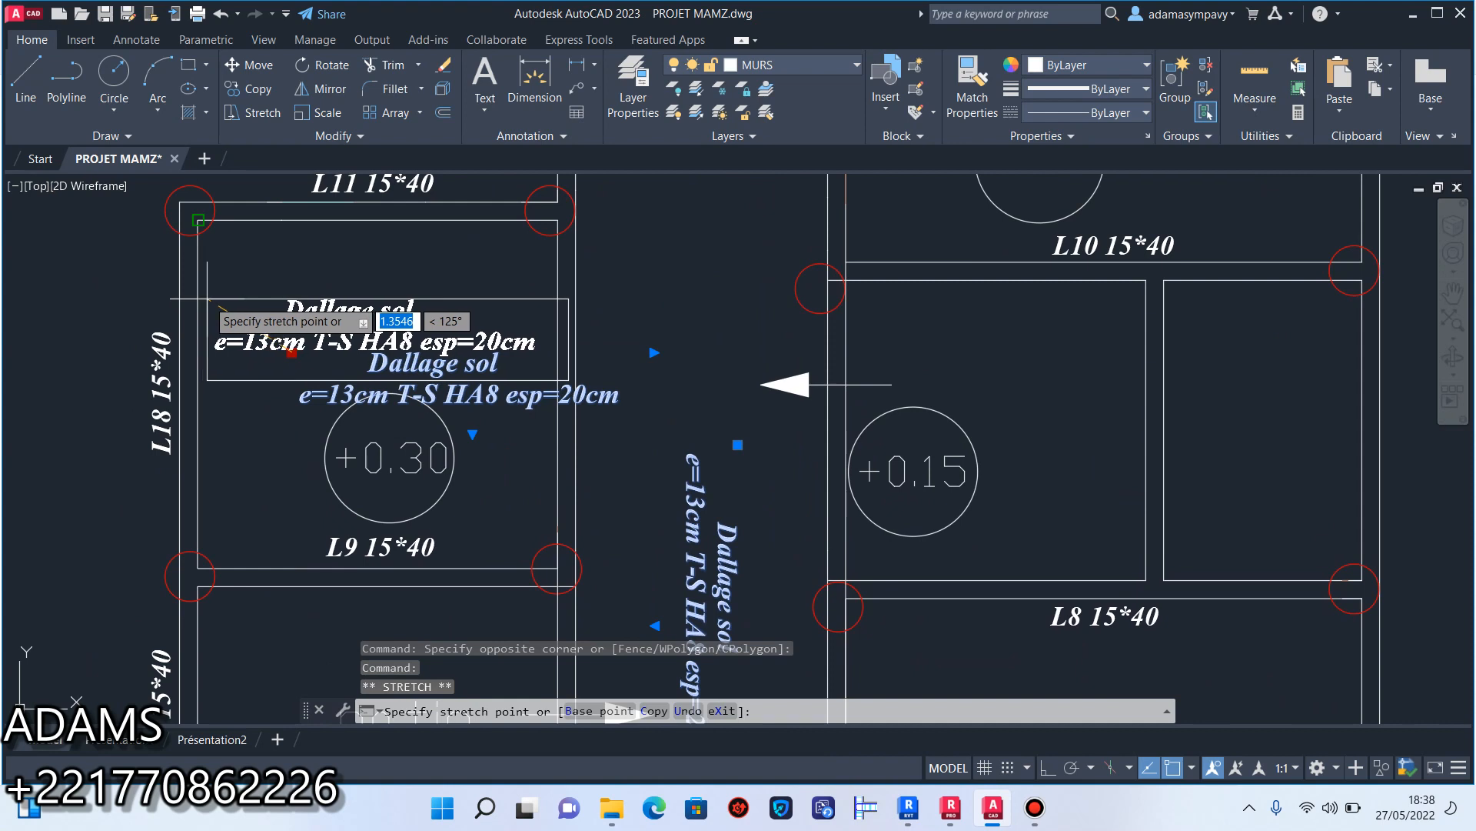
left_click(197, 219)
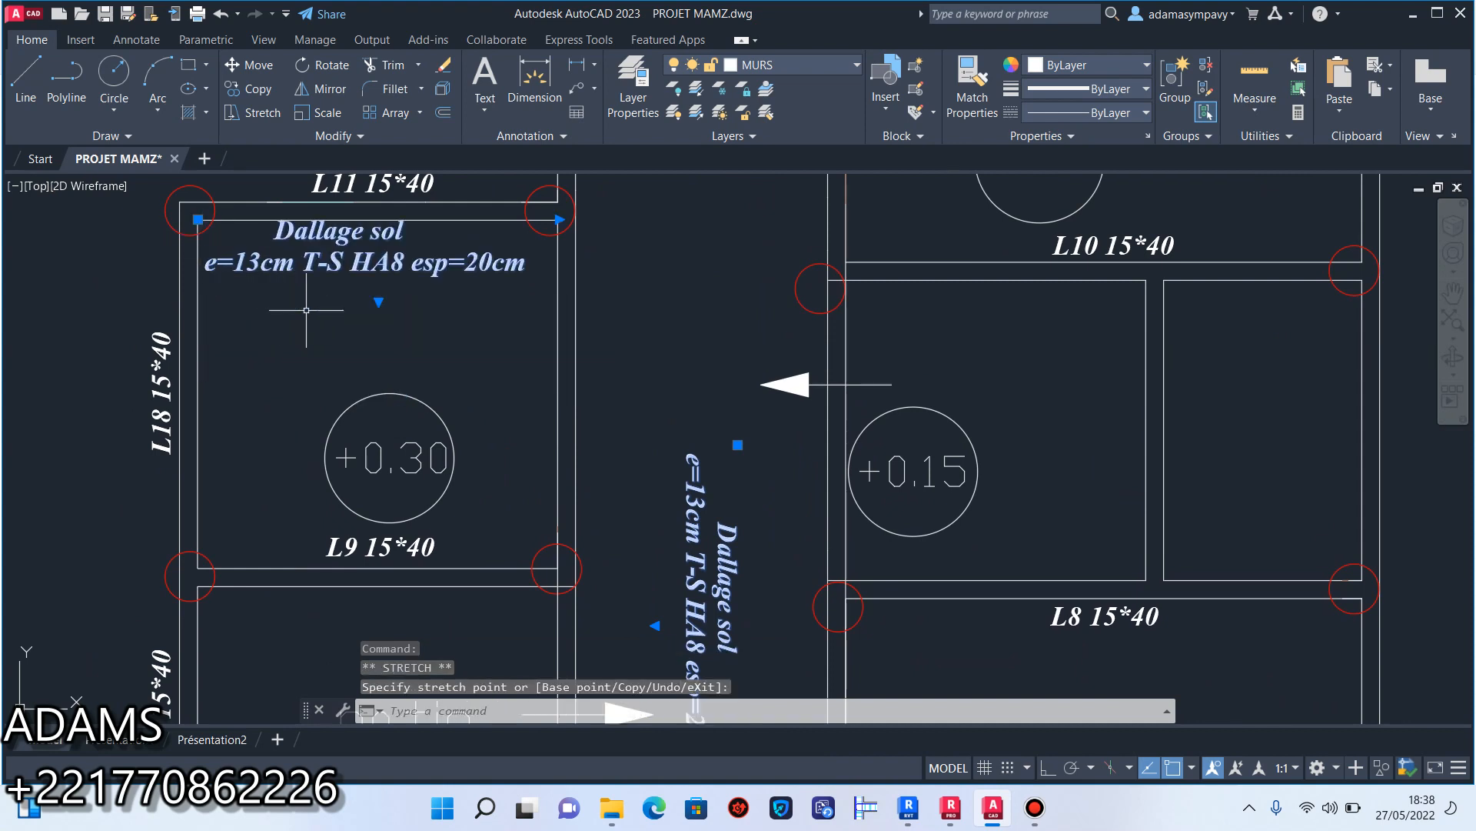
Nudge both selected slab notes down until the room's note sits just above its +0.30 marker.
key("ctrl+Down")
key("ctrl+Down")
key("ctrl+Down")
key("ctrl+Down")
key("ctrl+Down")
key("ctrl+Down")
key("ctrl+Down")
key("ctrl+Down")
key("ctrl+Down")
key("ctrl+Down")
key("ctrl+Down")
key("ctrl+Down")
key("ctrl+Down")
key("ctrl+Down")
key("ctrl+Down")
key("ctrl+Down")
key("ctrl+Down")
key("ctrl+Down")
key("ctrl+Down")
key("ctrl+Down")
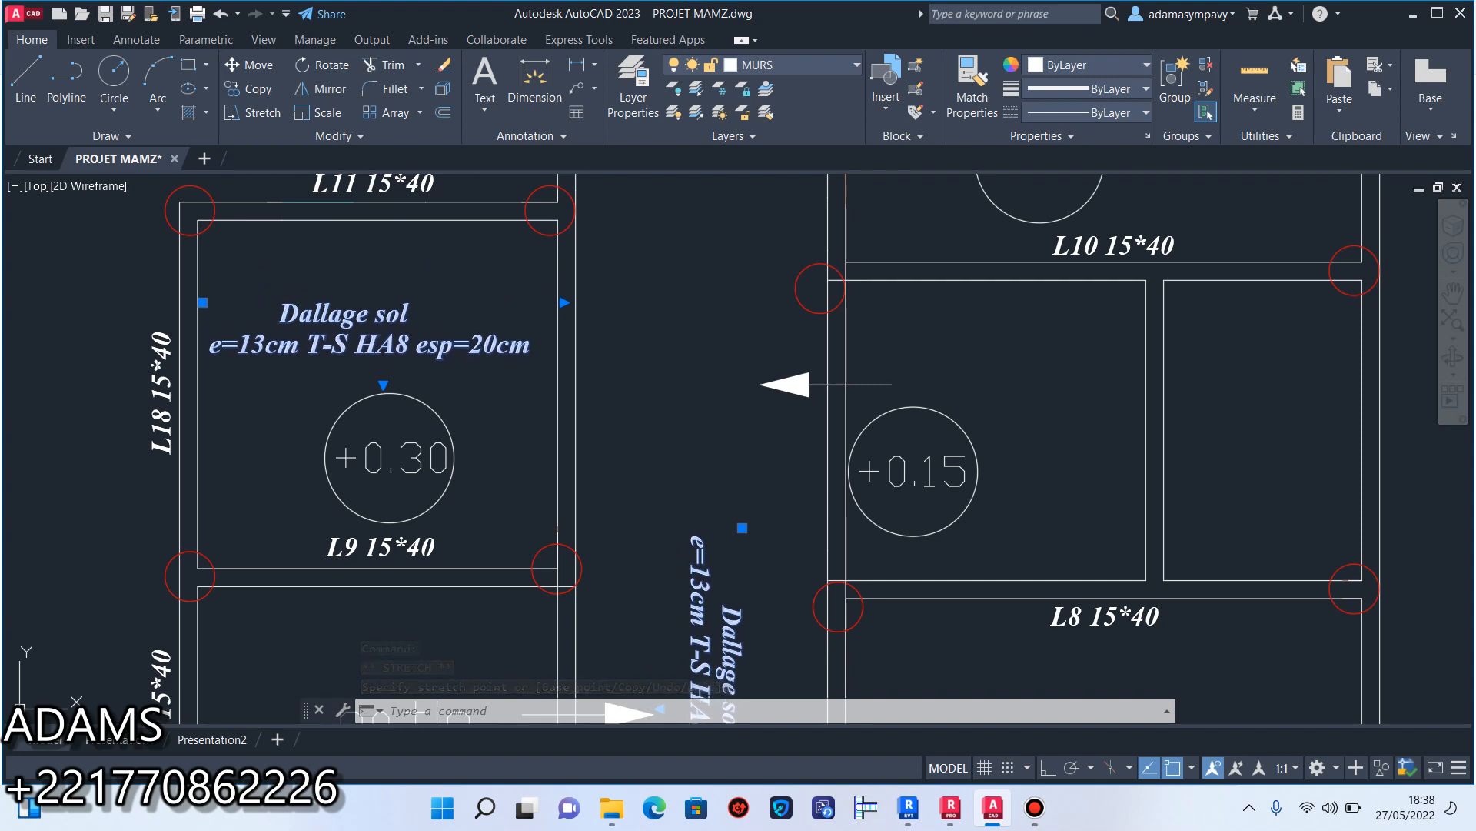
key("Escape")
Nudge the vertical corridor slab note up clear of the +0.30 marker and save the drawing.
scroll(385, 427, "down", 4)
scroll(462, 354, "up", 2)
left_click(546, 418)
left_click(496, 473)
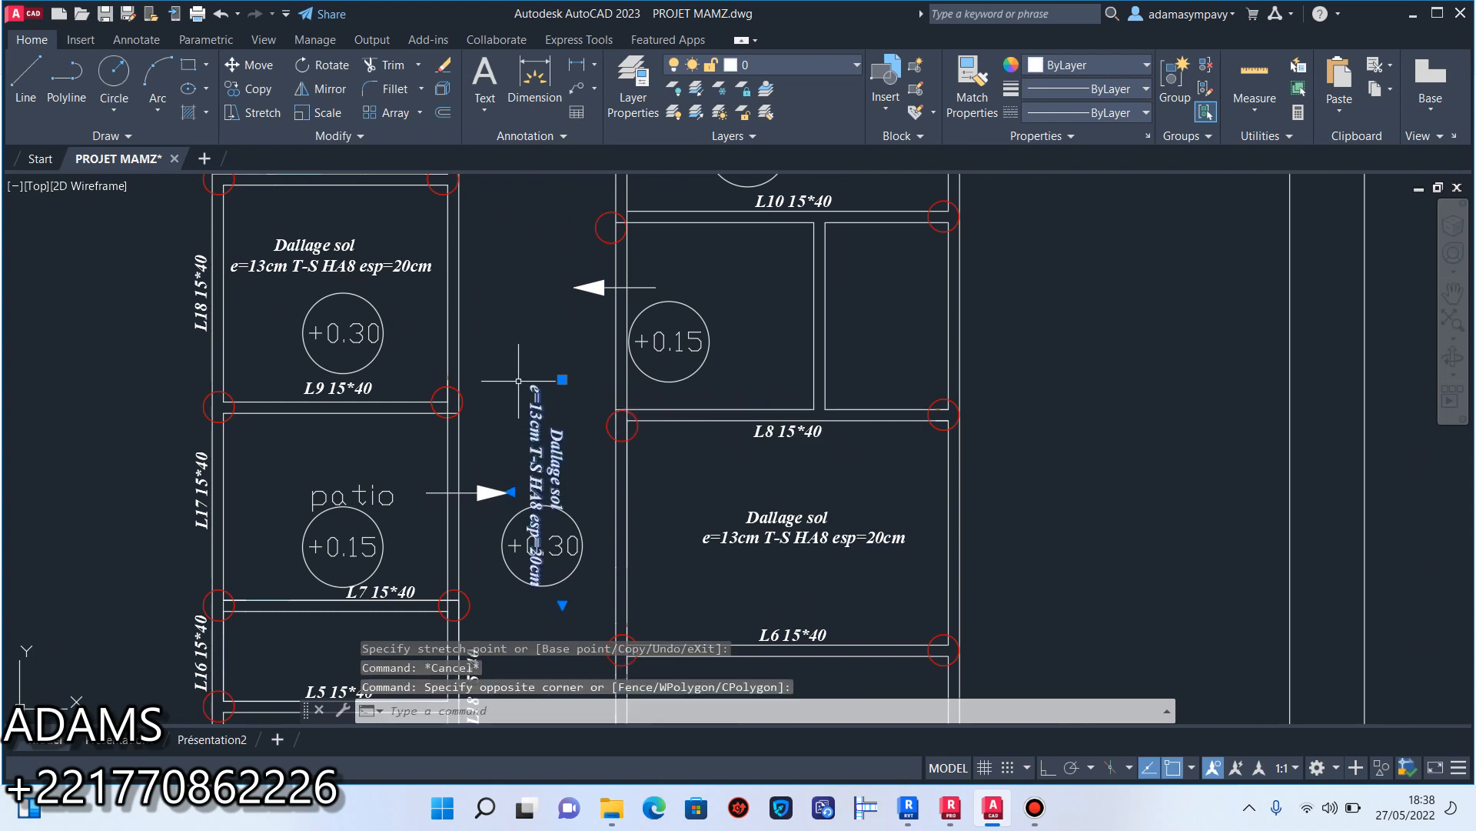
key("ctrl+Up")
key("ctrl+Up")
key("ctrl+Up")
key("ctrl+Up")
key("ctrl+Up")
key("ctrl+Up")
key("ctrl+Up")
key("ctrl+Up")
key("ctrl+Up")
key("ctrl+Up")
key("ctrl+Up")
key("ctrl+Up")
key("ctrl+Up")
key("ctrl+Up")
key("ctrl+Up")
key("ctrl+Up")
key("ctrl+Up")
key("ctrl+Up")
key("ctrl+Up")
key("ctrl+Up")
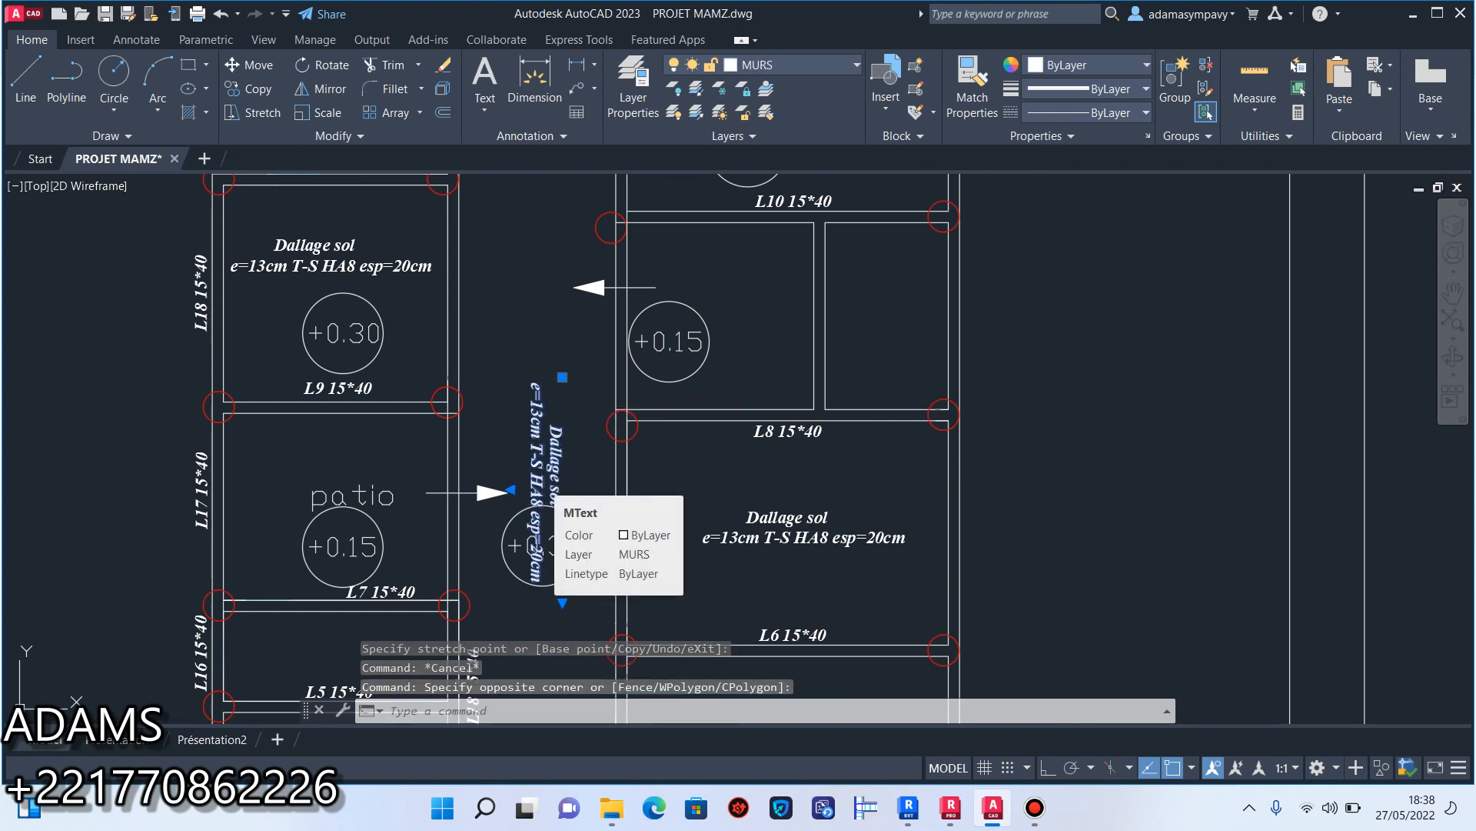
key("ctrl+Up")
key("ctrl+Up")
key("ctrl+Up")
key("ctrl+Up")
key("ctrl+Up")
key("ctrl+Up")
key("ctrl+Up")
key("ctrl+Up")
key("ctrl+Up")
key("ctrl+Up")
key("ctrl+Up")
key("ctrl+Up")
key("ctrl+Up")
key("ctrl+Up")
key("ctrl+Up")
key("ctrl+Up")
key("ctrl+Up")
key("ctrl+Up")
key("ctrl+Up")
key("ctrl+Up")
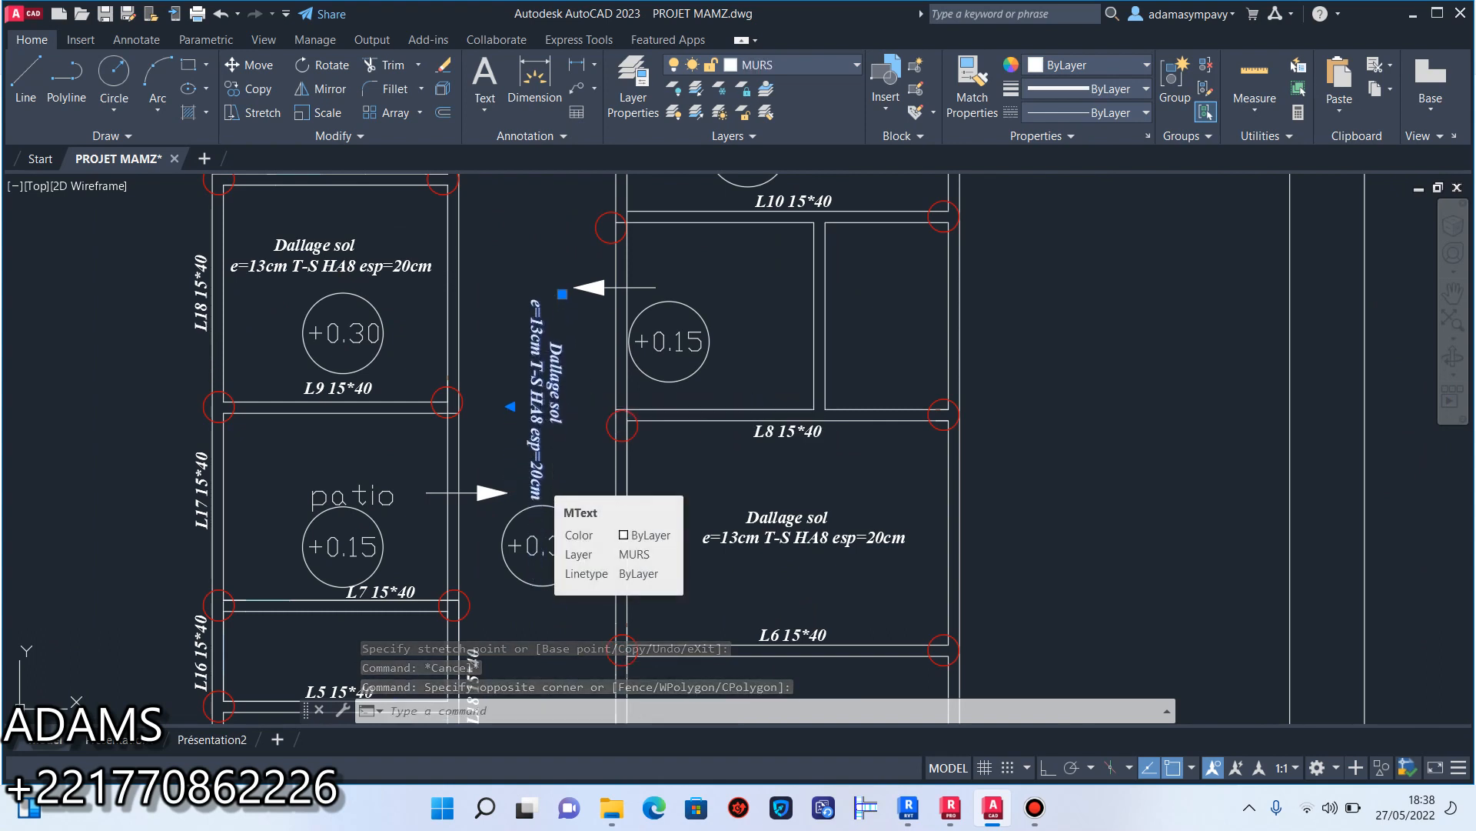
key("Escape")
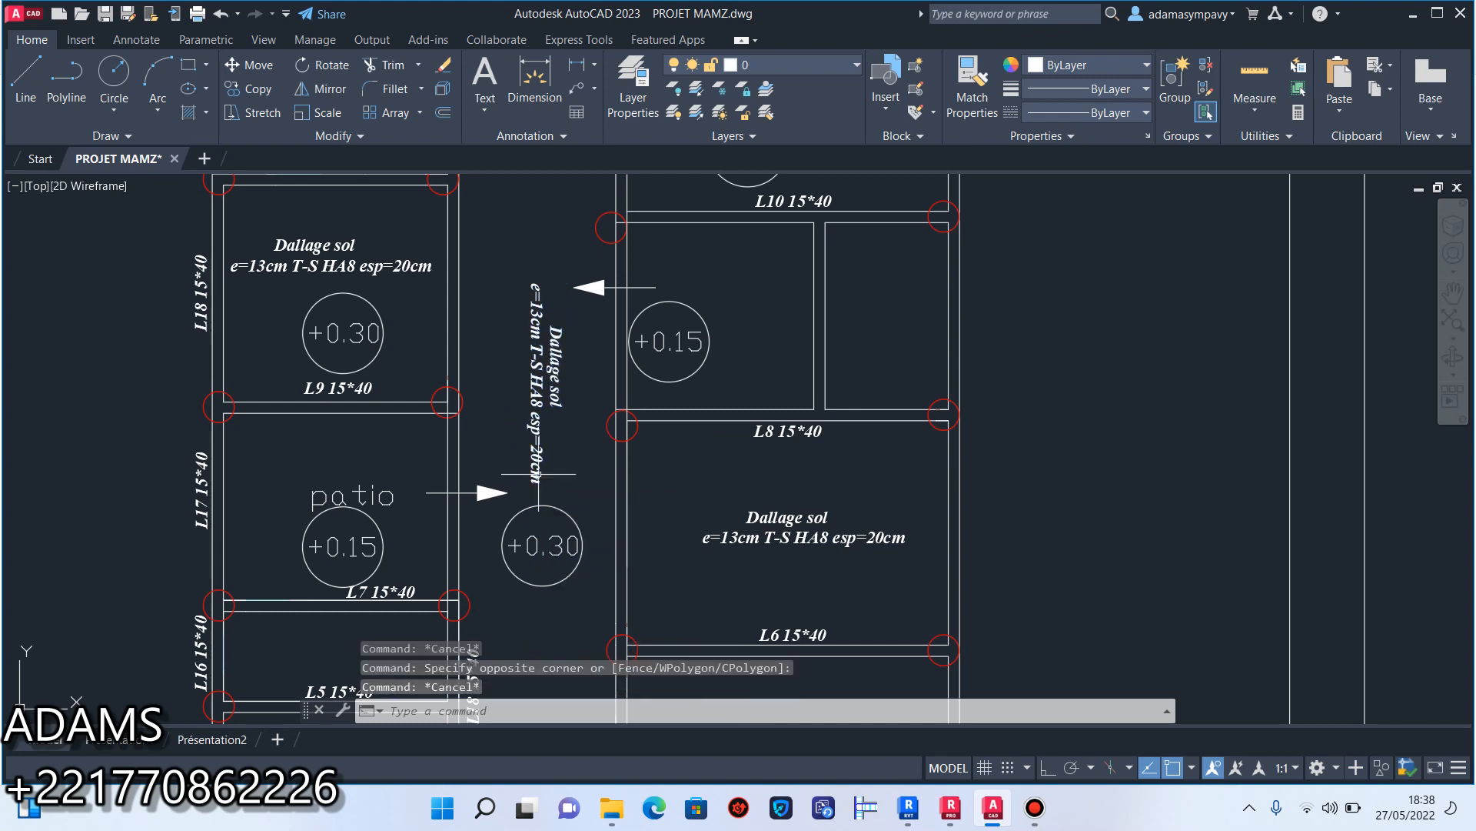
left_click(105, 22)
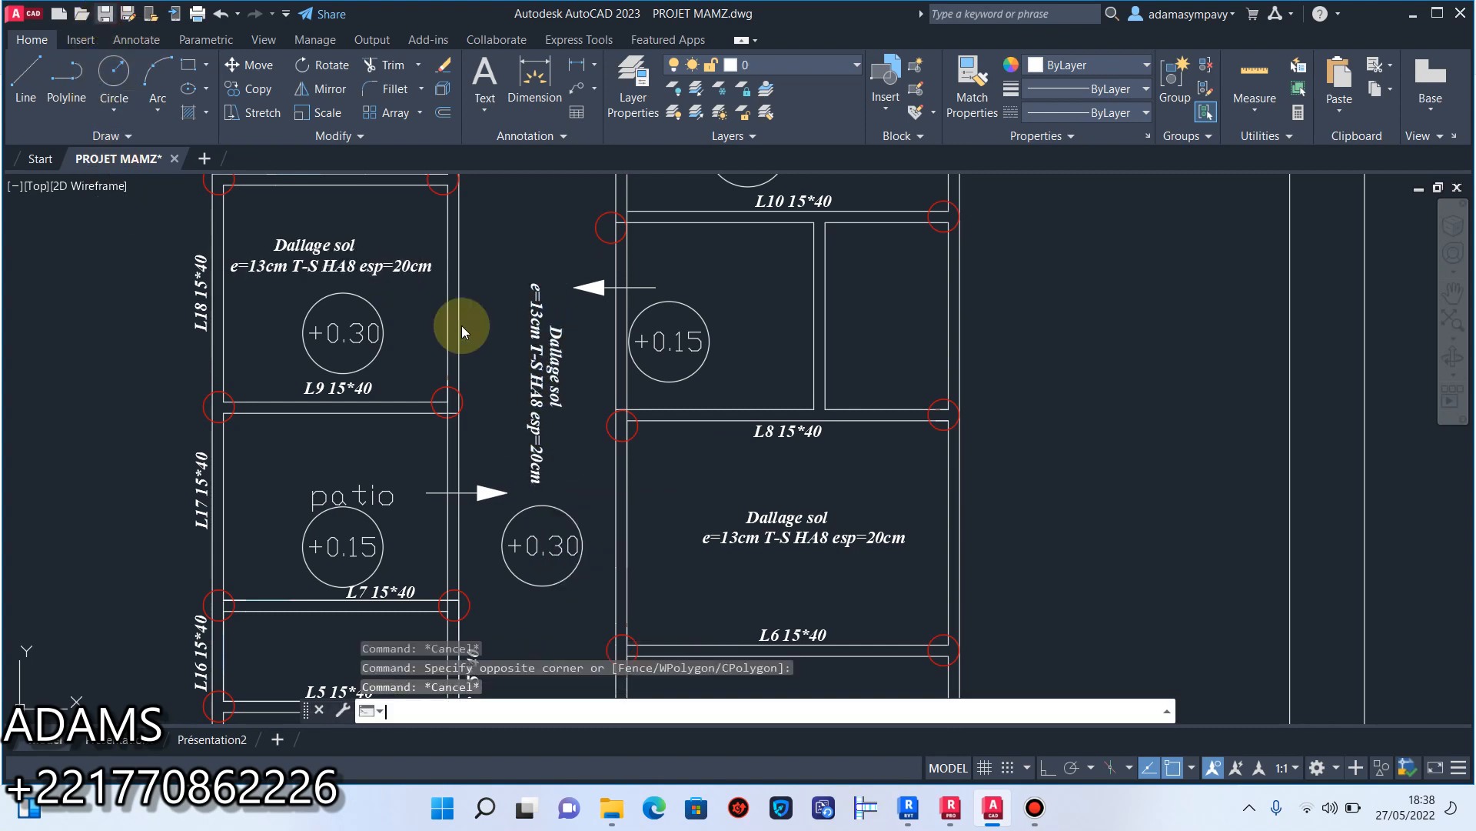
scroll(693, 474, "down", 4)
middle_click_drag(676, 463, 664, 325)
middle_click_drag(680, 412, 676, 469)
scroll(719, 327, "up", 4)
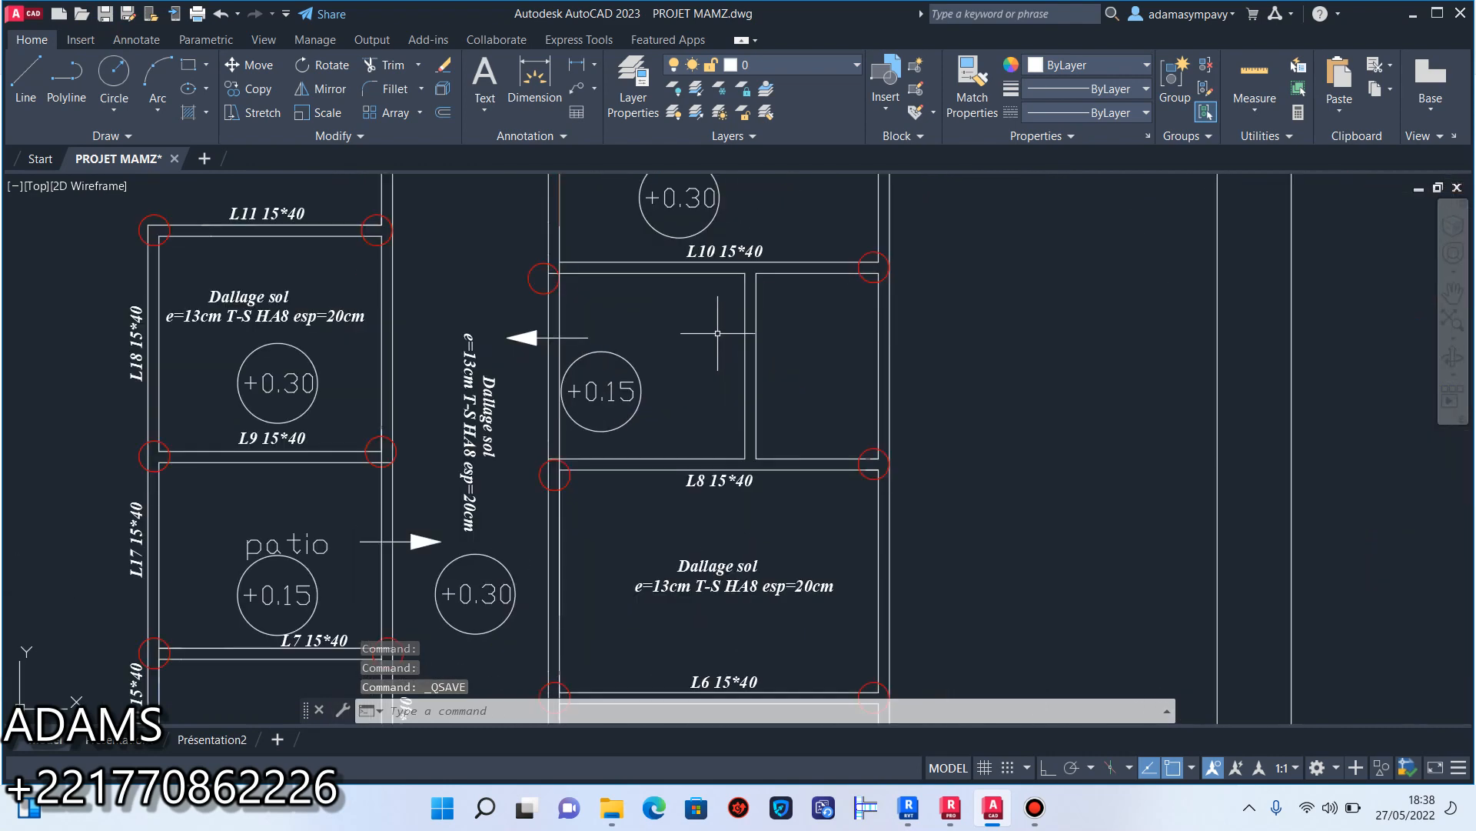
scroll(720, 382, "down", 4)
scroll(723, 399, "up", 4)
scroll(726, 423, "down", 2)
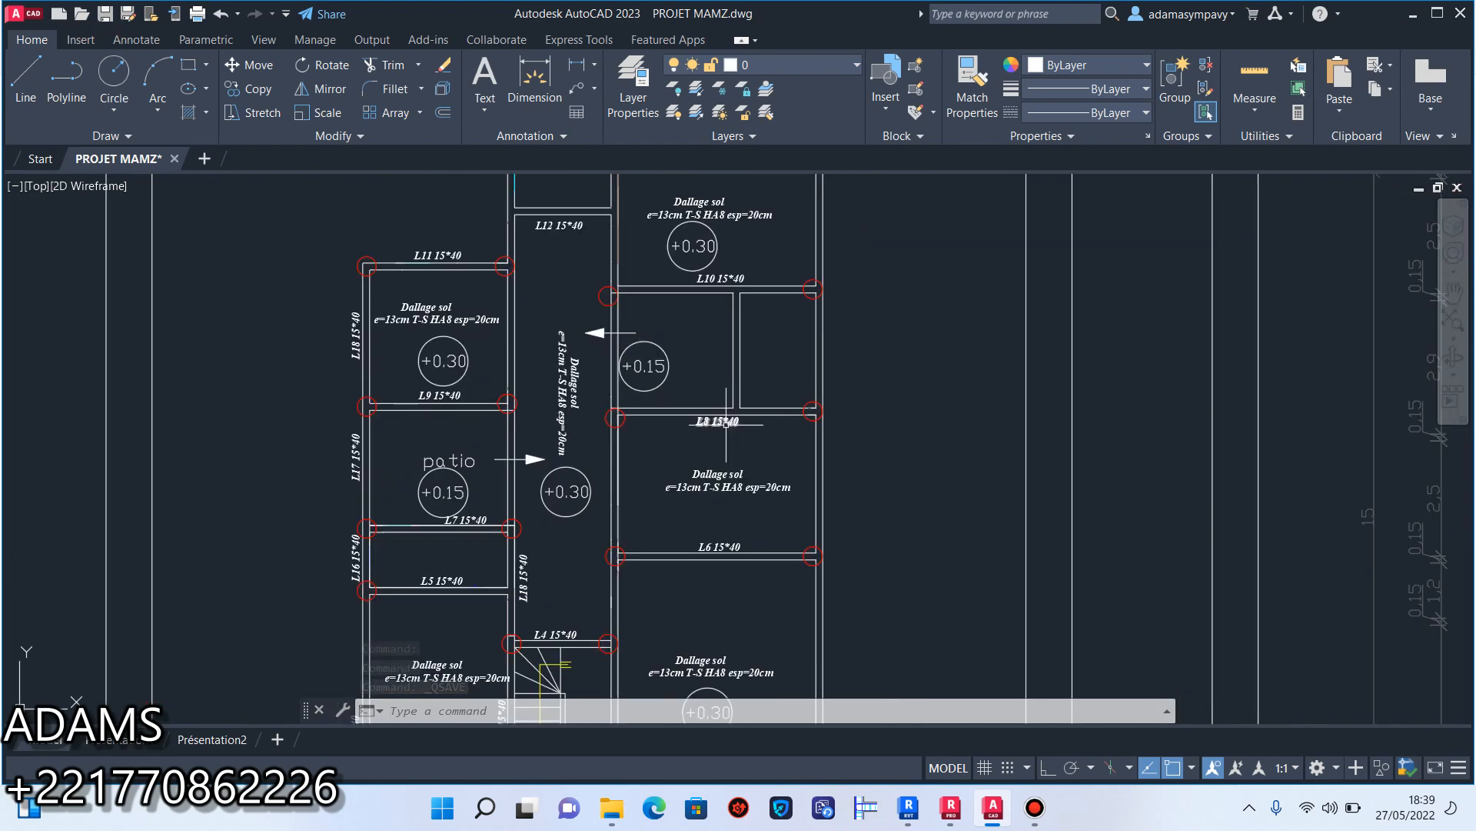
Copy the +0.30 level marker from the L10–L14 room into the smaller room between beams L8 and L10.
middle_click_drag(700, 420, 694, 447)
scroll(711, 344, "up", 2)
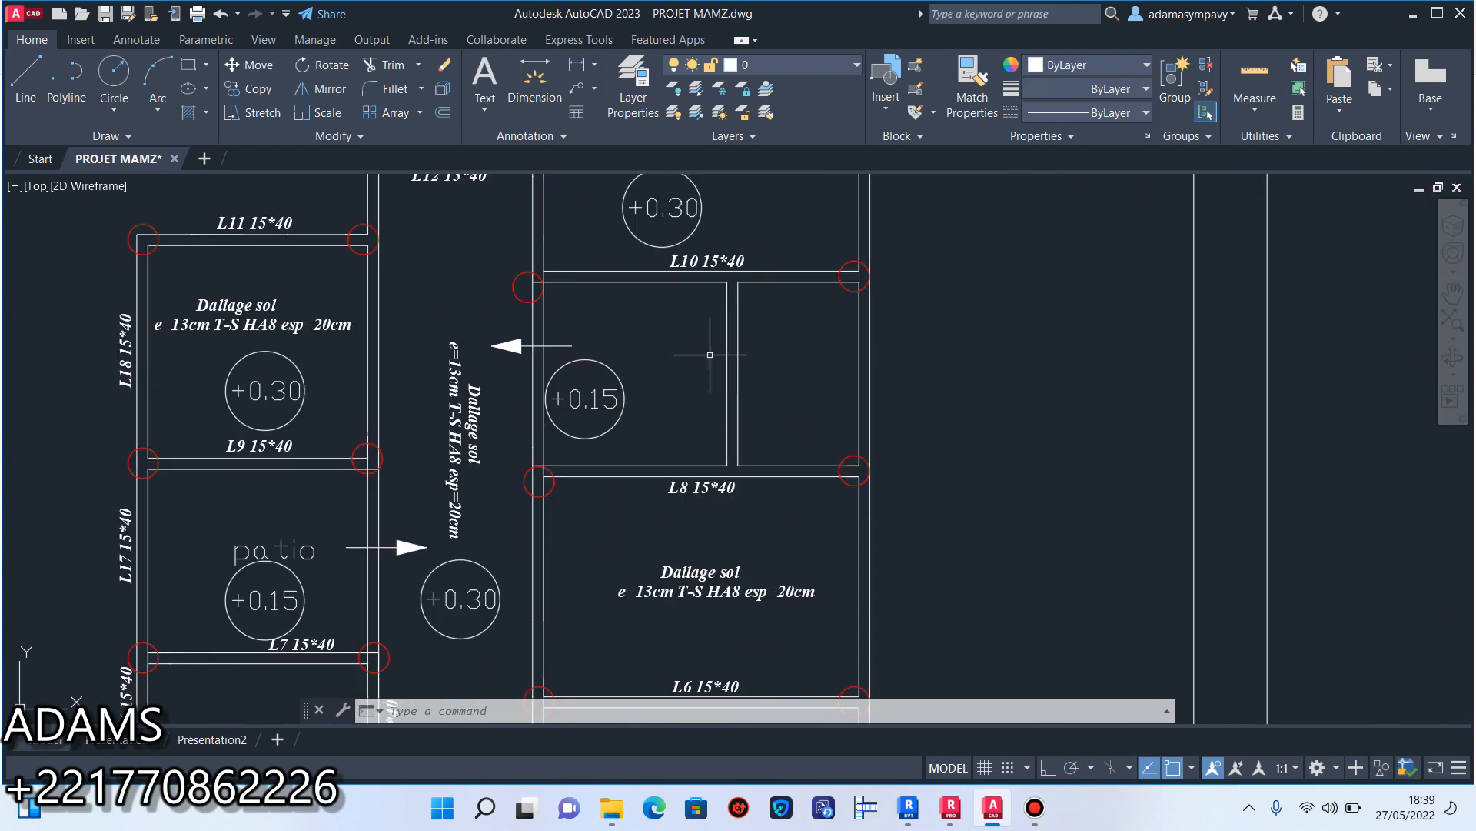
middle_click_drag(734, 221, 669, 392)
left_click(669, 391)
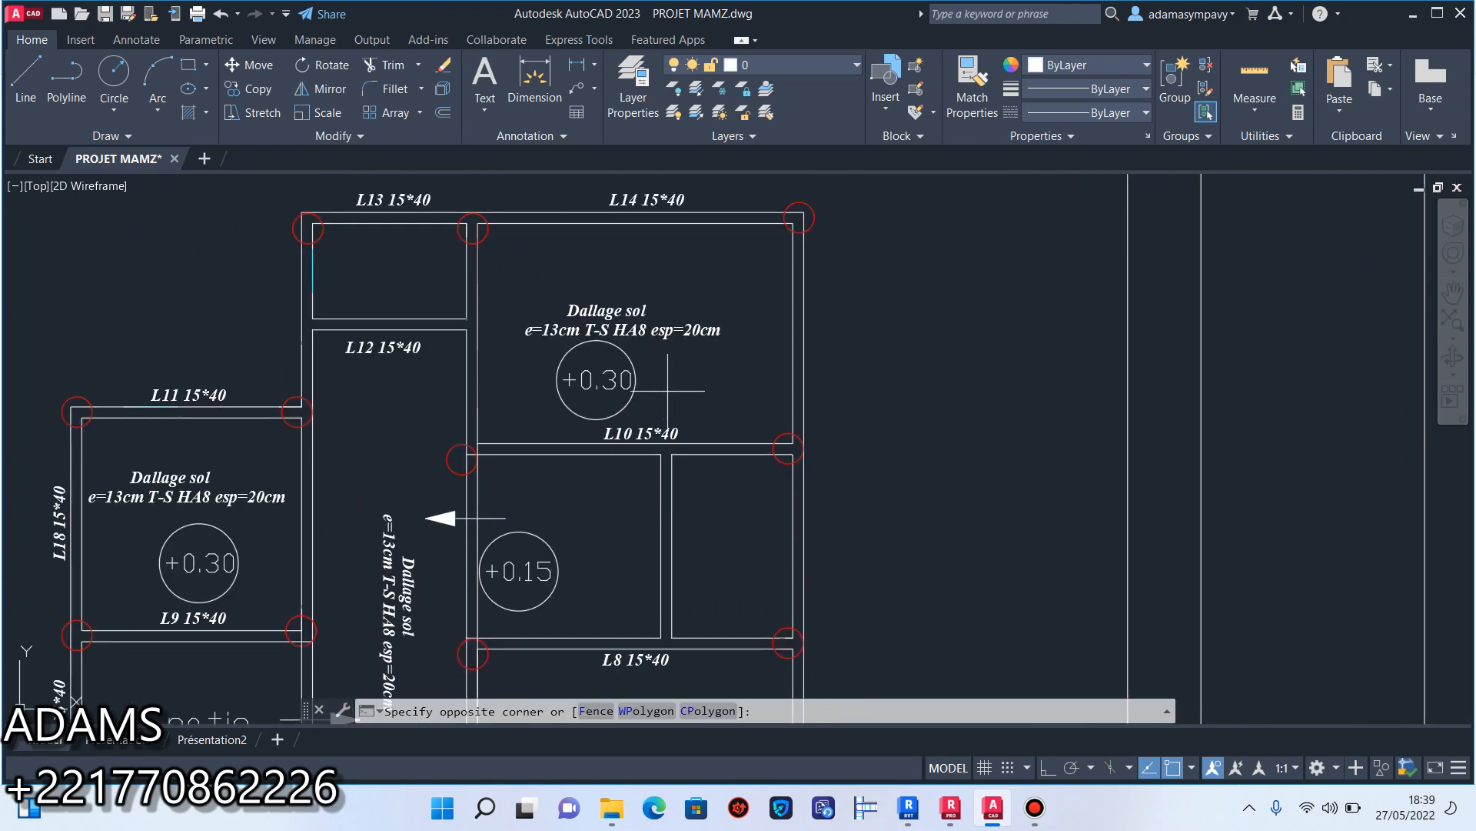
left_click(540, 350)
left_click(250, 89)
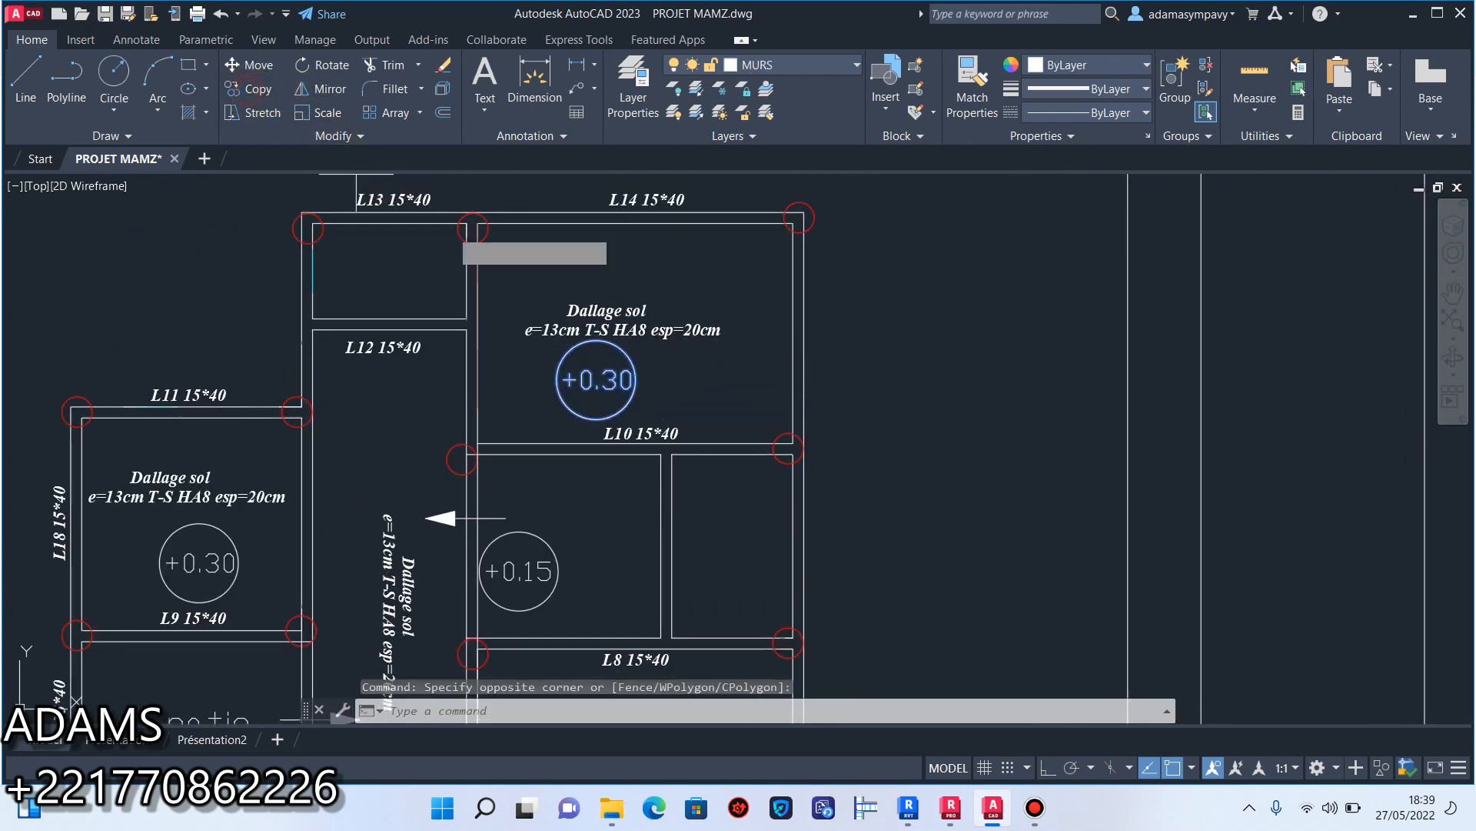
left_click(576, 372)
left_click(706, 492)
Place another +0.30 marker copy in the narrow room between beams L5 and L7, and finish copying.
middle_click_drag(510, 547, 639, 269)
scroll(462, 461, "down", 5)
scroll(495, 418, "up", 8)
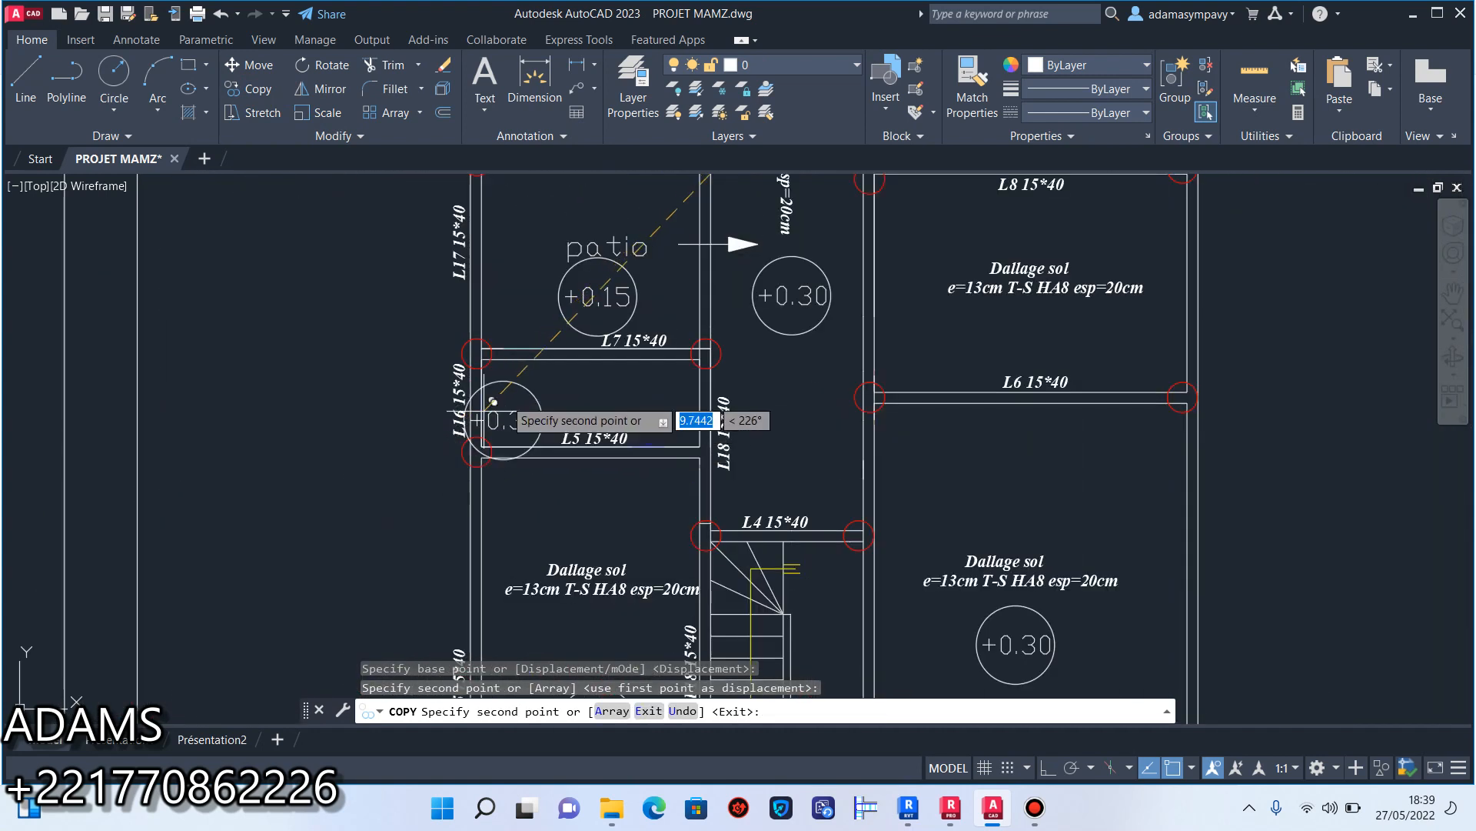
left_click(472, 409)
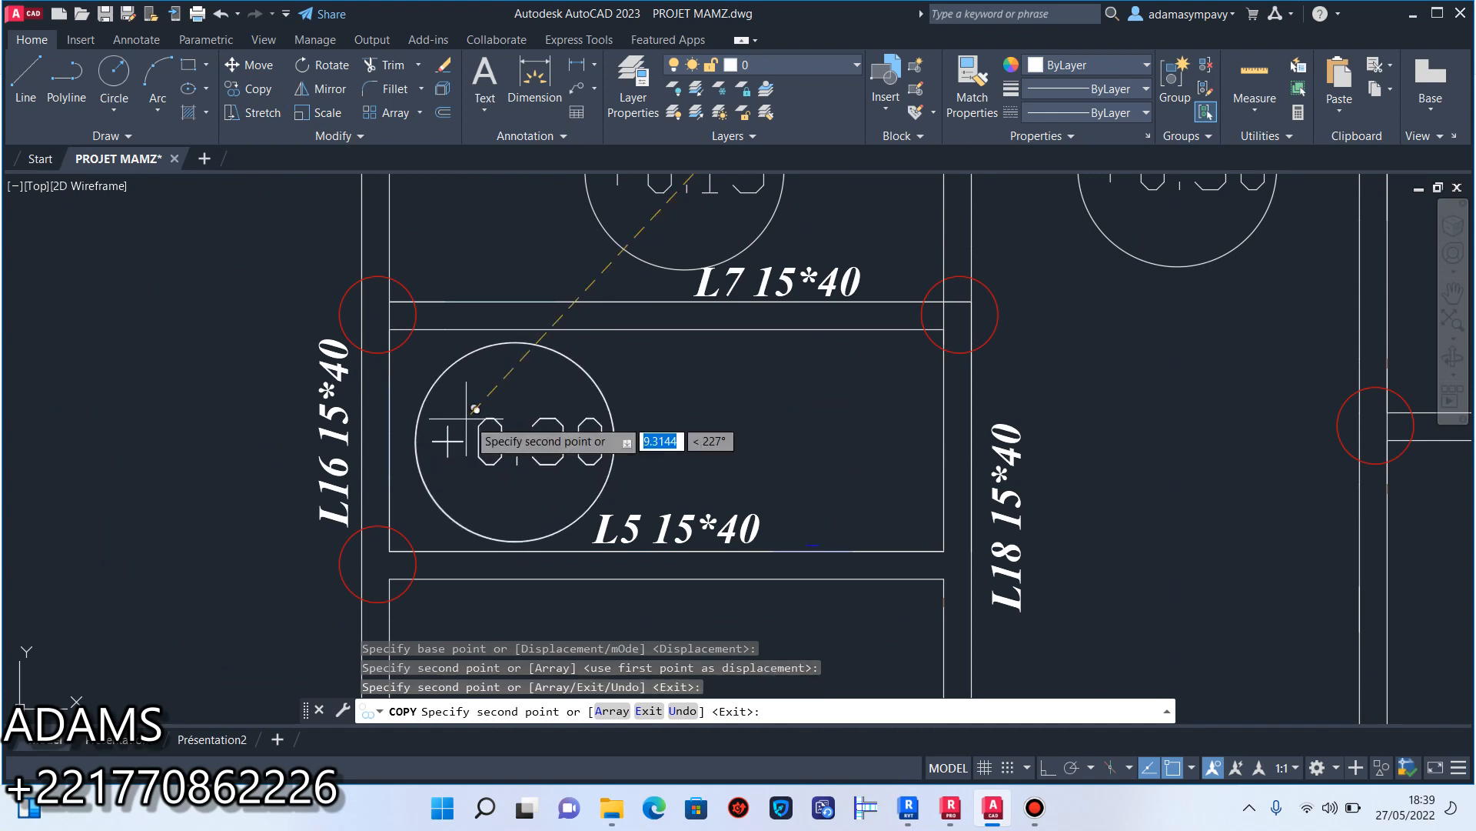
key("Escape")
Copy the "Dallage sol" slab note from the L6–L8 room into the space between beams L8 and L10, beside the level markers.
scroll(500, 428, "down", 6)
middle_click_drag(554, 442, 589, 350)
middle_click_drag(604, 476, 579, 498)
middle_click_drag(755, 441, 776, 564)
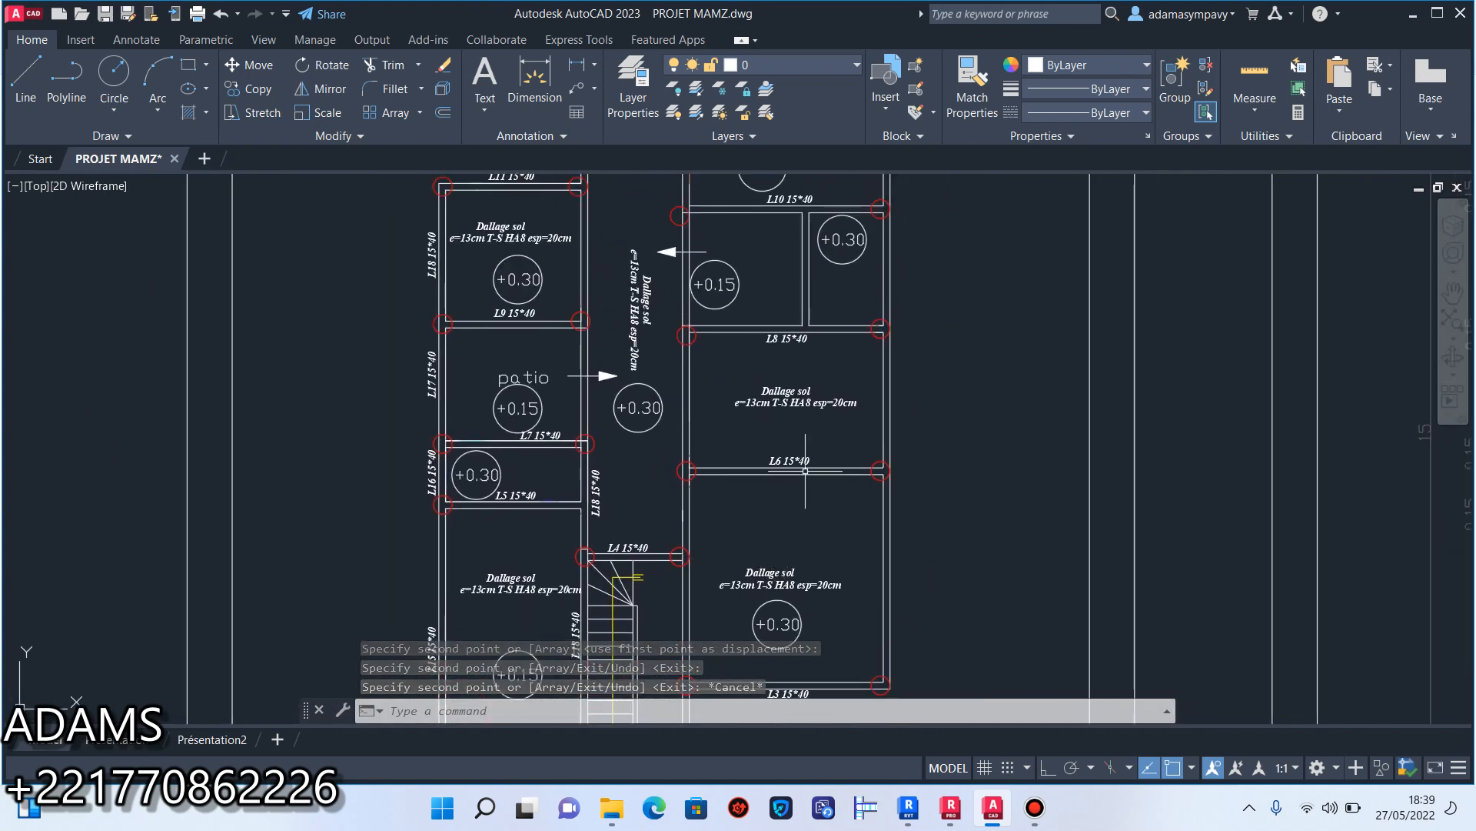
scroll(795, 419, "up", 6)
left_click(803, 419)
left_click(577, 259)
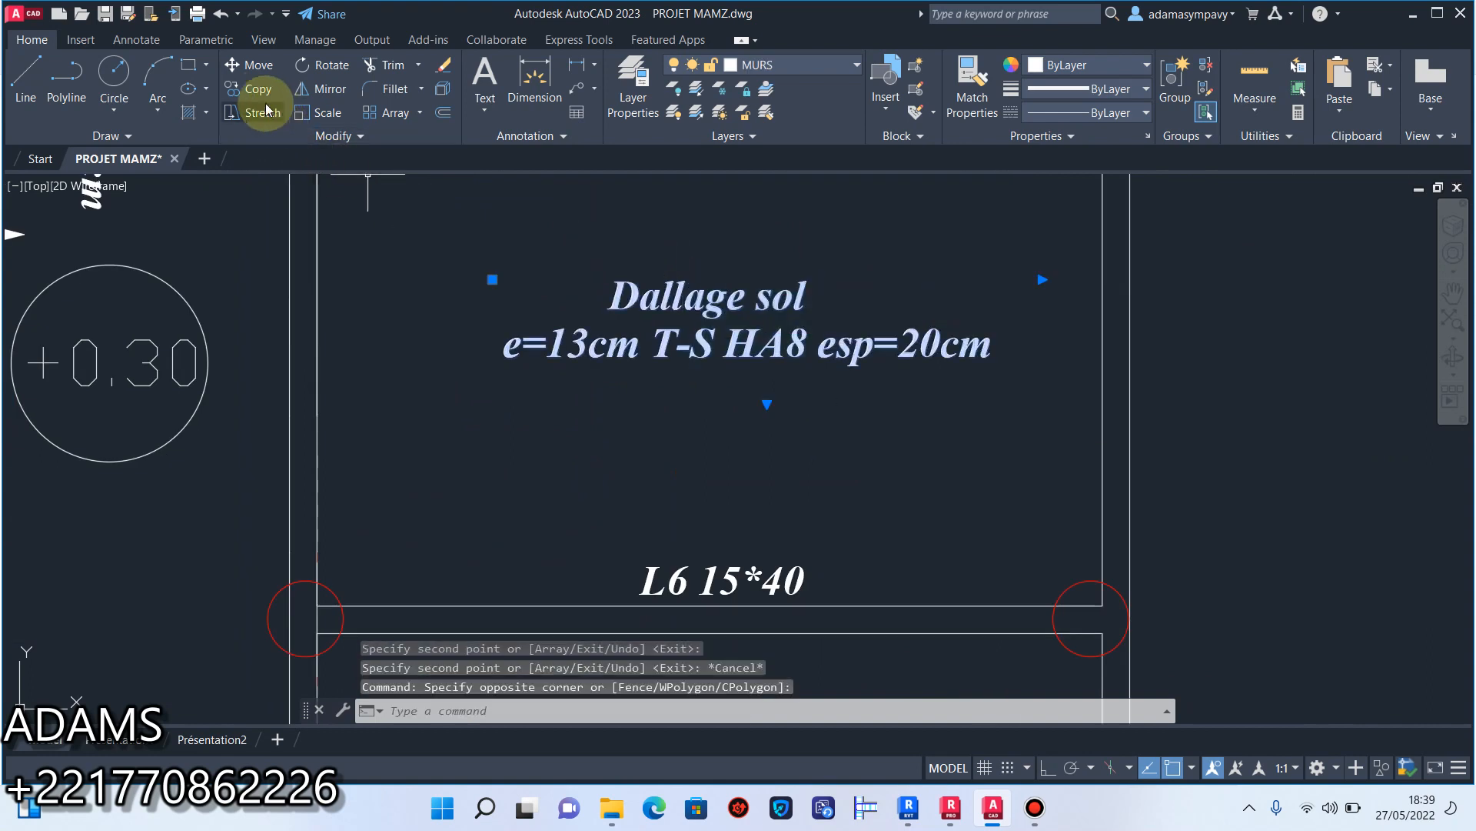
left_click(249, 89)
left_click(710, 343)
scroll(710, 435, "down", 2)
scroll(708, 269, "down", 2)
middle_click_drag(711, 254, 714, 555)
scroll(740, 443, "up", 4)
left_click(680, 435)
Place another slab note copy above the patio label in the L7–L9 room and finish copying.
scroll(692, 450, "down", 3)
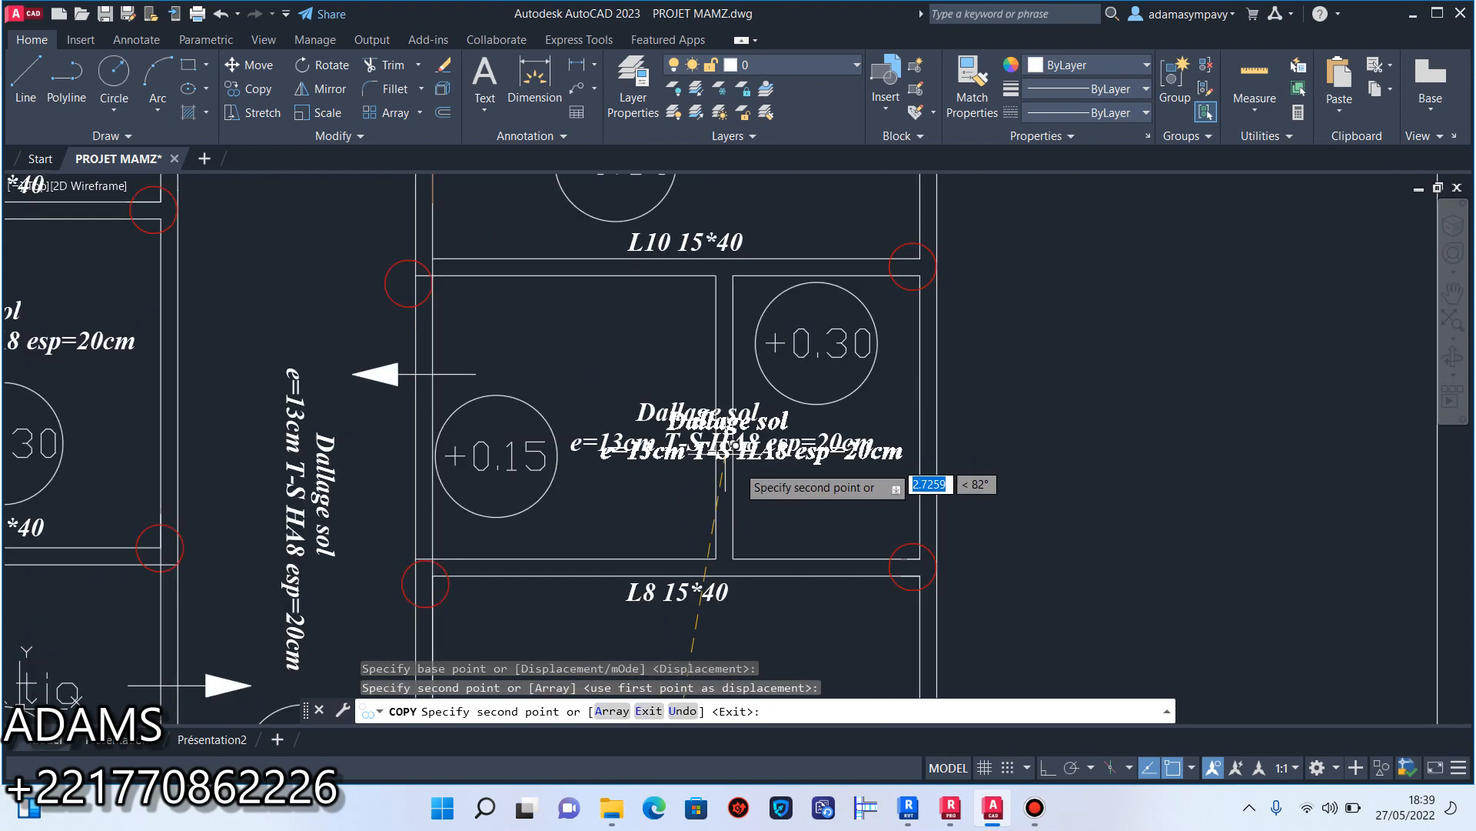
scroll(615, 461, "up", 2)
middle_click_drag(650, 478, 734, 199)
scroll(718, 331, "down", 3)
scroll(680, 408, "up", 4)
middle_click_drag(695, 364, 713, 678)
middle_click_drag(715, 444, 689, 636)
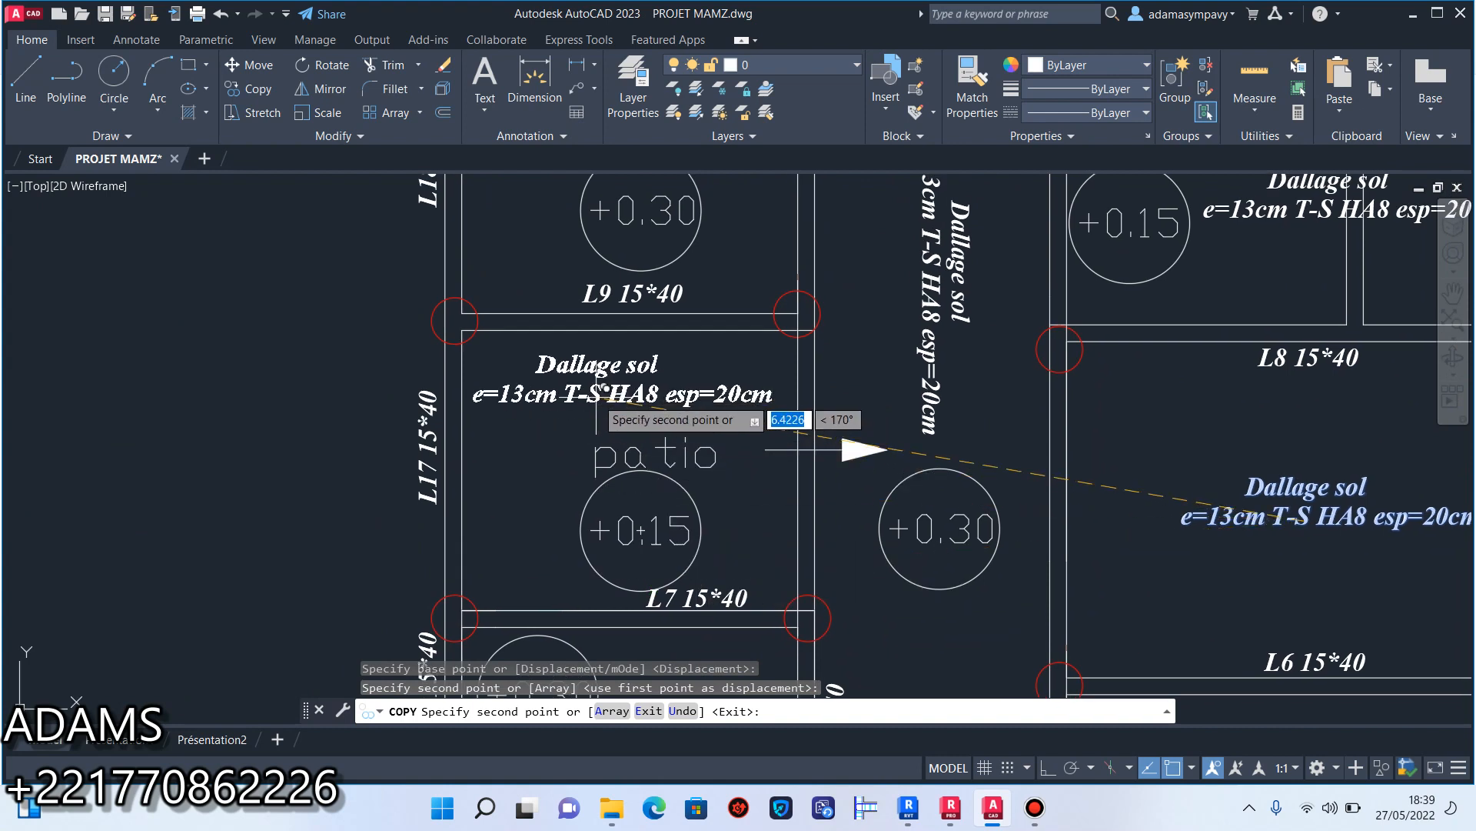
left_click(597, 398)
right_click(593, 400)
left_click(644, 411)
Save the drawing with the added slab notes and level markers.
scroll(644, 414, "down", 5)
middle_click_drag(646, 424, 643, 375)
scroll(678, 447, "up", 4)
scroll(679, 447, "down", 4)
mouse_move(683, 447)
middle_mouse_down()
mouse_move(659, 469)
mouse_move(680, 476)
middle_mouse_up()
middle_click_drag(665, 403, 654, 420)
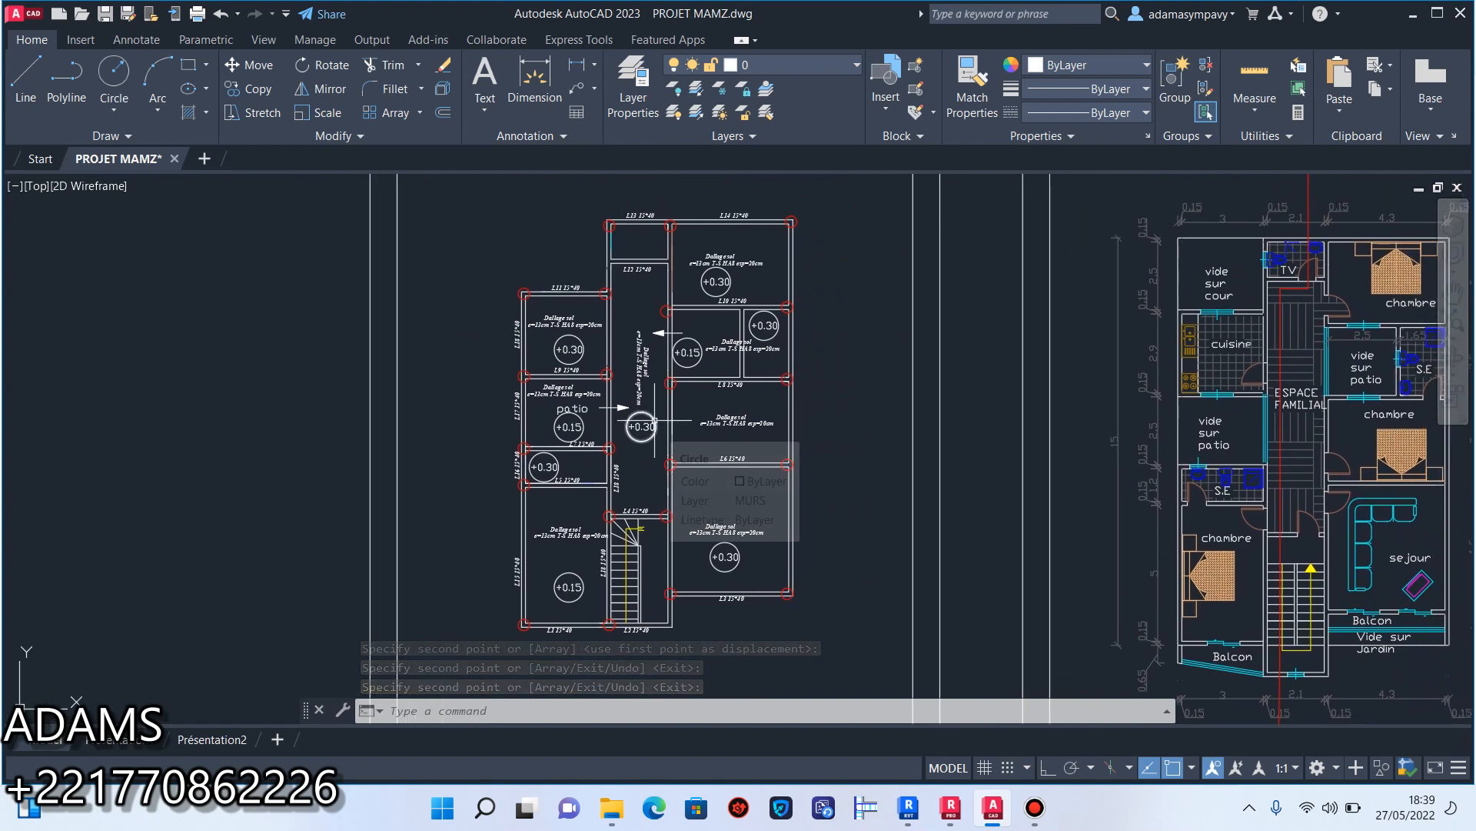
key("ctrl+s")
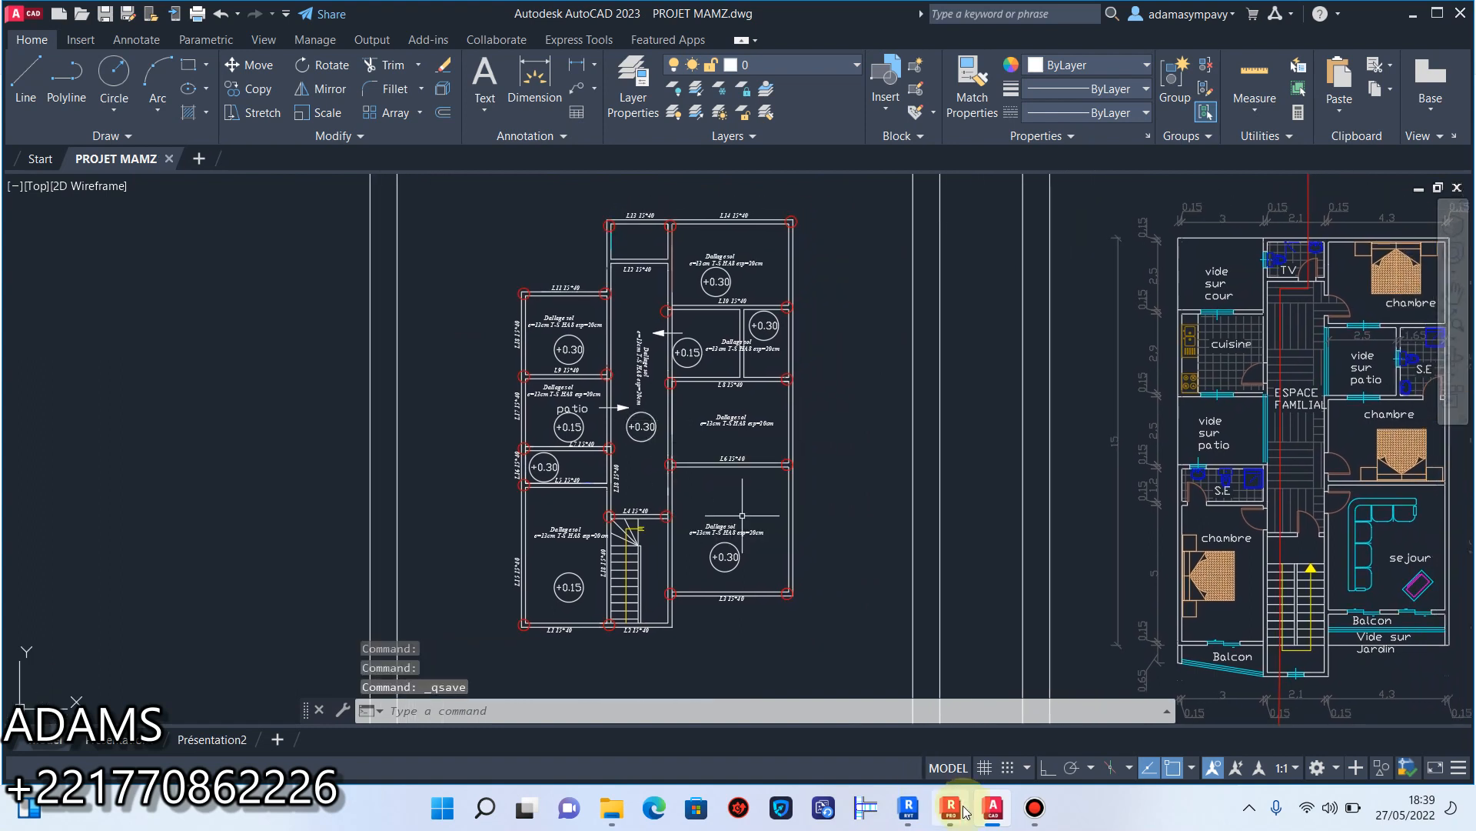
left_click(1036, 809)
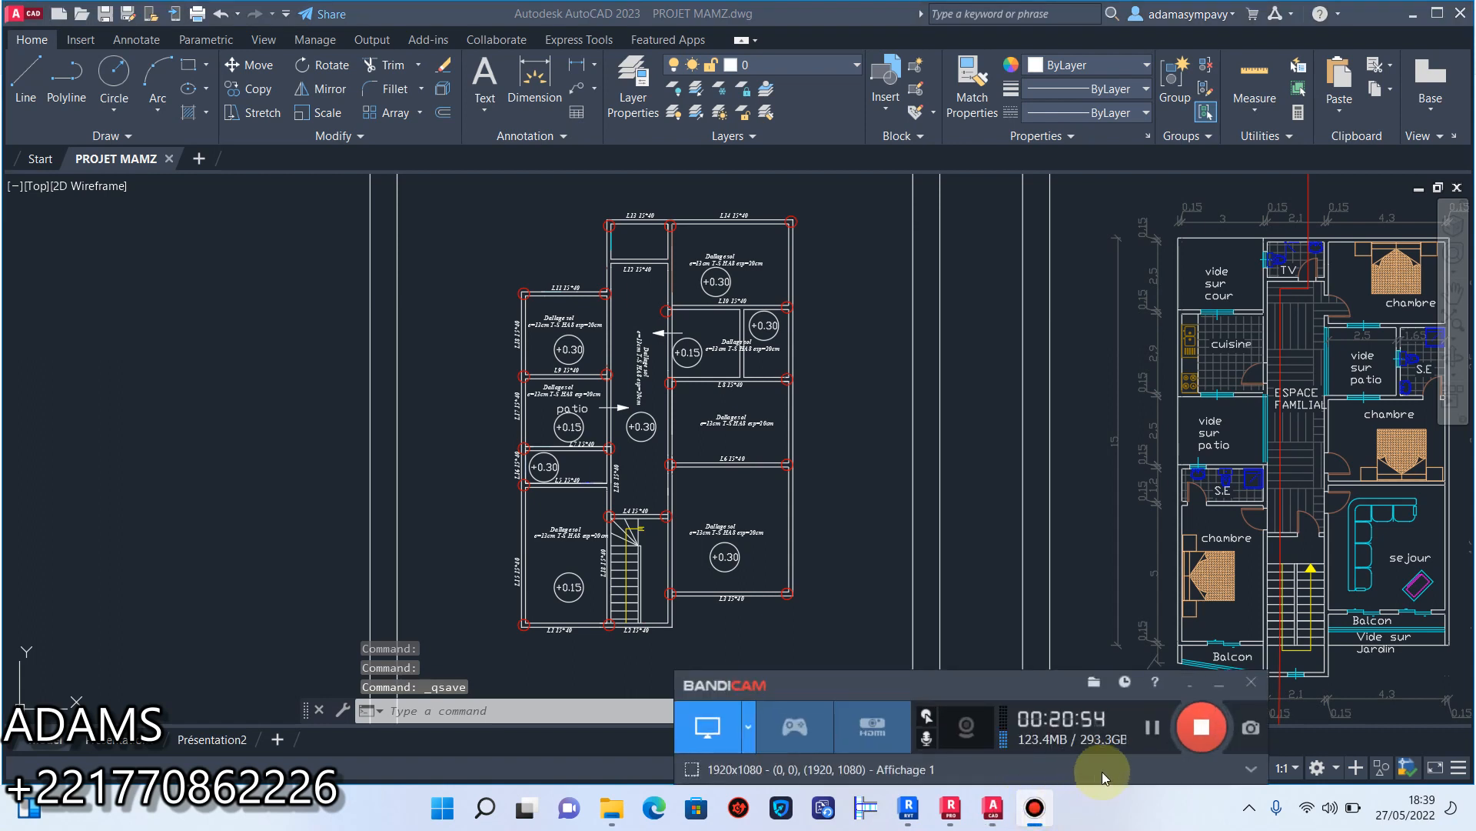
left_click(1153, 728)
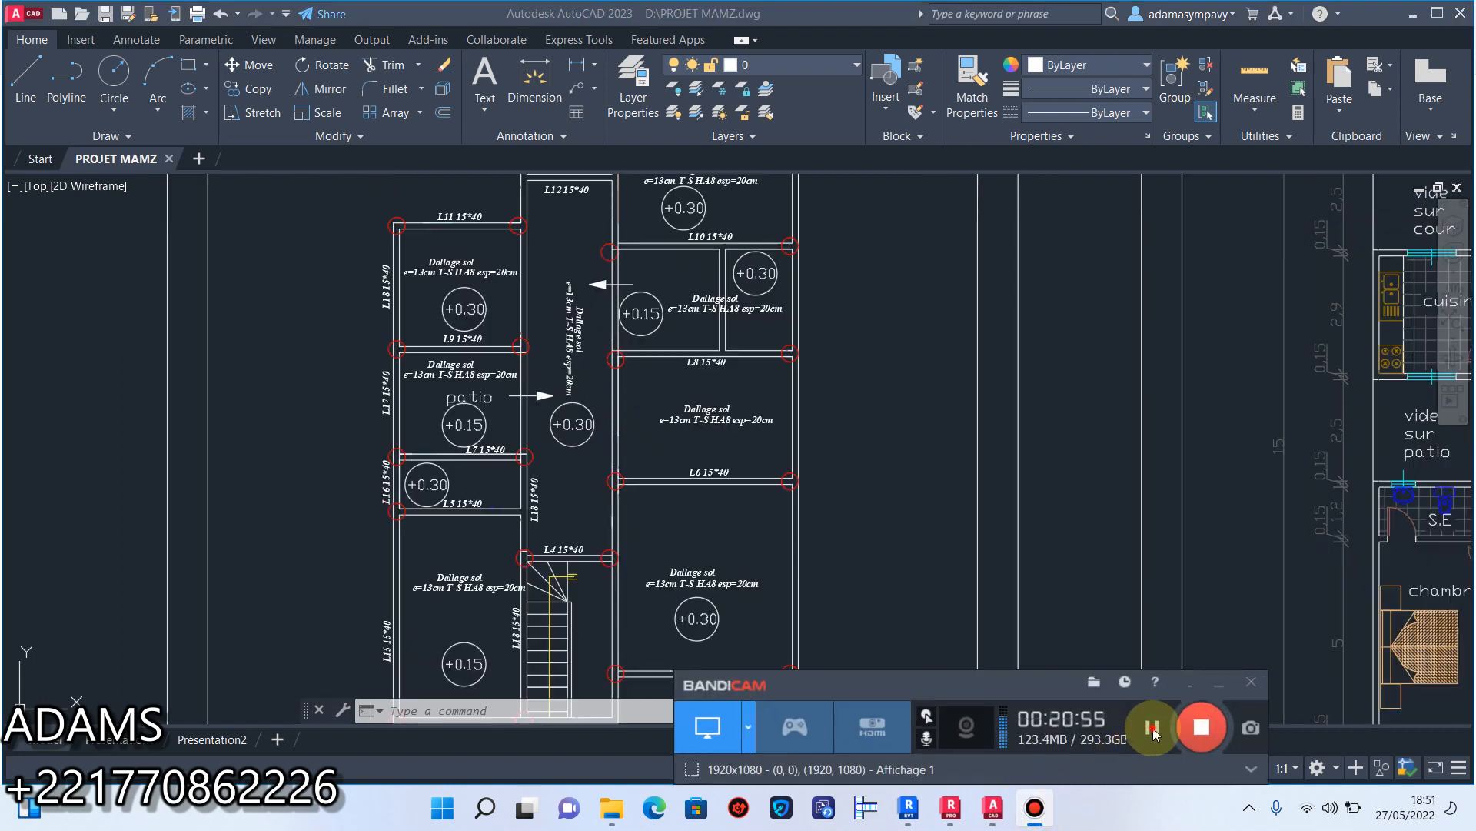
left_click(1220, 685)
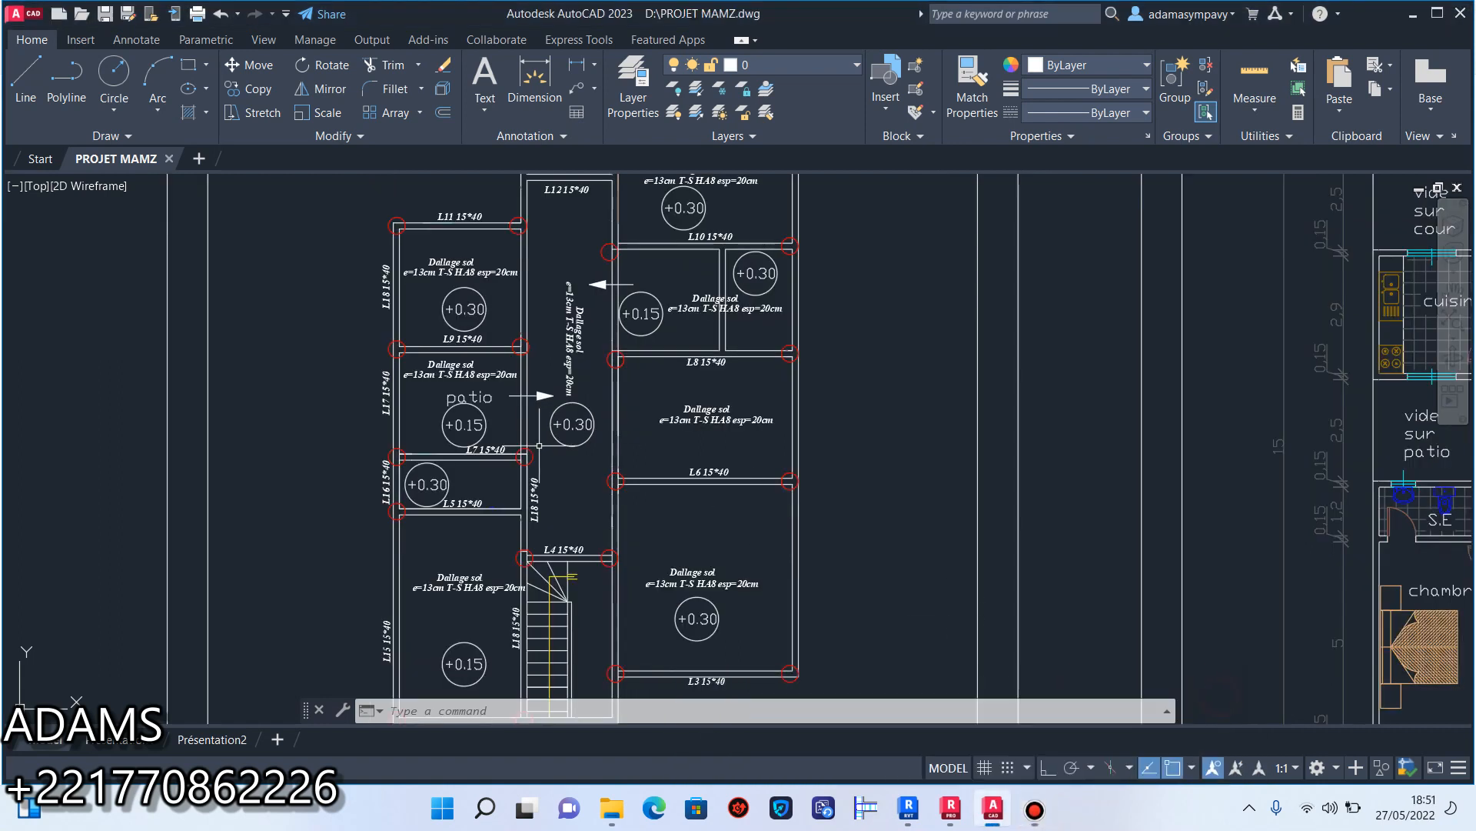
Examine the level markers on the beam plan and those of the garage, entrance and garden on the ground-floor plan.
scroll(550, 439, "up", 6)
scroll(600, 403, "down", 2)
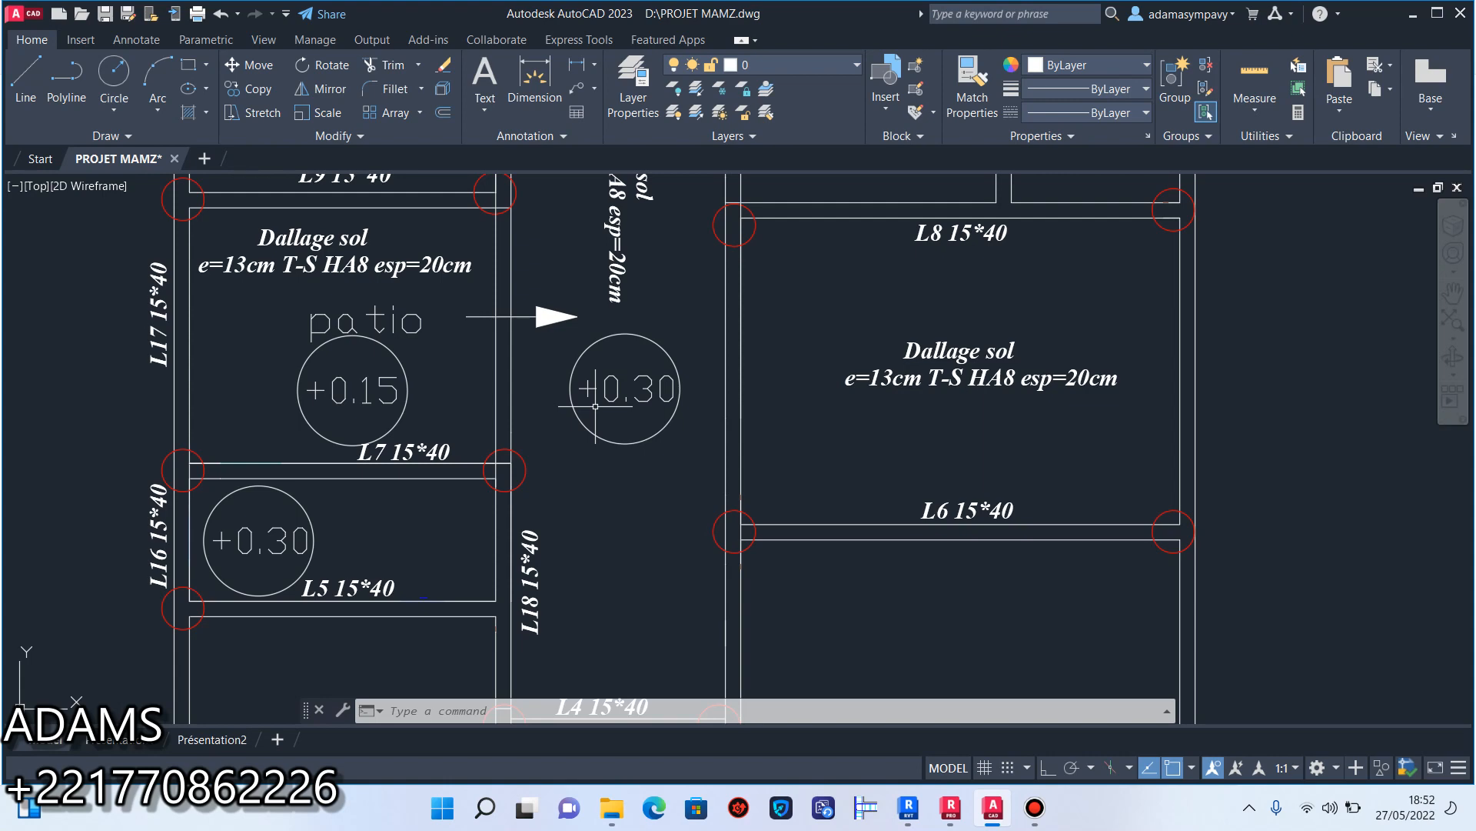
scroll(595, 406, "down", 10)
scroll(651, 495, "up", 10)
middle_click_drag(629, 497, 676, 463)
middle_click_drag(514, 463, 578, 484)
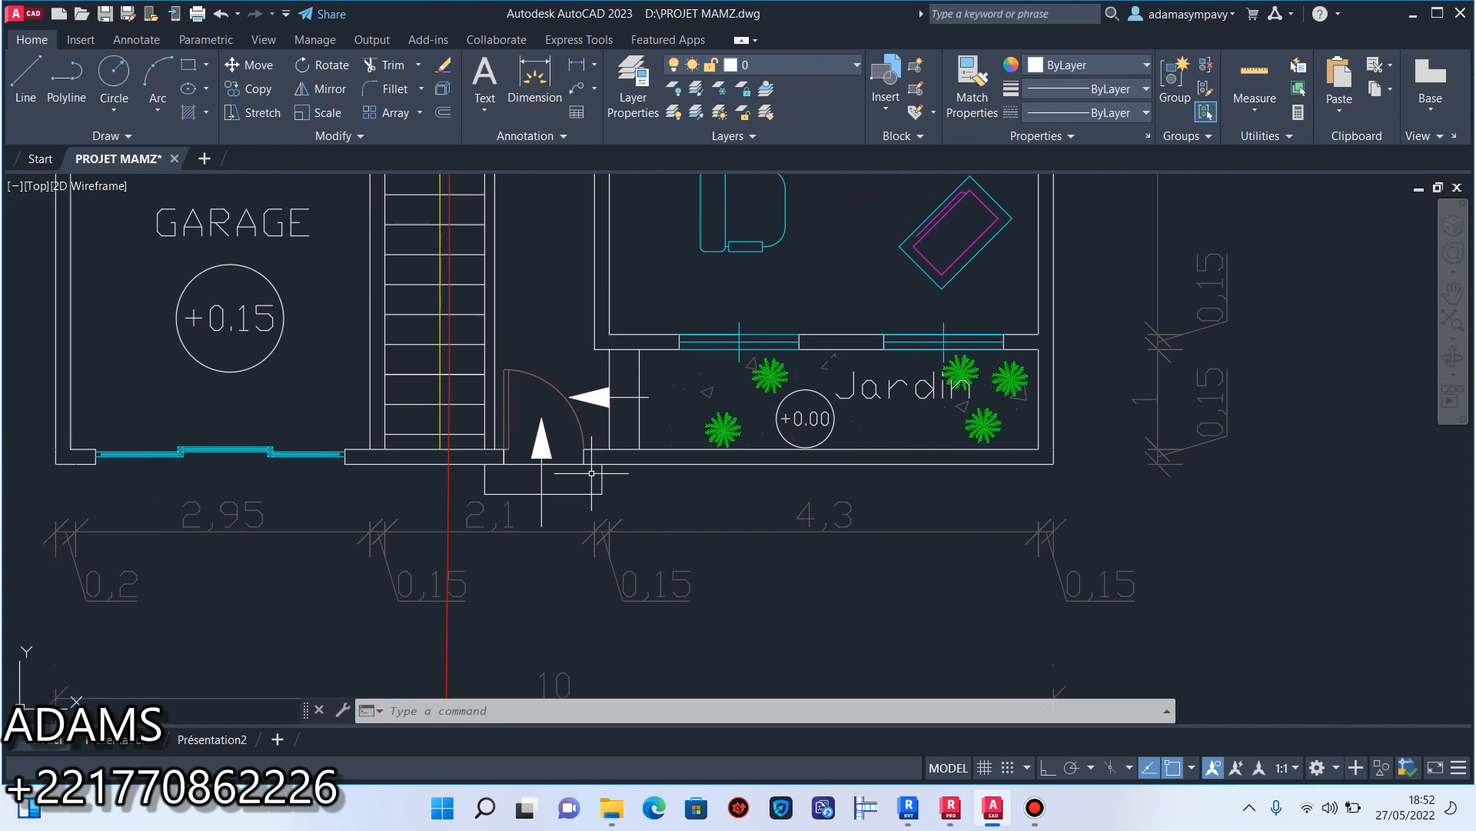
scroll(597, 469, "down", 3)
scroll(583, 418, "up", 4)
scroll(582, 417, "down", 4)
mouse_move(582, 417)
middle_mouse_down()
mouse_move(601, 516)
mouse_move(629, 384)
middle_mouse_up()
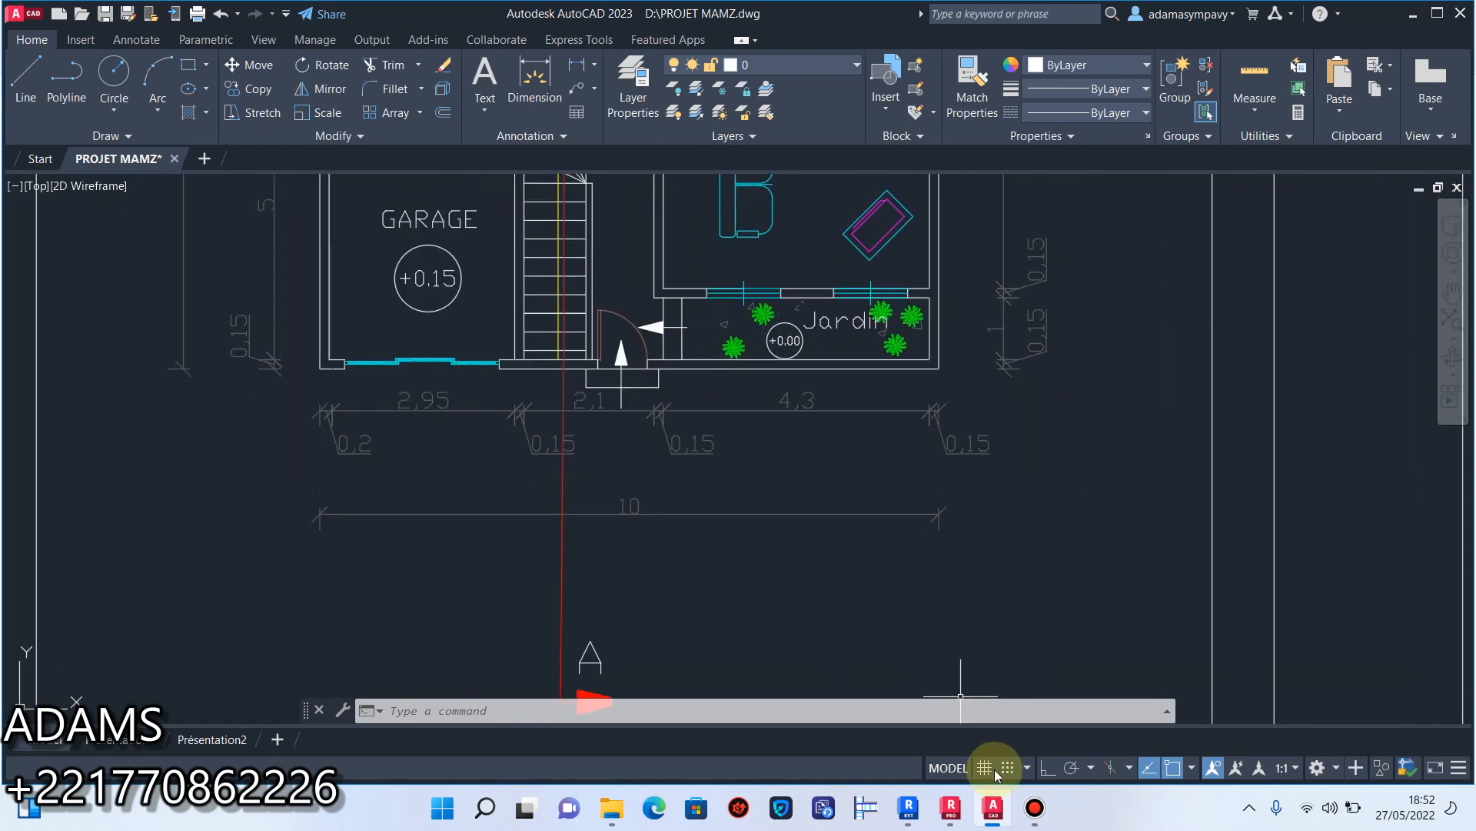
left_click(1032, 809)
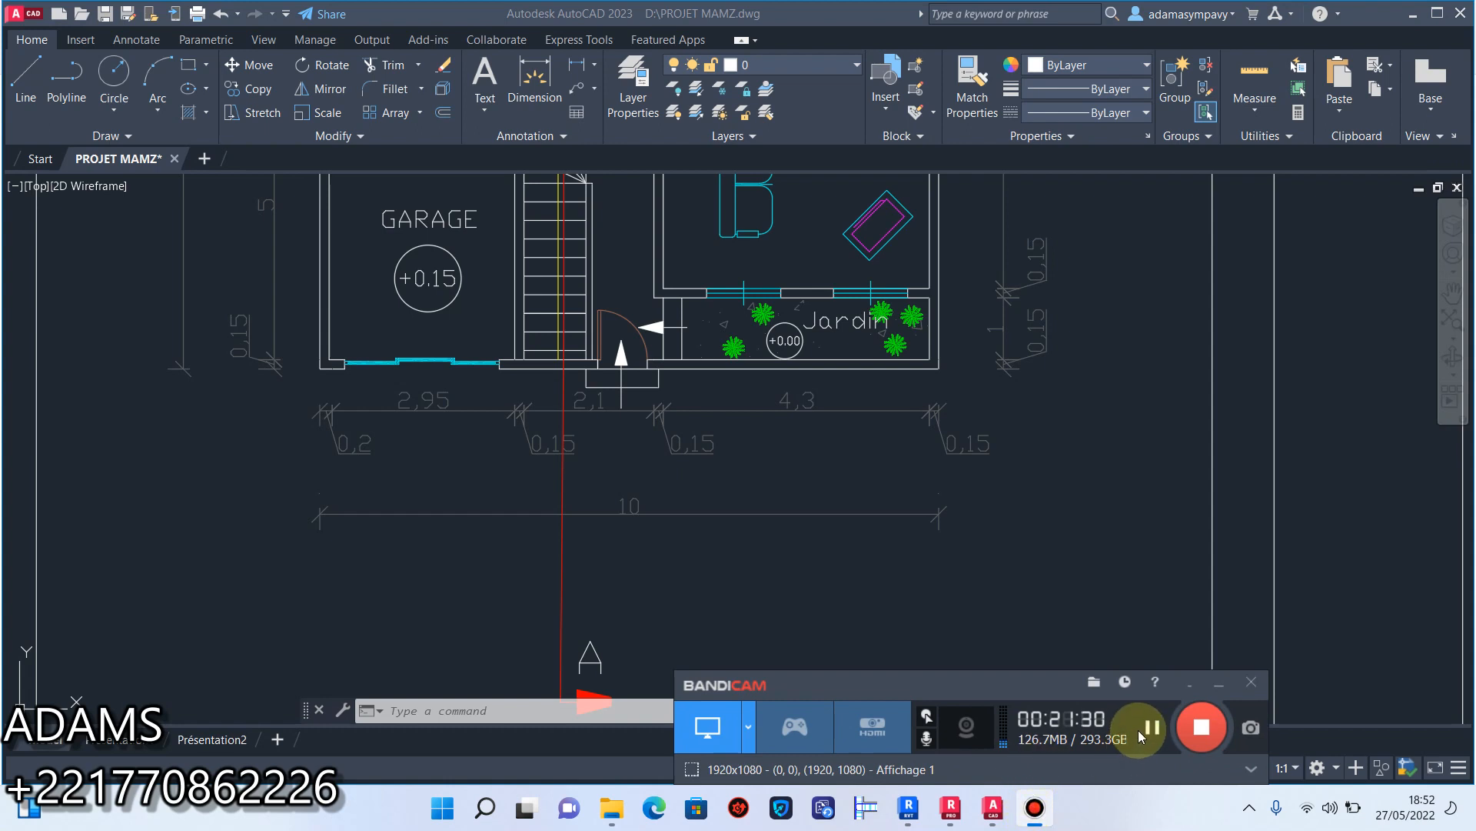
left_click(1137, 731)
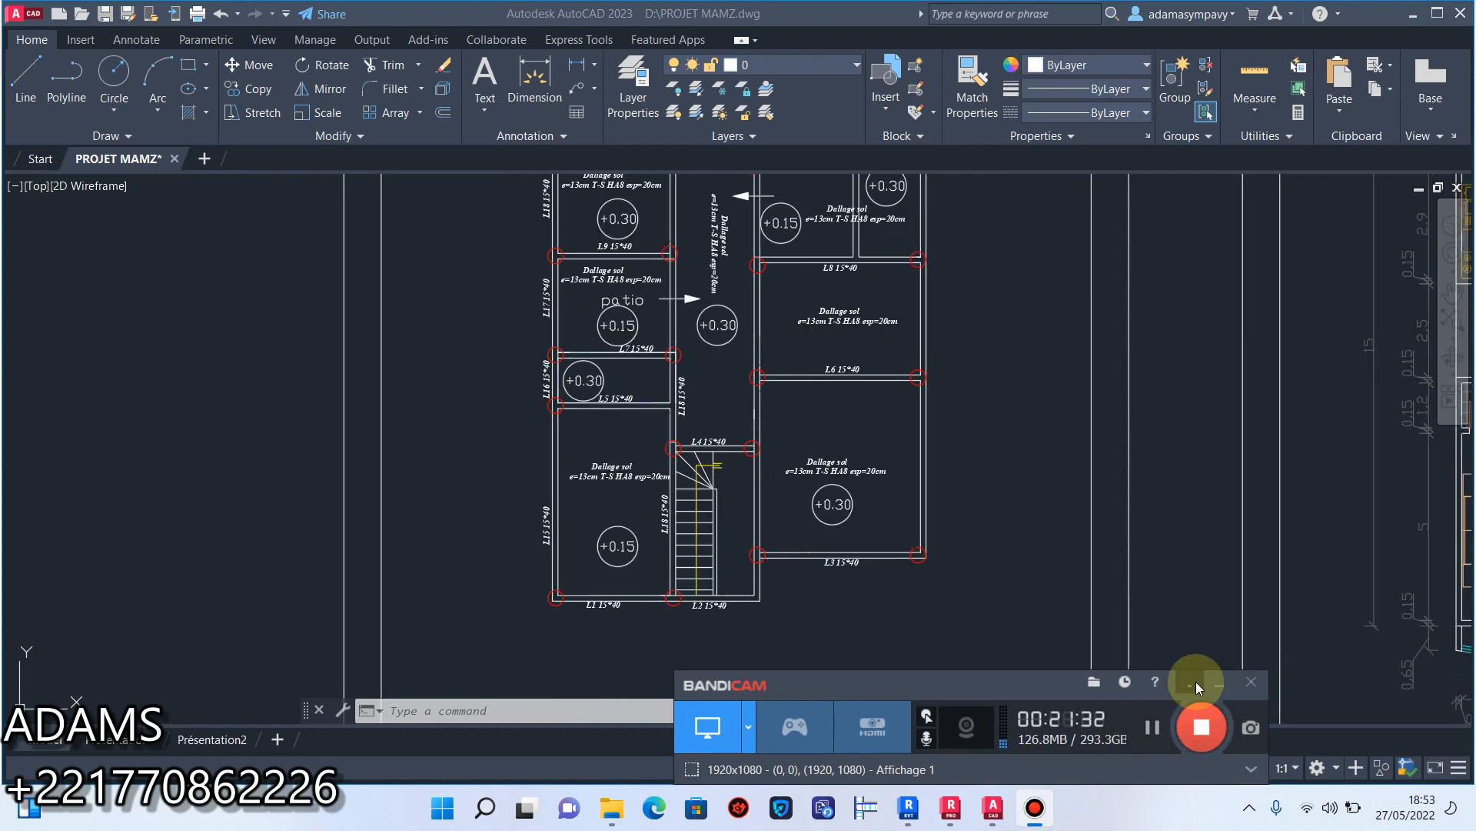
left_click(1197, 681)
Start a polyline in the empty area beside the beam-plan sheet and, with Ortho on, draw its first horizontal segment 0.15 long.
scroll(834, 510, "down", 5)
middle_click_drag(783, 515, 767, 455)
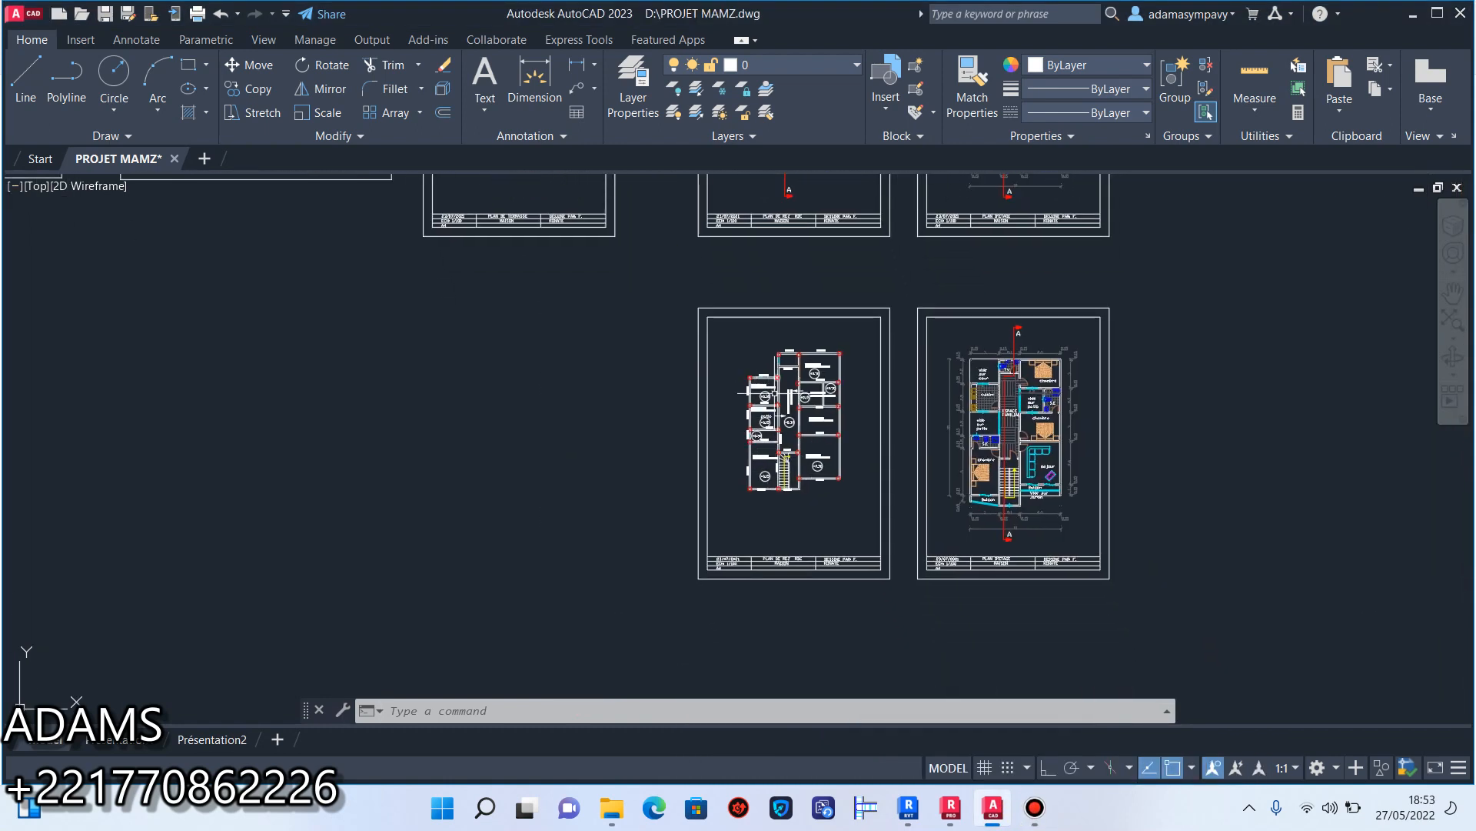
scroll(785, 430, "up", 5)
scroll(778, 453, "down", 3)
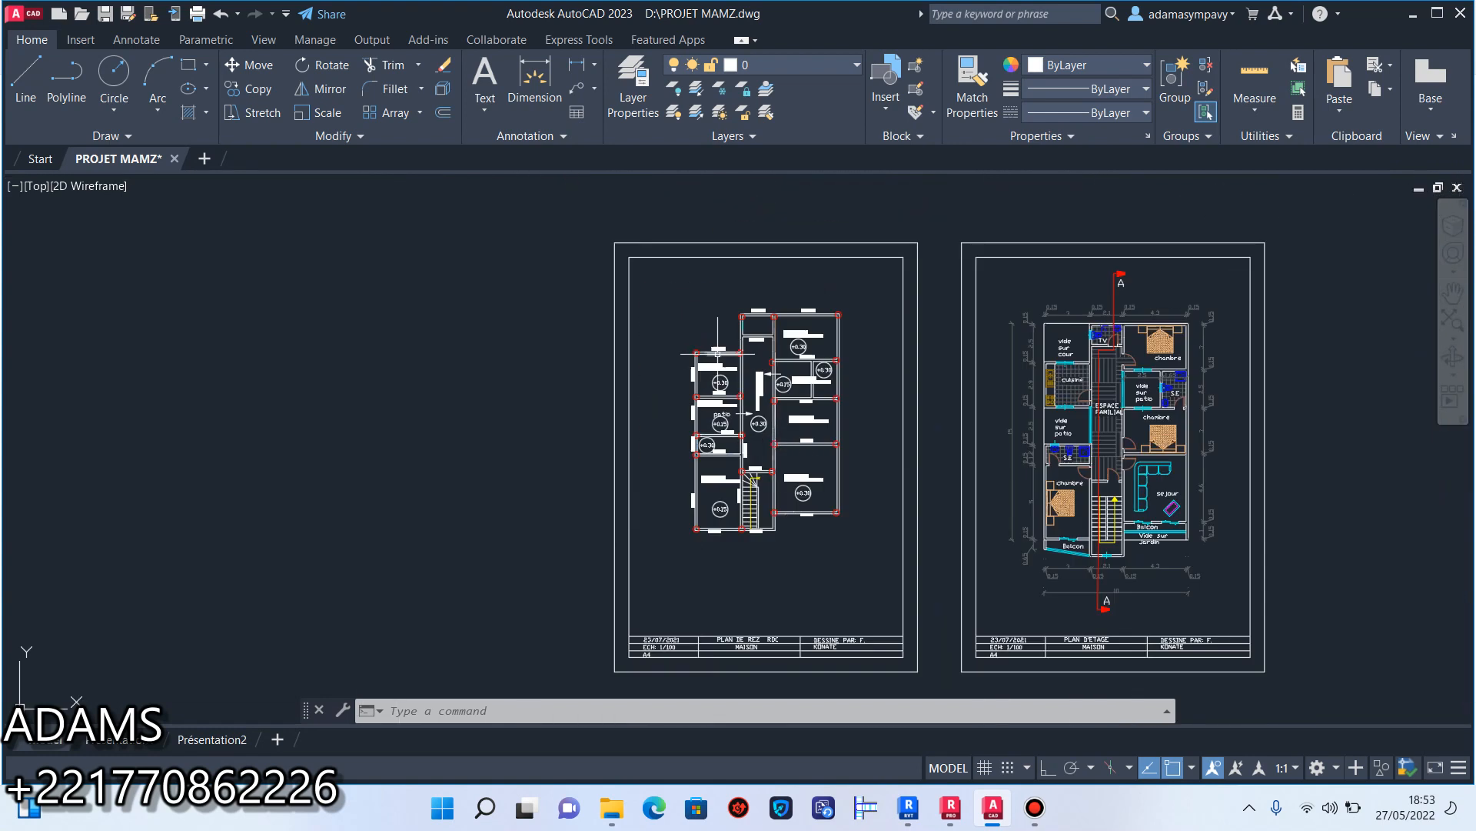
scroll(718, 355, "up", 4)
scroll(695, 354, "down", 2)
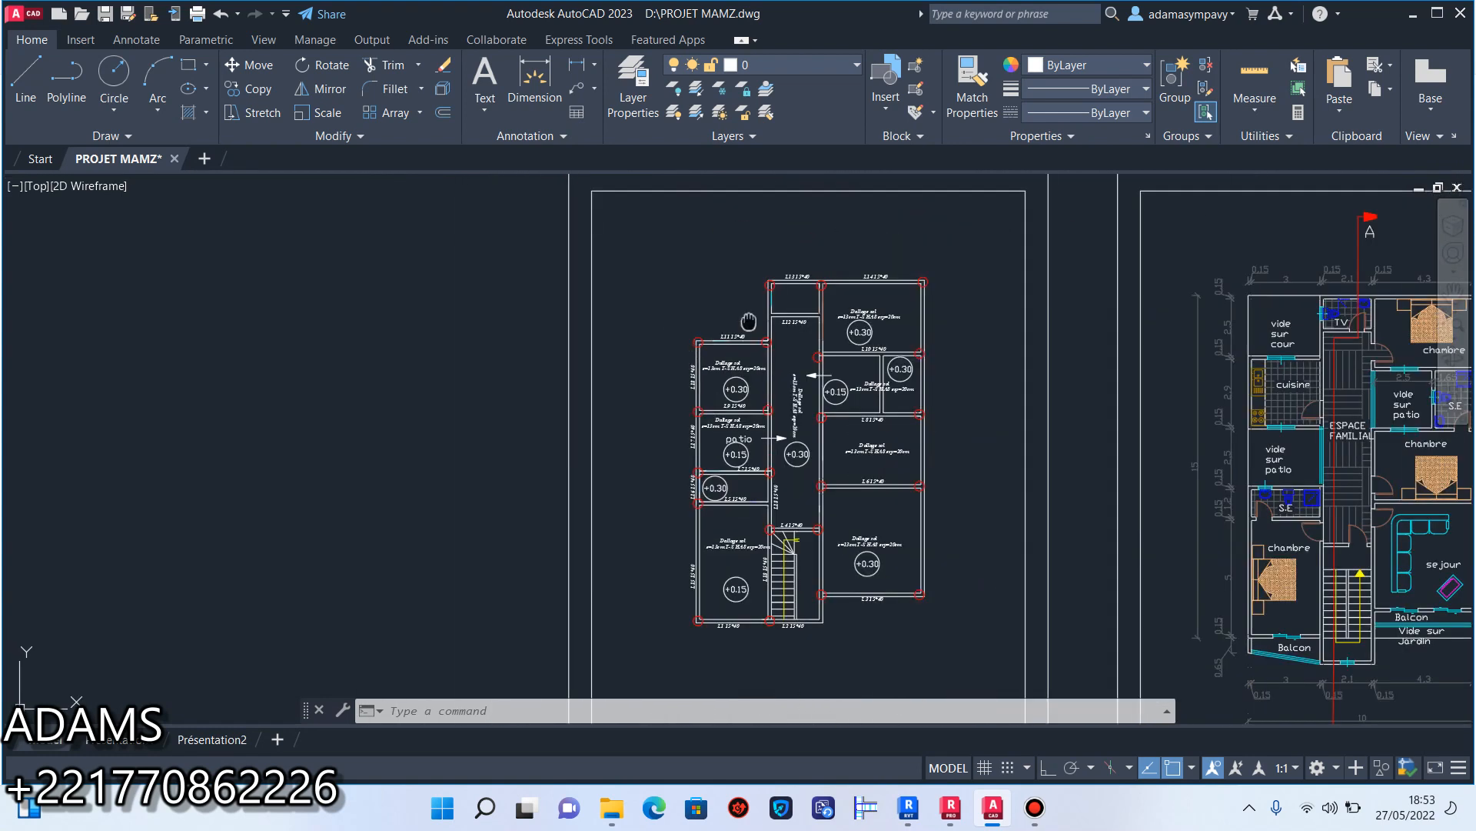
middle_click_drag(748, 320, 742, 315)
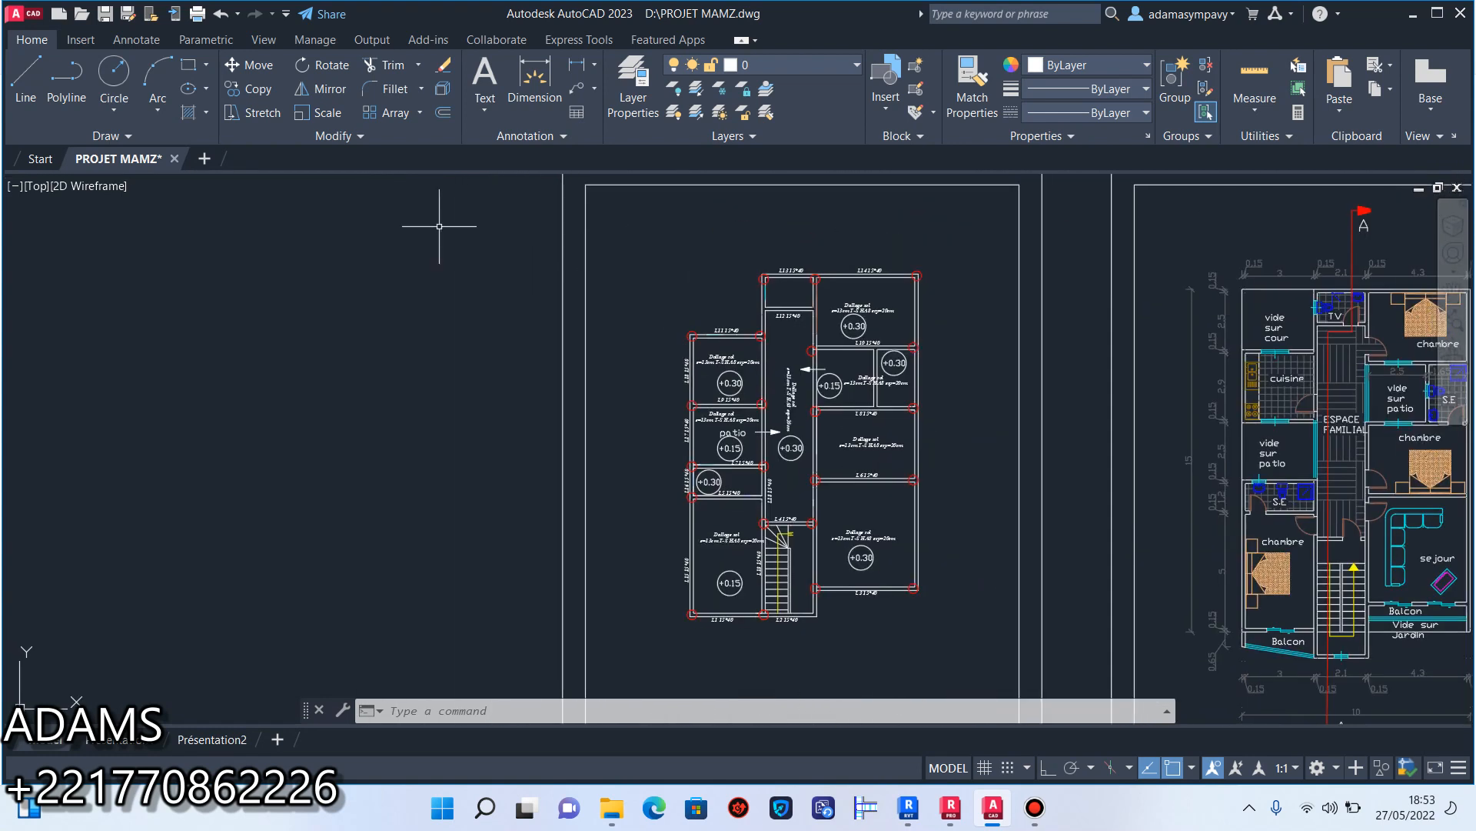
left_click(62, 85)
middle_click_drag(479, 326, 613, 321)
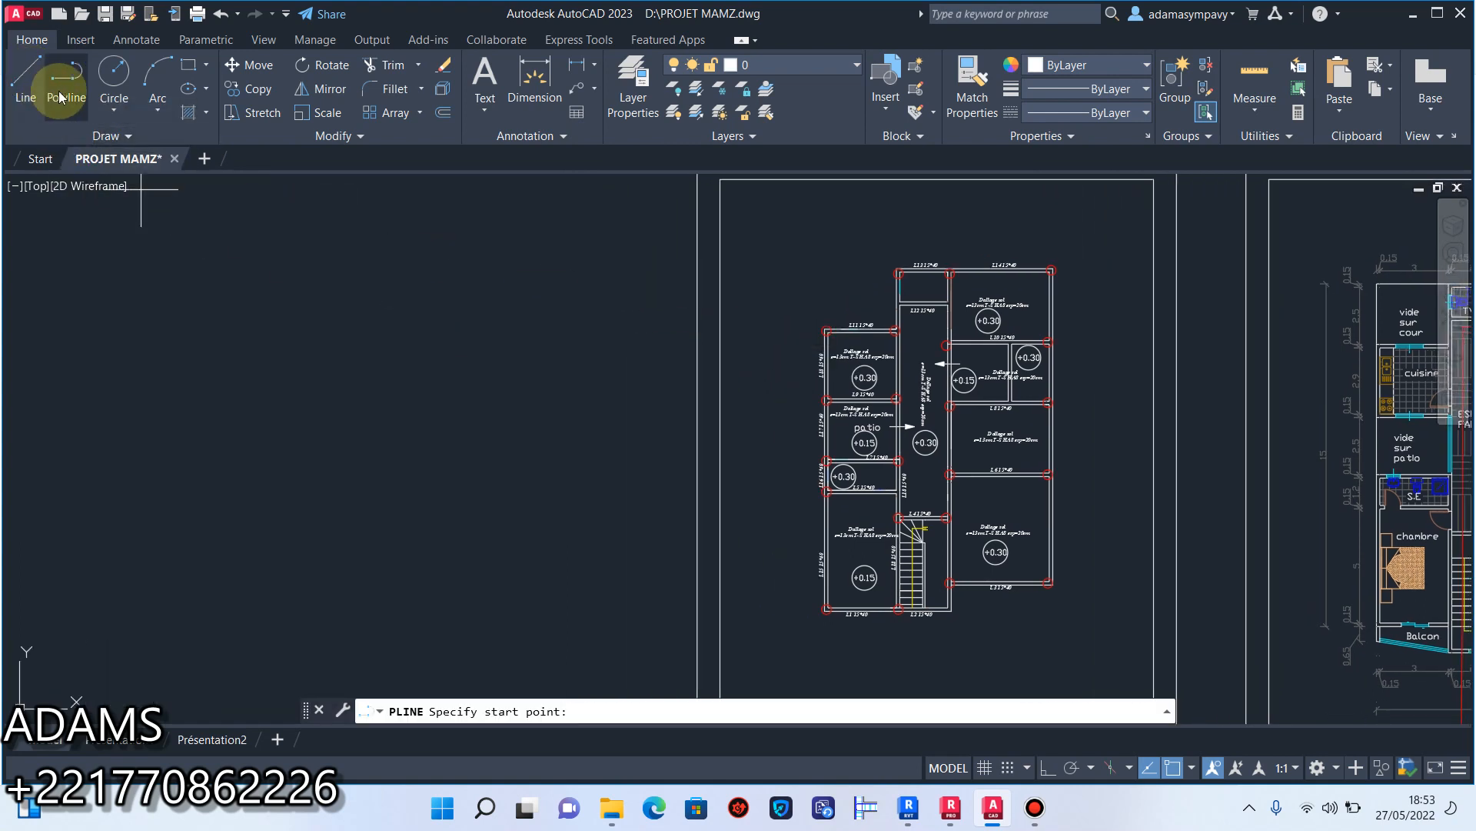
left_click(478, 403)
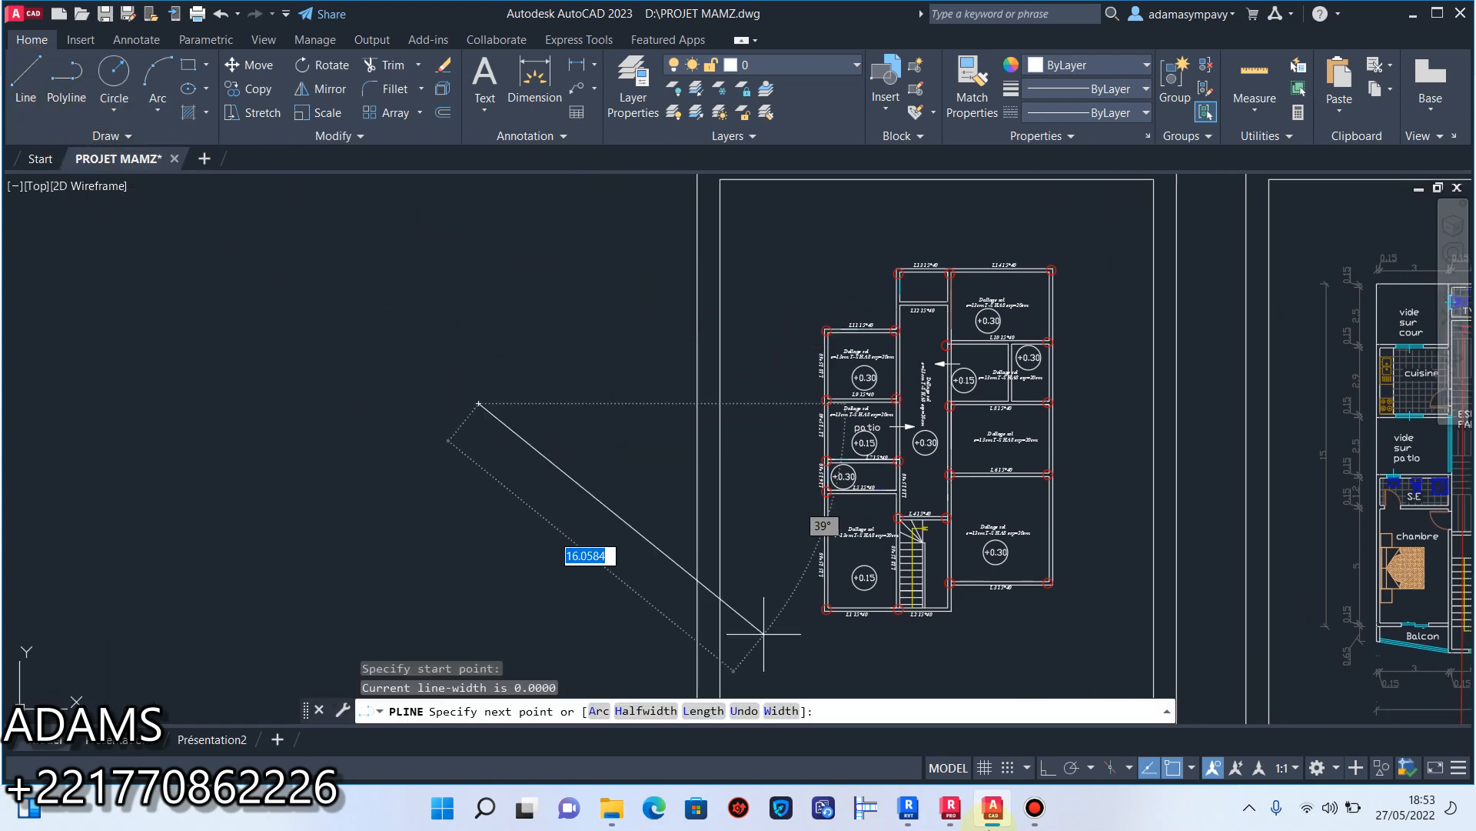
left_click(1048, 768)
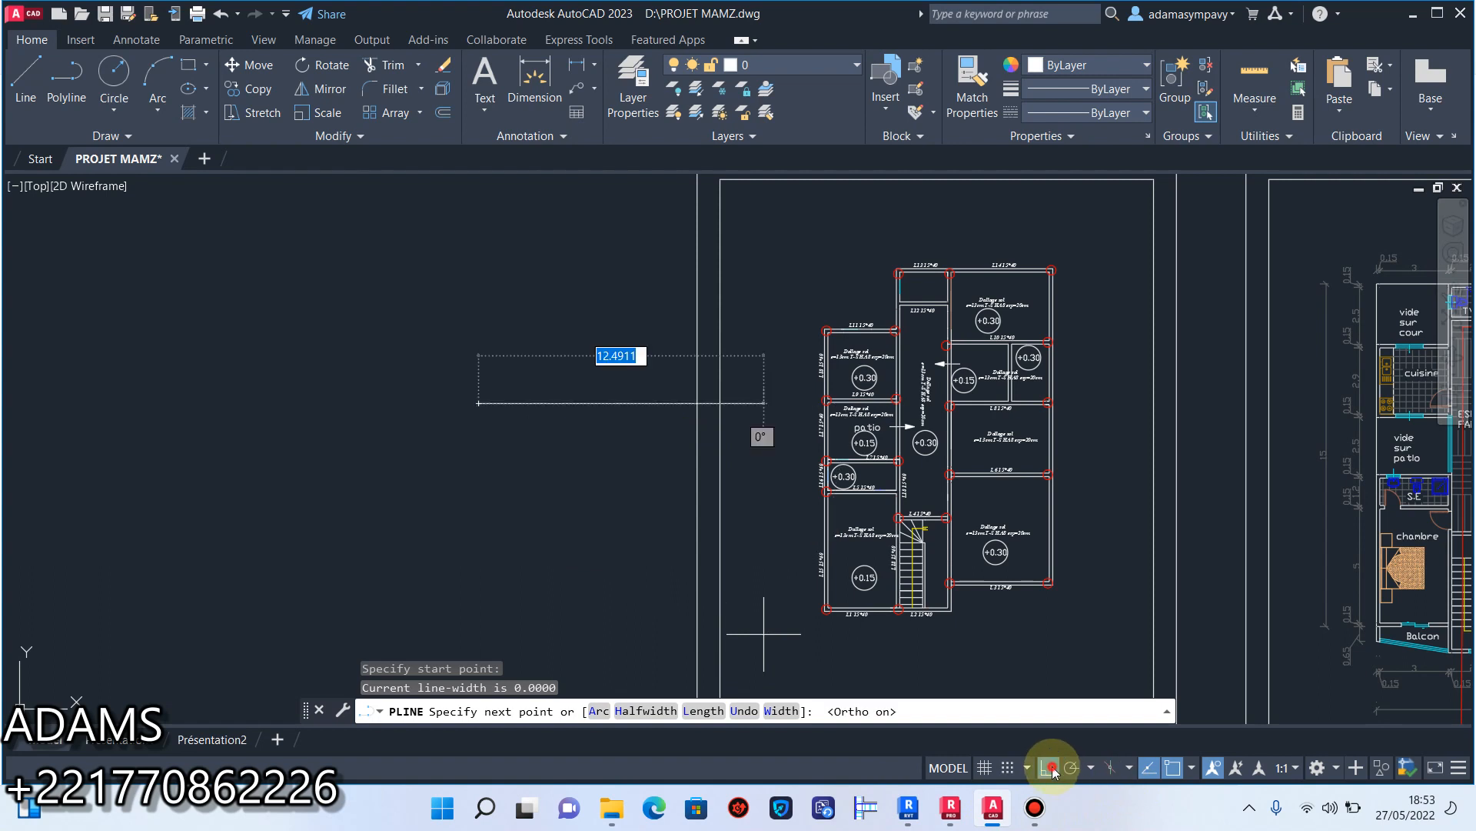
left_click(610, 439)
key("Return")
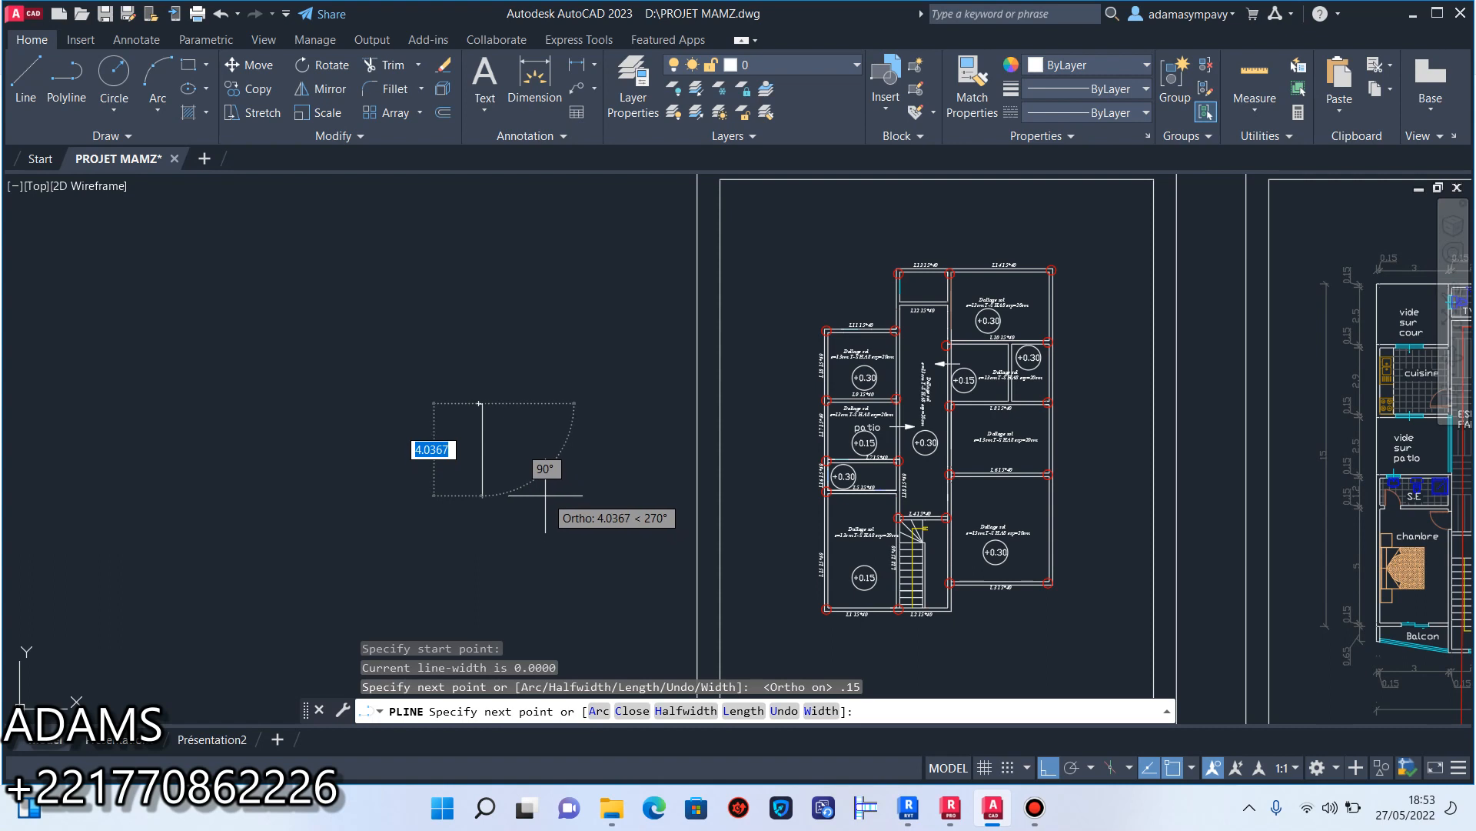
Complete the rectangular polyline outline with a 0.30 segment down and 0.15 back left, closing it at the start point.
scroll(538, 492, "up", 3)
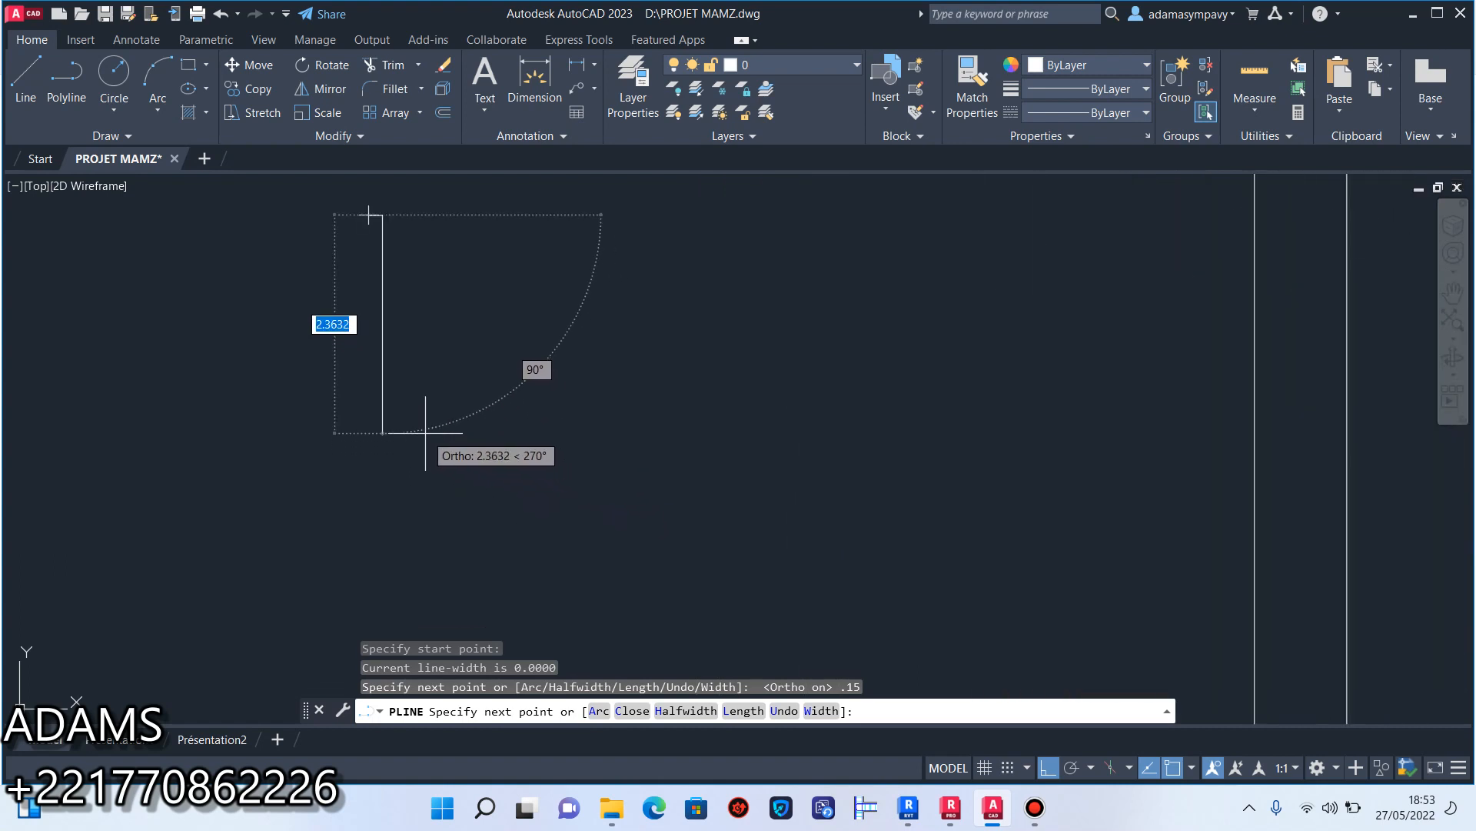
type(".30")
key("Return")
scroll(383, 219, "down", 12)
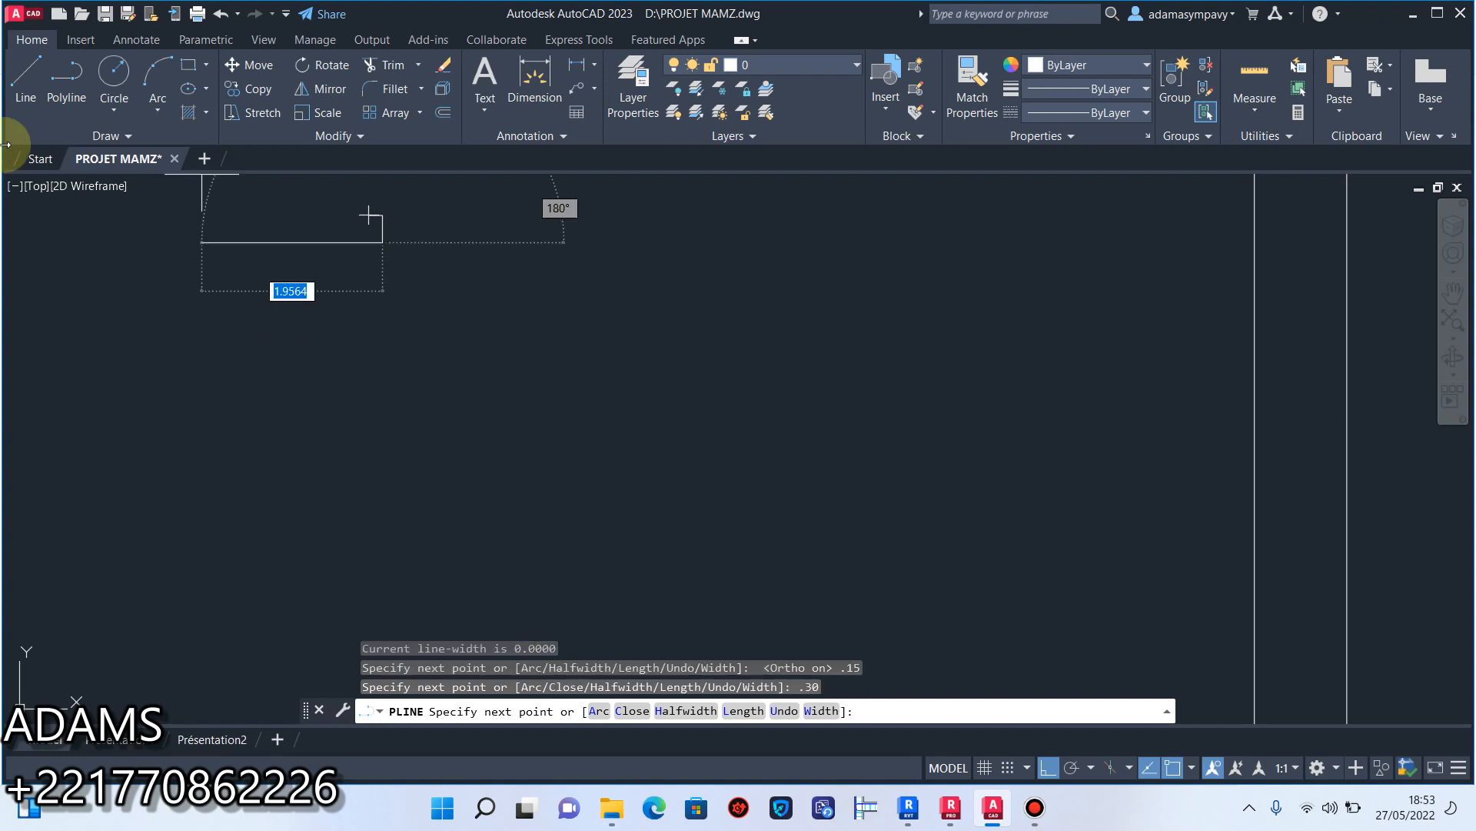
middle_click_drag(306, 187, 313, 405)
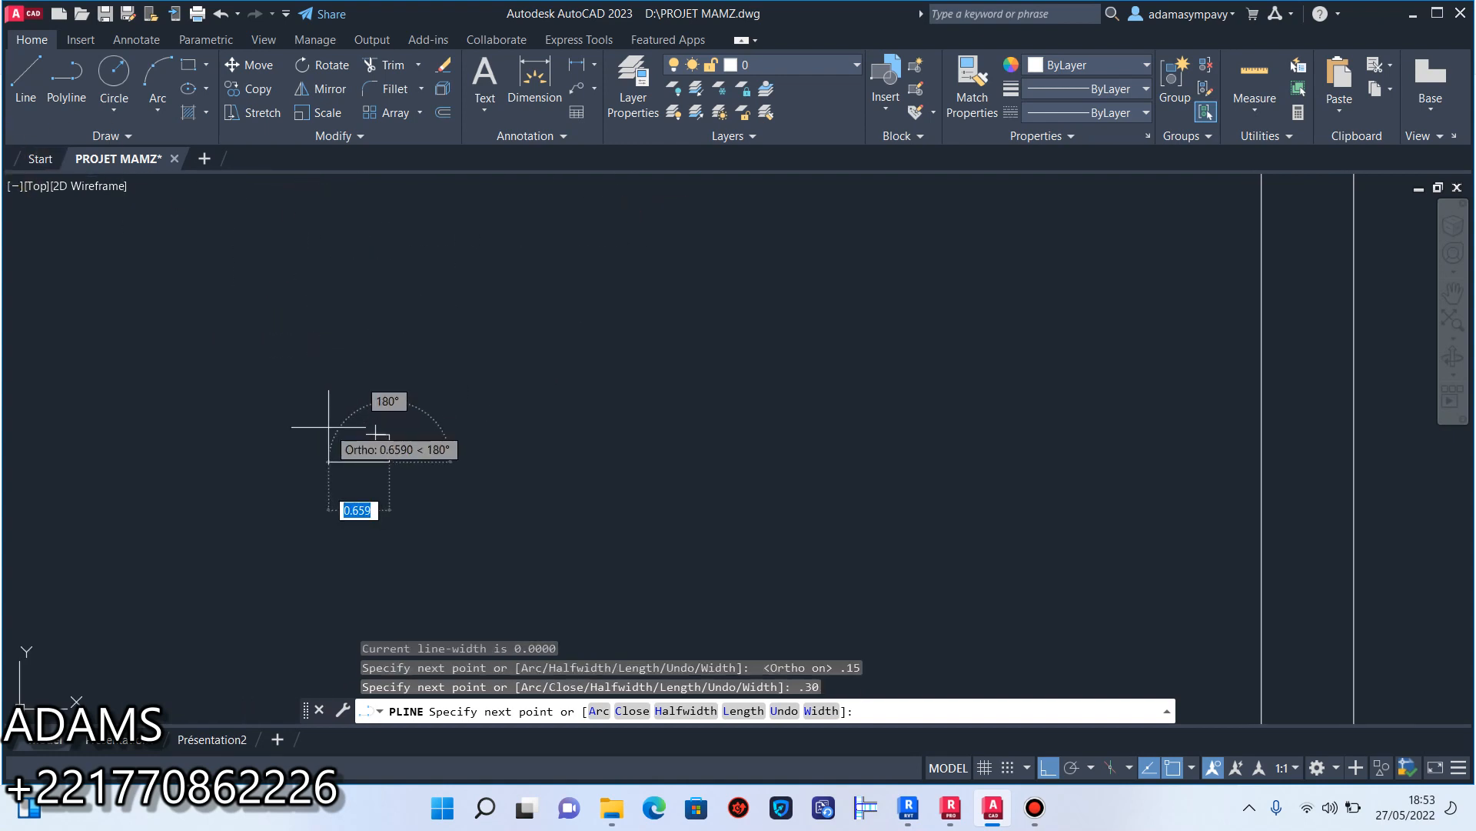
left_click(331, 434)
key("Return")
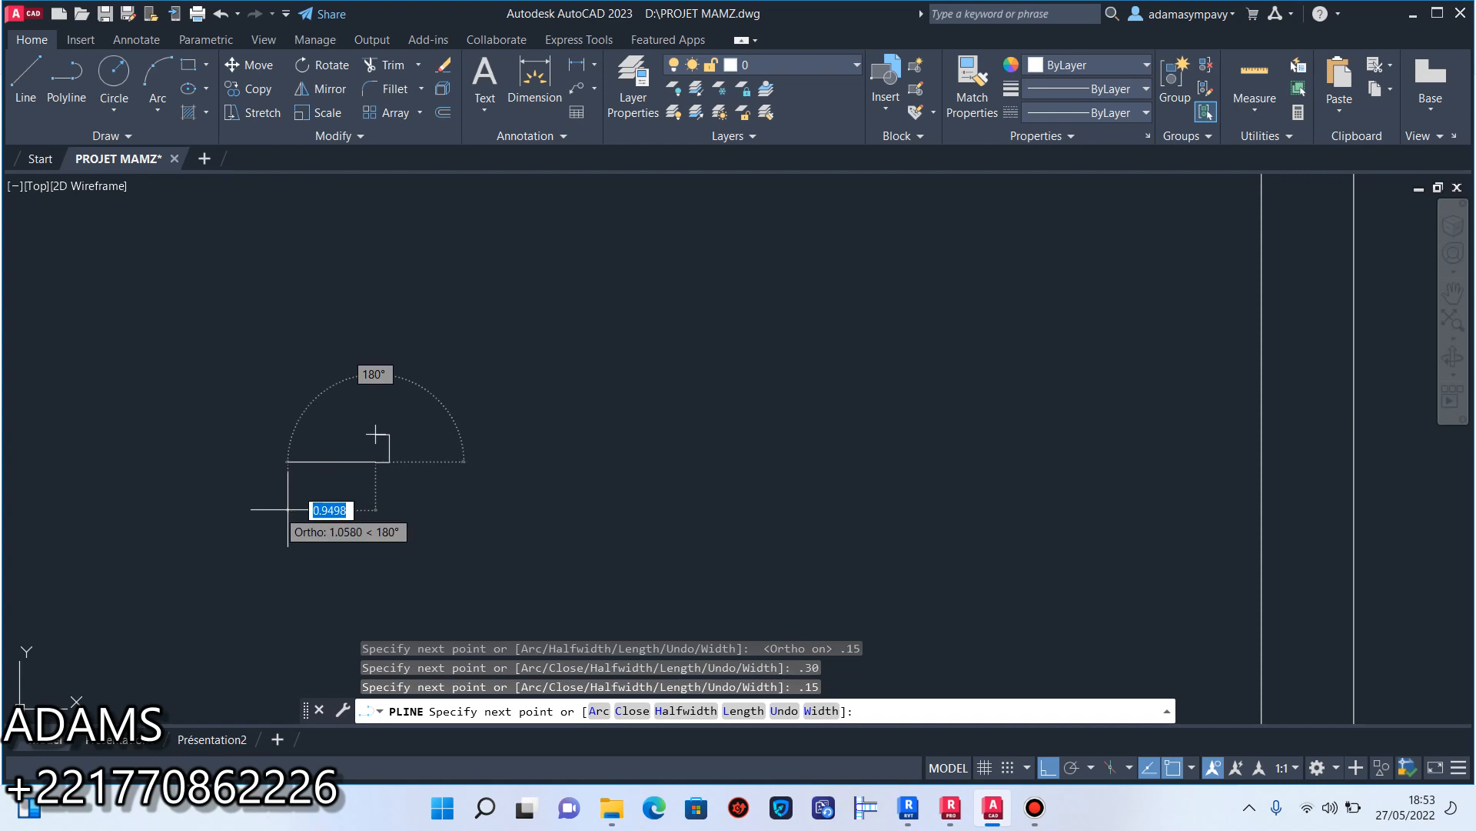
left_click(380, 339)
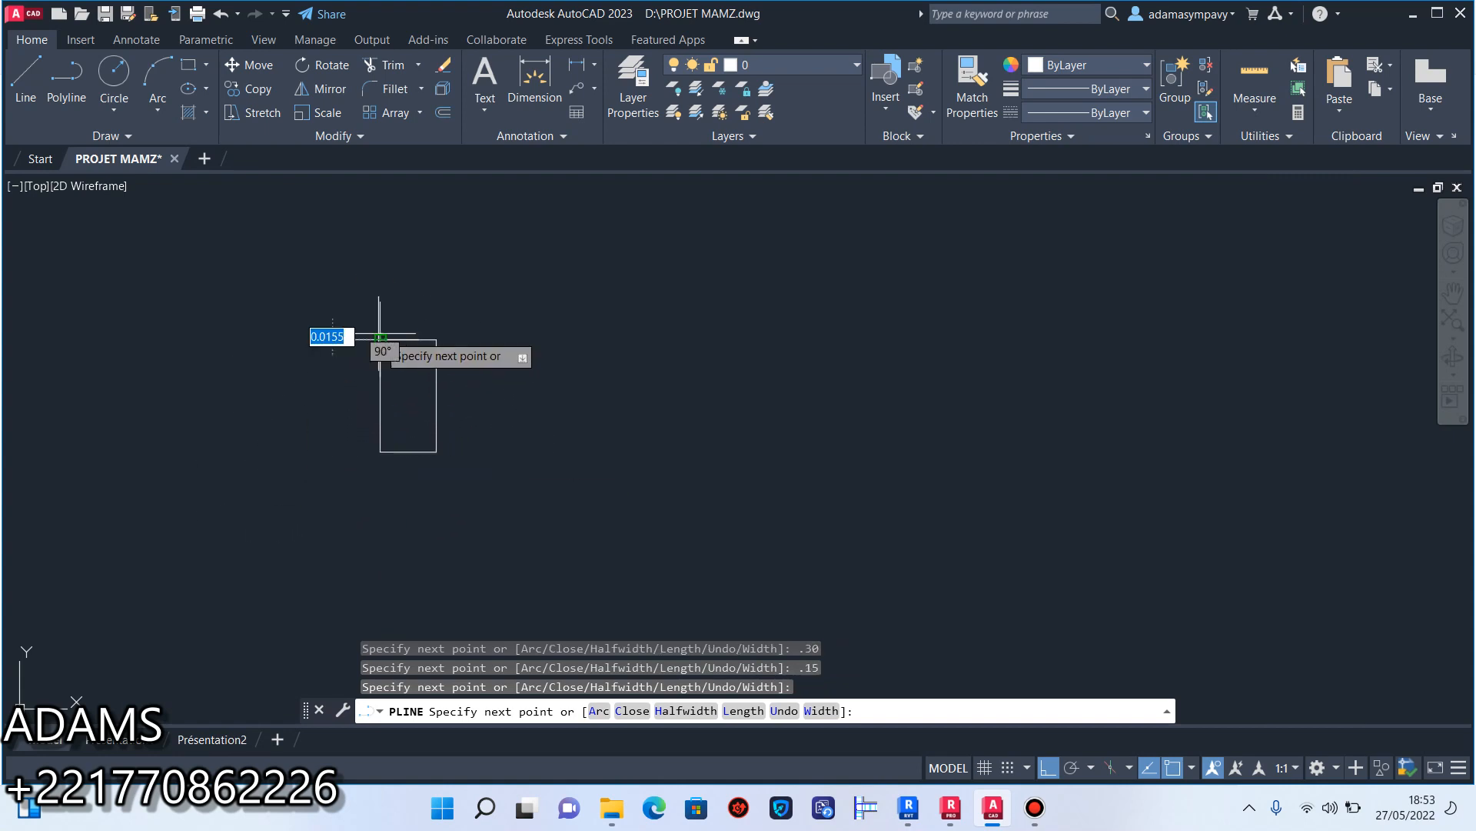
right_click(382, 339)
left_click(438, 352)
scroll(535, 420, "down", 3)
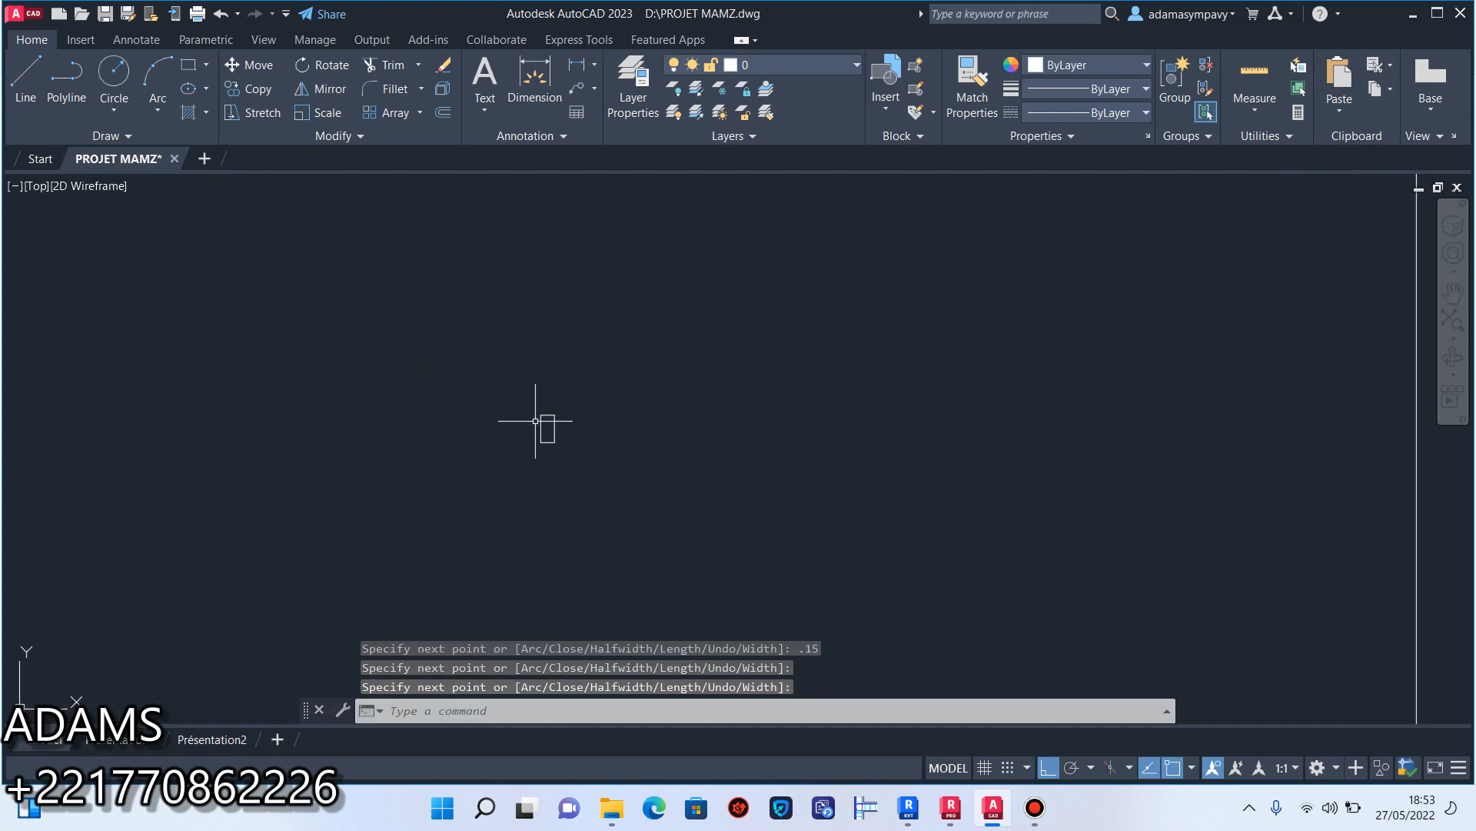
left_click(208, 116)
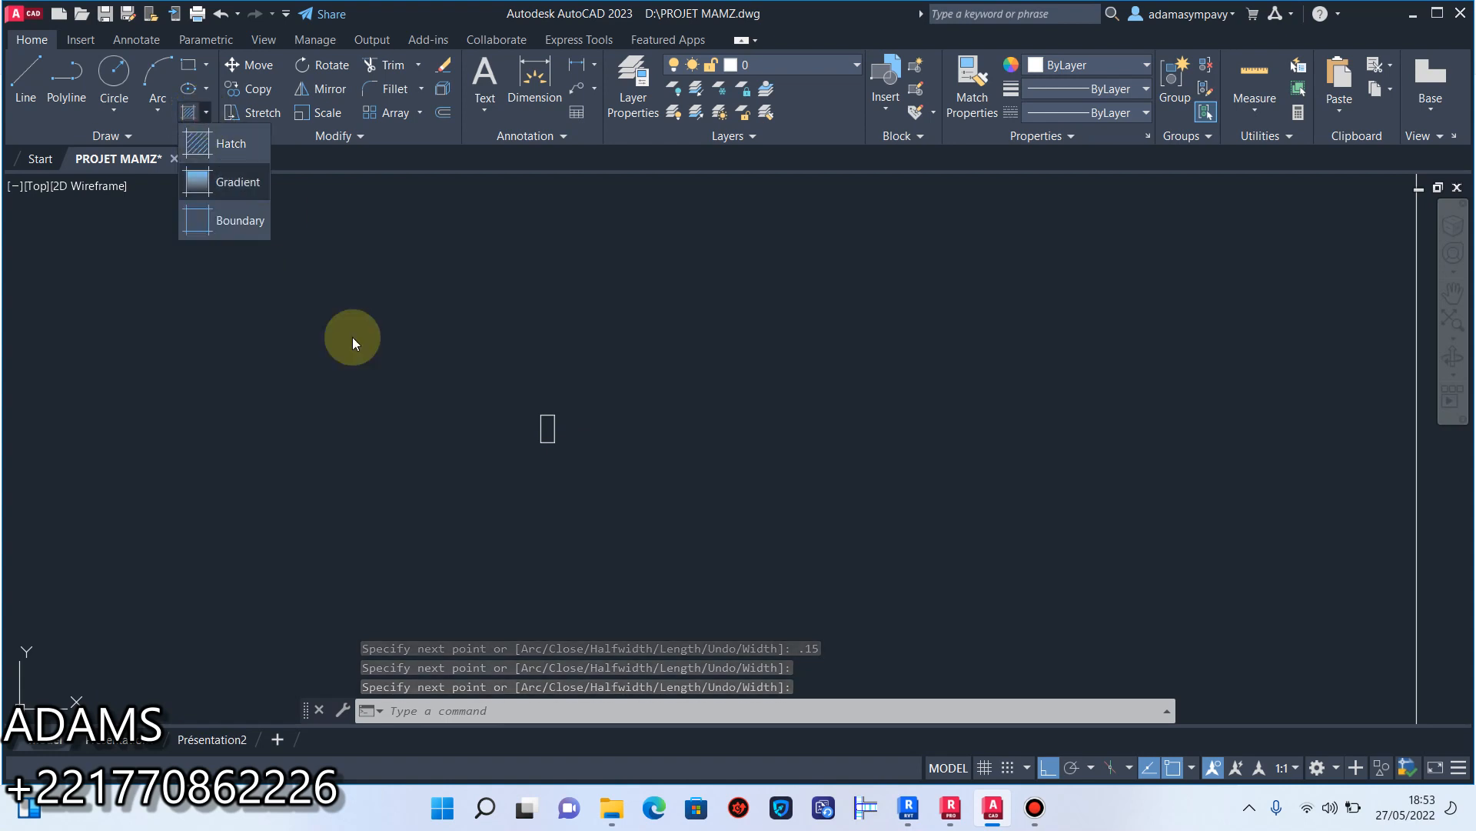
left_click(1035, 806)
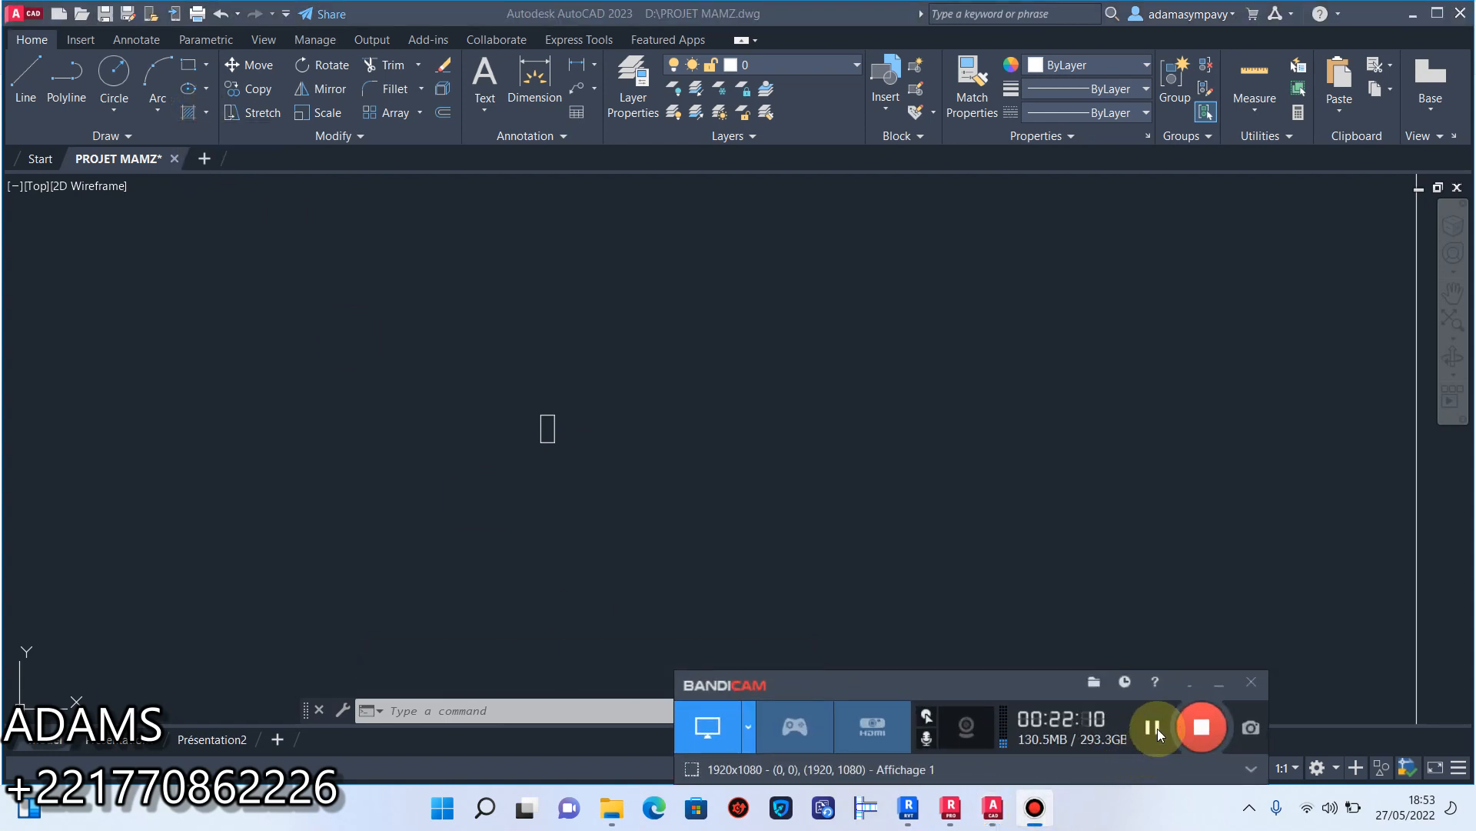
left_click(1220, 685)
Fill the small rectangle with a gradient whose two colours are both white.
left_click(206, 112)
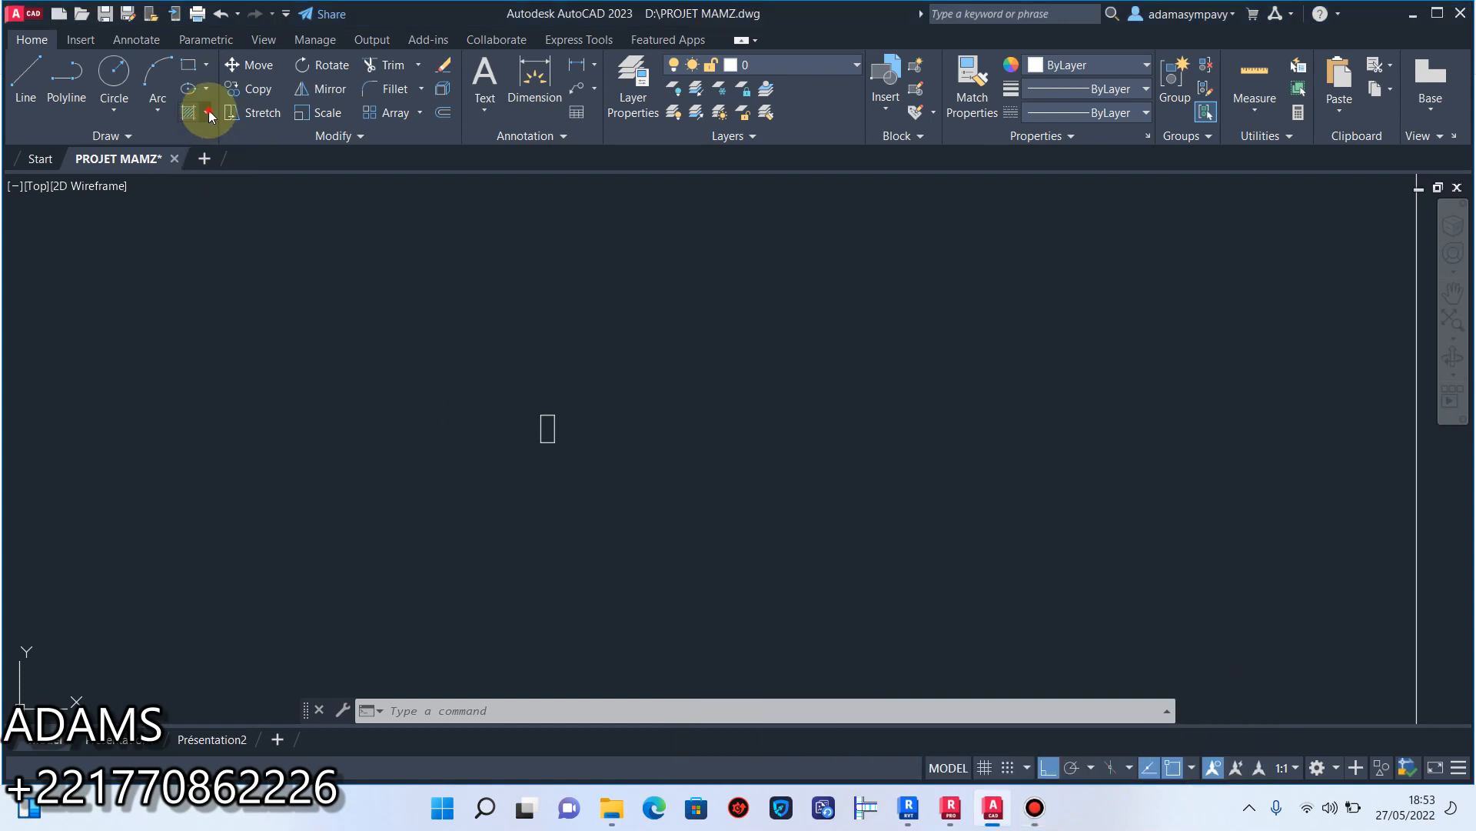
left_click(251, 188)
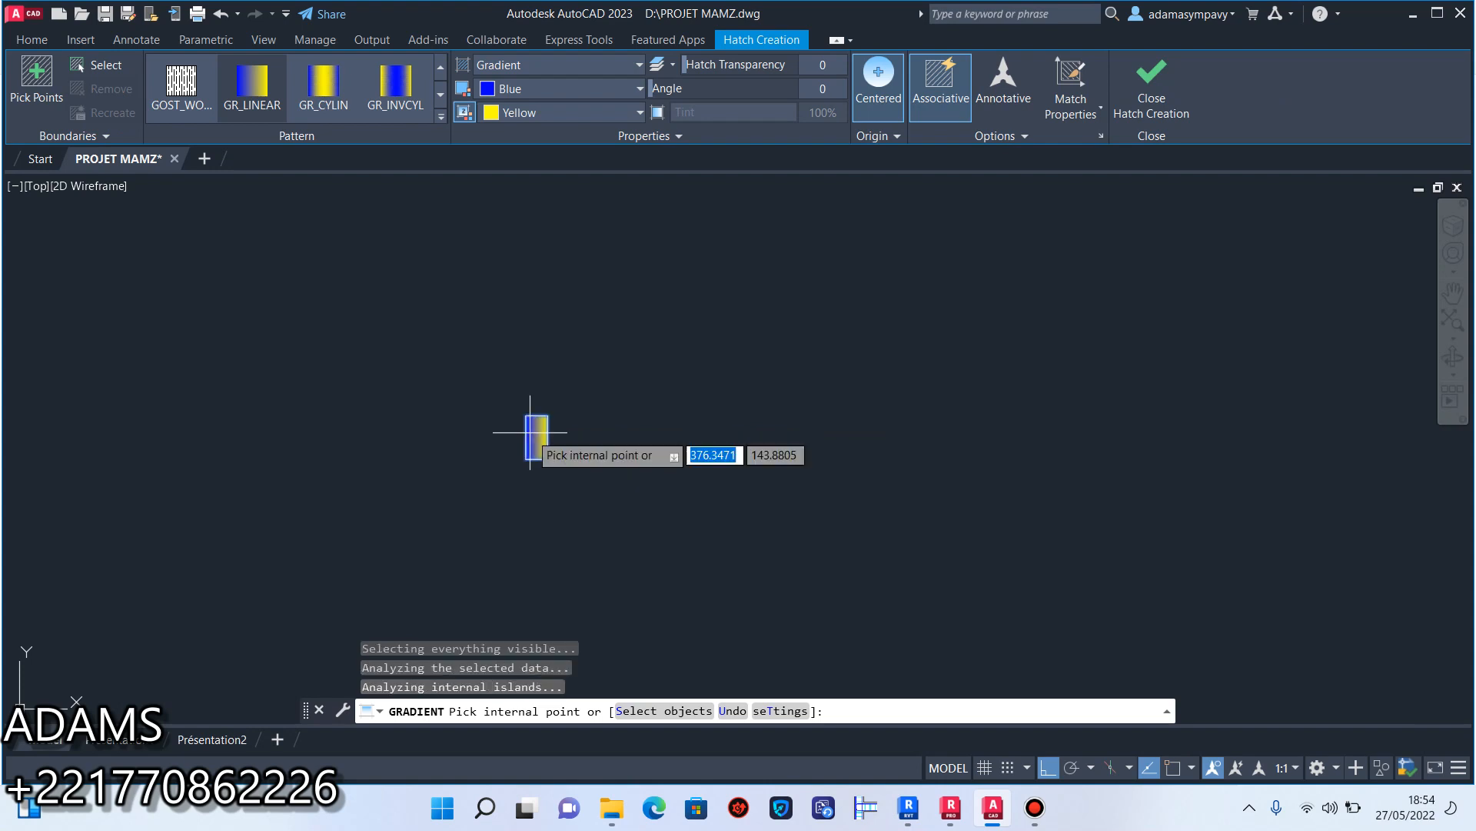
left_click(551, 108)
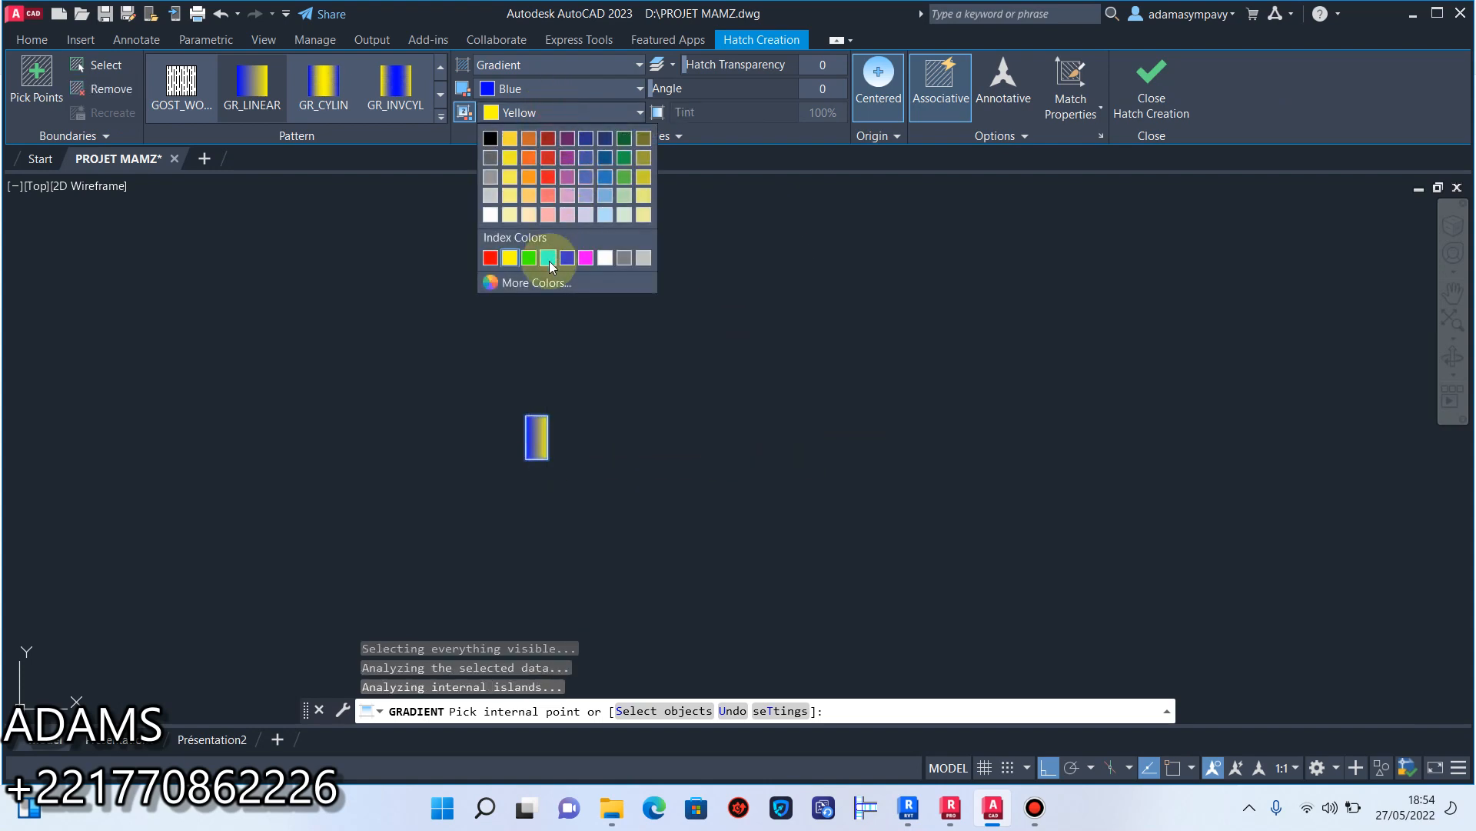
left_click(607, 257)
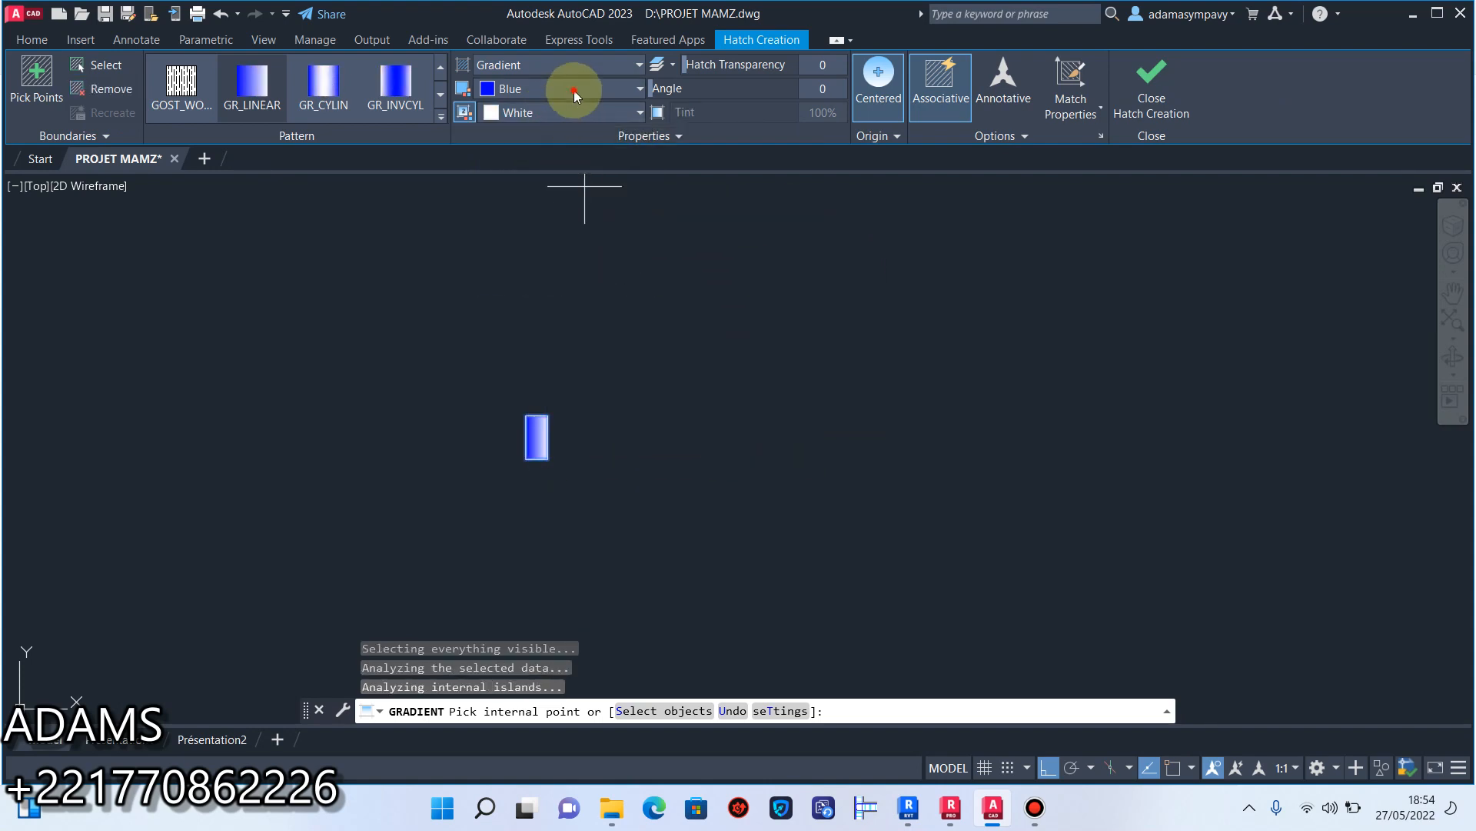
left_click(574, 94)
left_click(608, 238)
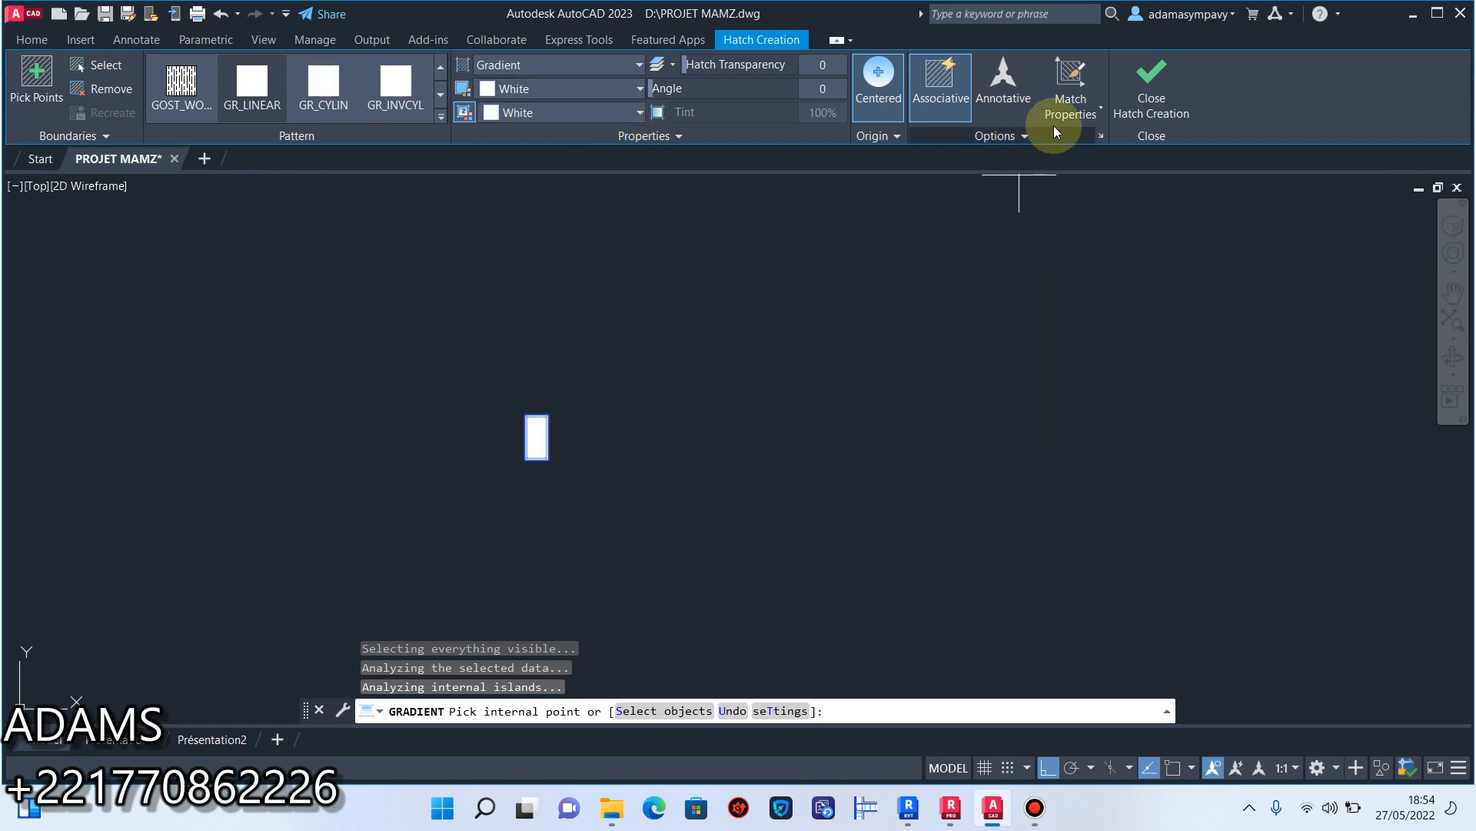
left_click(1146, 86)
Group the rectangle's outline with its white fill and select the group to check it.
scroll(745, 354, "down", 3)
scroll(673, 380, "up", 5)
left_click(784, 304)
left_click(505, 514)
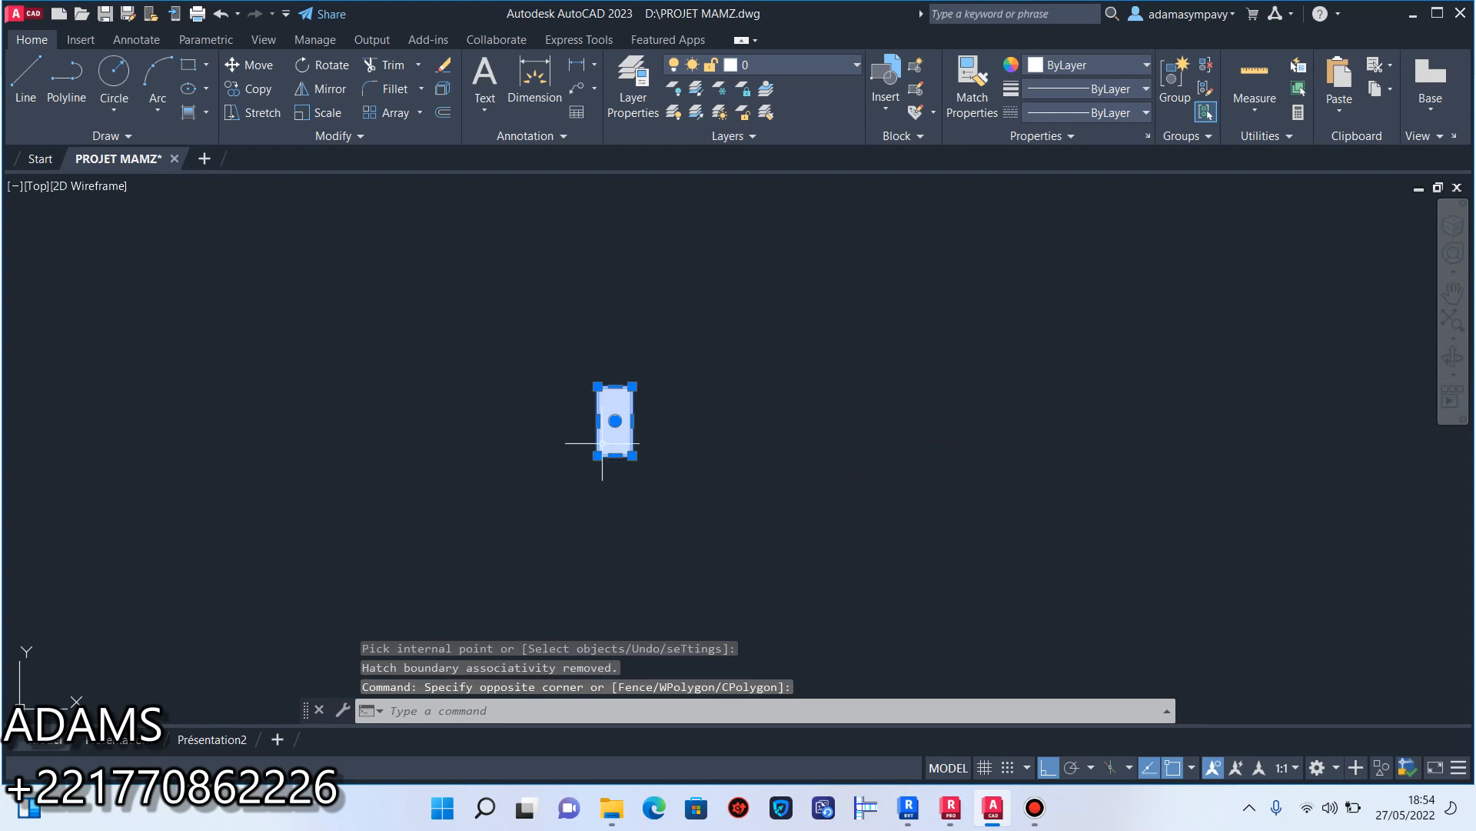
right_click(605, 442)
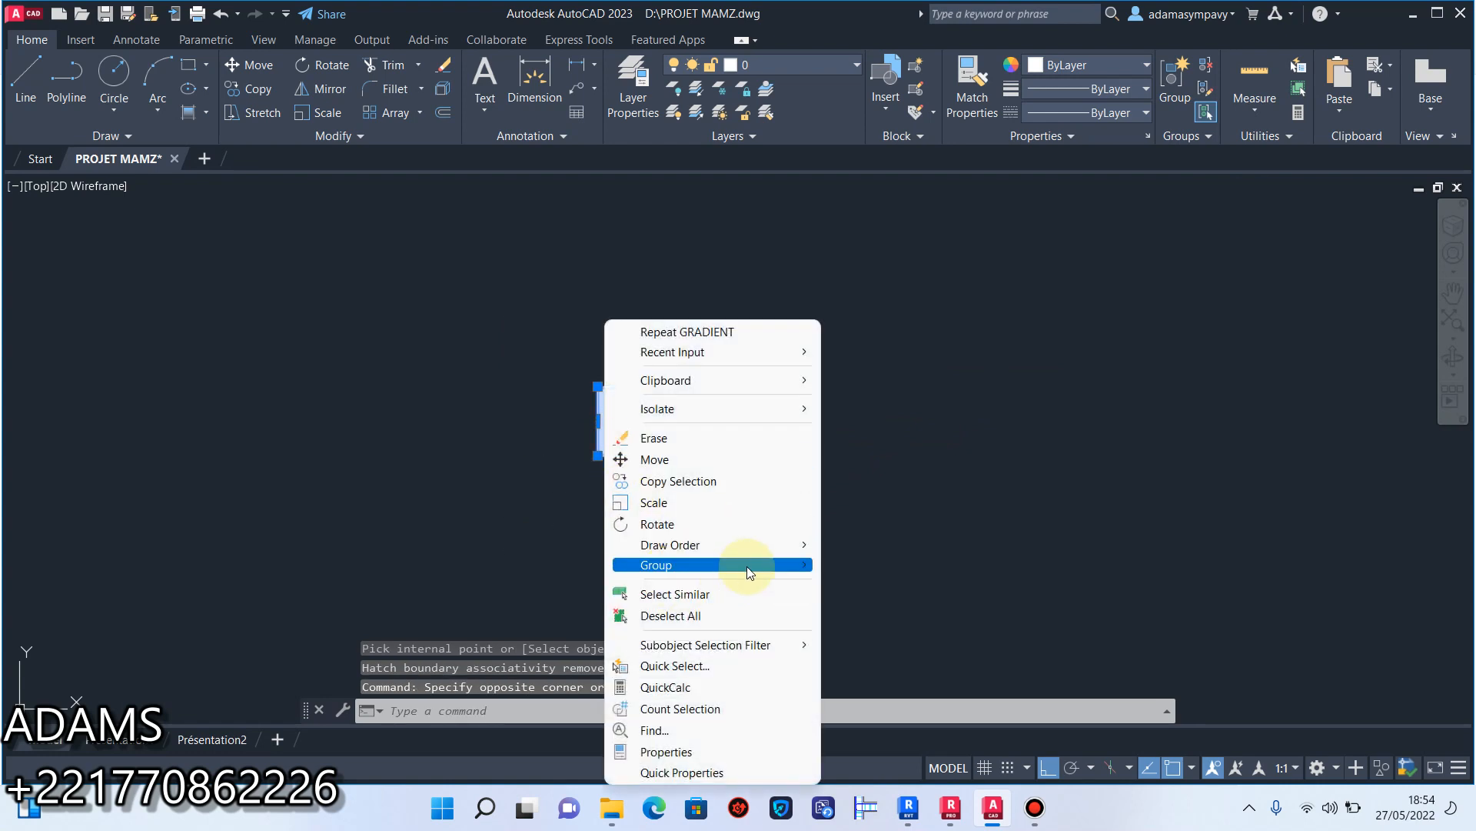
left_click(872, 564)
left_click(746, 317)
left_click(512, 497)
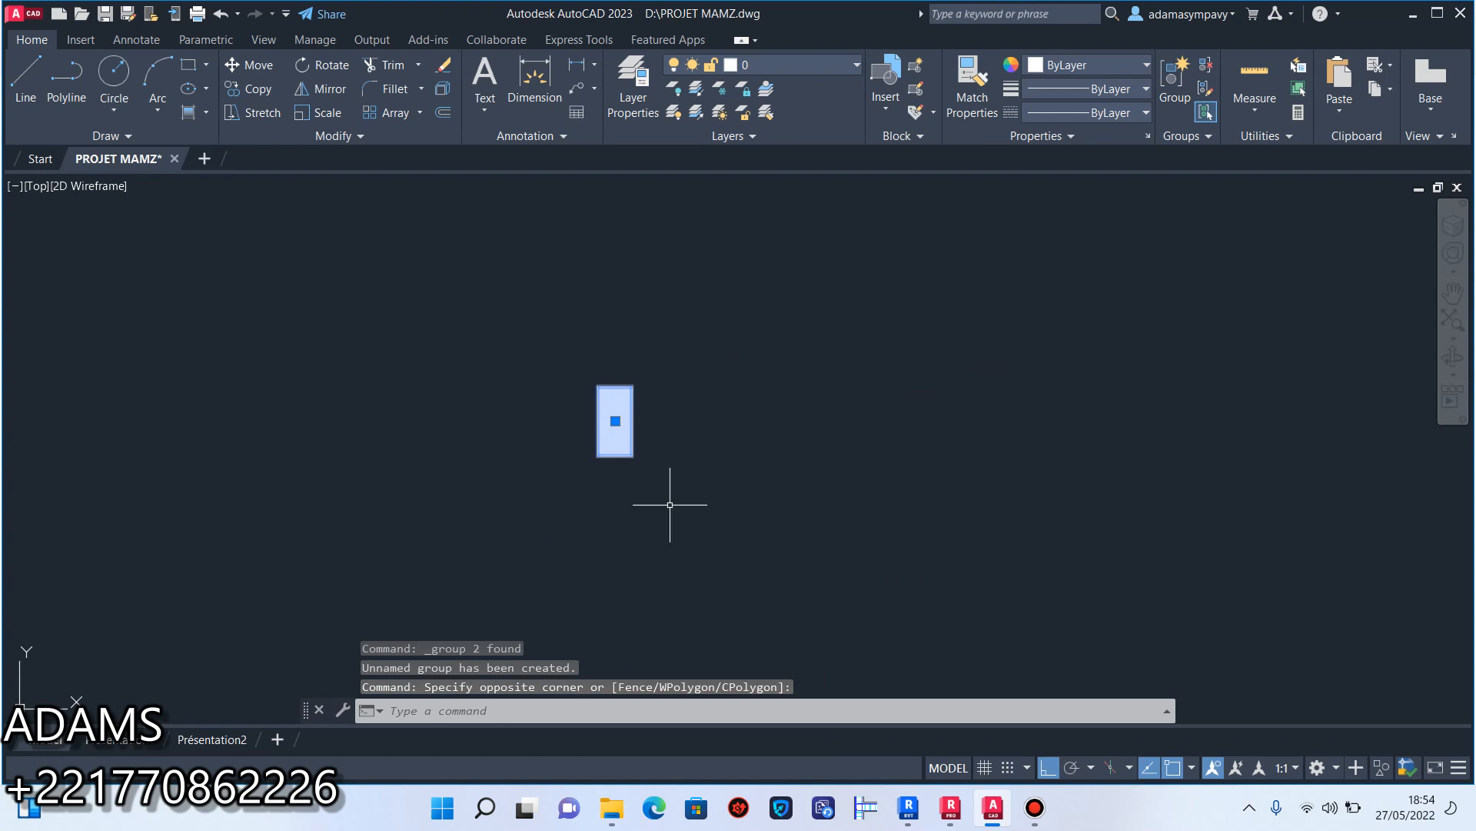
key("Escape")
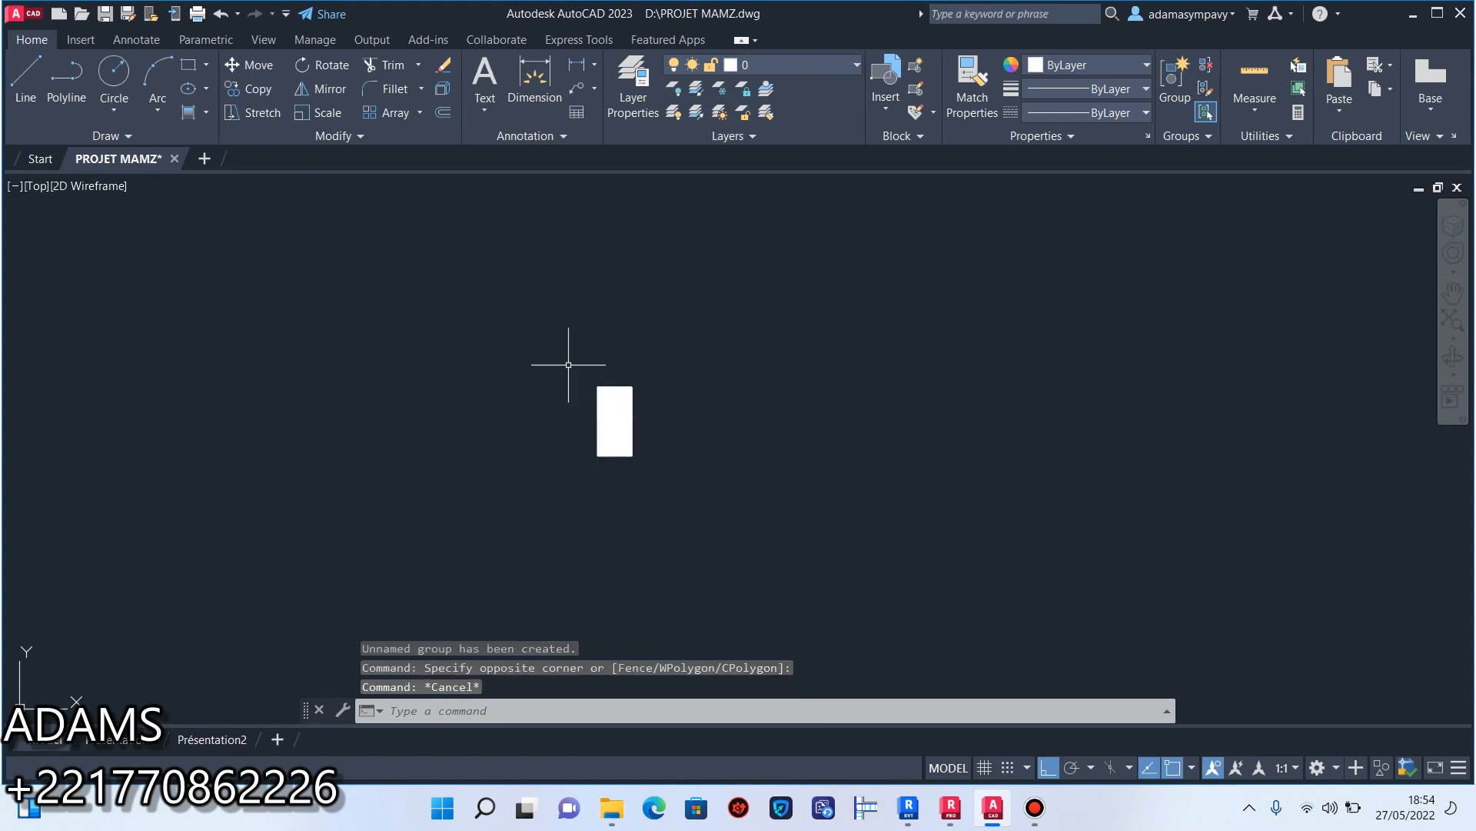
Undo the grouping and check that the rectangle's outline can be selected on its own.
left_click(222, 15)
scroll(588, 360, "up", 4)
left_click(641, 425)
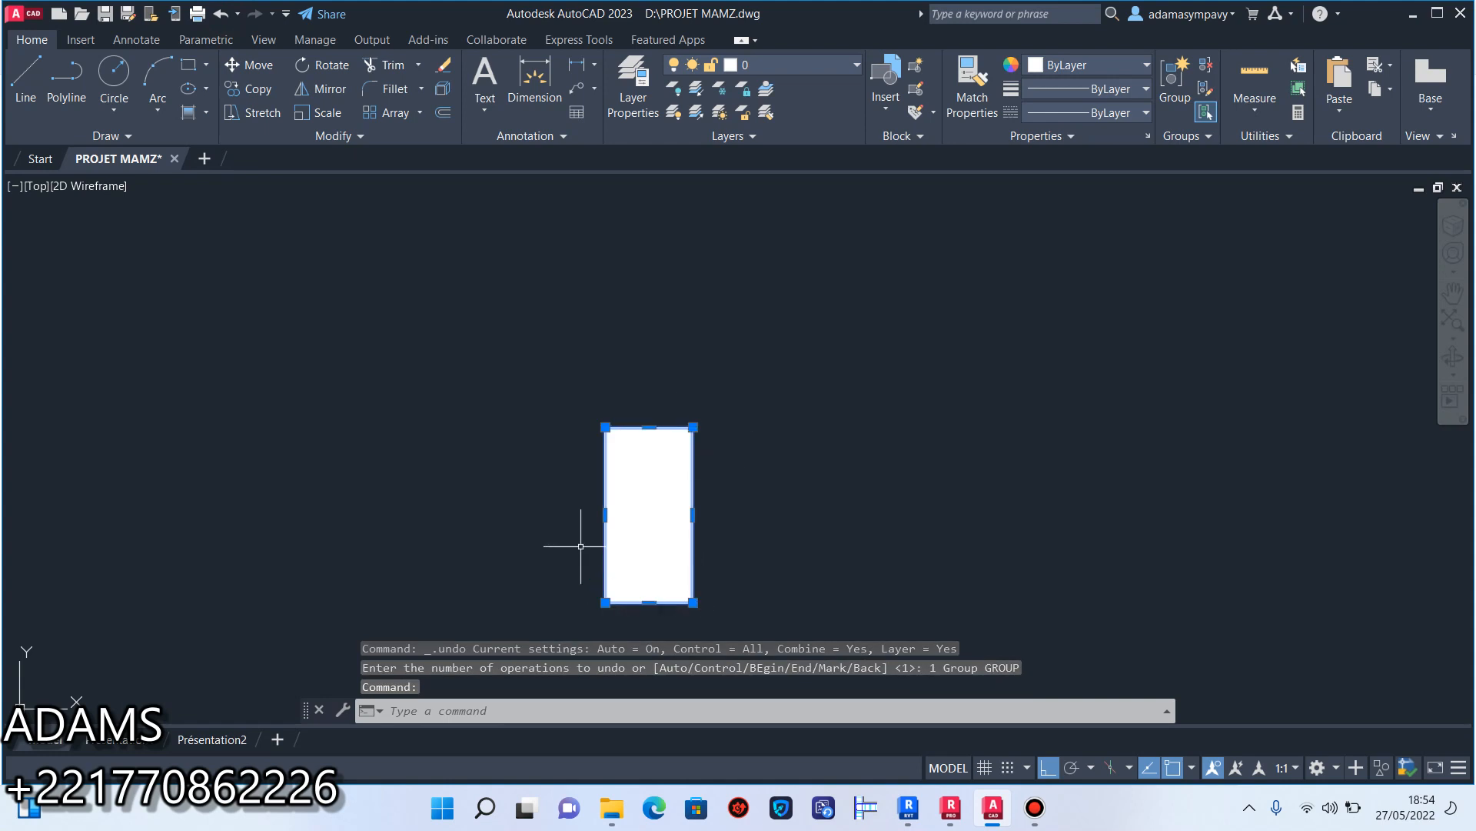
scroll(662, 388, "down", 4)
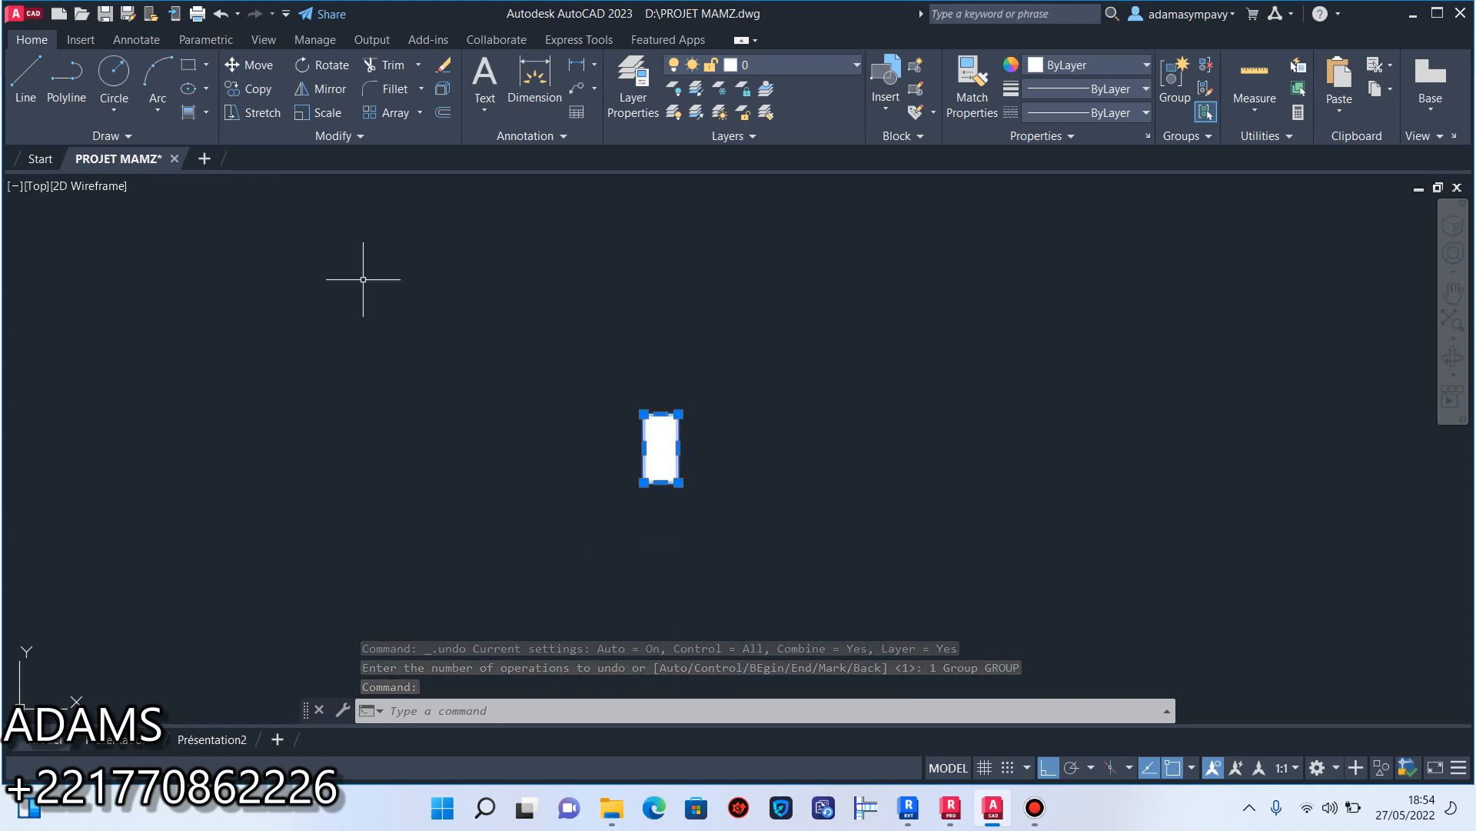
key("Escape")
left_click(208, 114)
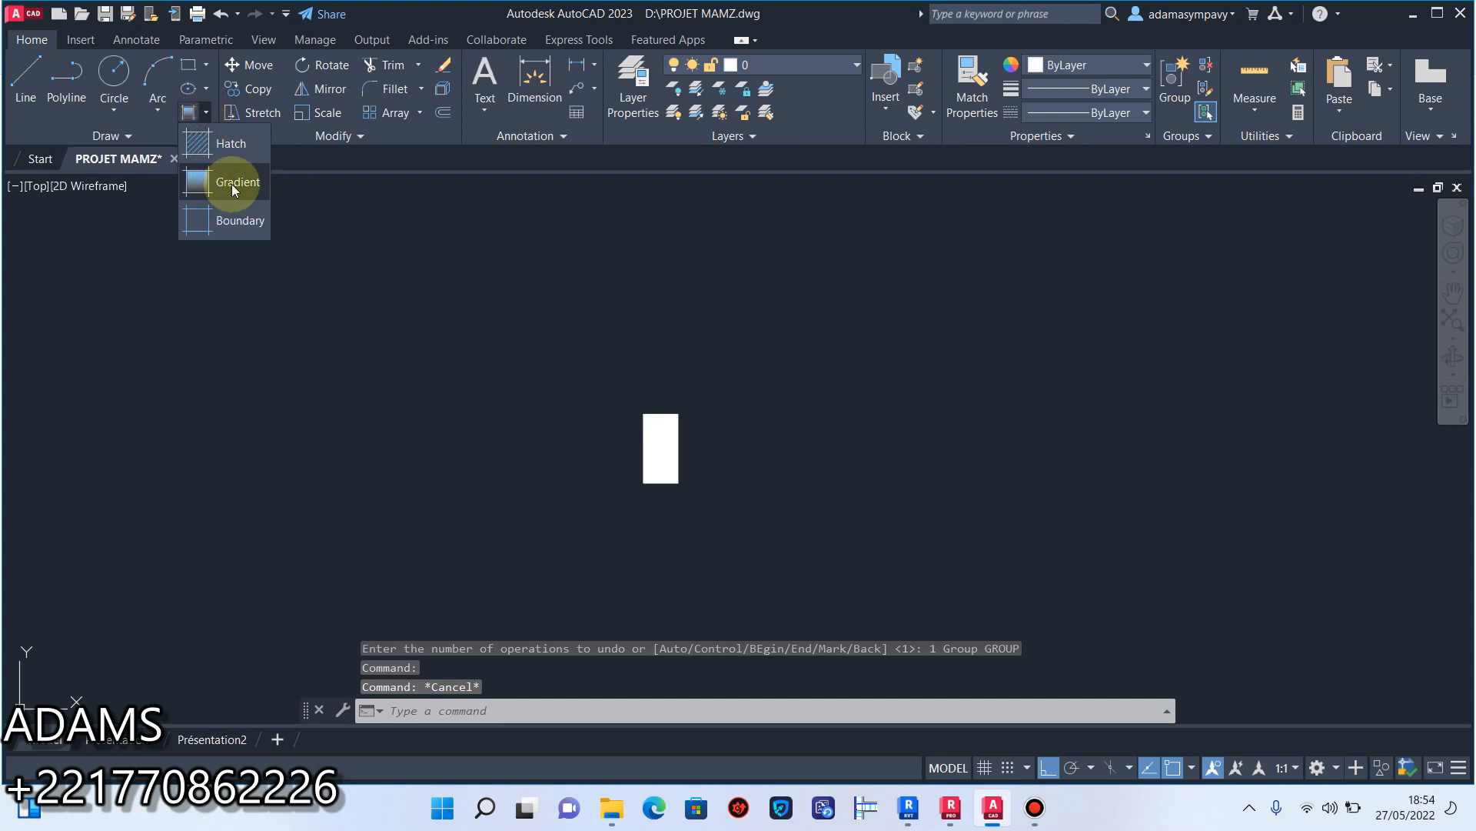
left_click(233, 183)
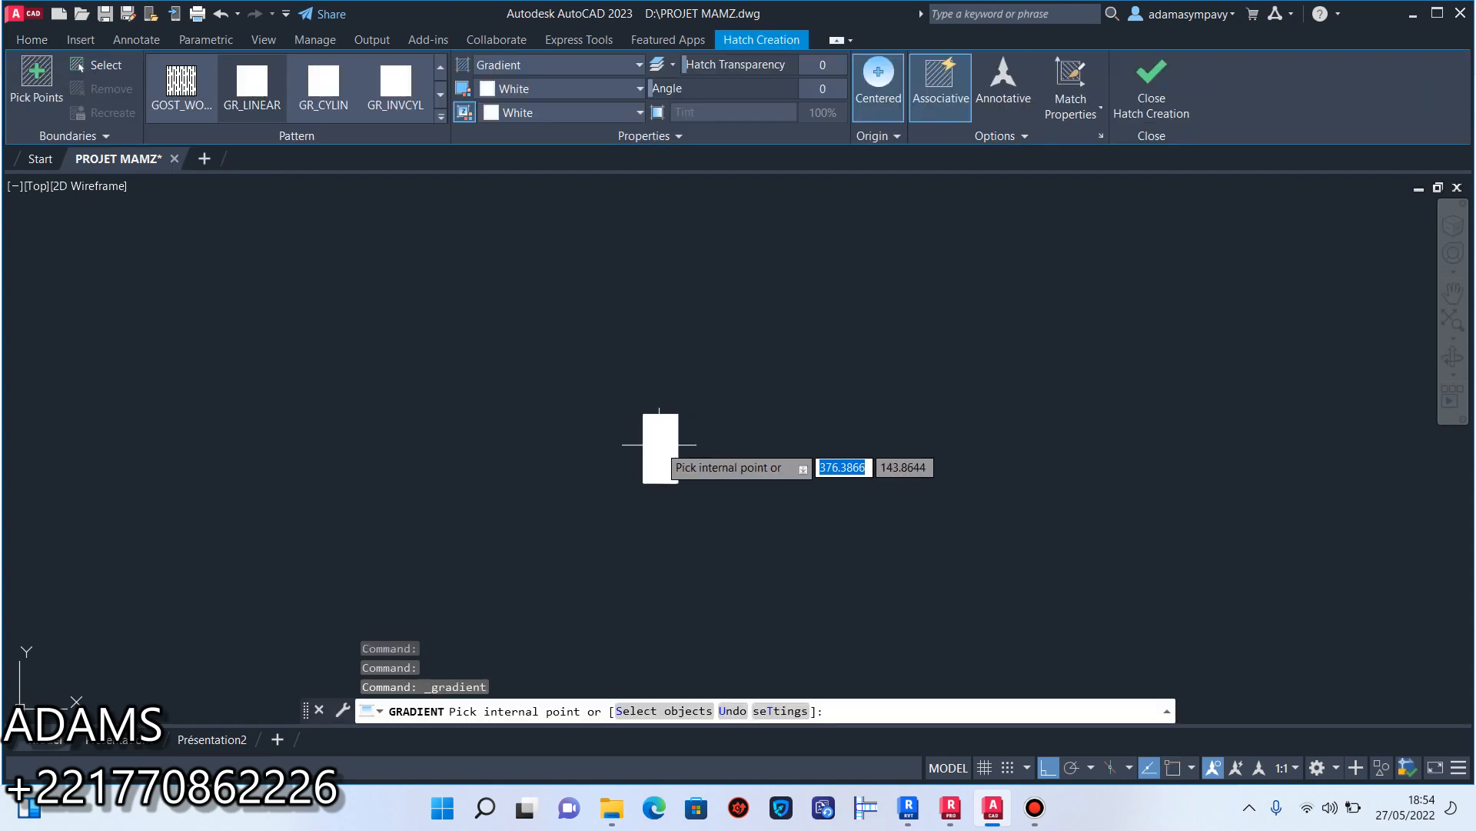
key("Escape")
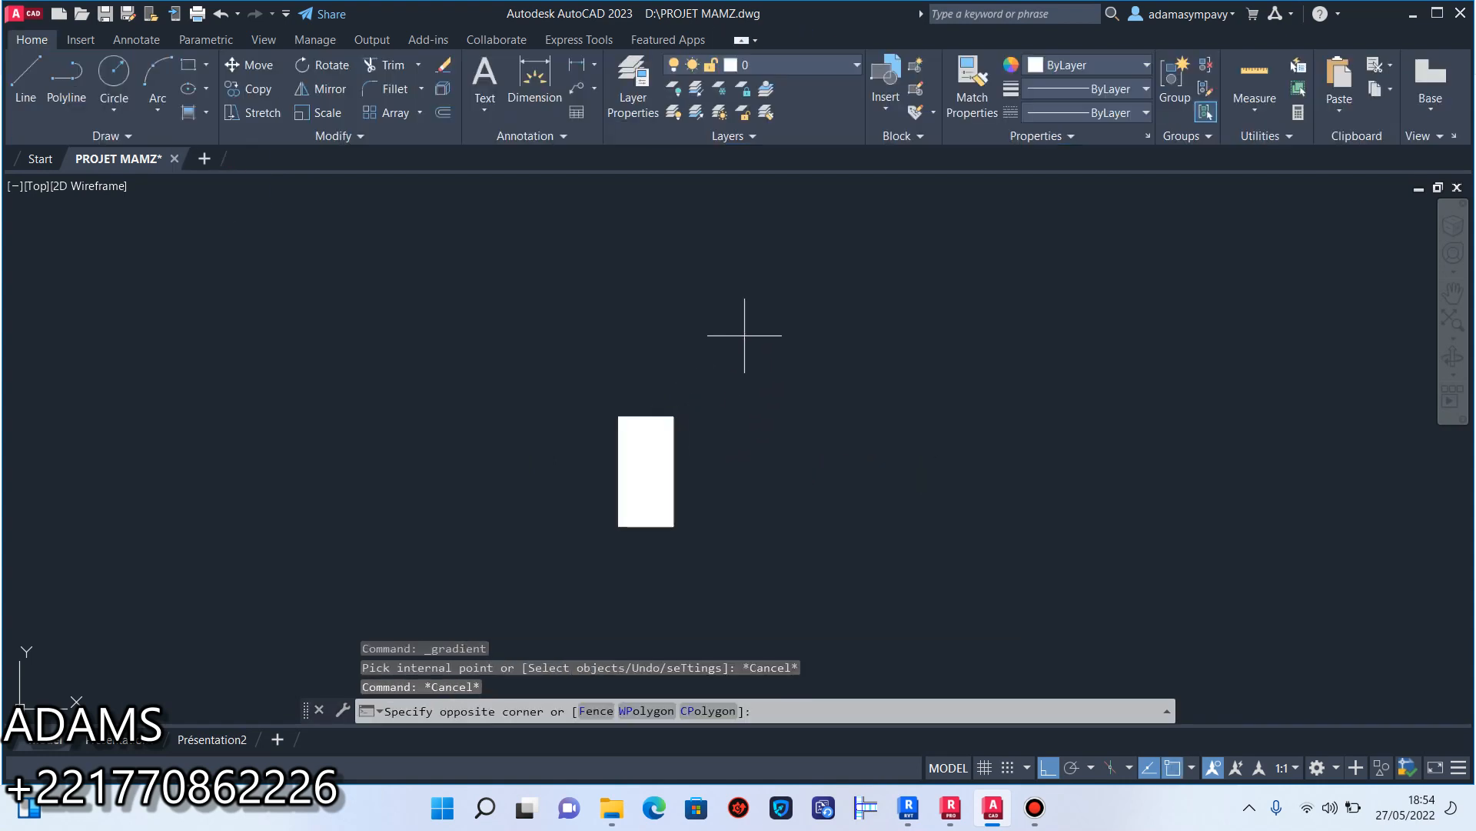
Select the rectangle's outline and white fill together and group them, then test the selection.
left_click(748, 333)
left_click(634, 532)
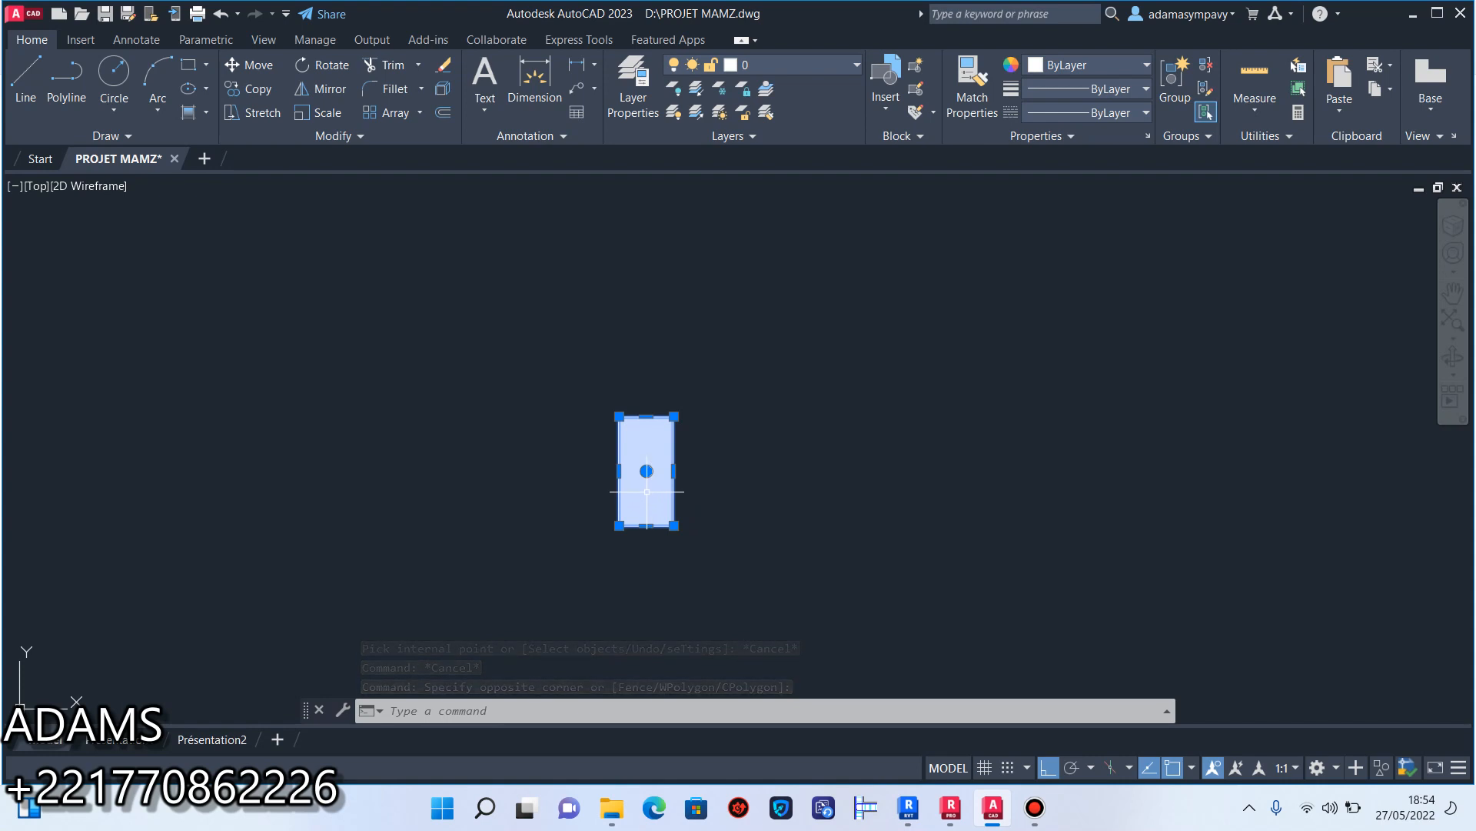
left_click(783, 327)
left_click(533, 596)
right_click(646, 513)
mouse_move(784, 295)
left_click(943, 305)
left_click(778, 385)
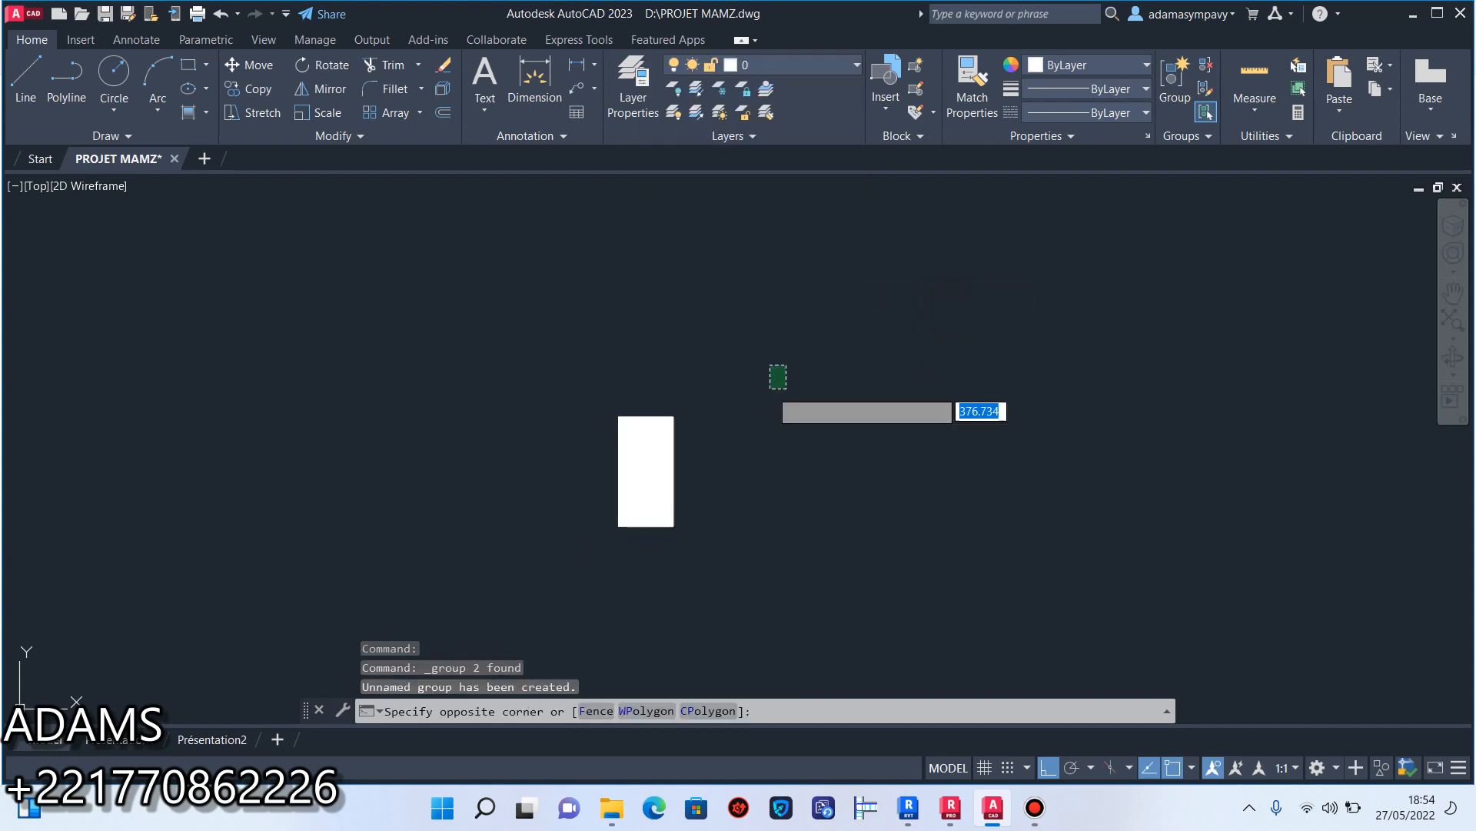
left_click(551, 578)
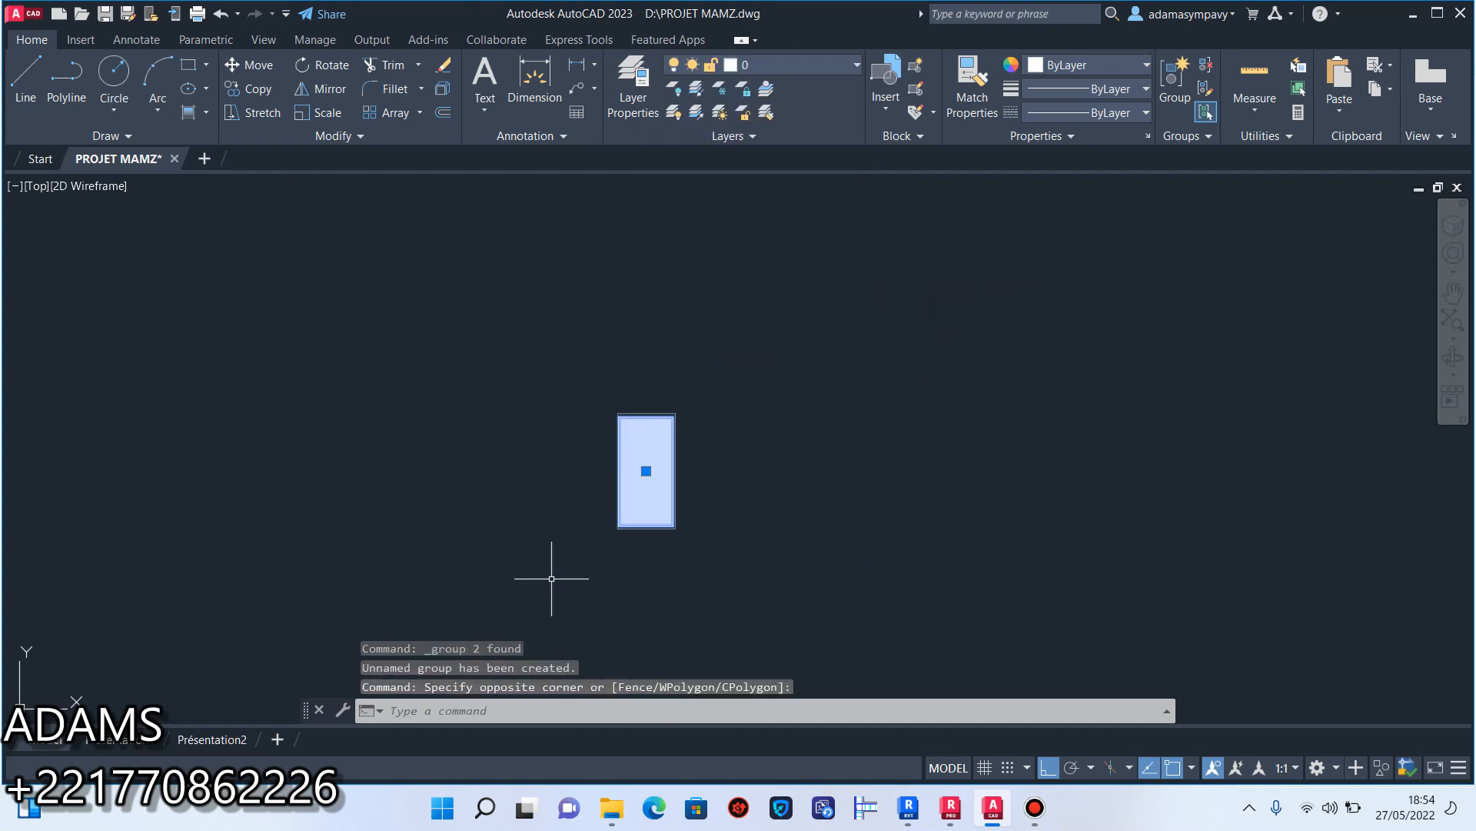
Ungroup the filled rectangle and select the white fill separately.
right_click(652, 498)
mouse_move(800, 280)
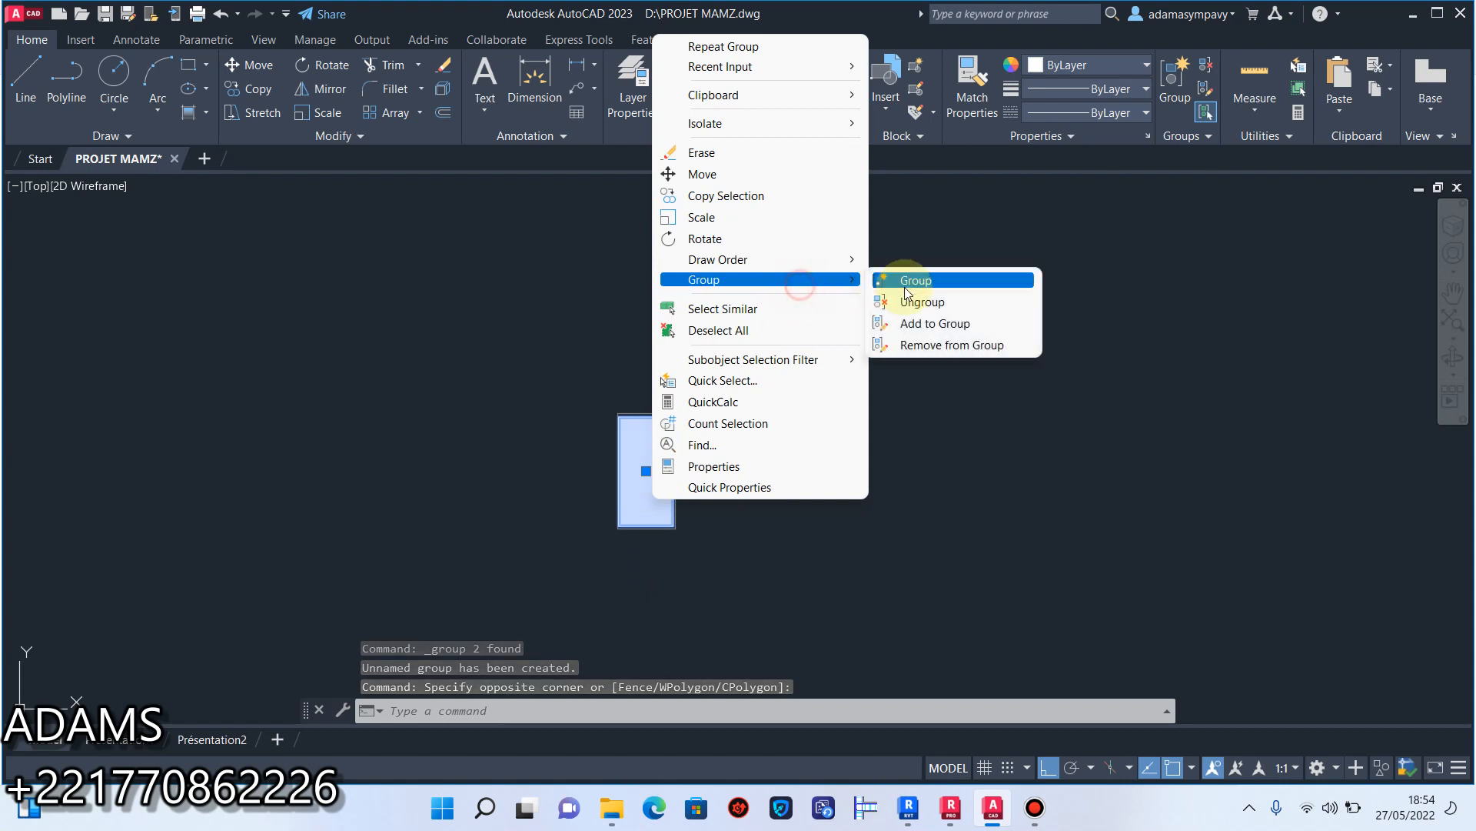
left_click(941, 304)
left_click(811, 464)
left_click(666, 478)
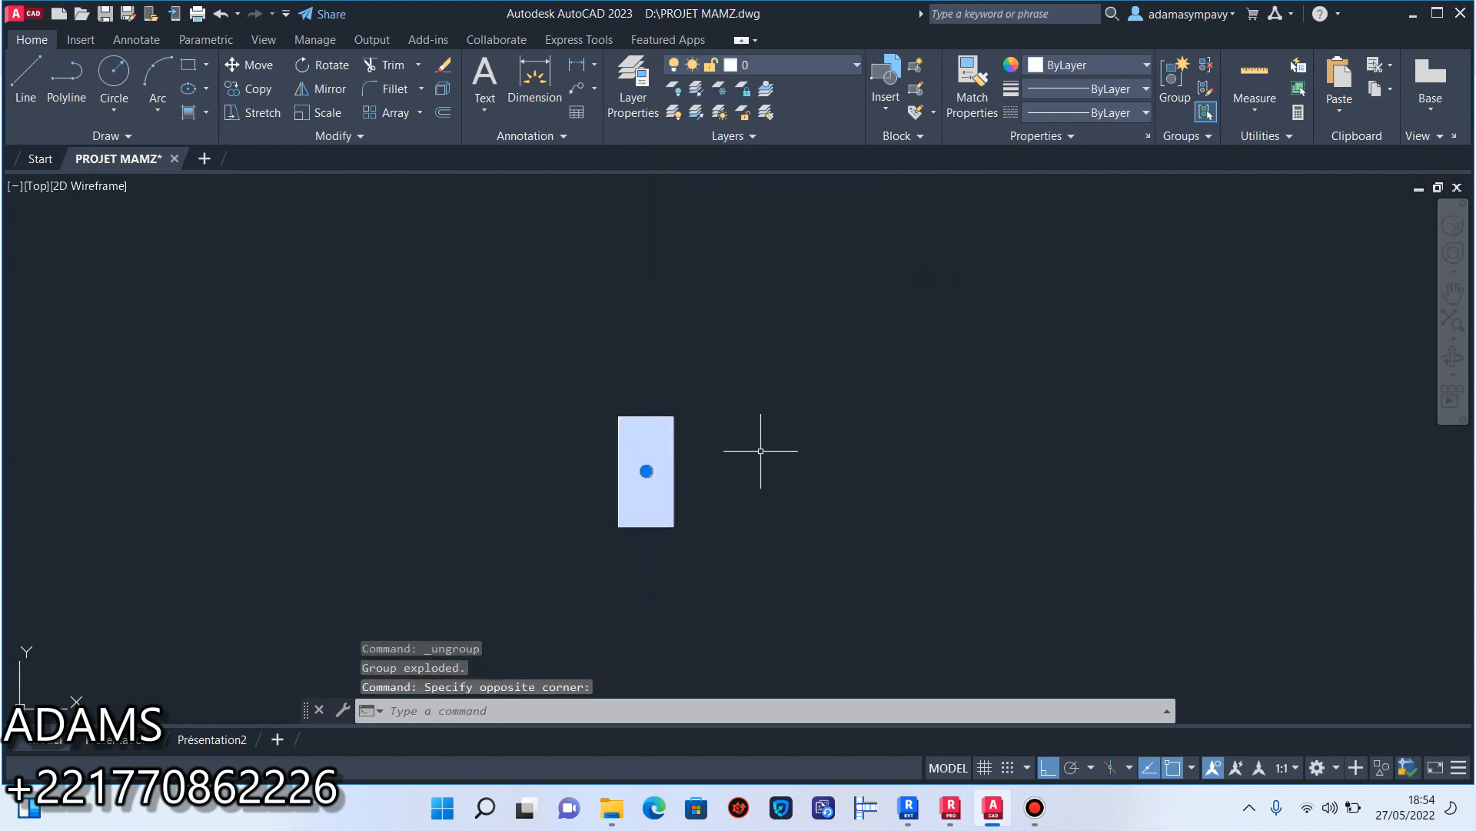
Select both the outline and the white fill and combine them into one group.
left_click(821, 297)
left_click(570, 566)
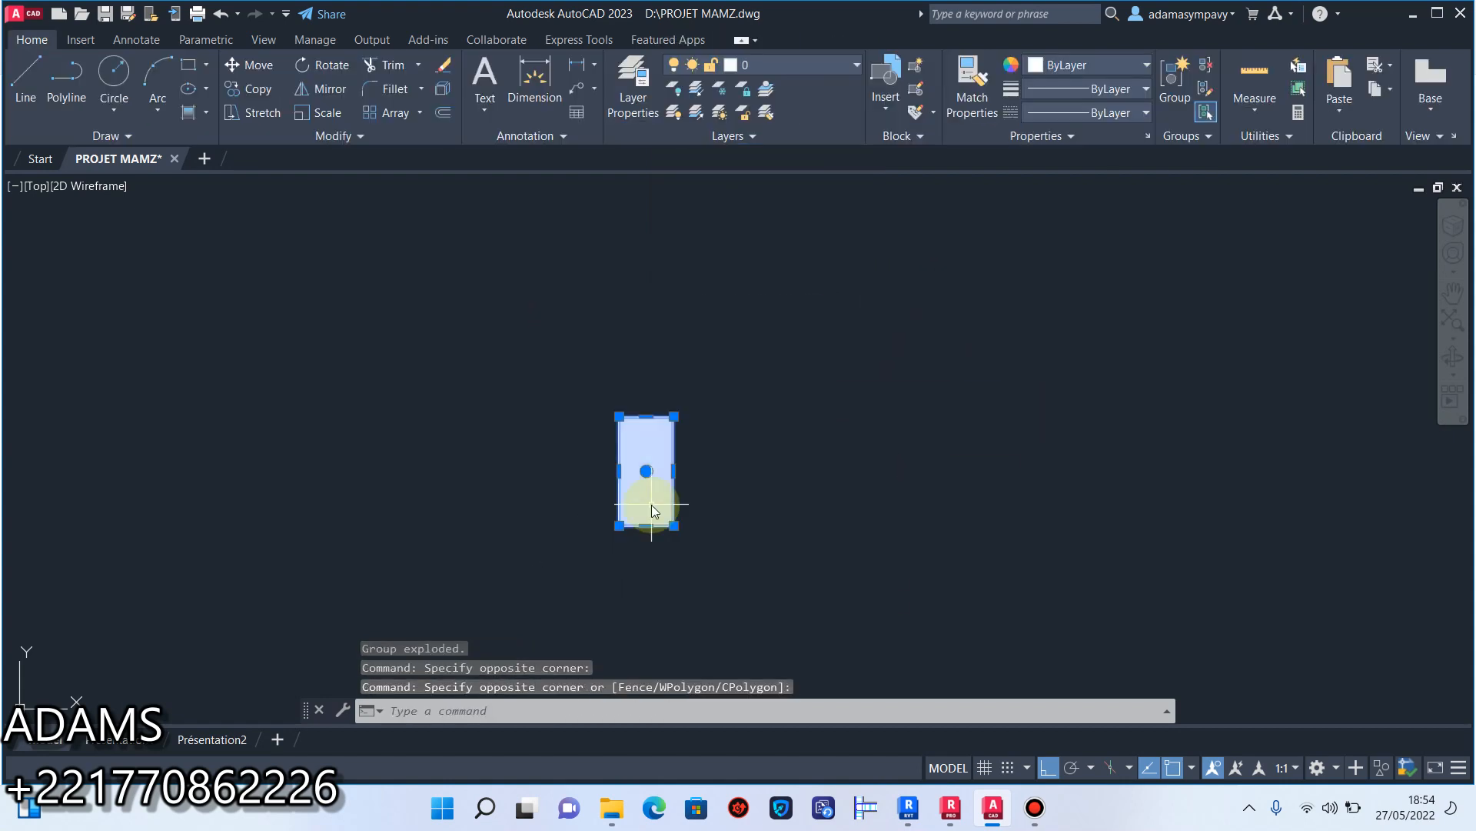
right_click(652, 504)
left_click(896, 284)
Copy the grouped rectangle from its lower-left corner to the circled outer corner at the left end of beam L1.
left_click(801, 315)
left_click(615, 517)
left_click(249, 88)
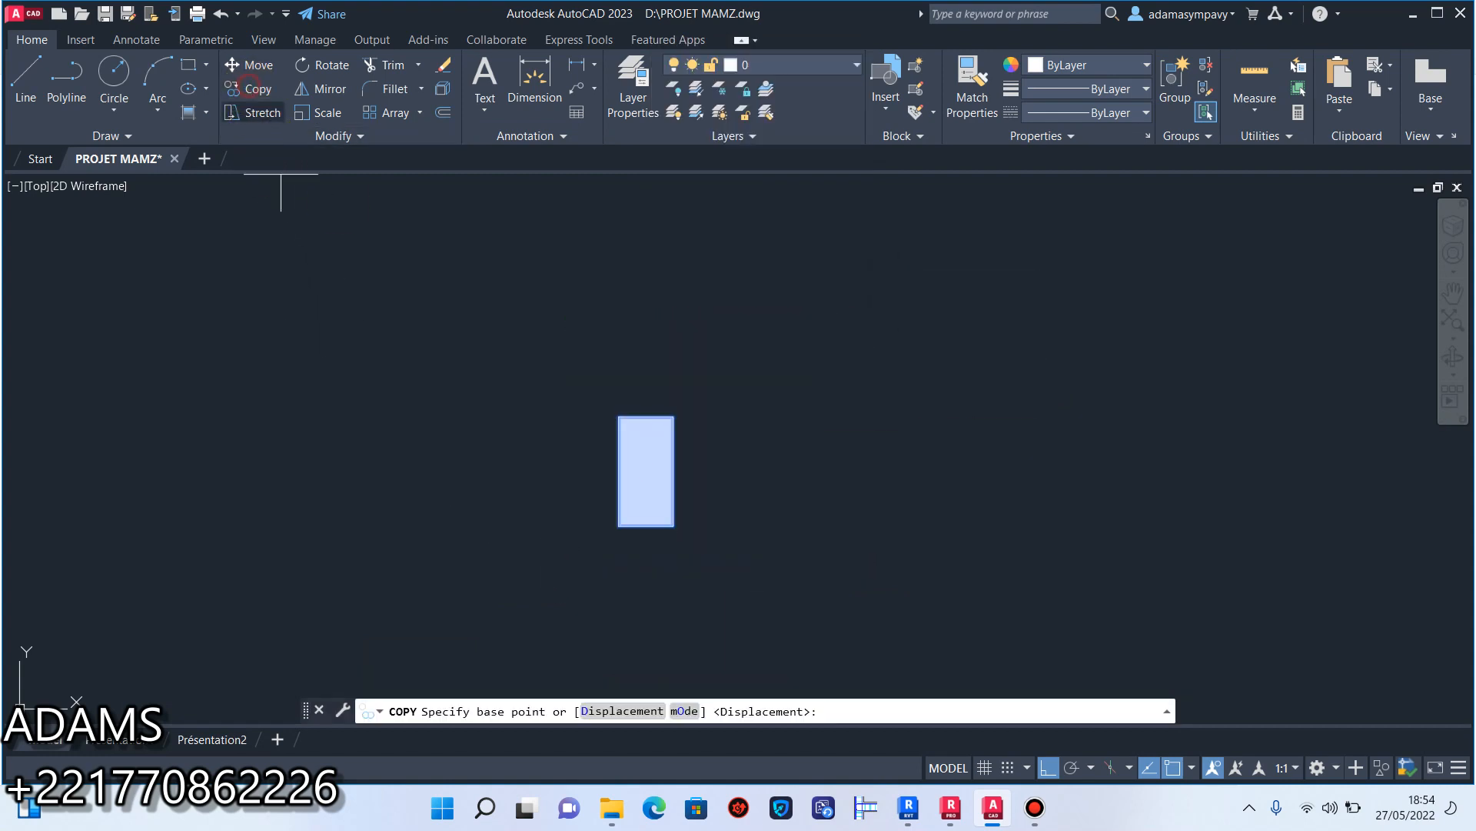
left_click(624, 513)
scroll(602, 518, "down", 10)
middle_click_drag(846, 558, 684, 294)
scroll(774, 432, "up", 12)
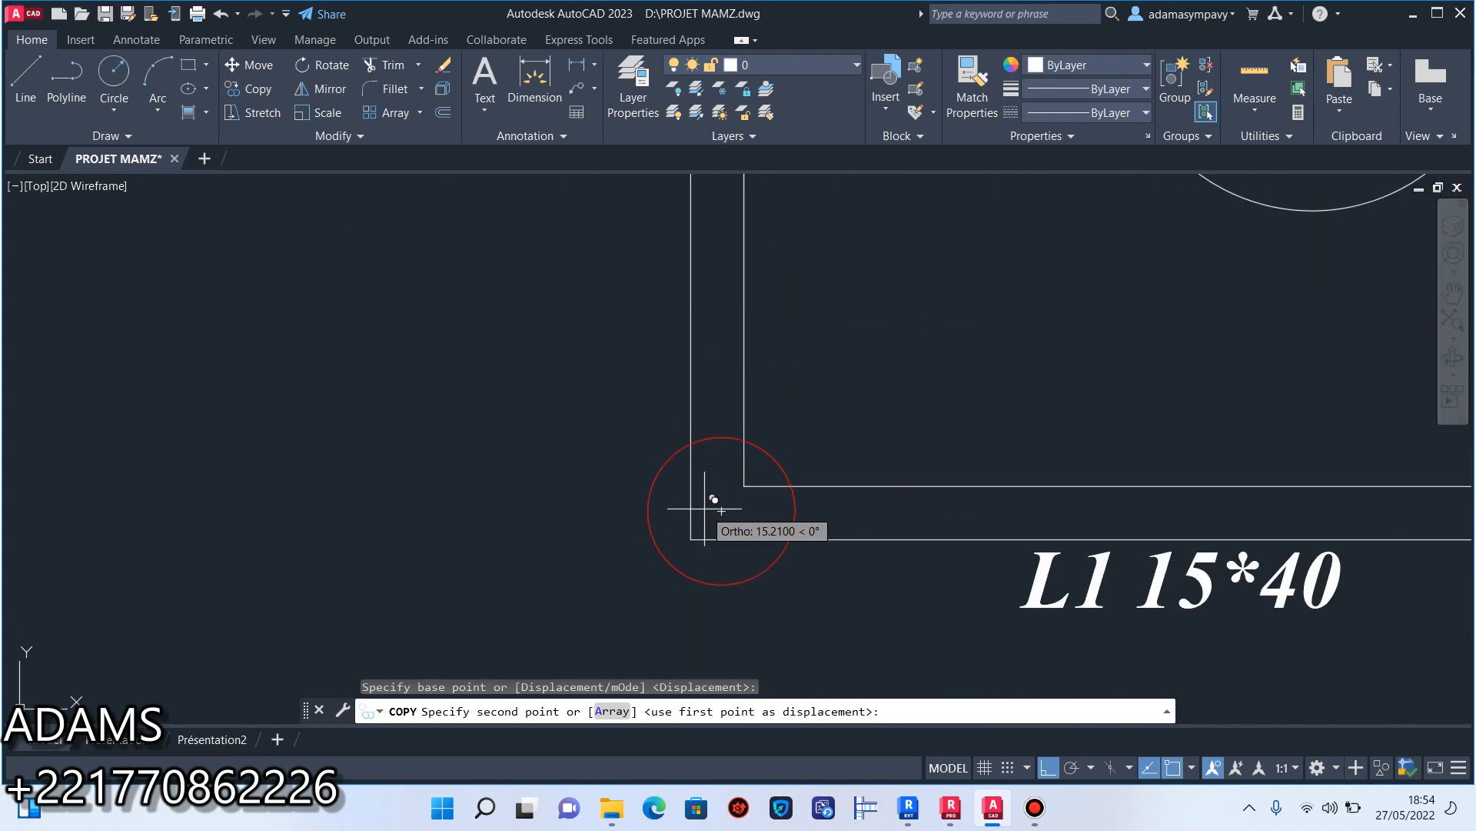
left_click(699, 528)
Place another copy of the filled rectangle at the circled junction at the right end of beam L11.
scroll(654, 535, "down", 10)
scroll(876, 539, "up", 10)
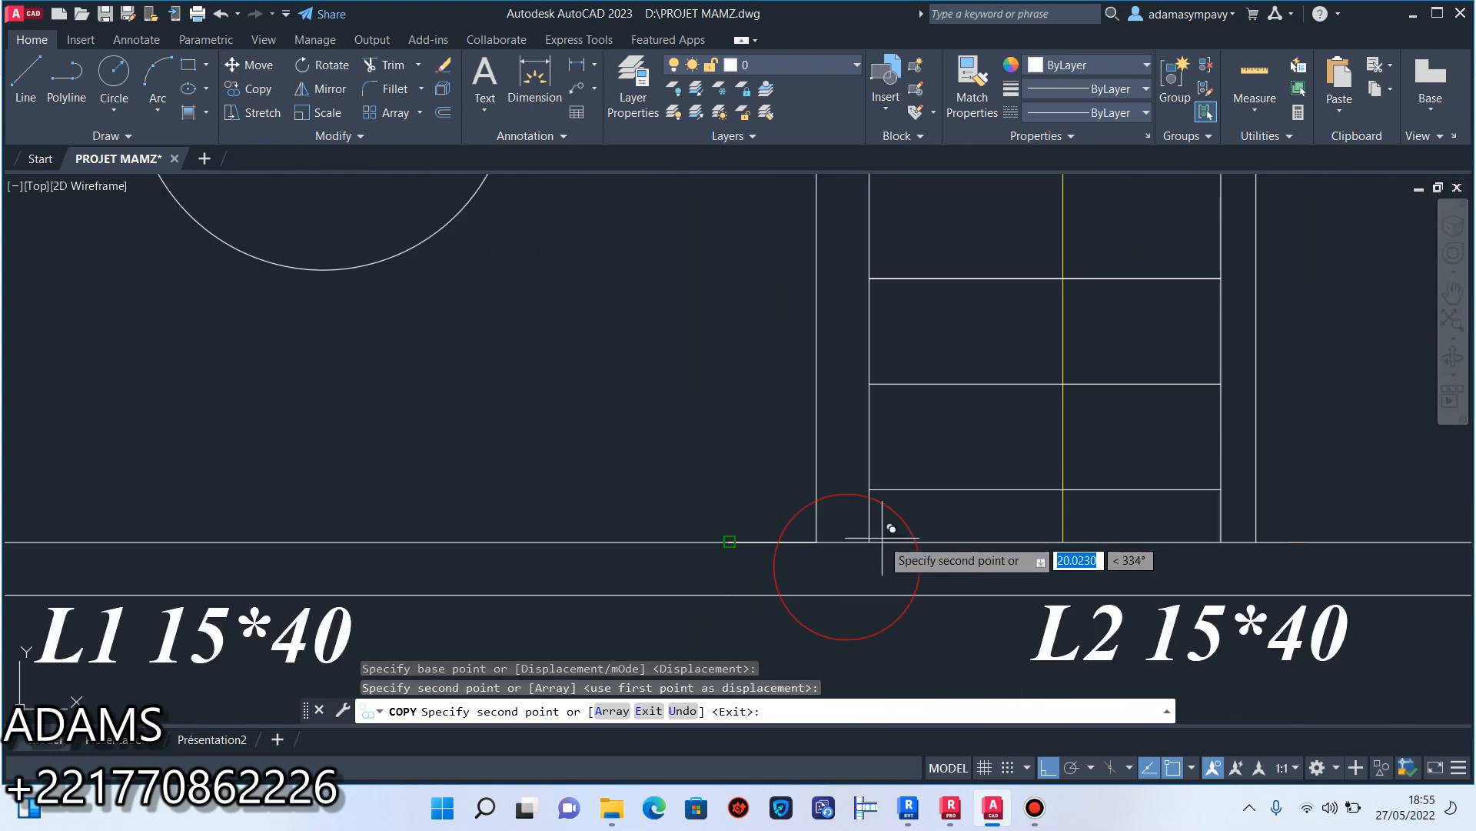
scroll(819, 546, "down", 8)
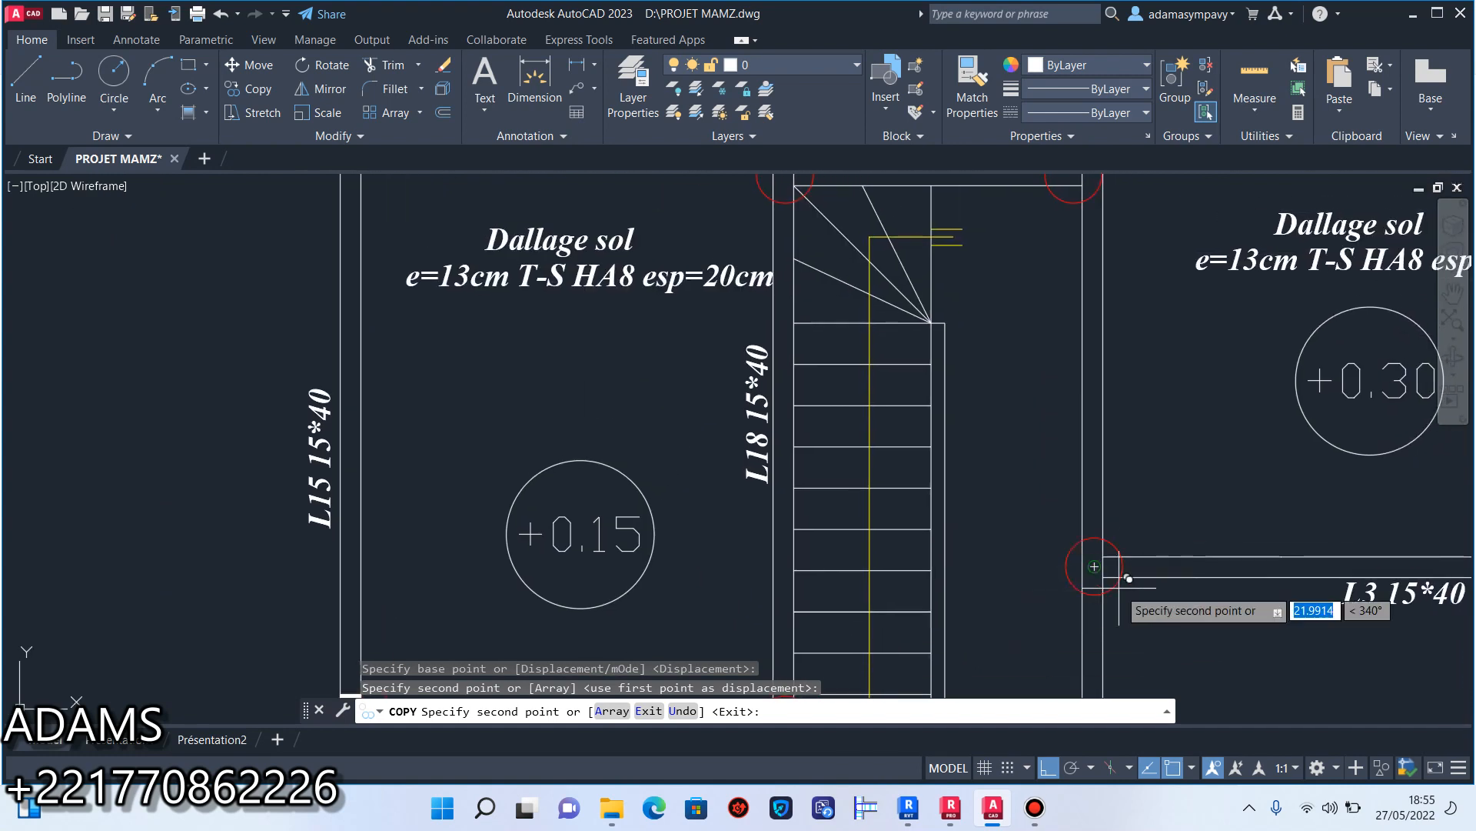
scroll(1138, 385, "up", 6)
scroll(892, 531, "down", 2)
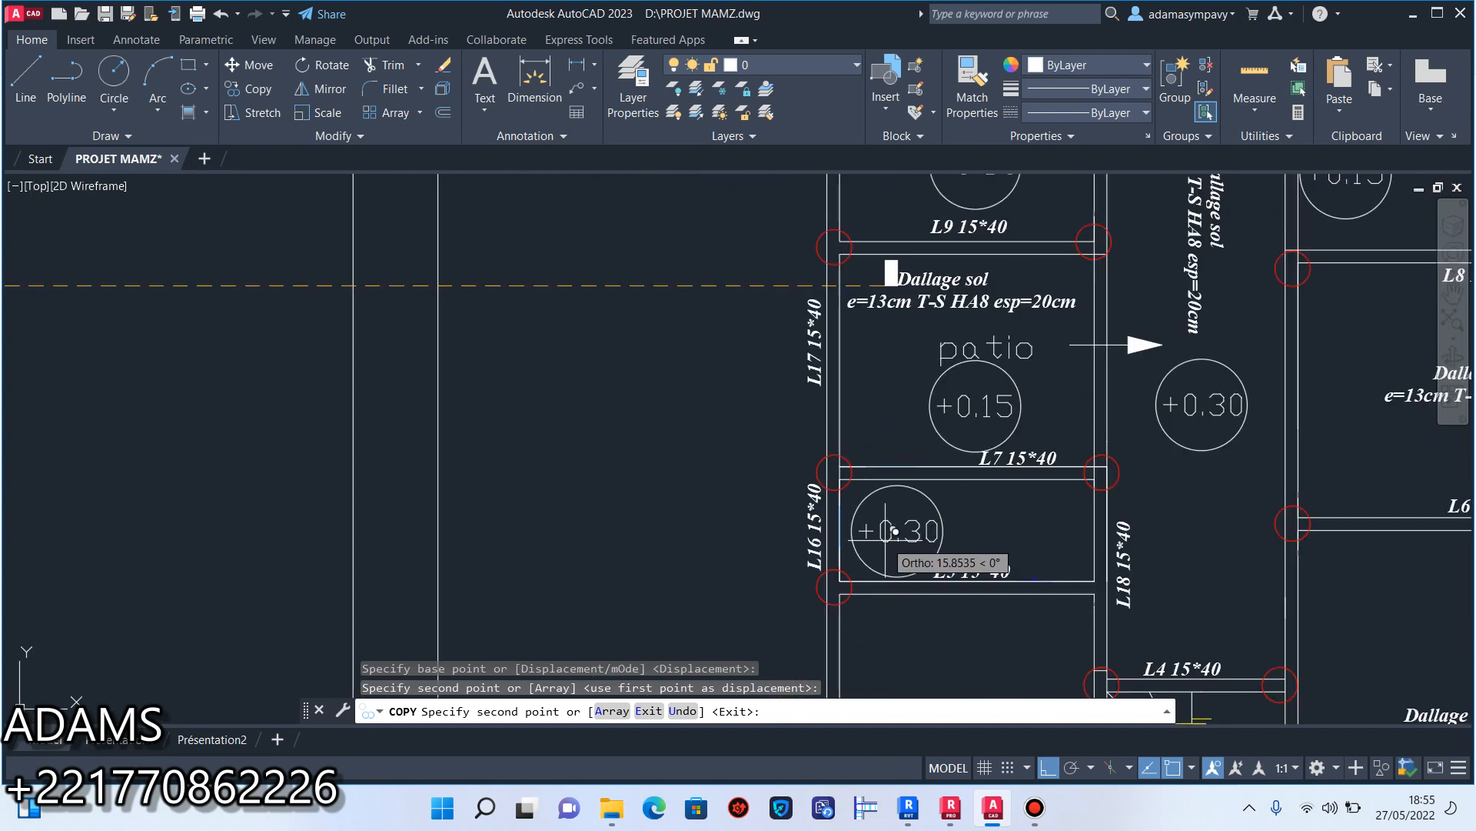
scroll(989, 569, "down", 5)
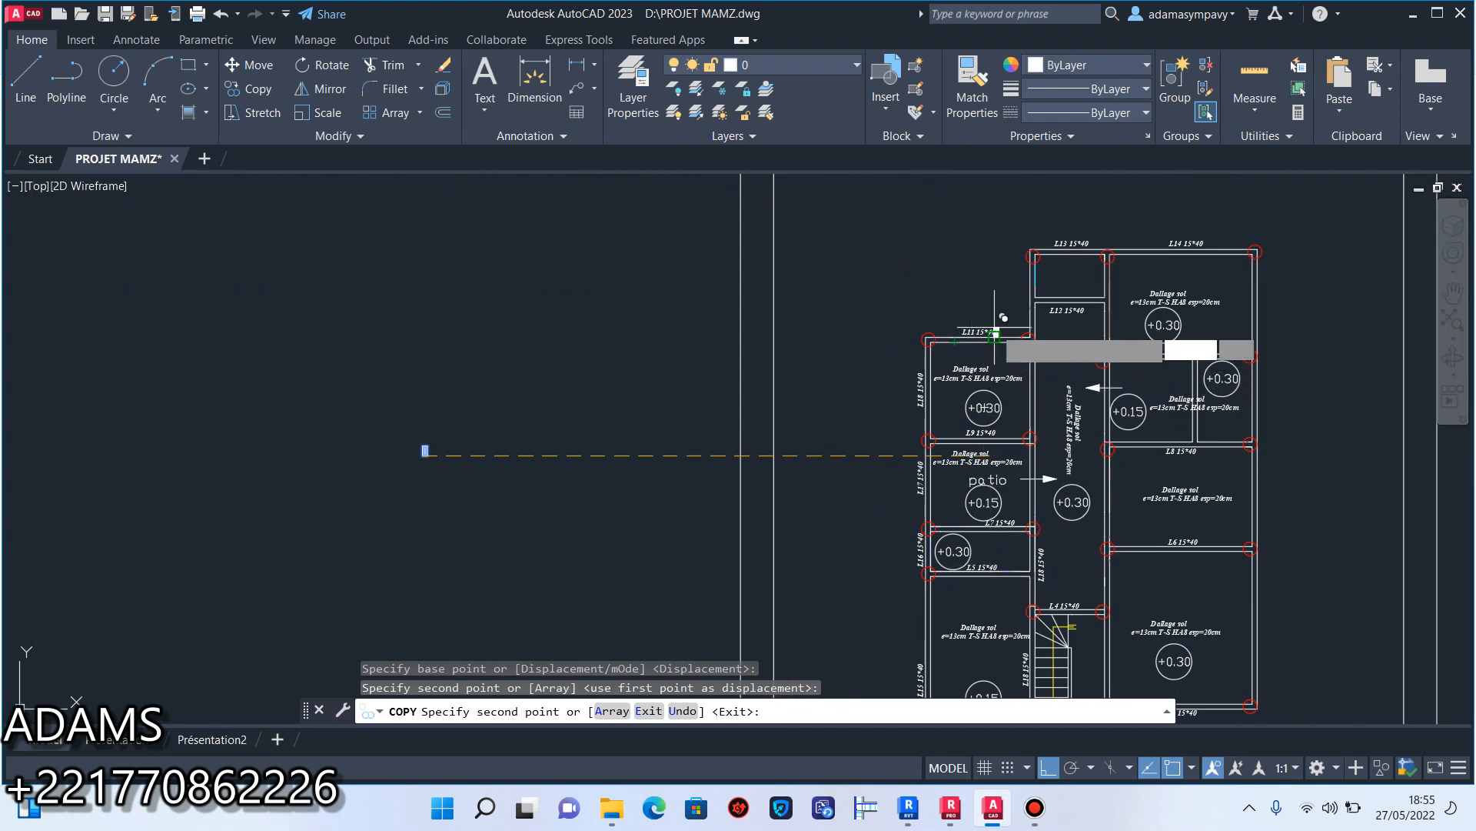
scroll(1036, 300, "up", 8)
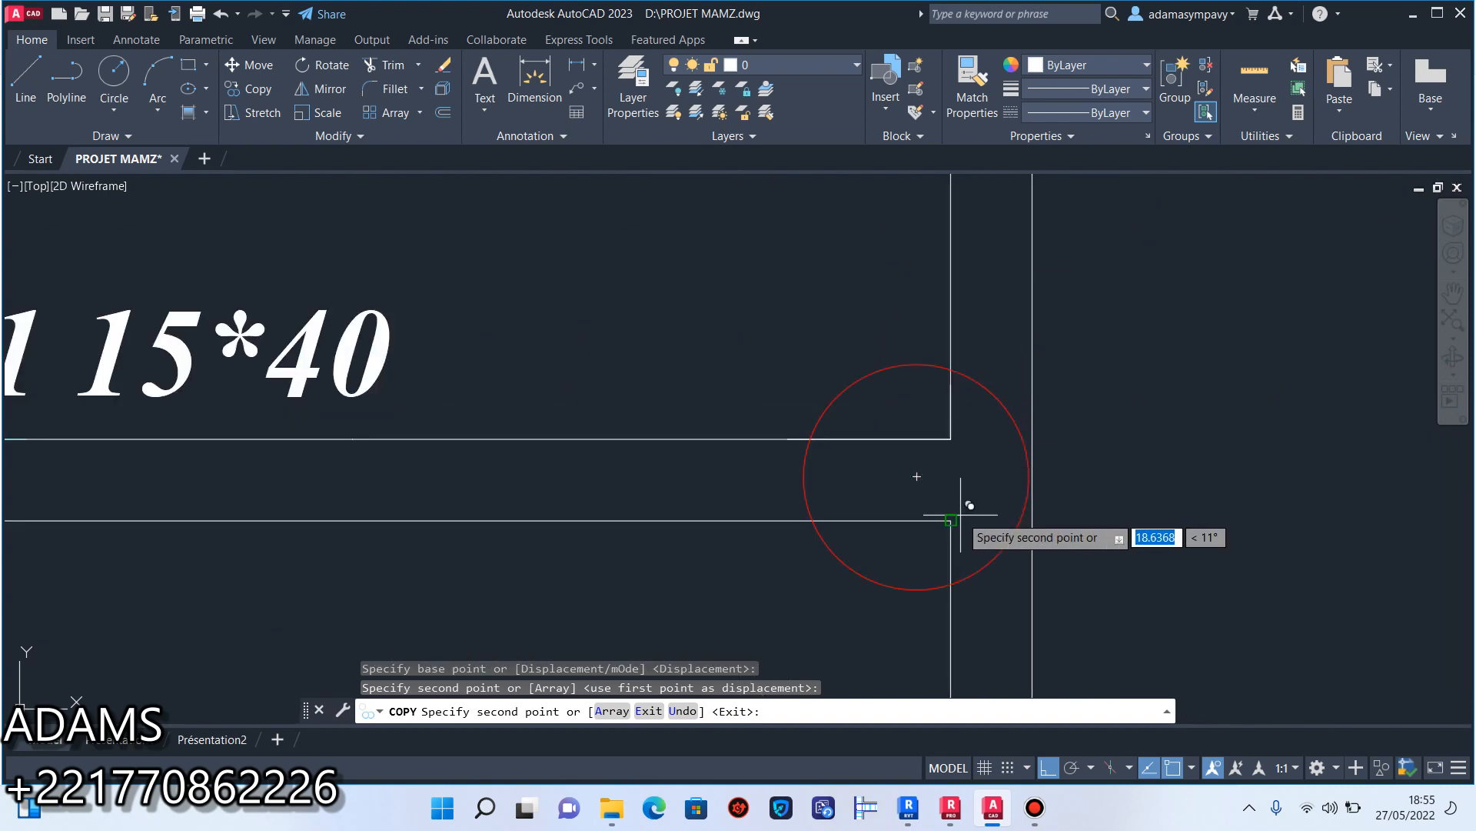
scroll(954, 515, "down", 8)
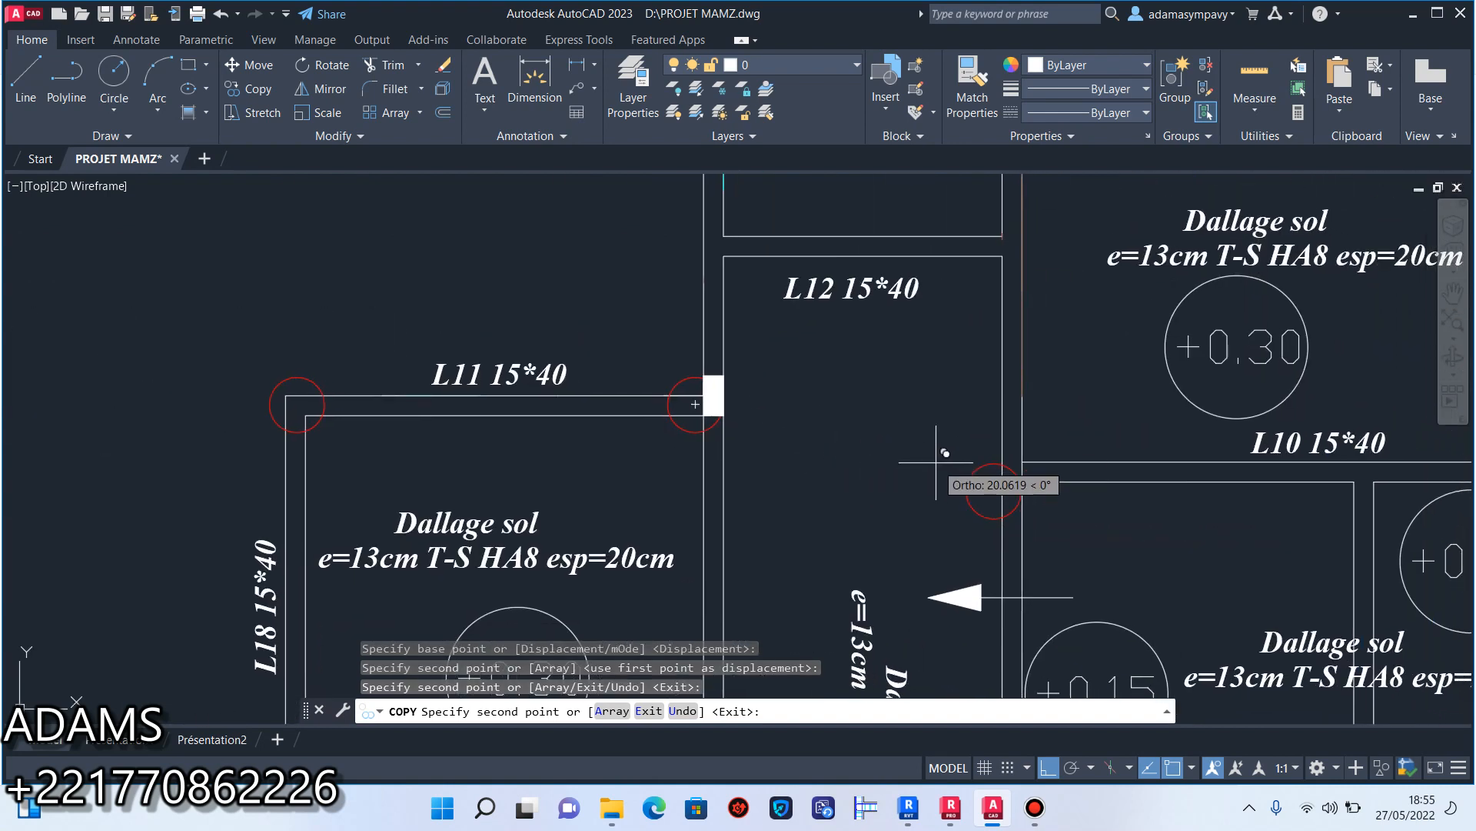
Place copies of the filled rectangle at the left and right ends of beam L10 and end the copying.
scroll(988, 465, "up", 8)
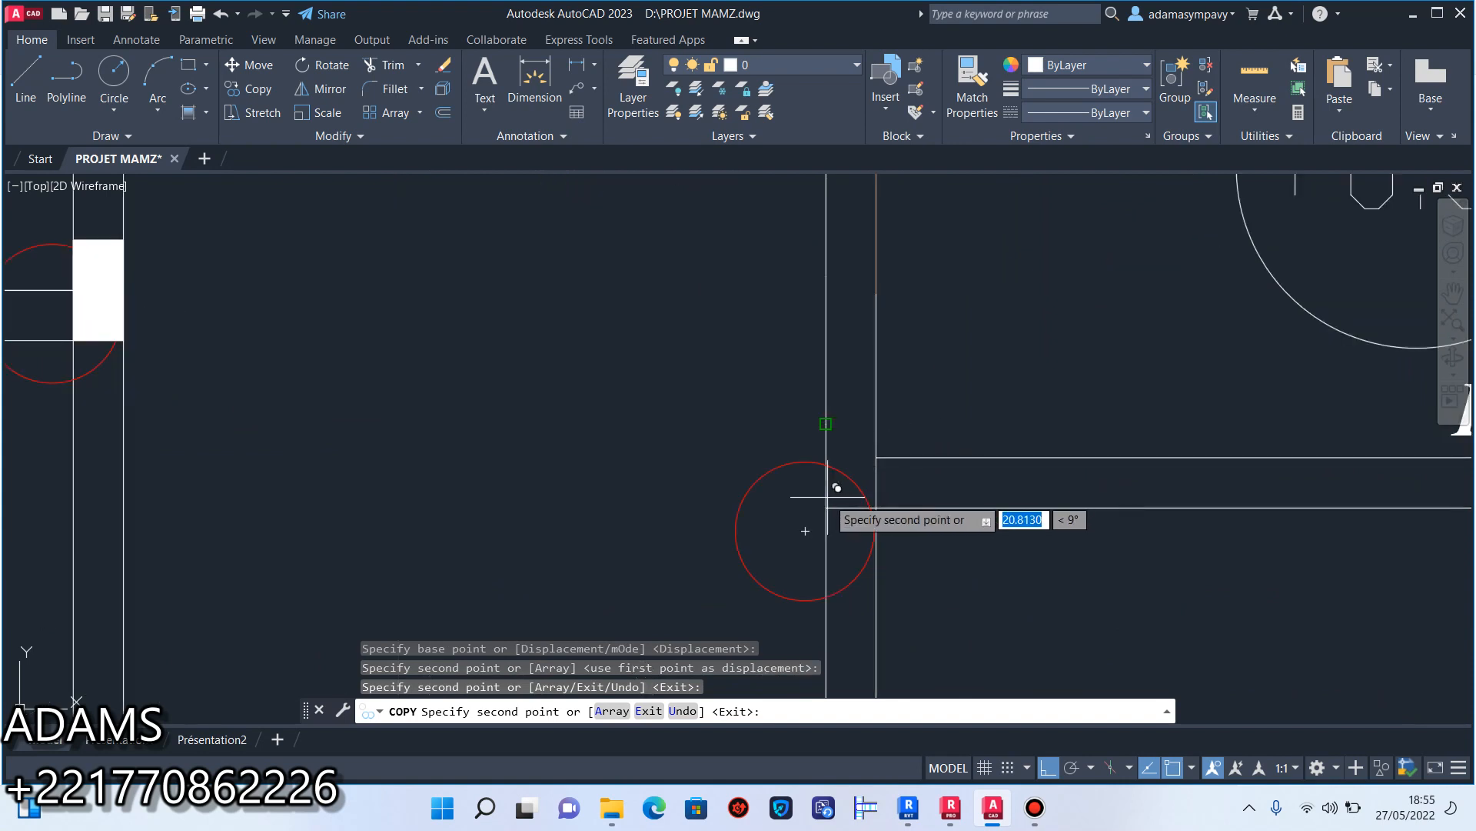
scroll(826, 507, "down", 8)
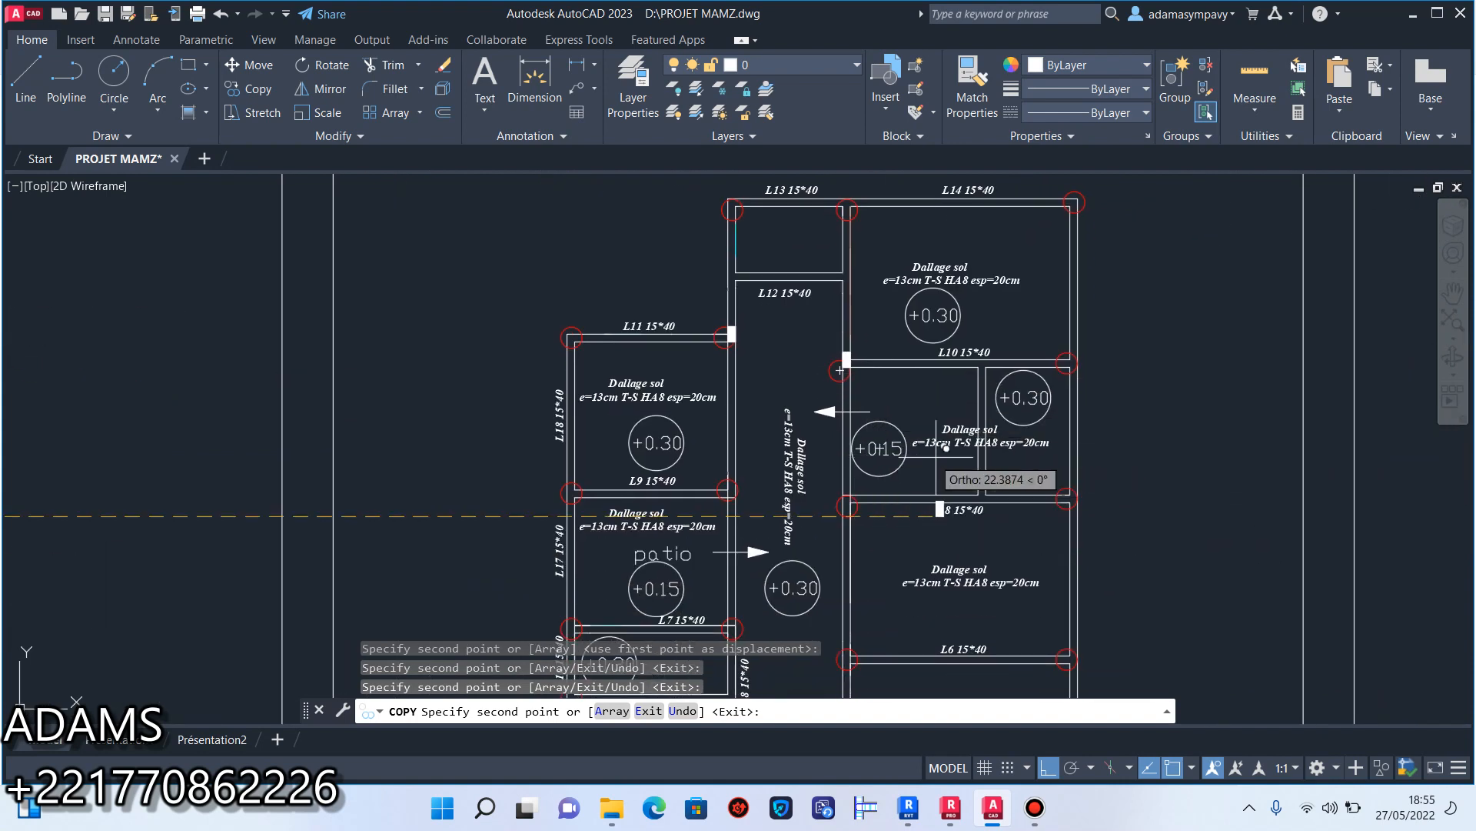
scroll(1084, 365, "up", 5)
left_click(967, 437)
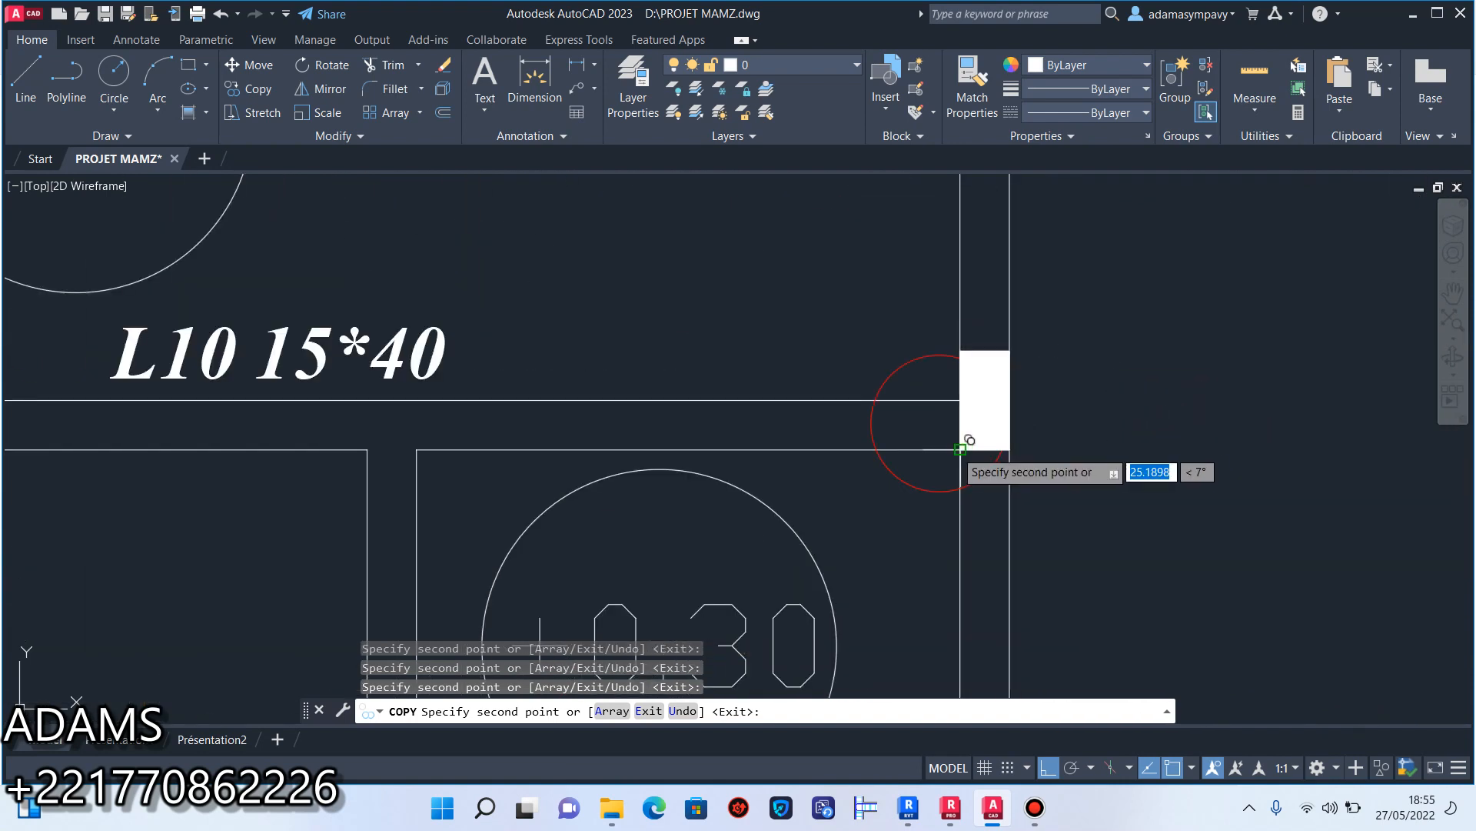
scroll(973, 437, "down", 3)
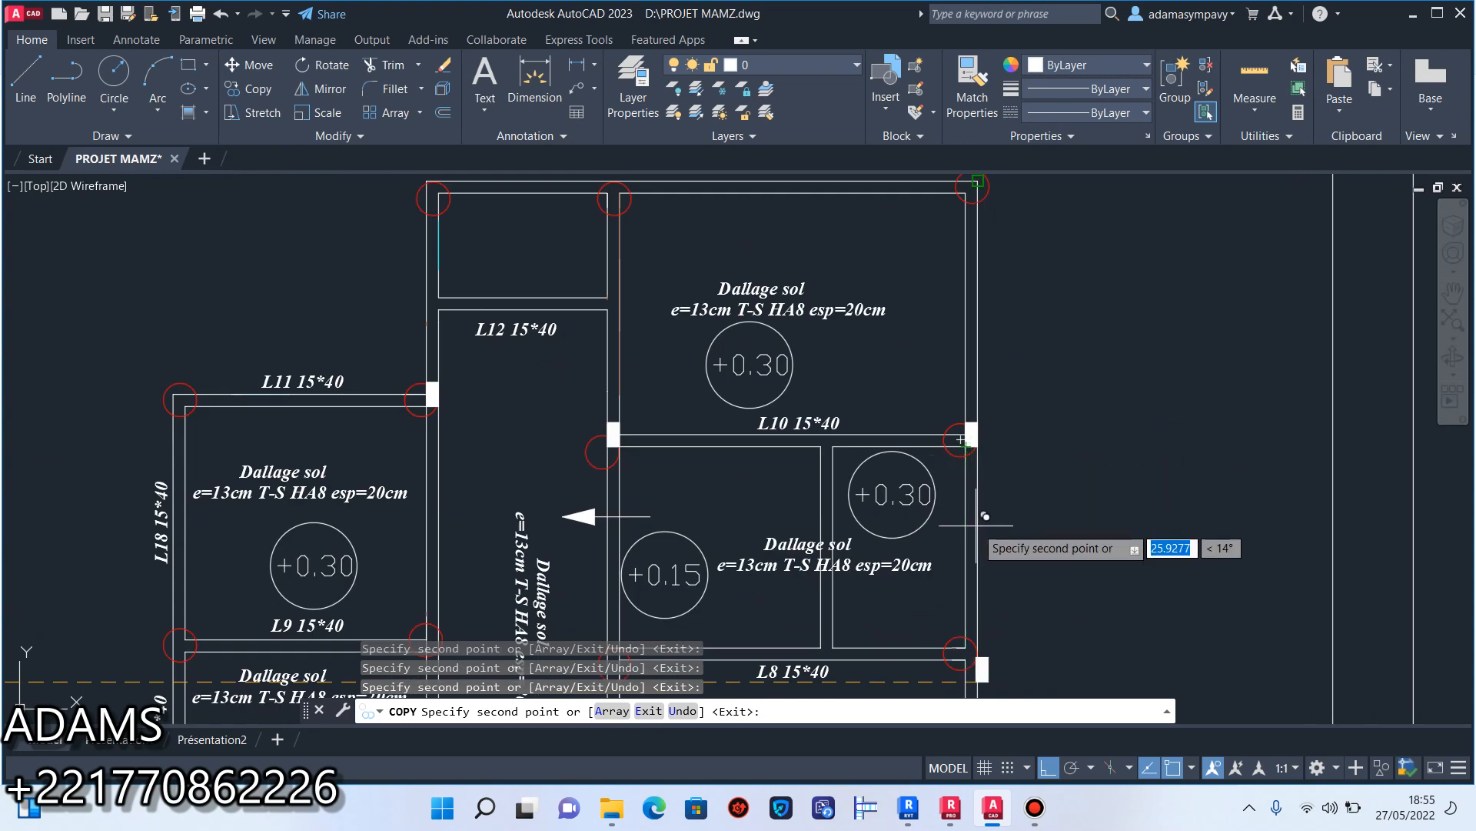
scroll(970, 446, "down", 4)
scroll(973, 499, "down", 4)
key("Escape")
Copy the grouped filled rectangle from its lower-right corner to the circled junction at the left end of beam L3.
scroll(546, 539, "up", 3)
left_click(478, 510)
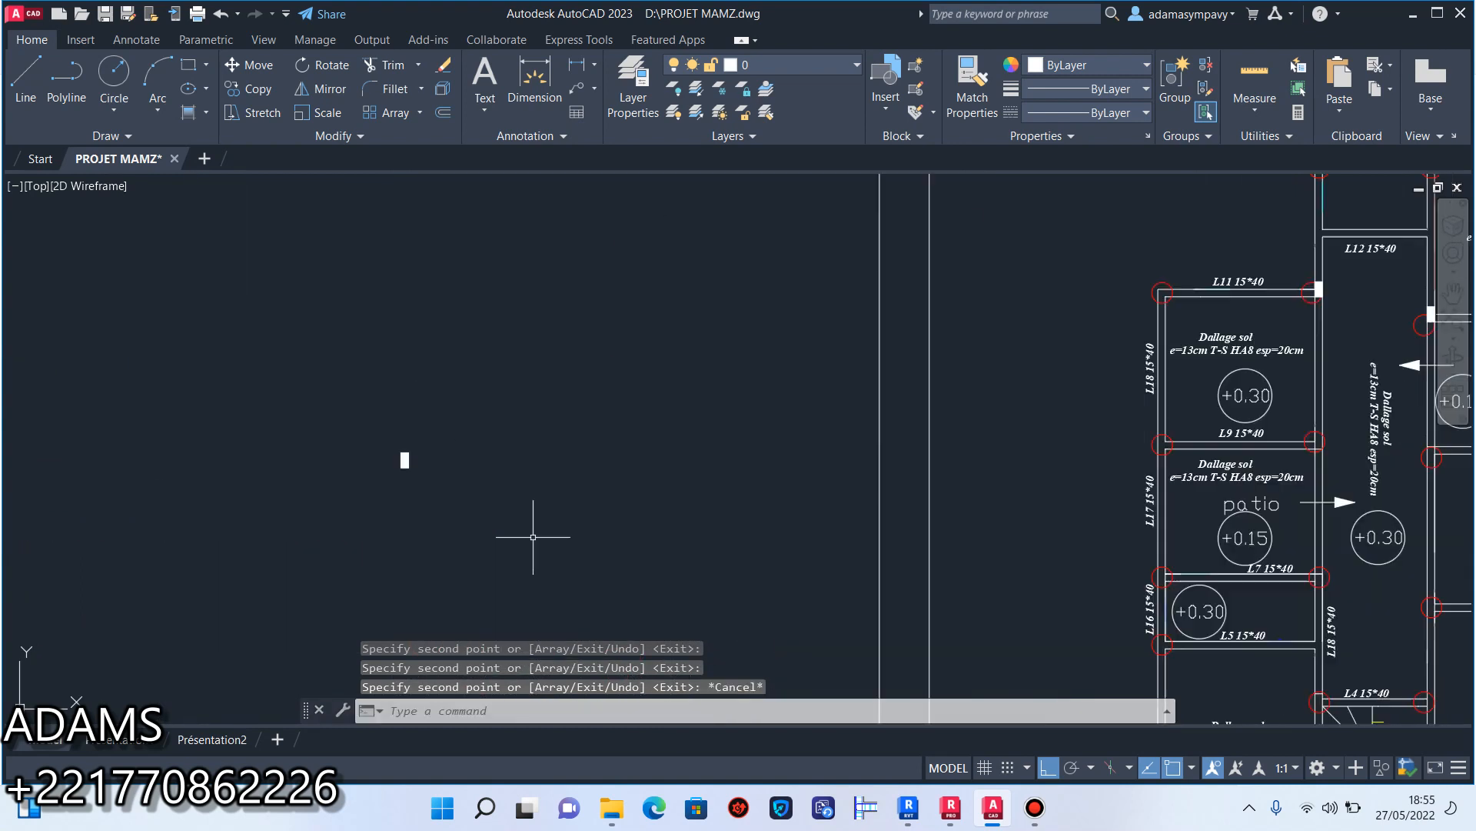
left_click(192, 291)
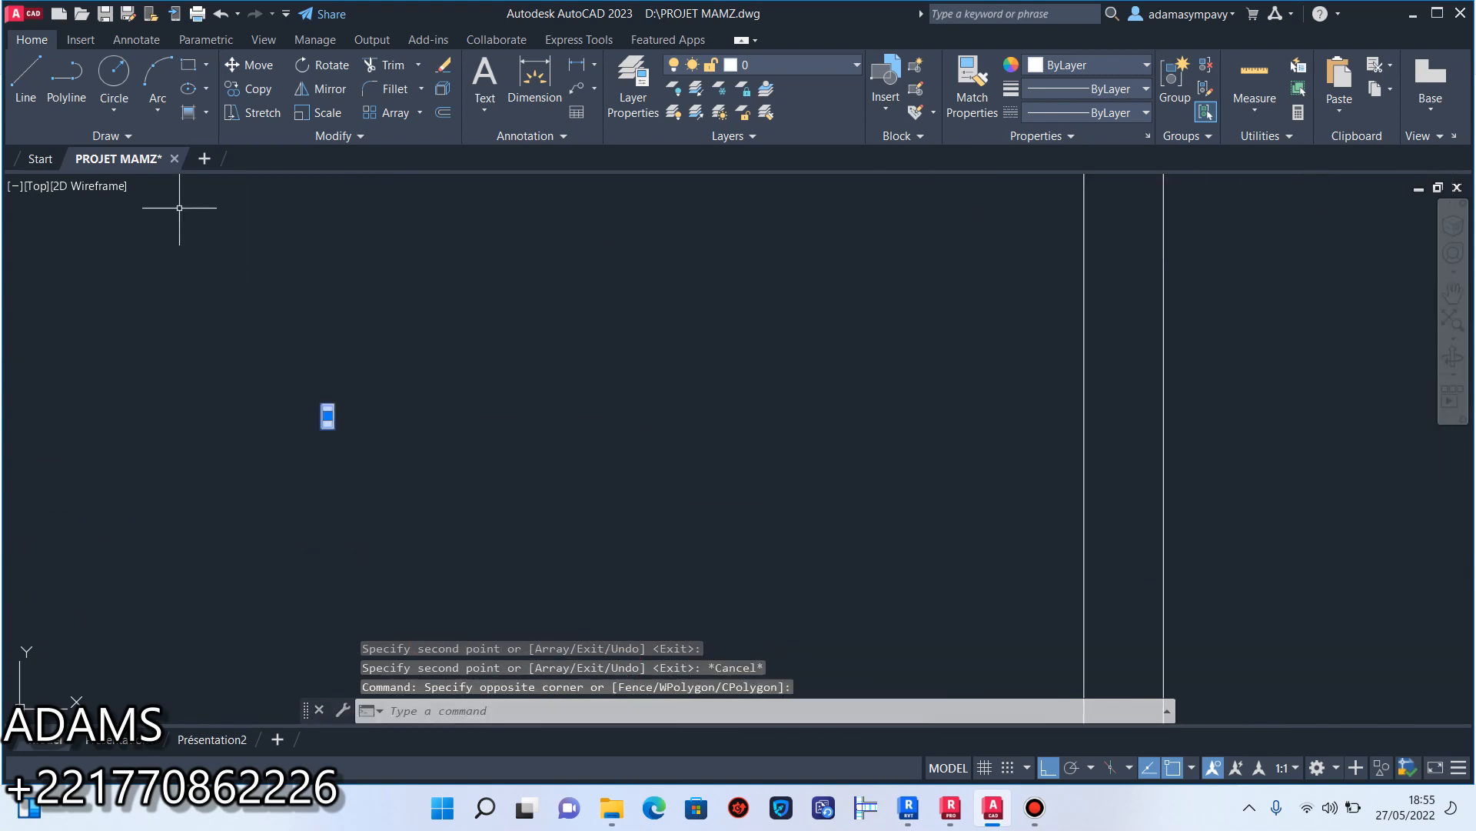
left_click(258, 90)
left_click(326, 418)
scroll(538, 477, "down", 4)
scroll(832, 593, "up", 8)
scroll(962, 615, "up", 5)
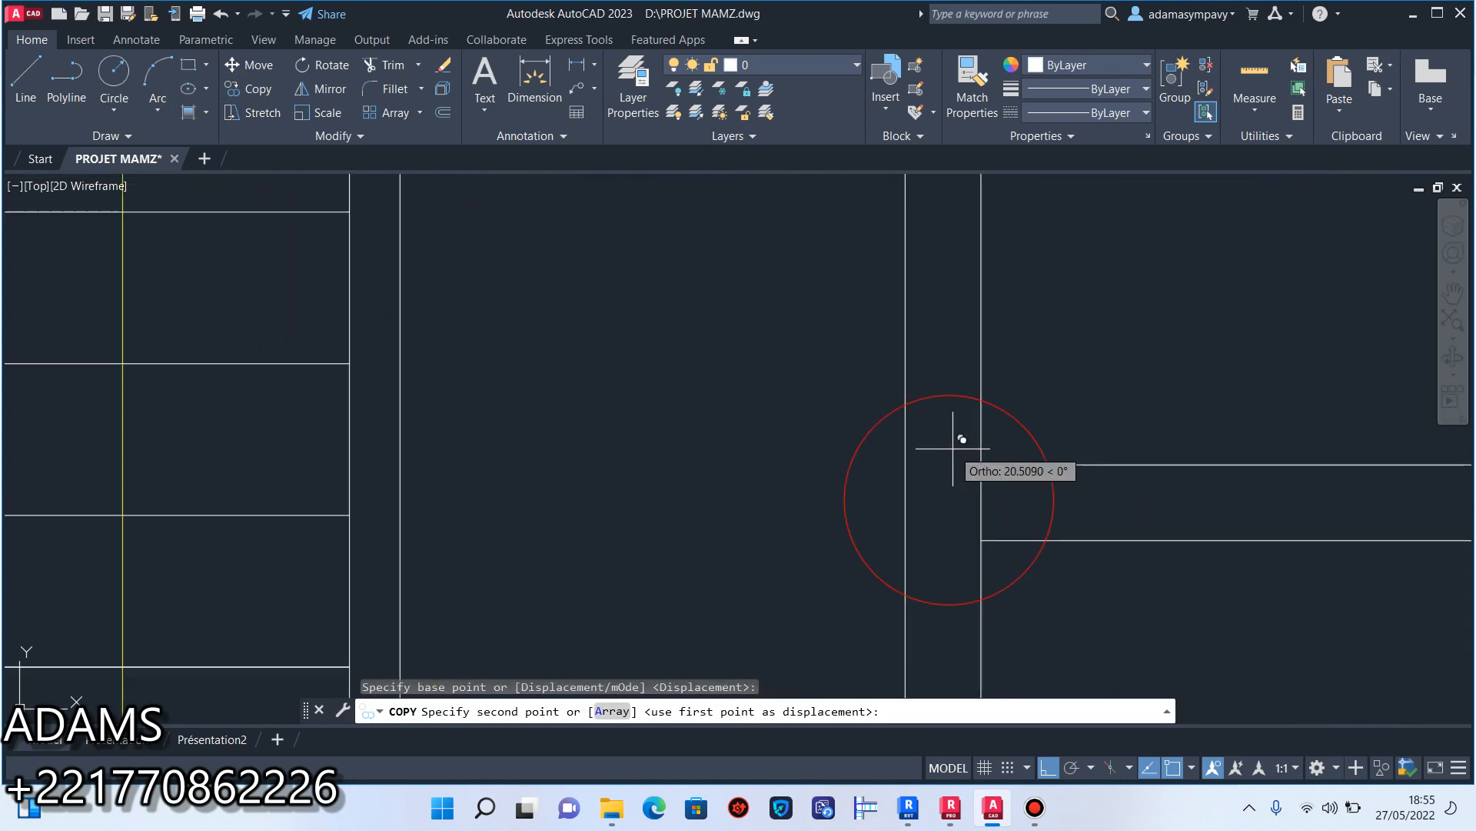
left_click(997, 594)
Place another copy of the filled rectangle at the circled outer corner at the right end of beam L3.
scroll(962, 570, "down", 10)
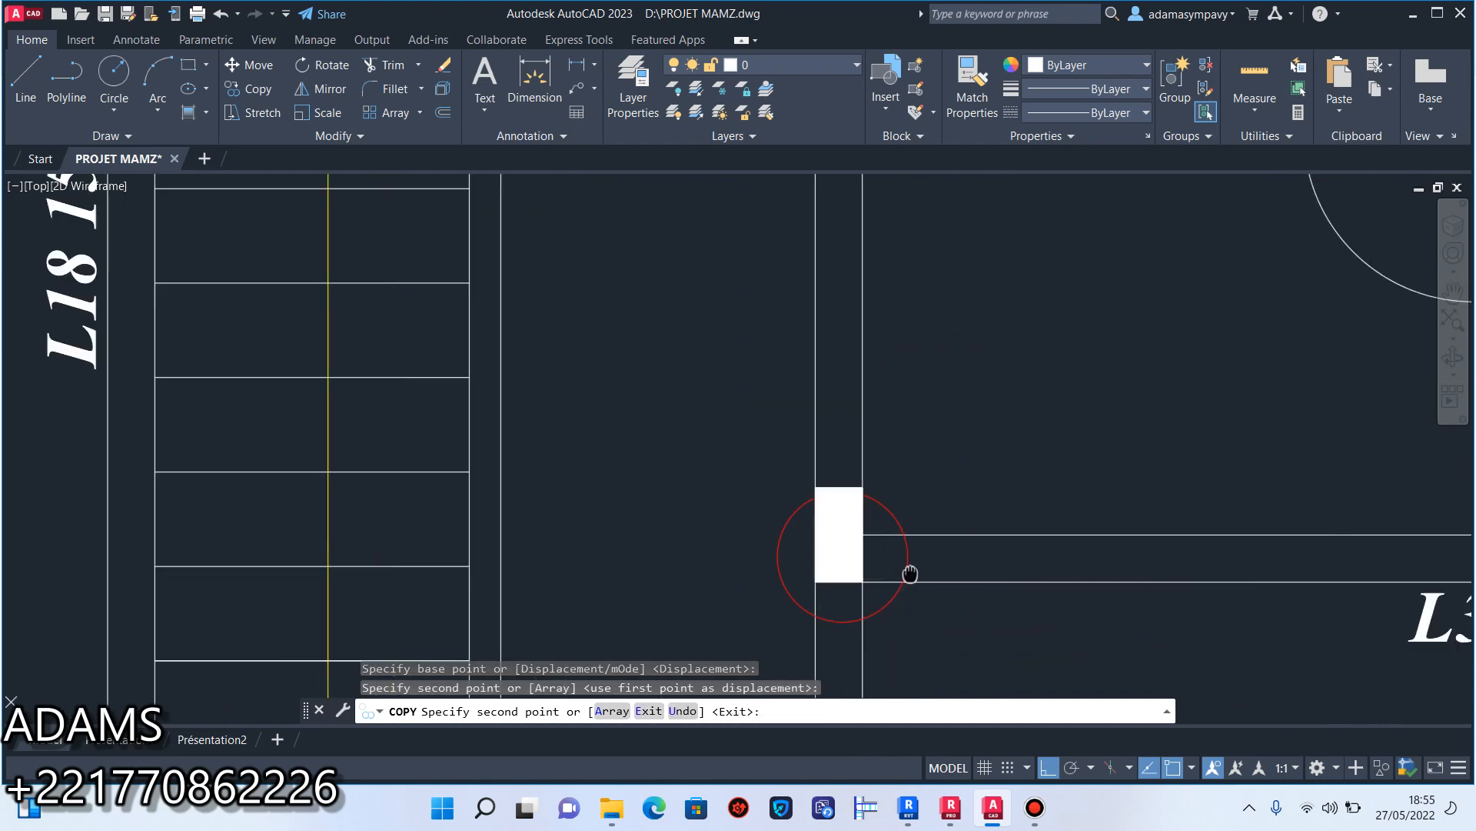
scroll(736, 546, "up", 7)
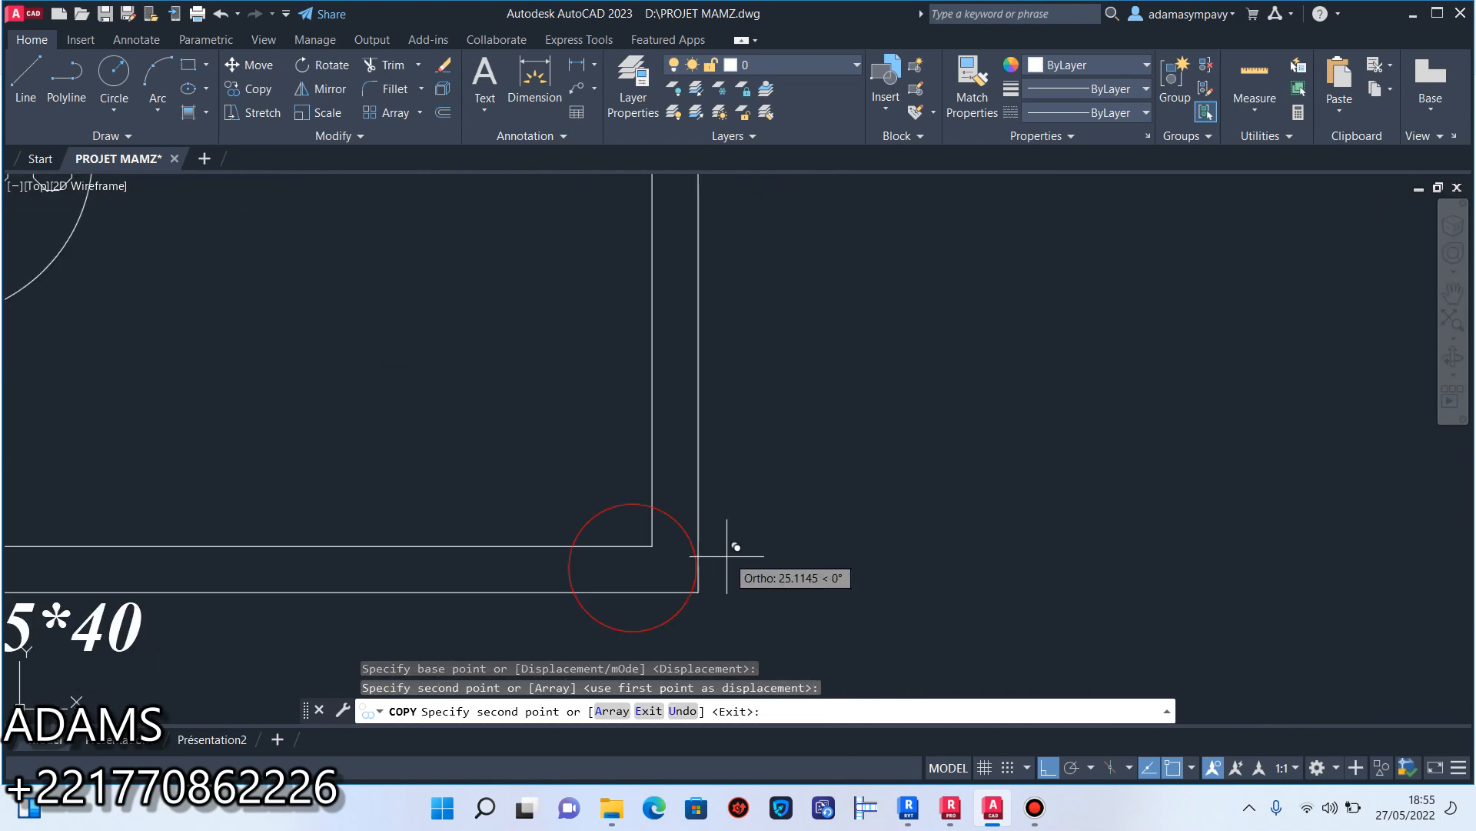
left_click(699, 590)
scroll(769, 591, "down", 8)
Place a copy of the filled rectangle at the circled junction at the left end of beam L6.
scroll(669, 398, "up", 10)
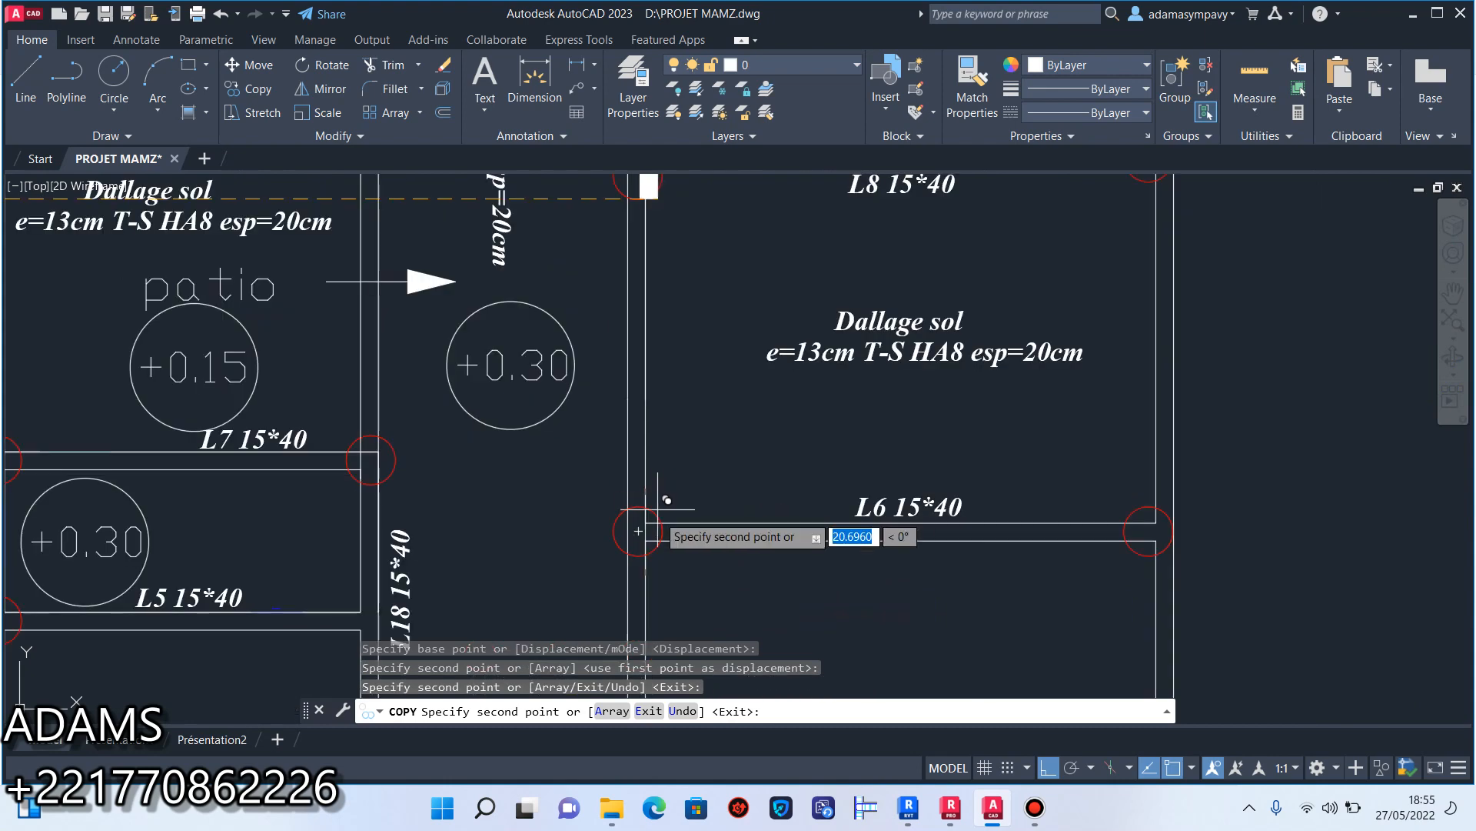
scroll(636, 536, "down", 5)
scroll(636, 535, "up", 4)
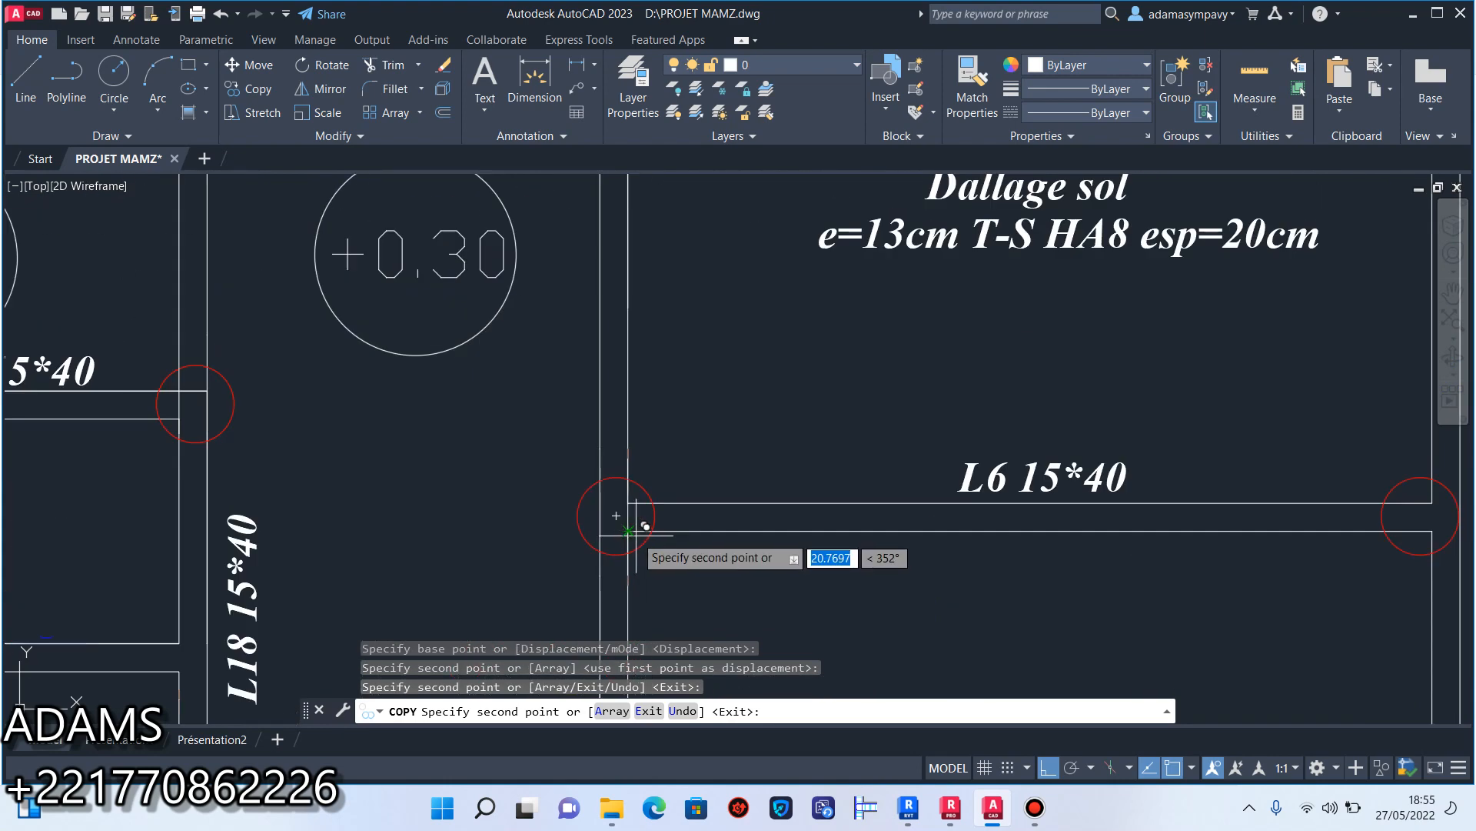
left_click(629, 531)
scroll(629, 531, "down", 4)
Place a copy of the filled rectangle at the circled junction at the right end of beam L9.
scroll(897, 517, "up", 5)
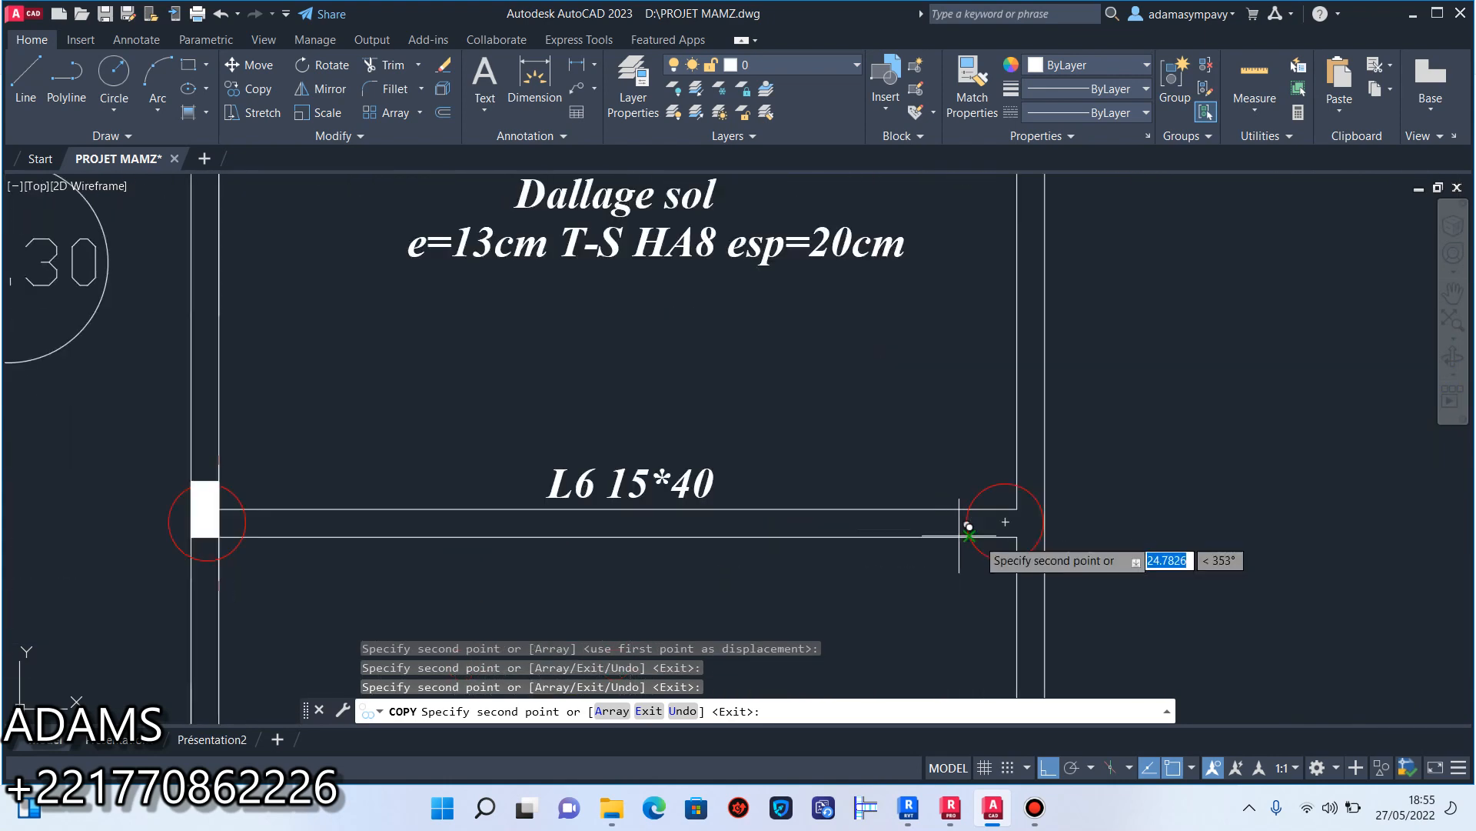
scroll(1001, 545, "down", 3)
middle_click_drag(670, 333, 671, 530)
scroll(687, 518, "up", 2)
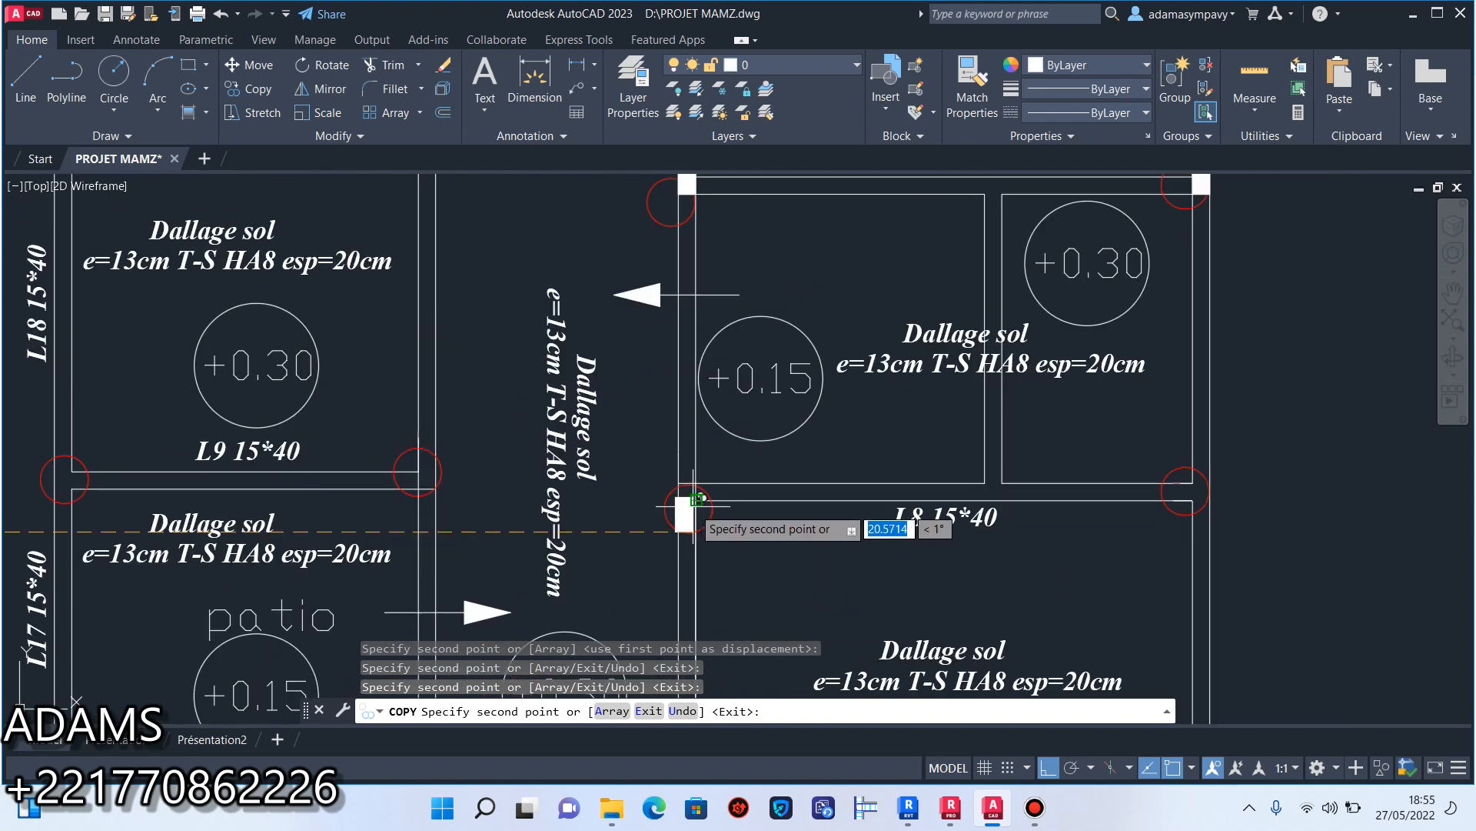
scroll(692, 508, "down", 2)
scroll(543, 492, "up", 6)
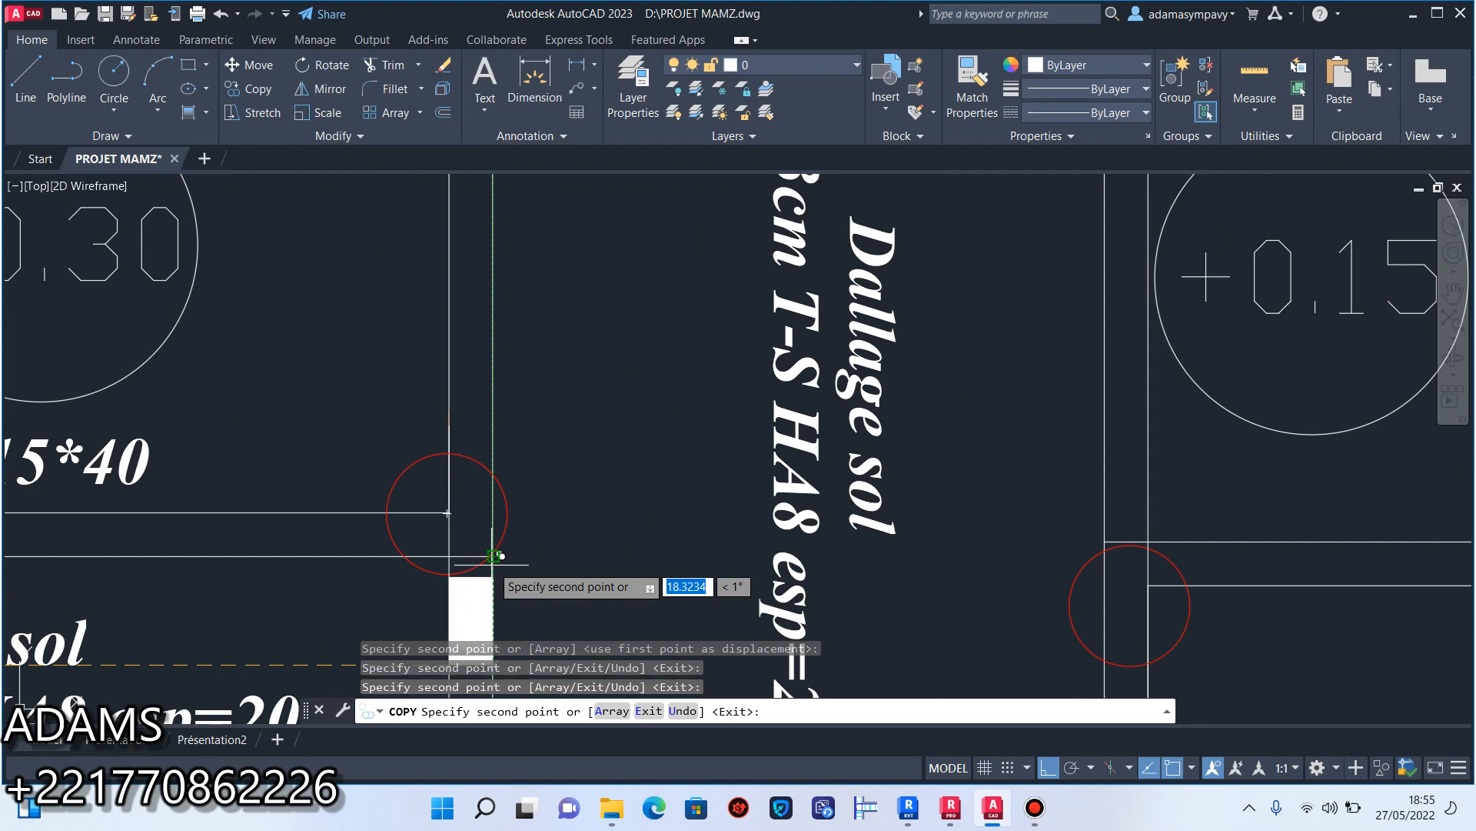
Place a copy of the filled rectangle at the circled junction at the left end of beam L9 and end the copying.
scroll(531, 500, "down", 3)
scroll(307, 538, "up", 3)
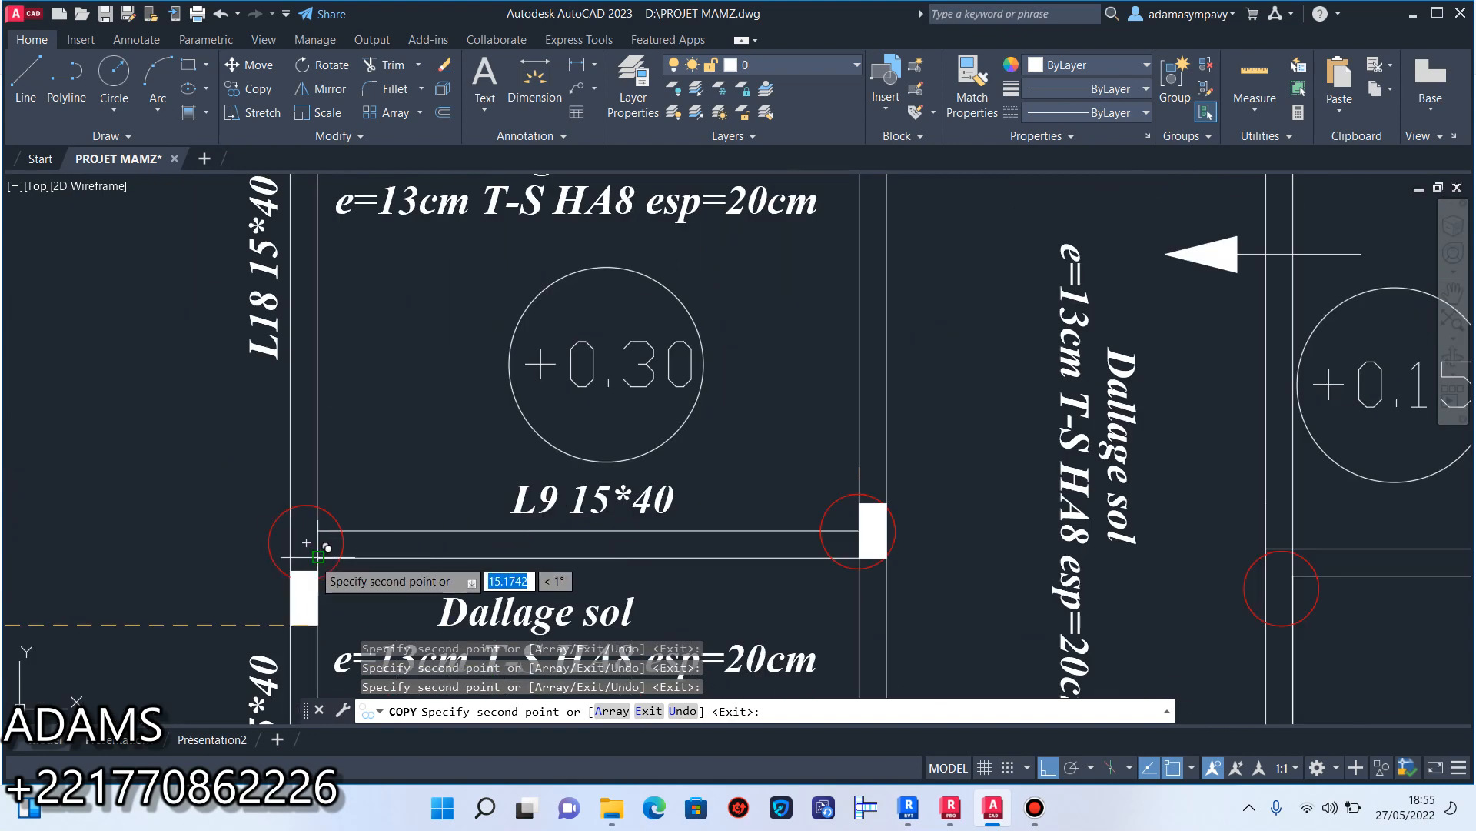
scroll(325, 548, "down", 3)
scroll(530, 319, "up", 4)
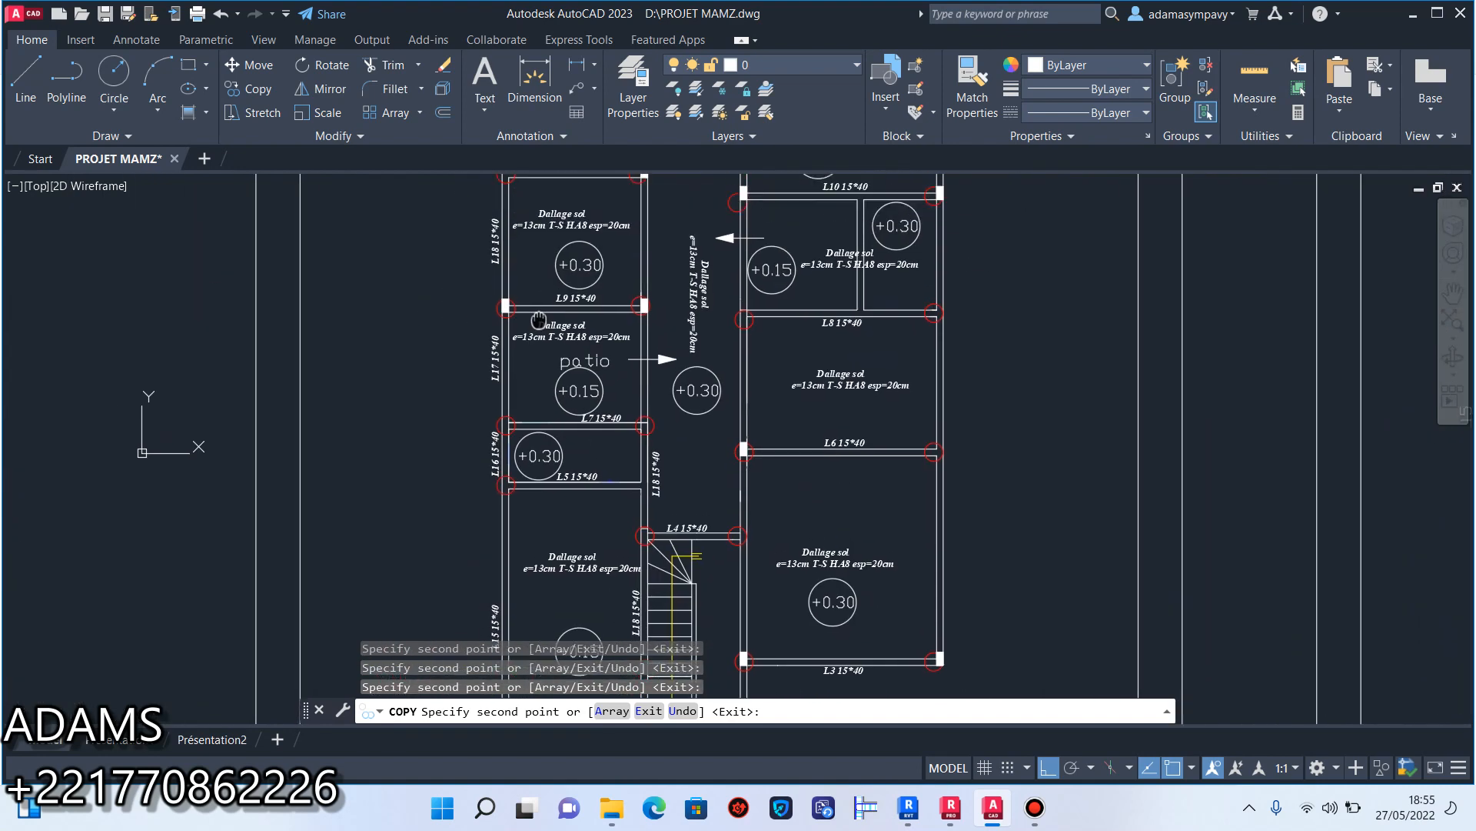
mouse_move(500, 479)
middle_mouse_down()
mouse_move(508, 501)
mouse_move(530, 302)
middle_mouse_up()
scroll(509, 498, "up", 2)
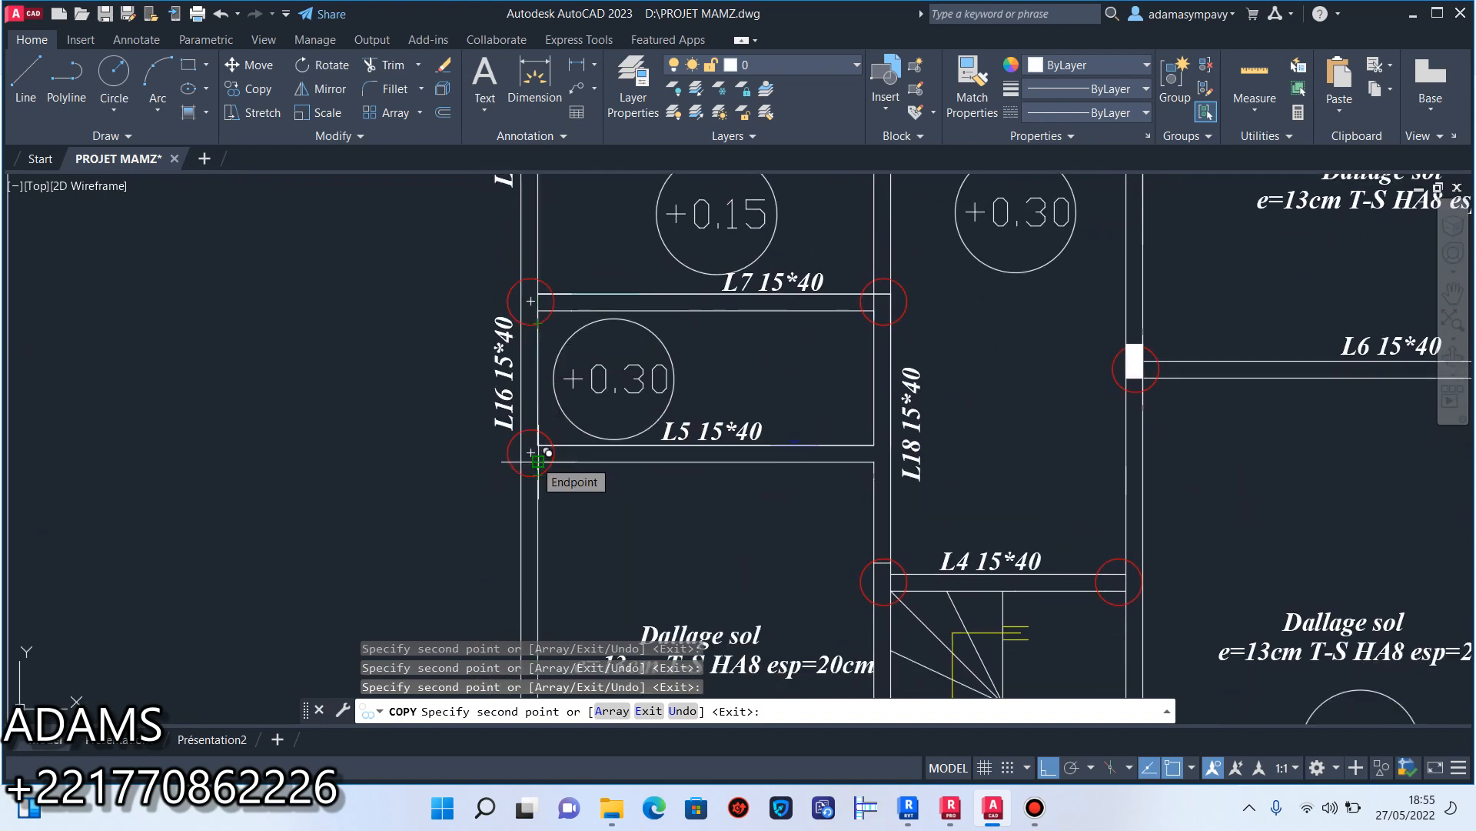
scroll(538, 458, "down", 2)
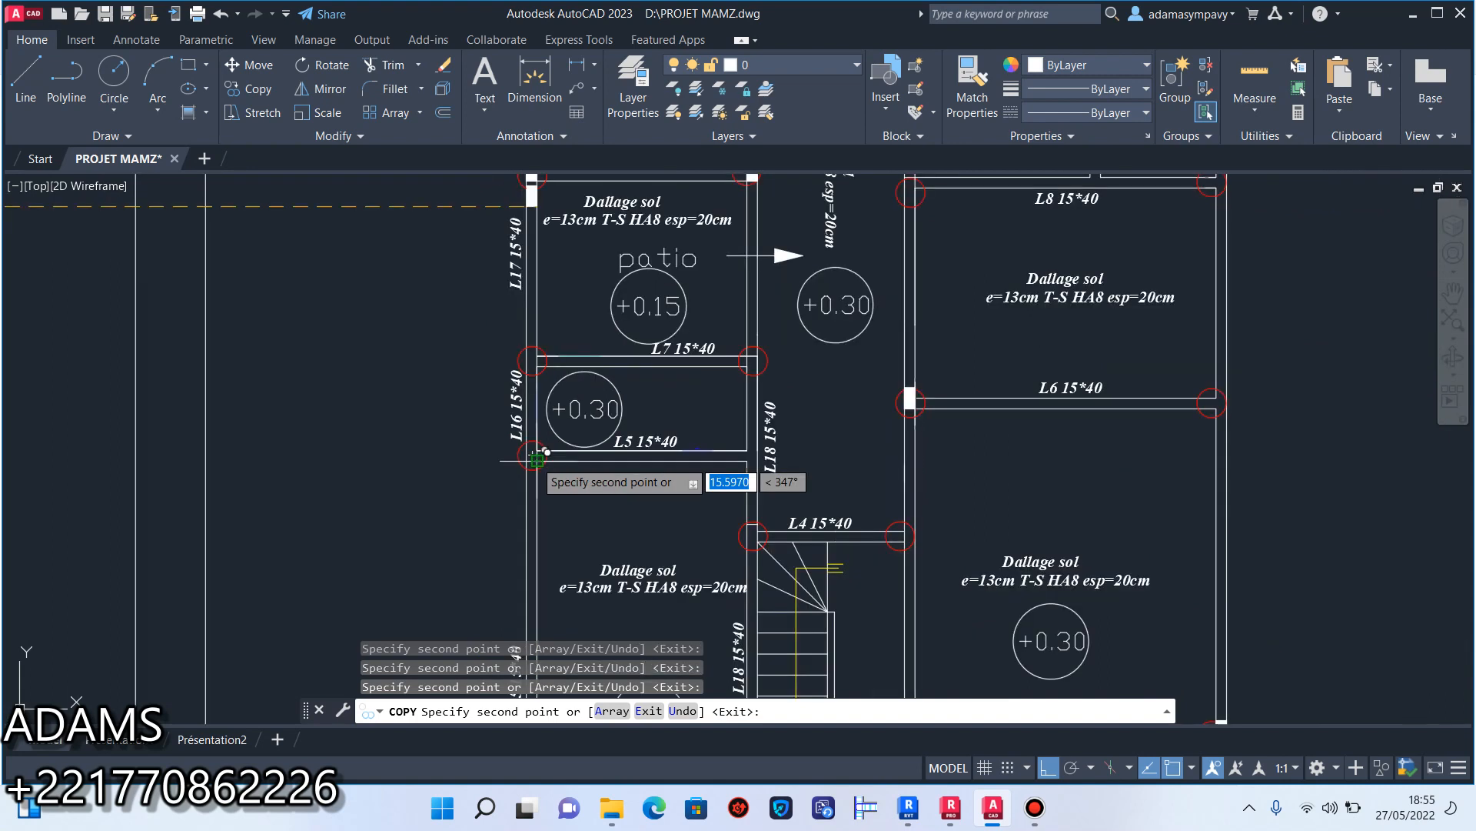
key("Escape")
Copy the original filled rectangle from its upper-right corner to the circled junction at the left end of beam L7.
scroll(846, 461, "down", 6)
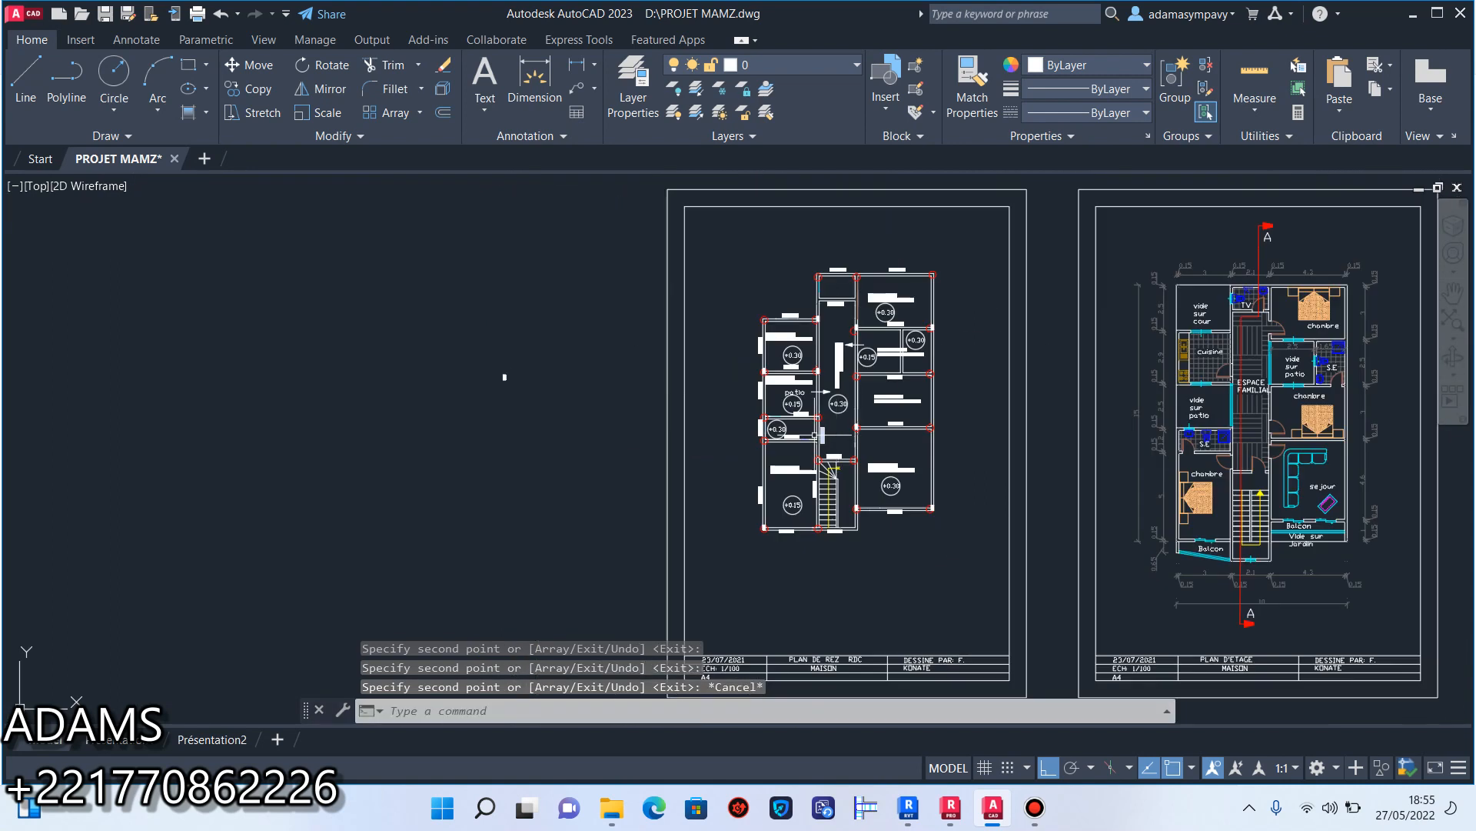
left_click(565, 324)
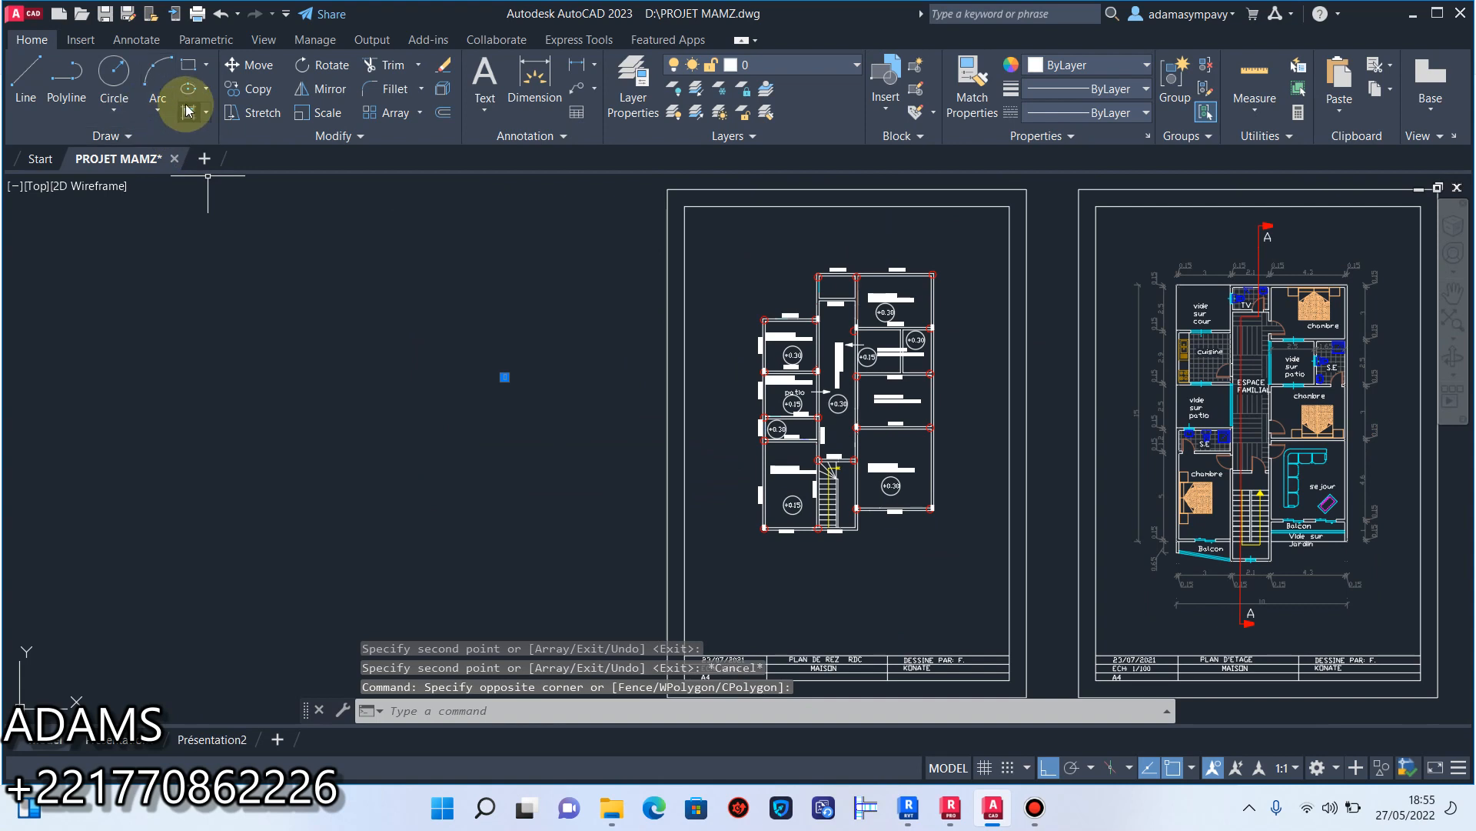
left_click(253, 98)
scroll(539, 354, "up", 4)
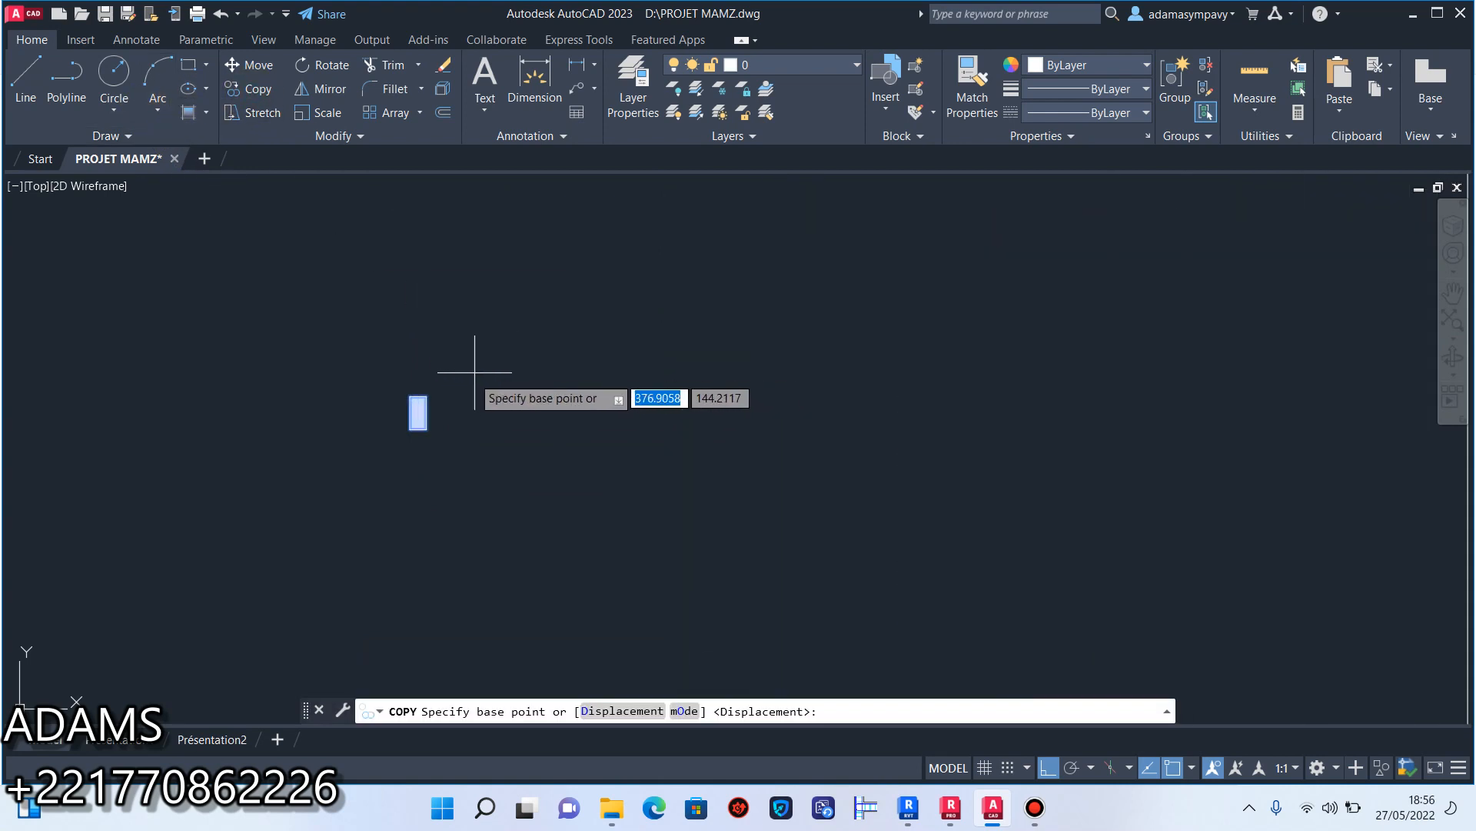
left_click(427, 395)
scroll(430, 406, "down", 4)
middle_click_drag(898, 488, 615, 460)
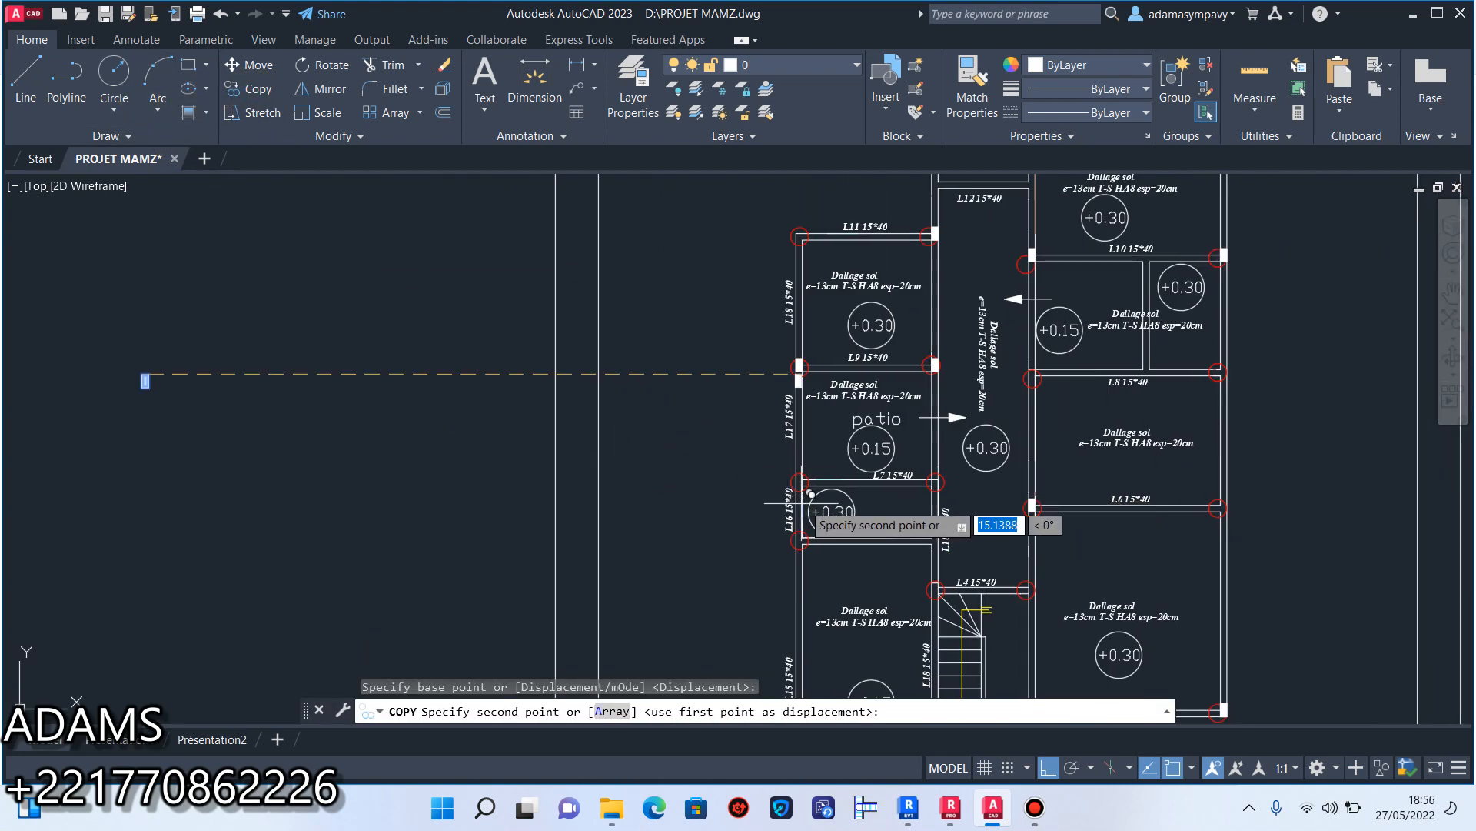
scroll(802, 484, "up", 5)
left_click(772, 474)
Place copies of the filled rectangle at the right end of beam L7 and the left end of beam L5.
middle_click_drag(950, 464, 567, 465)
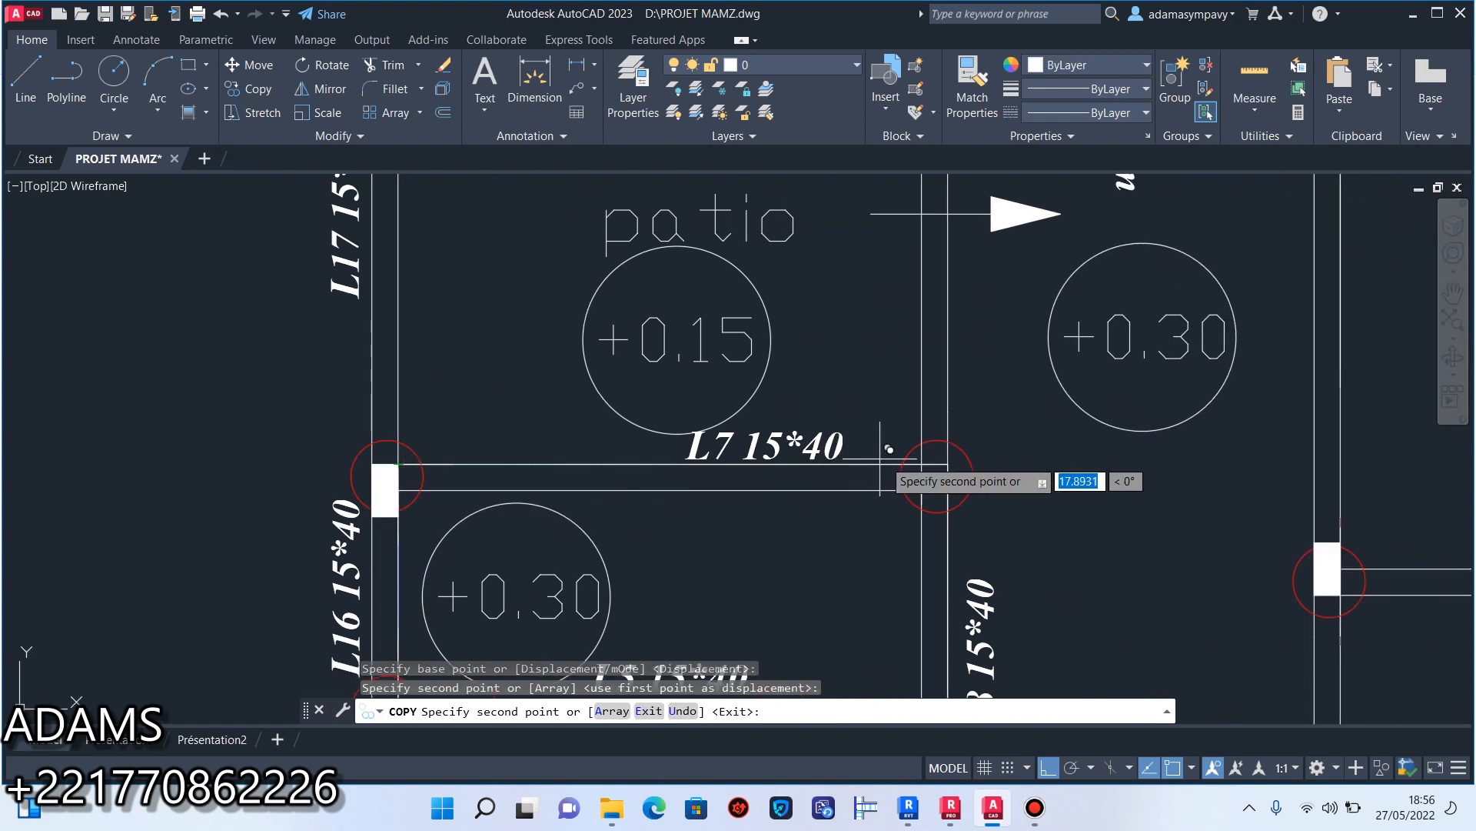
left_click(948, 463)
scroll(938, 469, "down", 5)
scroll(769, 407, "up", 6)
scroll(762, 393, "down", 5)
scroll(413, 385, "up", 5)
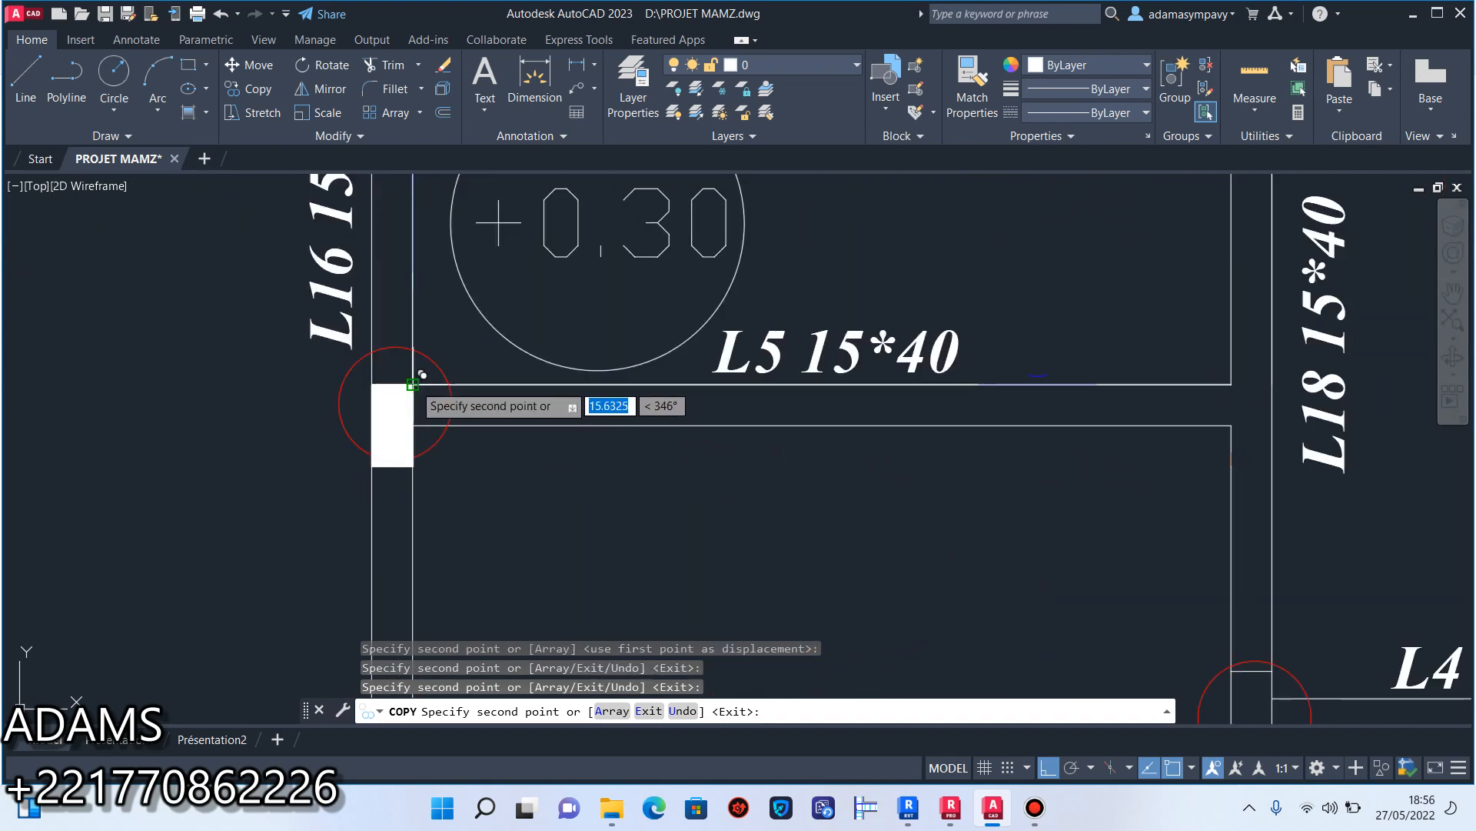
Place a copy of the filled rectangle at the circled junction at the left end of beam L4.
scroll(413, 384, "down", 5)
scroll(861, 456, "up", 6)
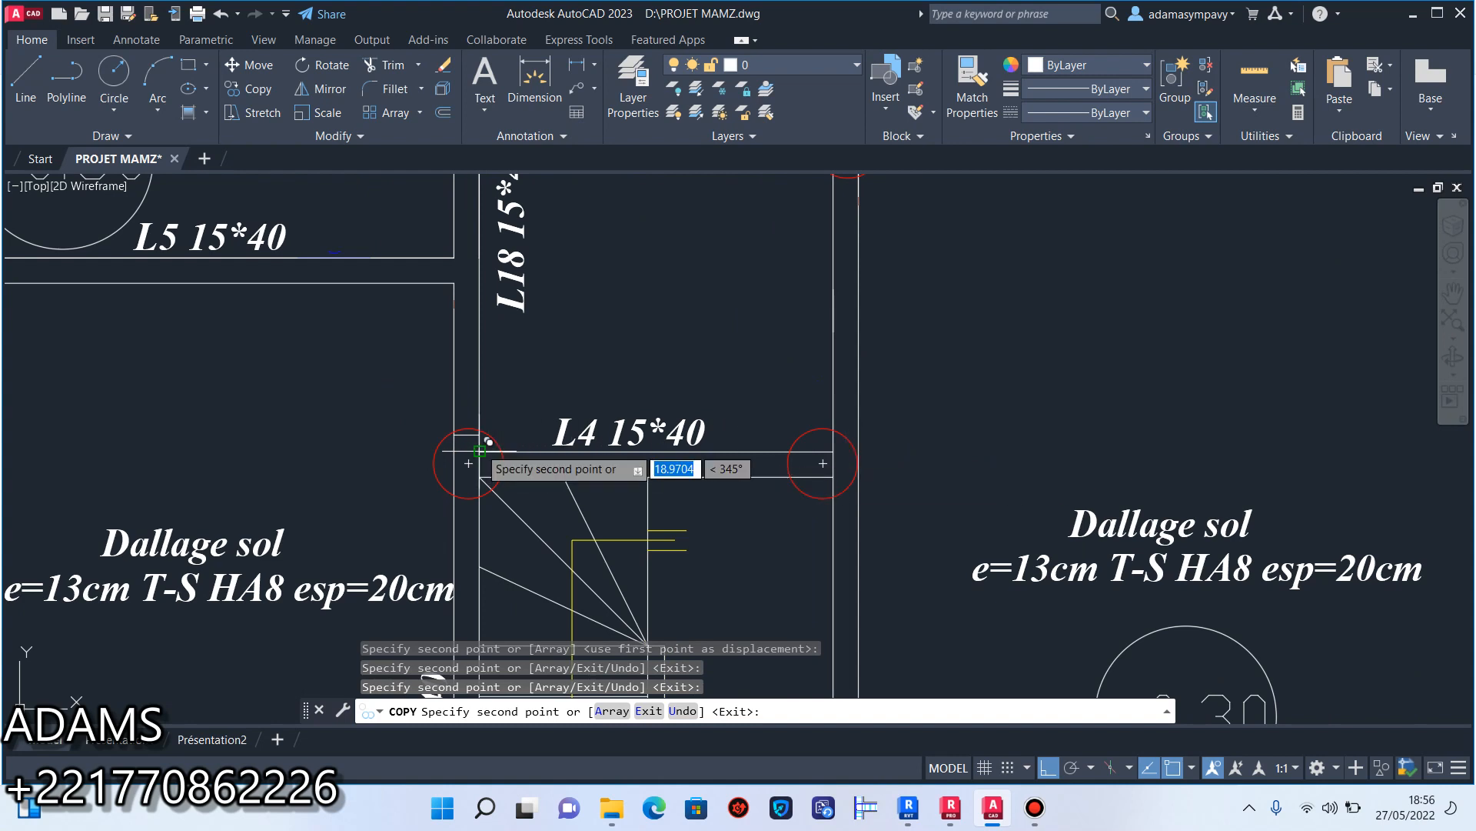
scroll(487, 441, "up", 1)
left_click(486, 446)
scroll(480, 465, "down", 4)
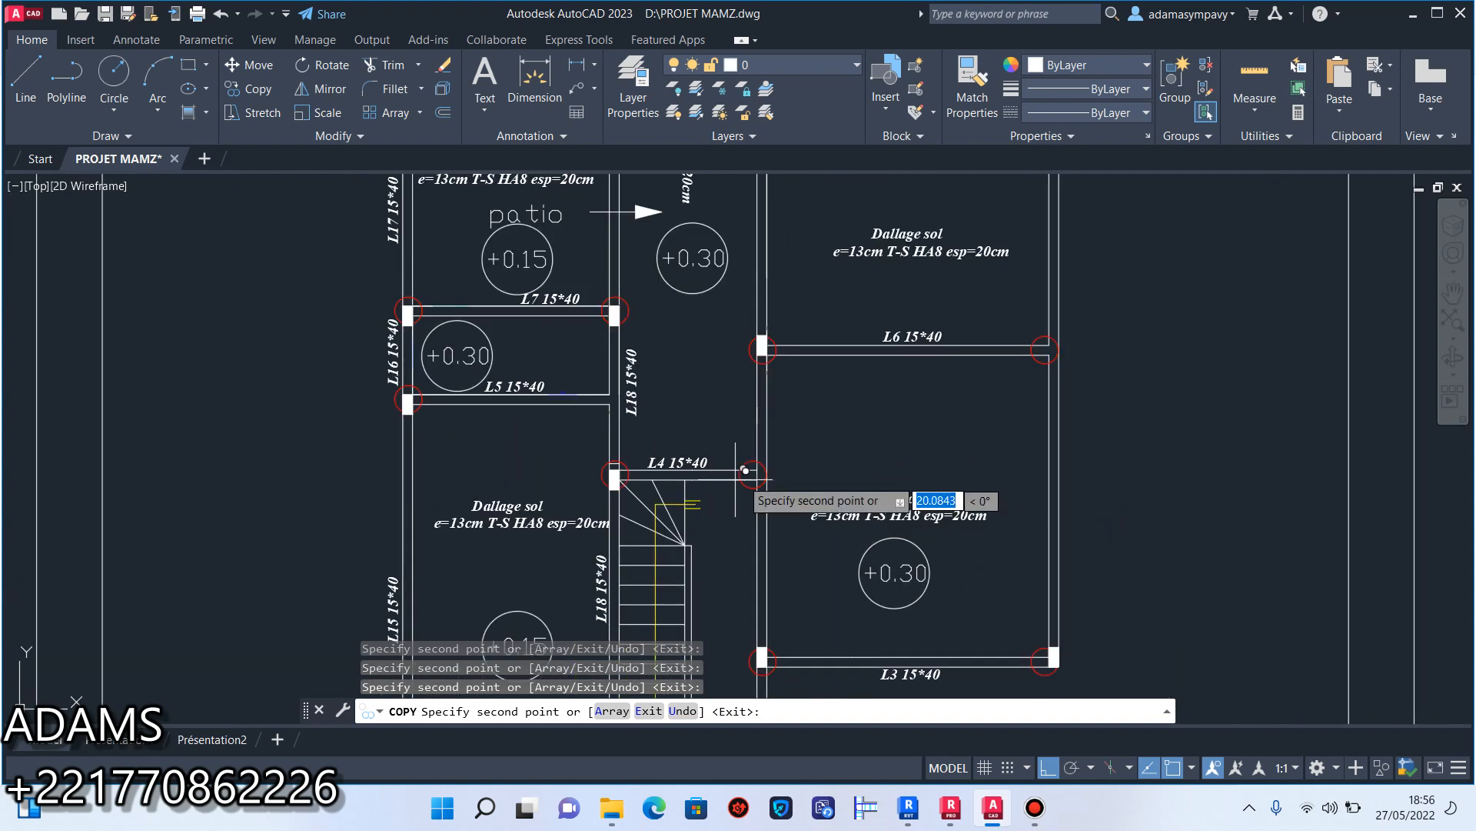
Place a copy of the filled rectangle at the circled outer corner at the right end of beam L14 and end the copying.
middle_click_drag(898, 460, 792, 596)
middle_click_drag(946, 304, 879, 541)
middle_click_drag(795, 391, 817, 594)
scroll(882, 383, "up", 6)
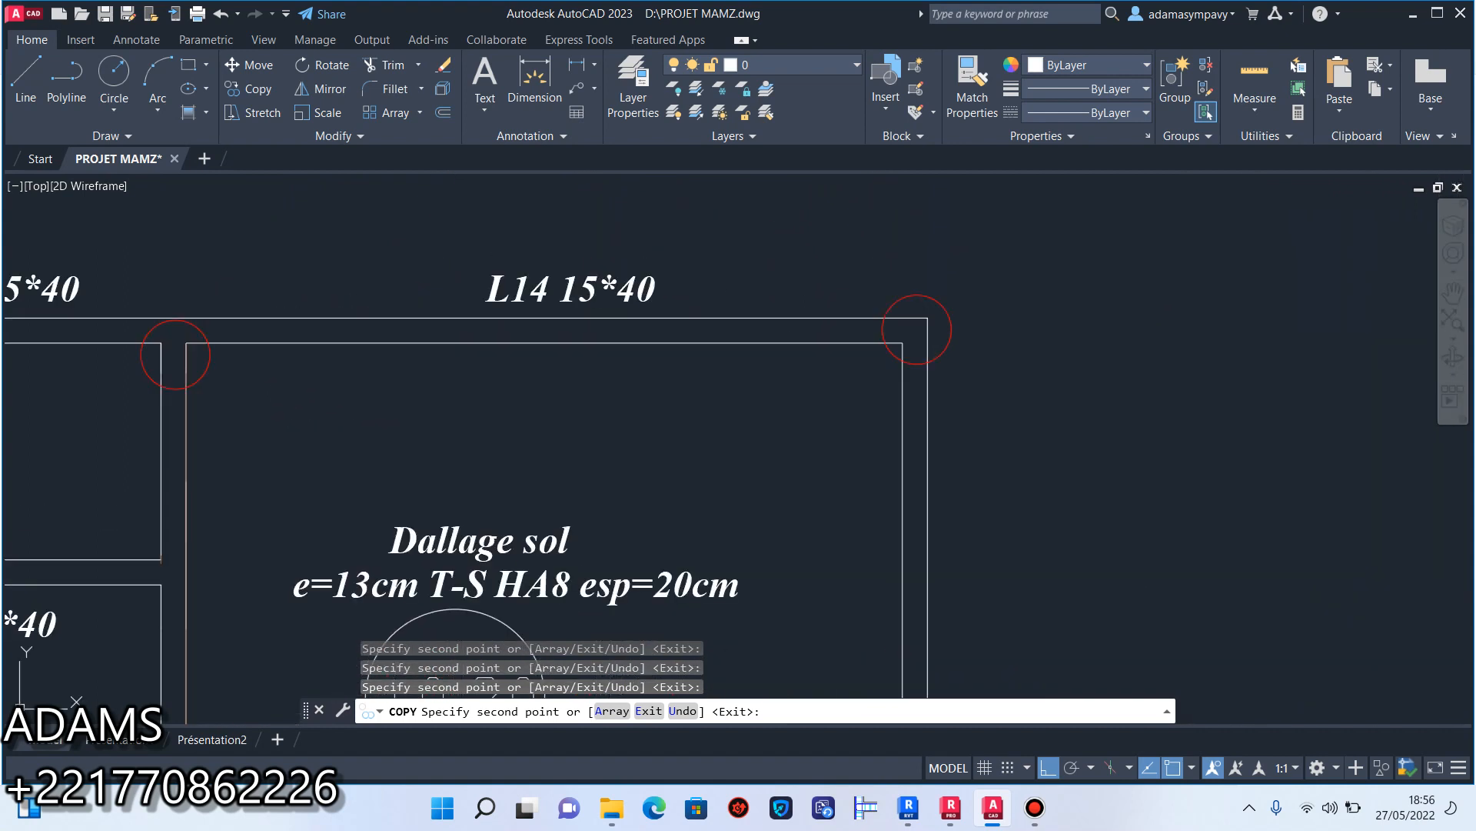
left_click(947, 309)
scroll(961, 338, "down", 4)
middle_click_drag(525, 333, 742, 390)
scroll(485, 386, "up", 4)
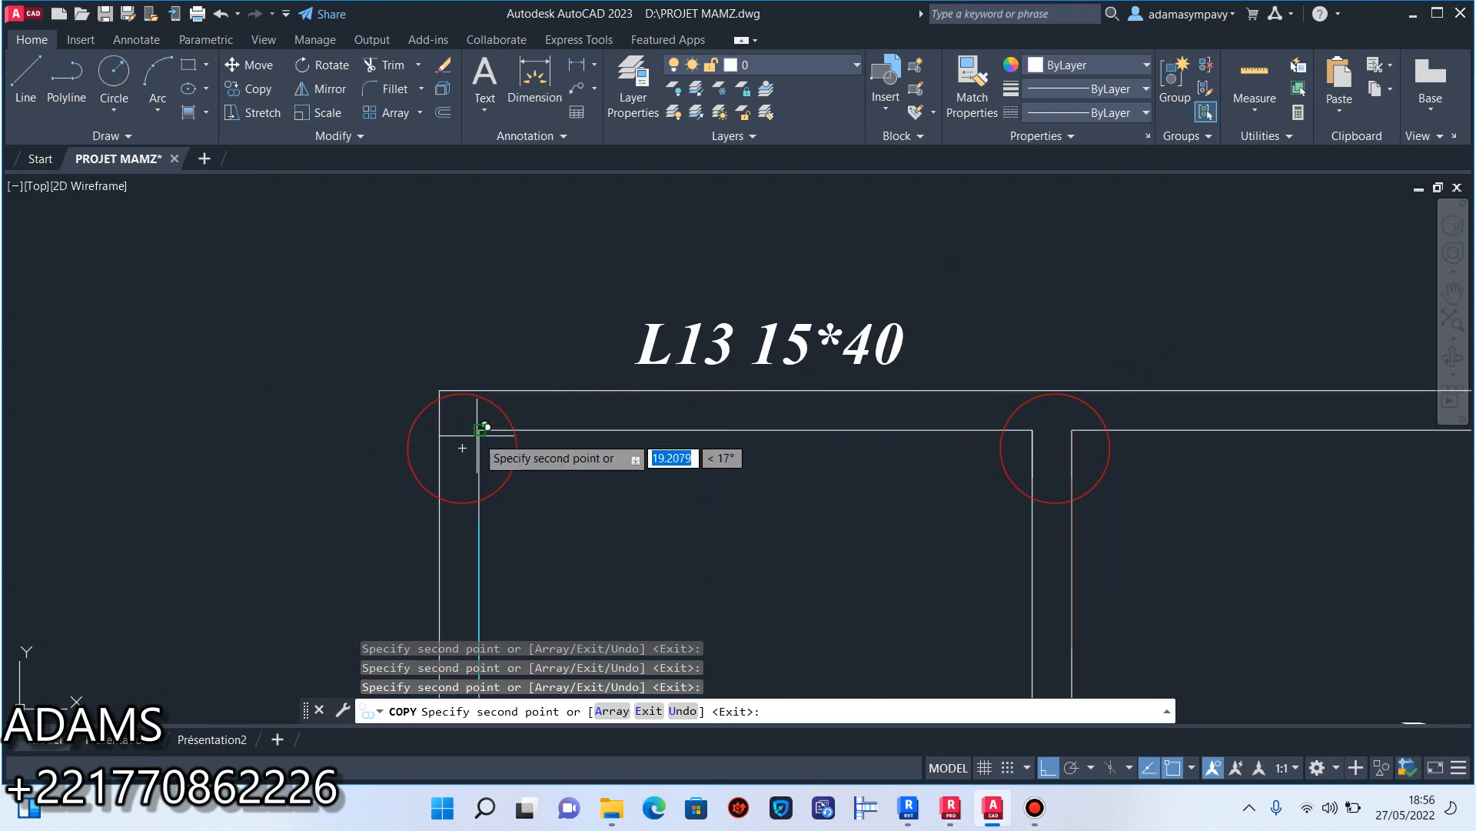
scroll(626, 303, "down", 6)
key("Escape")
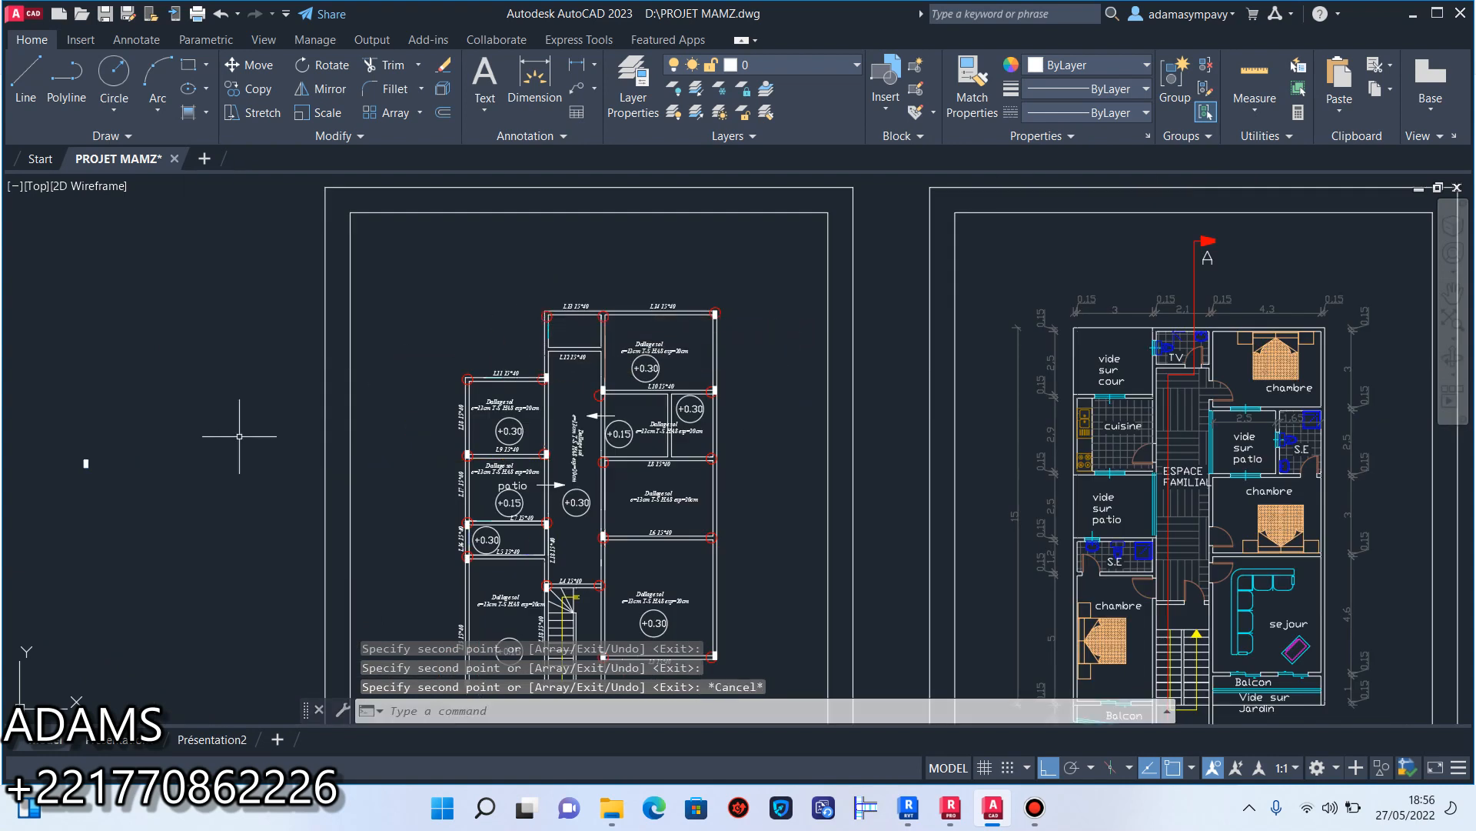
Select the original filled rectangle beside the beam plan.
mouse_move(408, 396)
middle_mouse_down()
mouse_move(519, 371)
mouse_move(642, 369)
middle_mouse_up()
middle_click_drag(665, 429, 662, 364)
scroll(794, 373, "up", 4)
scroll(798, 371, "down", 2)
middle_click_drag(801, 376, 789, 404)
middle_click_drag(544, 421, 868, 408)
left_click(438, 322)
left_click(258, 427)
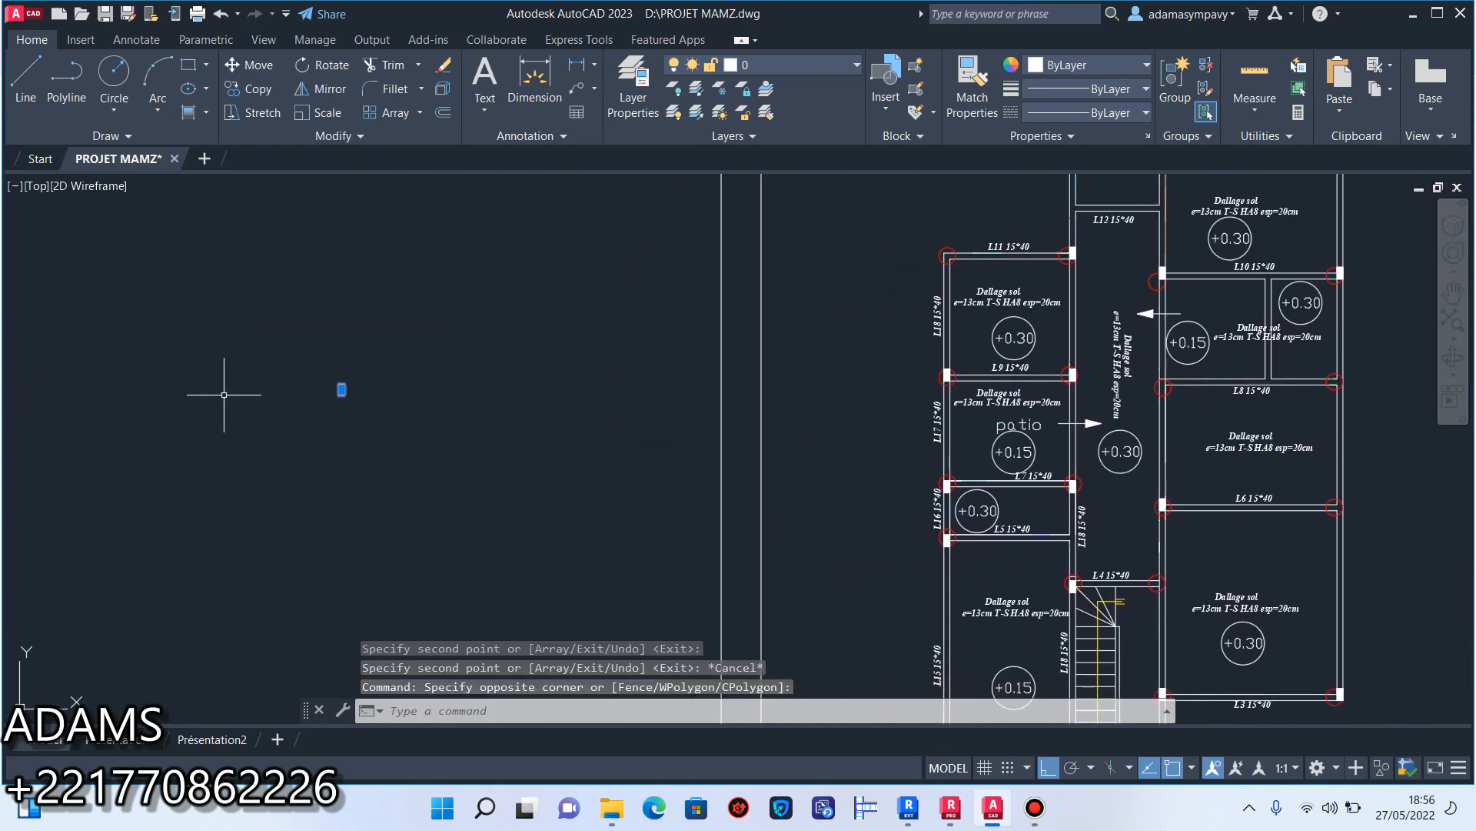
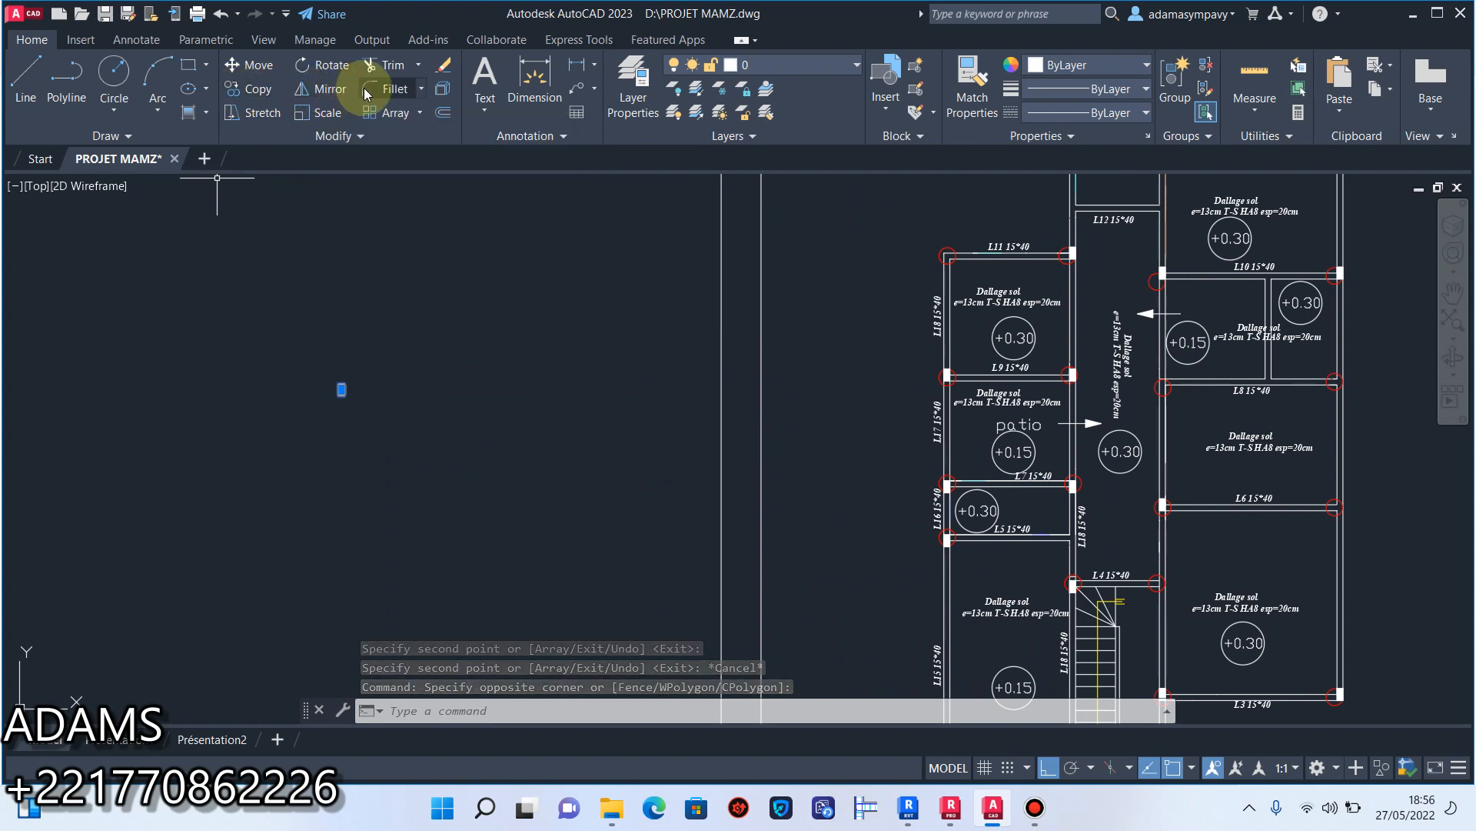
Rotate the original filled rectangle beside the plan 270 degrees about its upper-right corner so it lies horizontally.
left_click(323, 67)
left_click(359, 413)
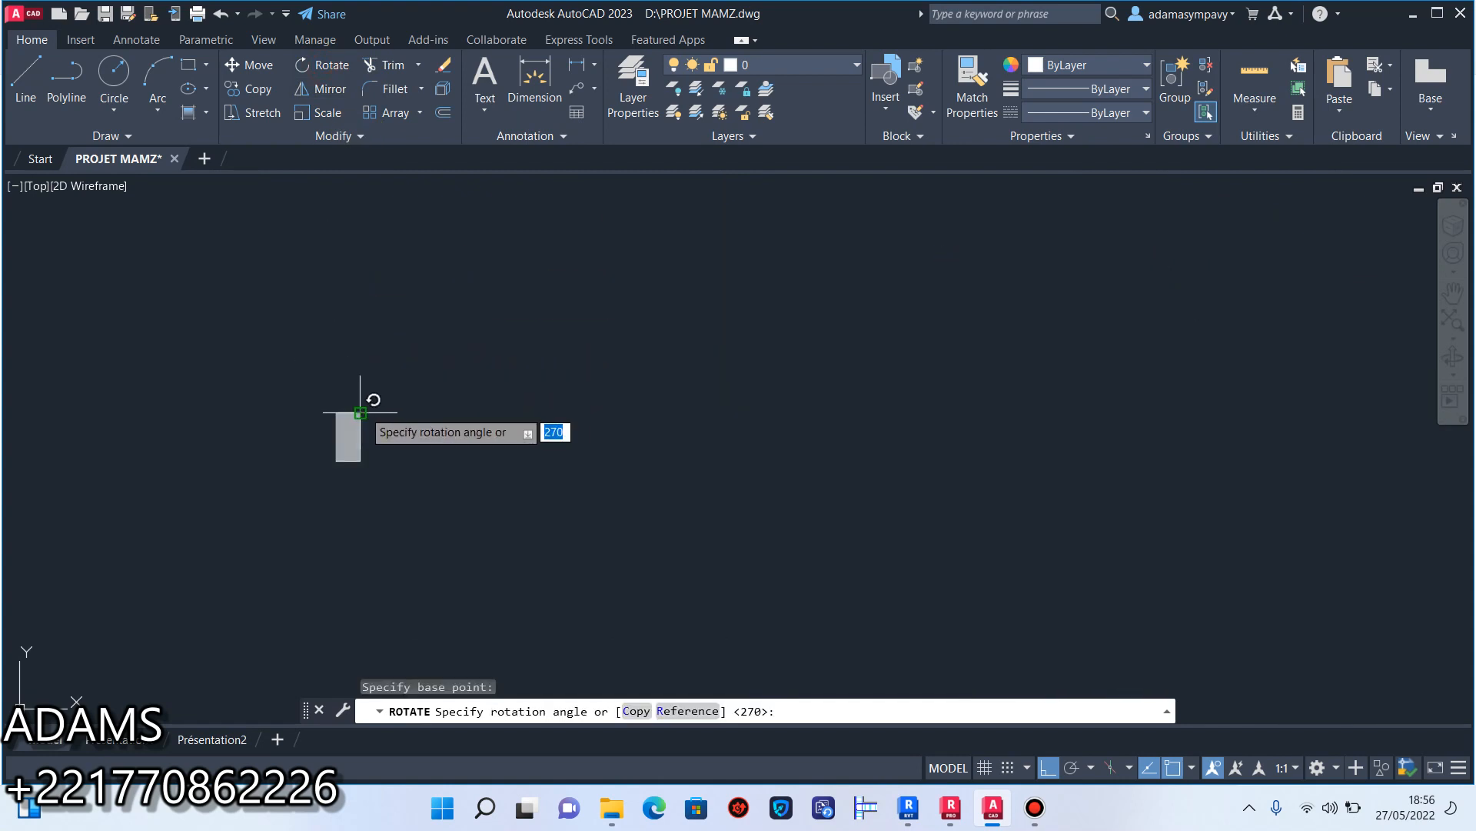
left_click(397, 501)
Copy the rotated rectangle by its upper-left corner to the circled junction at the left end of beam L8.
left_click(445, 333)
left_click(201, 488)
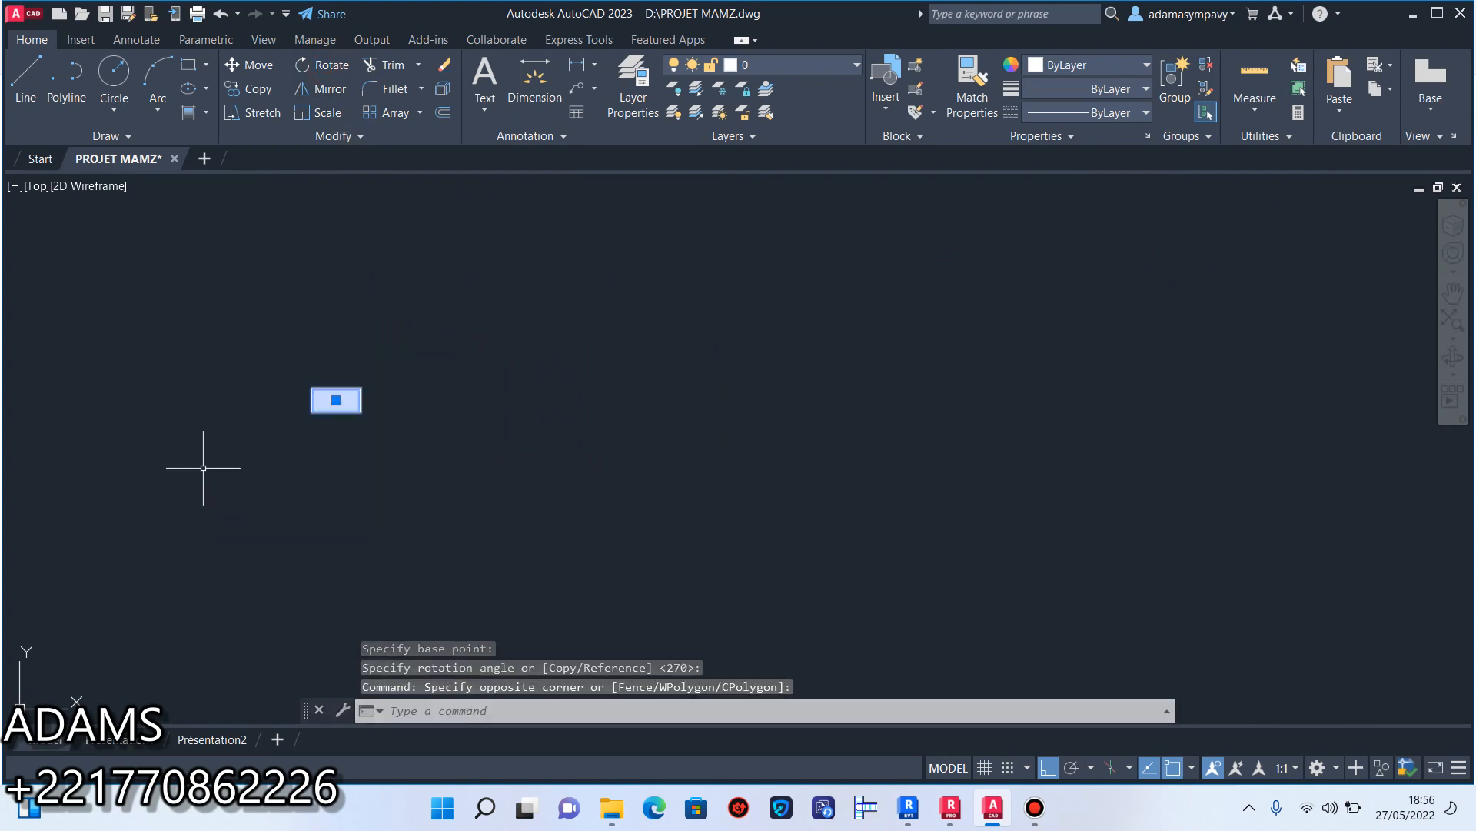
left_click(258, 88)
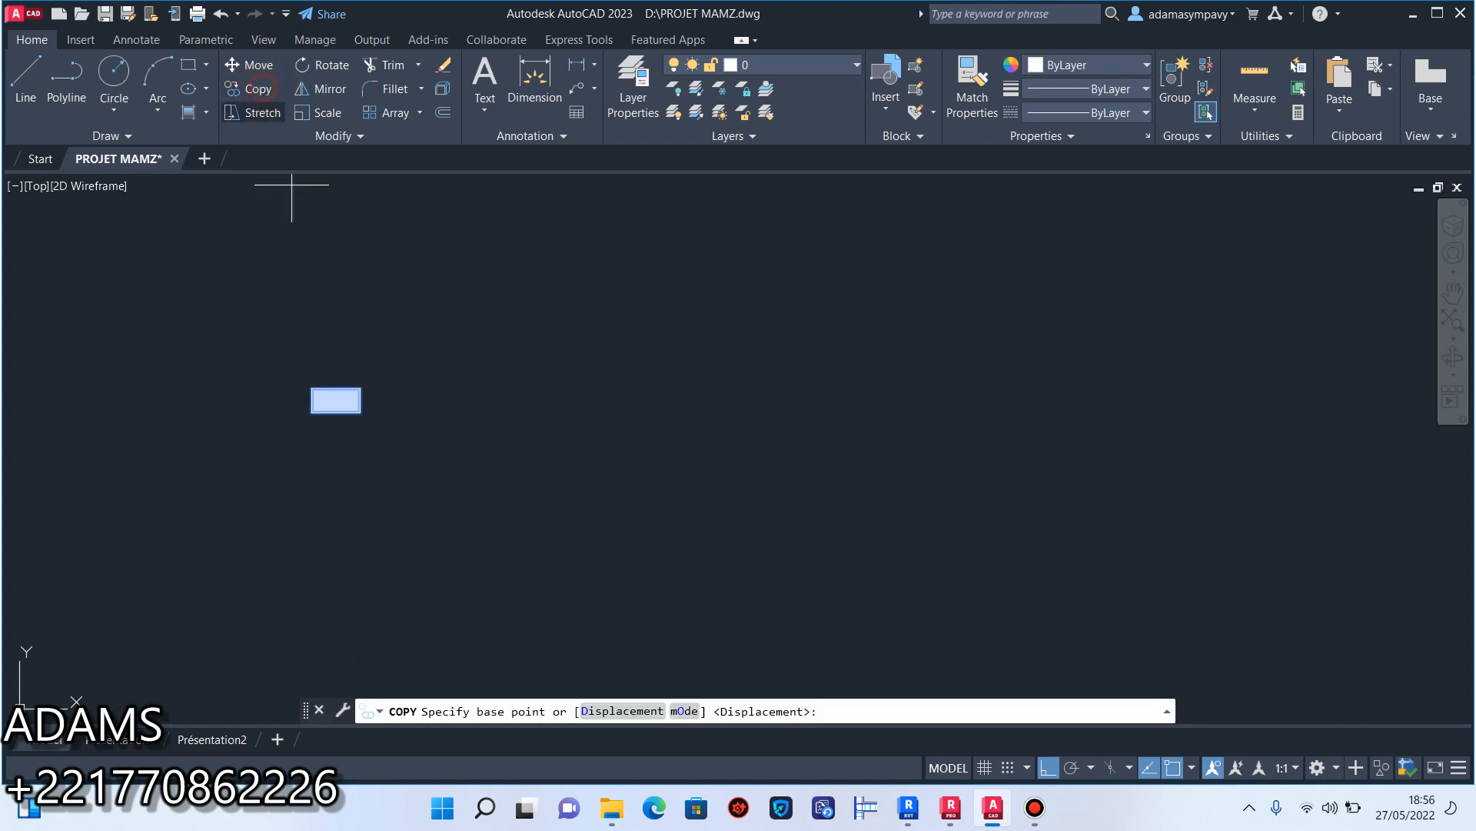
left_click(312, 389)
scroll(313, 389, "down", 4)
middle_click_drag(841, 389, 286, 366)
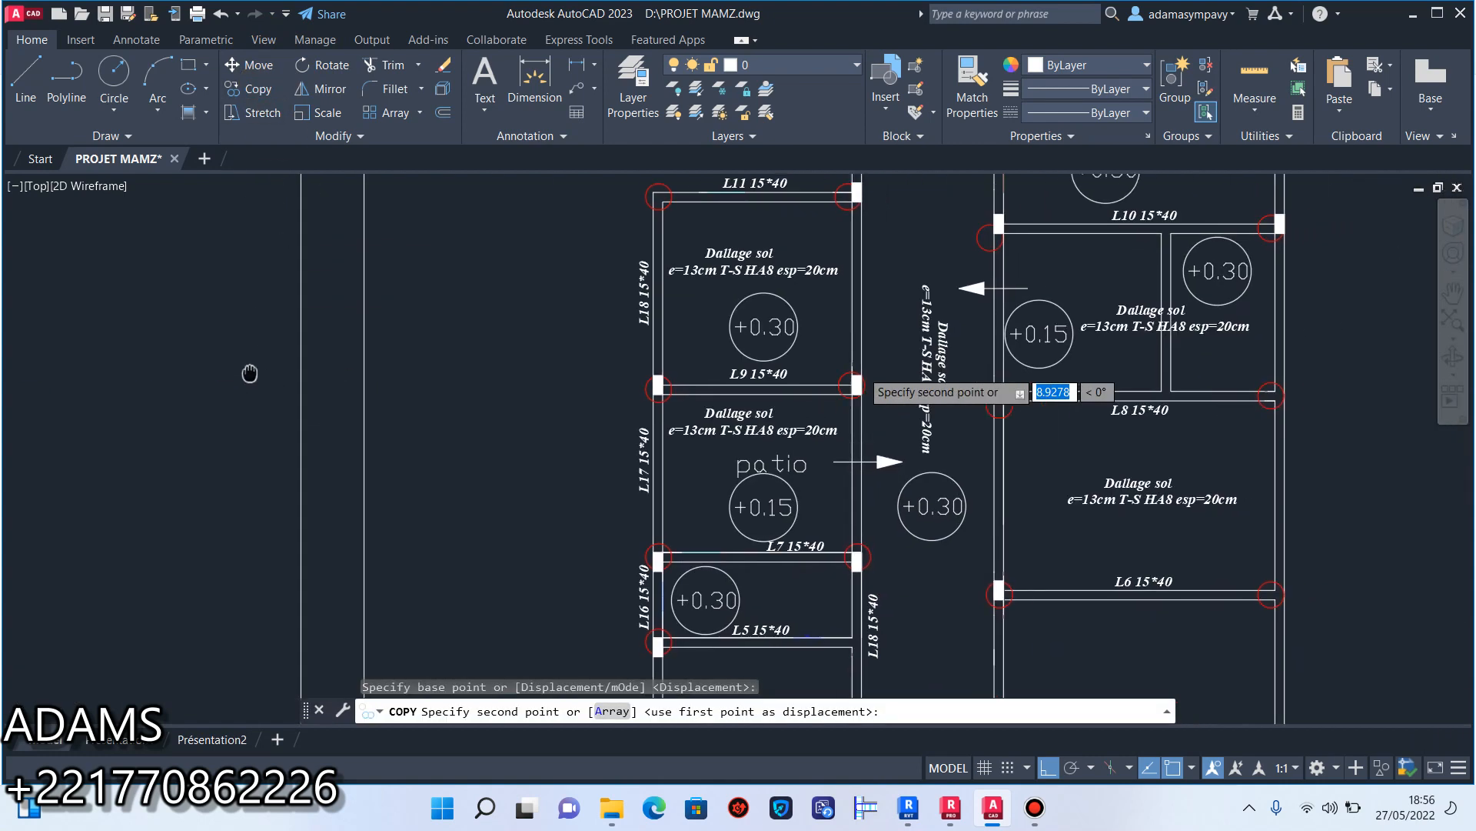
scroll(1138, 377, "up", 3)
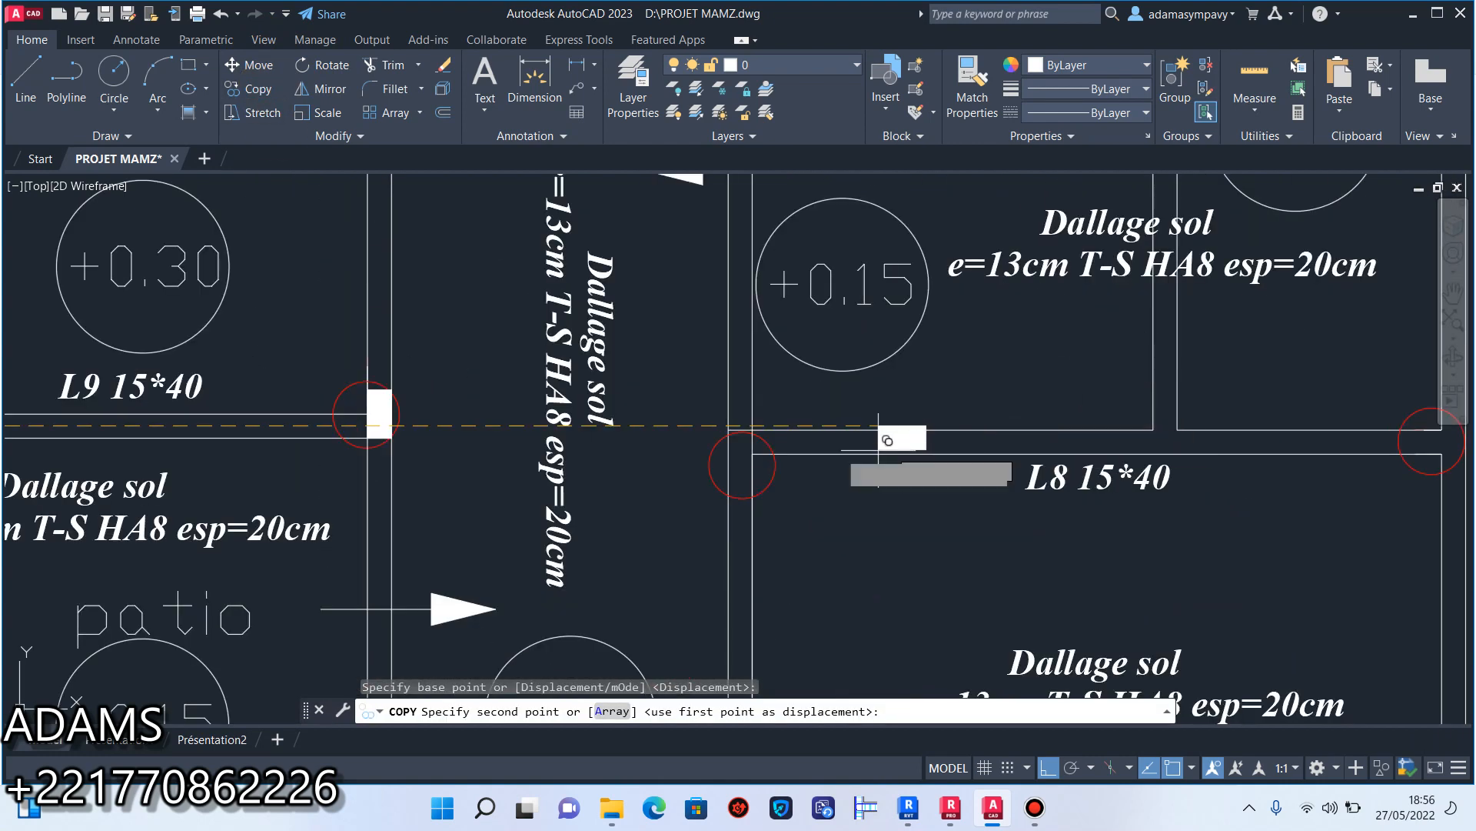
scroll(823, 435, "up", 3)
left_click(607, 397)
Examine the circled junctions around beams L4, L6, L8 and L9 for further horizontal placements and end the copying.
scroll(723, 461, "down", 4)
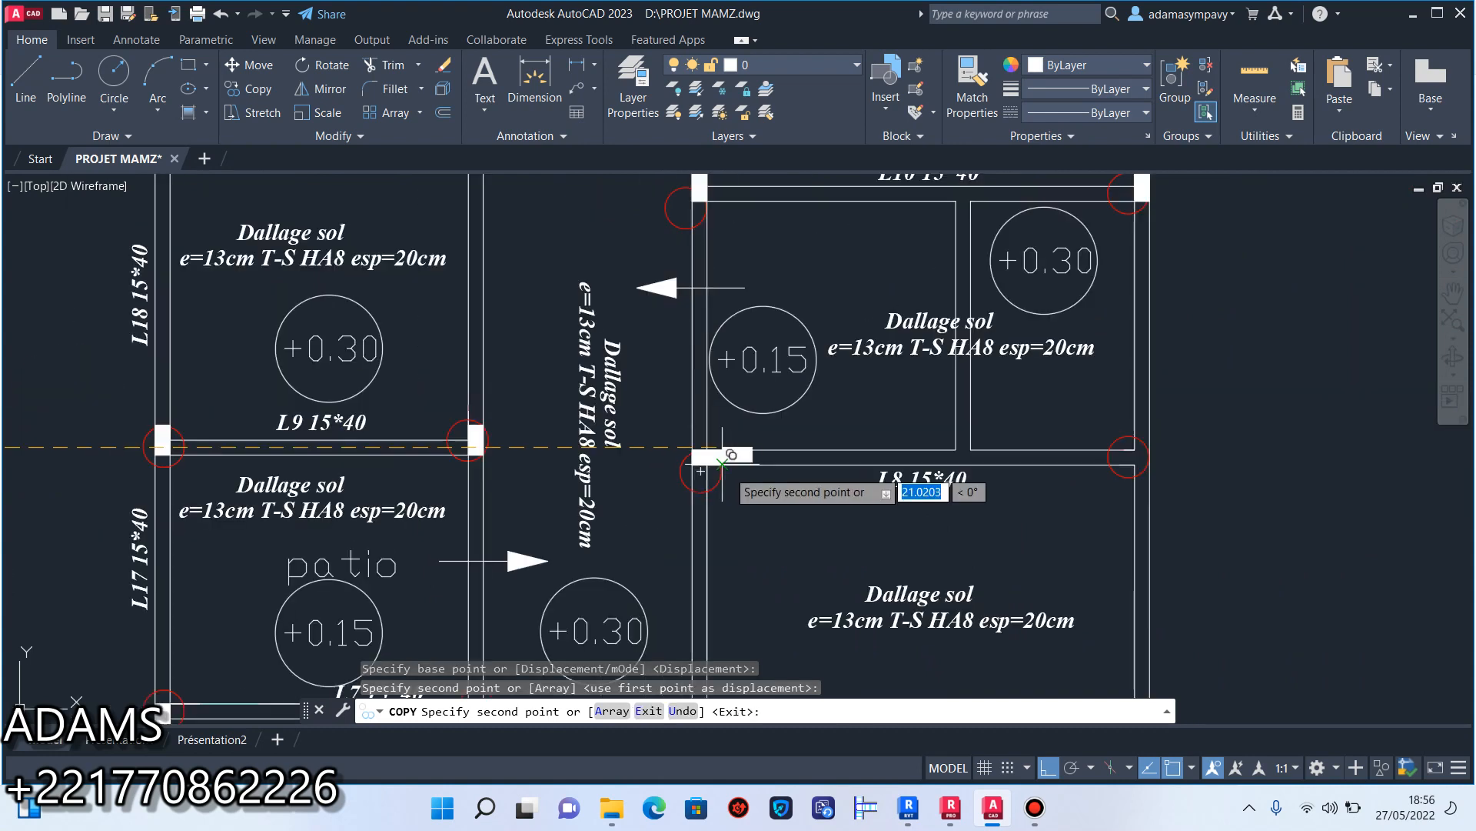
scroll(723, 461, "down", 2)
mouse_move(888, 486)
middle_mouse_down()
mouse_move(857, 408)
mouse_move(857, 346)
middle_mouse_up()
scroll(787, 449, "down", 2)
middle_click_drag(787, 448, 821, 274)
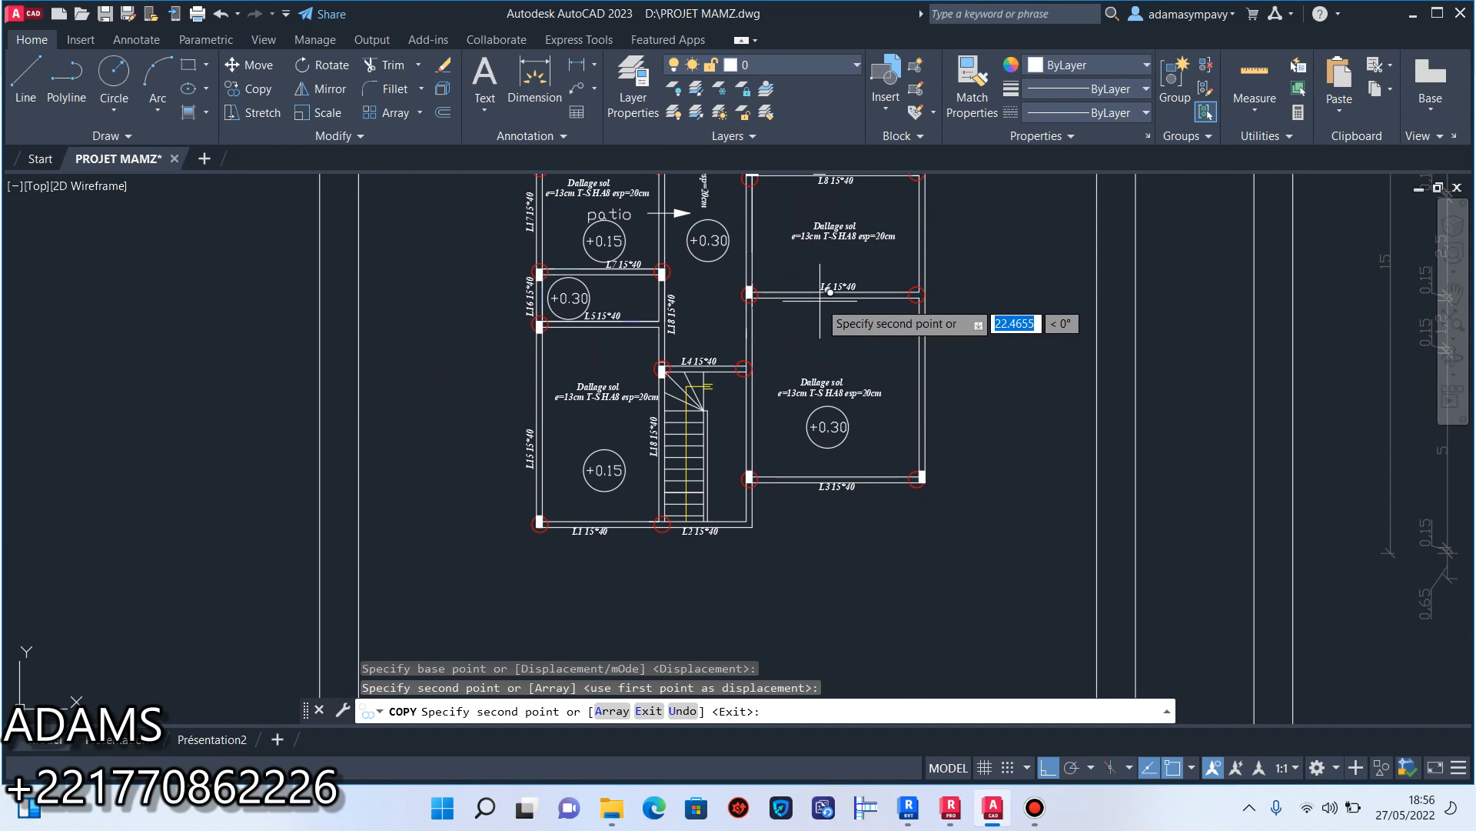
scroll(761, 349, "up", 5)
scroll(738, 377, "down", 8)
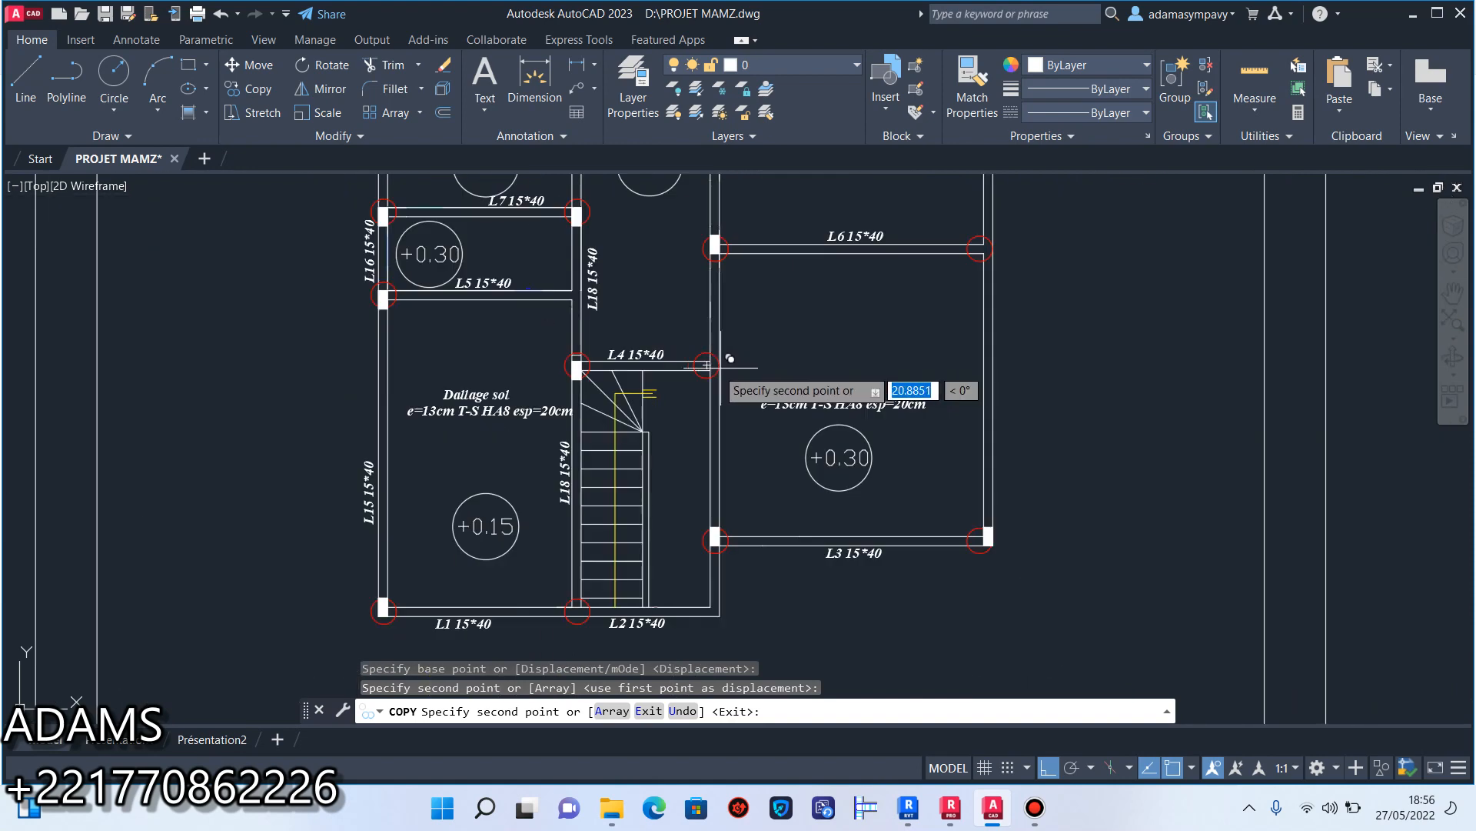
scroll(707, 357, "up", 7)
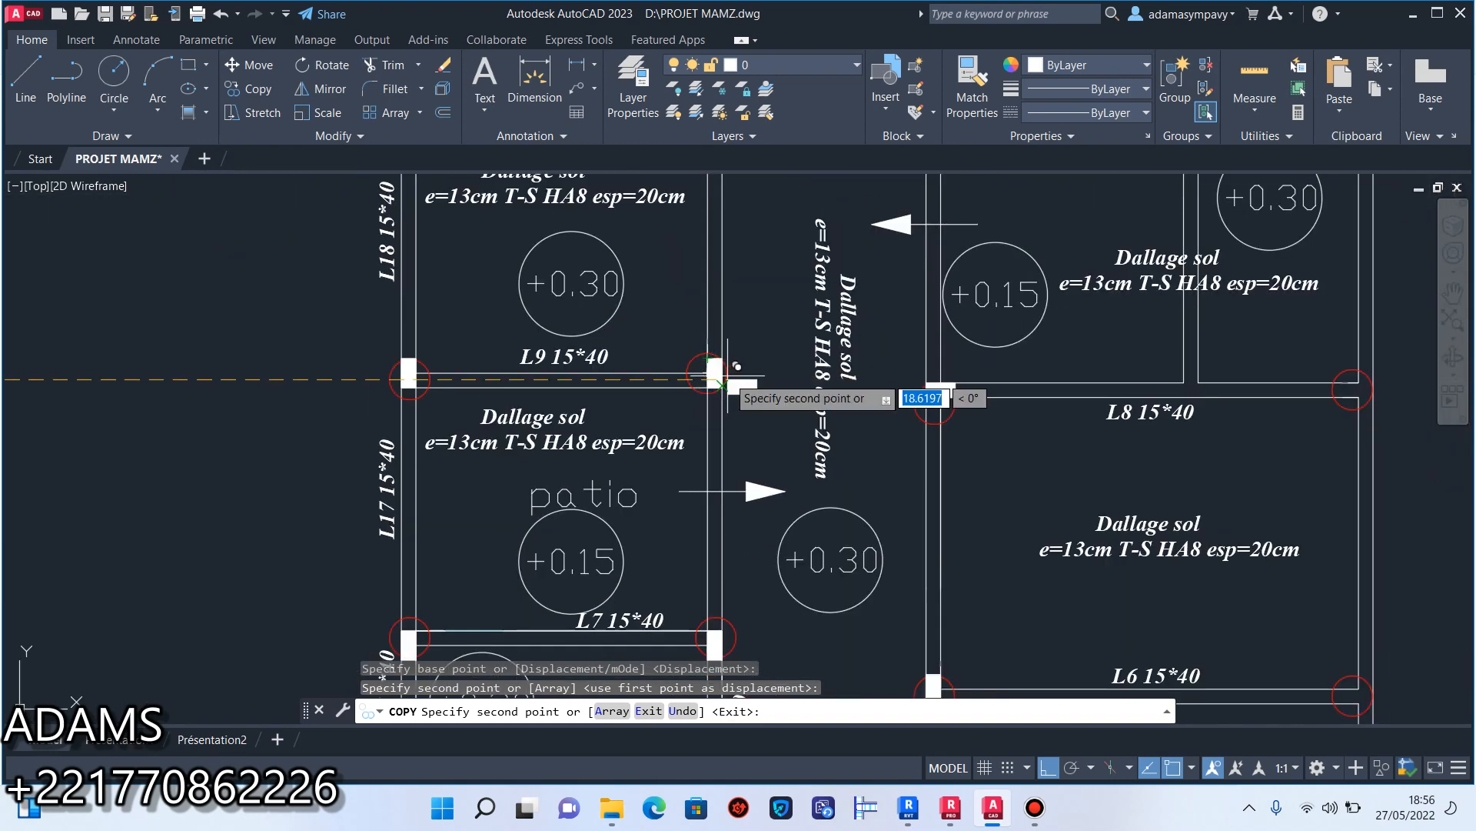
mouse_move(707, 358)
middle_mouse_down()
mouse_move(705, 261)
mouse_move(733, 446)
mouse_move(692, 477)
middle_mouse_up()
scroll(704, 308, "down", 2)
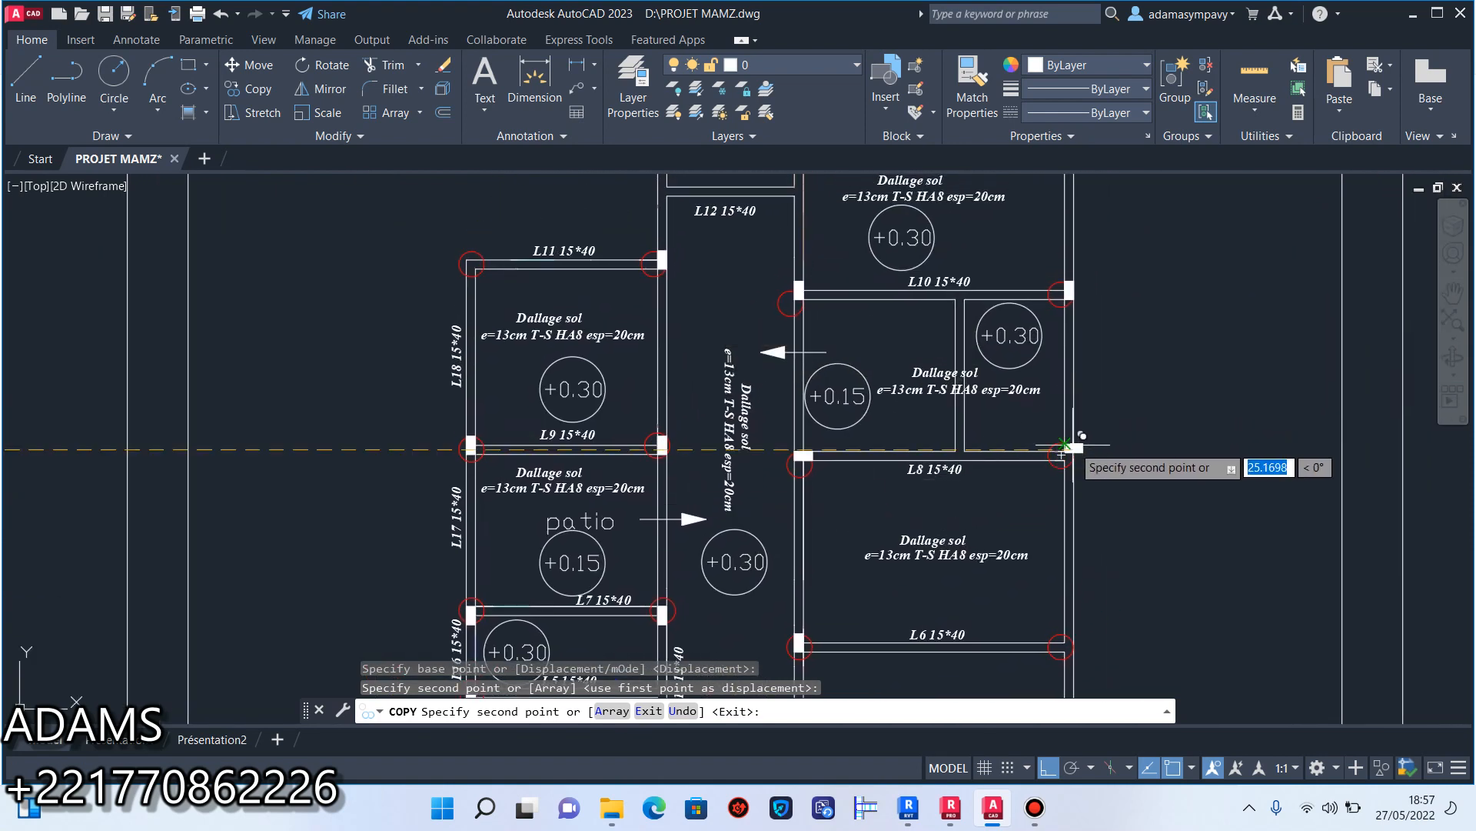
scroll(1063, 444, "up", 2)
key("Escape")
Copy the vertical filled rectangle from the left end of beam L6 to the circled junction at its right end.
scroll(1048, 461, "down", 5)
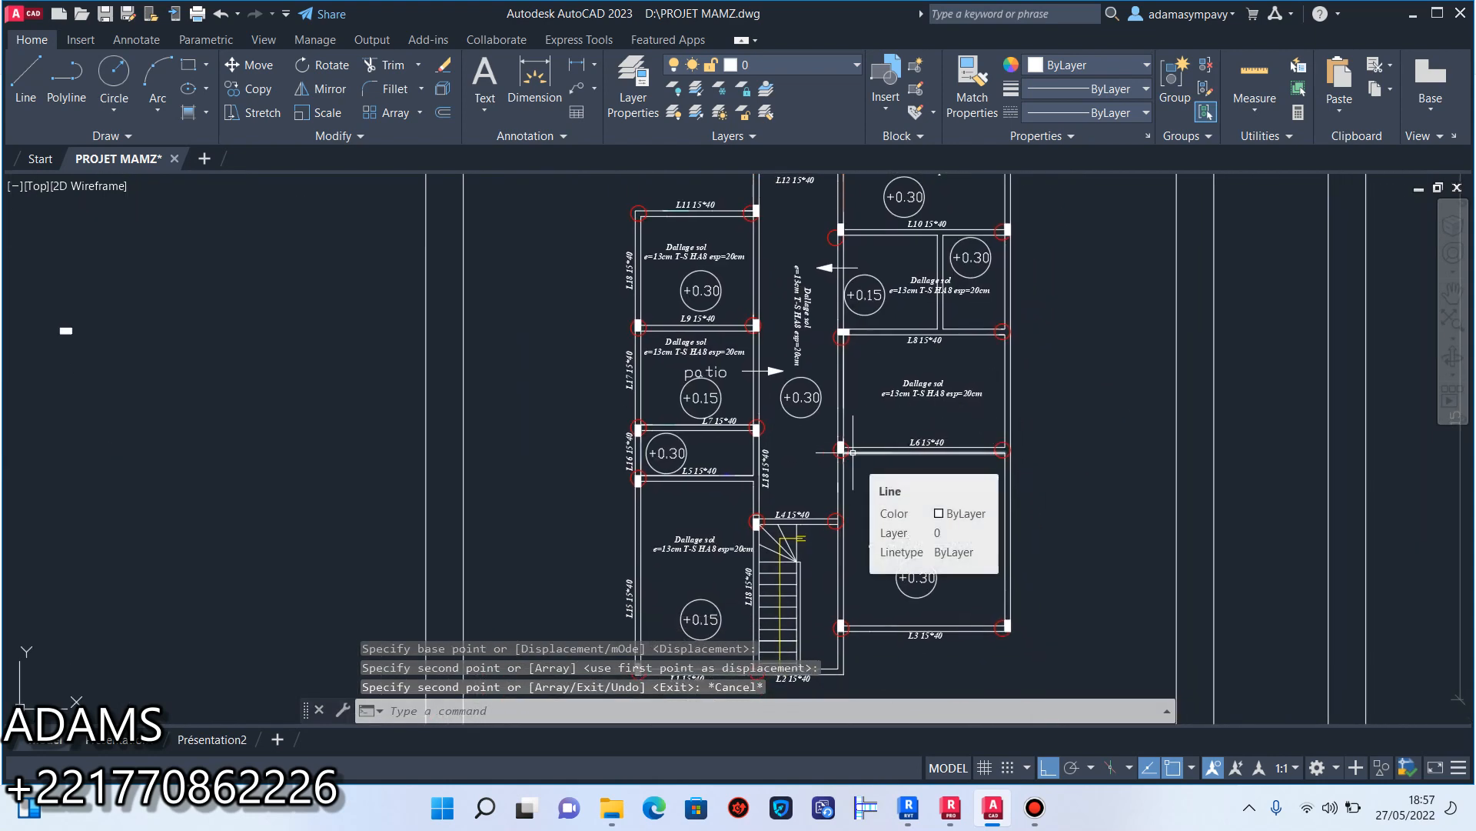
scroll(851, 430, "up", 10)
left_click(600, 413)
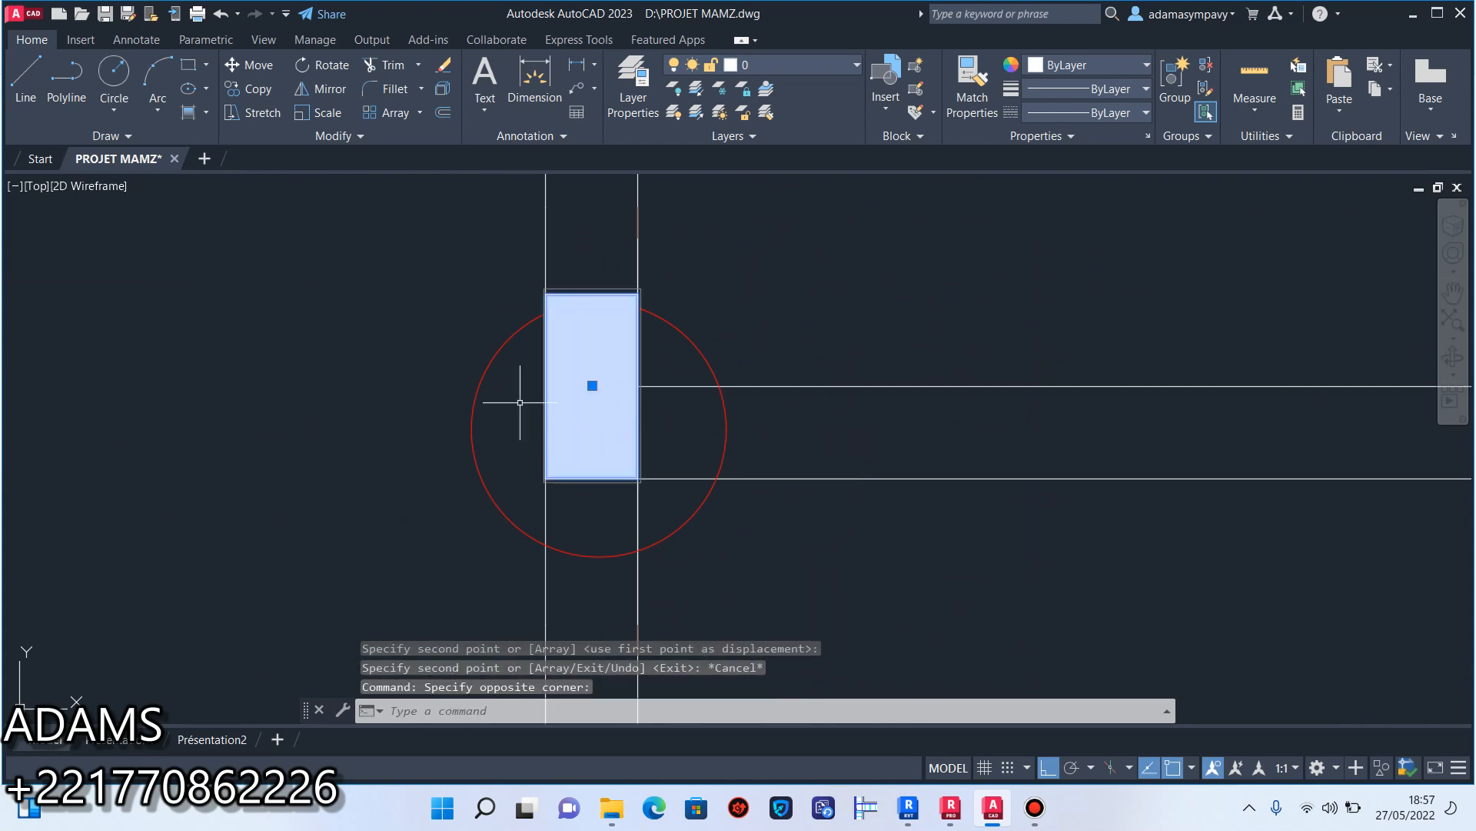
left_click(257, 91)
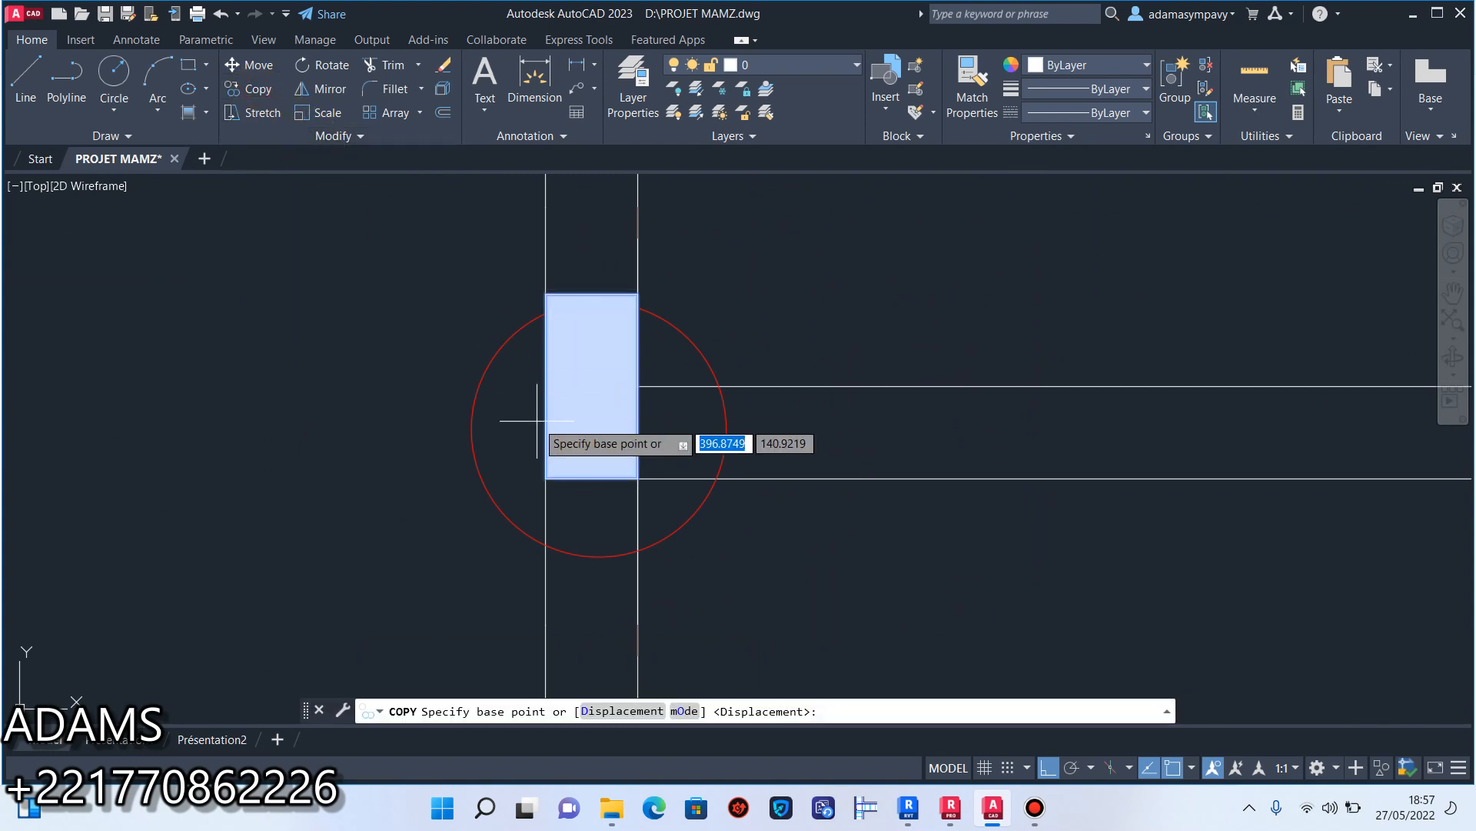
left_click(545, 480)
scroll(545, 479, "down", 5)
scroll(1017, 493, "up", 4)
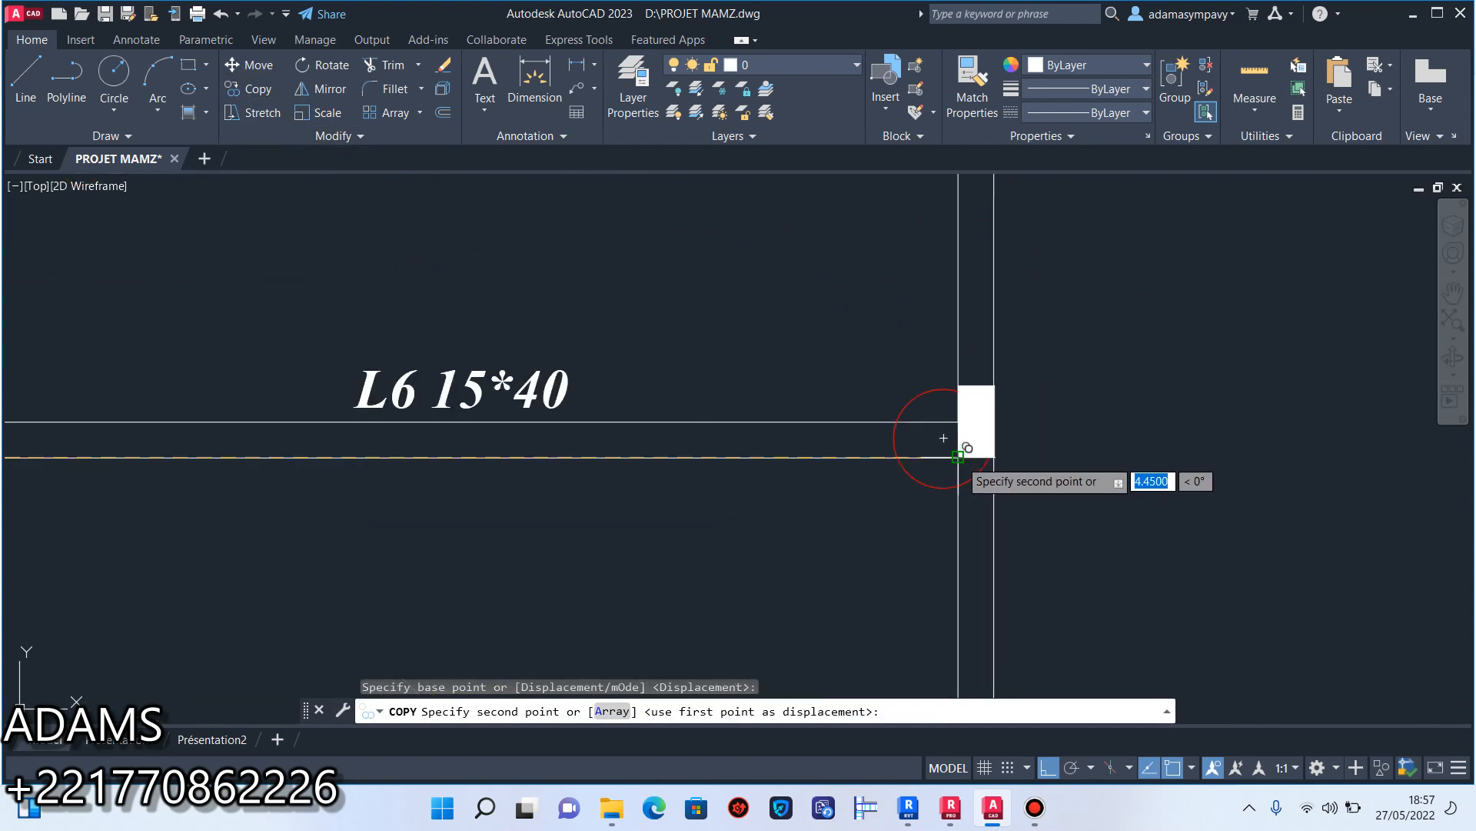
left_click(958, 457)
Place another copy of the vertical rectangle at the circled junction at the right end of beam L8 and end the copying.
scroll(958, 458, "down", 5)
scroll(975, 247, "up", 6)
left_click(905, 362)
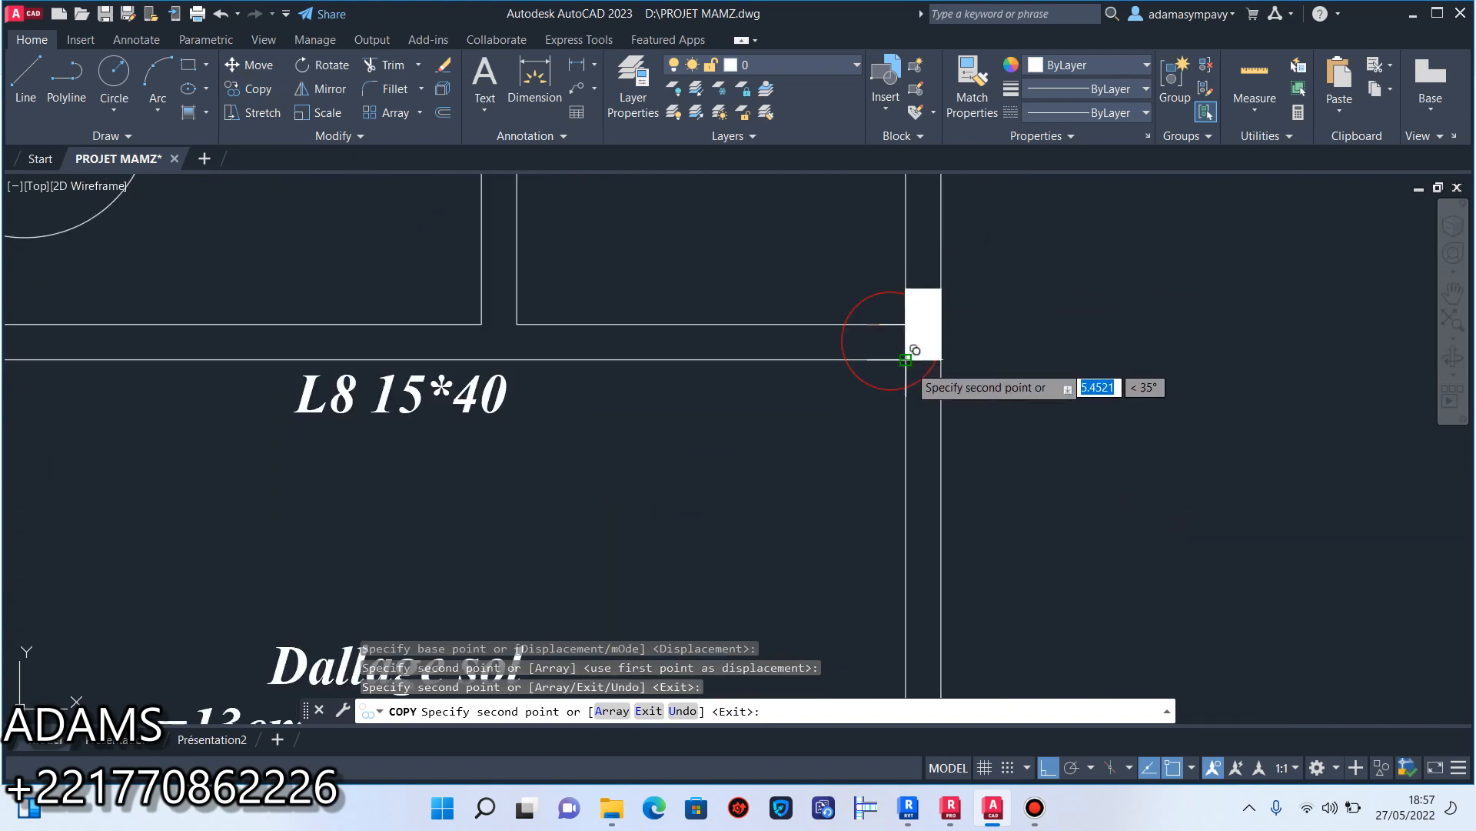
scroll(935, 365, "down", 6)
mouse_move(826, 376)
middle_mouse_down()
mouse_move(979, 460)
mouse_move(990, 586)
middle_mouse_up()
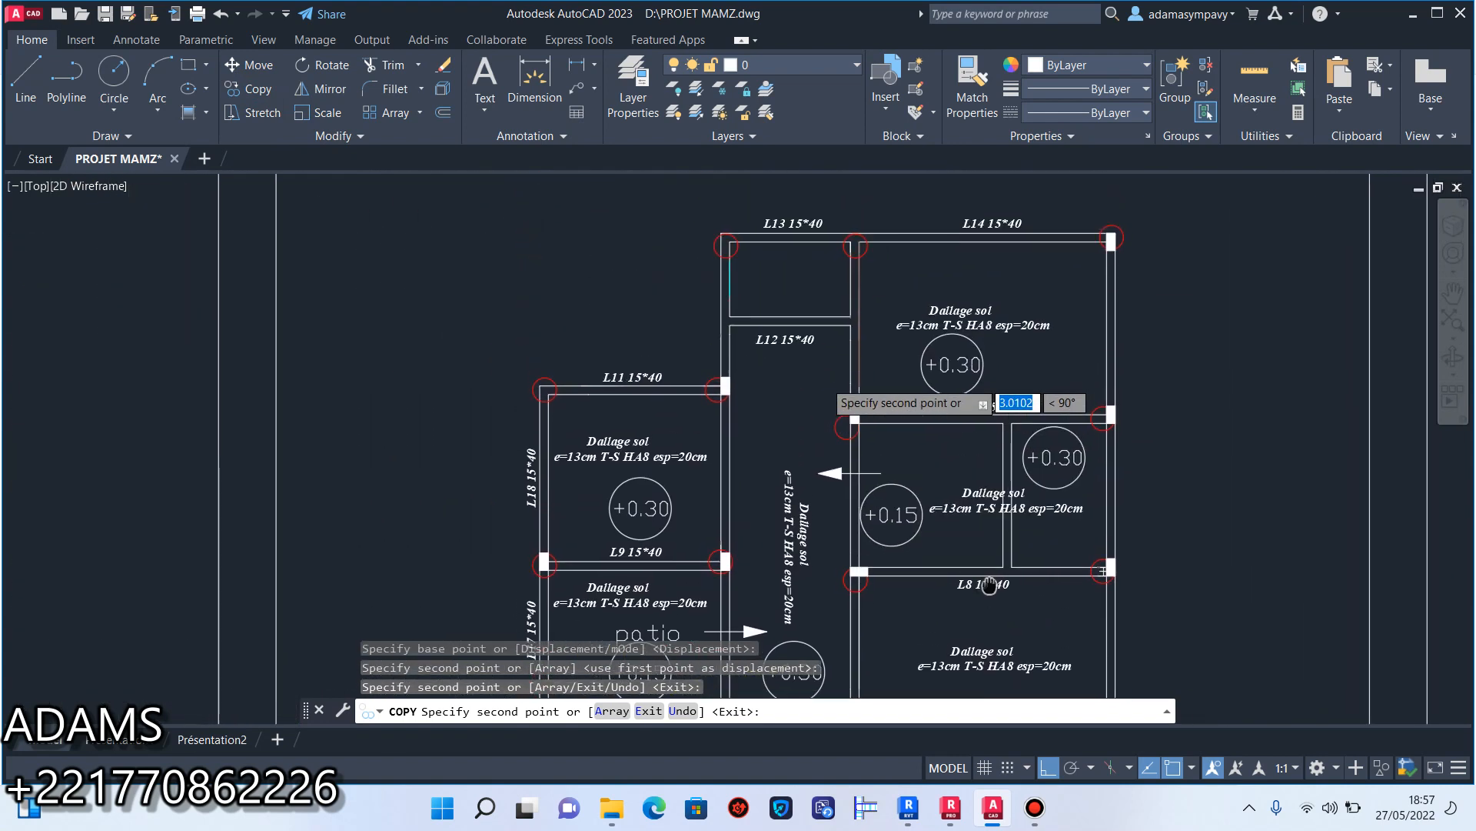
key("Escape")
Copy the filled rectangle at the left end of beam L9 to the circled outer corner at the left end of beam L11.
middle_click_drag(632, 372, 771, 236)
scroll(699, 388, "up", 6)
left_click(638, 532)
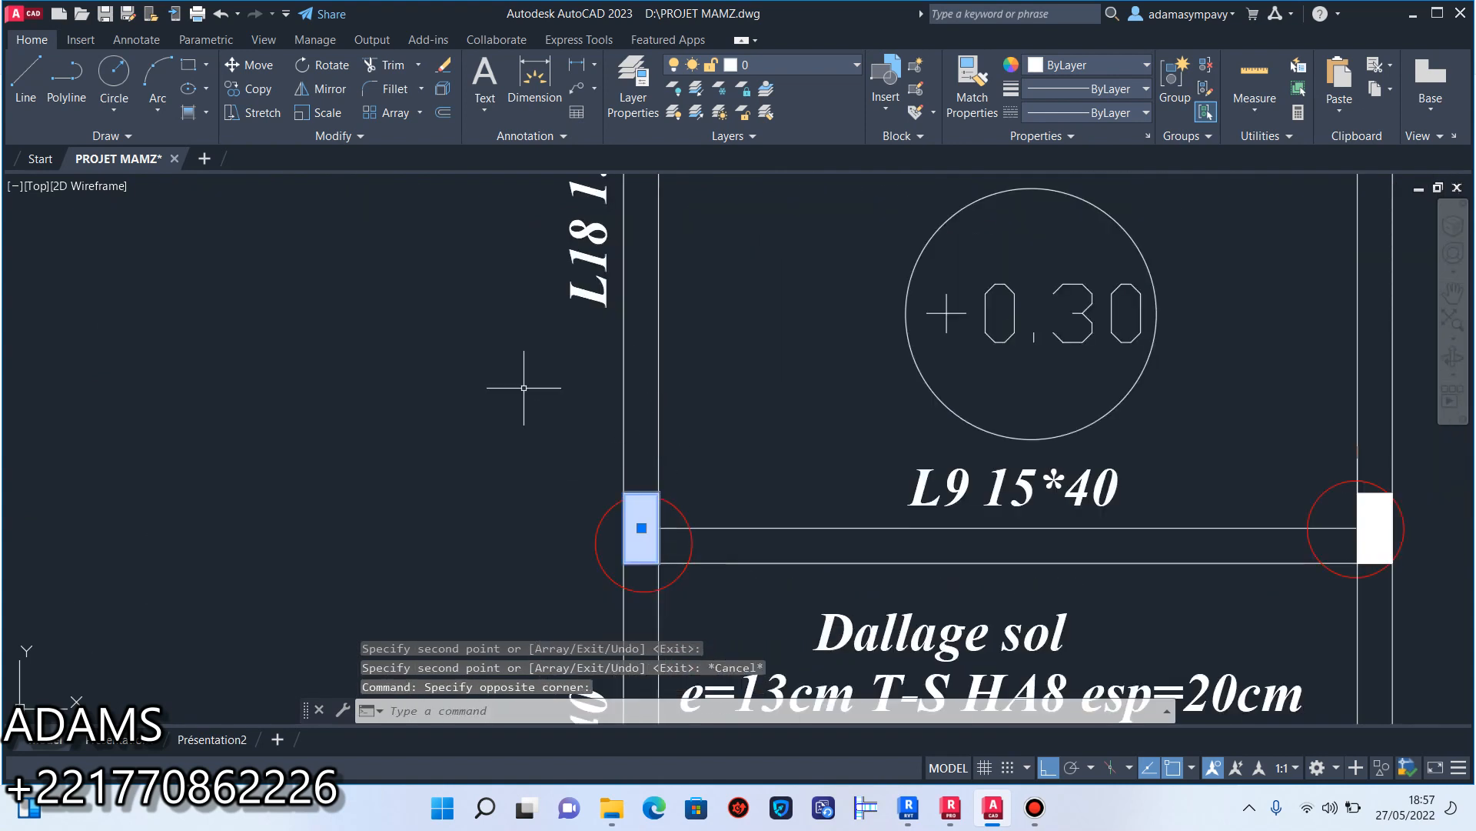
left_click(248, 86)
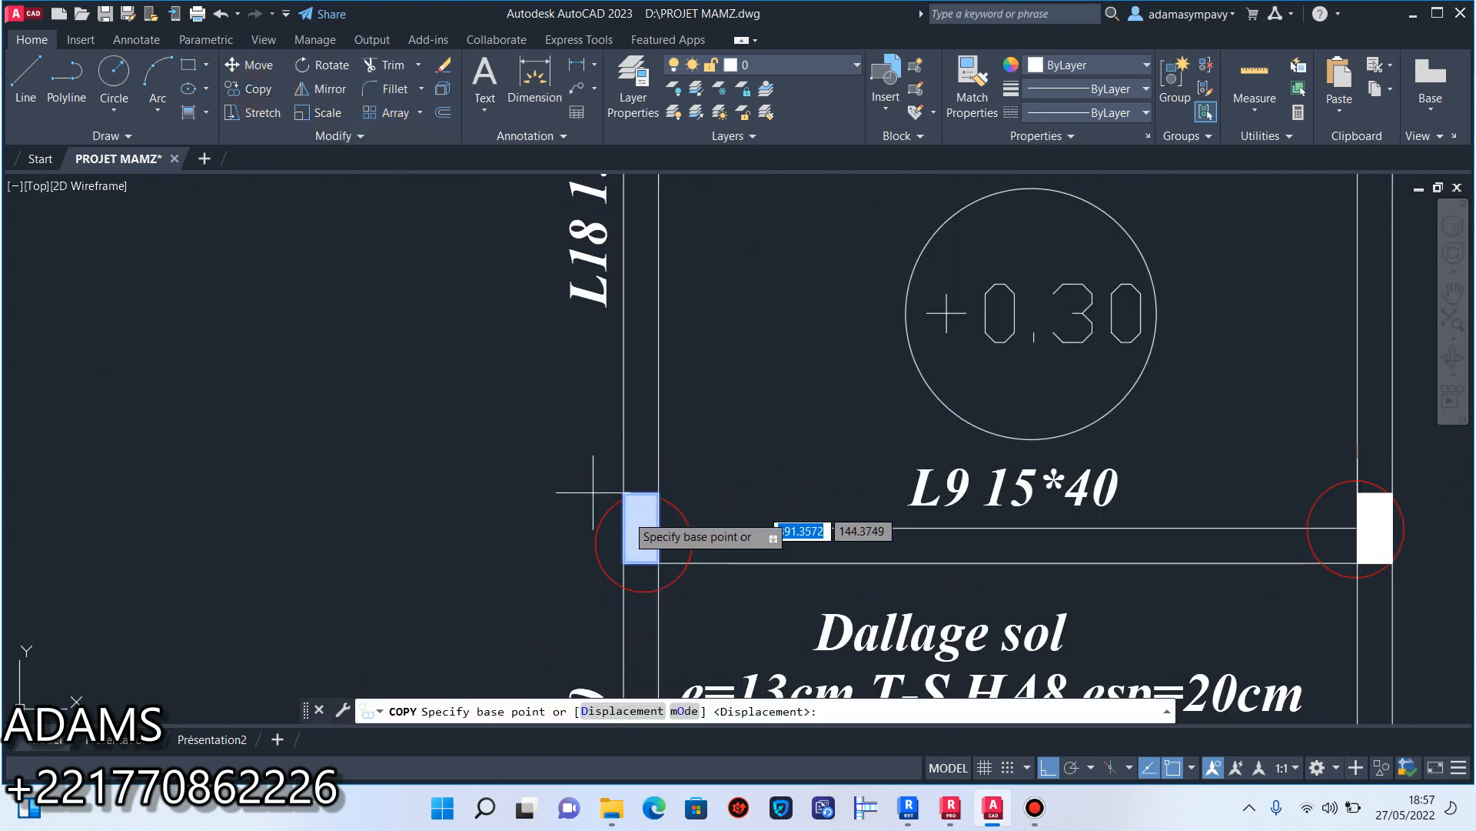
left_click(624, 492)
scroll(625, 492, "down", 5)
scroll(638, 292, "up", 8)
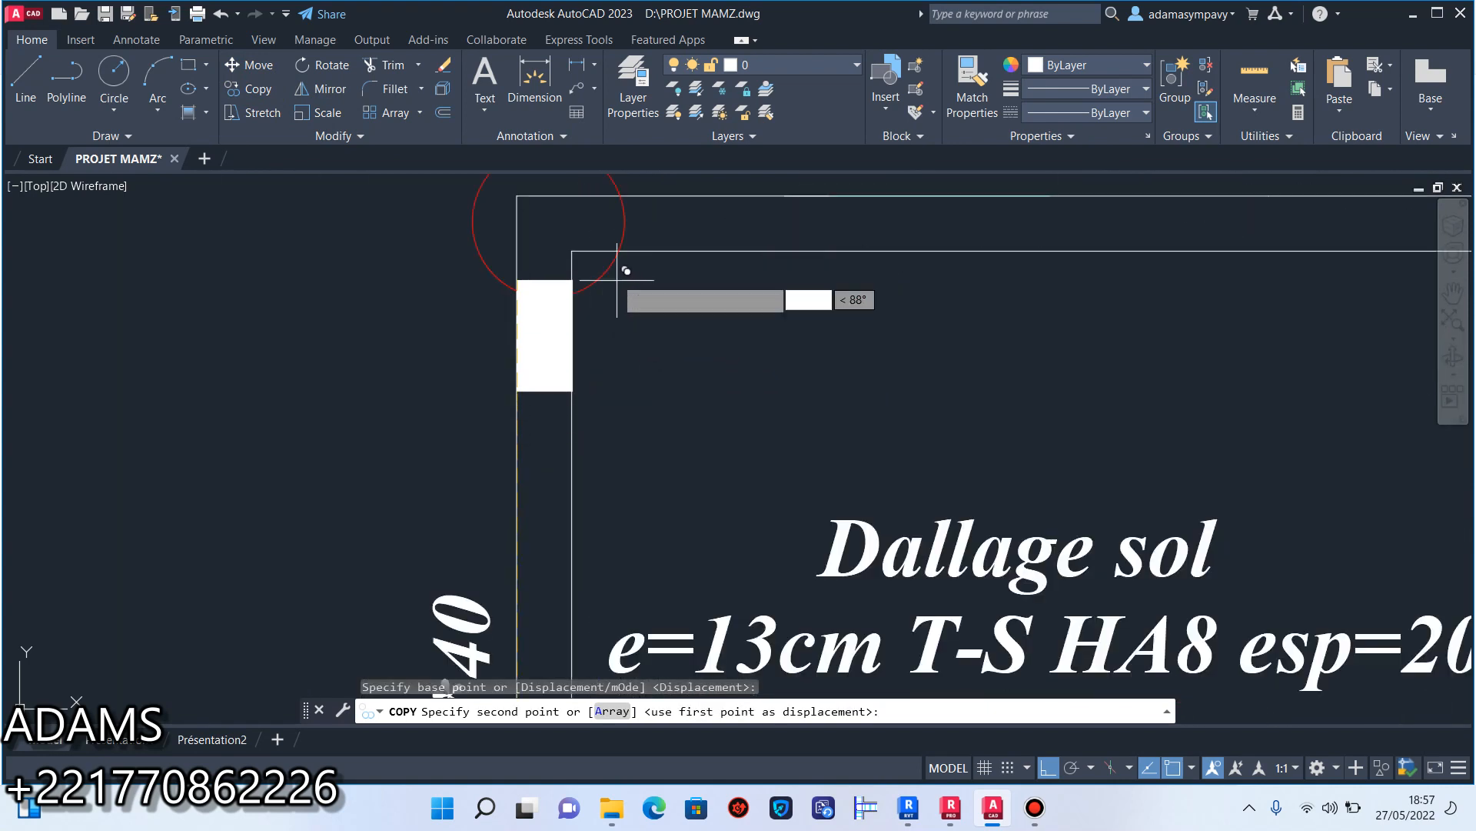
left_click(518, 196)
Place a further copy at the circled outer corner at the left end of beam L13 and end the copying.
scroll(528, 197, "down", 5)
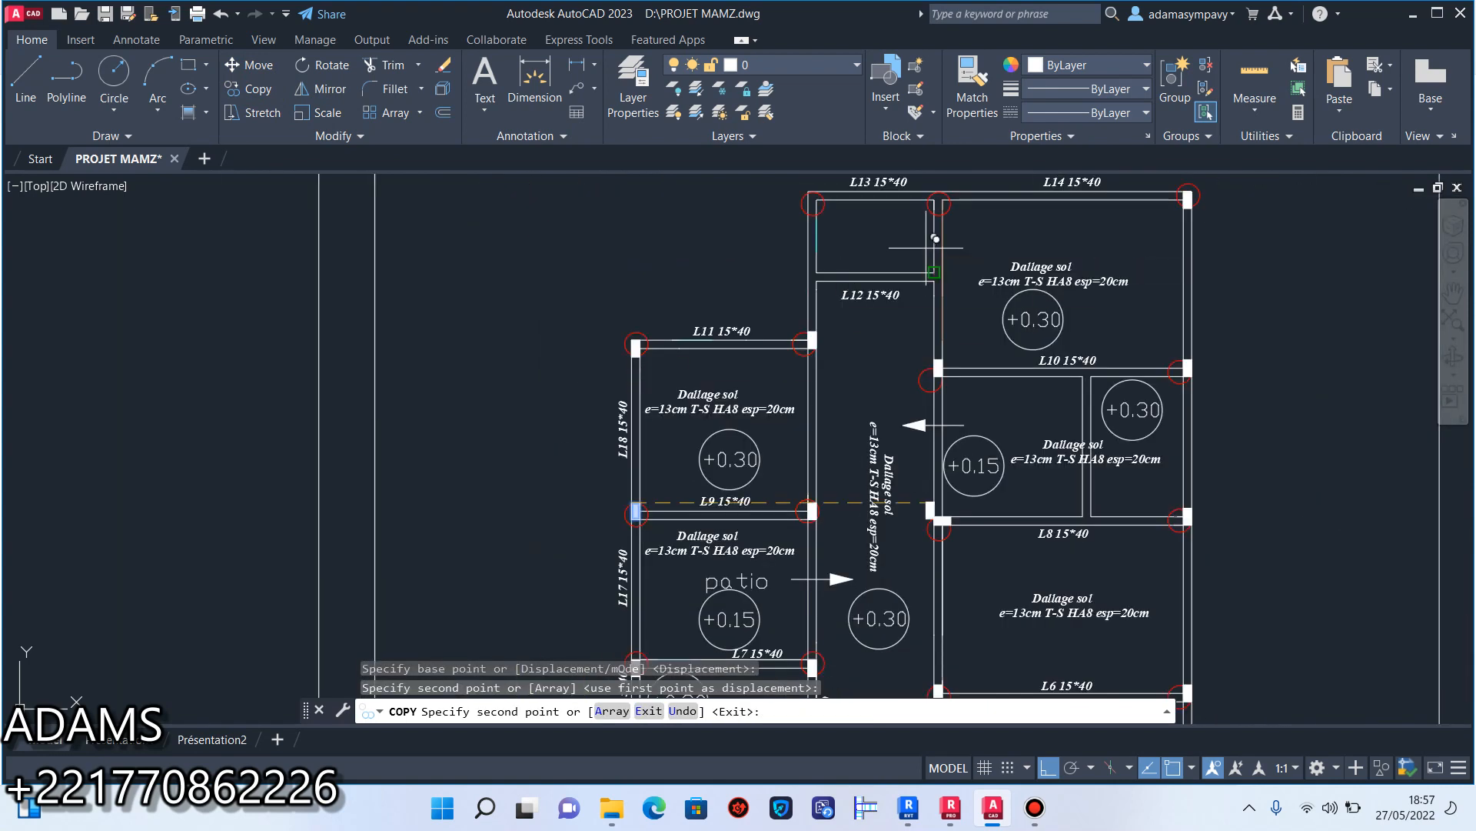
scroll(818, 303, "up", 6)
left_click(642, 269)
scroll(684, 351, "down", 5)
scroll(811, 323, "up", 2)
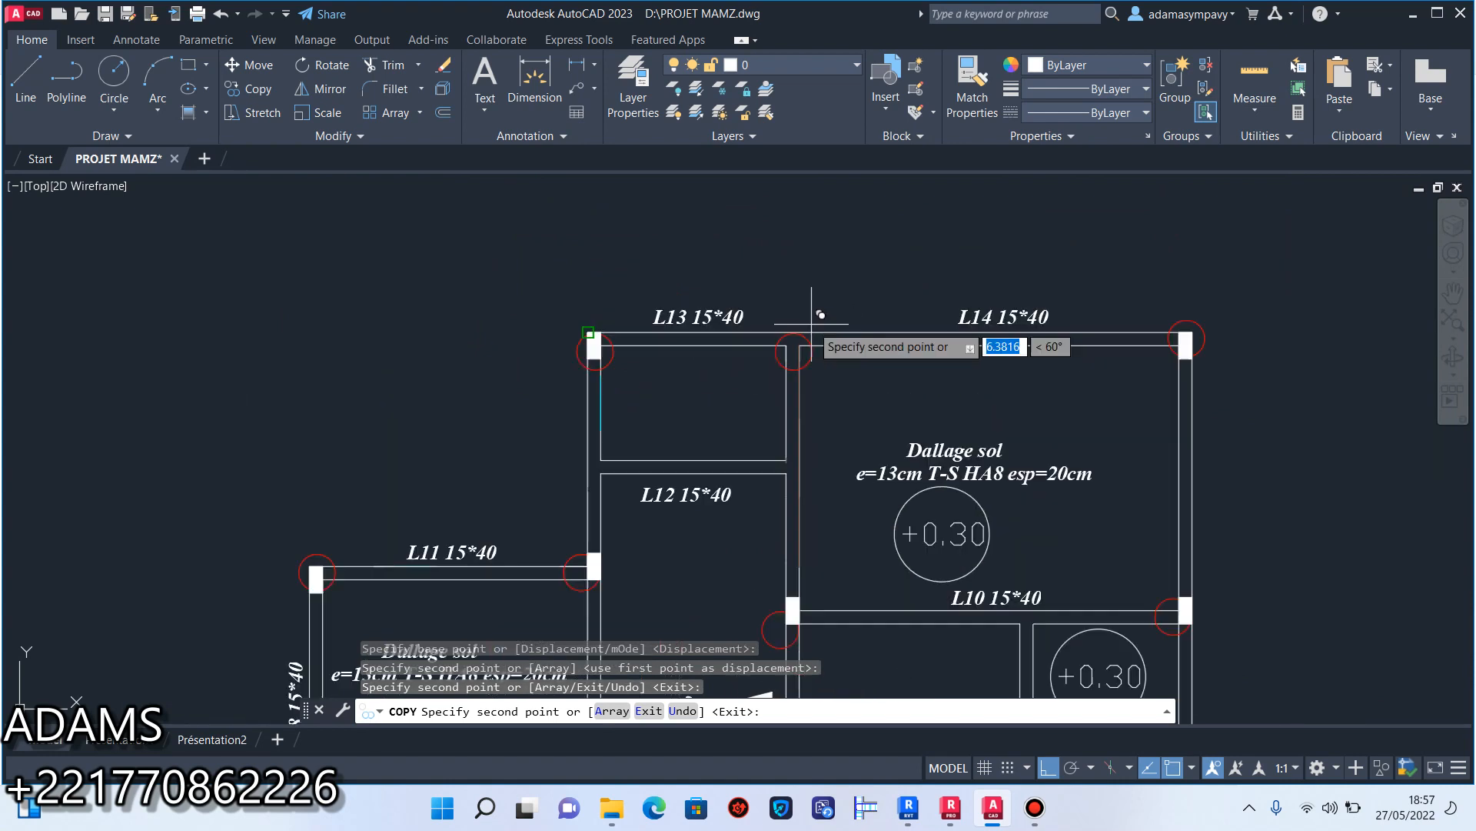
scroll(806, 323, "down", 4)
scroll(766, 417, "up", 10)
key("Escape")
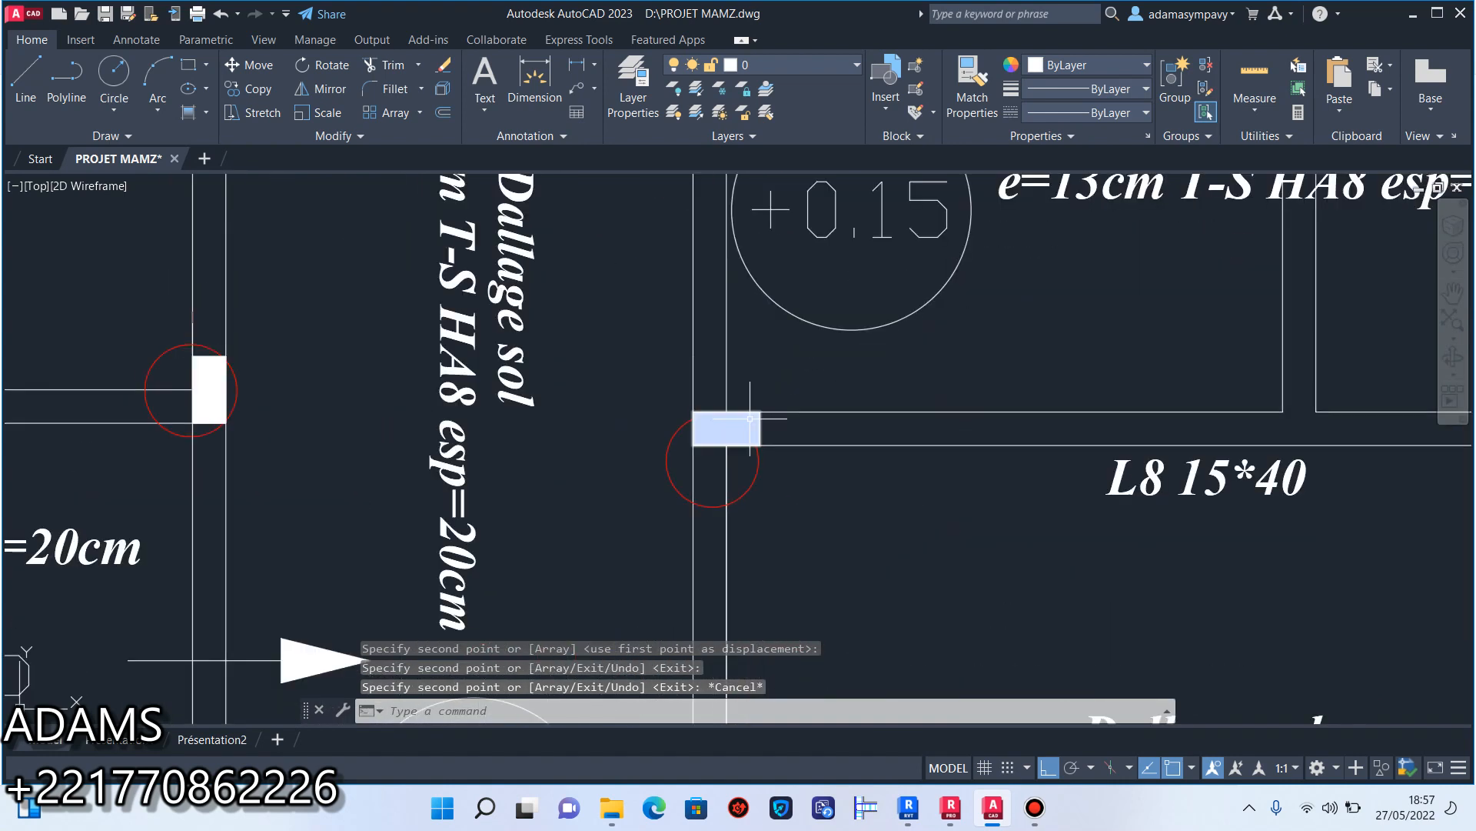
left_click(766, 418)
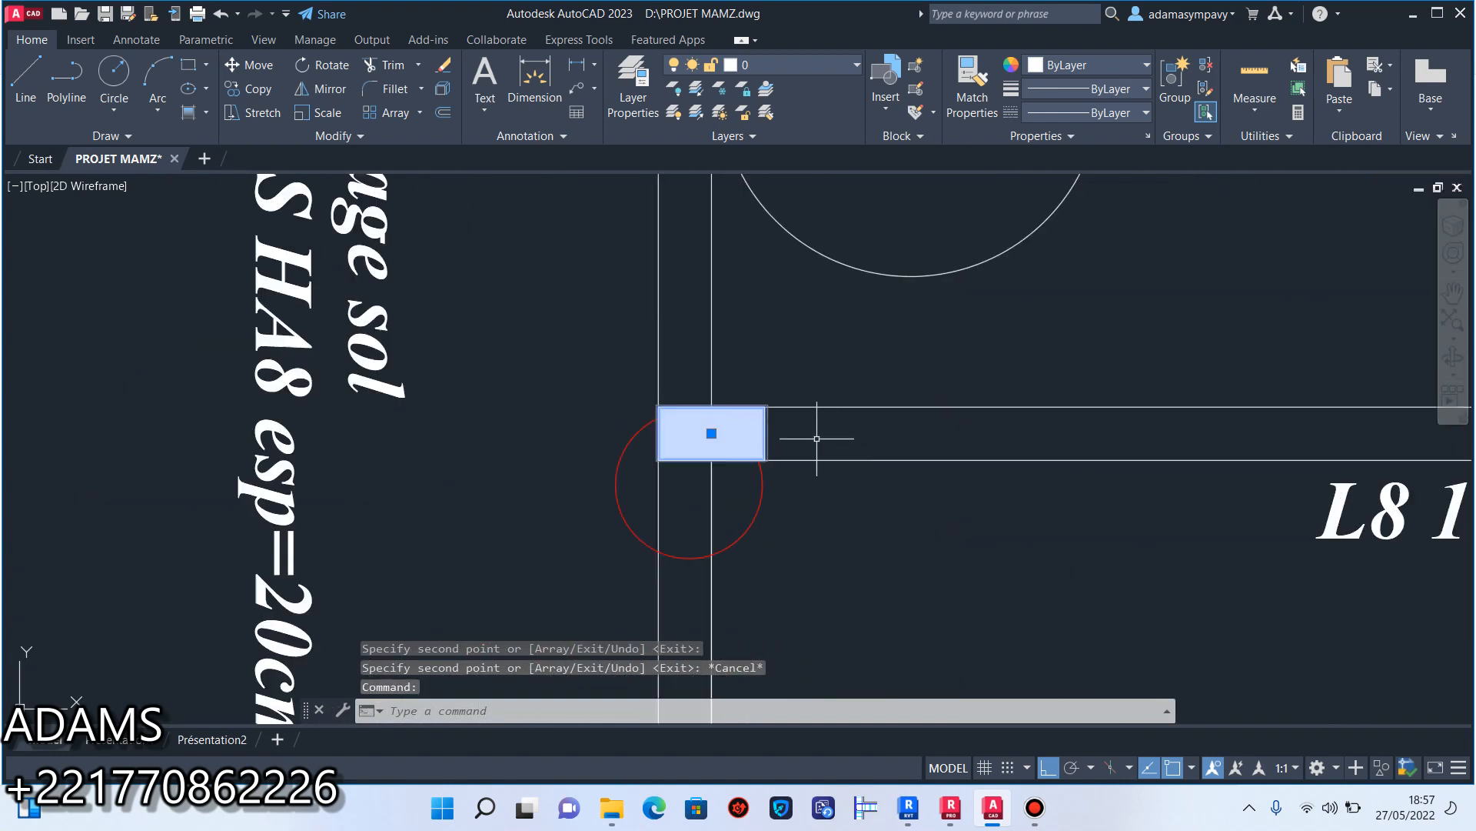
left_click(271, 91)
left_click(689, 484)
scroll(692, 481, "down", 5)
middle_click_drag(717, 282, 726, 681)
scroll(720, 366, "up", 6)
middle_click_drag(708, 271, 719, 423)
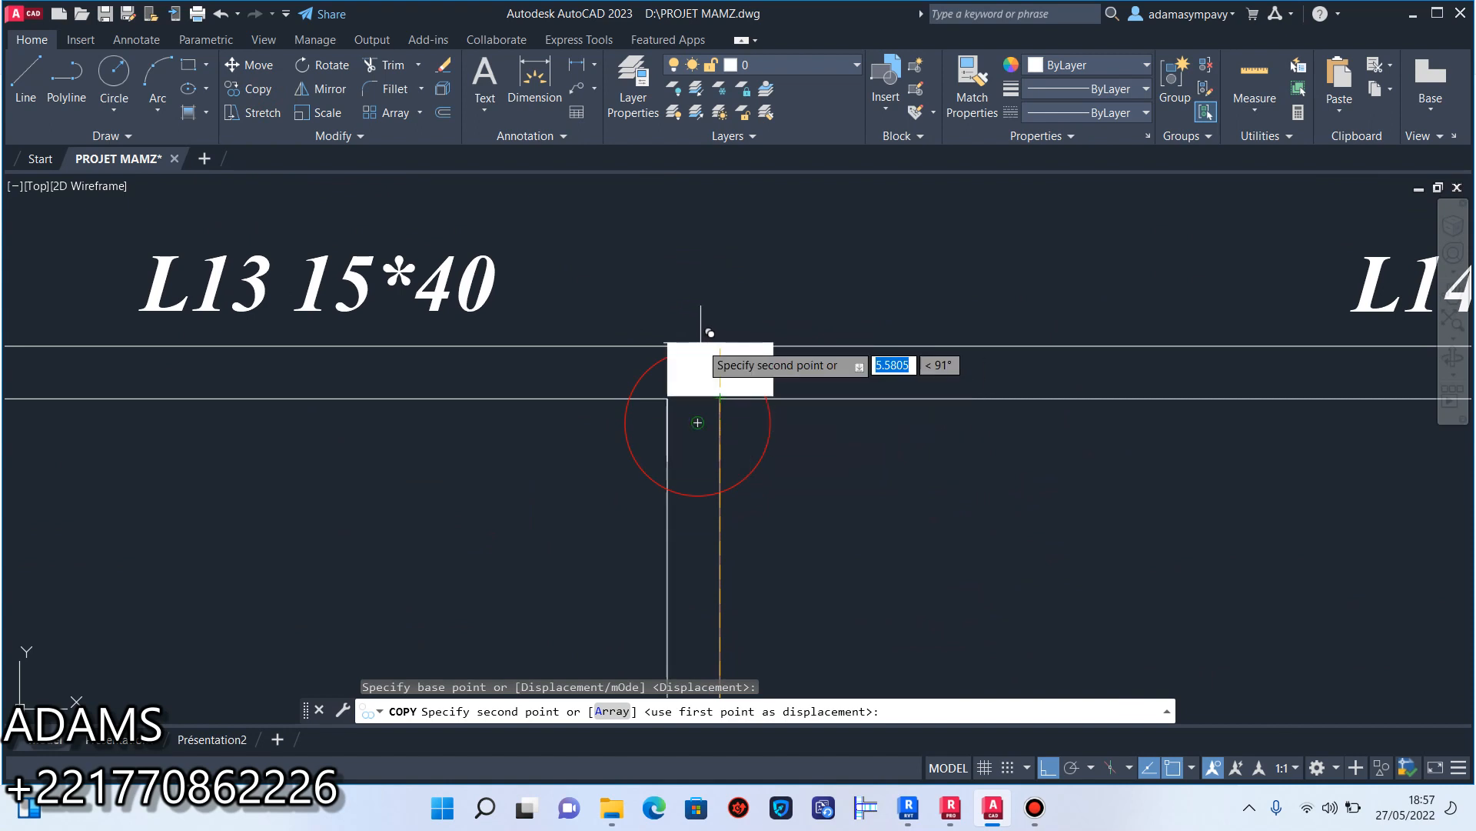
scroll(721, 339, "up", 4)
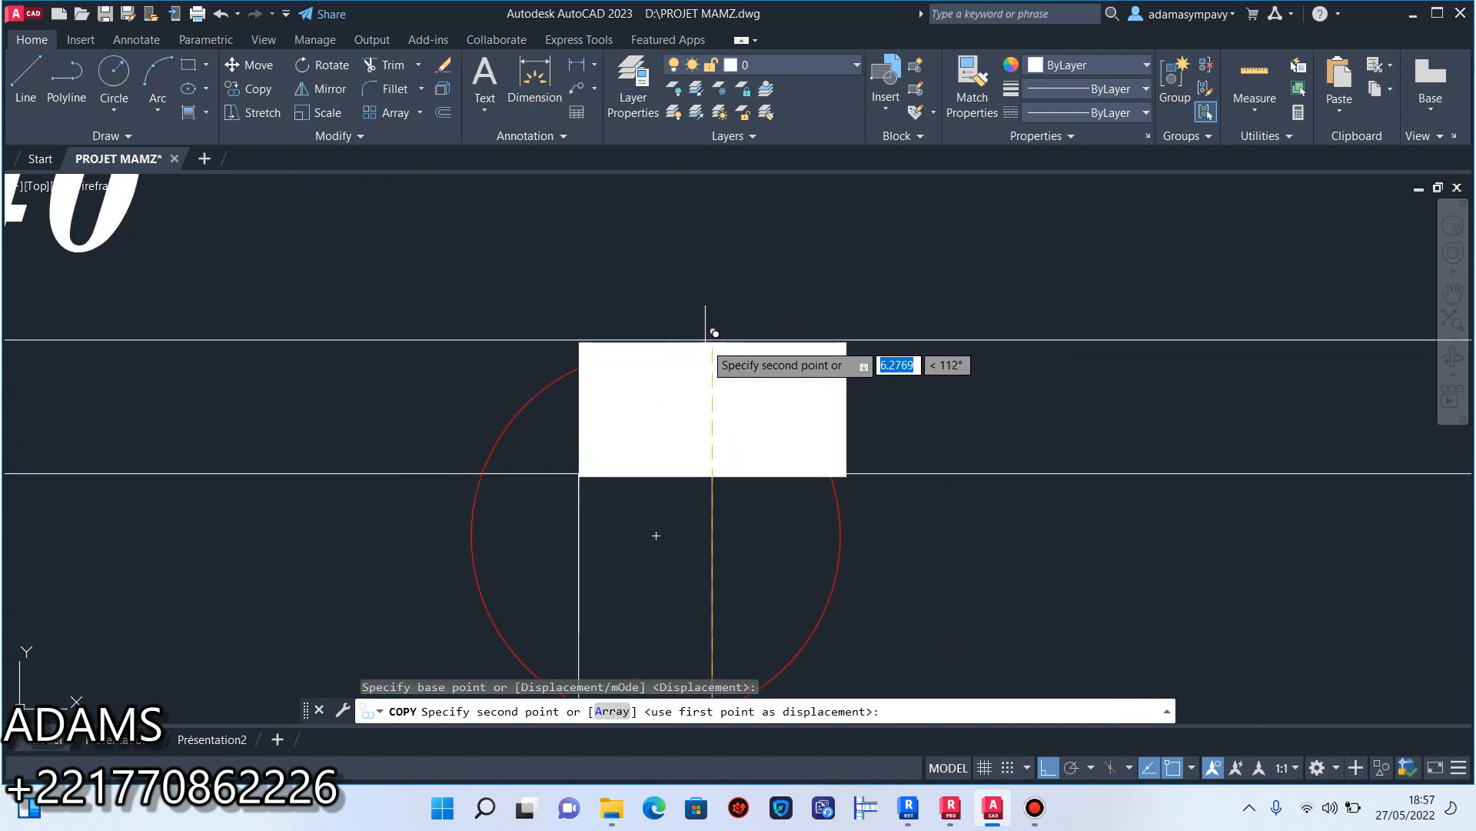
key("Escape")
Draw a short line closing the gap in the lower beam edge at the junction between beams L13 and L14.
scroll(717, 369, "down", 4)
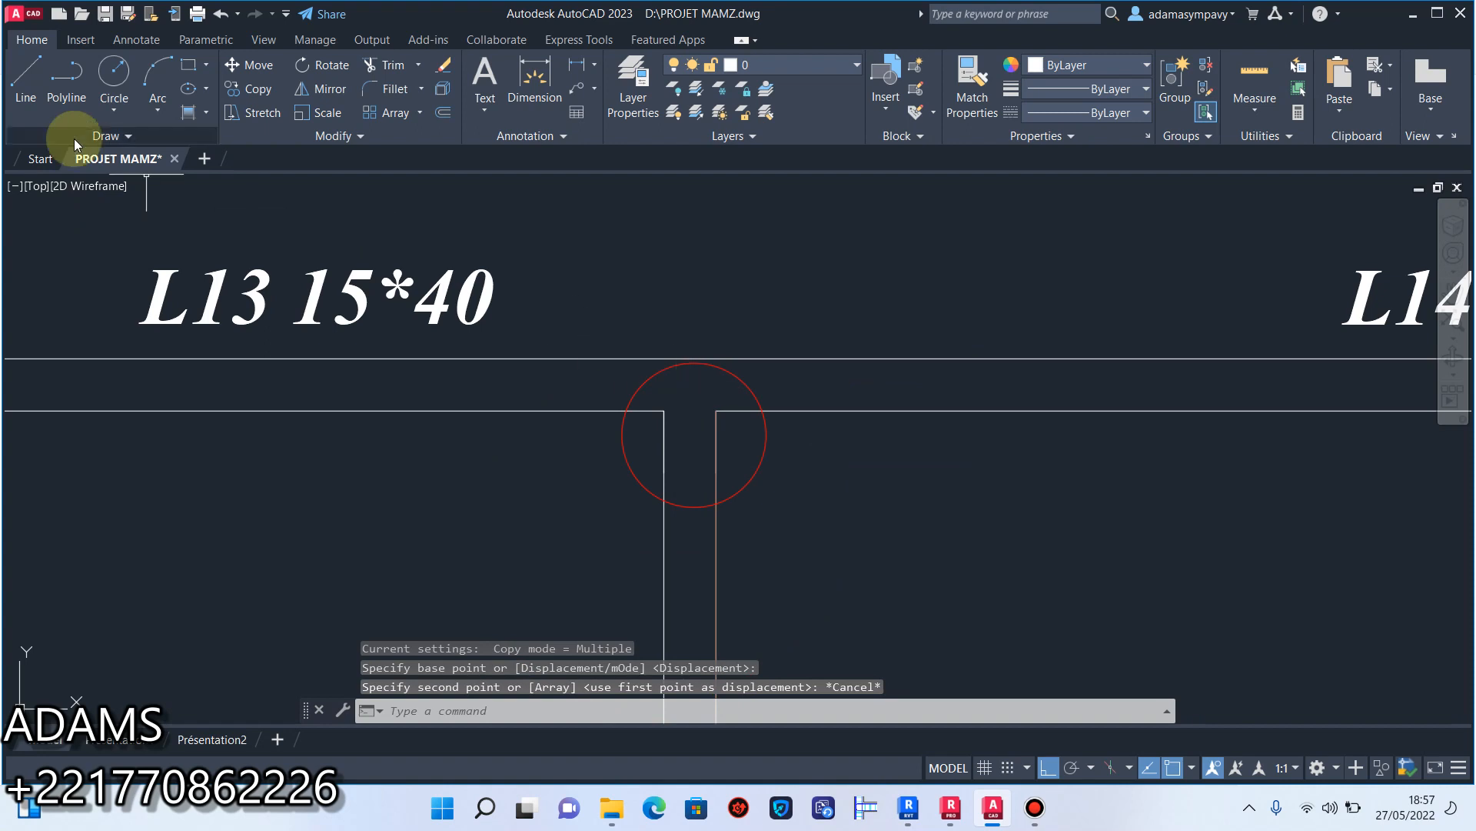
left_click(32, 81)
scroll(658, 400, "up", 2)
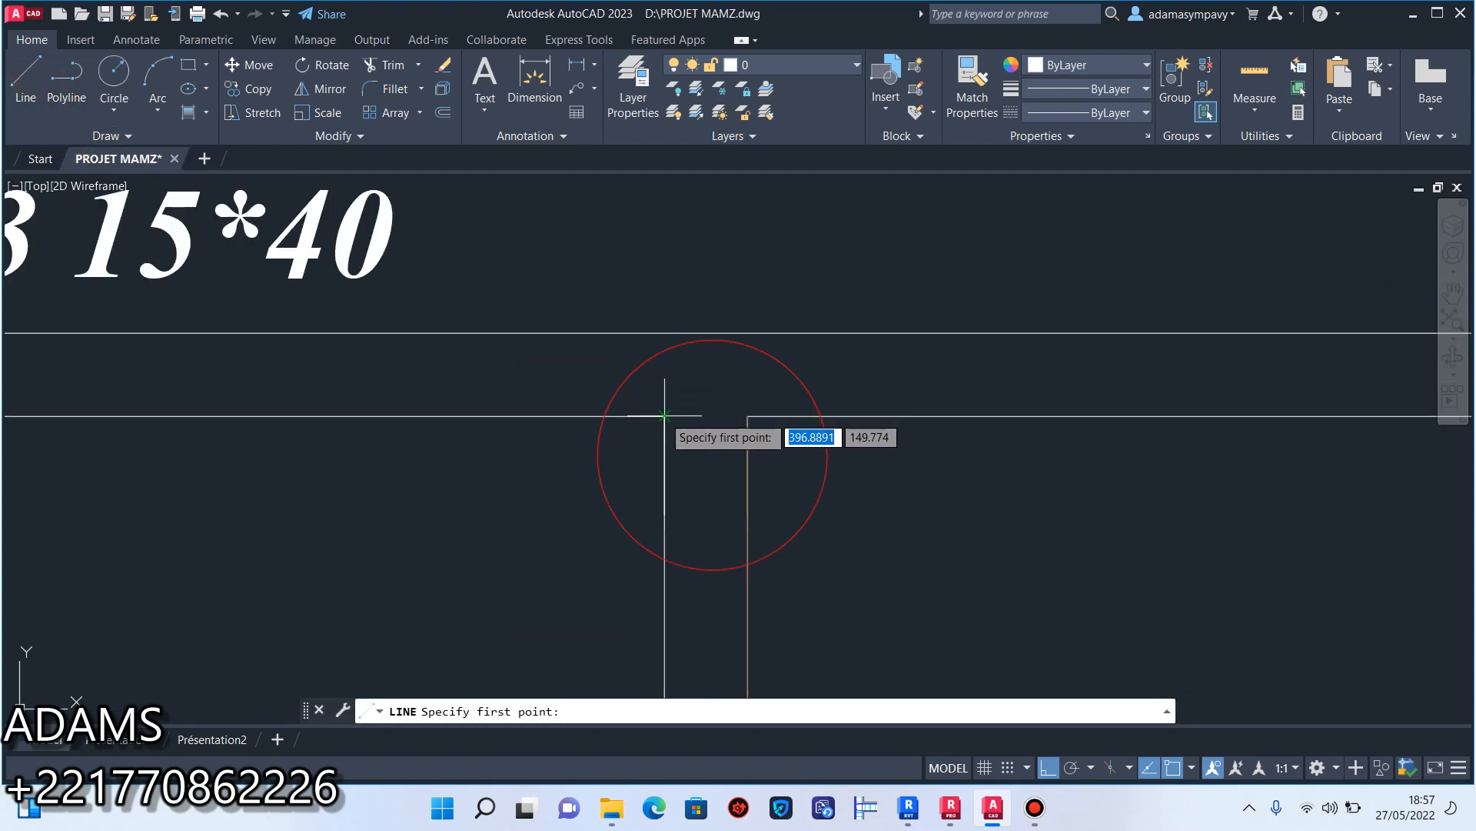
key("Escape")
Review the polar tracking angle options and the object snap modes.
key("Return")
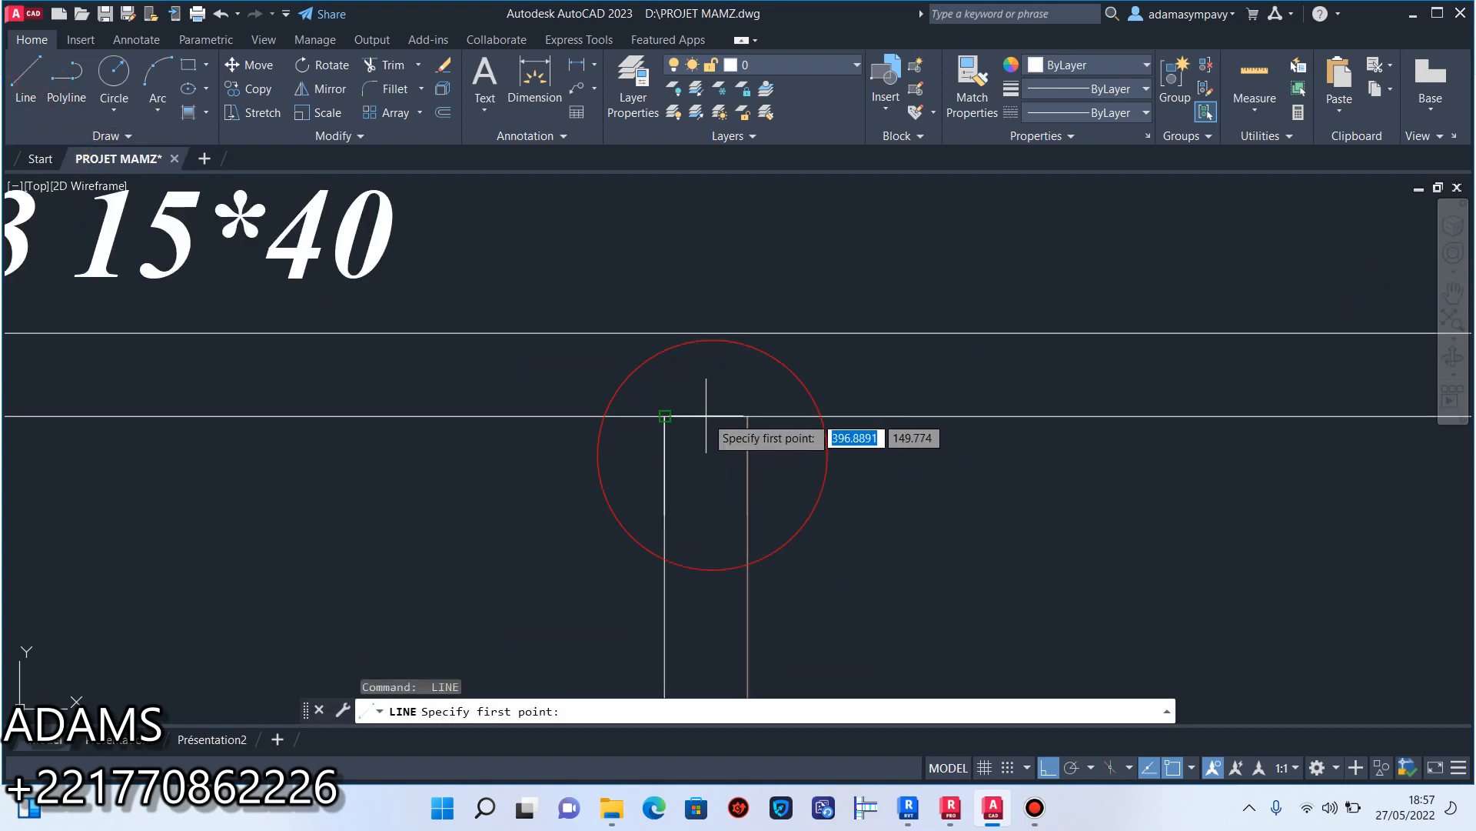
scroll(712, 415, "up", 2)
scroll(702, 418, "down", 2)
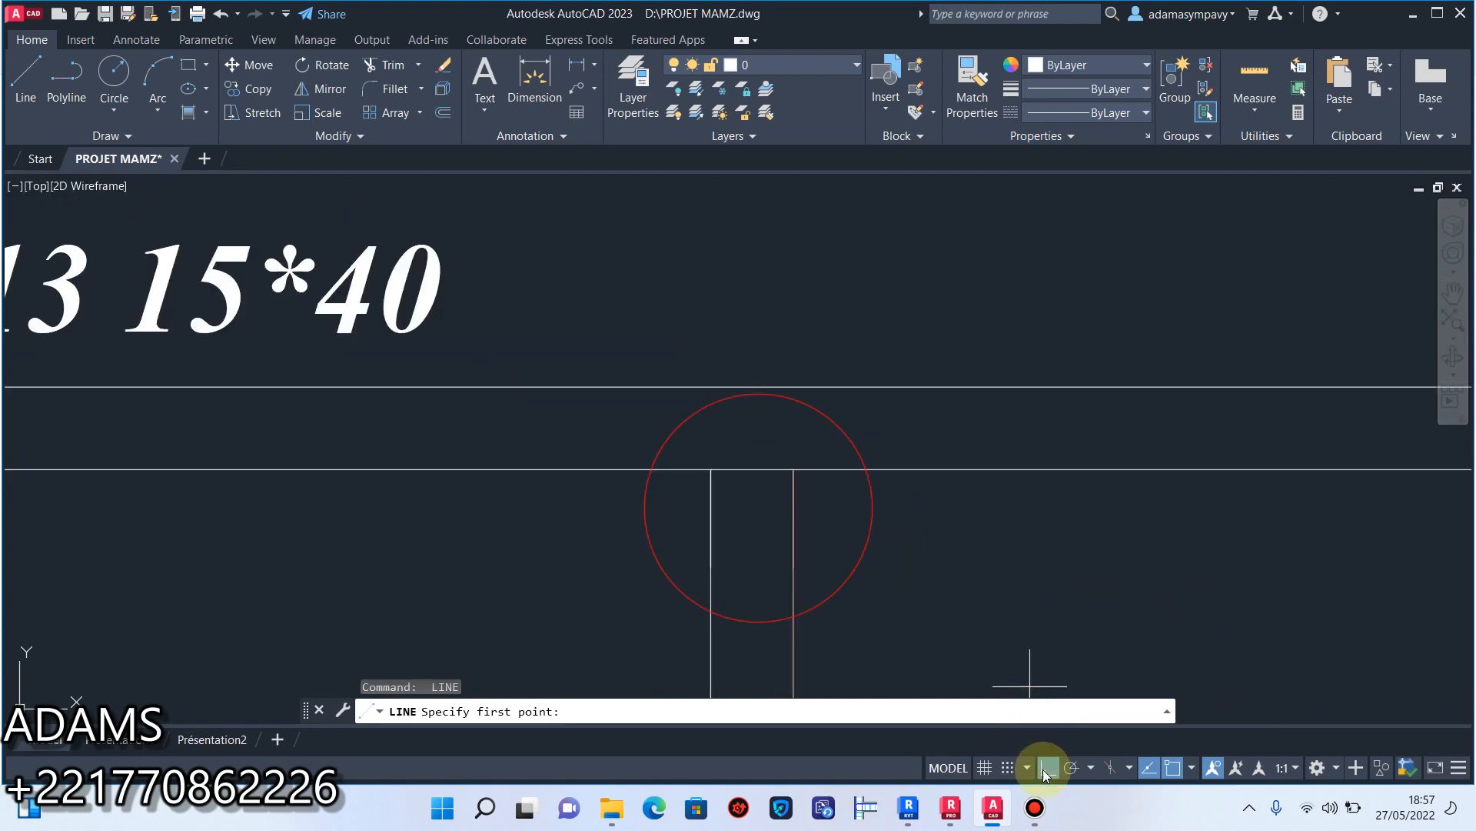
left_click(1089, 767)
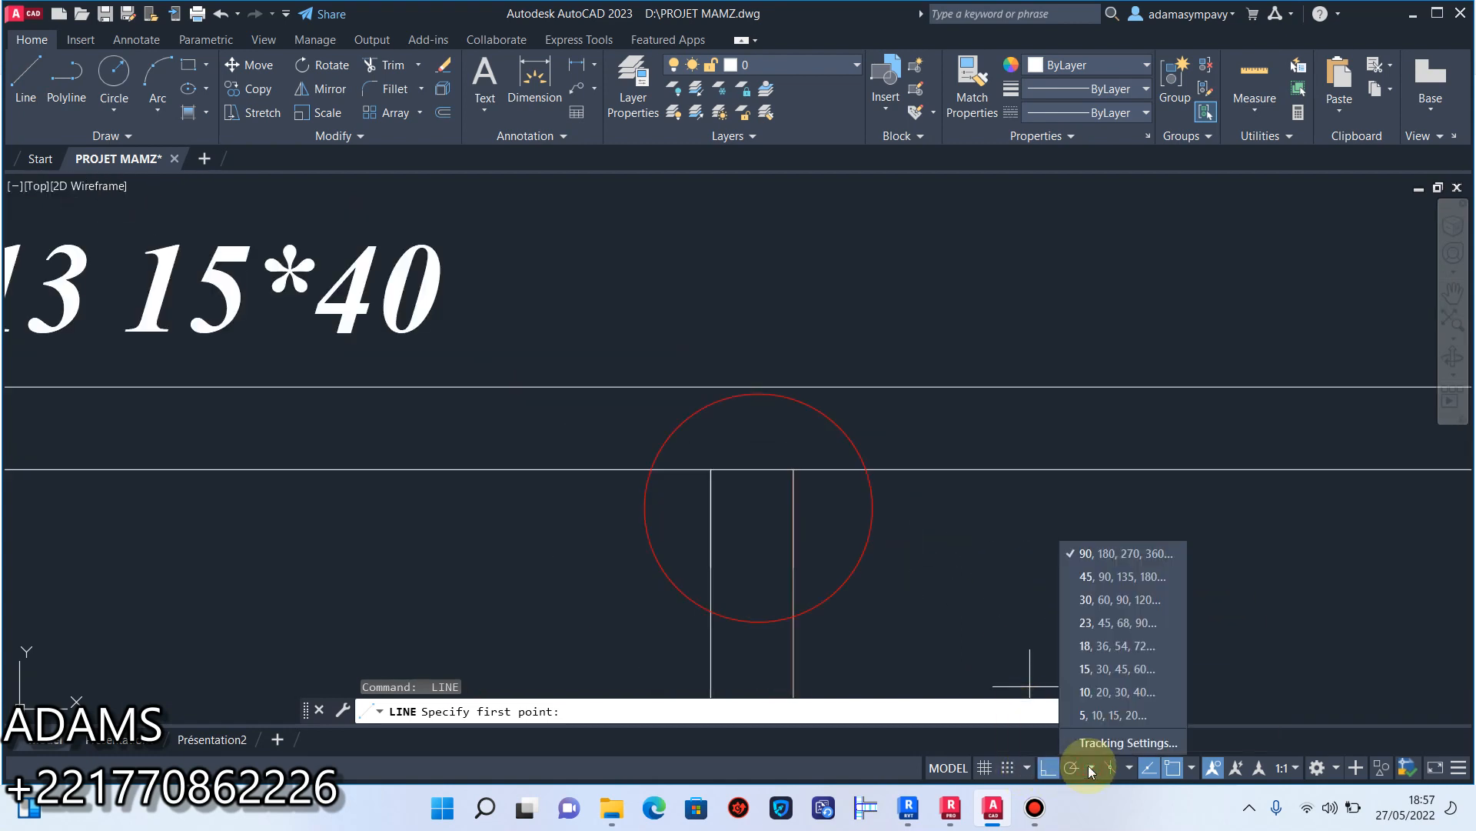
left_click(1089, 767)
left_click(1191, 767)
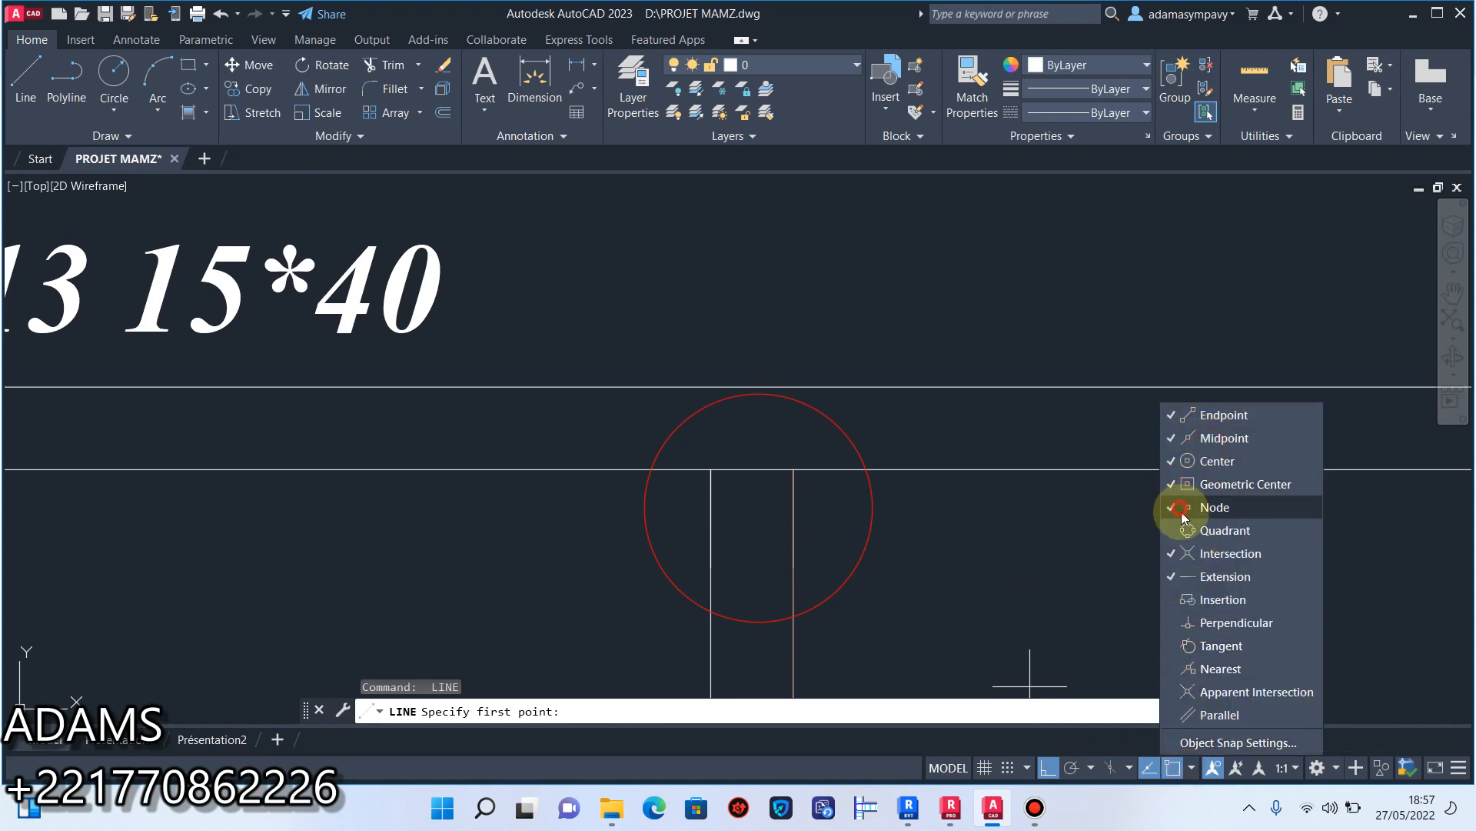
key("Escape")
Draw a short vertical line upward from the midpoint of the closing line at the L13 and L14 junction.
left_click(46, 98)
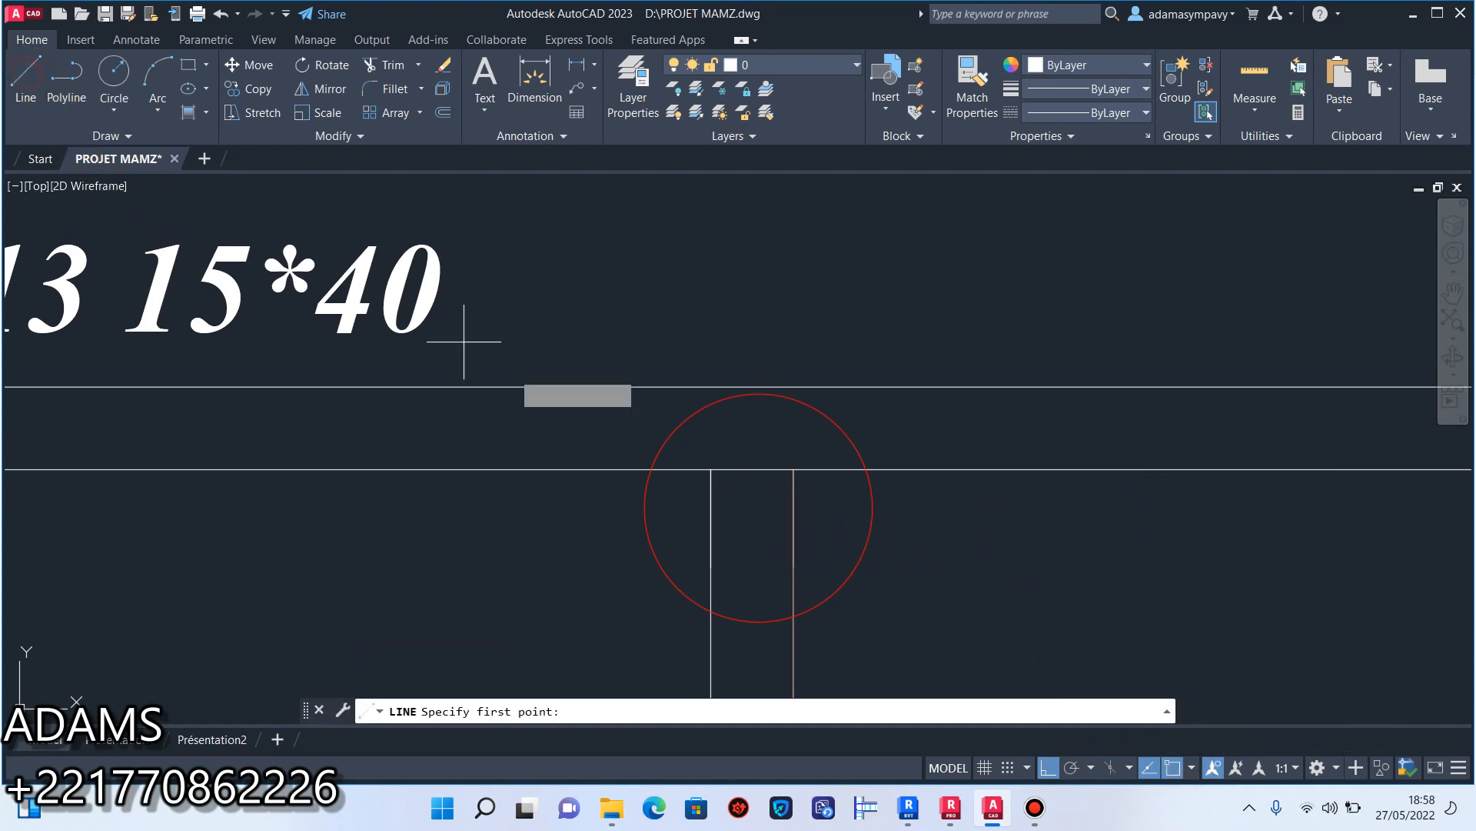
left_click(752, 467)
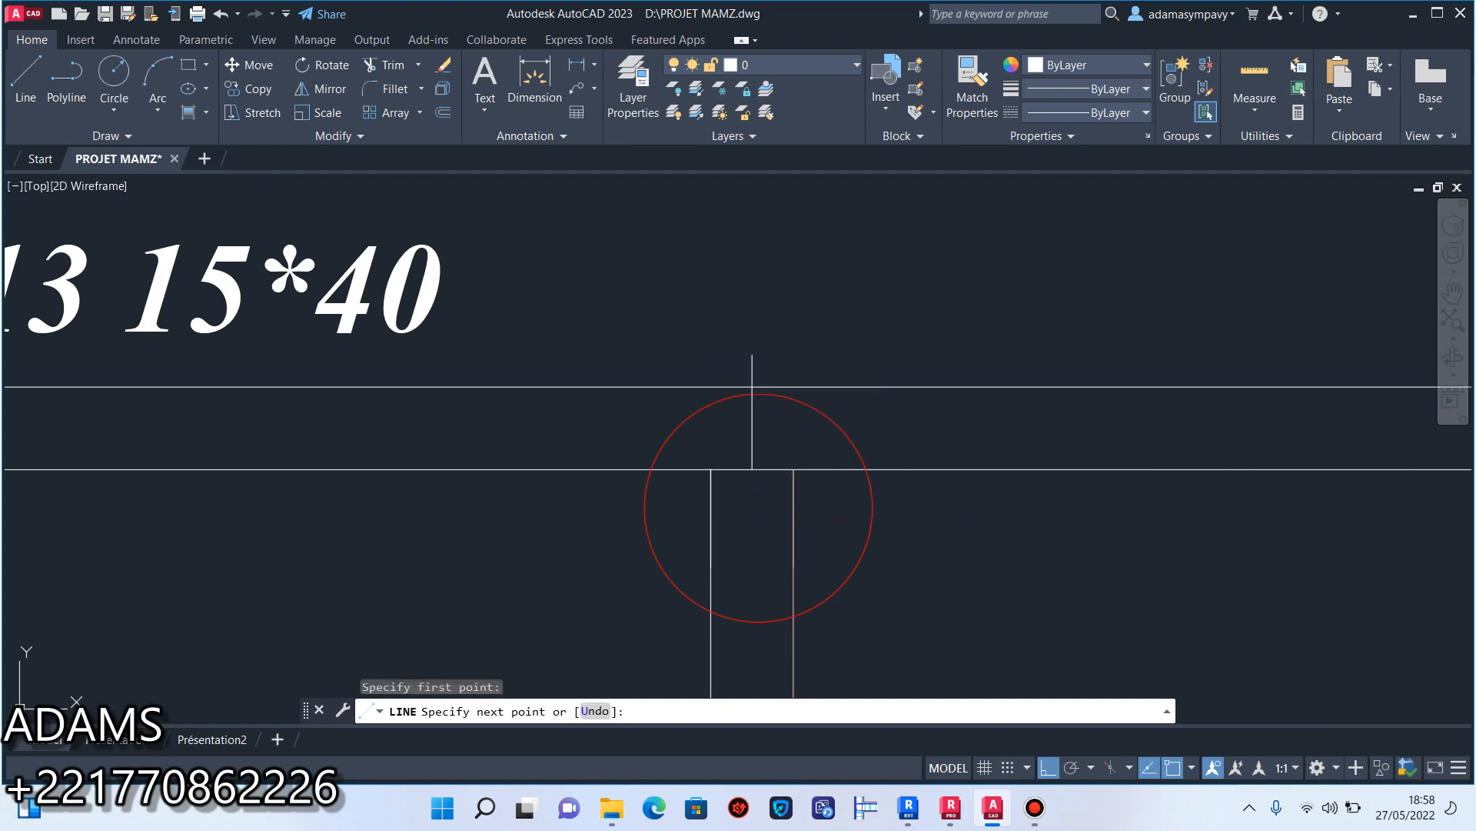
left_click(754, 354)
key("Escape")
Copy the horizontal column at the left end of beam L8 from its upper edge midpoint to the circled L13 and L14 junction.
scroll(760, 378, "down", 9)
middle_click_drag(790, 544, 773, 331)
scroll(768, 547, "up", 9)
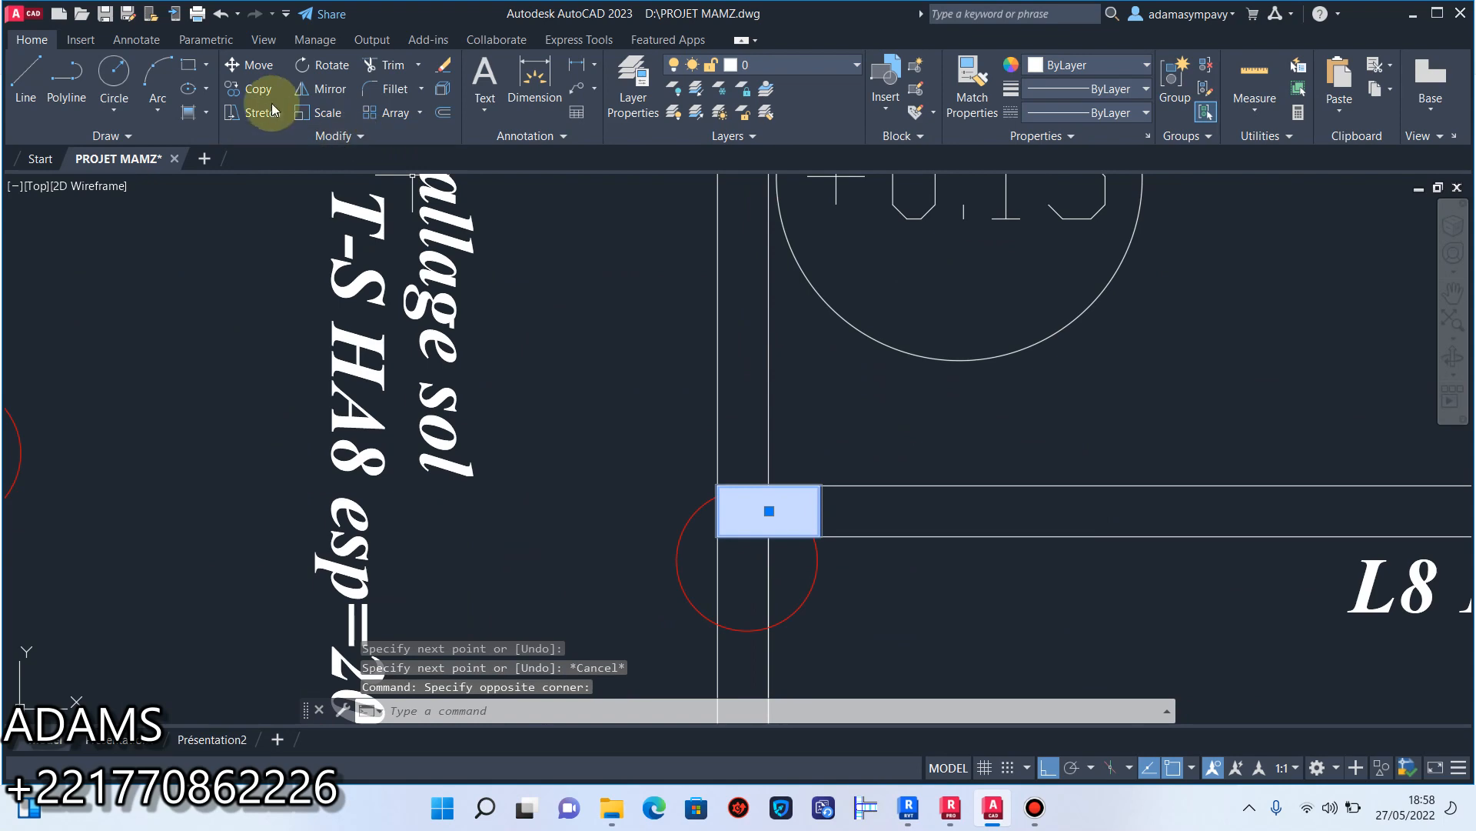
left_click(250, 89)
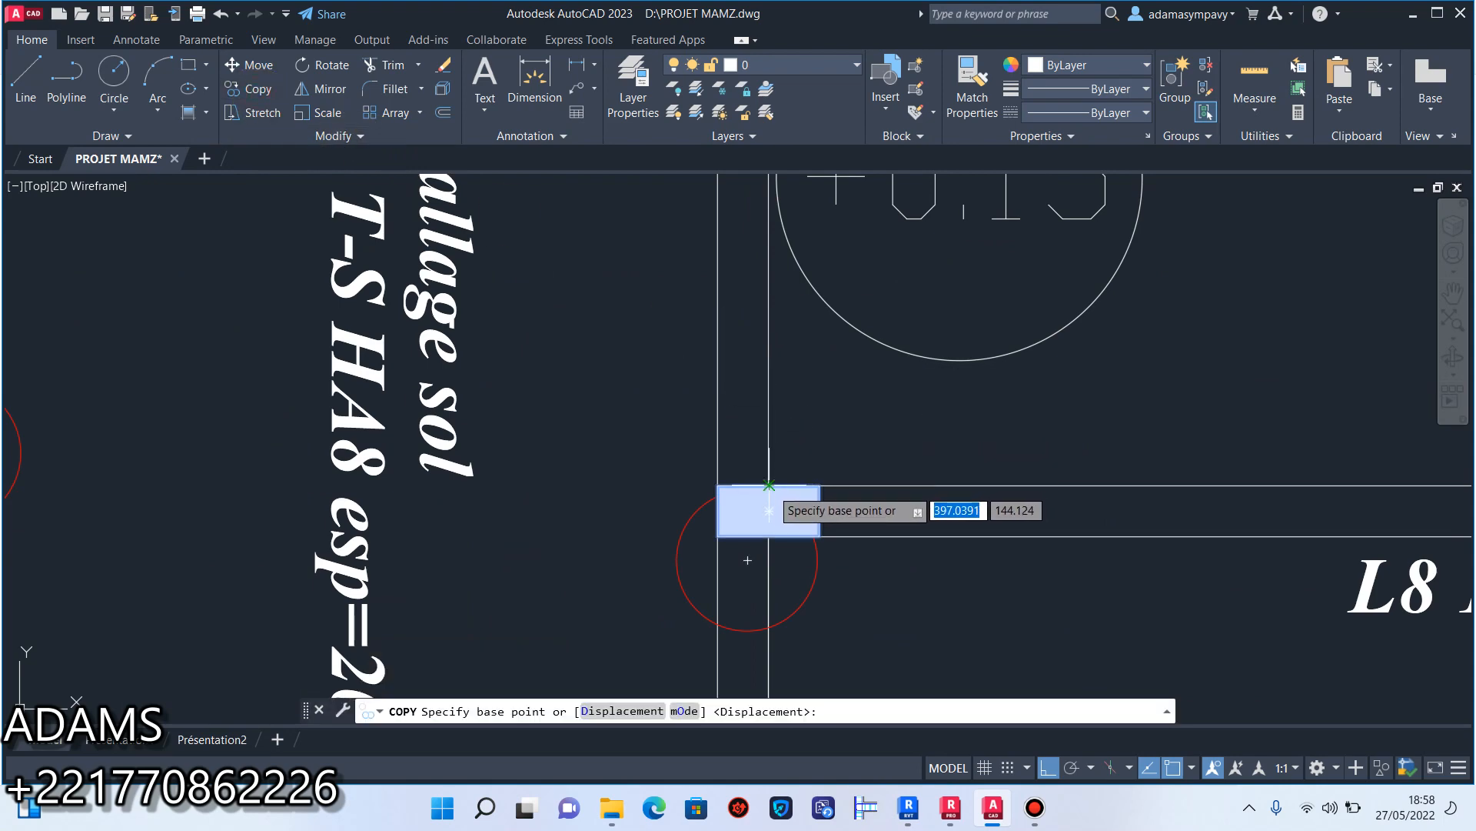
left_click(769, 485)
scroll(792, 469, "down", 10)
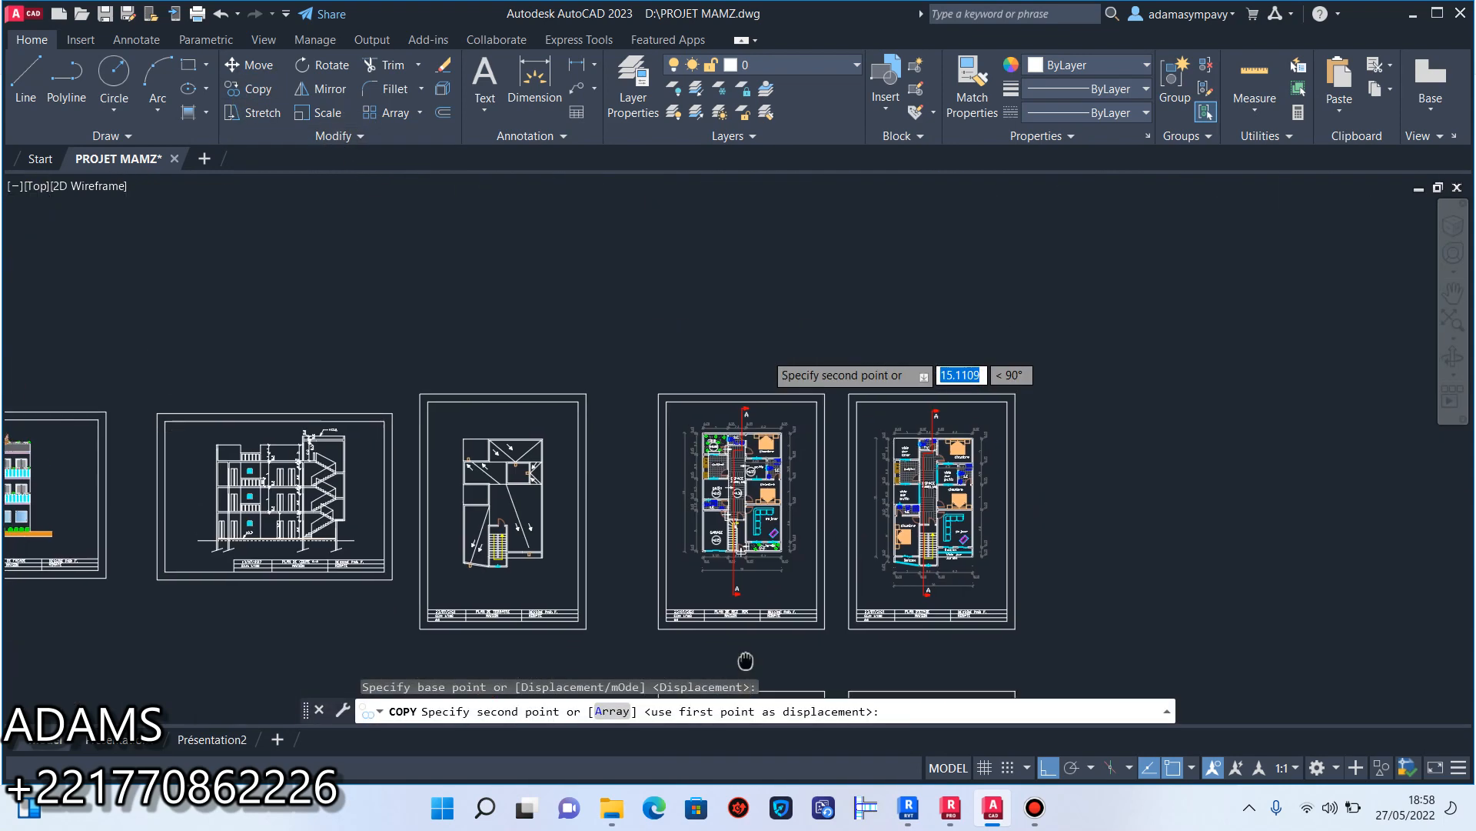
scroll(758, 469, "up", 10)
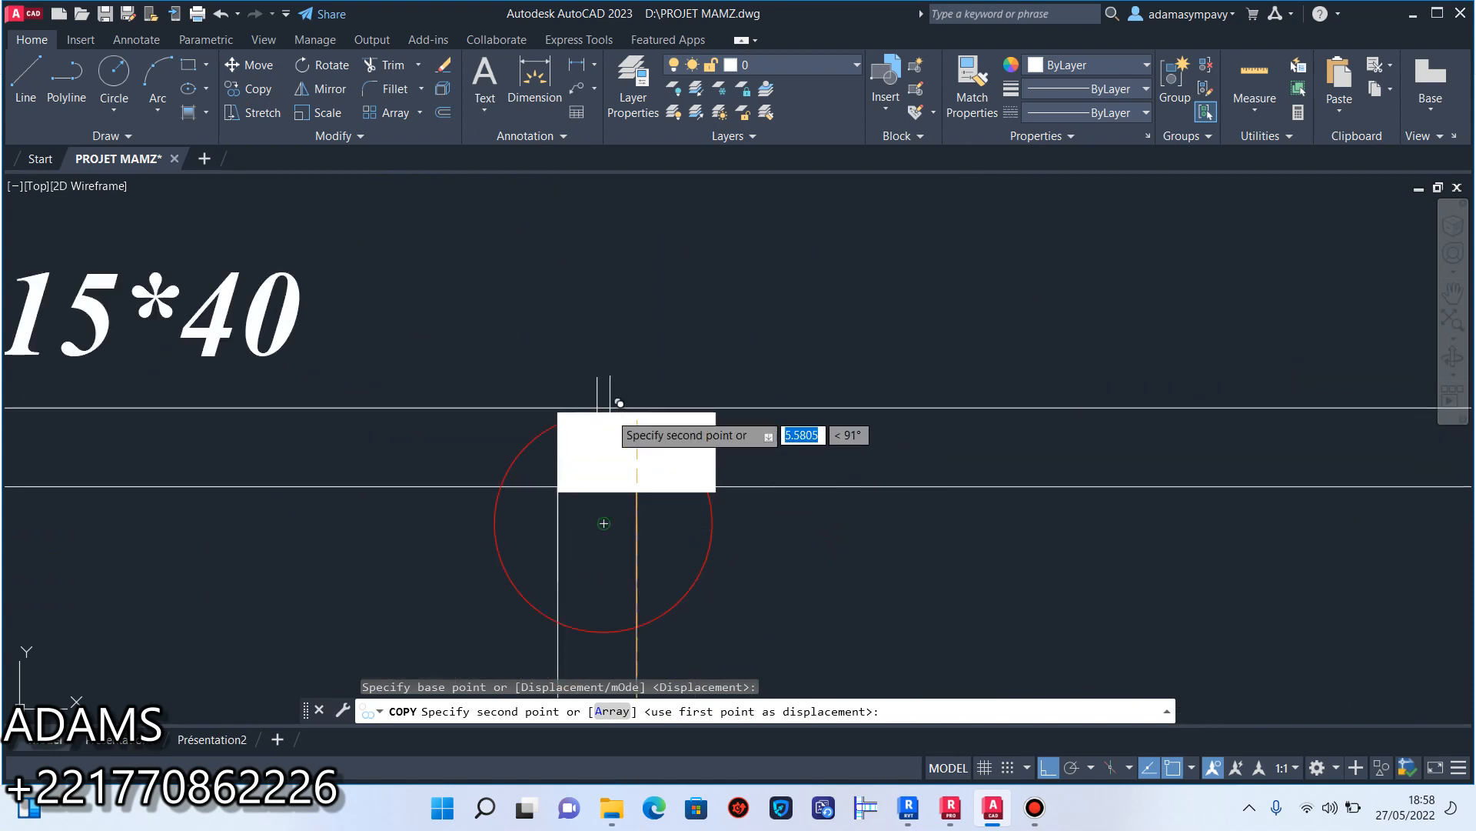
left_click(597, 407)
key("Escape")
Copy the vertical column at the left end of beam L3 to the circled junction between beams L1 and L2.
scroll(654, 446, "down", 5)
middle_click_drag(654, 448, 673, 392)
scroll(684, 421, "up", 5)
scroll(701, 425, "down", 10)
middle_click_drag(715, 511, 731, 294)
scroll(677, 450, "up", 5)
middle_click_drag(677, 450, 637, 439)
scroll(636, 439, "down", 5)
scroll(711, 506, "up", 7)
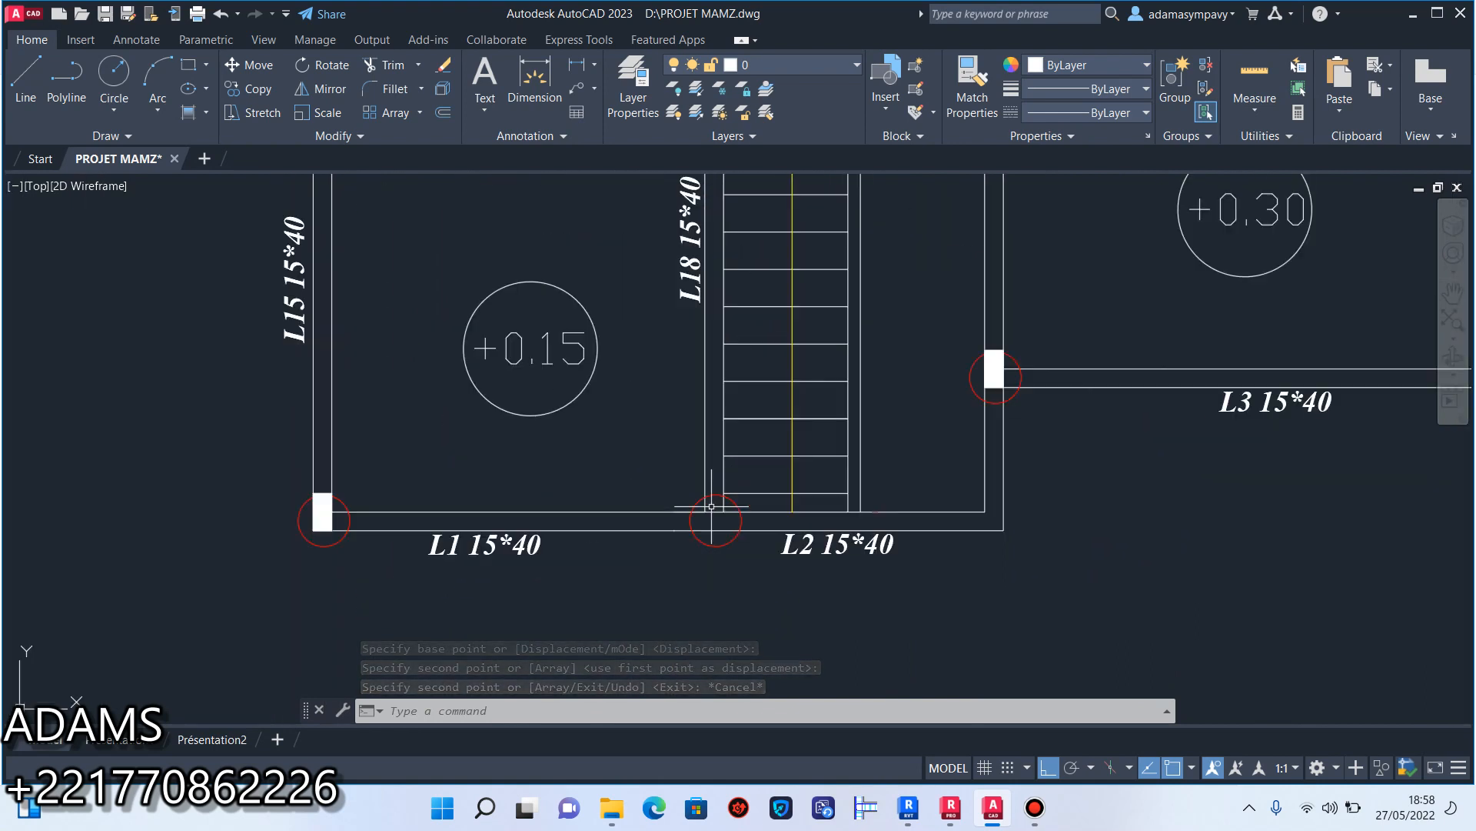
scroll(734, 495, "up", 4)
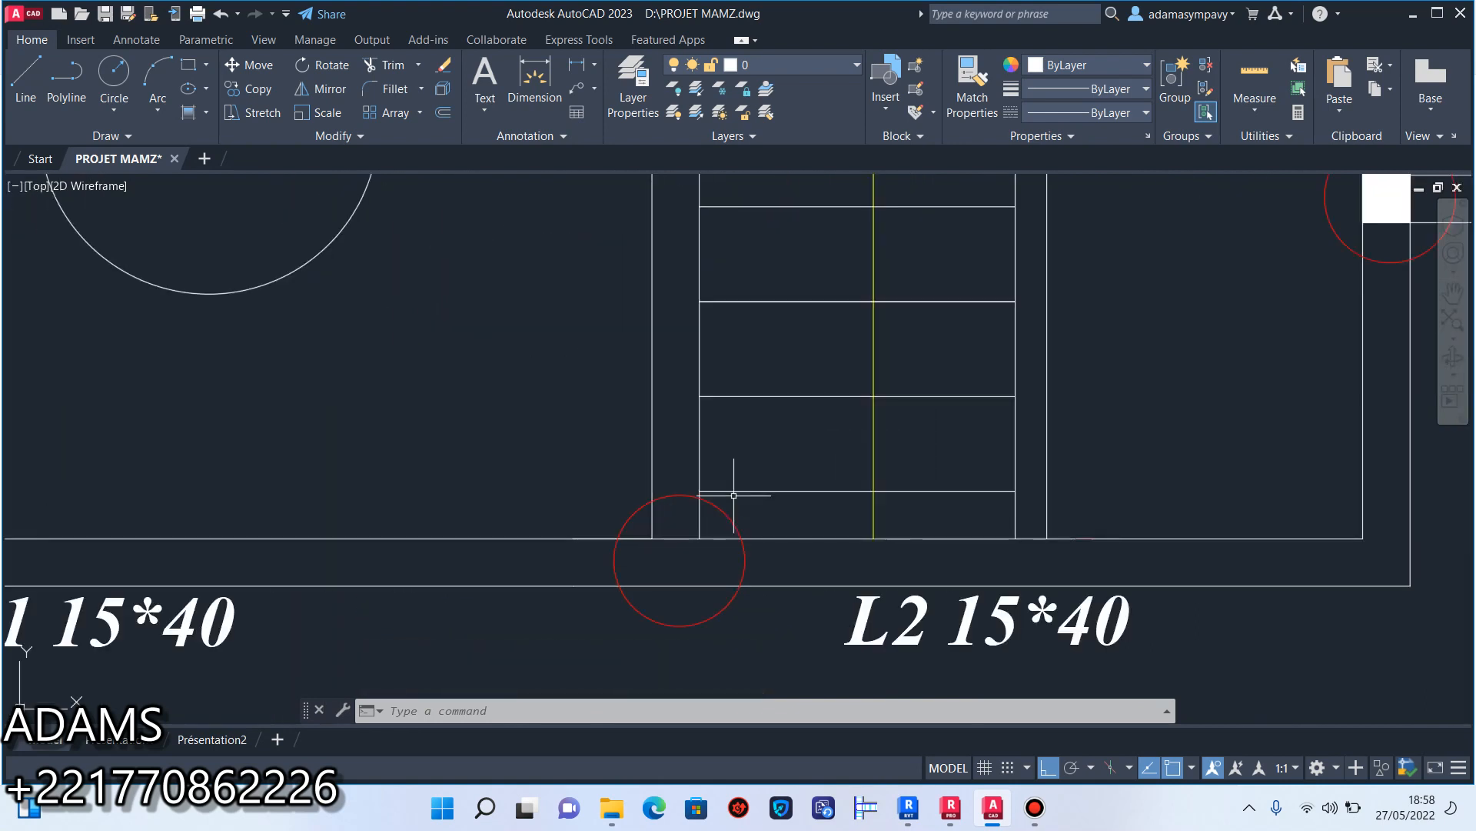
scroll(759, 487, "down", 2)
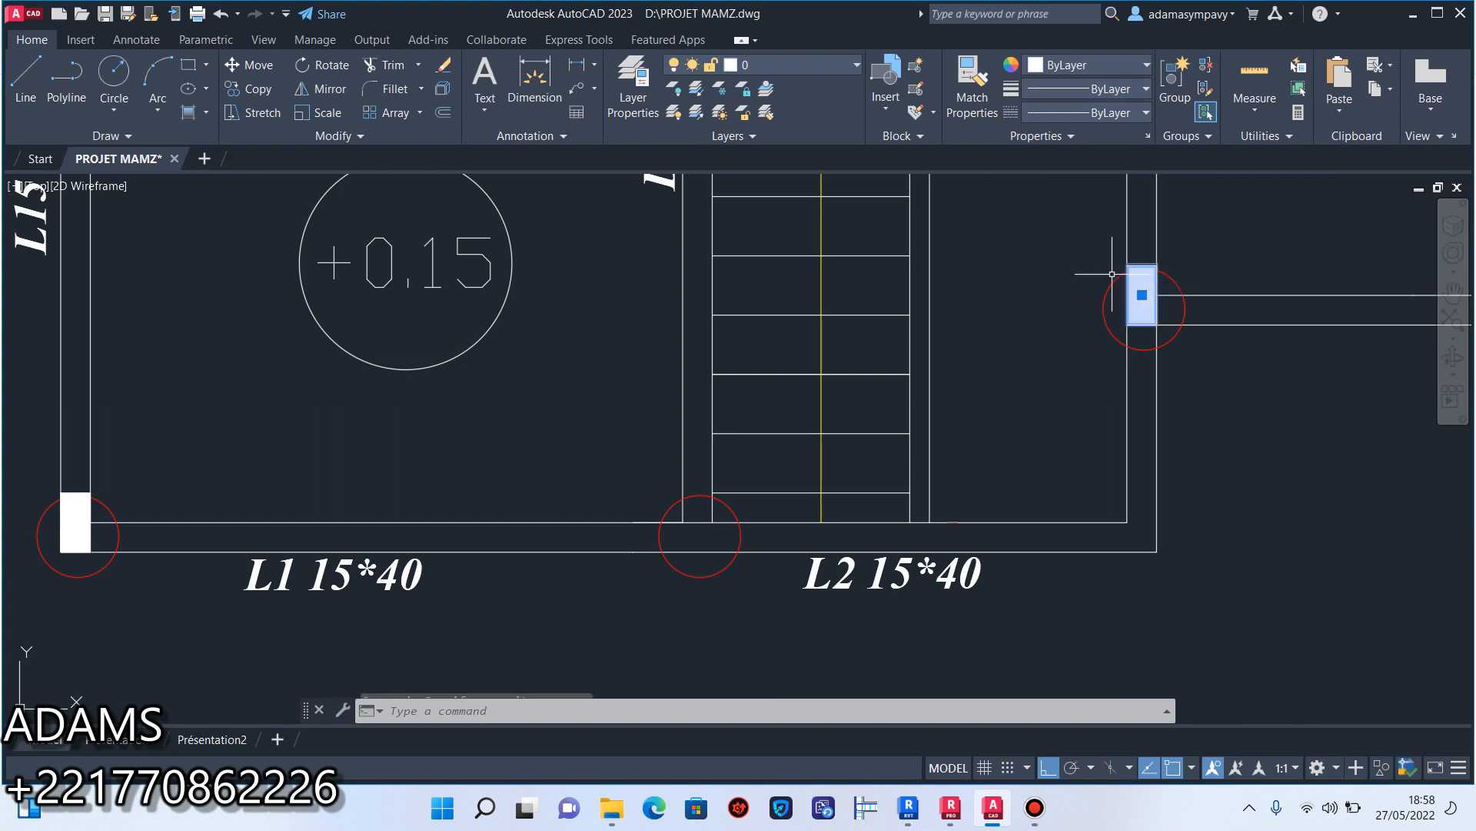
left_click(258, 88)
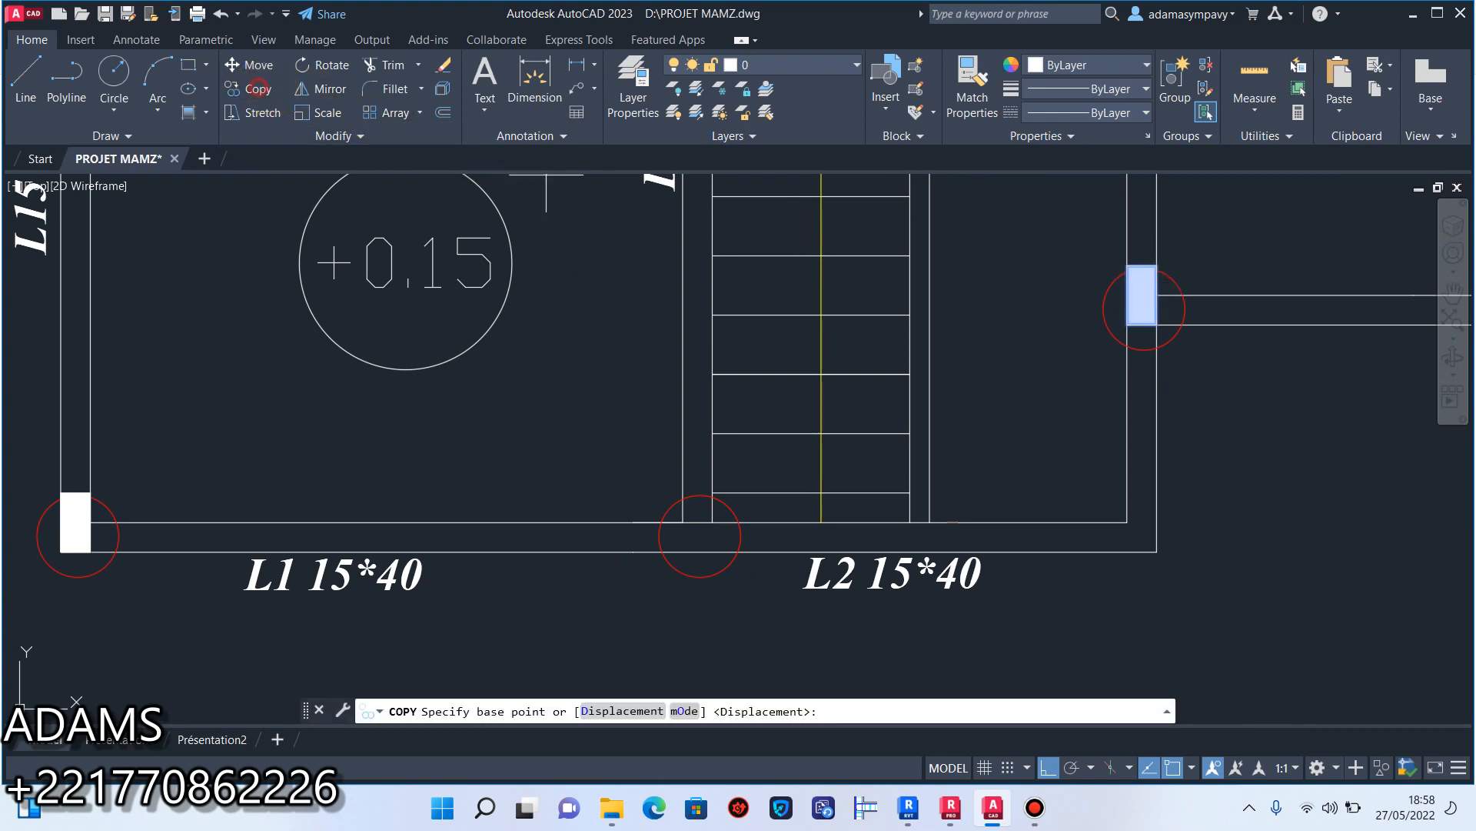
left_click(1144, 295)
left_click(697, 522)
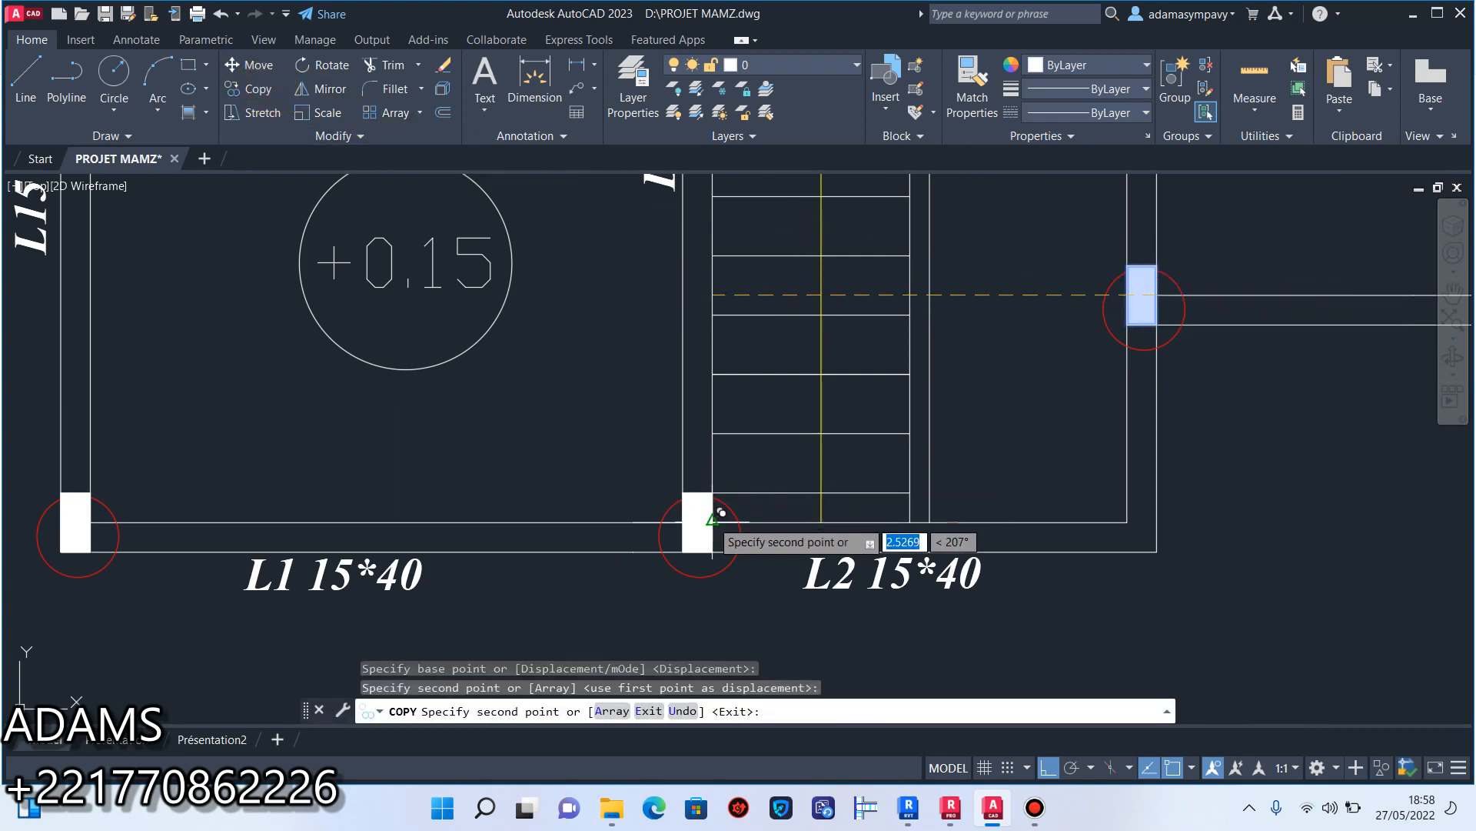
key("Escape")
Copy the vertical column at the left end of beam L3 to the circled junction at the right end of beam L4.
scroll(915, 453, "down", 8)
scroll(933, 427, "up", 4)
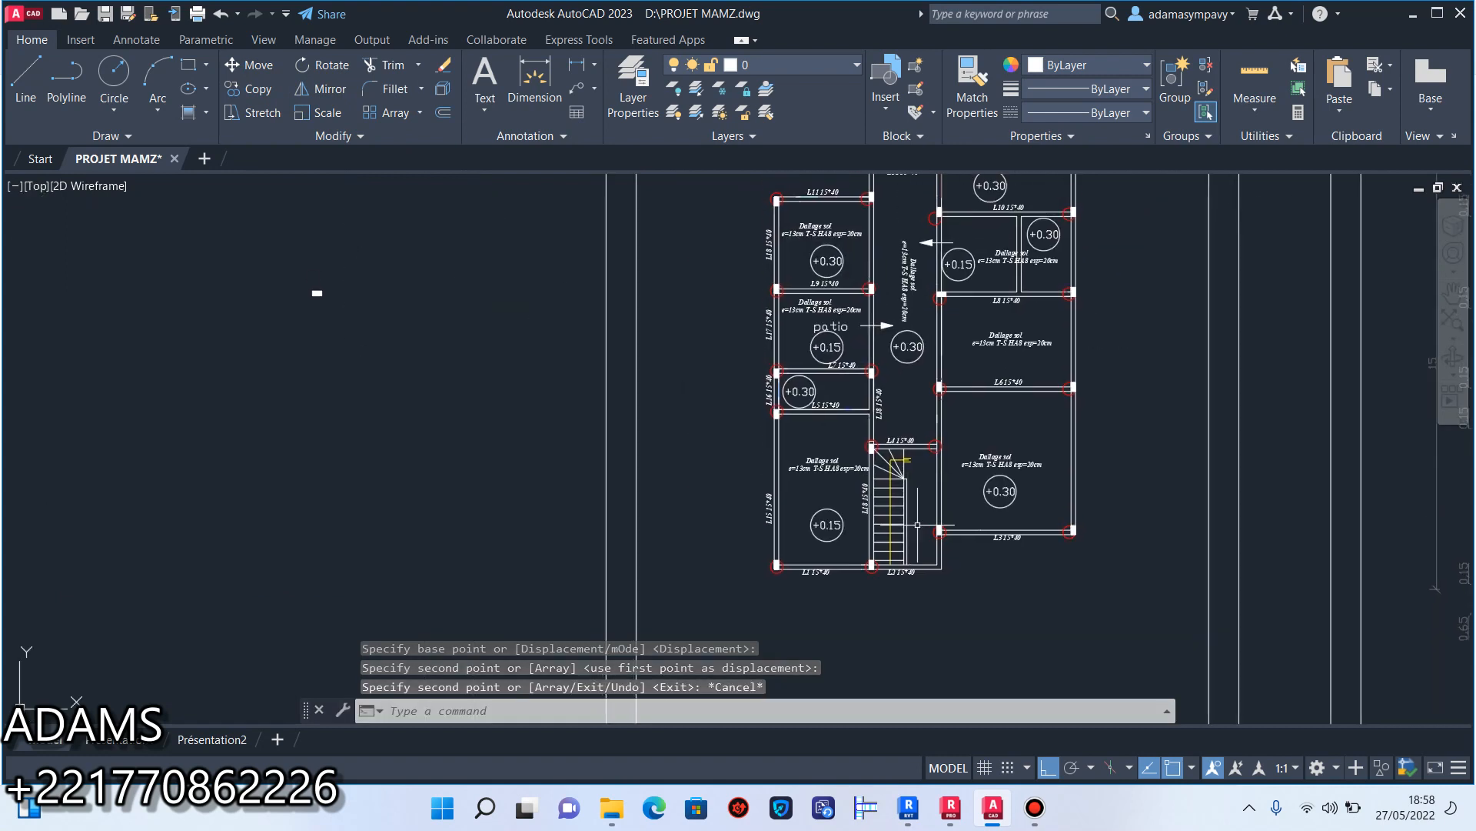
middle_click_drag(933, 446, 817, 370)
scroll(859, 621, "up", 4)
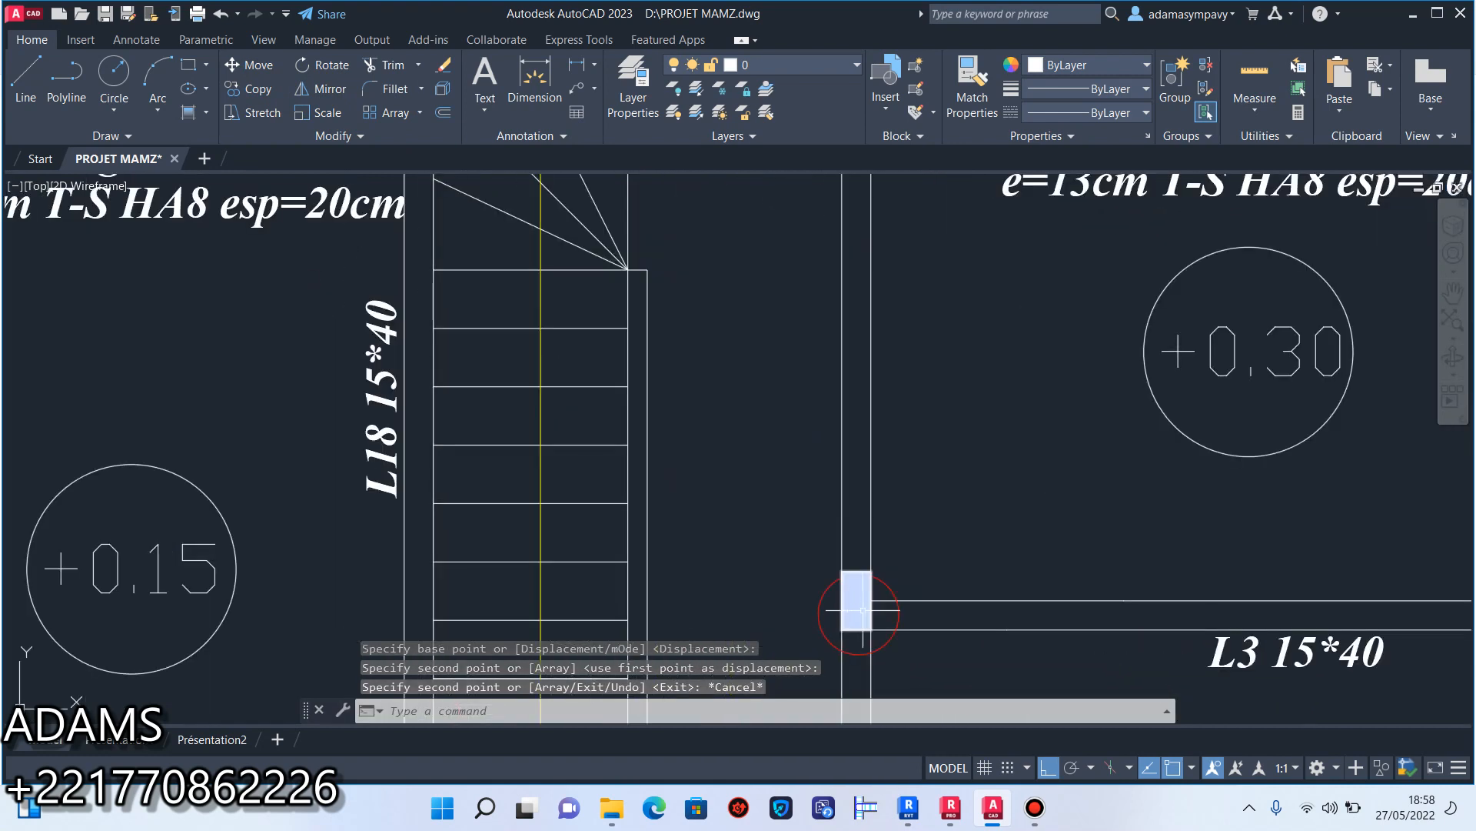
left_click(861, 604)
scroll(843, 606, "down", 2)
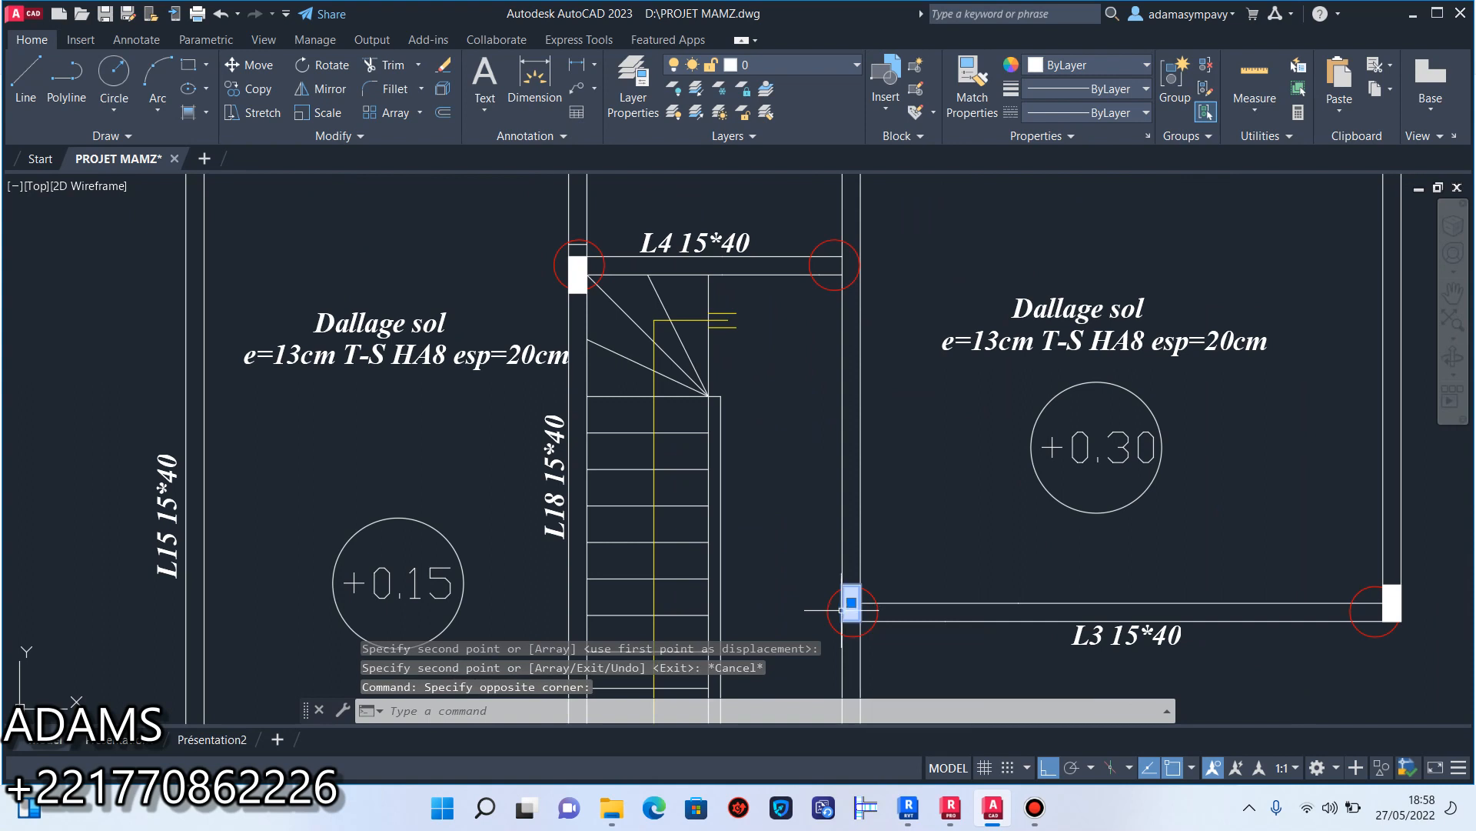
scroll(843, 607, "up", 2)
scroll(717, 350, "down", 4)
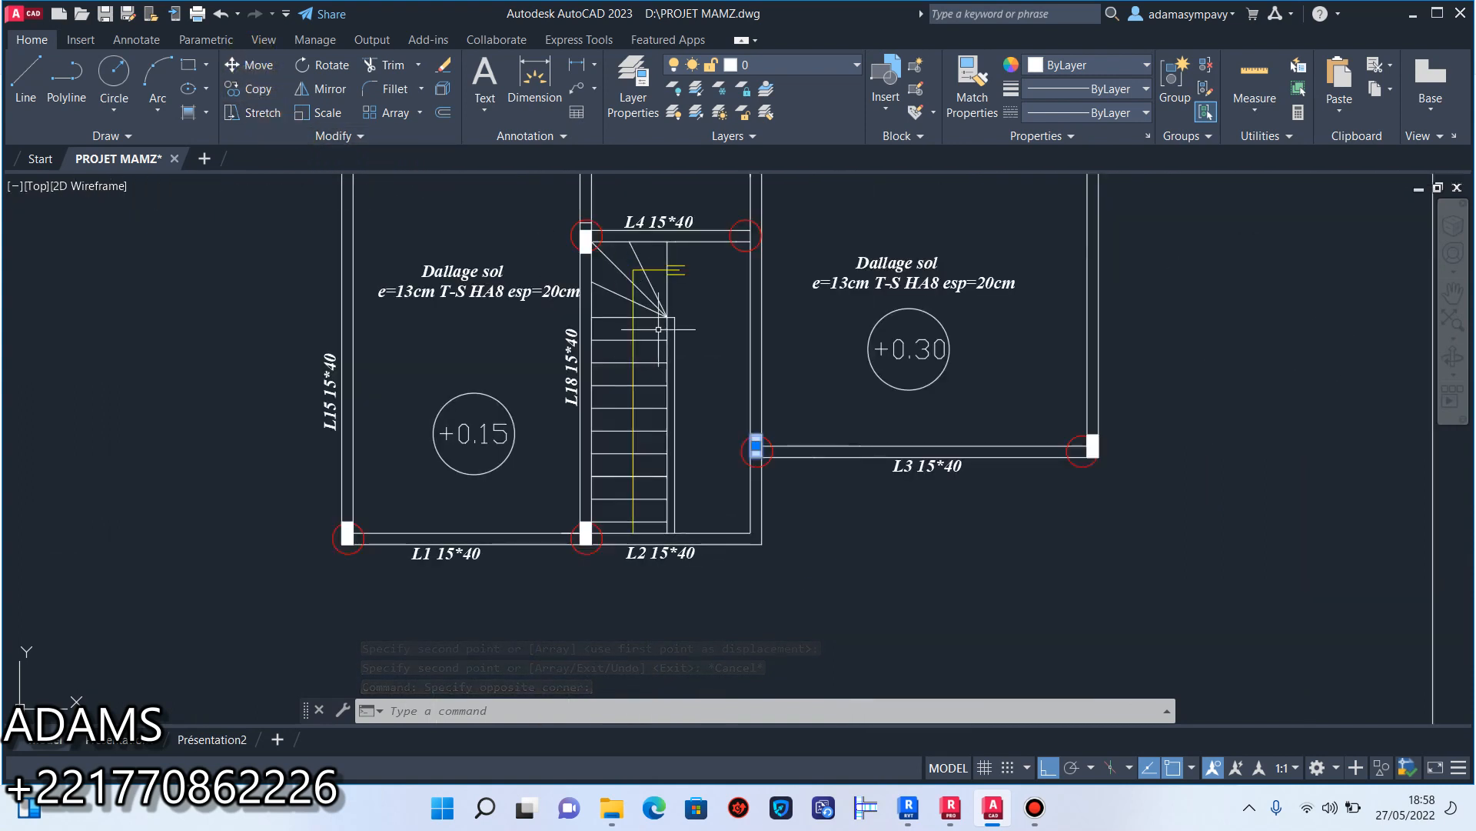
left_click(247, 89)
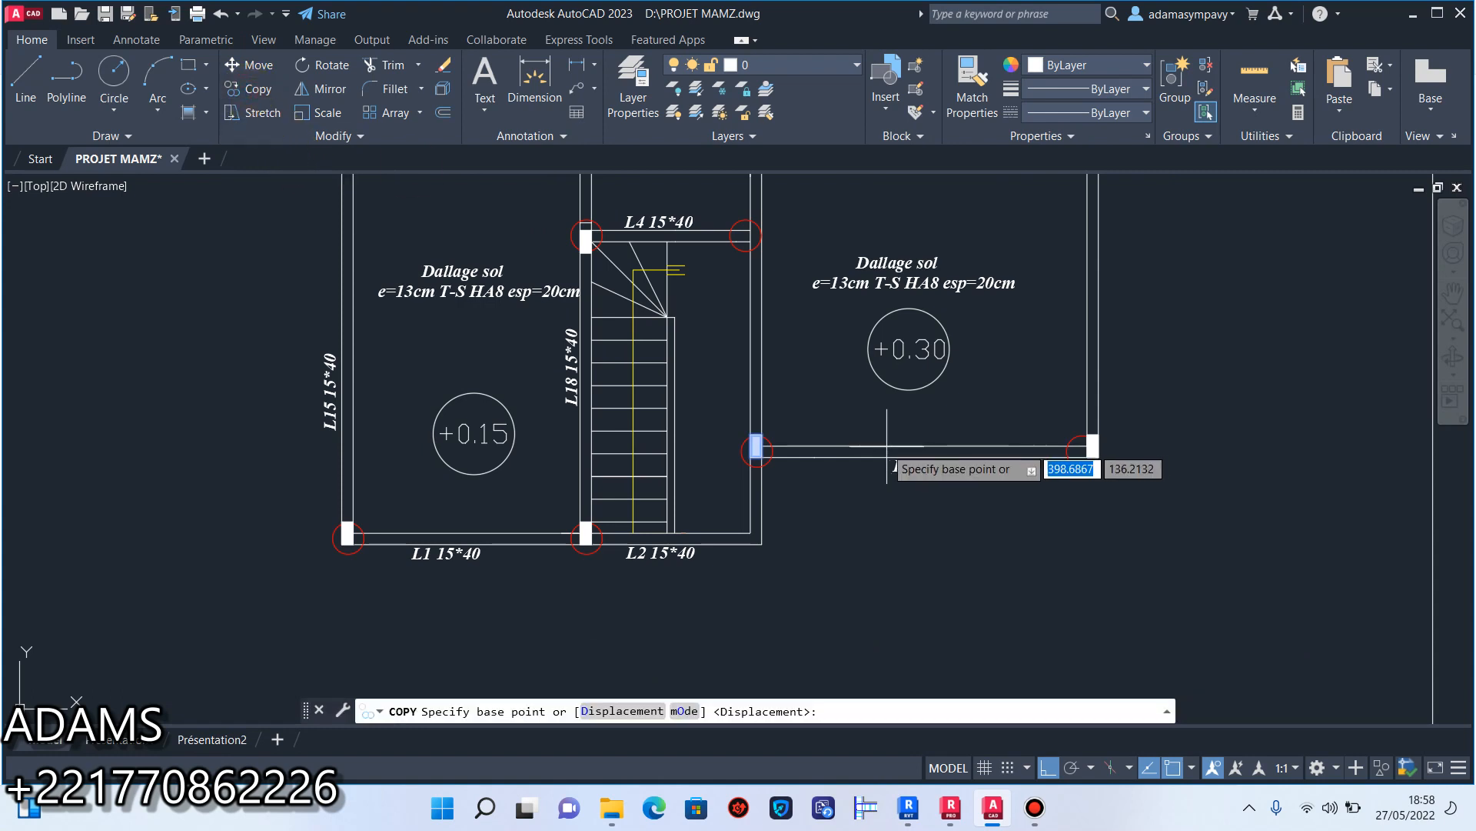
scroll(769, 440, "up", 6)
left_click(693, 444)
scroll(693, 444, "down", 5)
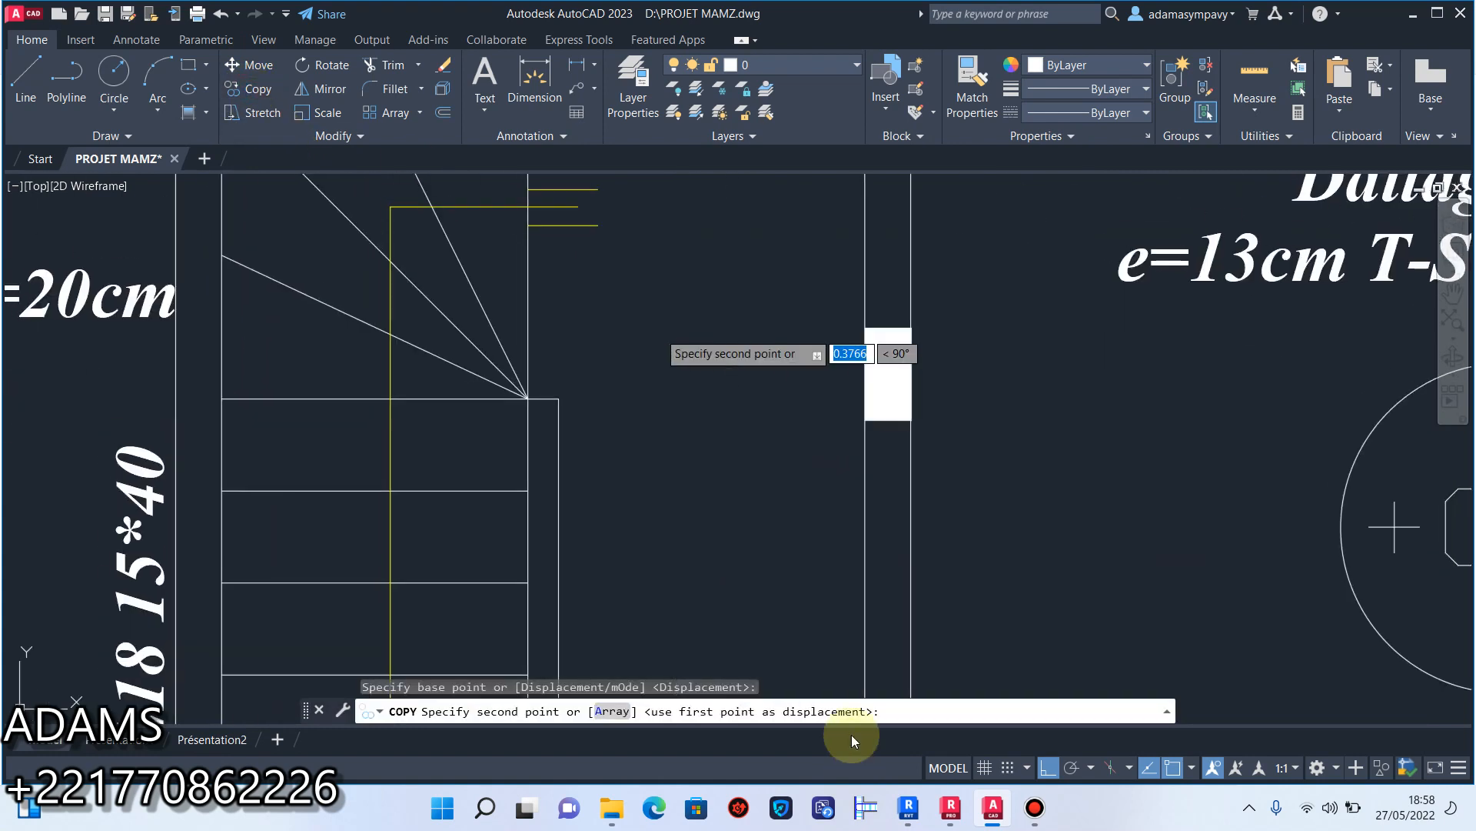
scroll(861, 526, "up", 4)
left_click(859, 434)
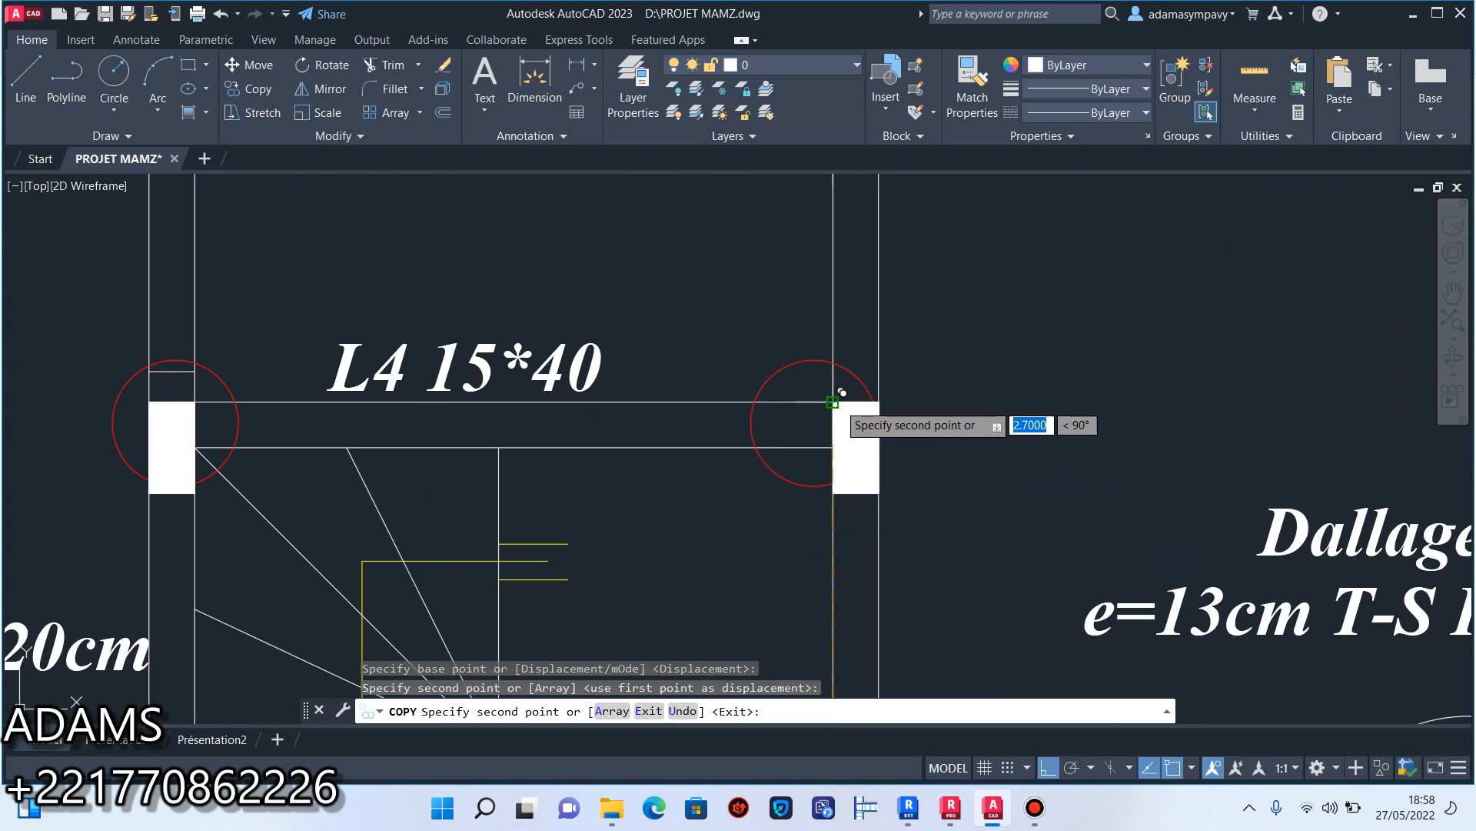
key("Escape")
Check the circled beam junctions across the plan for missing columns.
scroll(861, 537, "down", 8)
middle_click_drag(862, 537, 800, 610)
scroll(801, 610, "down", 6)
scroll(846, 692, "up", 7)
scroll(830, 389, "up", 2)
mouse_move(831, 389)
middle_mouse_down()
mouse_move(897, 518)
mouse_move(876, 568)
middle_mouse_up()
scroll(896, 517, "down", 4)
scroll(844, 459, "up", 4)
mouse_move(843, 458)
middle_mouse_down()
mouse_move(899, 407)
mouse_move(963, 237)
middle_mouse_up()
middle_click_drag(960, 389, 875, 240)
scroll(874, 263, "down", 2)
middle_click_drag(864, 306, 814, 409)
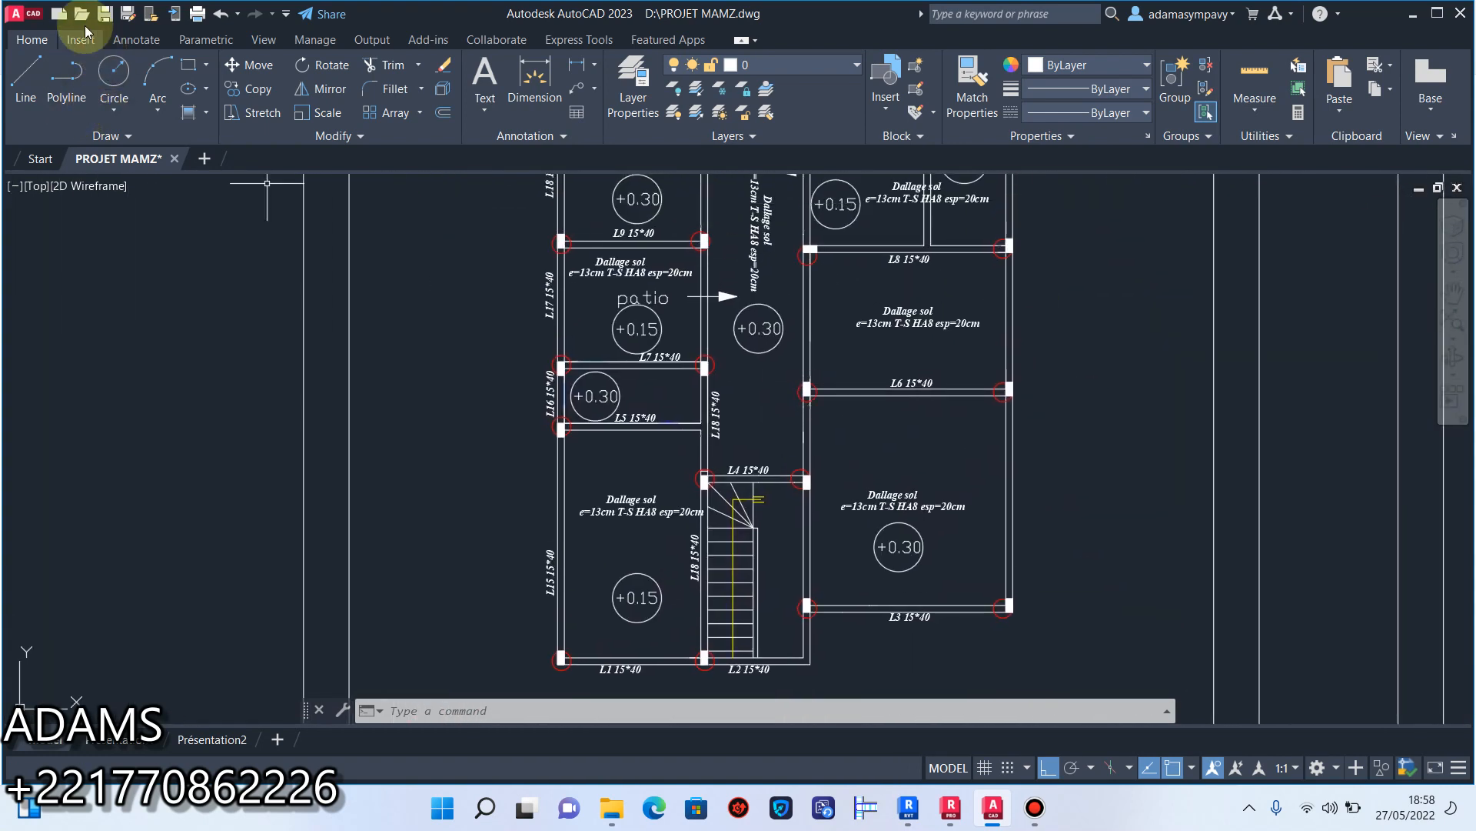
Try to save the drawing to its current location.
left_click(105, 15)
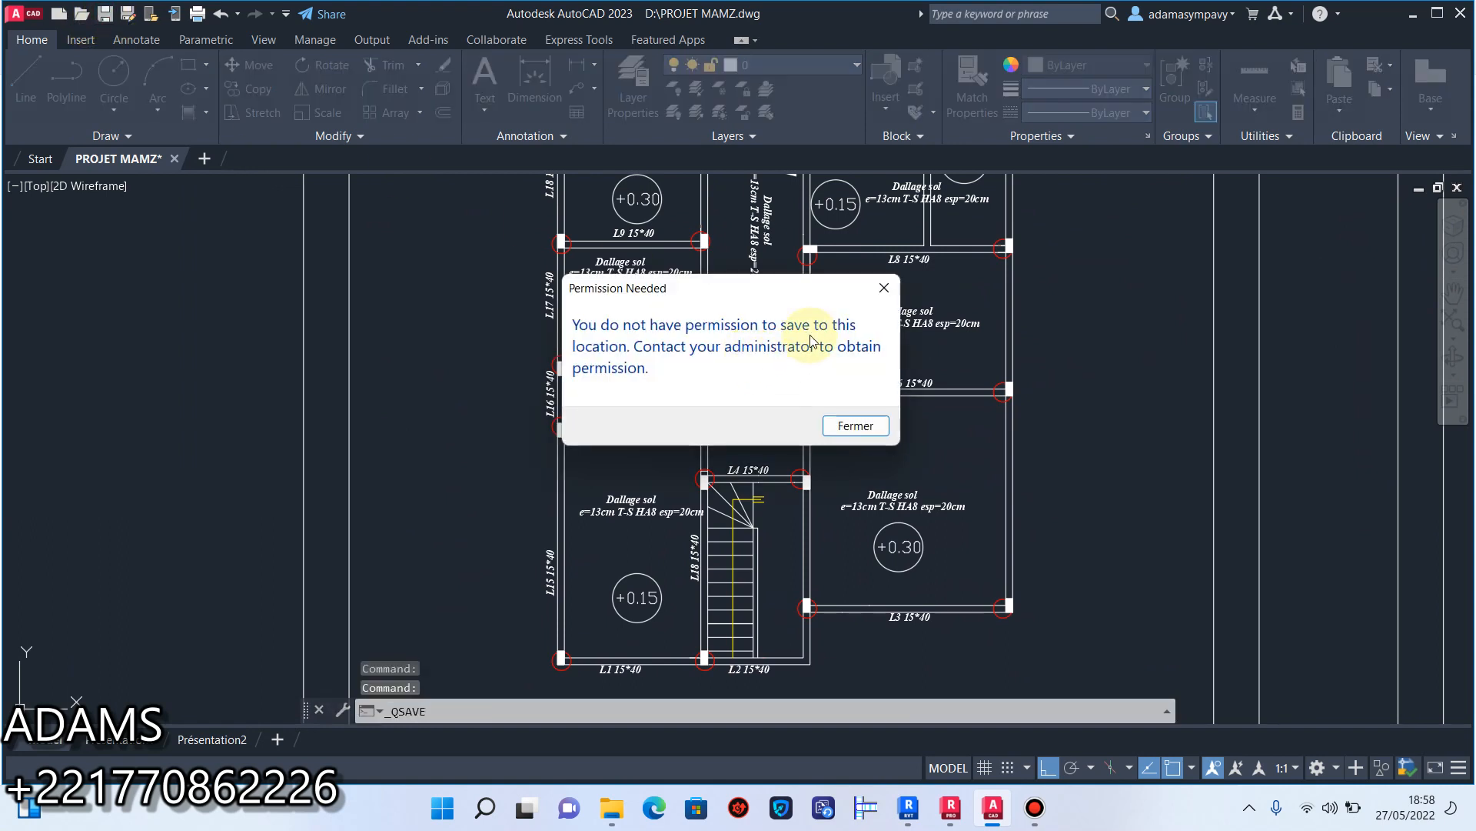
left_click(880, 289)
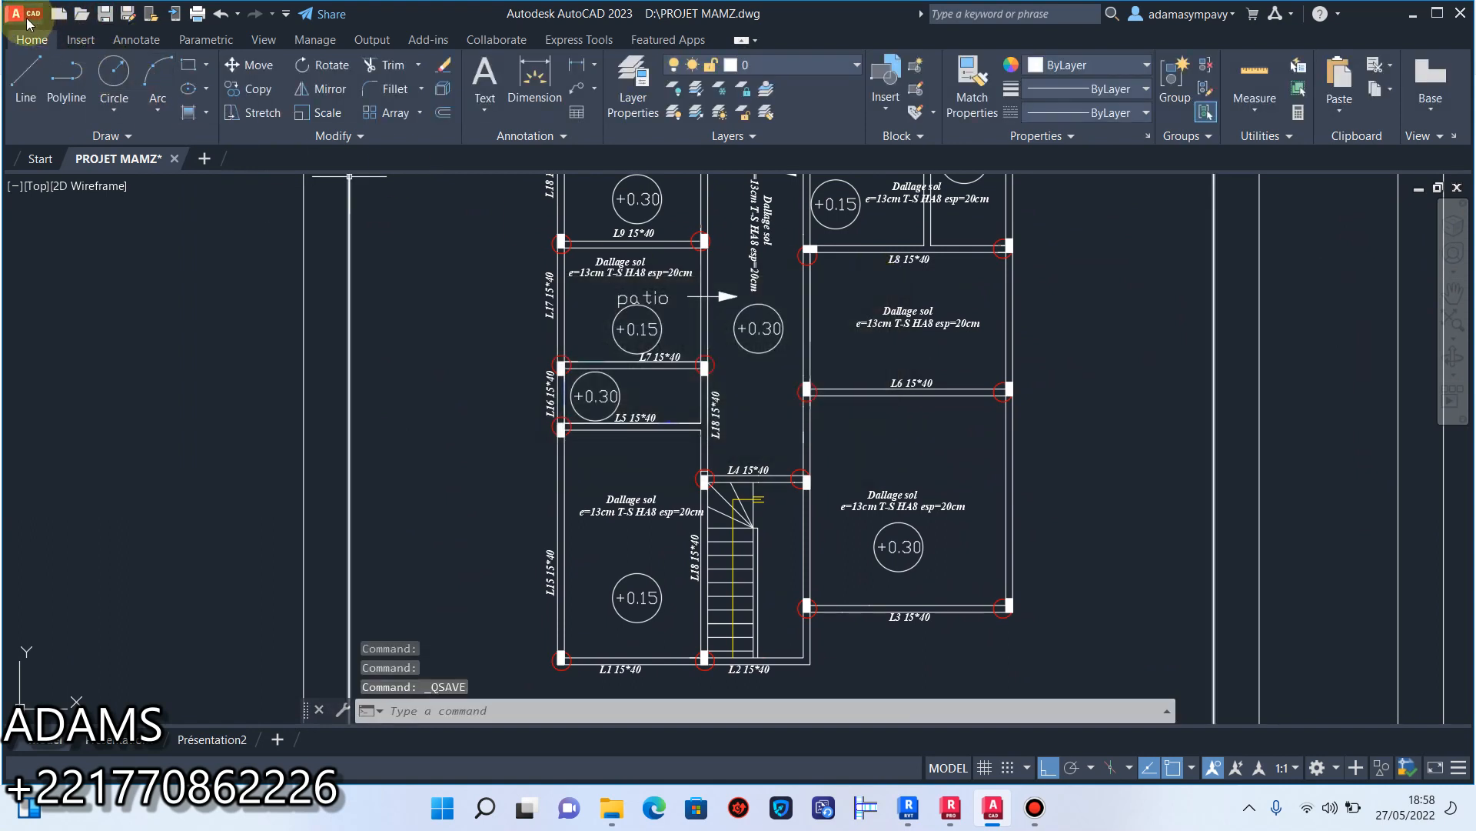
left_click(105, 14)
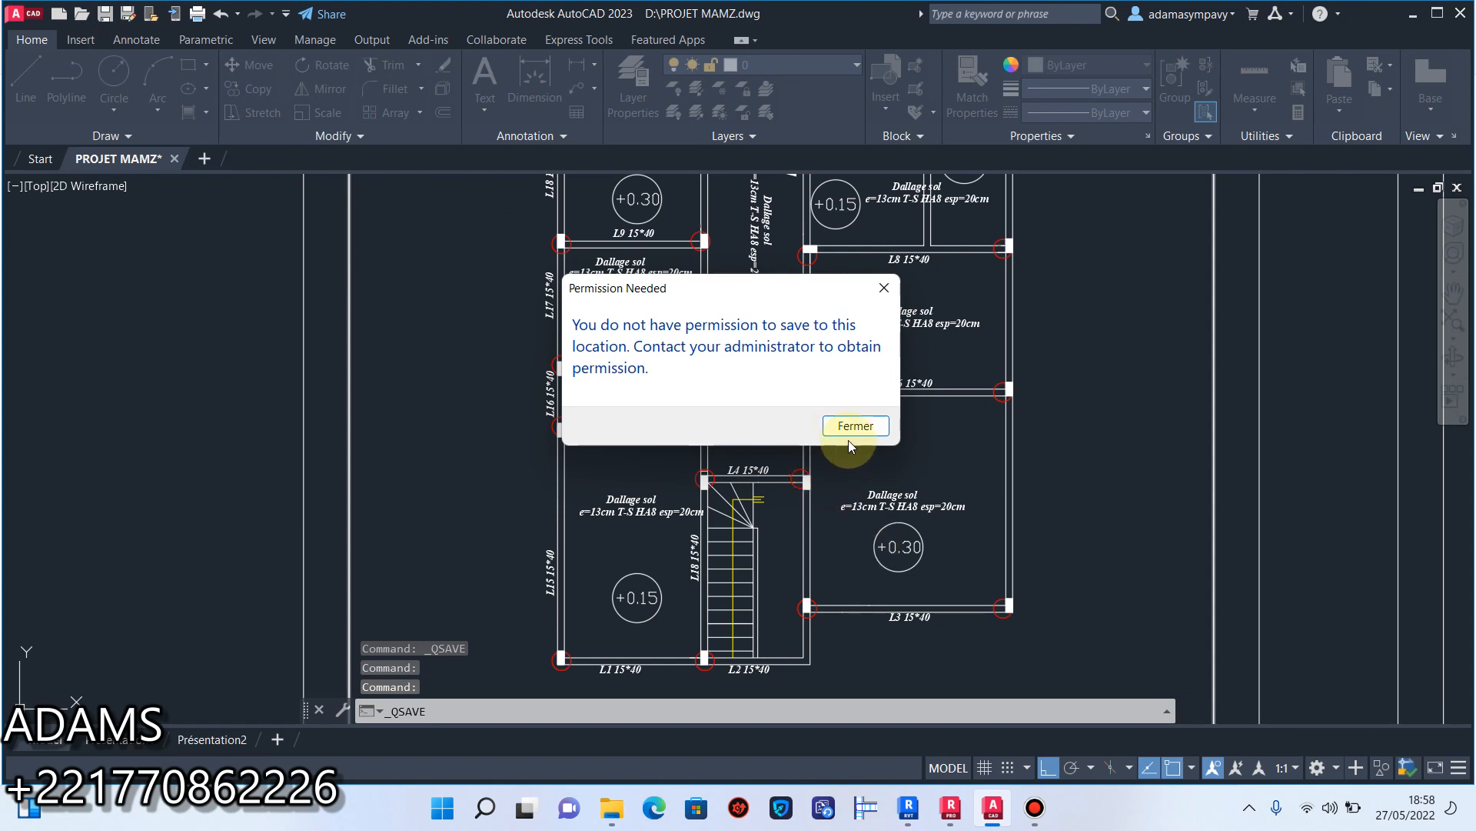
left_click(883, 288)
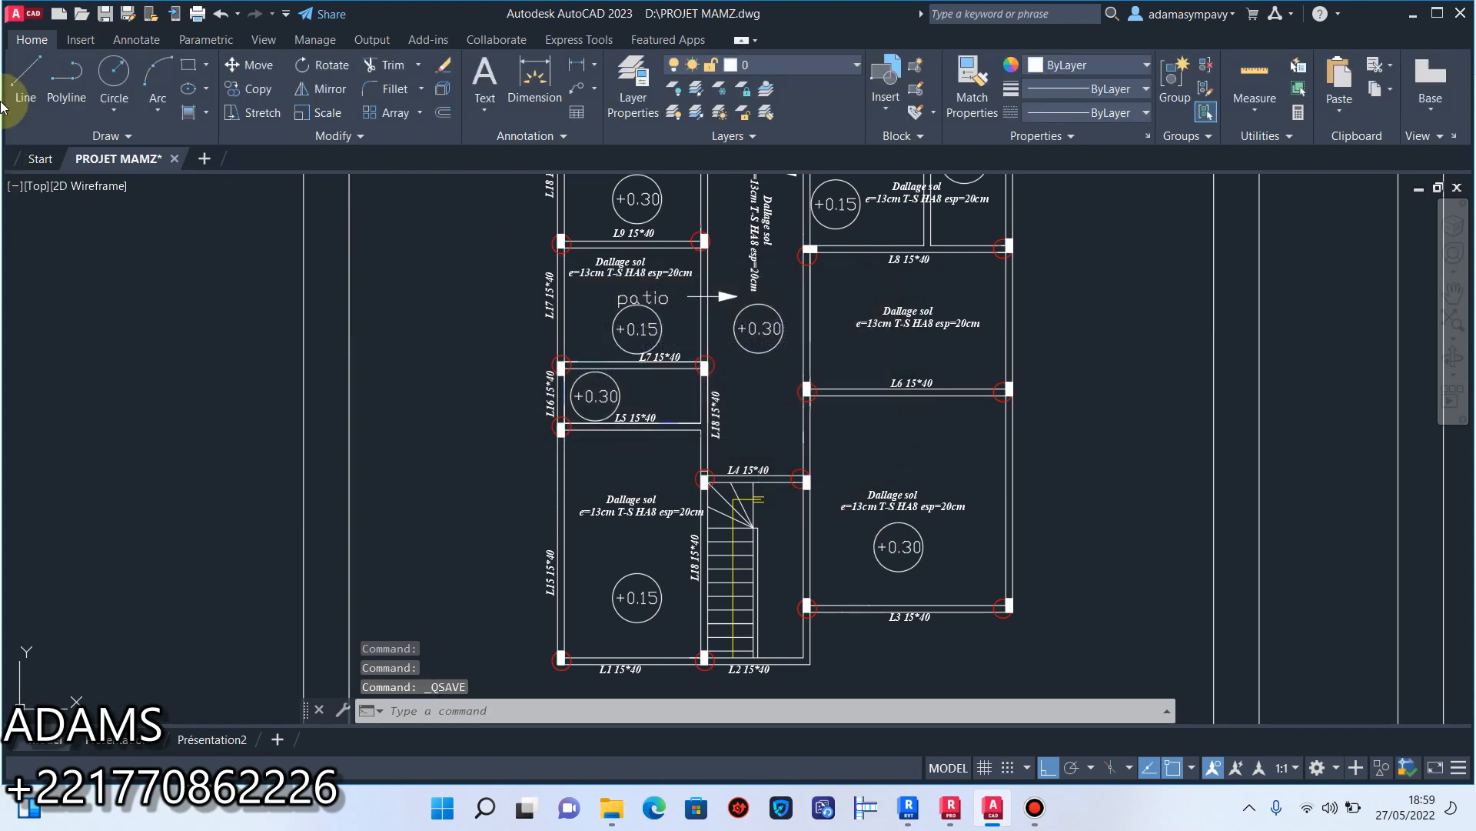
Save the drawing over the existing PROJET MAMZ file in the desktop folder FORMATION BETON ARME.
left_click(25, 15)
left_click(91, 247)
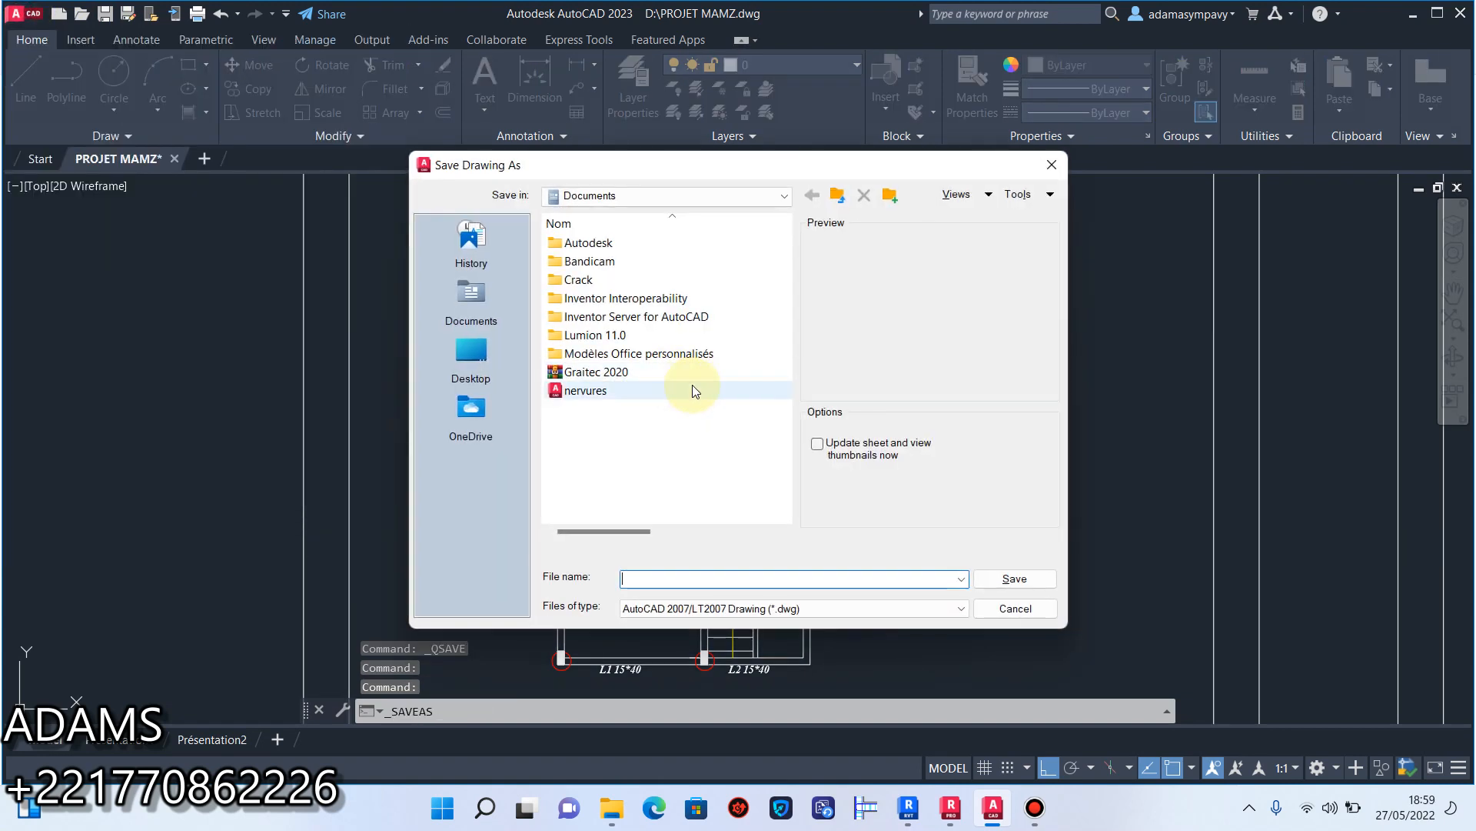
left_click(488, 355)
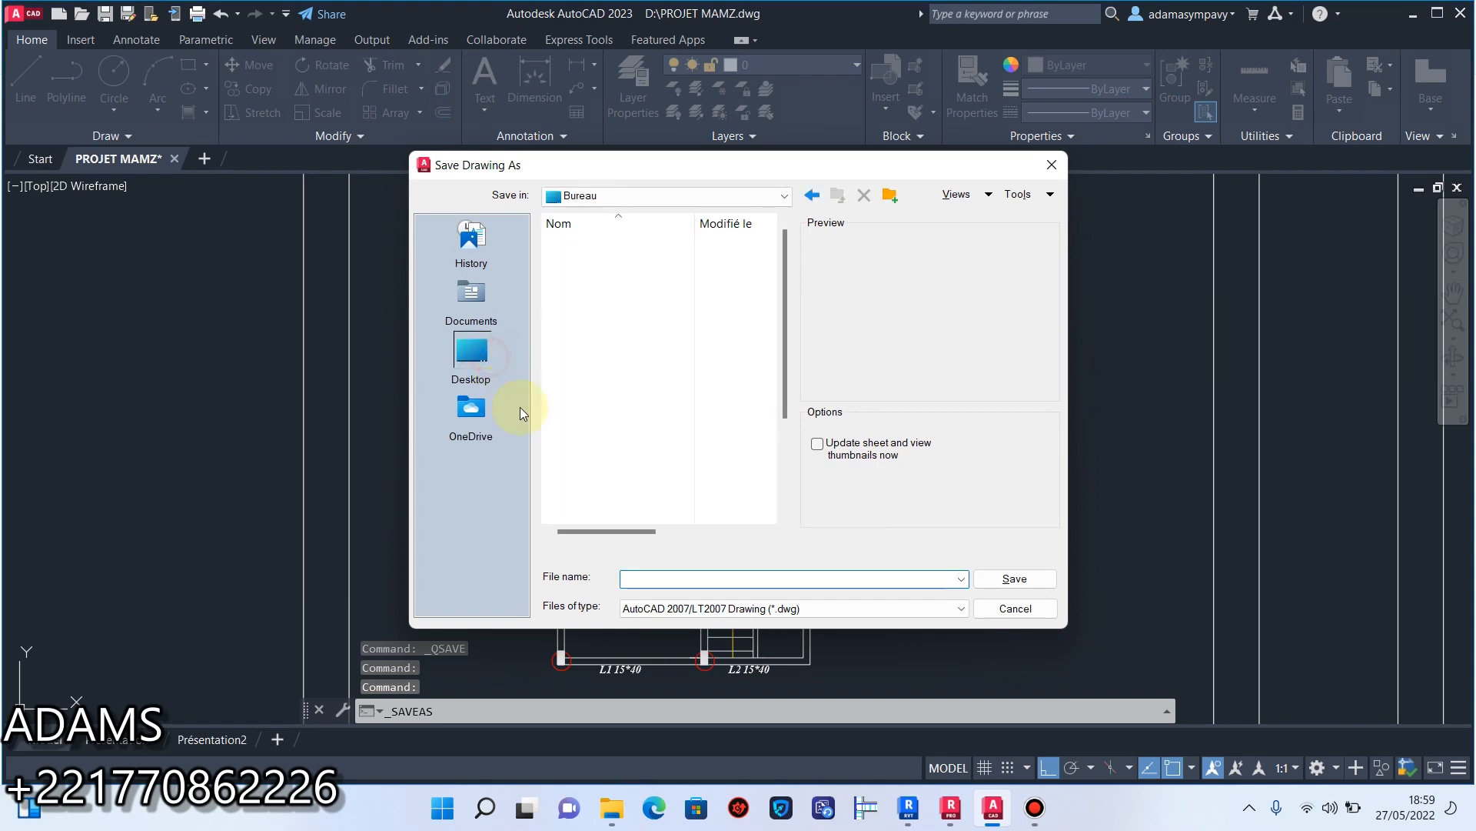
left_click(666, 392)
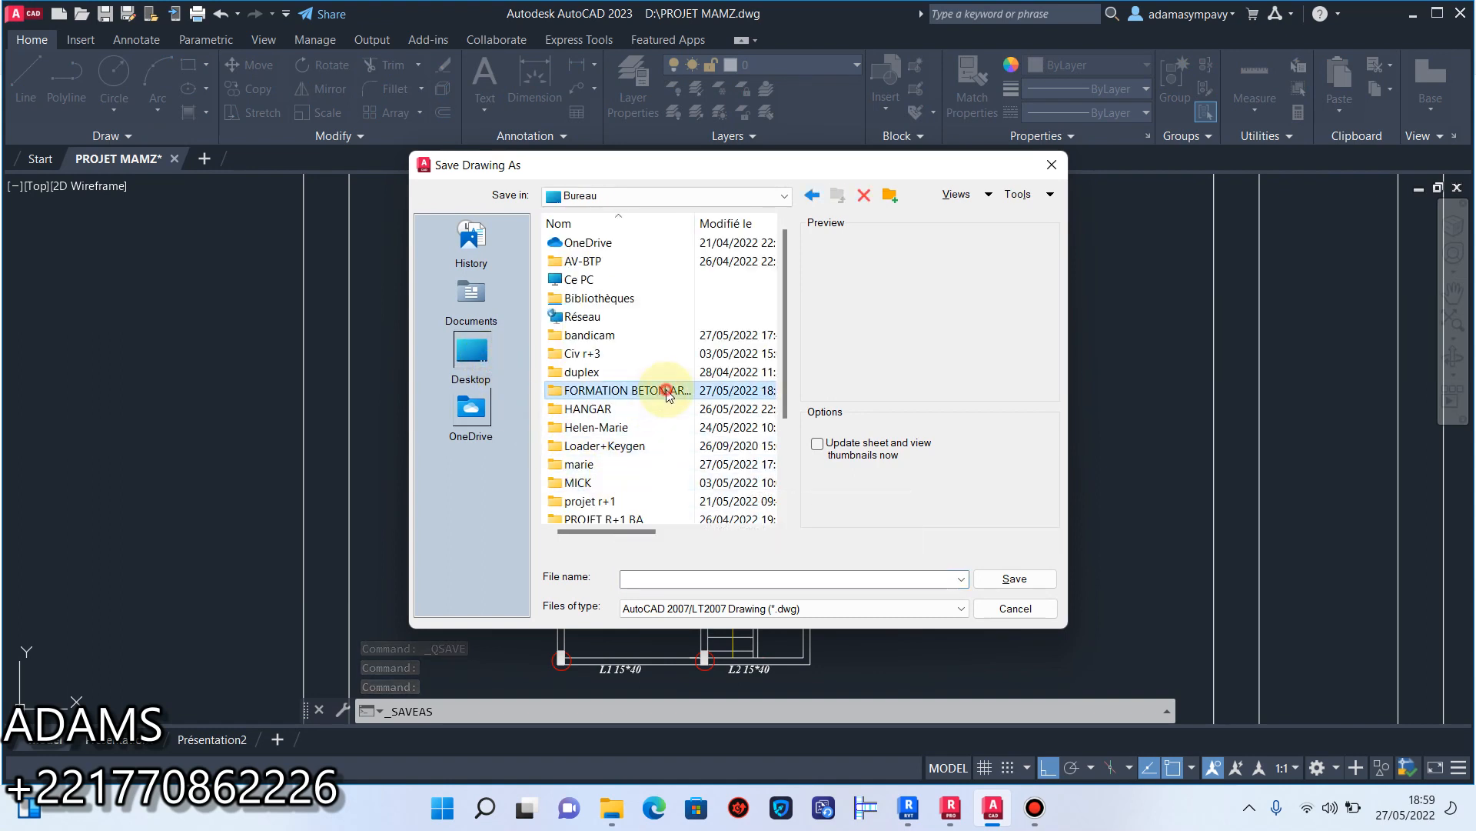
double_click(666, 391)
double_click(604, 243)
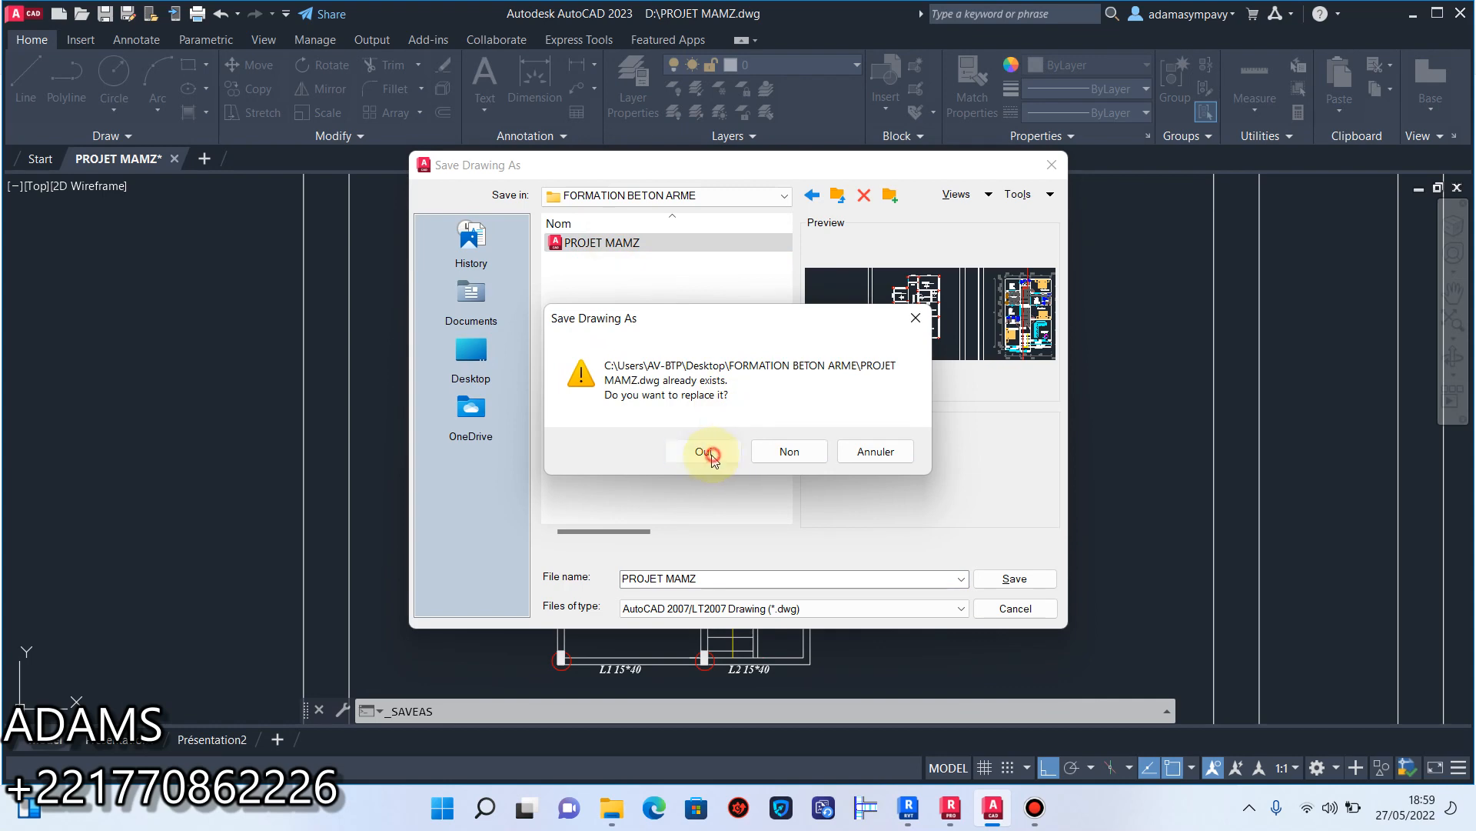
left_click(706, 452)
Select the red circle at the right end of beam L7 and all similar circles with SELECTSIMILAR, and erase them.
scroll(749, 462, "down", 5)
scroll(702, 464, "up", 3)
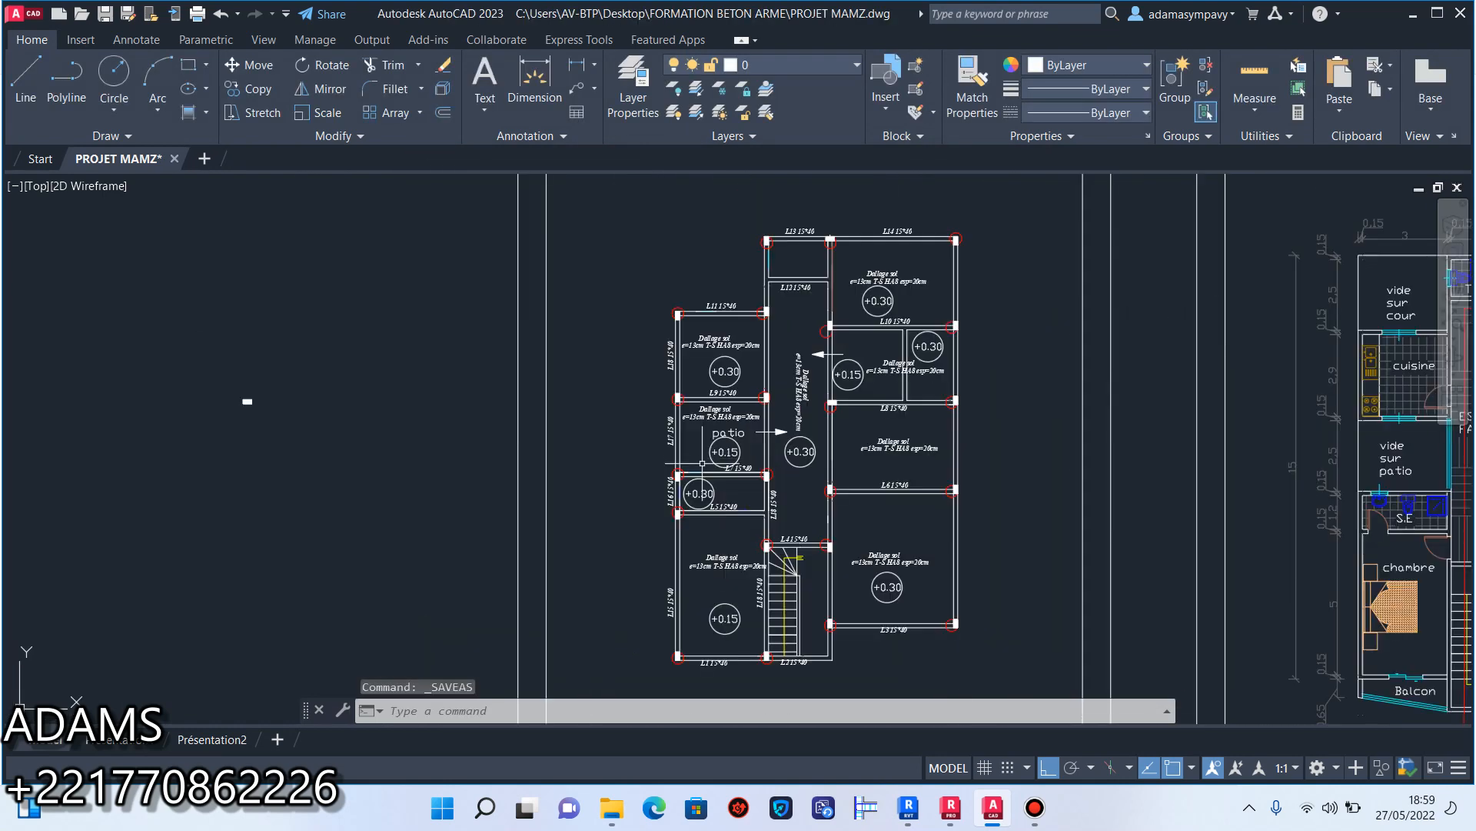
scroll(833, 453, "up", 4)
scroll(814, 373, "down", 2)
mouse_move(810, 431)
middle_mouse_down()
mouse_move(815, 380)
mouse_move(818, 427)
middle_mouse_up()
scroll(731, 414, "up", 4)
scroll(729, 426, "down", 6)
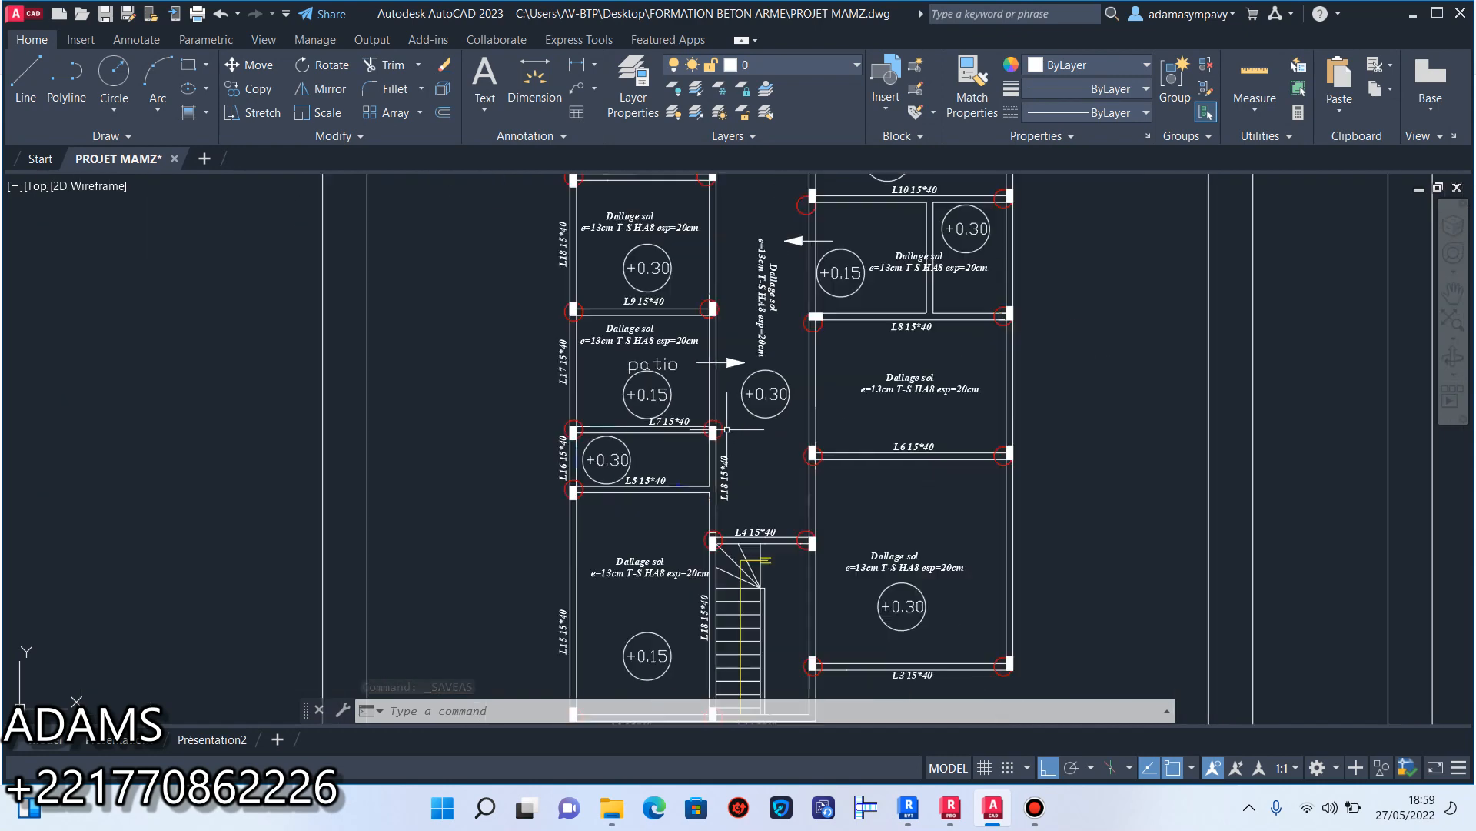
scroll(728, 433, "up", 8)
left_click(699, 461)
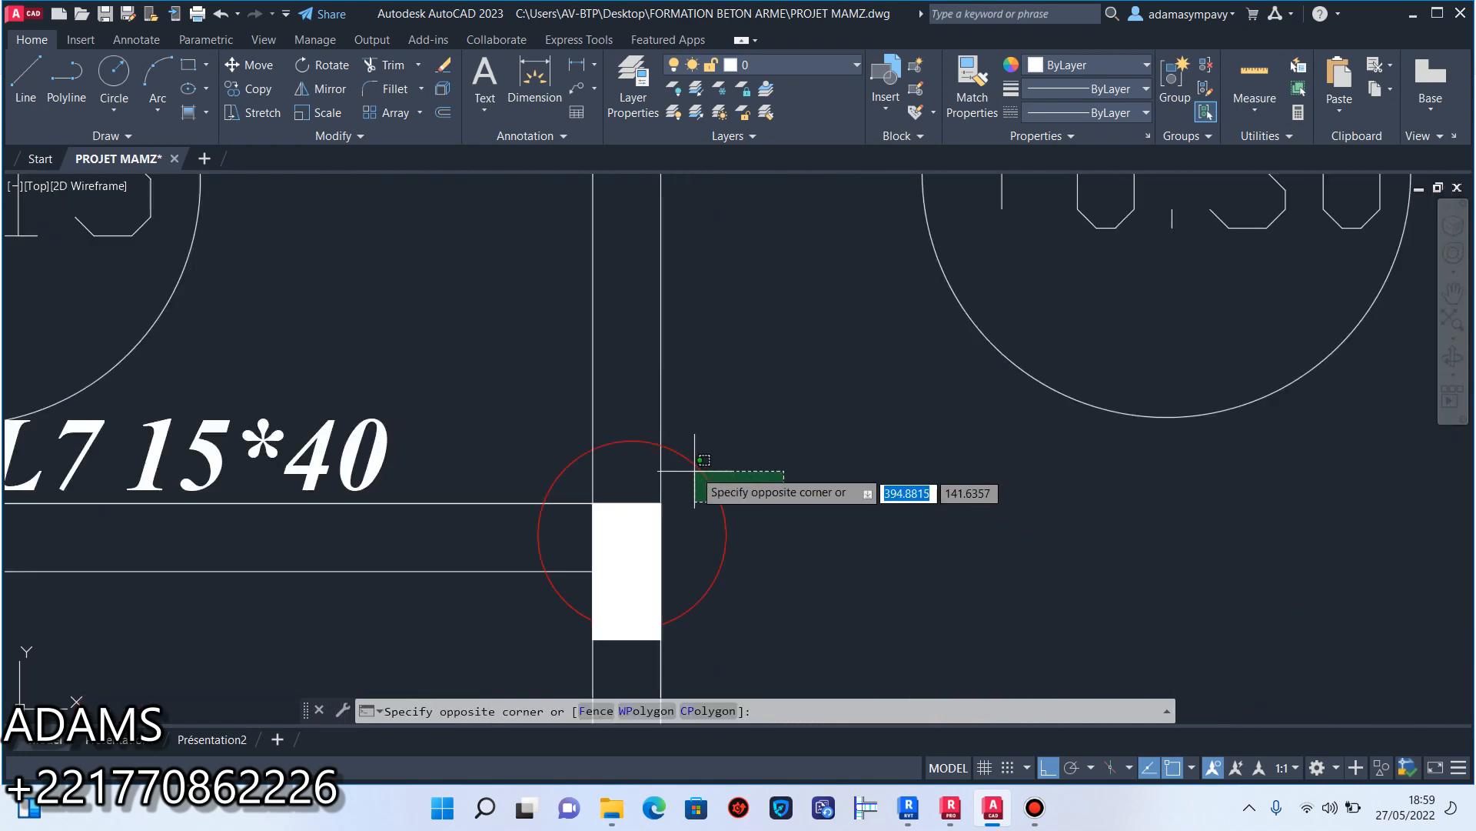
left_click(751, 498)
type("se")
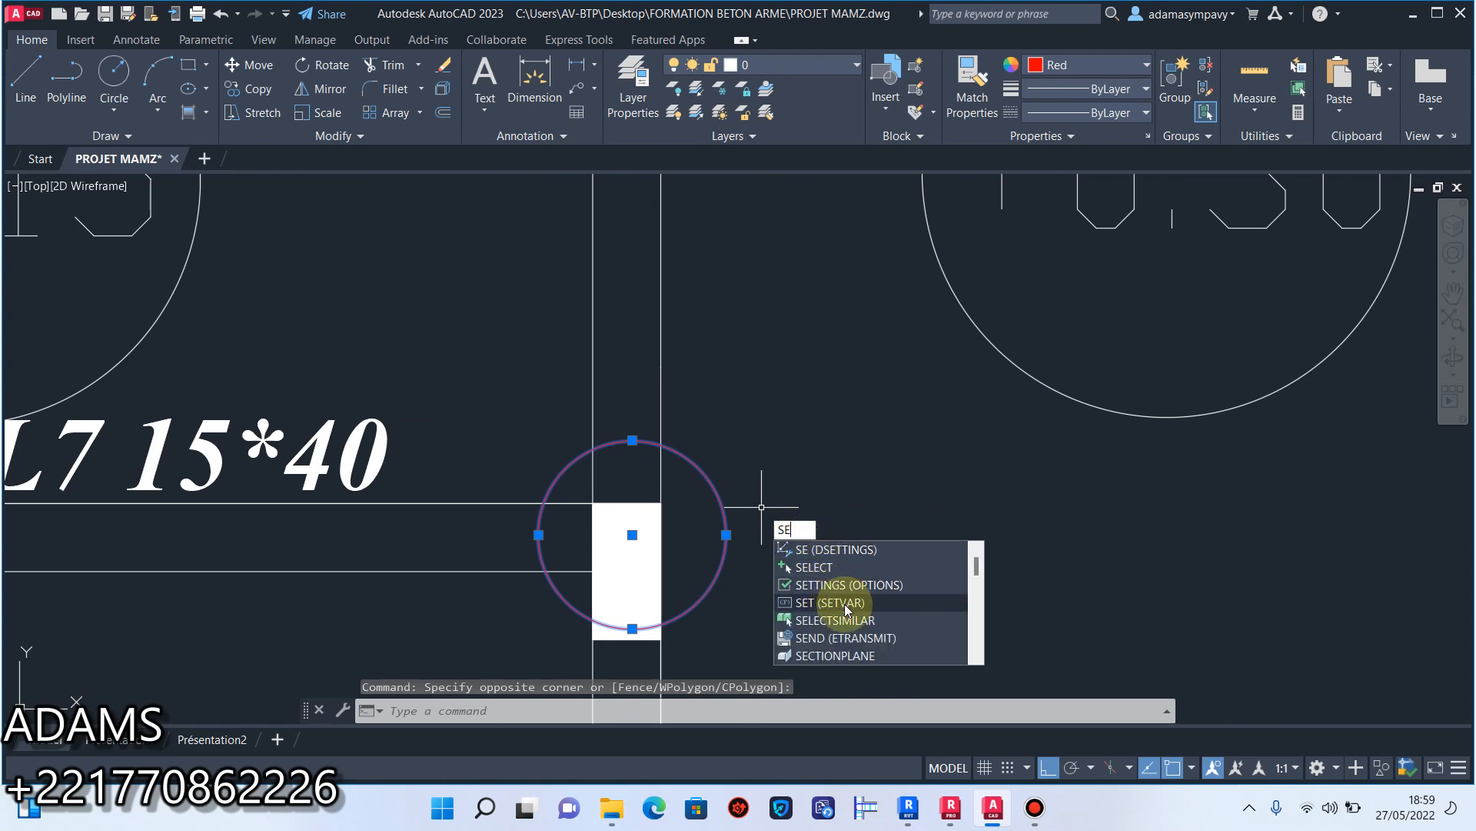
left_click(847, 620)
scroll(847, 620, "down", 10)
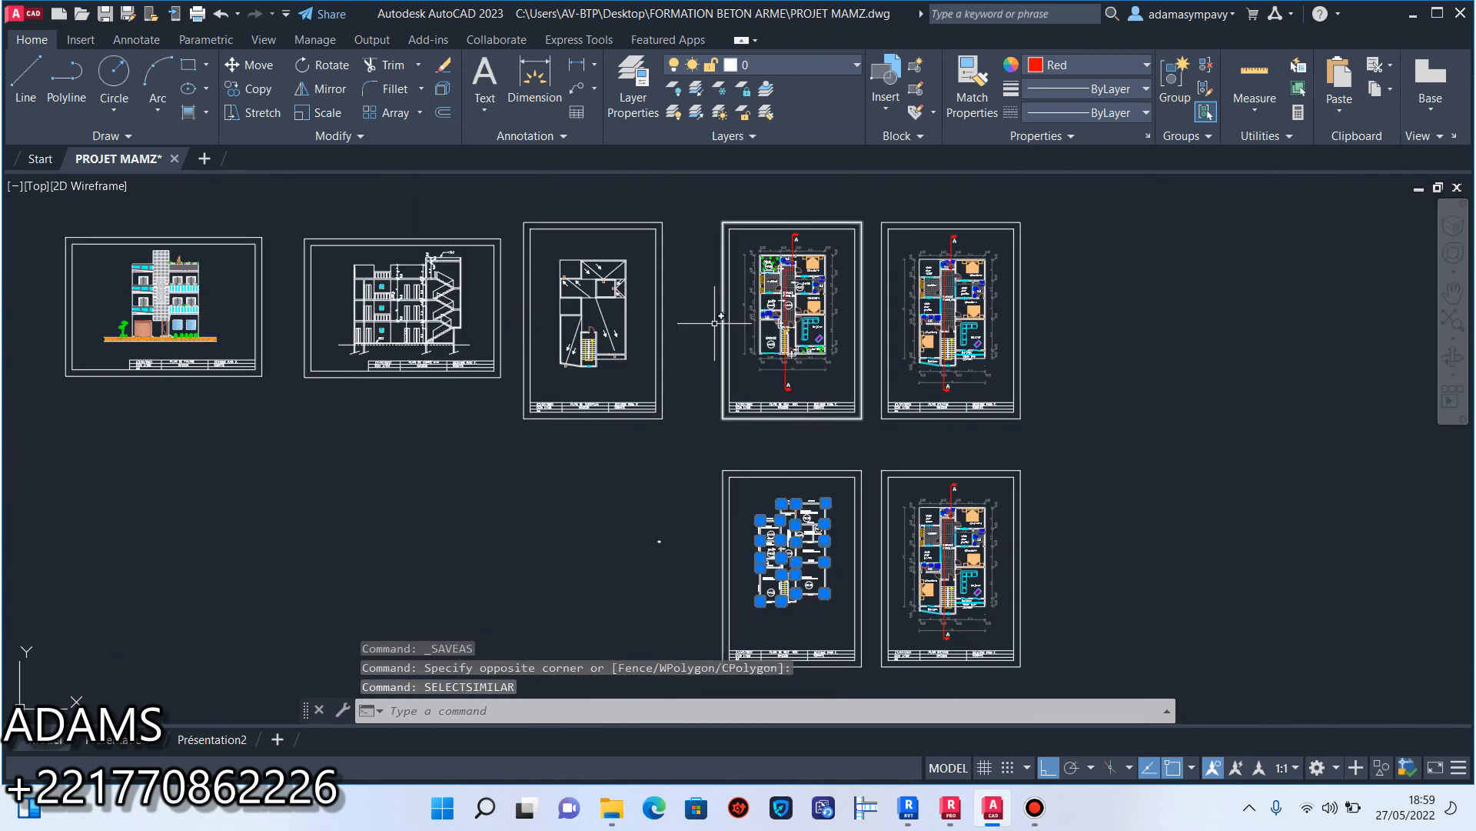
left_click(443, 64)
Erase the short stray line across the vertical beam just above the column at the left end of beam L4.
scroll(787, 589, "up", 6)
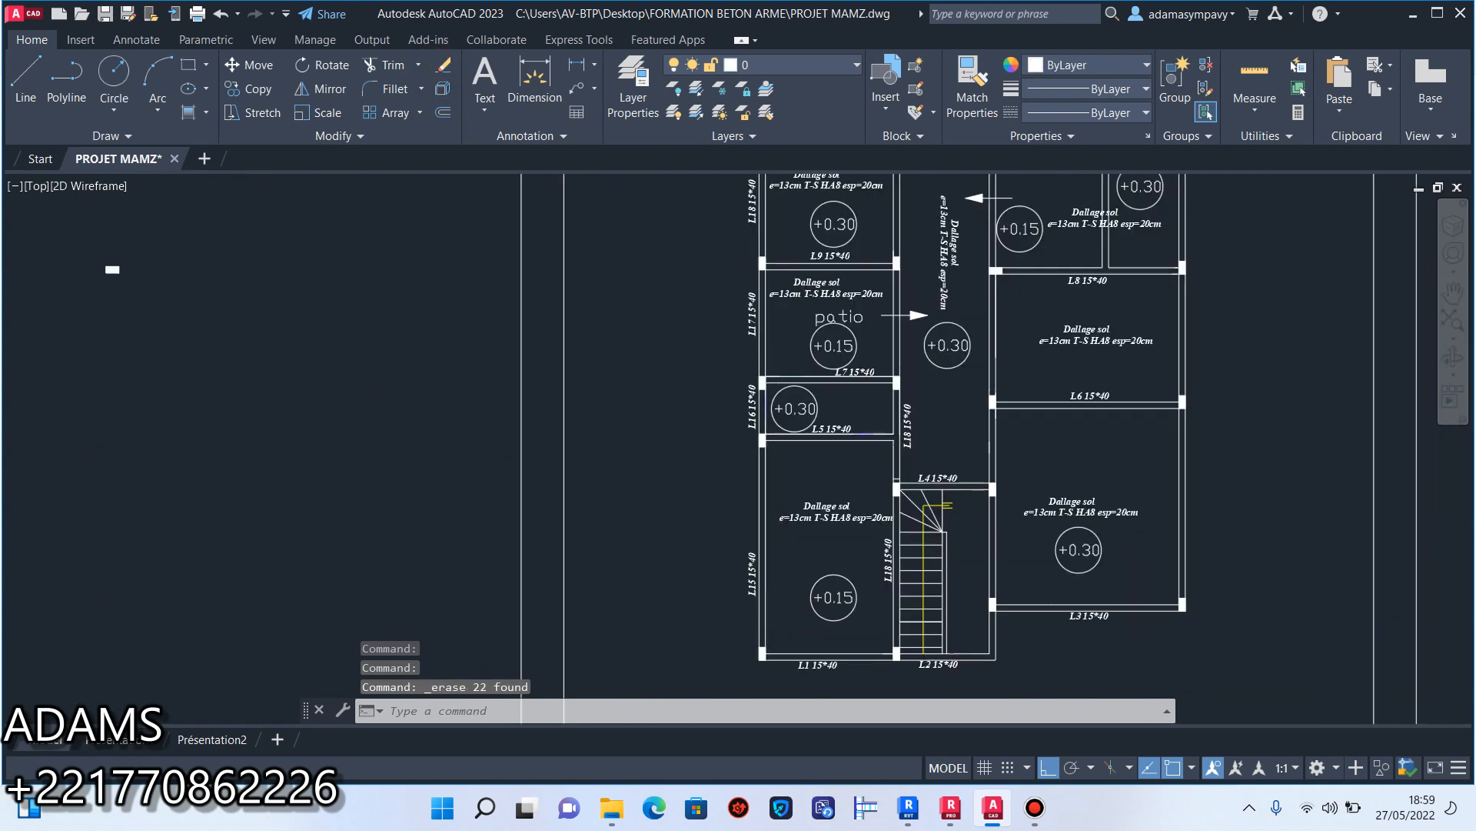
scroll(788, 589, "up", 2)
scroll(800, 486, "up", 2)
scroll(767, 491, "up", 2)
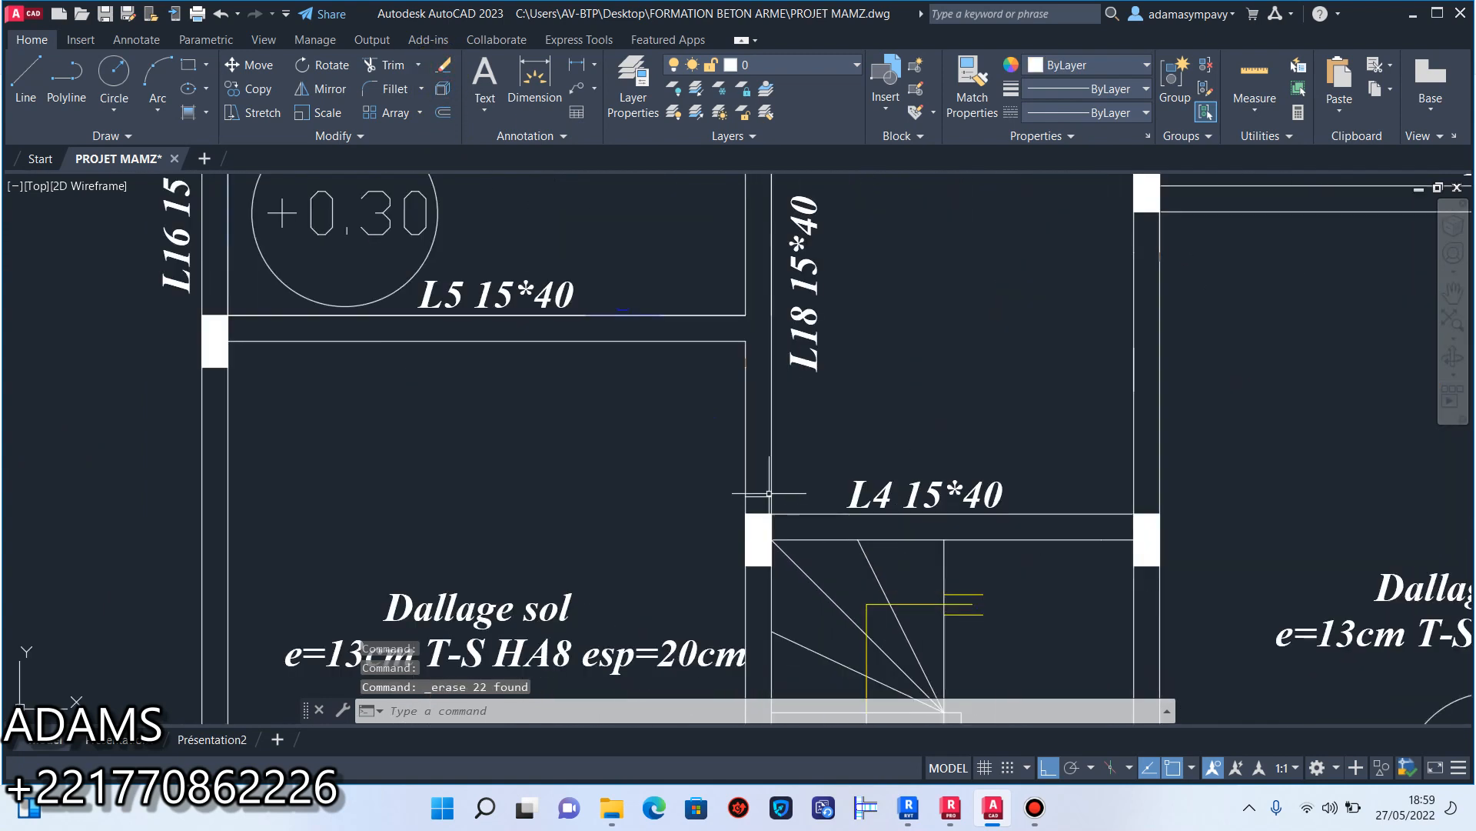
scroll(767, 492, "up", 3)
left_click(769, 461)
left_click(715, 512)
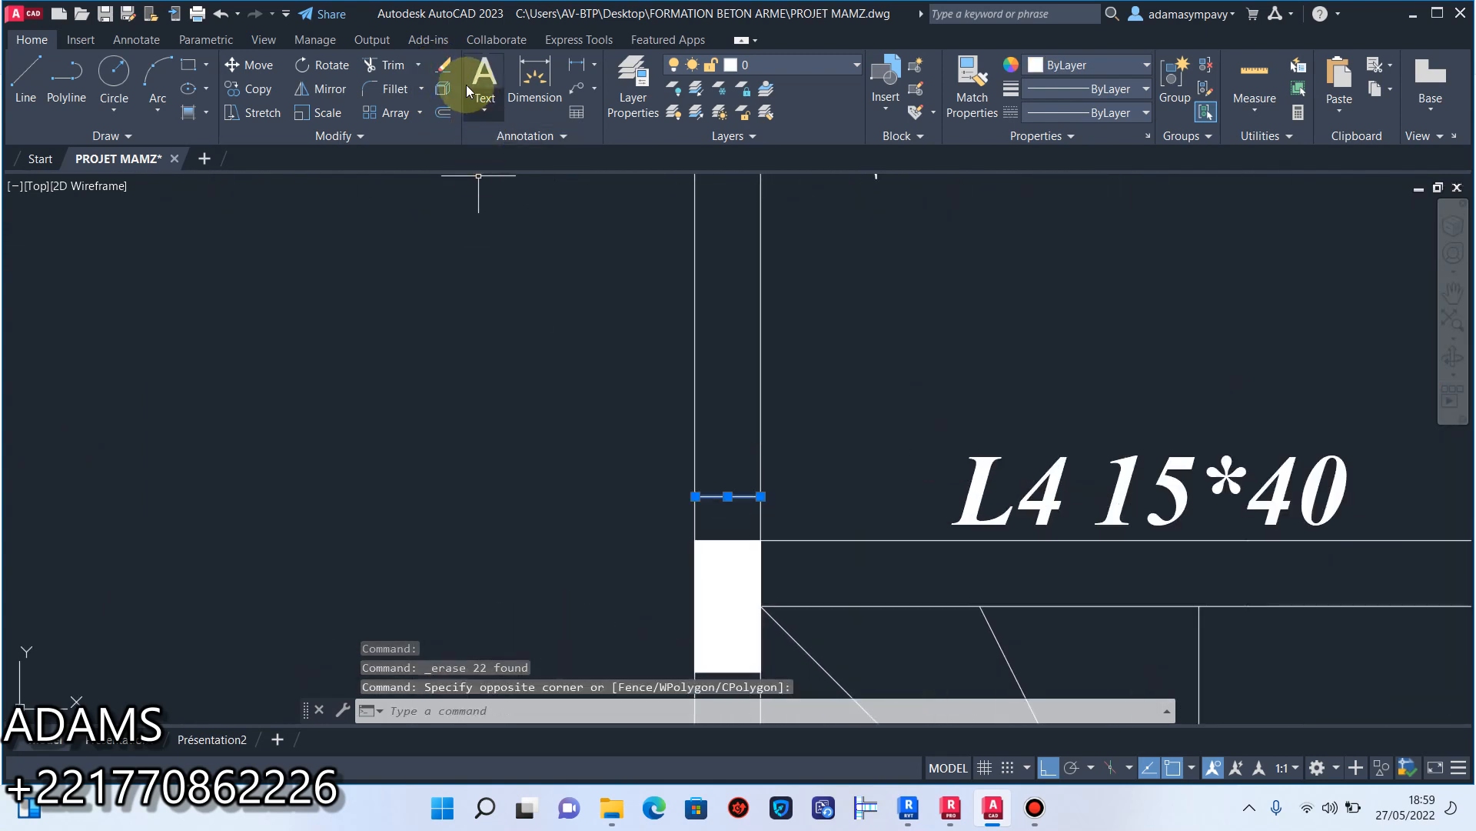
left_click(444, 64)
Save the cleaned-up drawing.
scroll(720, 493, "down", 8)
scroll(721, 493, "down", 2)
scroll(720, 507, "up", 2)
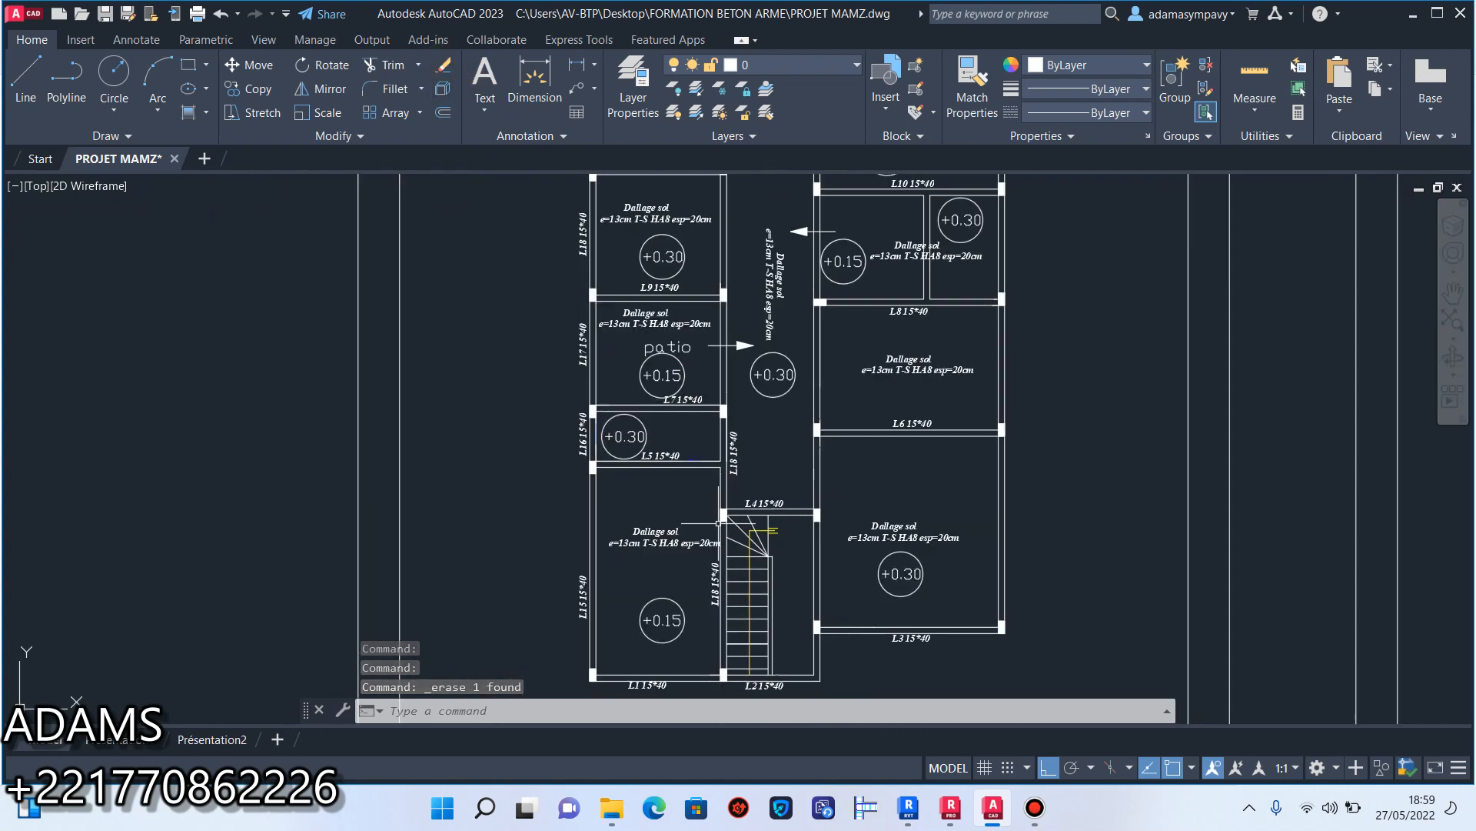
left_click(105, 13)
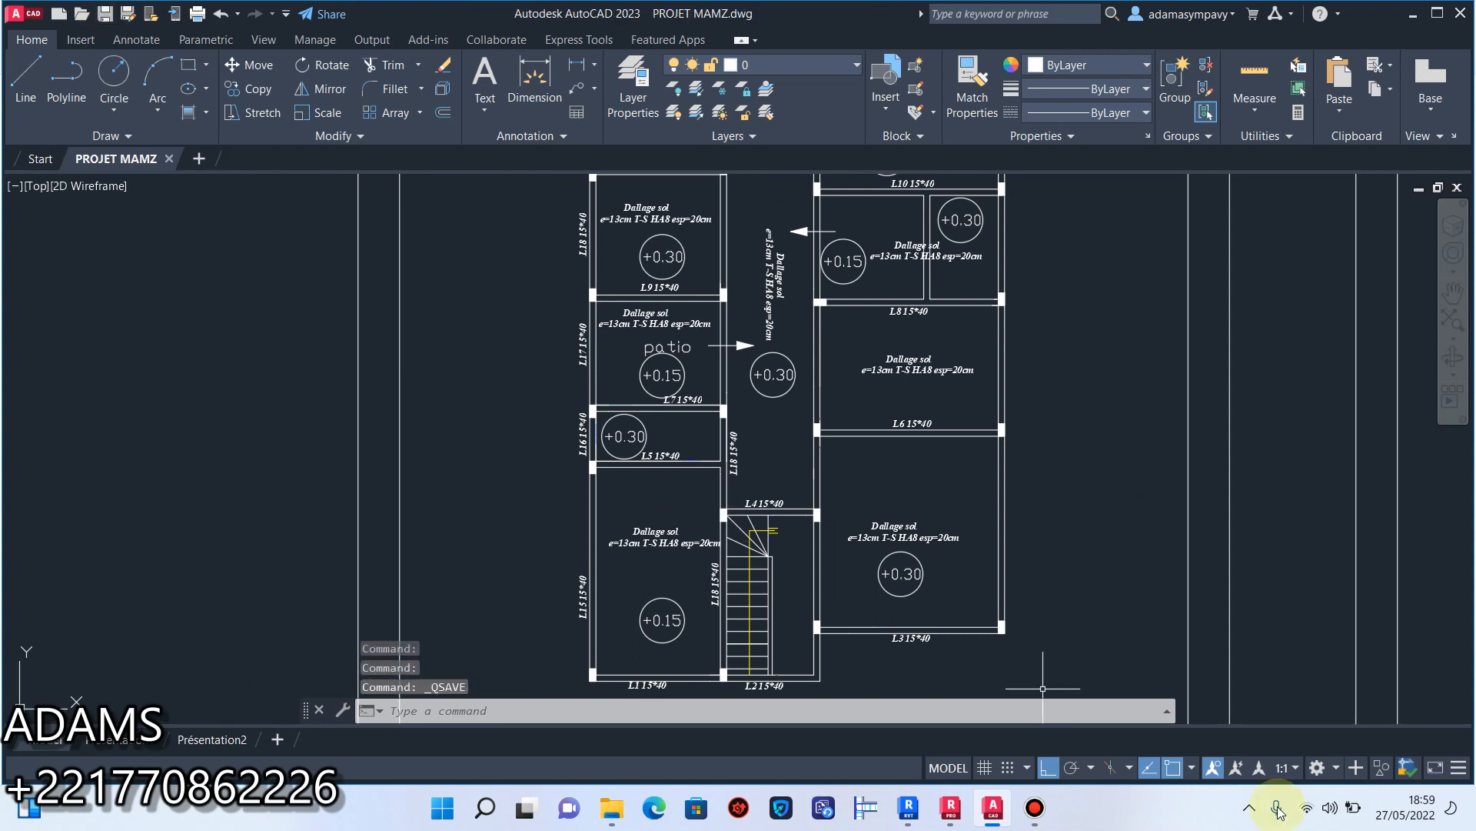
left_click(1036, 811)
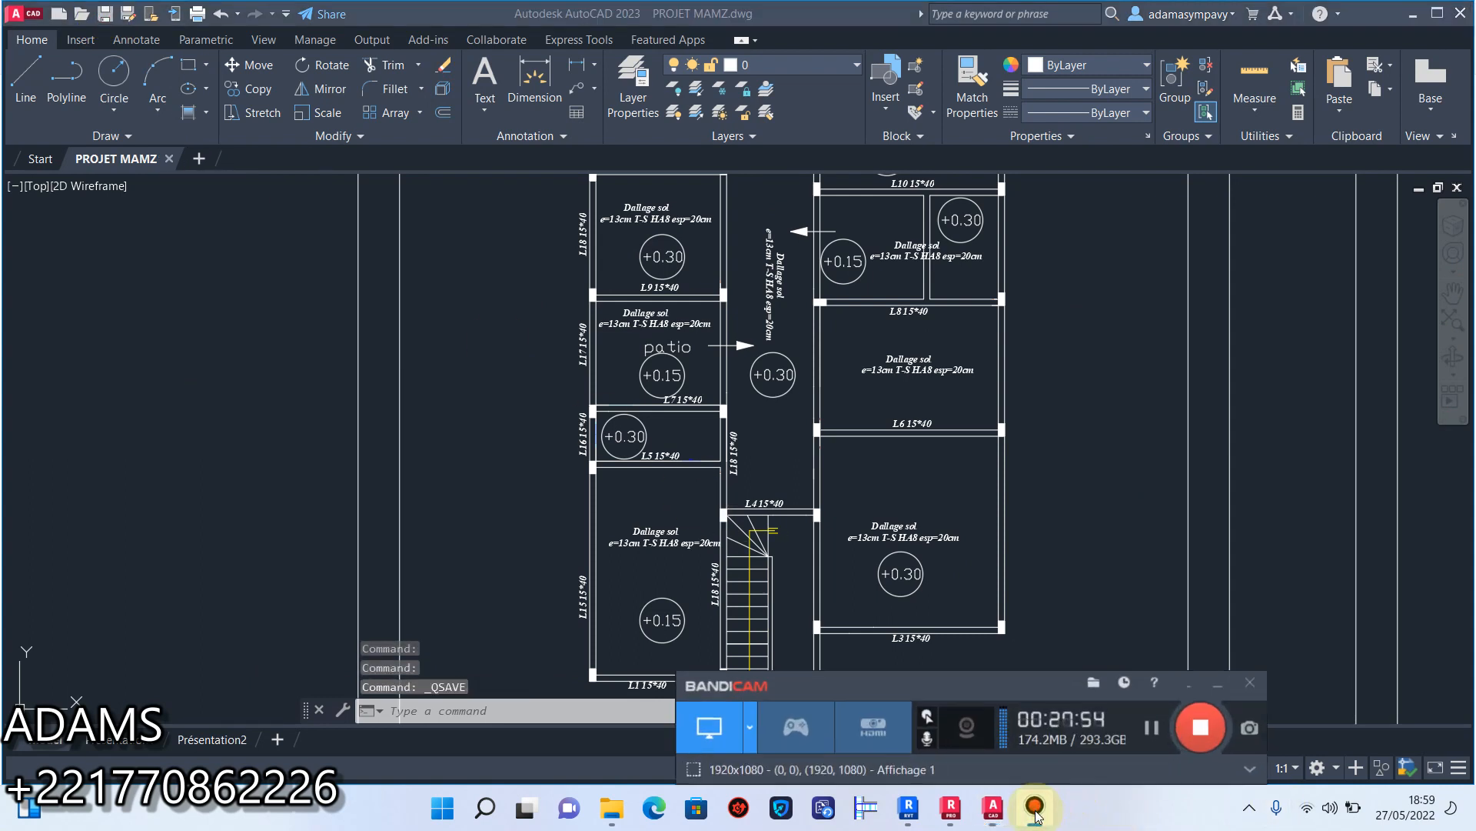
left_click(1153, 727)
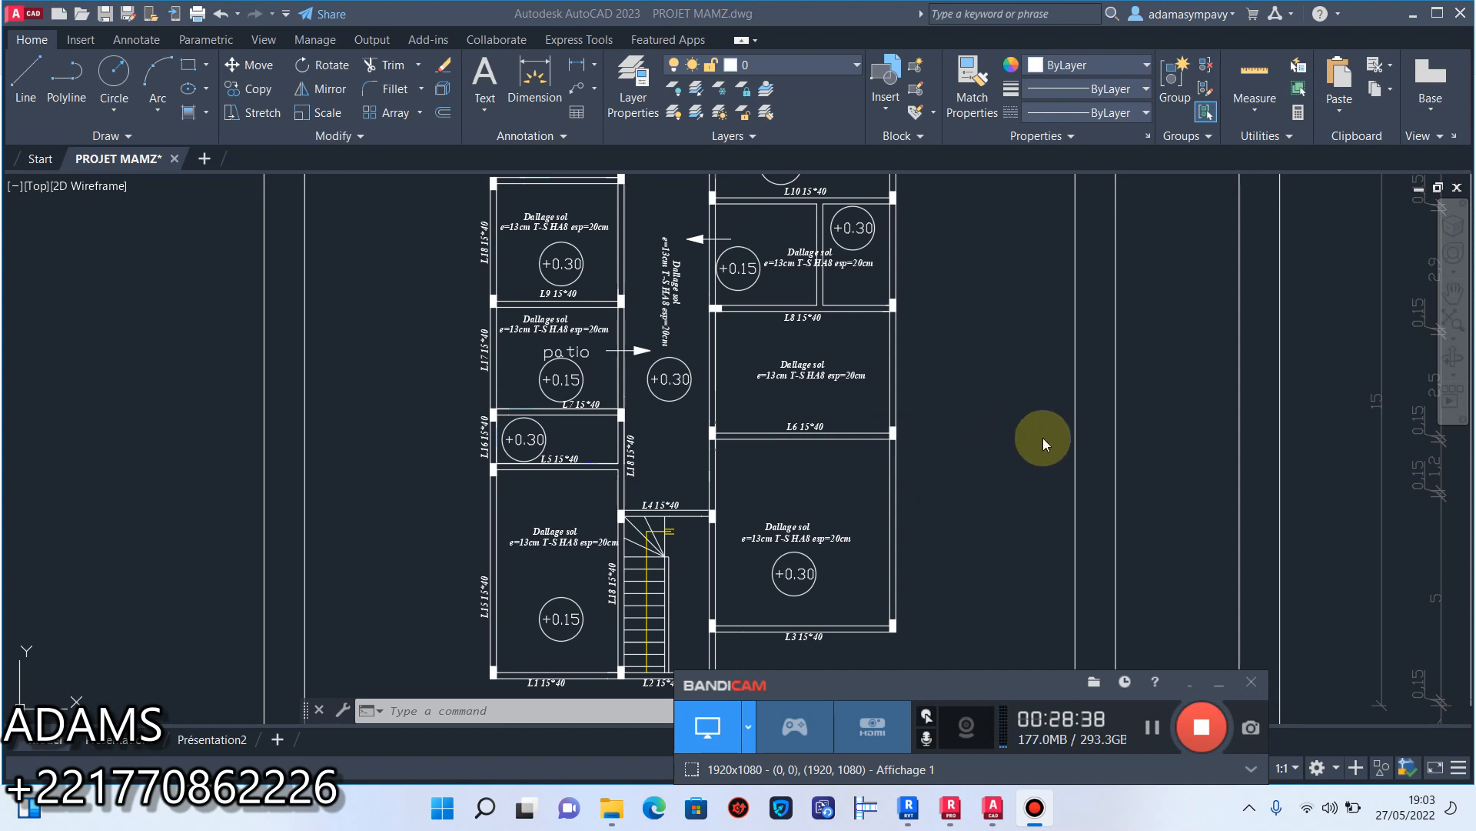
left_click(1218, 686)
middle_click_drag(562, 379, 578, 237)
scroll(637, 311, "up", 3)
middle_click_drag(627, 321, 625, 423)
scroll(742, 440, "down", 1)
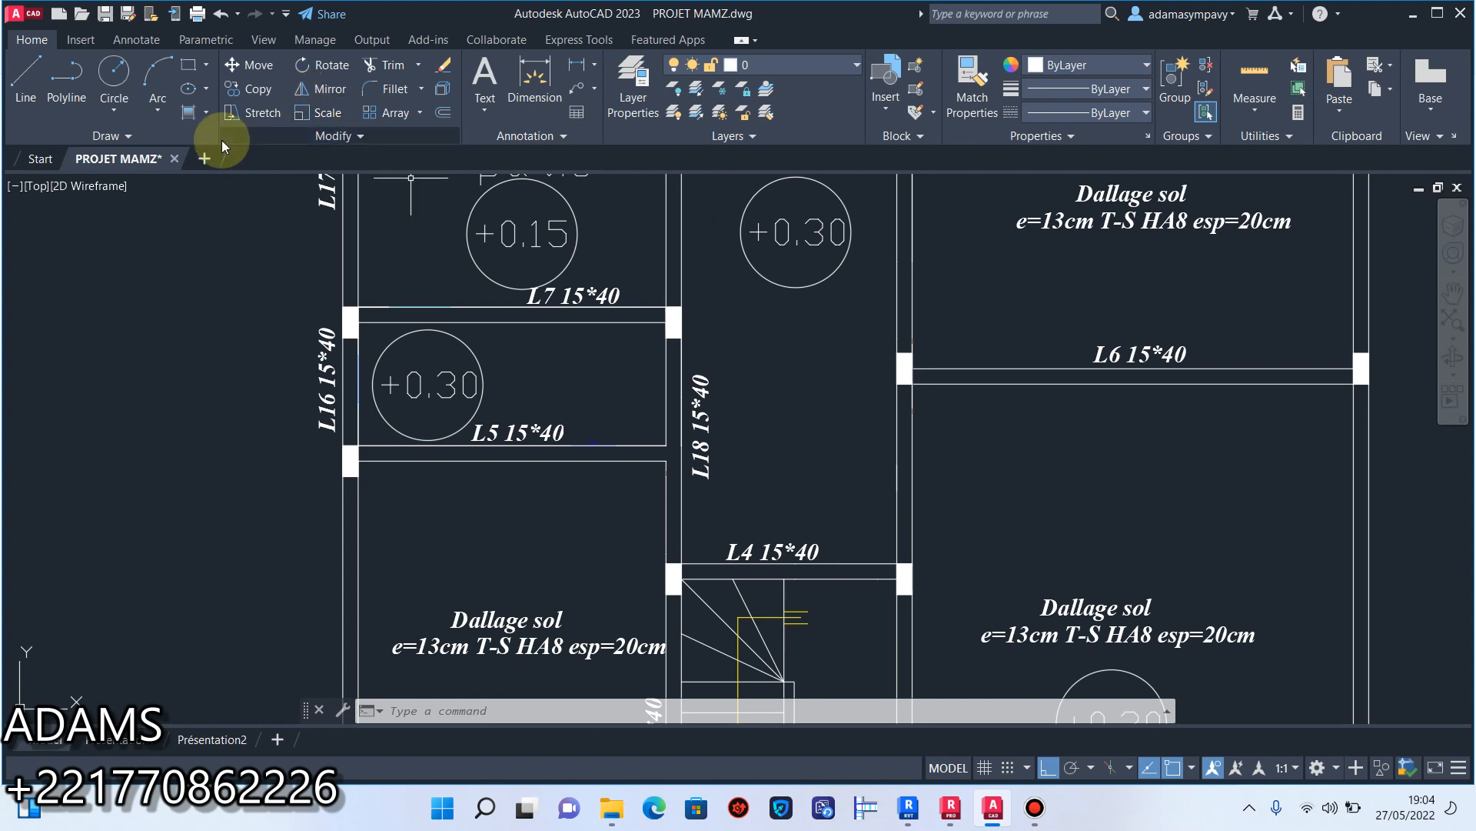
left_click(209, 112)
left_click(240, 149)
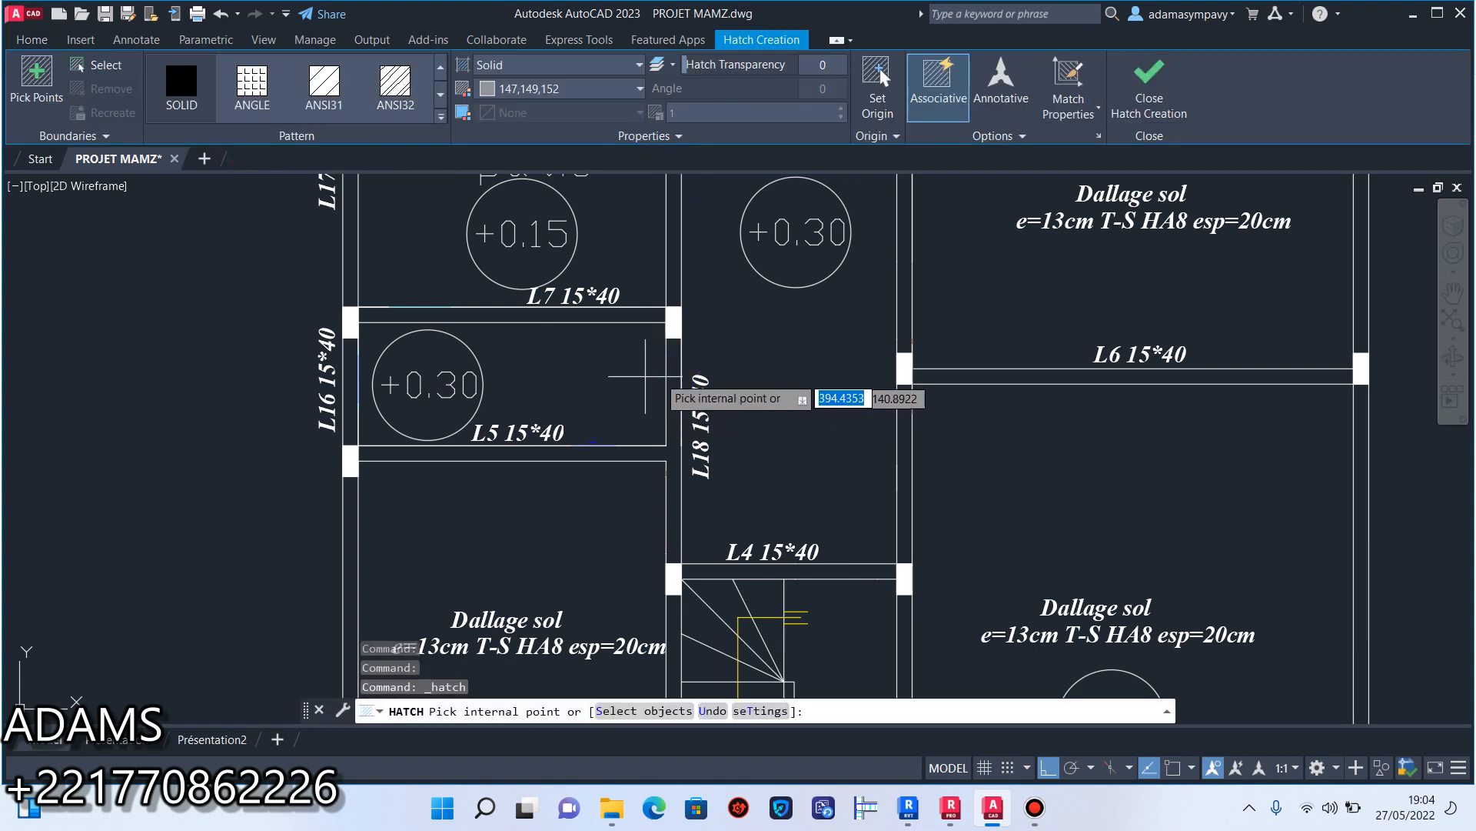
key("Escape")
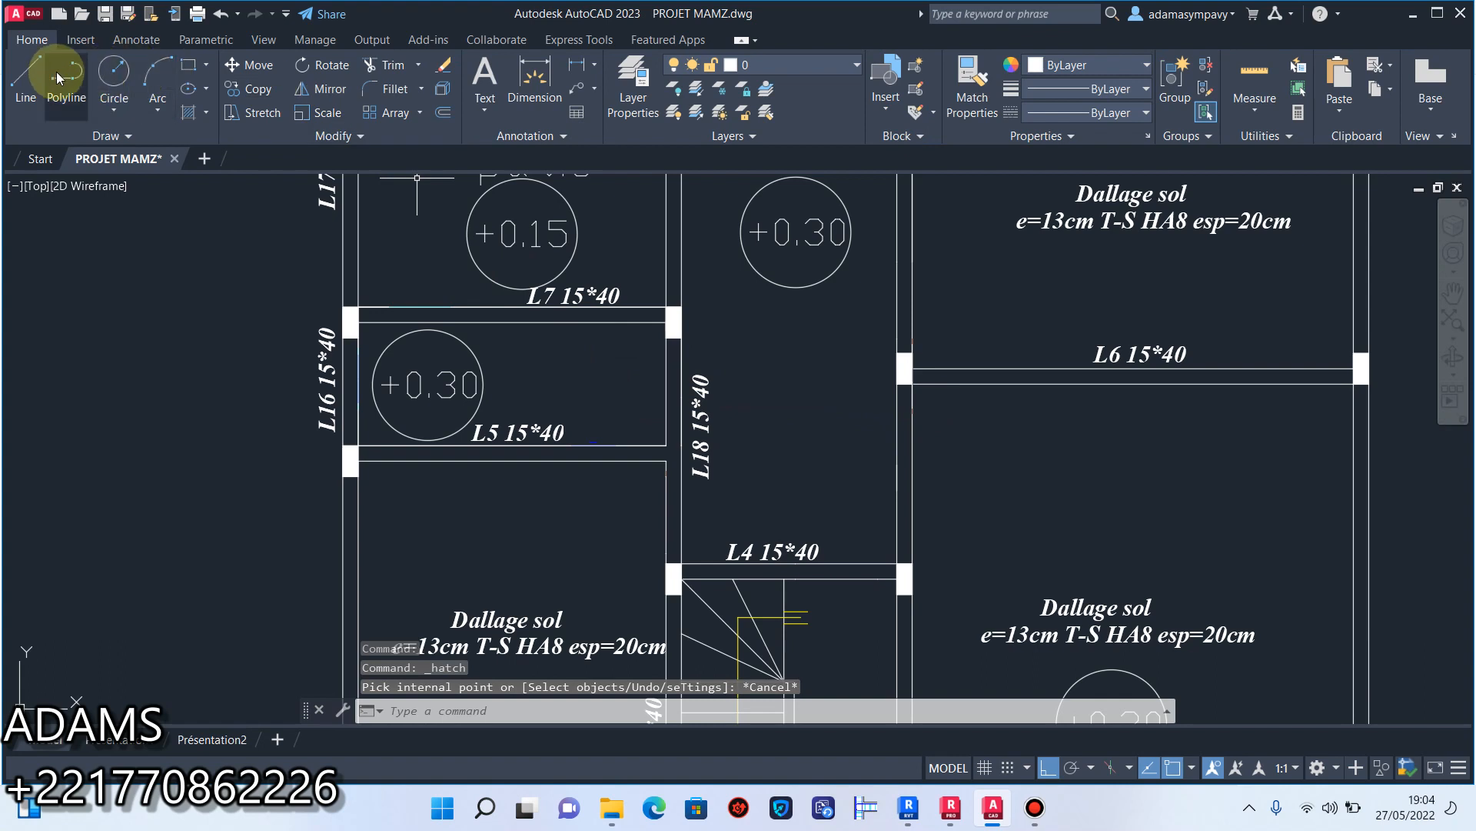
left_click(24, 70)
scroll(688, 442, "up", 4)
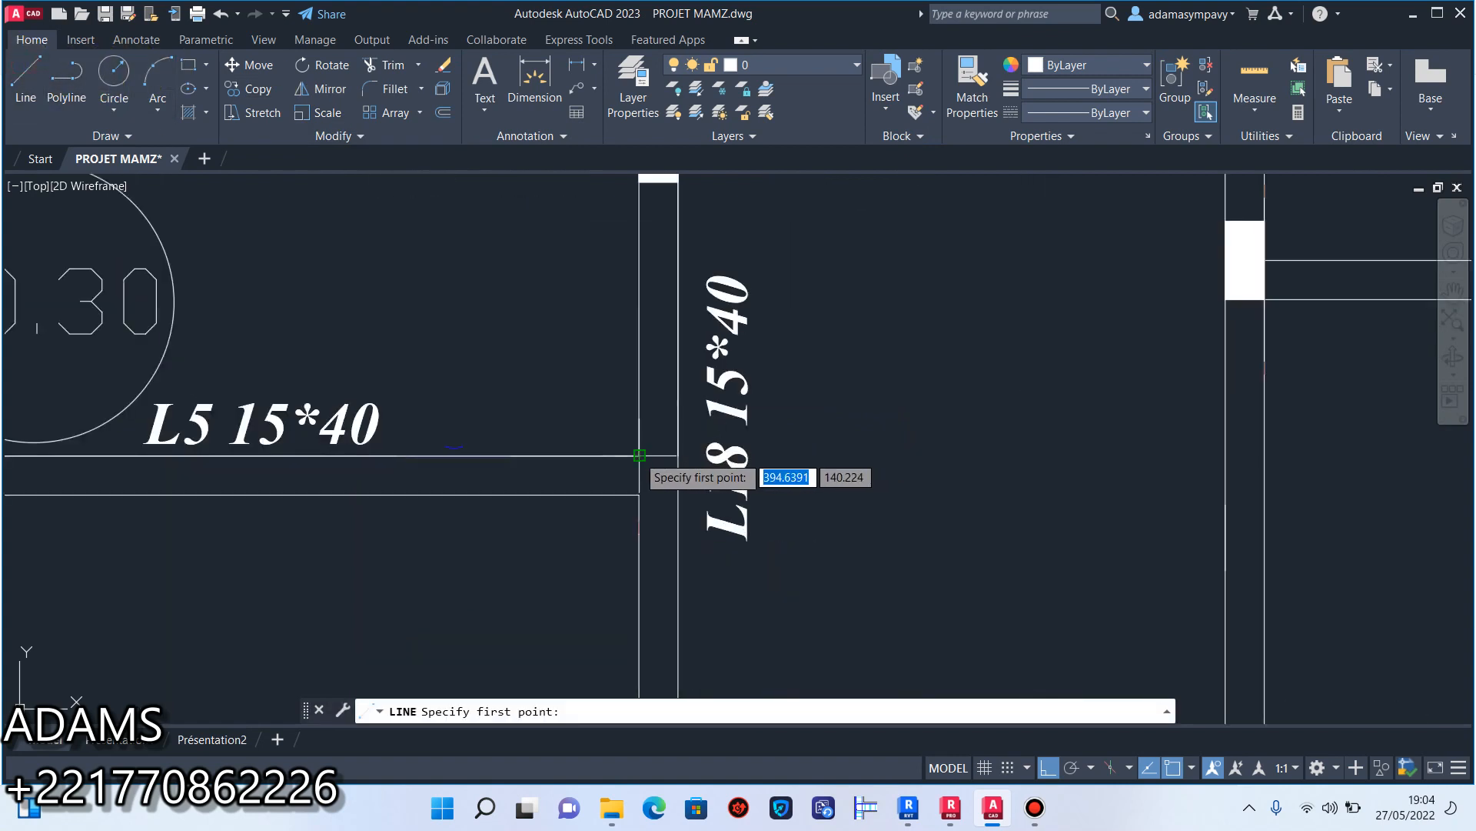
left_click(639, 456)
key("Escape")
scroll(669, 446, "down", 6)
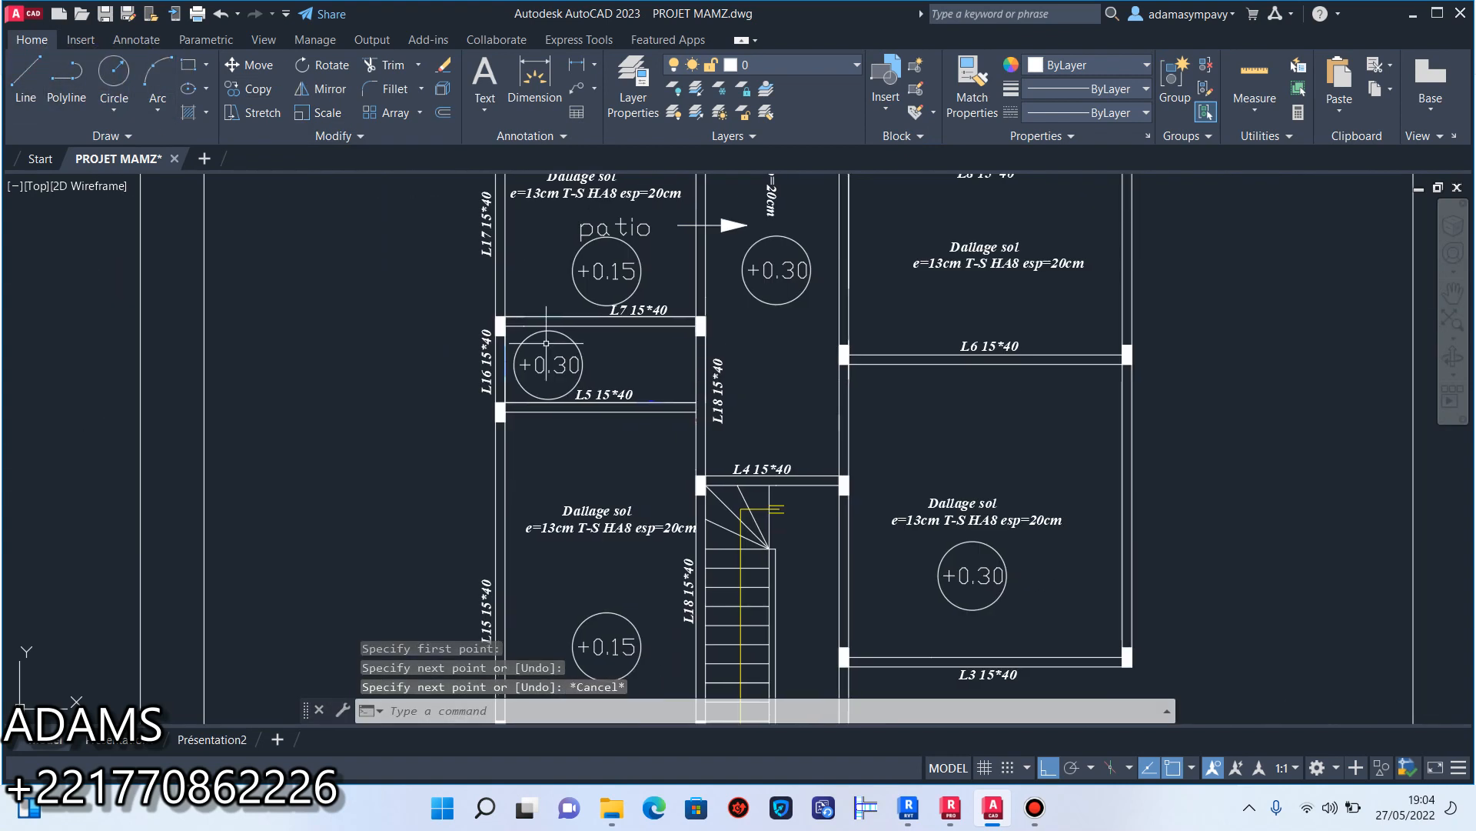
Hatch the inside of vertical beam L18 between the column at beam L7 and the column at beam L4.
left_click(207, 114)
left_click(232, 144)
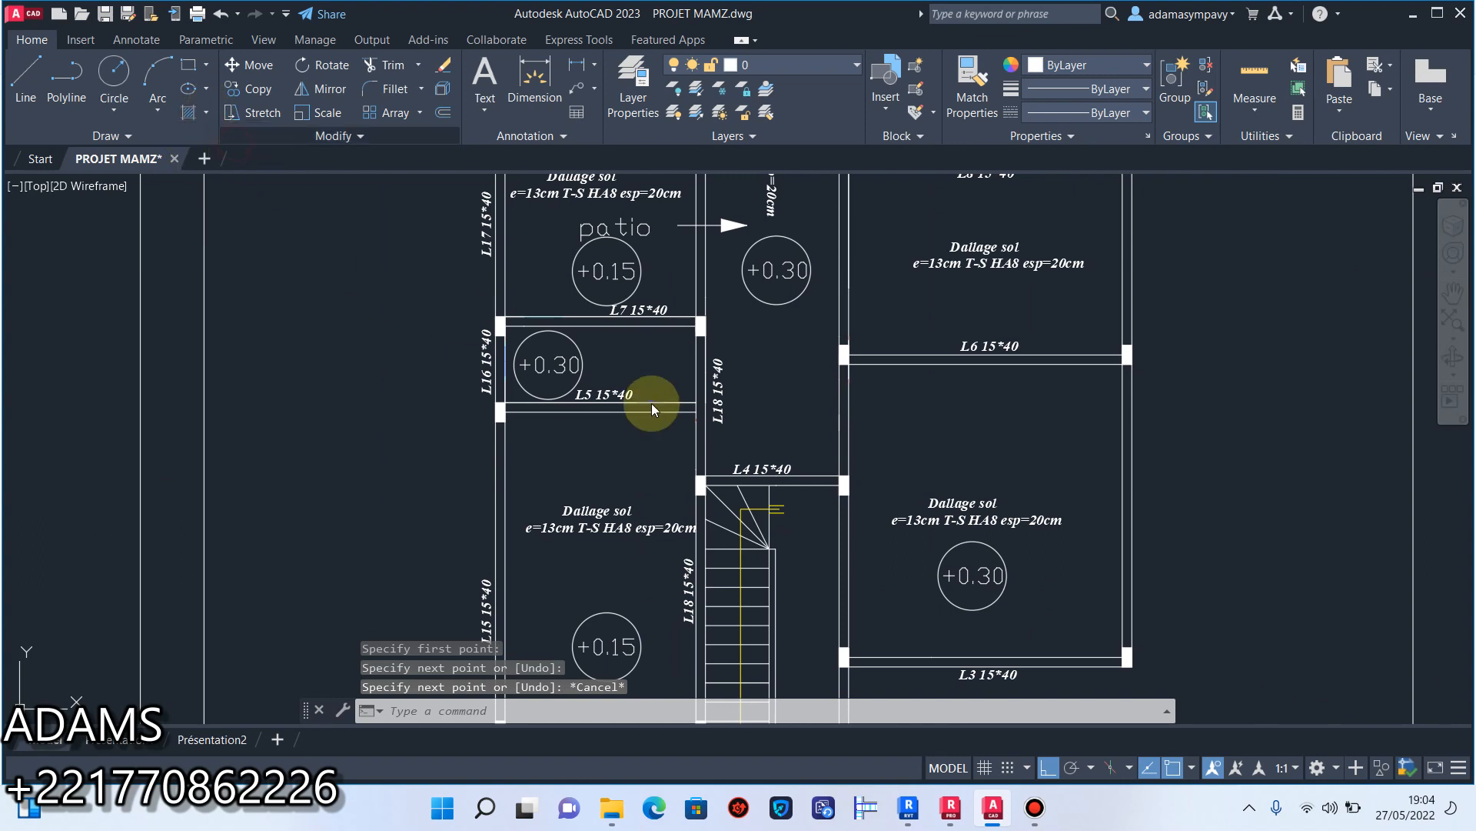
scroll(716, 393, "up", 5)
left_click(650, 385)
left_click(1149, 85)
scroll(686, 366, "down", 2)
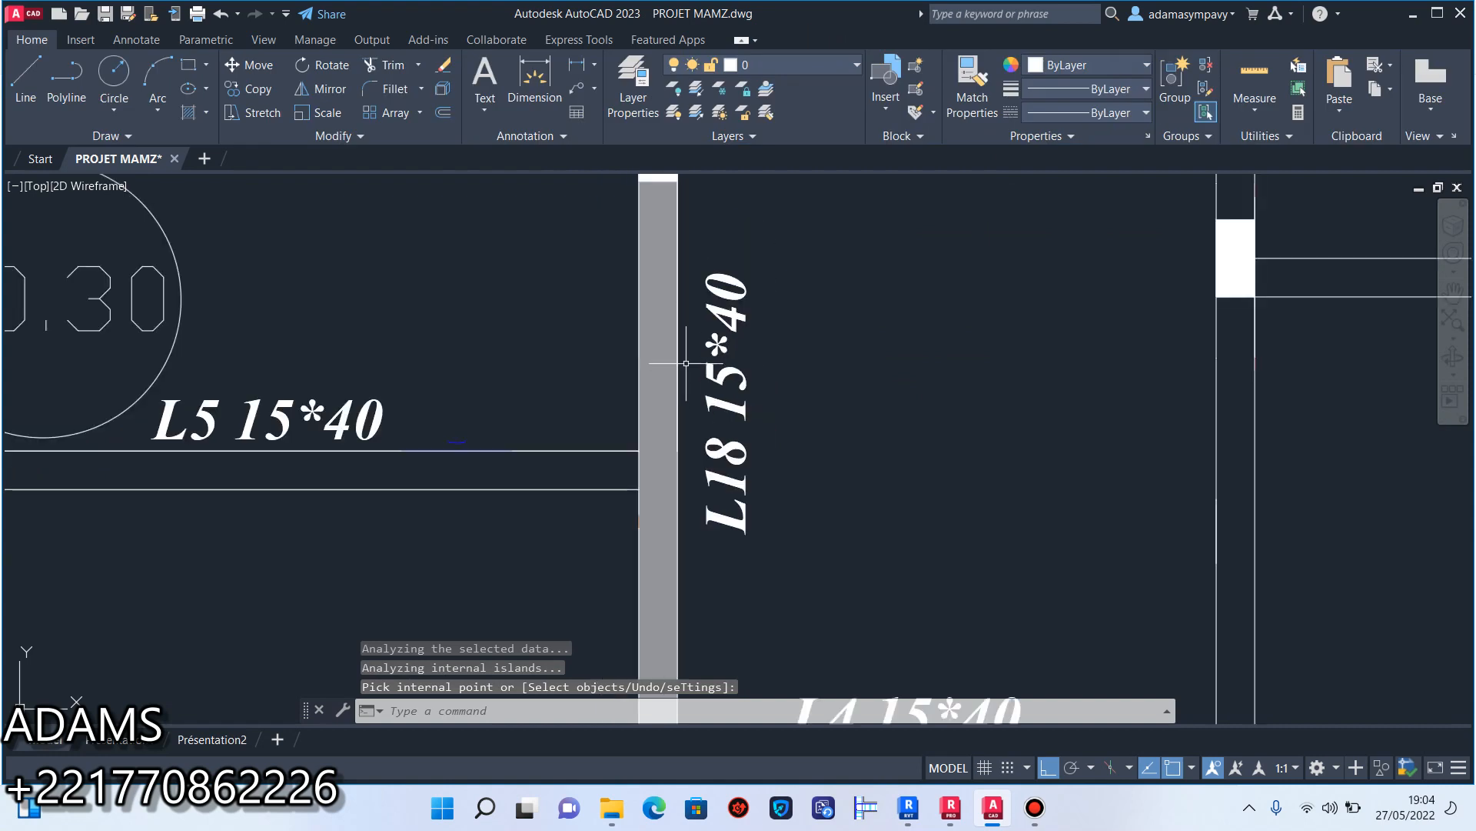
Change the L18 beam hatch to the ANSI32 pattern with a scale of 0.5.
left_click(663, 361)
left_click(394, 96)
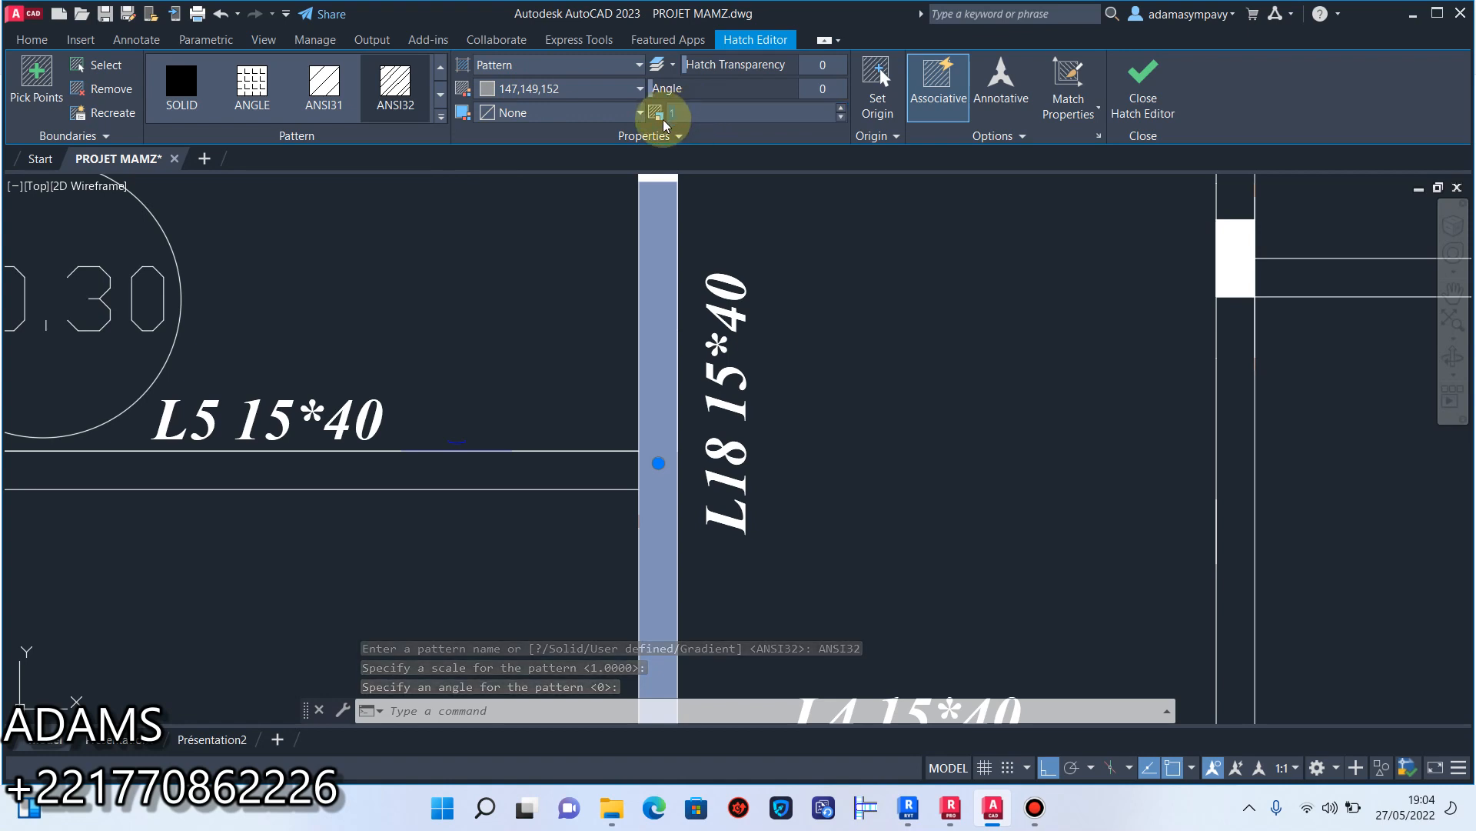
type("0.5")
key("Return")
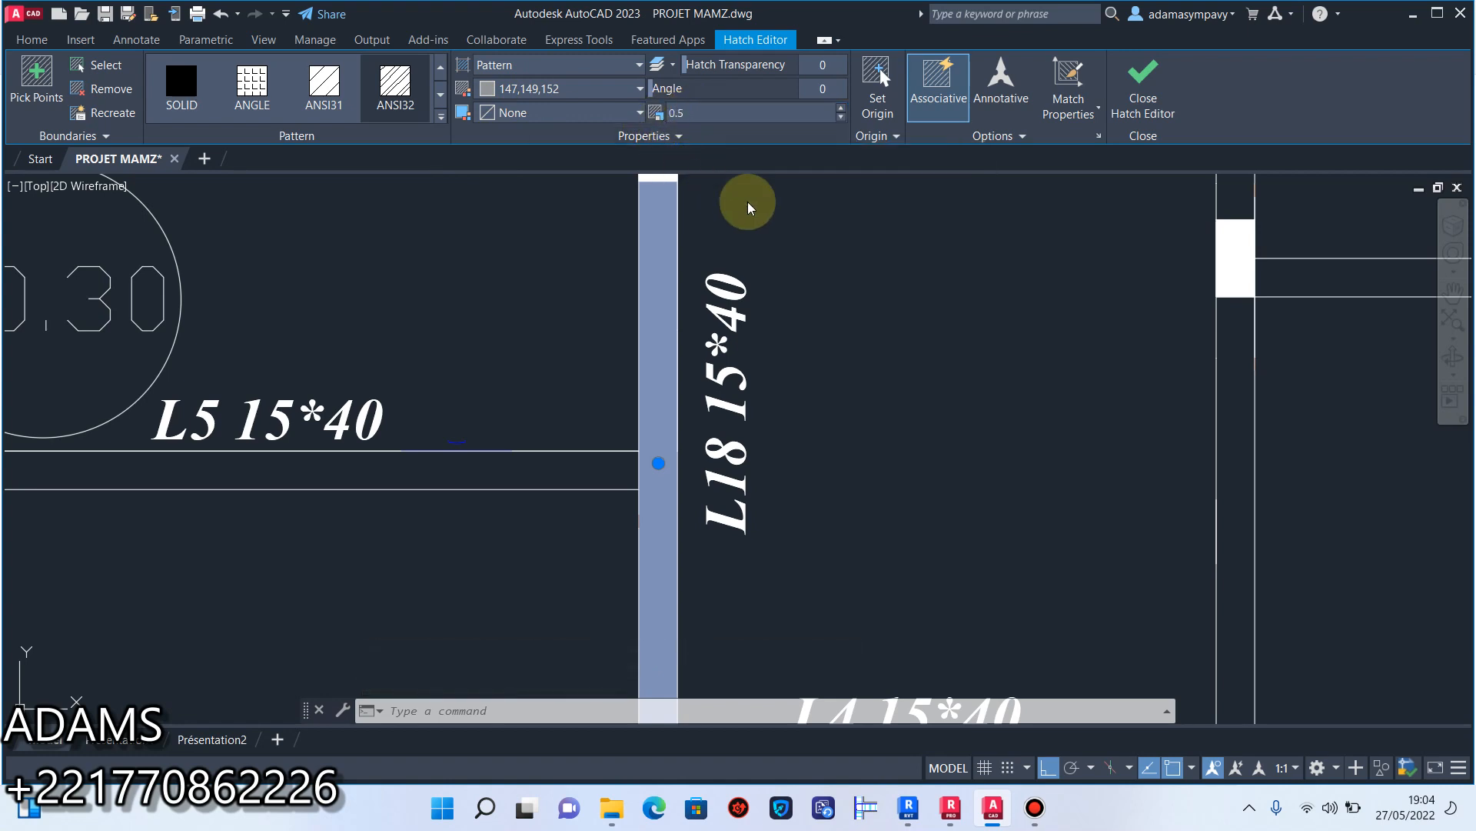
left_click(832, 280)
left_click(766, 298)
left_click(1131, 84)
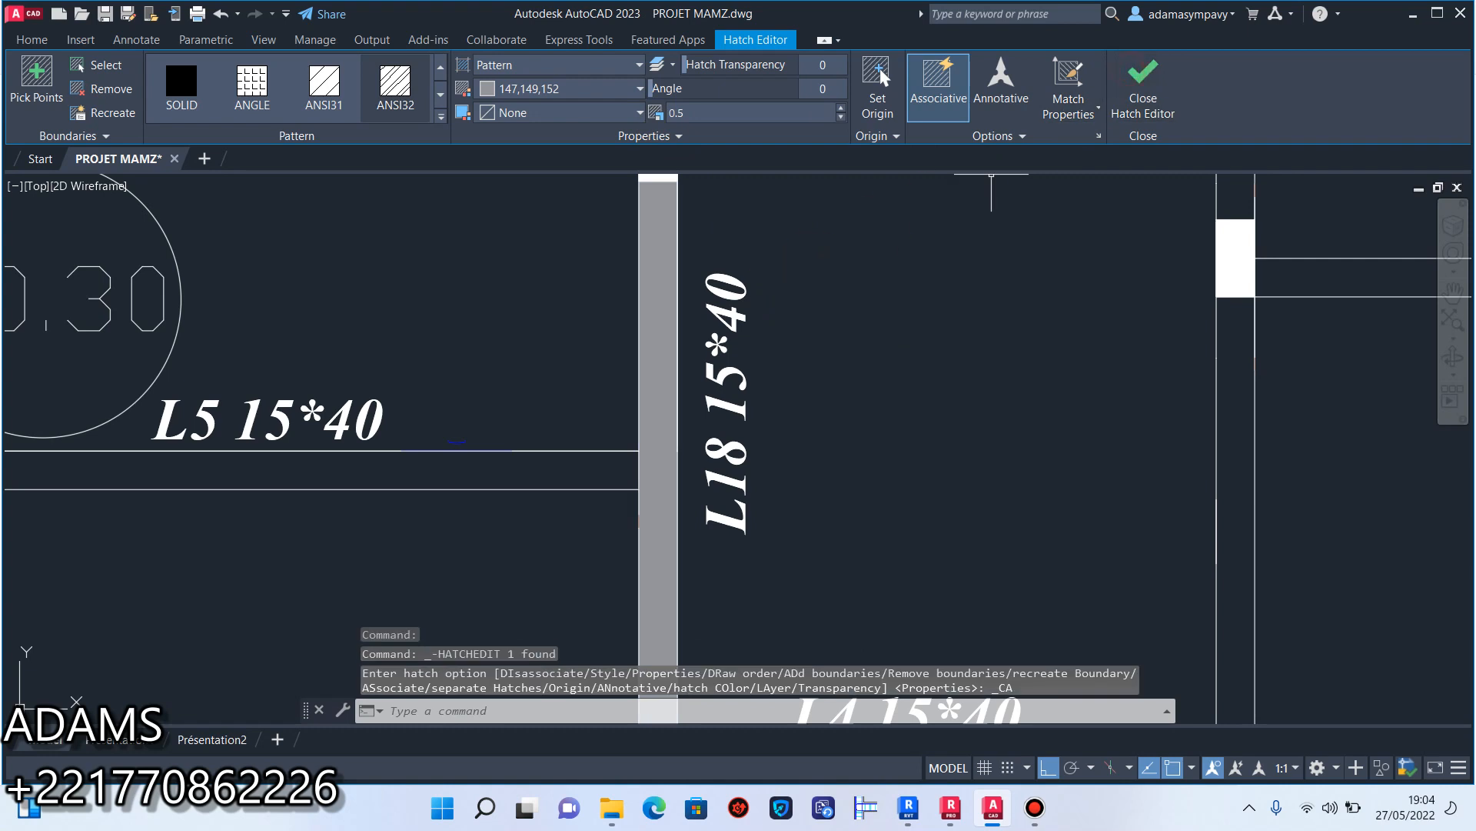
Set the scale of the L18 beam hatch to 10.
left_click(656, 257)
left_click(573, 93)
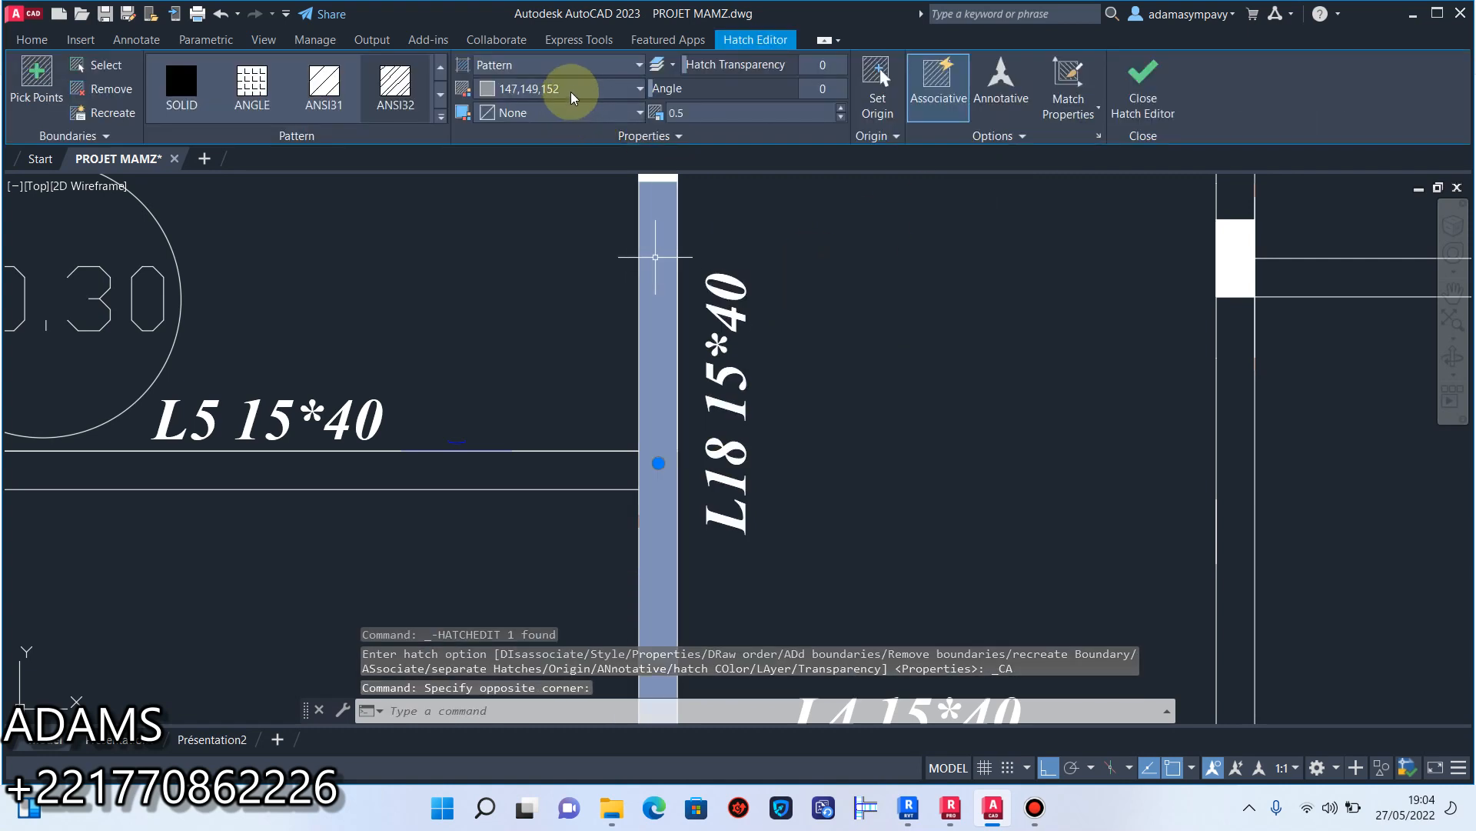
left_click(646, 117)
type("10")
left_click(1141, 76)
scroll(925, 334, "down", 4)
scroll(882, 333, "up", 4)
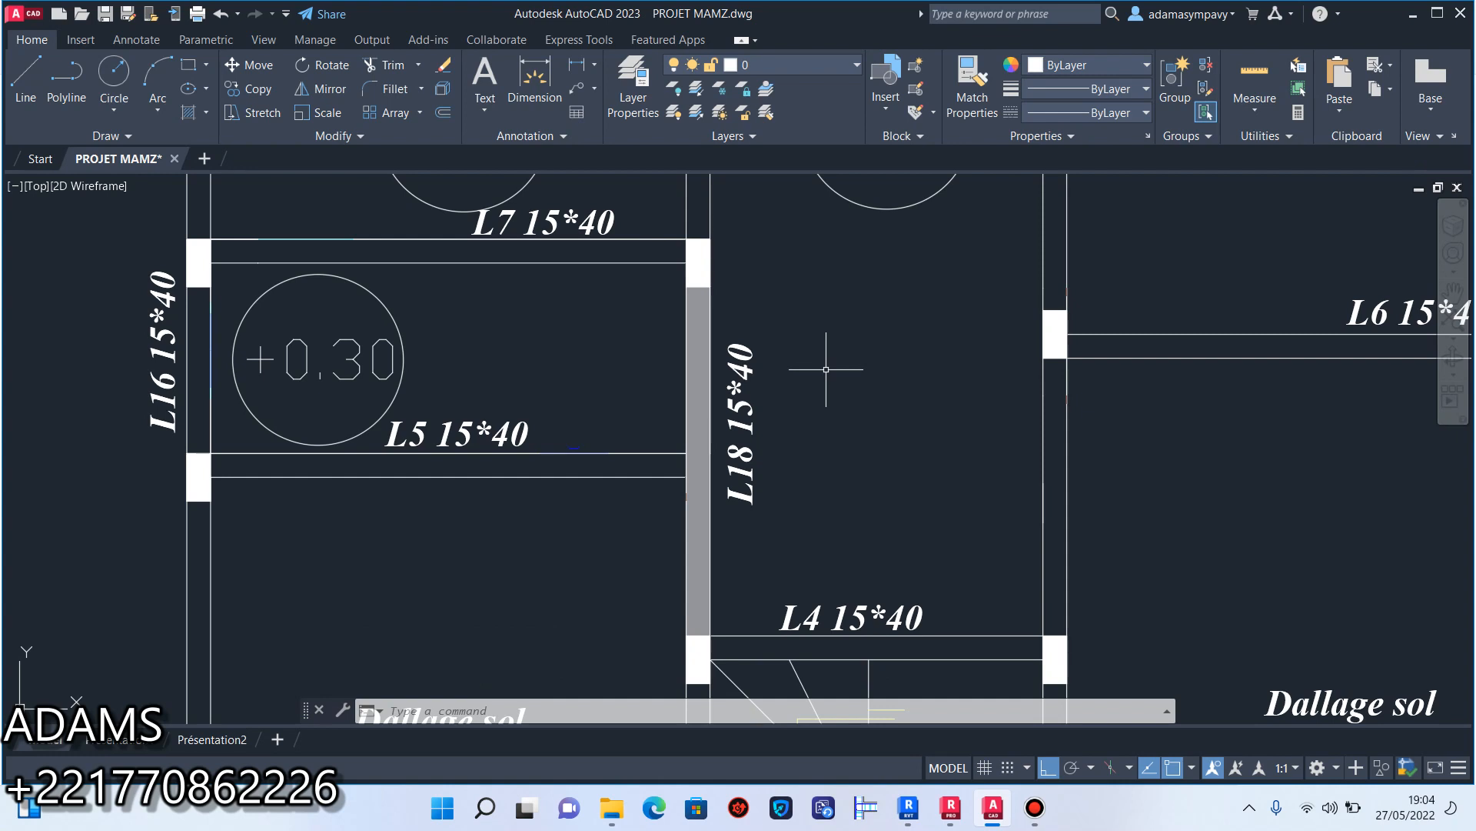
Try the ANGLE, ANSI32, ANSI36, ANSI34 and ANSI35 patterns on the L18 beam hatch, and set its scale to 100.
left_click(693, 365)
left_click(252, 84)
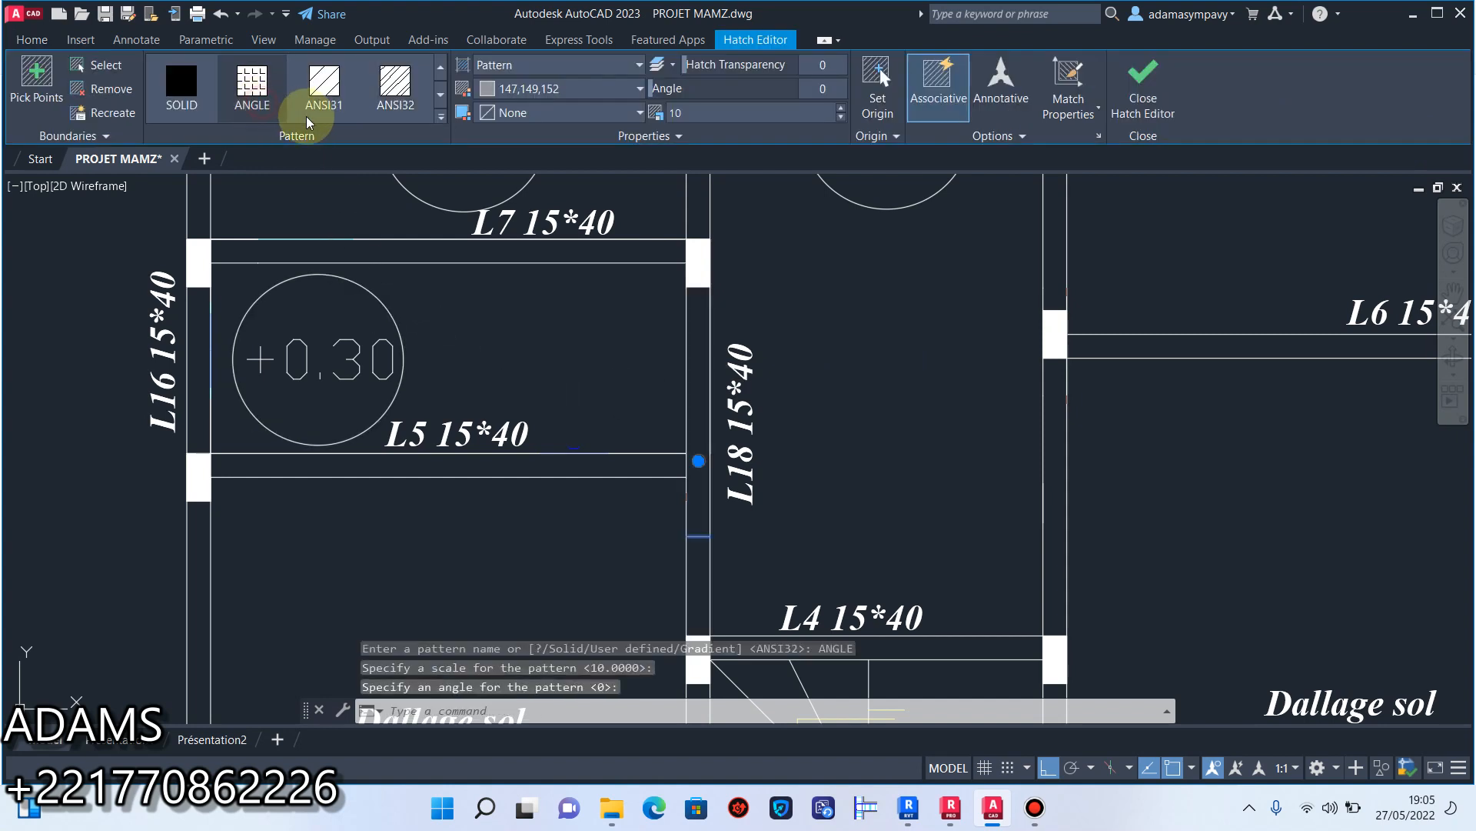
left_click(396, 85)
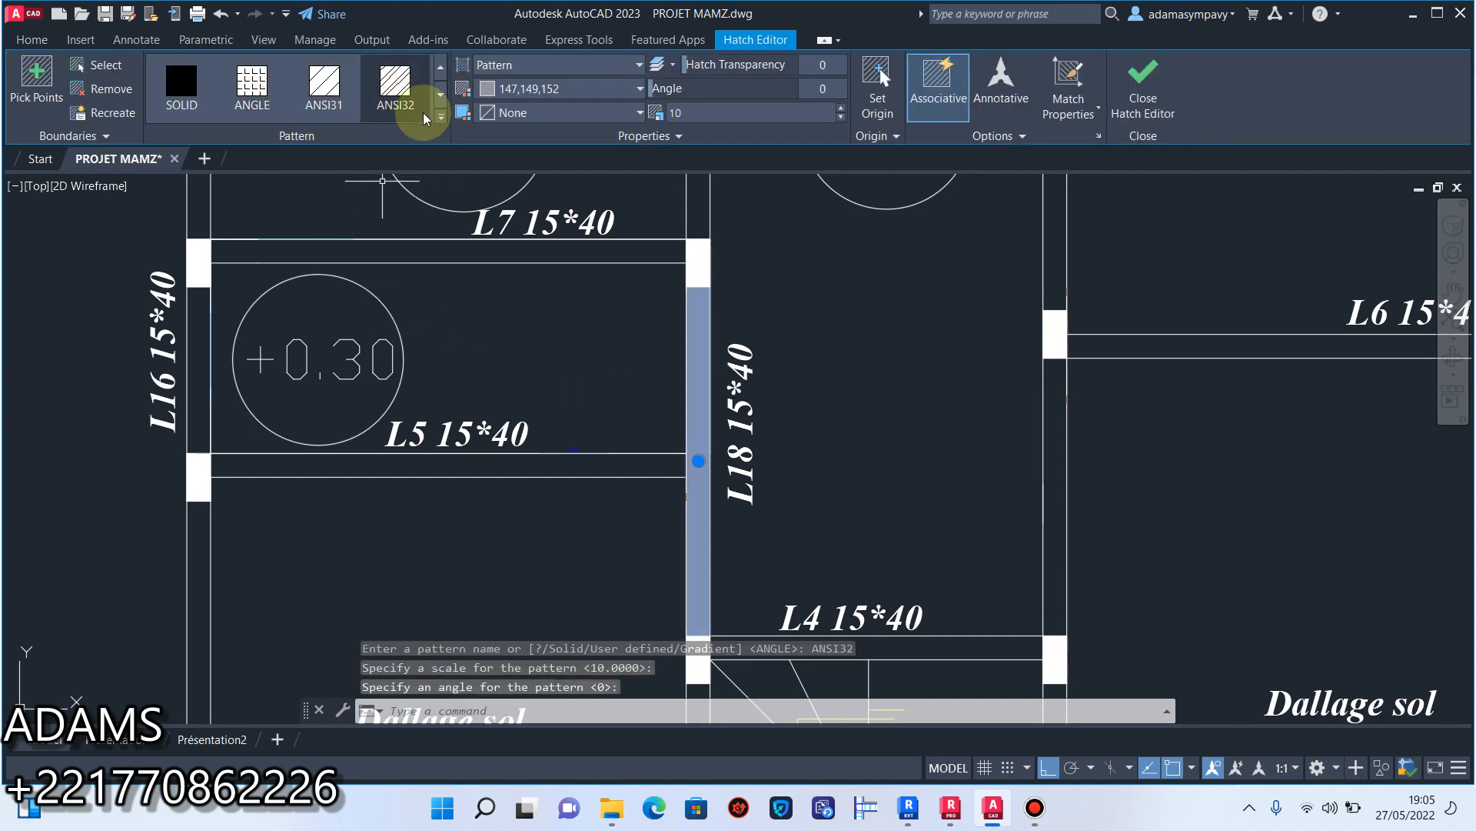
left_click(441, 96)
left_click(396, 85)
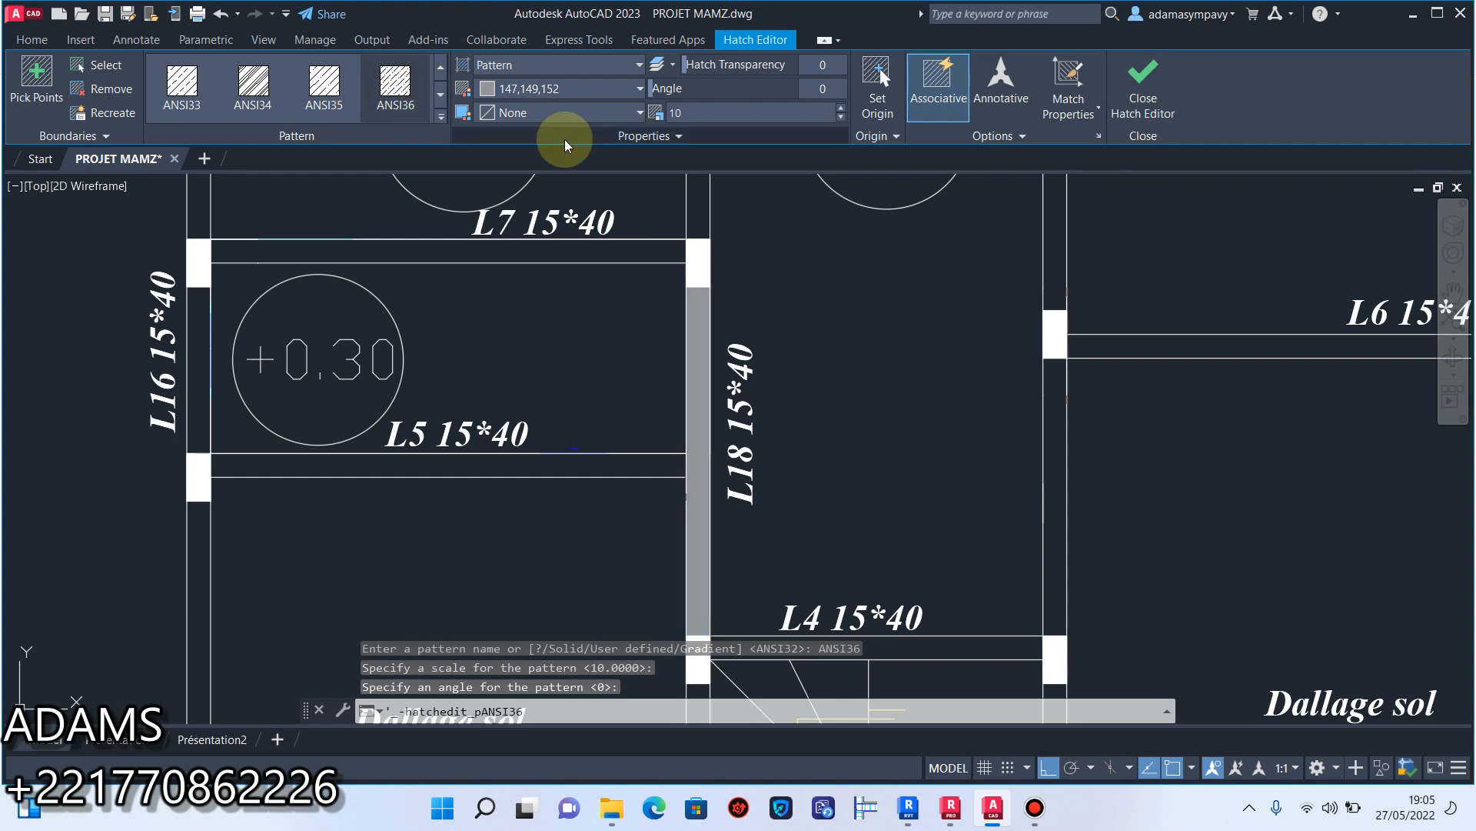
left_click(253, 85)
left_click(324, 85)
left_click_drag(709, 112, 642, 120)
type("0")
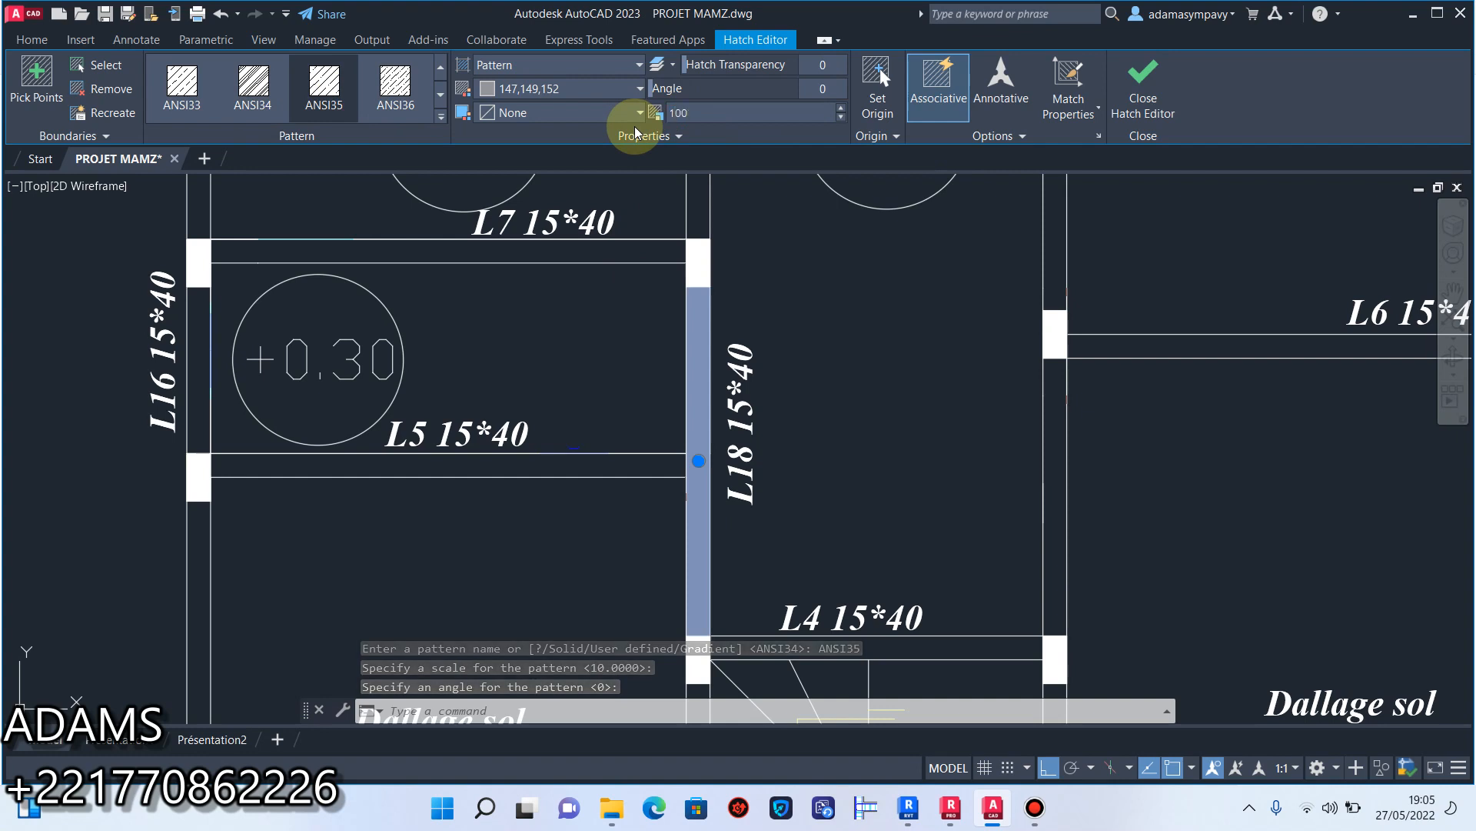
key("Return")
left_click(1153, 85)
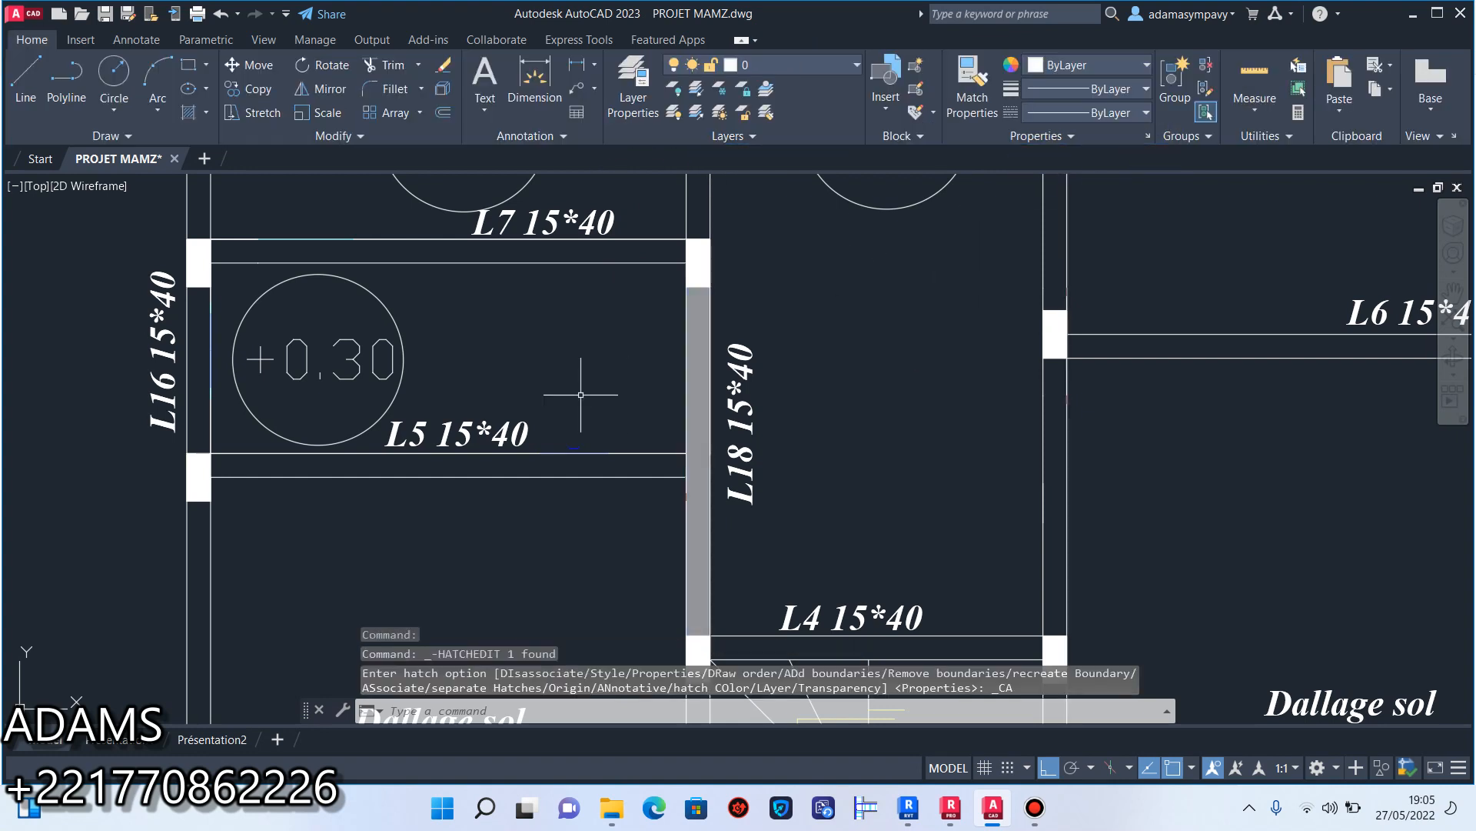
Set the scale of the L18 beam hatch to 0.05 and its background colour to index colour 8.
left_click(699, 353)
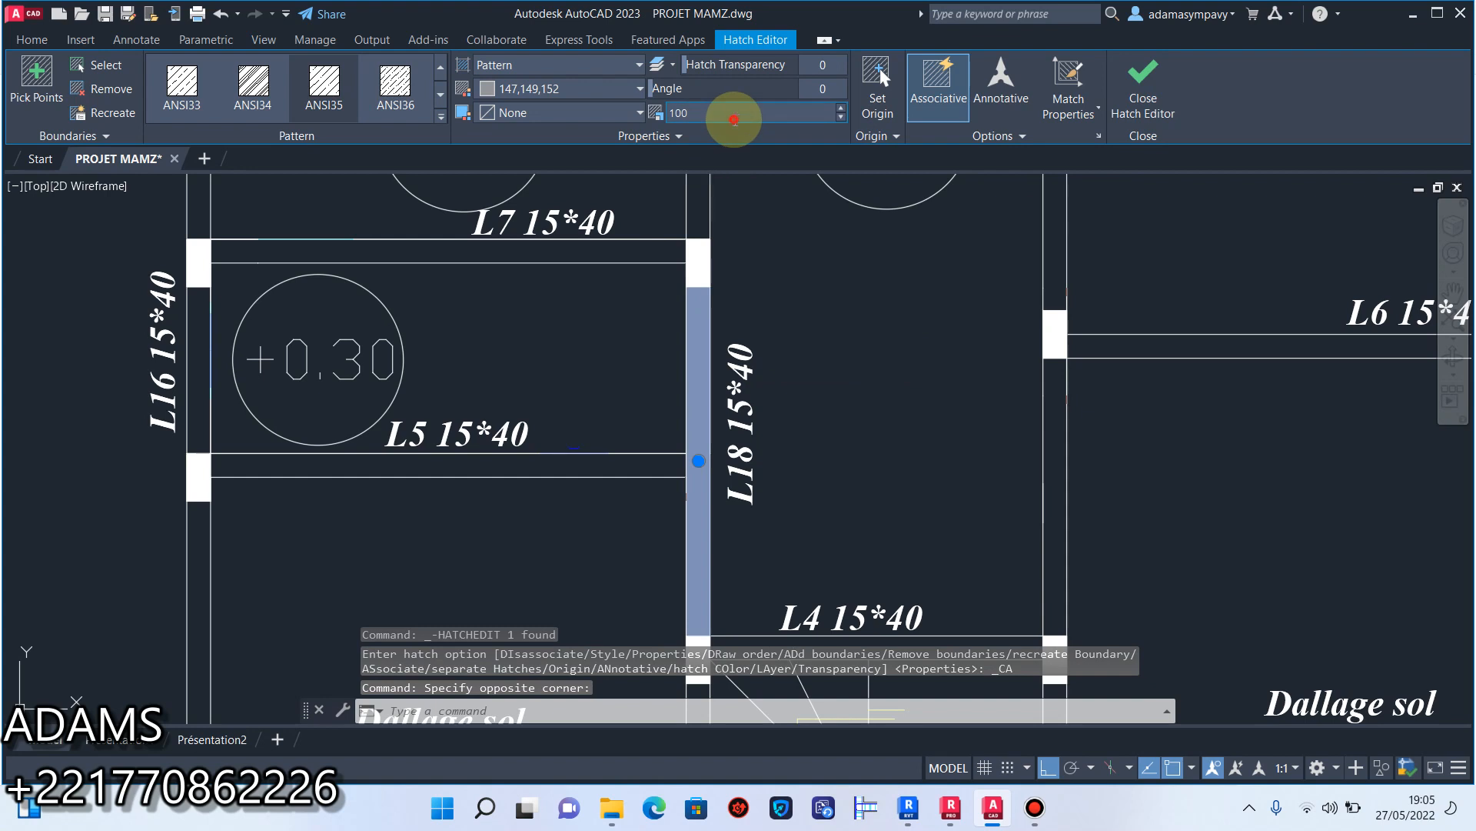
left_click_drag(735, 117, 667, 116)
key("Return")
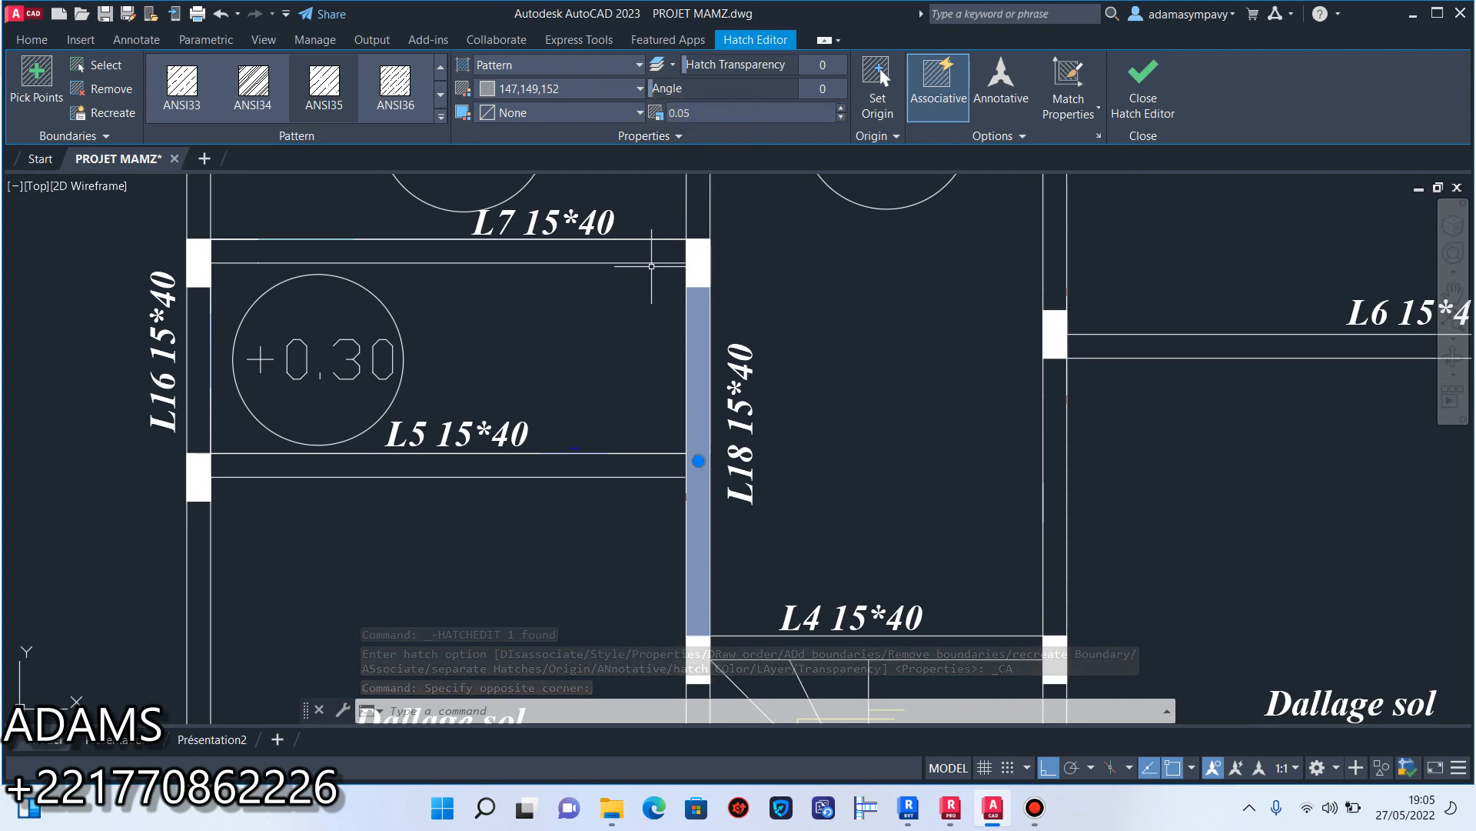
left_click(517, 113)
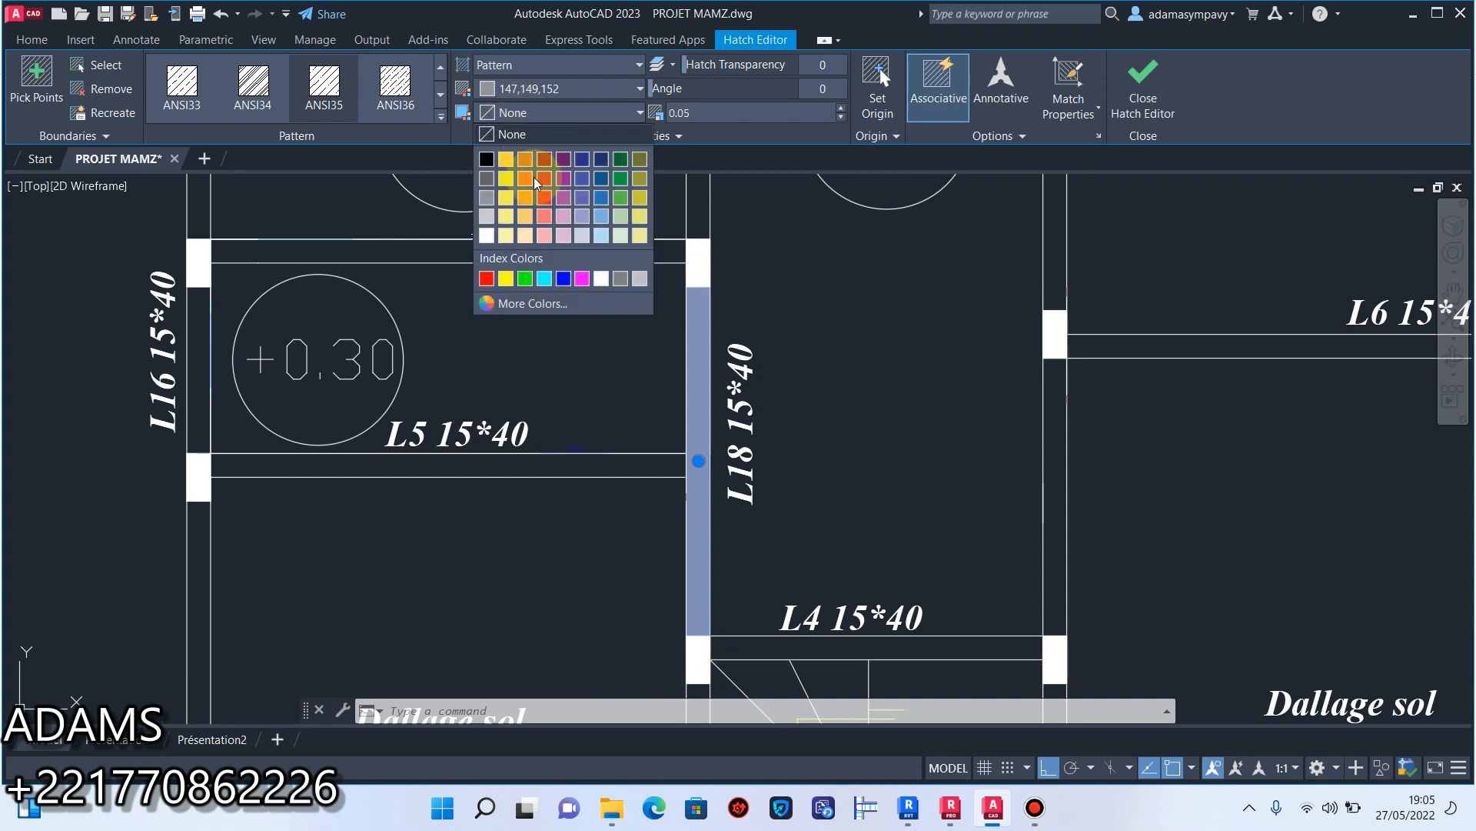
left_click(620, 283)
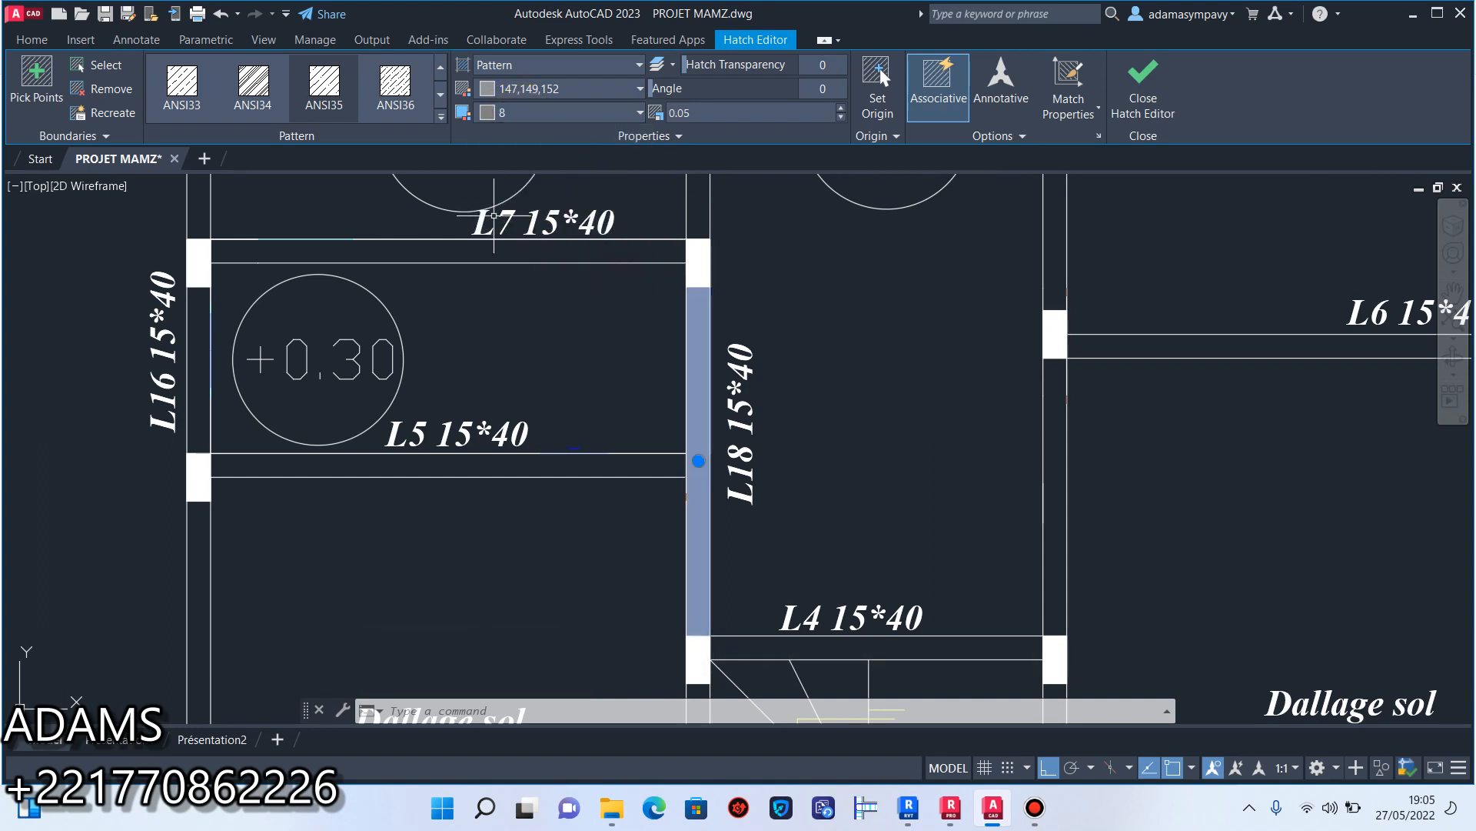
Change the L18 beam hatch to the ANSI36 pattern and set its background colour to None.
left_click(406, 91)
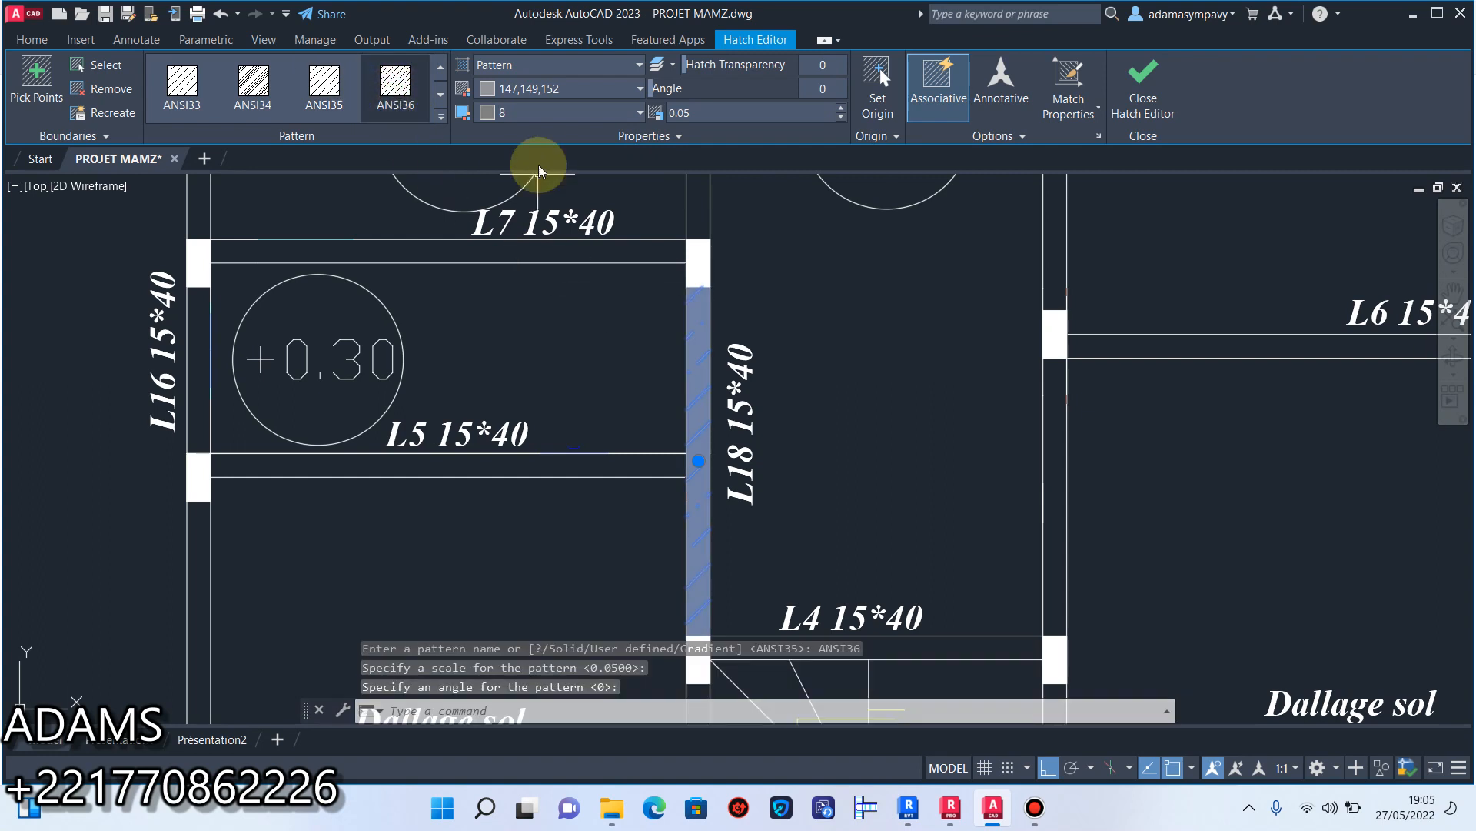
left_click(558, 114)
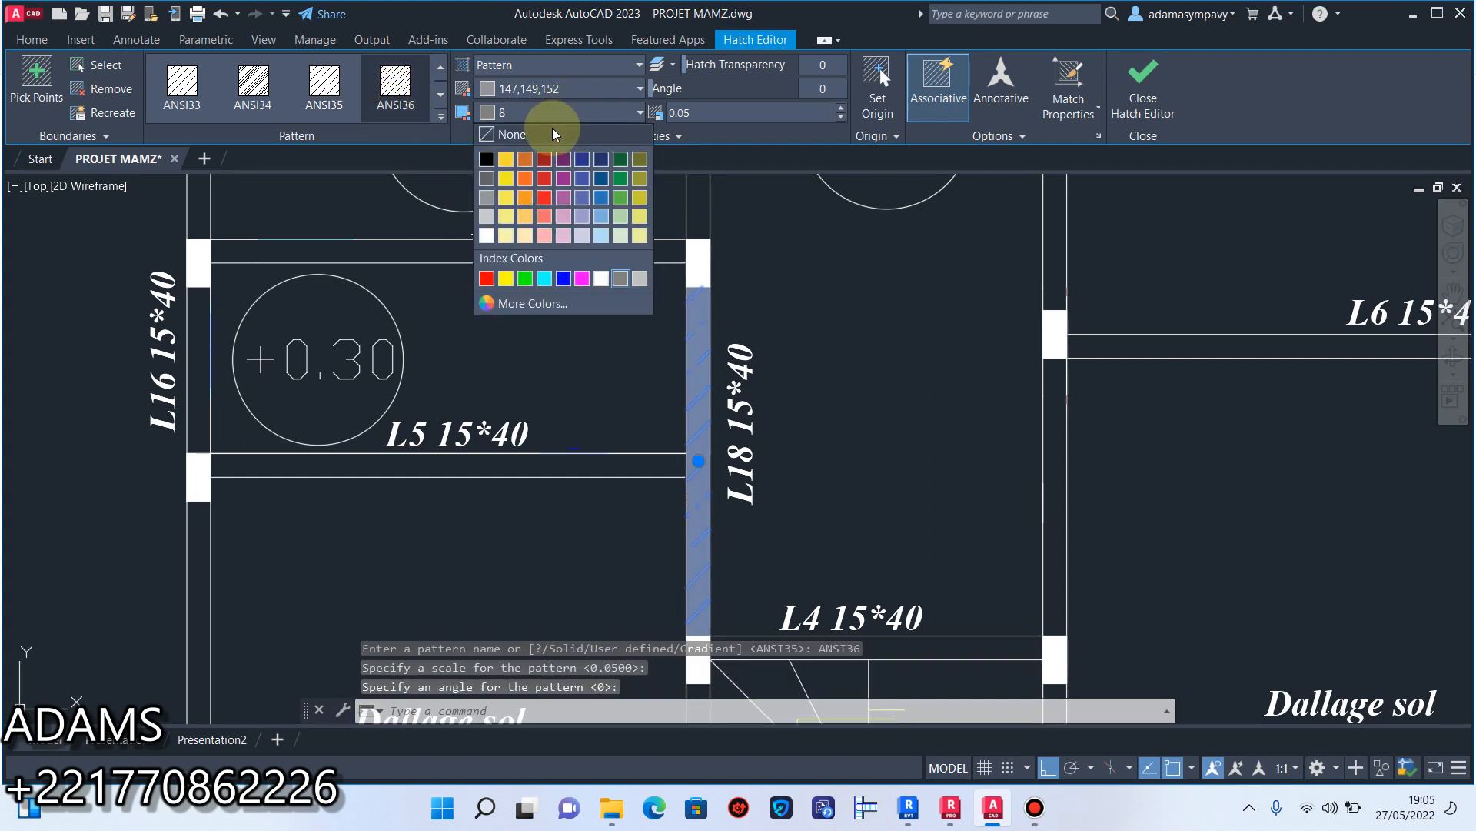
left_click(513, 135)
scroll(753, 286, "down", 4)
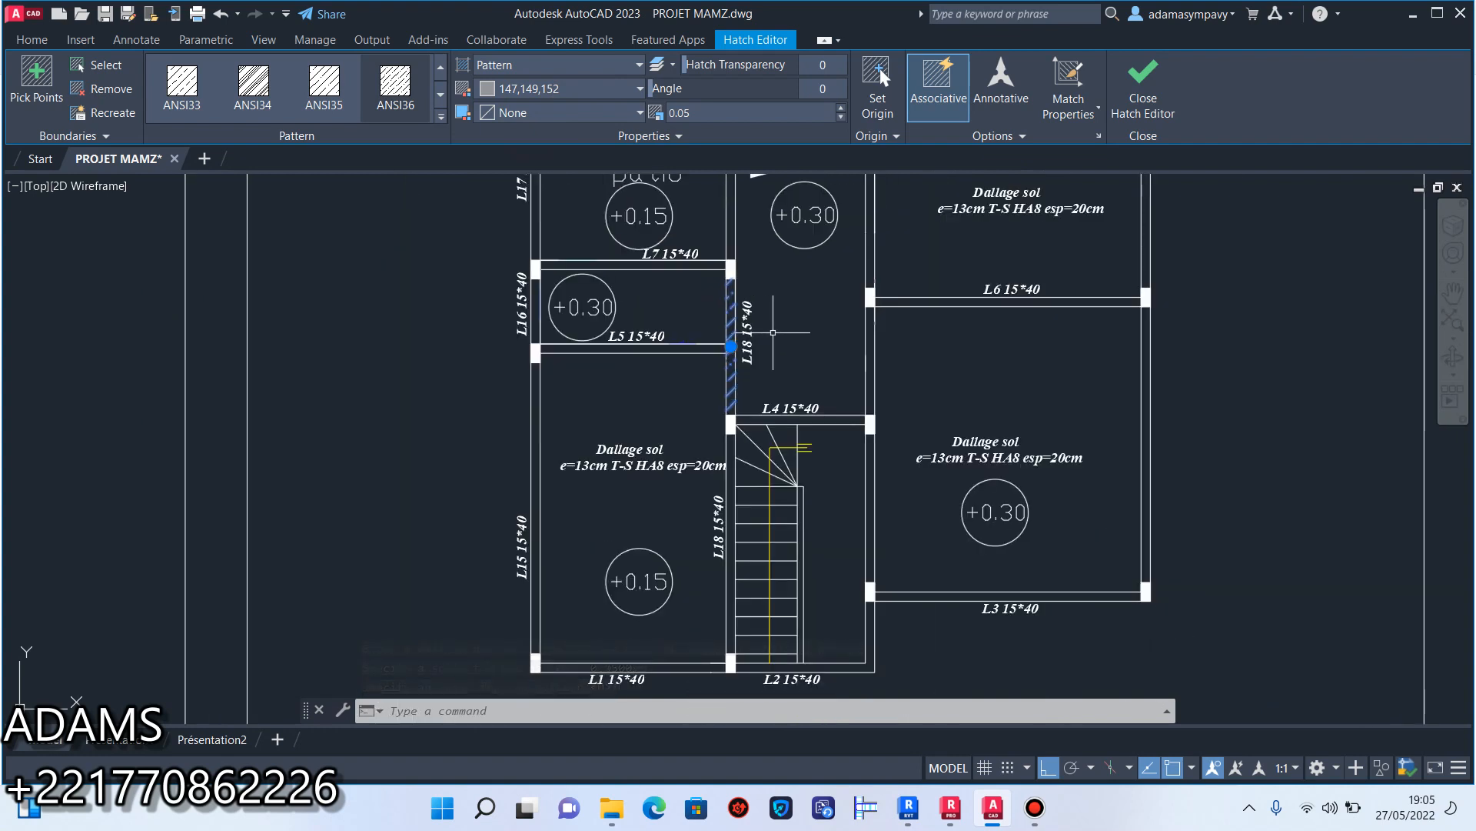
left_click(1143, 84)
Try a scale of 0.001 on the L18 beam hatch.
scroll(750, 331, "up", 6)
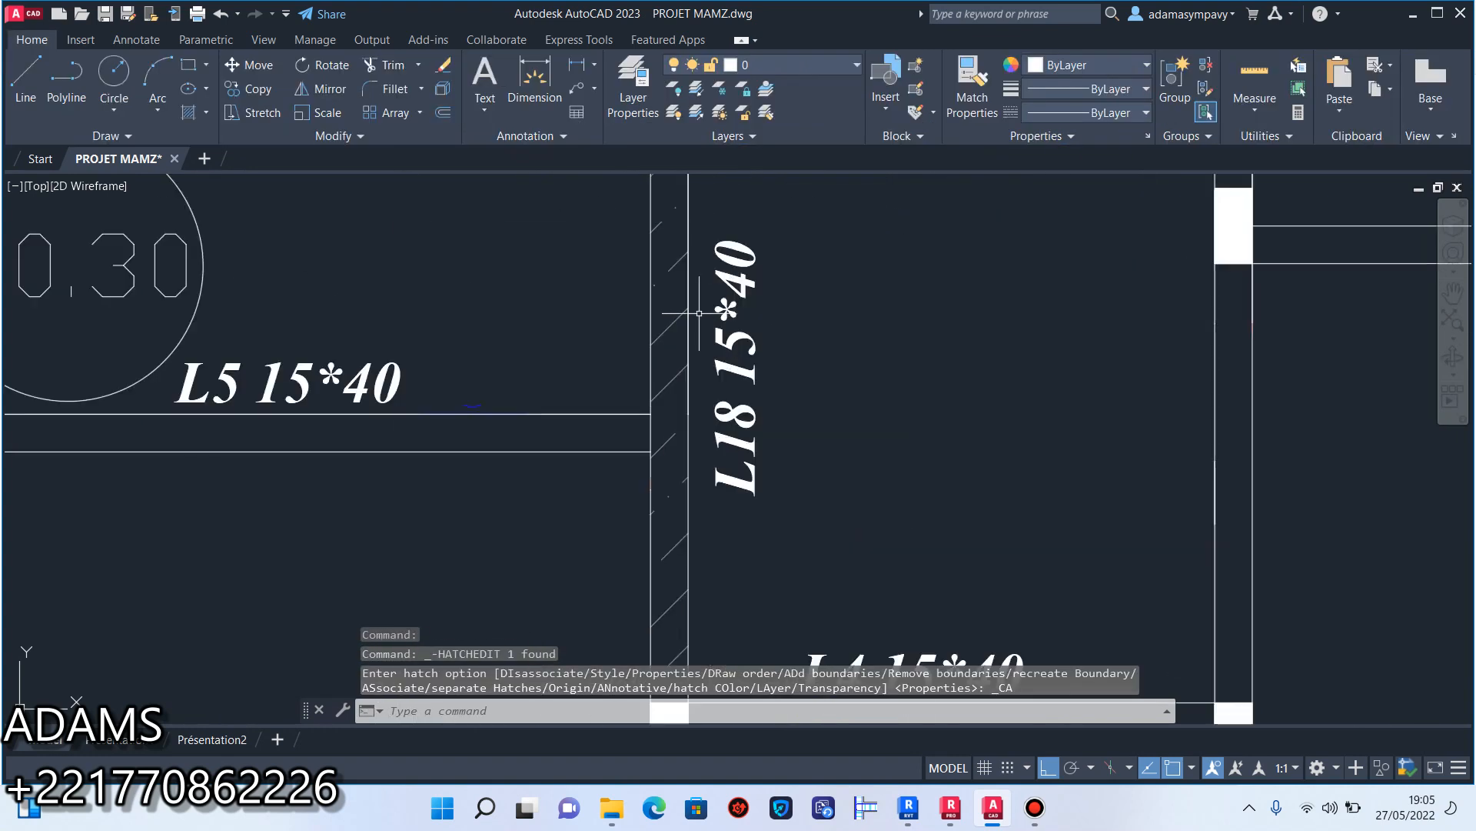
left_click(682, 391)
left_click(655, 300)
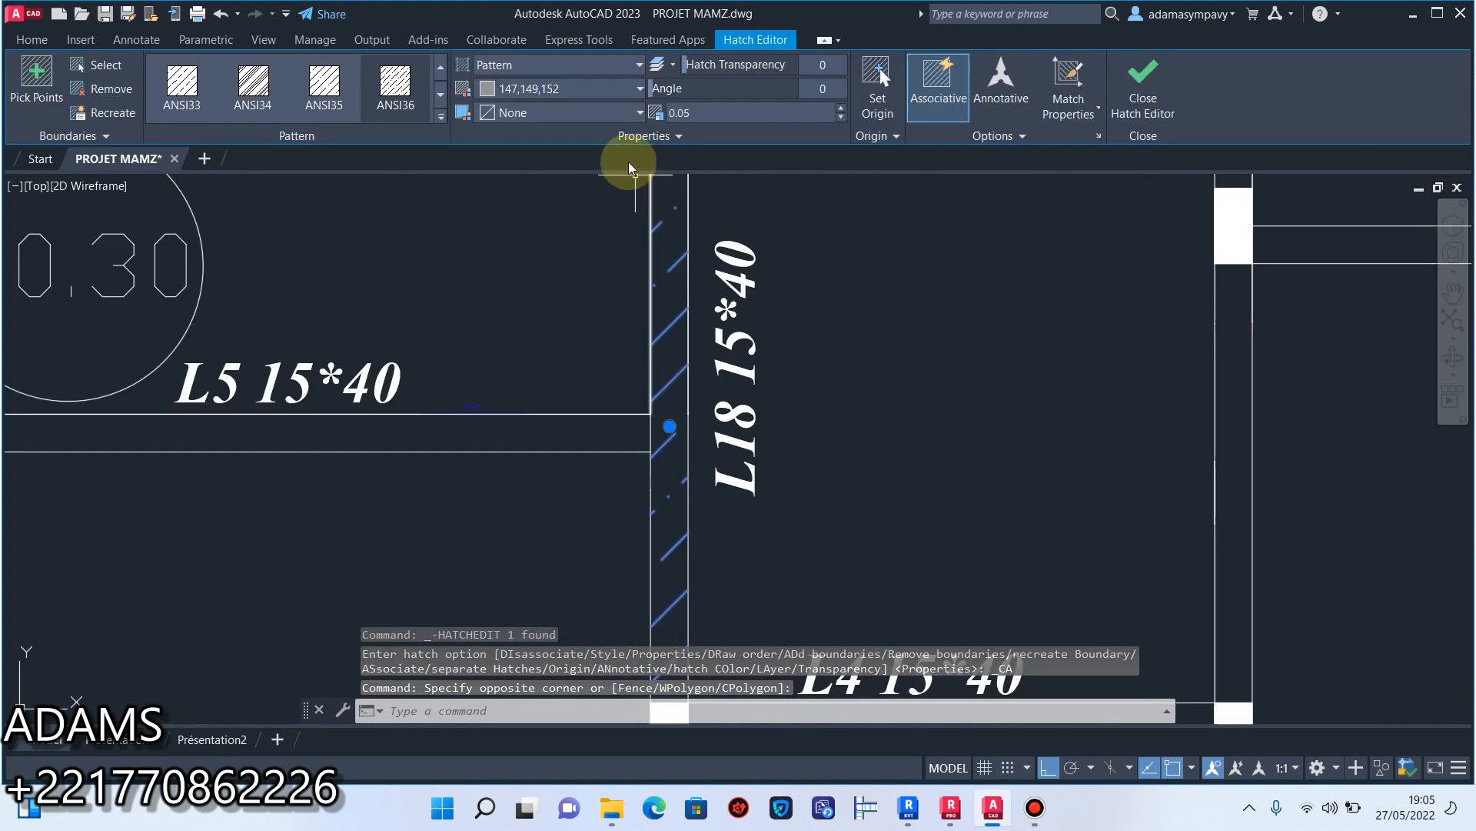
left_click(698, 112)
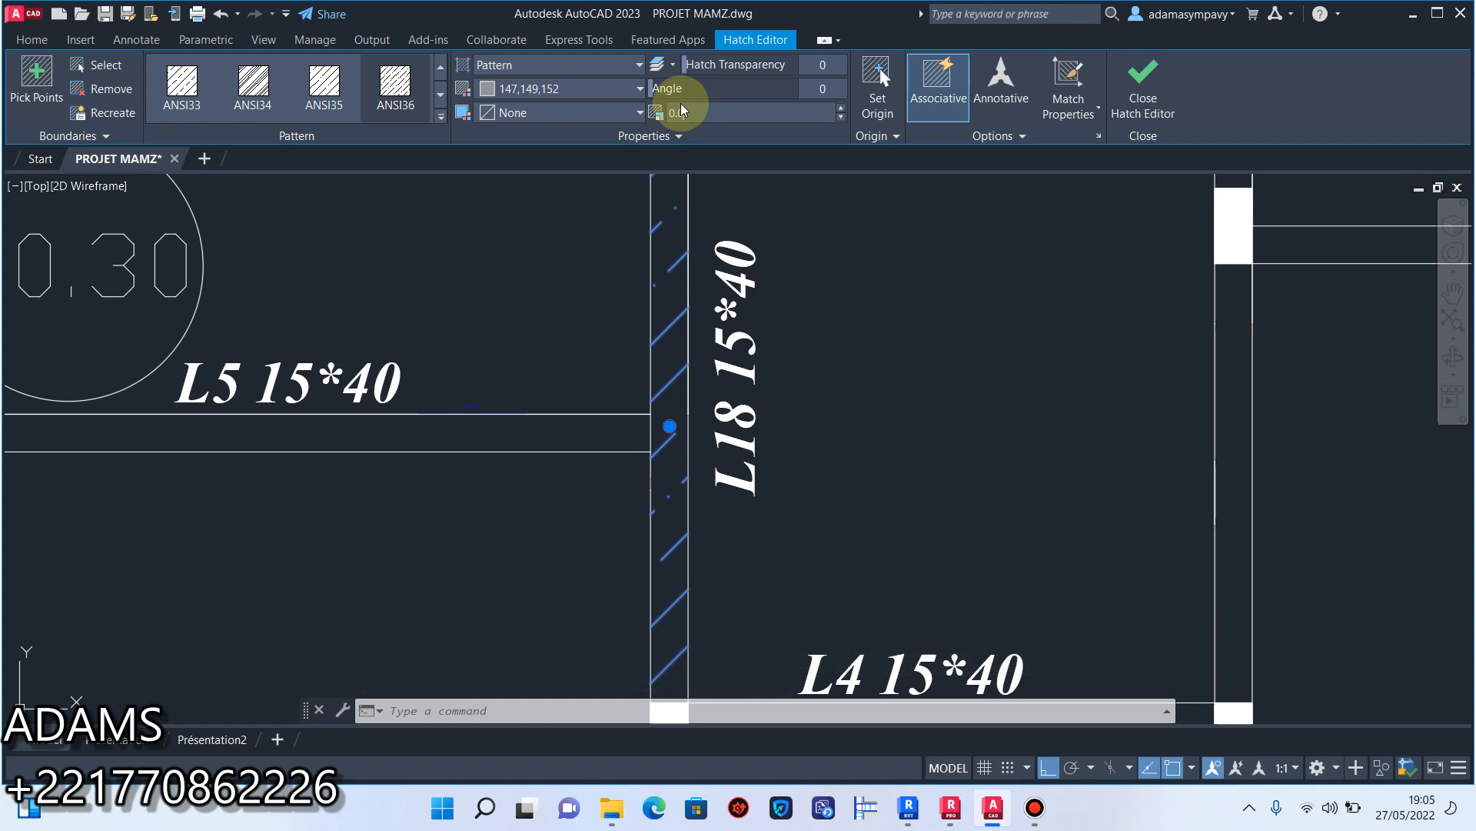
key("Return")
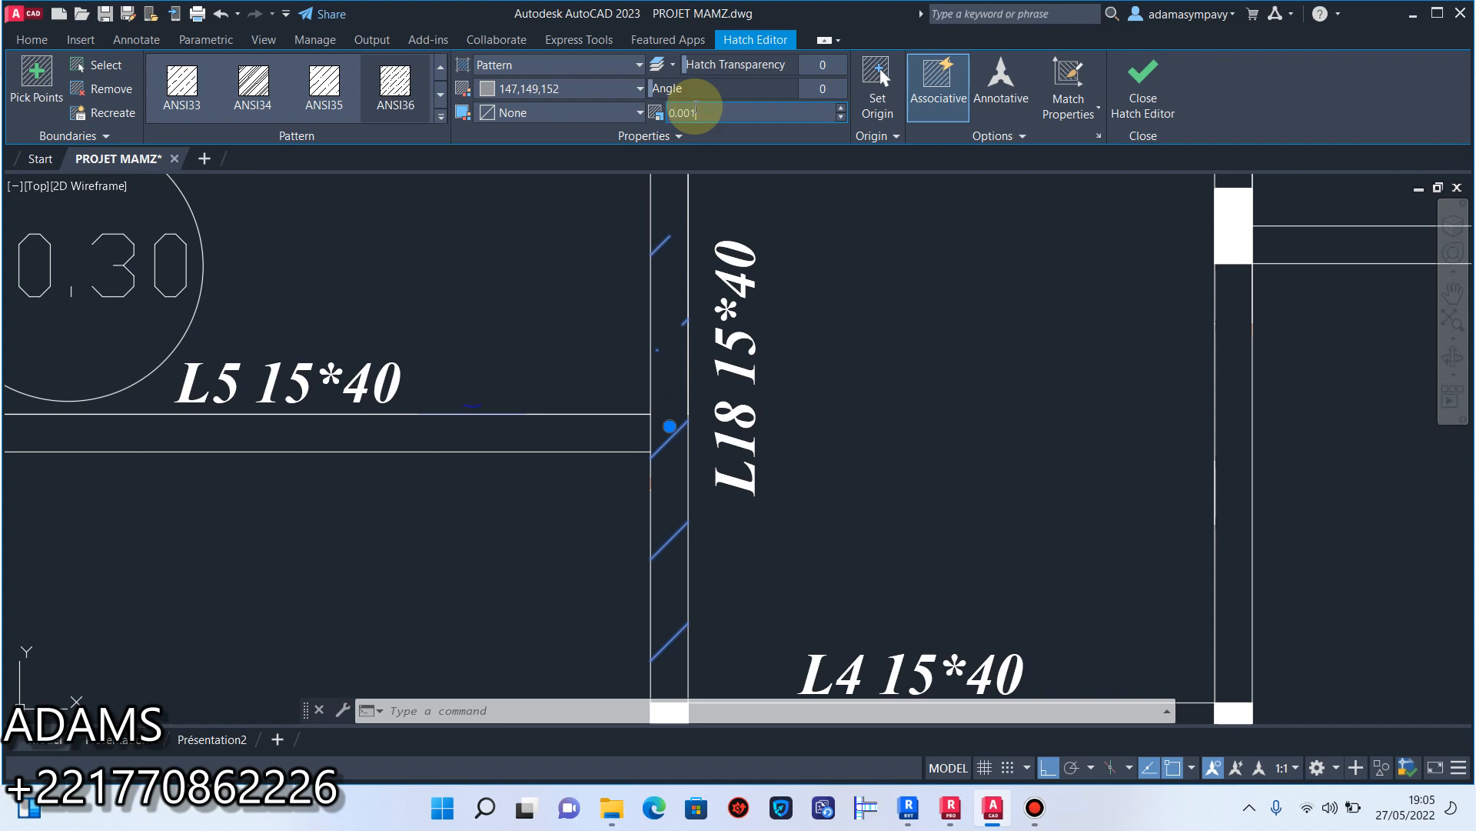
key("Return")
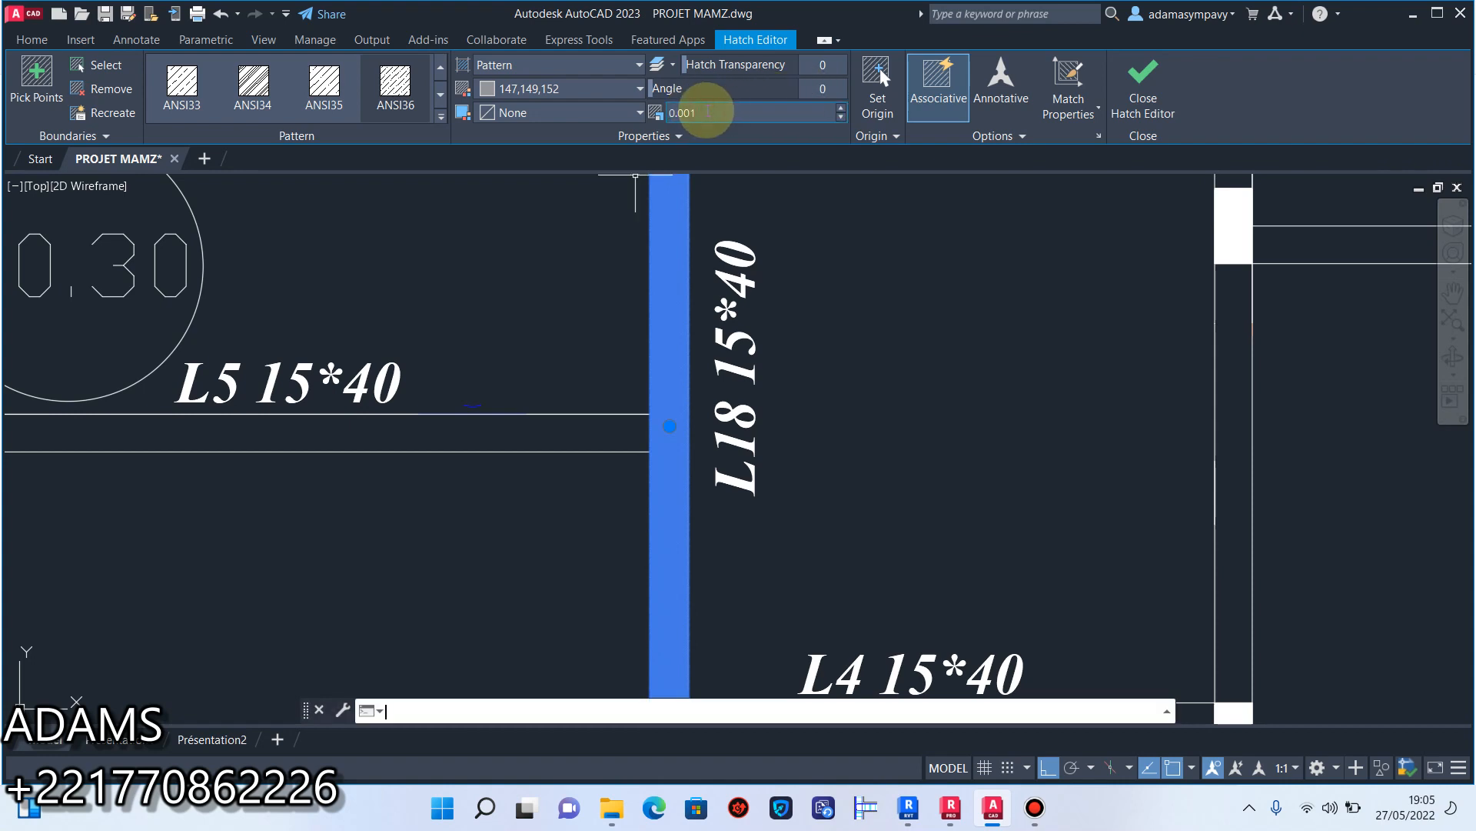
Set the scale of the L18 beam hatch to 0.01 and finish editing the hatch.
left_click(695, 114)
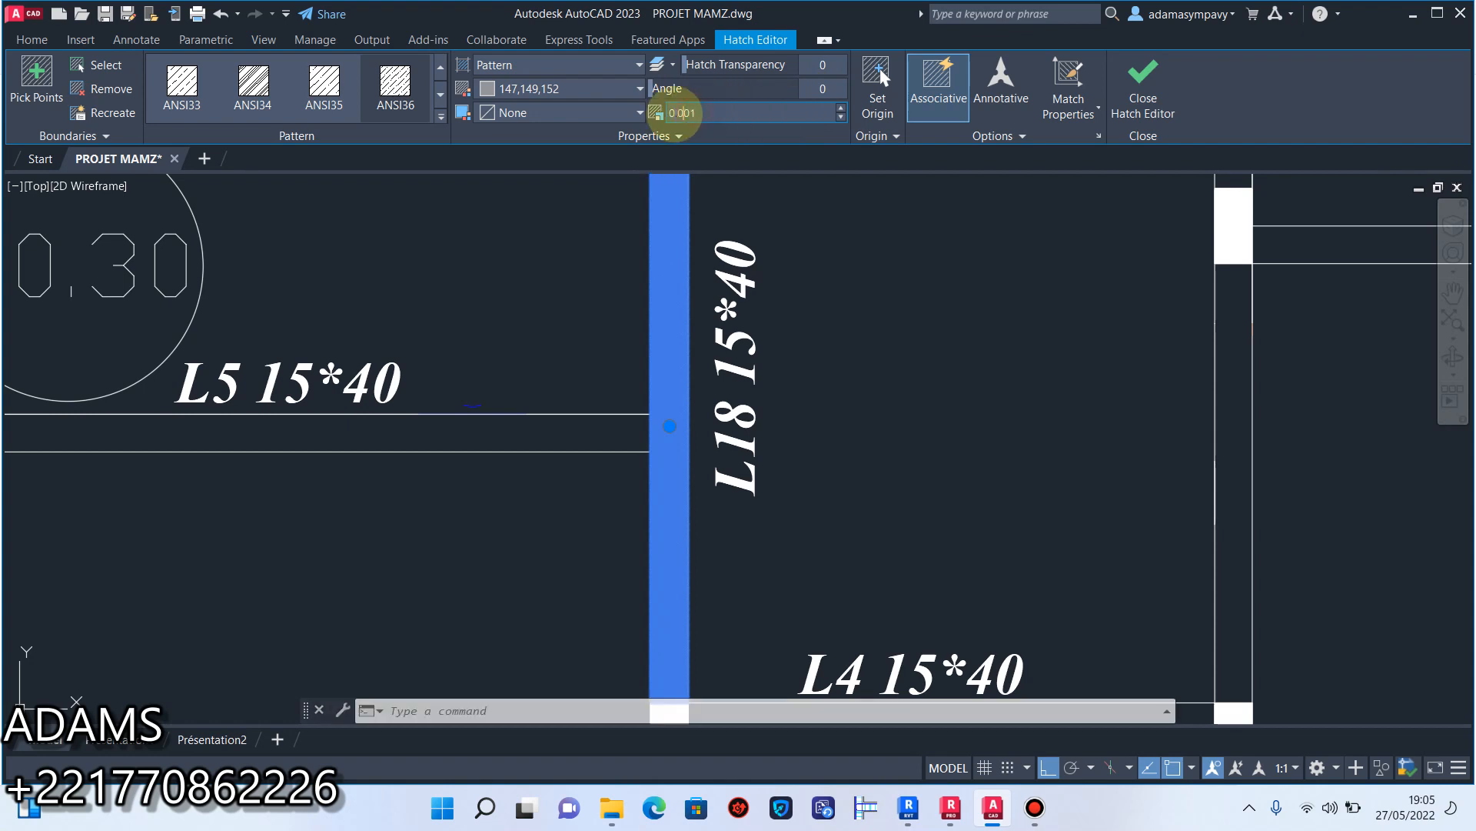
double_click(695, 114)
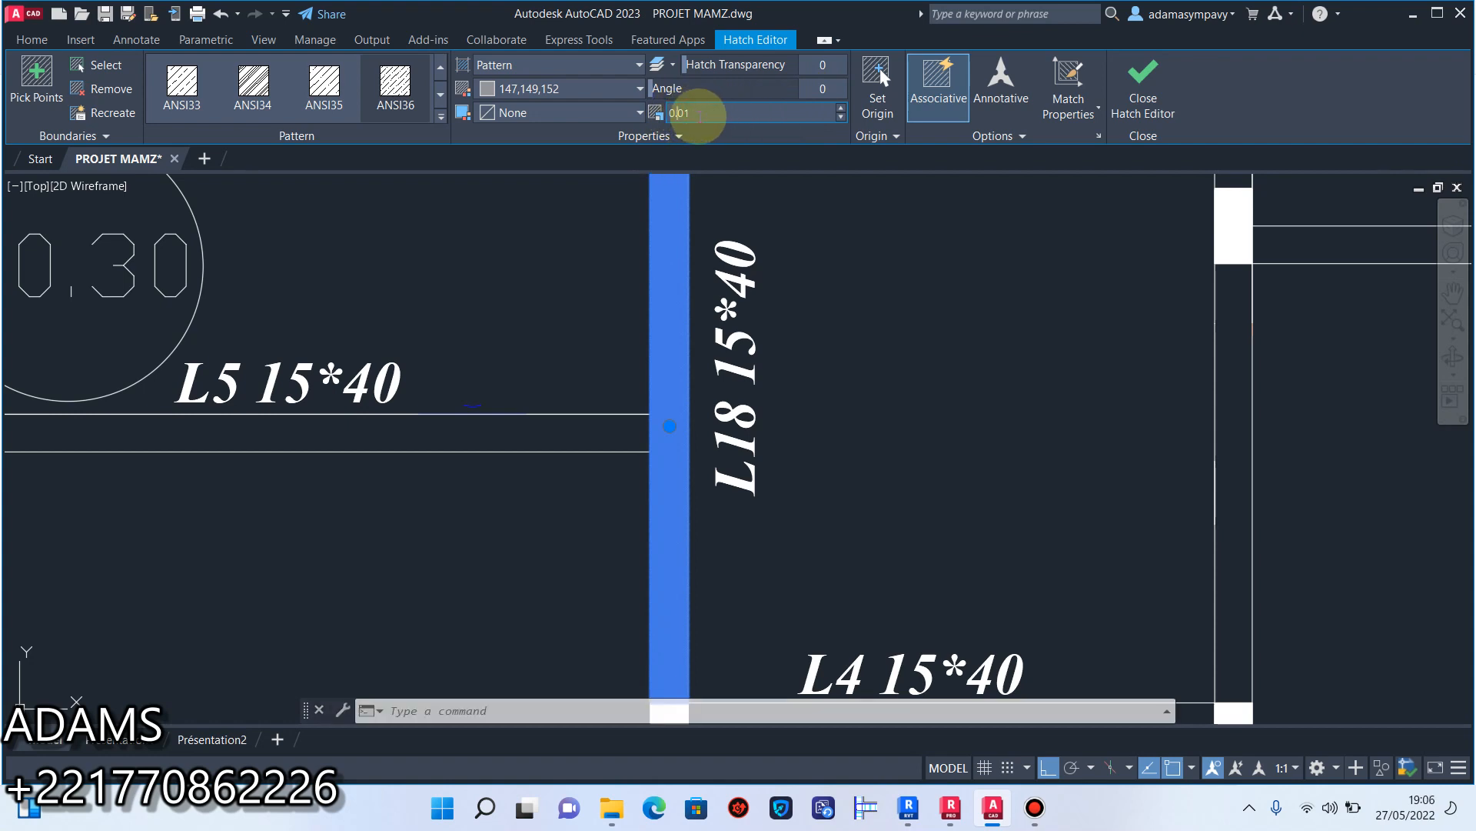
key("Return")
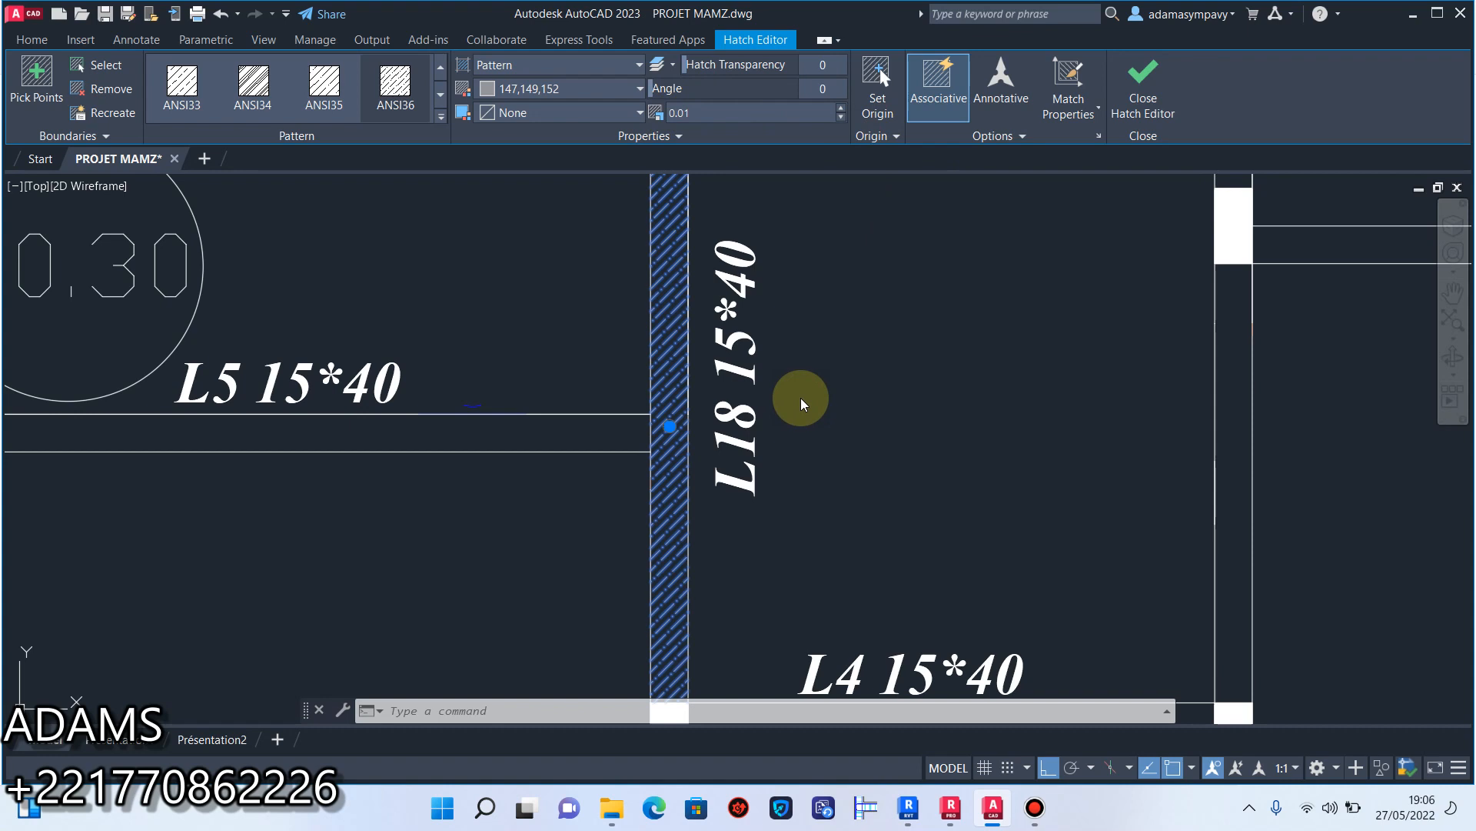
left_click(1143, 77)
scroll(939, 192, "down", 2)
mouse_move(843, 295)
middle_mouse_down()
mouse_move(820, 412)
mouse_move(744, 295)
mouse_move(726, 351)
middle_mouse_up()
scroll(818, 412, "down", 4)
scroll(737, 297, "up", 4)
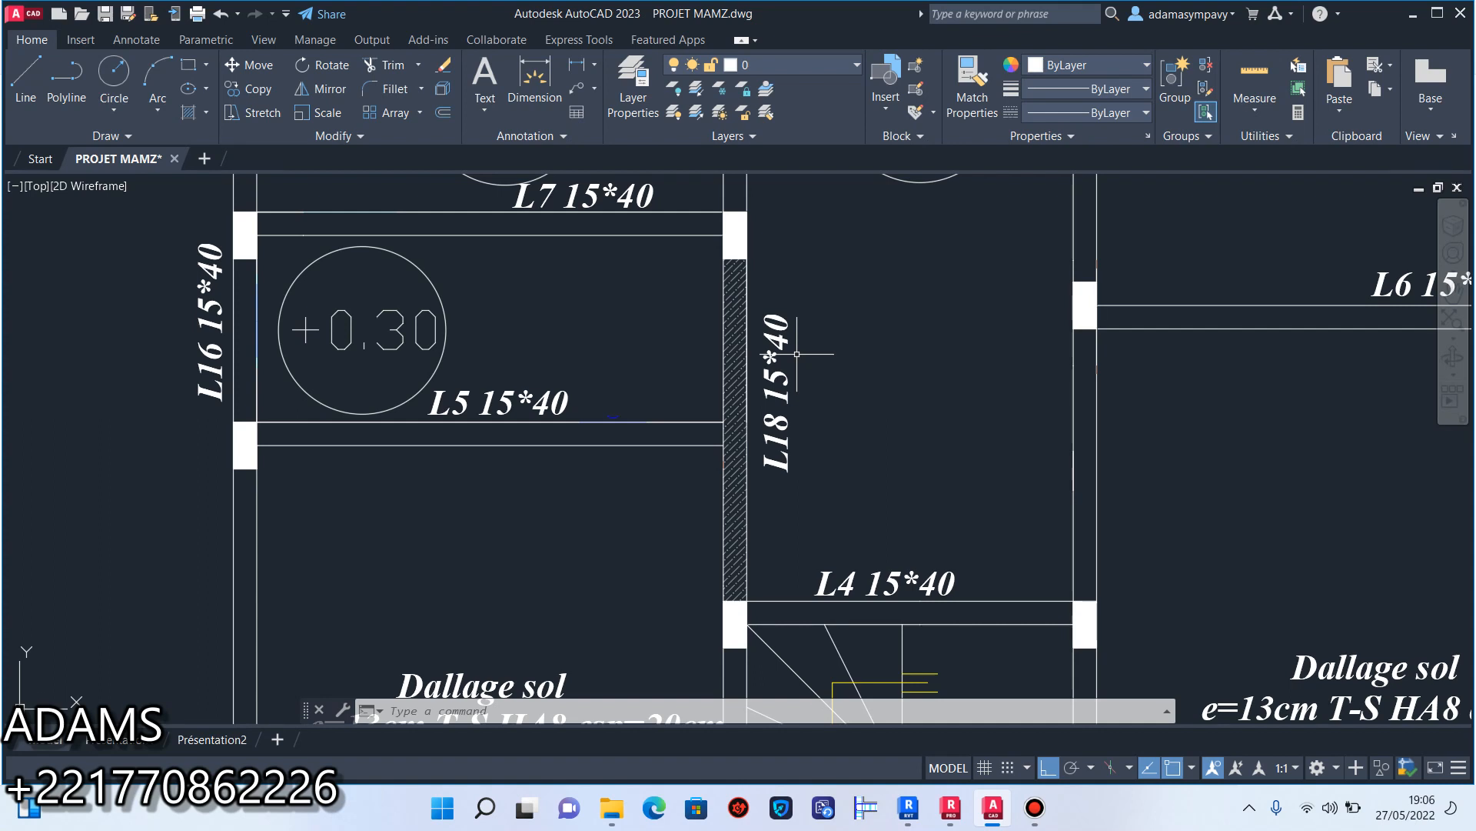
Examine the L18 beam hatch and the plan around the staircase.
scroll(548, 675, "down", 6)
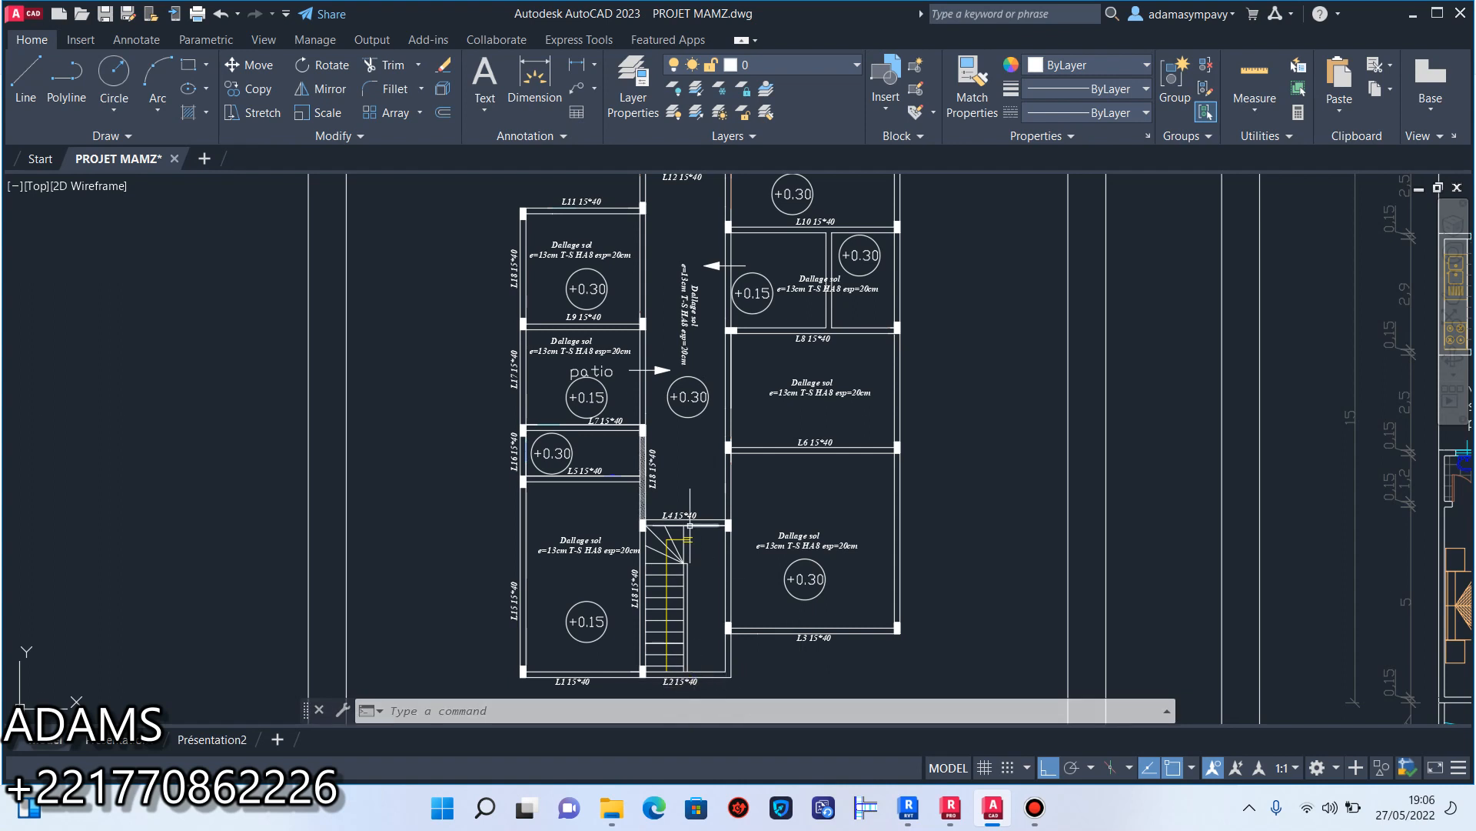
scroll(669, 531, "up", 3)
scroll(630, 385, "up", 4)
middle_click_drag(657, 406, 543, 303)
scroll(564, 332, "down", 2)
scroll(550, 315, "up", 4)
scroll(550, 315, "down", 2)
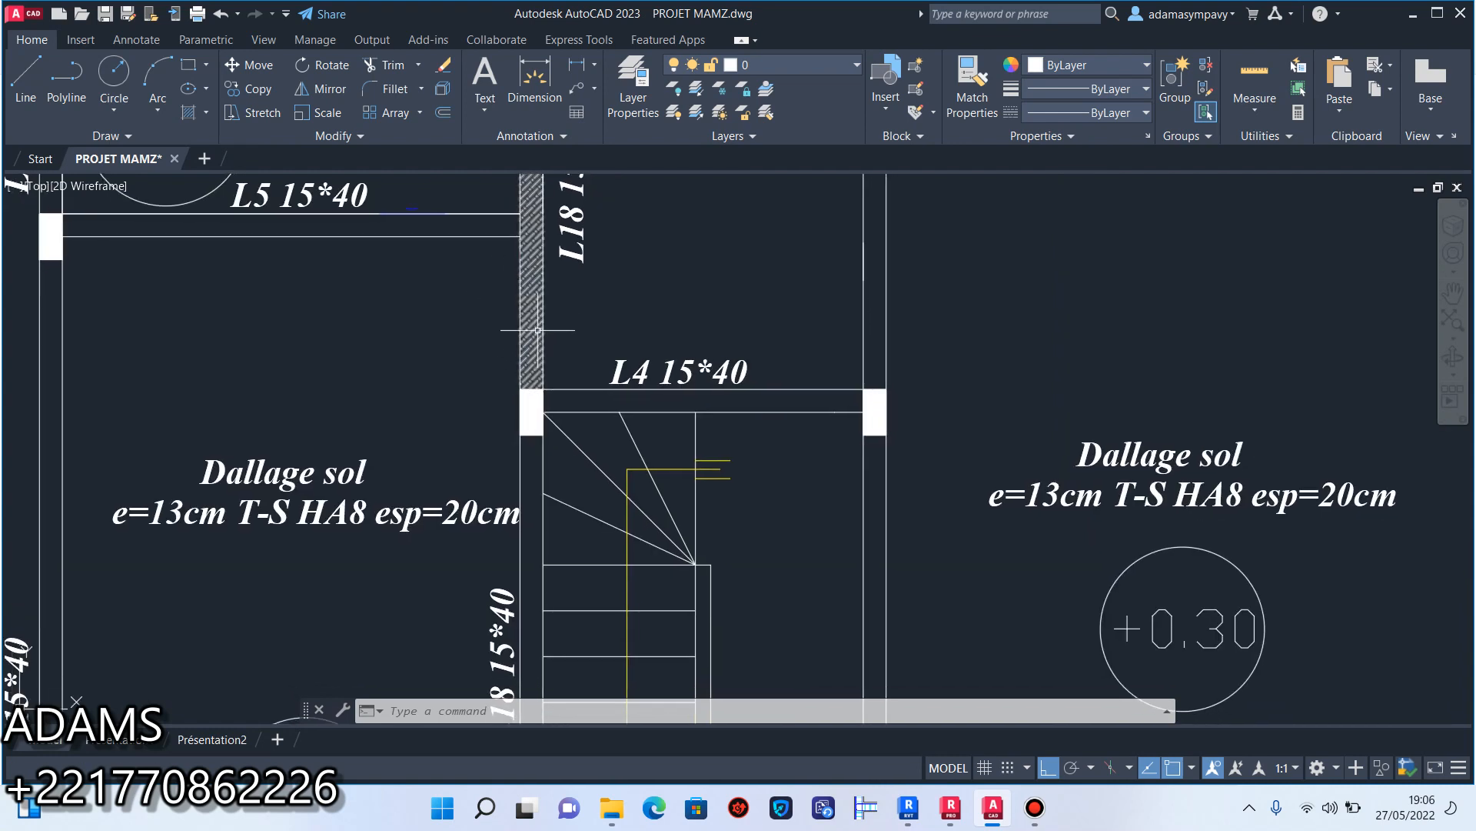
scroll(533, 315, "down", 5)
Copy the "L3 15*40" beam label to the empty area below beam L3.
middle_click_drag(571, 343, 568, 327)
scroll(656, 429, "up", 3)
left_click(789, 474)
left_click(749, 430)
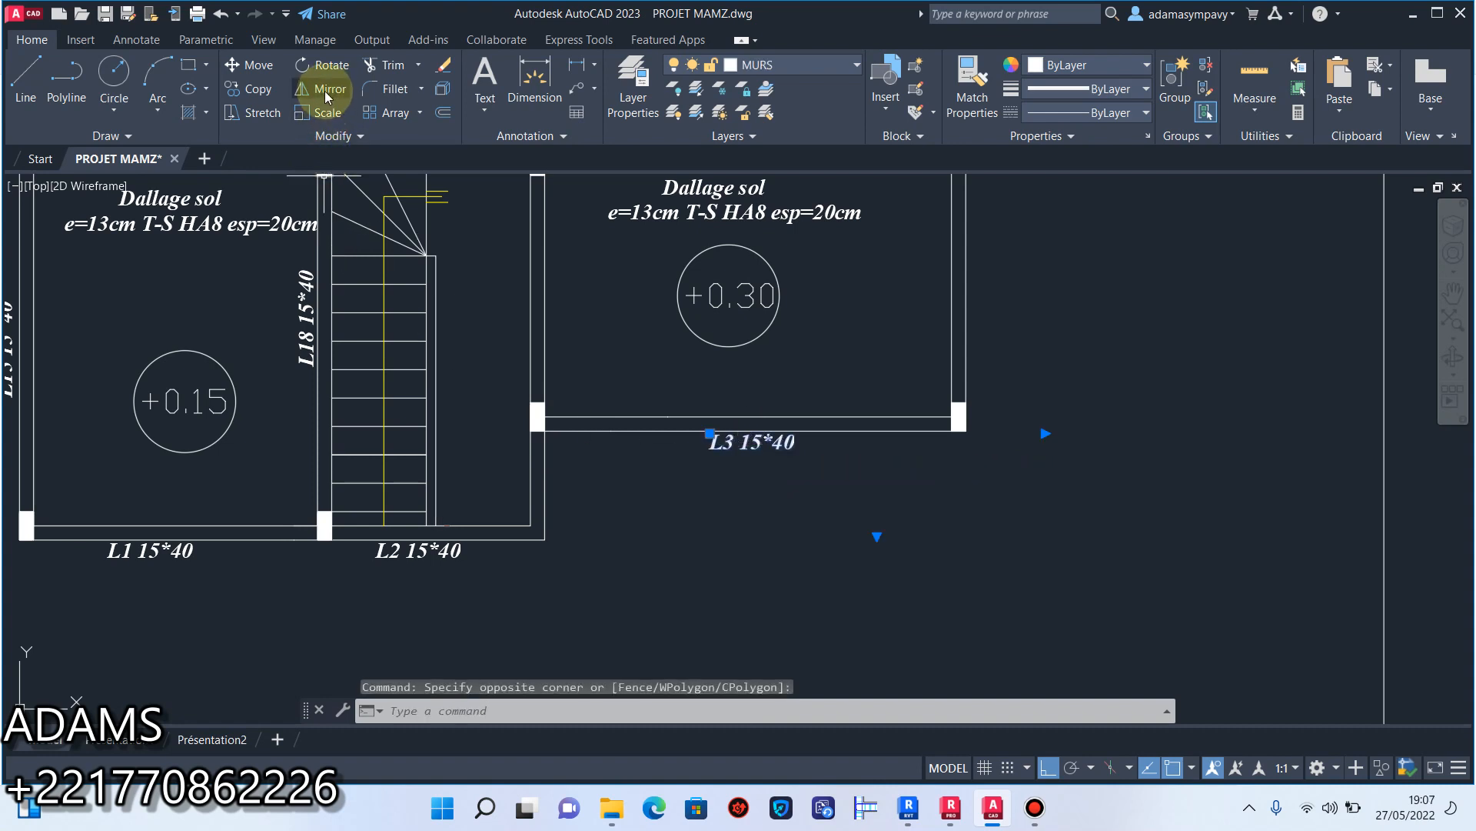
left_click(246, 88)
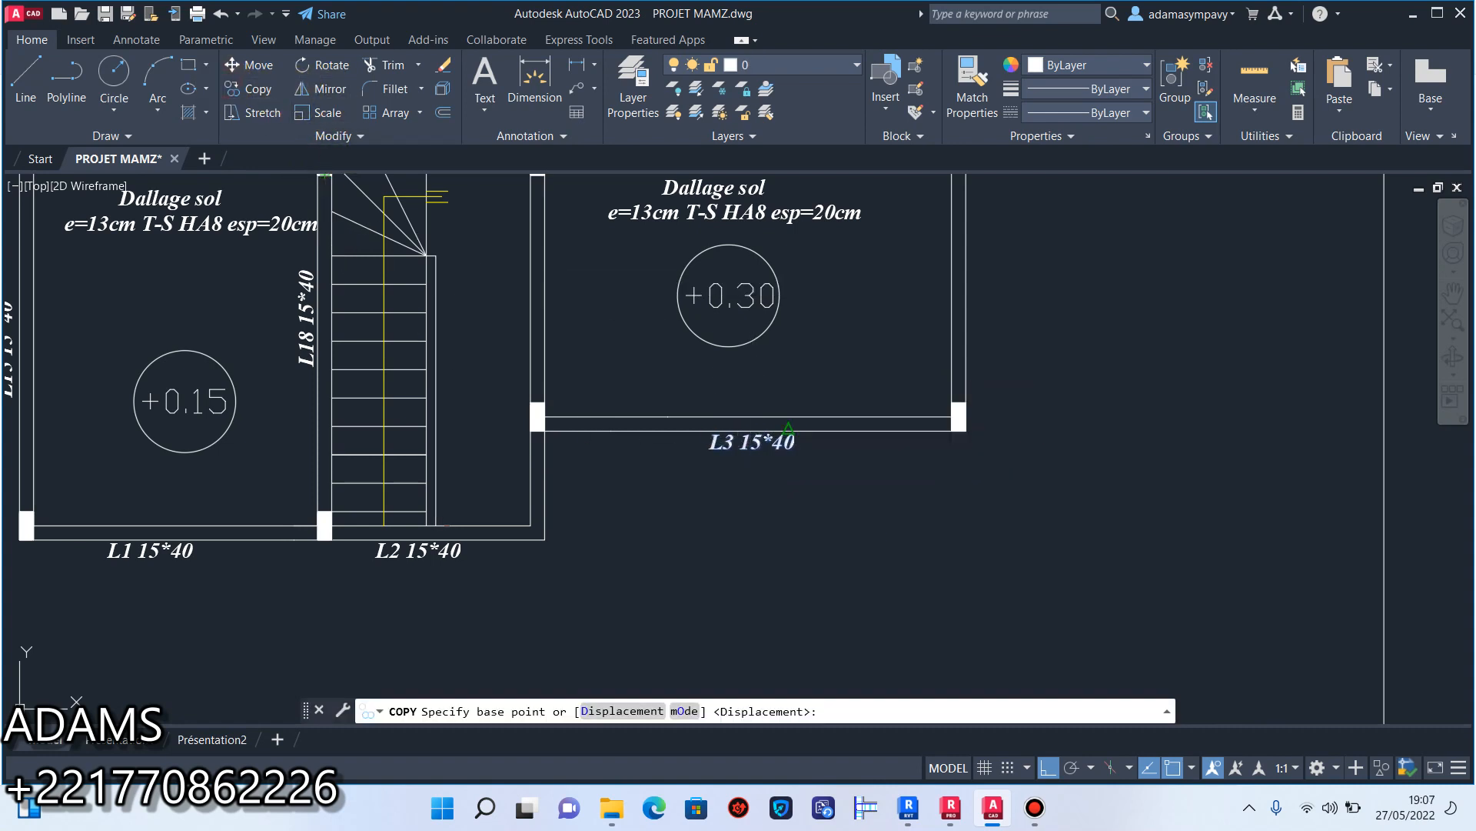
left_click(788, 431)
left_click(733, 582)
key("Escape")
Rewrite the copied label as "Poutres achurées sont porteuses".
middle_click_drag(783, 593, 834, 537)
double_click(838, 543)
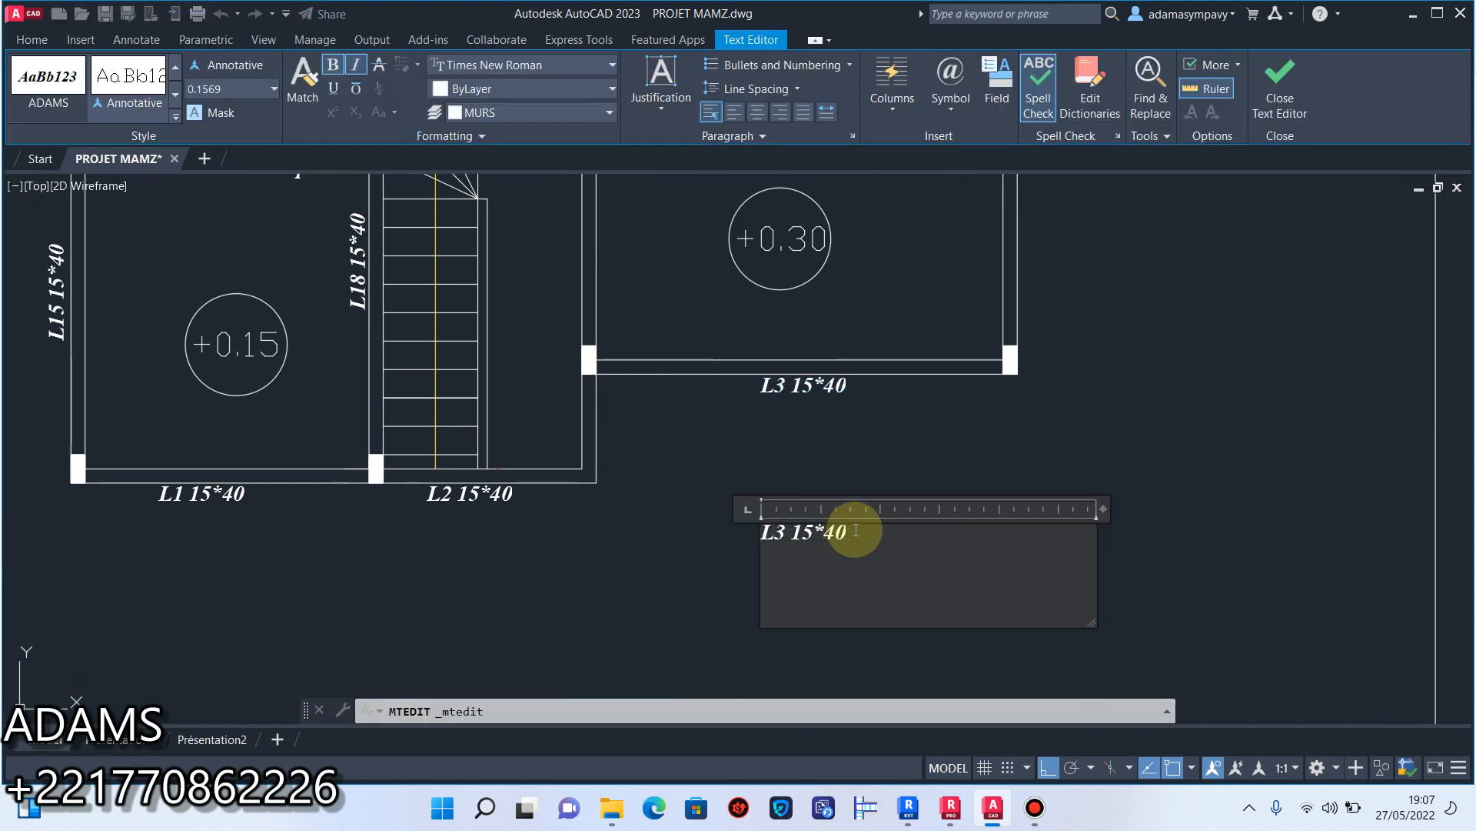
type("poutre")
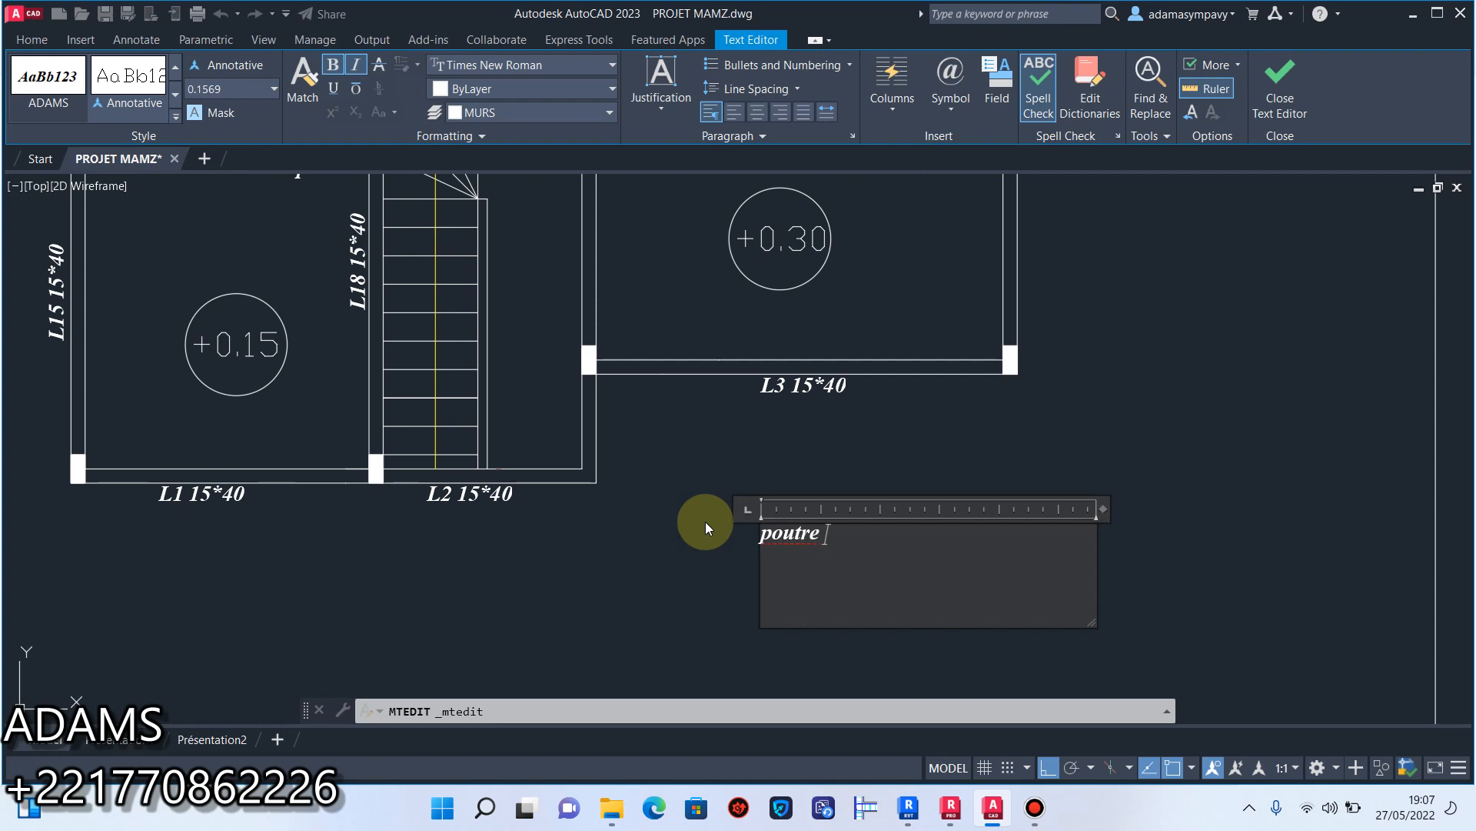
key("BackSpace")
type("s achurées sont porteuses")
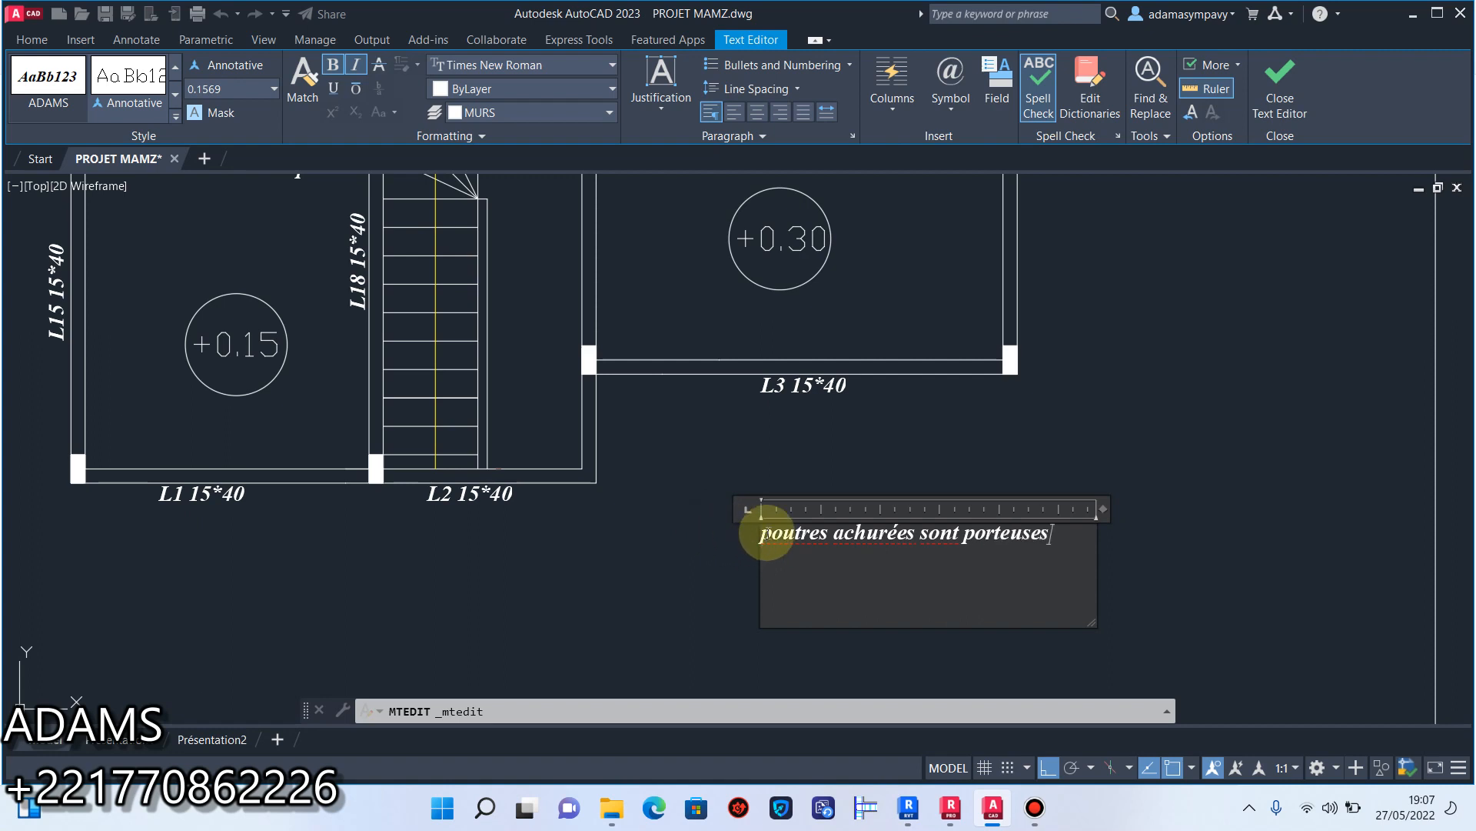
type("P")
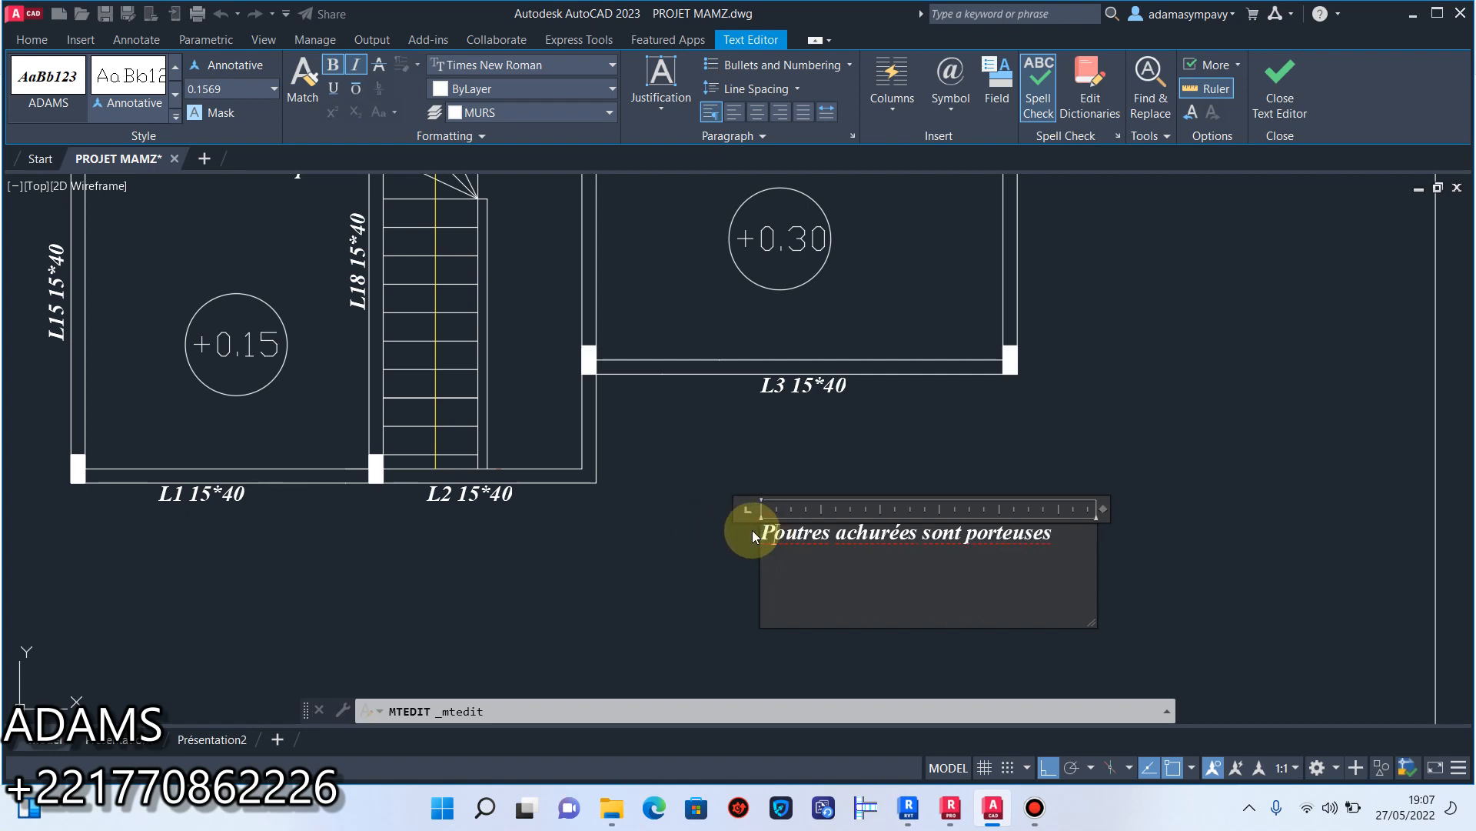
left_click(1130, 565)
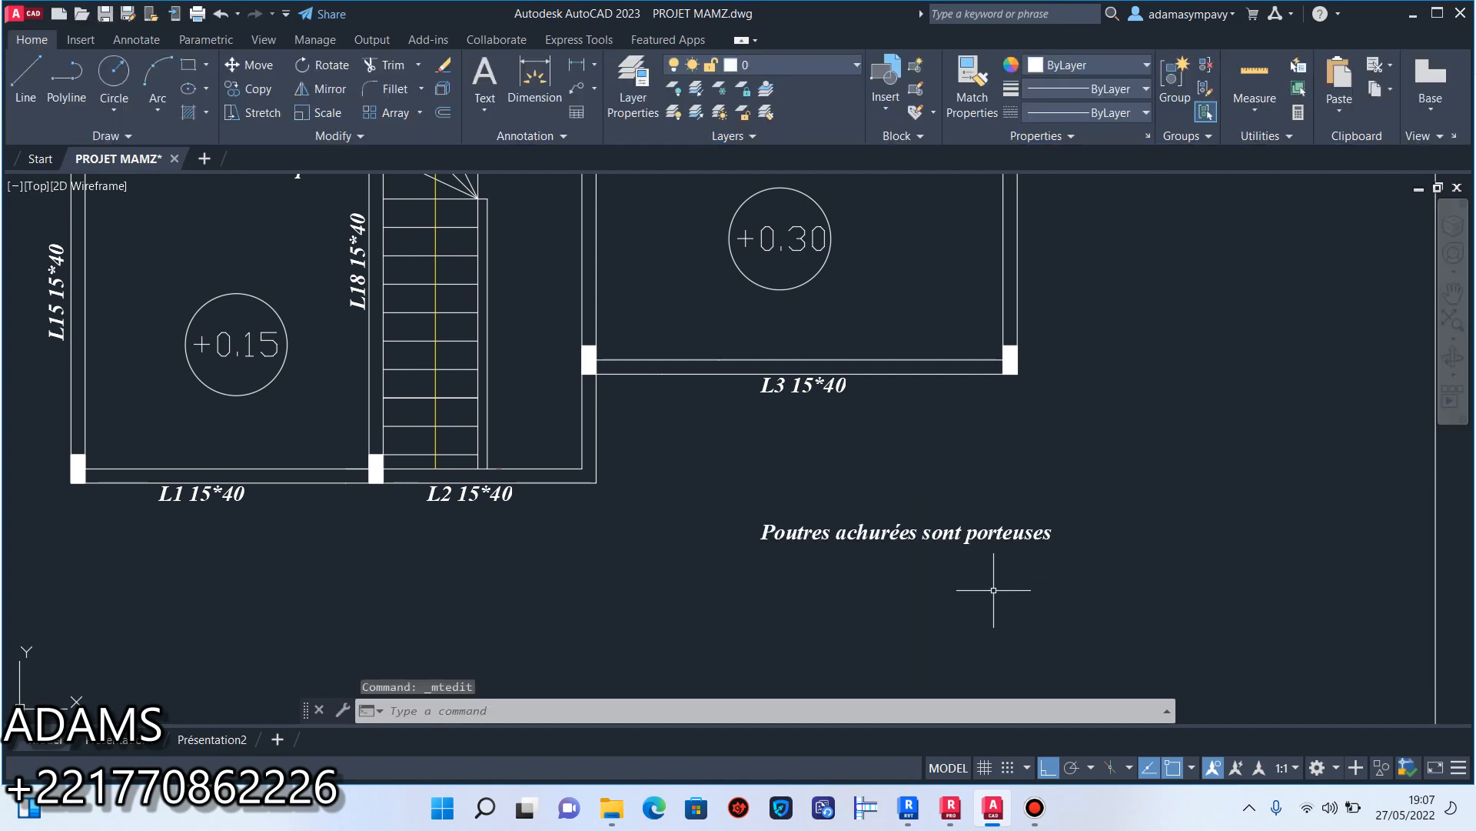
Shift the "Poutres achurées sont porteuses" note slightly left below beam L3.
scroll(989, 586, "down", 2)
left_click(1031, 482)
left_click(815, 530)
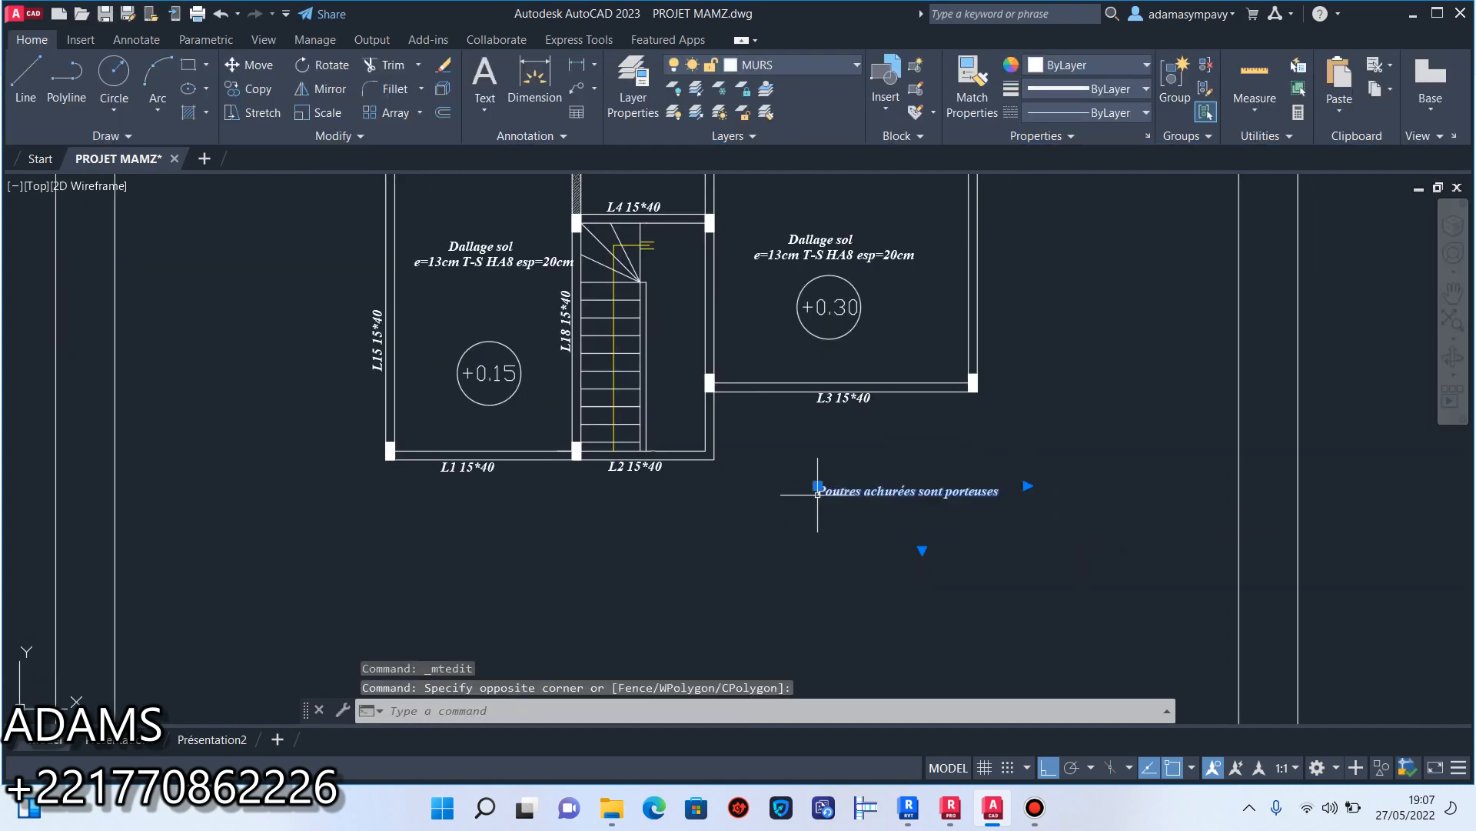
left_click(816, 486)
key("Escape")
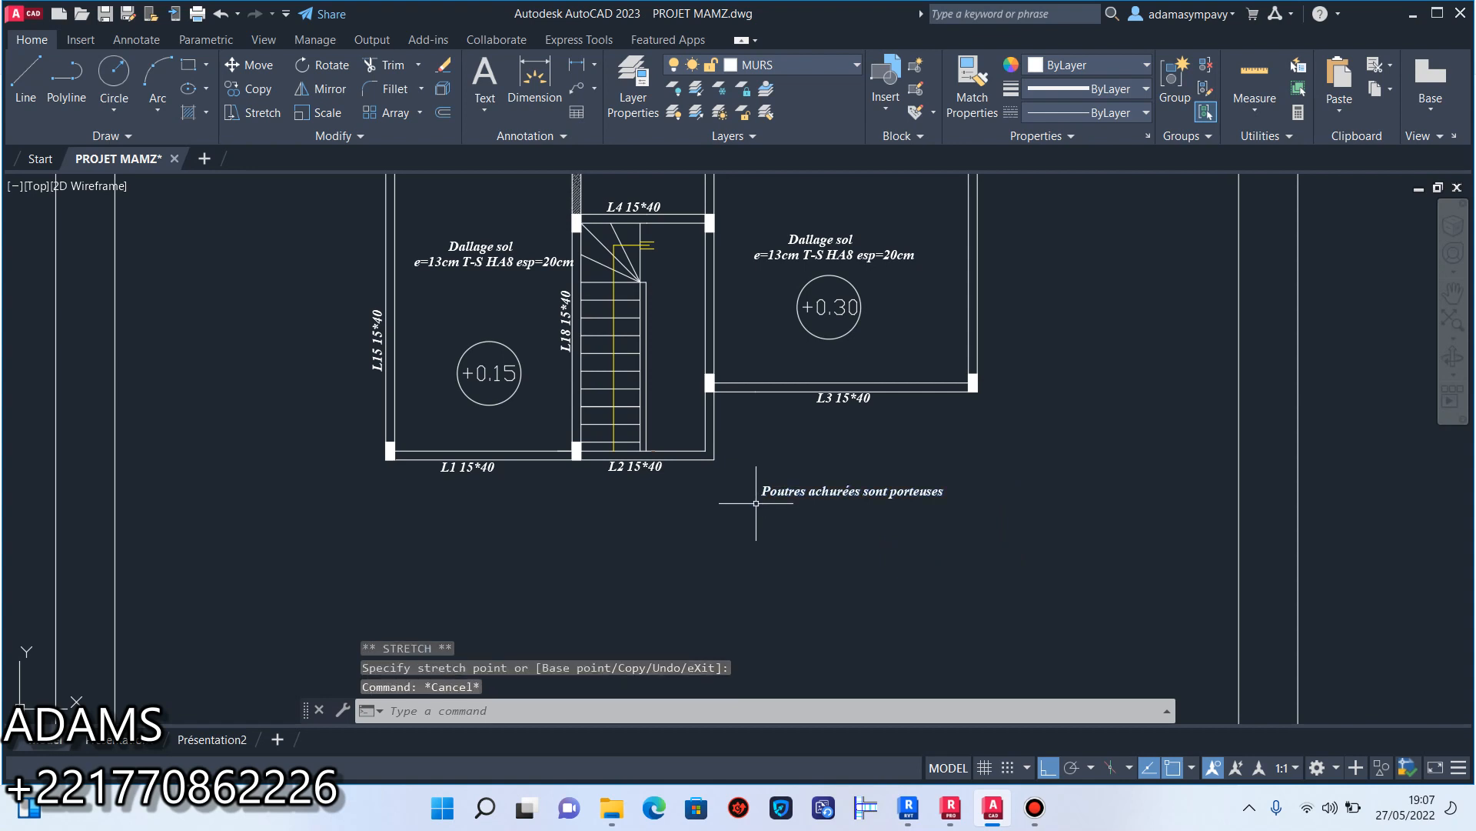
Inspect the hatched L18 beam between L7 and L4.
scroll(676, 494, "down", 2)
middle_click_drag(599, 392, 606, 339)
scroll(606, 339, "up", 3)
left_click(602, 392)
left_click(521, 395)
scroll(582, 400, "down", 3)
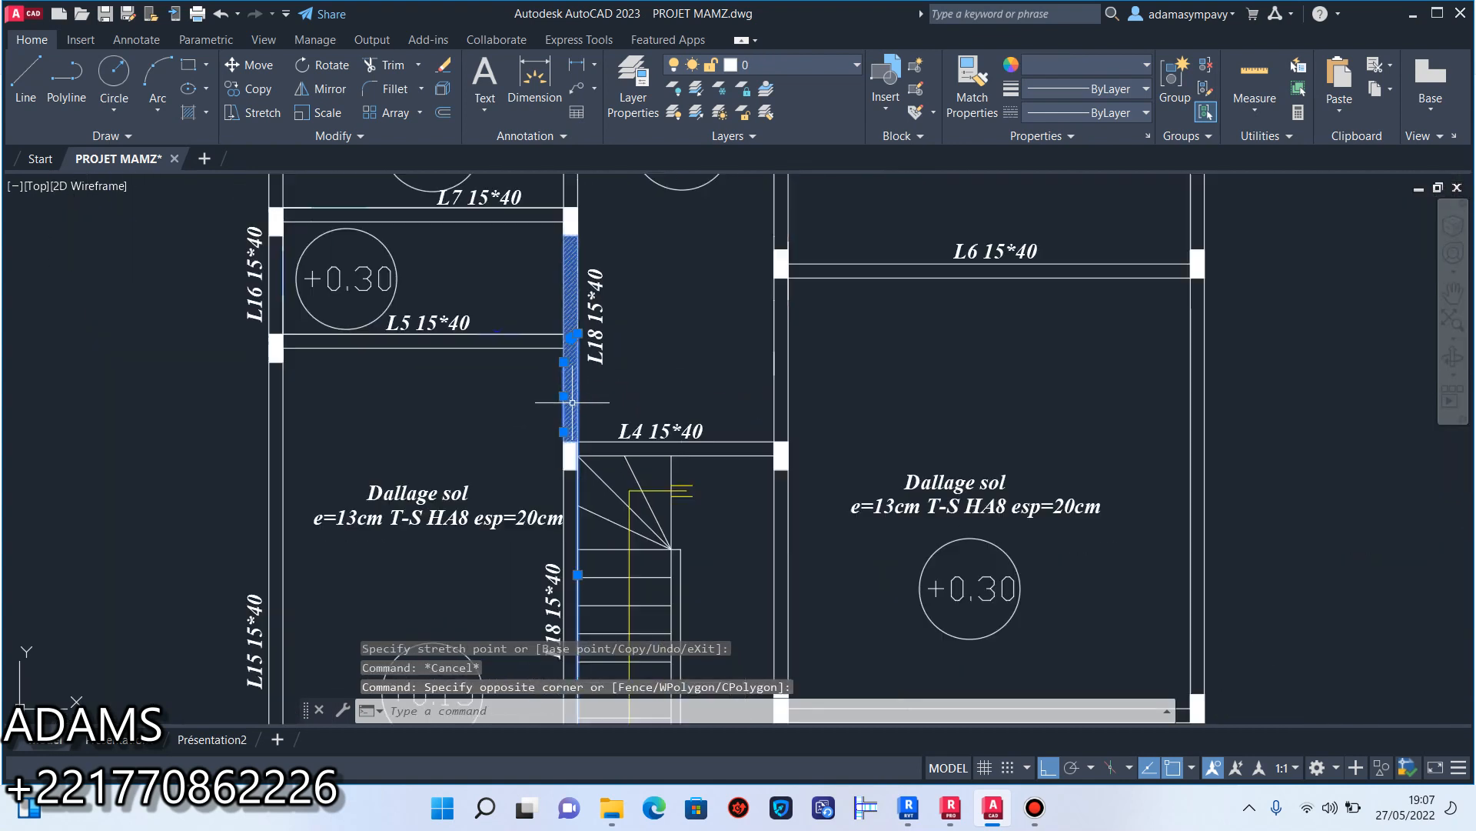
key("Escape")
Draw a short horizontal polyline just left of the "Poutres achurées sont porteuses" note as the start of a legend symbol.
middle_click_drag(486, 559, 505, 395)
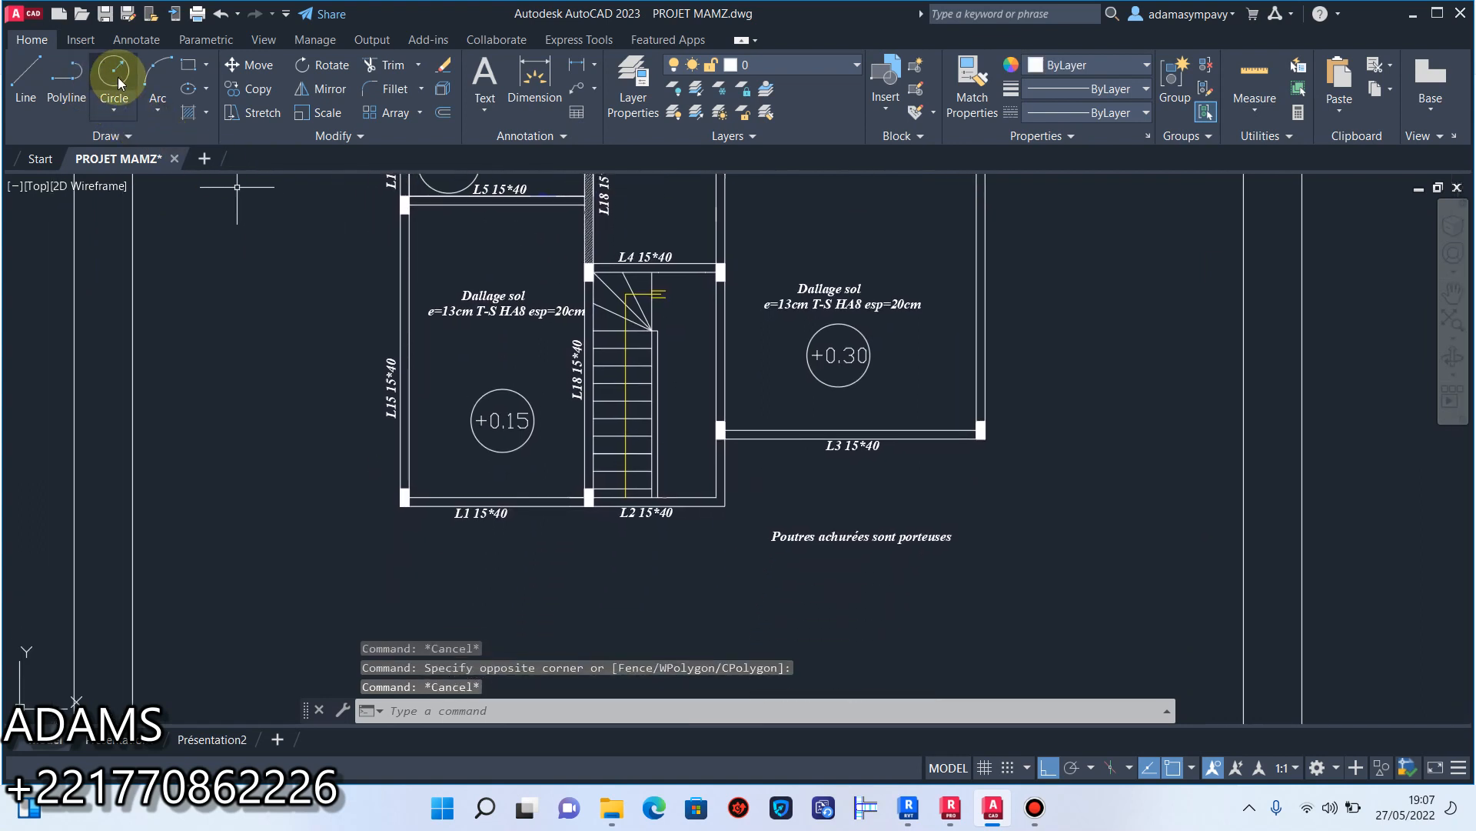
left_click(77, 83)
scroll(741, 540, "up", 6)
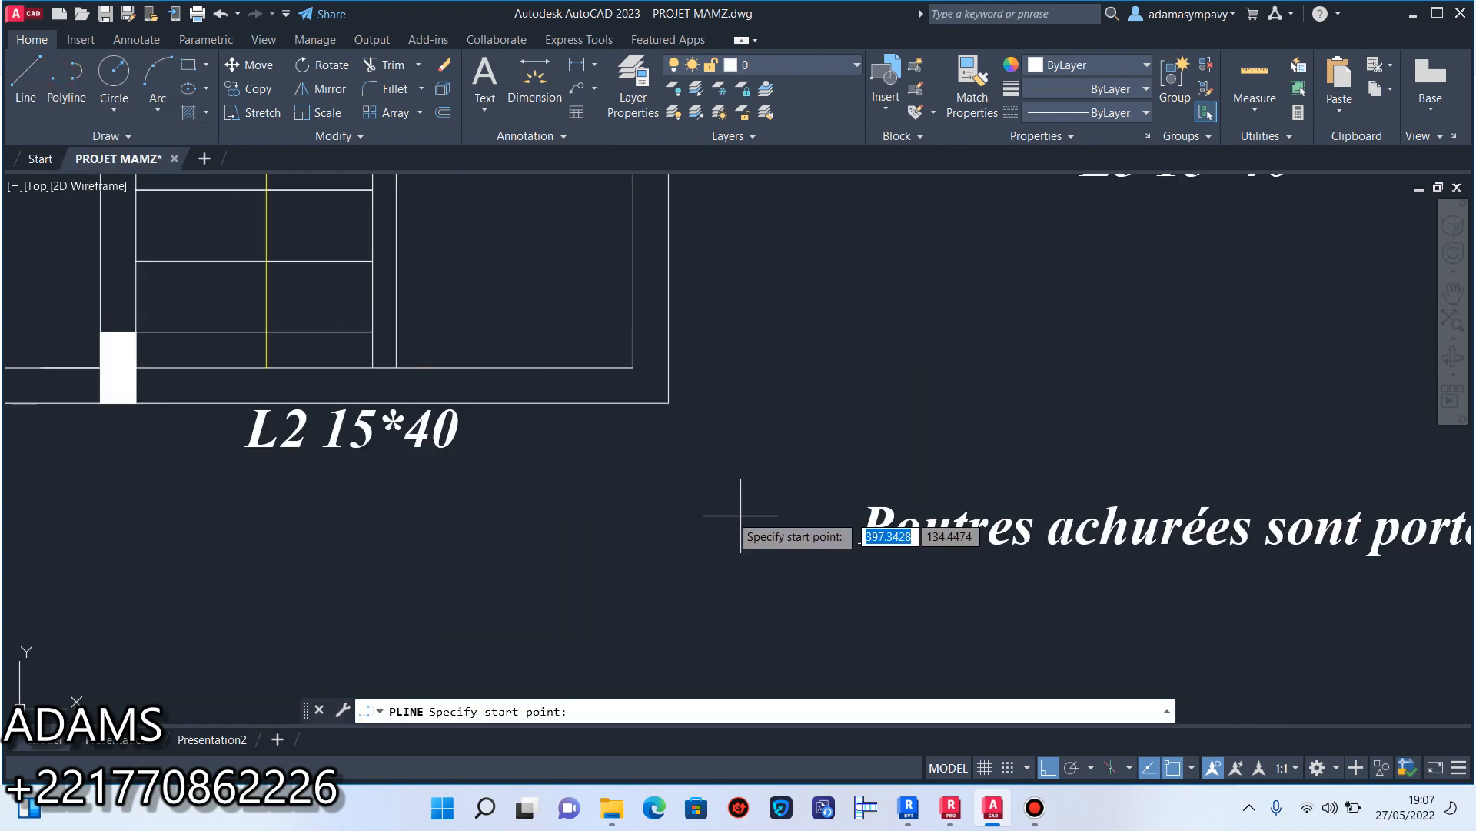
left_click(719, 511)
left_click(846, 511)
key("Escape")
Copy the legend's horizontal line about 0.13 units straight down to form a parallel pair.
left_click(783, 536)
left_click(769, 488)
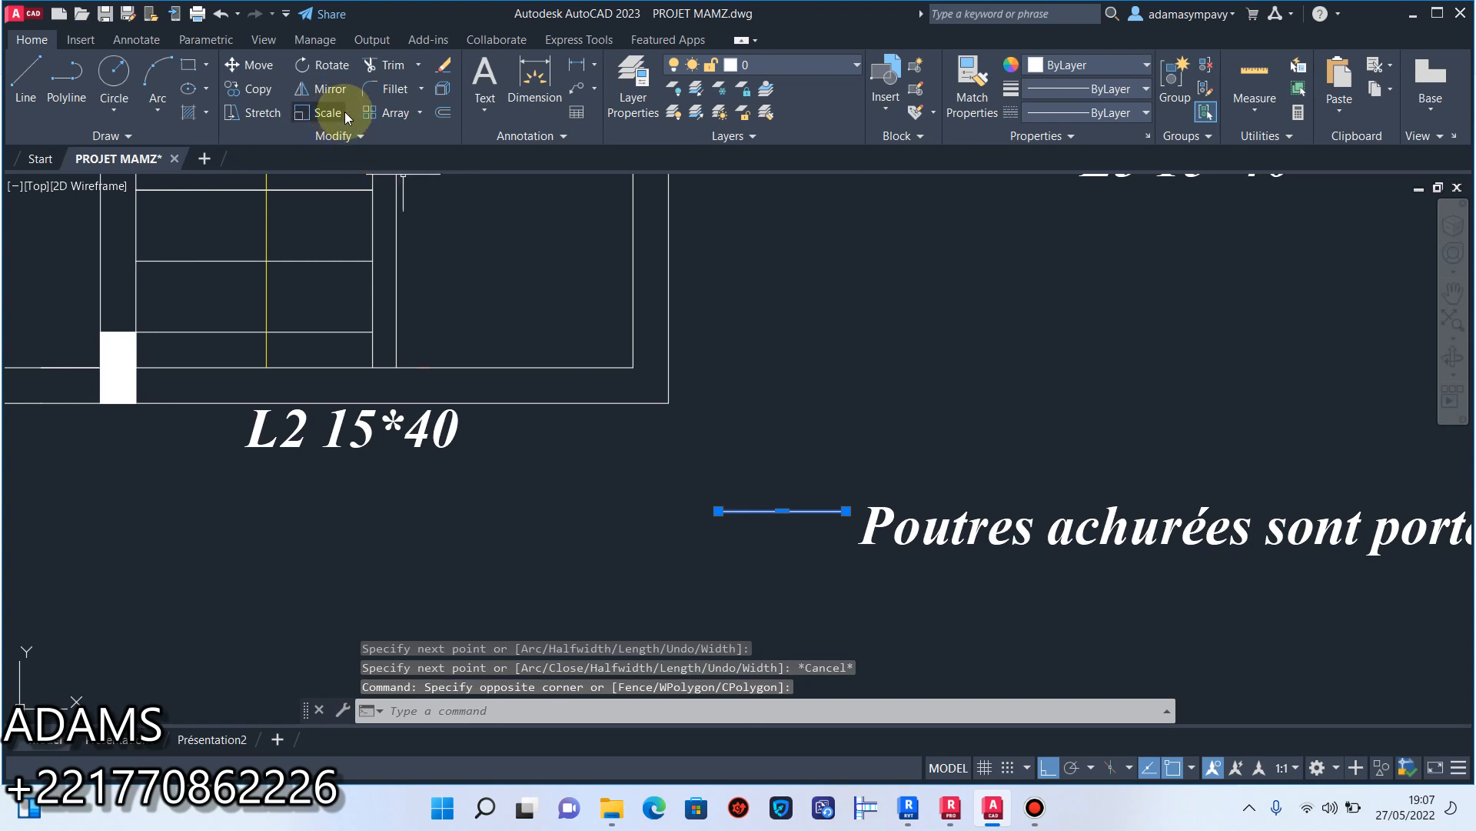
left_click(251, 89)
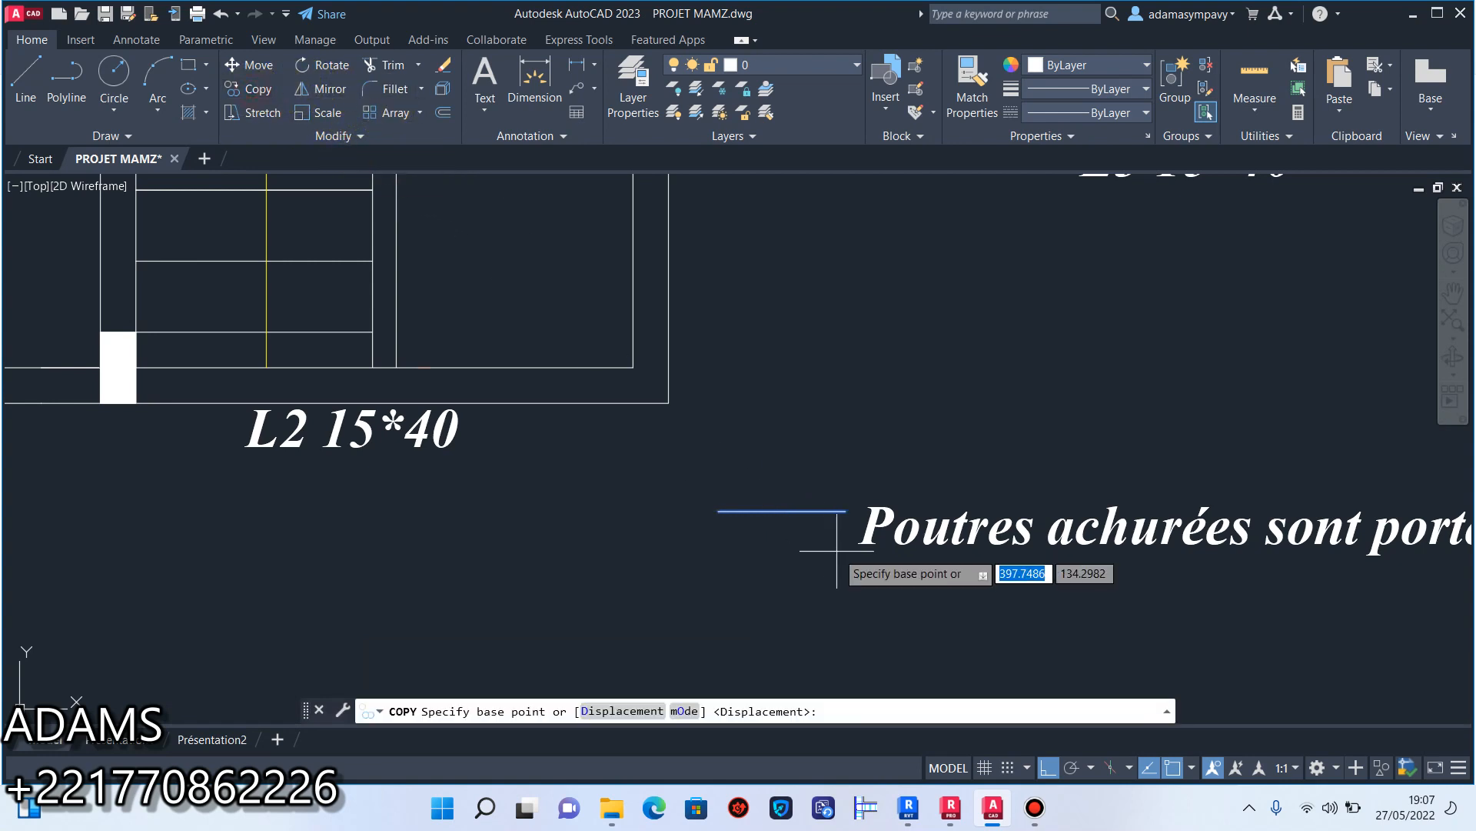
left_click(782, 510)
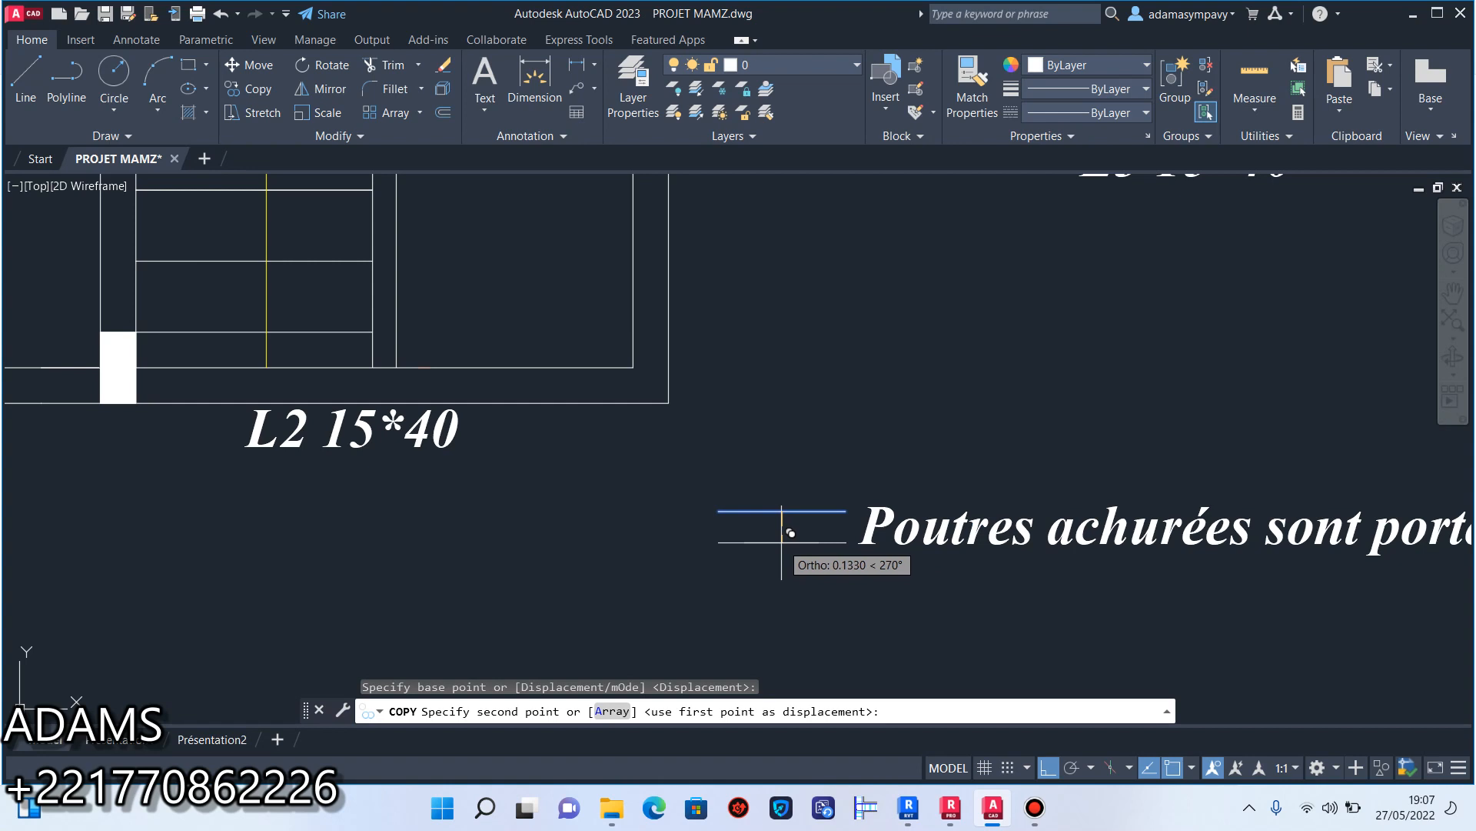
left_click(782, 543)
key("Escape")
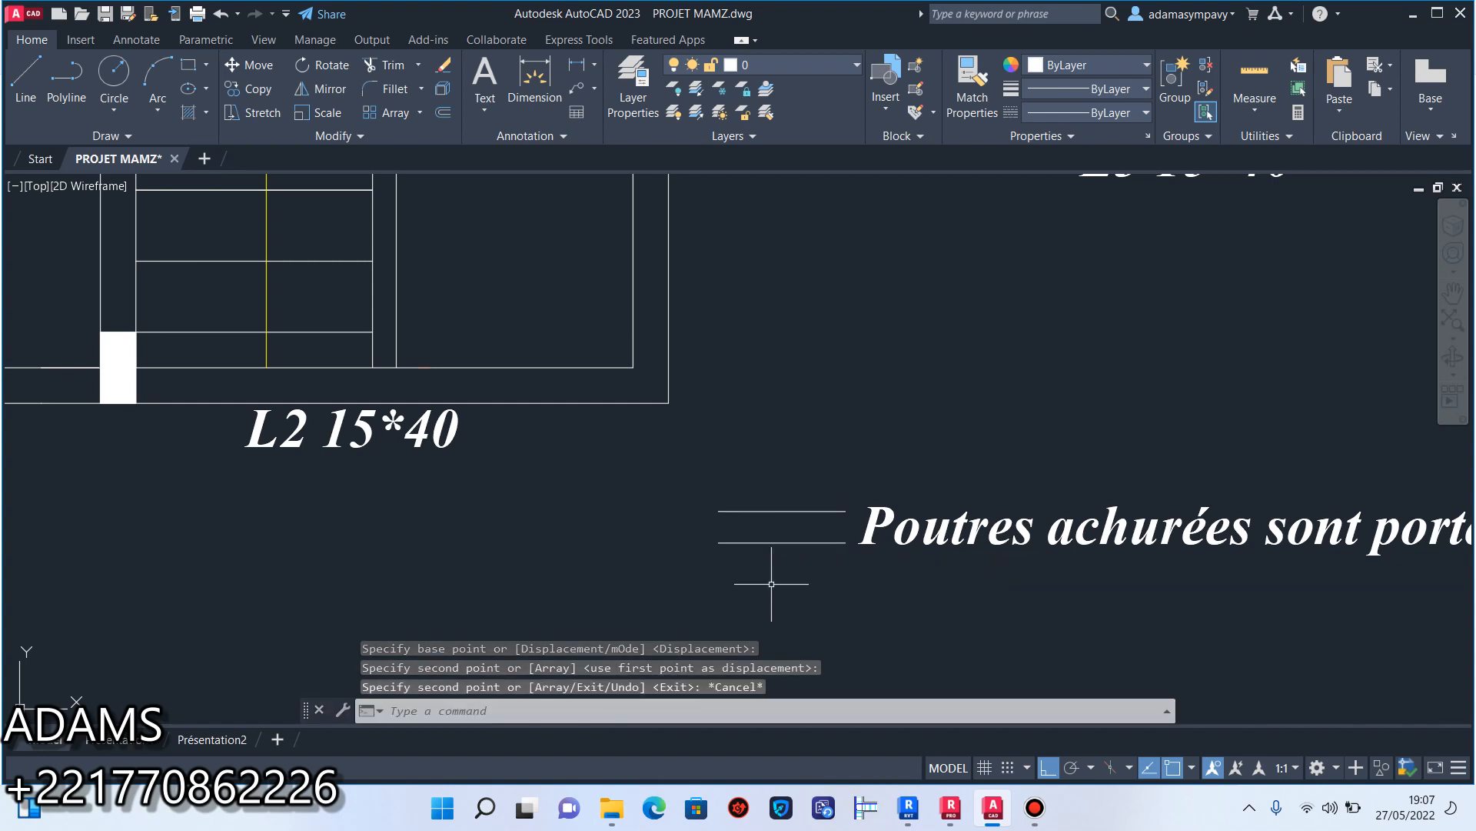
Turn Ortho off and draw a slanted line about 0.38 units long at about 70° across the left part of both legend lines.
left_click(25, 77)
scroll(719, 538, "up", 5)
left_click(704, 556)
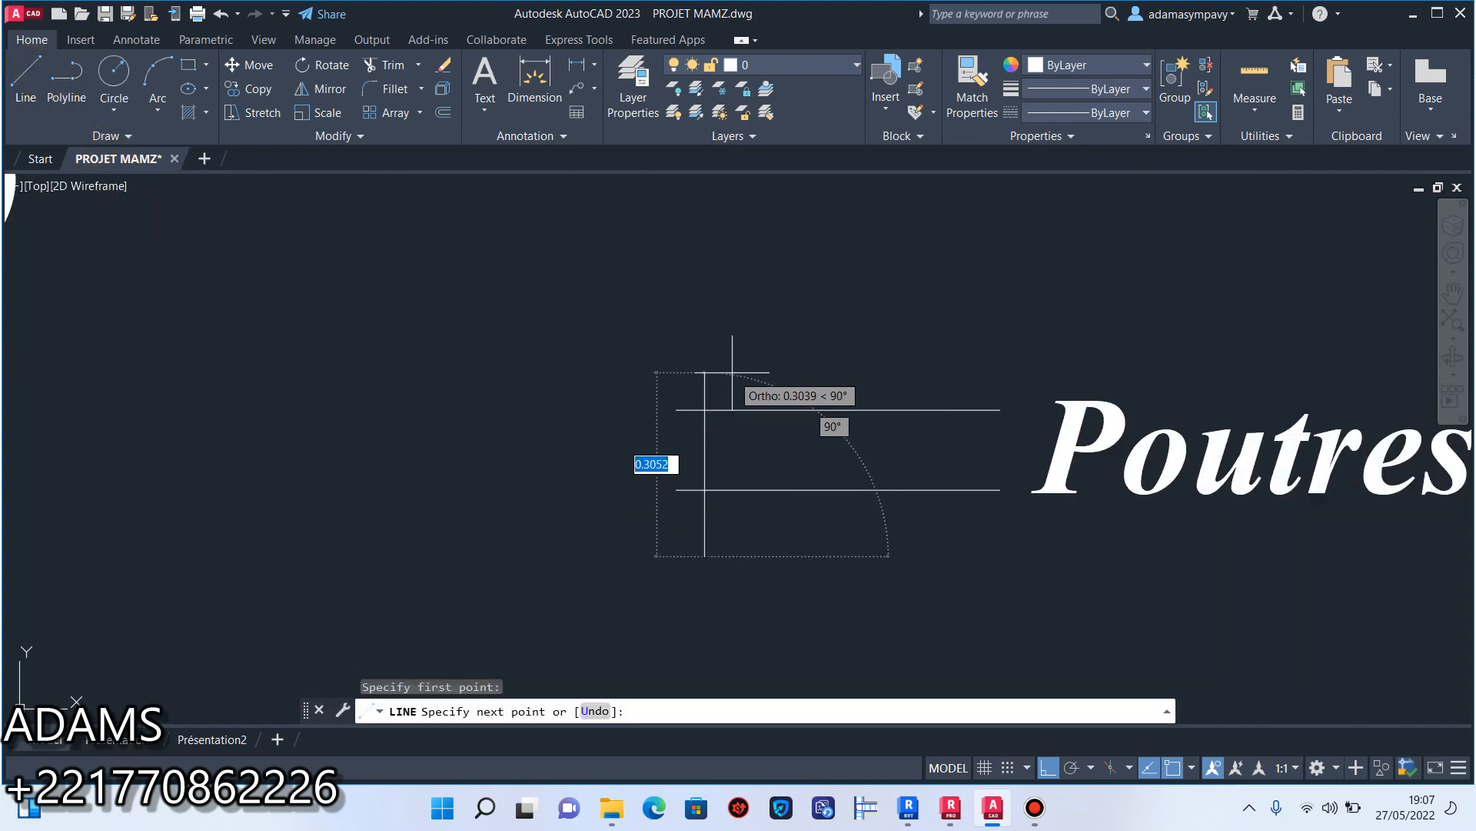
left_click(1048, 766)
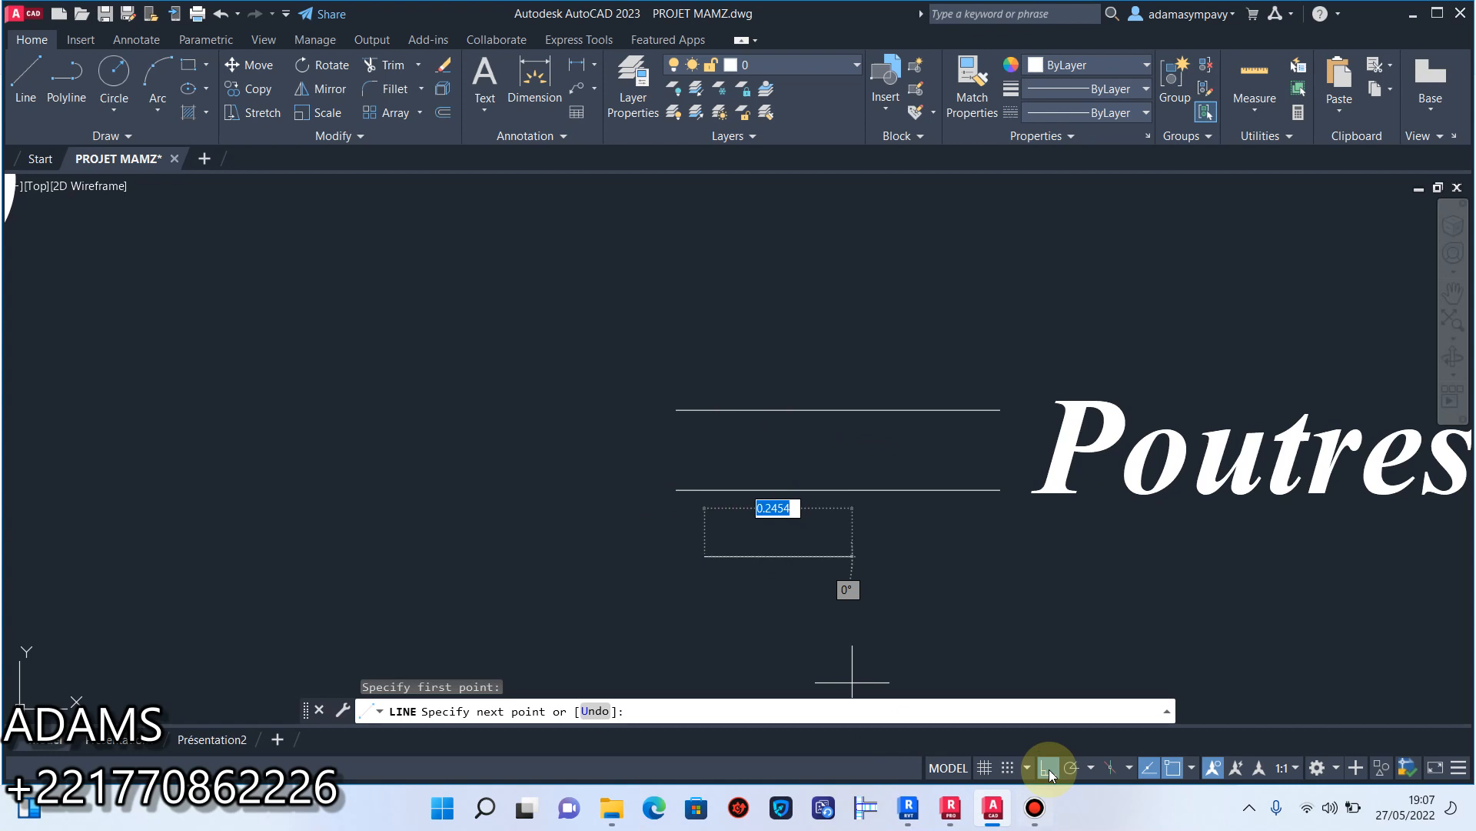
left_click(784, 341)
key("Escape")
Copy the slanted line about 0.33 units to the right across the other end of the parallel lines.
left_click(765, 462)
left_click(722, 436)
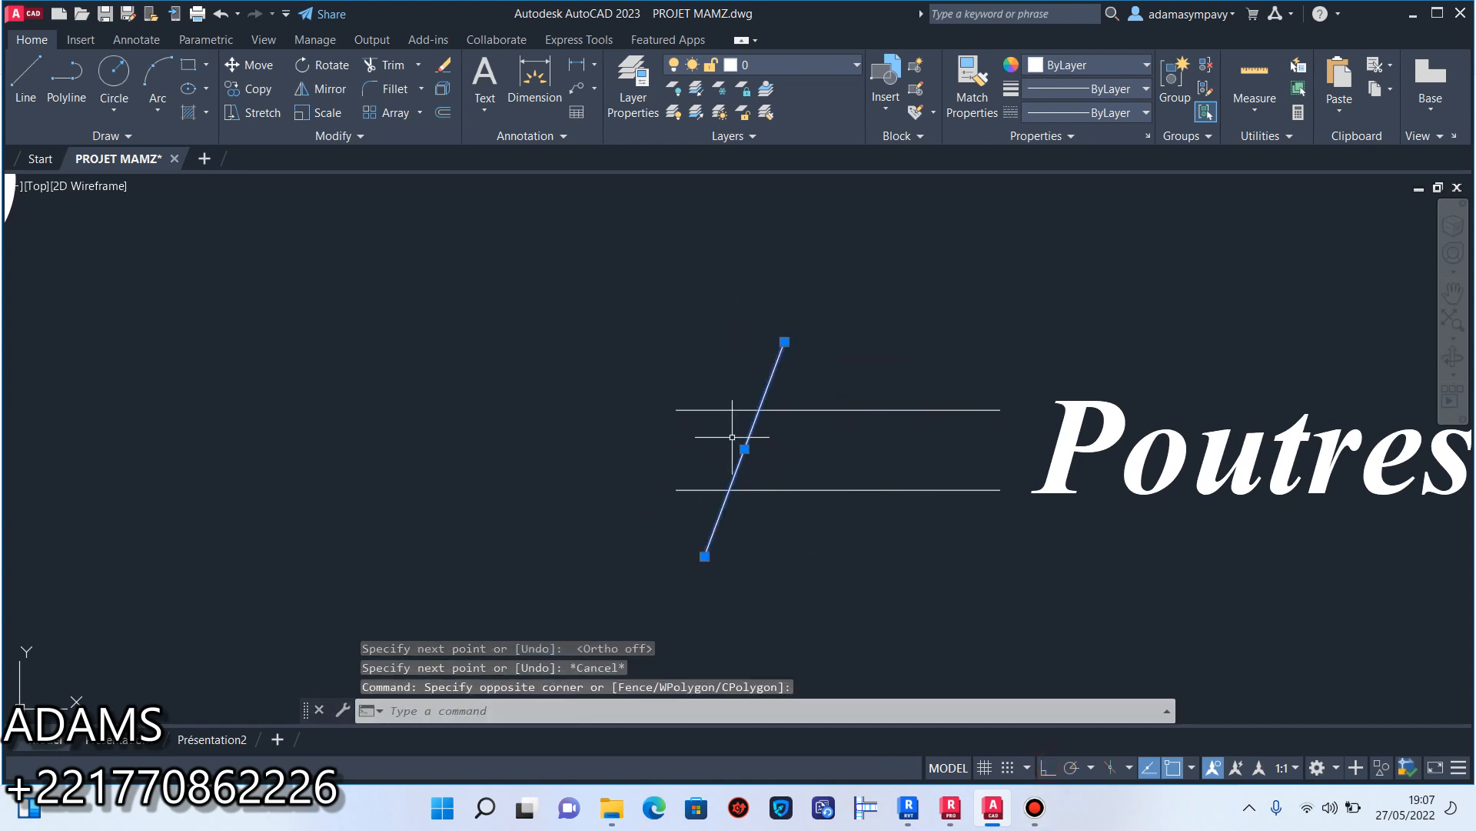
left_click(254, 89)
left_click(744, 449)
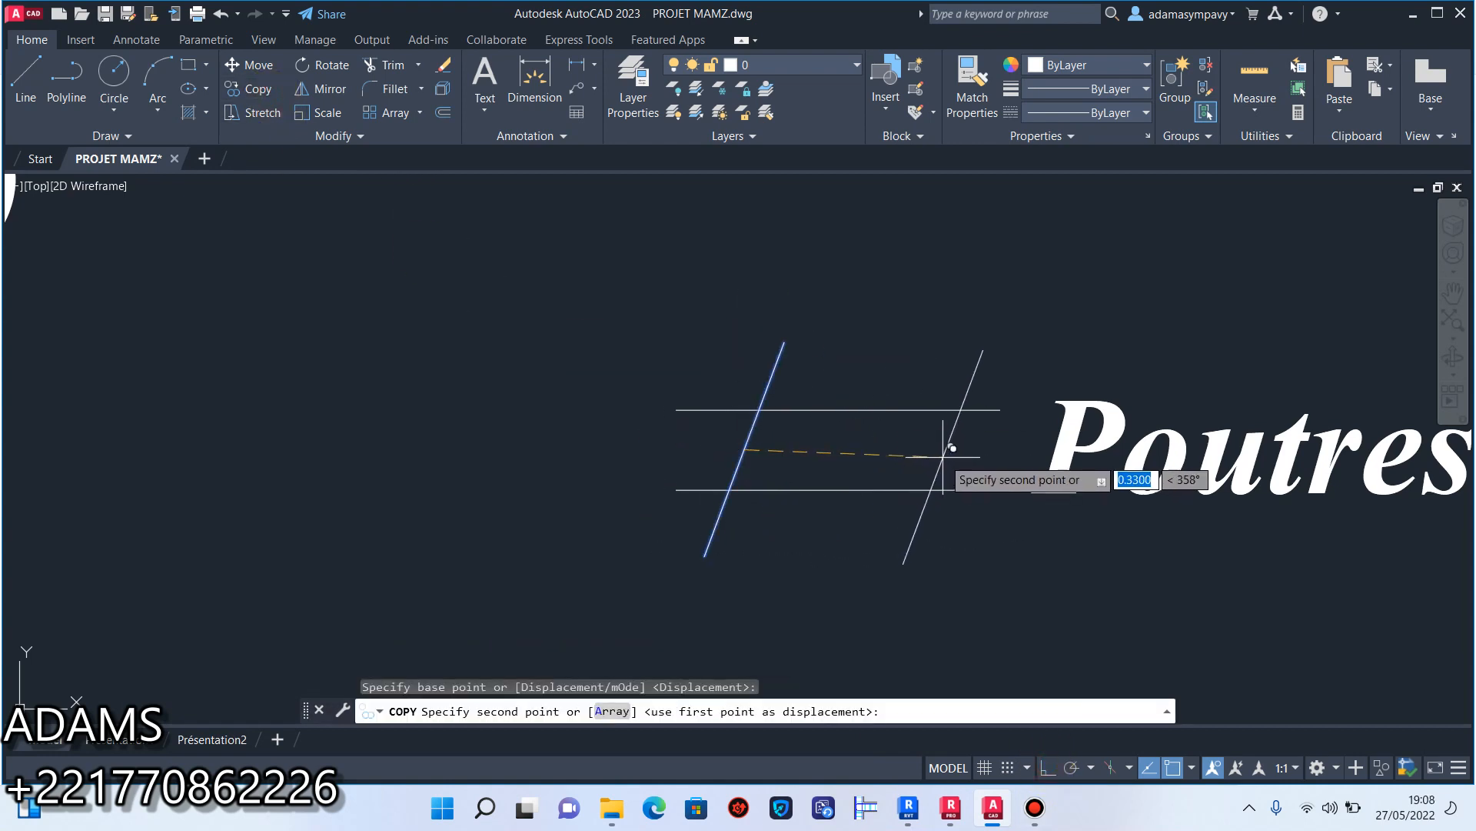
left_click(947, 456)
key("Escape")
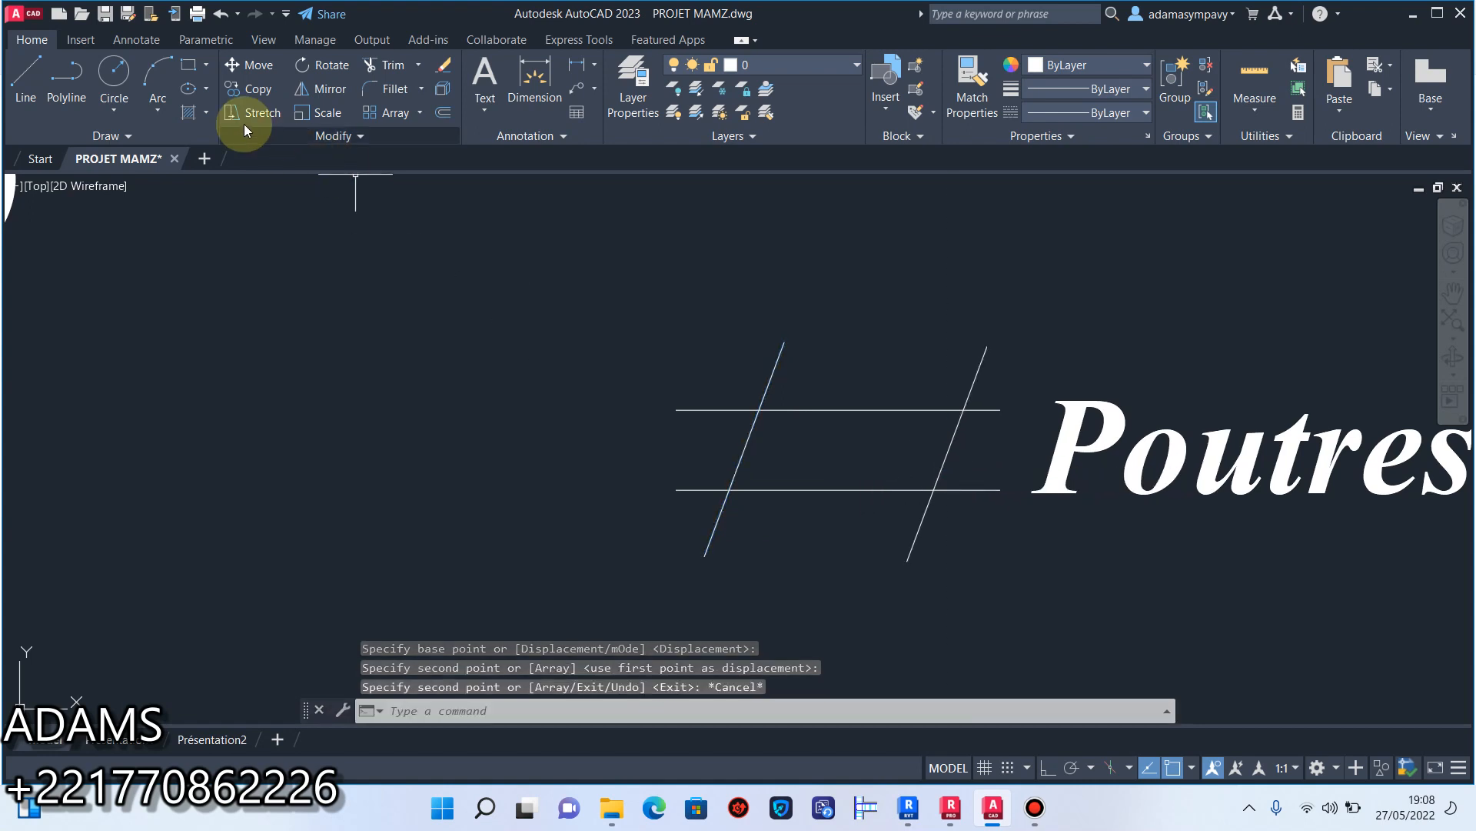
Hatch the area enclosed by the parallel and slanted lines of the legend symbol with the current hatch settings.
left_click(189, 112)
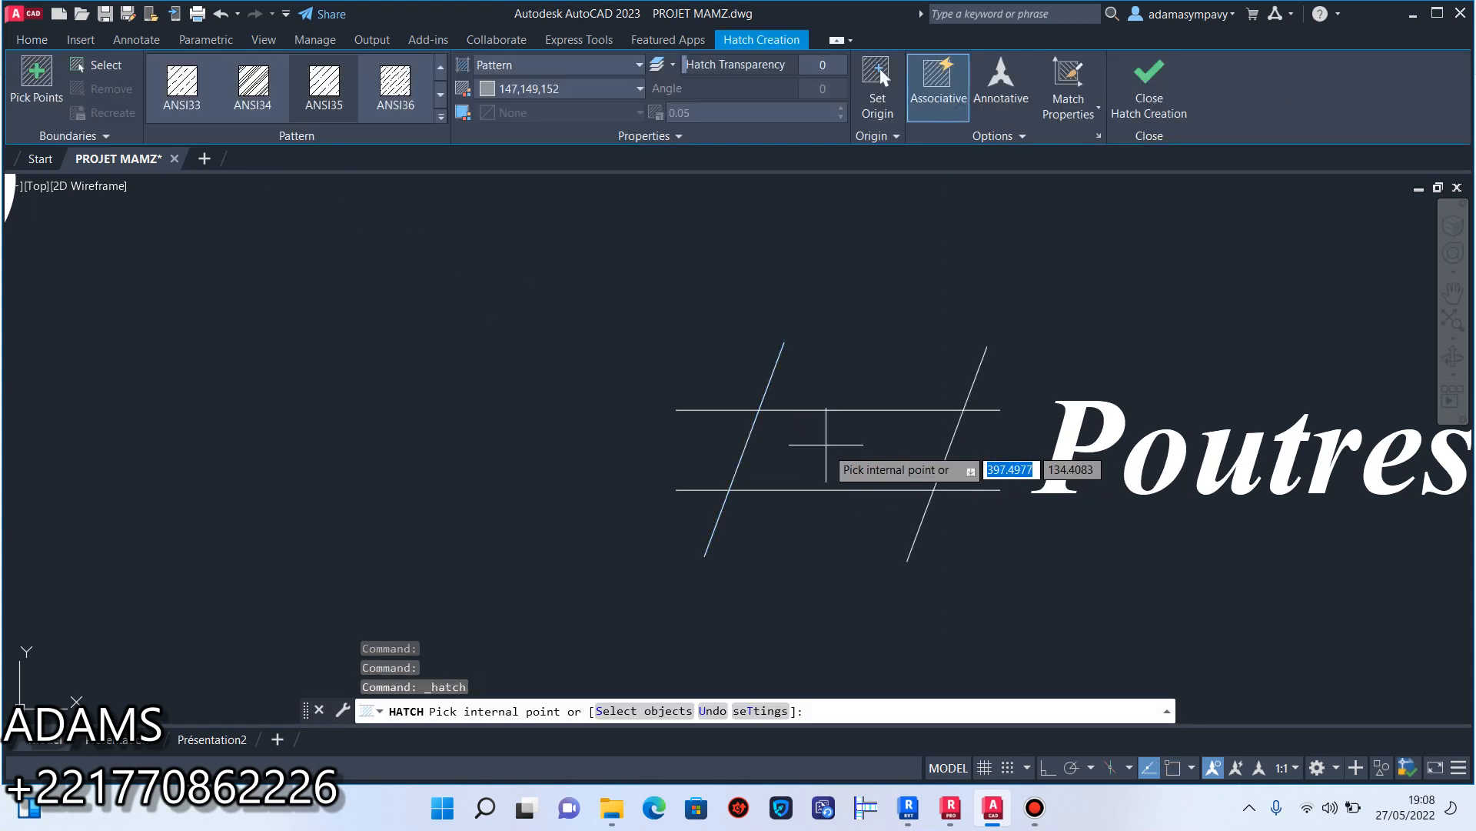
left_click(838, 465)
left_click(1151, 85)
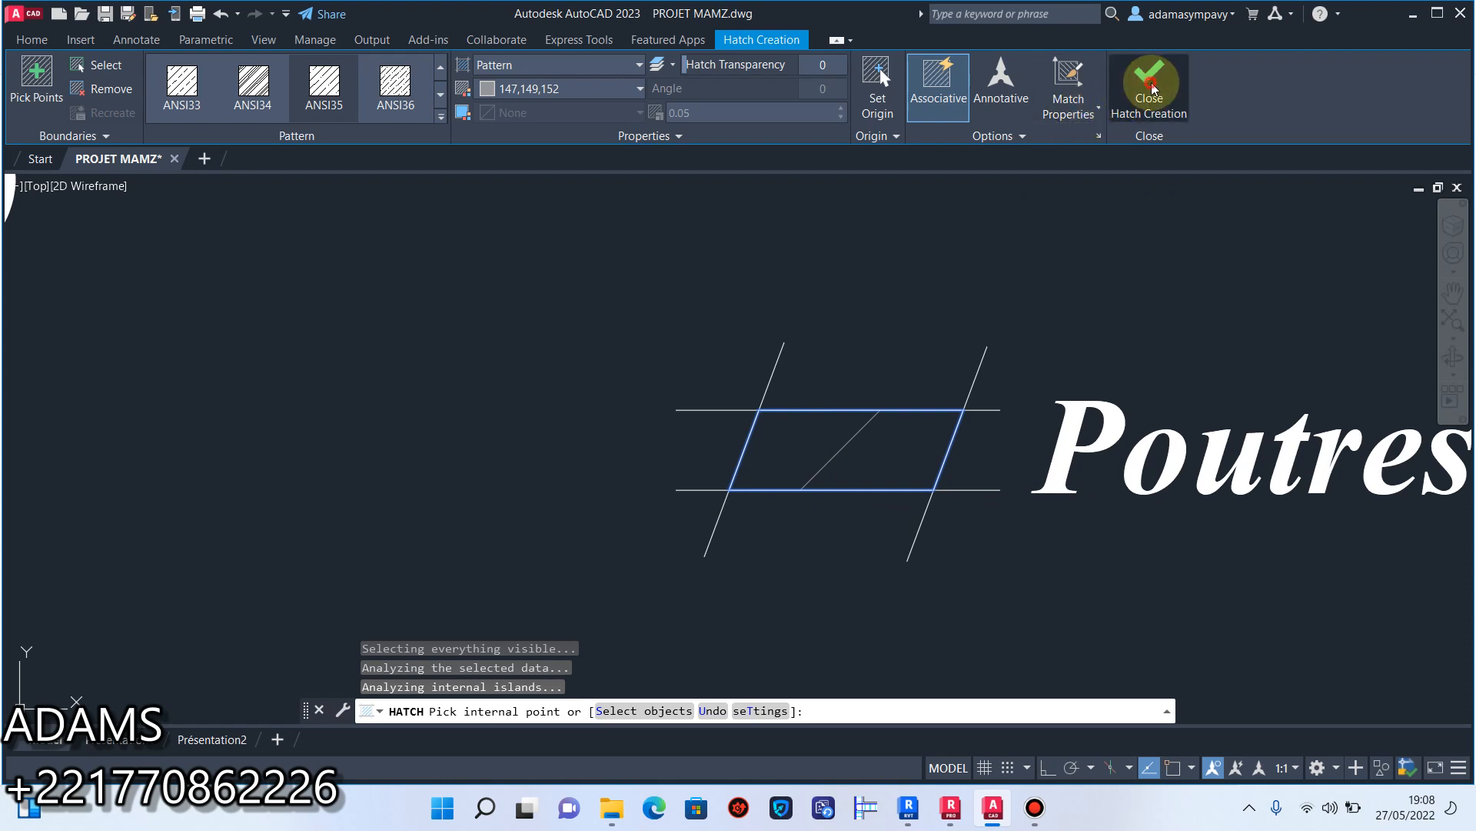
Match the properties of the L18 beam hatch onto the legend symbol's hatch.
scroll(904, 445, "down", 5)
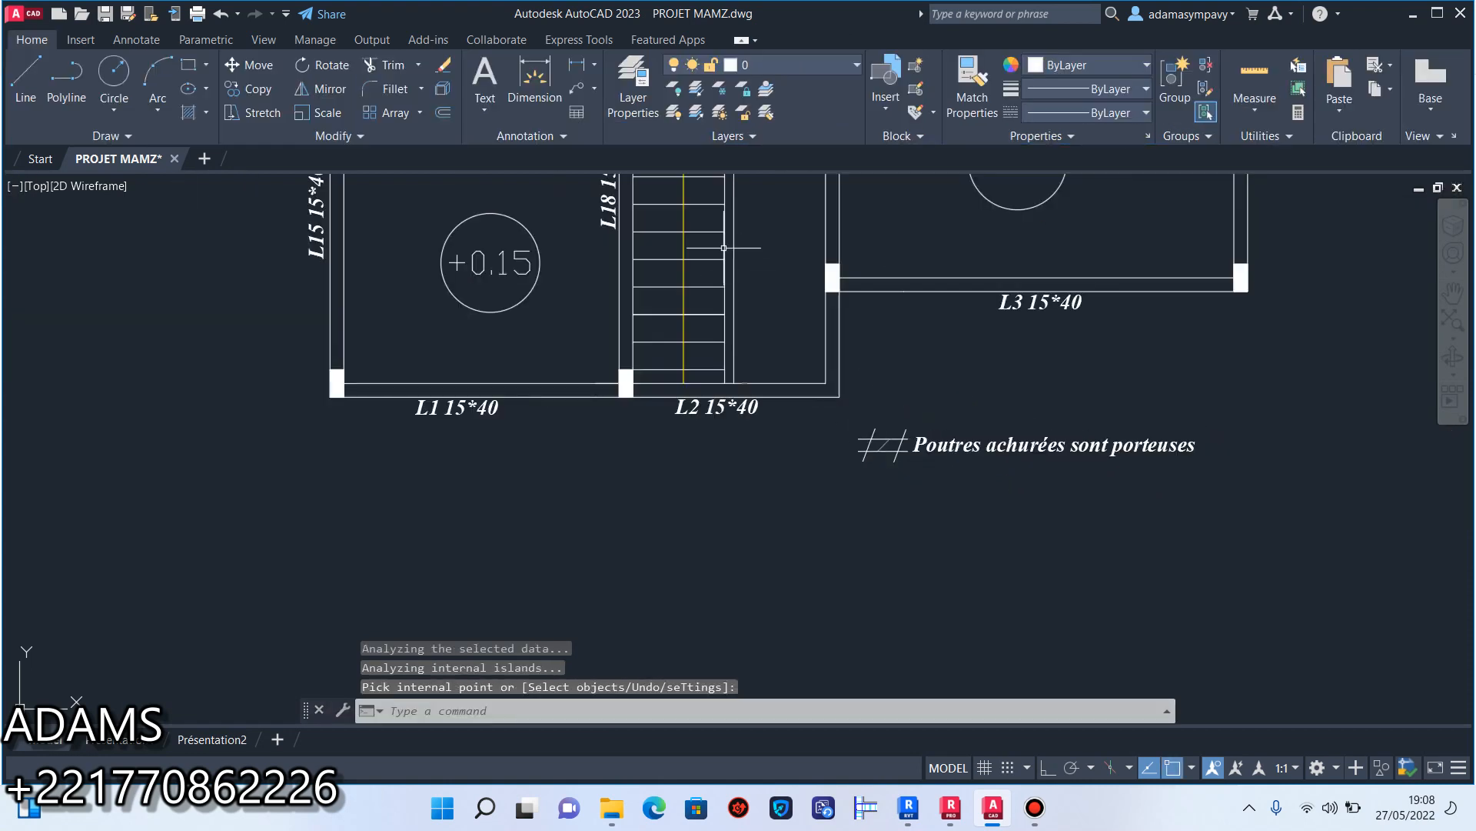
middle_click_drag(723, 247, 697, 324)
left_click(970, 108)
middle_click_drag(810, 209, 814, 396)
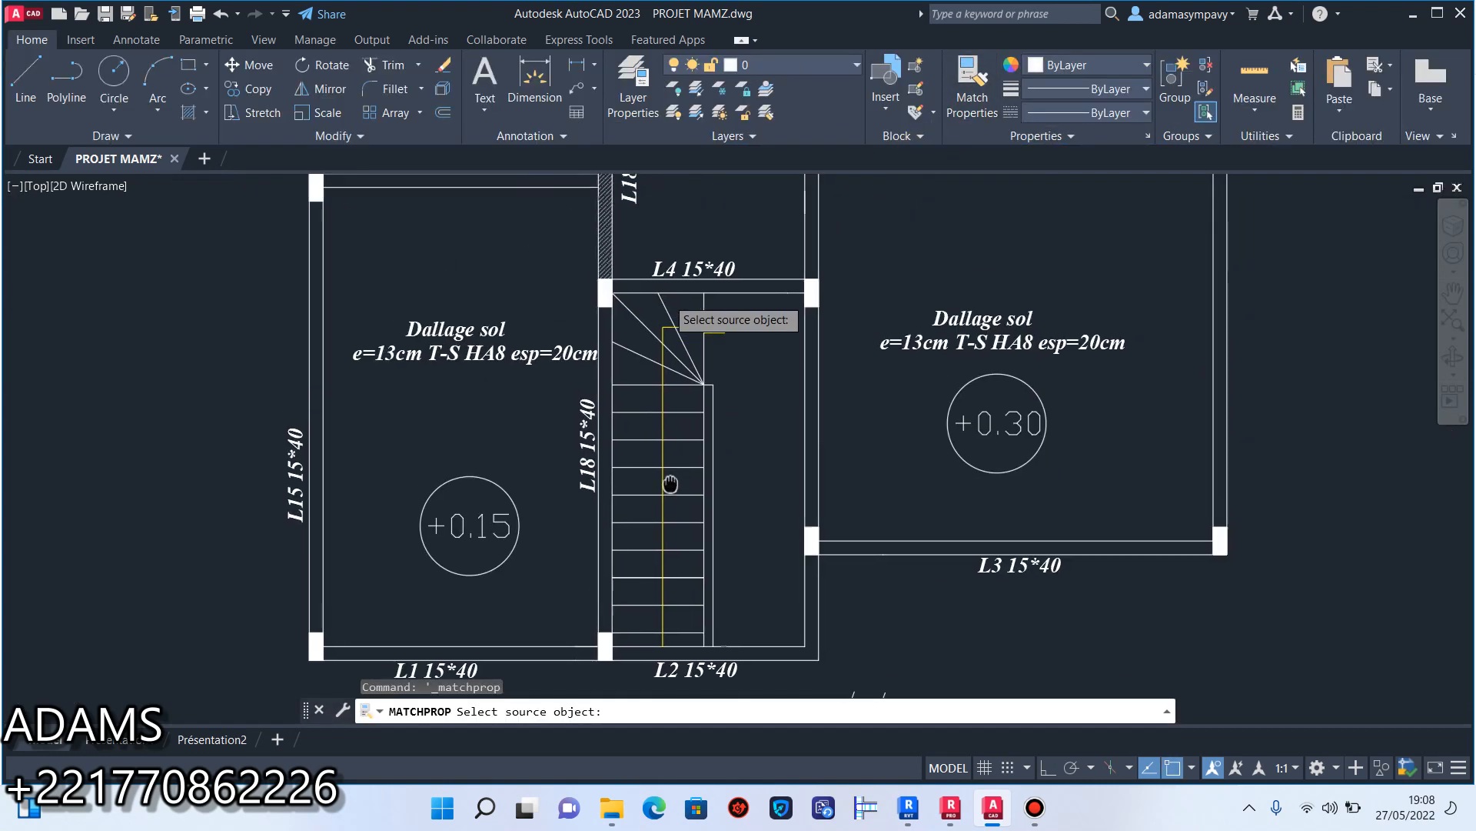
left_click(607, 249)
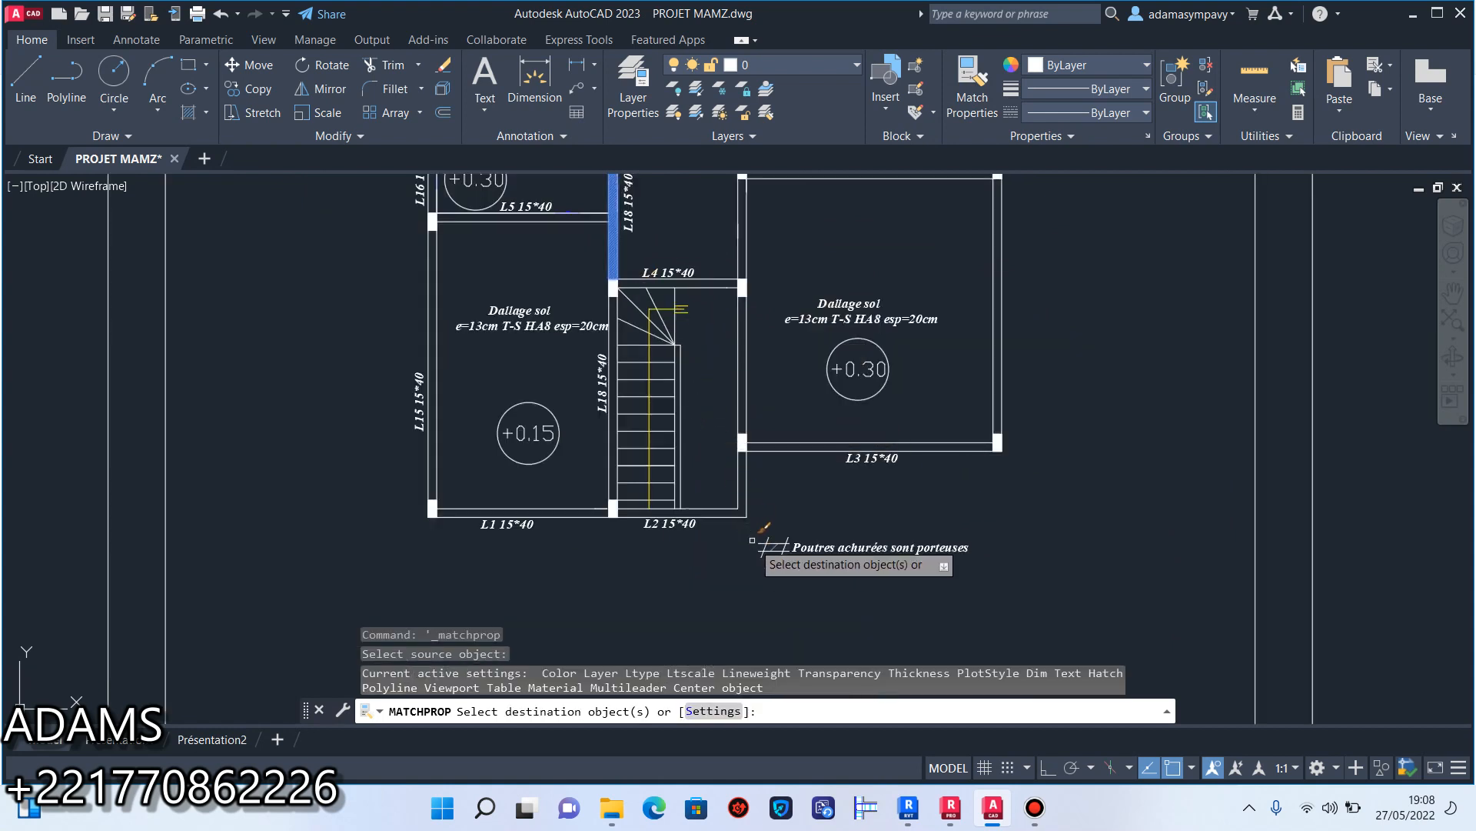
scroll(750, 531, "up", 5)
left_click(876, 490)
left_click(792, 478)
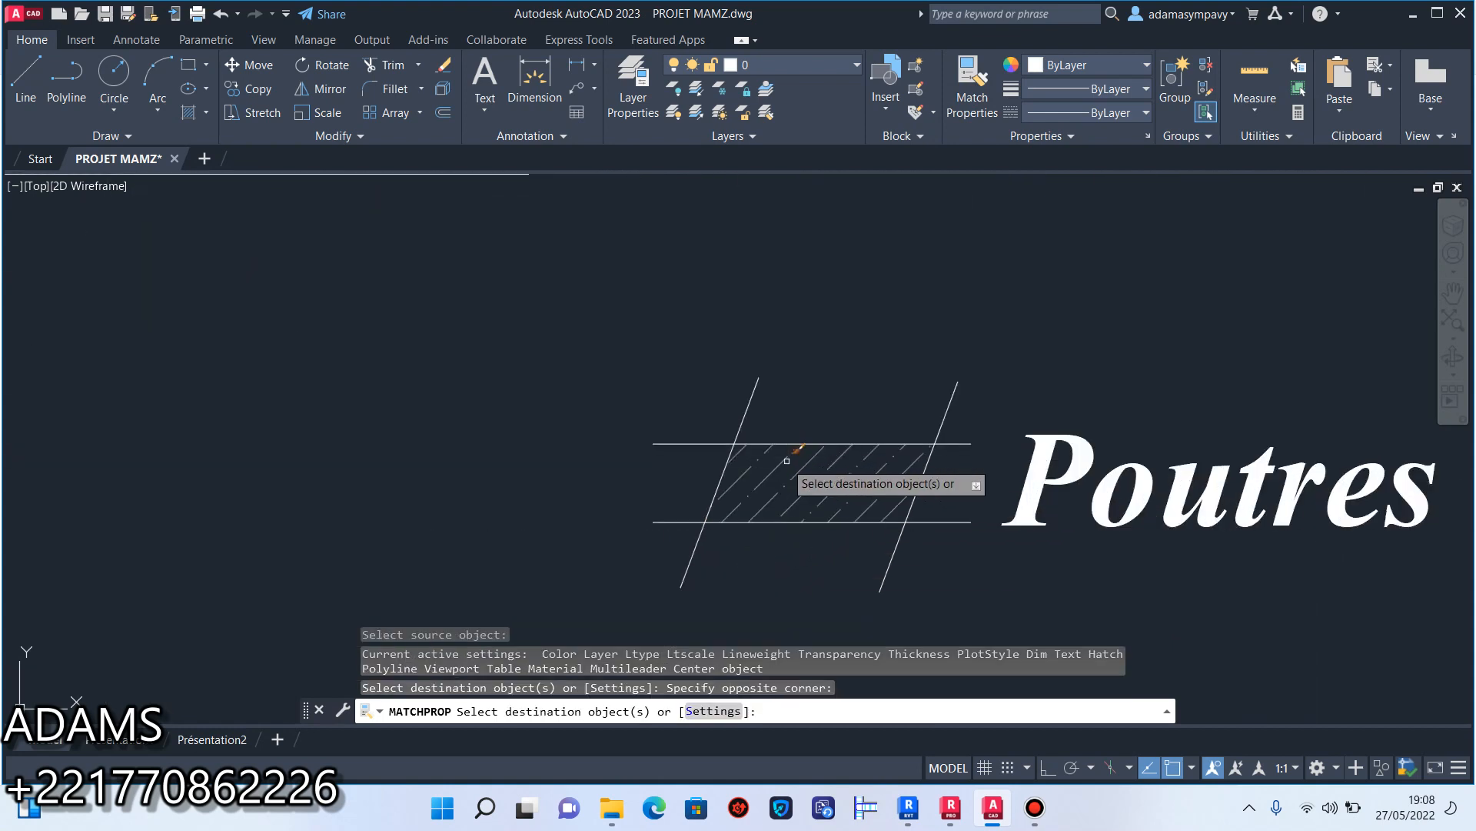
key("Escape")
Review the finished legend symbol and its note, and compare the symbol's hatch with the L18 beam hatch.
scroll(790, 453, "down", 5)
scroll(789, 441, "up", 3)
scroll(849, 392, "down", 3)
middle_click_drag(789, 400, 709, 431)
scroll(708, 431, "down", 2)
middle_click_drag(807, 446, 752, 465)
scroll(680, 454, "up", 6)
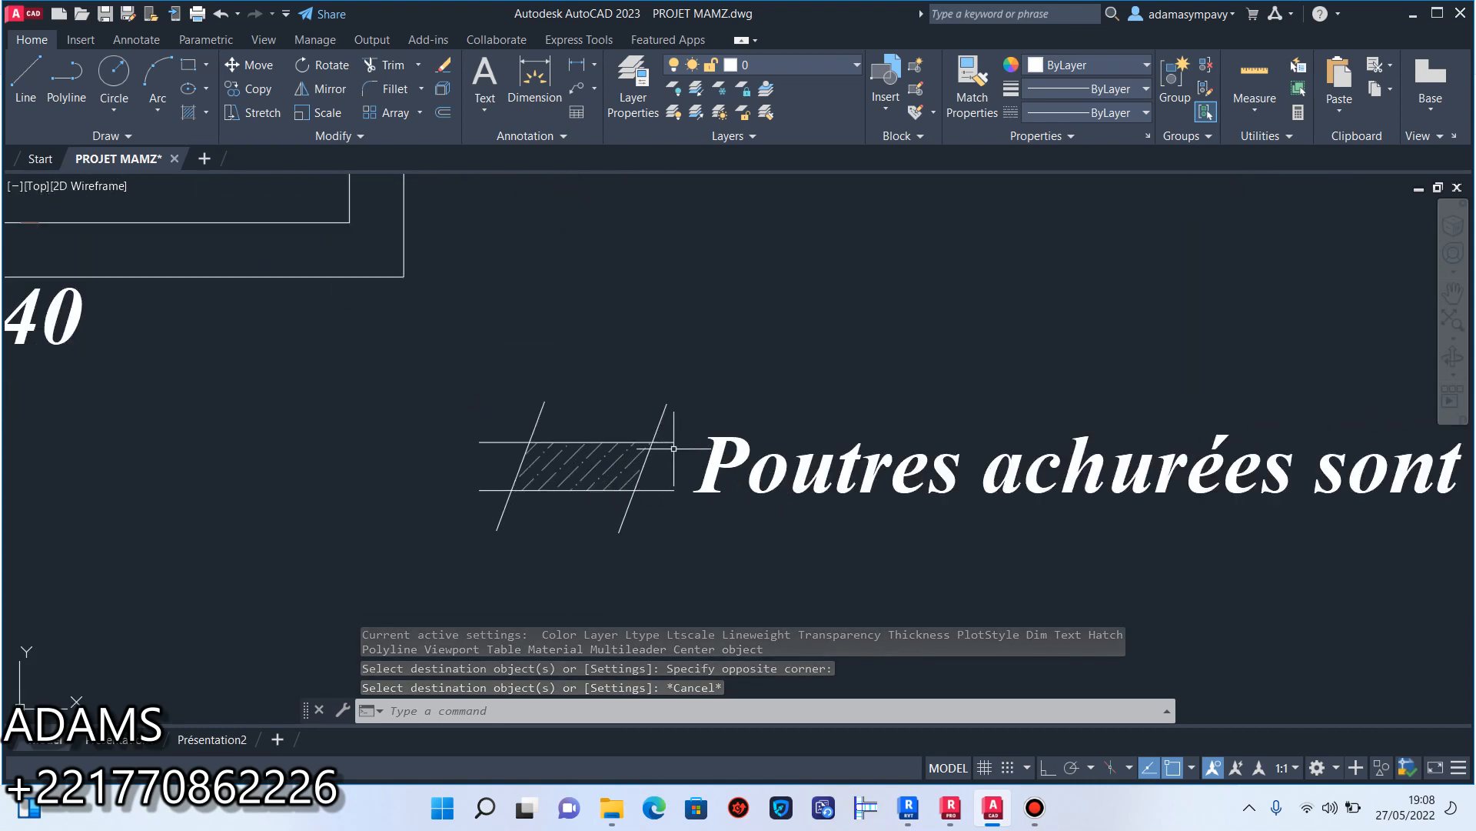
left_click(671, 407)
left_click(626, 392)
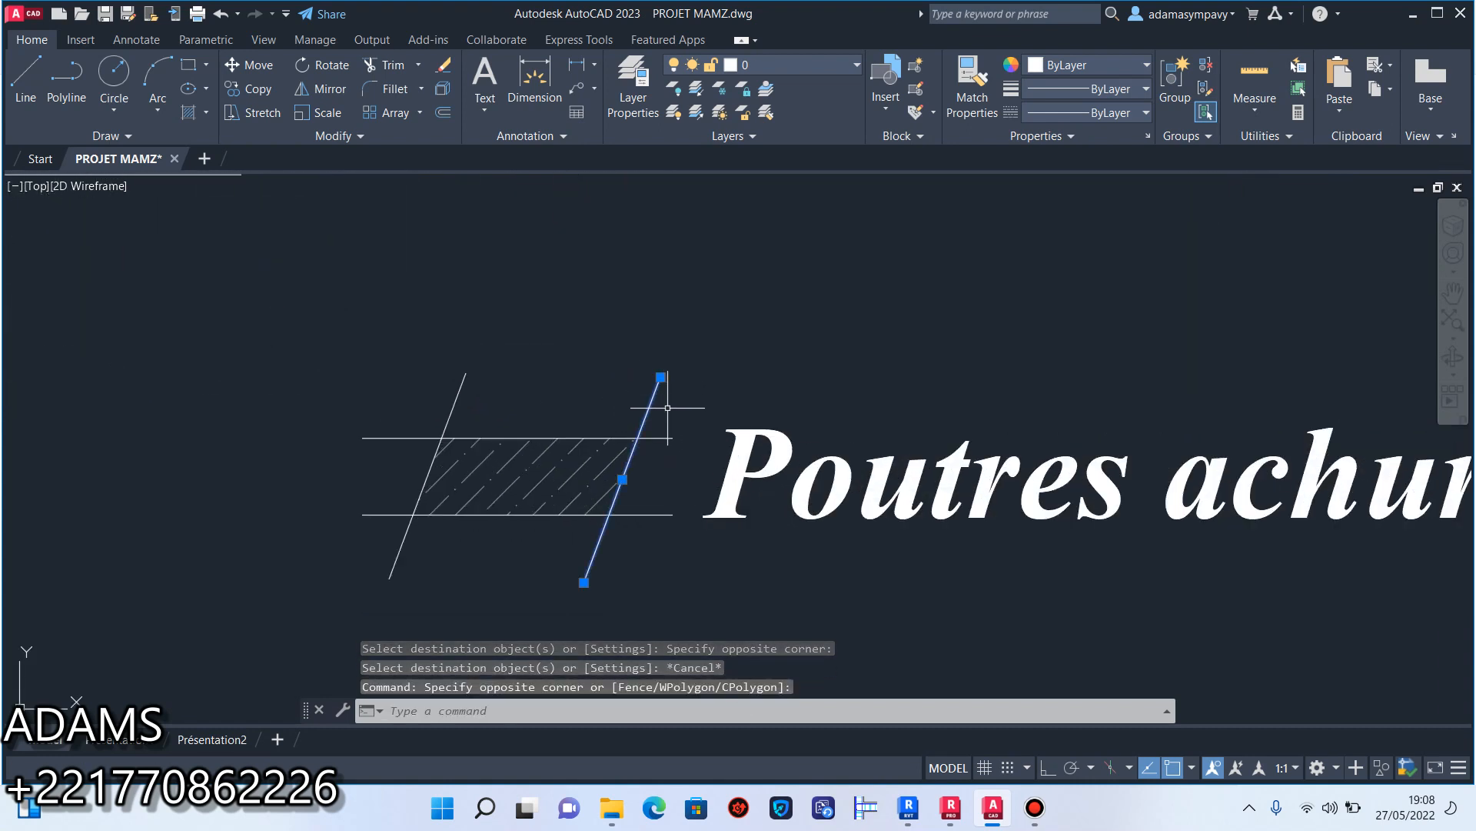
scroll(667, 407, "down", 2)
key("Escape")
scroll(667, 430, "down", 3)
scroll(574, 453, "up", 3)
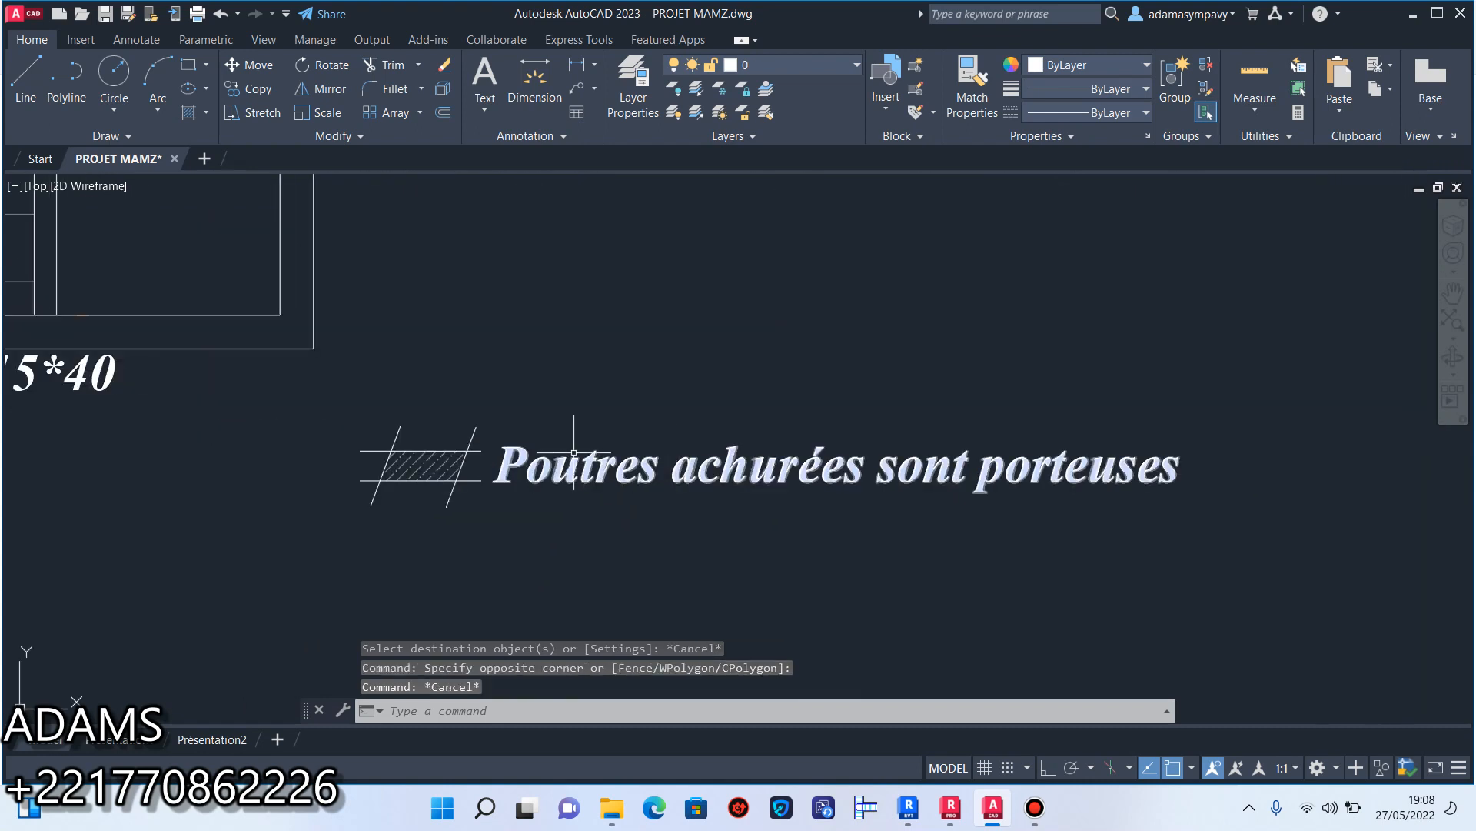
scroll(962, 477, "down", 3)
middle_click_drag(688, 205, 698, 374)
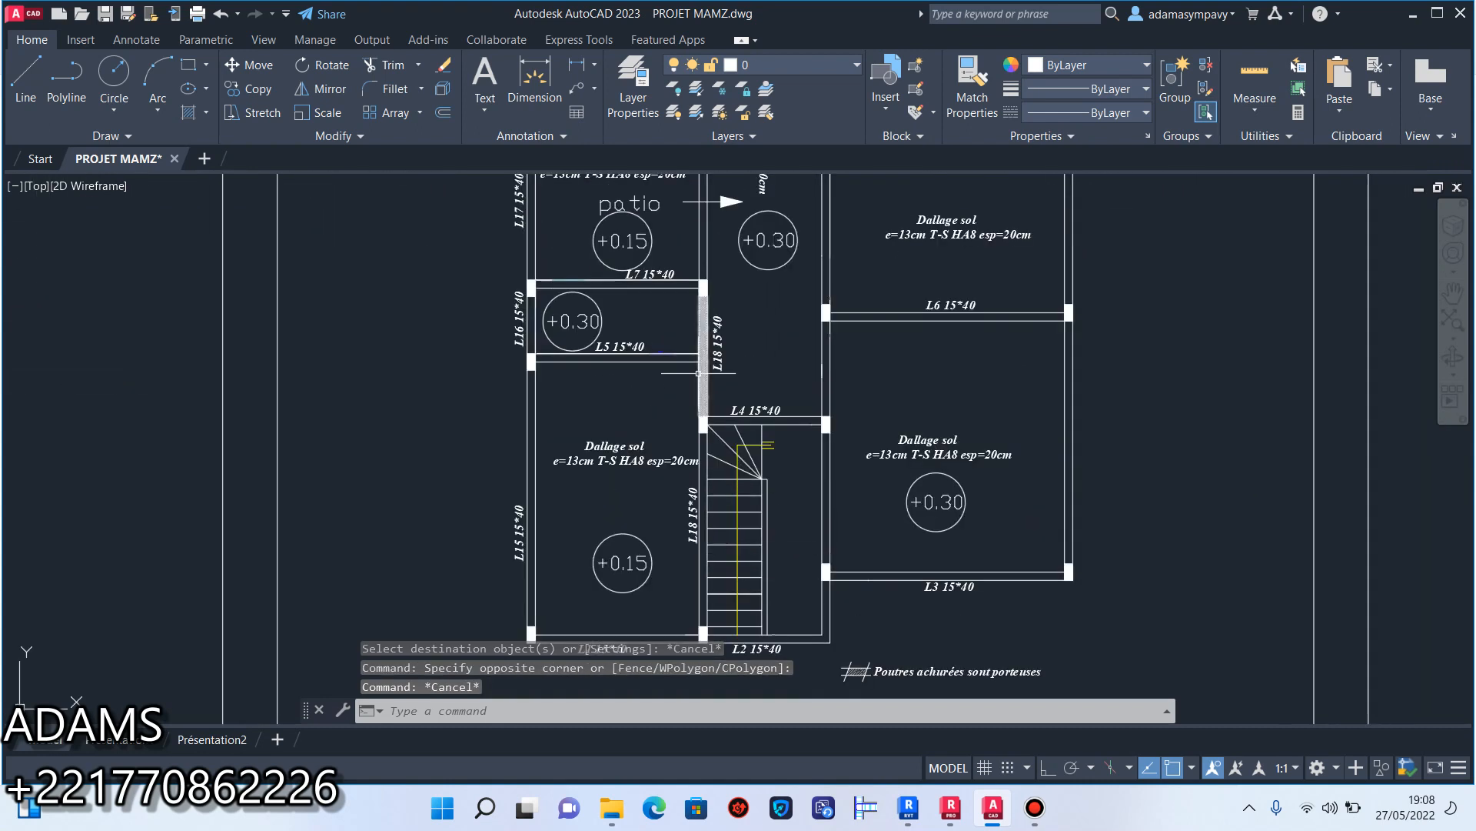
scroll(699, 373, "up", 8)
scroll(714, 327, "down", 6)
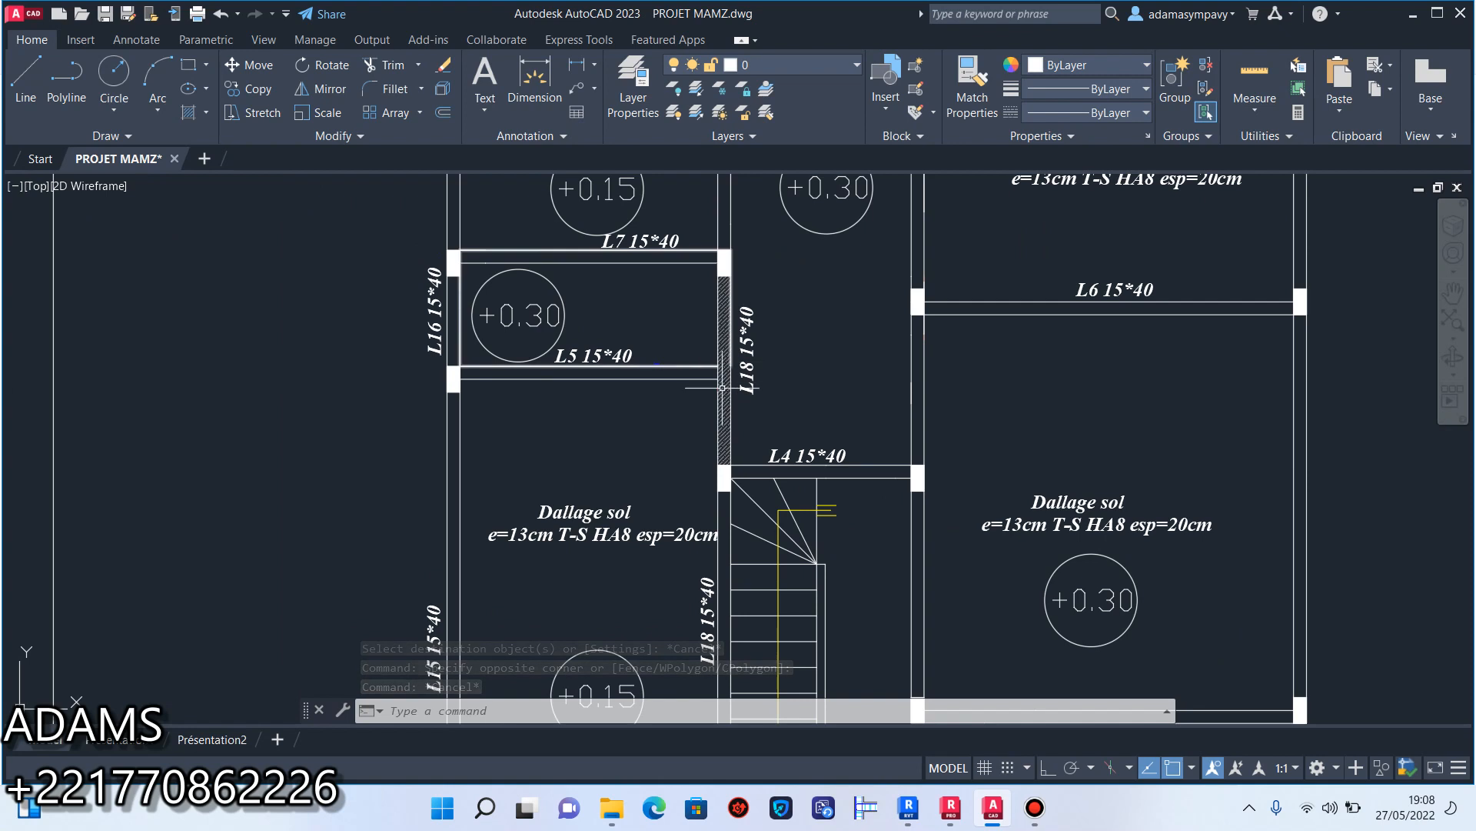
scroll(738, 430, "down", 4)
scroll(767, 462, "up", 4)
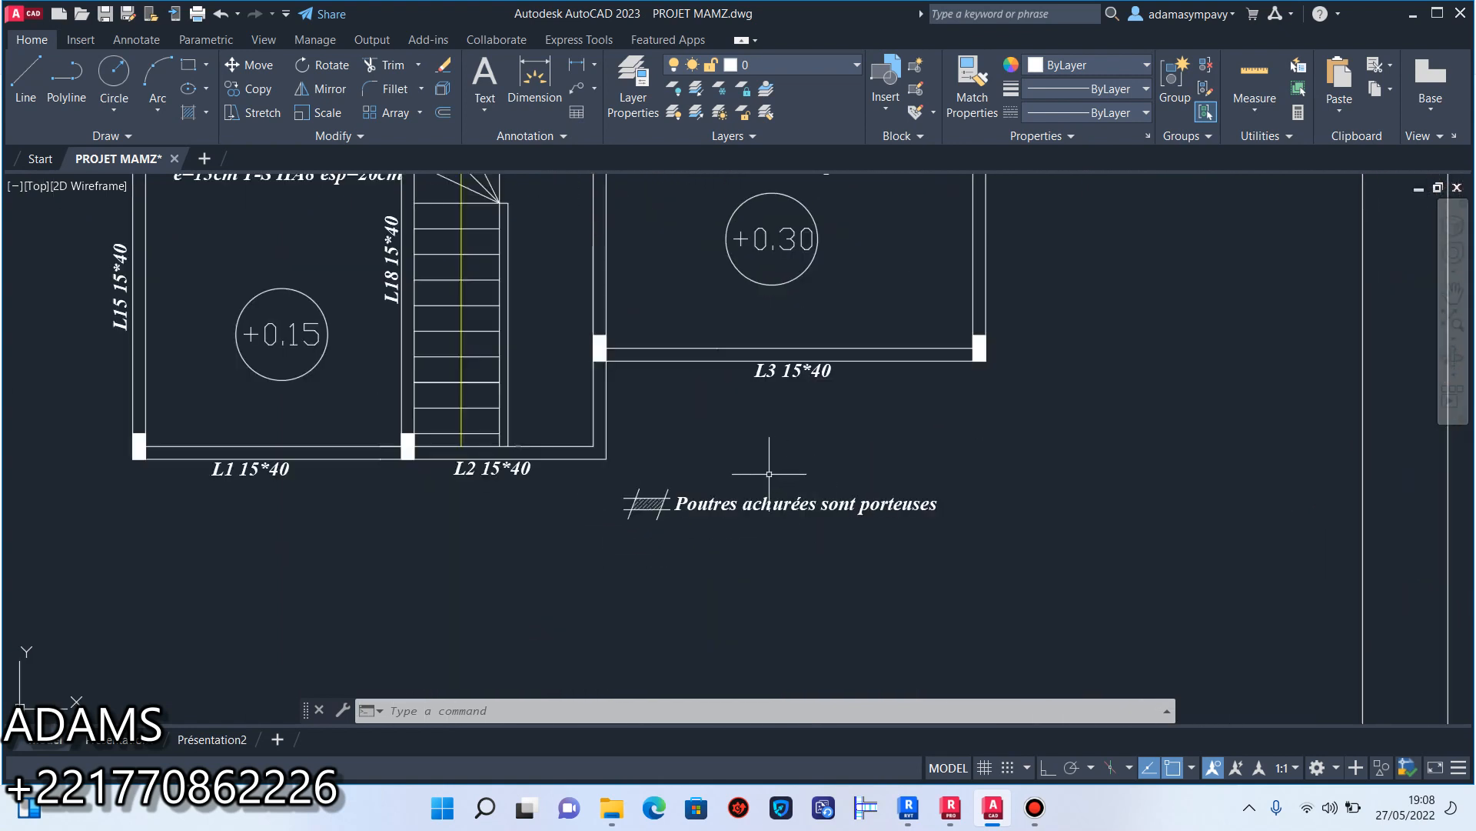
Review the finished beam plan, checking the legend note, the slab notes and level marks, and the hatched L18 beam.
scroll(761, 475, "down", 4)
scroll(761, 474, "up", 6)
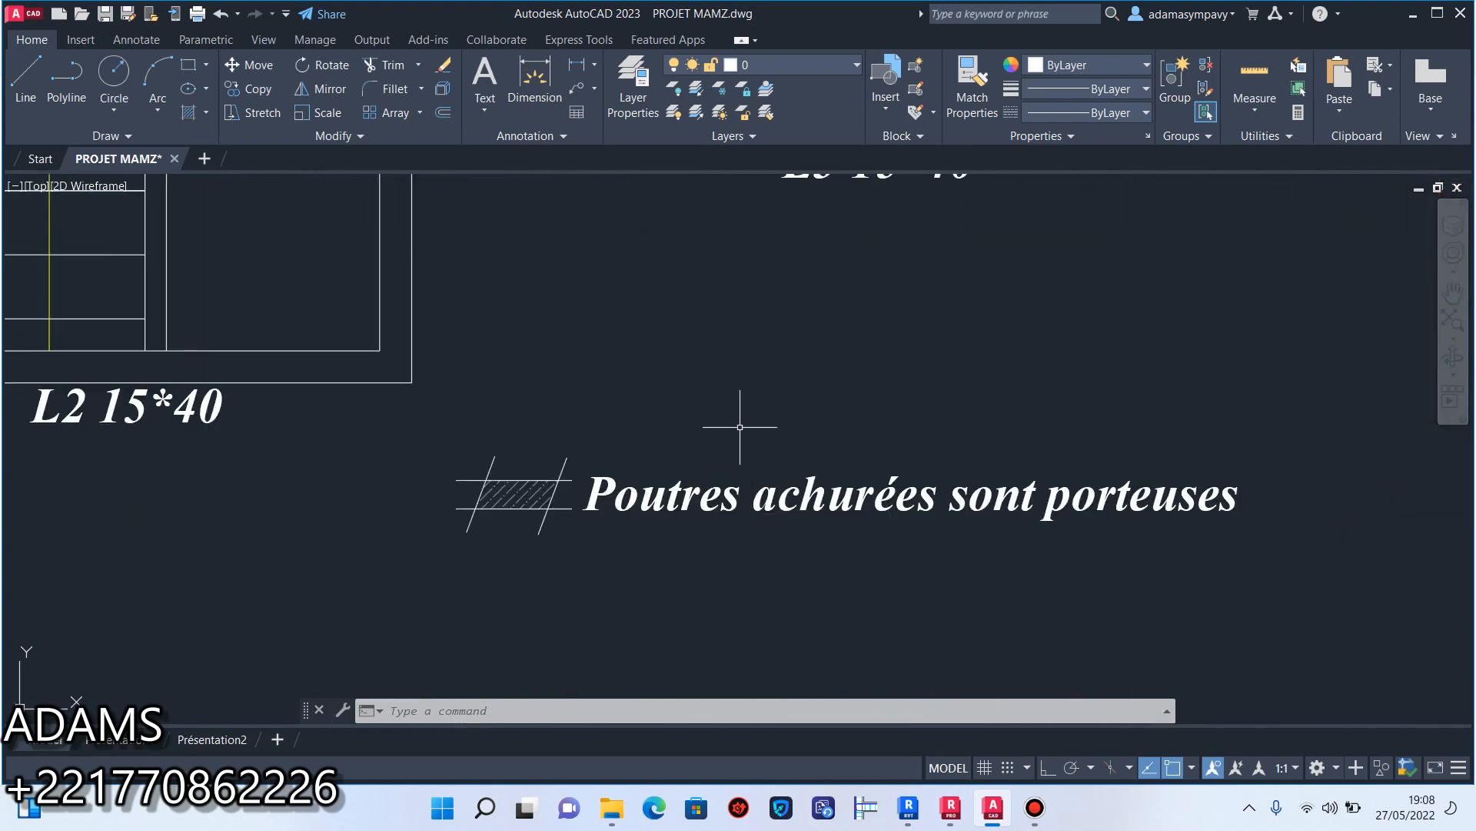
scroll(741, 423, "down", 4)
middle_click_drag(711, 501, 707, 578)
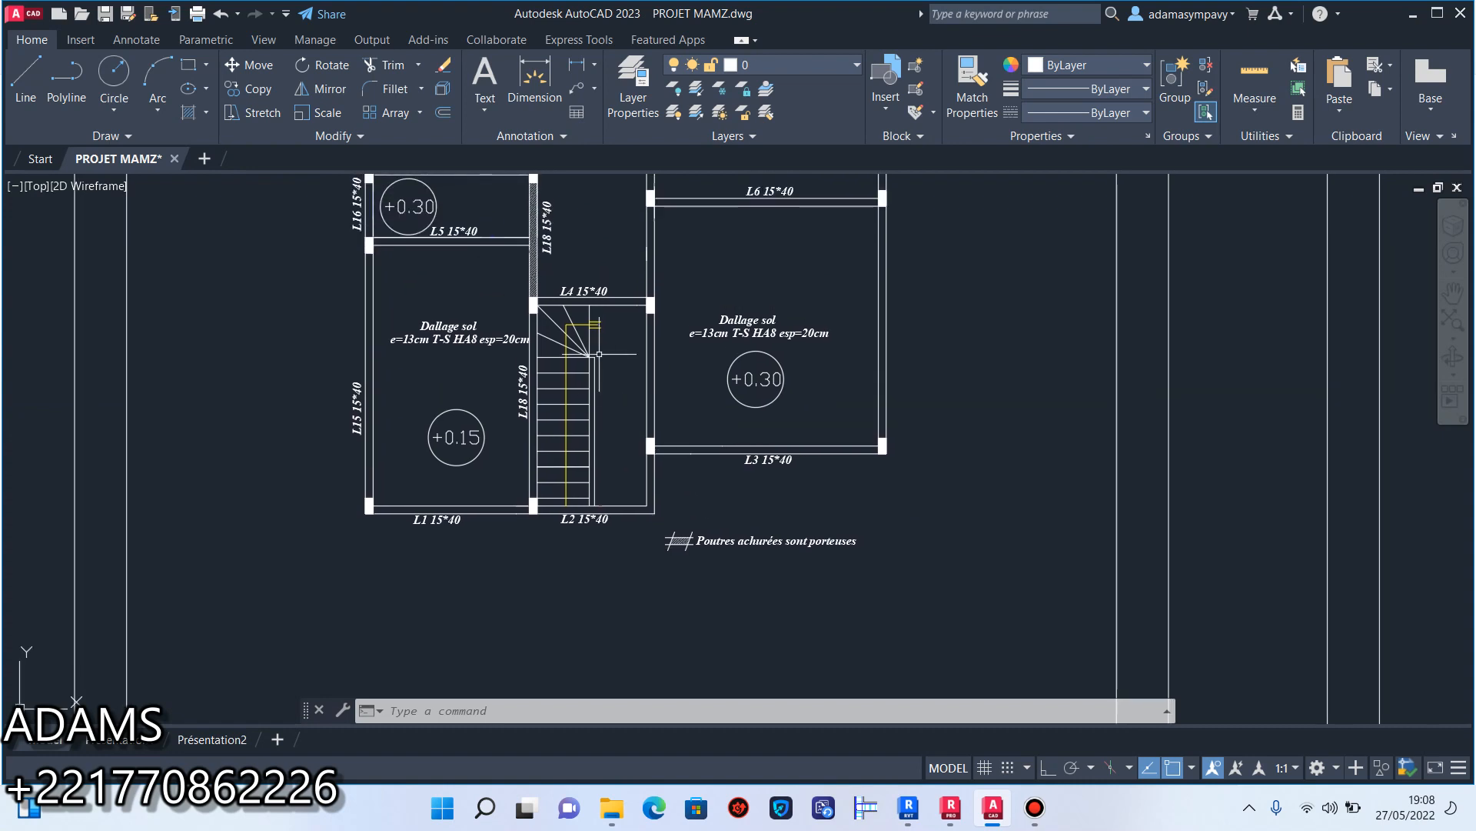
scroll(599, 489, "down", 2)
middle_click_drag(589, 390, 586, 420)
scroll(592, 354, "up", 2)
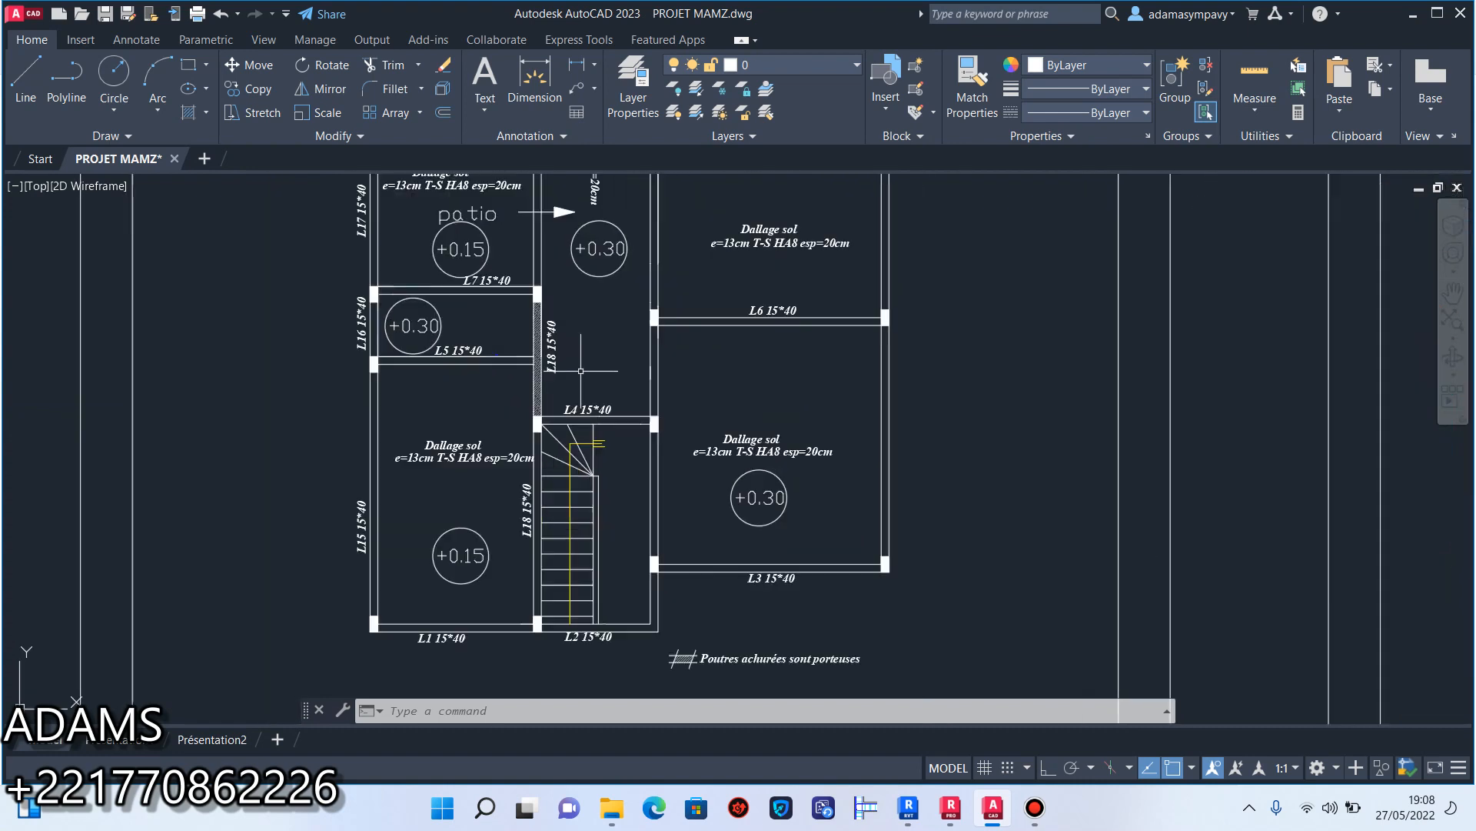
middle_click_drag(590, 337, 582, 471)
scroll(580, 476, "up", 2)
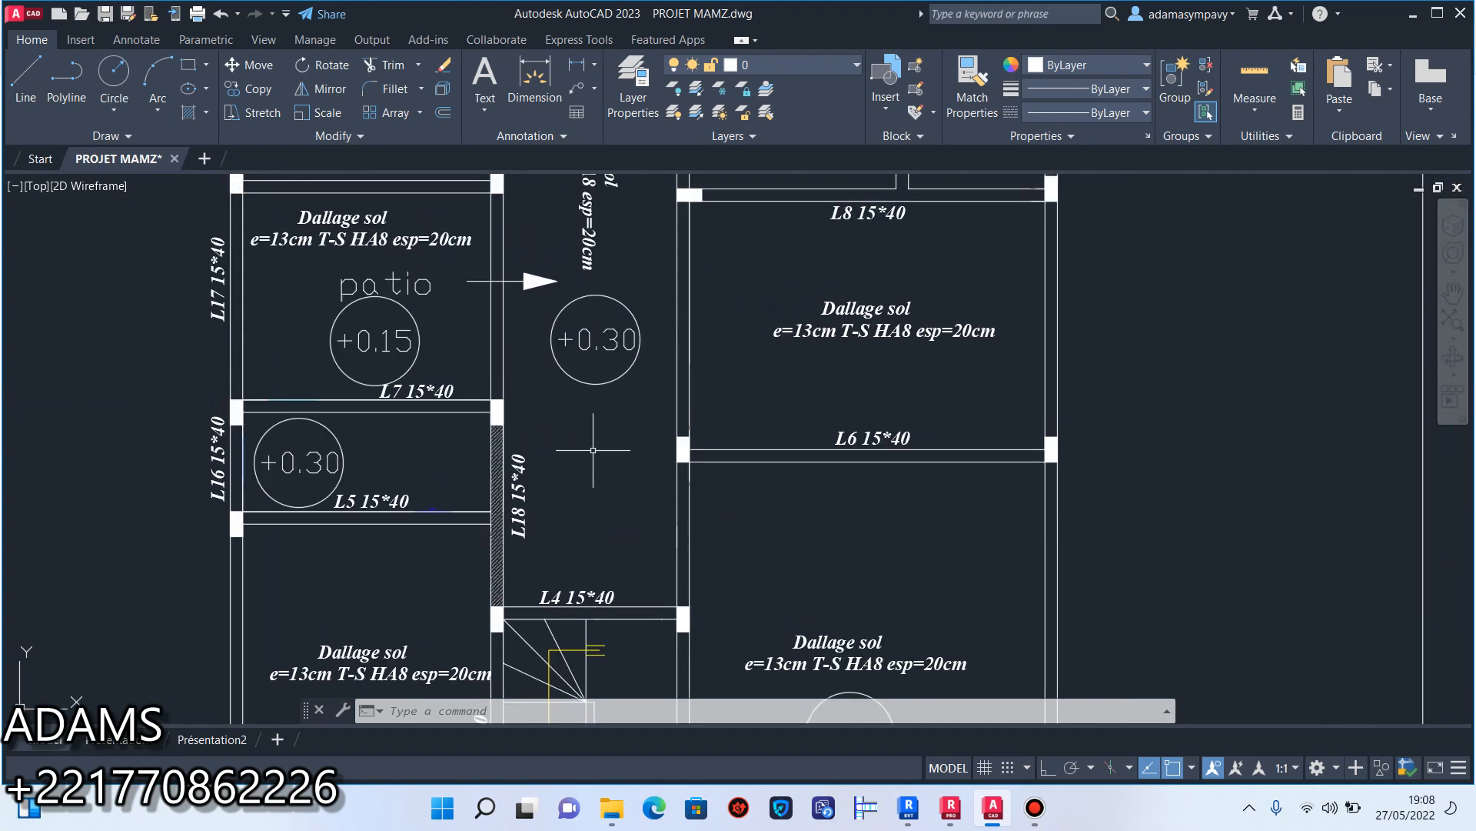
scroll(593, 450, "down", 2)
middle_click_drag(604, 464, 614, 509)
scroll(540, 338, "up", 6)
Select all texts similar to the vertical slab note in the corridor with SELECTSIMILAR, and clear the selection.
scroll(542, 343, "down", 4)
middle_click_drag(542, 343, 588, 446)
scroll(683, 392, "up", 3)
left_click(697, 420)
left_click(576, 314)
type("SE")
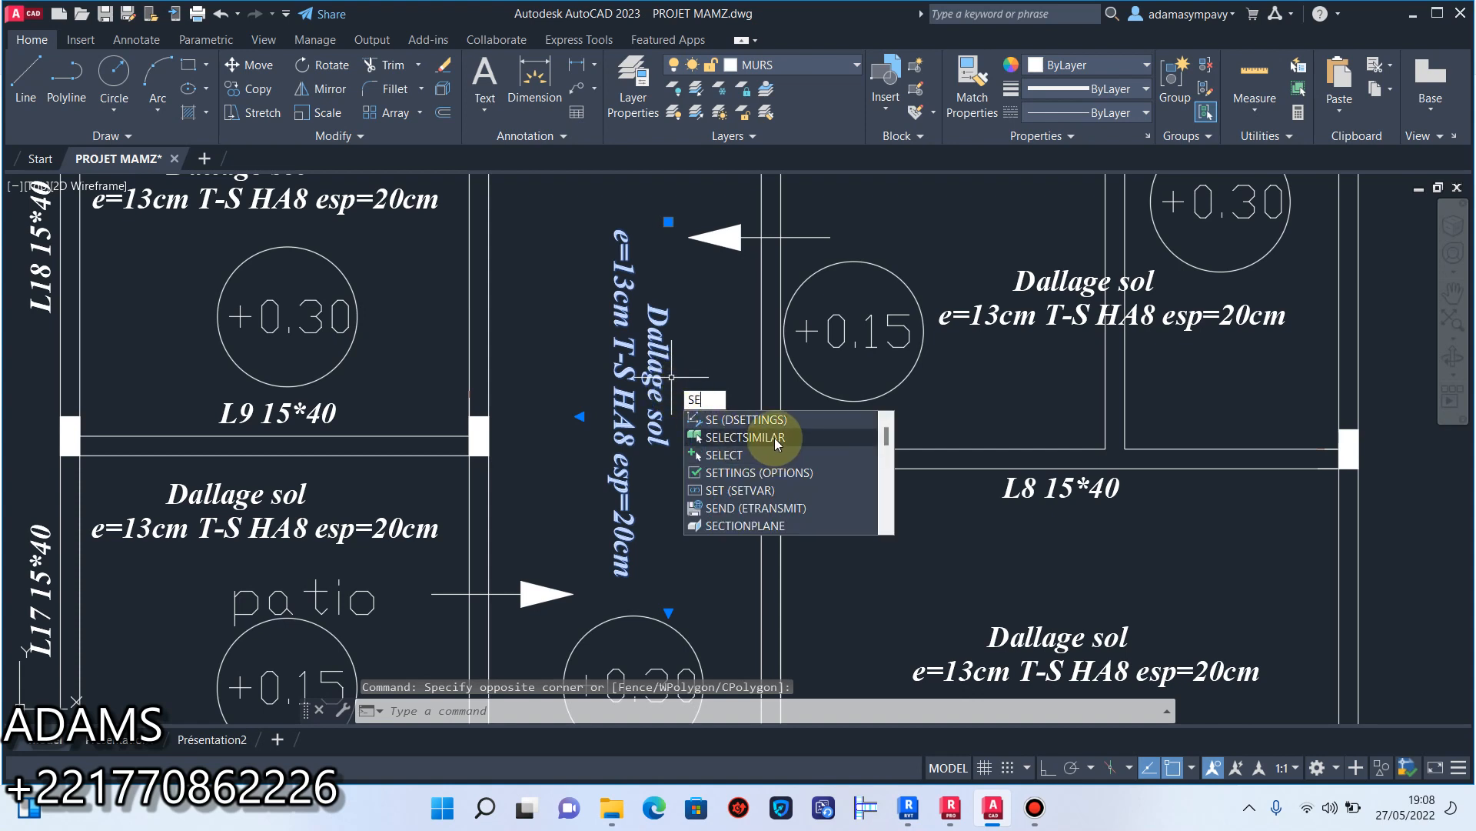
left_click(774, 437)
scroll(649, 441, "down", 5)
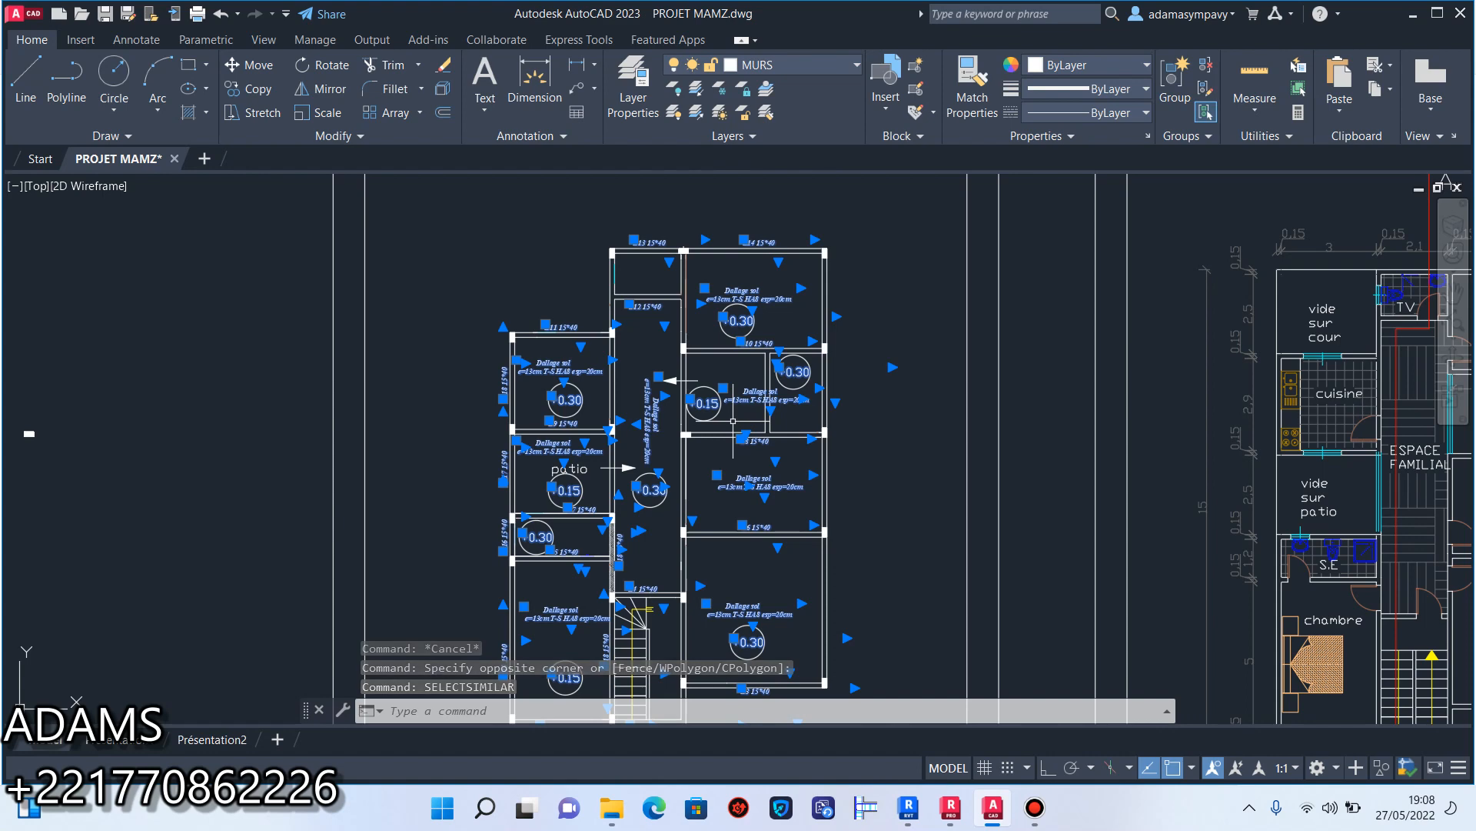
key("Escape")
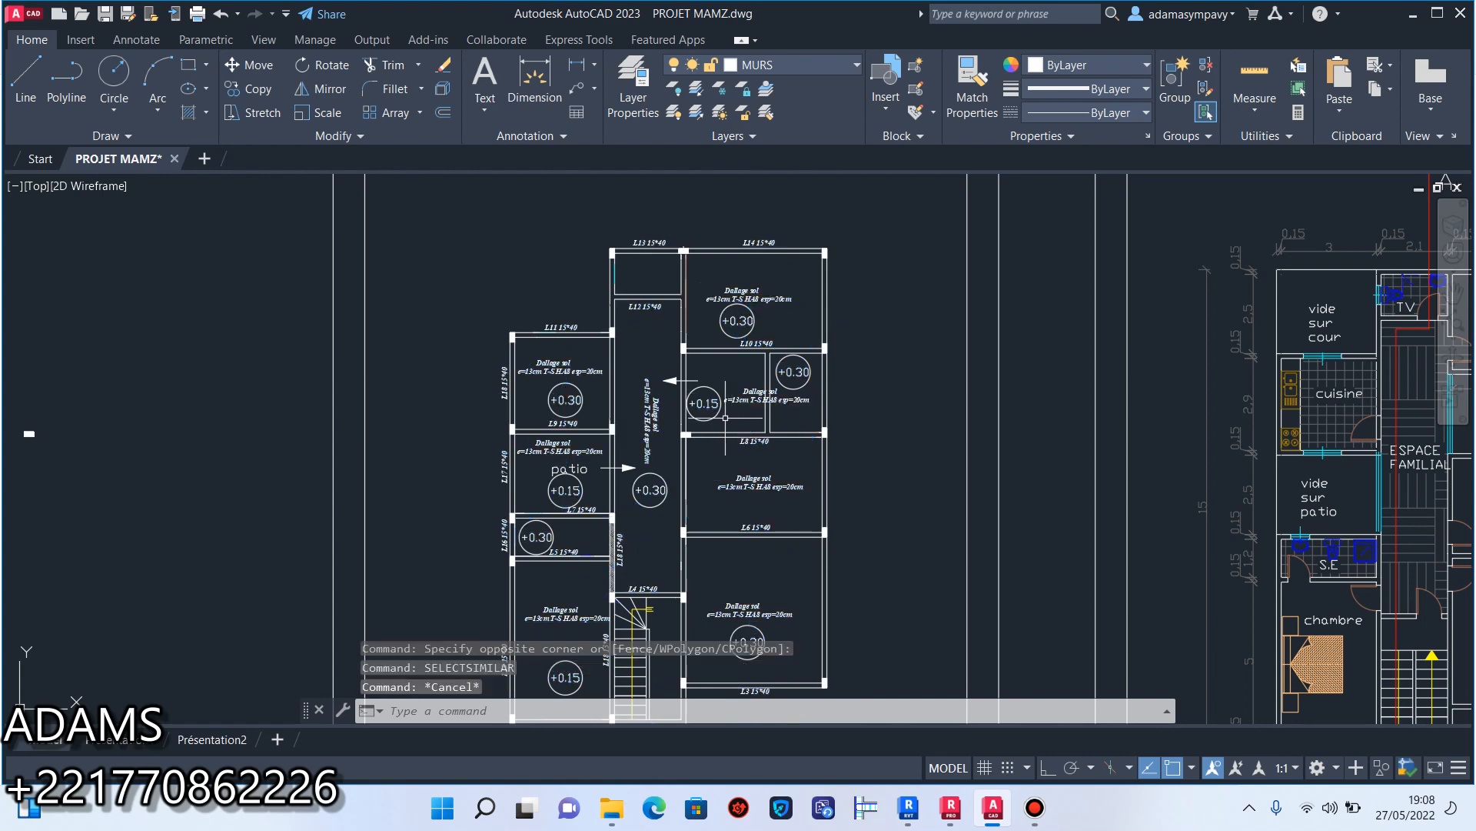
Use SELECTSIMILAR on the circle around the +0.15 level mark beside the stairs to pick all matching circles, and deselect them.
scroll(658, 416, "up", 7)
scroll(658, 416, "down", 3)
scroll(658, 416, "down", 5)
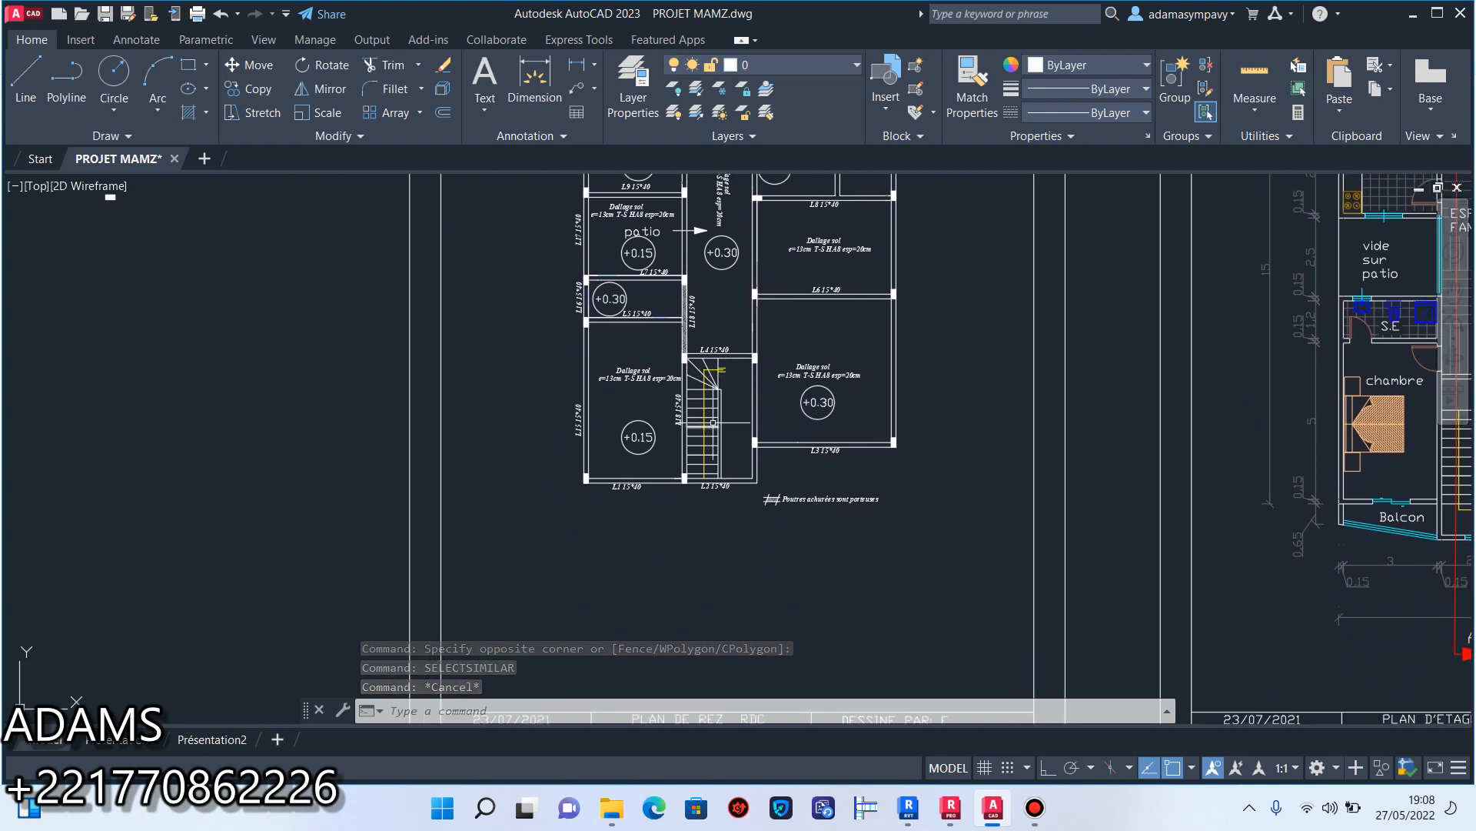
scroll(650, 370, "up", 2)
middle_click_drag(648, 468, 636, 408)
scroll(637, 407, "up", 4)
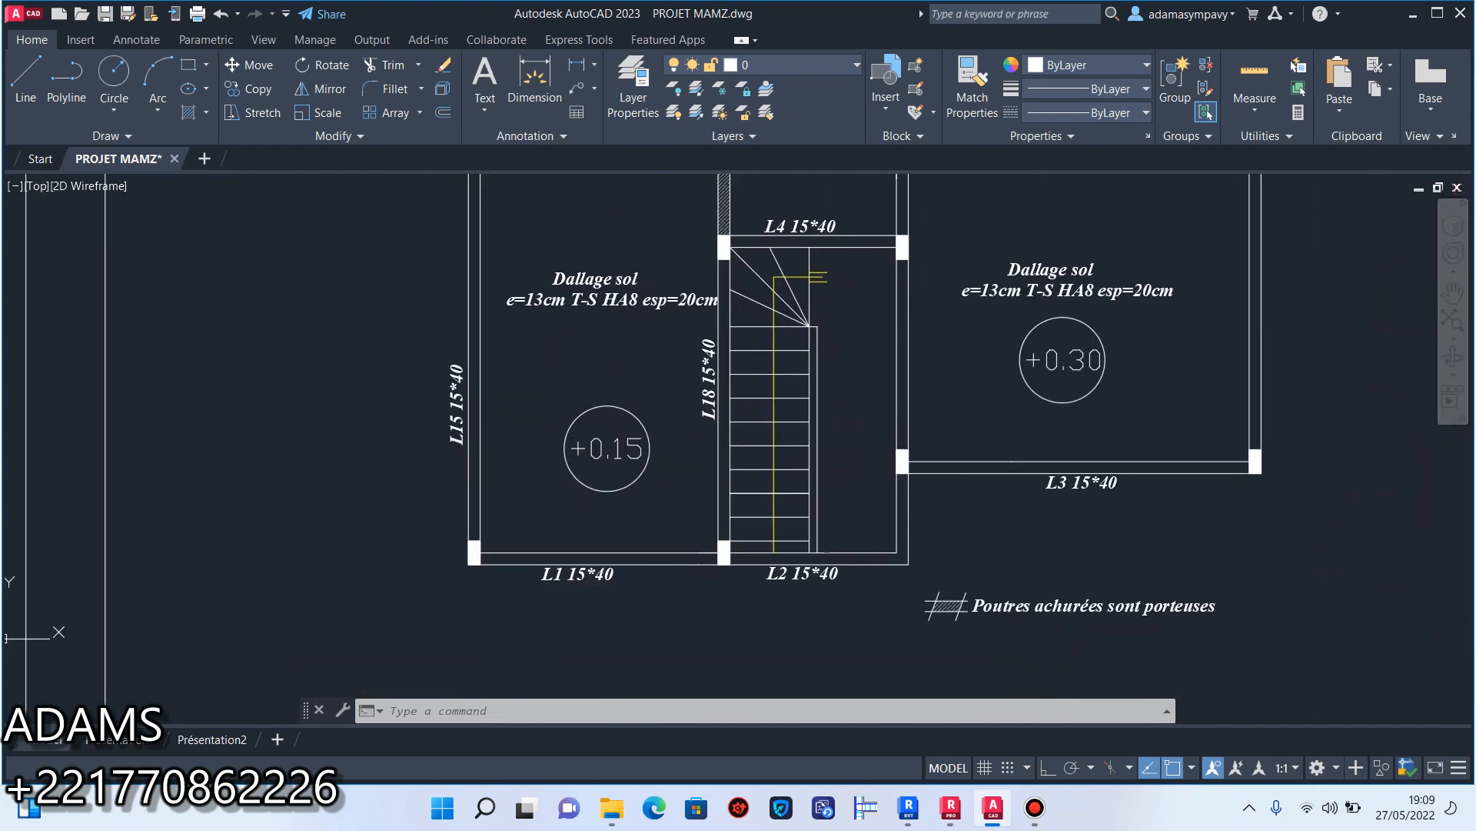
left_click(667, 398)
left_click(580, 432)
type("SE")
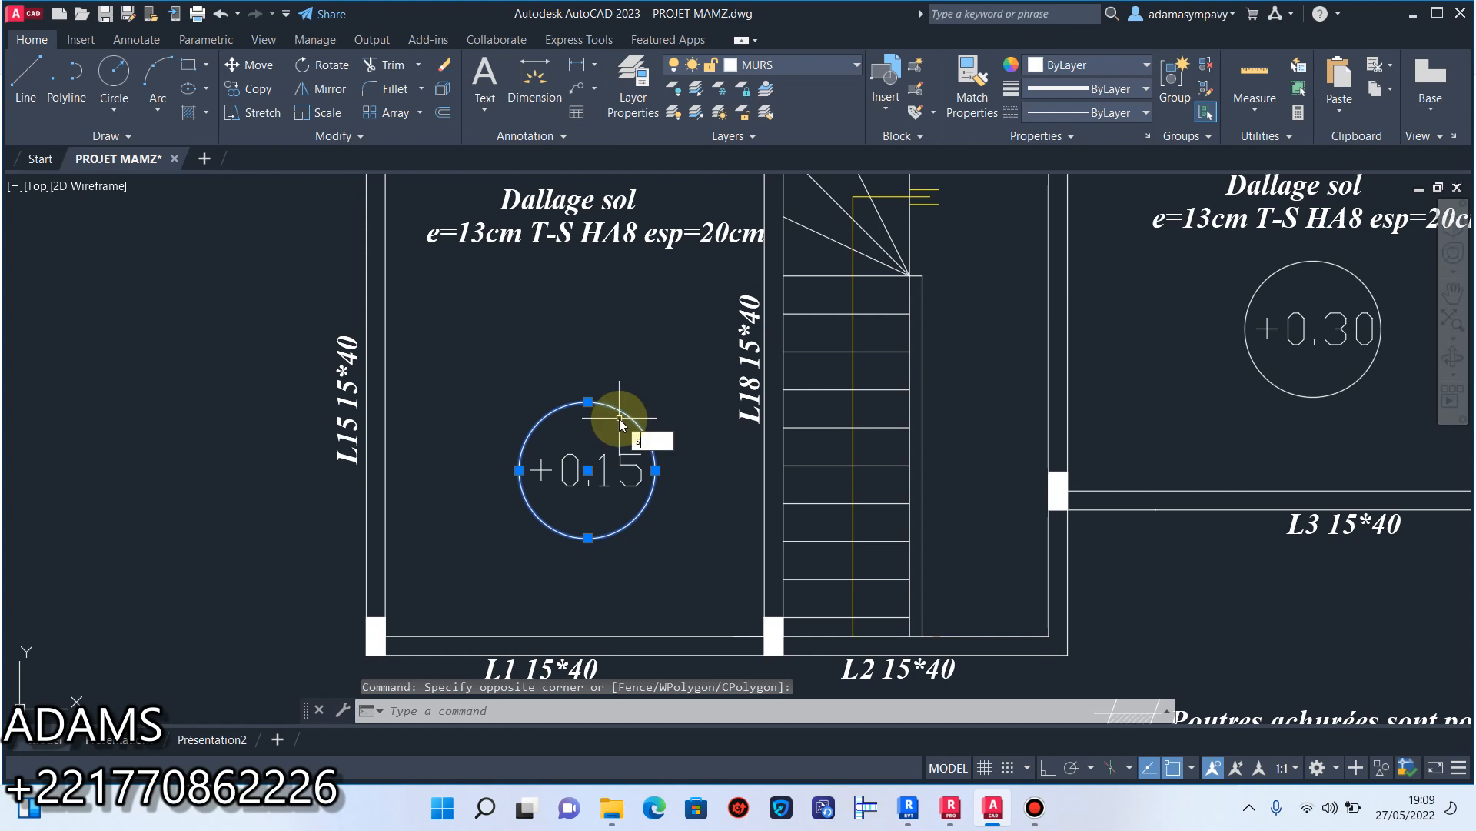
left_click(709, 480)
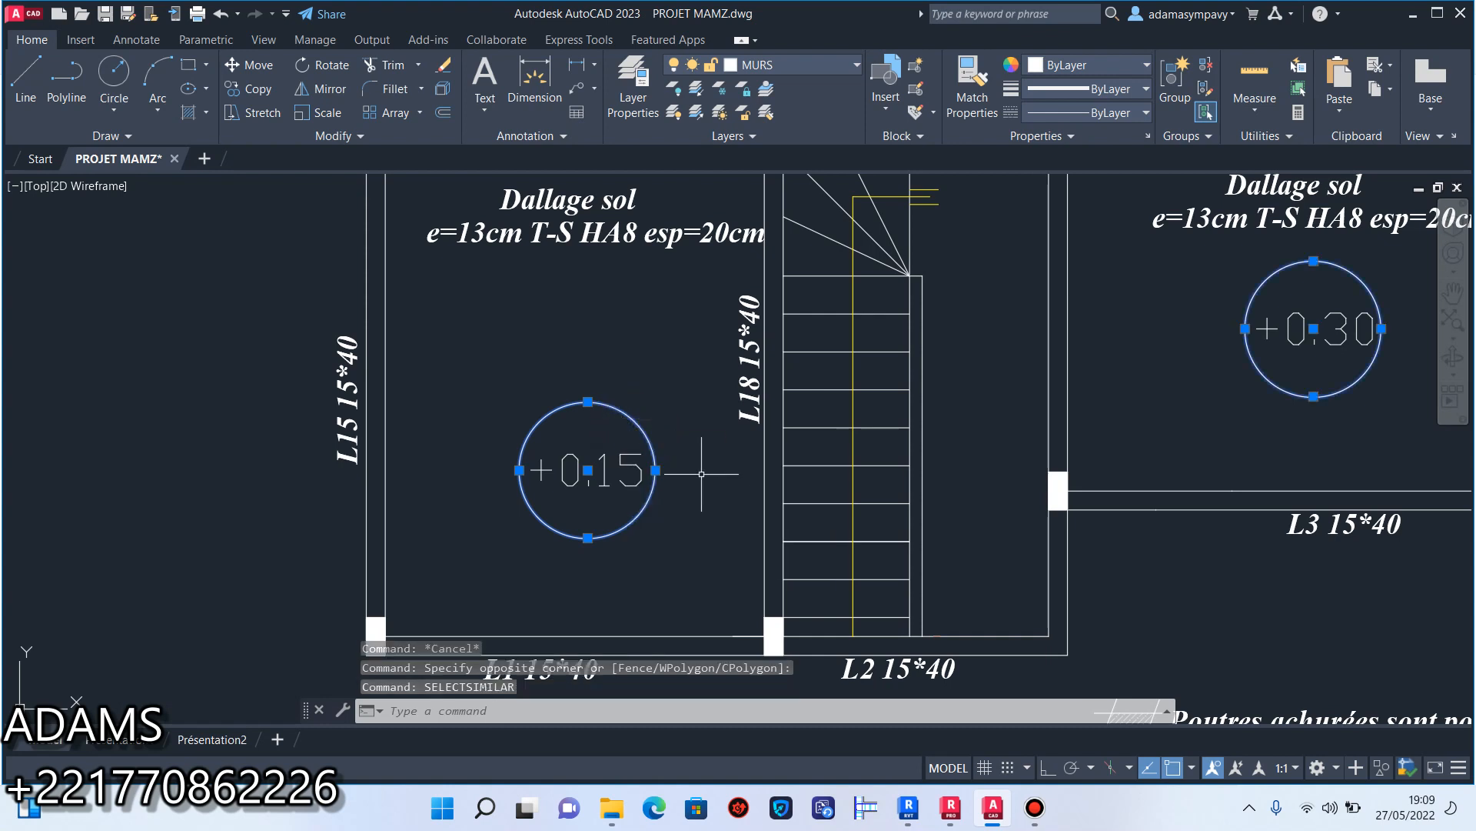
scroll(615, 431, "down", 5)
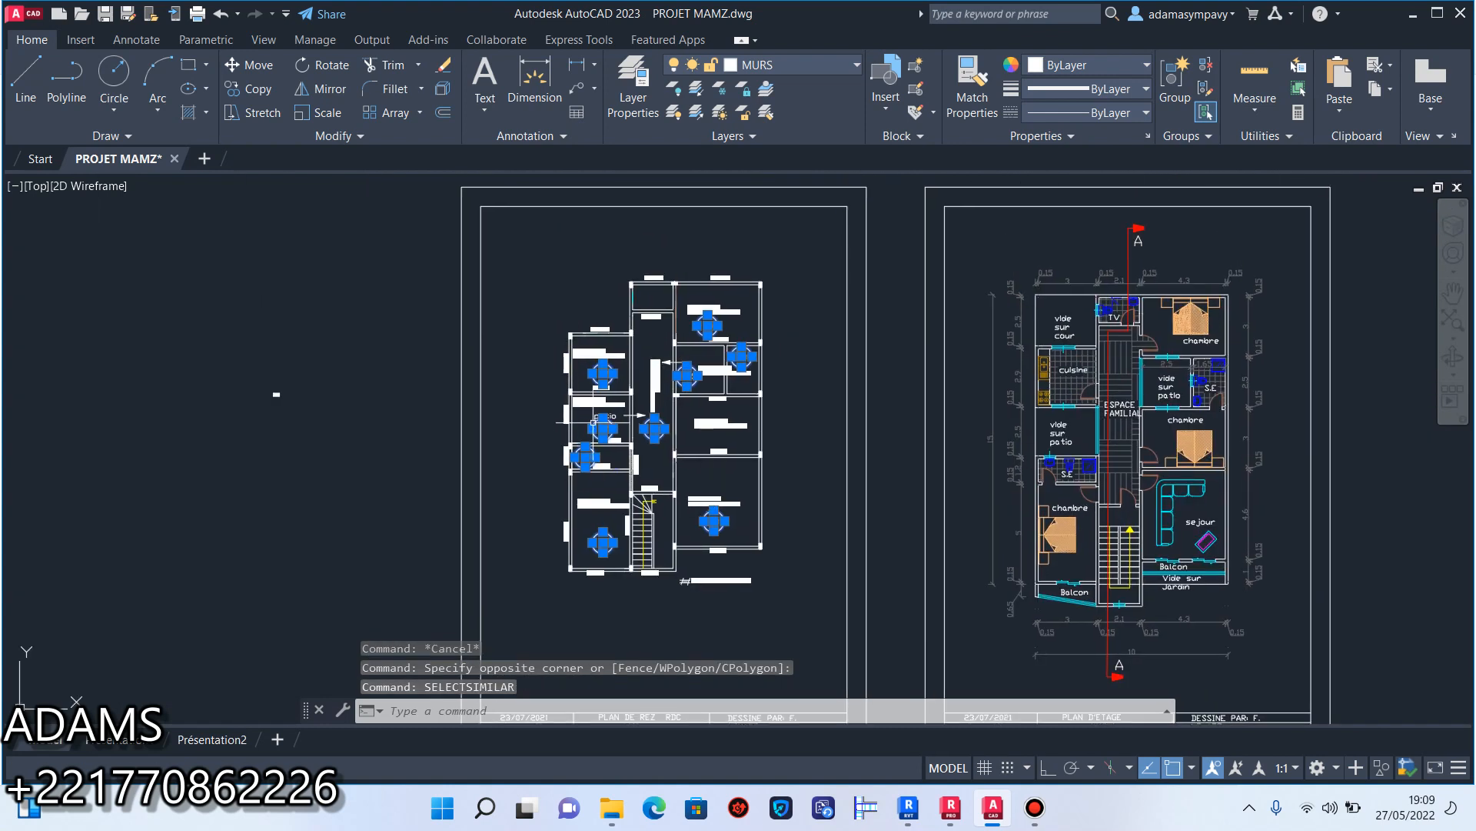
key("Escape")
key("Escape")
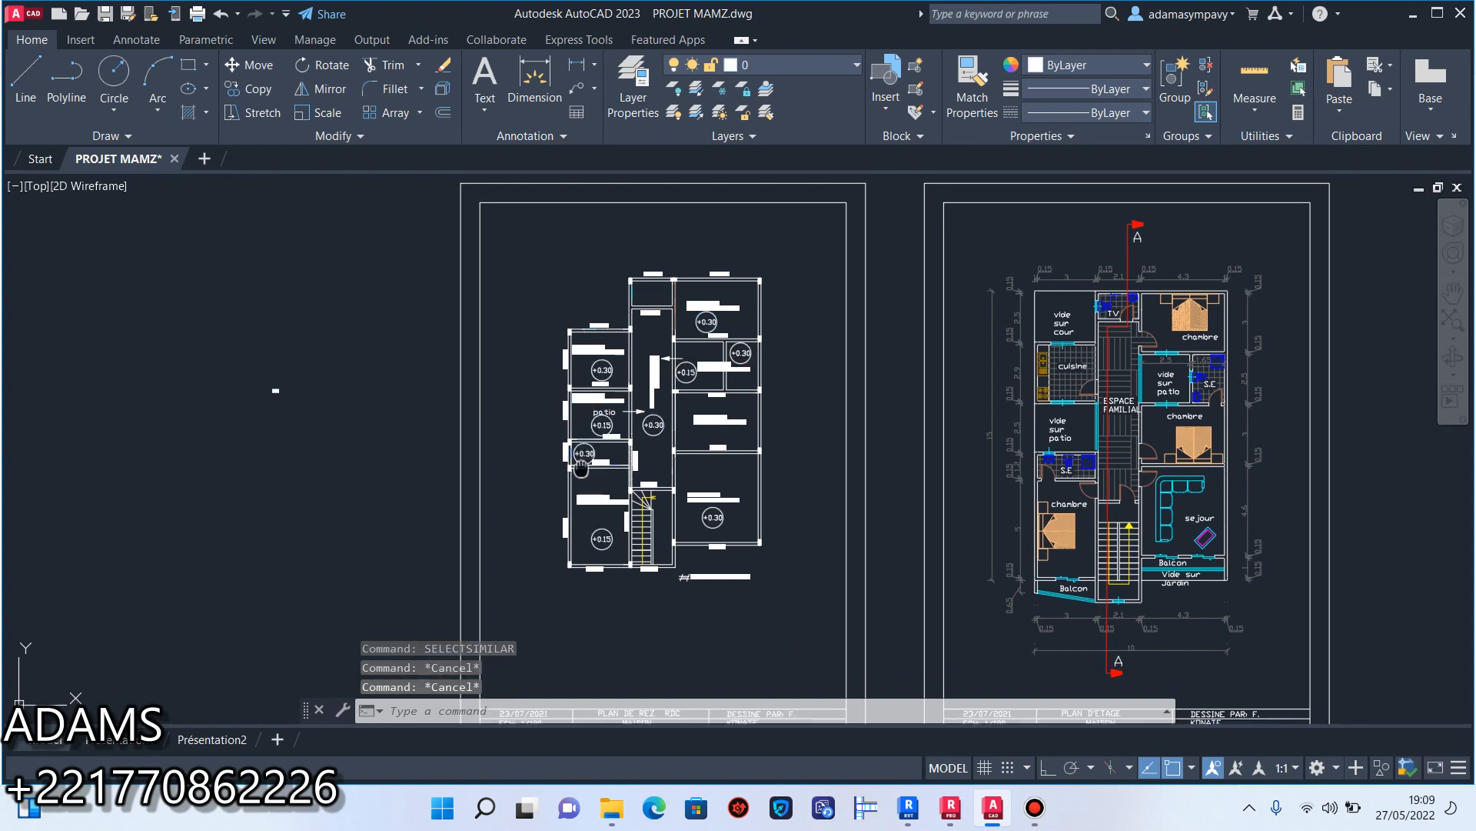
Repeat the similar-object selection from the +0.15 level circle between beams L15 and L18, and clear it.
scroll(625, 577, "up", 4)
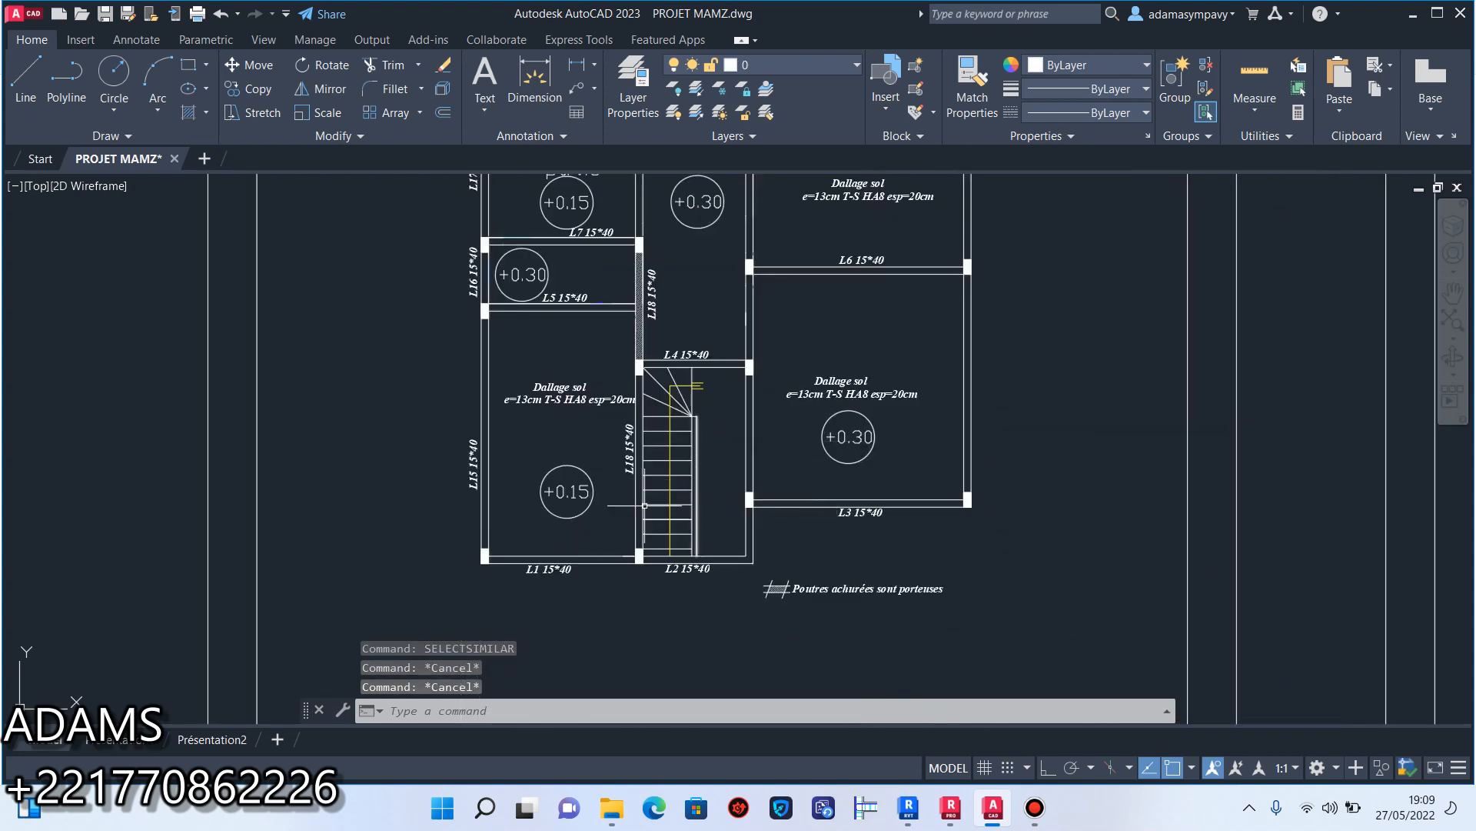
scroll(555, 513, "up", 4)
left_click(656, 533)
left_click(604, 500)
type("SE")
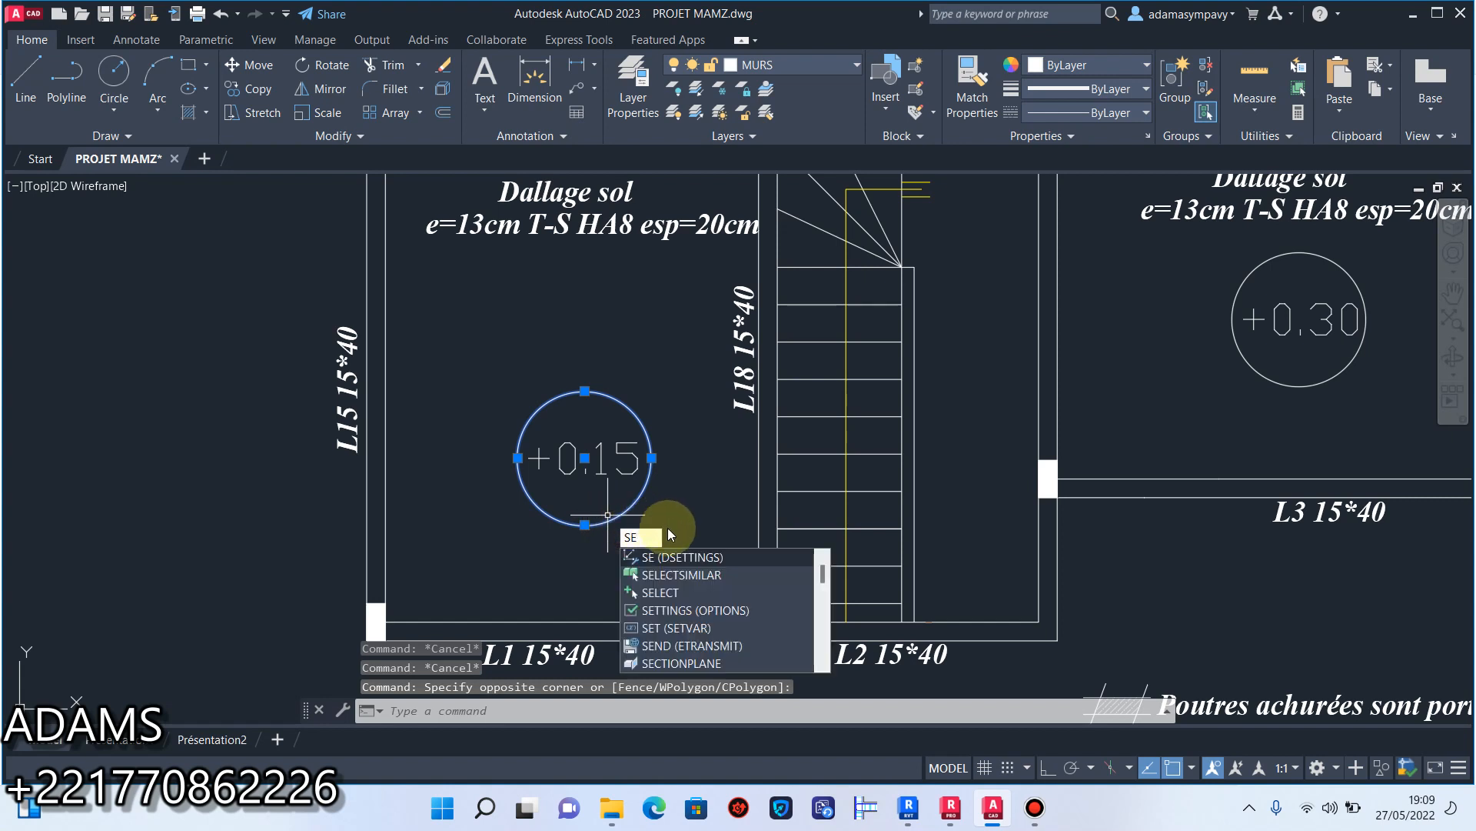
left_click(698, 576)
scroll(698, 577, "down", 8)
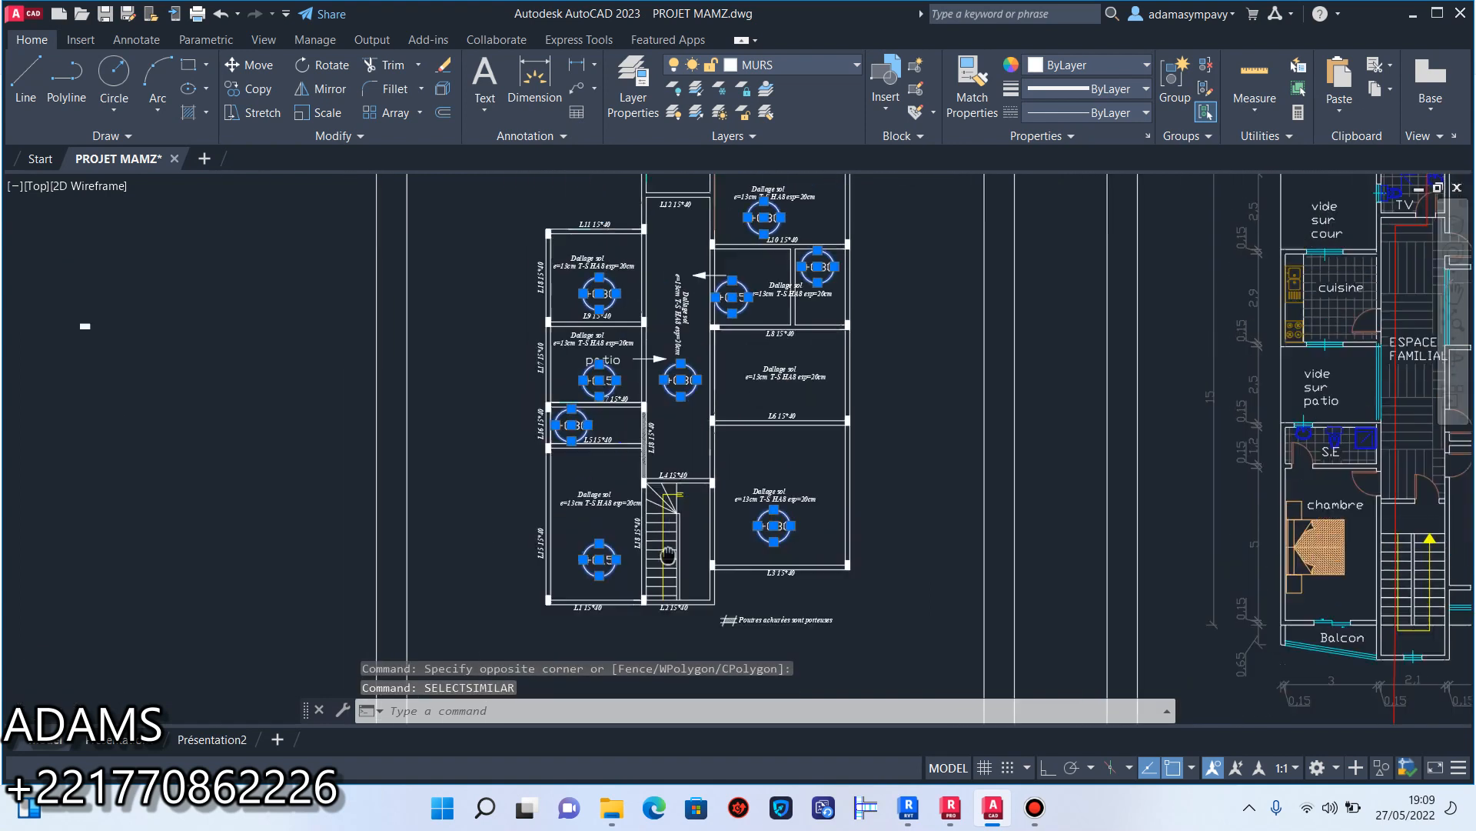
key("Escape")
Save the drawing.
scroll(651, 531, "up", 7)
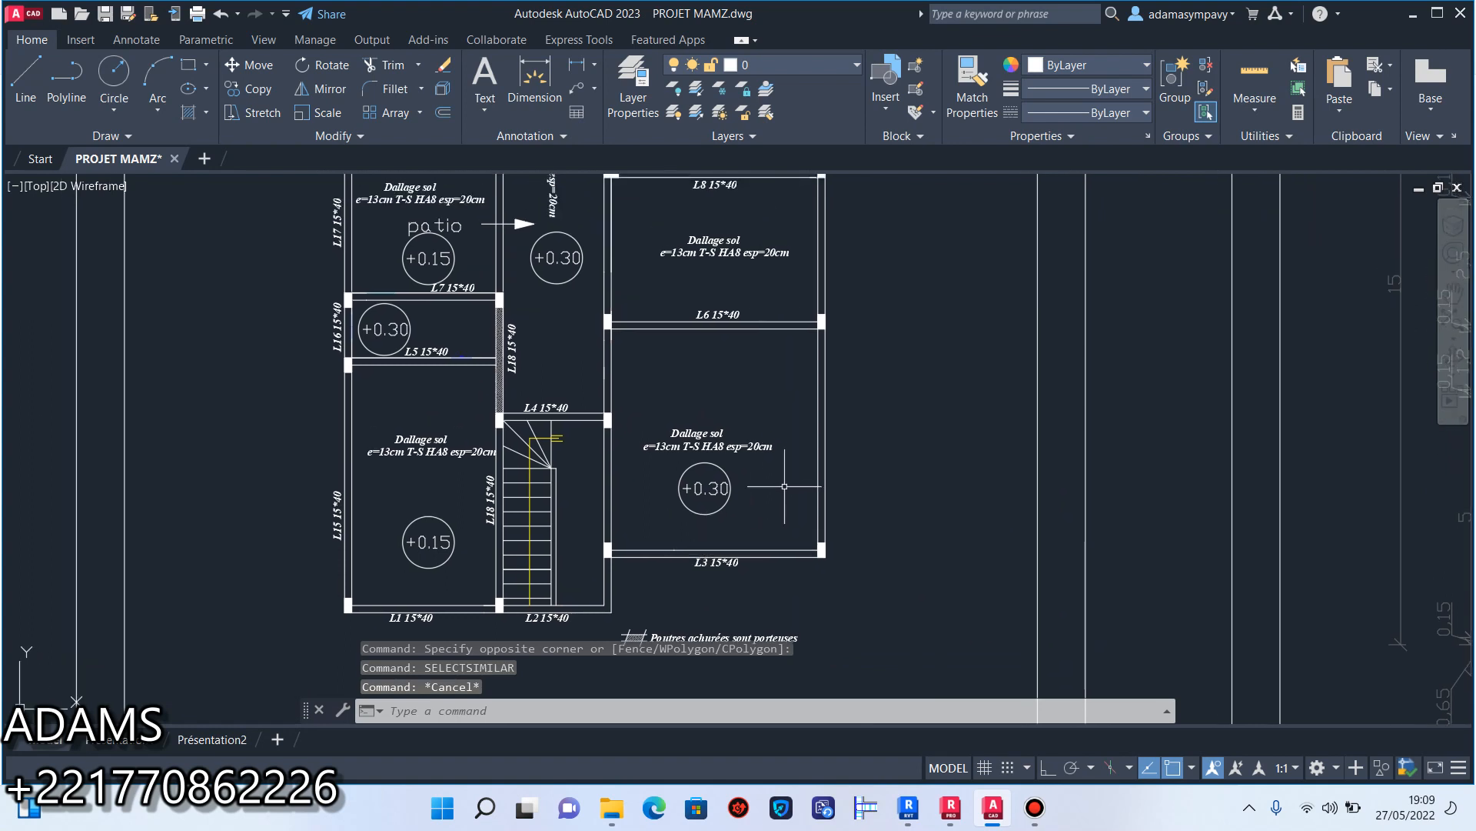
key("ctrl+s")
left_click(789, 479)
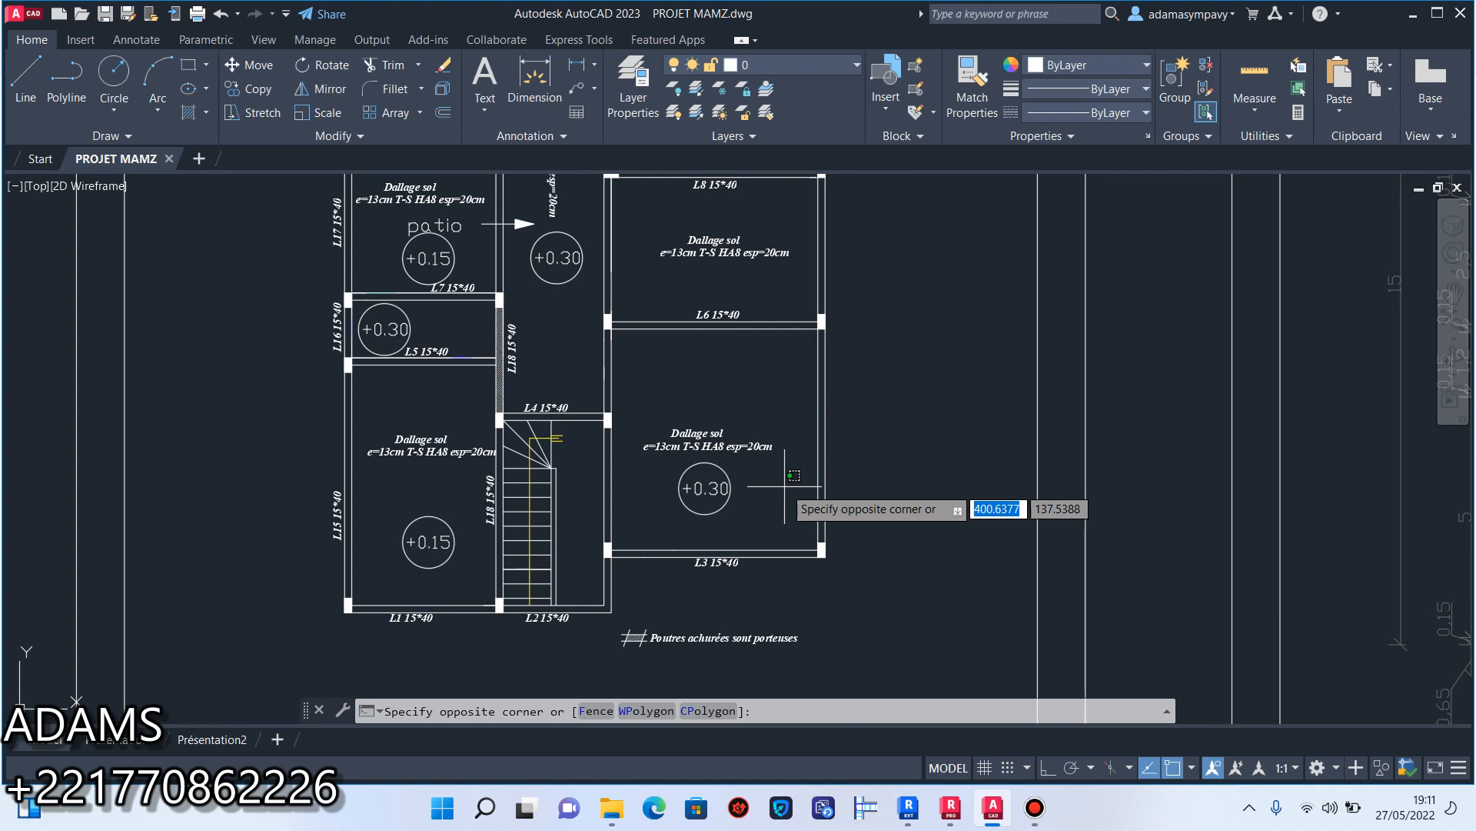
left_click(769, 503)
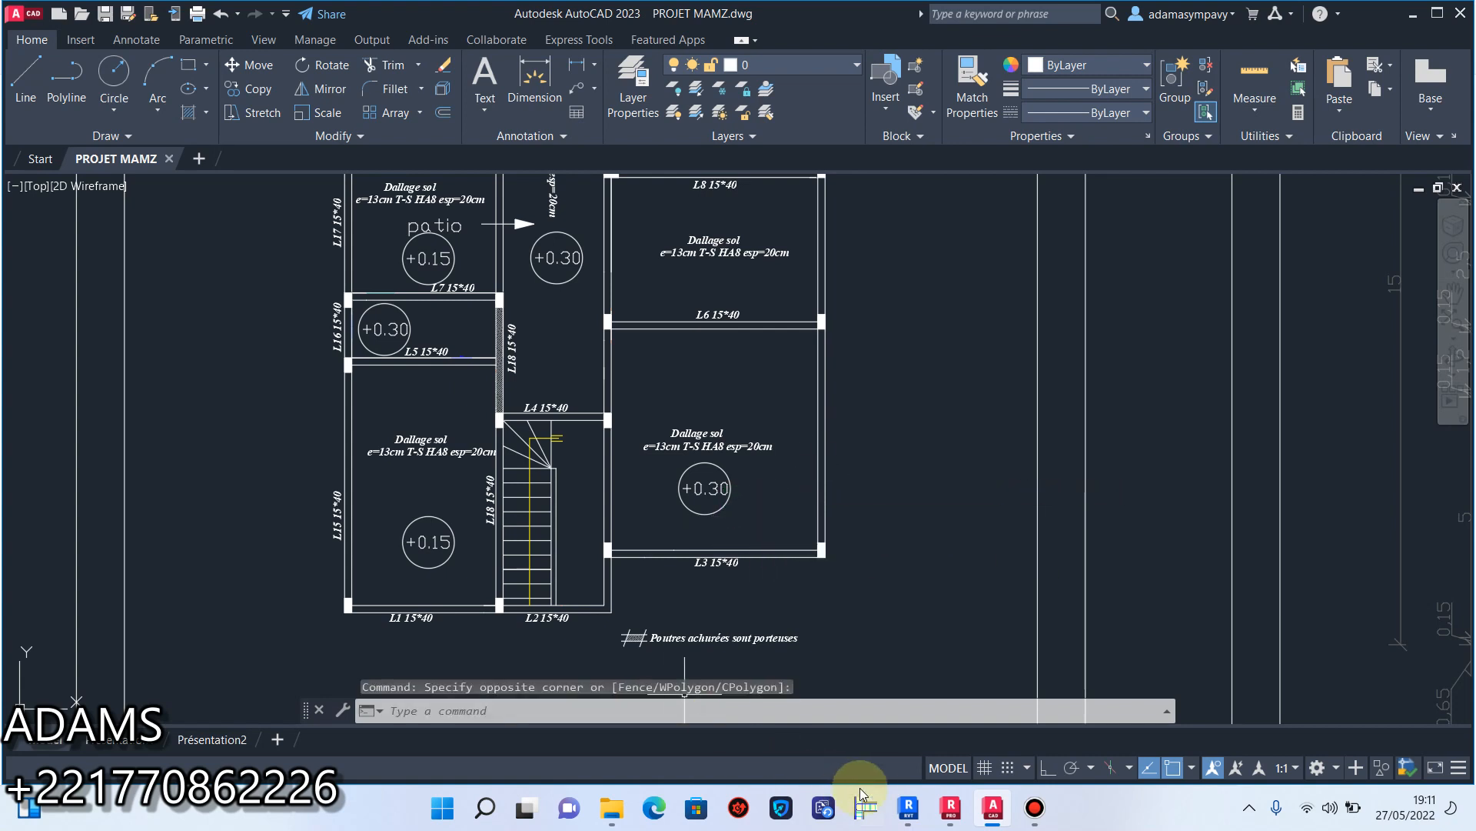
left_click(1034, 807)
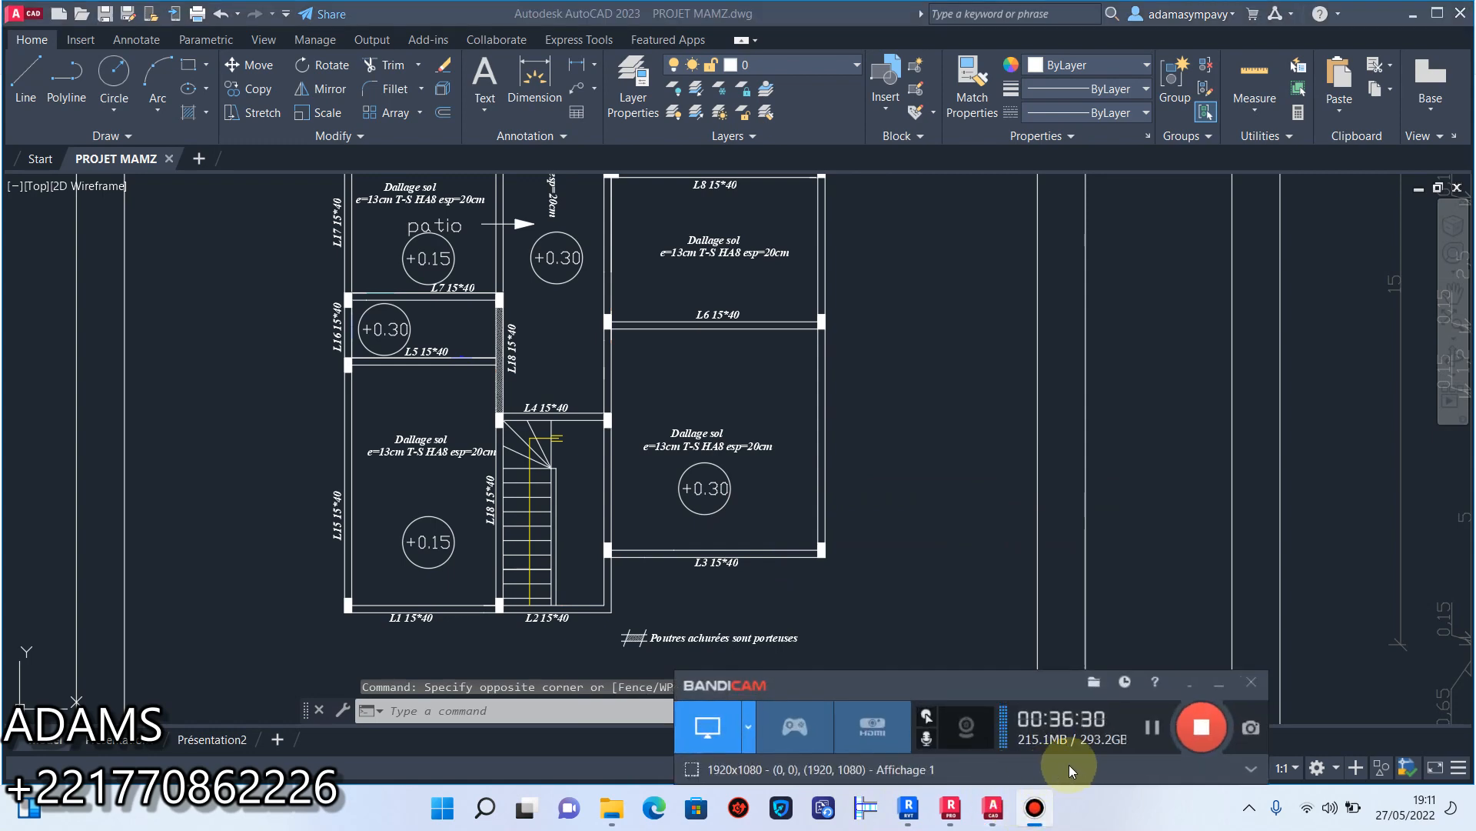